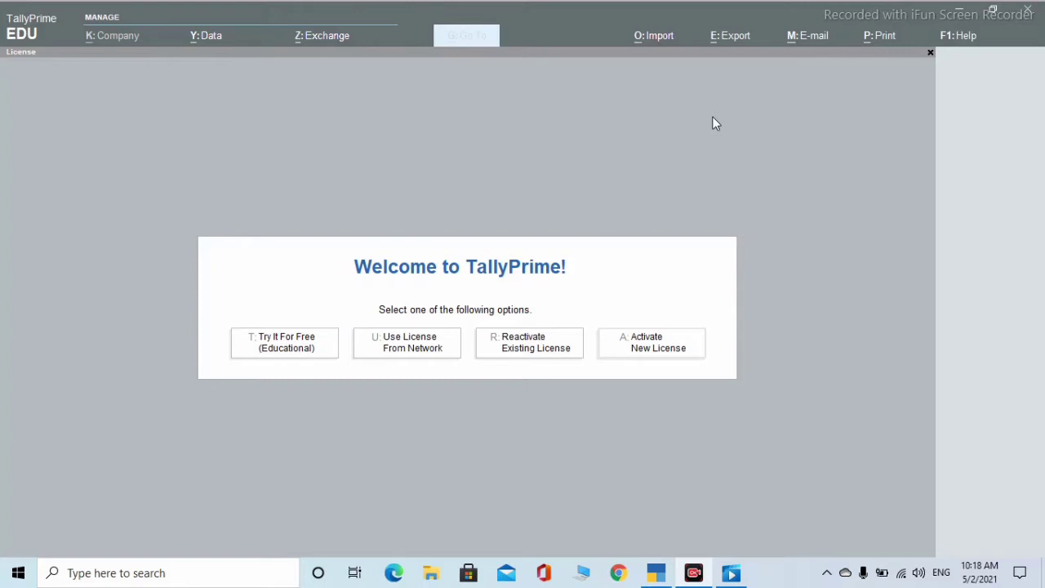
- Minimize the TallyPrime and video player windows and launch TallyPrime from its desktop shortcut
left_click(960, 9)
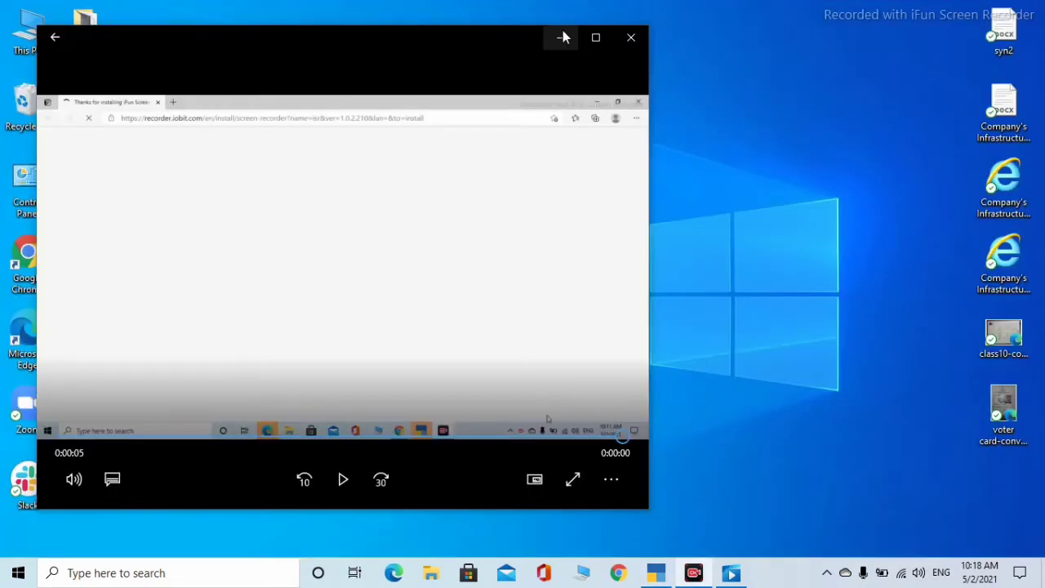
left_click(560, 36)
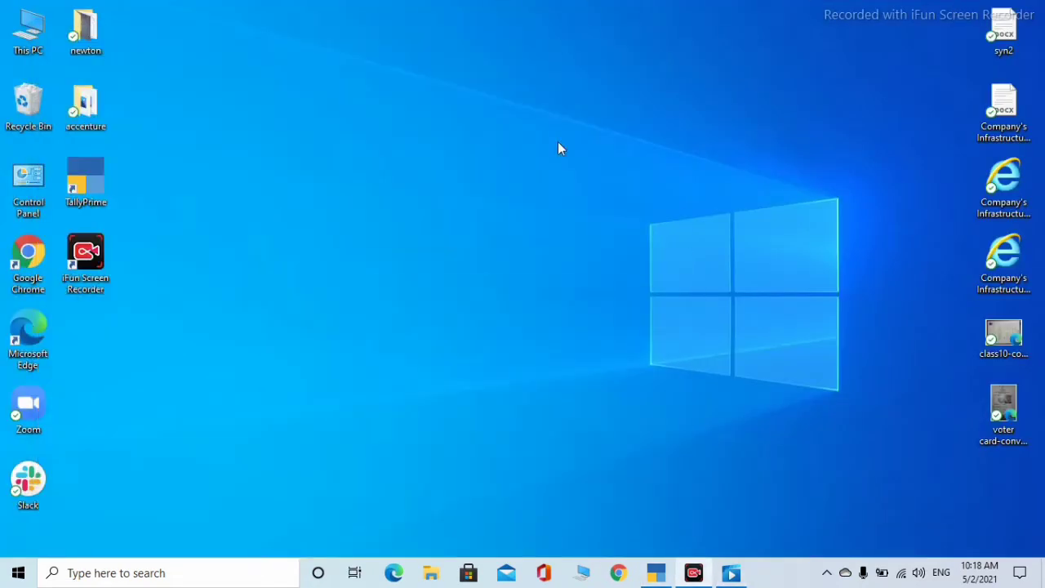
left_click(82, 192)
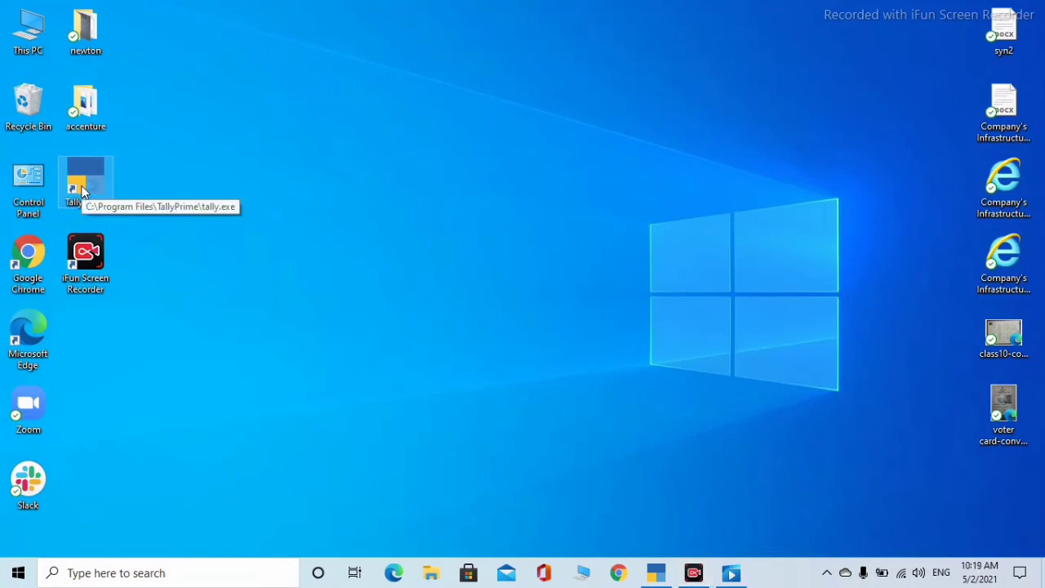
double_click(82, 192)
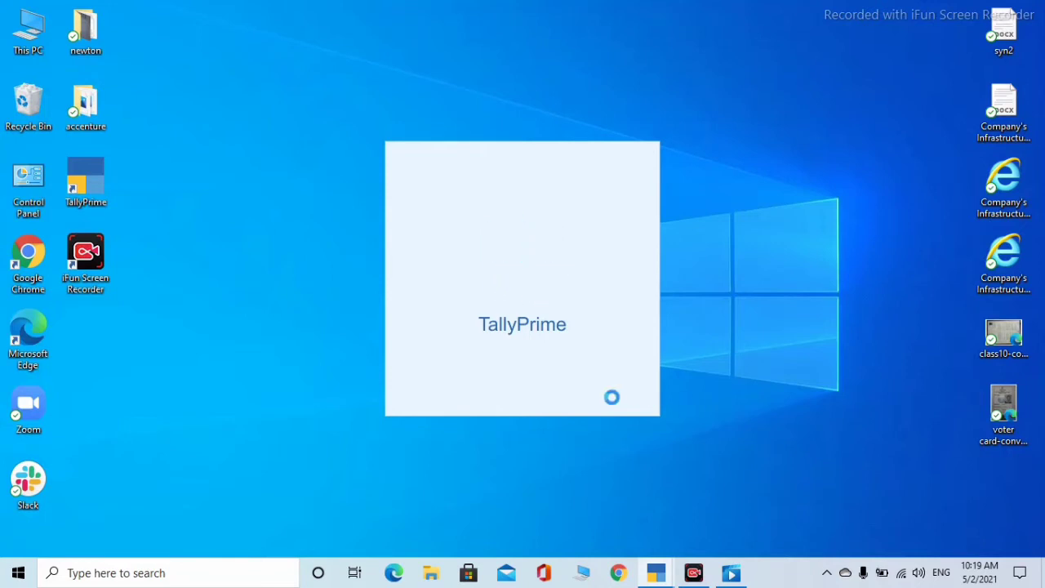
- Start TallyPrime's free educational edition and choose Create Company
mouse_move(649, 575)
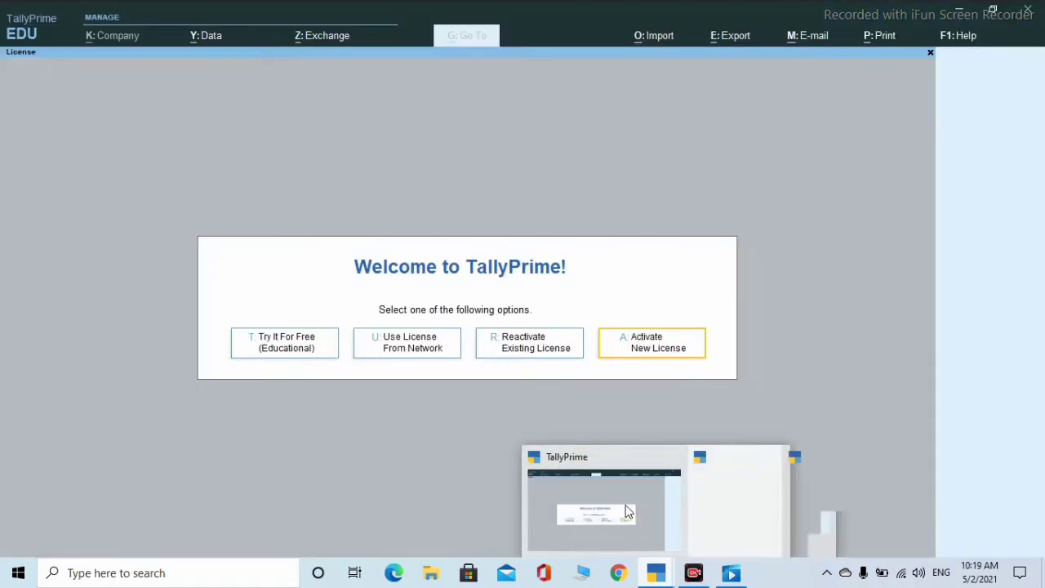
left_click(627, 512)
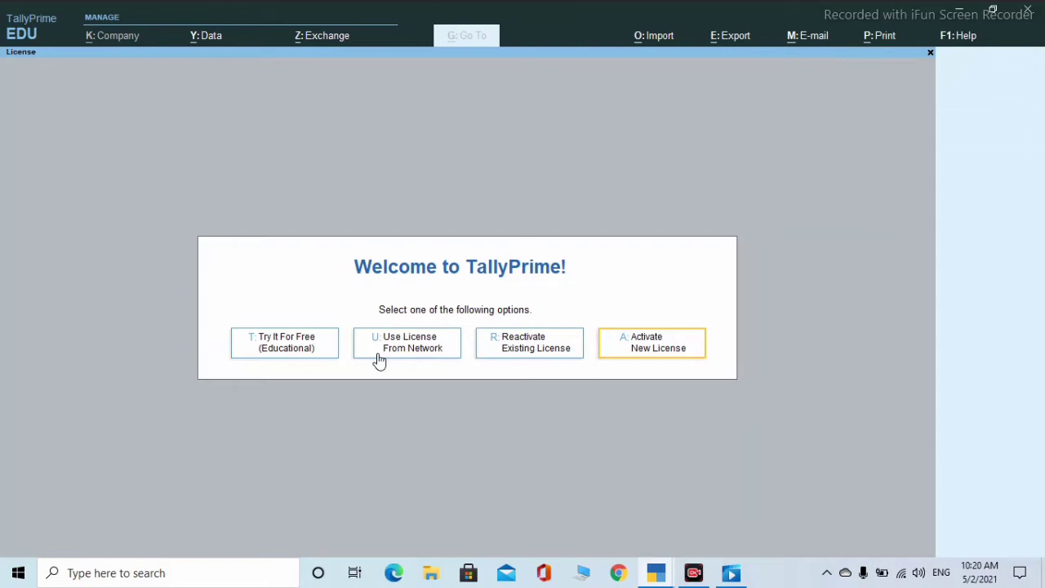
left_click(301, 346)
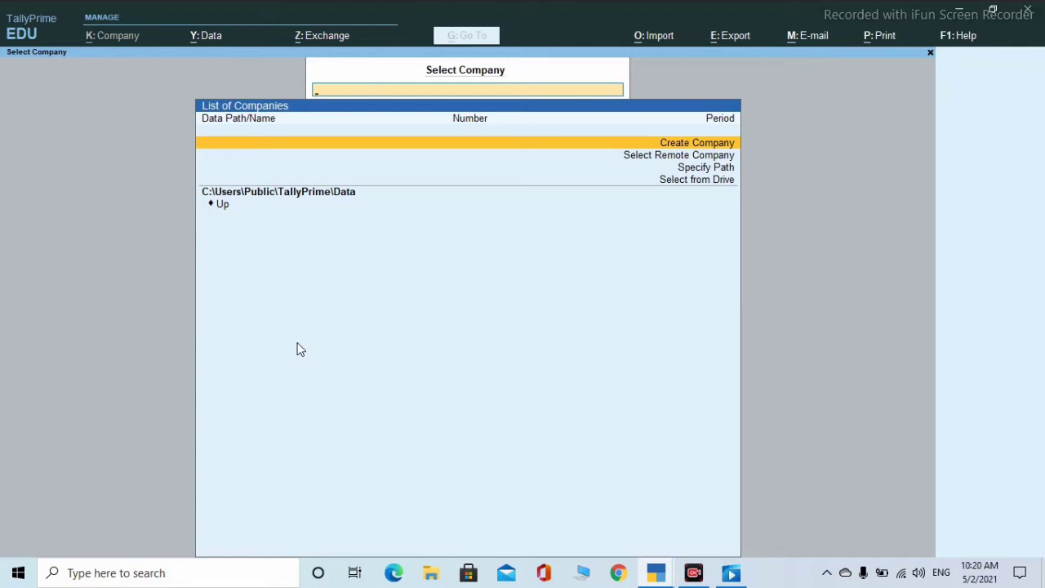
left_click(684, 147)
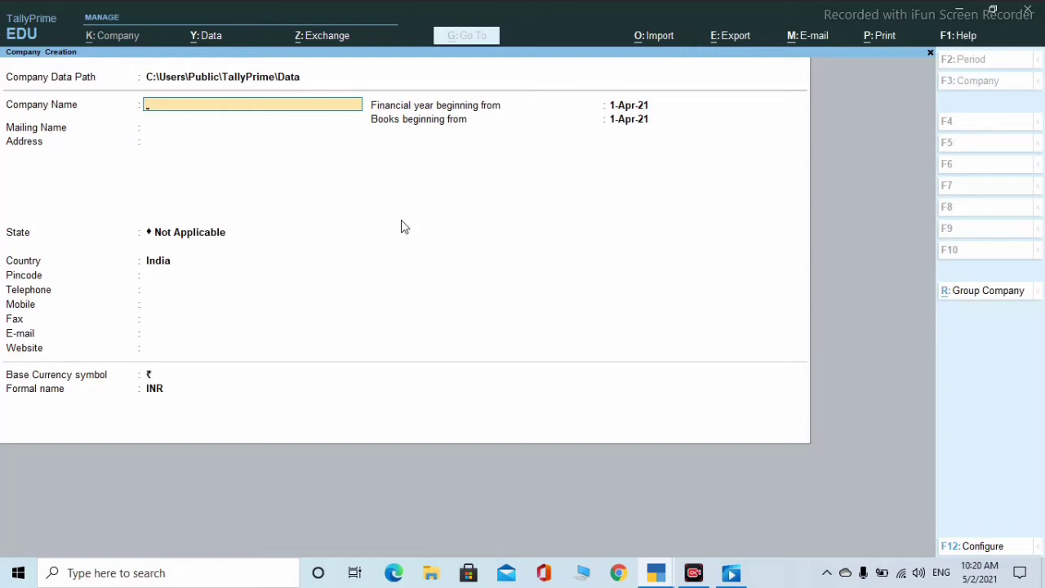
- Enter 'Surya Infratech Pvt Ltd' as company and mailing name, then the company's first address line
type("Surya Infratech Pvty")
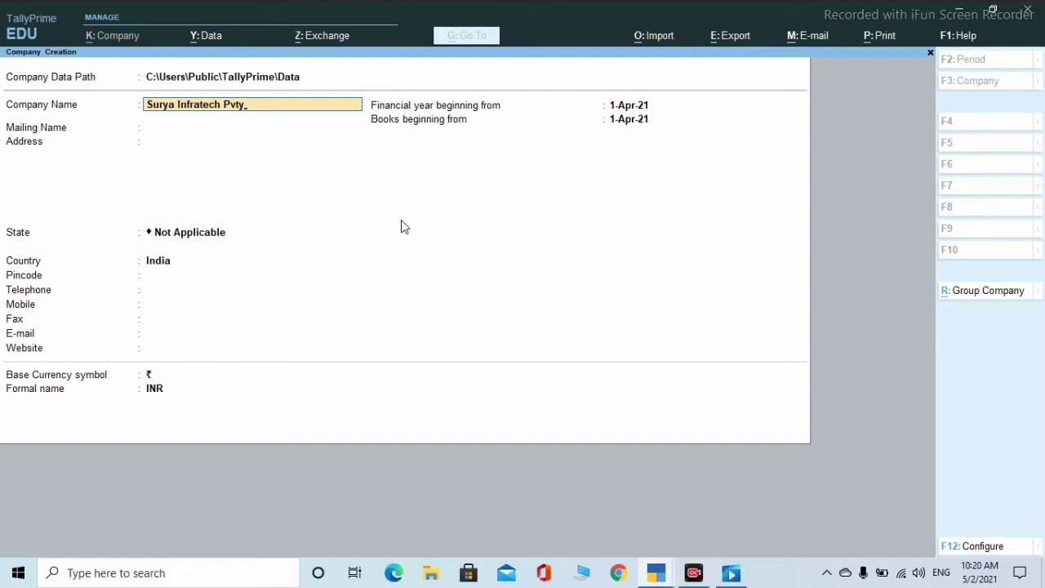
key("BackSpace")
type("Ltd")
key("Return")
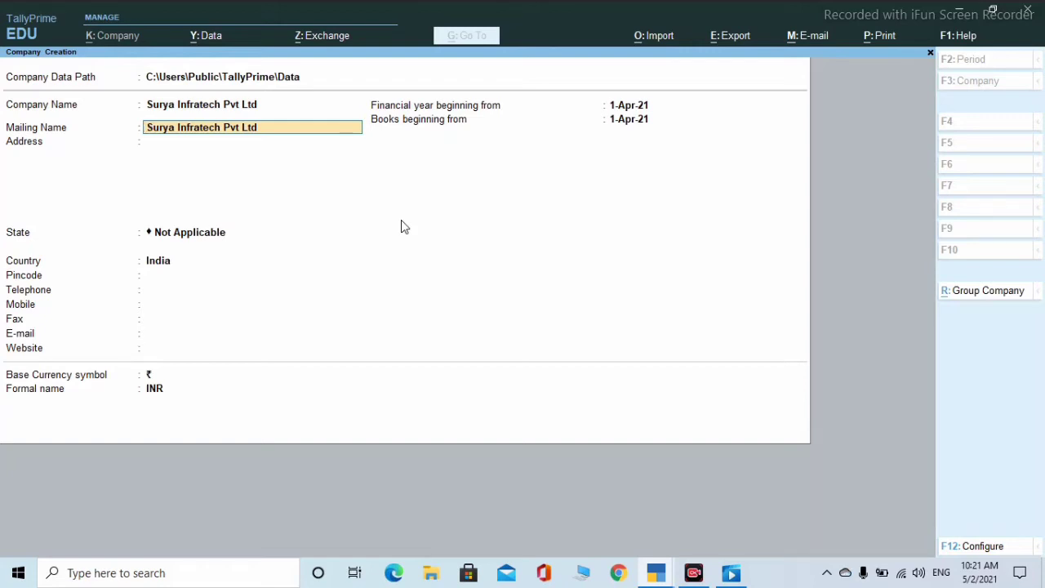
key("Return")
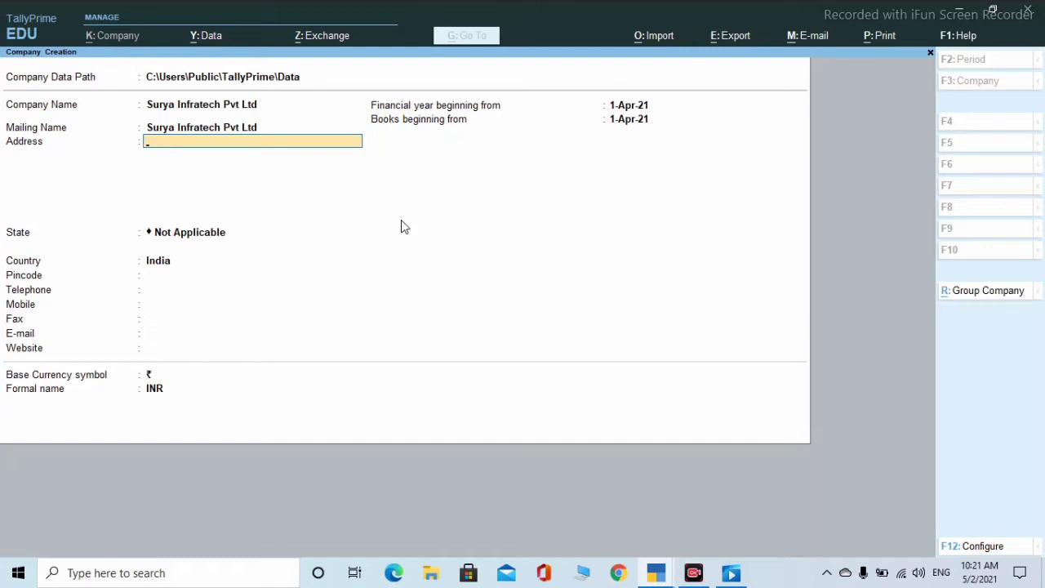
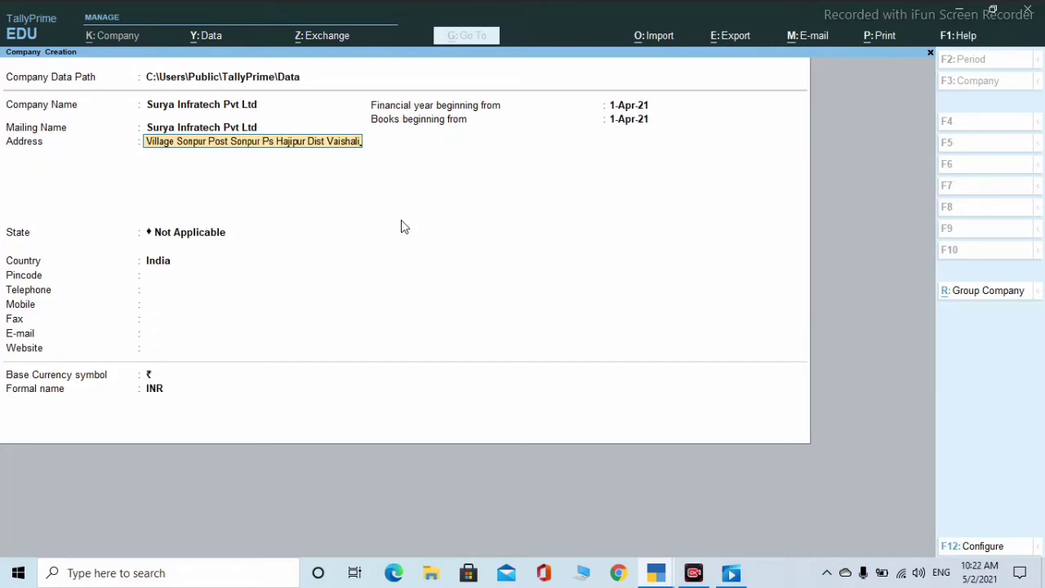
key("Return")
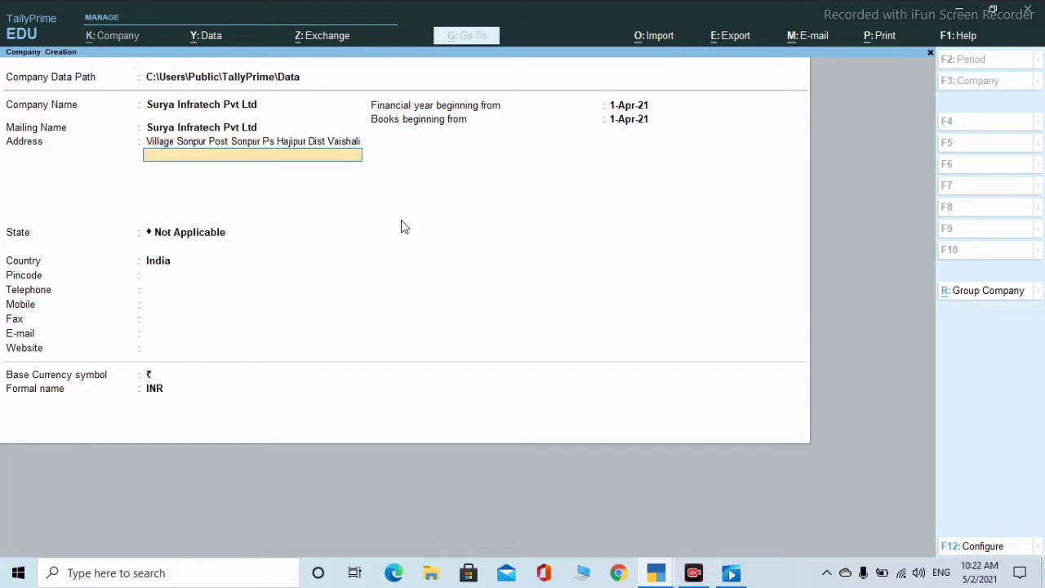
- Set the company's state to Bihar and enter its pincode
key("Return")
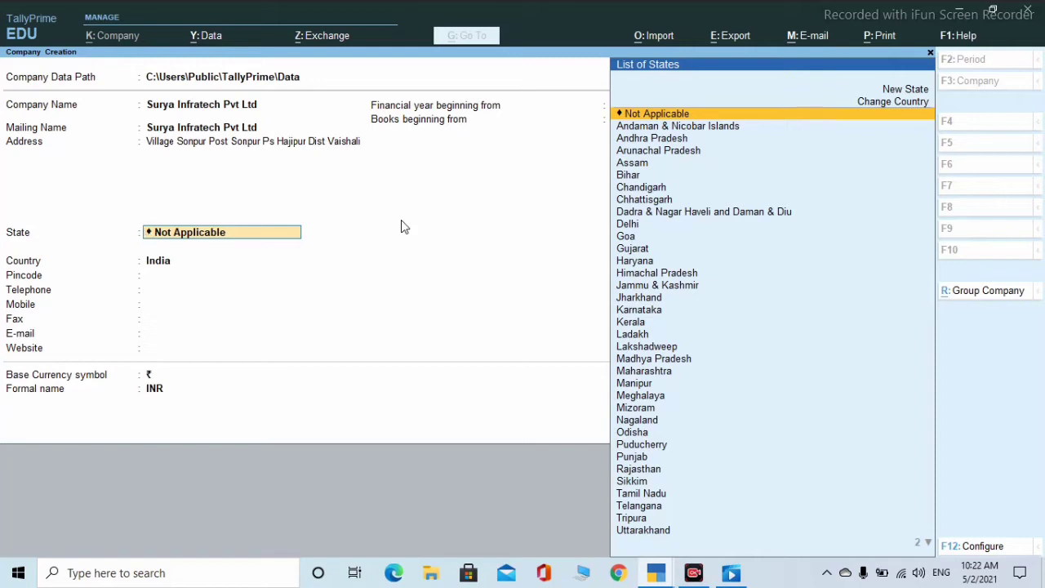
type("B")
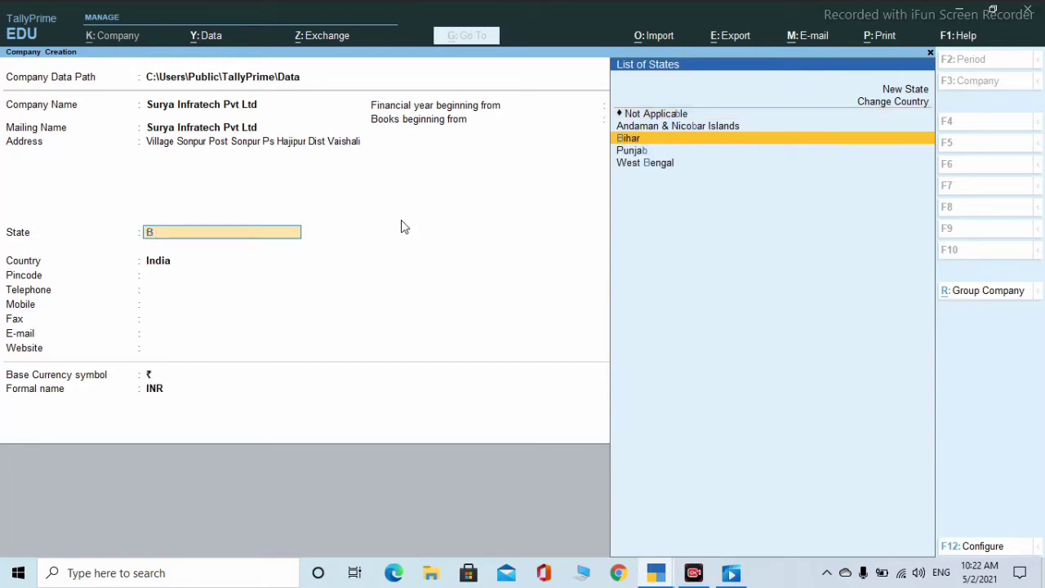
key("Return")
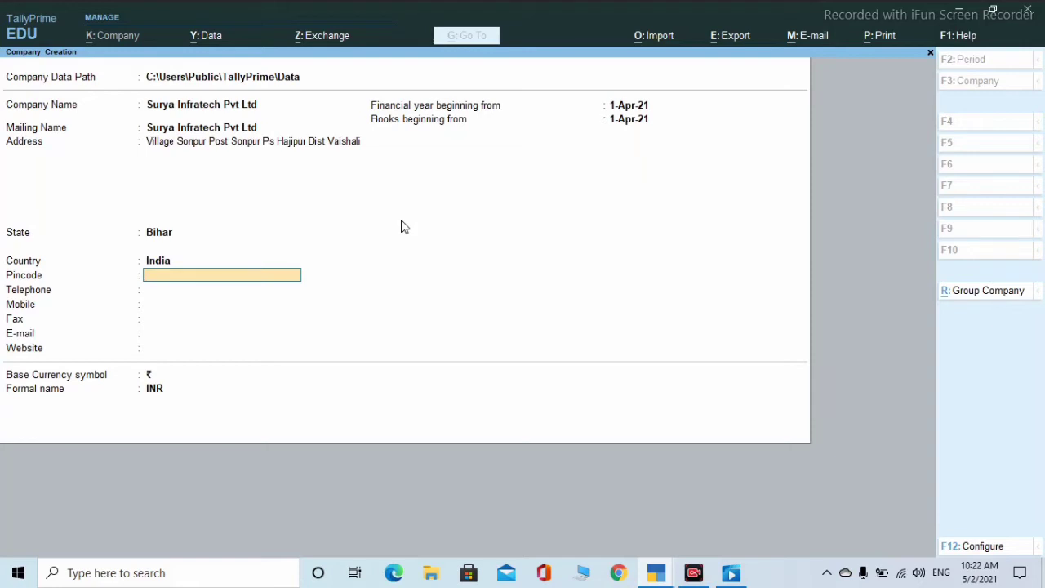
type("844501")
key("Return")
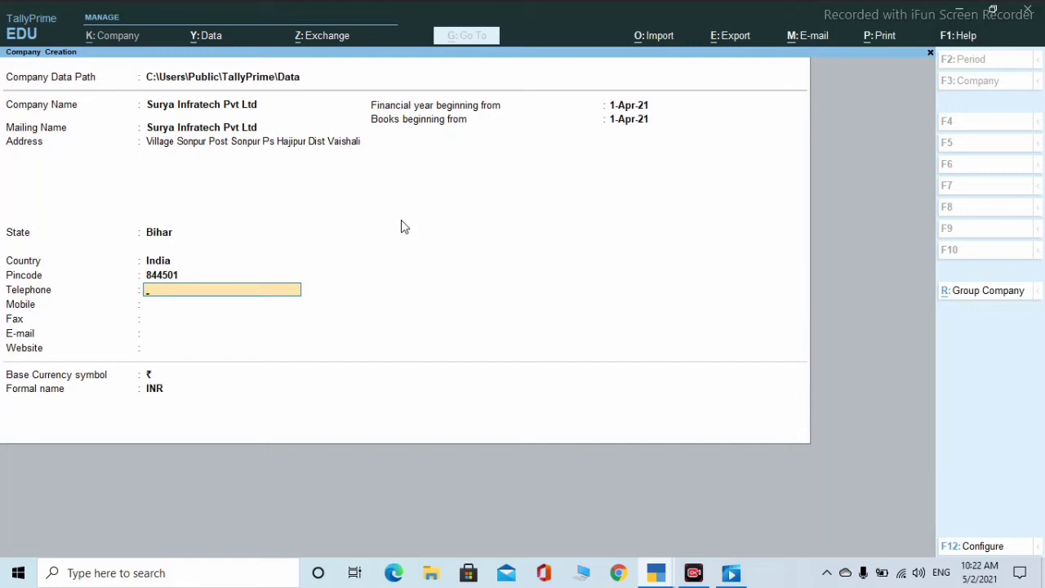
- Enter the company's telephone and mobile numbers
key("Return")
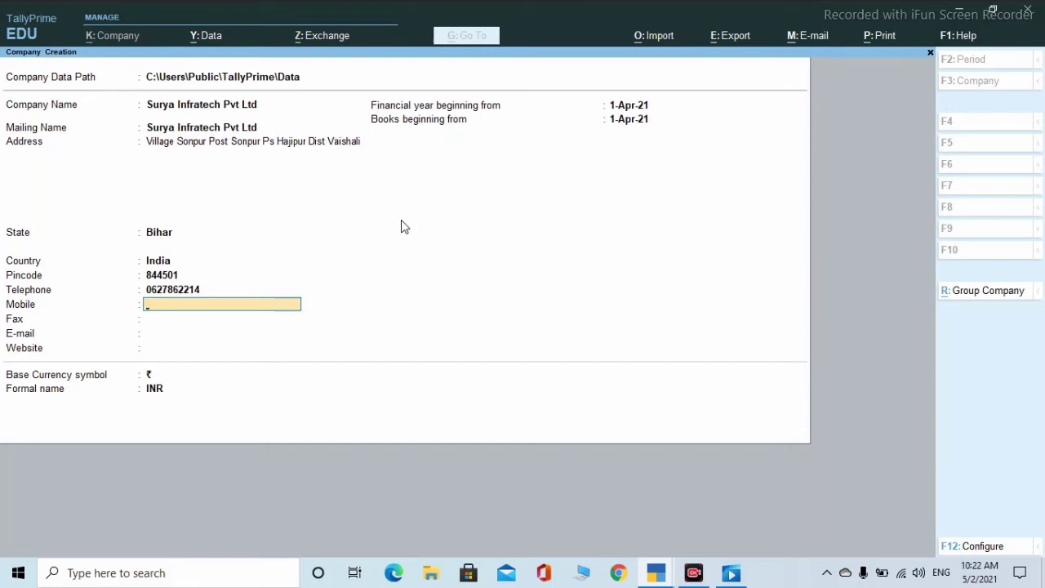
key("Return")
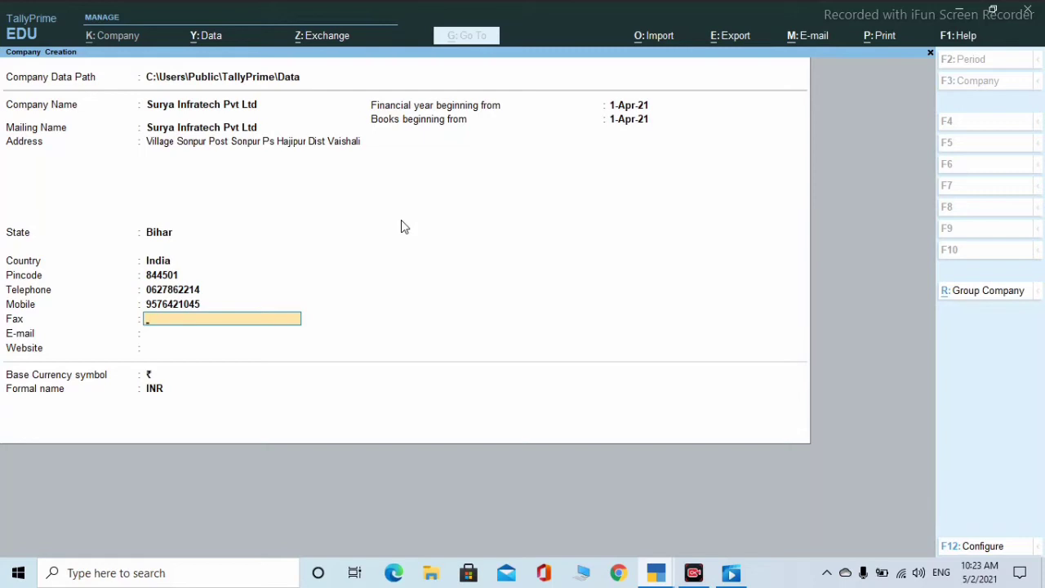
- Fill in the company's fax number, e-mail address and website
type("001232120")
key("Return")
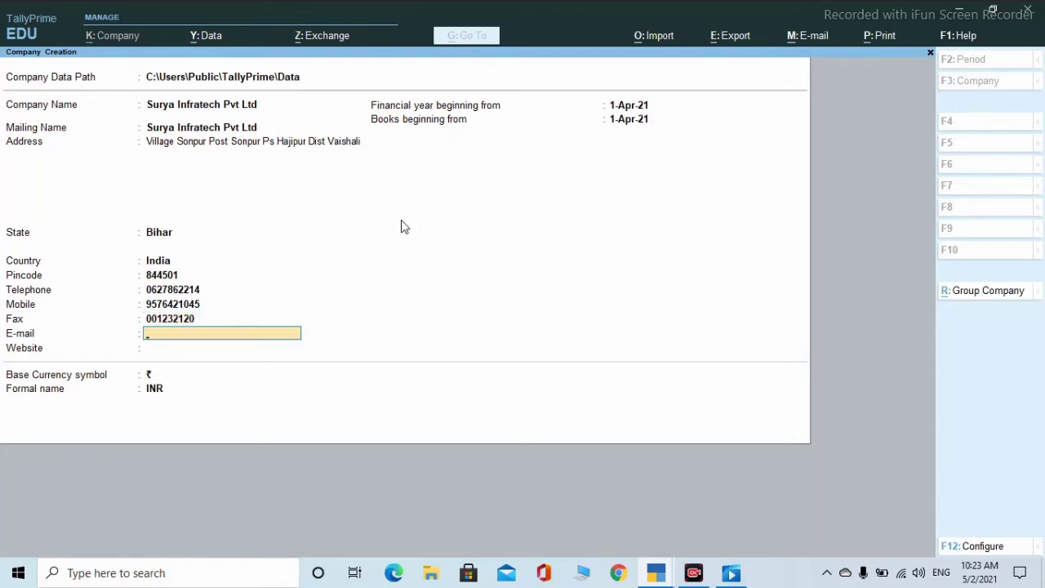
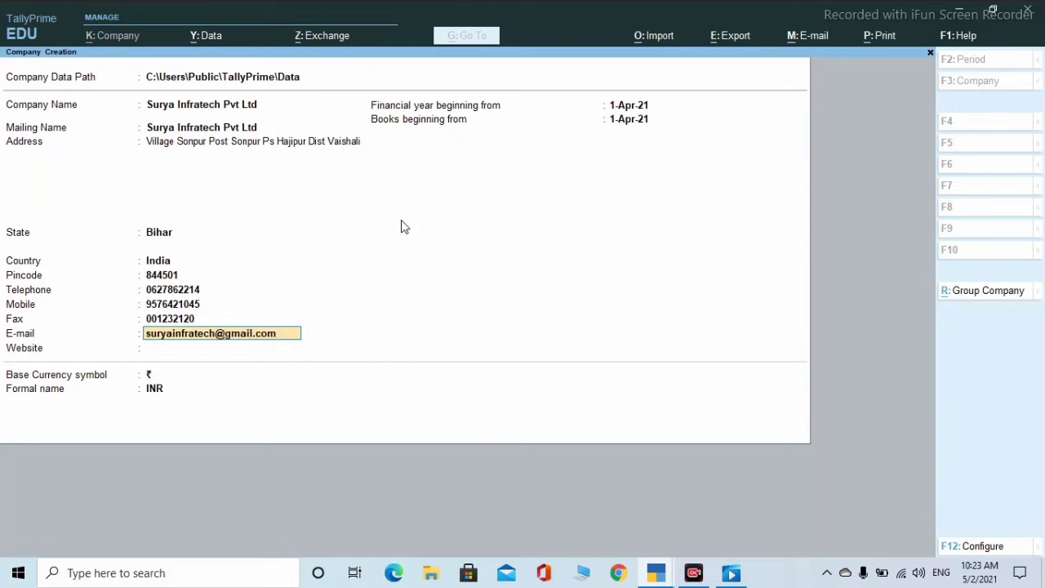
key("Return")
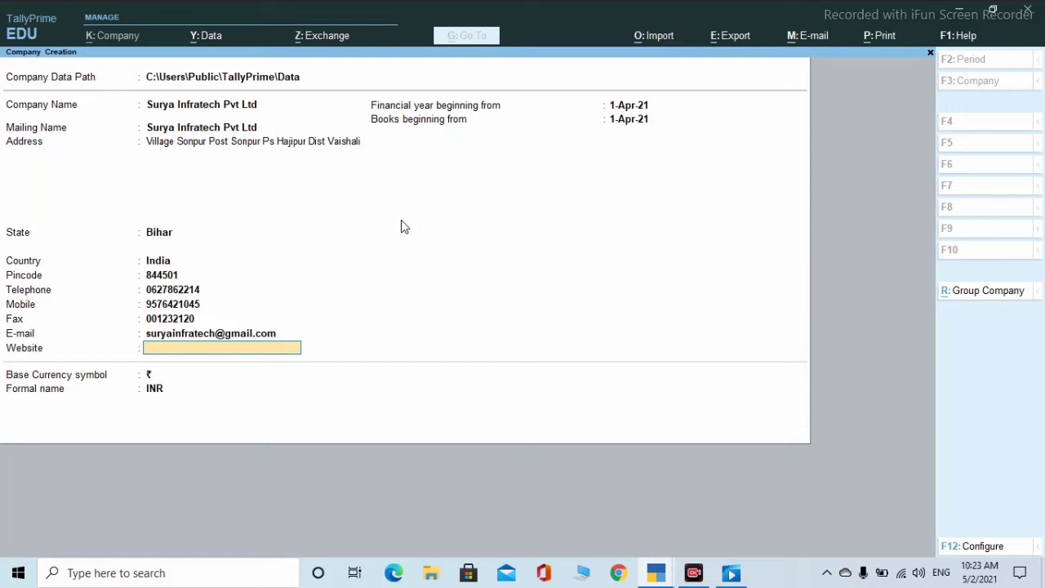
type("www.suryainfratech")
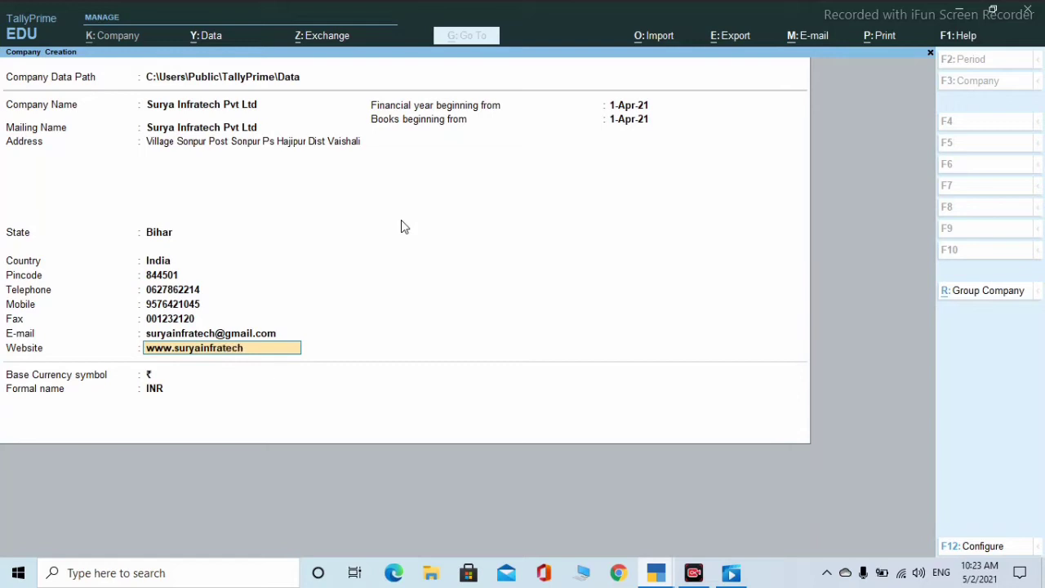
type(".org")
key("Return")
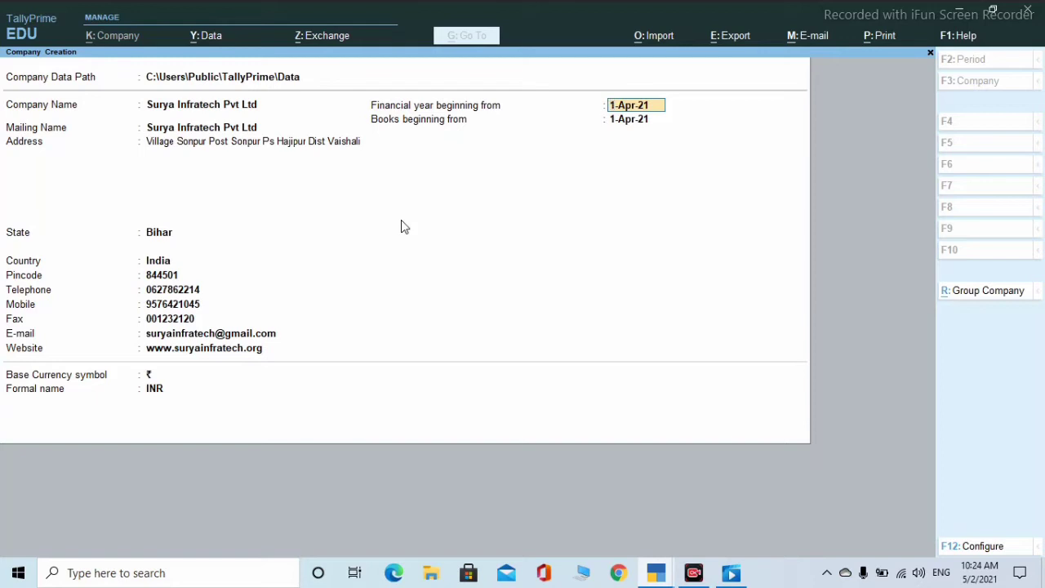
- Keep the default dates and ₹/INR base currency, and accept the Company Creation form
key("Return")
key("Return")
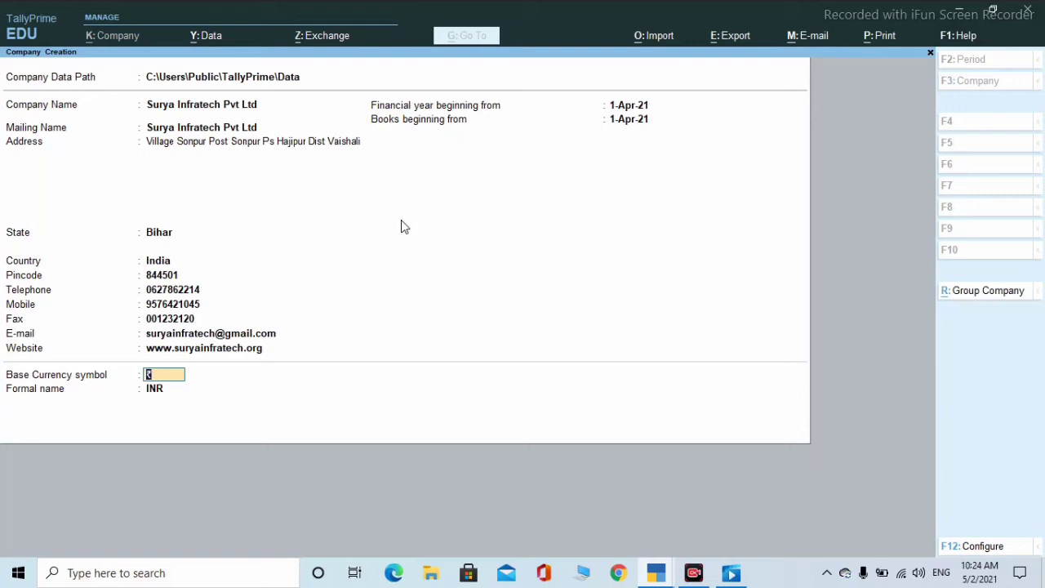
key("Return")
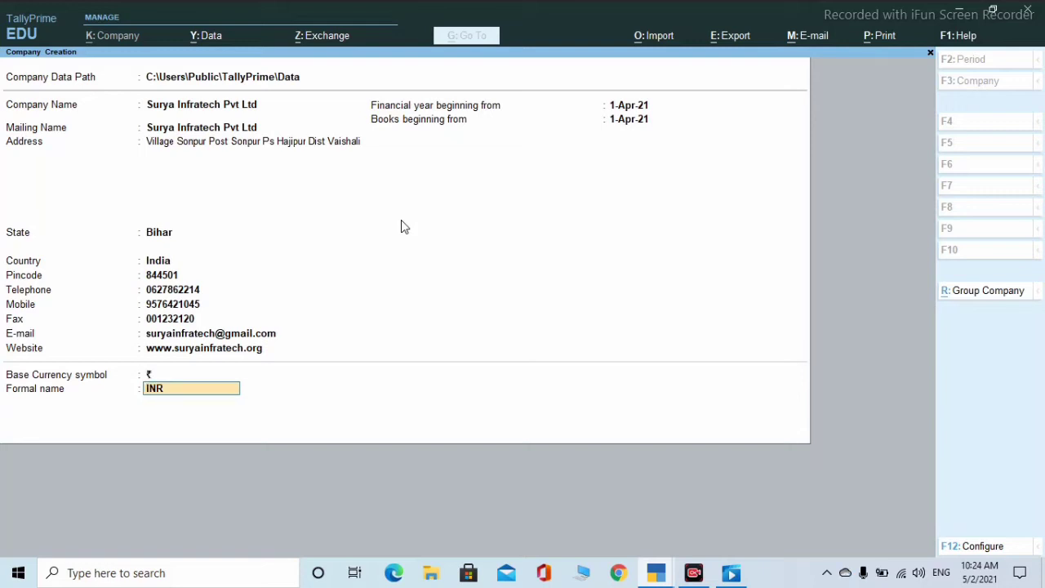
key("Return")
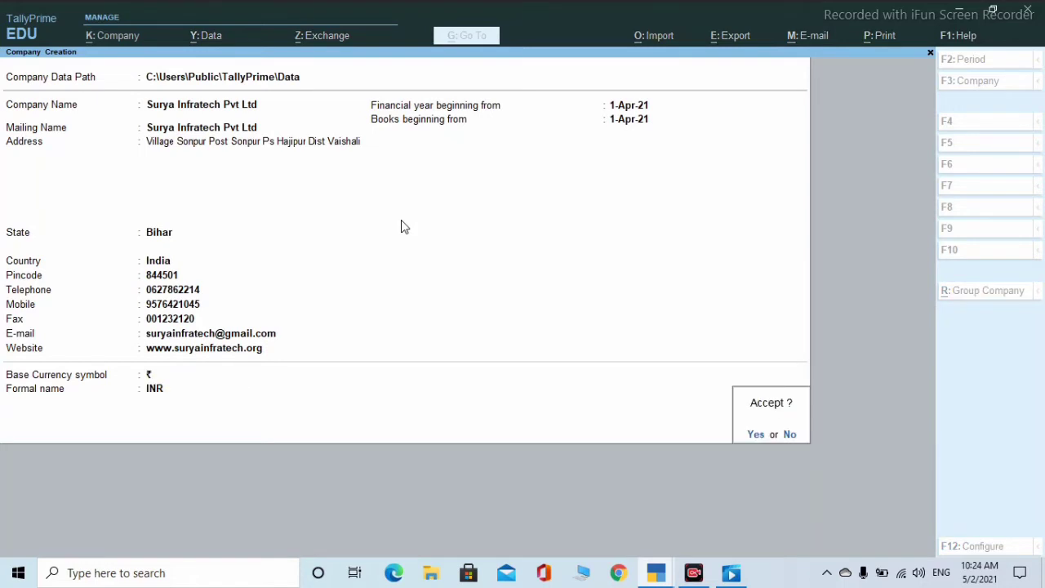
key("Return")
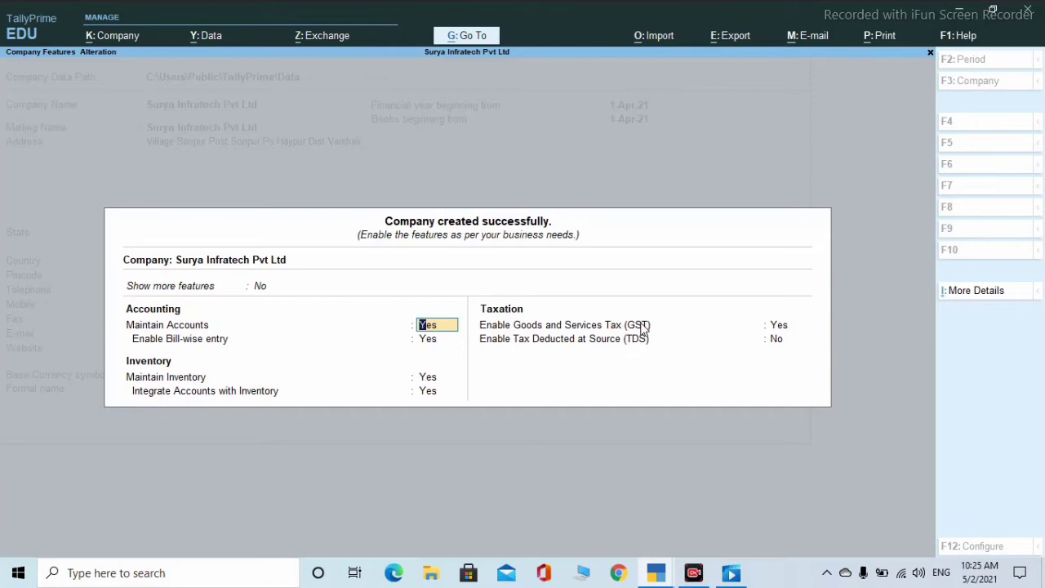
- Keep Enable GST set to Yes in Company Features to reach GST Details
key("Return")
key("Return")
key("Return")
key("Return")
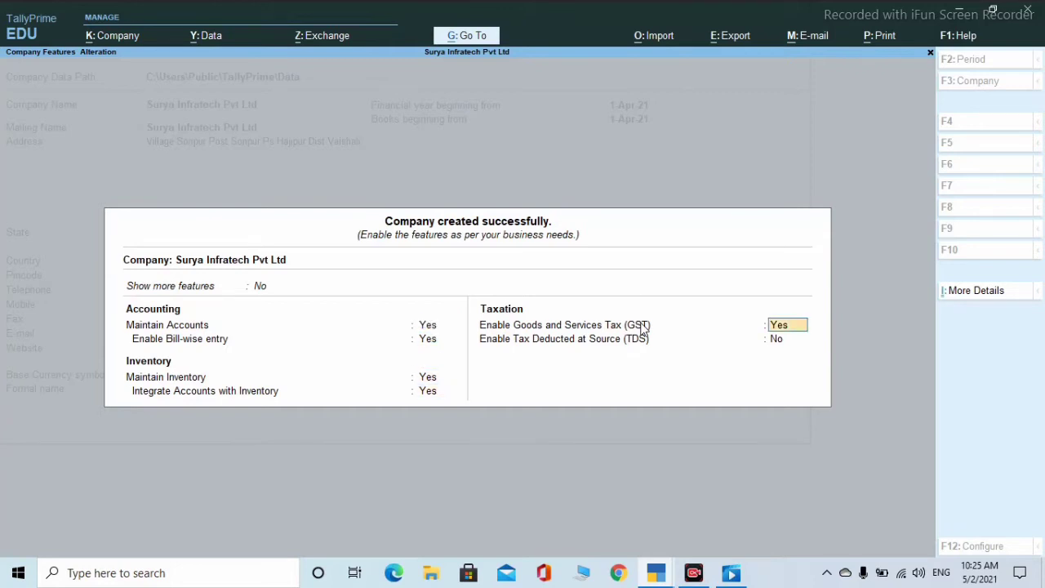
key("Return")
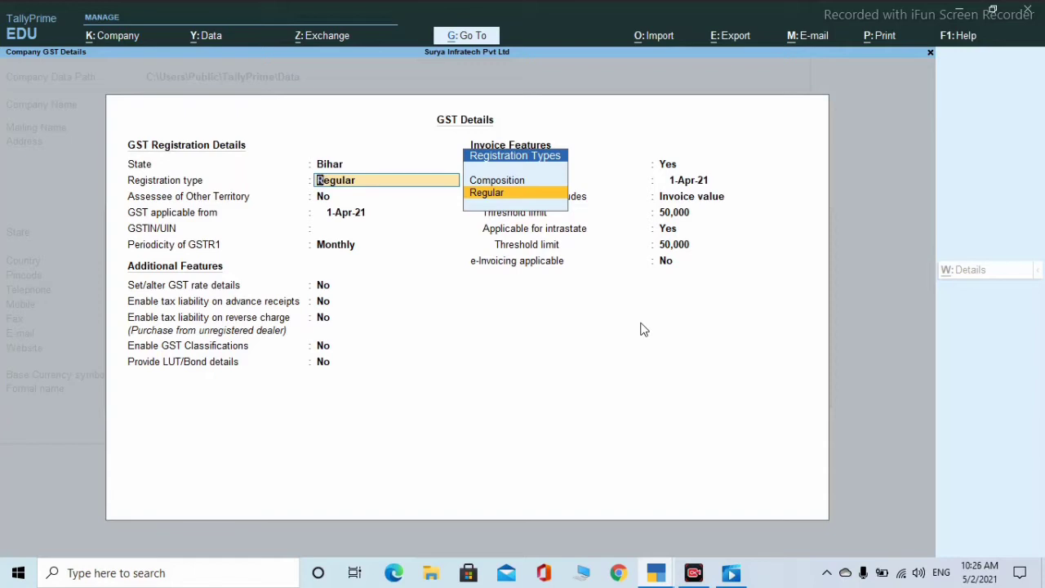
- Keep Regular as the GST registration type
key("Return")
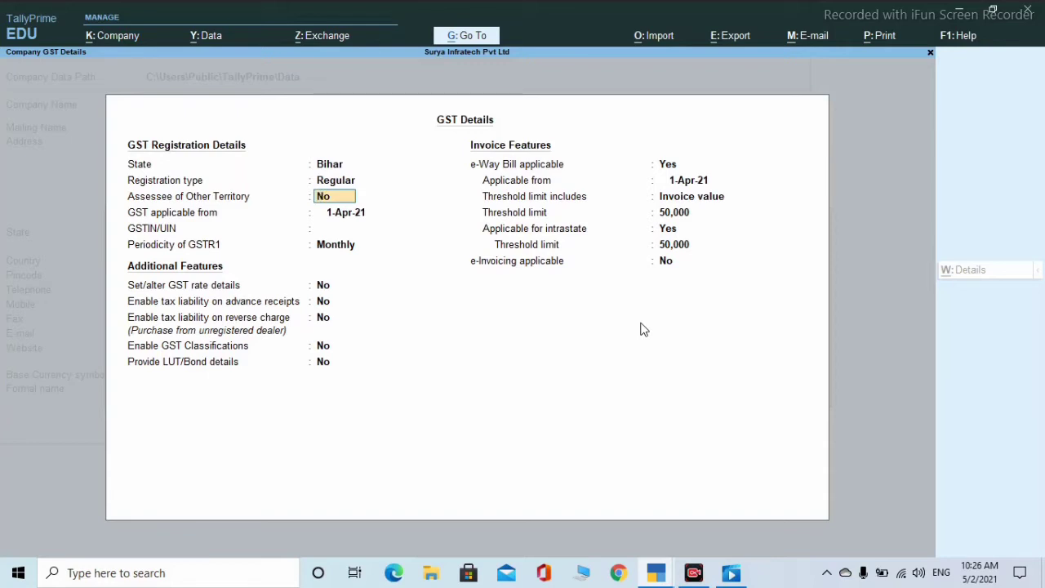
- Set Assessee of Other Territory to Yes and GST applicable from to 1-Jul-17
type("y")
key("Return")
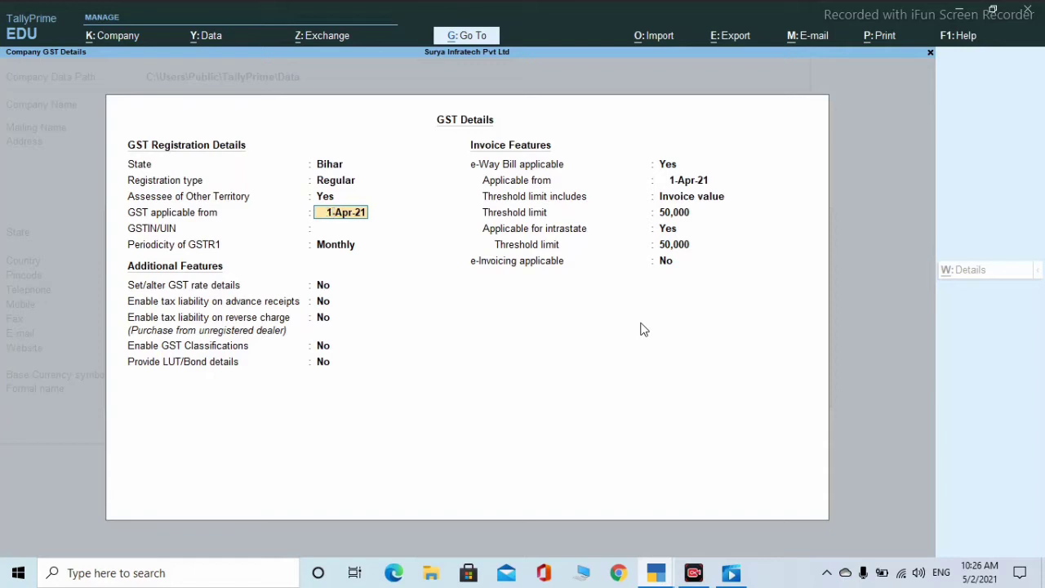
type("1-july2017")
key("Return")
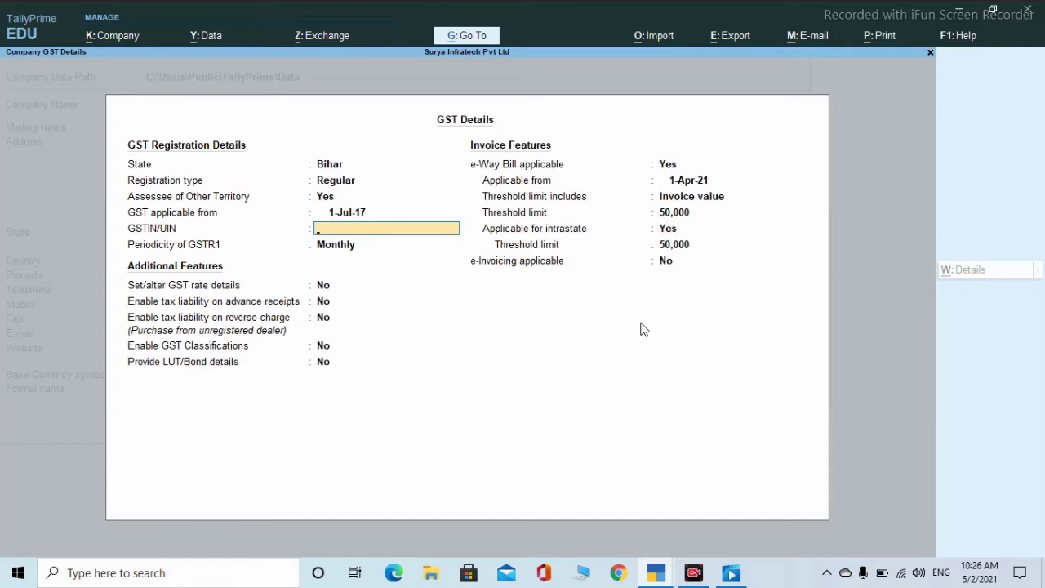
- Enter the company's GSTIN in GST Details
type("12512FEA10DS")
key("Return")
key("Return")
- Keep GSTR1 periodicity Monthly and switch Set/alter GST rate details to Yes
key("BackSpace")
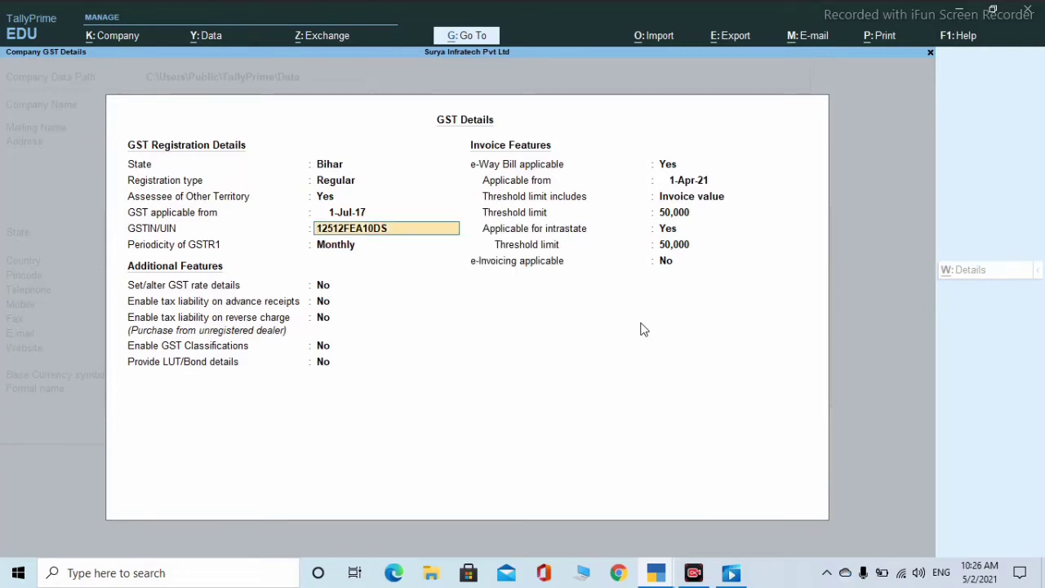
key("Return")
key("Return")
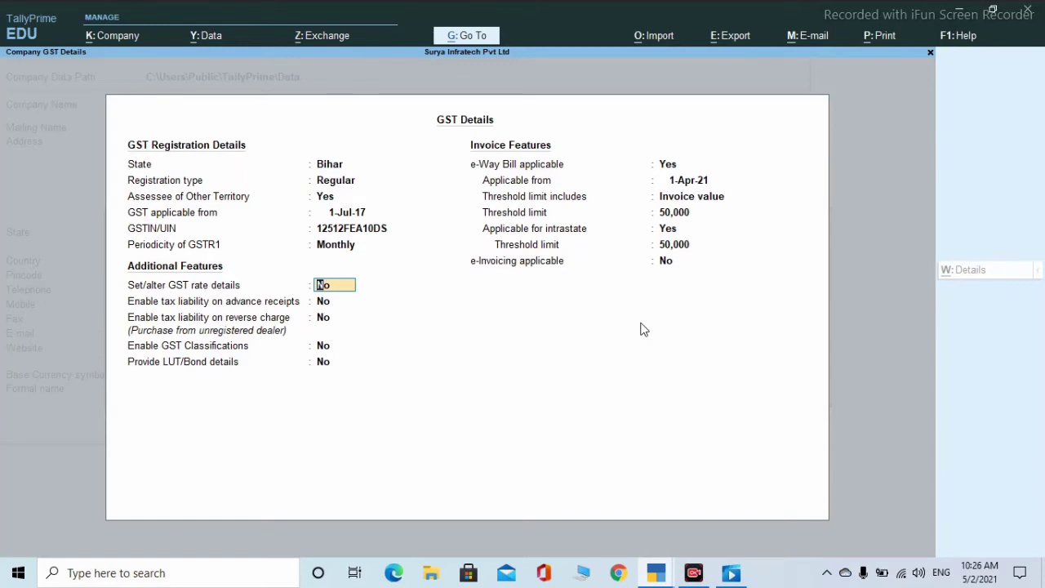
type("y")
key("Return")
key("ctrl+a")
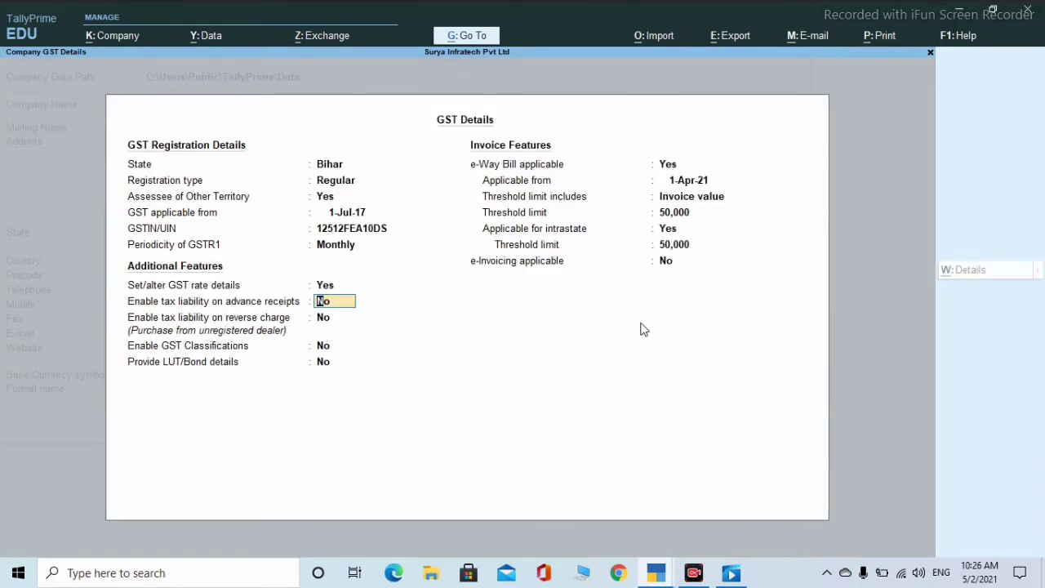
key("Up")
key("Up")
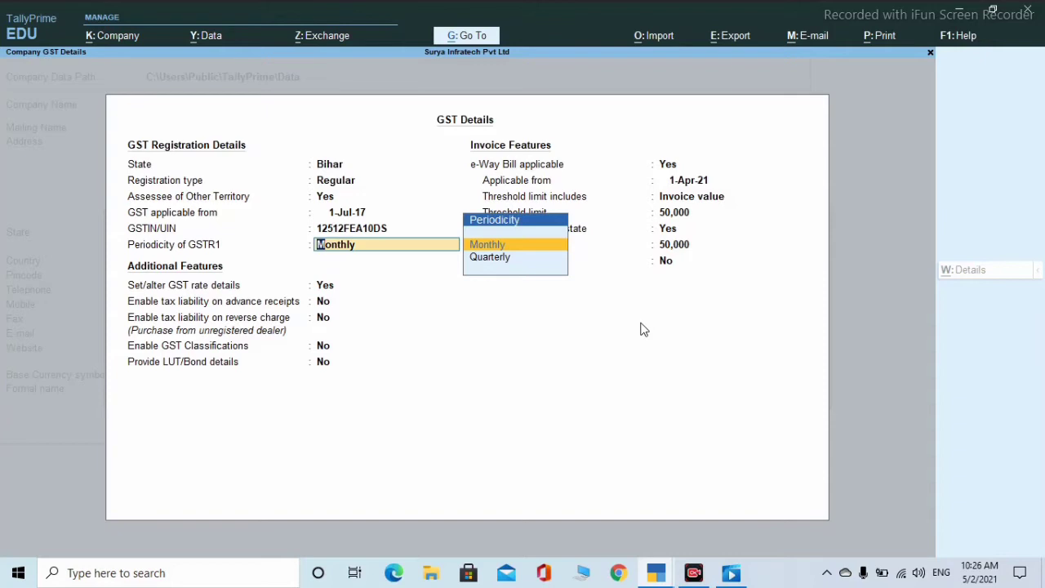
key("Return")
key("Return")
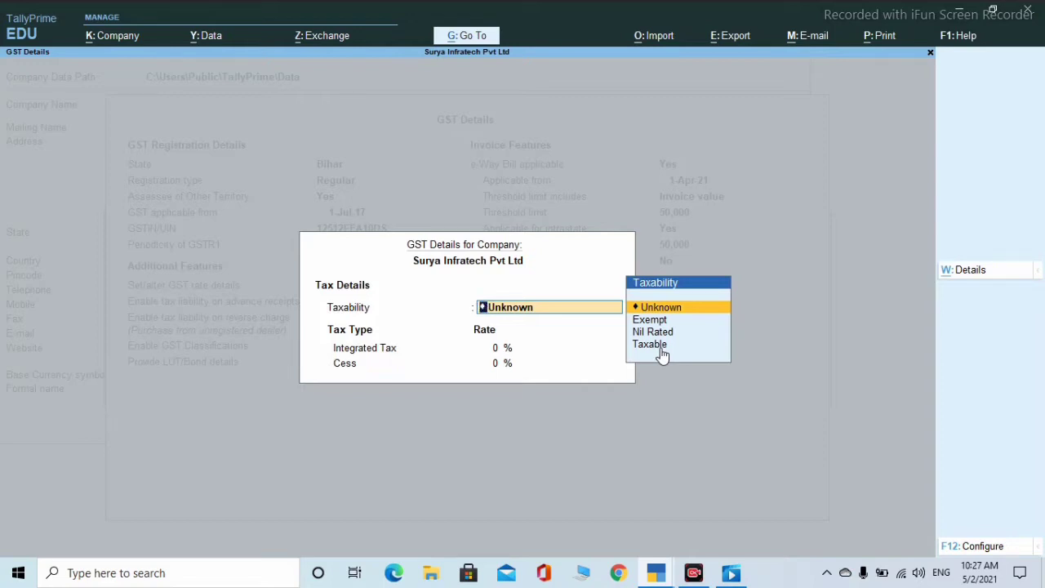
- Mark the company's GST rate details Taxable, entering 9 for Integrated Tax and 9 for Cess
key("Down")
key("Down")
key("Down")
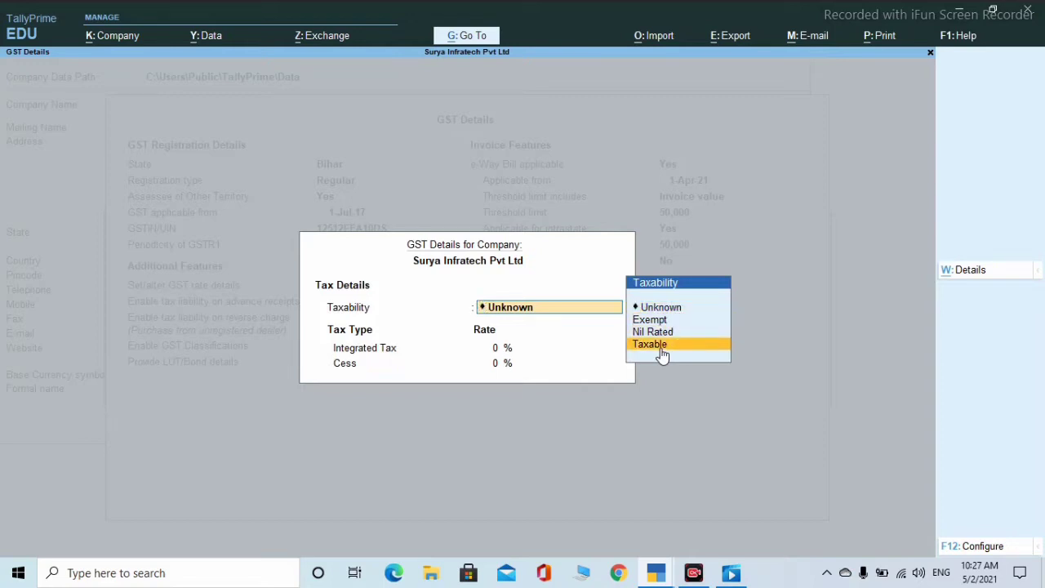
key("Return")
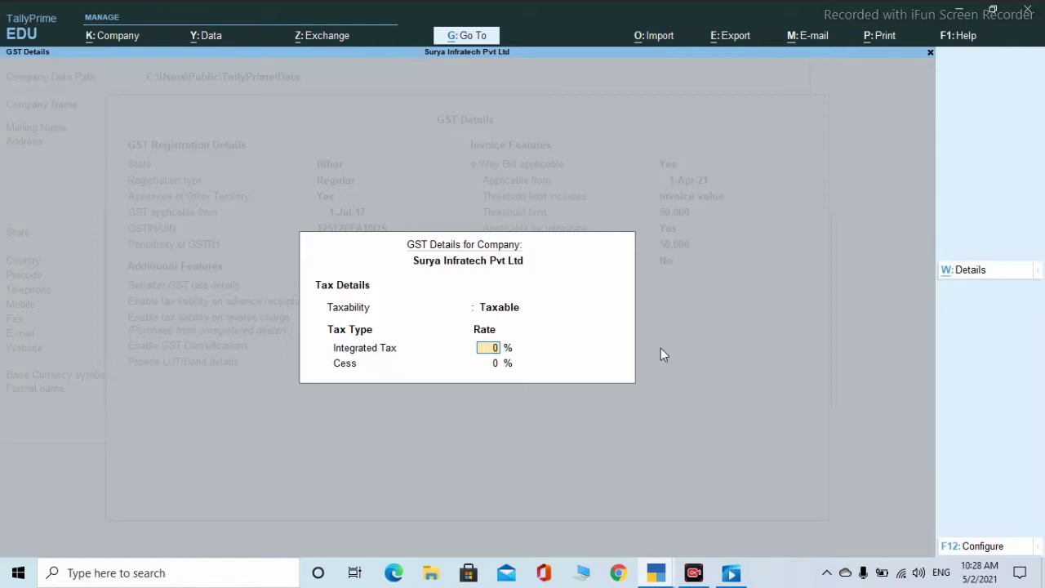
type("9")
key("Return")
type("9")
key("Return")
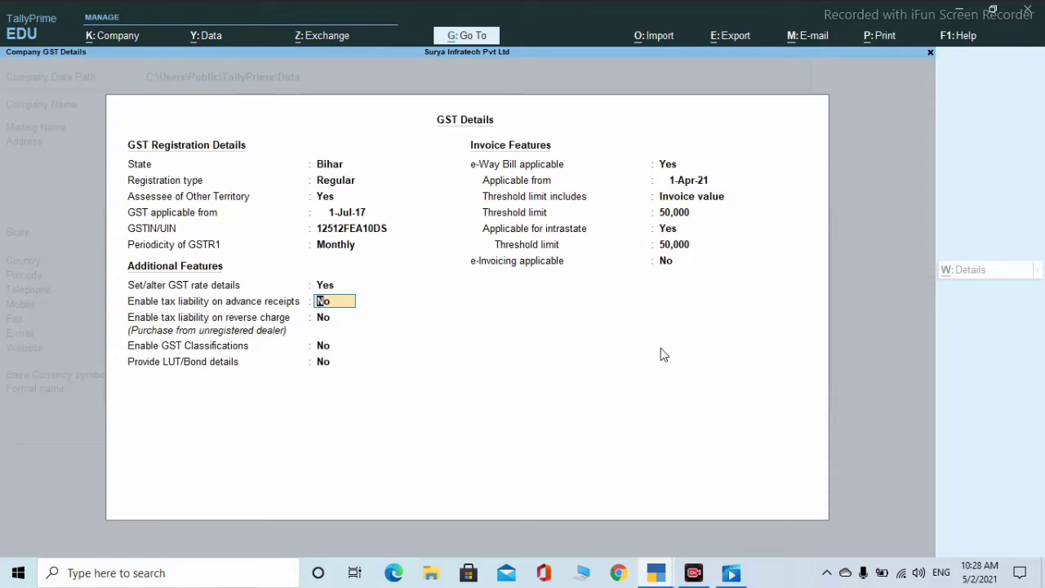
- Enable tax liability on advance receipts and GST classifications, leaving reverse charge at No
key("y")
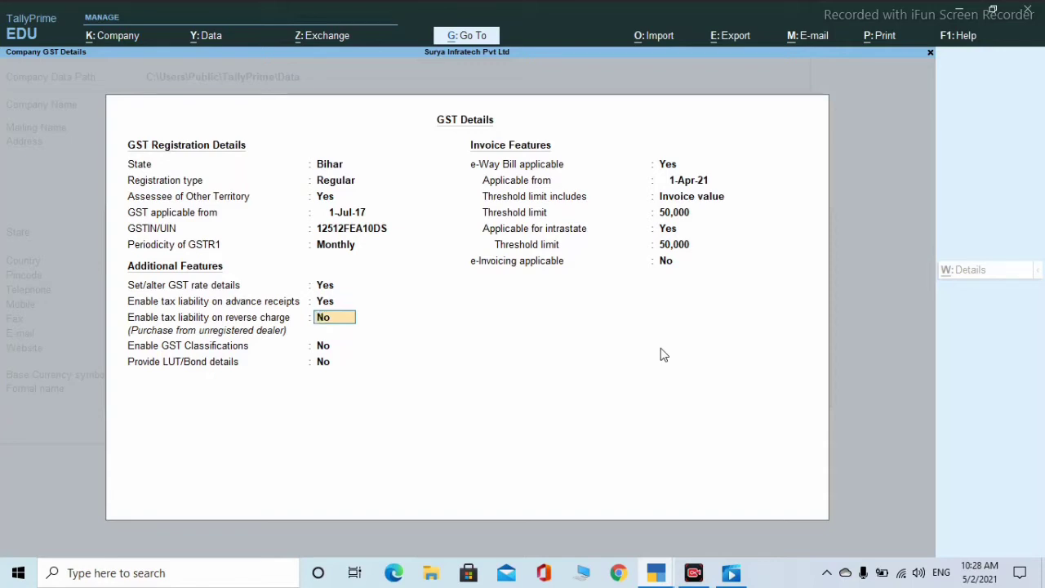
key("Return")
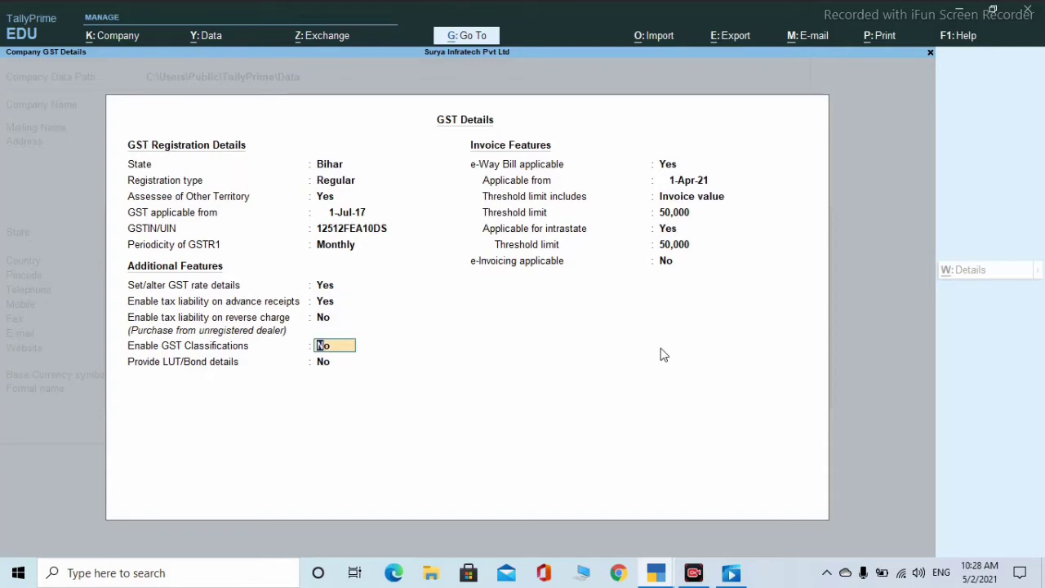
type("y")
key("Return")
- Keep Invoice value as the e-Way Bill threshold basis and accept the GST details
key("Return")
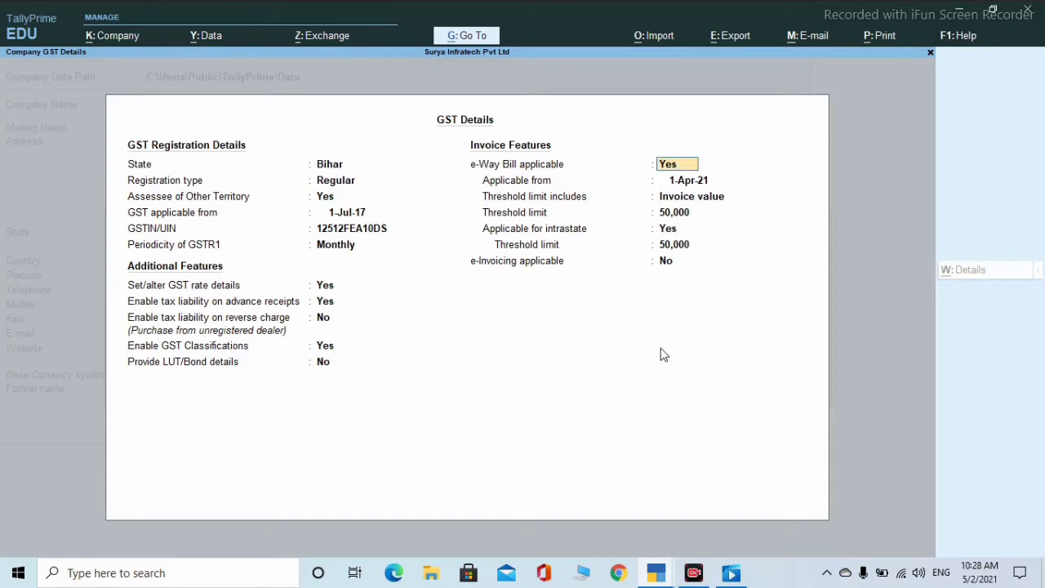
key("Return")
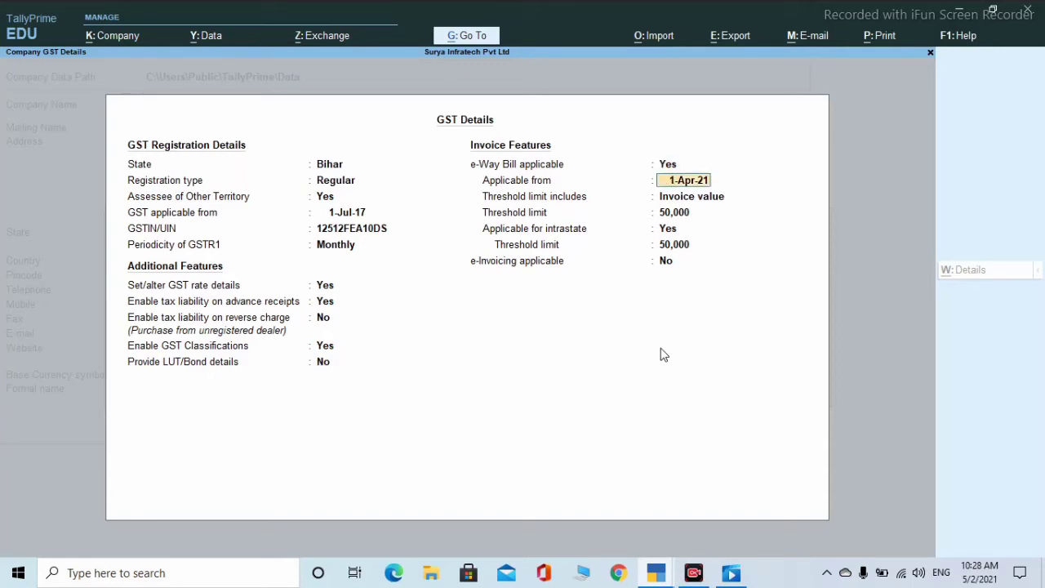
key("Return")
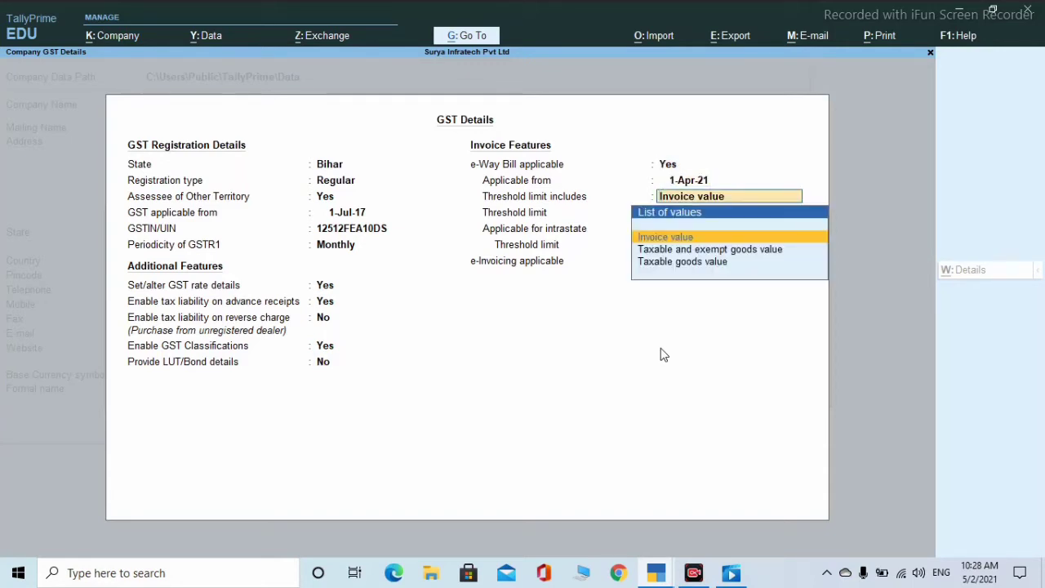
key("Return")
key("Return")
key("Return")
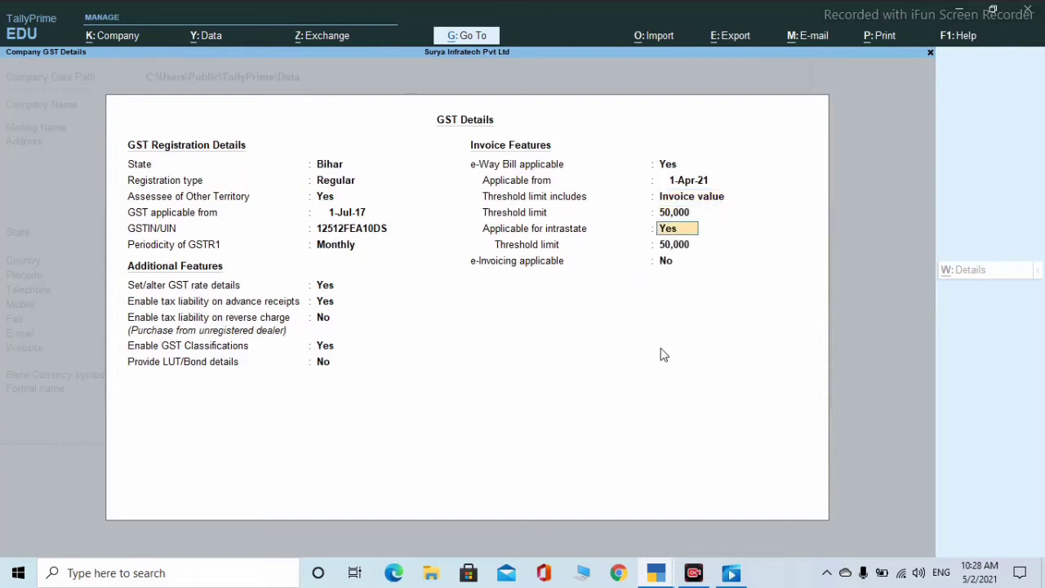
key("Return")
key("Return")
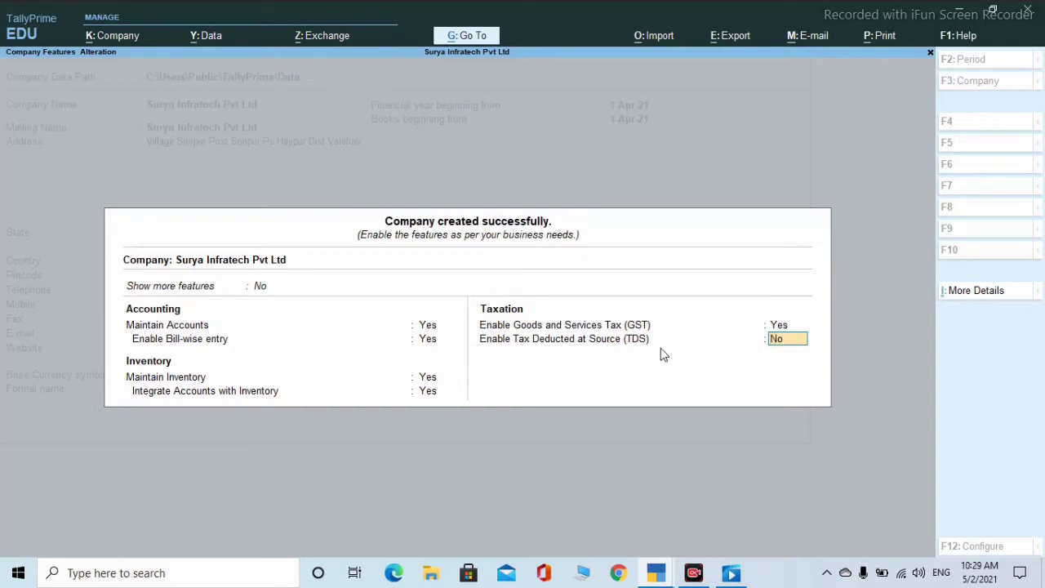
- Quit the Company Features screen, confirming Yes to return to the Gateway of Tally
key("BackSpace")
key("Escape")
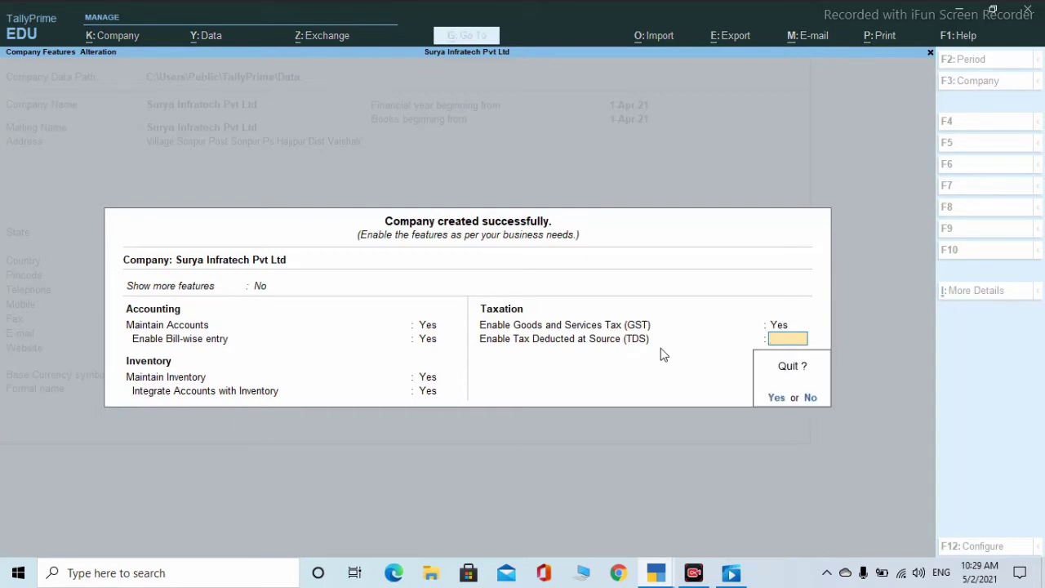
key("y")
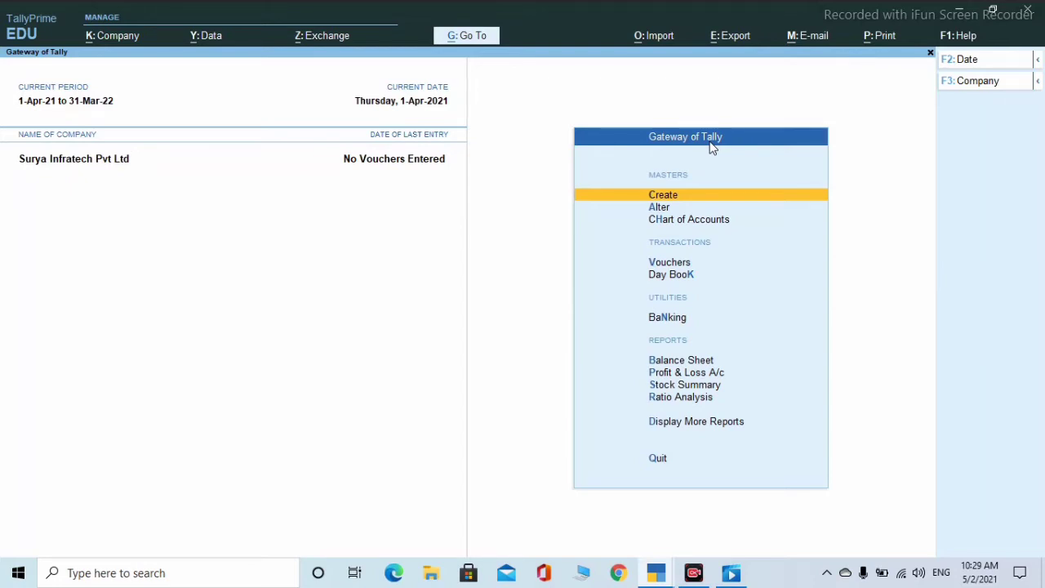
- Open the List of Masters under Create from the Gateway of Tally
key("Return")
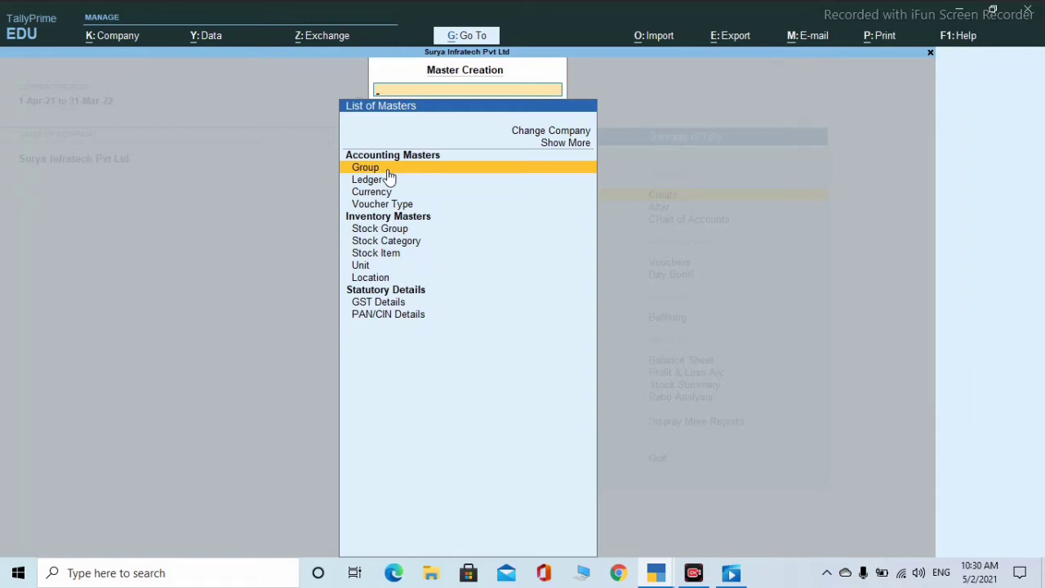
- Create a new group named 'Enveroment' with Indirect Expenses as its parent
left_click(389, 171)
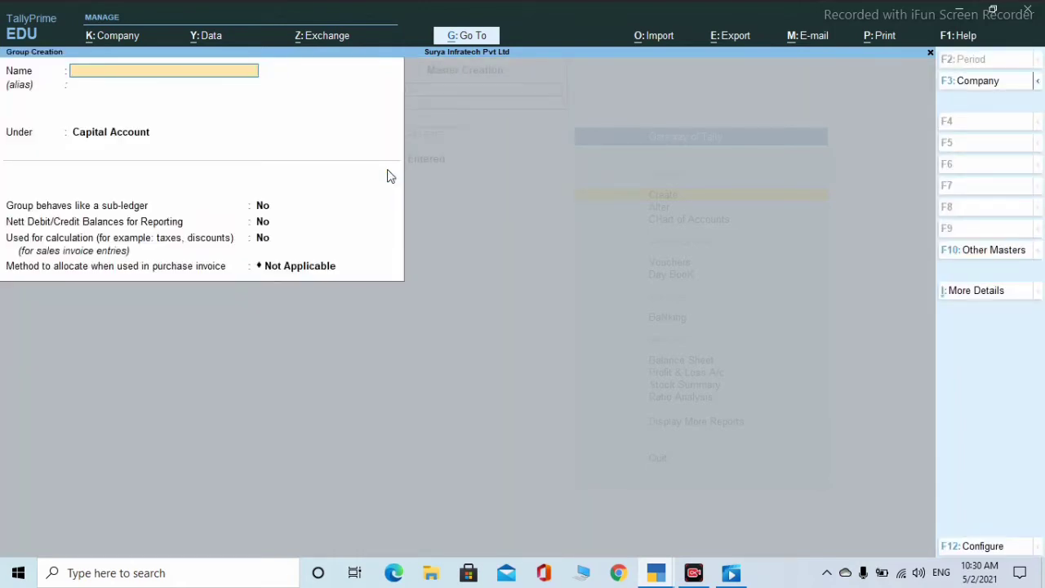
type("Invero")
key("BackSpace")
key("BackSpace")
key("BackSpace")
key("BackSpace")
key("BackSpace")
key("BackSpace")
type("Enveroment a/c")
key("BackSpace")
key("BackSpace")
key("BackSpace")
key("BackSpace")
key("Return")
key("Return")
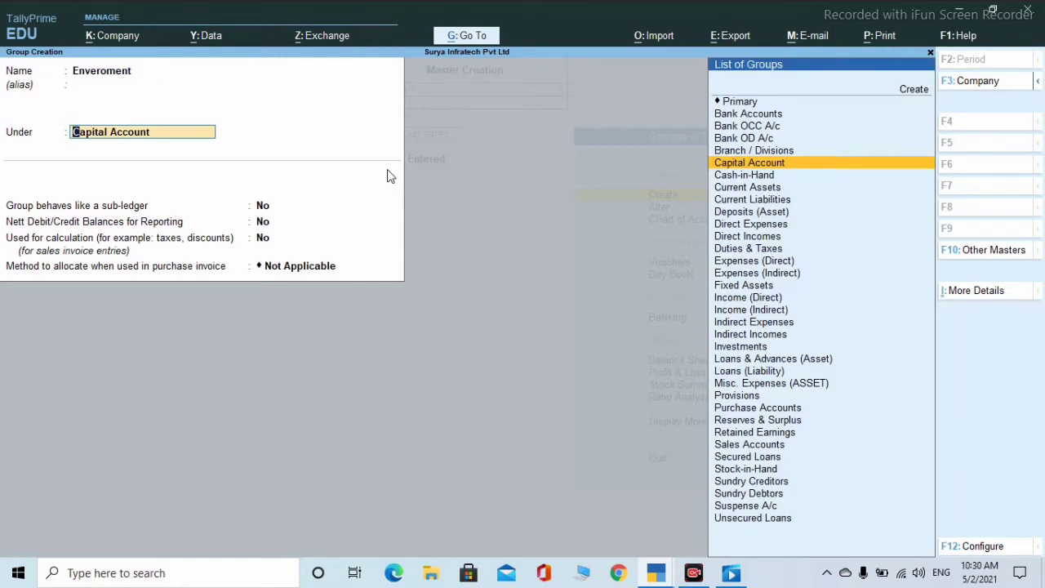
type("i")
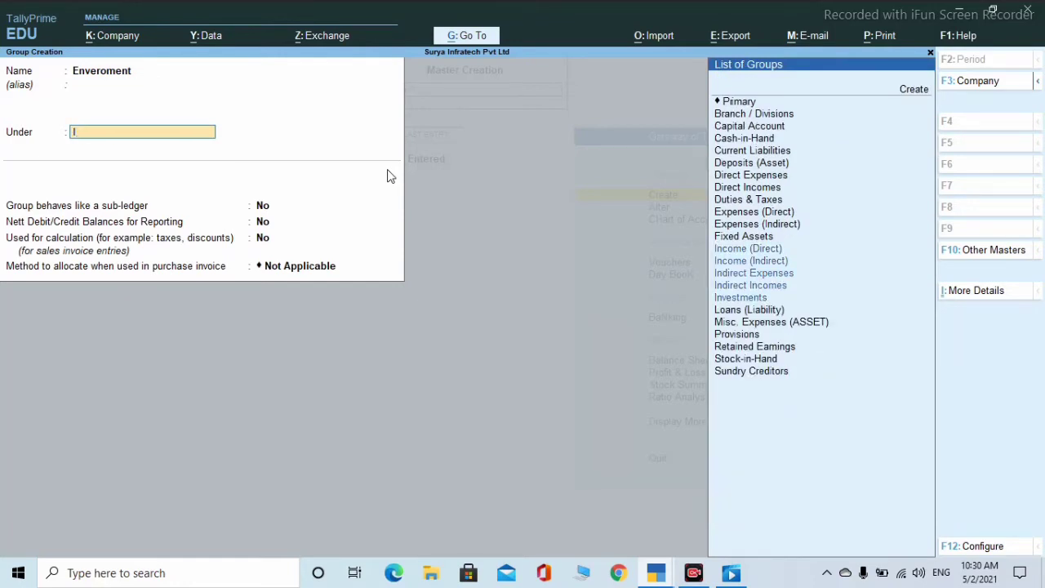
key("Up")
key("Up")
key("Up")
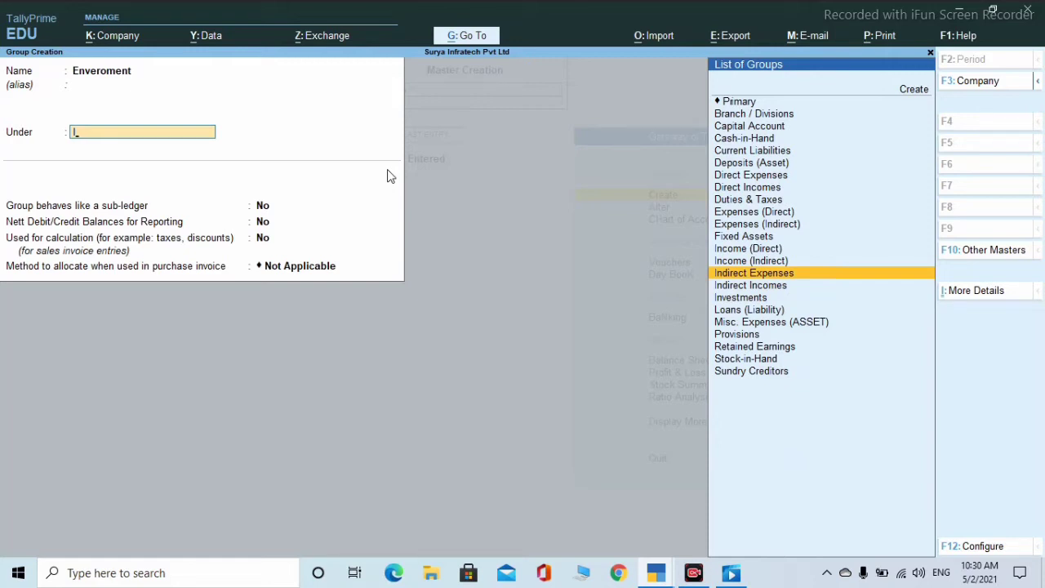
key("Return")
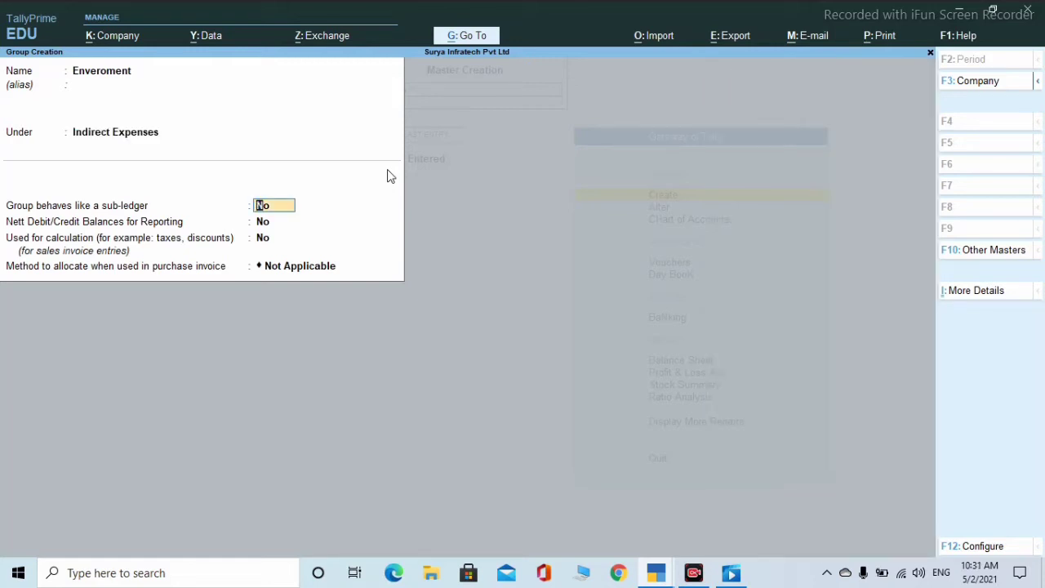
- Set sub-ledger, nett debit/credit and calculation options to Yes, save the group and quit creation
type("y")
key("Return")
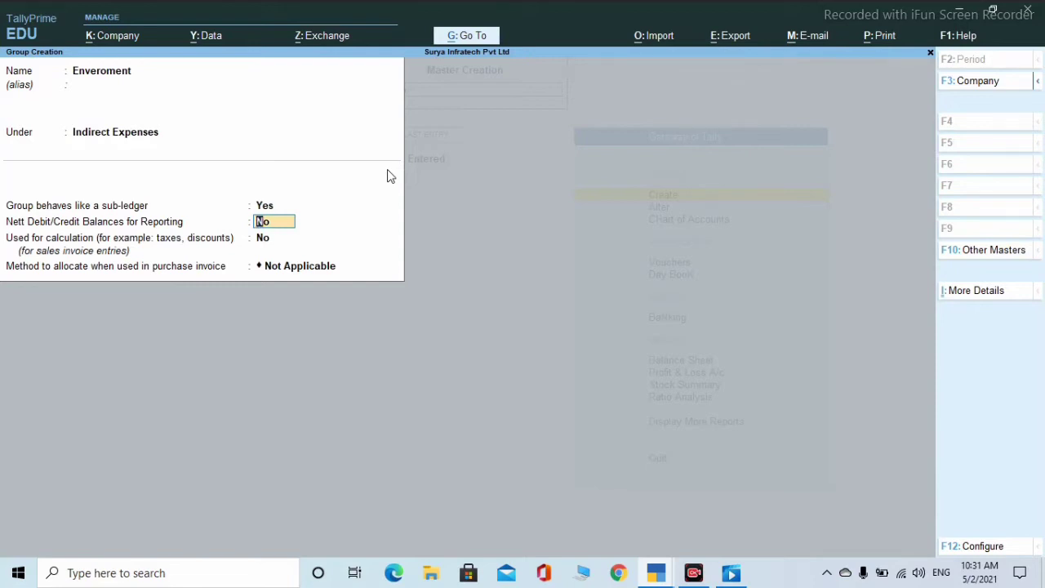
type("y")
key("Return")
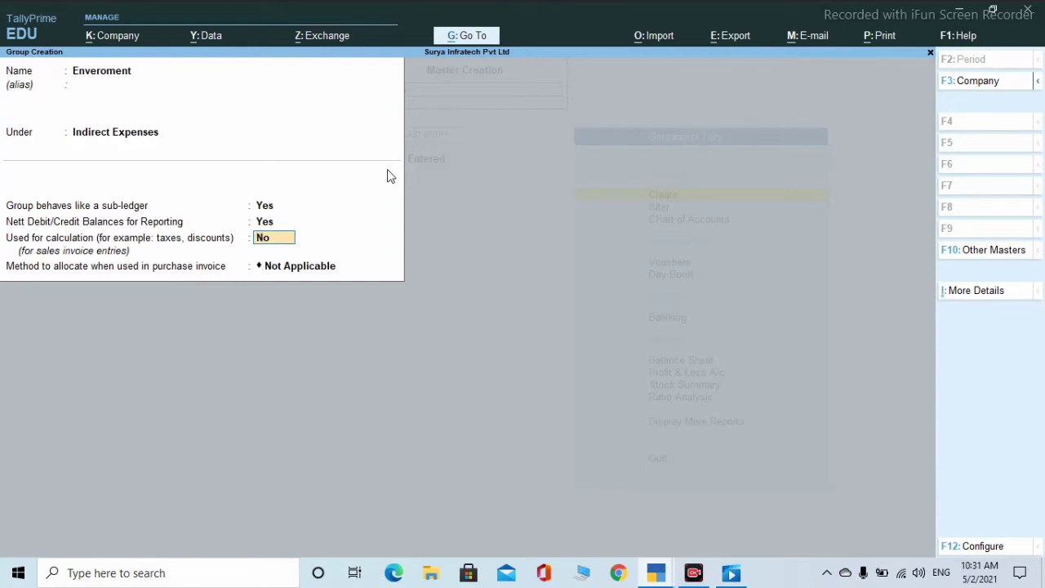
type("y")
key("Return")
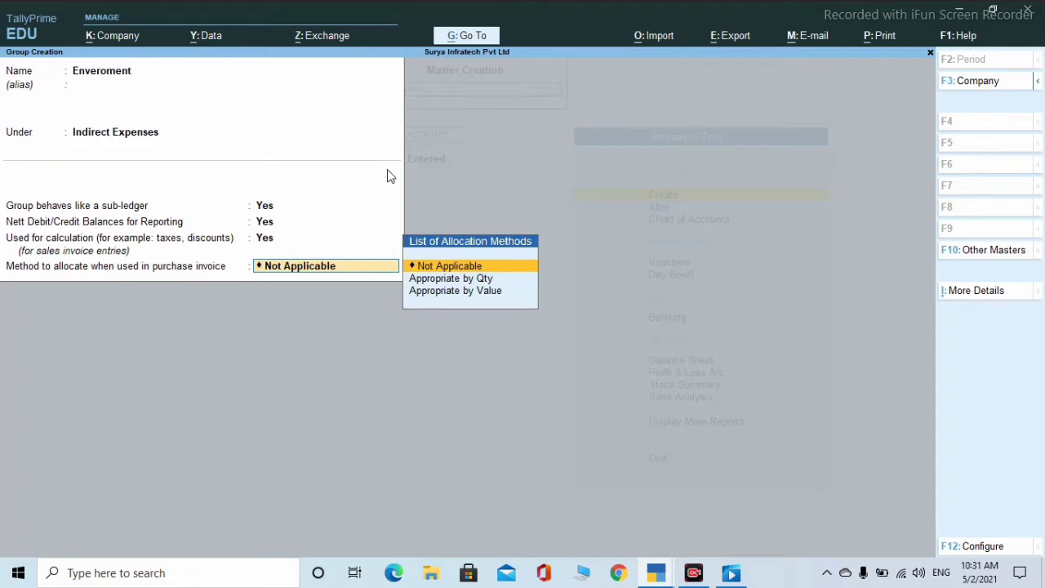
key("Return")
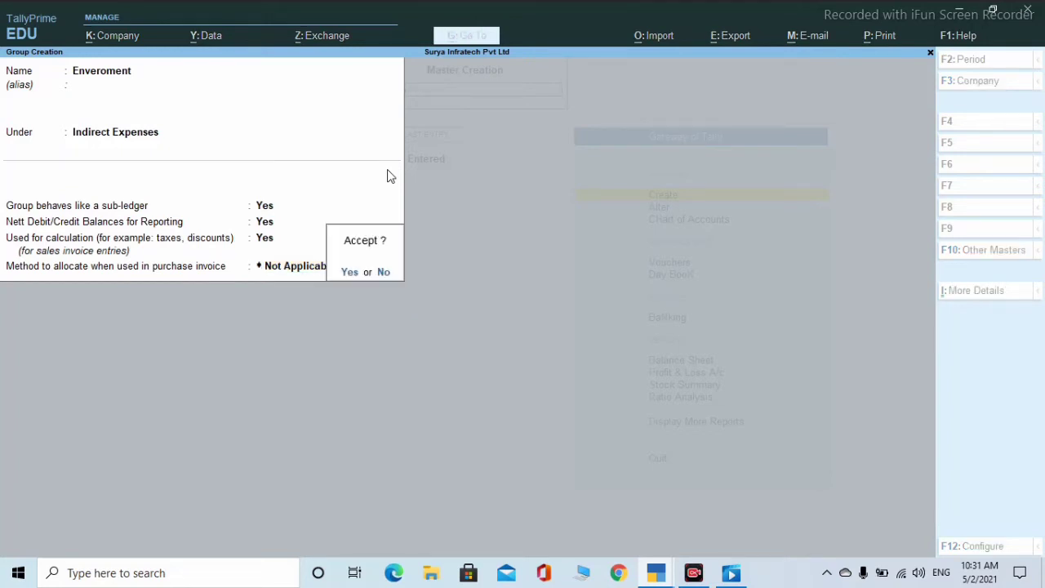
key("Return")
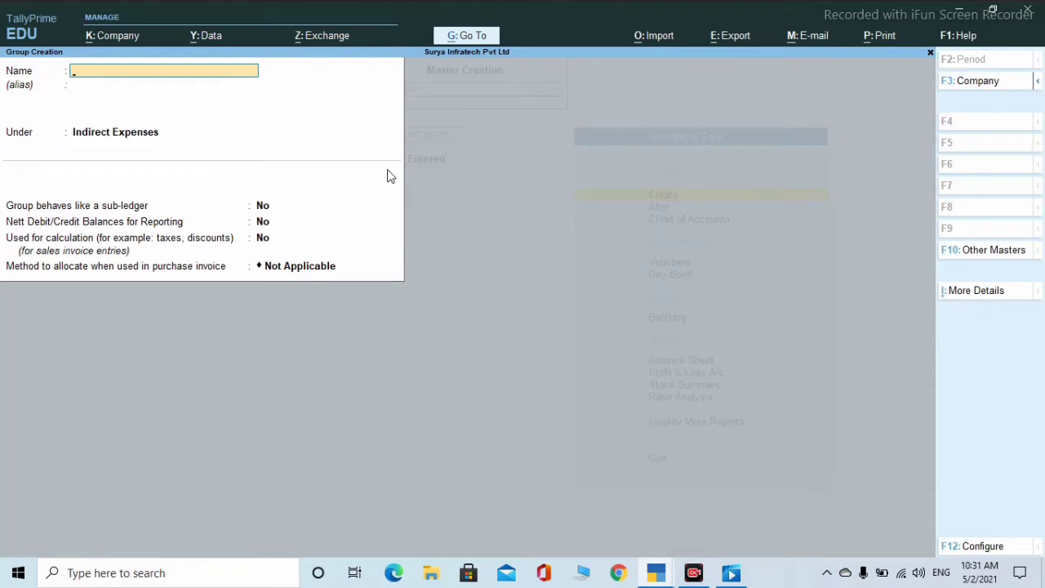
key("Escape")
key("Return")
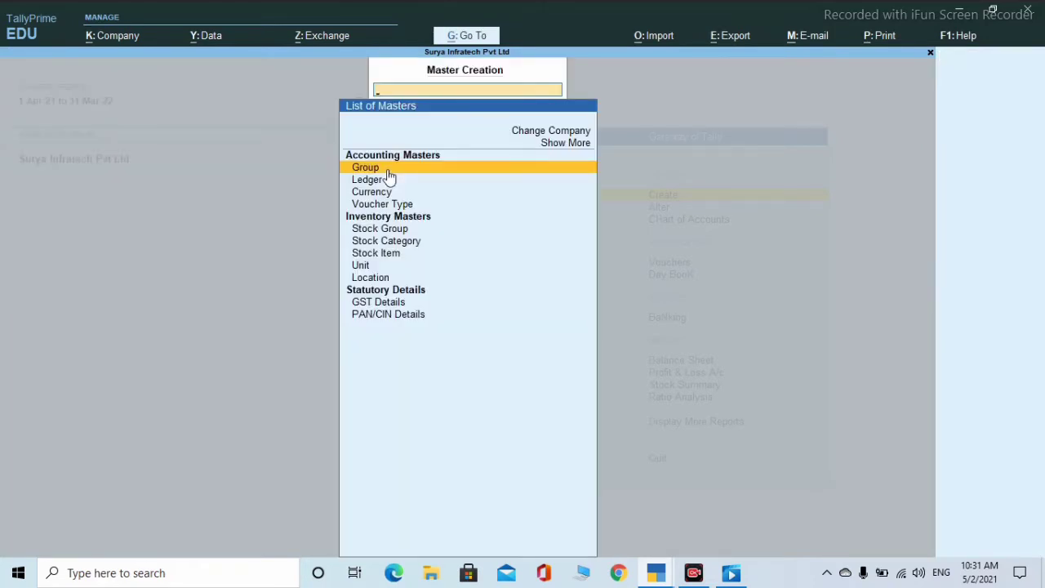
- Browse the 29-group list under Chart of Accounts > Groups, confirming Enveroment appears, then exit
left_click(389, 172)
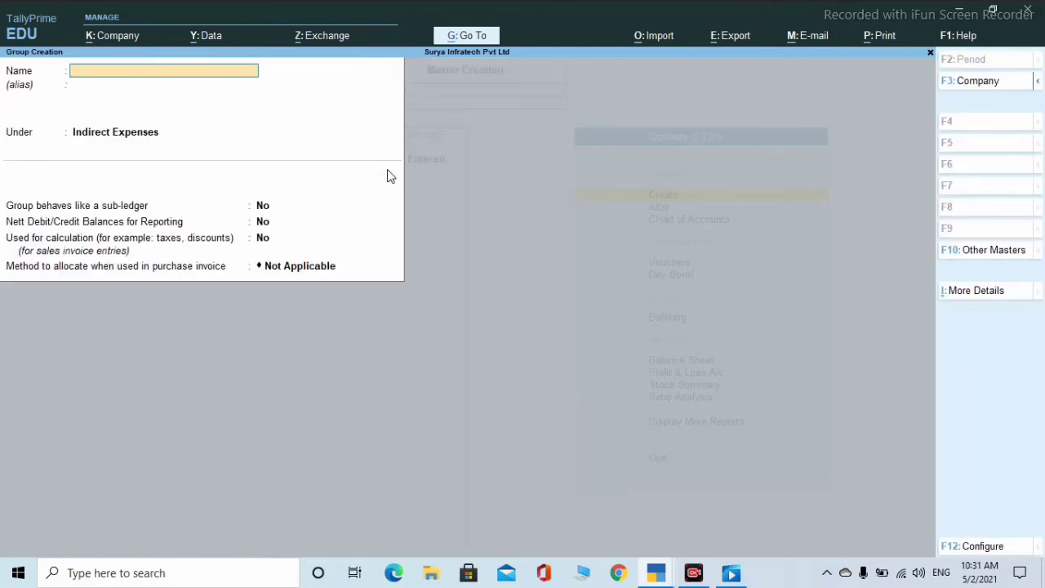
key("Escape")
key("Escape")
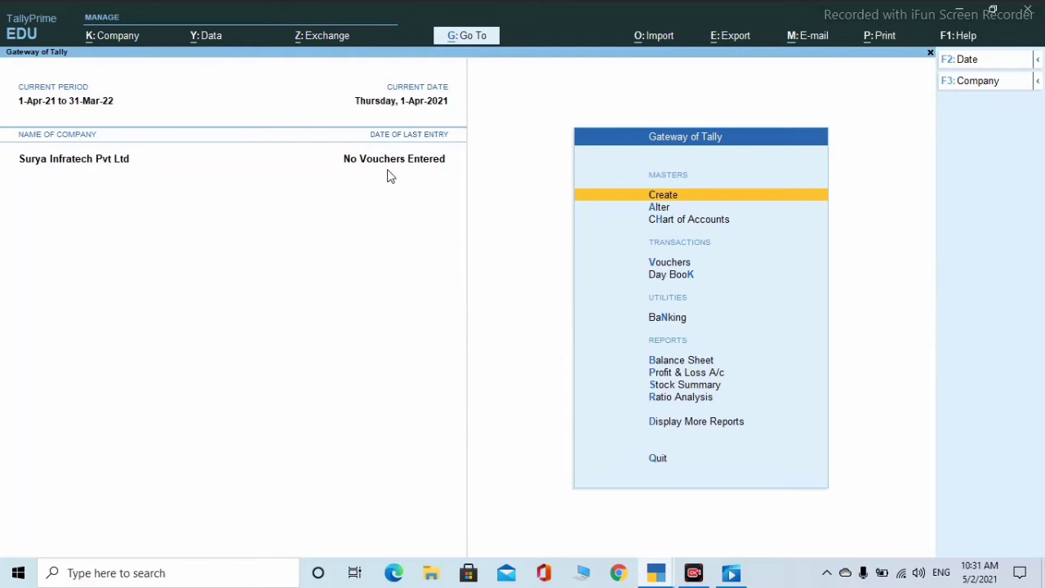
key("Down")
key("Down")
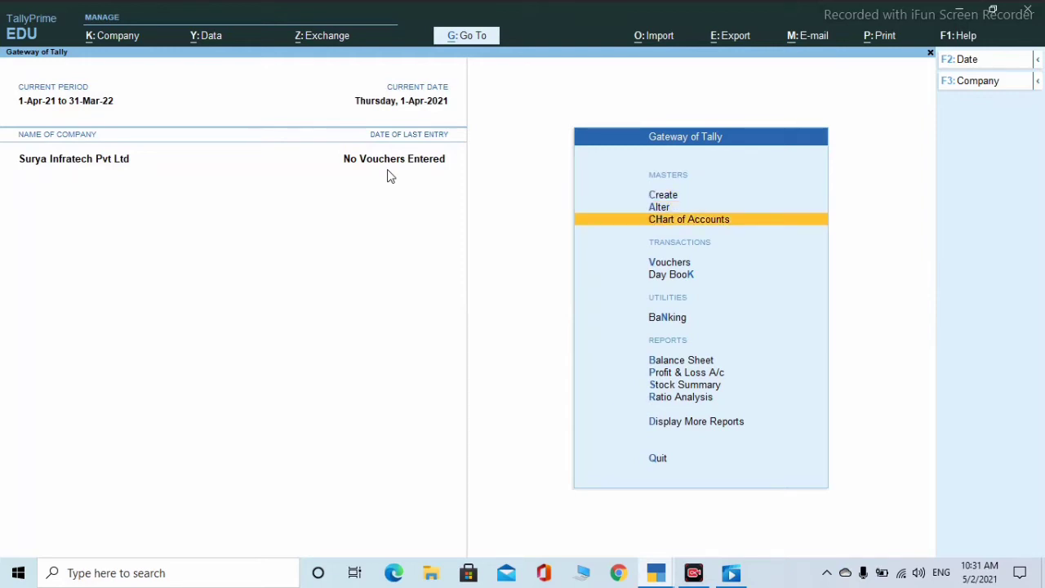
key("Return")
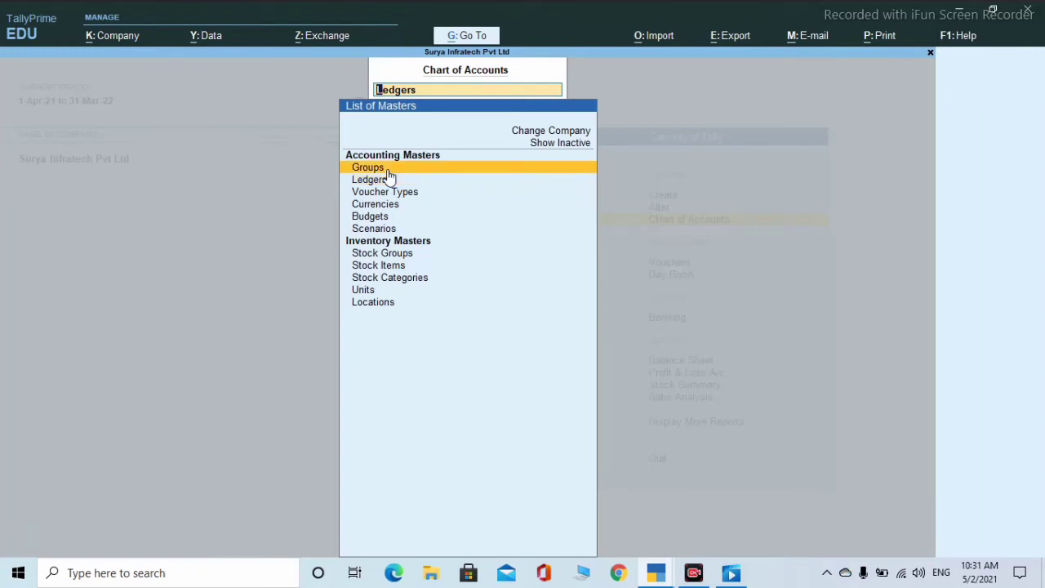
left_click(388, 171)
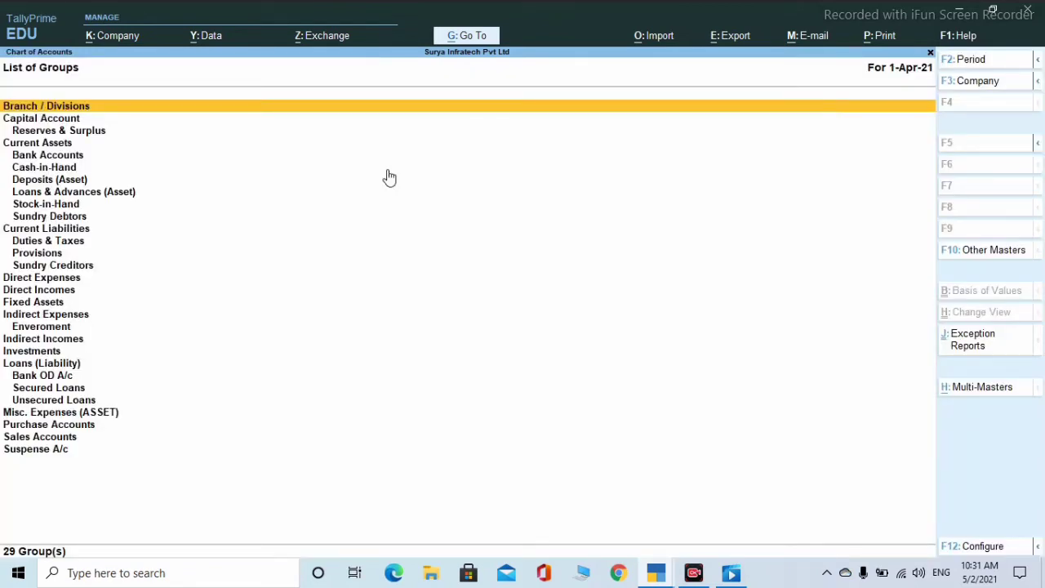
key("Down")
key("Down")
key("Down")
key("Down")
key("Down")
key("Down")
key("Down")
key("Down")
key("Down")
key("Down")
key("Down")
key("Down")
key("Down")
key("Down")
key("Down")
key("Down")
key("Down")
key("Down")
key("Down")
key("Down")
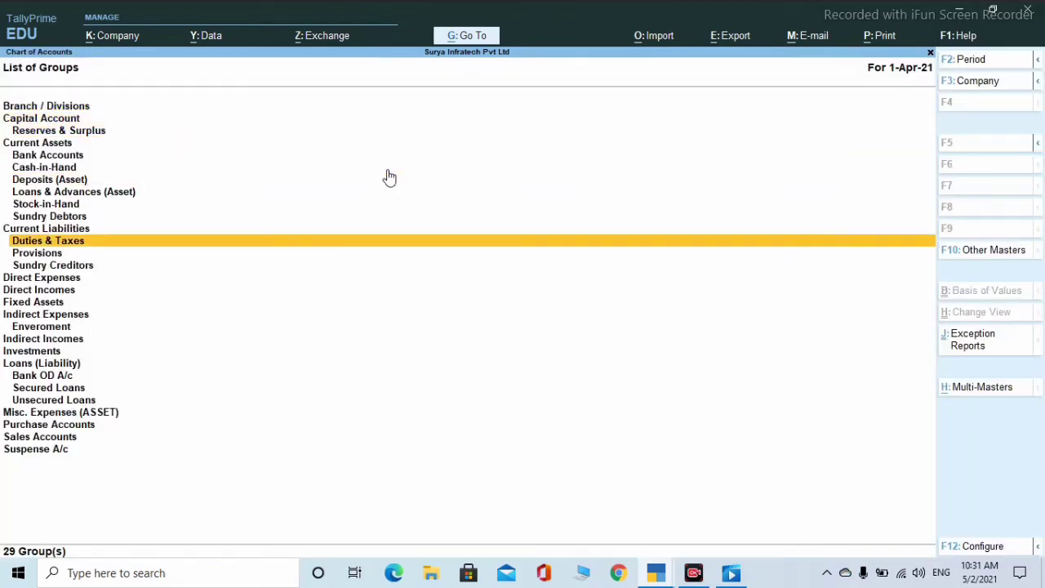
key("Up")
key("Up")
key("Up")
key("Up")
key("Up")
key("Up")
key("Up")
key("Up")
key("Up")
key("Up")
key("Up")
key("Up")
key("Up")
key("Up")
key("Up")
key("Up")
key("Up")
key("Up")
key("Up")
key("Up")
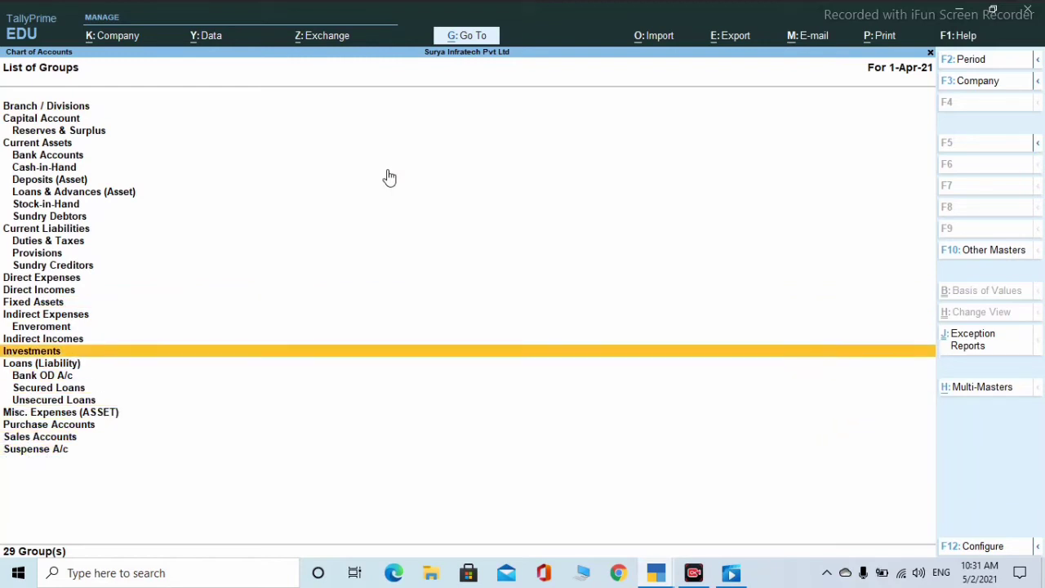
key("Down")
key("Down")
key("Down")
key("Down")
key("Down")
key("Down")
key("Down")
key("Down")
key("Down")
key("Down")
key("Down")
key("Down")
key("Down")
key("Down")
key("Down")
key("Down")
key("Down")
key("Down")
key("Down")
key("Down")
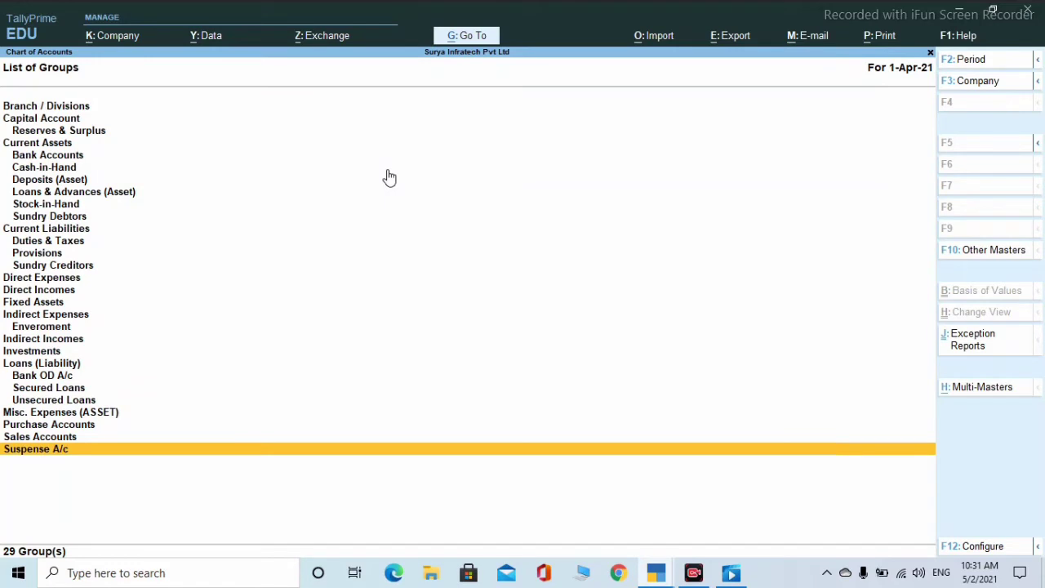
key("Escape")
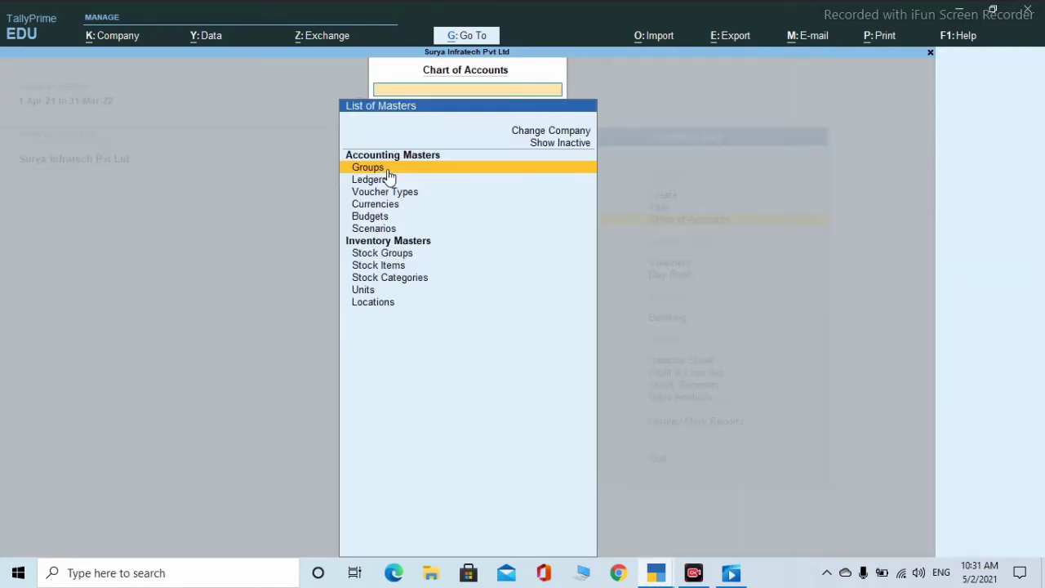
key("Escape")
key("Escape")
key("Escape")
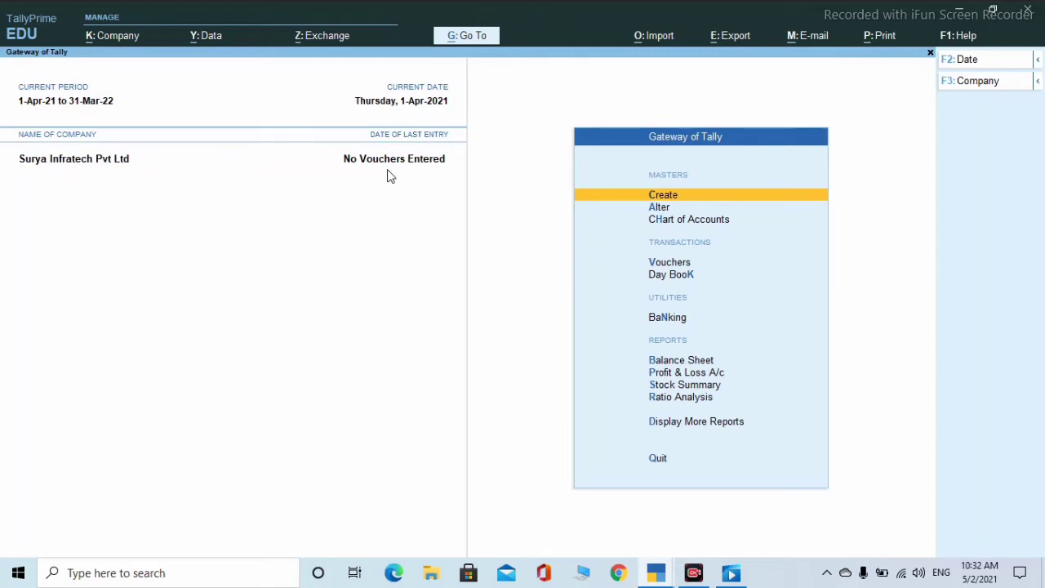
- Choose Ledger from the Create list of masters to start a new ledger
key("Down")
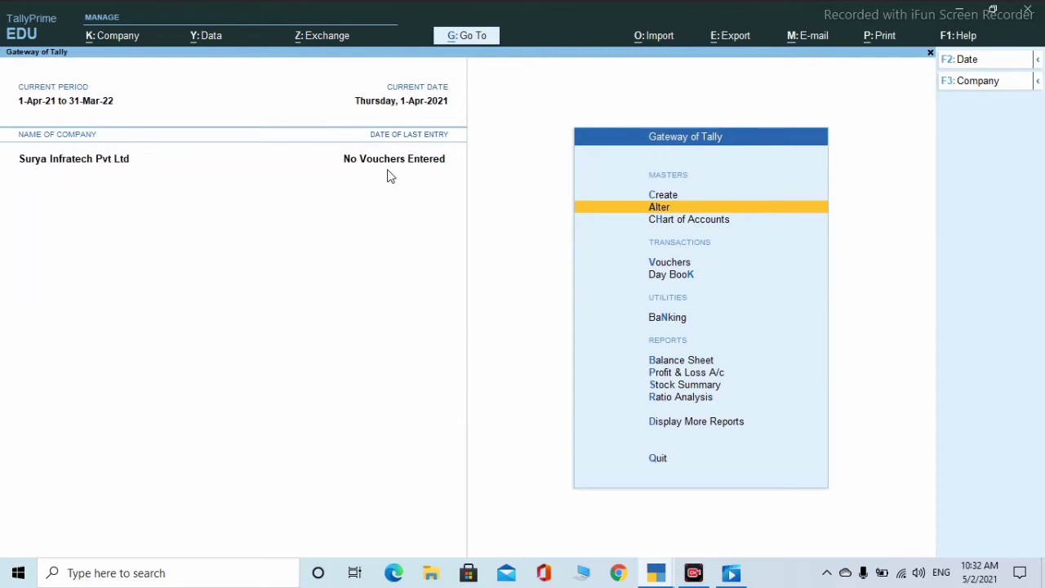
key("Up")
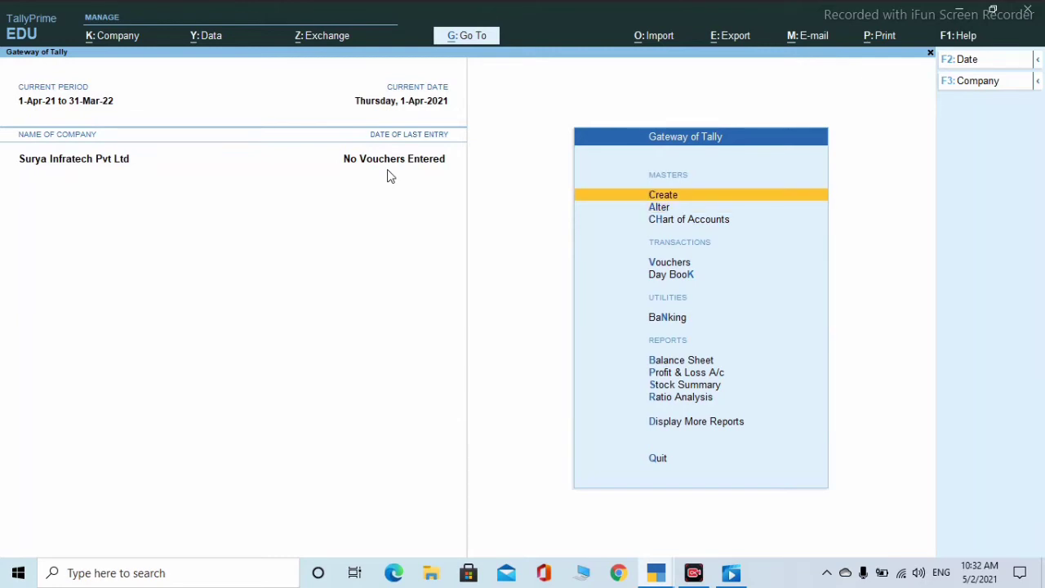
key("Return")
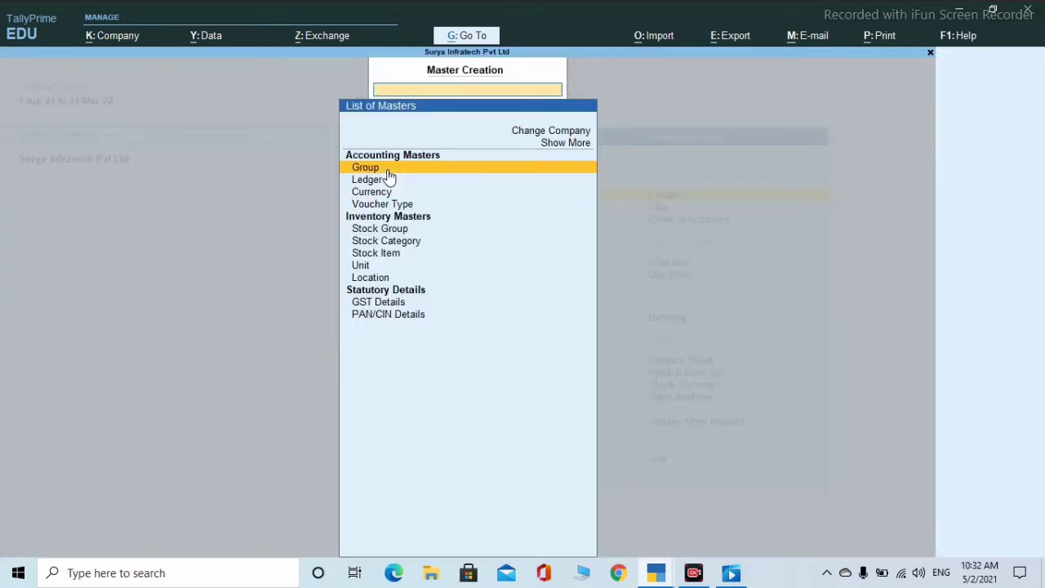
key("Down")
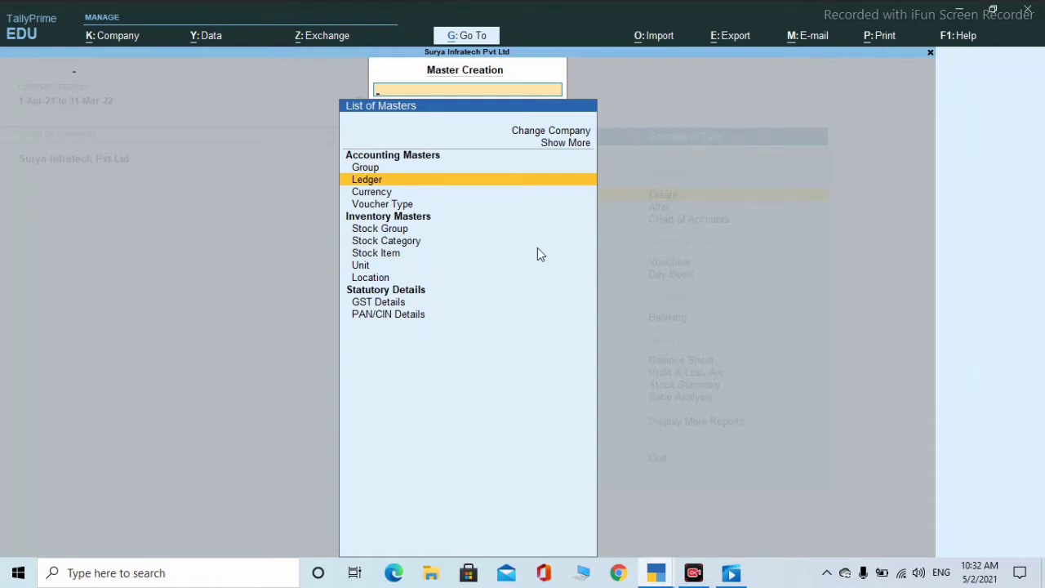
key("Return")
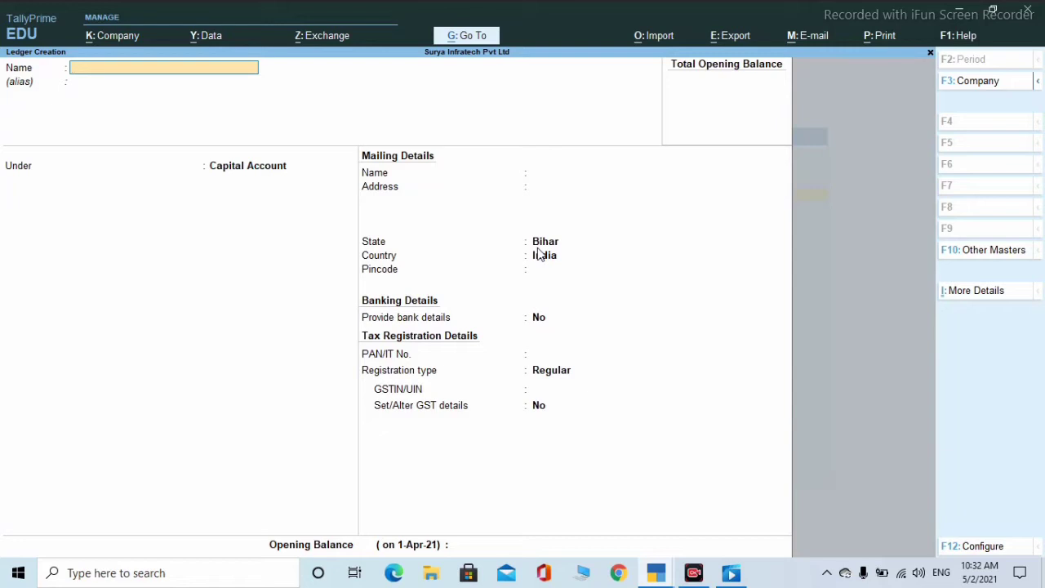
- Name the ledger 'Sbi A/c' and place it under the Bank Accounts group
type("Sbi A/c")
key("Return")
key("Return")
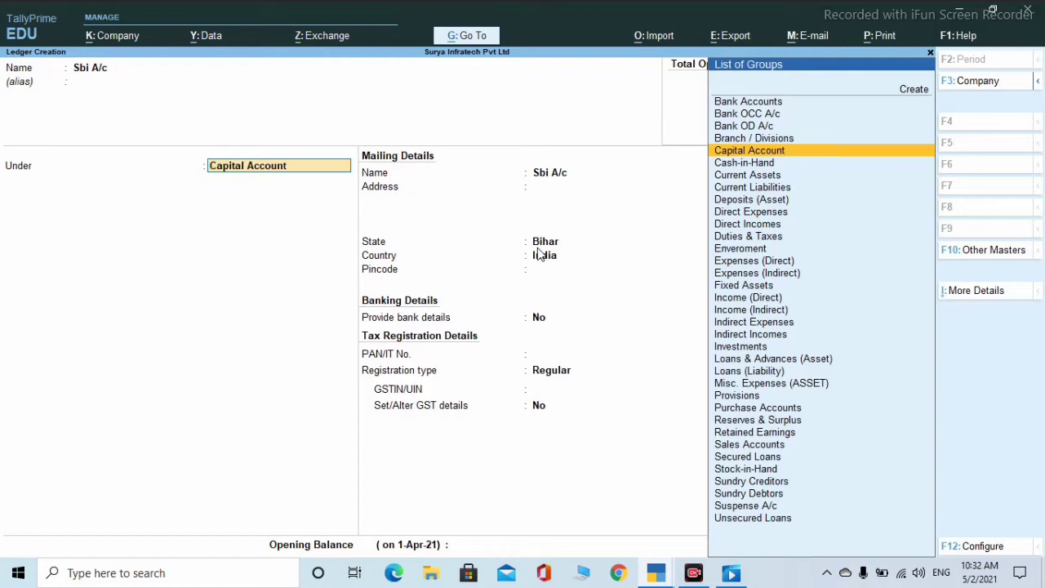
type("B")
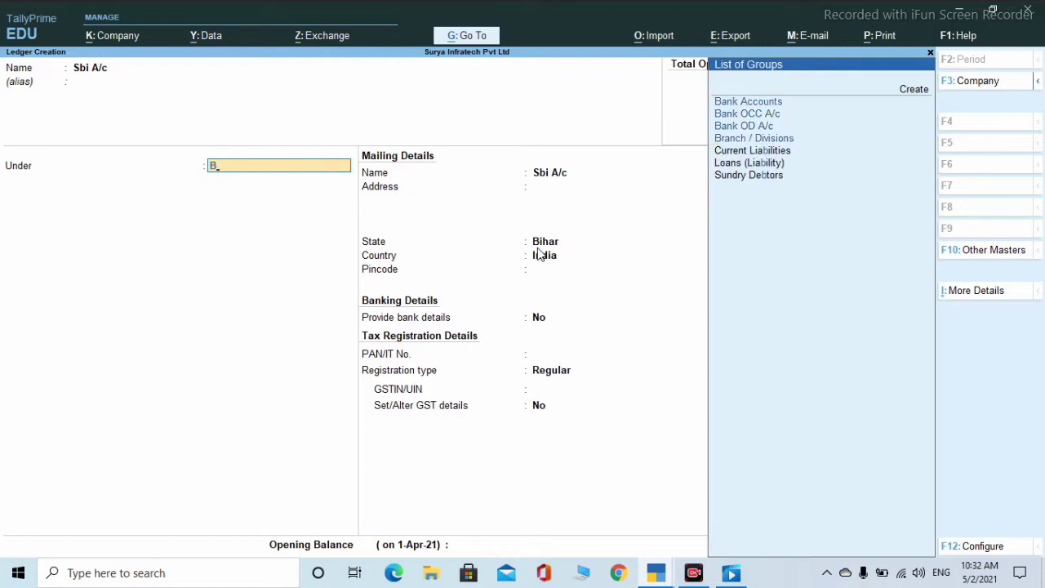
key("Down")
key("Return")
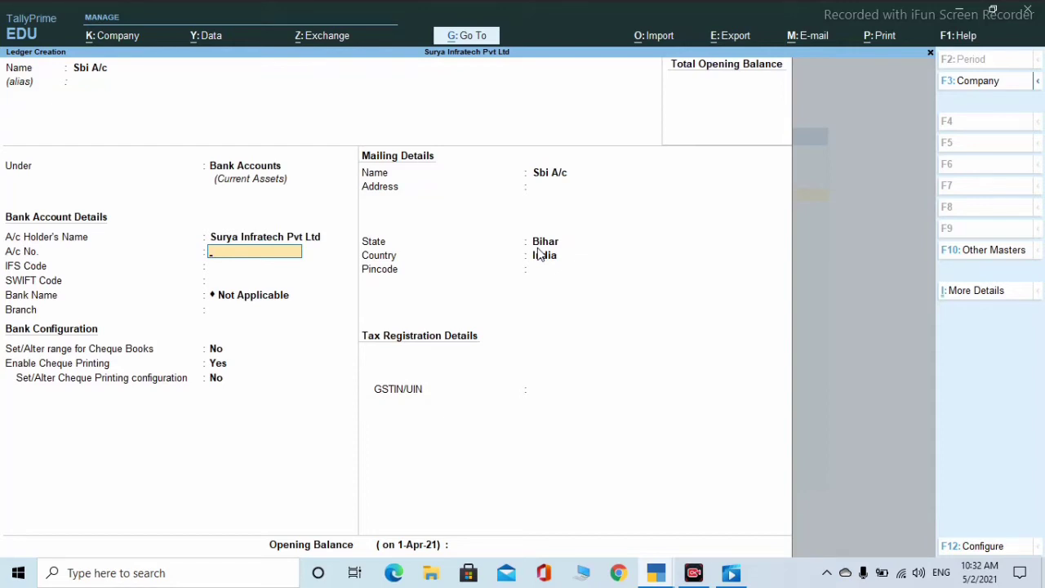
- Enter the bank account number, IFS code SBIN0002991 and branch Patory, and enable cheque book ranges
key("Return")
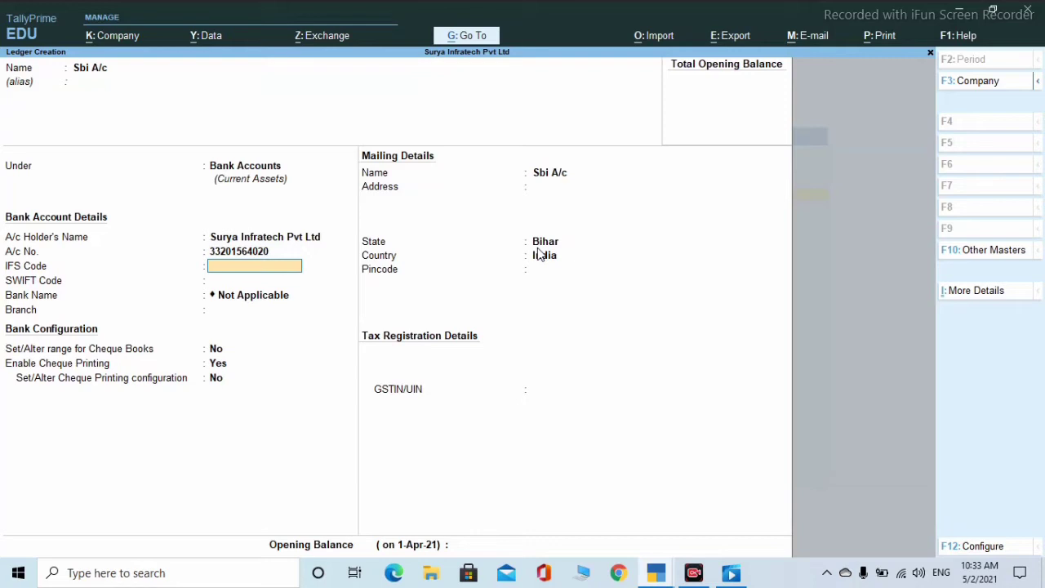
type("SBIN0002991")
key("Return")
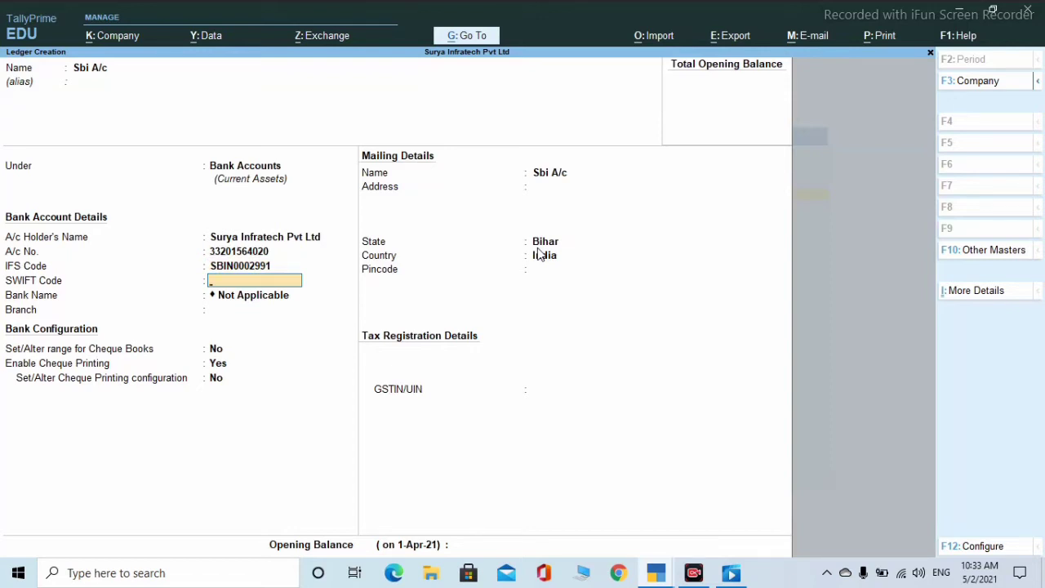
key("Return")
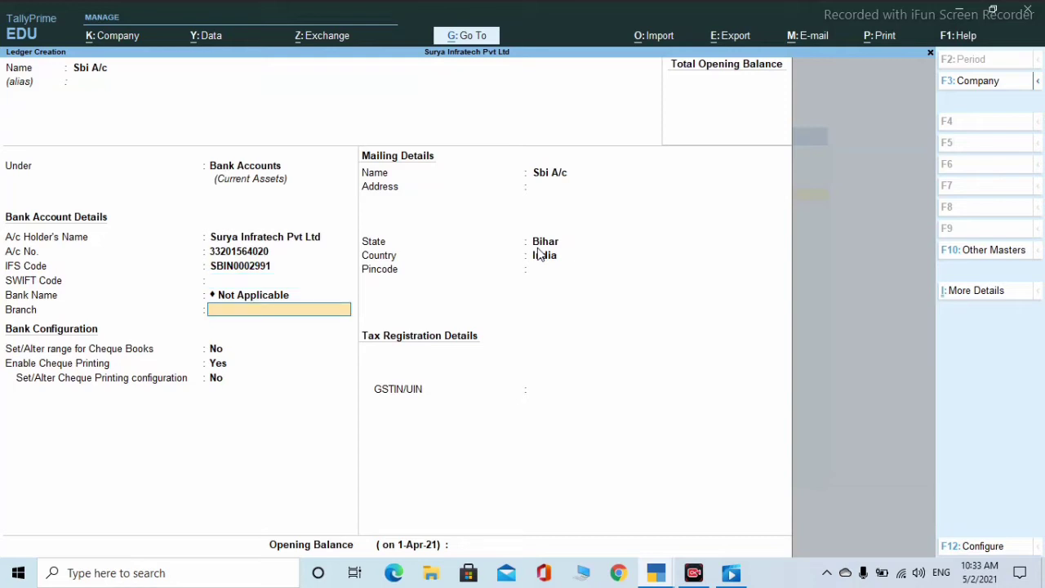
type("Patory")
key("Return")
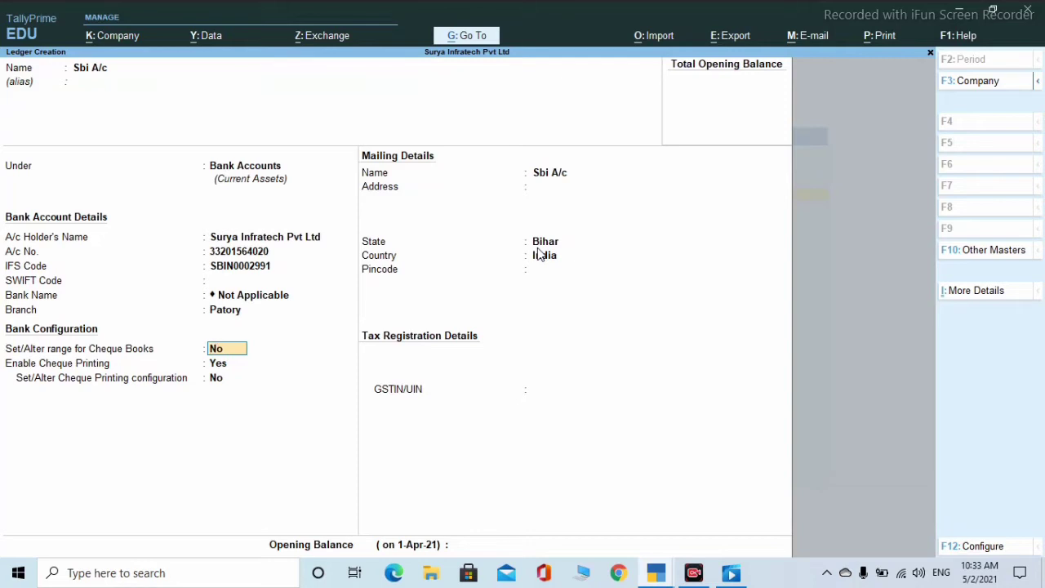
type("y")
key("Return")
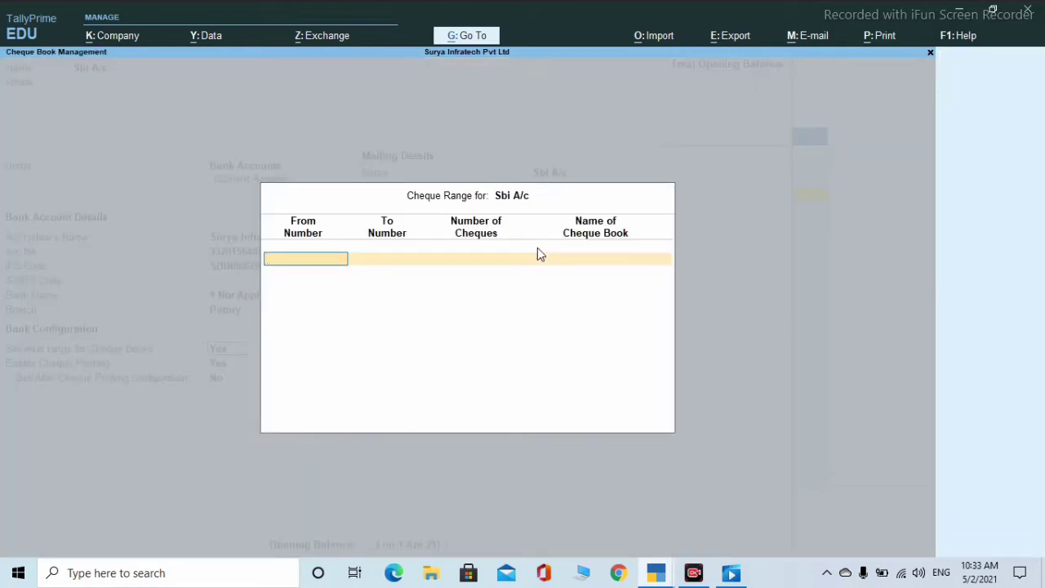
- Leave the cheque range blank, keep cheque printing Yes and its configuration No
key("Return")
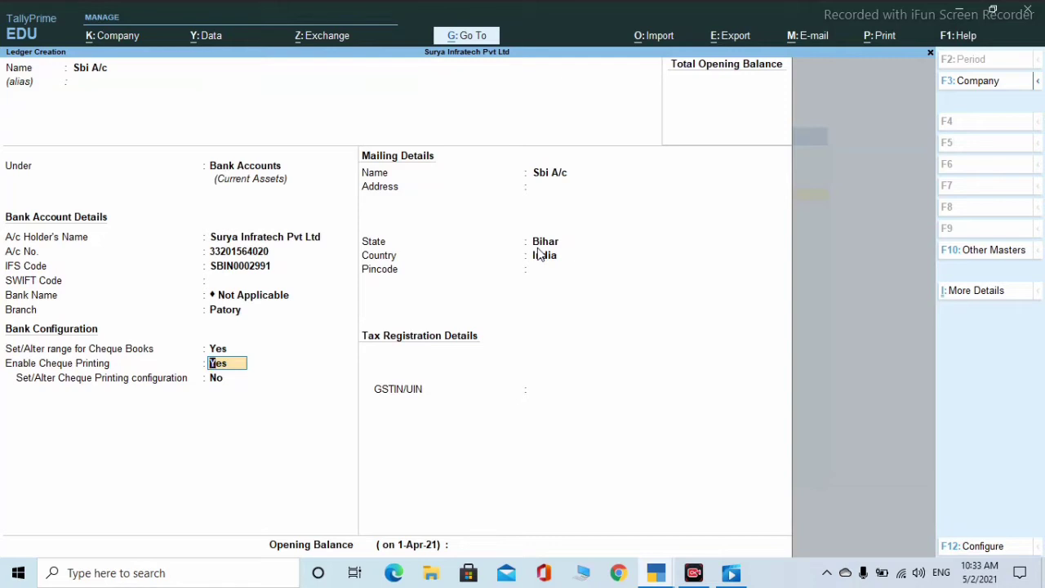
key("Return")
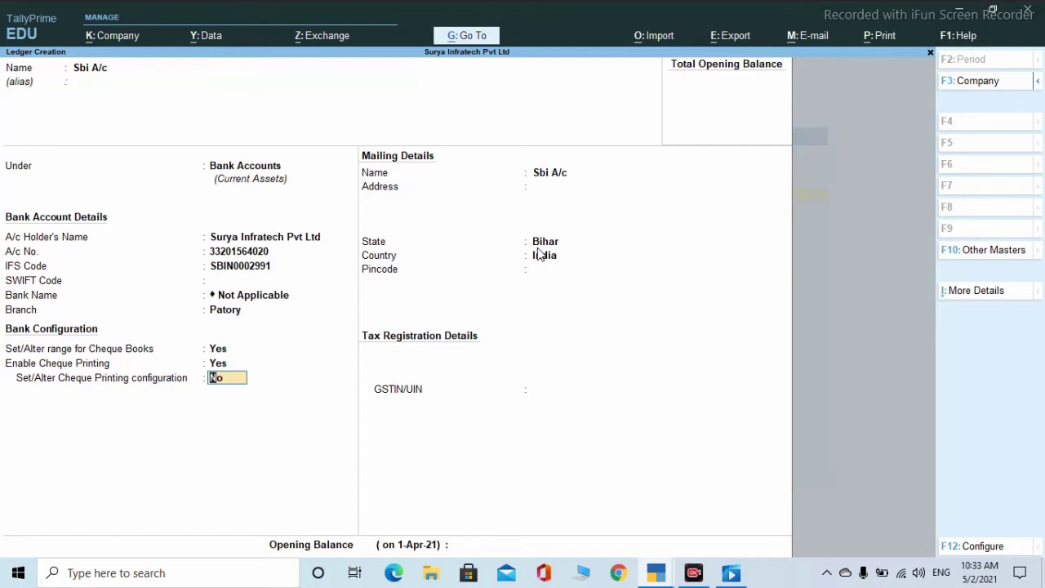
key("Return")
key("Return")
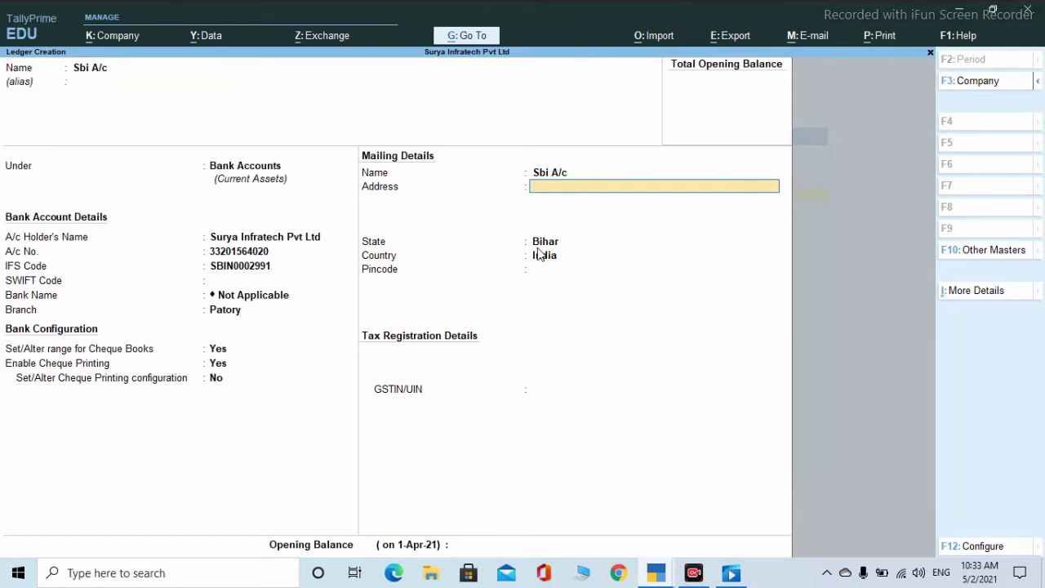
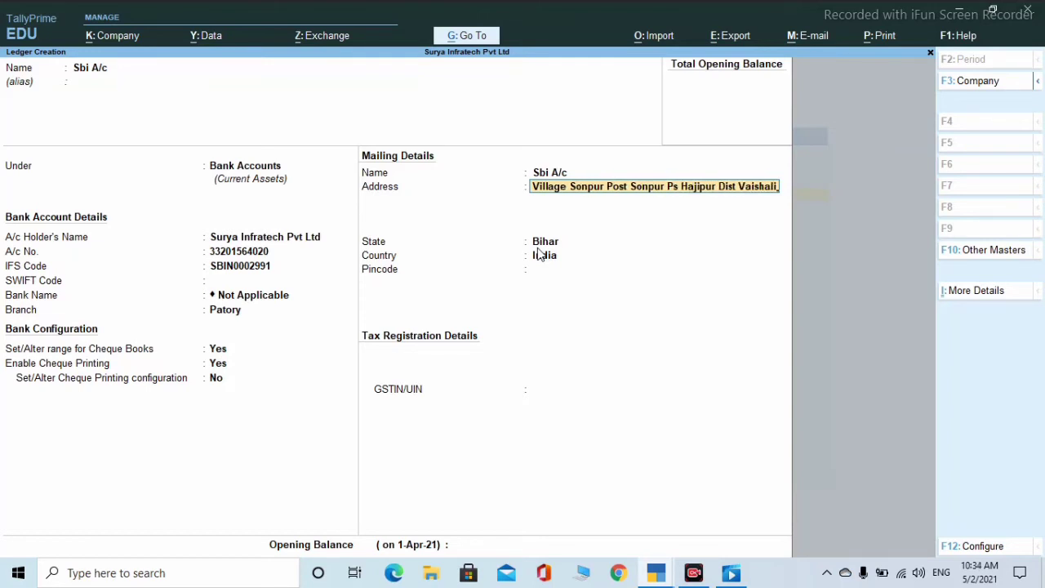
- Enter the SBI ledger's mailing address and confirm Bihar as the state
key("Return")
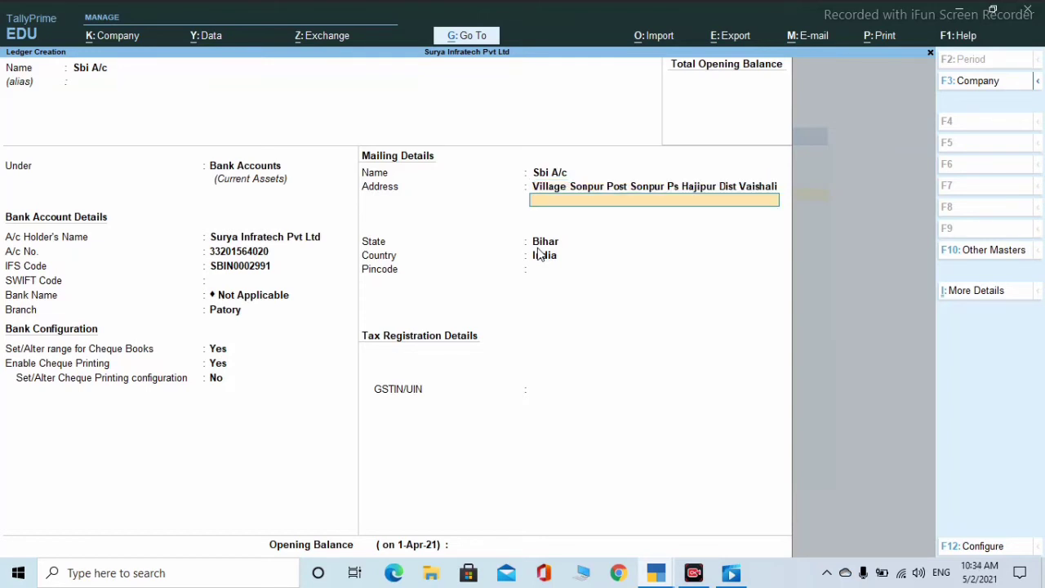
key("Return")
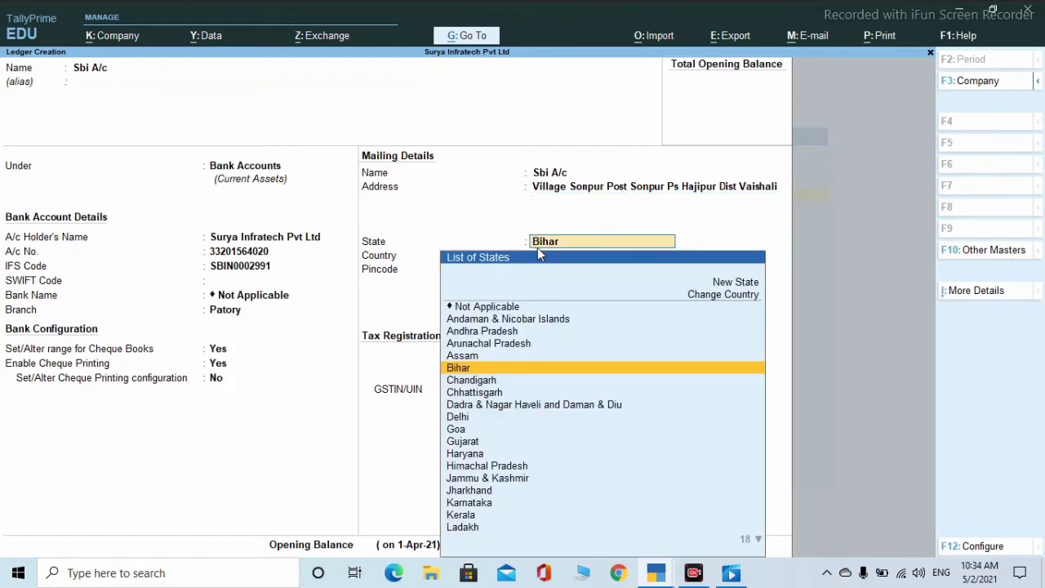
key("Return")
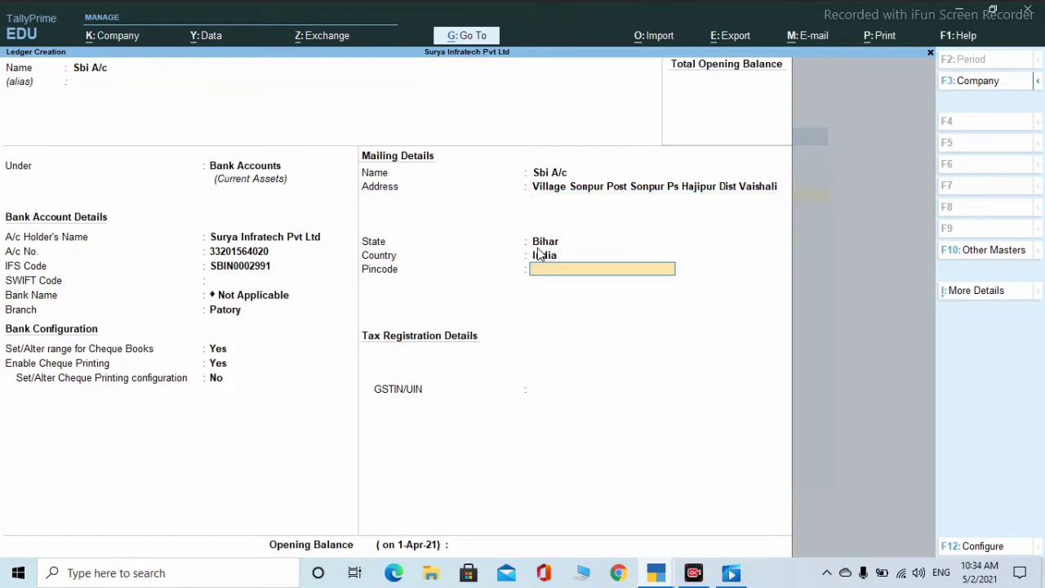
- Add the pincode and GSTIN, dismissing the GSTIN verification warning
type("844501")
key("Return")
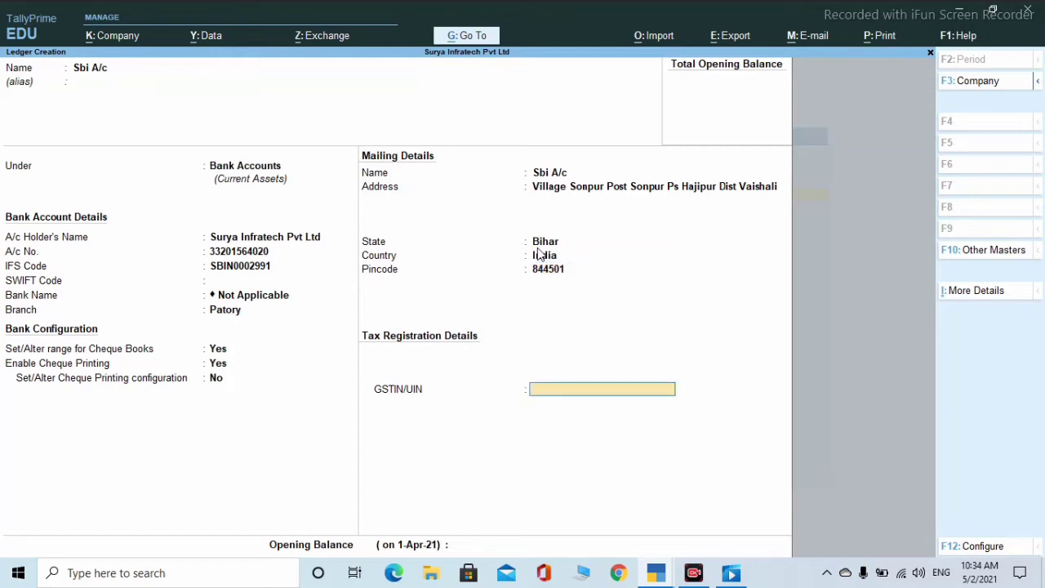
type("10121742EDS2")
key("Return")
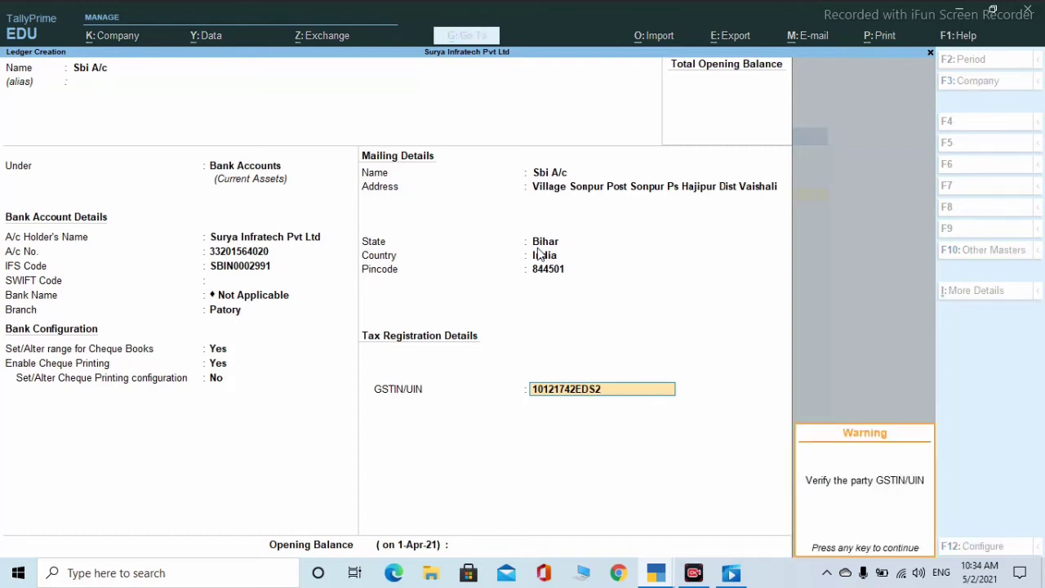
key("Return")
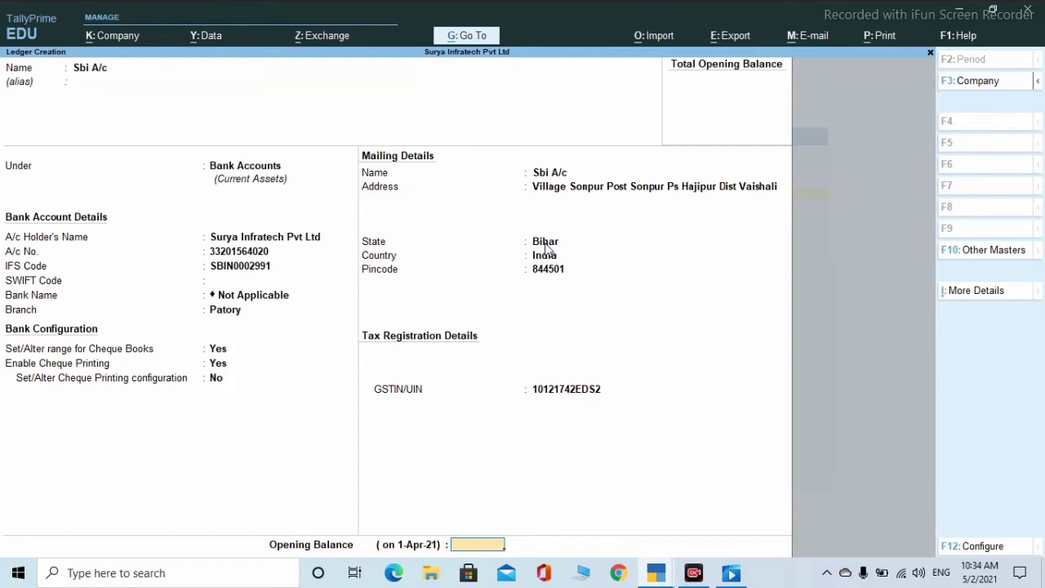
- Enter a 5,00,000.00 Dr opening balance for Sbi A/c and accept the ledger
type("500000")
key("Return")
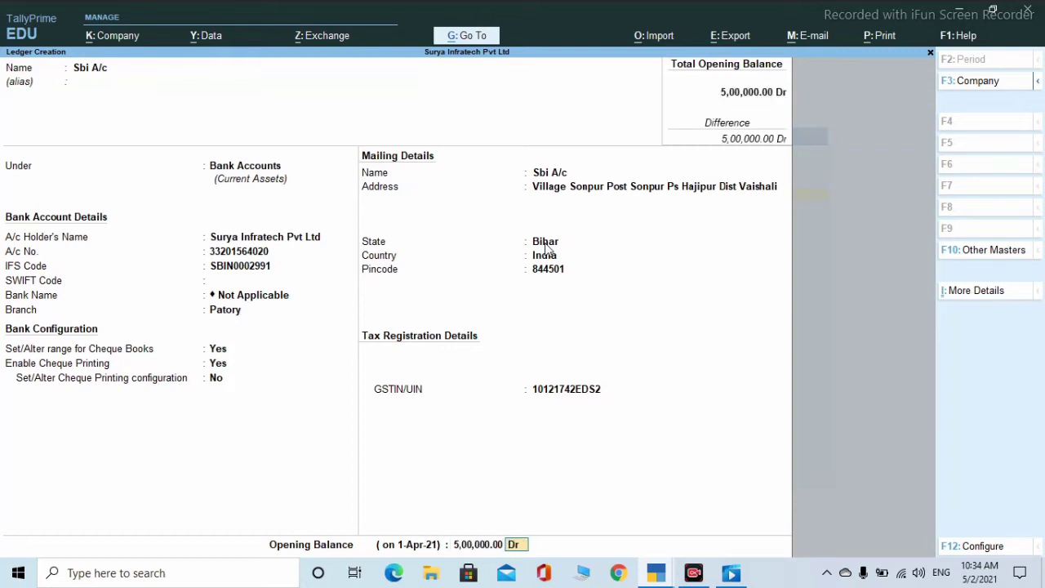
key("Return")
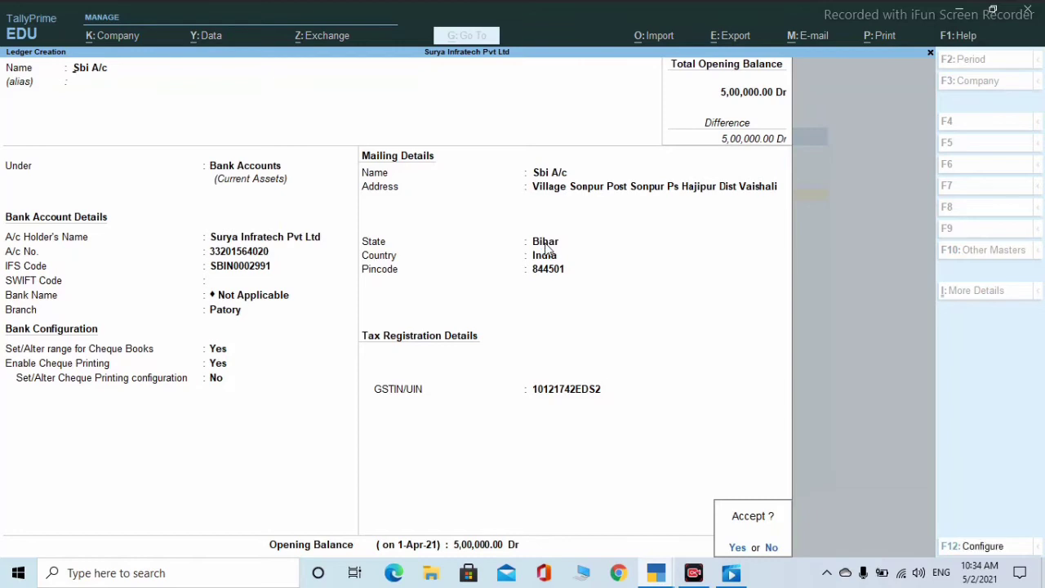
key("Return")
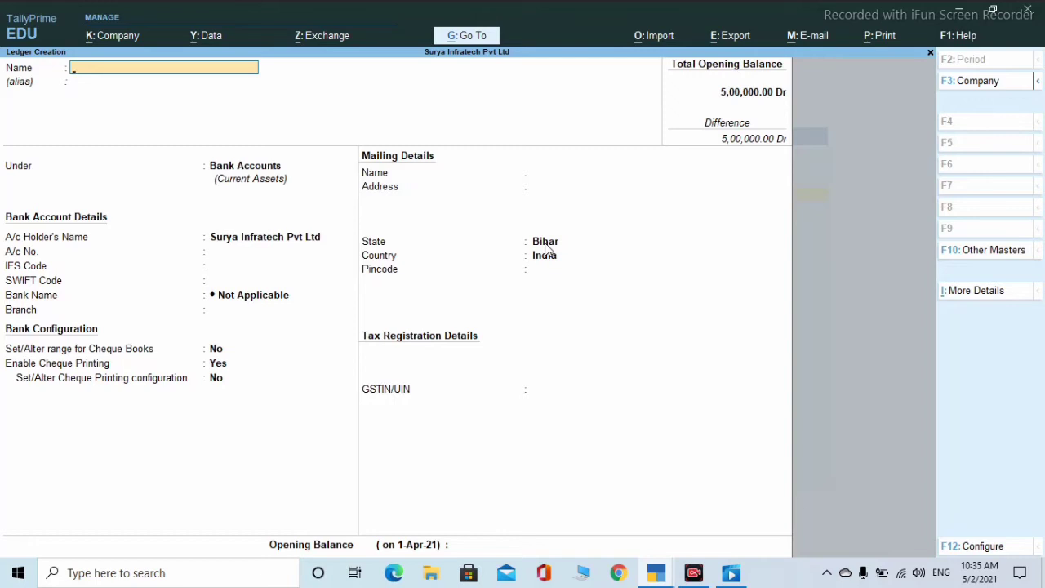
- Name the new ledger 'Sohan A/c' and place it under Sundry Debtors
type("Sohan a/c")
key("Return")
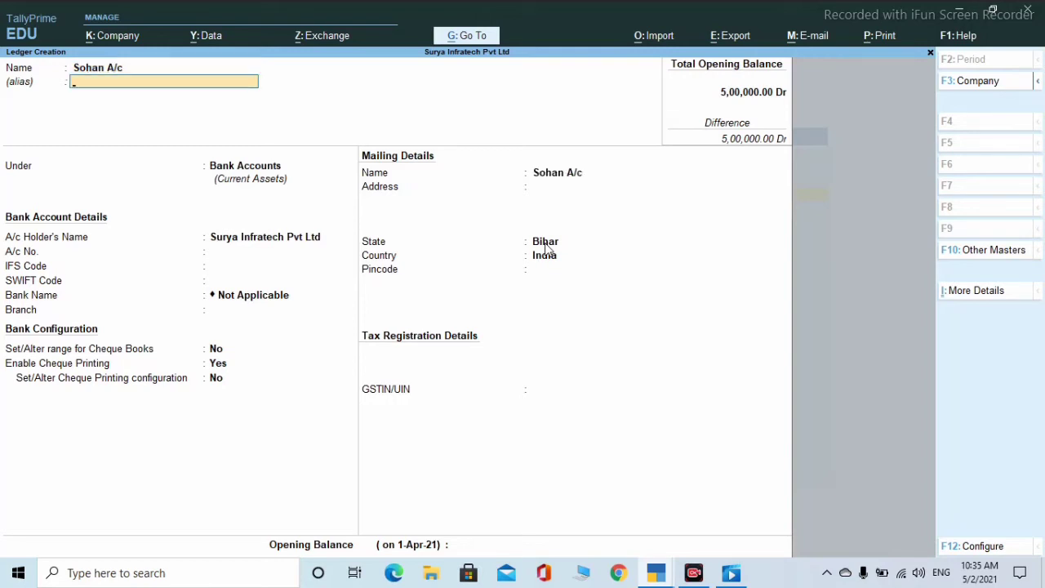
key("Return")
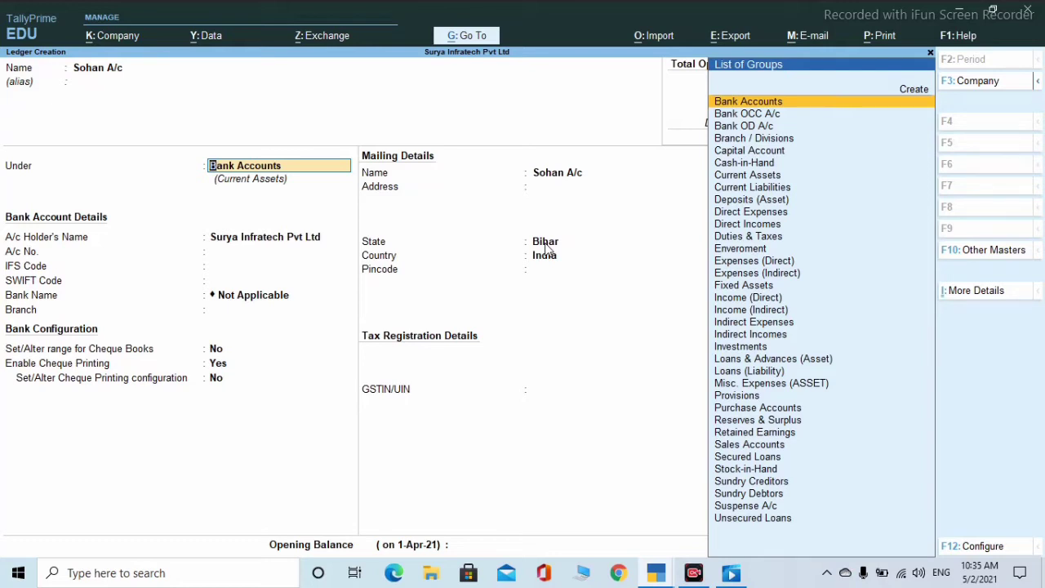
type("S")
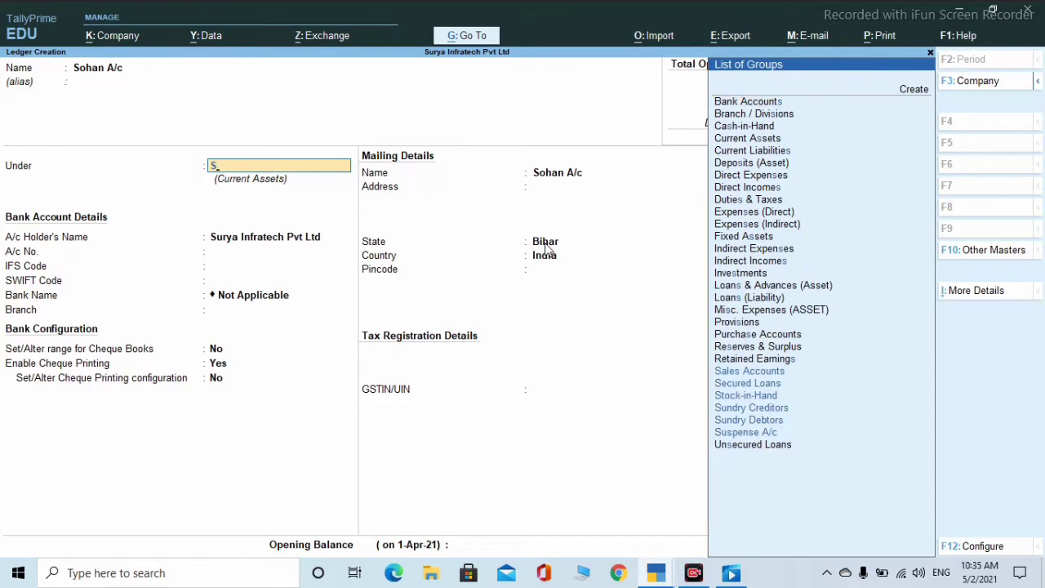
key("Up")
key("Up")
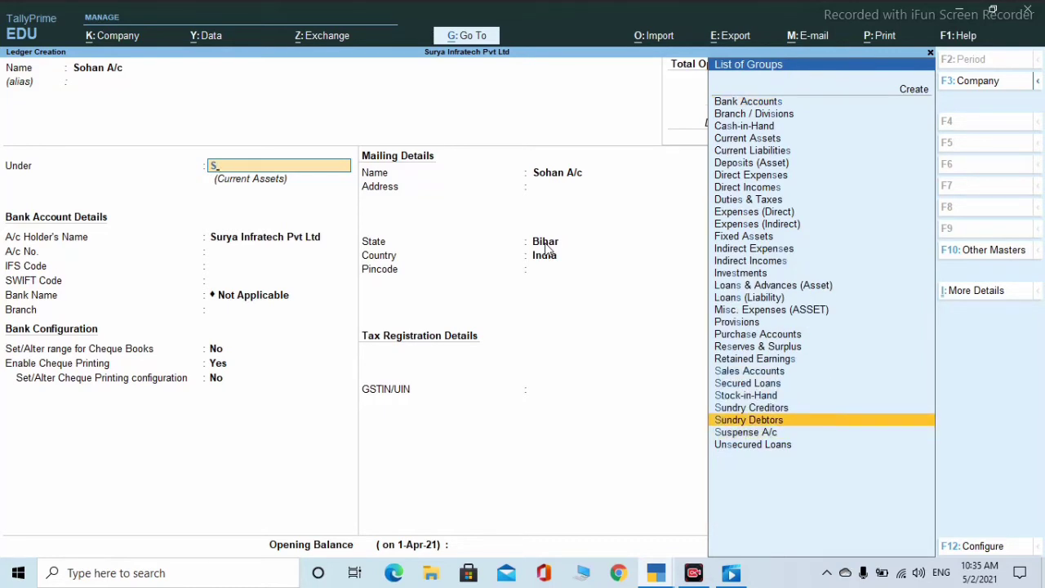
key("Return")
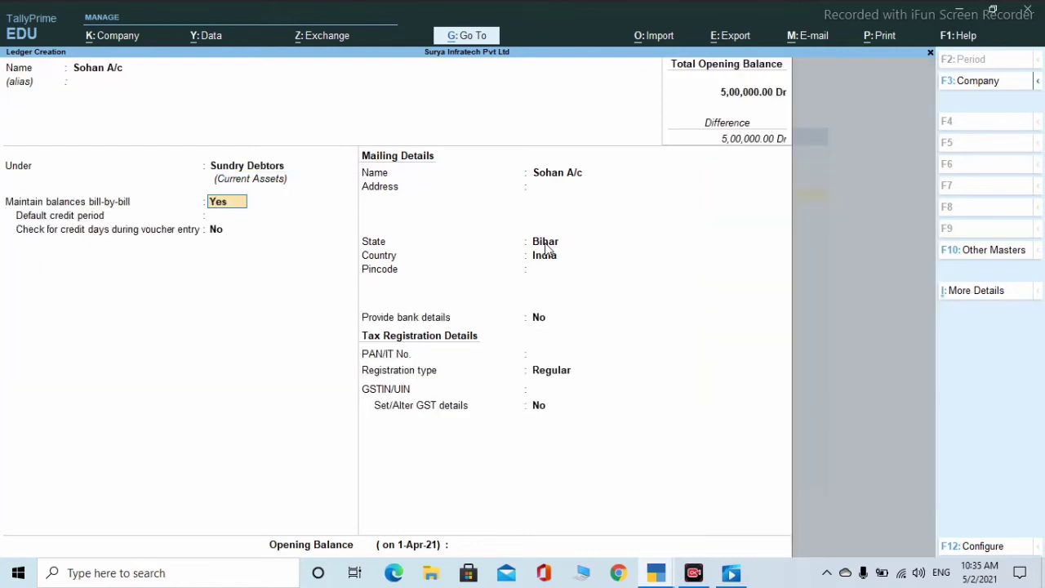
- Keep the bill-by-bill defaults and type Sohan A/c's mailing address
key("Return")
key("Return")
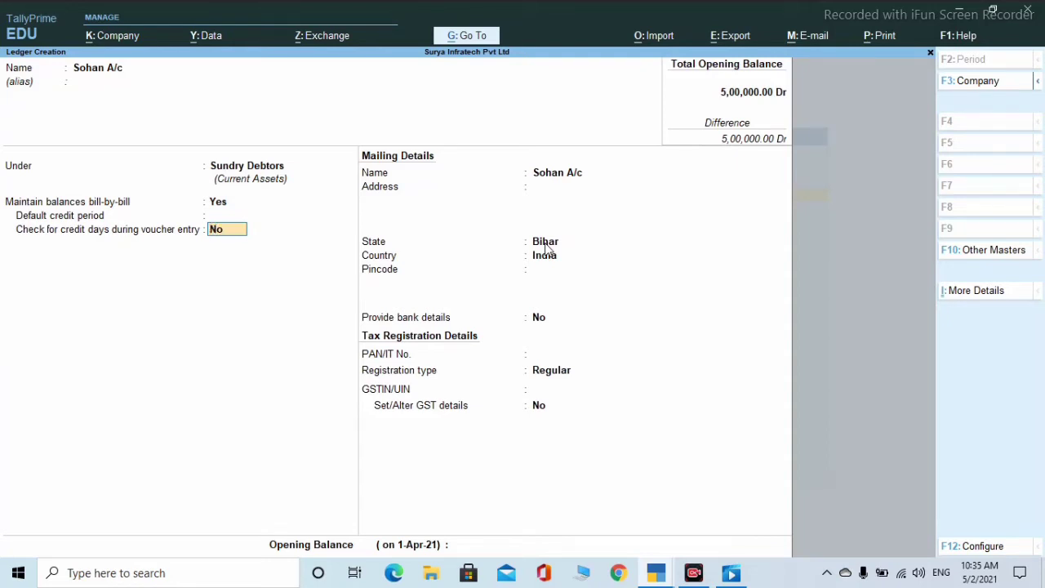
key("Return")
key("Return")
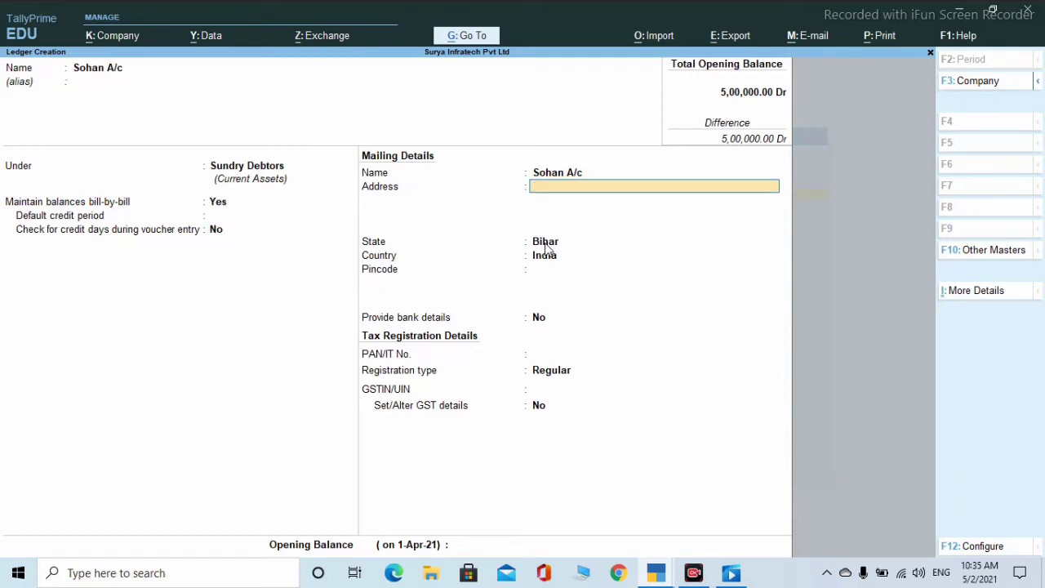
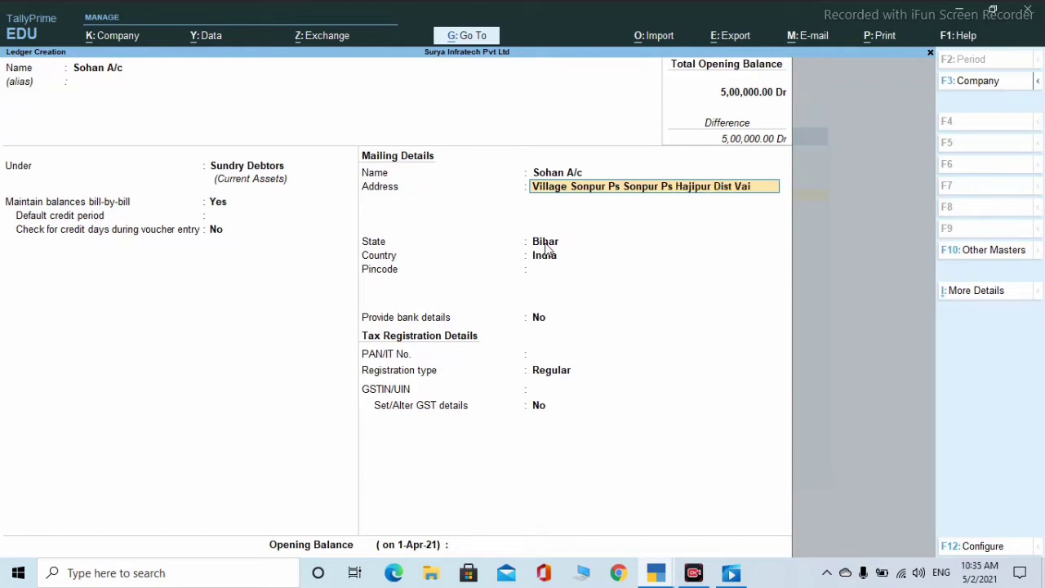
- Set the ledger's state to Bihar and enter the pincode
key("Return")
key("Return")
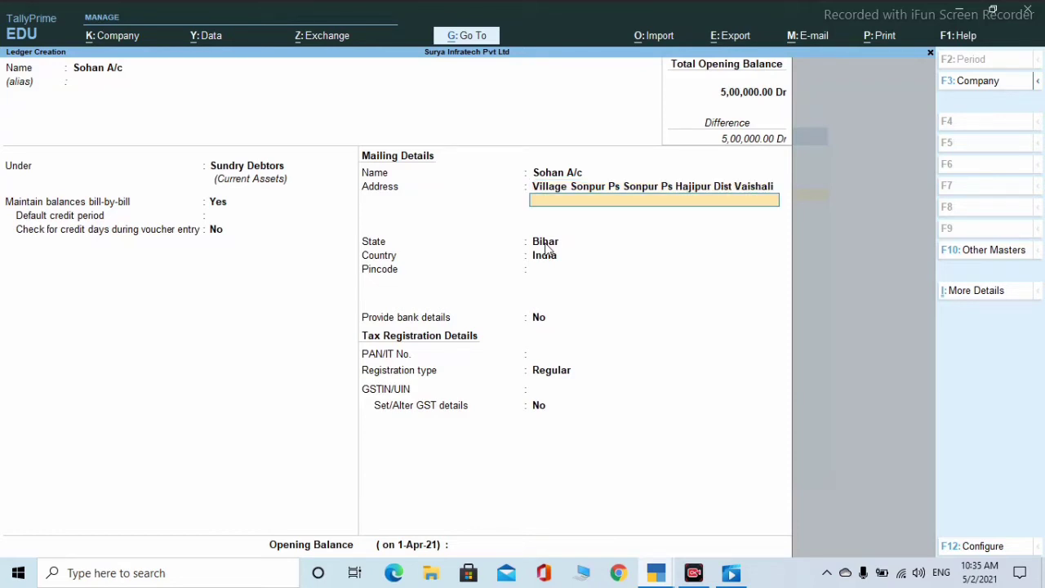
key("Return")
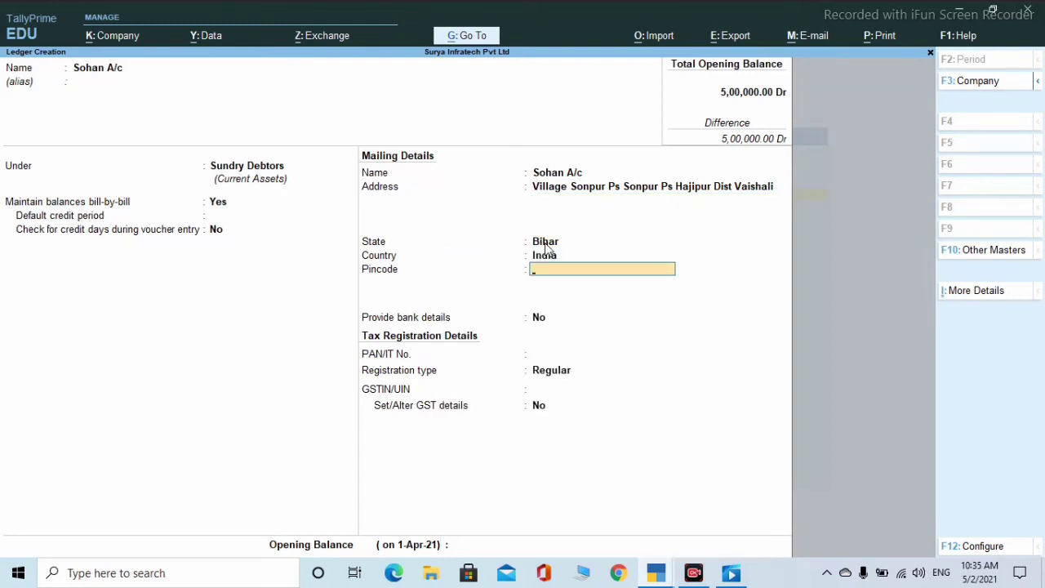
type("844501")
key("Return")
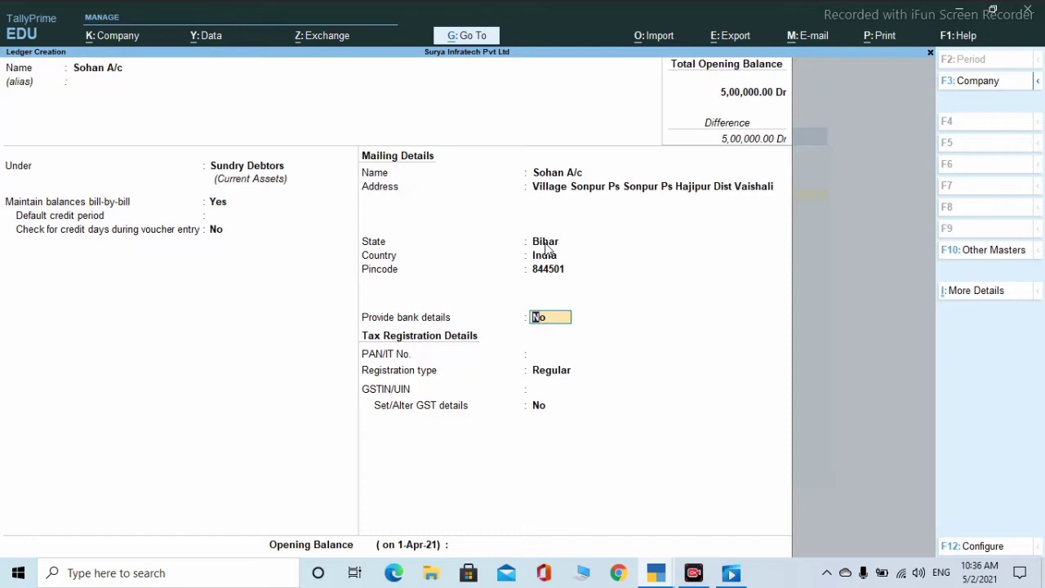
- Turn on bank details with e-Fund Transfer and enter the bank account number
type("y")
key("Return")
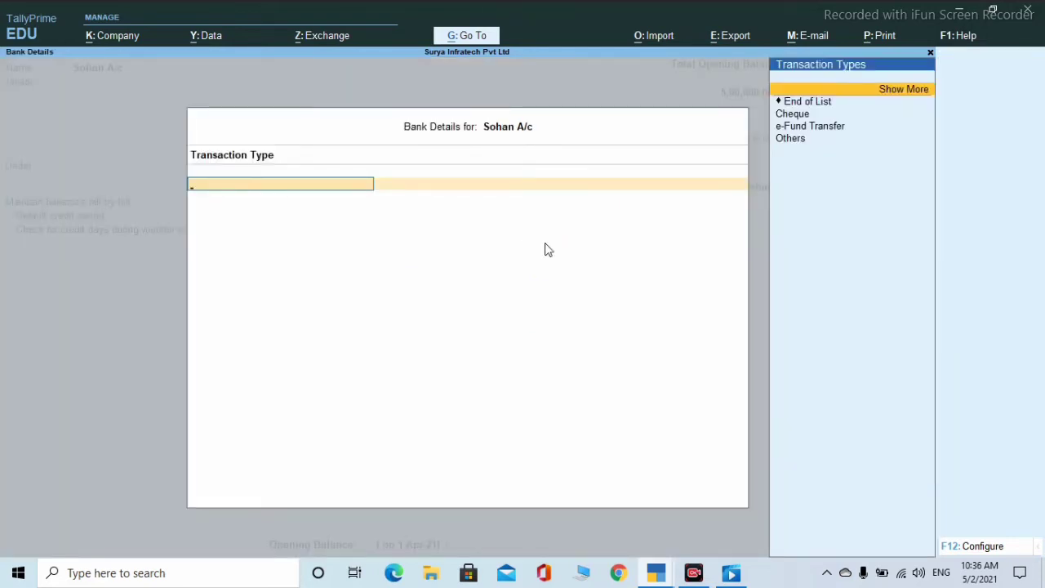
key("Down")
key("Down")
key("Down")
key("Return")
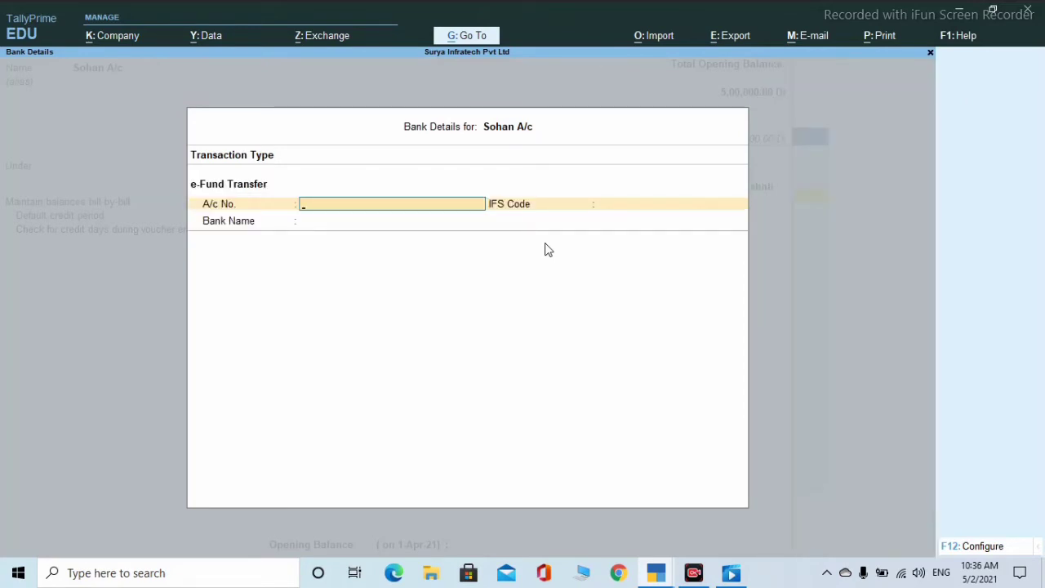
key("Return")
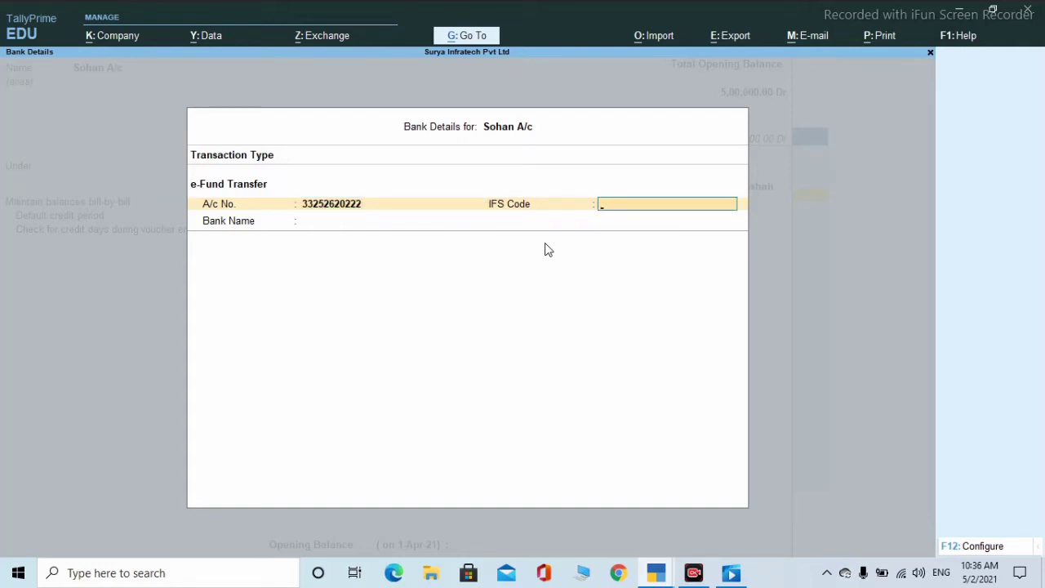
- Enter IFS code SBIN0002991 and create the new bank 'State Bank of India'
type("SBIN0002991")
key("Return")
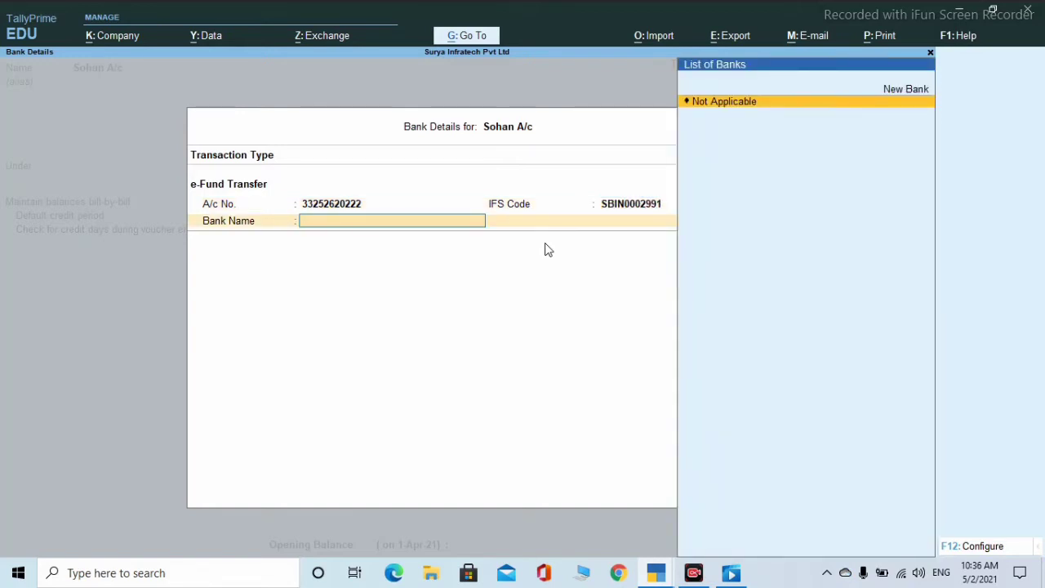
key("Up")
key("Return")
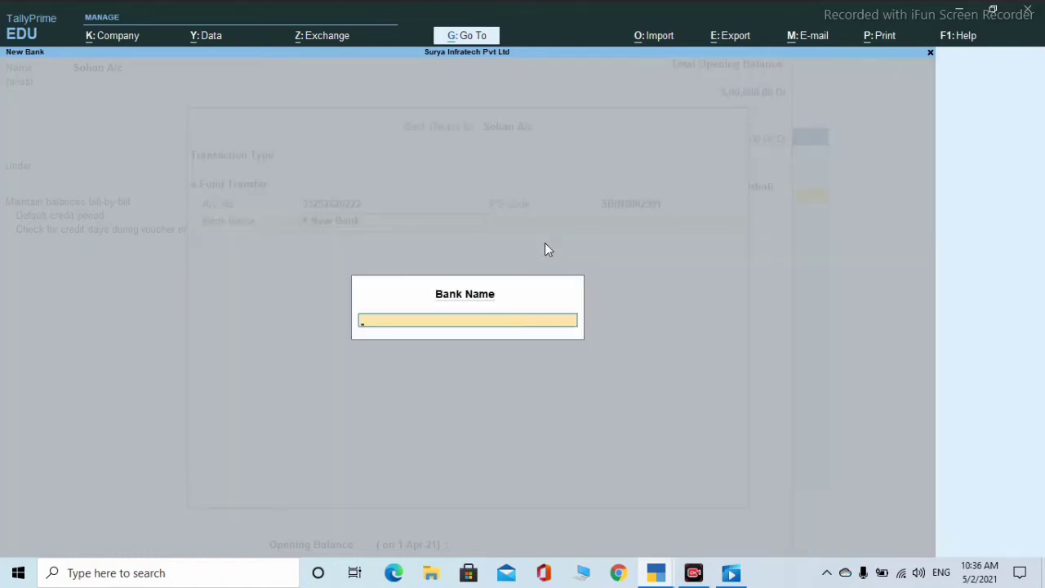
type("P")
key("BackSpace")
type("State Bank of India")
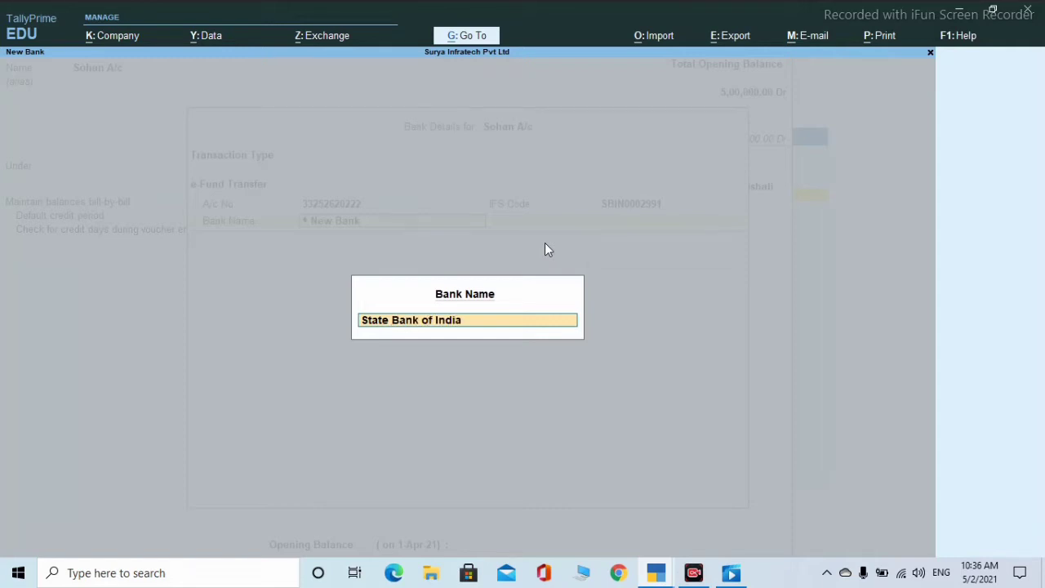
key("Return")
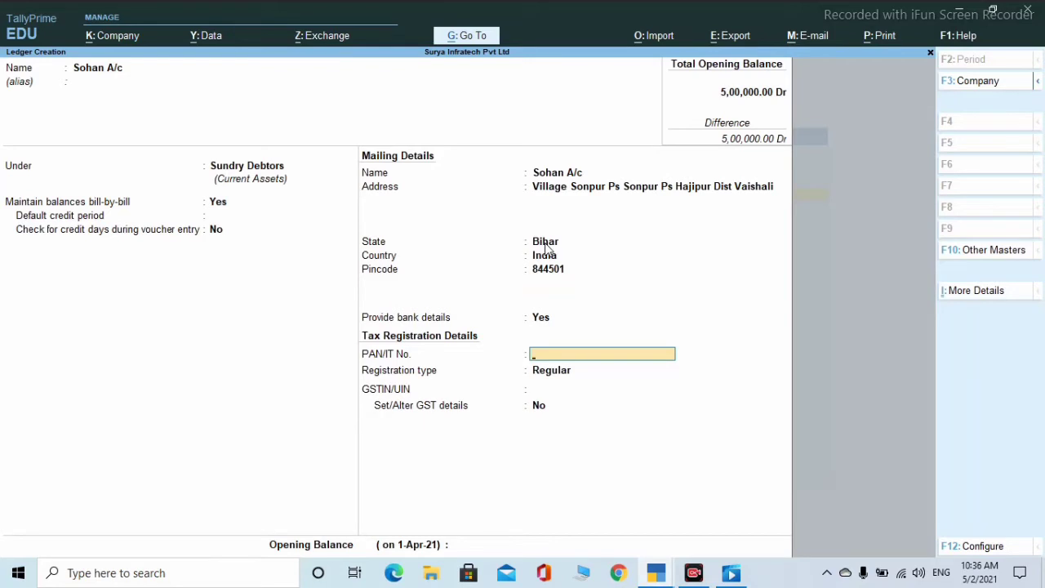
- Keep registration type Regular and enter Sohan A/c's GSTIN, dismissing the warning
key("Return")
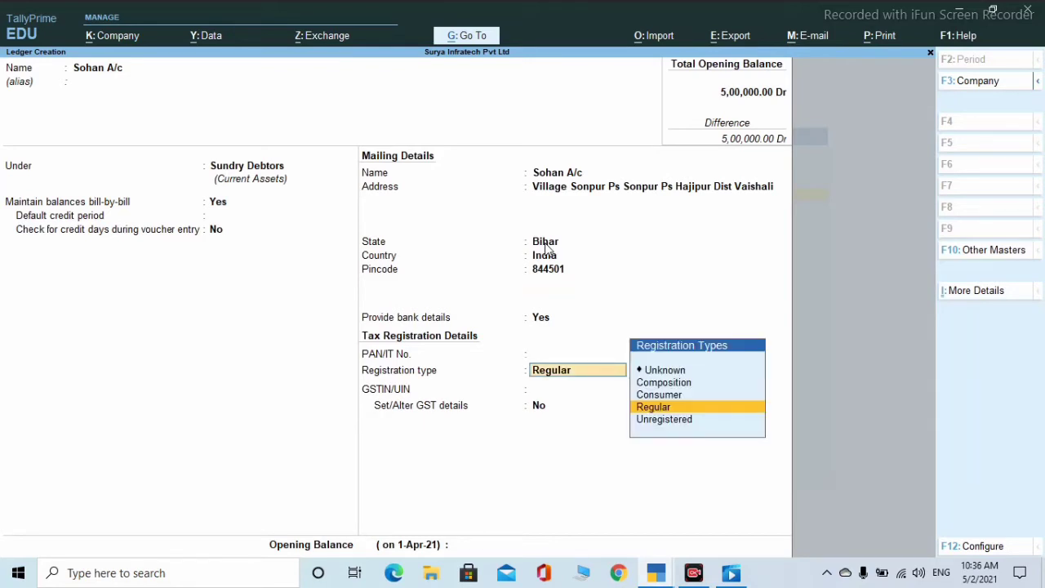
key("Return")
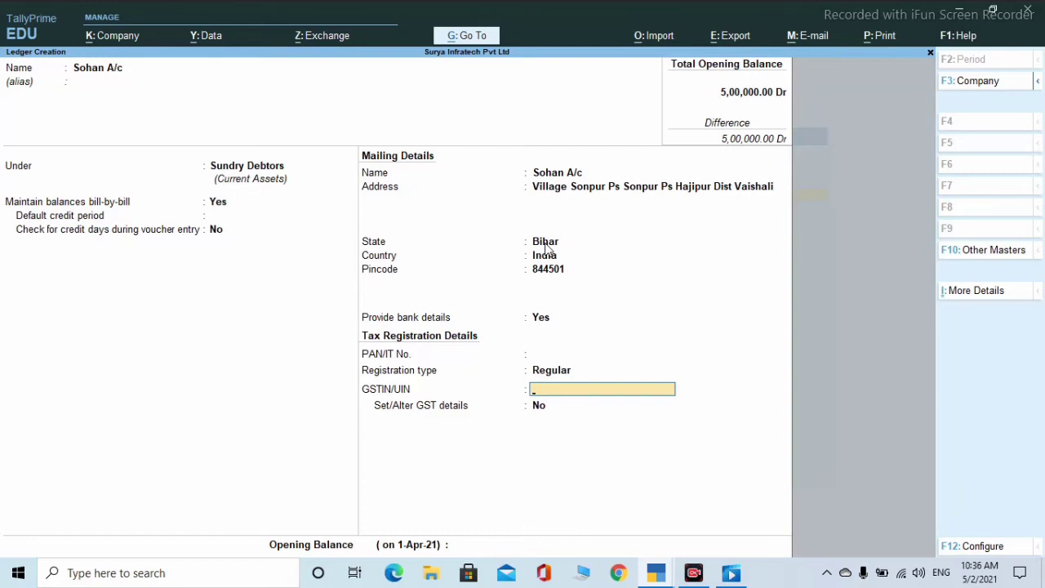
type("1235242DFD11")
key("Return")
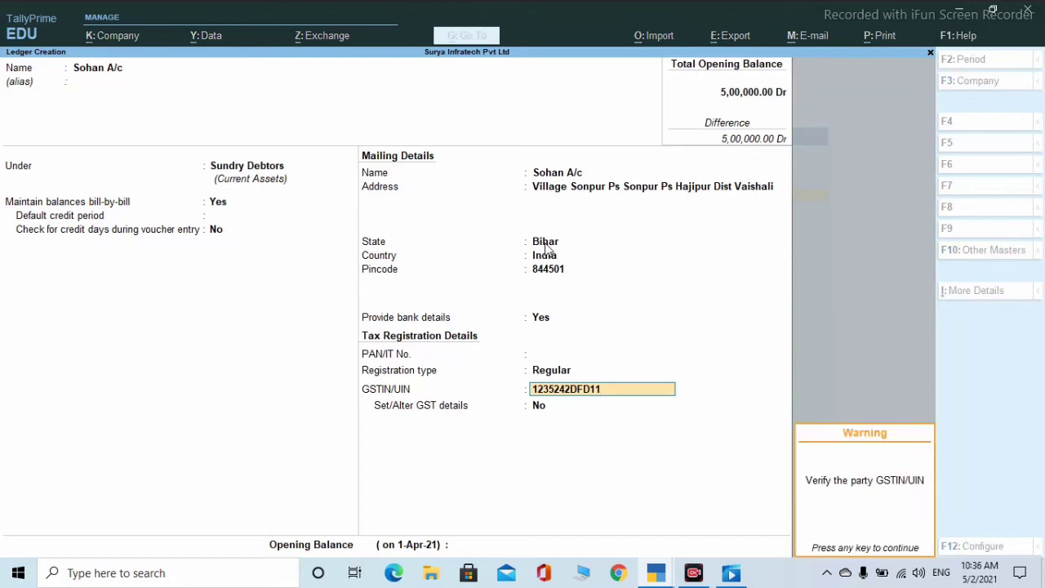
key("Return")
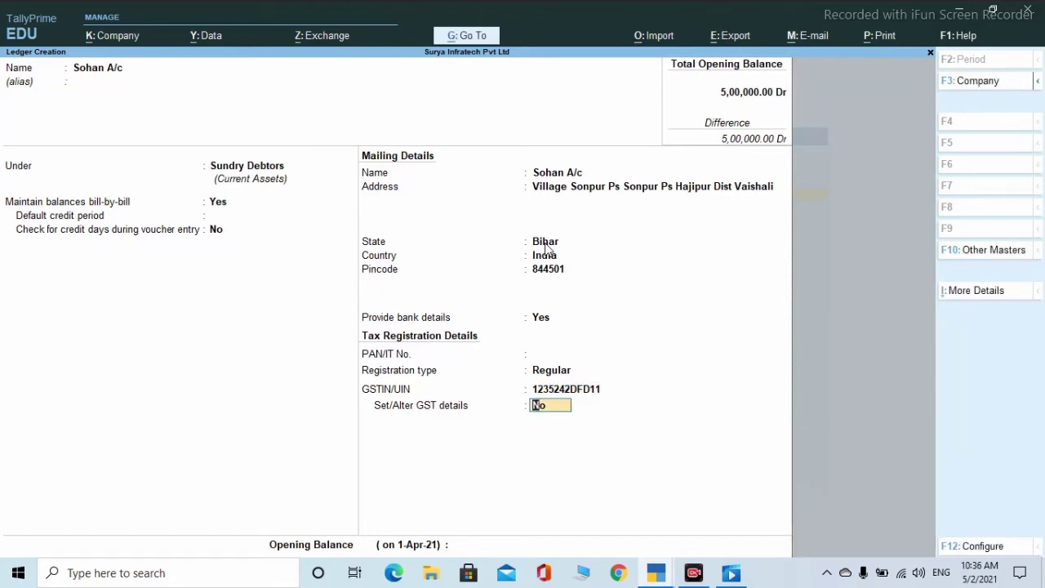
- In the party GST details, set Assessee of Other Territory to Yes, leaving other options default
key("y")
key("Return")
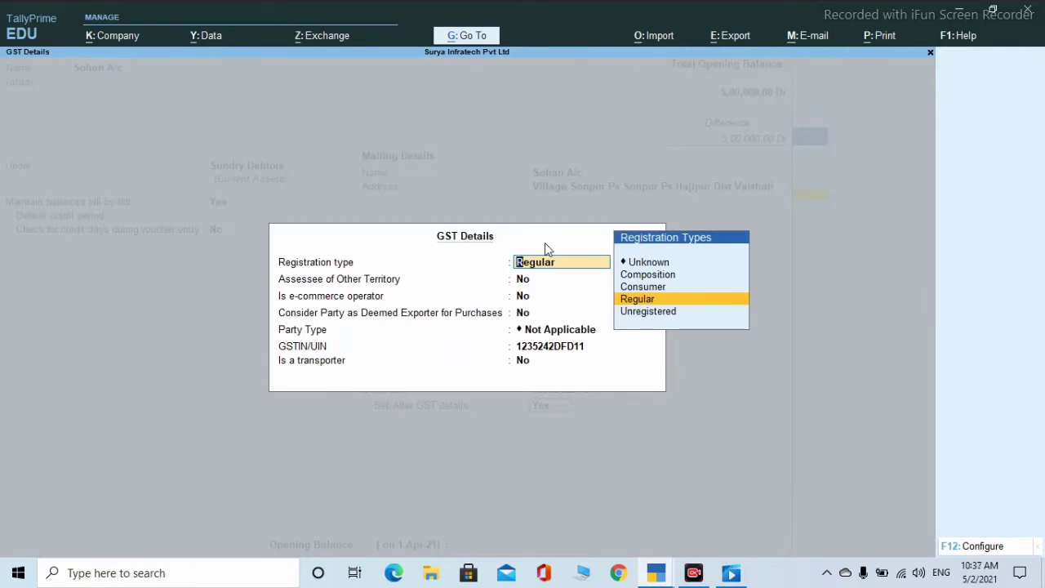
key("Return")
key("y")
key("Return")
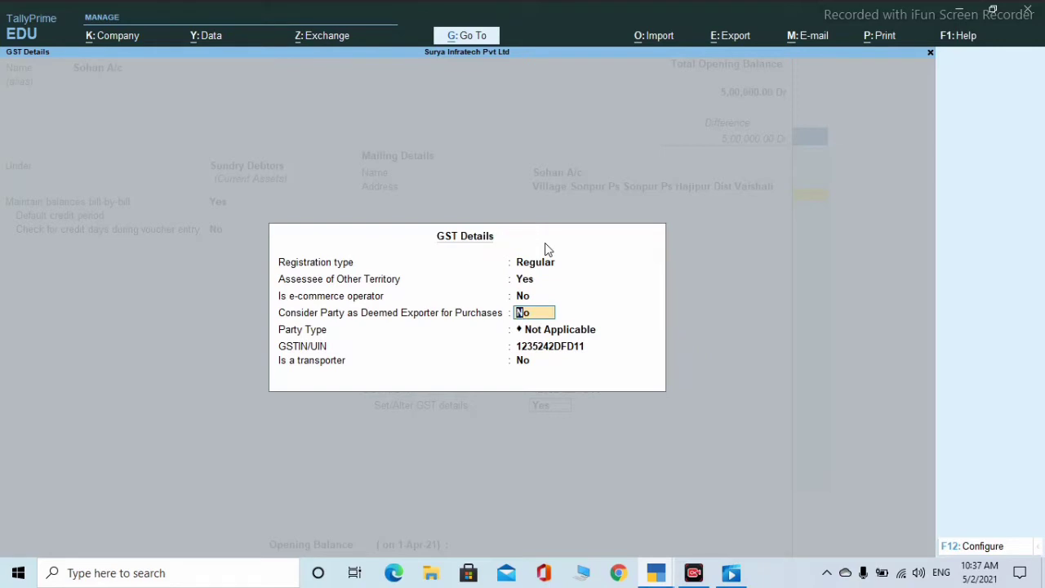
key("Return")
key("Return")
key("Return")
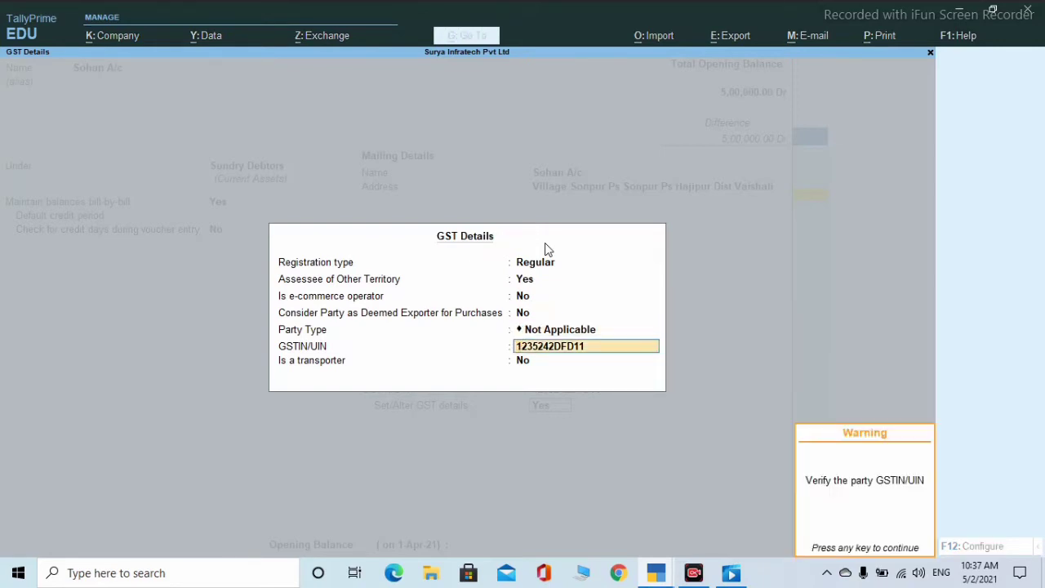
key("Return")
key("Return")
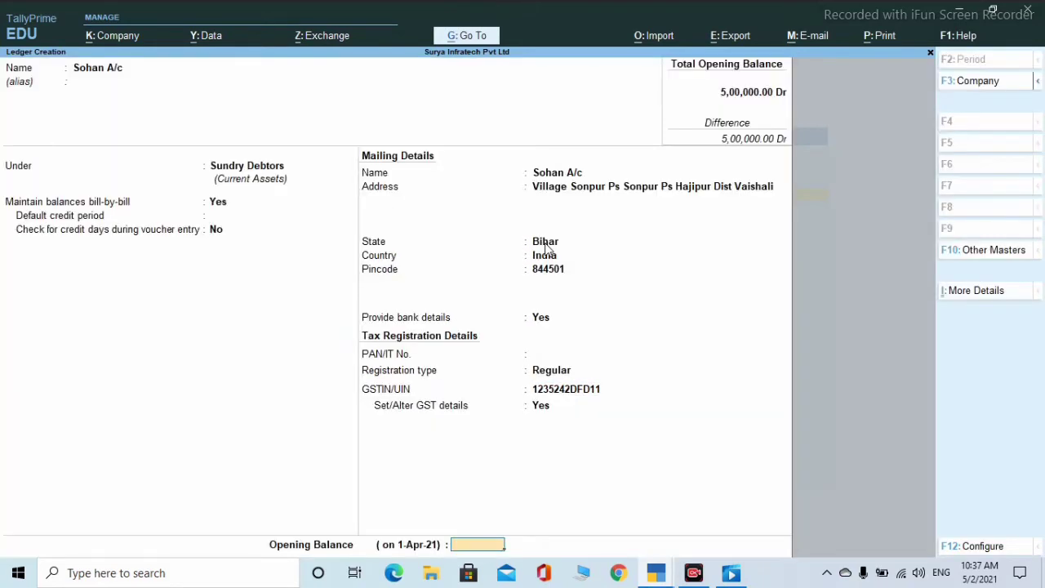
key("Return")
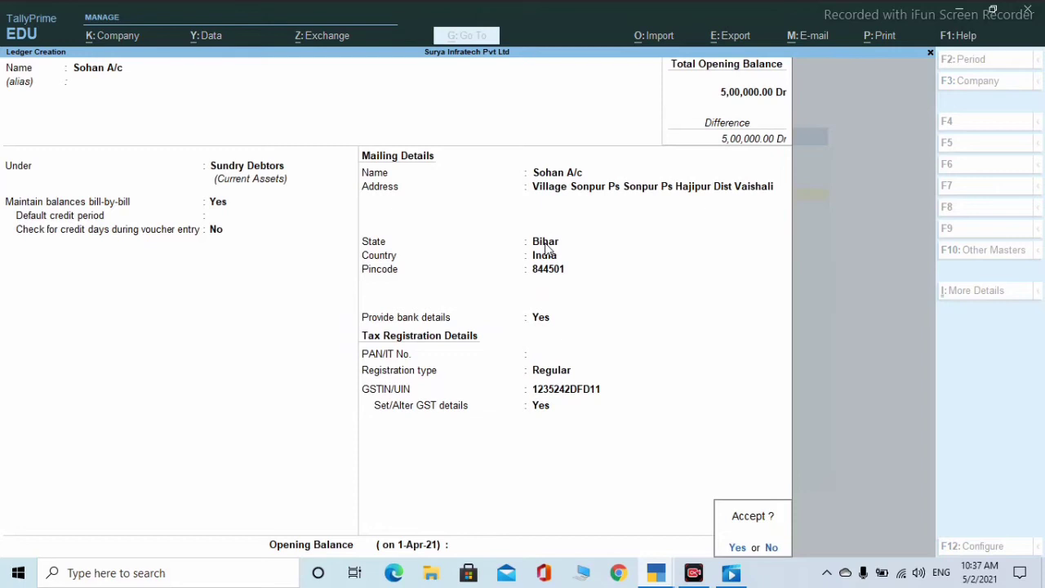
- Enter a 50,000.00 Dr opening balance as On Account and save Sohan A/c
key("Escape")
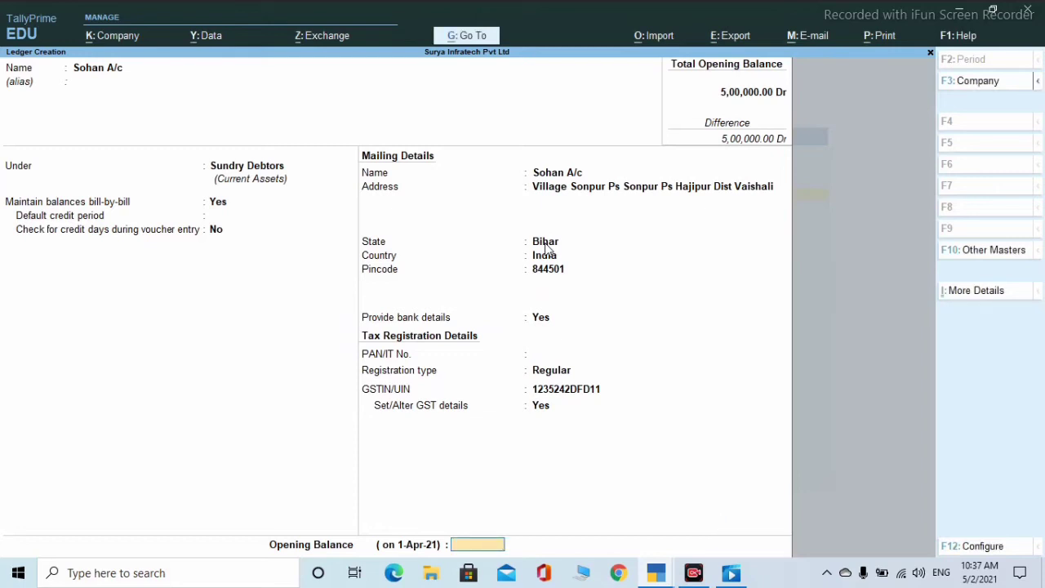
type("50000")
key("Return")
key("Return")
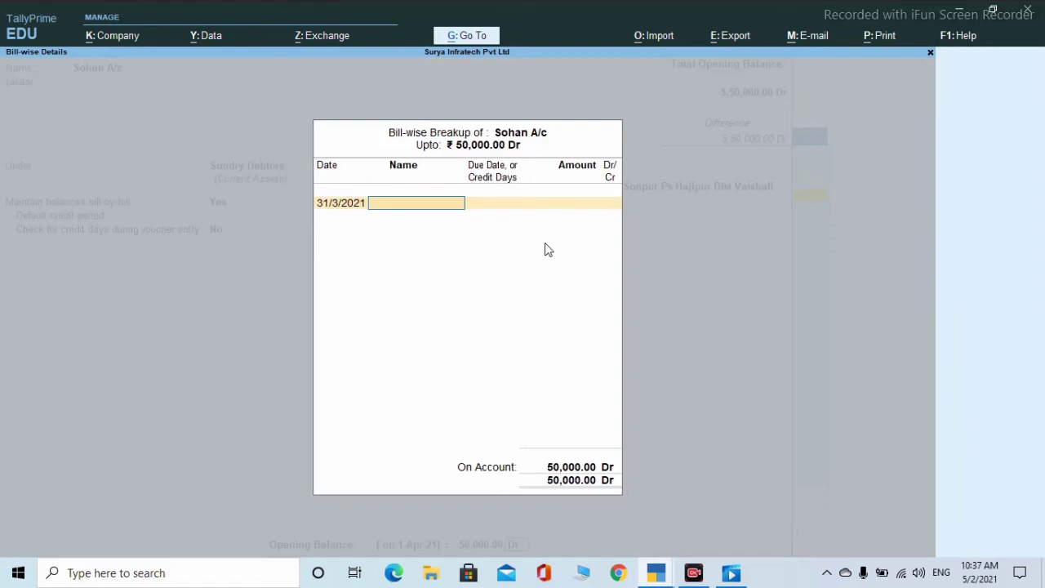
key("Return")
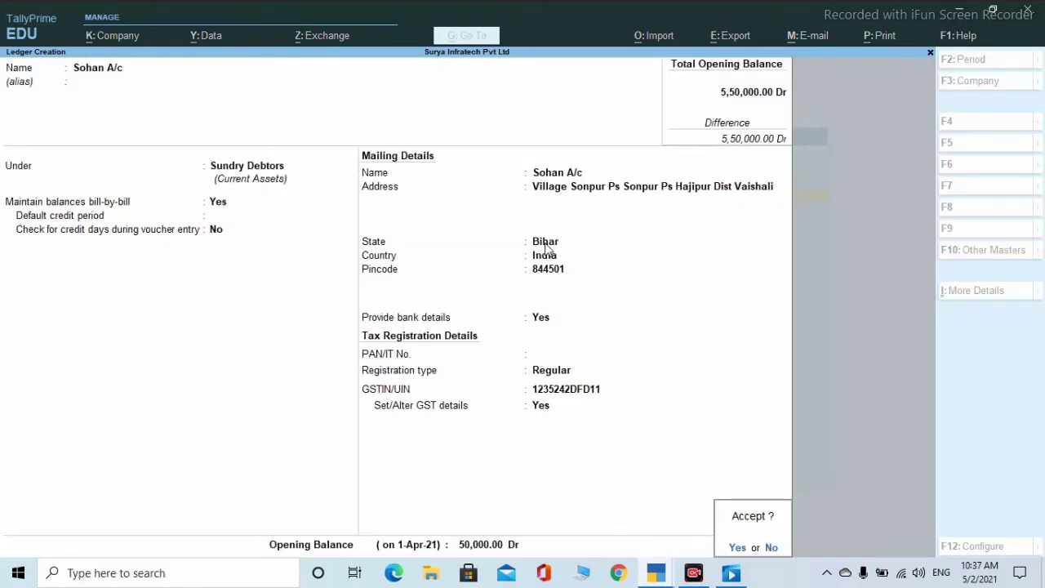
key("Return")
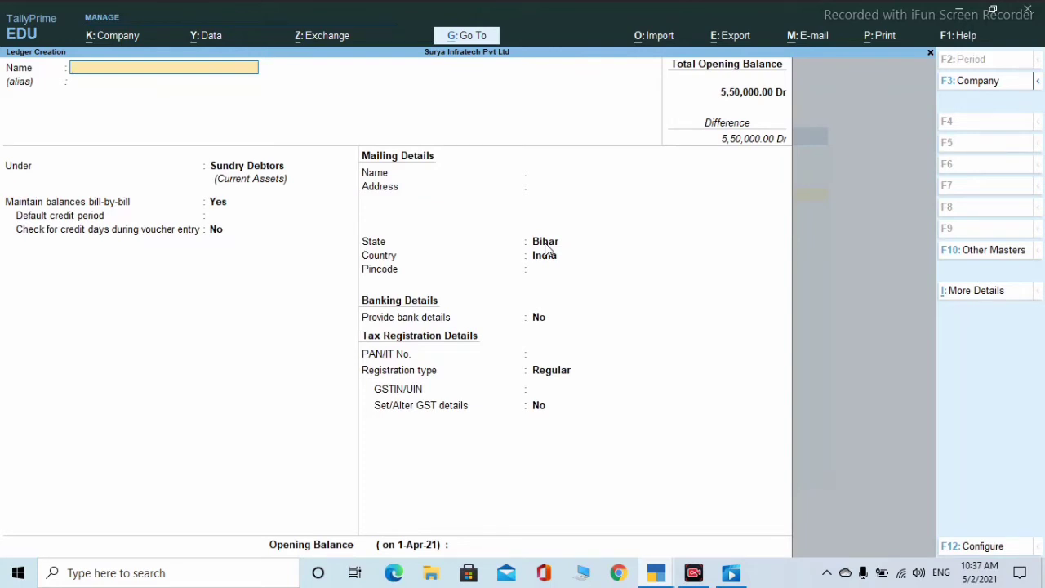
- Create 'Purchase A/c' under Purchase Accounts, GST applicable, and turn on its GST details
type("Purchase A/c")
key("Return")
key("Return")
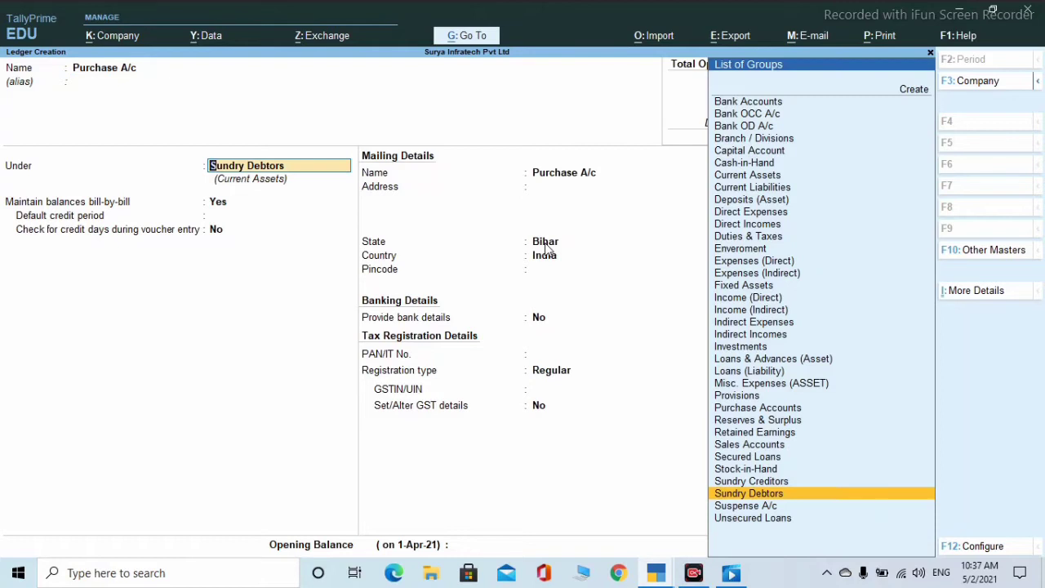
type("P")
key("Down")
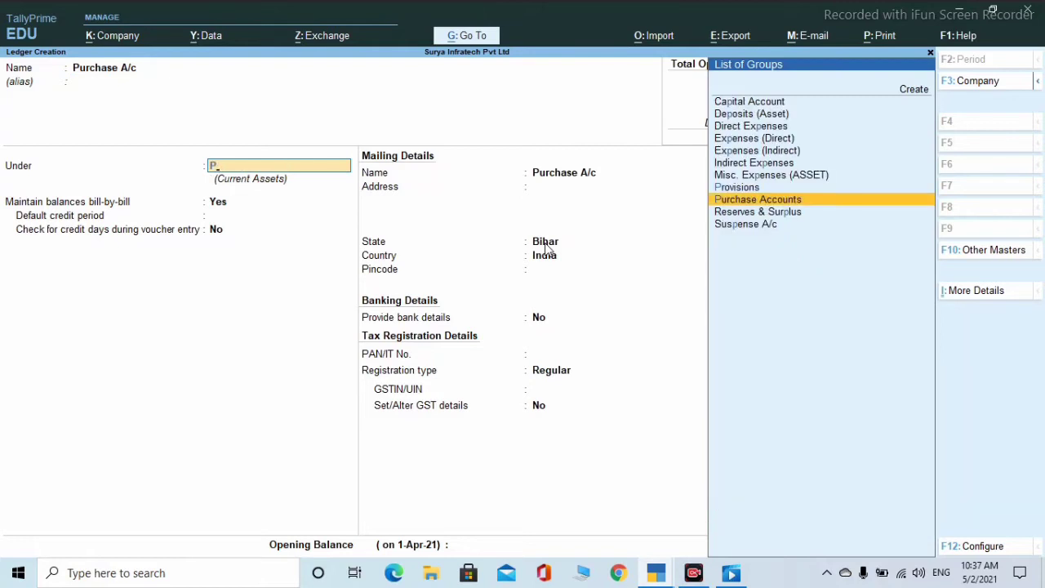
key("Return")
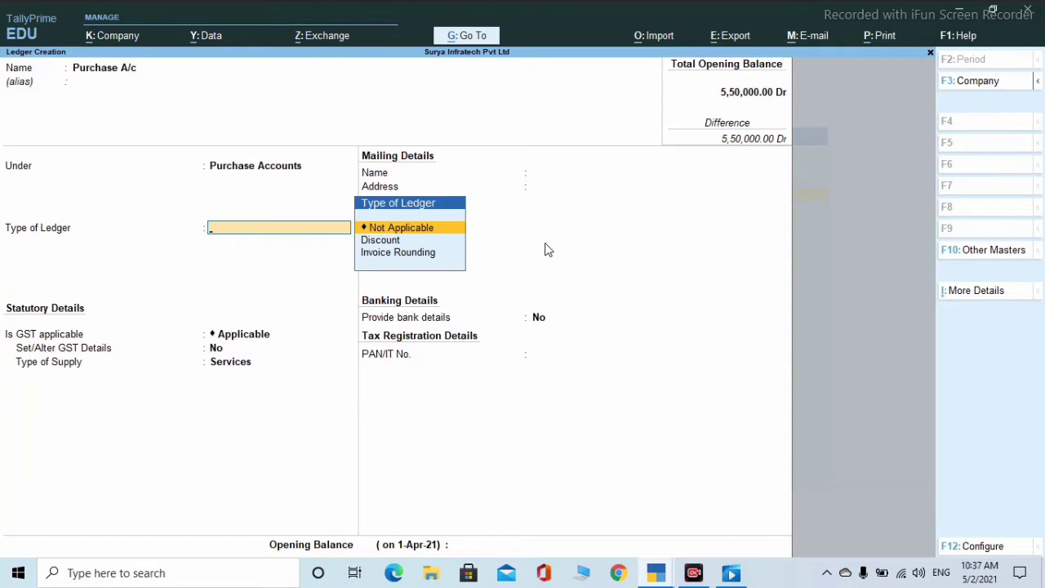
key("Return")
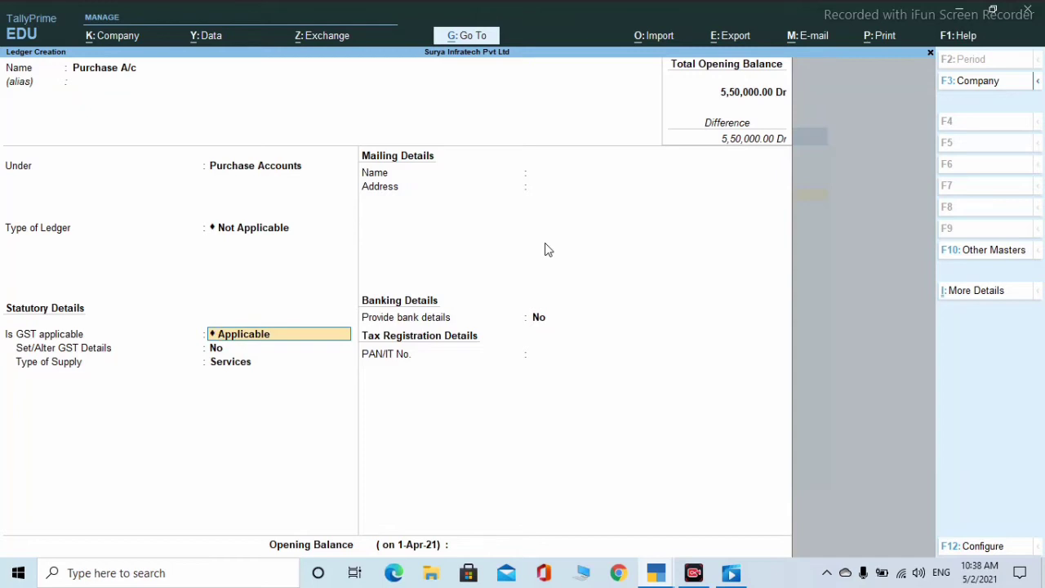
key("Return")
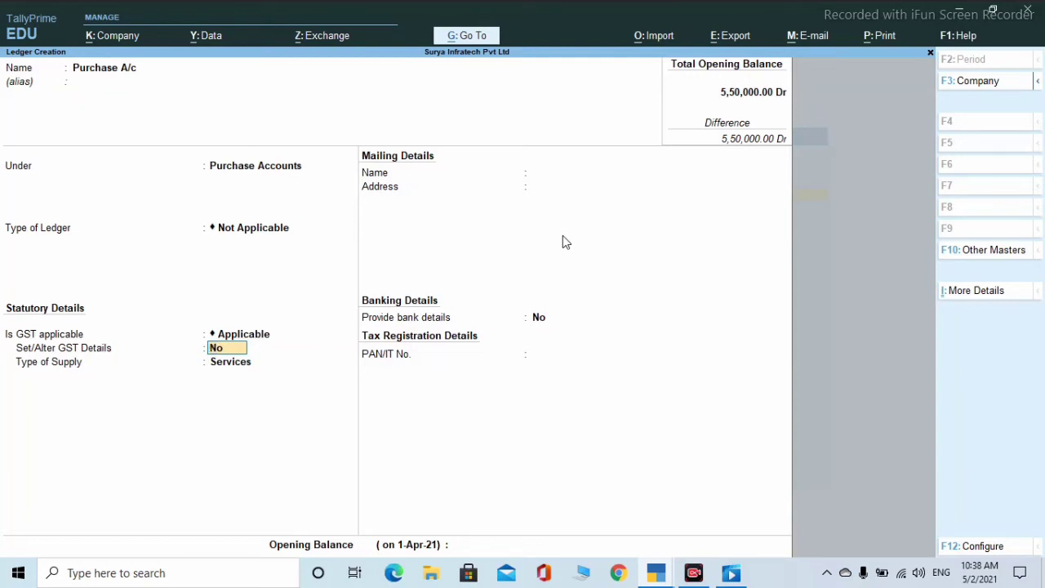
key("y")
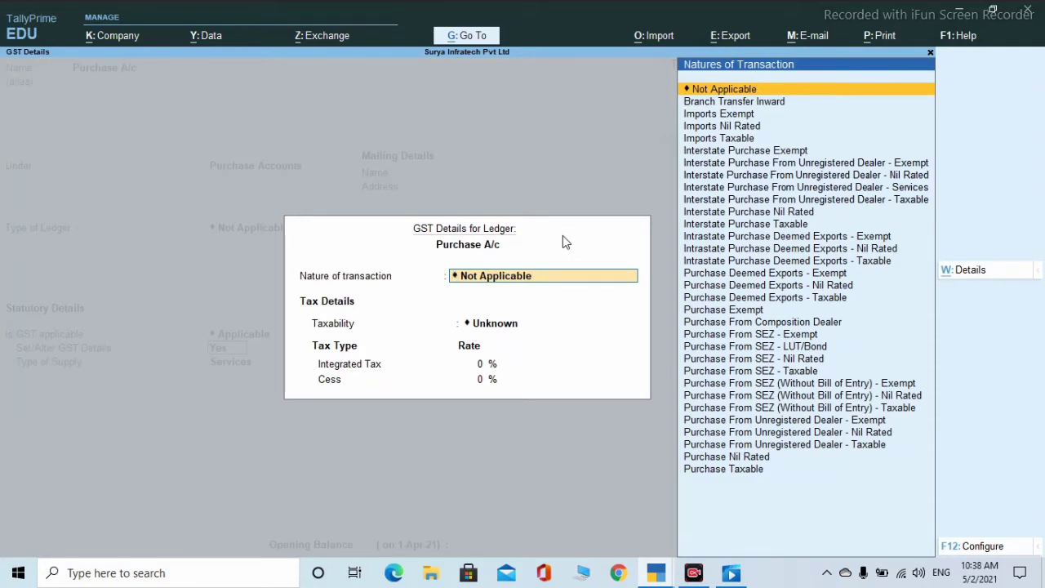
- Set the nature of transaction to Purchase Taxable with 9% integrated tax
type("P")
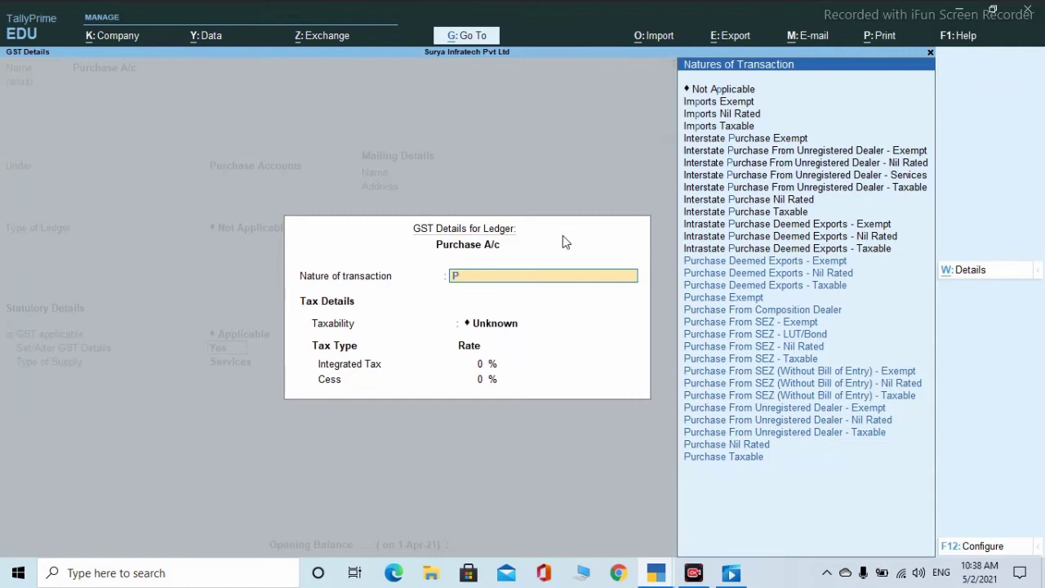
key("Down")
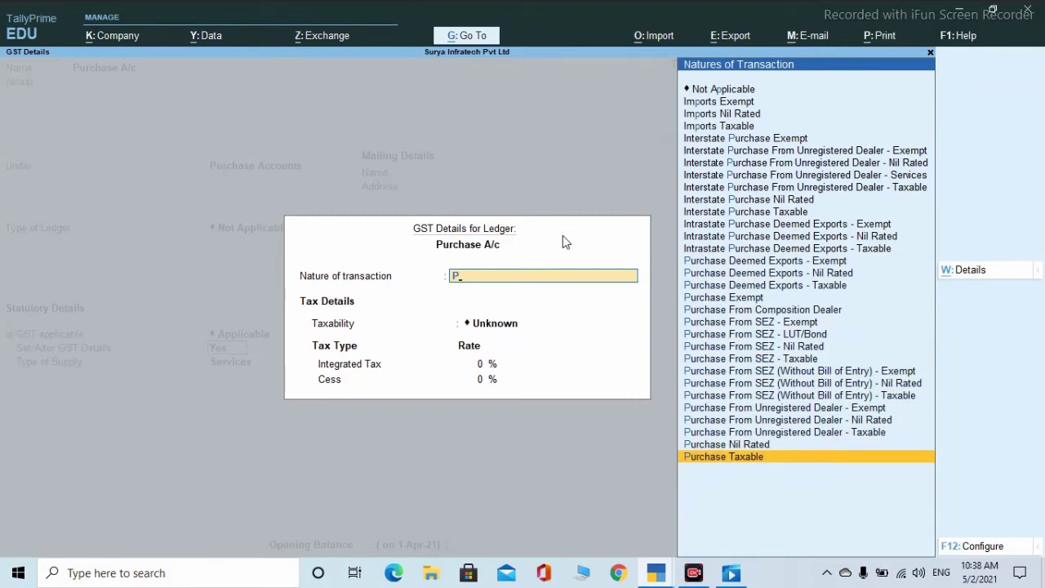
key("Return")
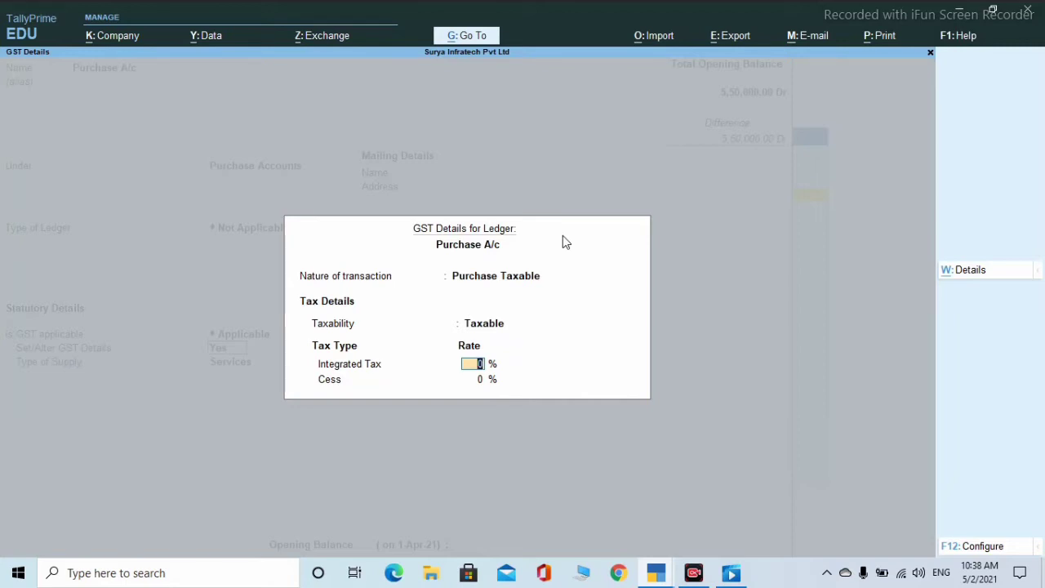
type("9")
key("Return")
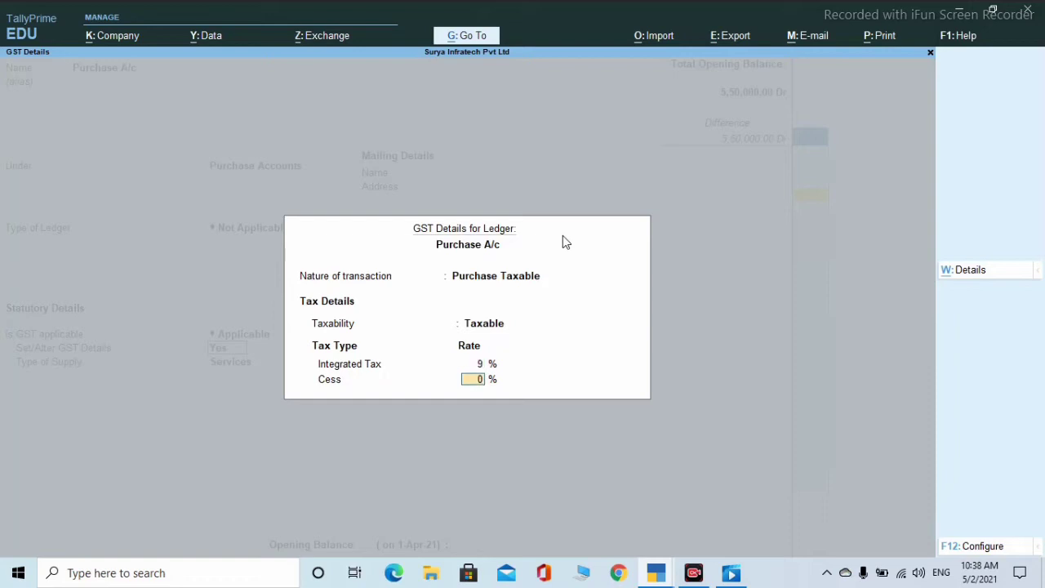
type("9")
key("Return")
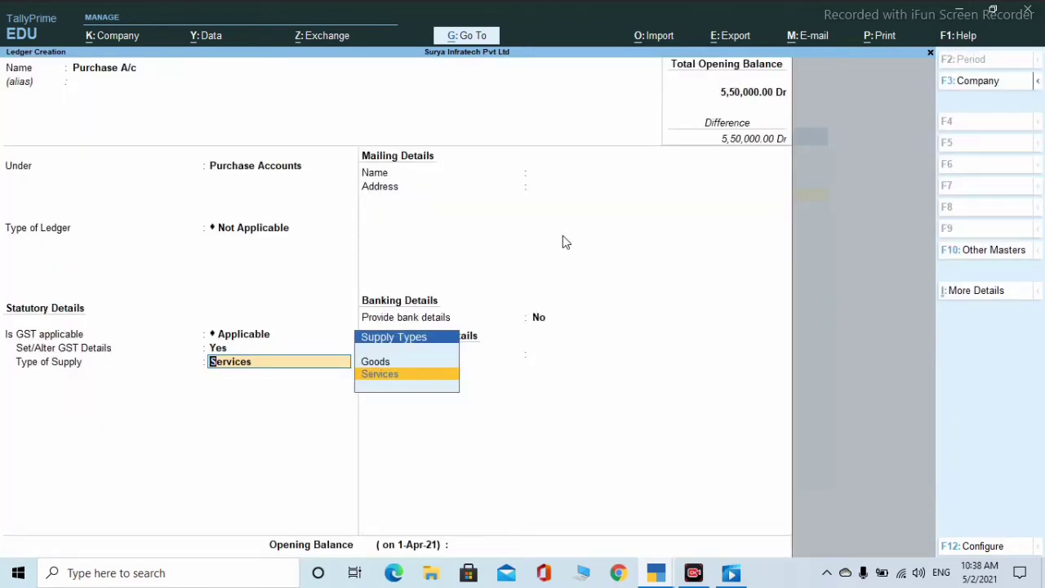
- Set type of supply to Goods and save Purchase A/c with no opening balance
key("Up")
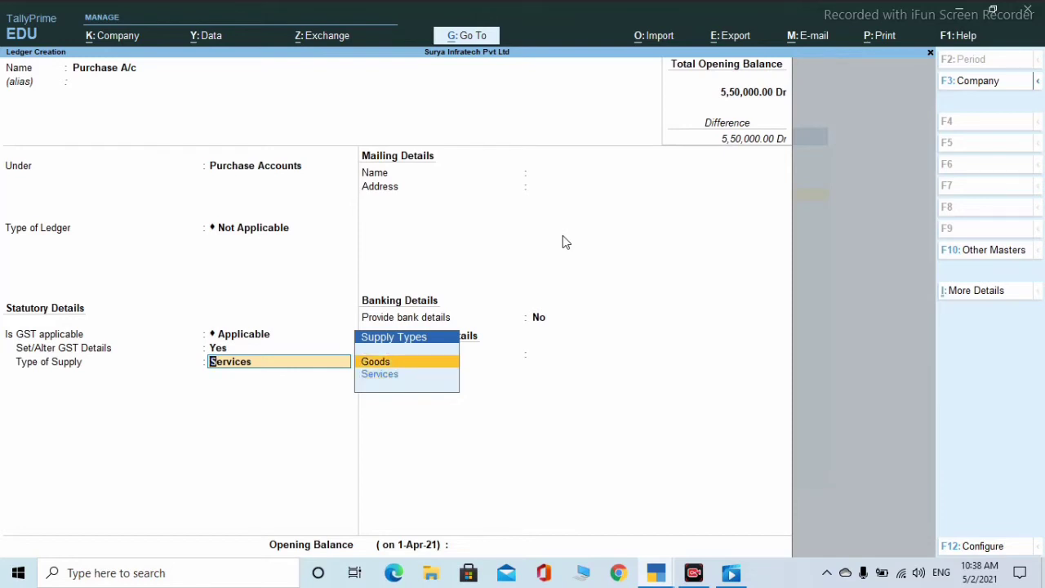
key("Return")
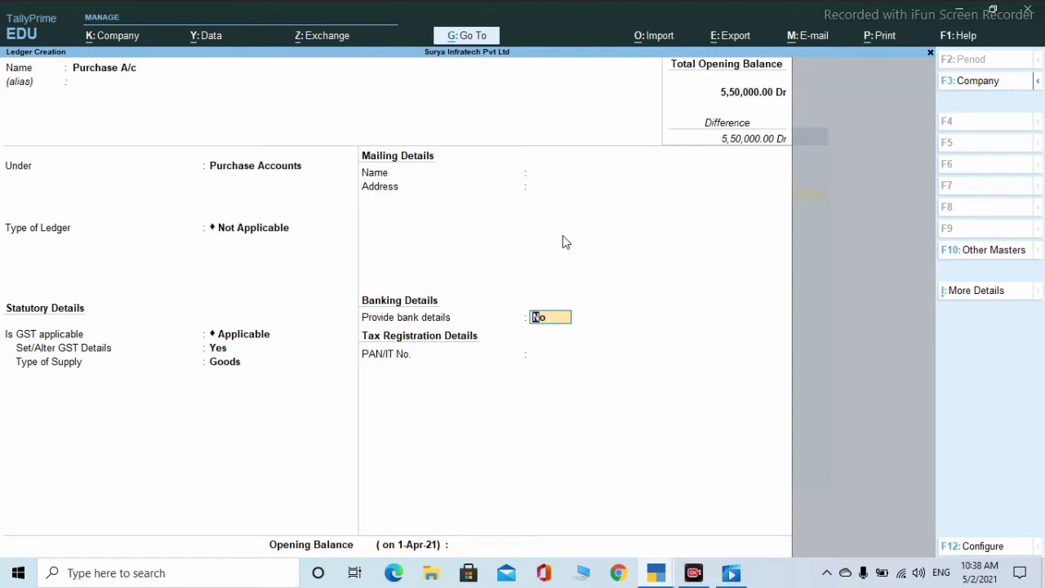
key("Return")
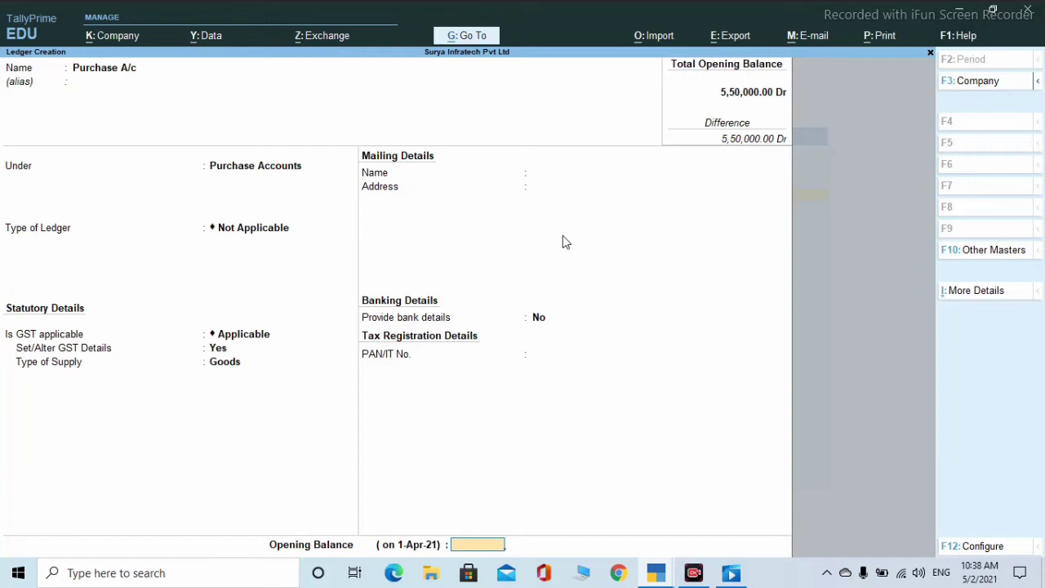
key("Return")
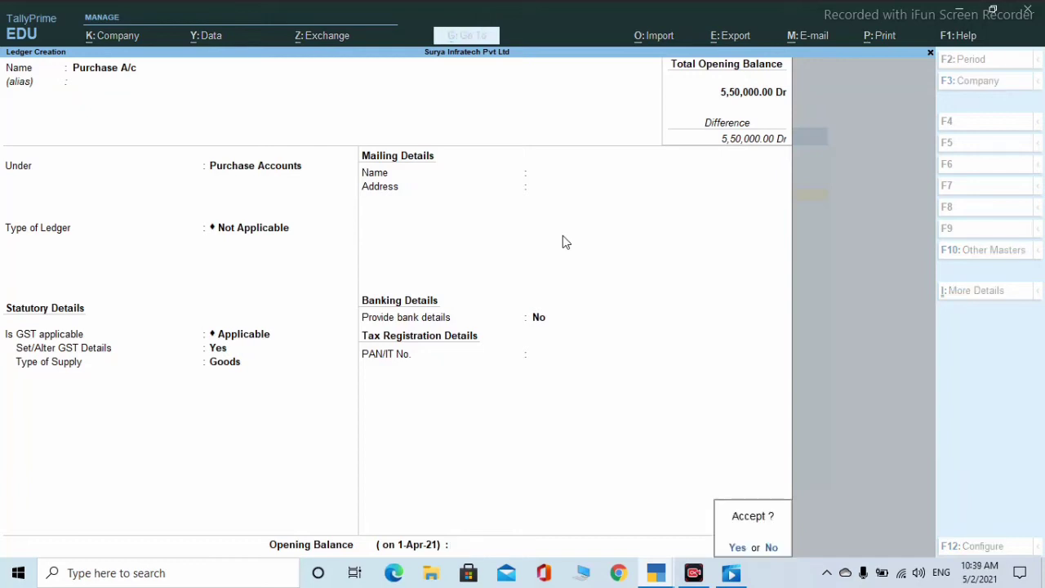
key("Return")
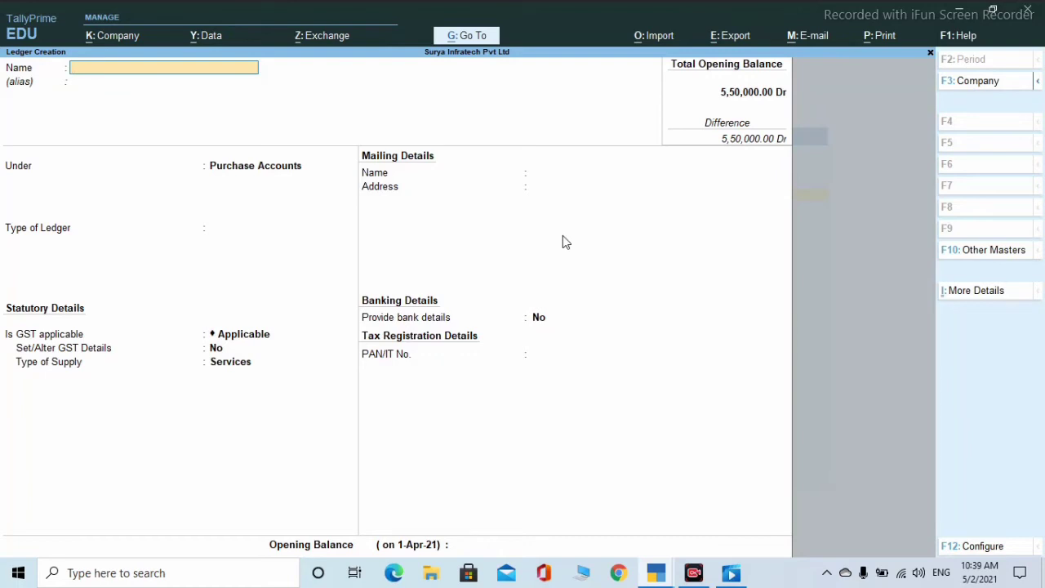
- Name the ledger 'Sale A/c' under Sales Accounts and enable its GST details
type("Sale A/c")
key("Return")
key("Return")
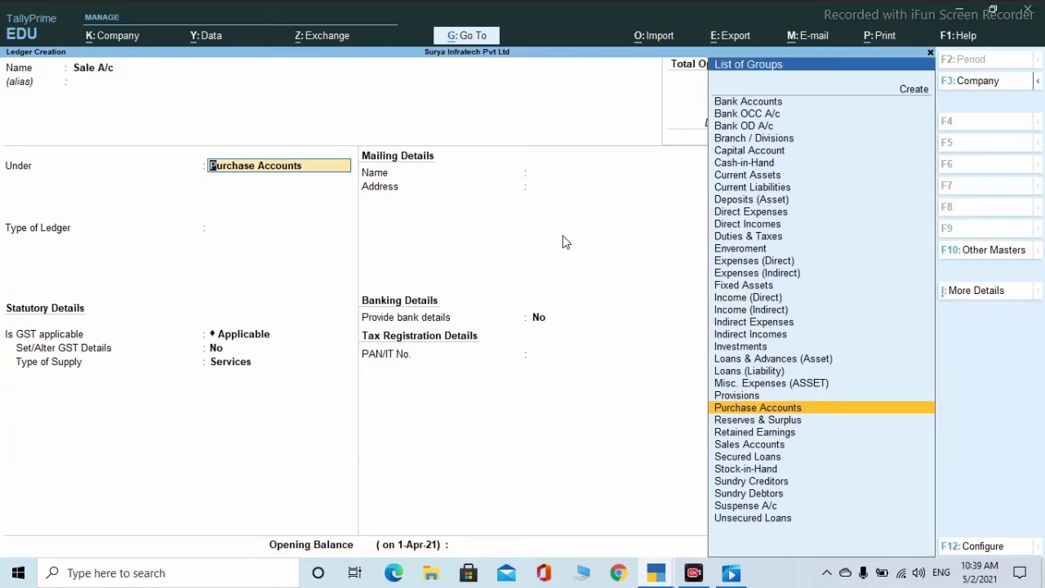
type("S")
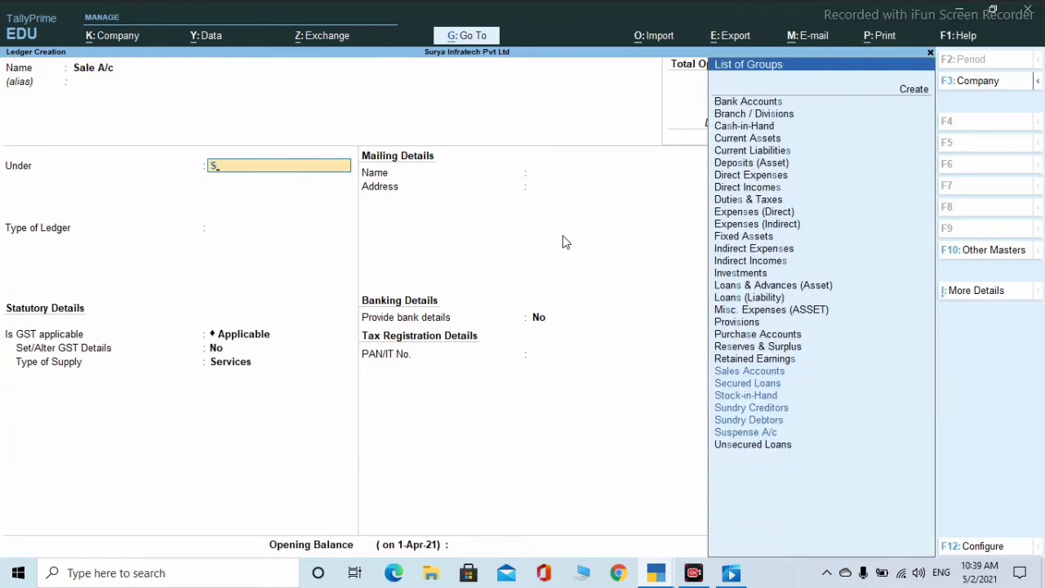
key("Up")
key("Up")
key("Up")
key("Up")
key("Up")
key("Up")
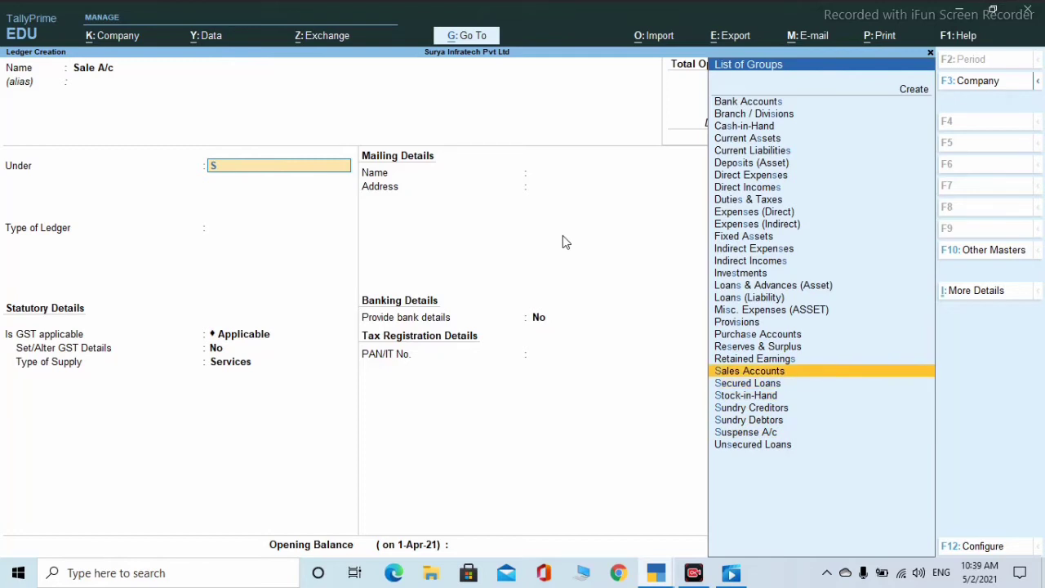
key("Return")
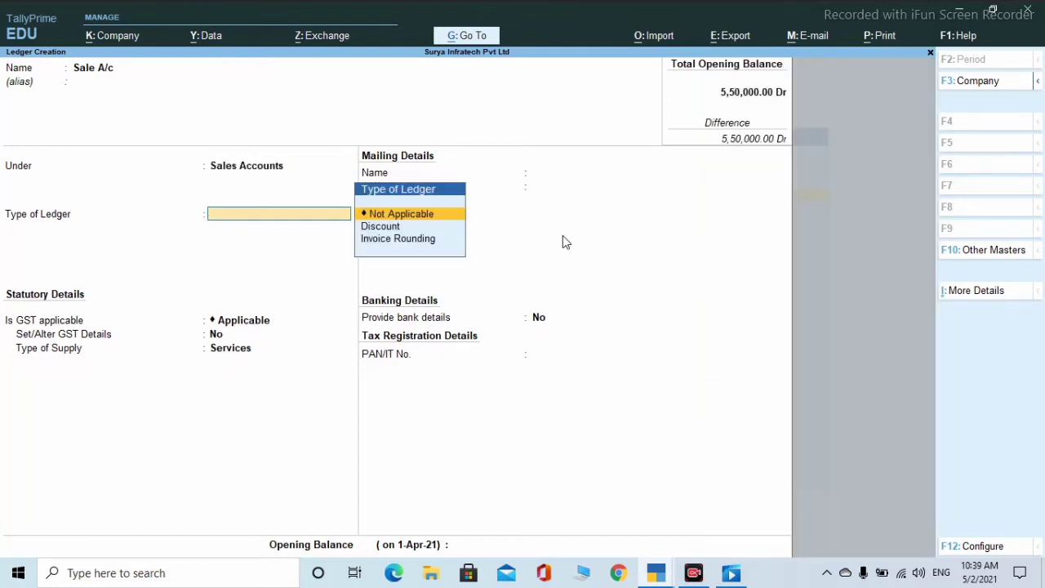
key("Return")
key("Return")
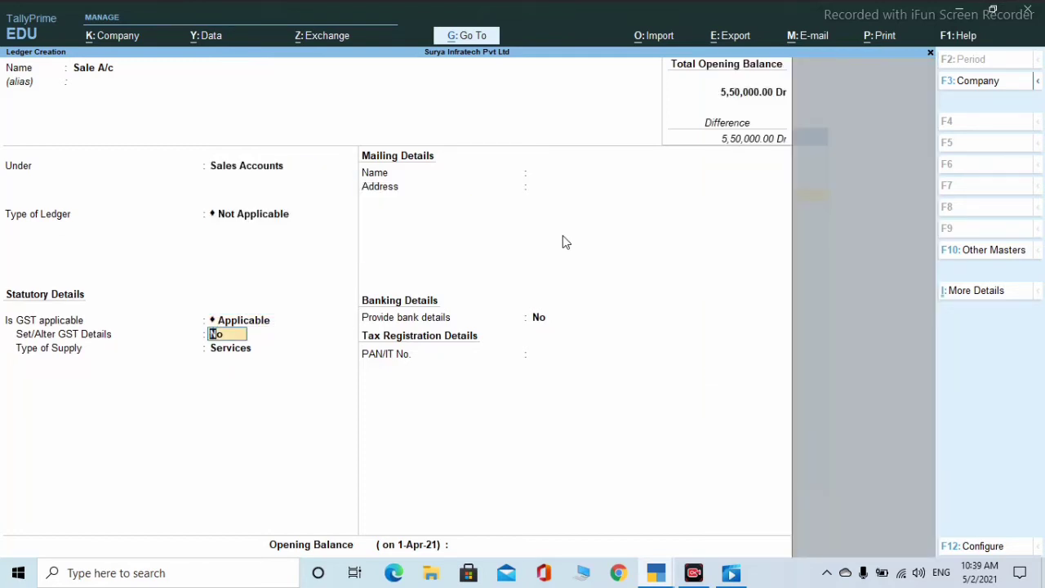
type("y")
key("Return")
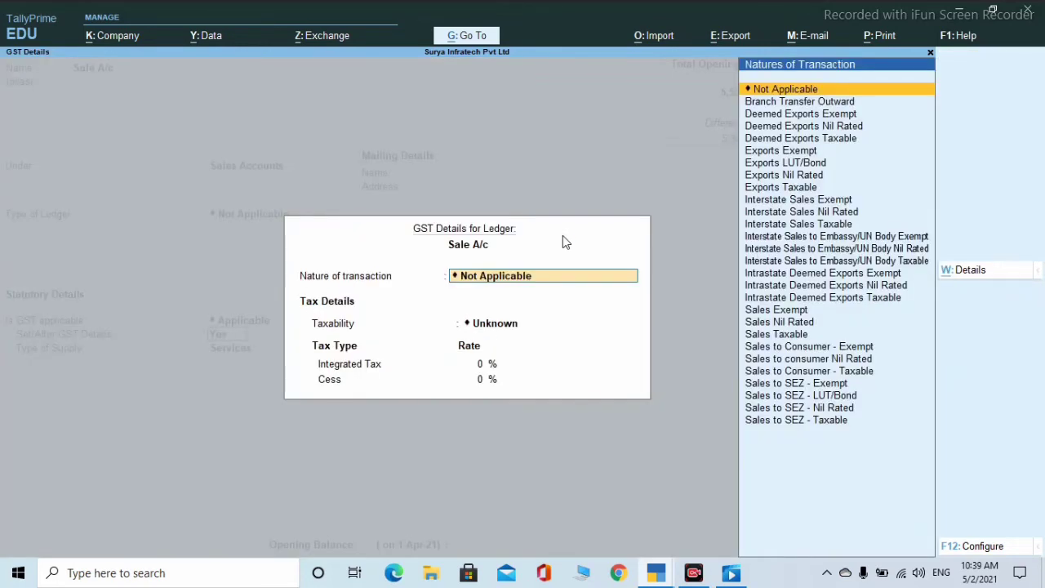
- Choose Sales Taxable at 9% integrated tax, set Goods supply, and save
type("S")
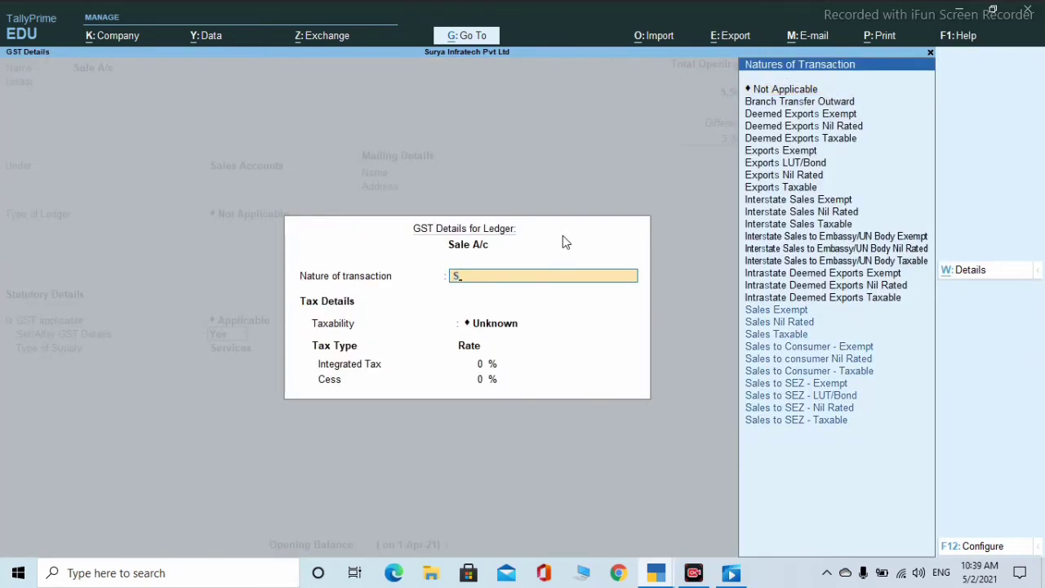
key("Down")
key("Down")
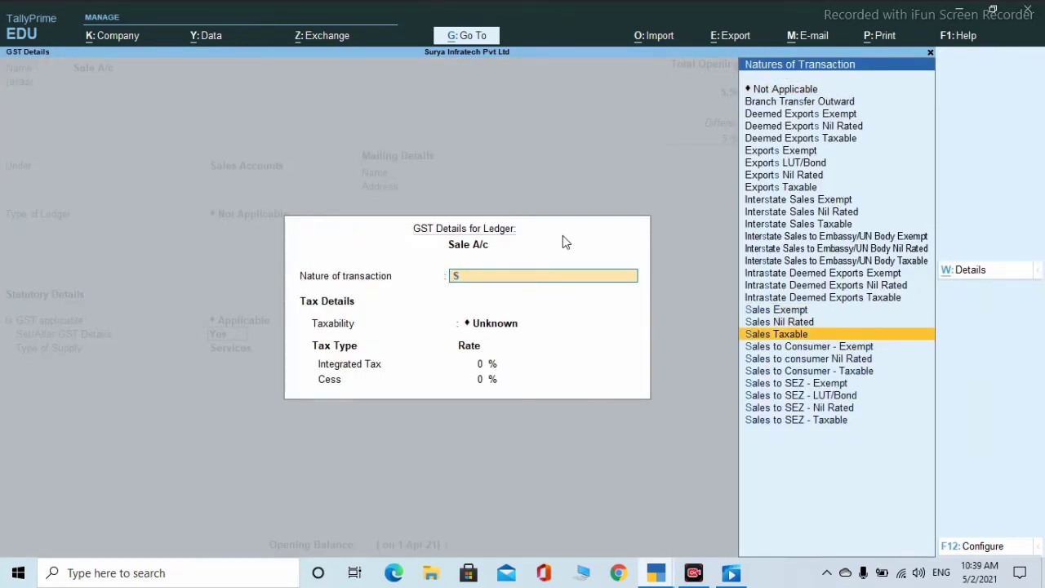
key("Return")
type("9")
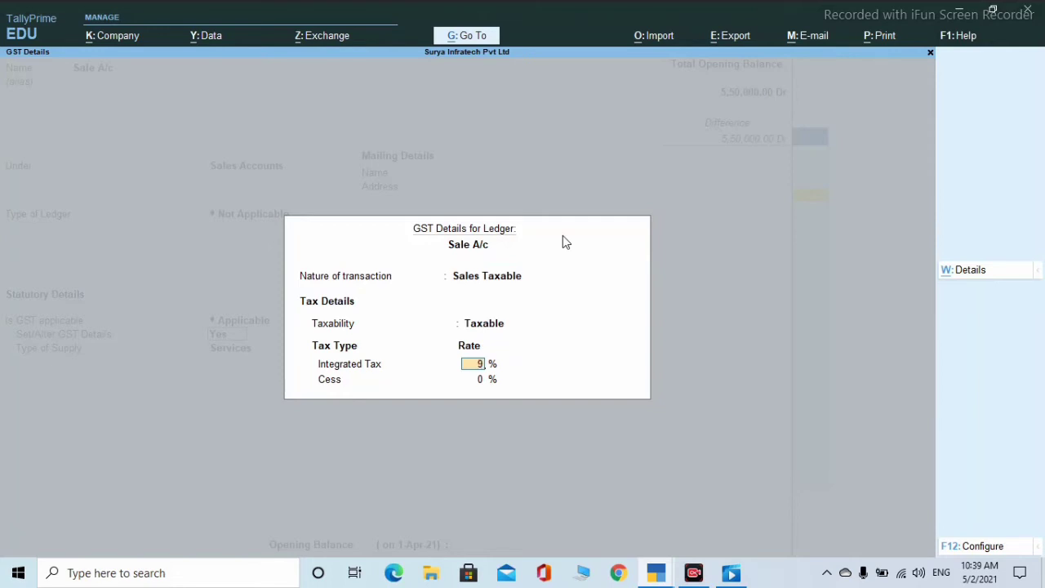
key("Return")
key("Return")
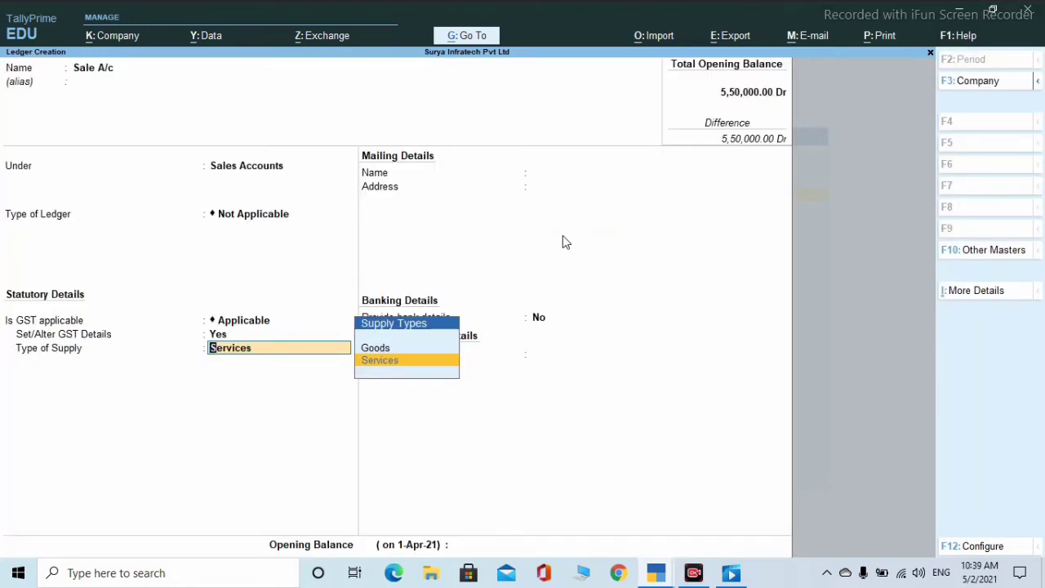
key("Up")
key("Return")
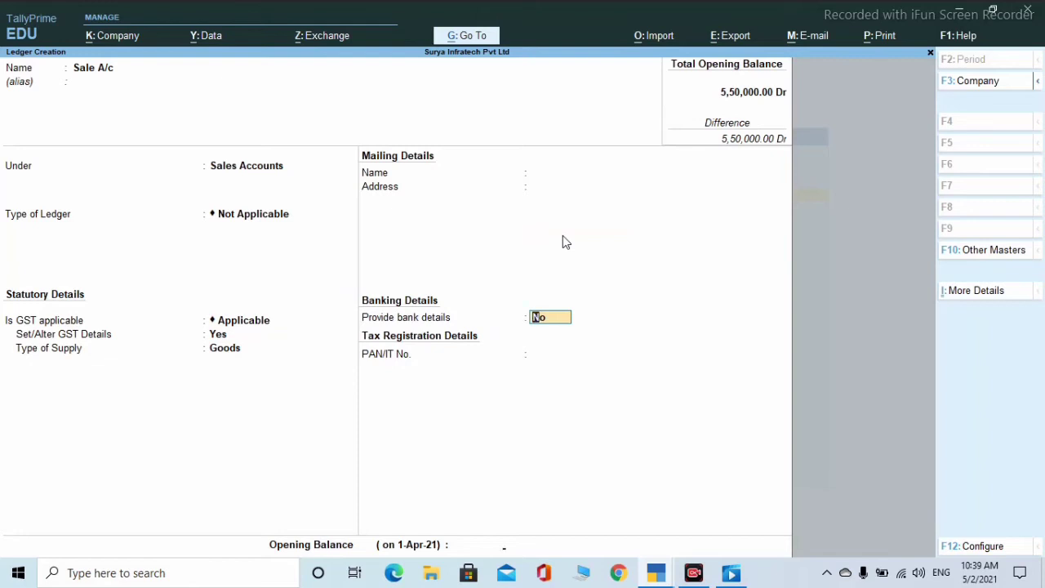
key("Return")
key("Return")
key("Return")
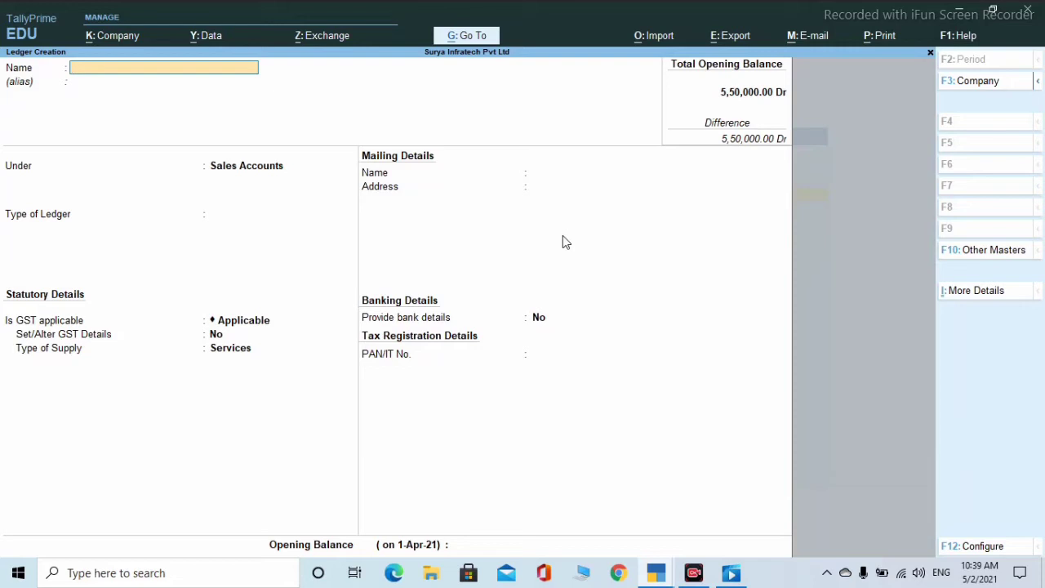
- Quit the blank ledger form and open the List of Ledgers under Chart of Accounts
key("Escape")
key("Return")
key("Escape")
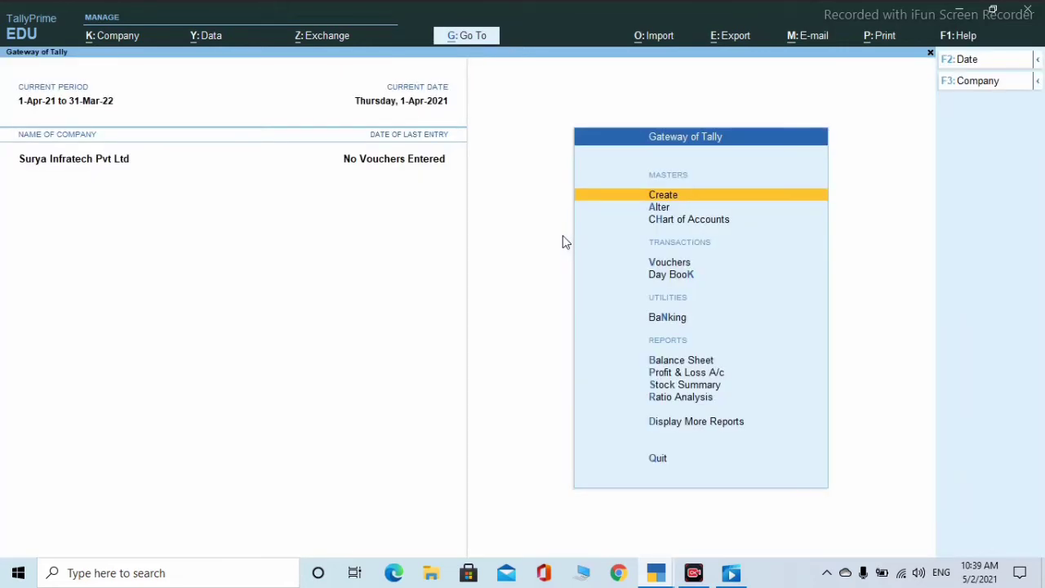
key("Down")
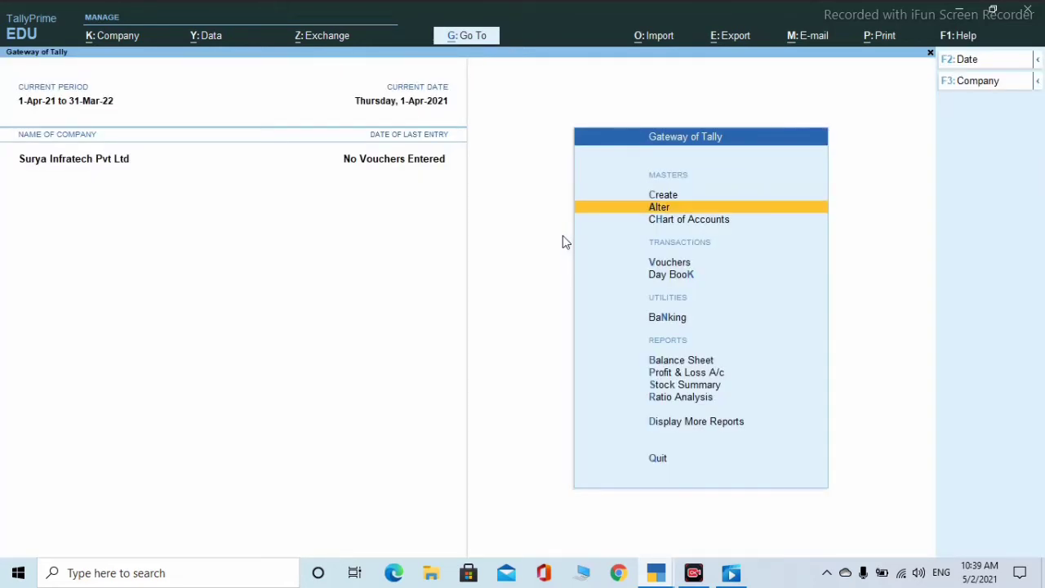
key("Down")
key("Return")
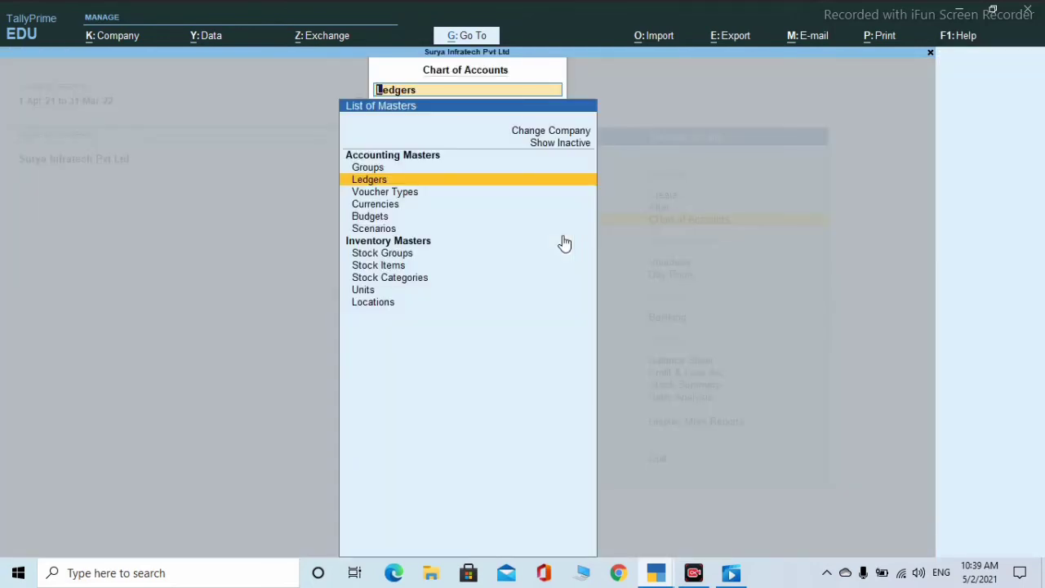
key("Return")
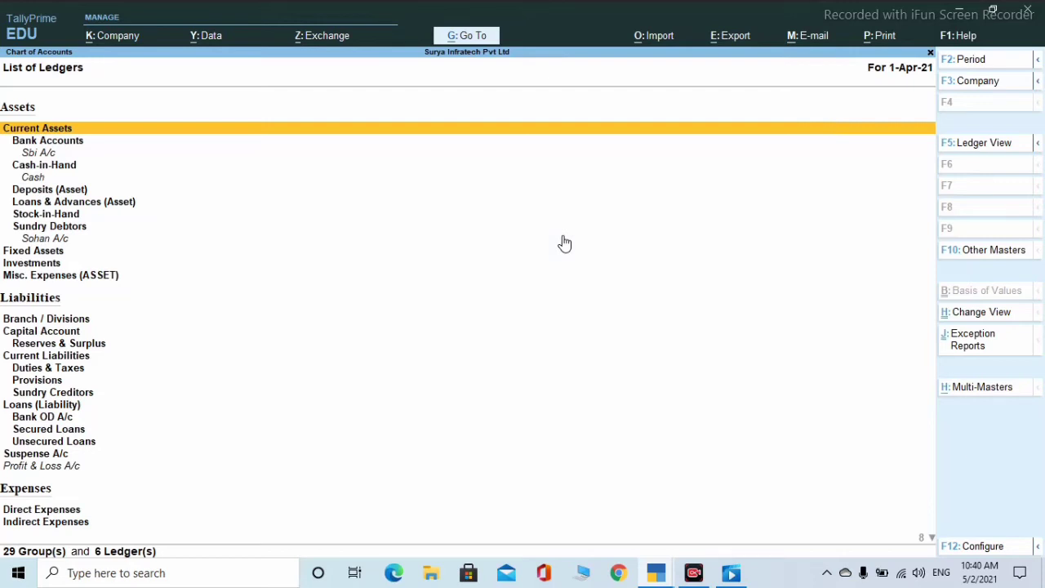
- Scroll through the 29 groups and 6 ledgers, down to Sale A/c, then close the list
key("Down")
key("Down")
key("Down")
key("Down")
key("Down")
key("Down")
key("Down")
key("Down")
key("Down")
key("Down")
key("Down")
key("Down")
key("Down")
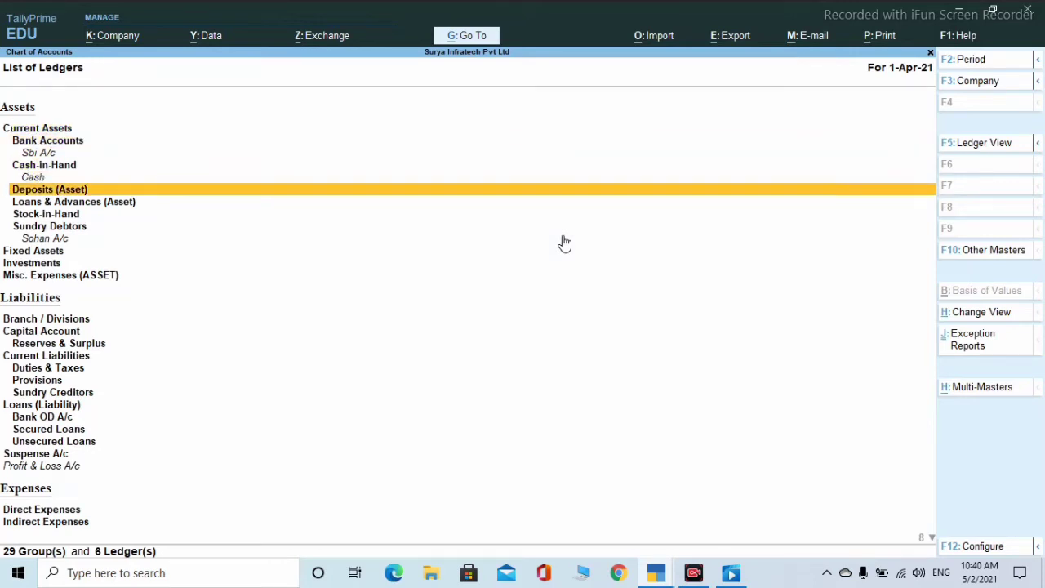
key("Down")
key("Down")
key("Down")
key("Down")
key("Down")
key("Down")
key("Down")
key("Down")
key("Down")
key("Down")
key("Down")
key("Down")
key("Down")
key("Down")
key("Down")
key("Down")
key("Down")
key("Down")
key("Down")
key("Down")
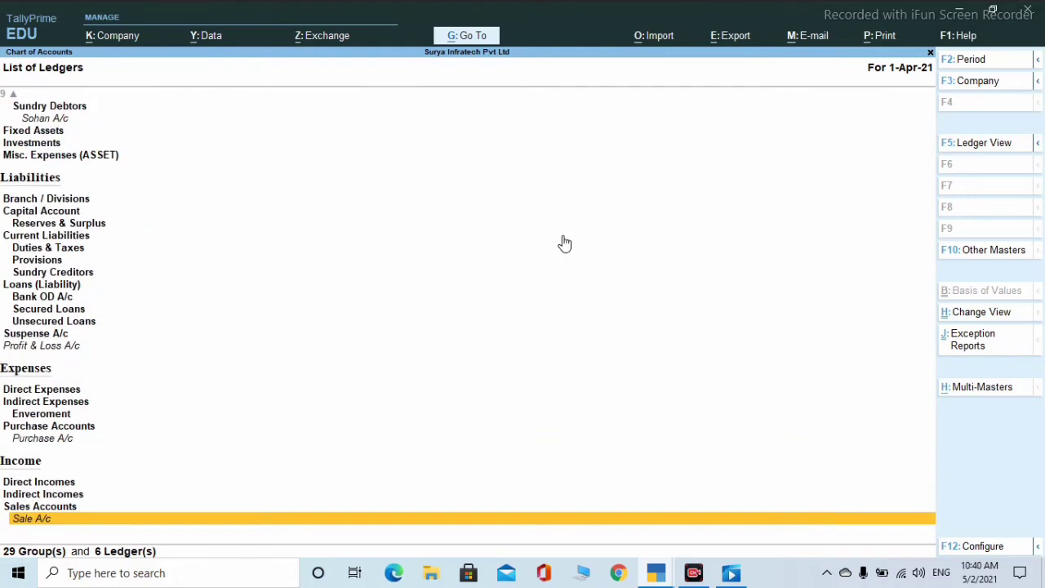
key("Up")
key("Down")
key("Up")
key("Up")
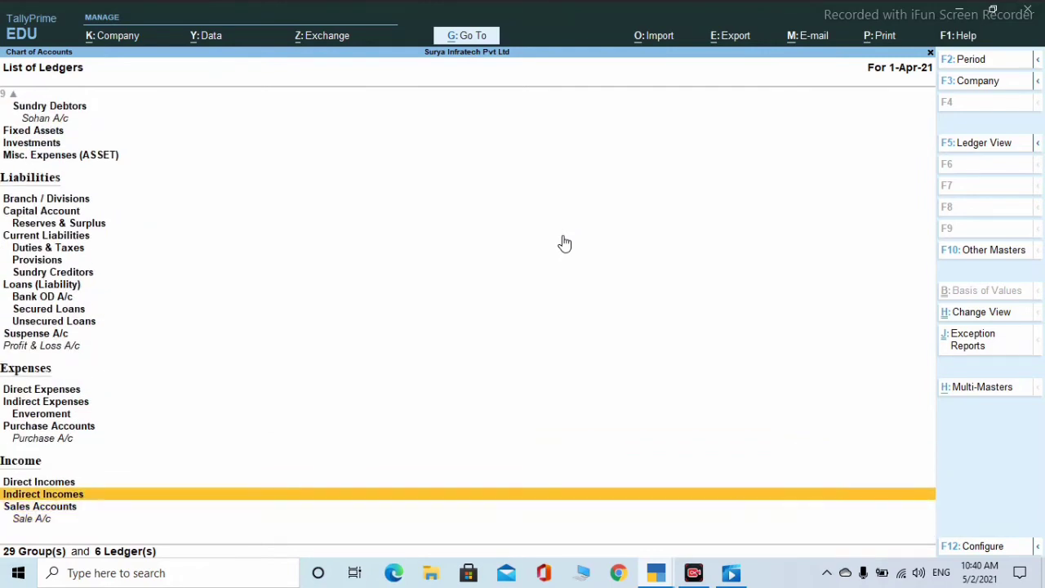
key("Up")
key("Up")
key("Up")
key("Up")
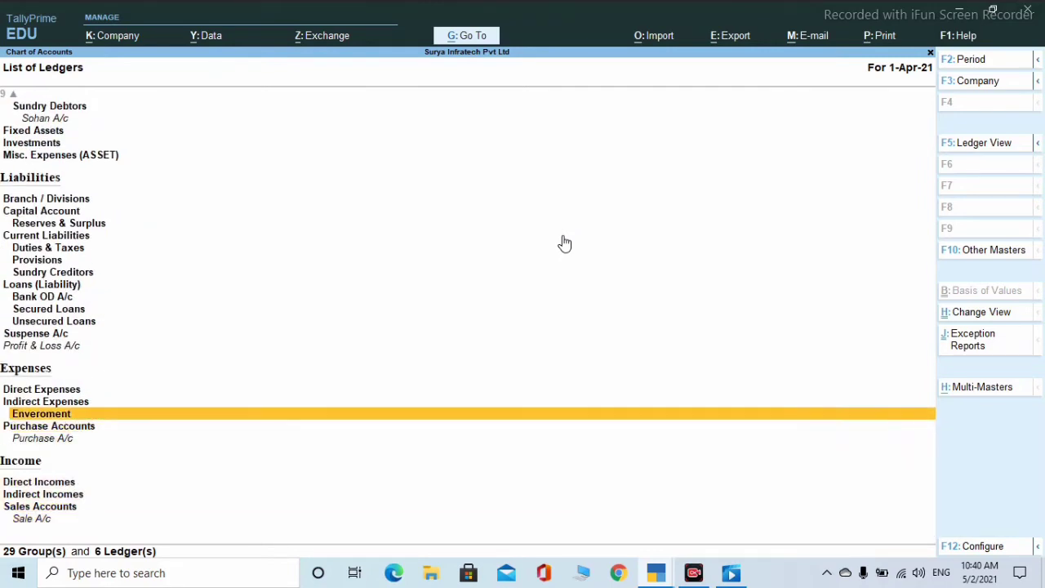
key("Up")
key("Up")
key("Up")
key("Up")
key("Up")
key("Up")
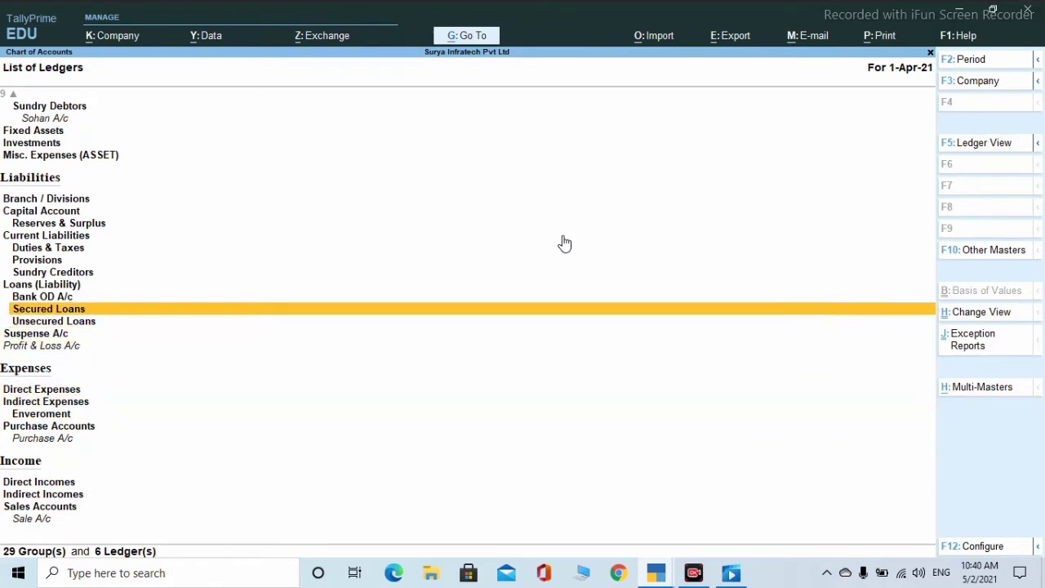
key("Up")
key("Up")
key("Up")
key("Up")
key("Up")
key("Up")
key("Up")
key("Up")
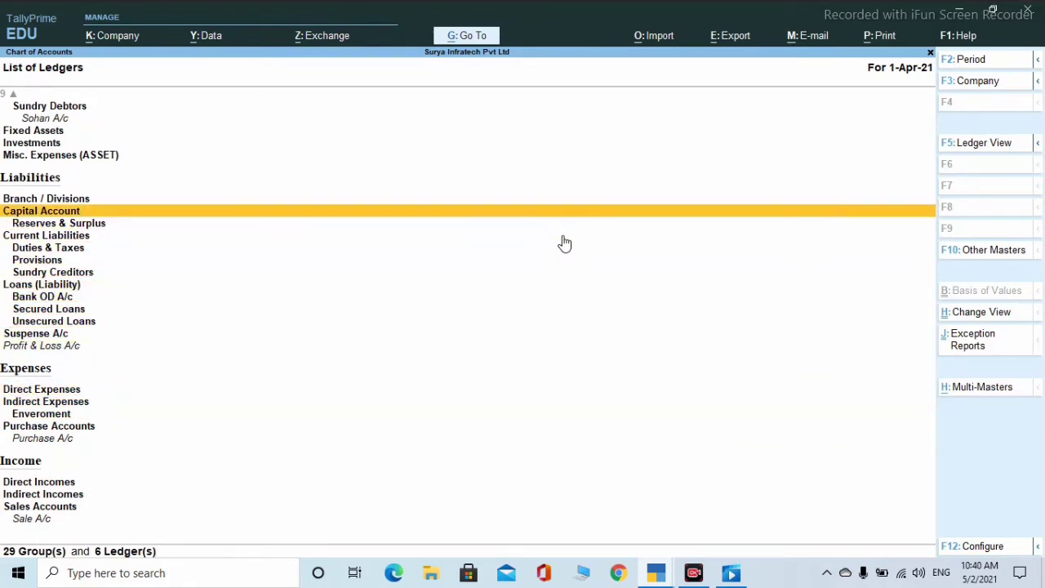
key("Up")
key("Up")
key("Up")
key("Up")
key("Up")
key("Up")
key("Up")
key("Up")
key("Up")
key("Up")
key("Up")
key("Up")
key("Up")
key("Up")
key("Down")
key("Down")
key("Down")
key("Down")
key("Down")
key("Down")
key("Down")
key("Down")
key("Down")
key("Down")
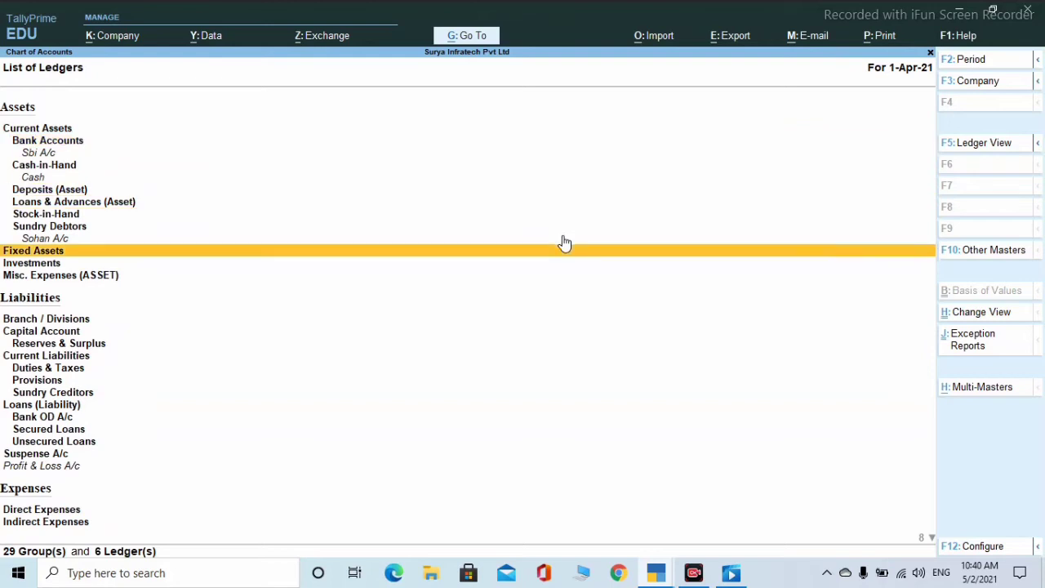
key("Down")
key("Down")
key("Down")
key("Down")
key("Down")
key("Down")
key("Down")
key("Down")
key("Down")
key("Down")
key("Down")
key("Down")
key("Down")
key("Down")
key("Down")
key("Down")
key("Down")
key("Down")
key("Down")
key("Down")
key("Escape")
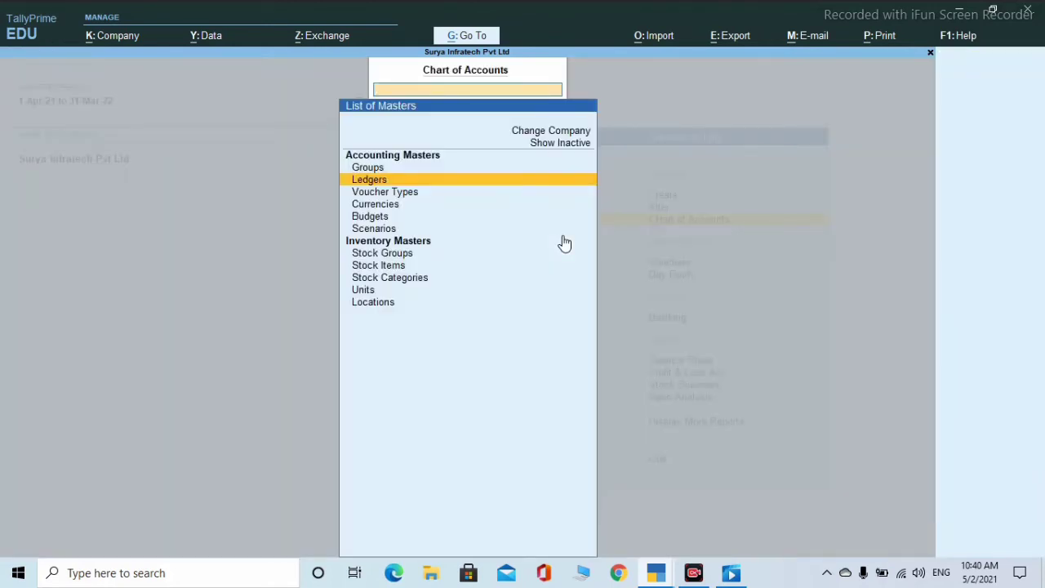
- Reopen the list and view the Current Assets group details, then back out
key("Return")
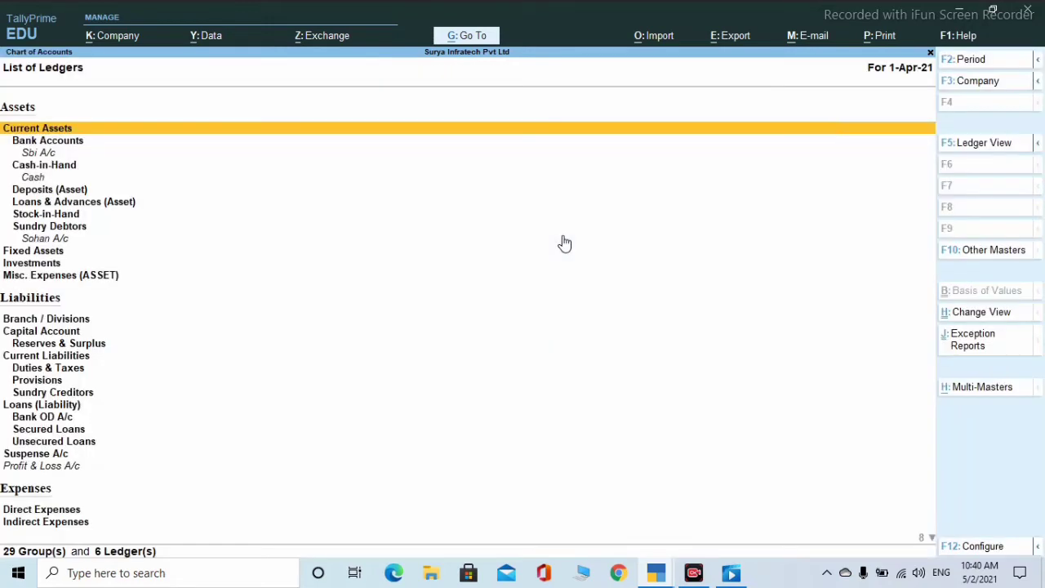
key("Return")
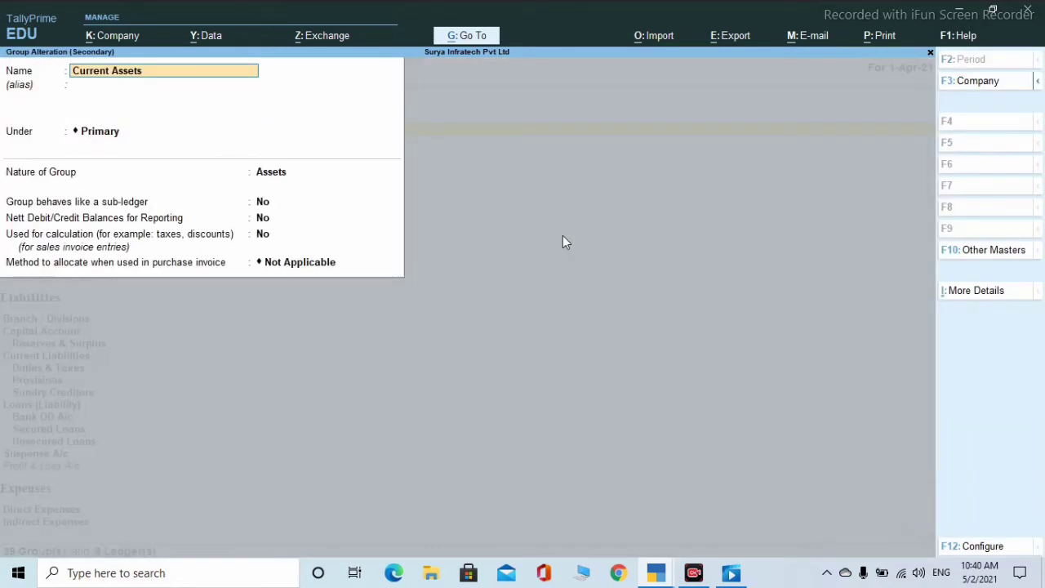
key("Escape")
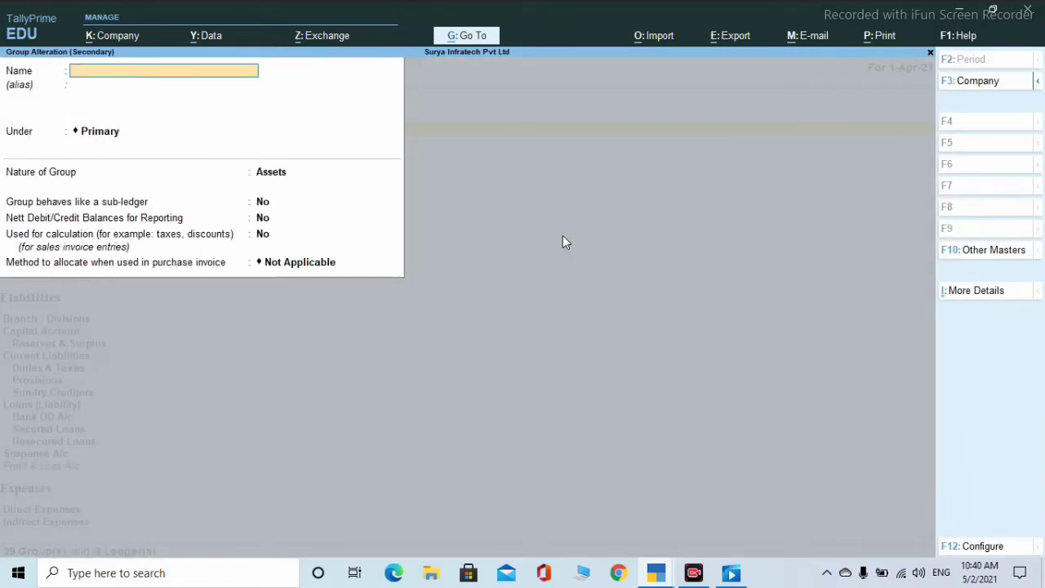
key("Escape")
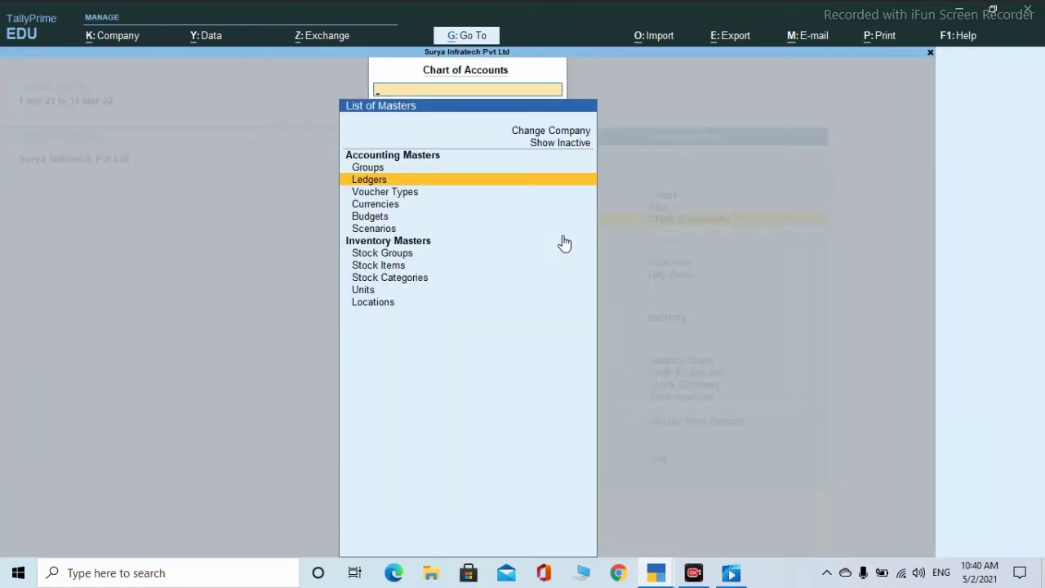
- Open the Indirect Incomes group alteration and exit without saving changes
key("Return")
key("Down")
key("Down")
key("Down")
key("Down")
key("Down")
key("Down")
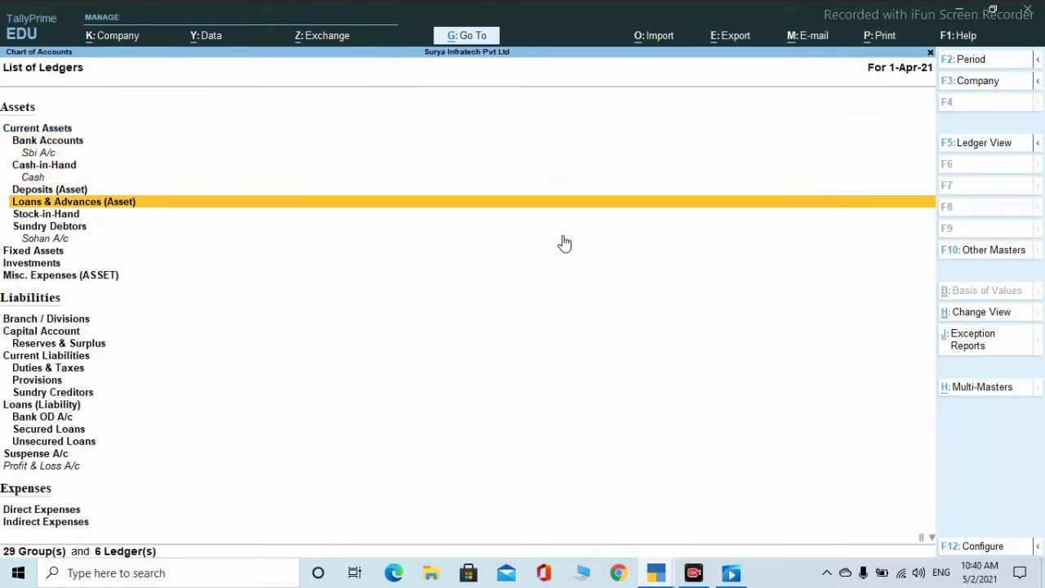
key("Down")
key("Down")
key("Down")
key("Down")
key("Down")
key("Down")
key("Down")
key("Down")
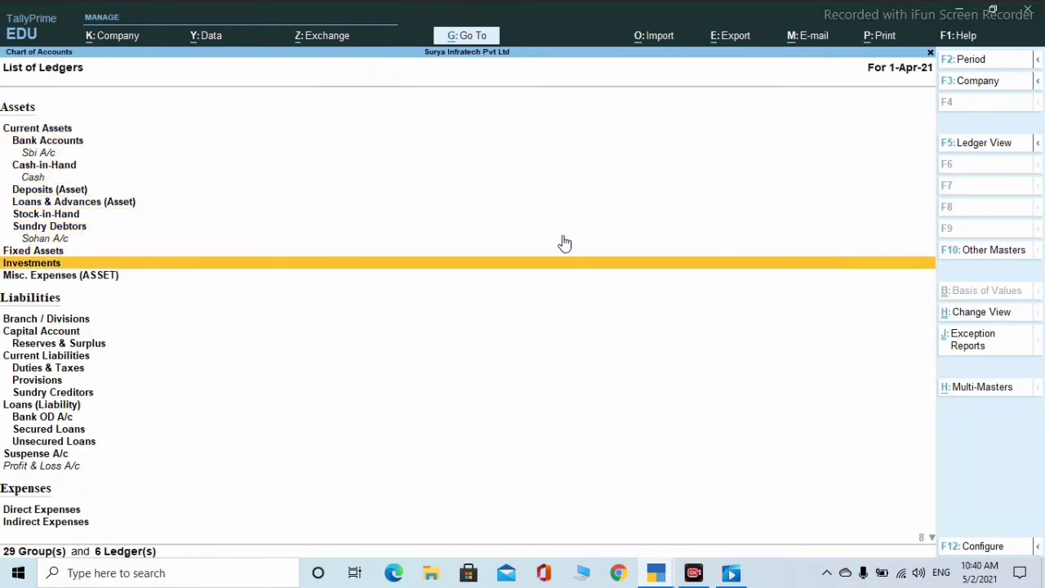
key("Down")
key("Down")
key("Down")
key("Down")
key("Down")
key("Down")
key("Down")
key("Down")
key("Down")
key("Down")
key("Down")
key("Down")
key("Down")
key("Down")
key("Down")
key("Down")
key("Down")
key("Down")
key("Down")
key("Down")
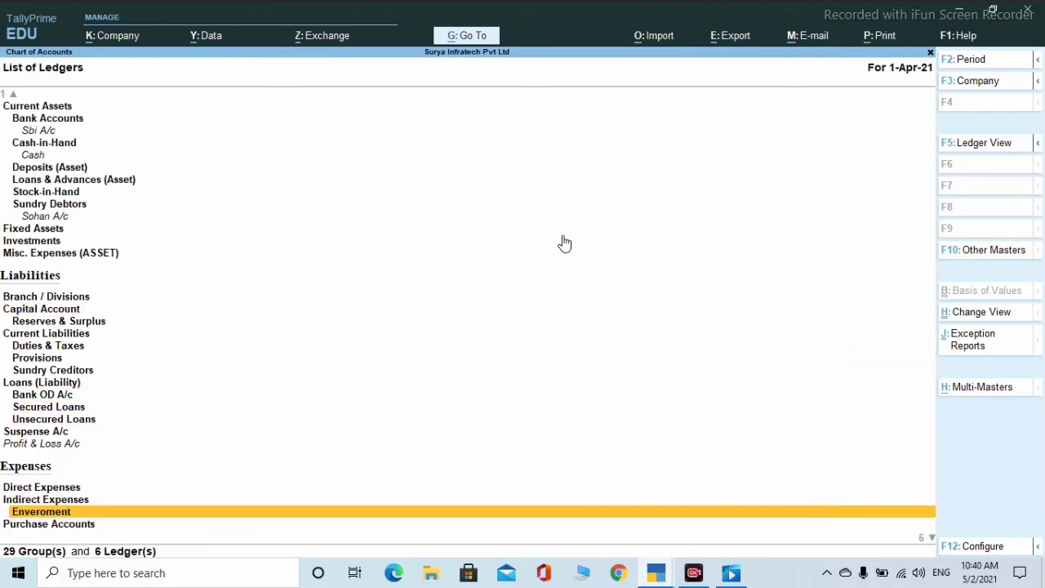
key("Up")
key("Up")
key("Up")
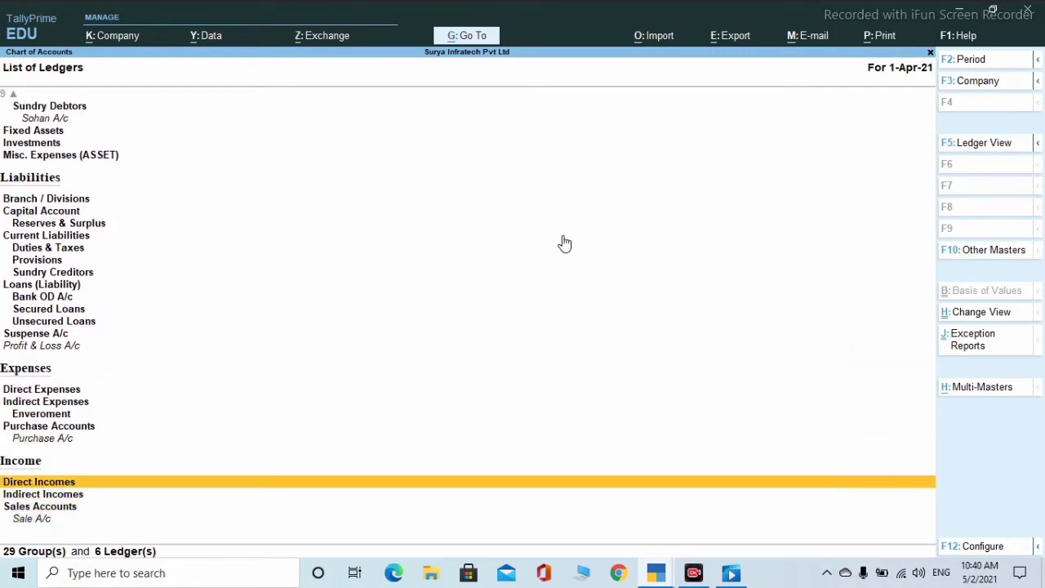
key("Down")
key("Return")
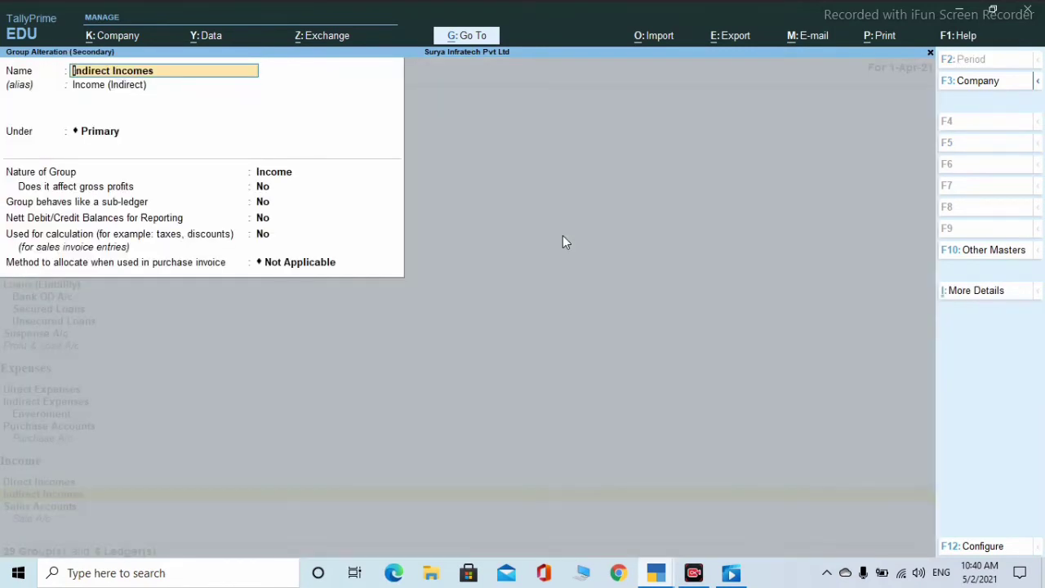
key("BackSpace")
key("Escape")
key("Escape")
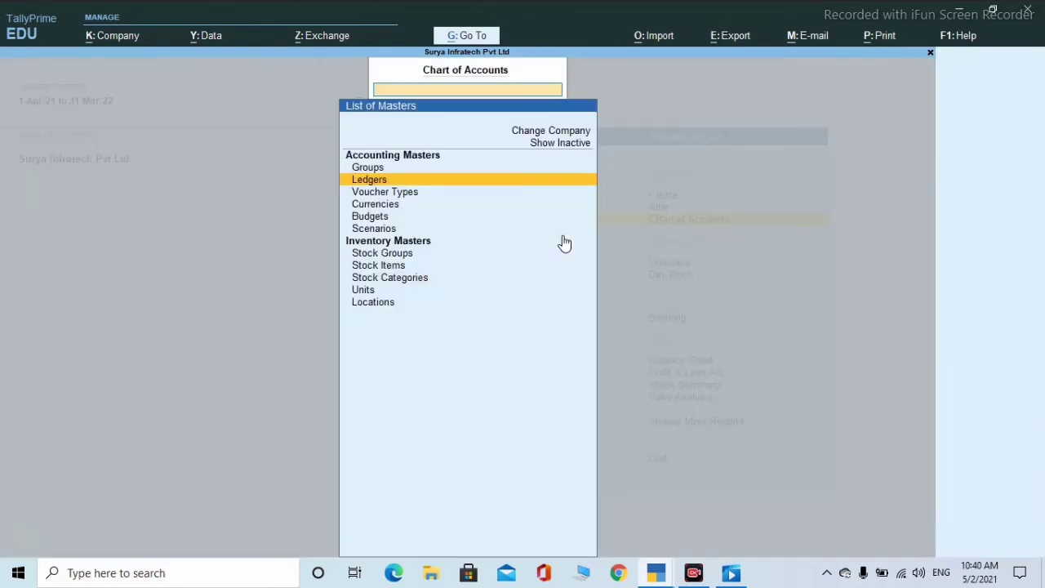
key("Escape")
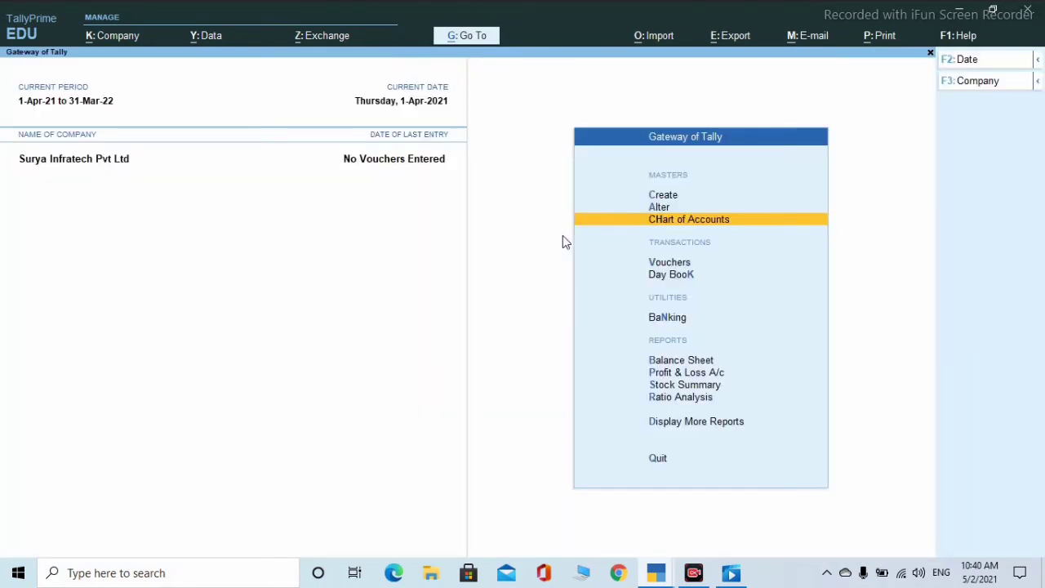
- Open the Currency Creation form via Create > Currency > Create New, then exit without saving
key("Up")
key("Up")
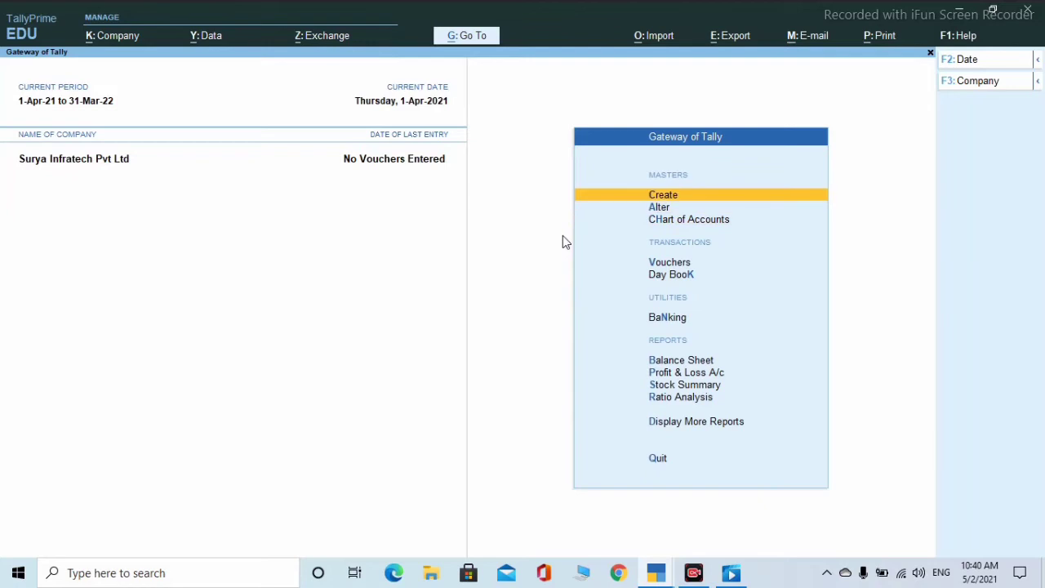
key("Return")
key("Down")
key("Down")
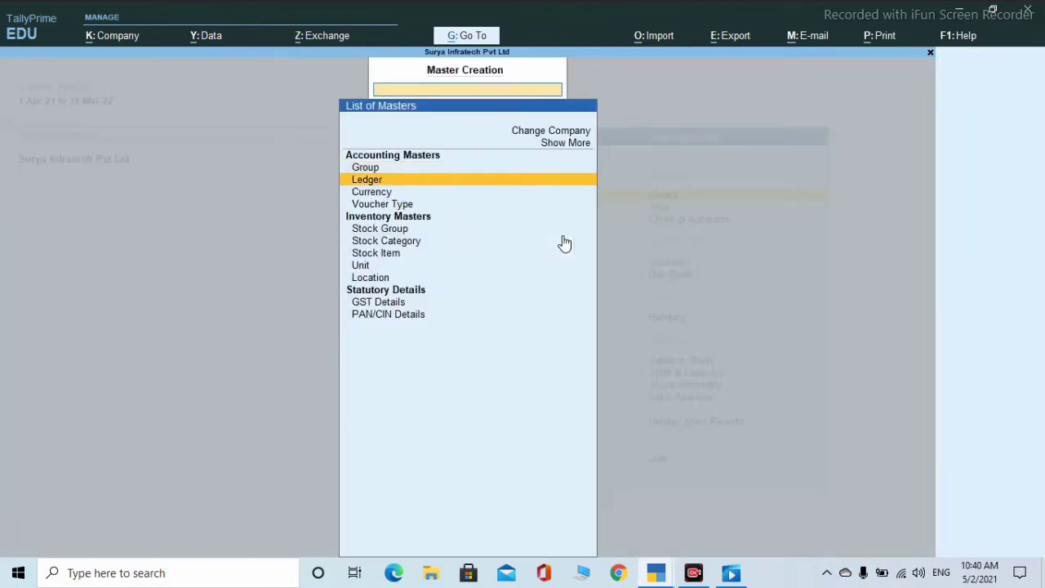
key("Return")
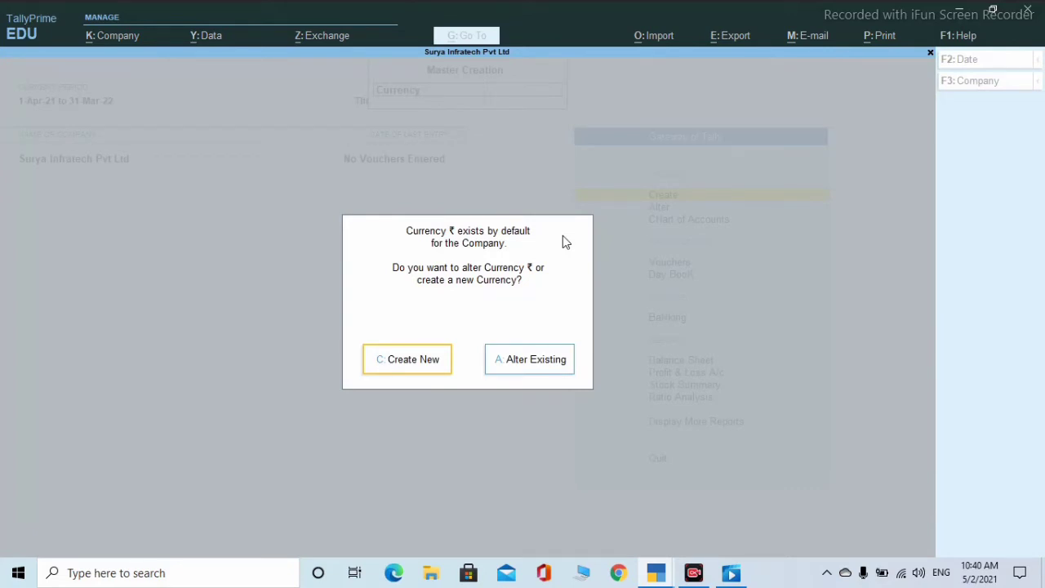
key("Return")
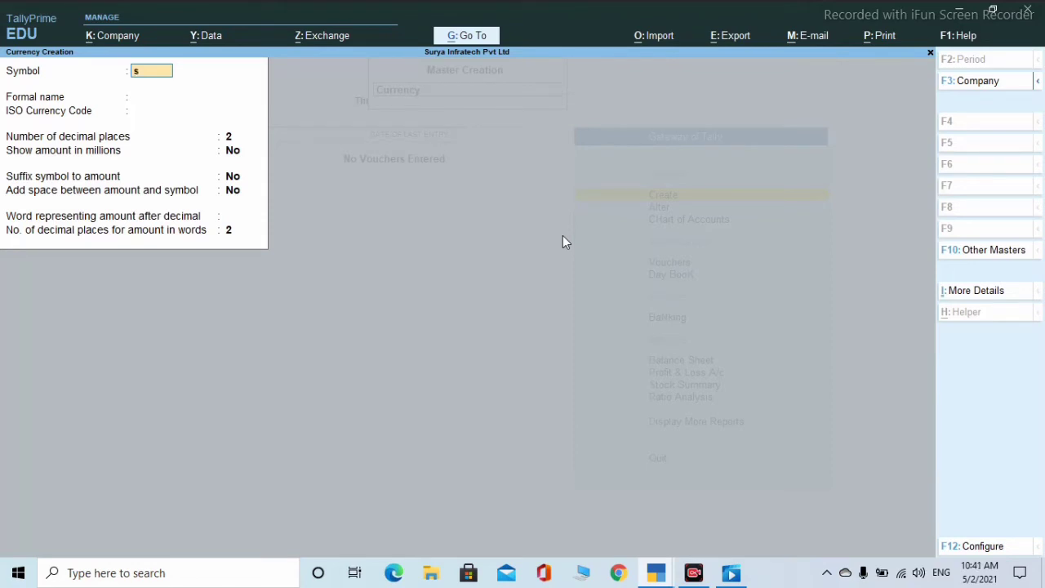
key("BackSpace")
key("Escape")
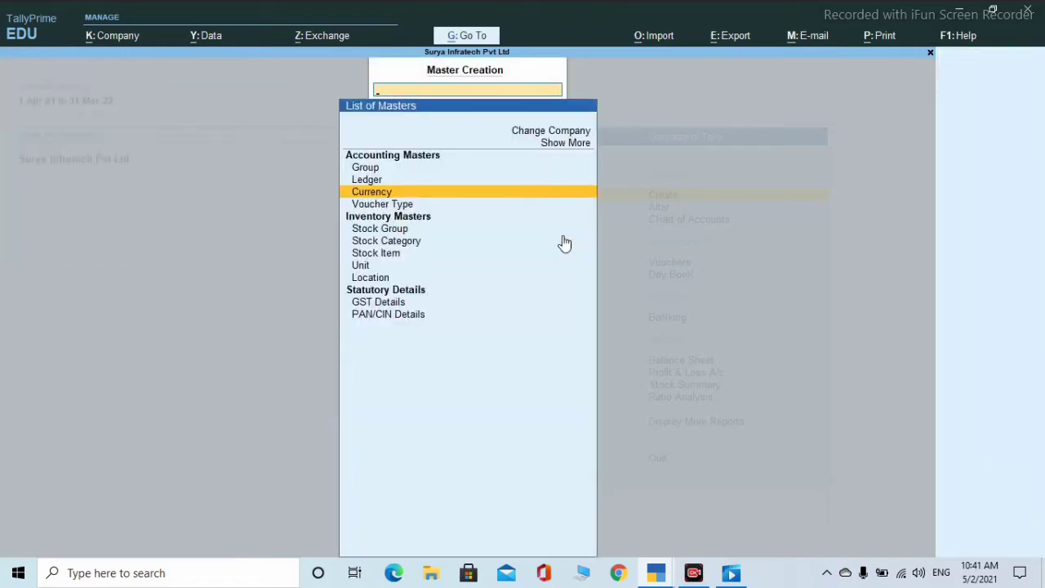
key("Down")
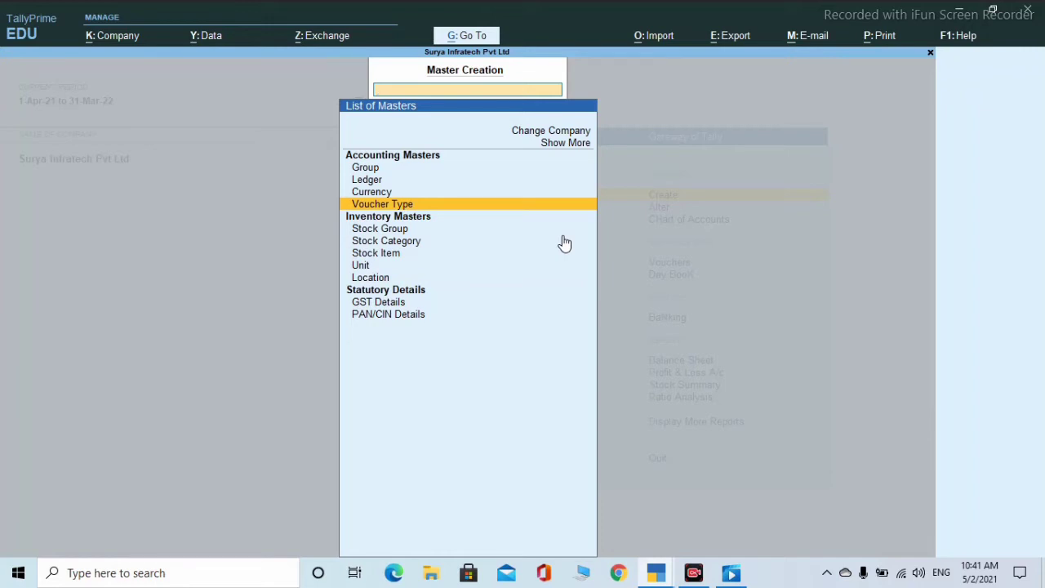
- Choose Stock Group from the Create list to begin a new stock group
key("Down")
key("Down")
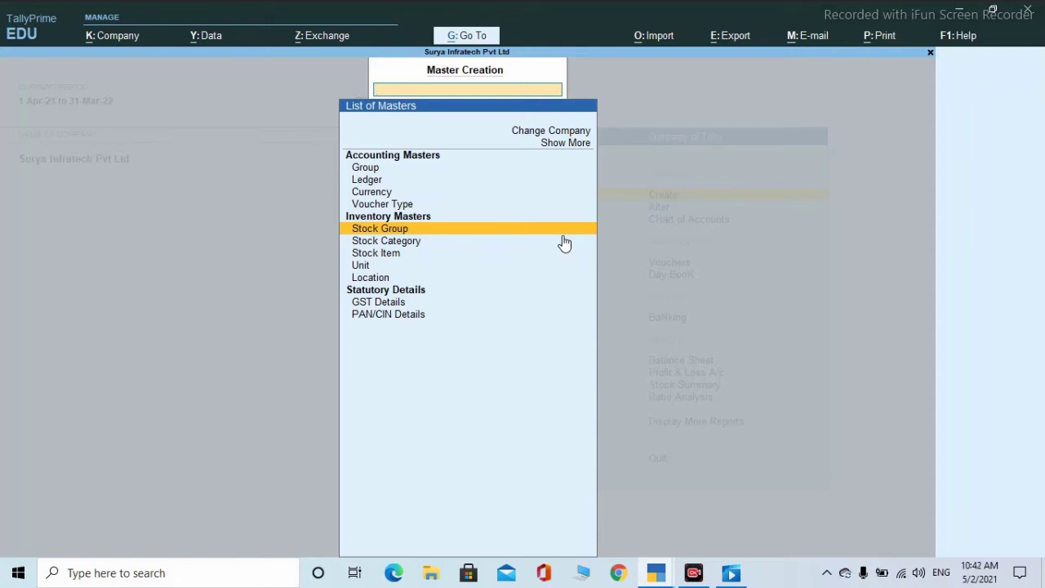
key("Return")
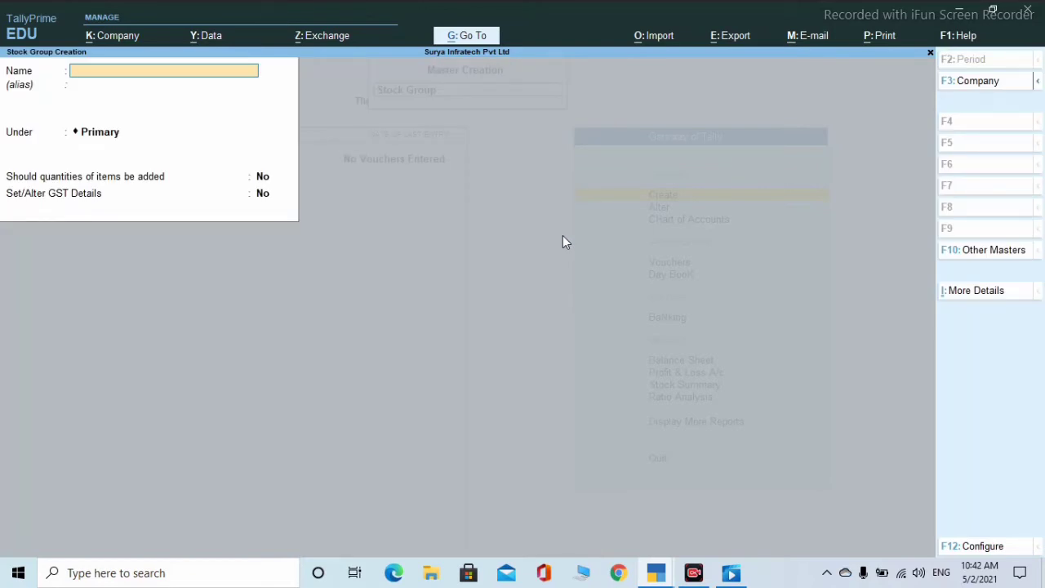
- Create stock group Finished under Primary, adding quantities, taxable at 18% integrated tax
type("Finished")
key("Return")
key("Return")
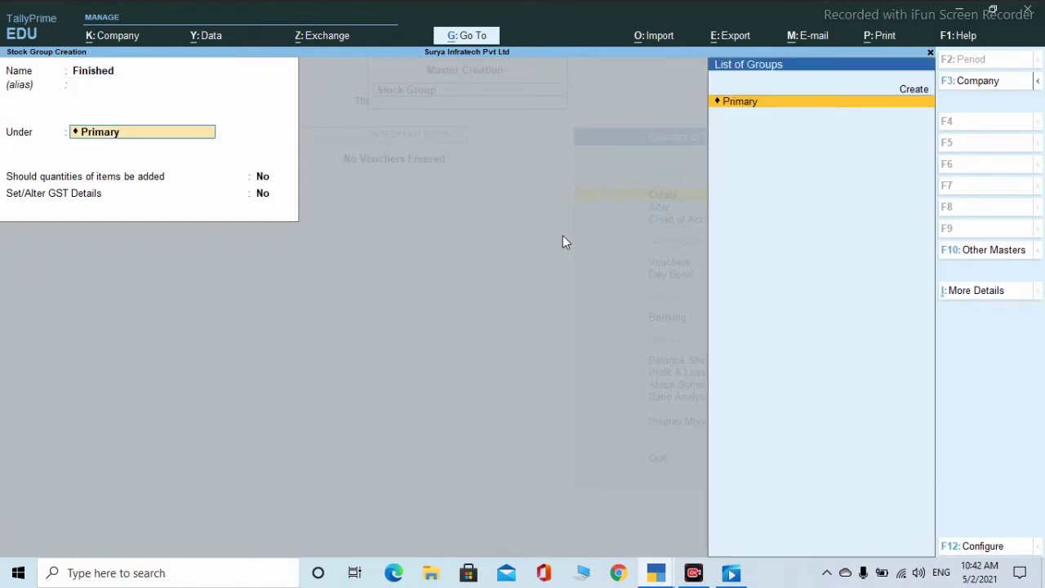
key("Return")
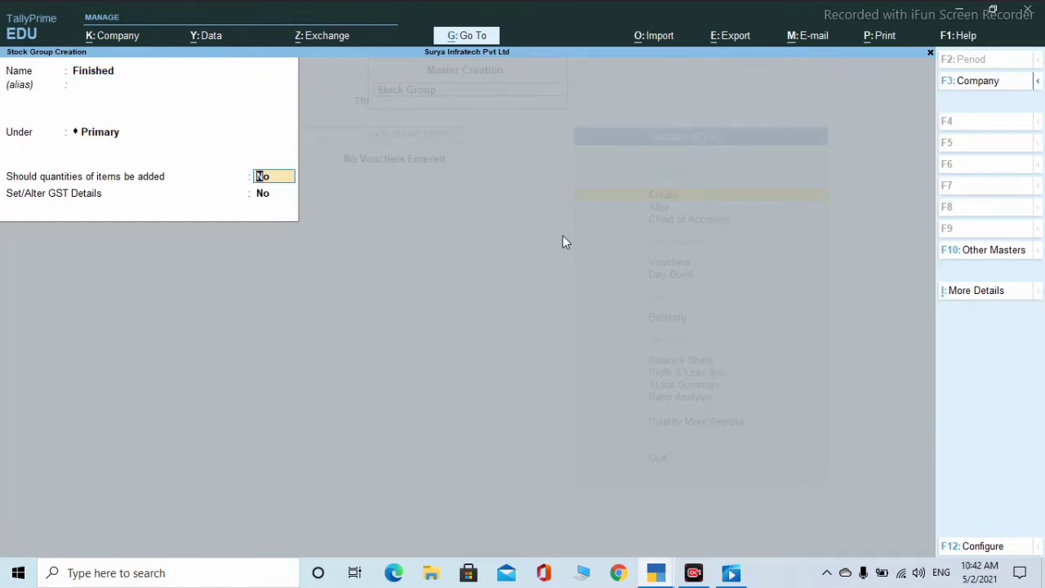
type("y")
key("Return")
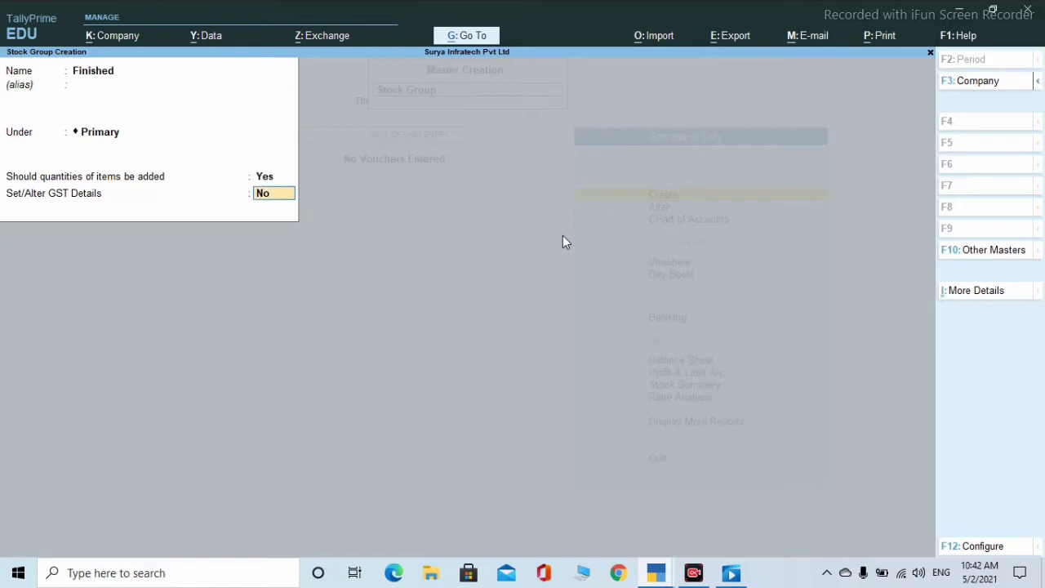
type("y")
key("Return")
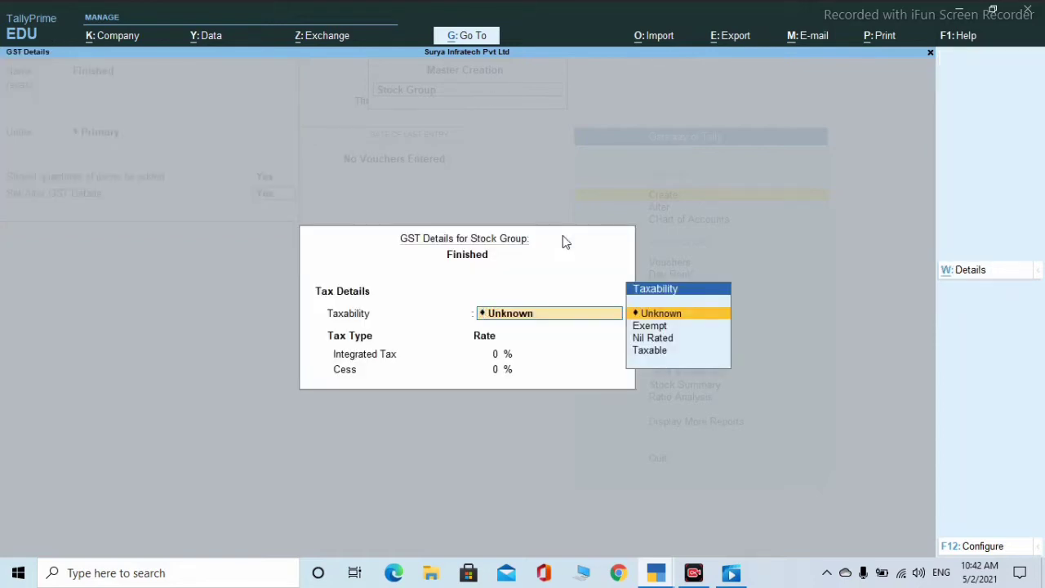
key("Down")
key("Down")
key("Down")
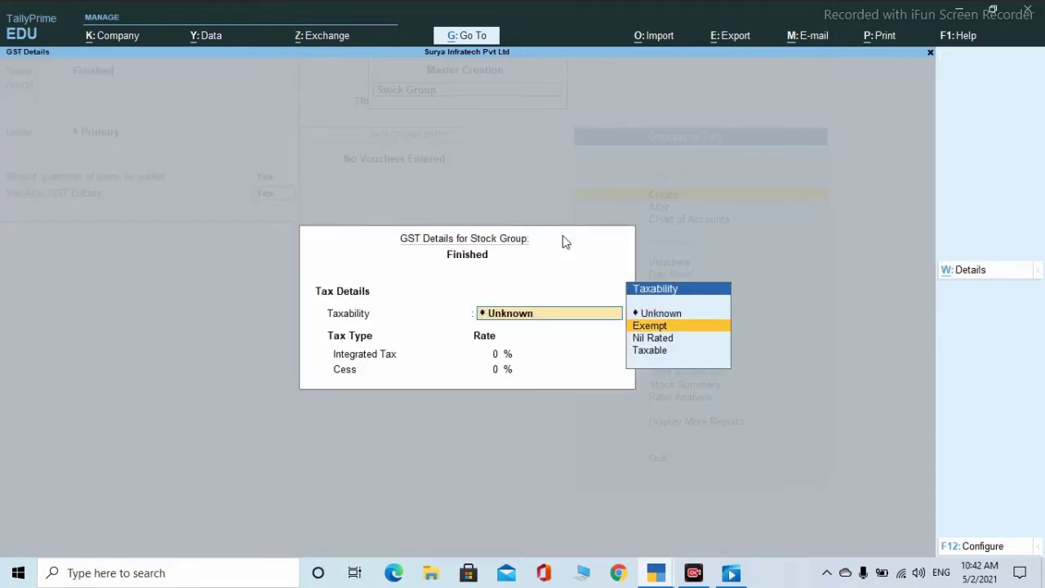
key("Return")
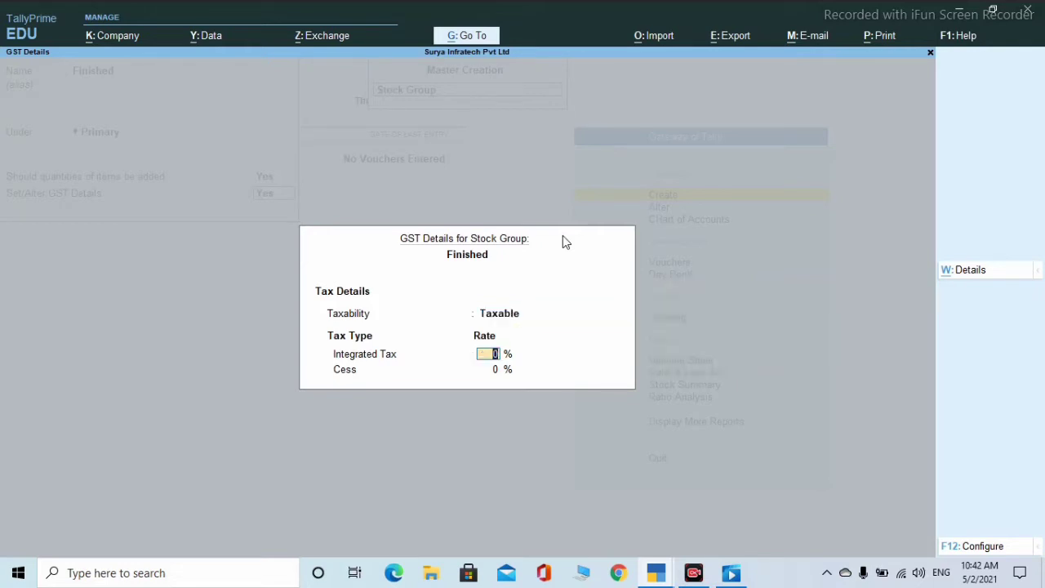
type("18")
key("Return")
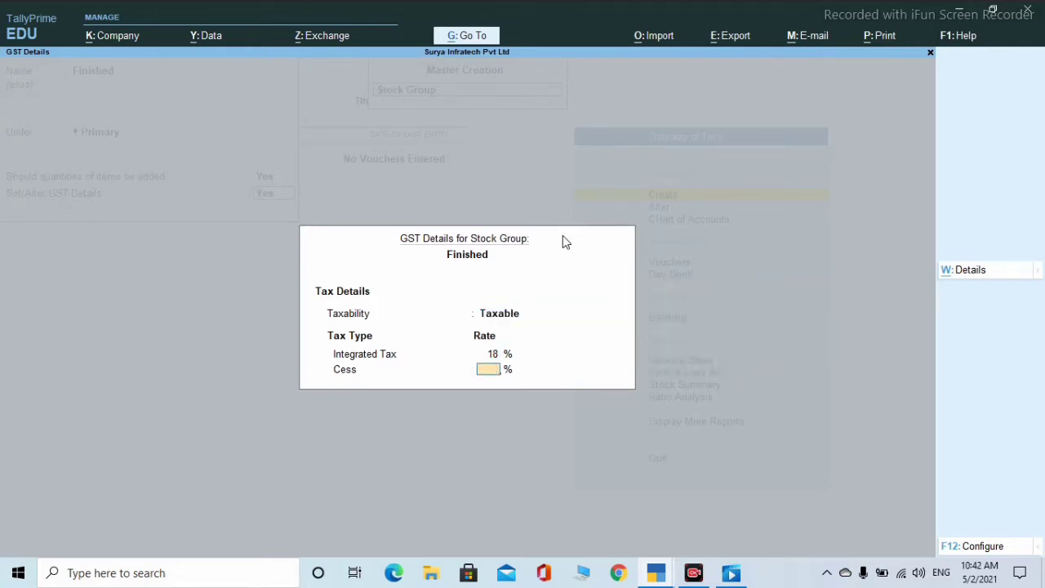
key("Return")
key("Return")
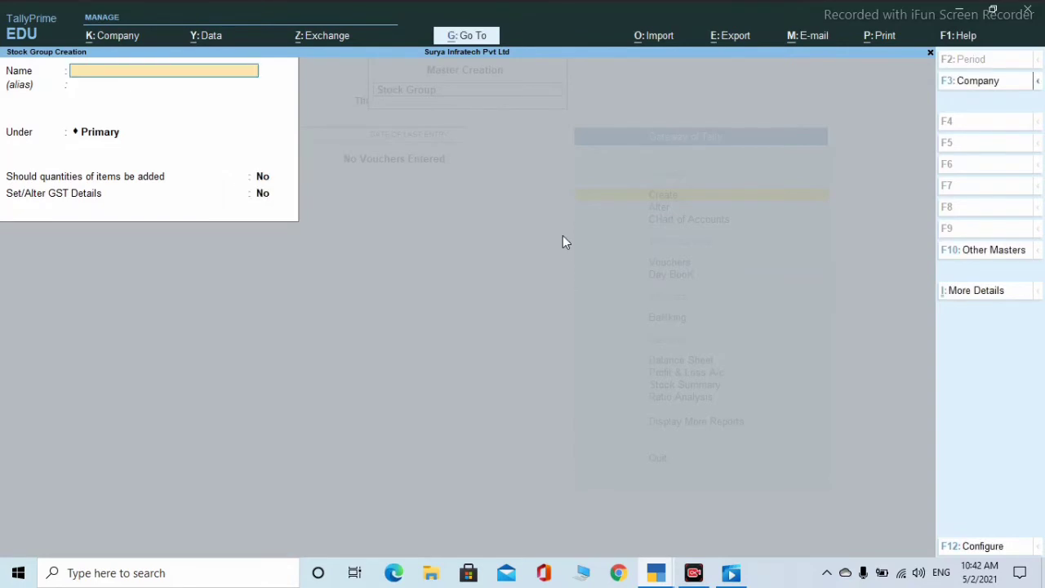
type("Unfinished")
- Create stock group Unfinished under Primary, adding quantities, taxable at 18% integrated tax
key("Return")
key("Return")
key("Return")
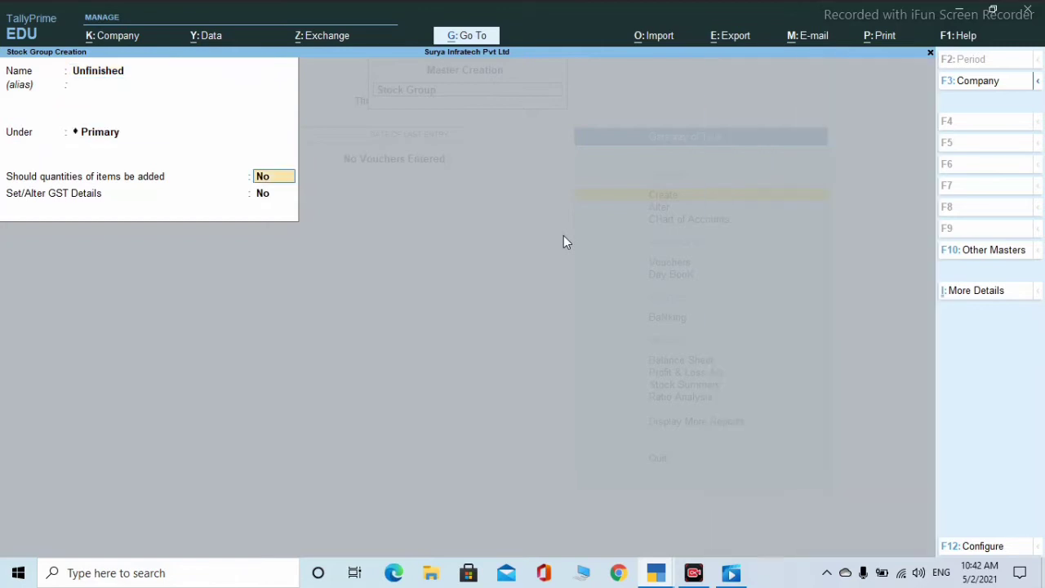
key("y")
key("Return")
key("y")
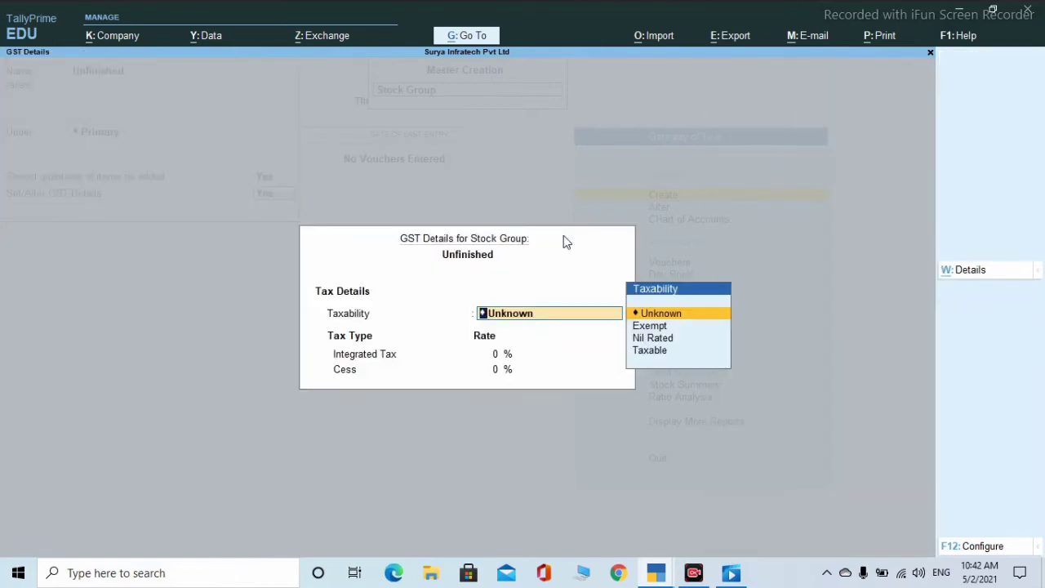
key("Down")
key("Down")
key("Down")
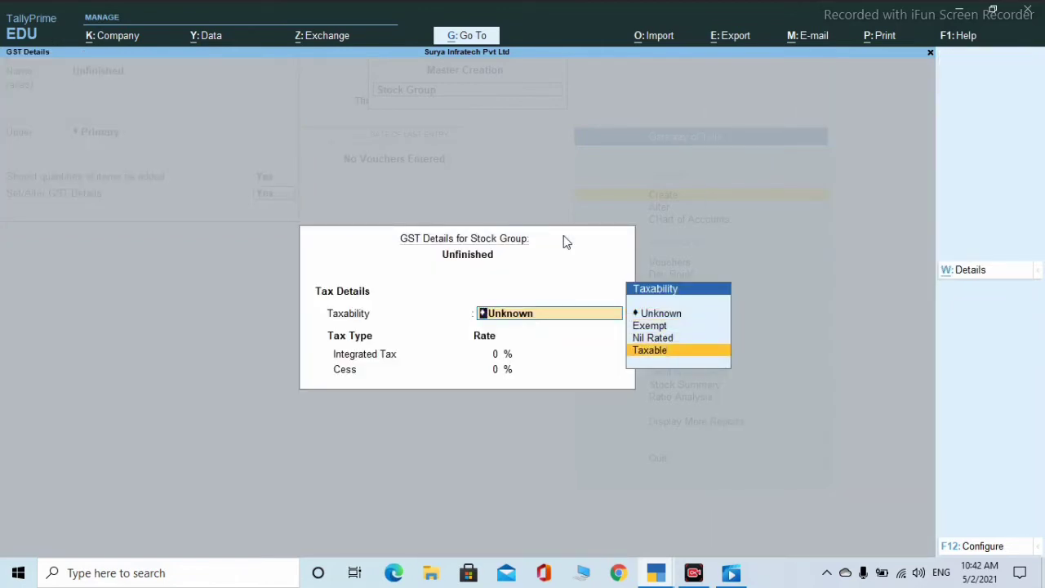
key("Return")
type("18")
key("Return")
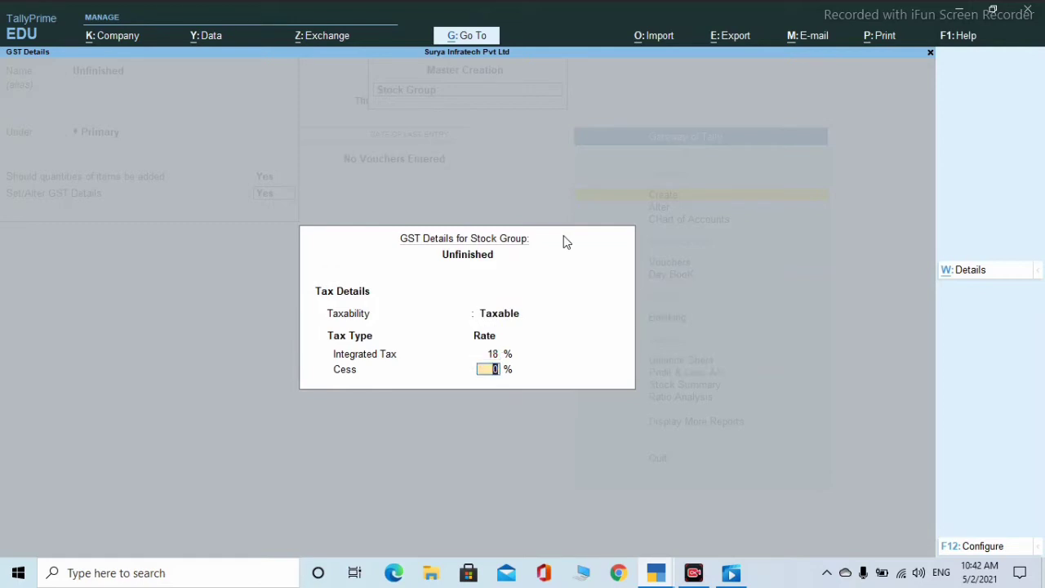
key("Return")
key("y")
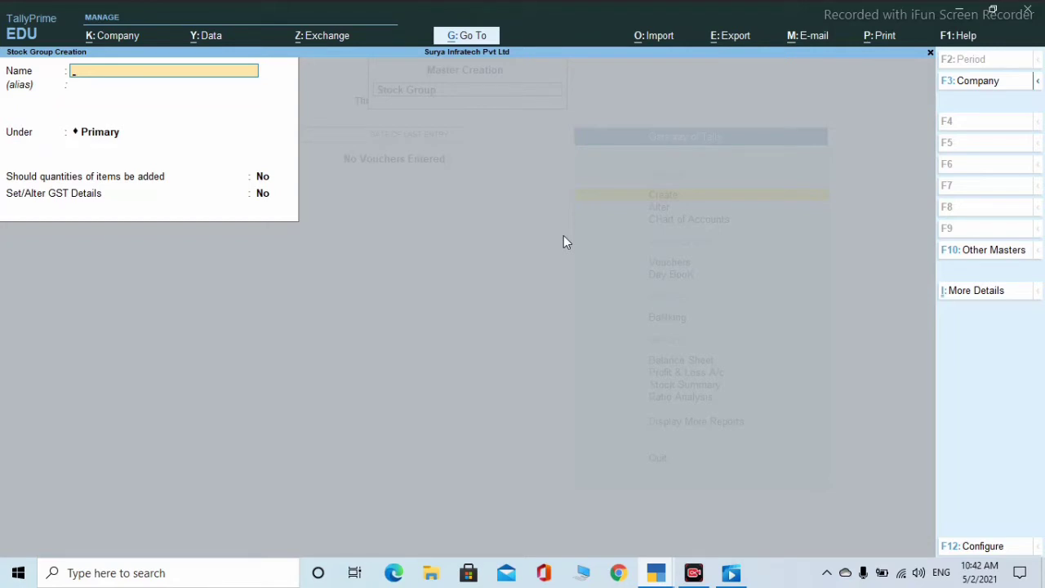
- Create stock groups Keyboard and Mouse under Finished, adding item quantities
type("Keyboard")
key("Return")
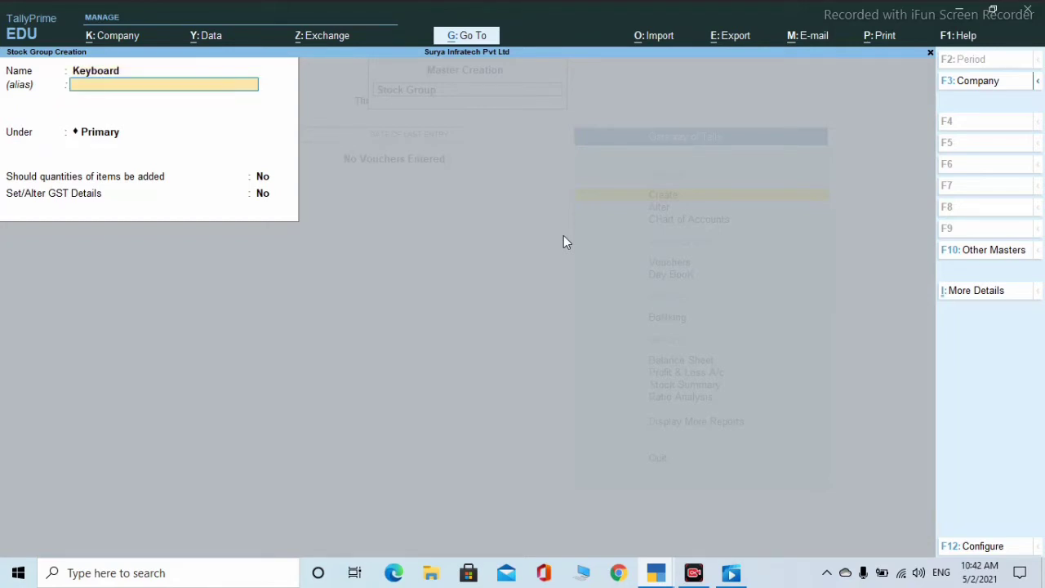
key("Return")
type("F")
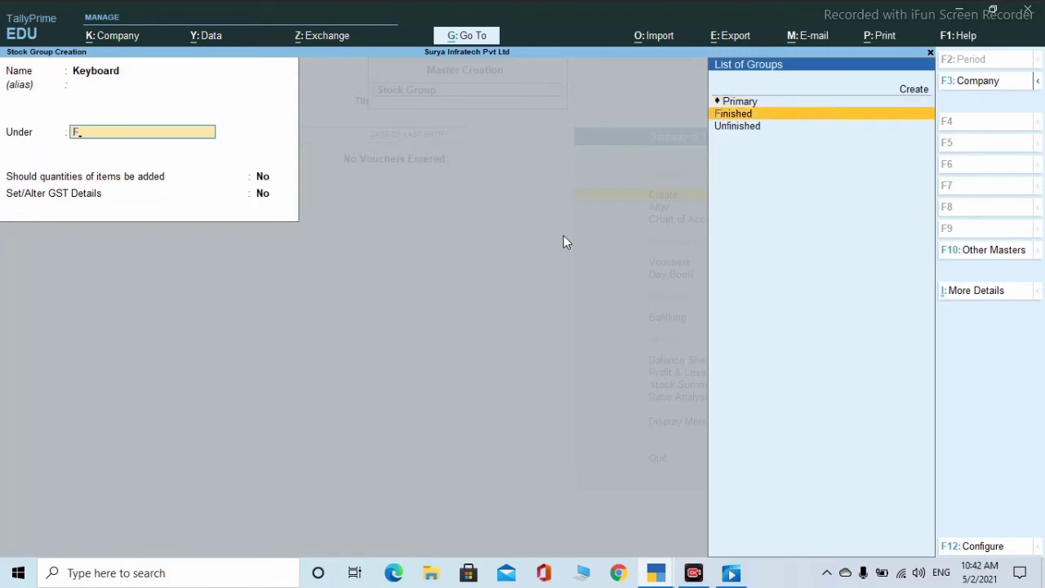
key("Return")
key("Return")
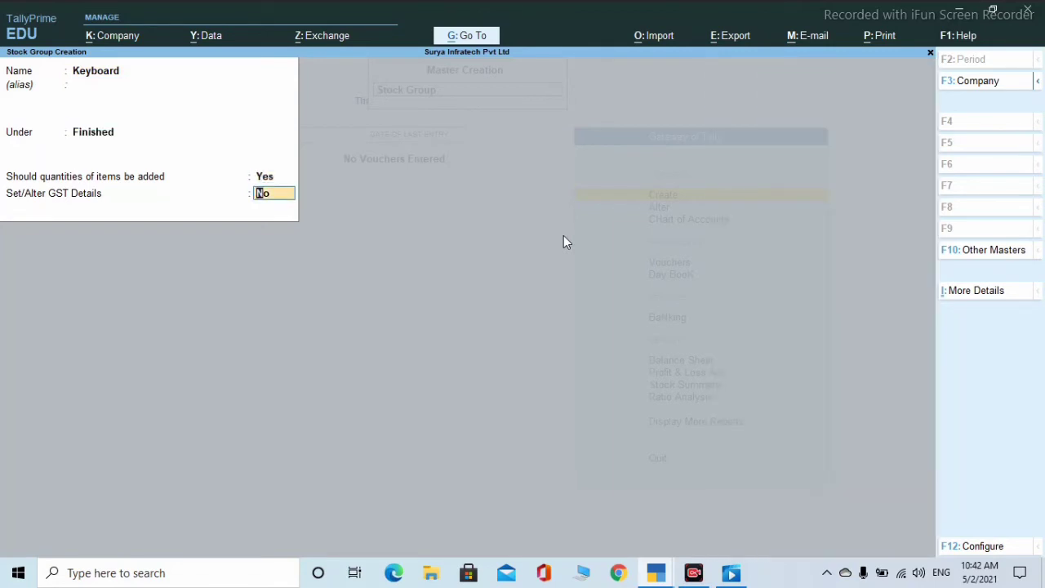
key("Return")
key("Return")
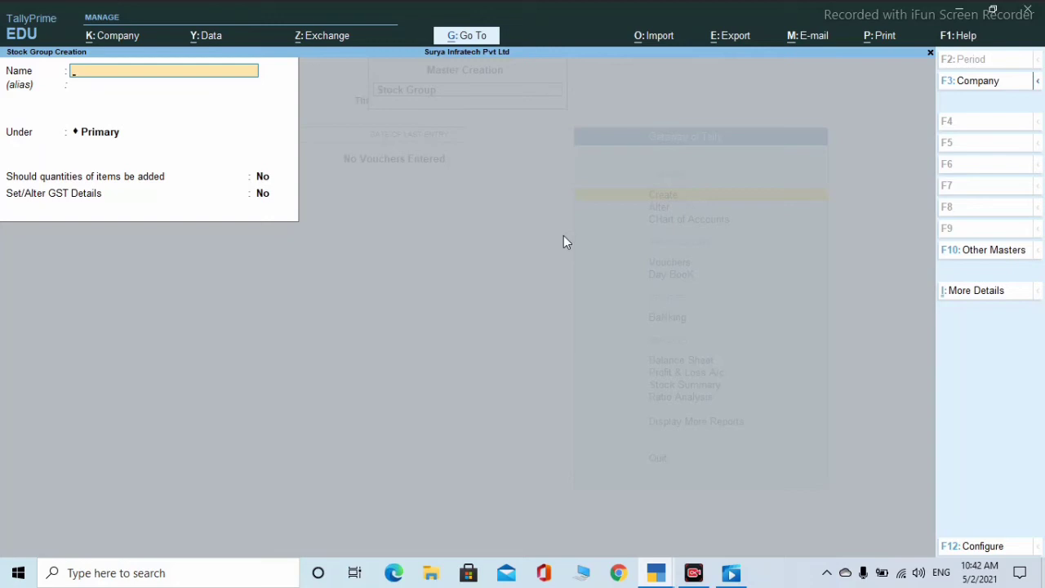
type("Mouse")
key("Return")
key("Return")
type("f")
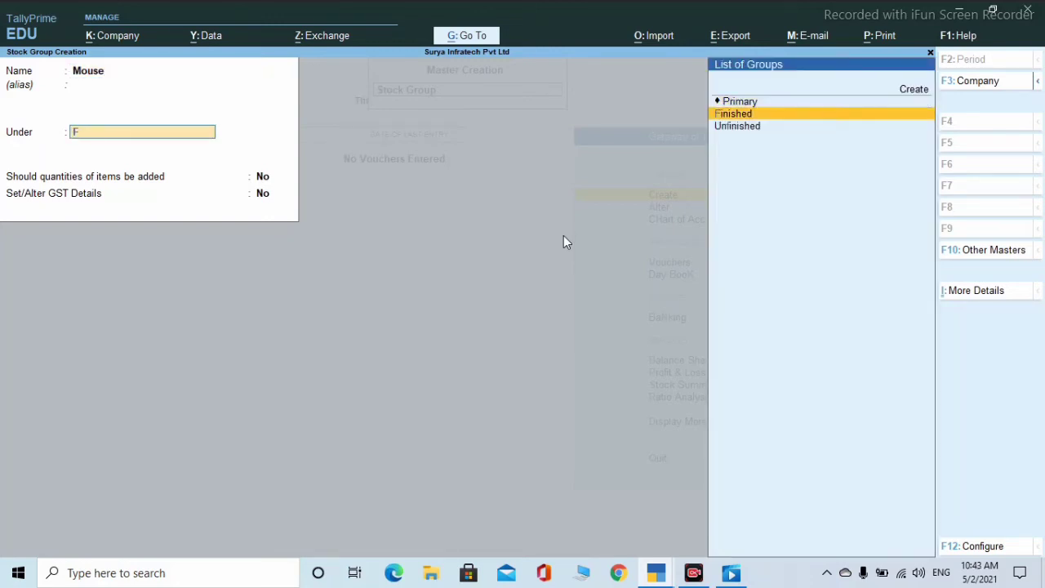
key("Return")
key("Return")
key("Return")
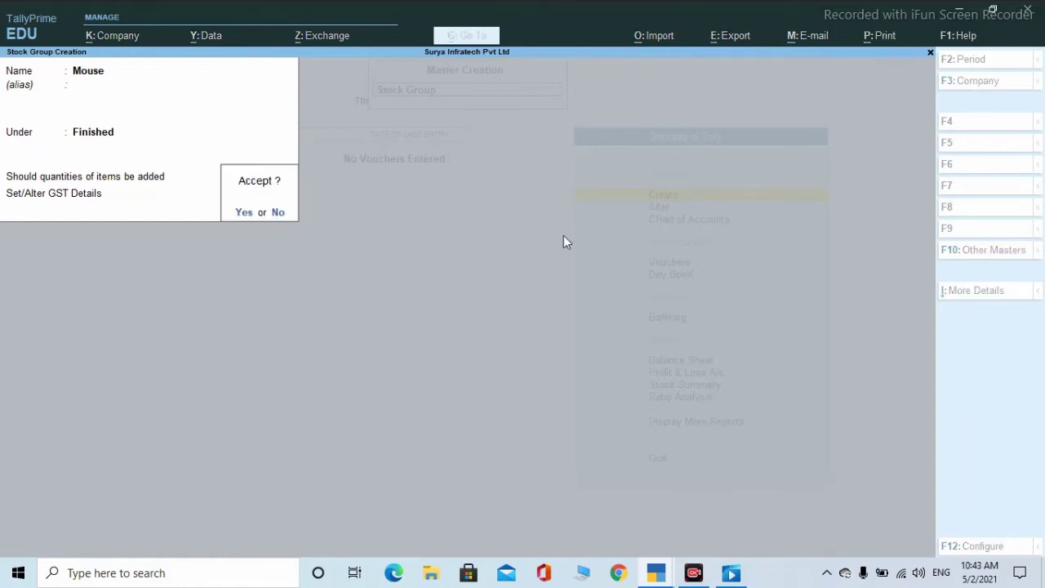
key("Return")
- Create stock groups Cpu and Printer under Finished, adding item quantities
type("C")
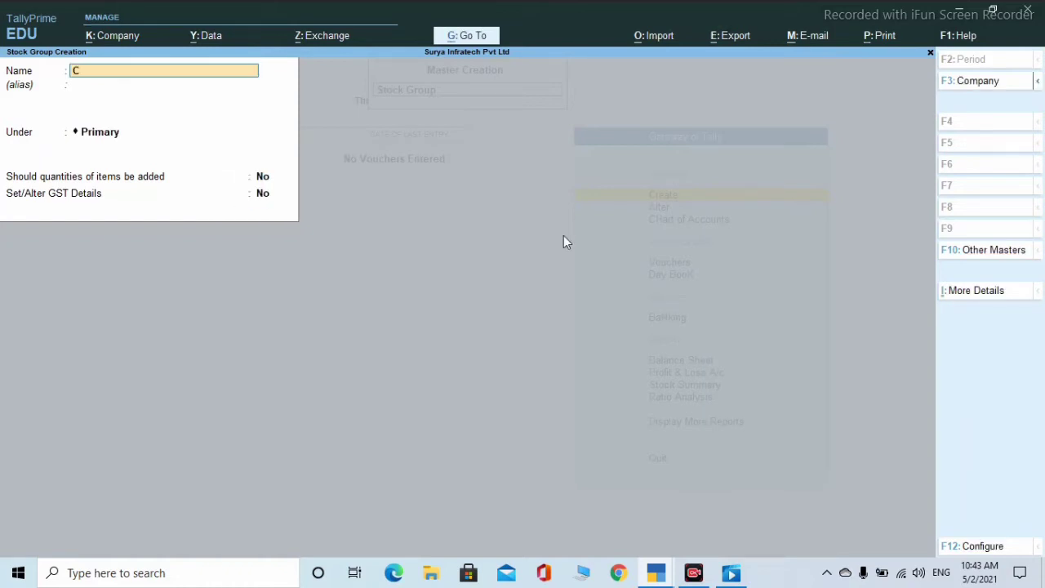
type("pu")
key("Return")
key("Return")
type("F")
key("Return")
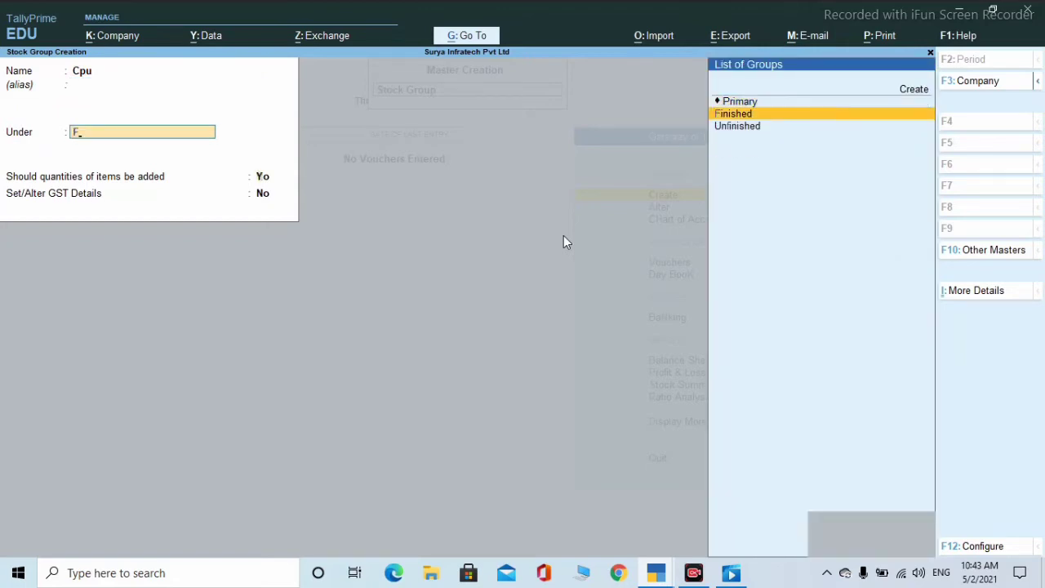
key("Return")
key("Return")
type("y")
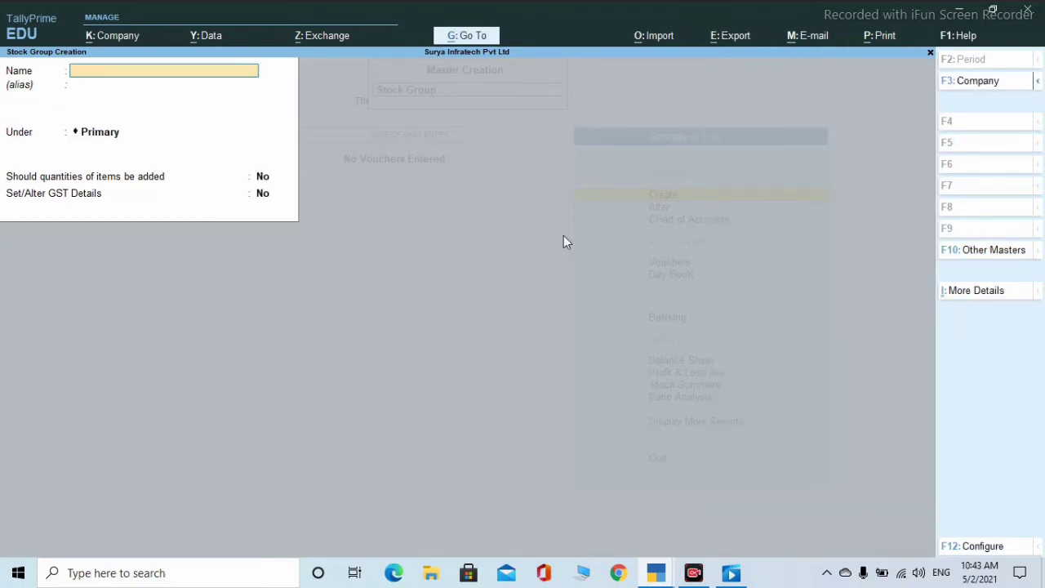
type("Printer")
key("Return")
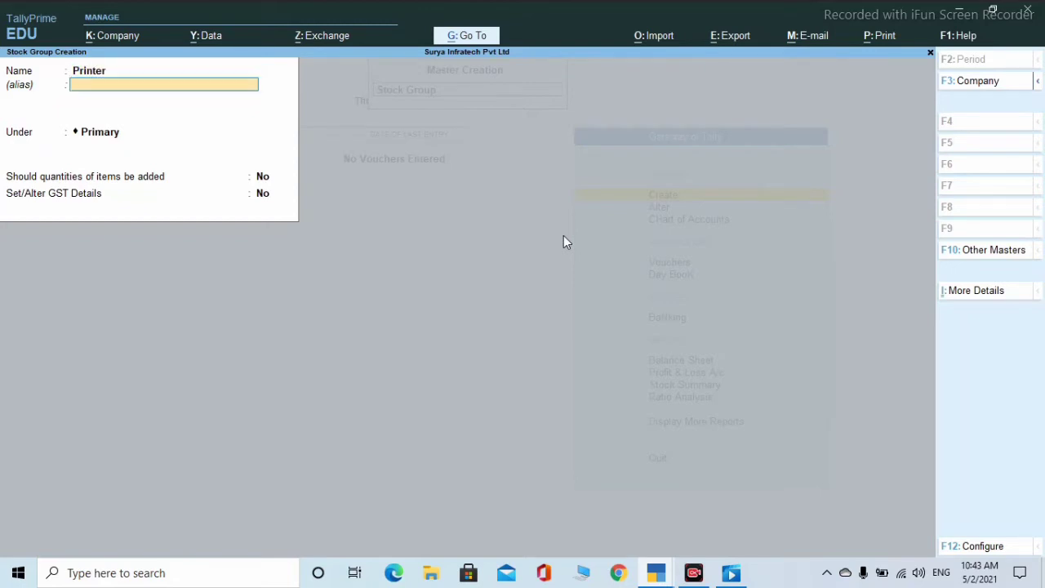
key("Return")
type("f")
key("Return")
key("Return")
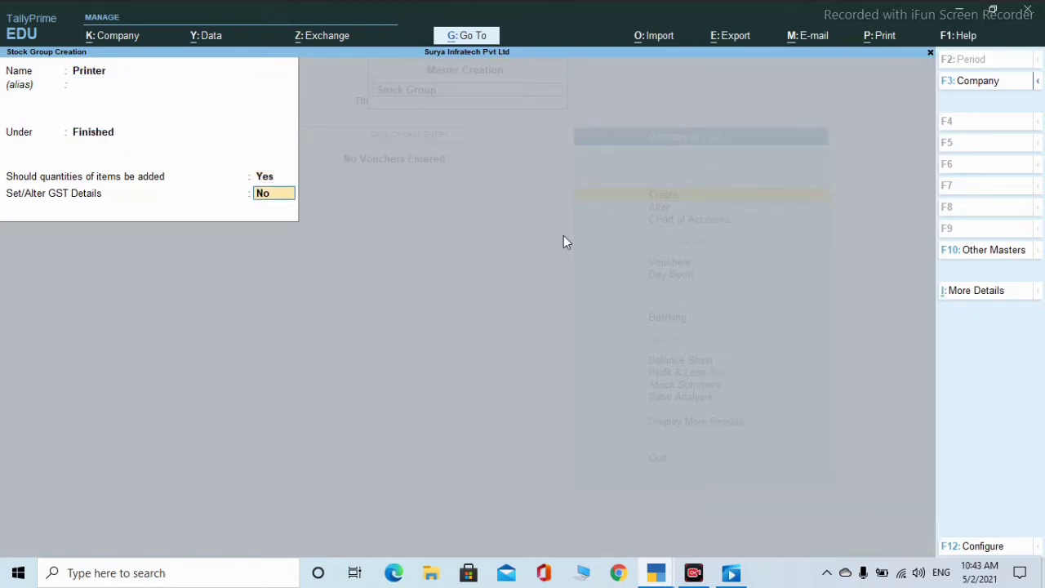
key("Return")
key("Return")
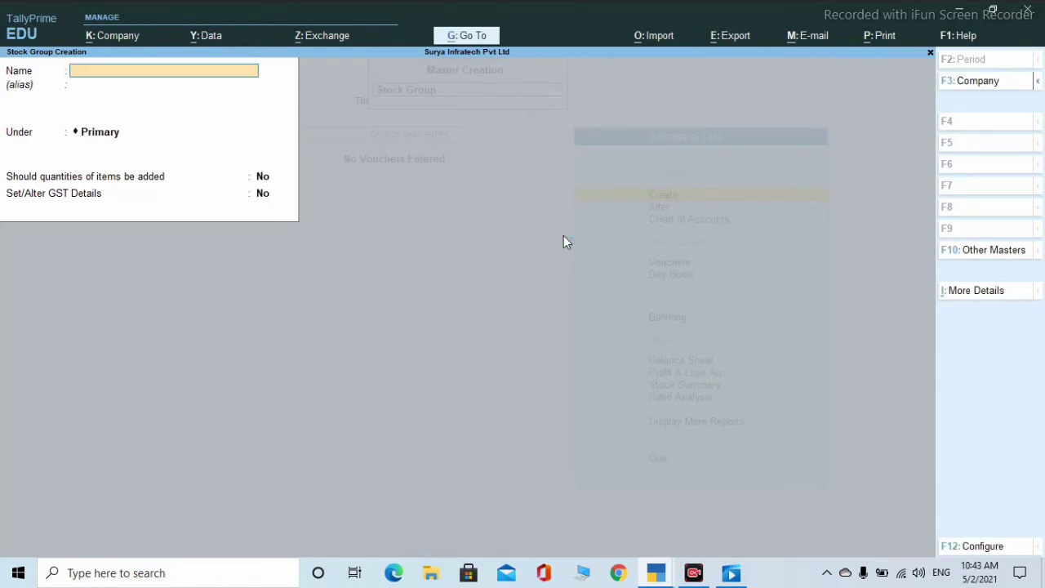
type("Monitor")
- Place Monitor under Finished with no GST details, then leave stock group creation
key("Return")
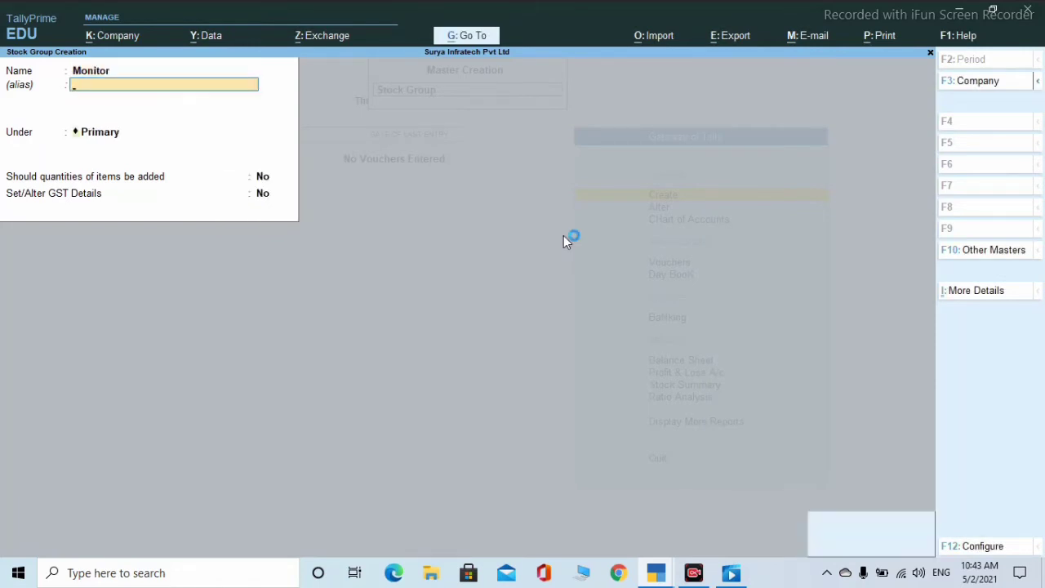
key("Return")
type("F")
key("Return")
key("Return")
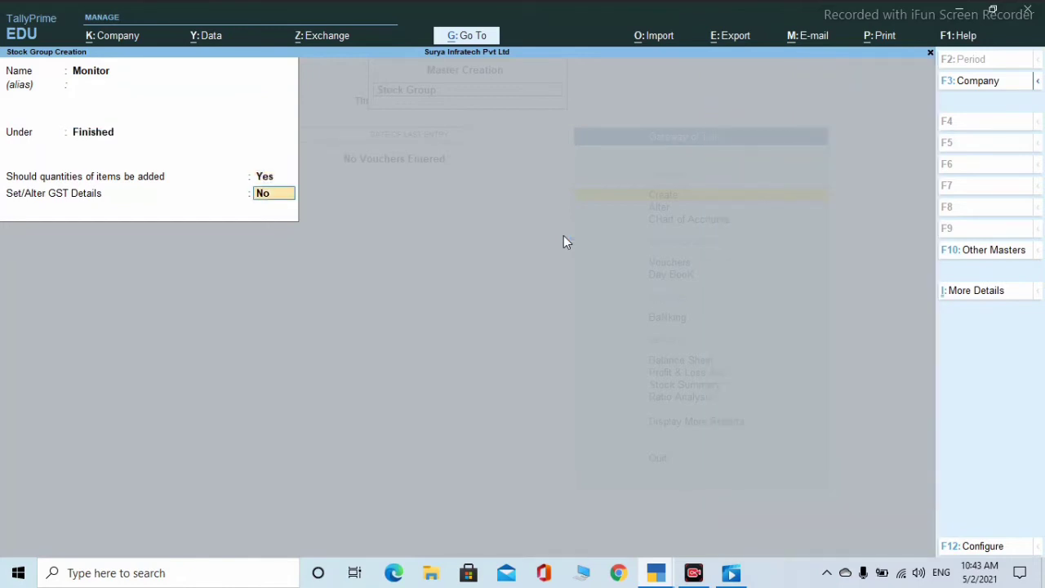
key("Return")
key("Return")
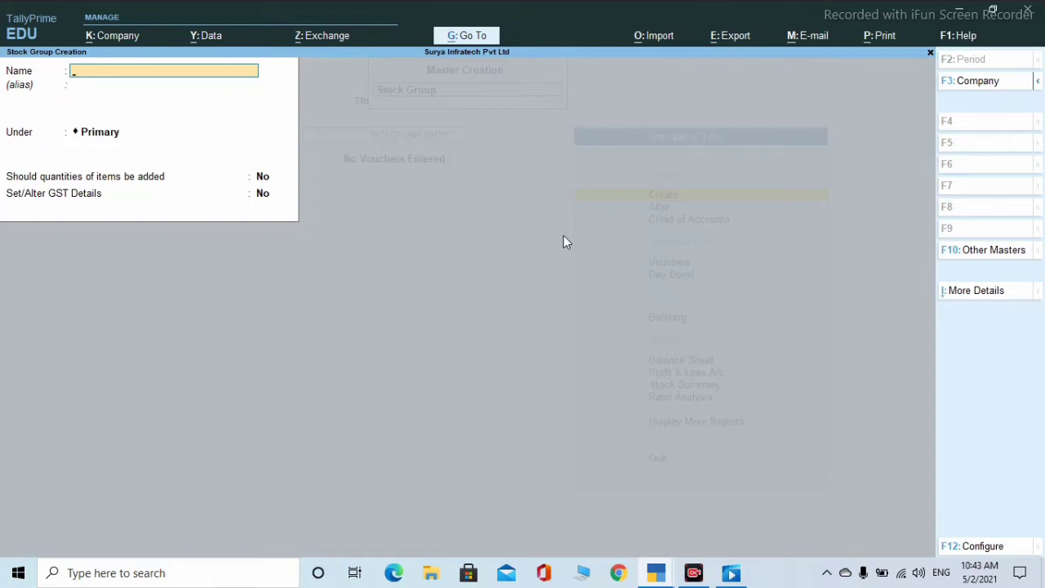
key("Escape")
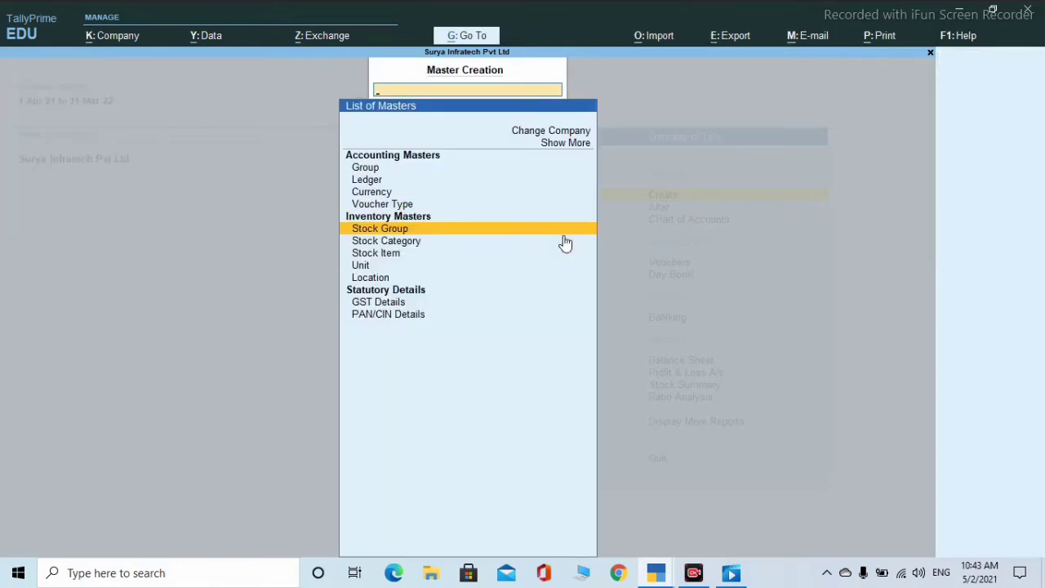
- Choose Stock Category from the Create list to begin a new category
key("Down")
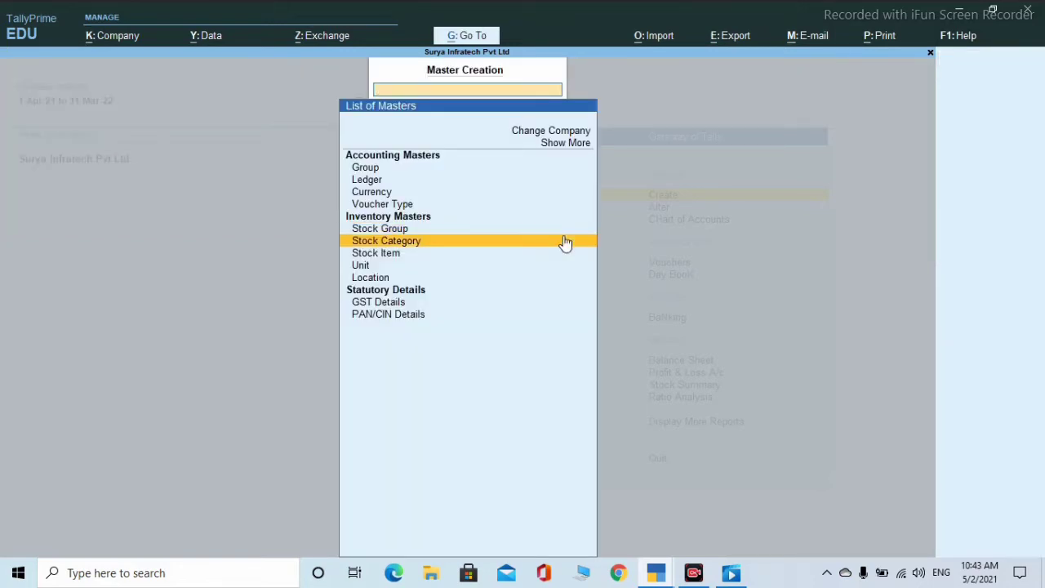
key("Return")
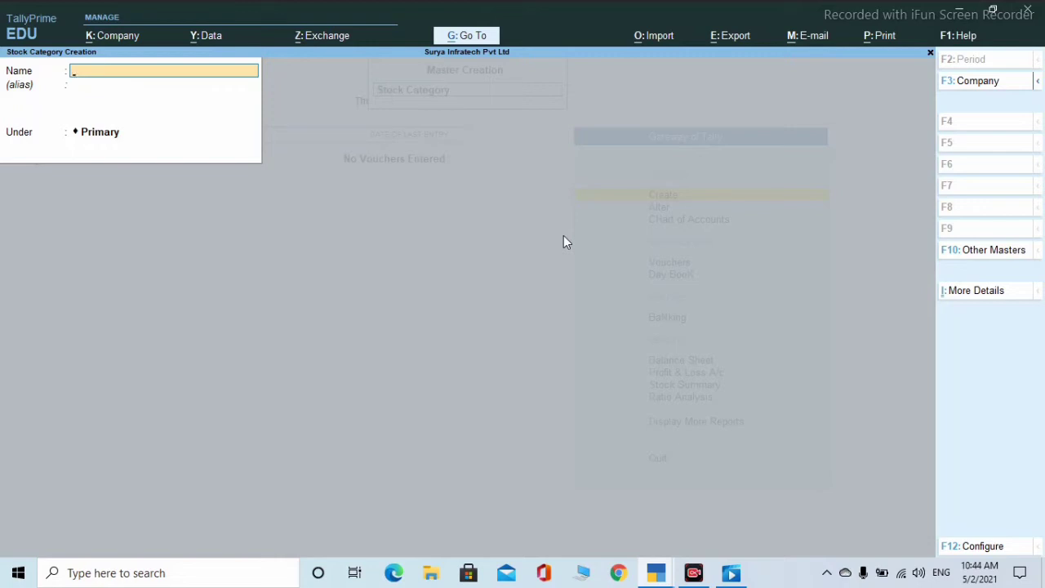
- Create stock categories 16", 50cm and 10gm under Primary
type("16\"")
key("Return")
key("Return")
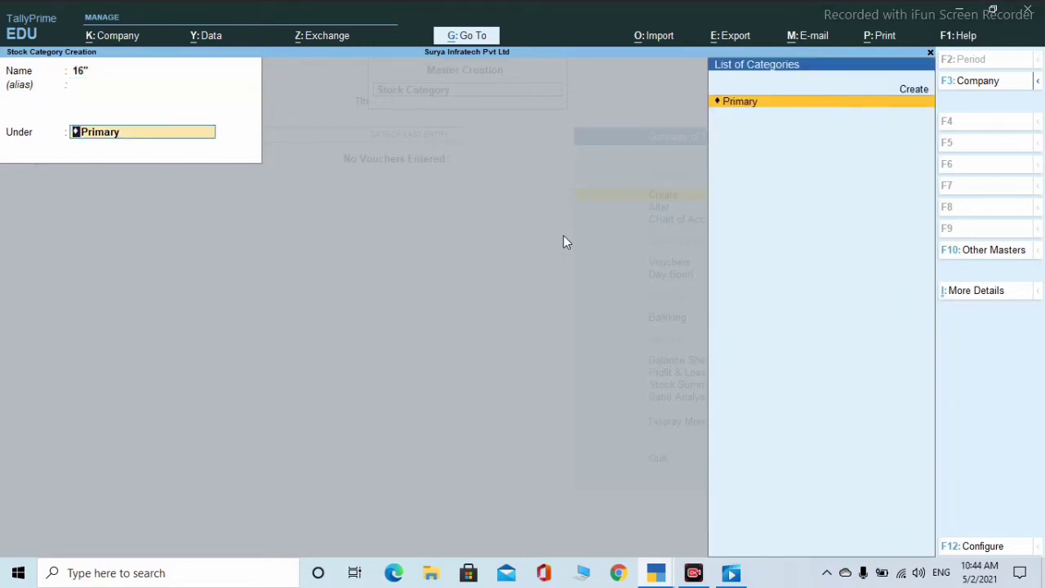
key("Return")
key("Return")
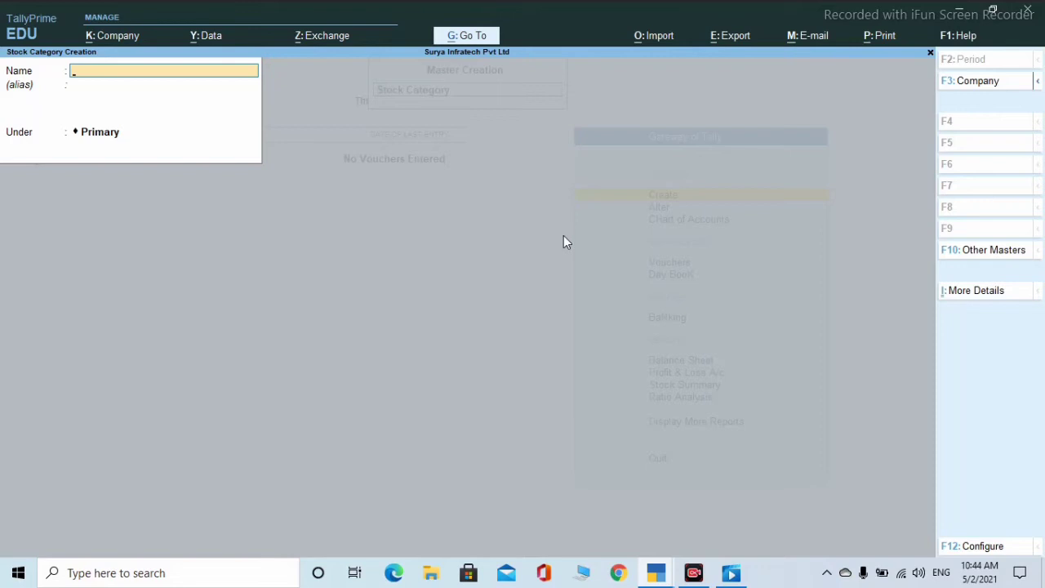
type("50cm")
key("Return")
key("Return")
key("Return")
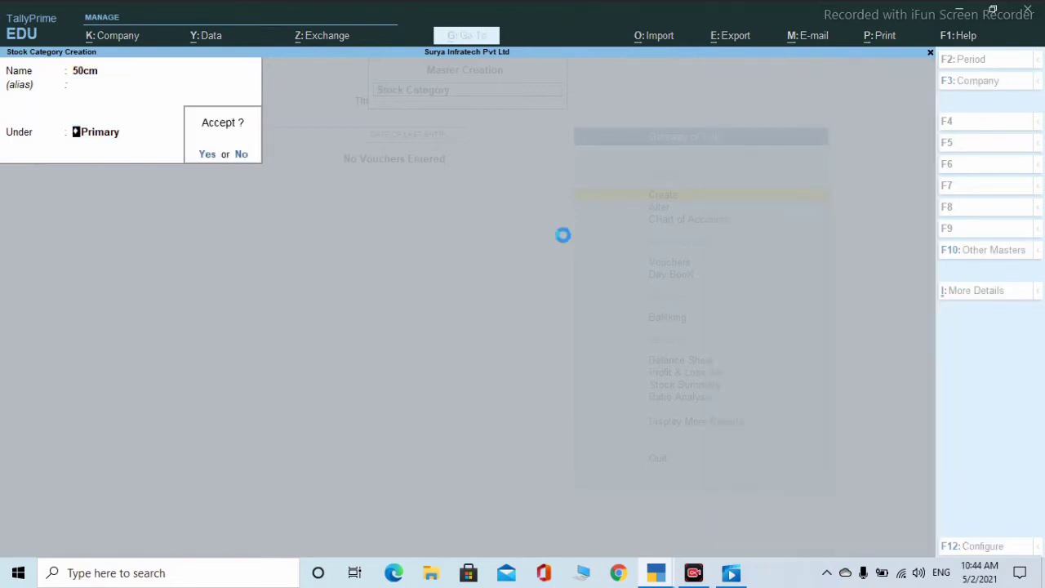
key("Return")
type("10")
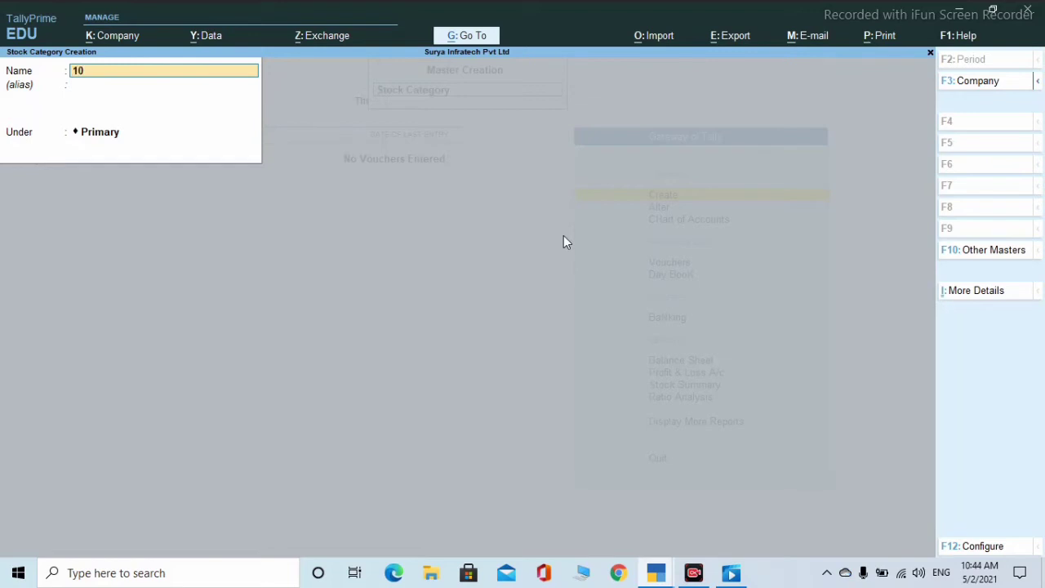
type("gm")
key("Return")
key("Return")
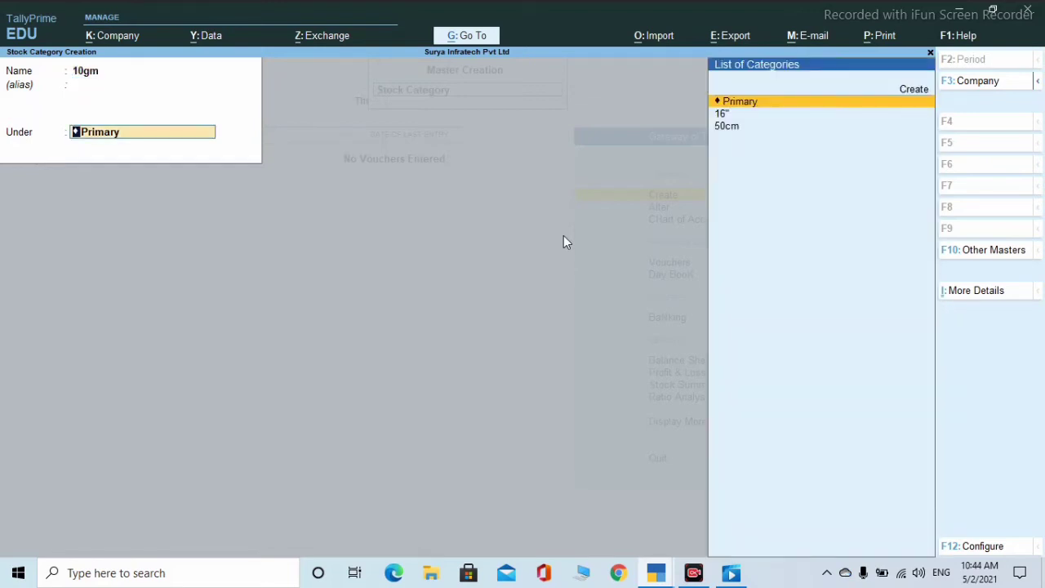
key("Return")
key("Return")
- Create categories 500gm and 1kg under Primary, then close the category form
type("500gm")
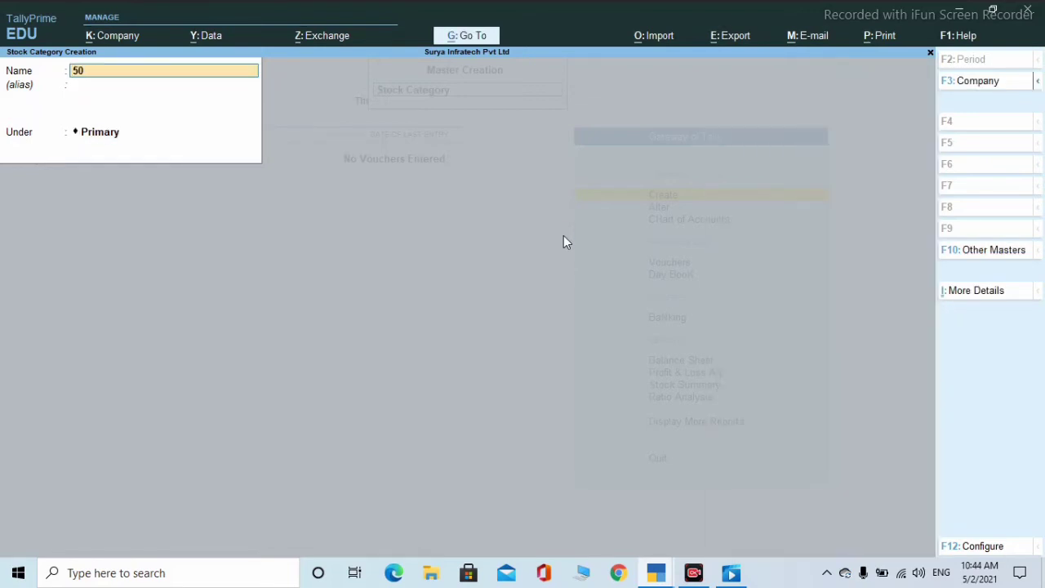
key("Return")
key("Return")
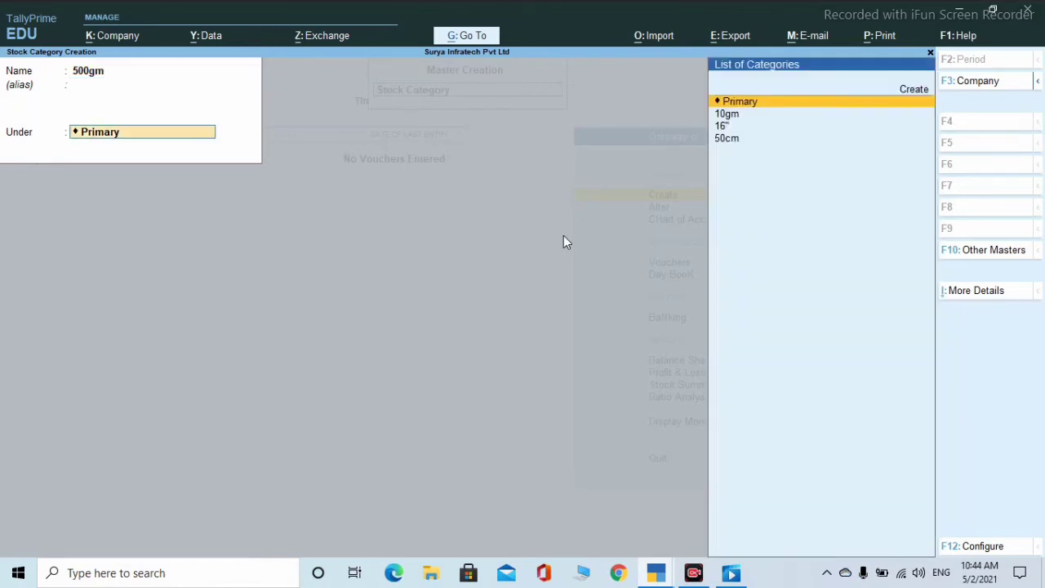
key("Return")
key("Return")
type("1")
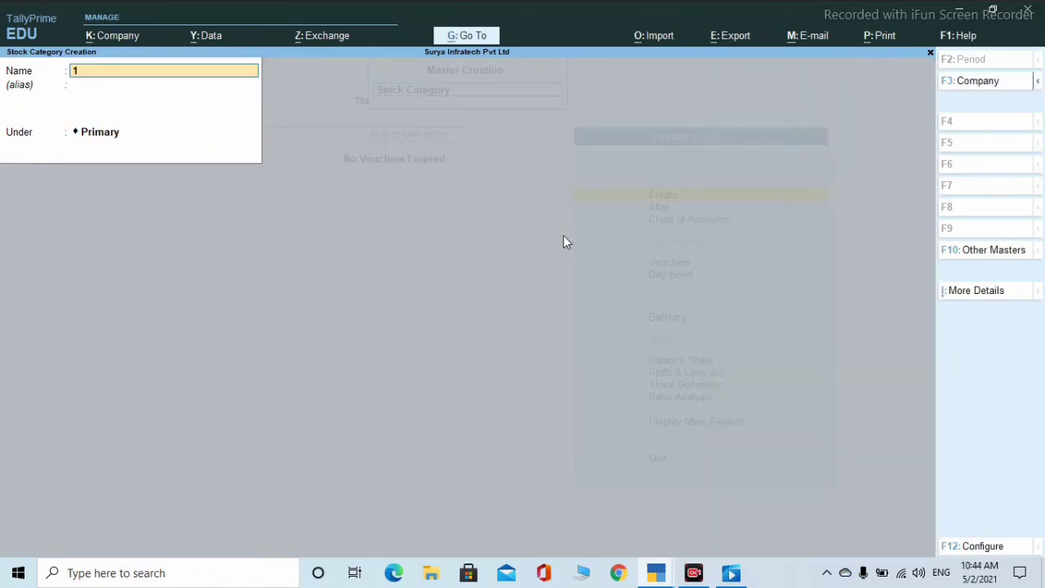
type("kg")
key("Return")
key("Return")
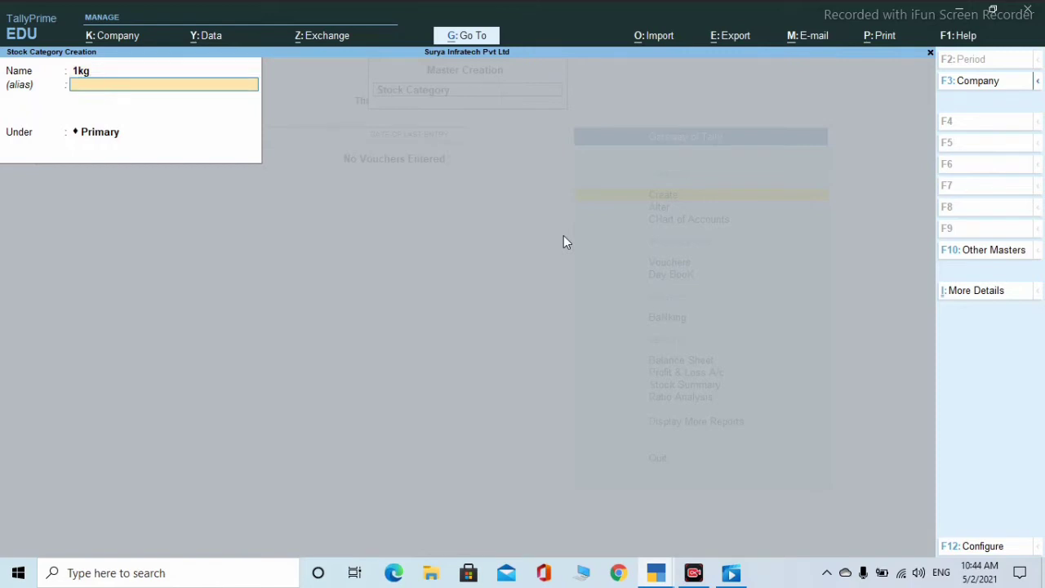
key("Return")
key("Return")
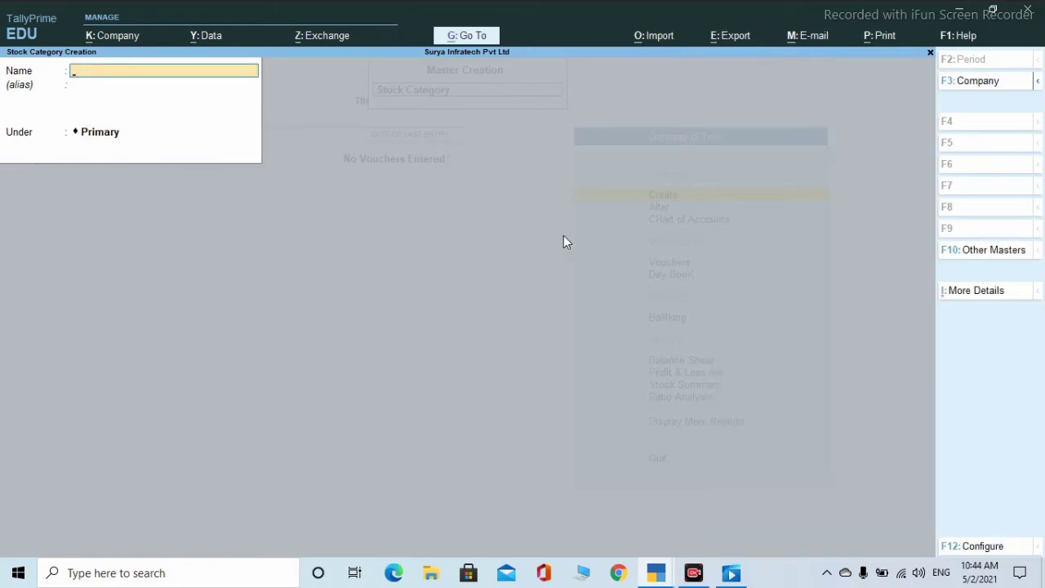
key("Escape")
- Quit stock category creation and choose Unit from the masters list
key("Return")
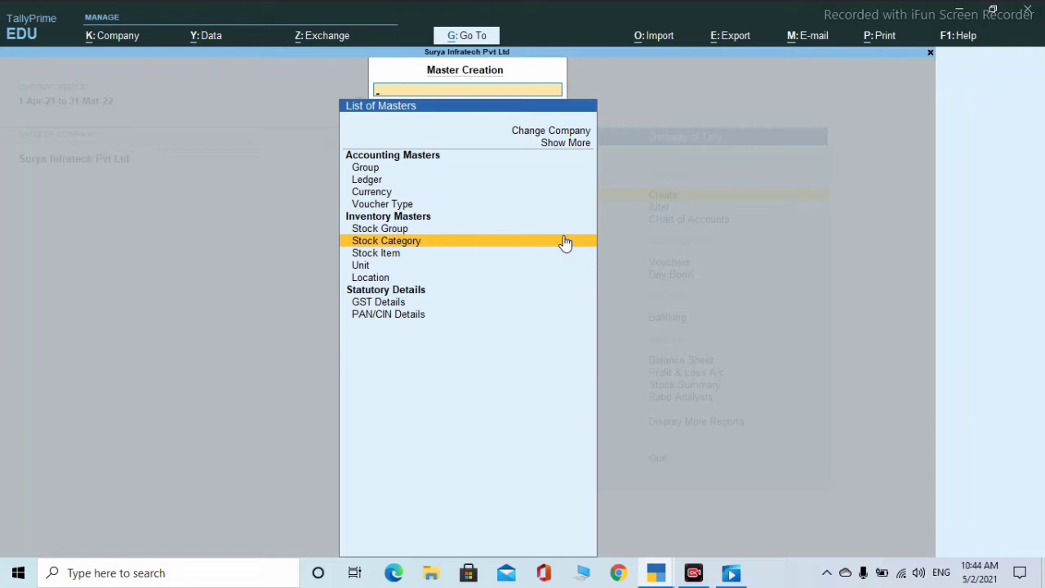
key("Down")
key("Down")
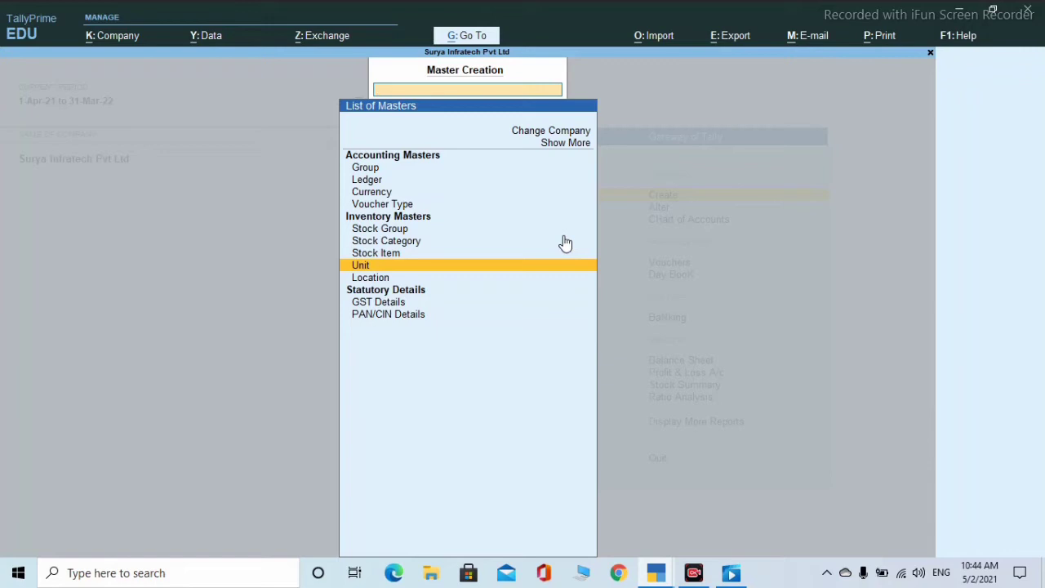
key("Return")
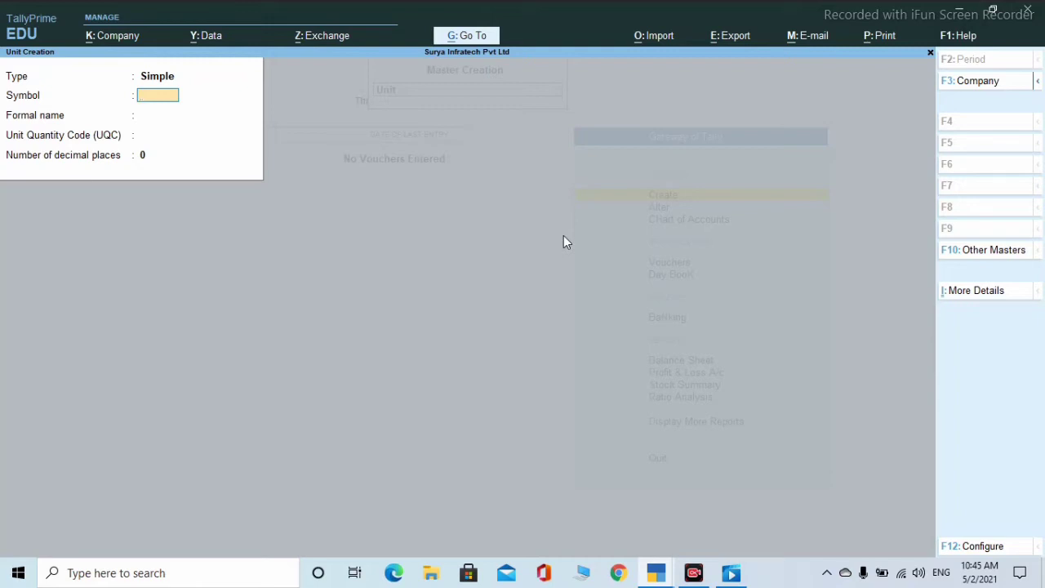
- Create simple units pcs (Pices) and kg (Kilogramm)
type("pcs")
key("Return")
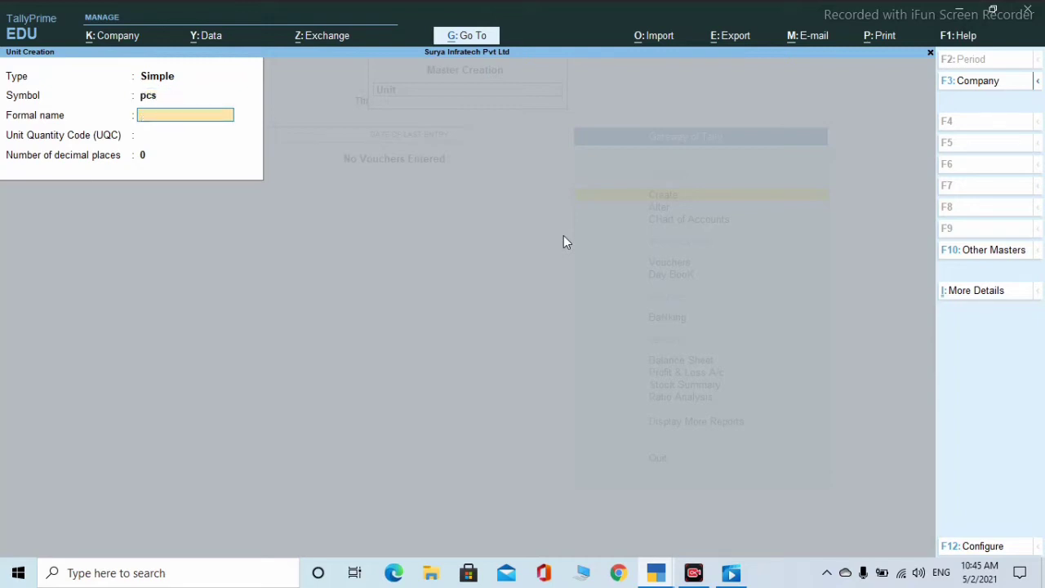
type("Pices")
key("Return")
key("Return")
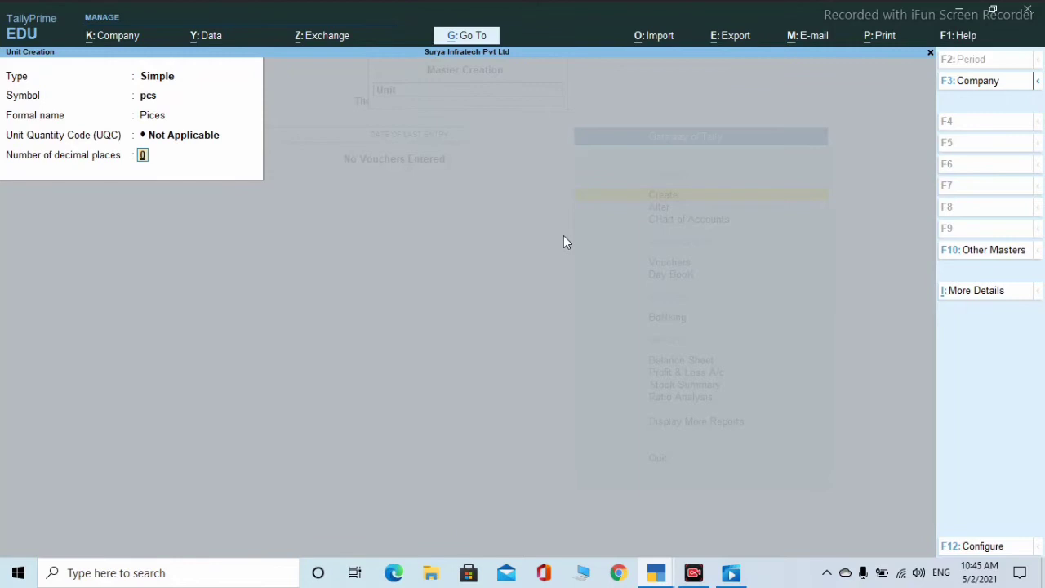
key("Return")
type("ykg")
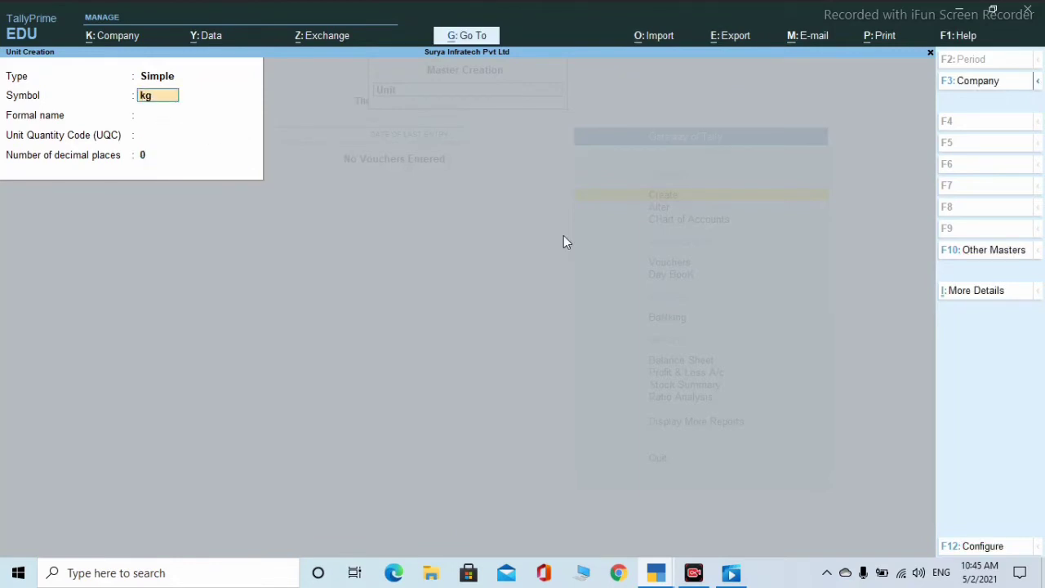
key("Return")
type("Kilogramm")
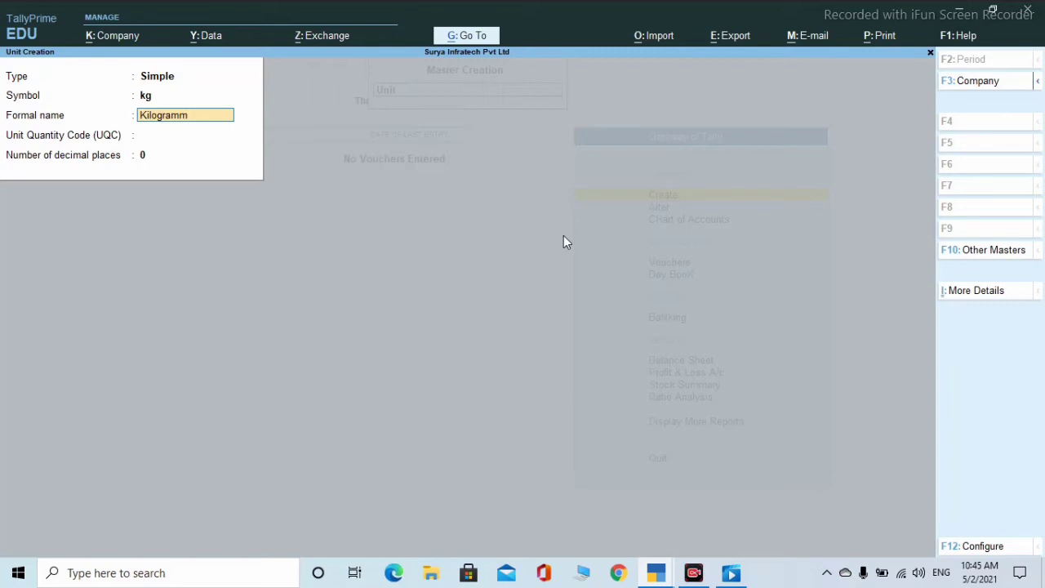
key("Return")
key("Return")
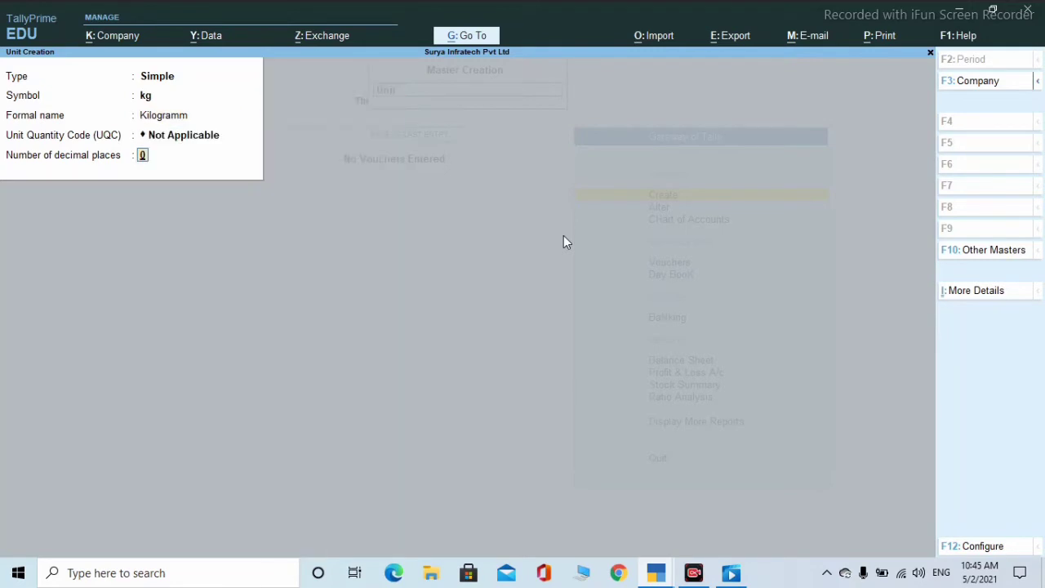
key("Return")
- Create simple units mg (Miligramm) and doz (Dozren)
type("ymg")
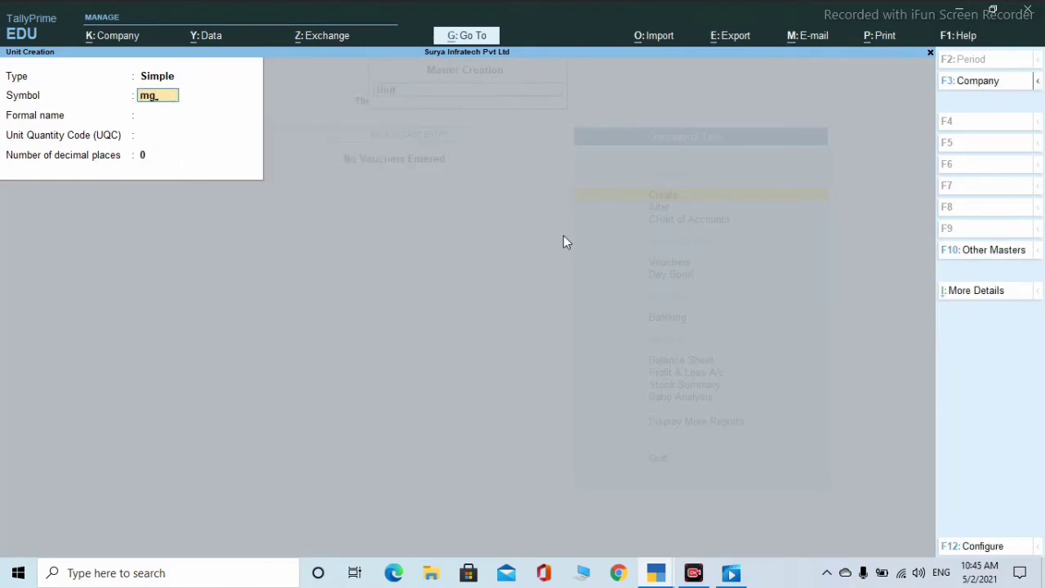
key("Return")
type("Milo")
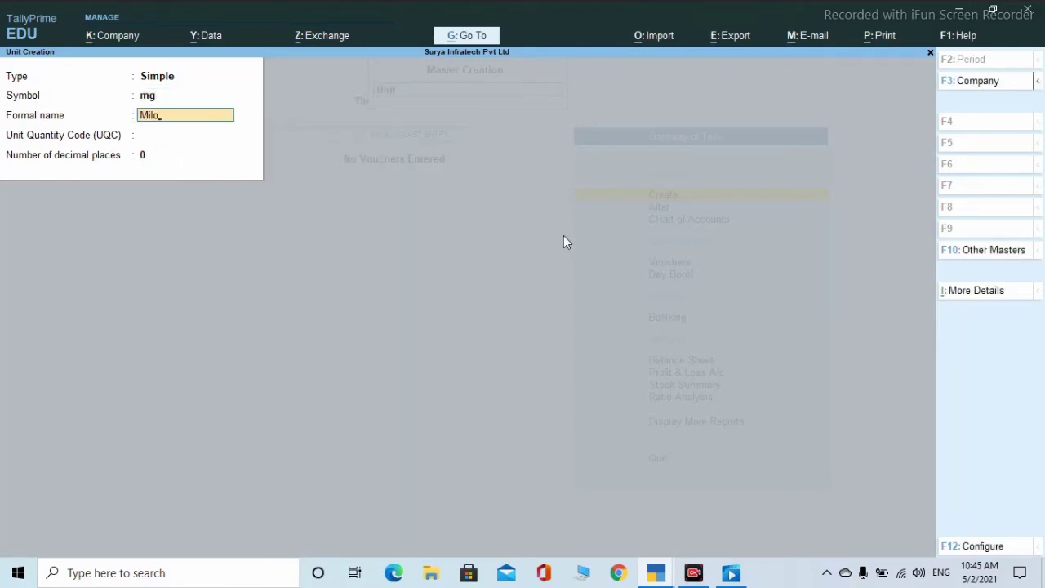
type("igramm")
key("Return")
key("Return")
key("Return")
key("Return")
type("do")
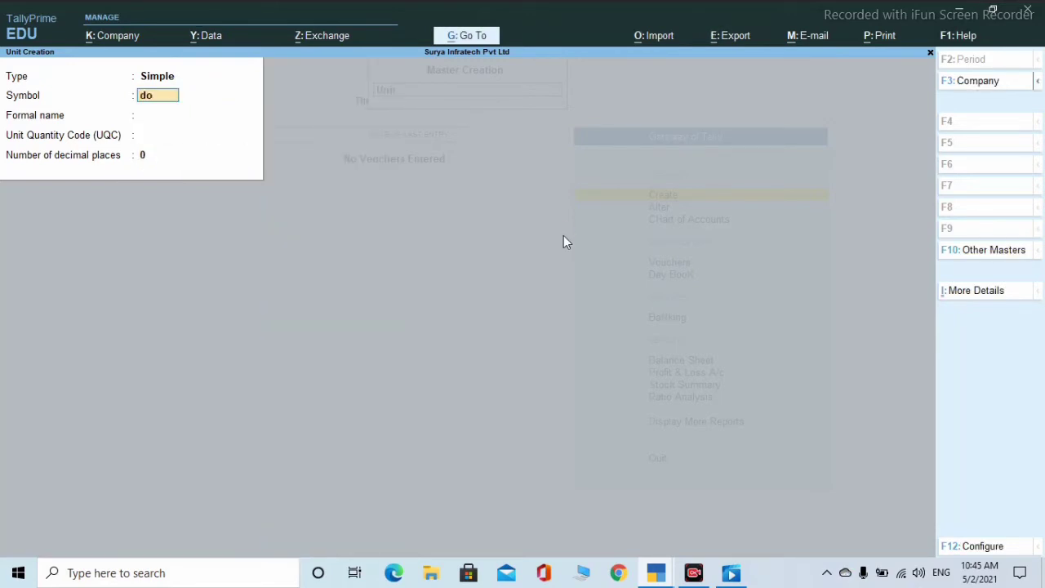
type("z")
key("Return")
type("Dozr")
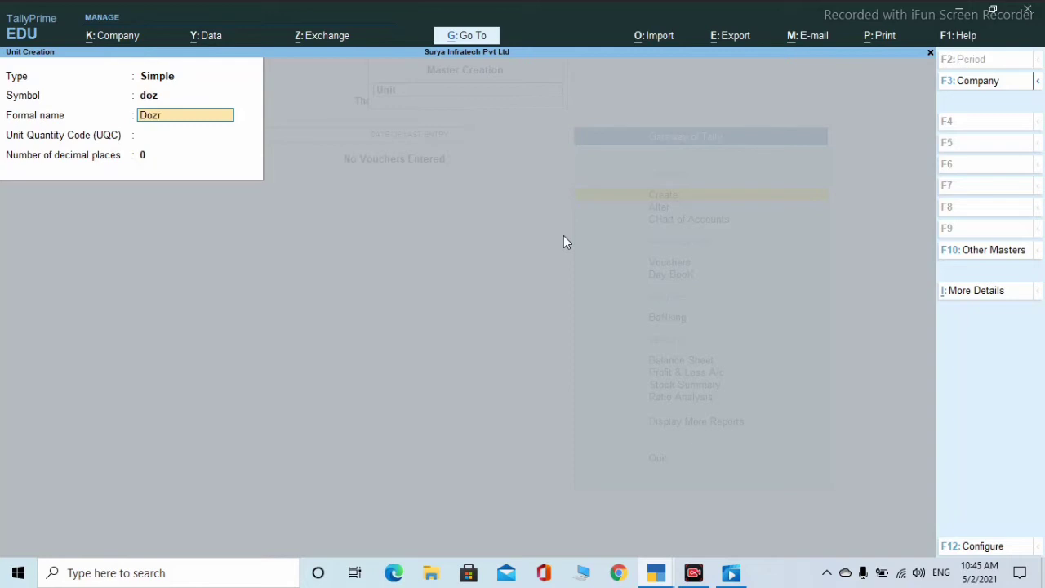
type("en")
key("Return")
key("Return")
key("Return")
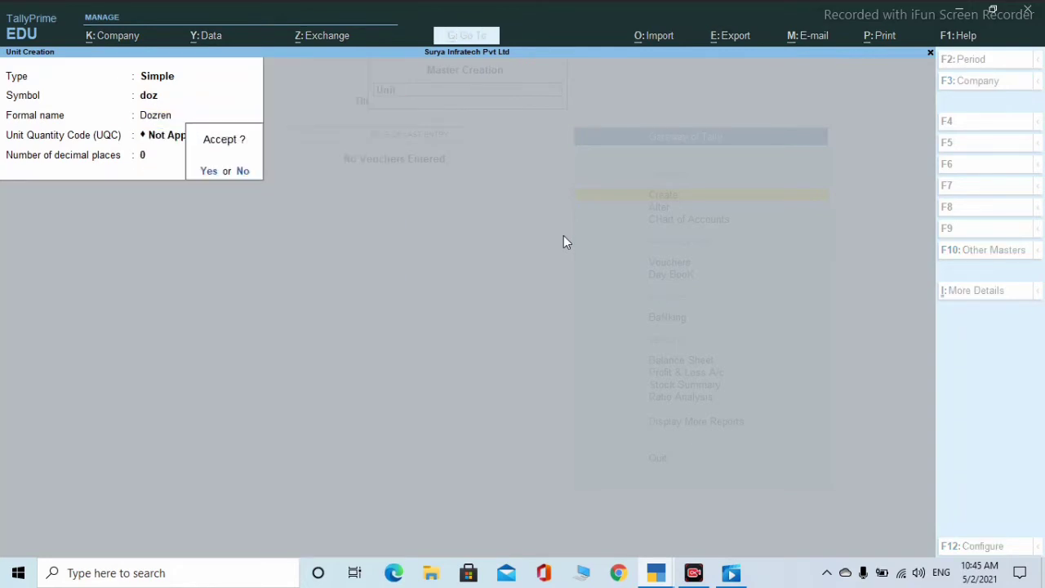
key("Return")
- Create simple unit mt (Miter) and begin the cm (Centimeter) unit
type("kg")
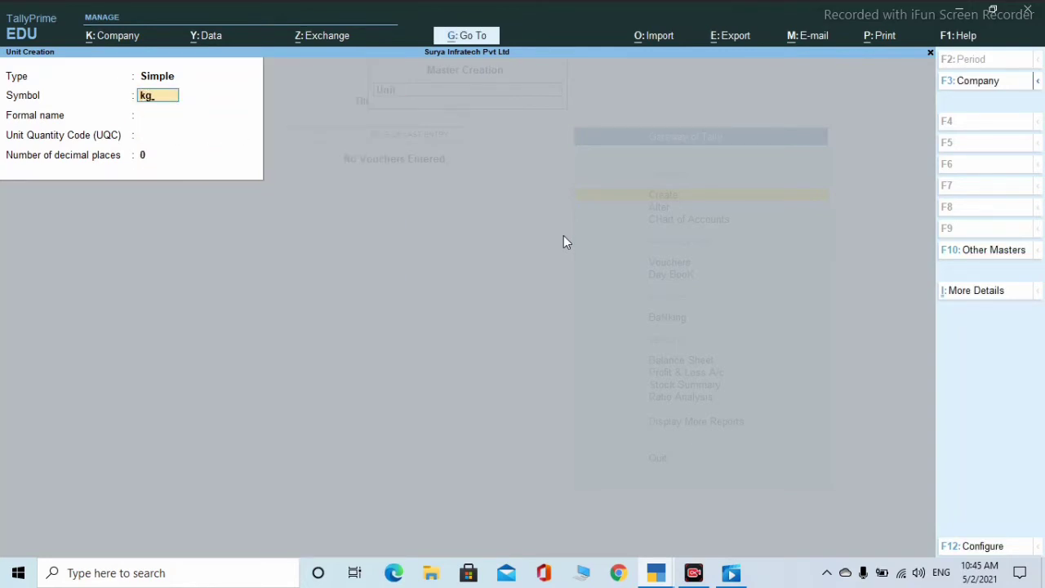
key("BackSpace")
key("BackSpace")
type("mt")
key("Return")
type("Mit")
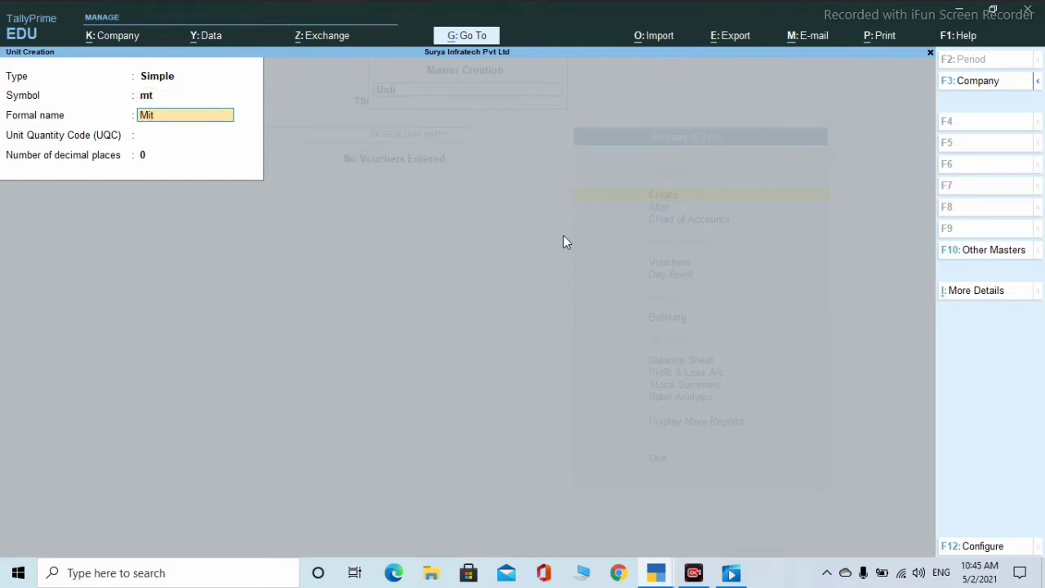
type("er")
key("Return")
key("Return")
key("Return")
key("Return")
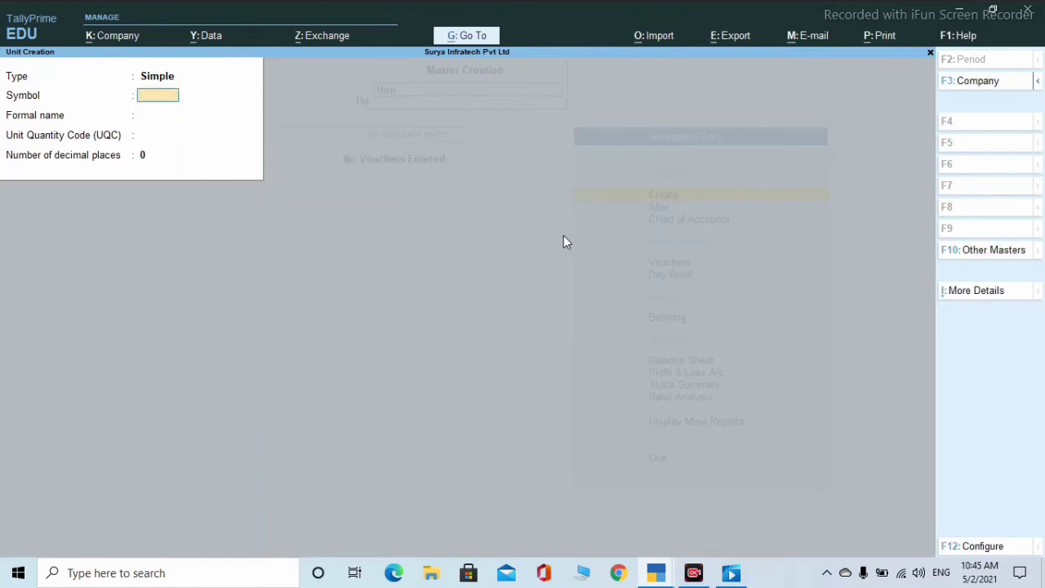
type("cm")
key("Return")
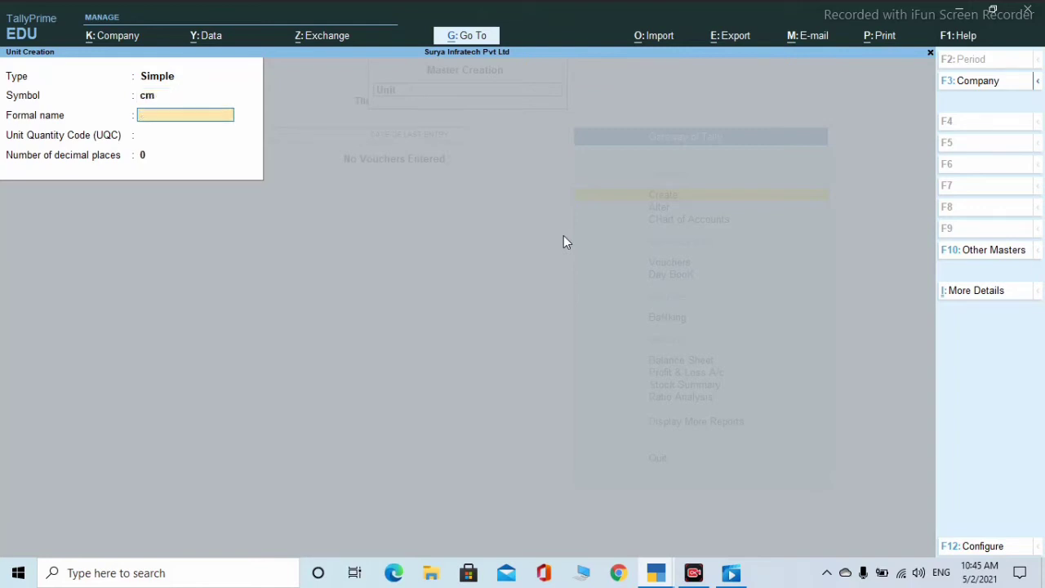
type("Centimeter")
key("Return")
key("Return")
key("Return")
key("Return")
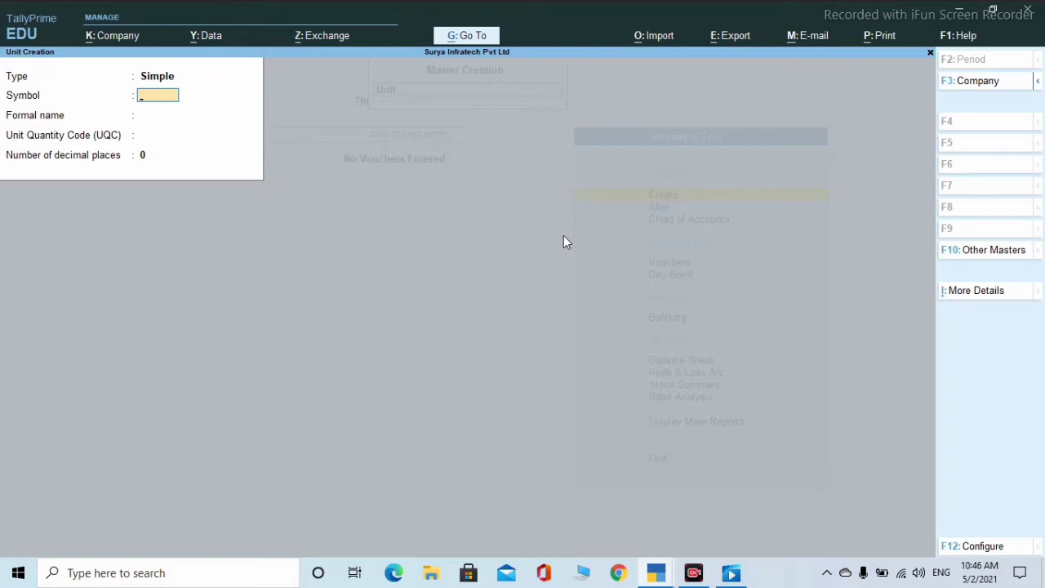
- Switch the unit type to Compound and create doz of 12 pcs
key("BackSpace")
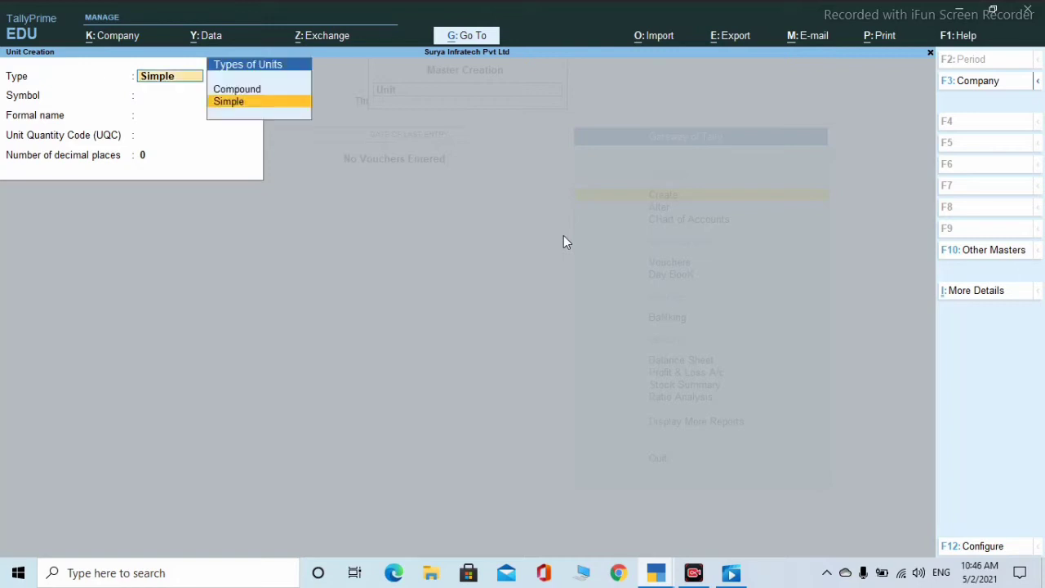
key("Up")
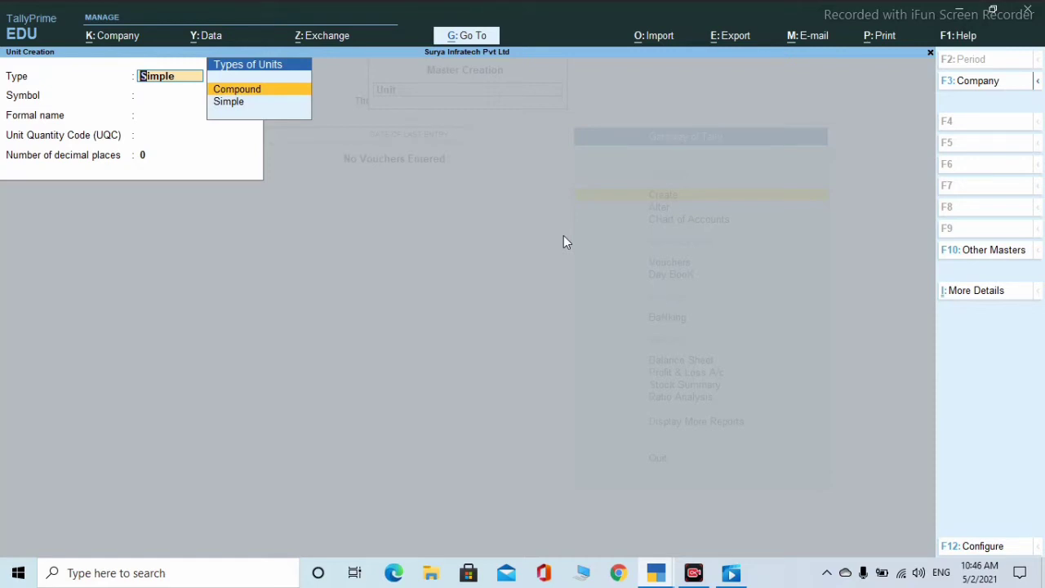
key("Return")
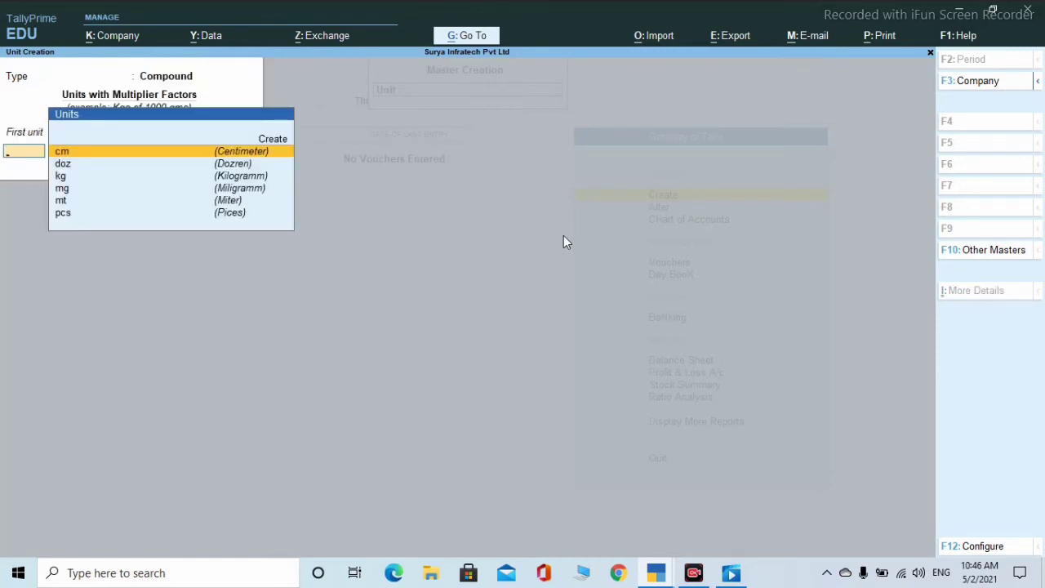
key("Down")
key("Down")
key("Down")
key("Down")
key("Down")
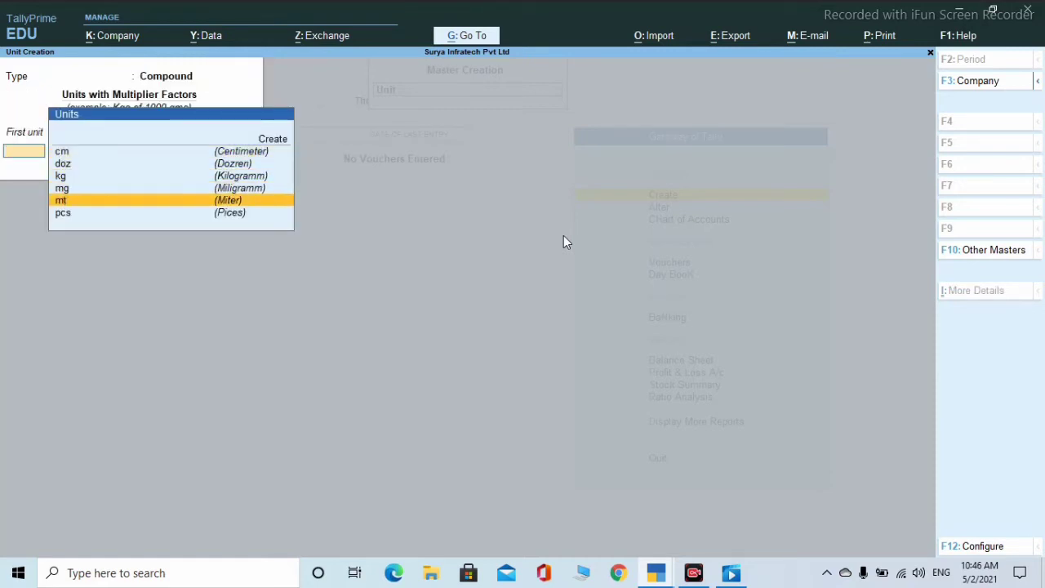
key("Up")
key("Up")
key("Up")
key("Up")
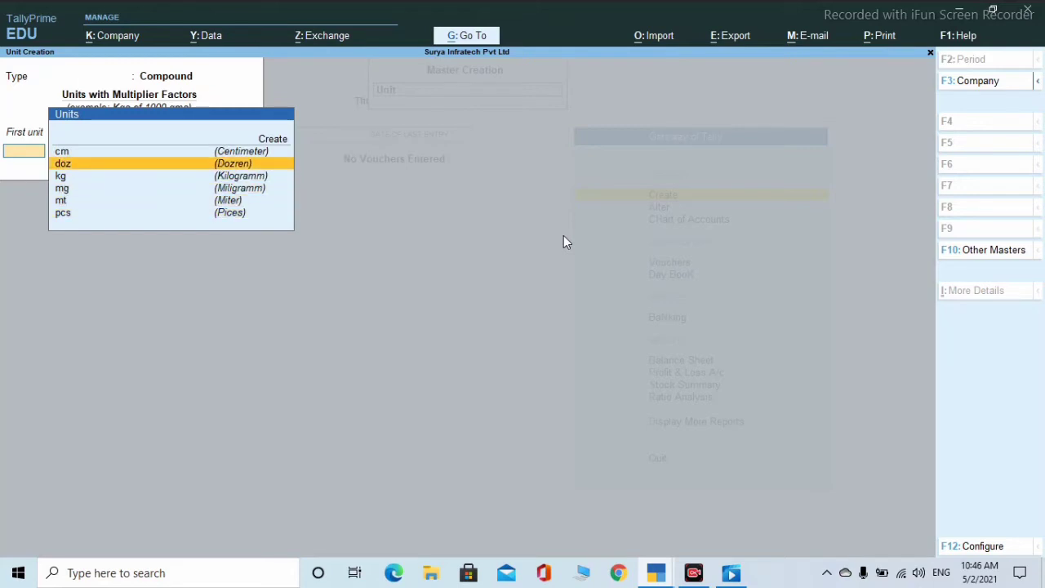
key("Return")
type("12")
key("Return")
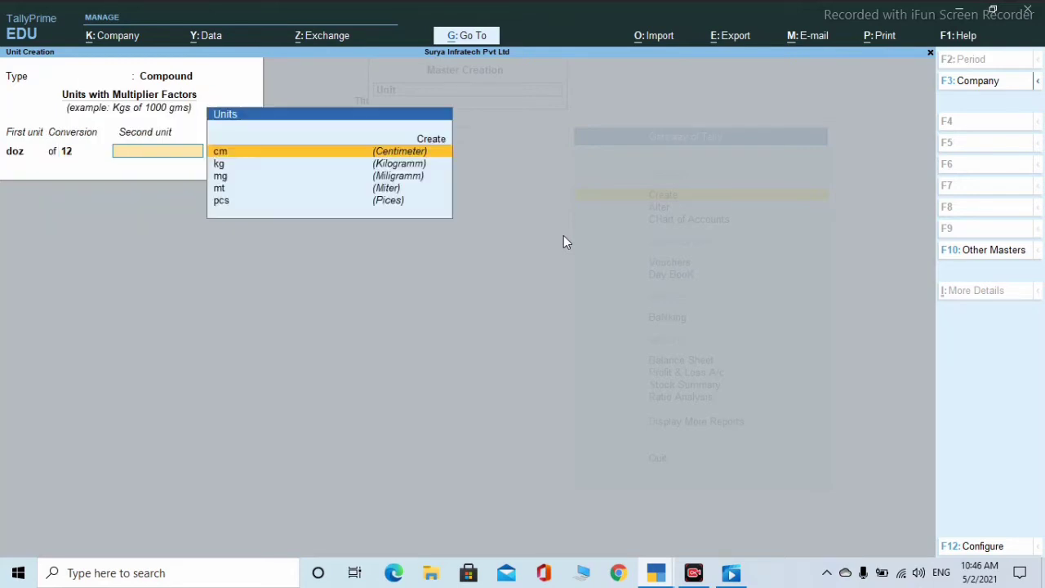
type("p")
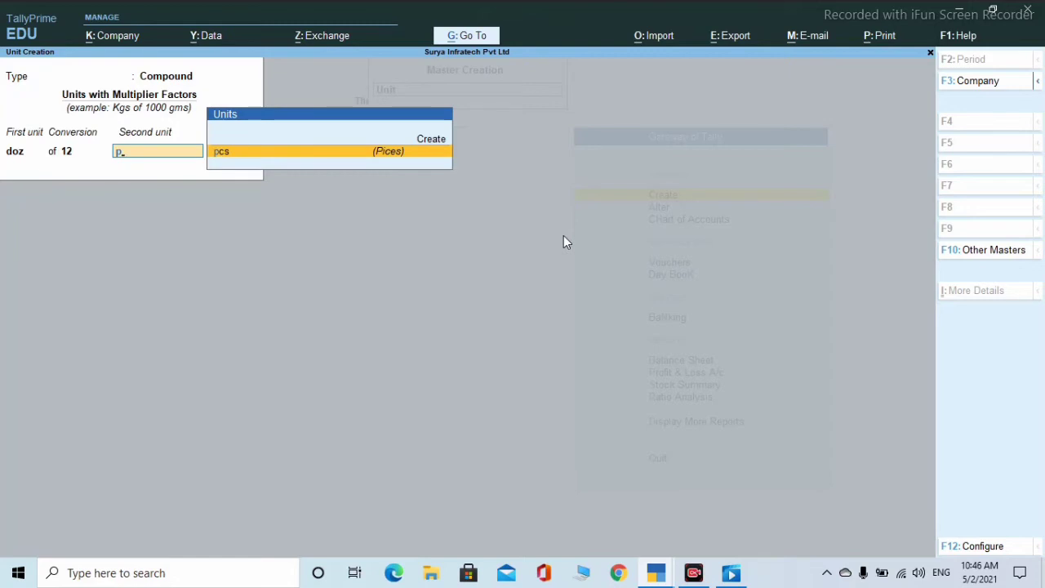
key("Return")
key("Return")
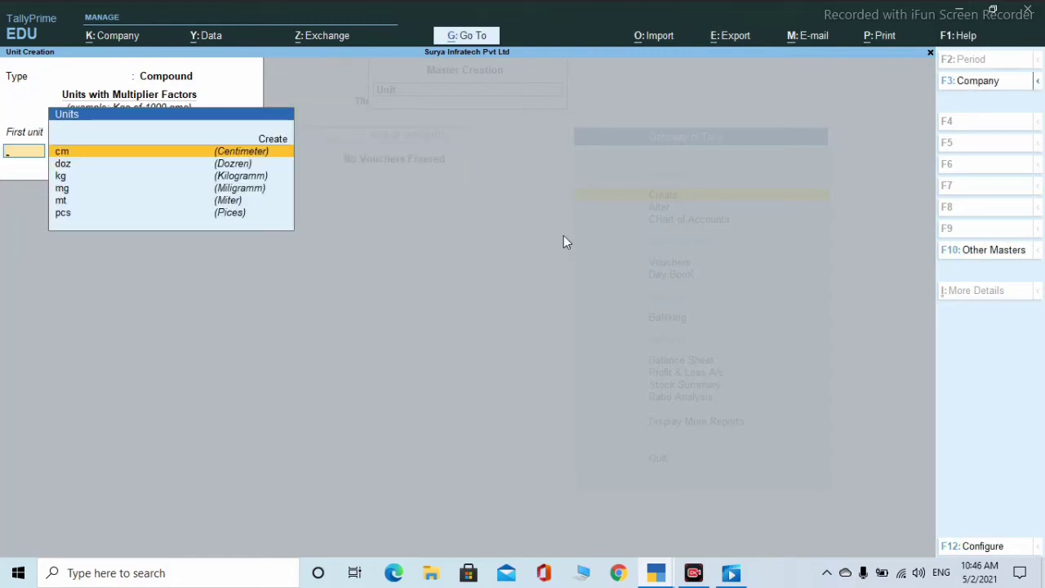
- Create compound unit mt of 100 cm
key("Down")
key("Down")
key("Down")
key("Down")
key("Return")
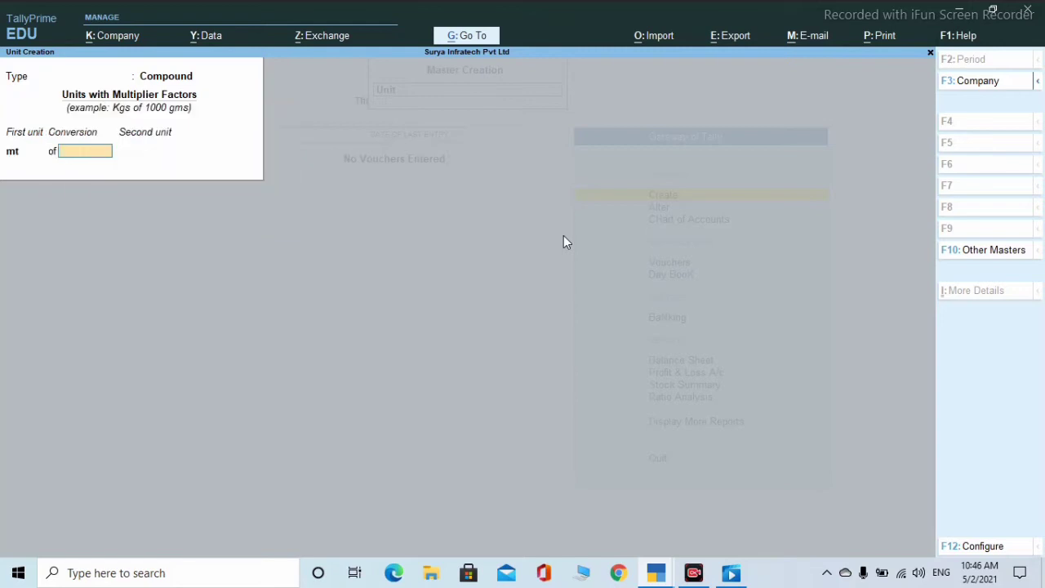
type("100")
key("Return")
key("Return")
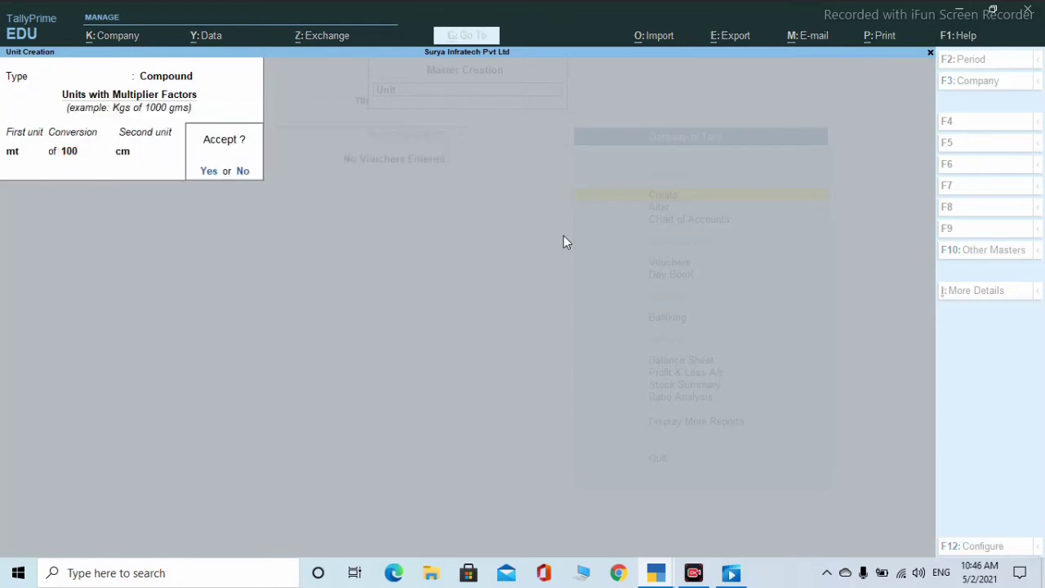
key("n")
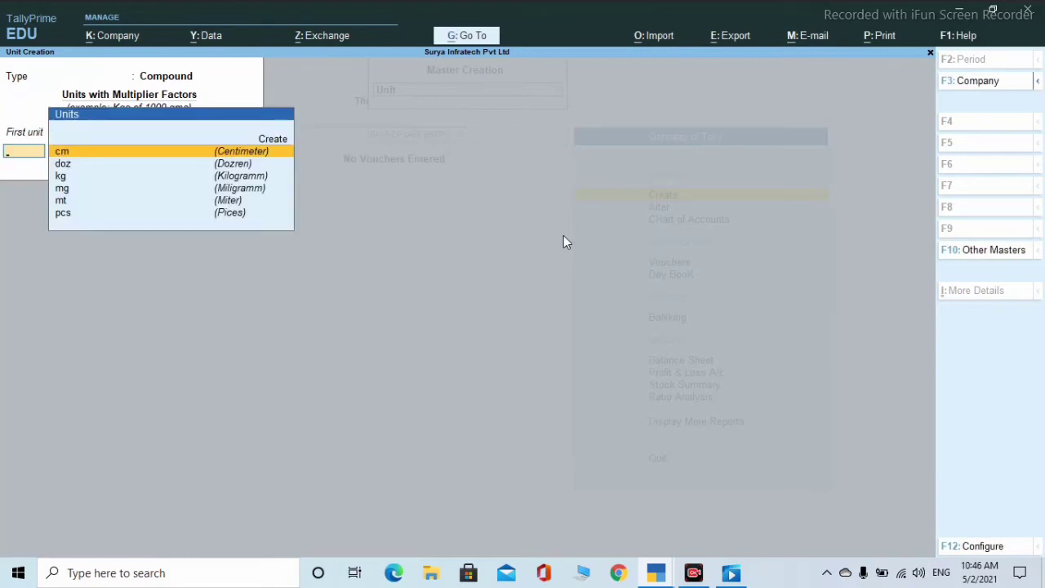
- Enter compound unit kg of 1000 mg, then decline saving to revise it
key("Down")
key("Down")
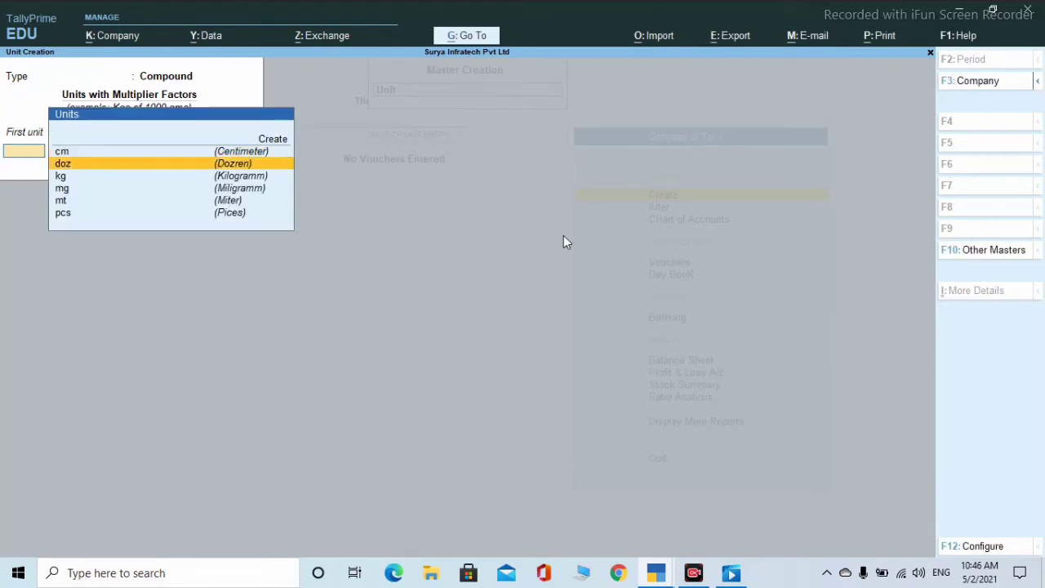
type("g")
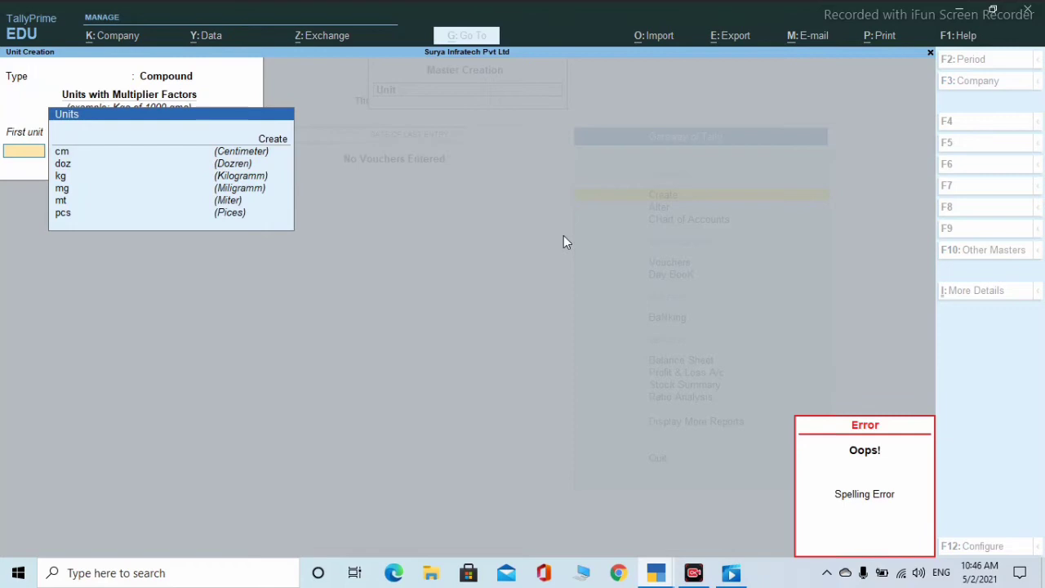
key("Return")
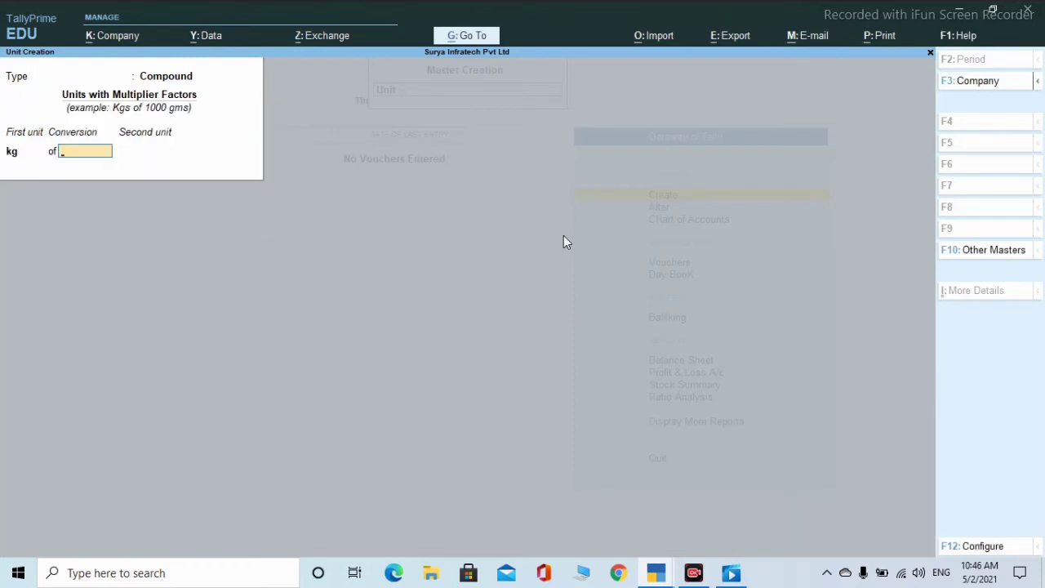
type("1000")
key("Return")
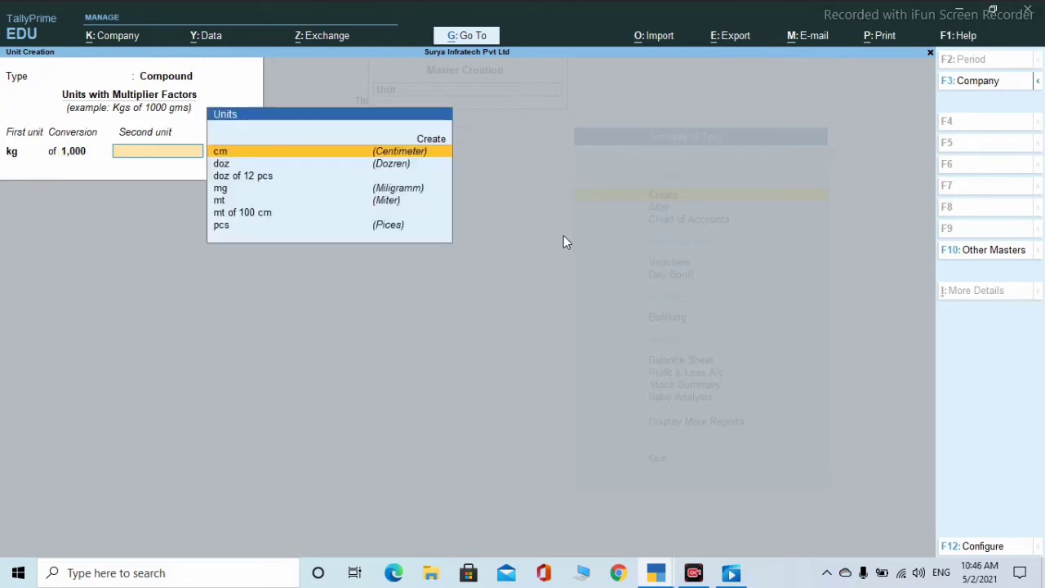
type("g")
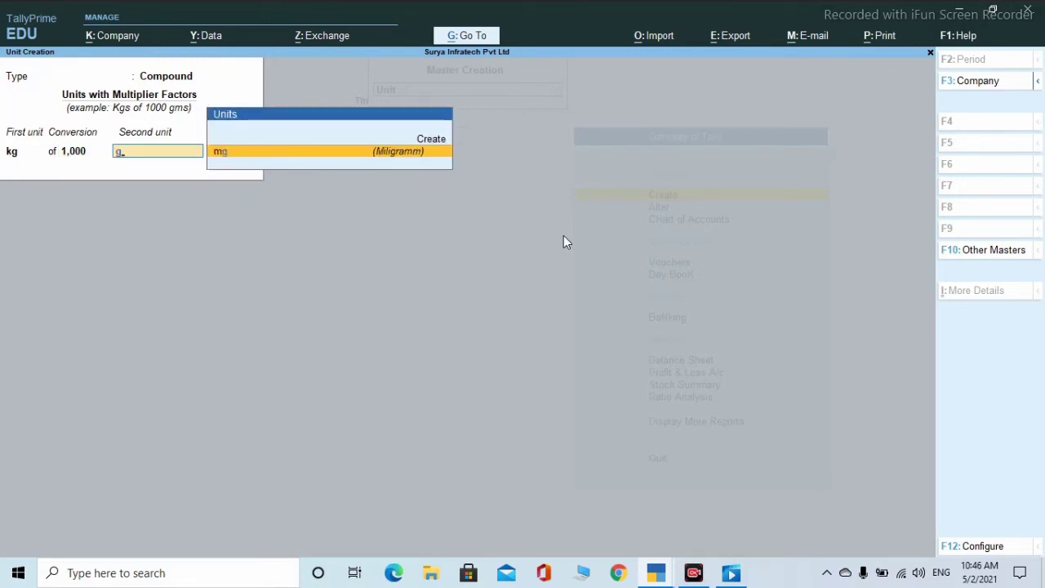
key("Return")
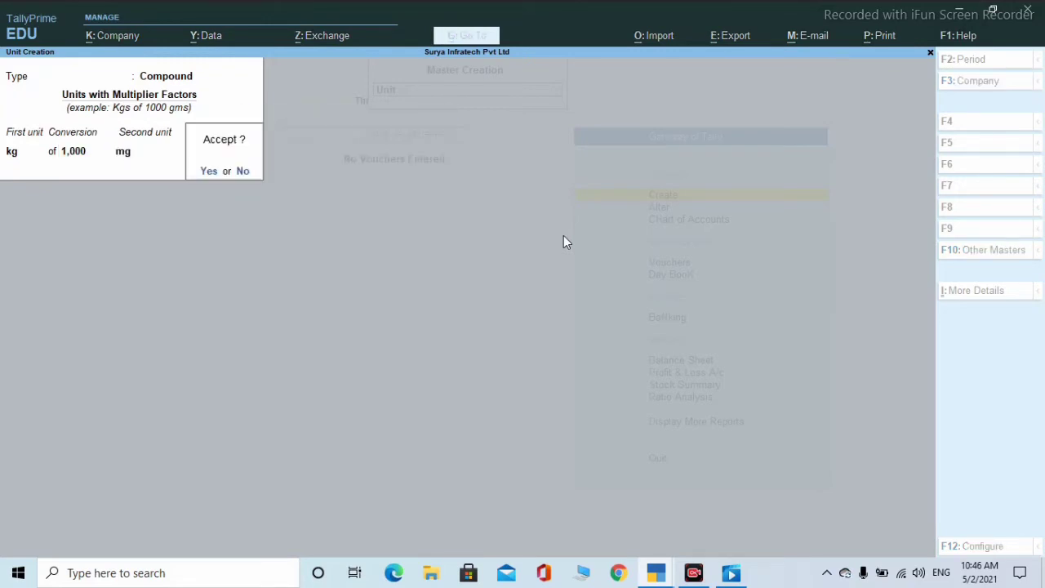
key("n")
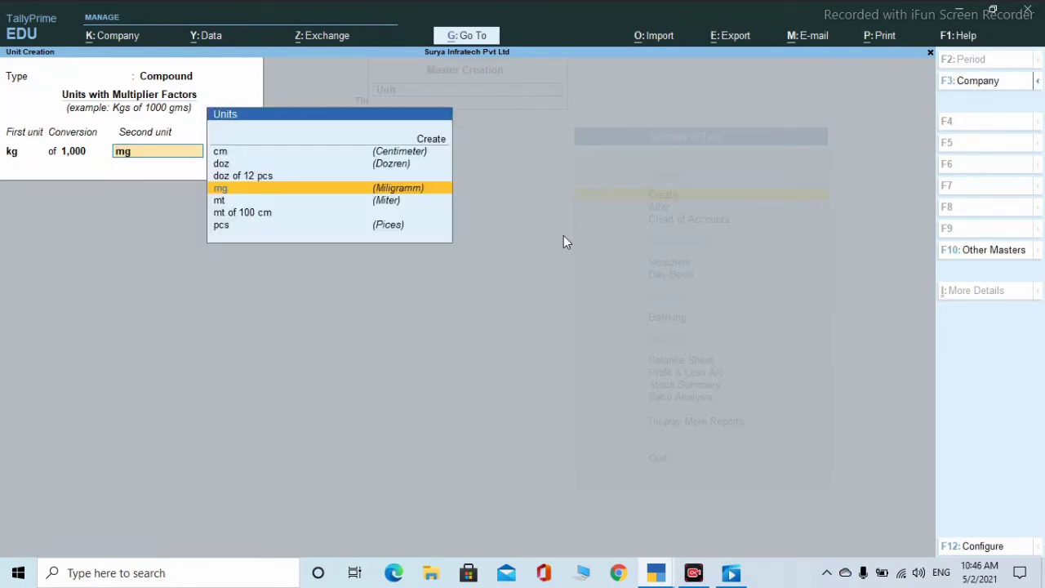
key("BackSpace")
key("BackSpace")
key("BackSpace")
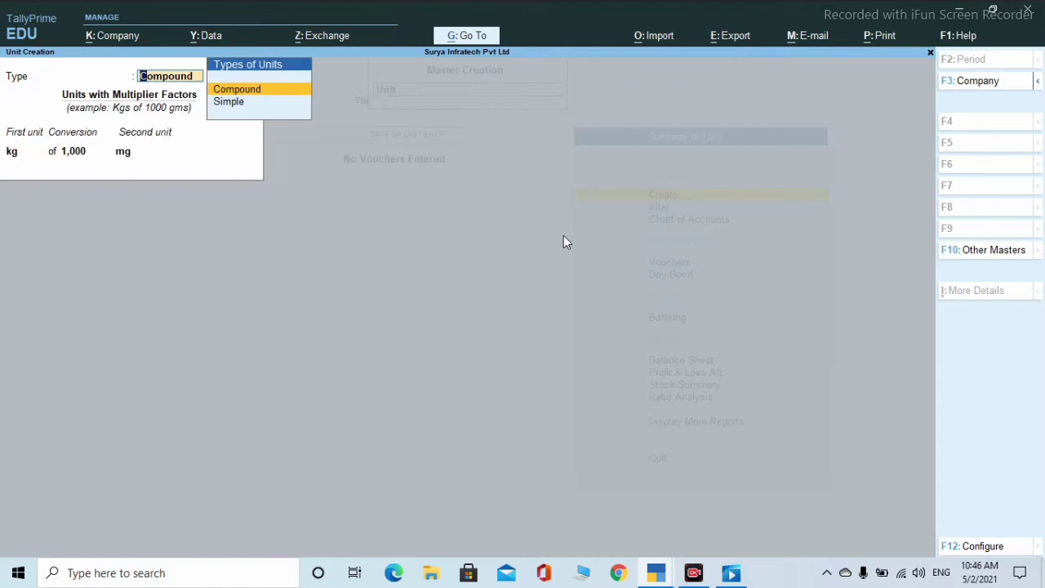
- Discard the unfinished kg of 1000 mg unit and exit Unit Creation
key("Escape")
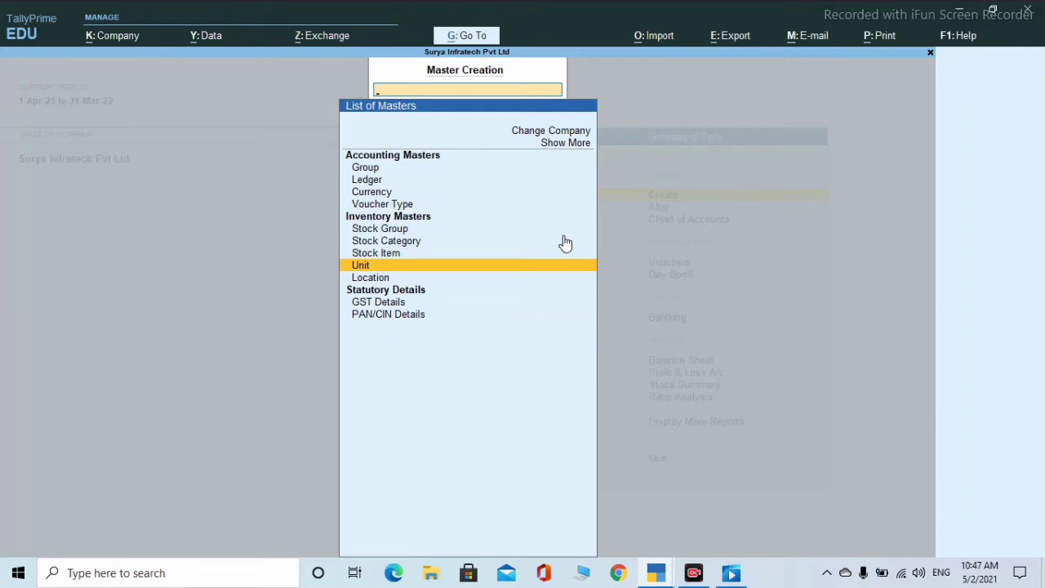
- From the masters list, create location Patory with parent Main Location
key("Down")
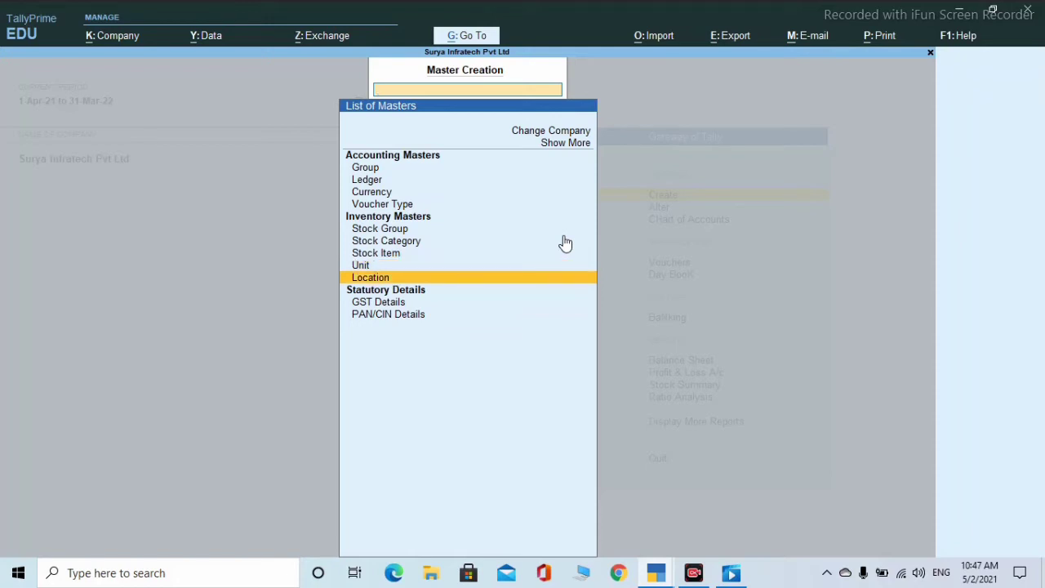
key("Return")
key("Return")
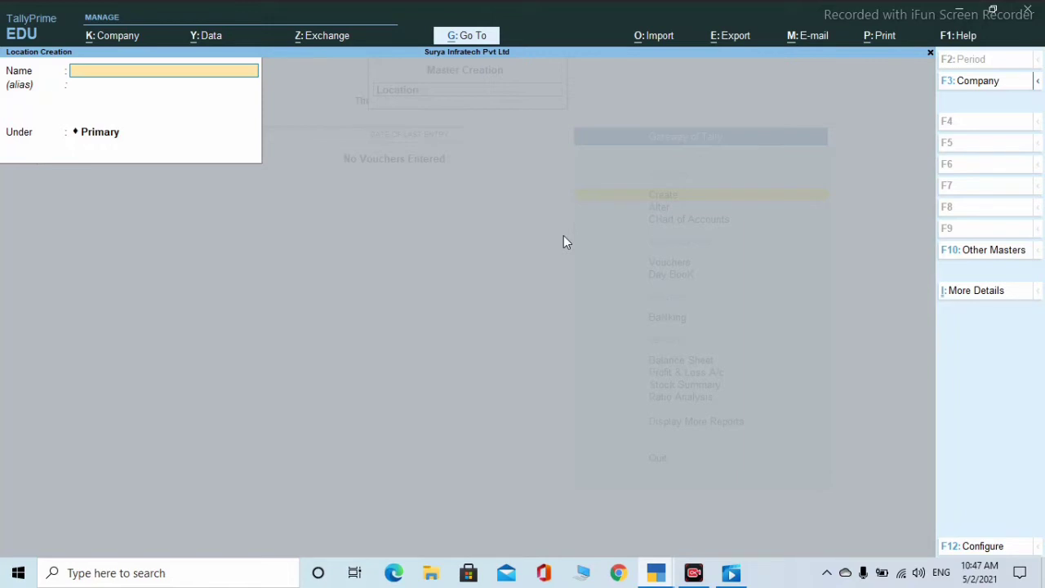
type("Patorya")
key("BackSpace")
key("Return")
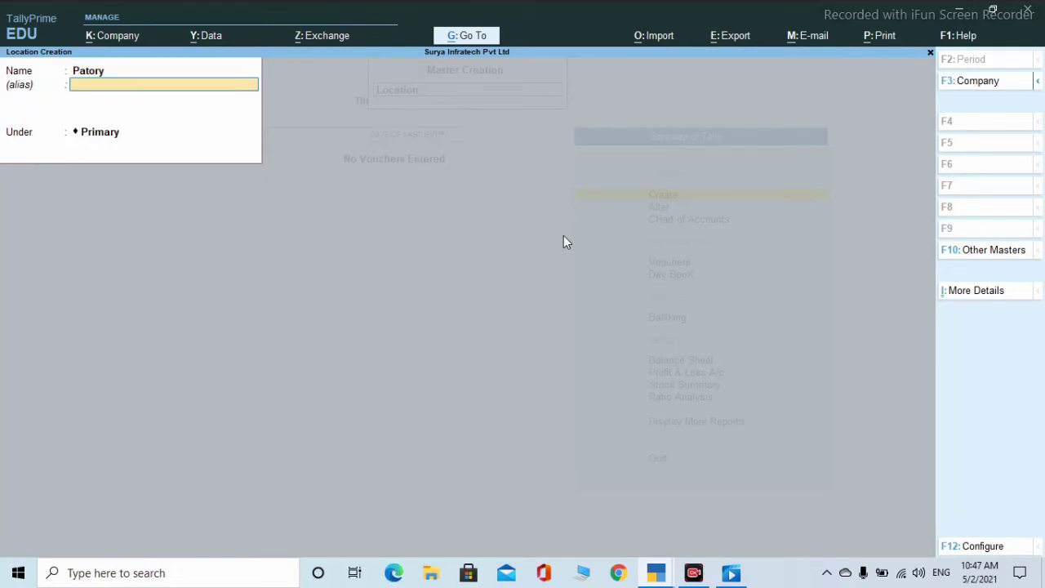
key("Return")
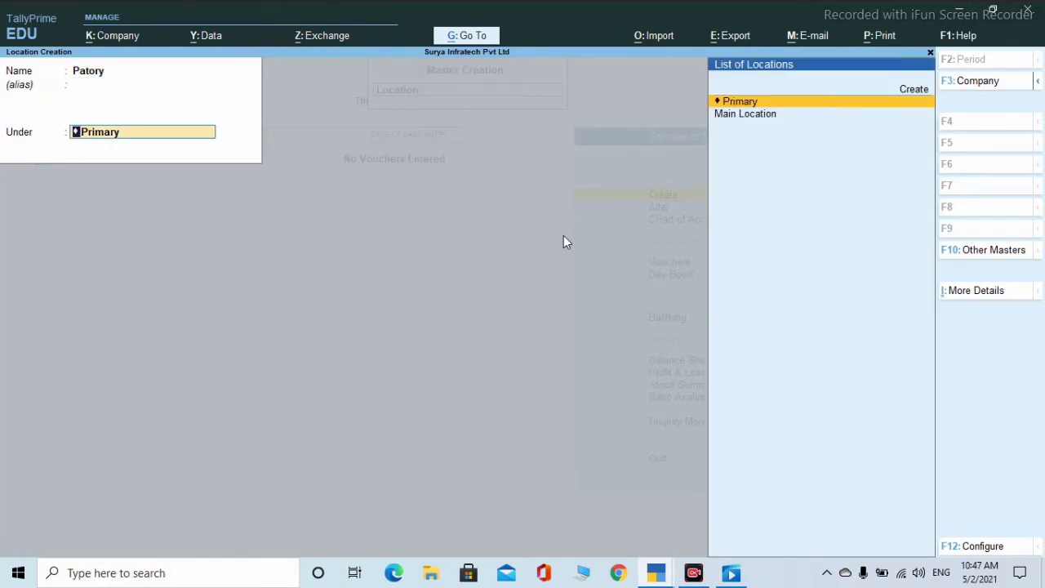
key("Down")
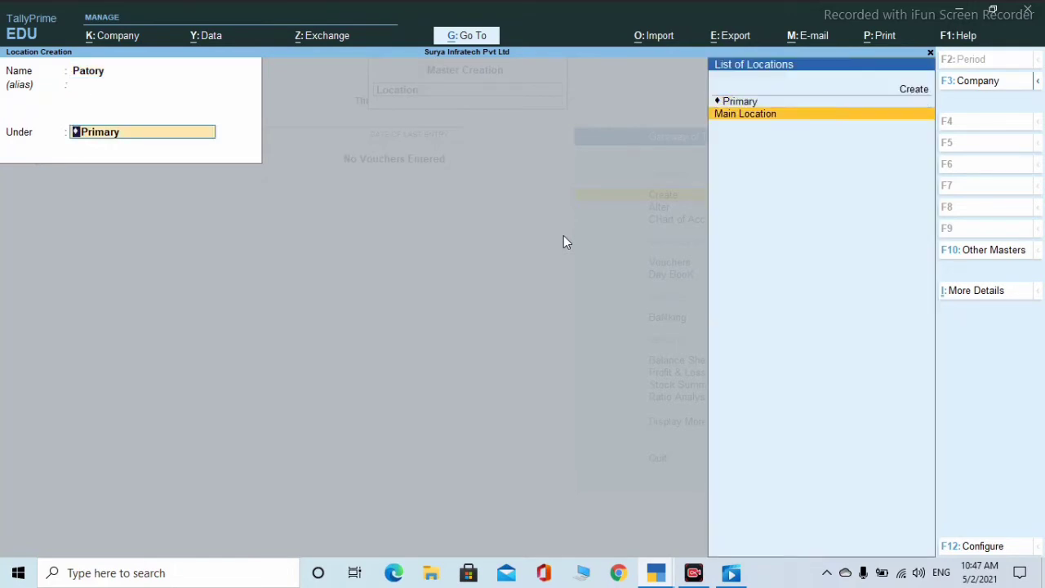
key("Return")
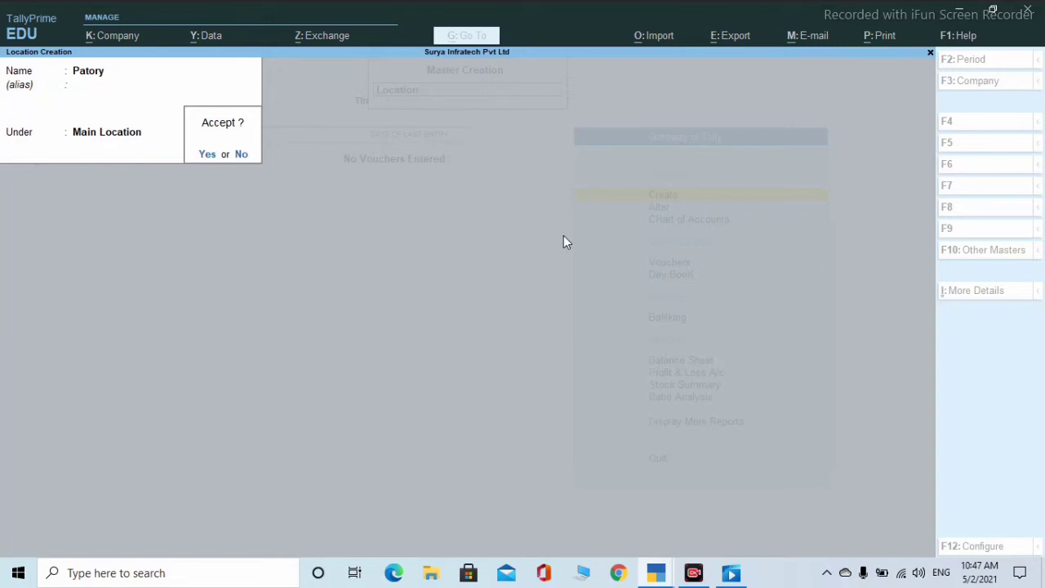
key("Return")
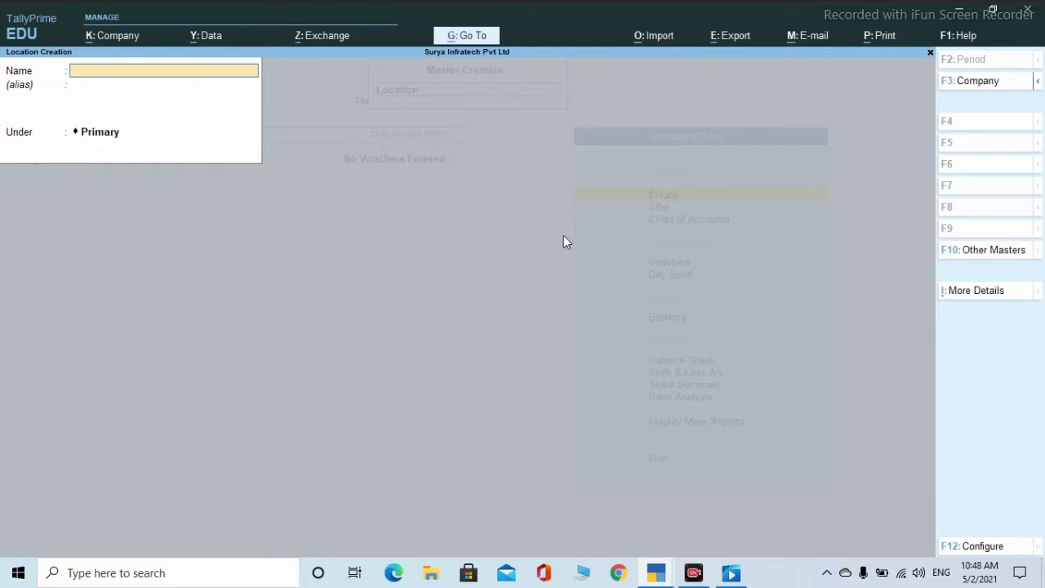
- In the F12 configuration, set 'Use address for Locations' to Yes and accept
key("F12")
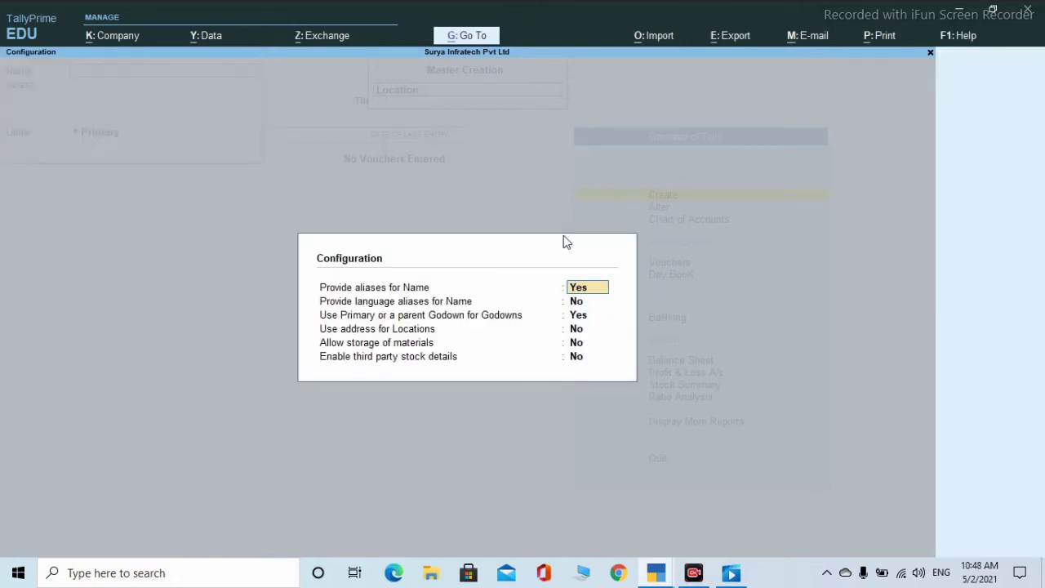
key("Return")
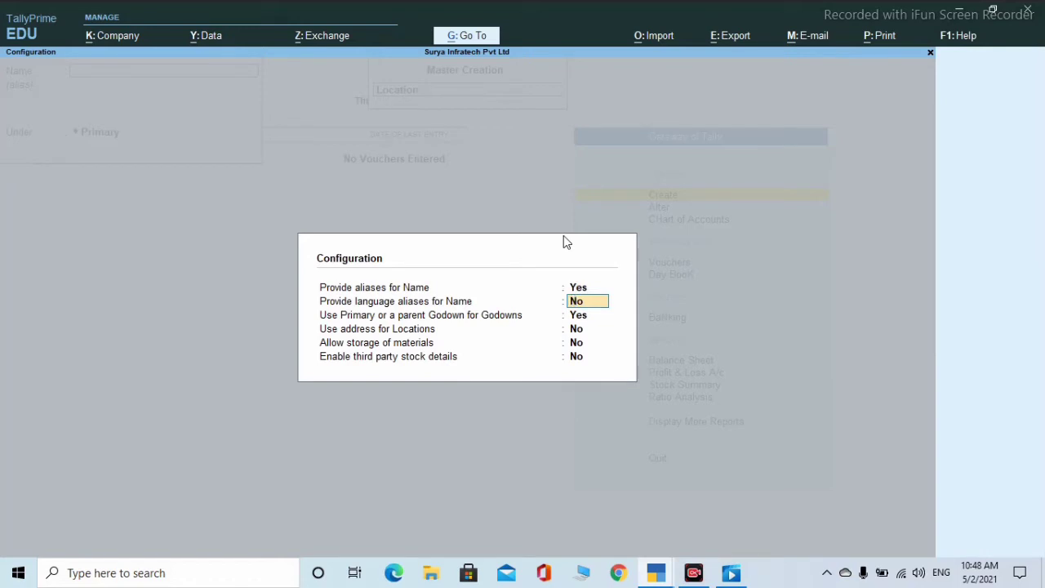
key("Return")
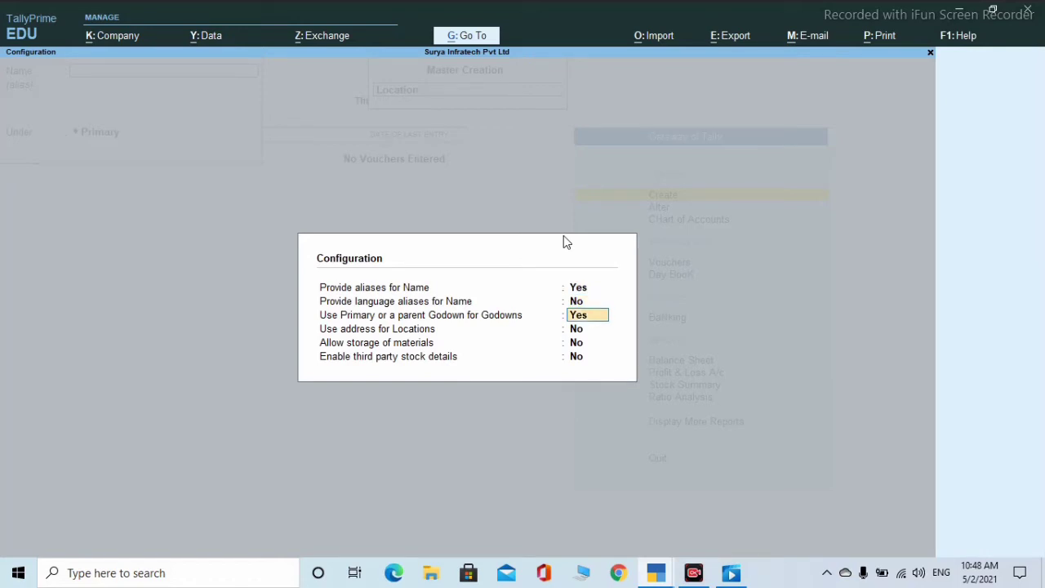
key("Return")
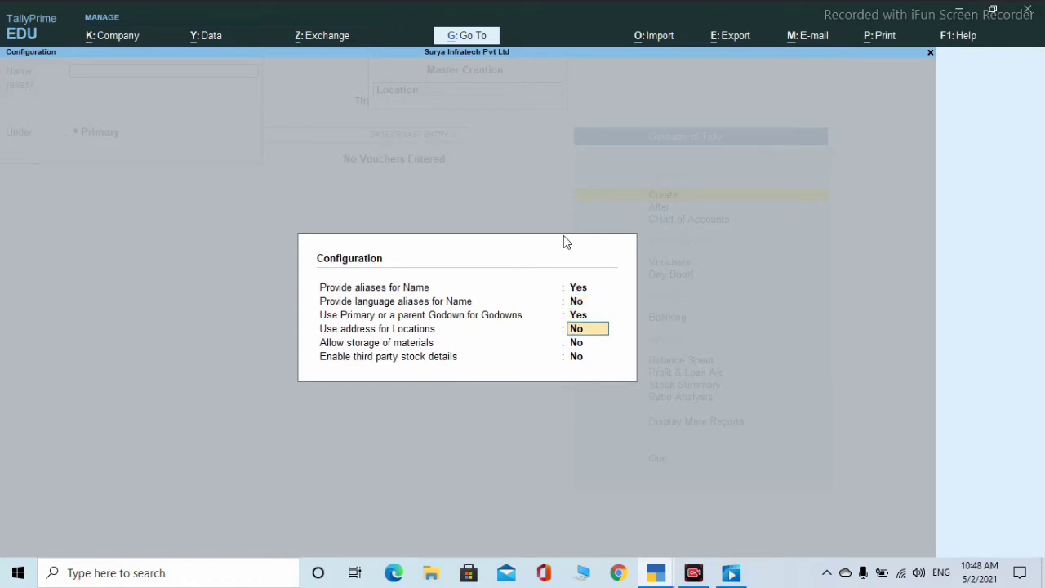
type("y")
key("Return")
key("Return")
key("Return")
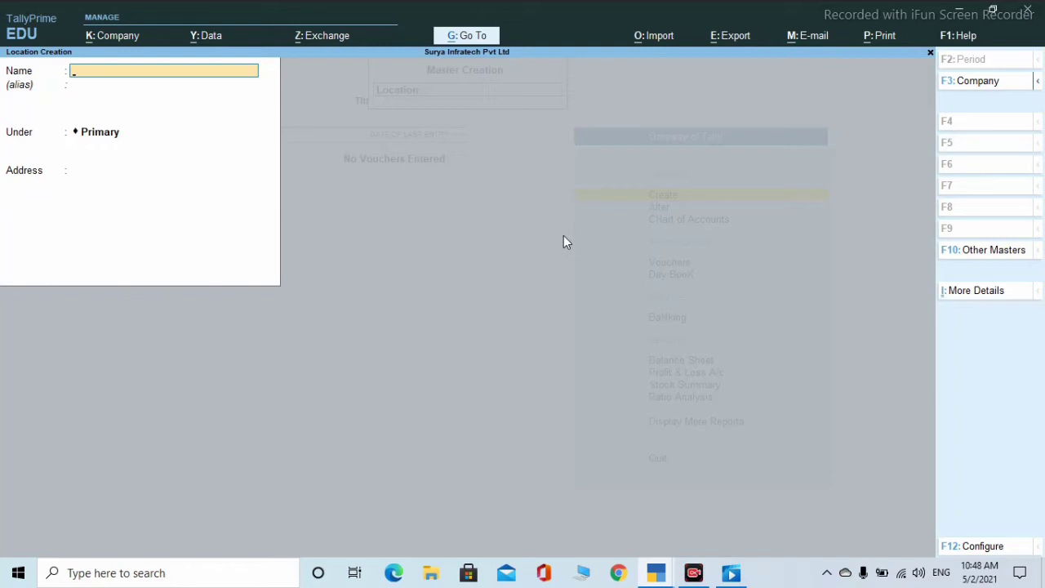
- Create location Hajipur under Main Location with address 'Near by Railway Station'
type("Hajipur")
key("Return")
key("Return")
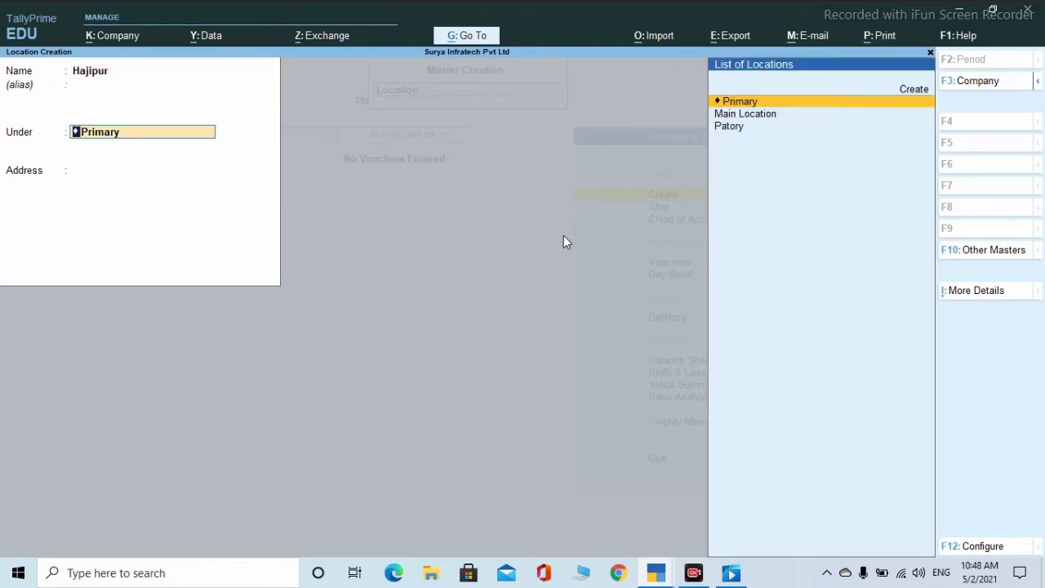
key("Down")
key("Return")
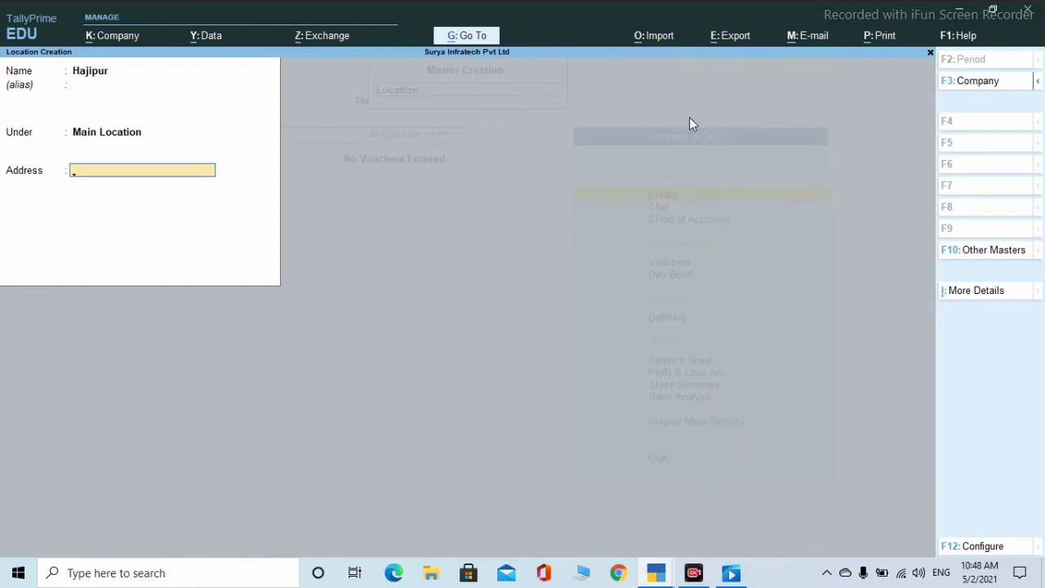
type("Near by Railway Station")
key("Return")
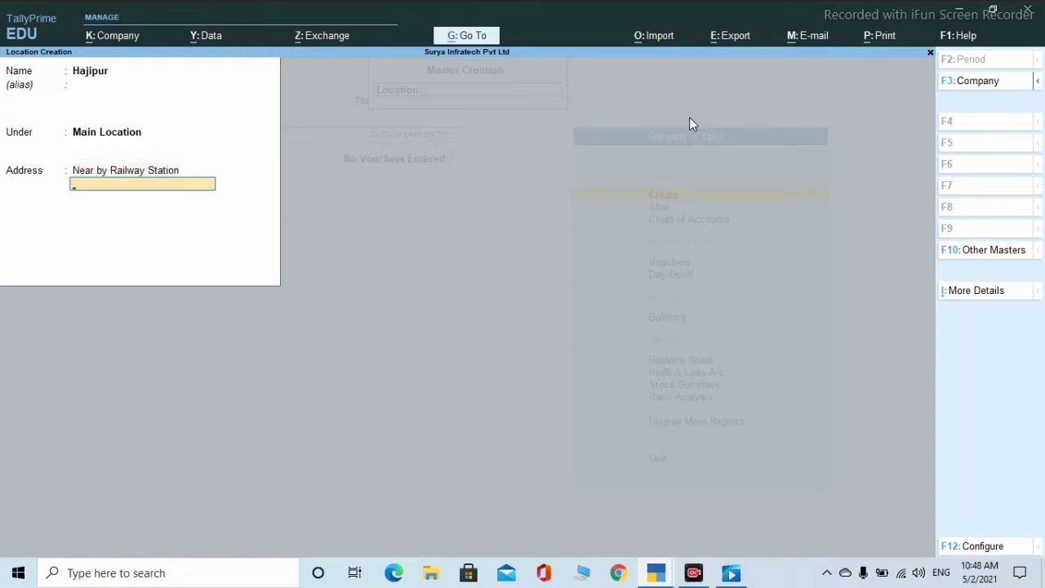
key("Return")
key("Return")
- Create location Patna under Primary with address 'Near by Ghandimaidan'
type("Patna")
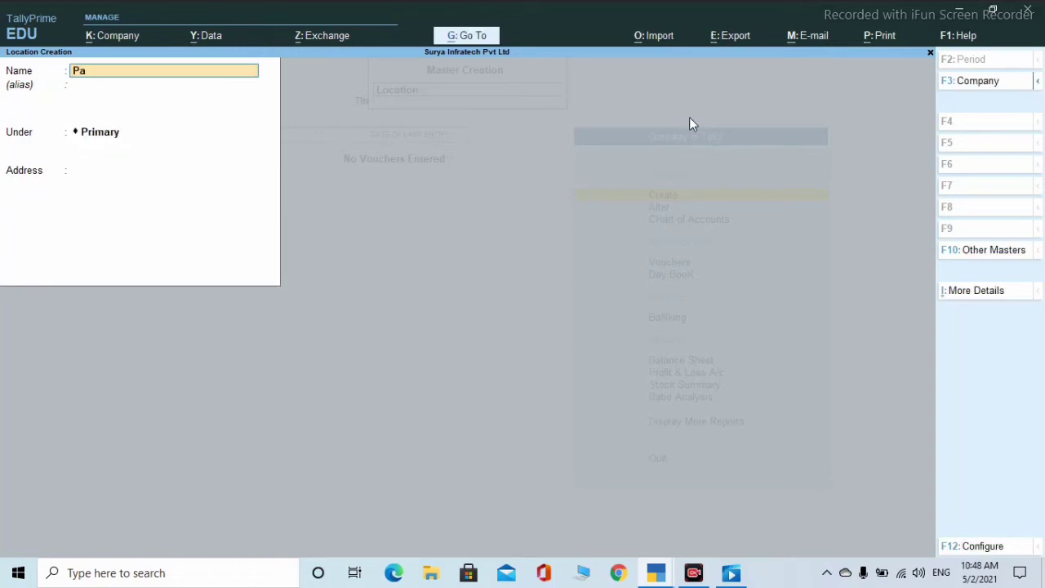
key("Return")
key("Return")
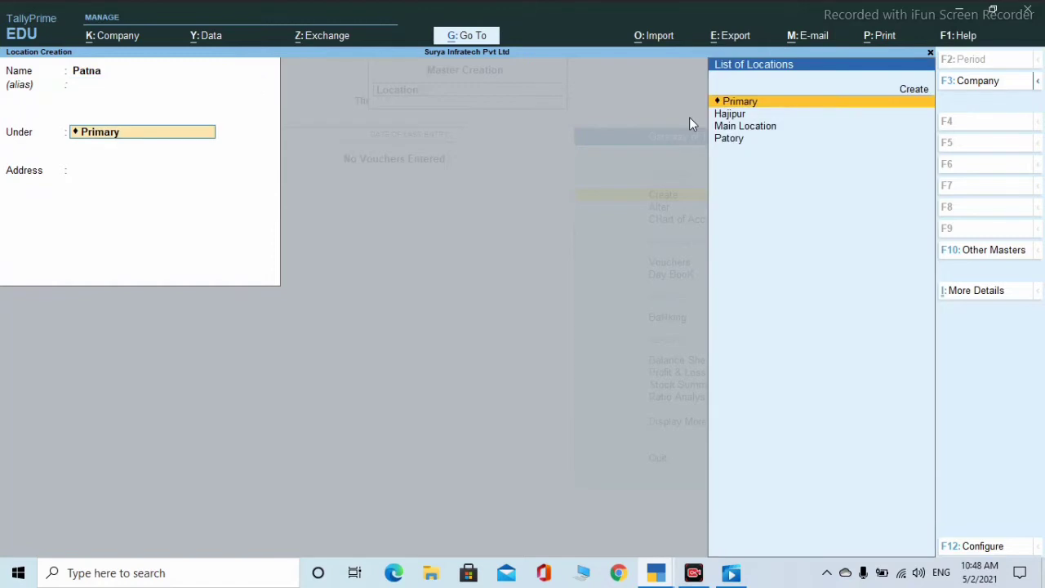
key("Return")
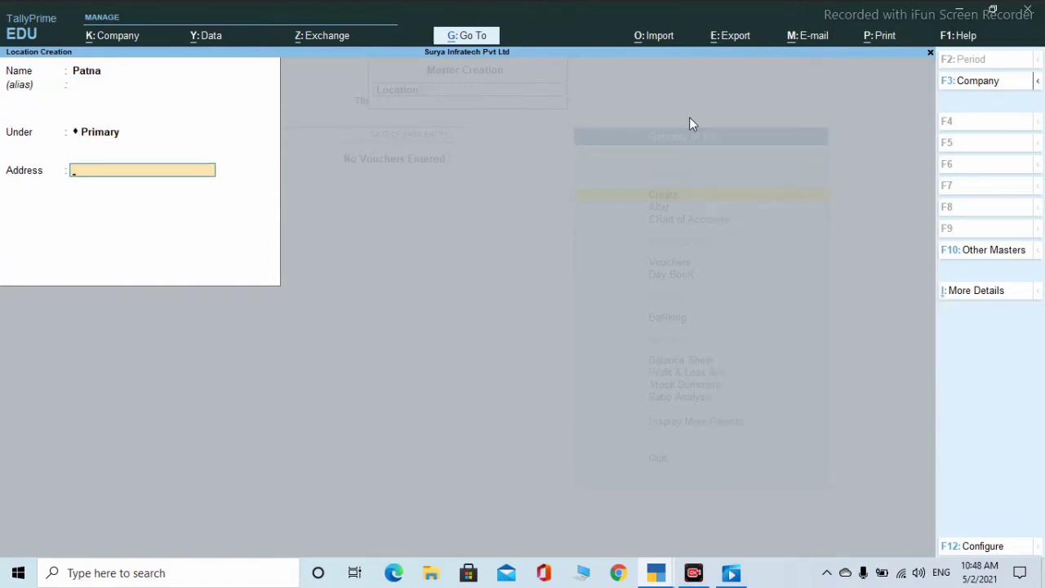
type("Near by Ghandimaidan")
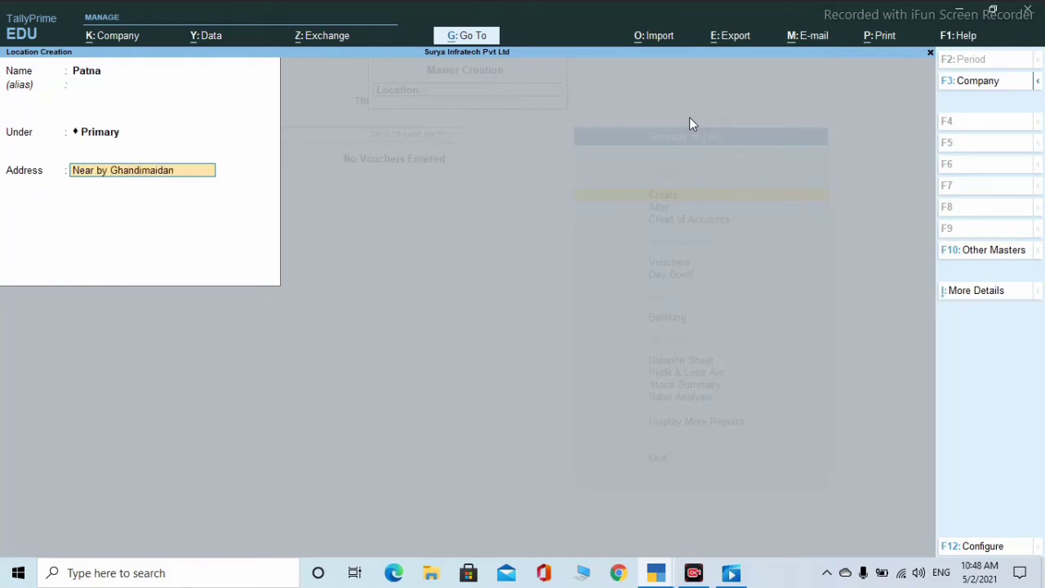
key("Return")
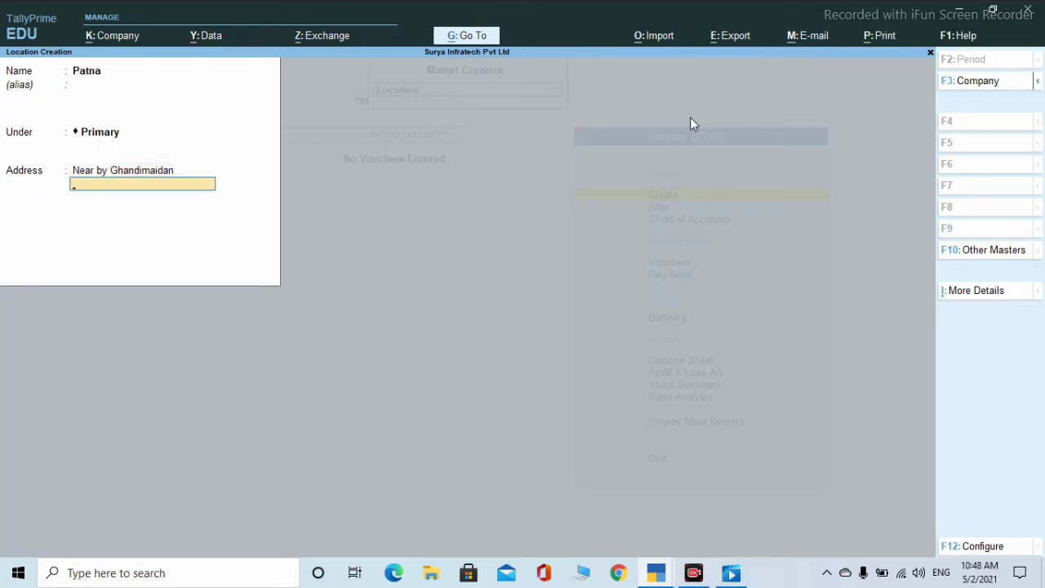
key("Return")
key("Return")
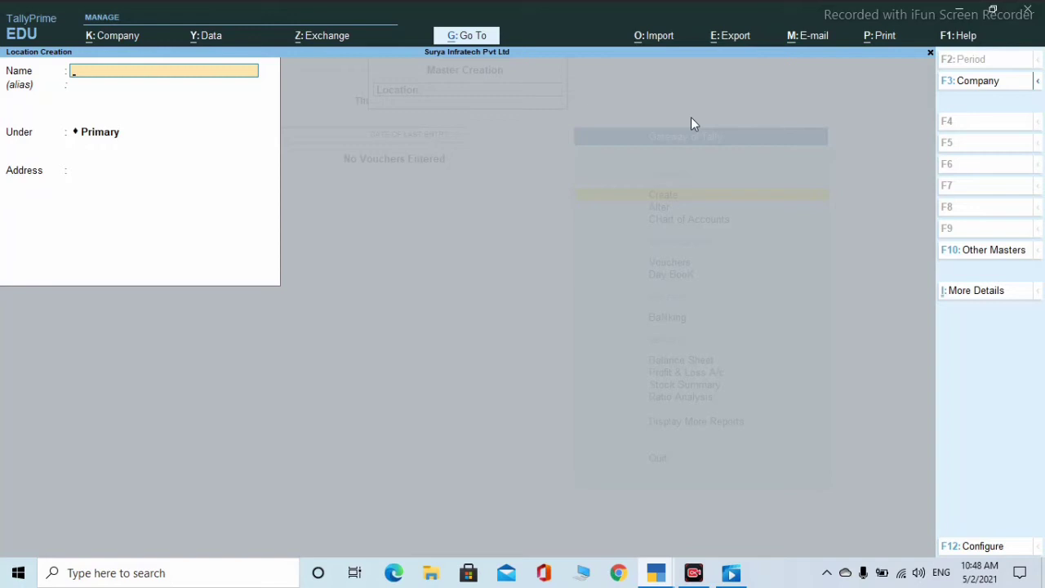
- Quit Location Creation back to Gateway of Tally and choose Alter under Masters
key("Escape")
key("Return")
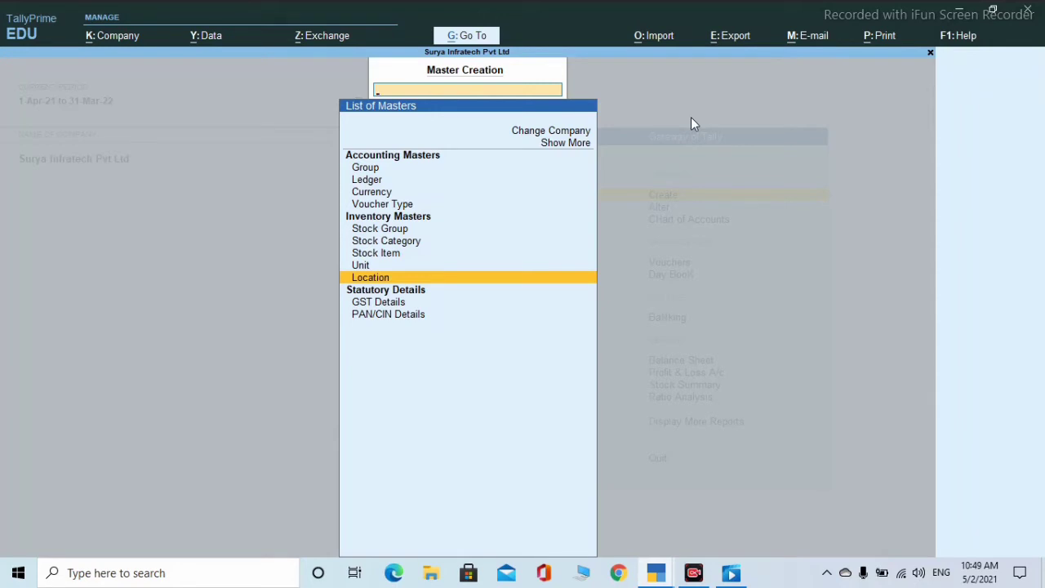
key("Escape")
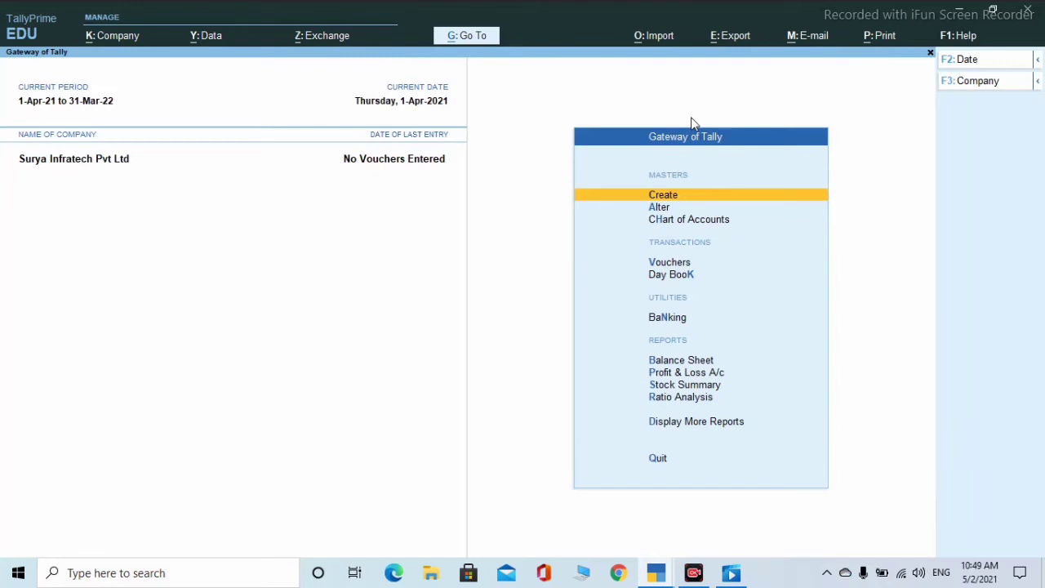
key("Down")
key("Down")
key("Down")
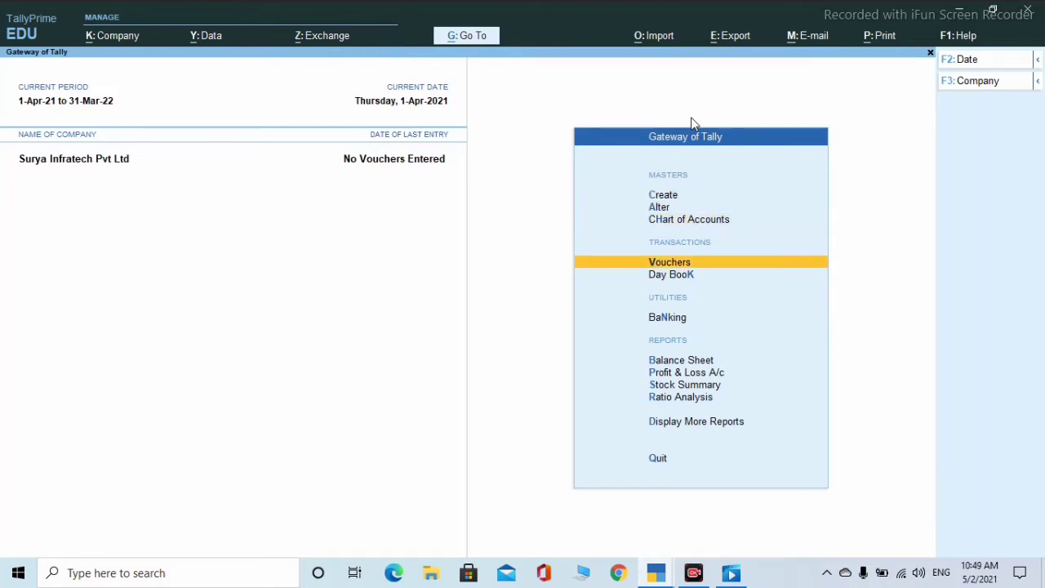
key("Up")
key("Up")
key("Up")
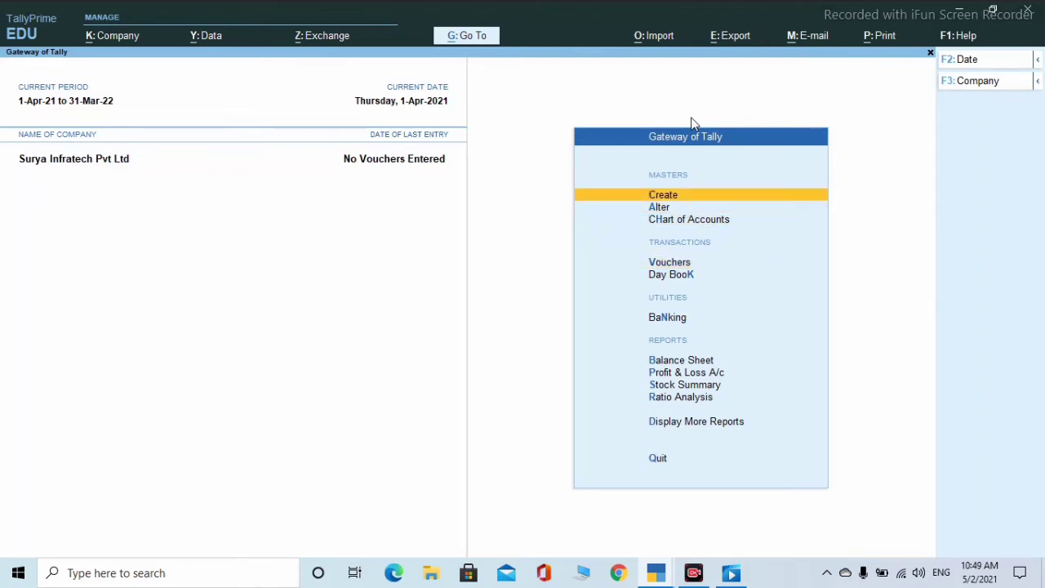
key("Down")
key("Return")
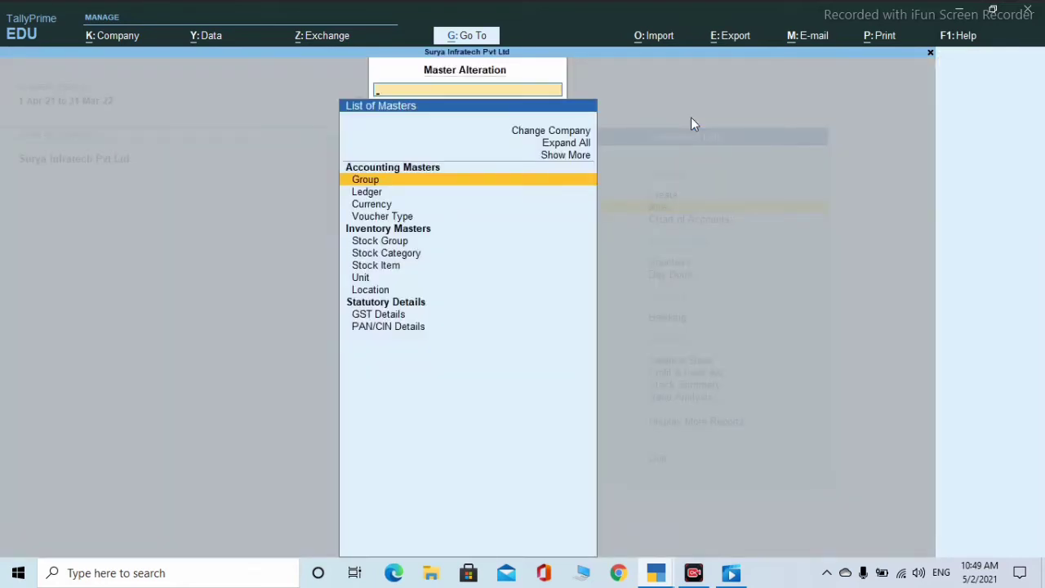
- Open the Cpu stock group from the Stock Group list and leave it unchanged
key("Down")
key("Down")
key("Down")
key("Down")
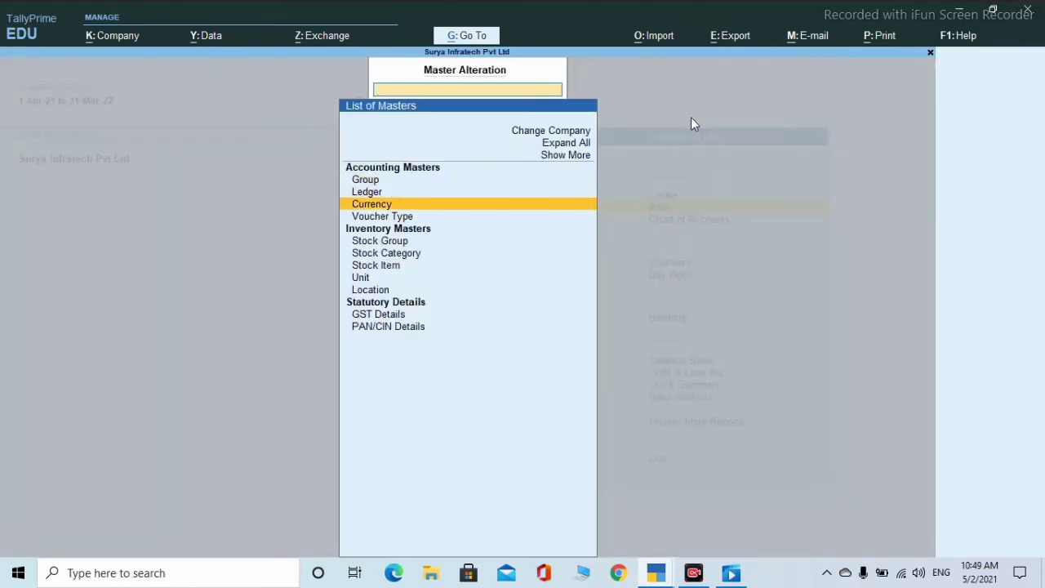
key("Return")
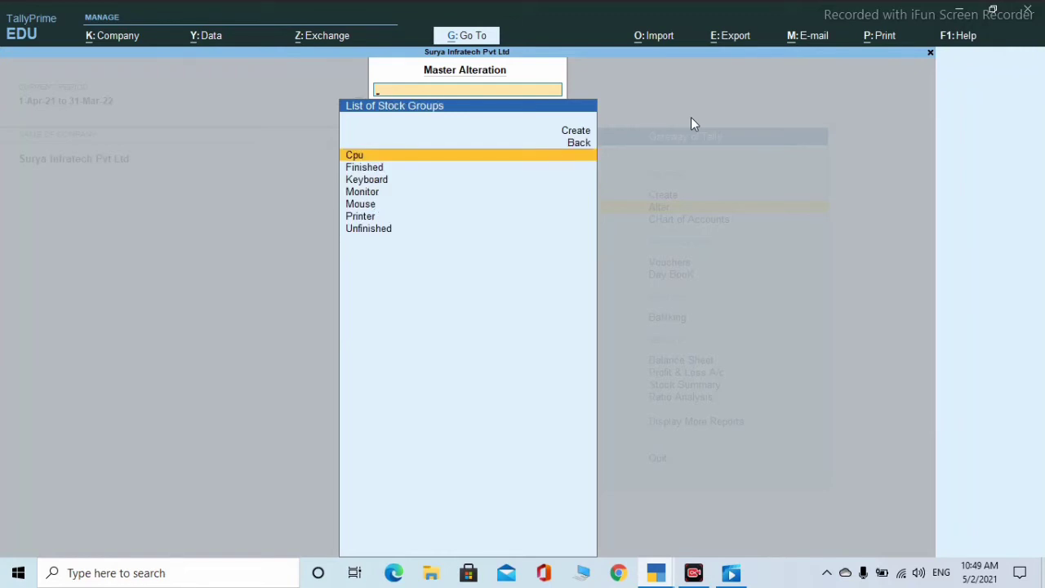
key("Return")
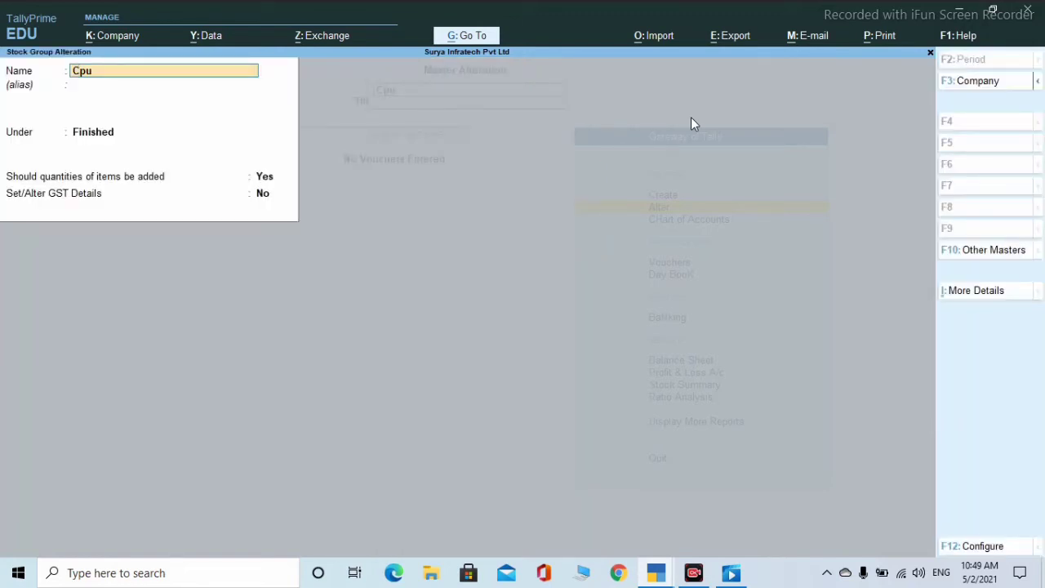
key("Escape")
key("Escape")
key("Return")
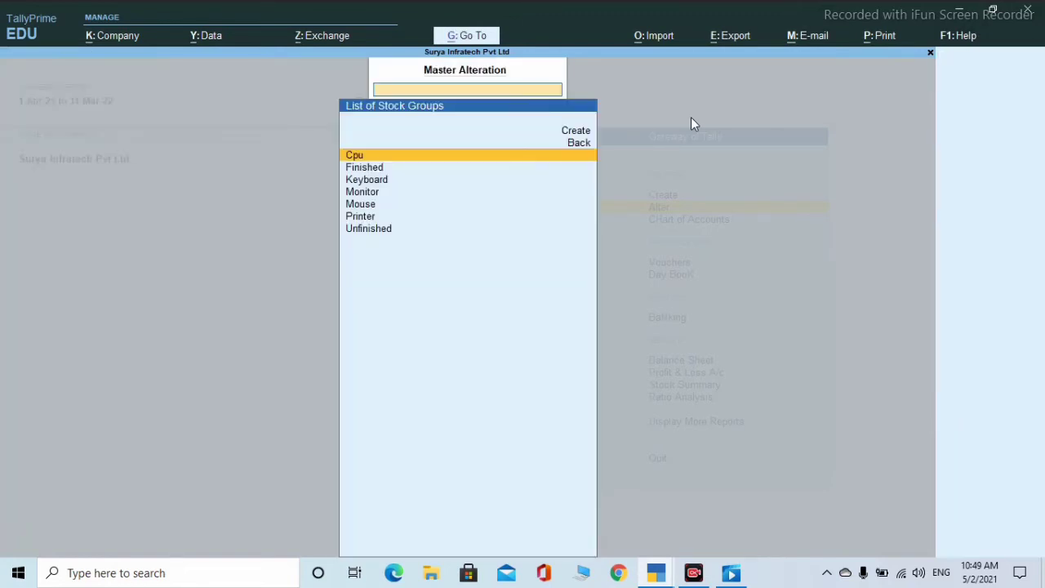
key("Escape")
key("Escape")
- Review Stock Items and Stock Groups in the Chart of Accounts, then return to Master Creation
key("Down")
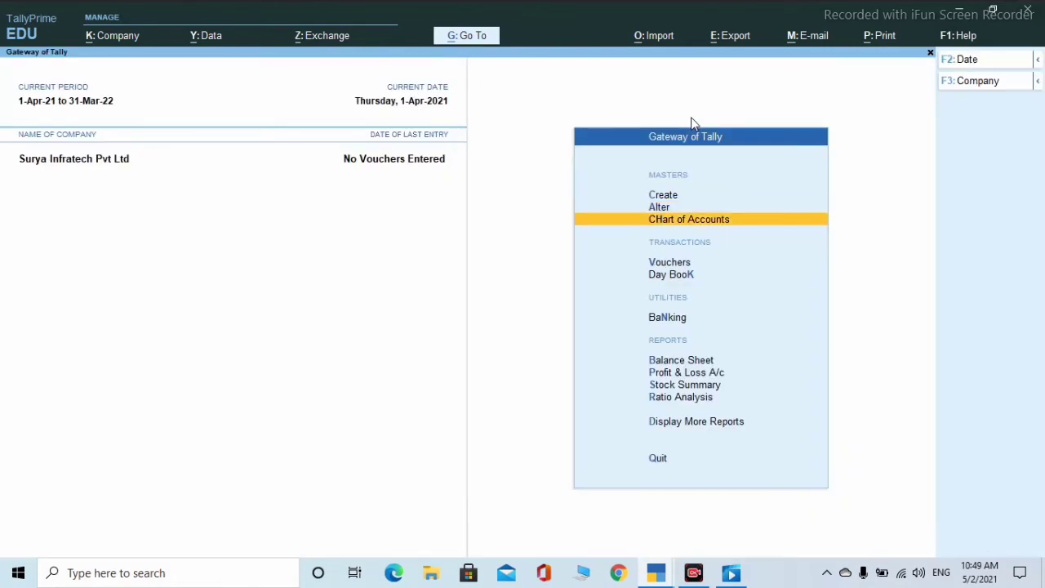
key("Return")
key("Down")
key("Down")
key("Down")
key("Down")
key("Down")
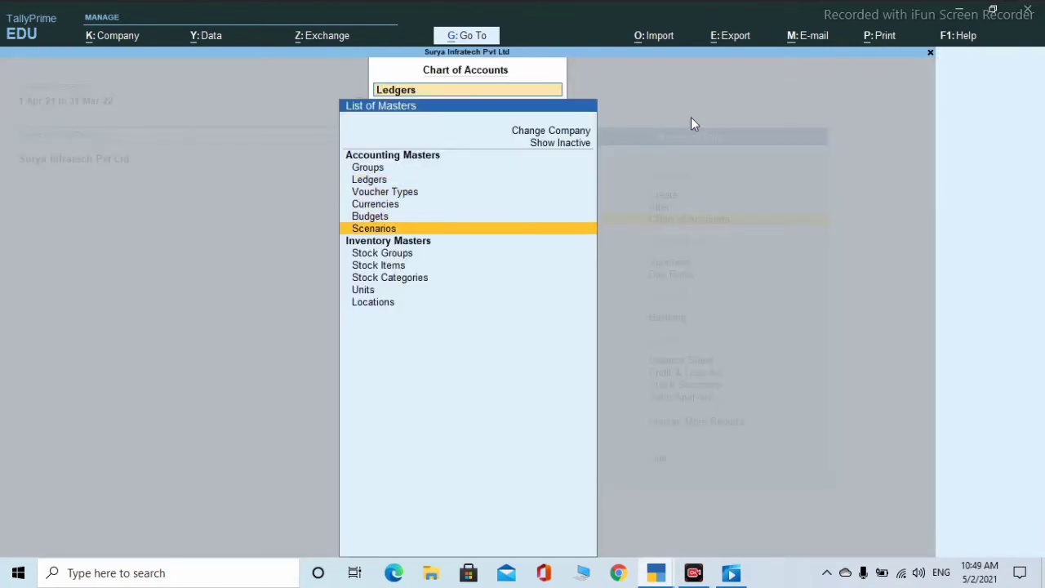
key("Down")
key("Down")
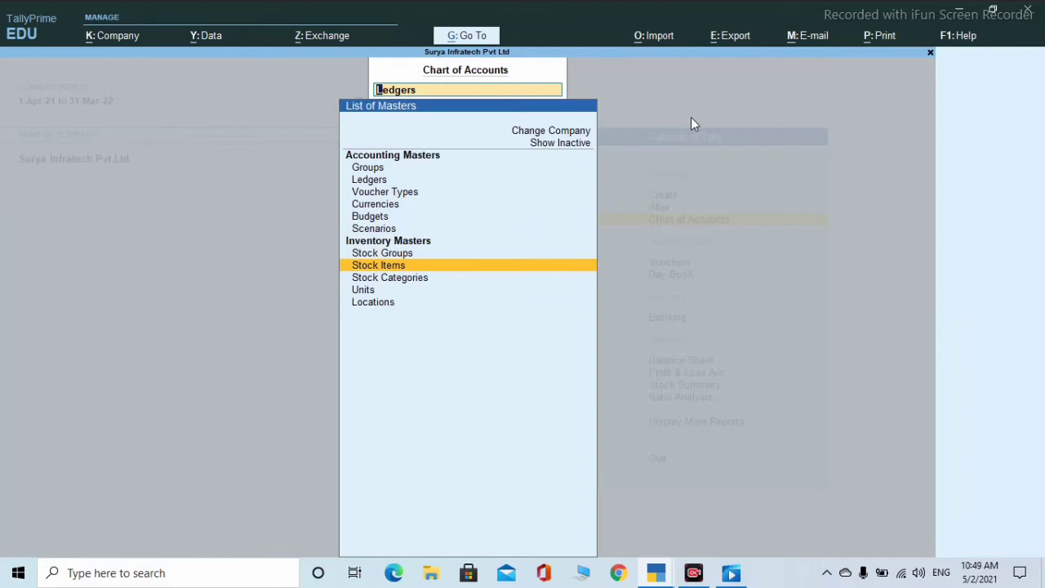
key("Return")
key("Escape")
key("Up")
key("Return")
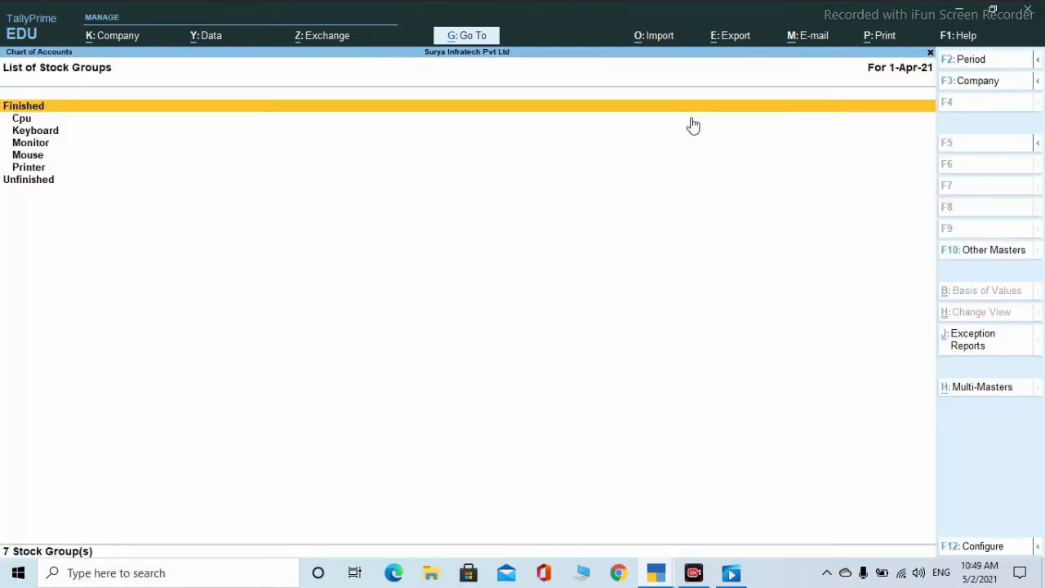
key("Escape")
key("Escape")
key("Up")
key("Up")
key("Up")
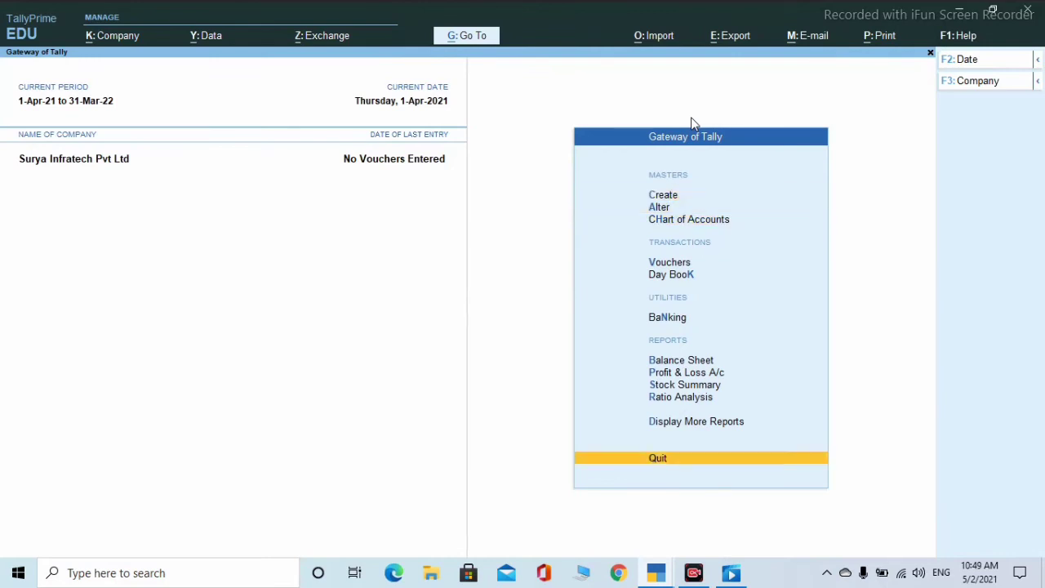
key("Down")
key("Return")
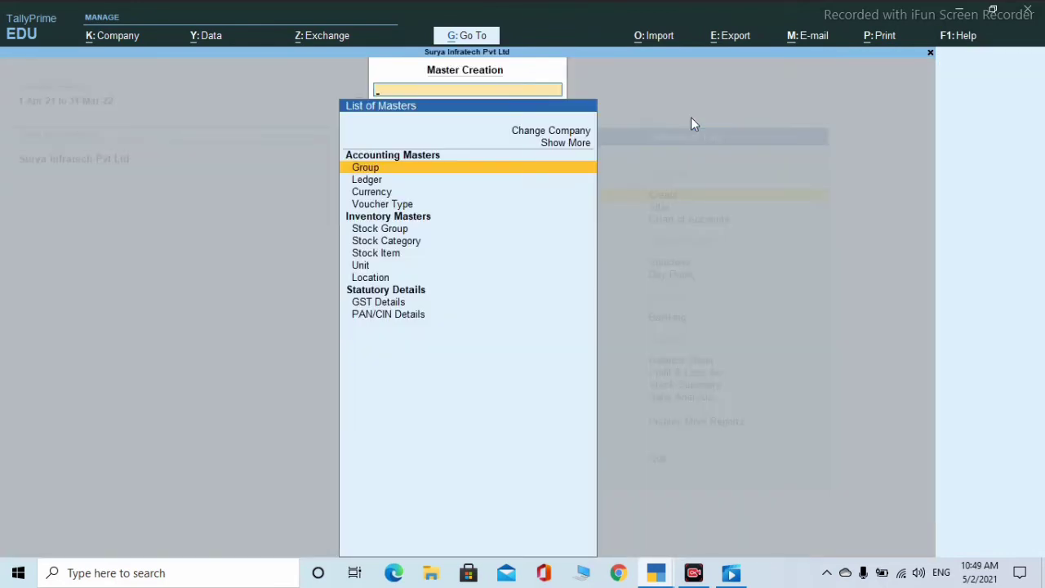
- Start stock item Keyboard under Finished, unit pcs, Goods, rate of duty 150
key("Down")
key("Down")
key("Down")
key("Down")
key("Down")
key("Down")
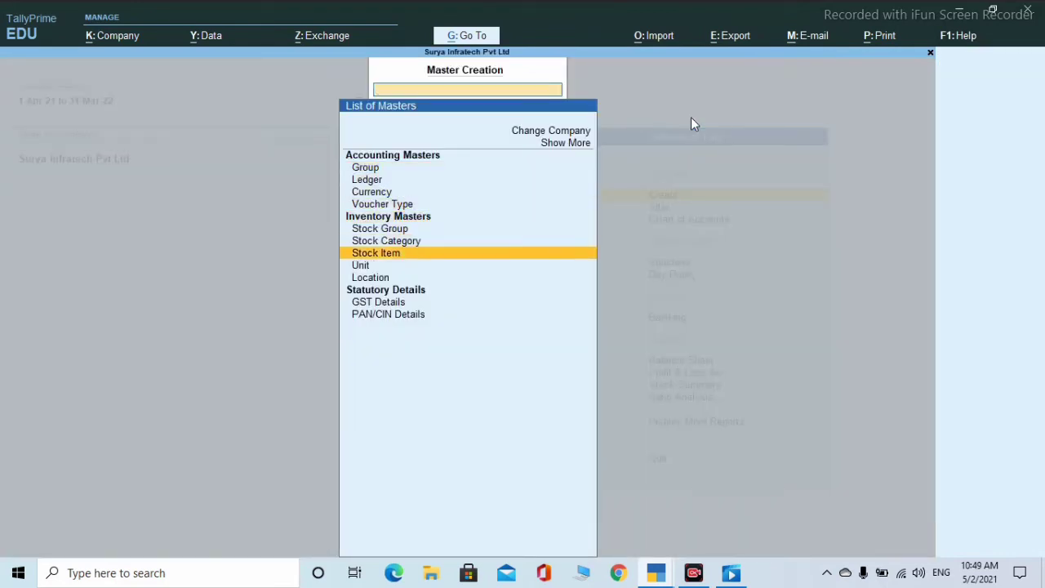
key("Return")
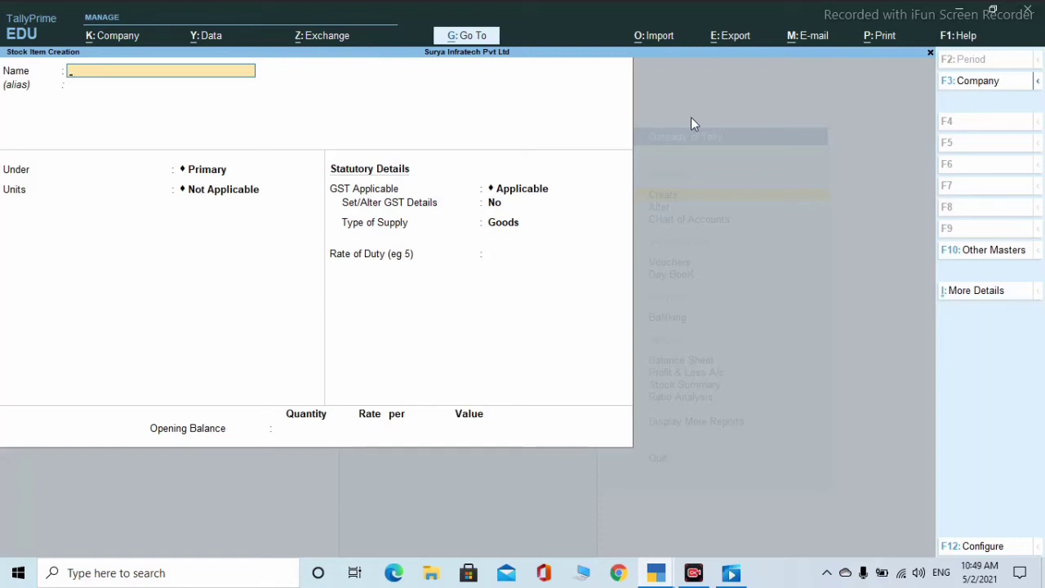
type("Keyboard")
key("Return")
key("Return")
type("F")
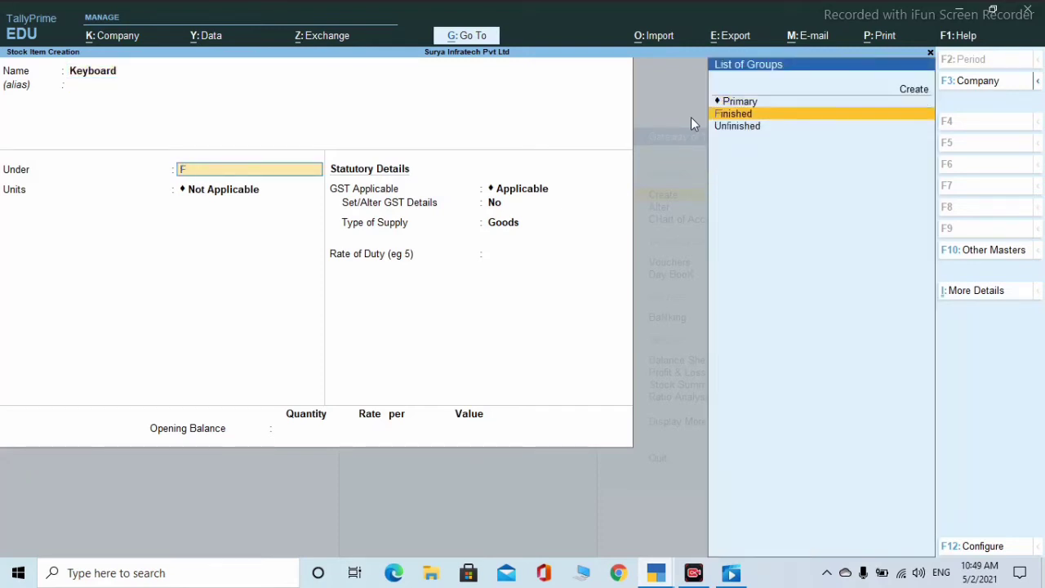
key("Return")
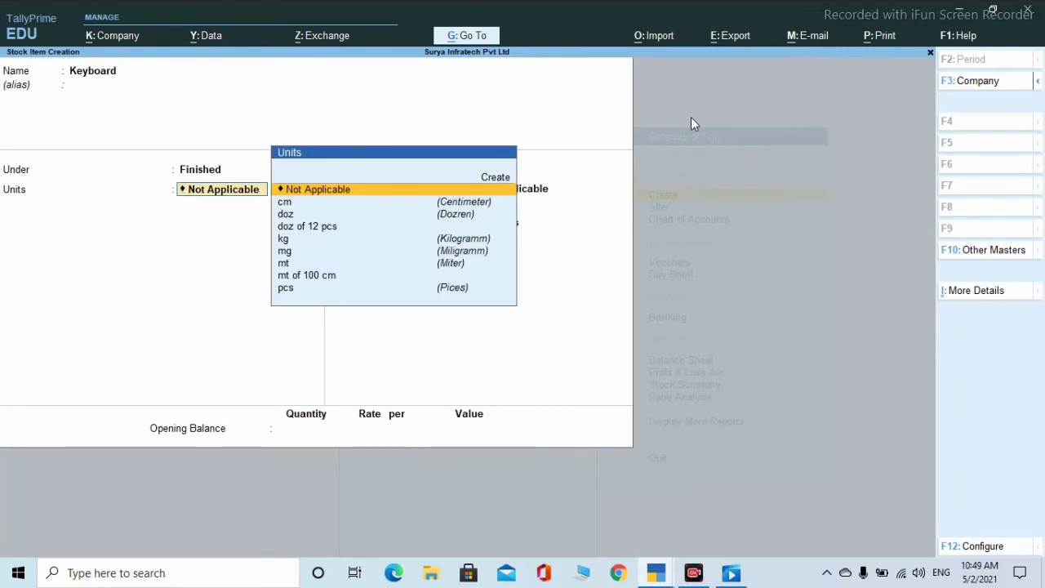
type("p")
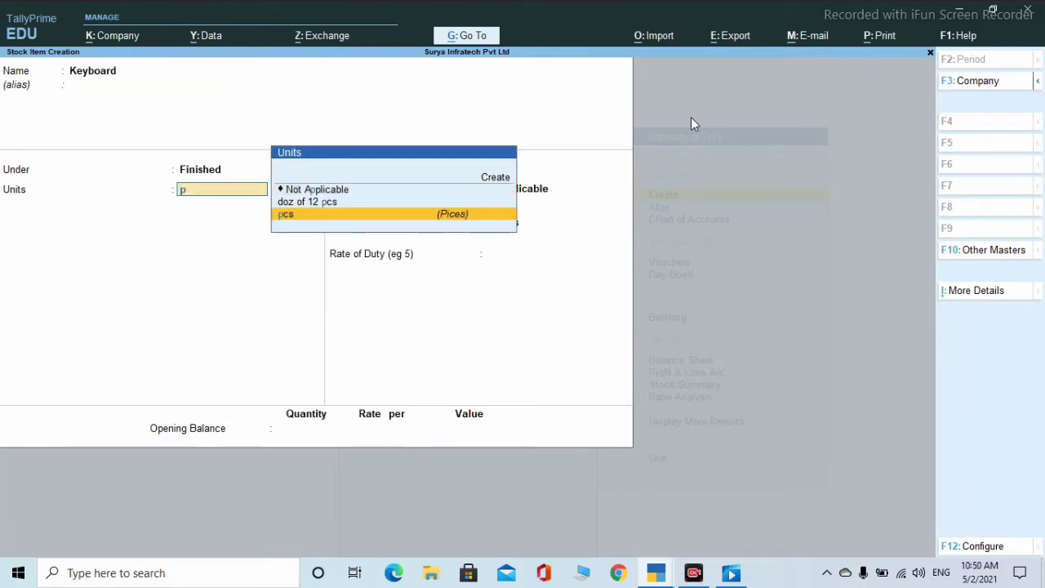
key("Return")
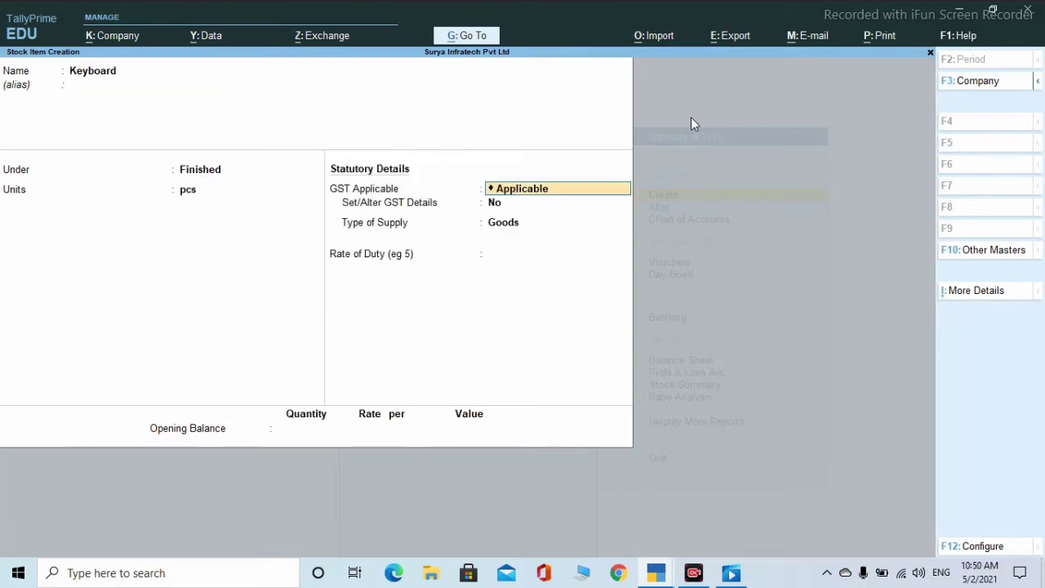
key("Return")
key("Return")
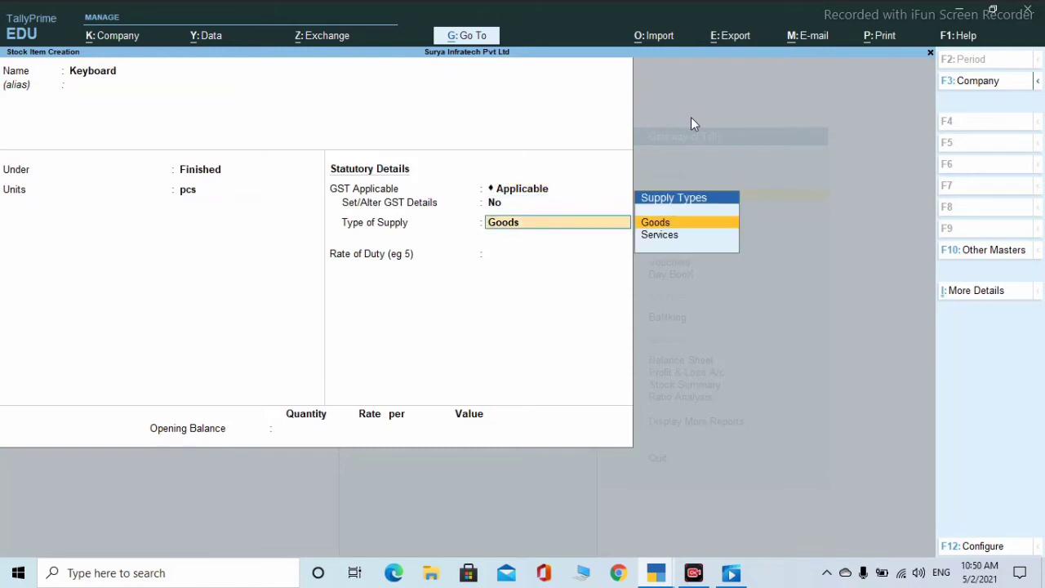
key("Return")
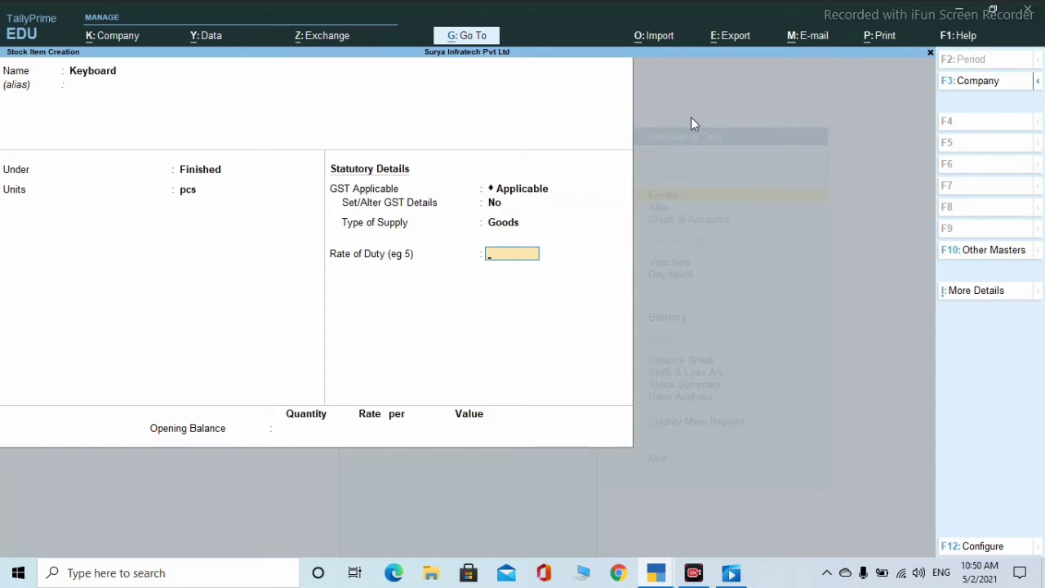
type("150")
key("Return")
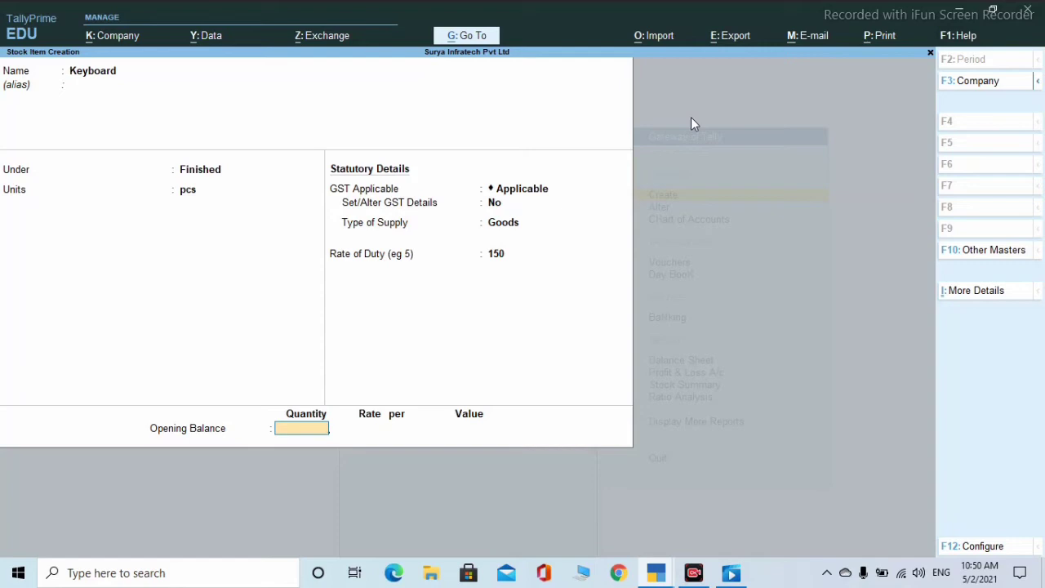
- Give Keyboard 500 pcs opening stock at Hajipur at 200 each and save it
type("500")
key("Return")
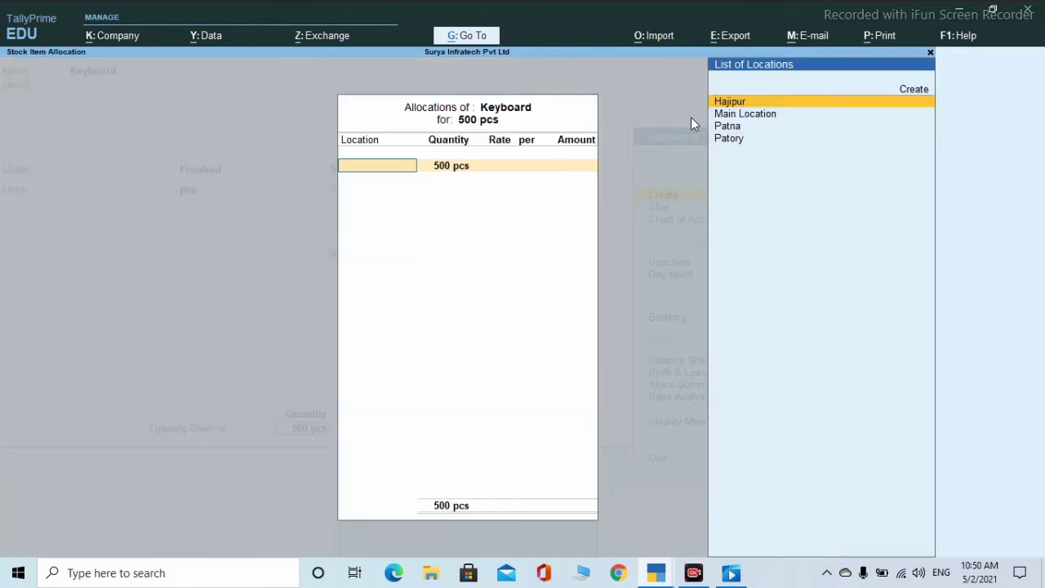
key("Return")
key("Return")
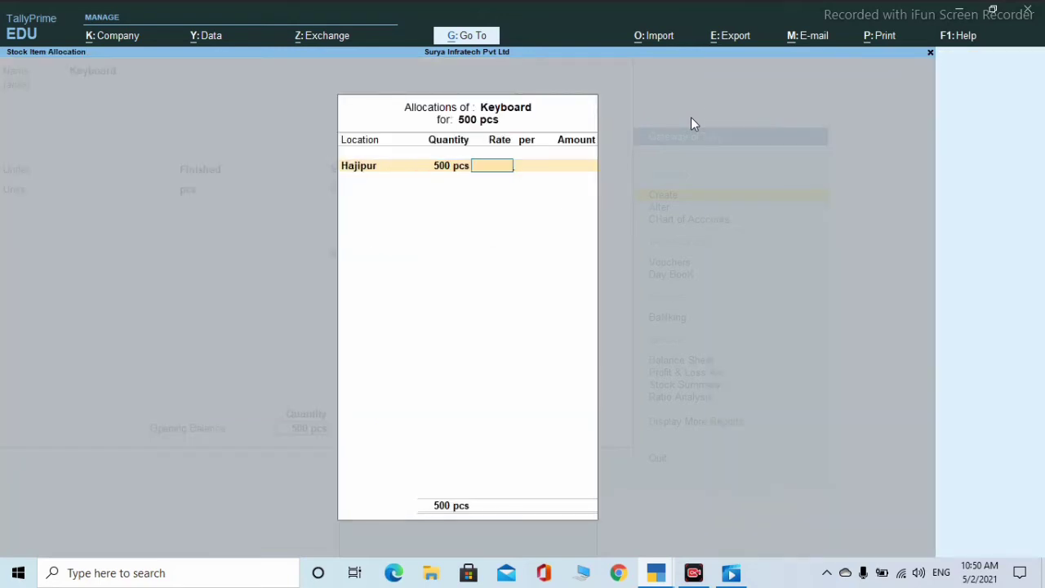
type("200")
key("Return")
type("p")
key("Return")
key("Return")
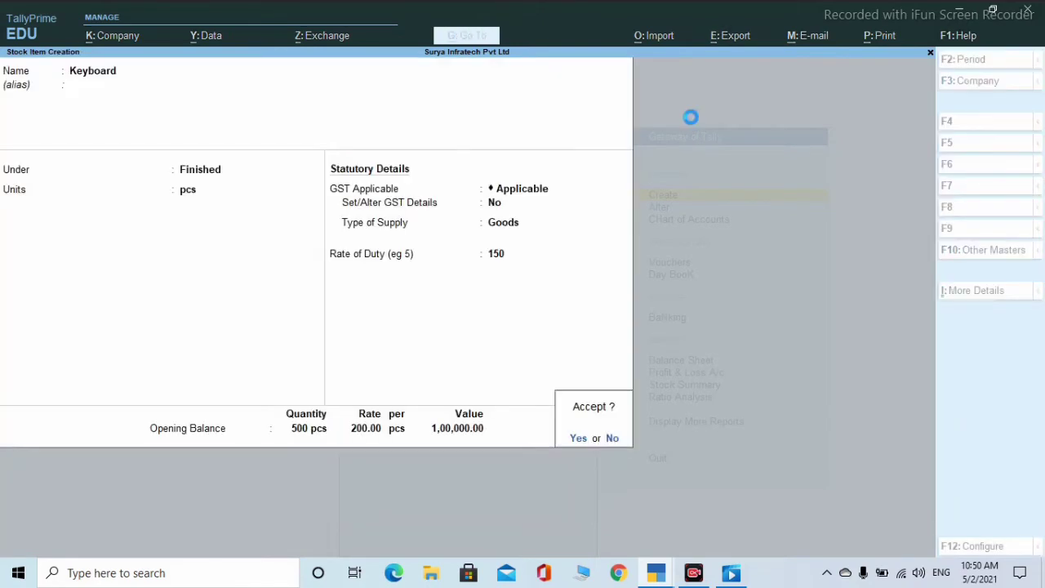
key("Return")
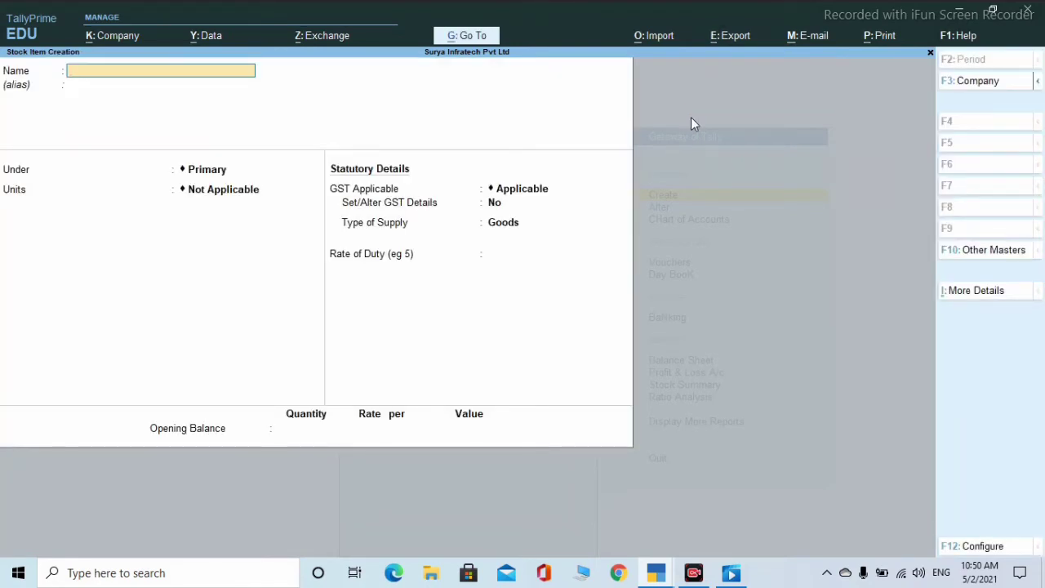
- Start stock item Mouse under Finished, unit pcs, Goods, rate of duty 60
type("Mouse")
key("Return")
key("Return")
type("F")
key("Return")
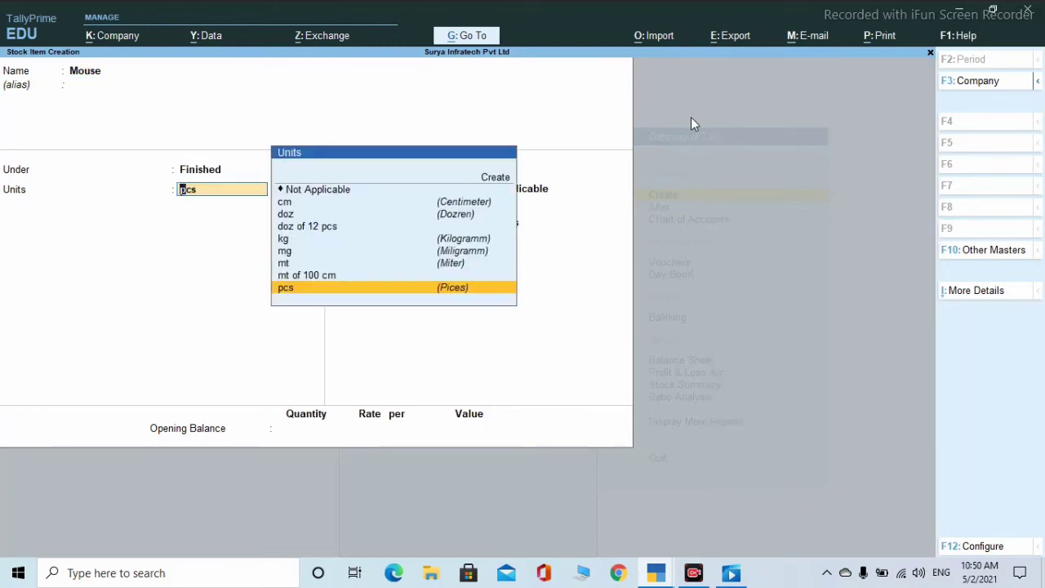
key("Return")
key("Return")
key("Return")
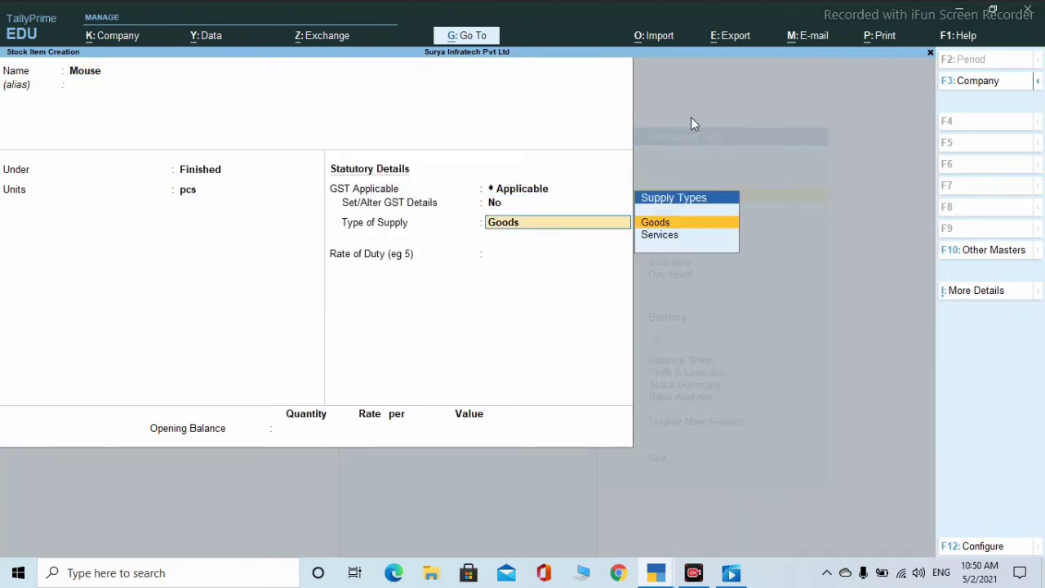
key("Return")
type("60")
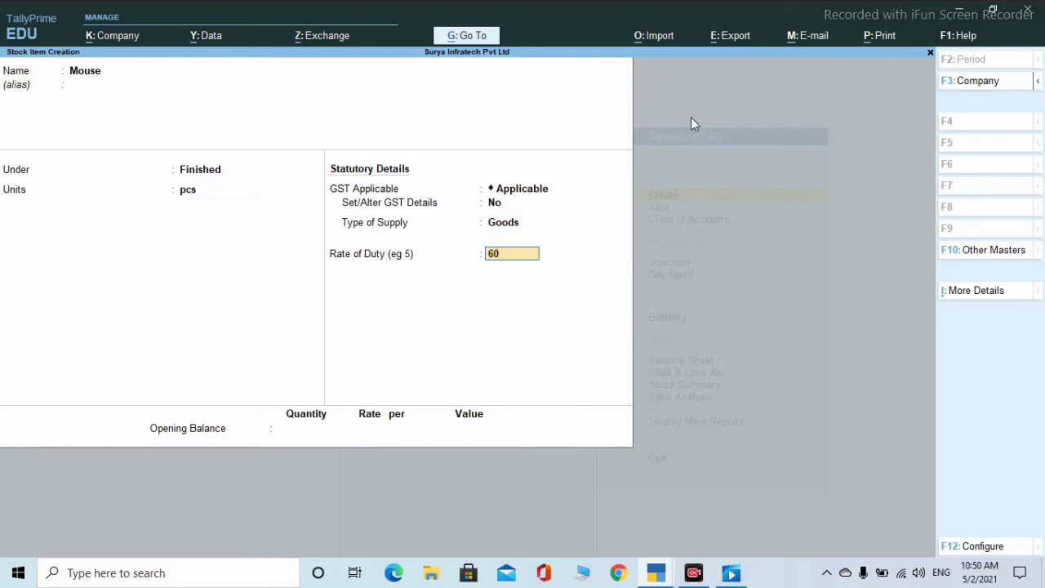
key("Return")
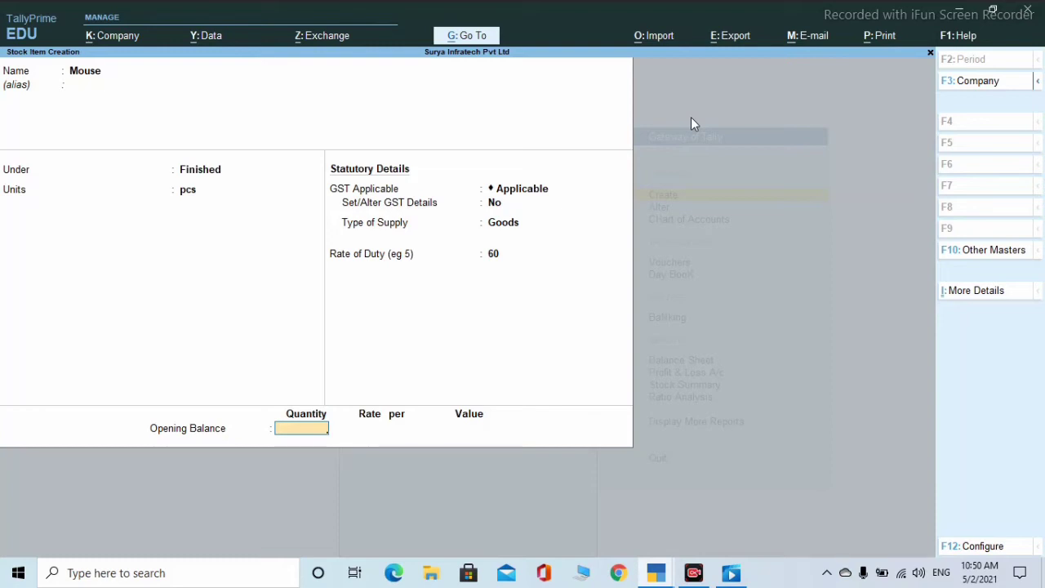
- Allocate 1,000 pcs opening stock of Mouse to Hajipur at 80 each (80,000)
type("1000")
key("Return")
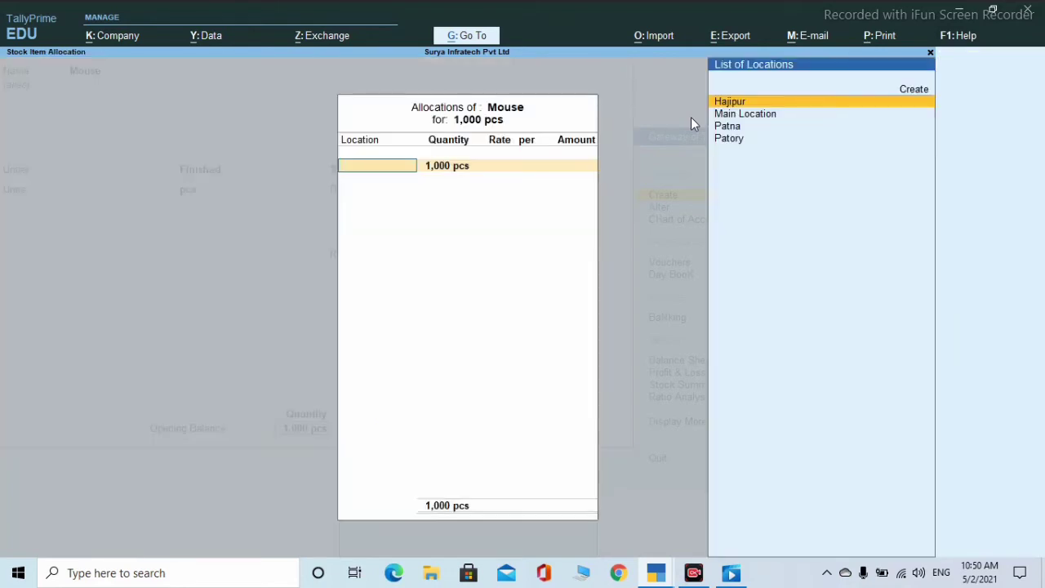
key("Return")
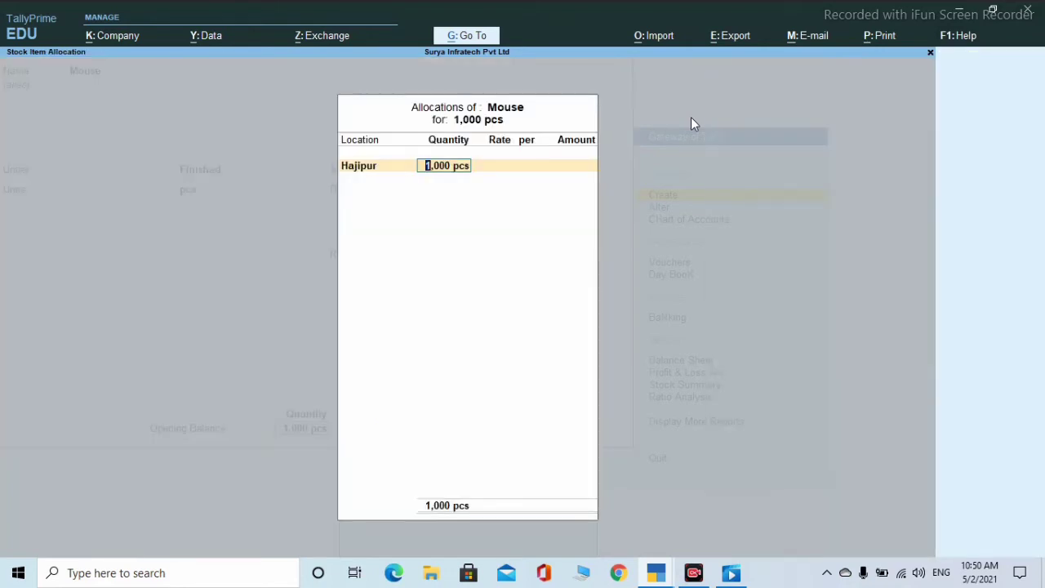
key("Return")
type("80")
key("Return")
key("Return")
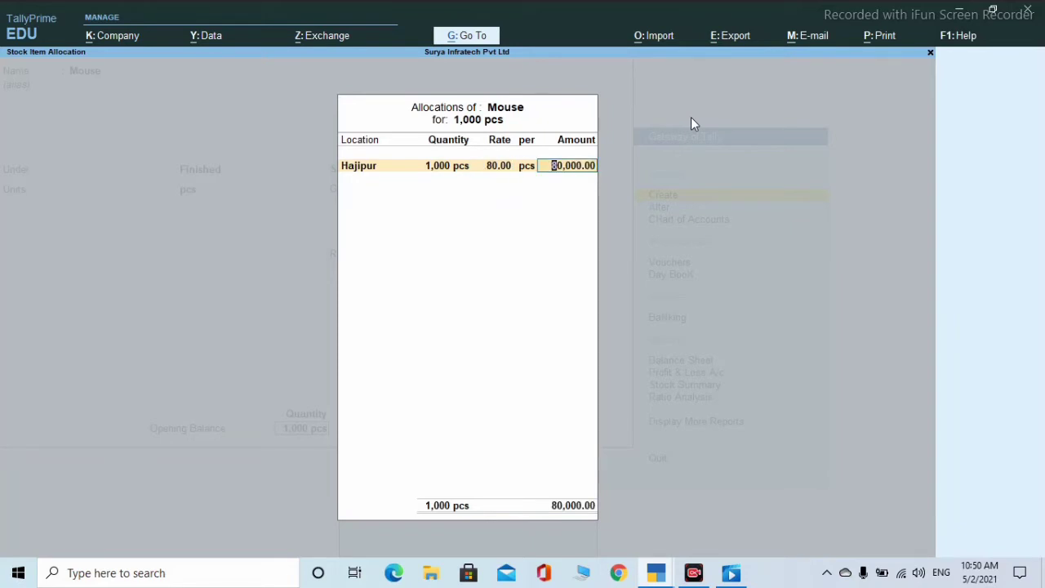
key("Return")
key("Return")
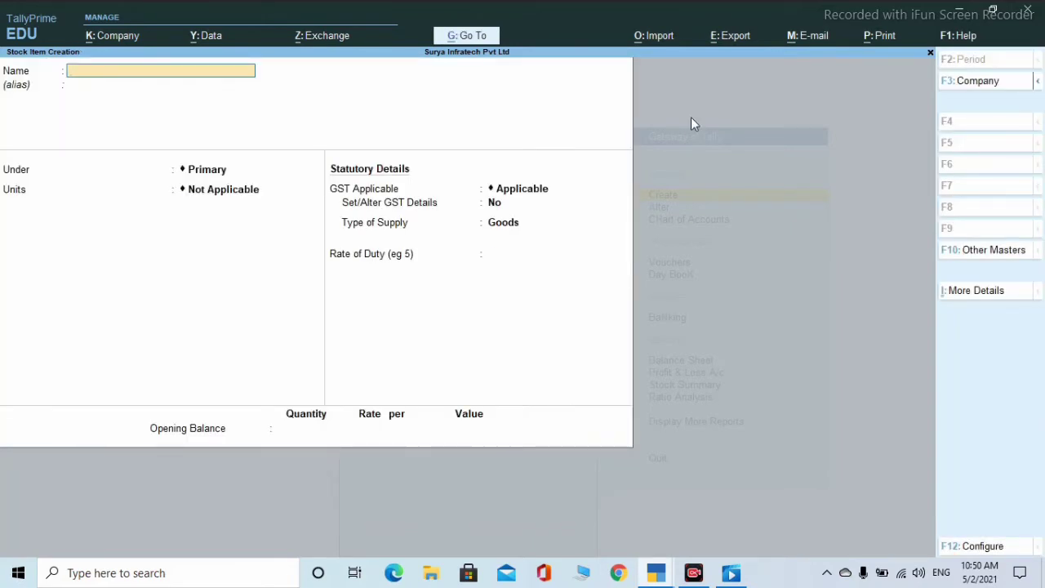
- Start stock item Printer under Finished, unit pcs, rate of duty 12,500
type("Printer")
key("Return")
key("Return")
type("F")
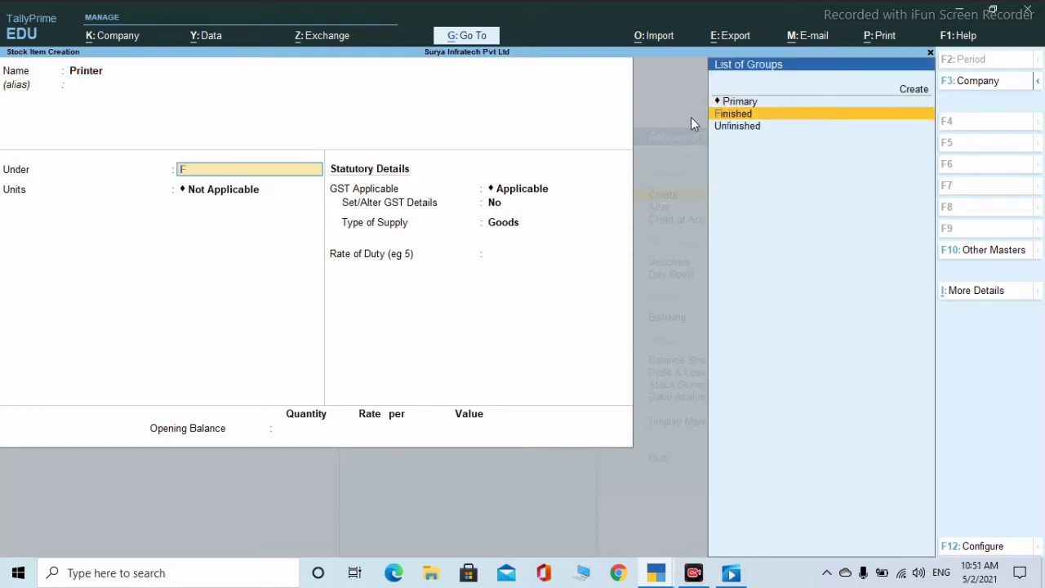
key("Return")
type("pcs")
key("Return")
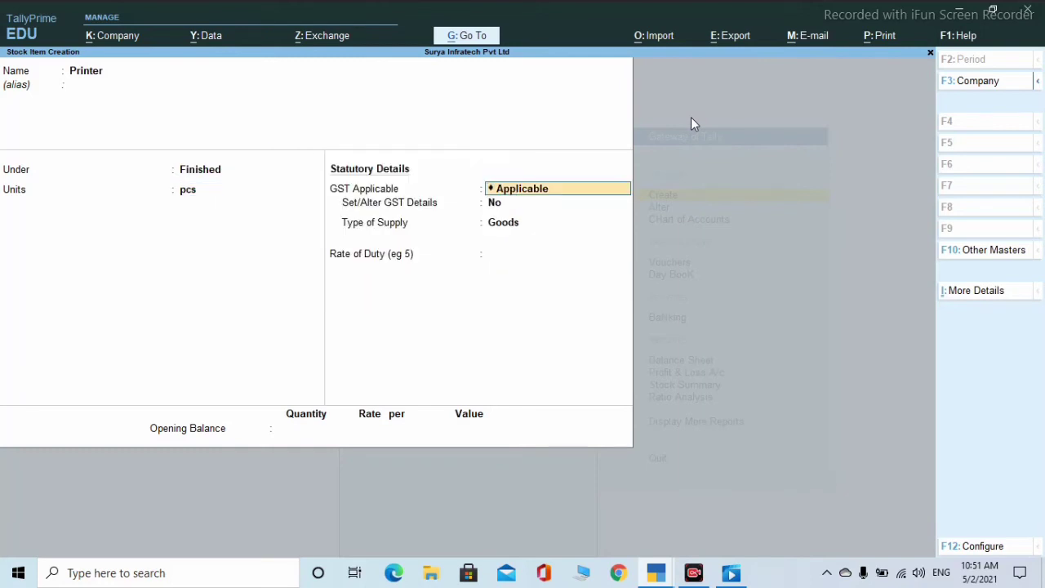
key("Return")
key("Return")
key("Return")
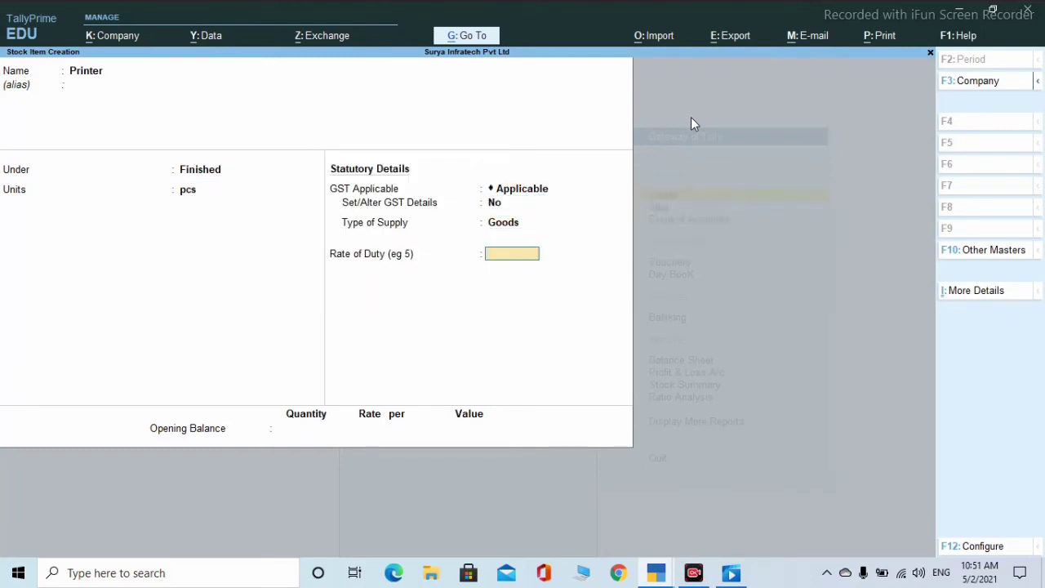
type("12500")
key("Return")
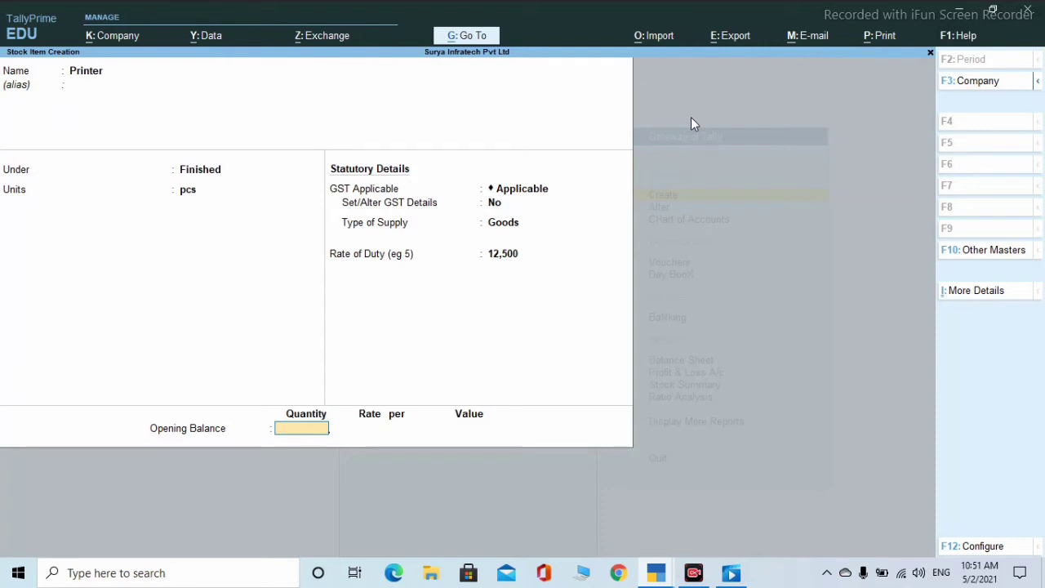
- Allocate 50 pcs opening stock of Printer to Hajipur at 13,500 each
type("50")
key("Return")
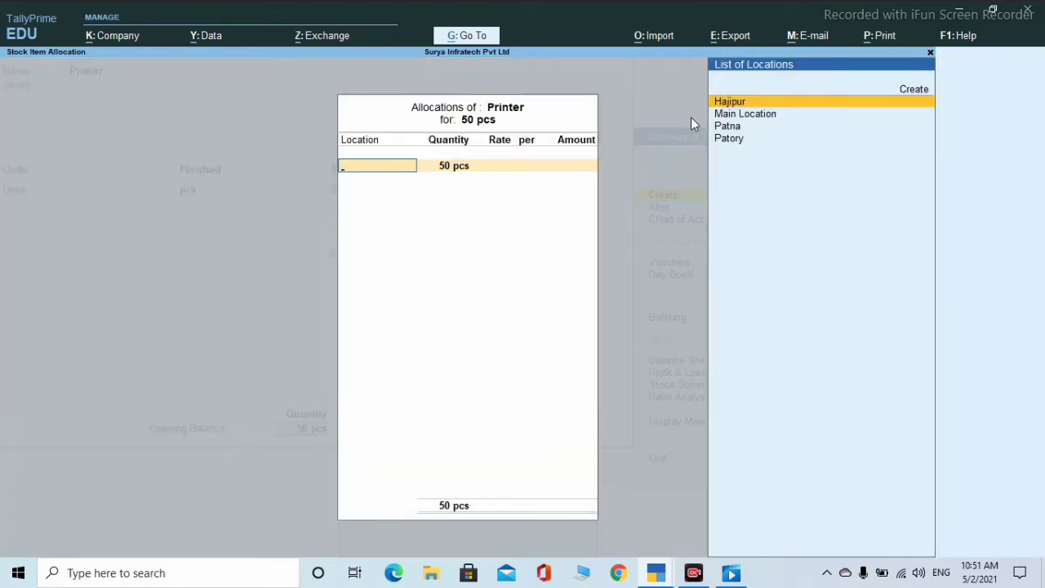
key("Return")
key("Return")
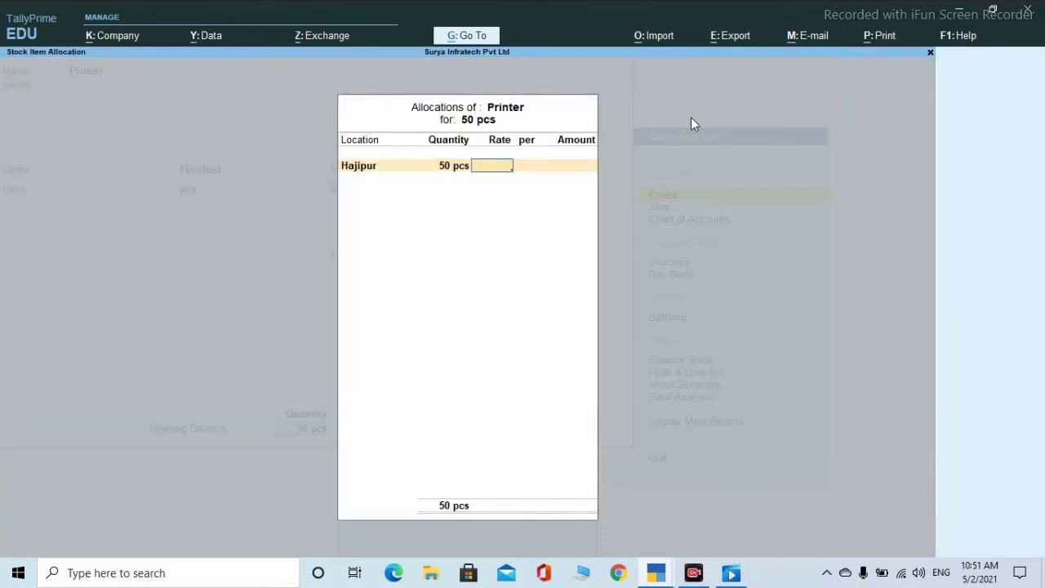
type("13,")
type("500")
key("Return")
key("Return")
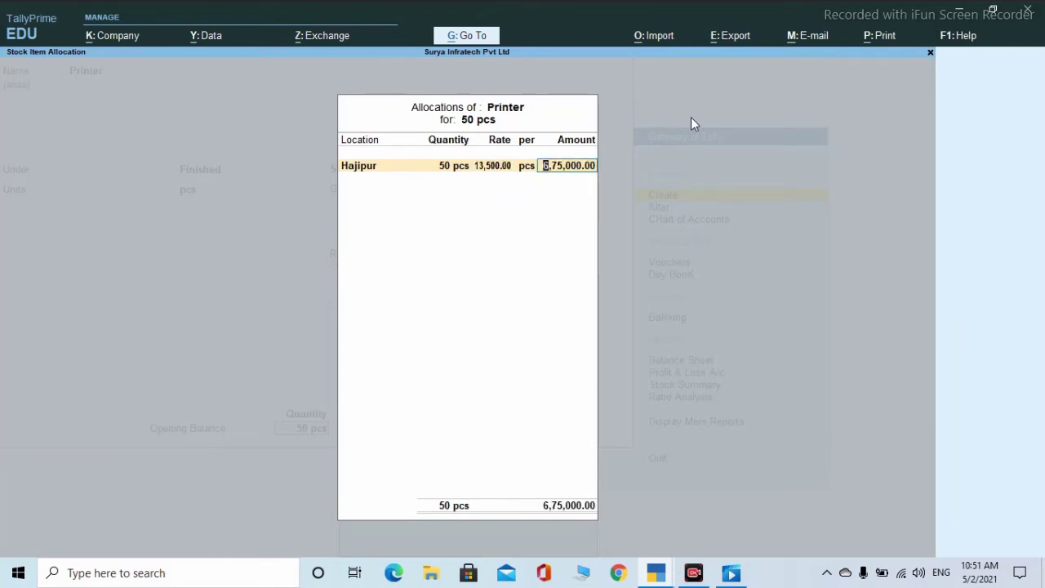
key("Return")
key("Return")
key("Return")
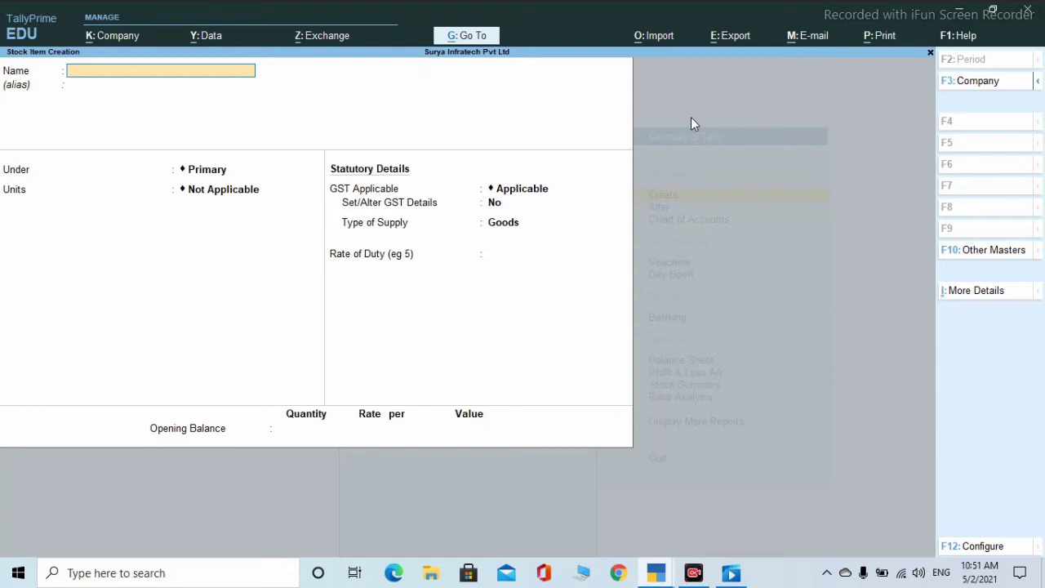
- Leave Stock Item Creation, open voucher entry, and switch to Contra voucher No. 1 dated 1-Apr-21
key("Escape")
key("Return")
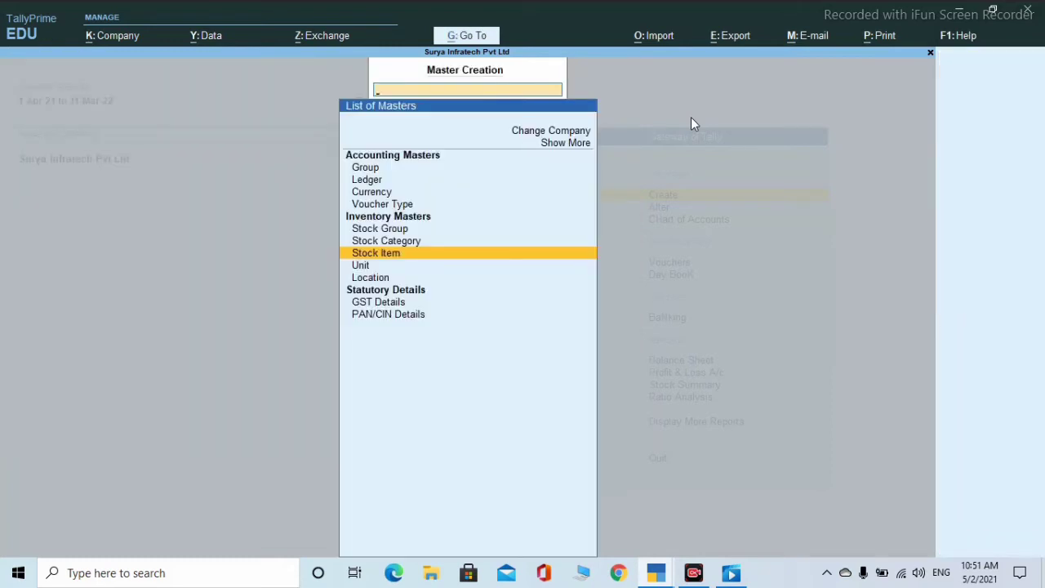
key("Escape")
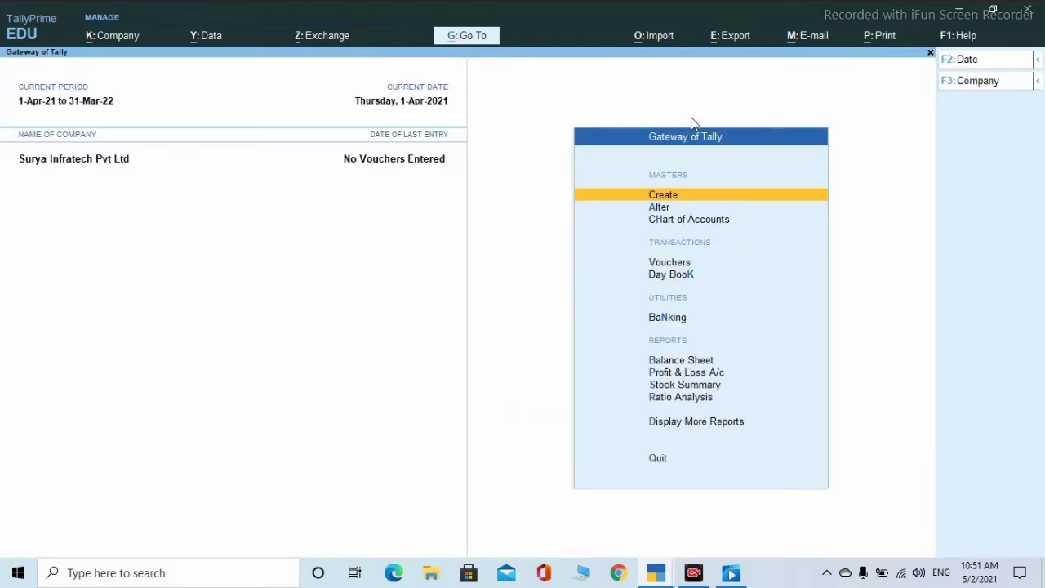
key("Down")
key("Down")
key("Down")
key("Down")
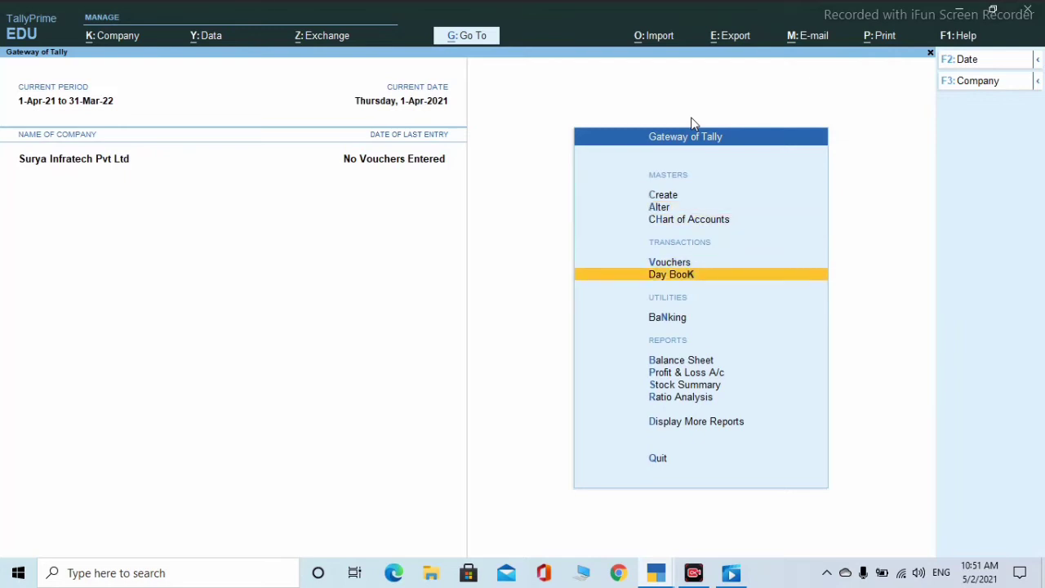
key("Up")
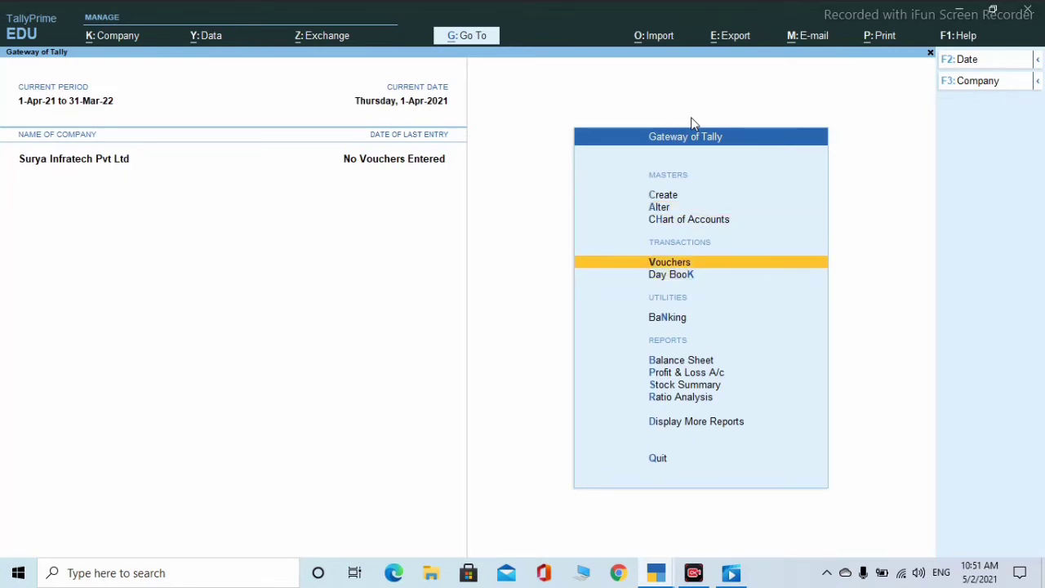
key("Return")
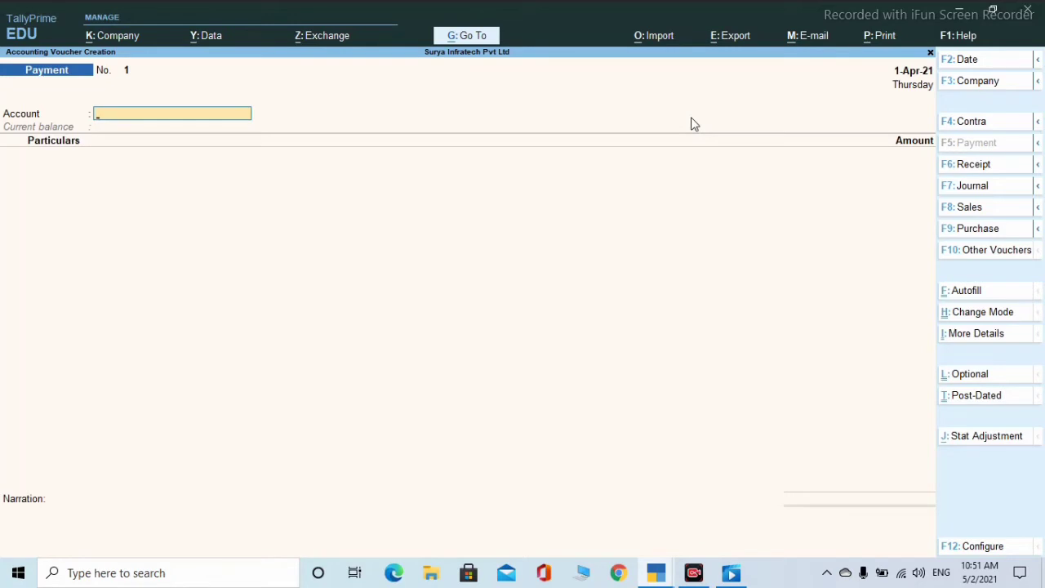
left_click(971, 124)
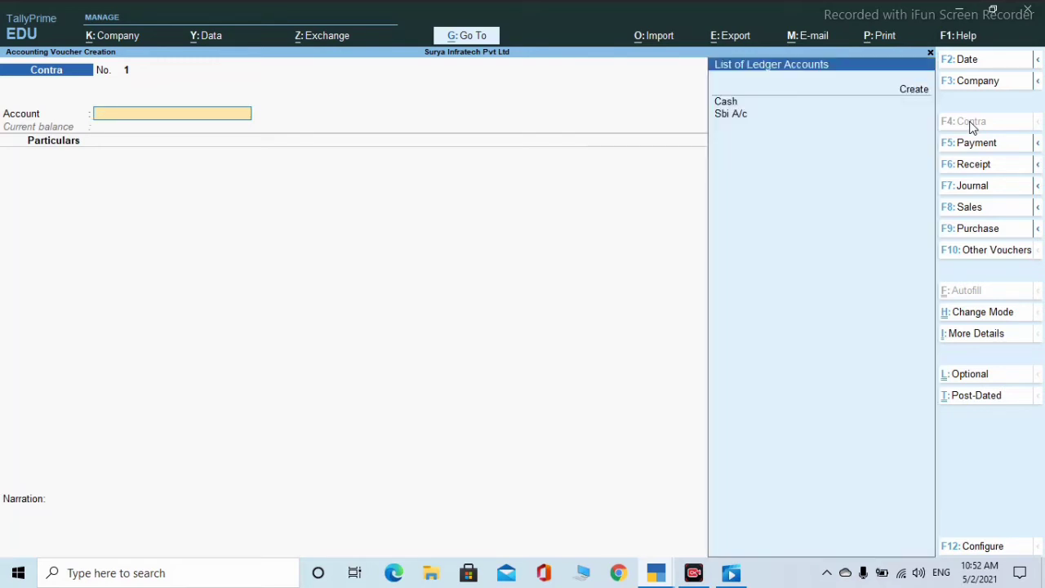
- Enter a Contra with Sbi A/c as account and Cash for 5,000 in Particulars
key("Down")
key("Down")
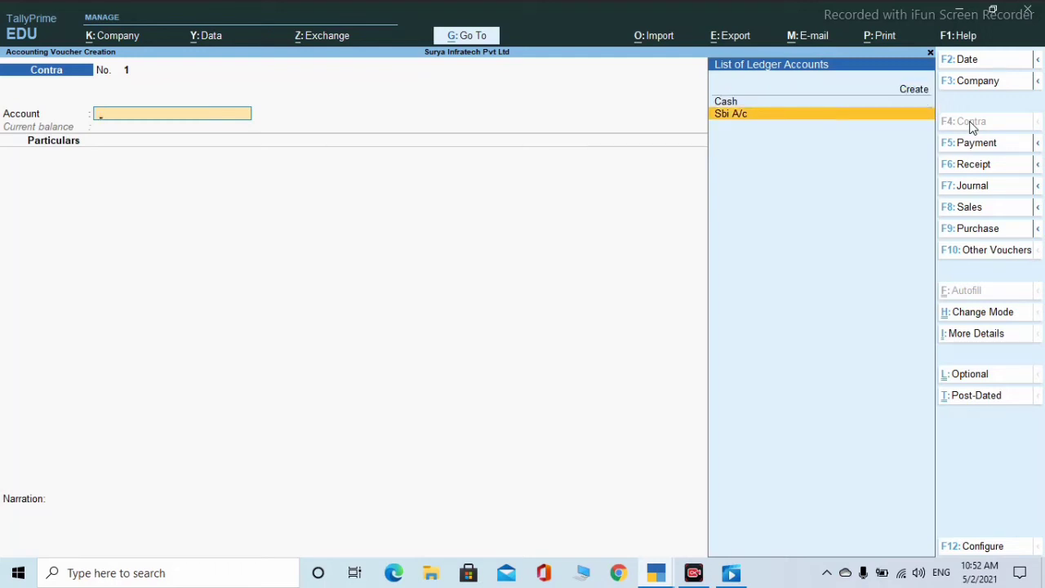
key("Return")
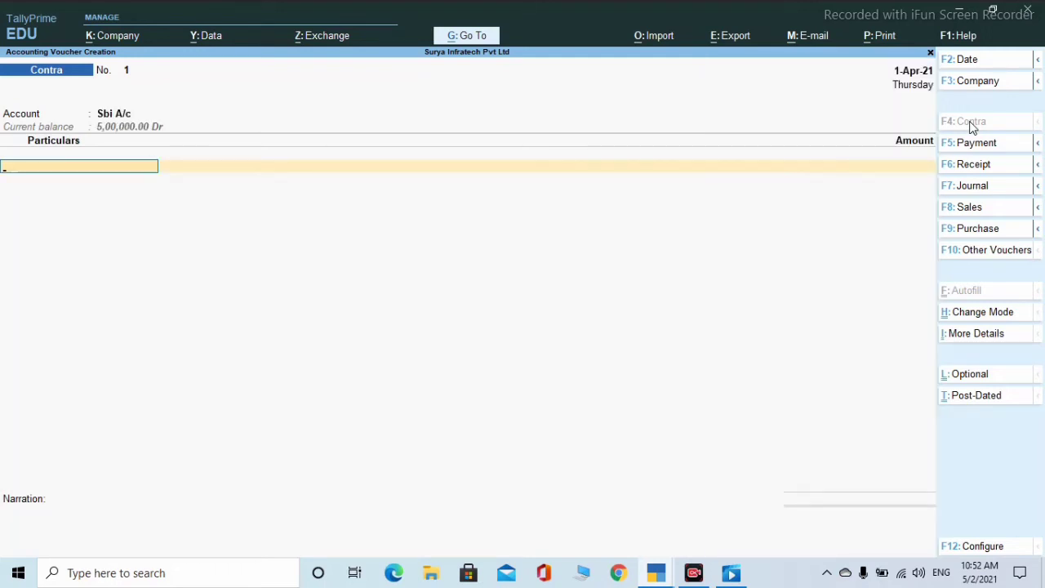
key("Down")
key("Down")
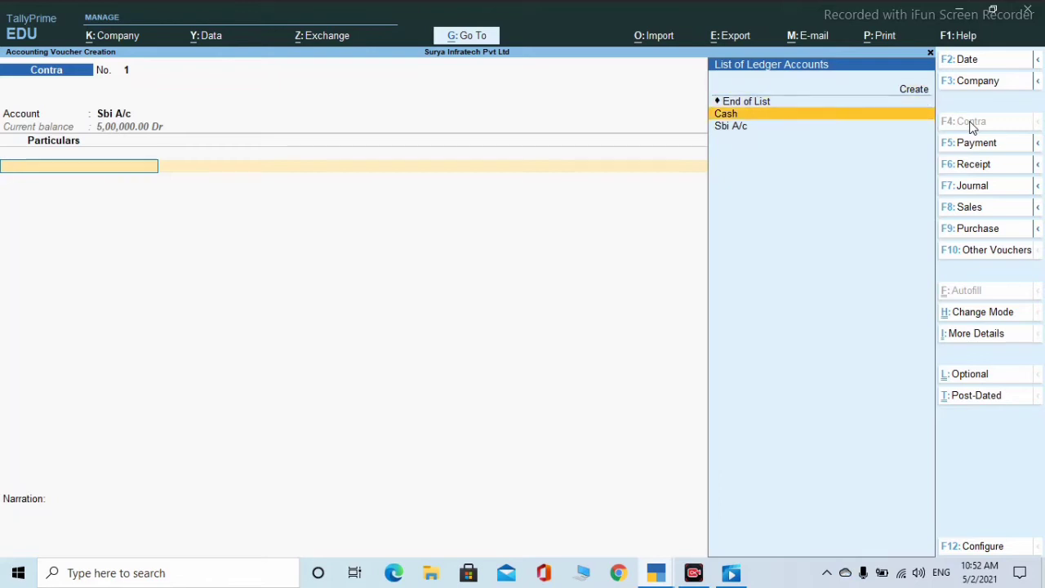
key("Return")
type("5000")
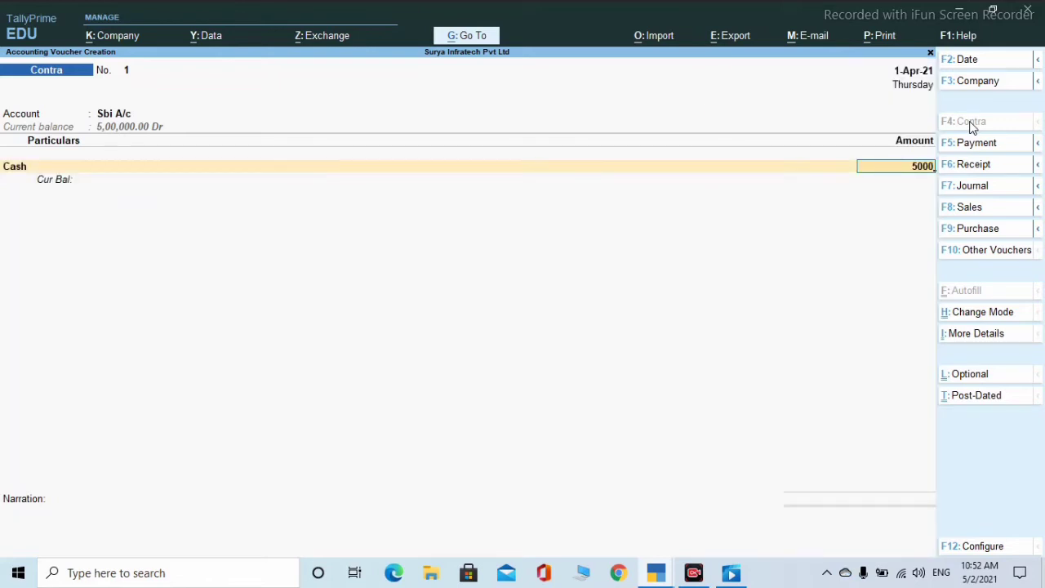
key("Return")
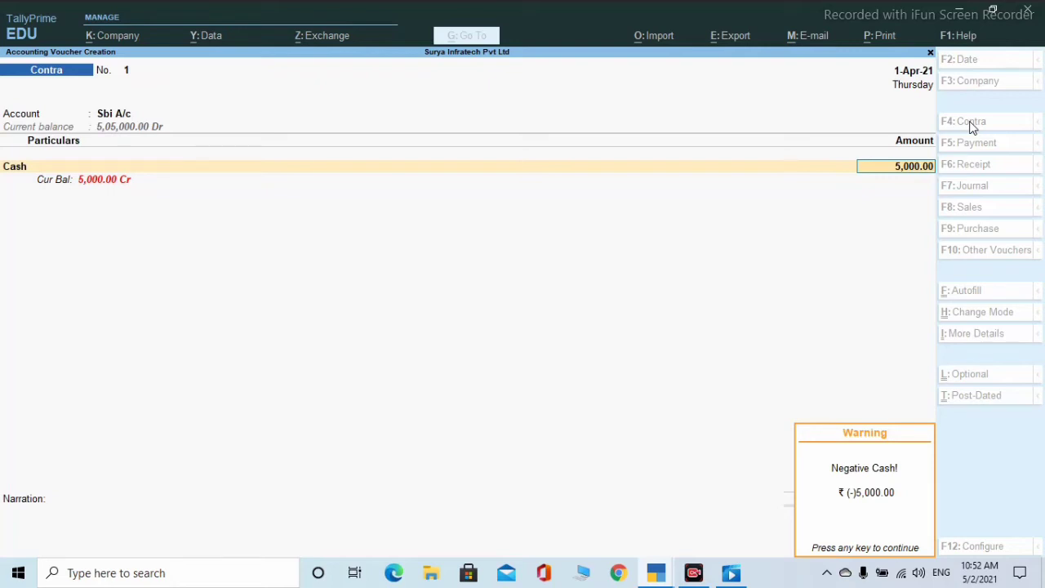
- Dismiss the Negative Cash warning and discard the unsaved Contra voucher
key("Return")
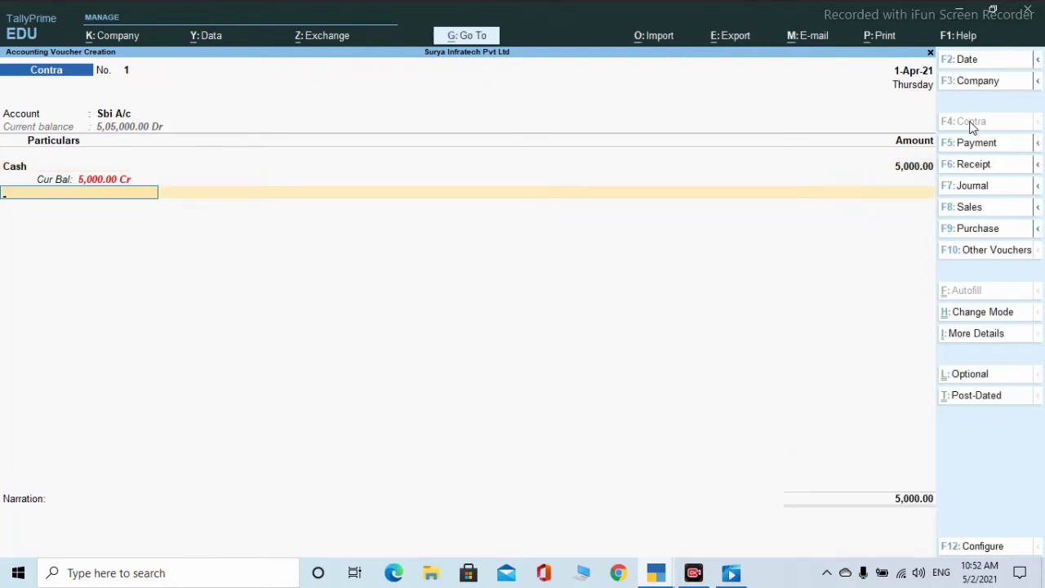
key("BackSpace")
key("Escape")
key("Return")
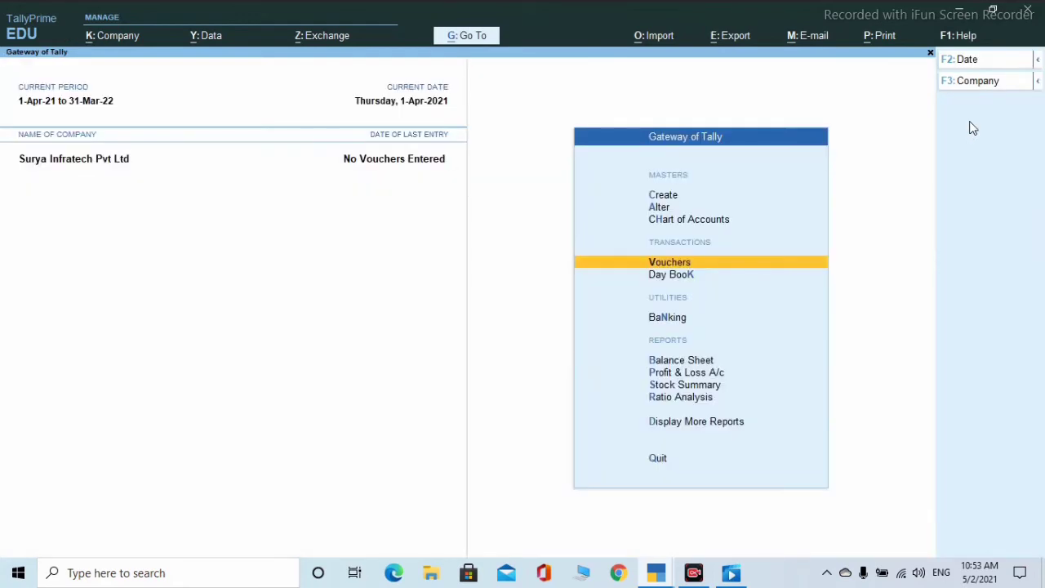
- Save Contra voucher No. 1 with Cash as account and Sbi A/c 5,000 by cheque
key("Return")
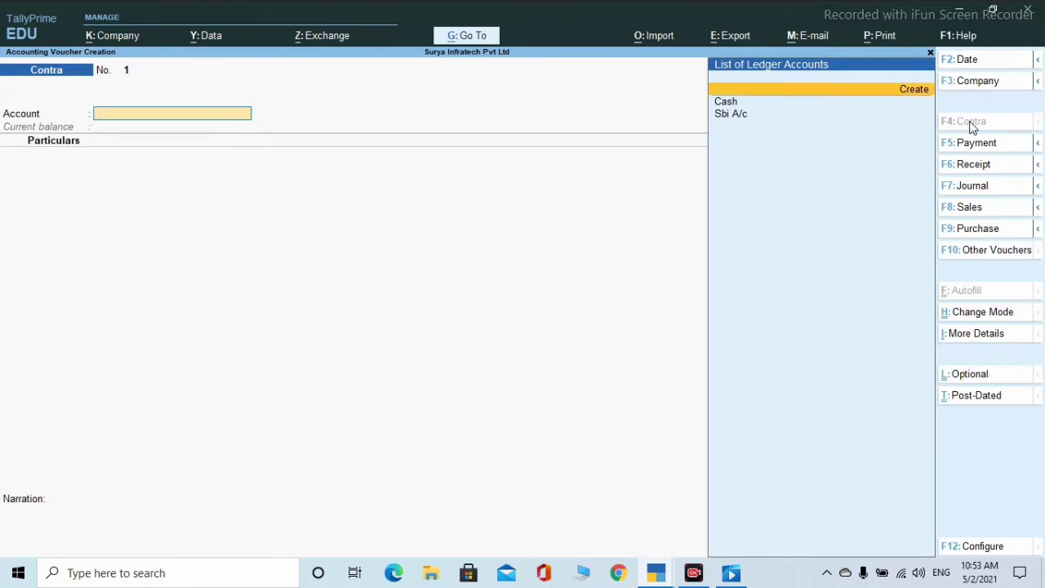
key("Down")
key("Return")
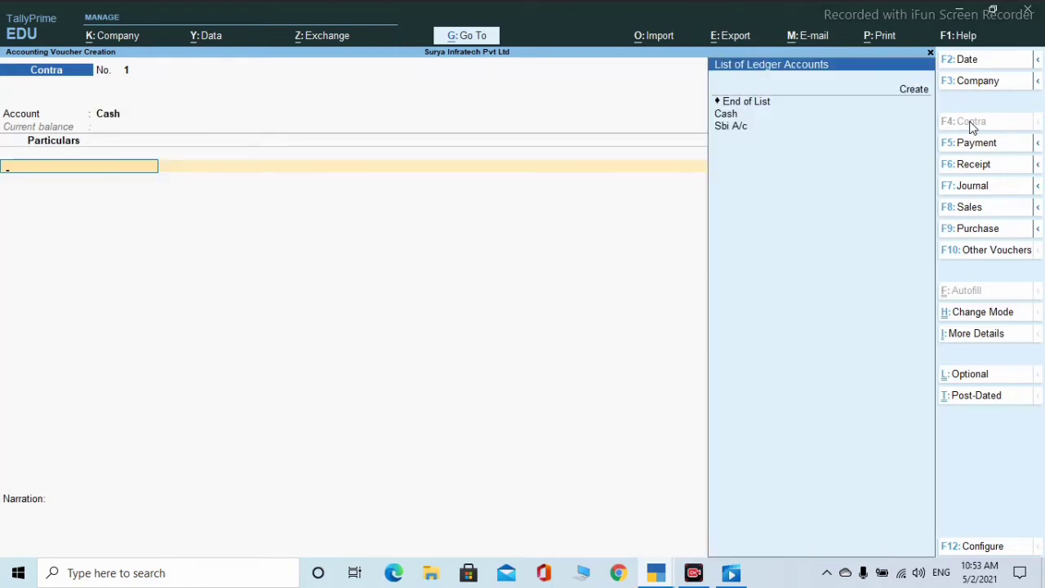
key("Down")
key("Down")
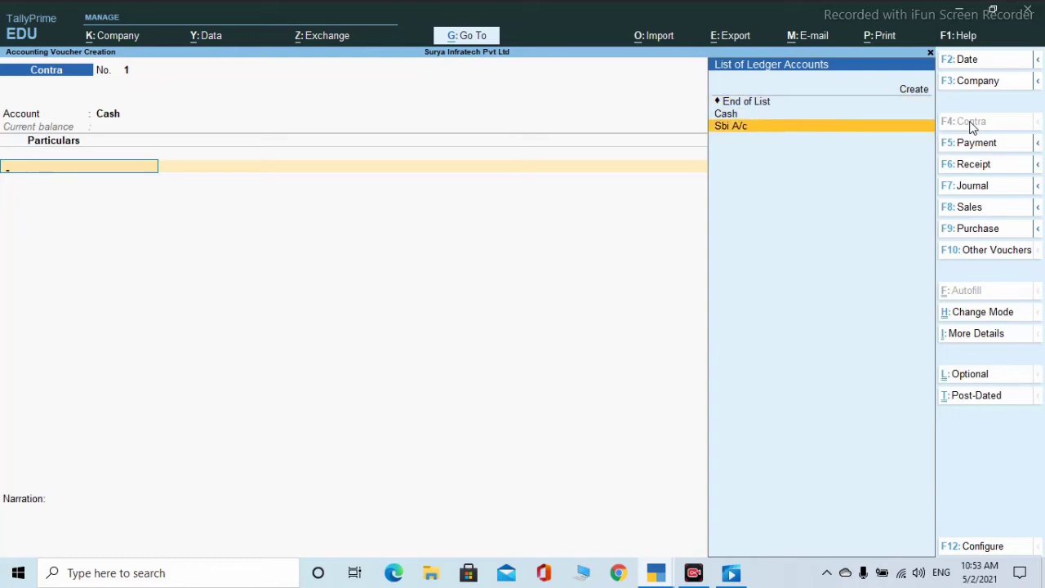
key("Return")
type("5000")
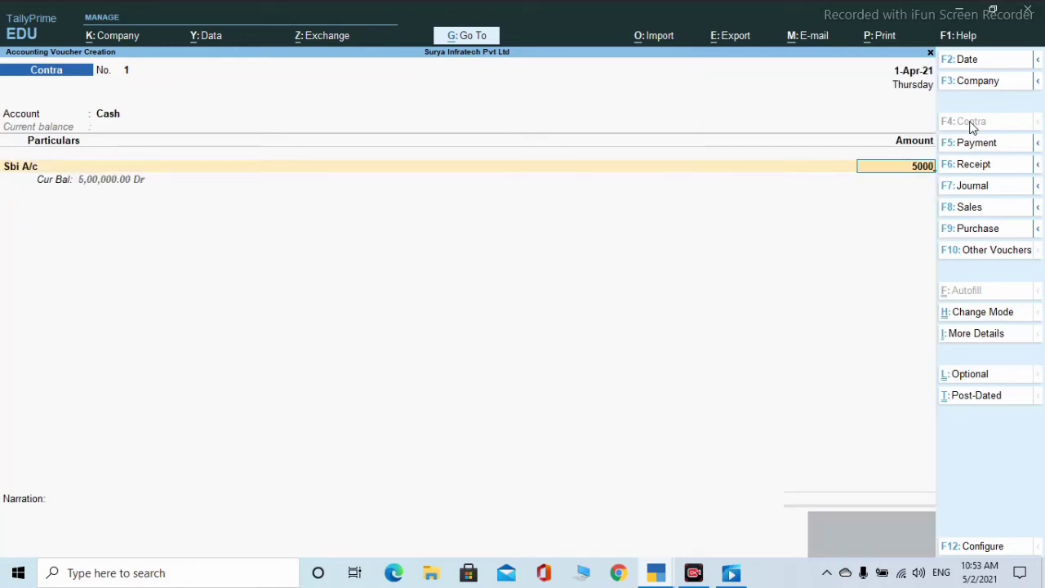
key("Return")
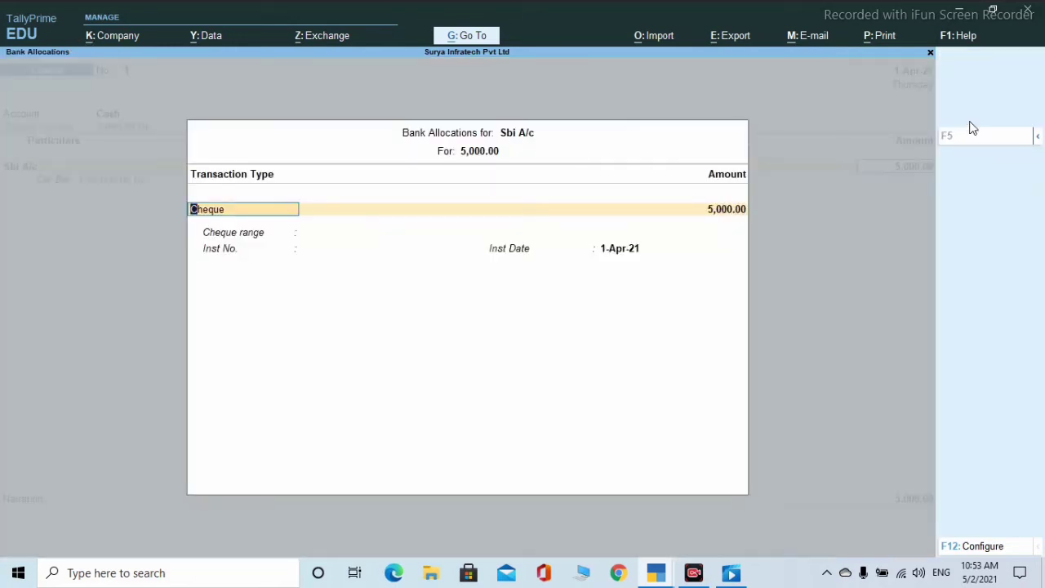
key("Return")
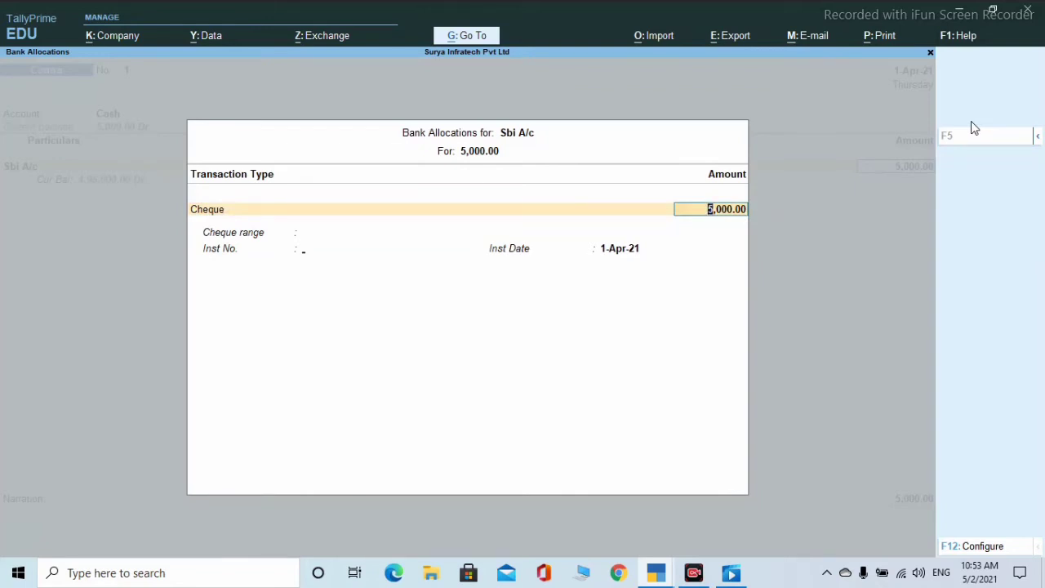
key("Return")
key("Return")
key("Return")
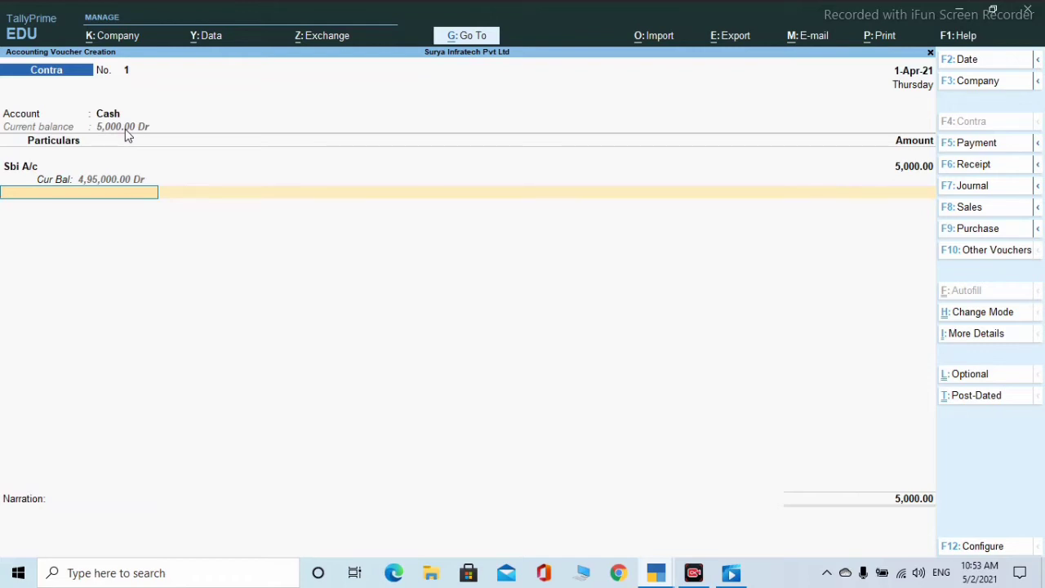
key("Return")
key("Return")
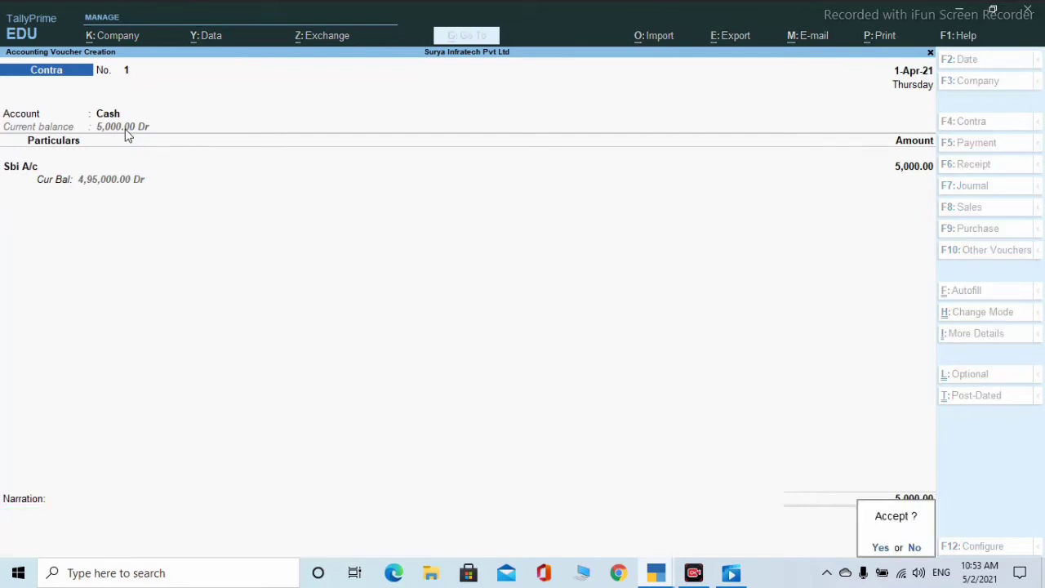
key("Return")
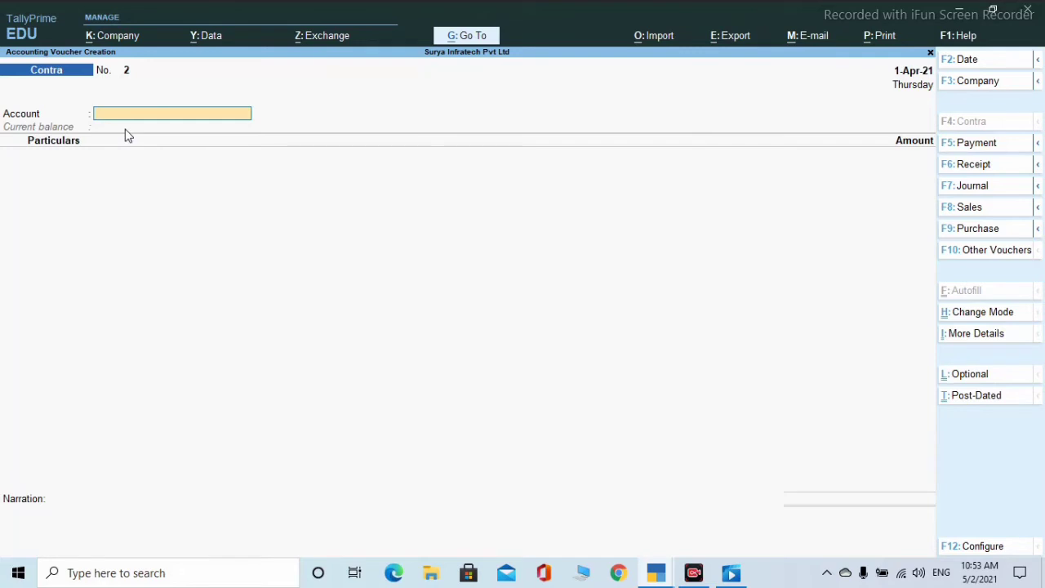
- Create a new ledger named Pnb A/c from voucher No. 2's account field
key("Return")
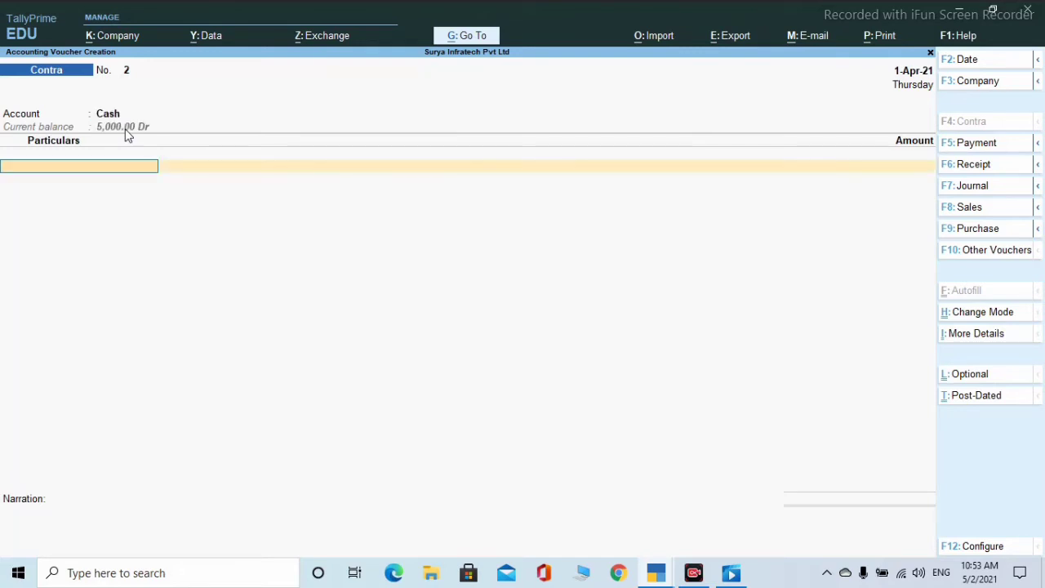
key("BackSpace")
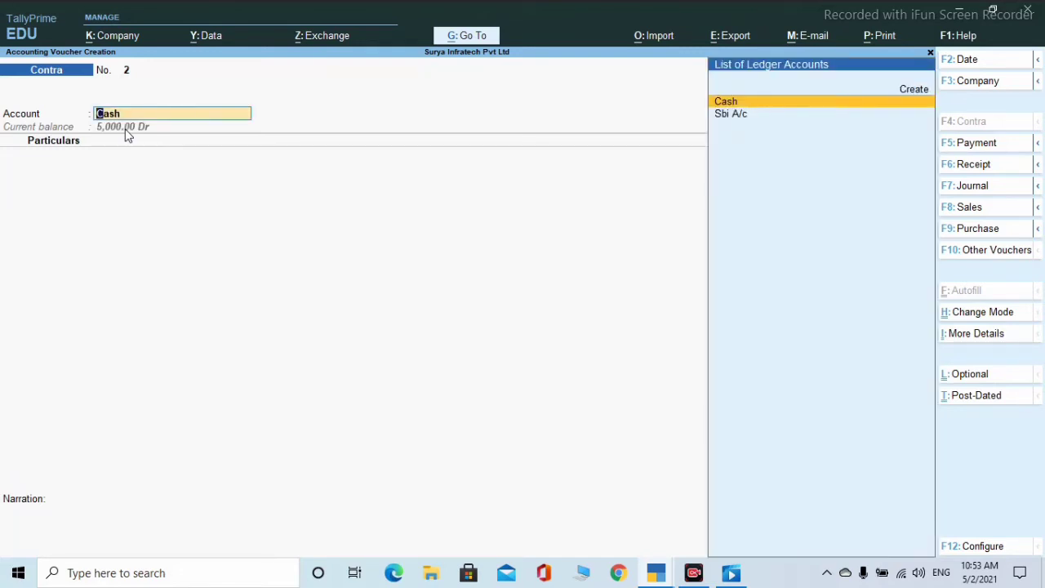
key("Up")
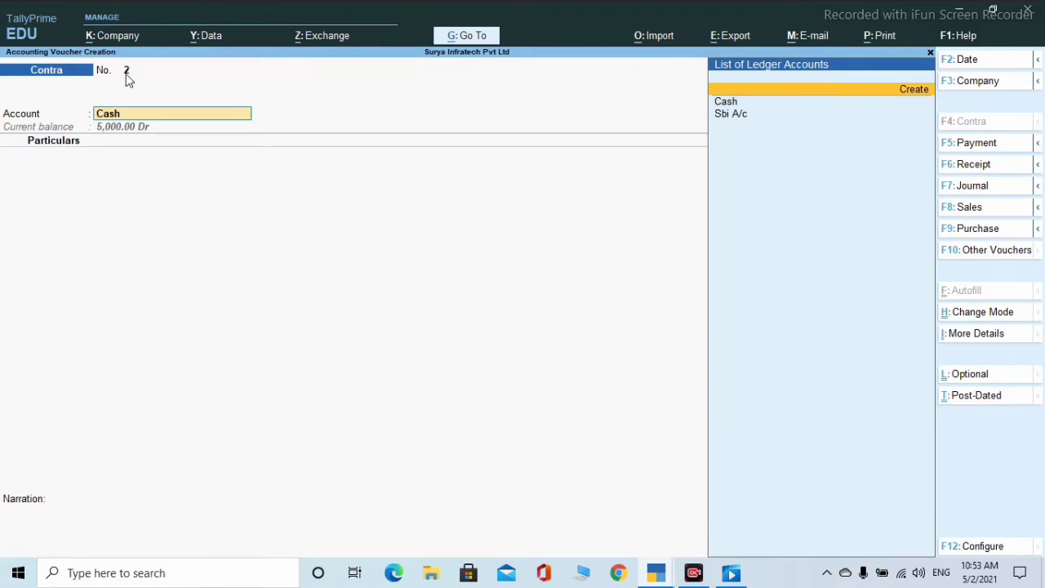
key("Return")
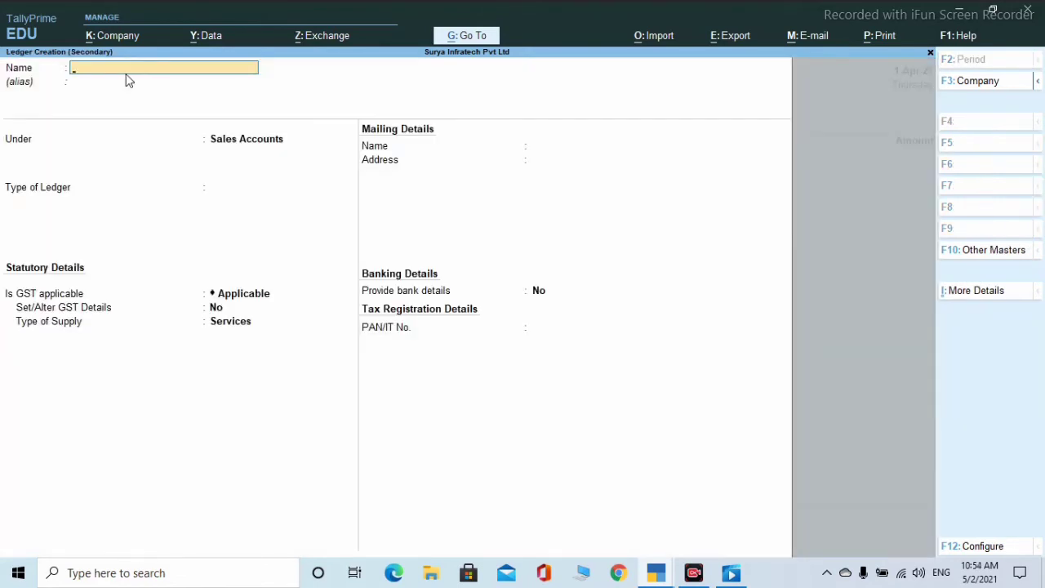
type("Pnb a/c")
key("Return")
key("Return")
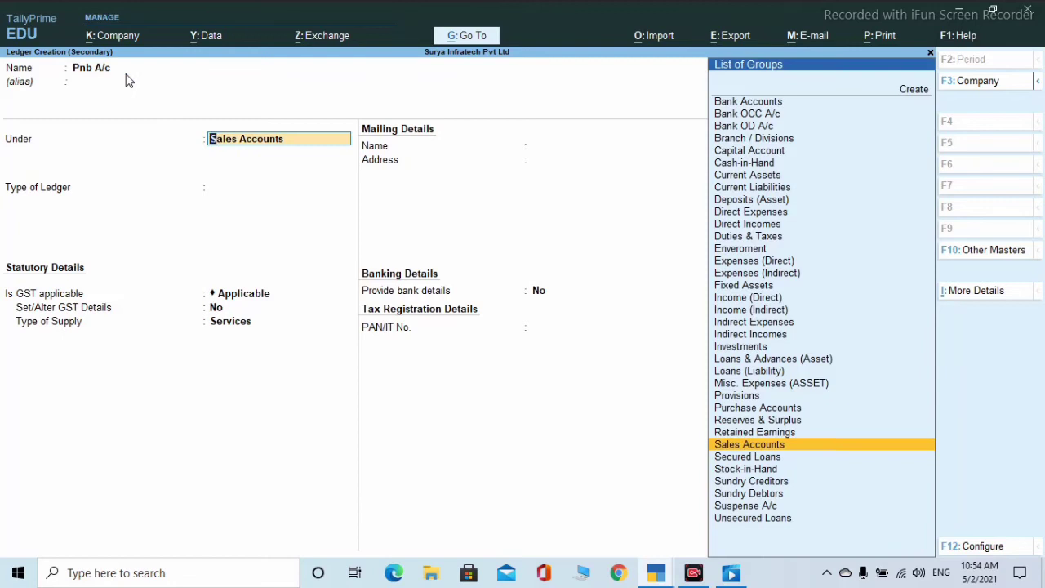
- Place Pnb A/c under Bank Accounts and enter its bank account number
type("B")
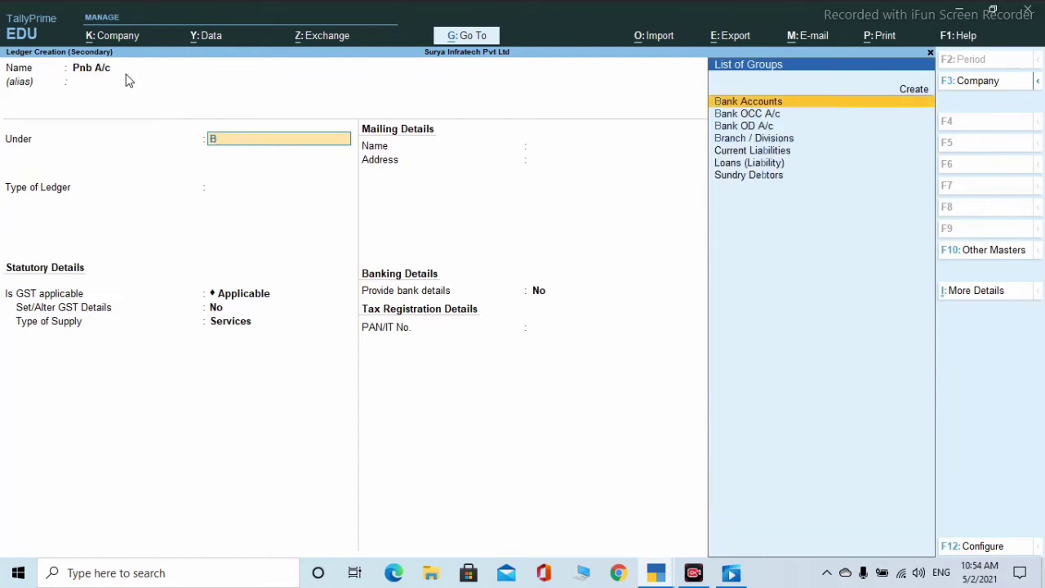
key("Return")
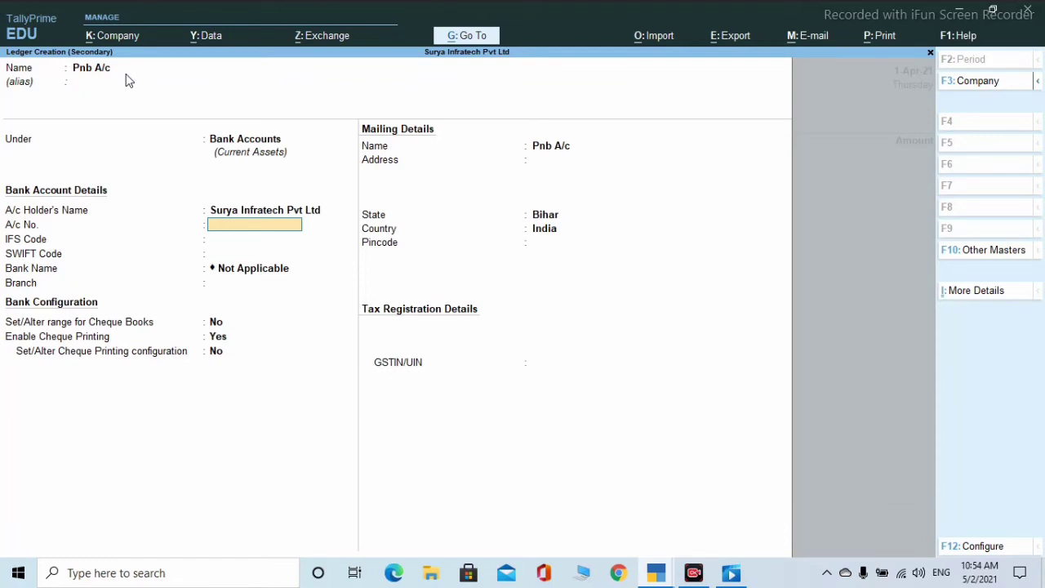
key("Return")
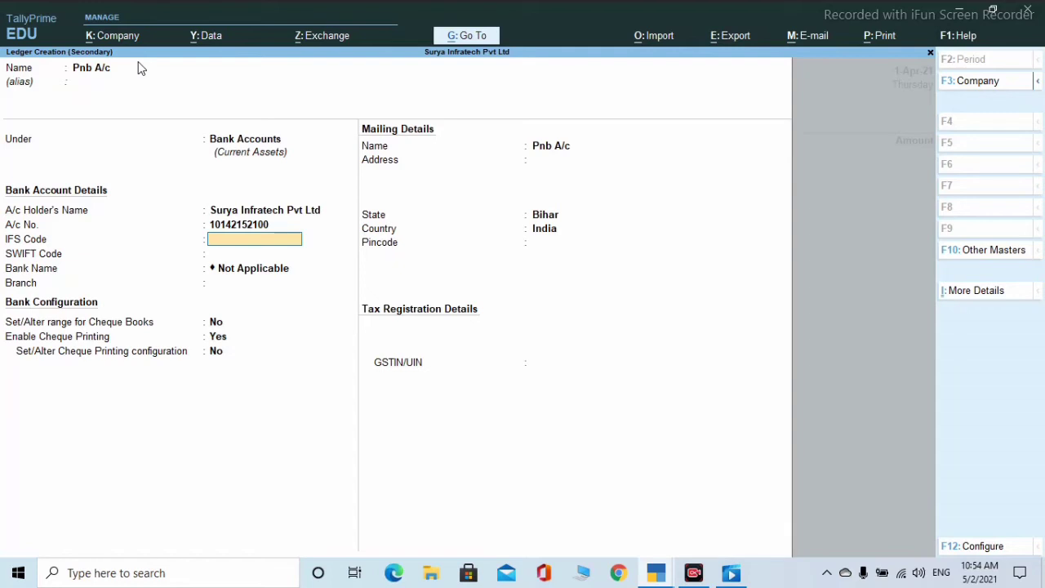
- Add IFS code PUNB0MBGB06 and branch Patna, then save the Pnb A/c ledger
type("PUNB0MBGB06")
key("Return")
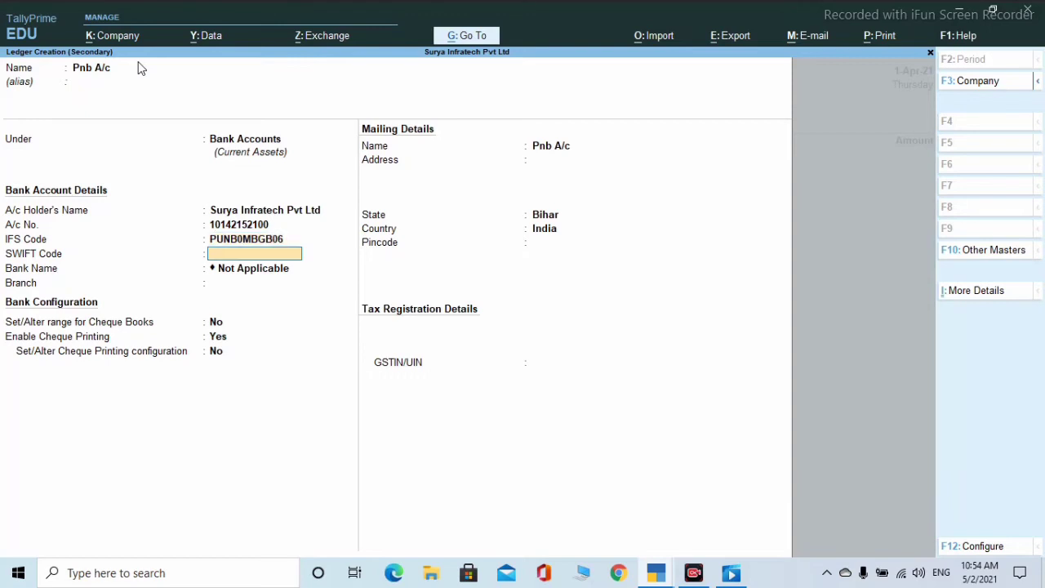
key("Return")
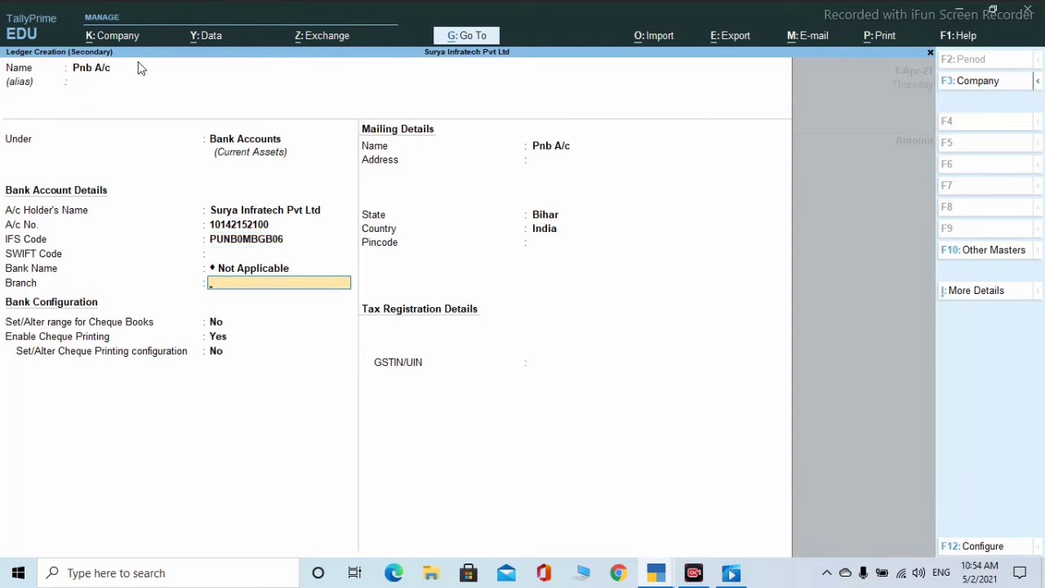
type("Patna")
key("Return")
key("Return")
key("Return")
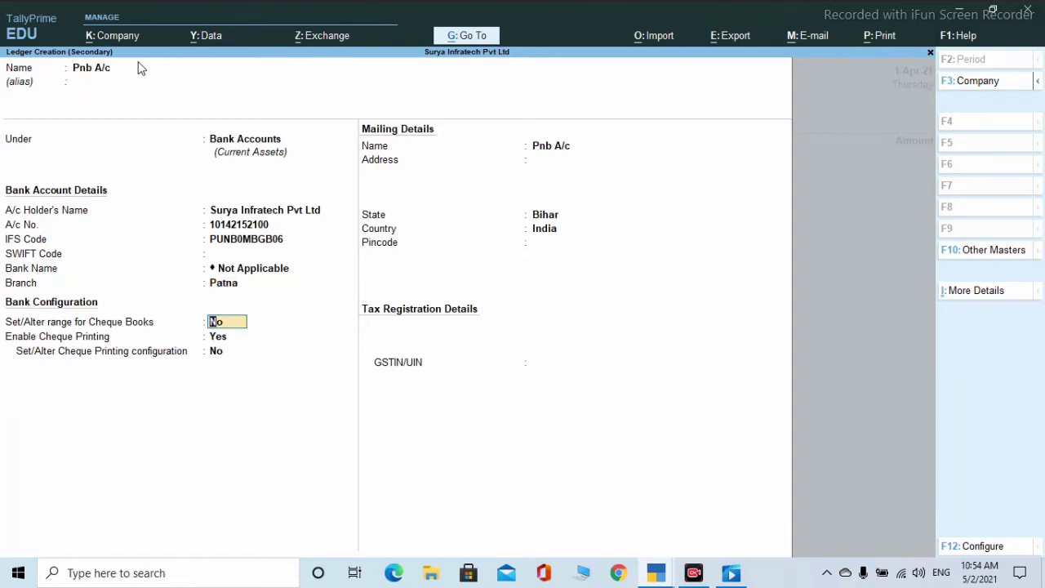
key("Return")
key("Return")
key("Return")
key("Return")
key("Return")
key("Return")
key("Return")
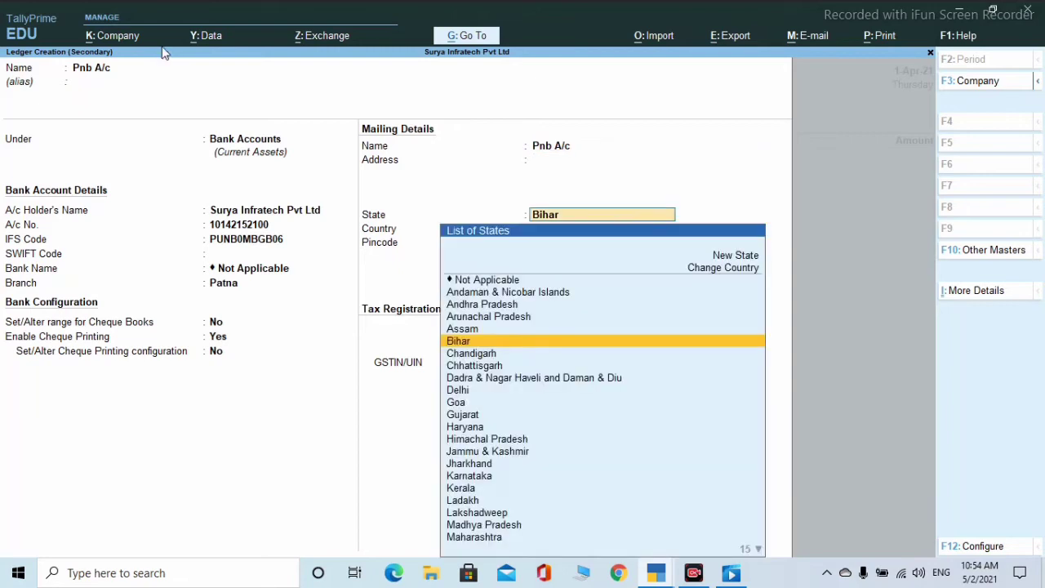
key("Return")
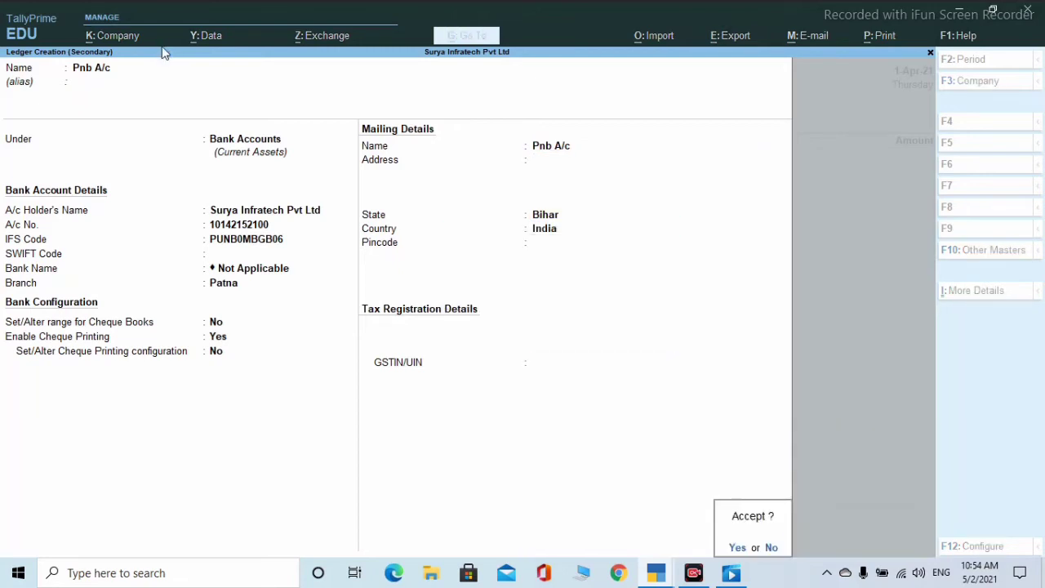
key("Return")
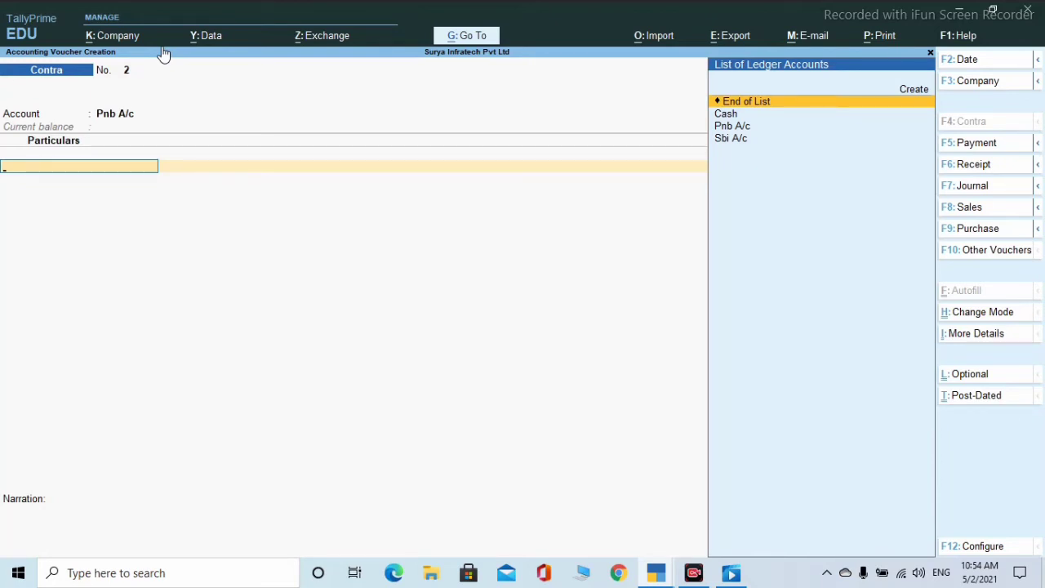
- Enter Sbi A/c for 5,000 into Pnb A/c, accepting both cheque allocations, and save voucher No. 2
key("Down")
key("Down")
key("Down")
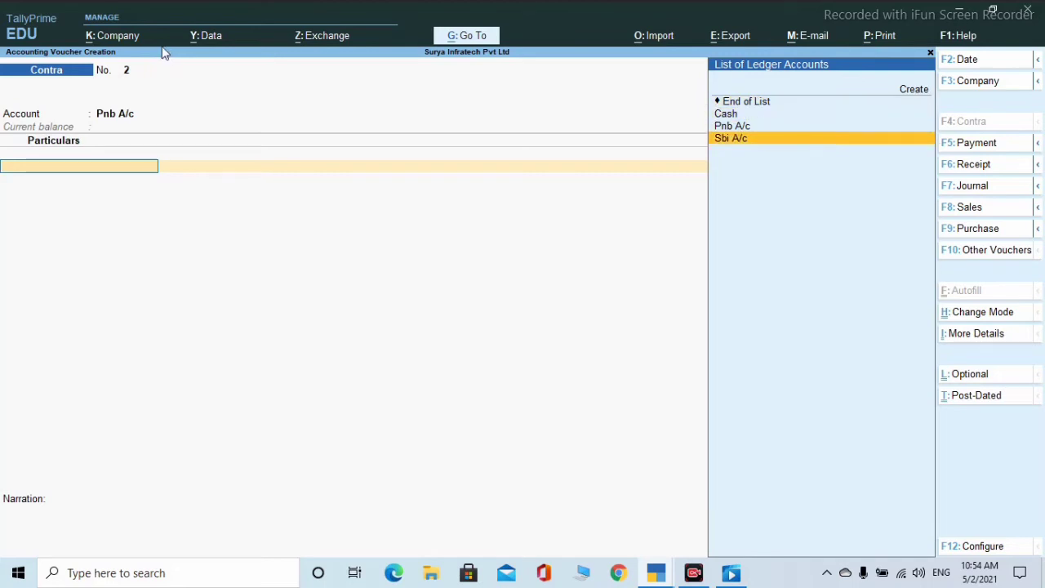
key("Return")
type("5000")
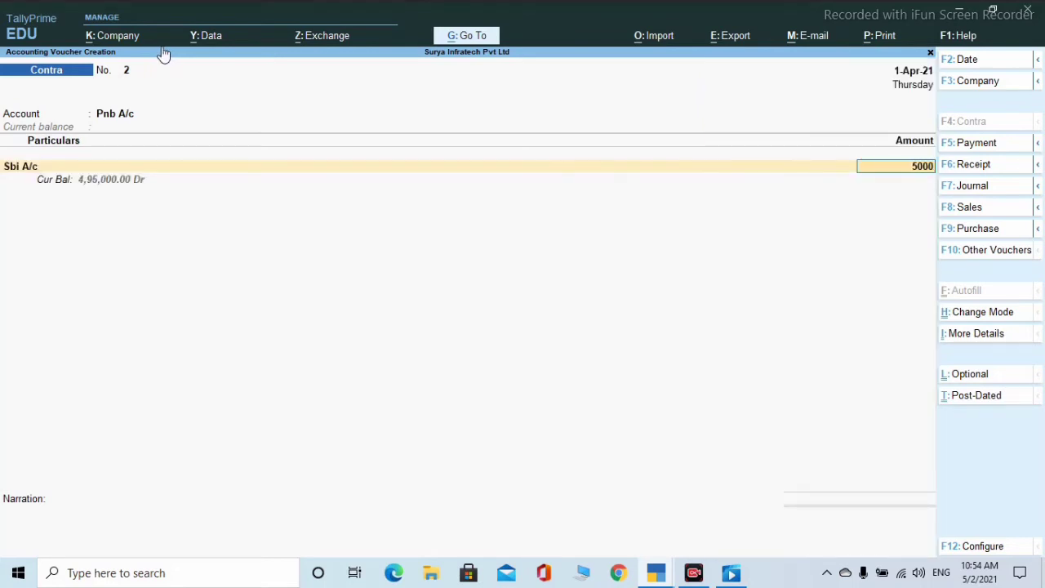
key("Return")
key("Return")
key("Return")
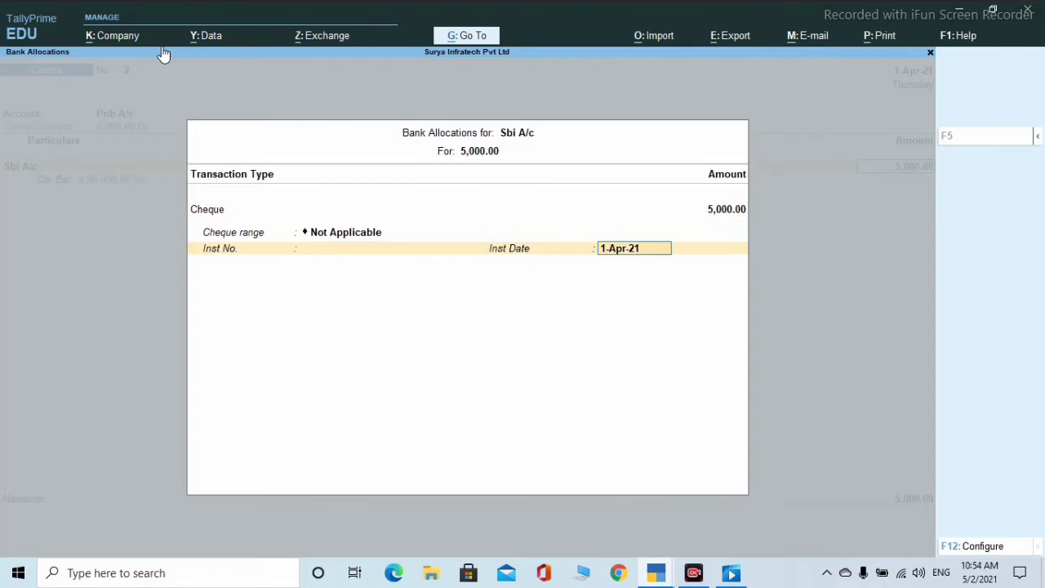
key("Return")
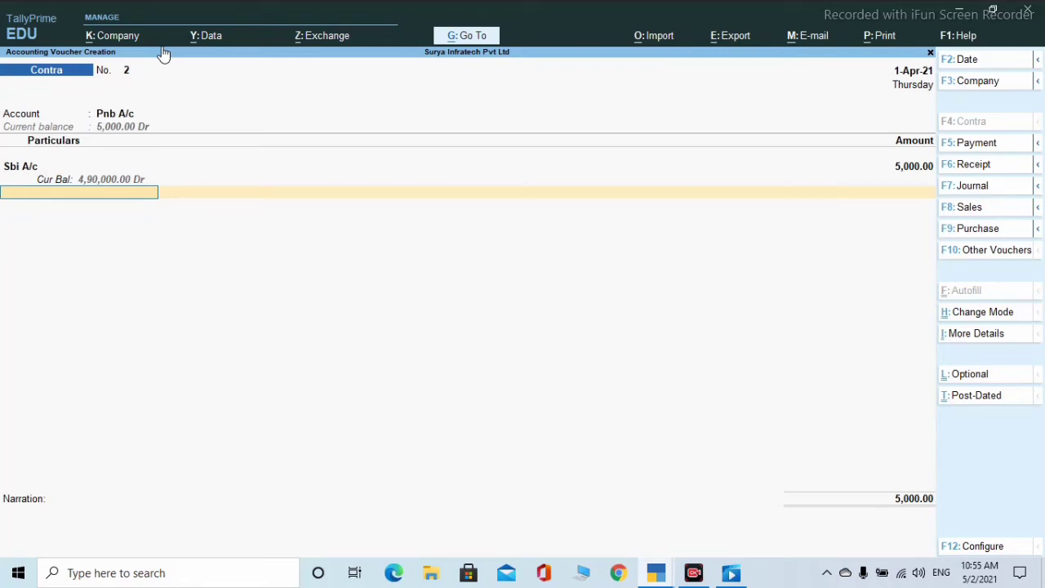
key("Return")
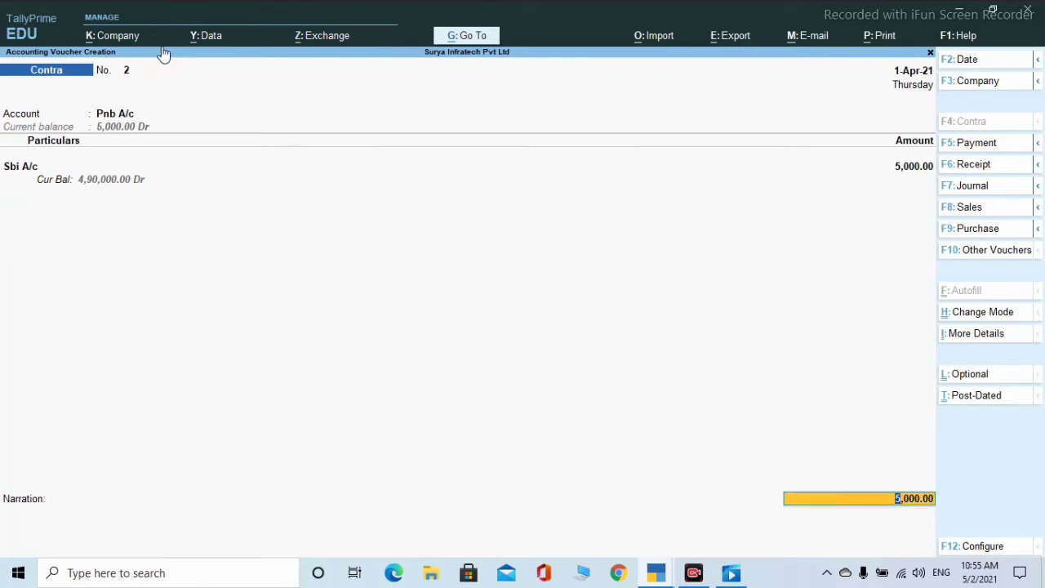
key("Return")
key("Return")
key("Return")
key("Return")
key("Return")
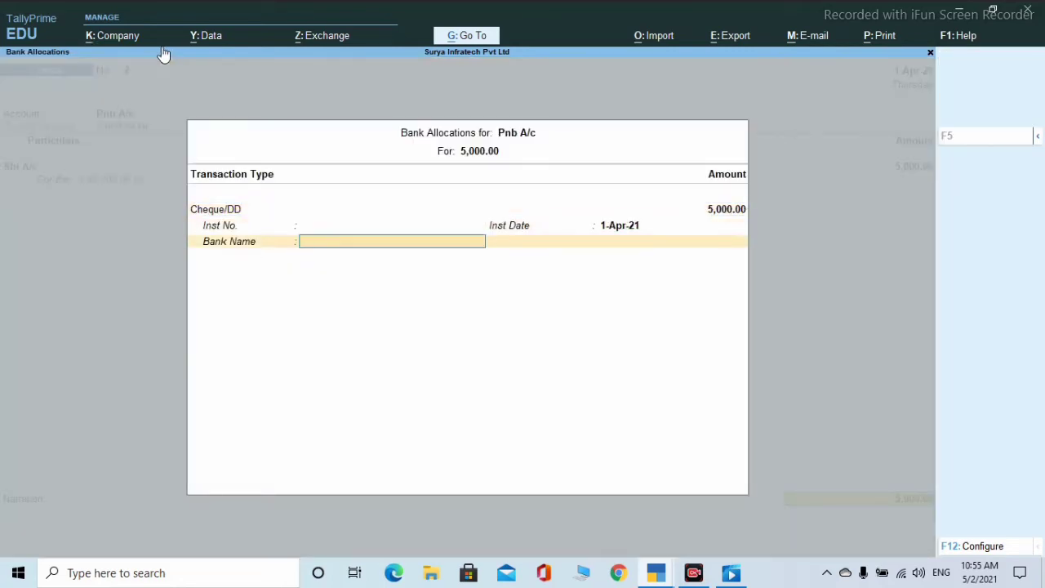
key("Return")
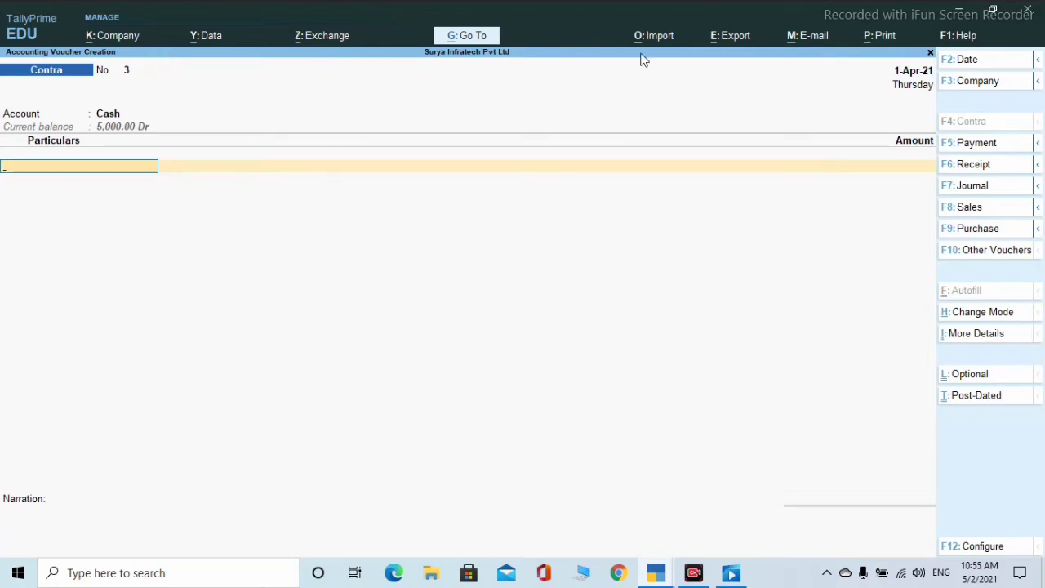
- Start a Payment voucher from Cash and select the party ledger through Show More
left_click(972, 146)
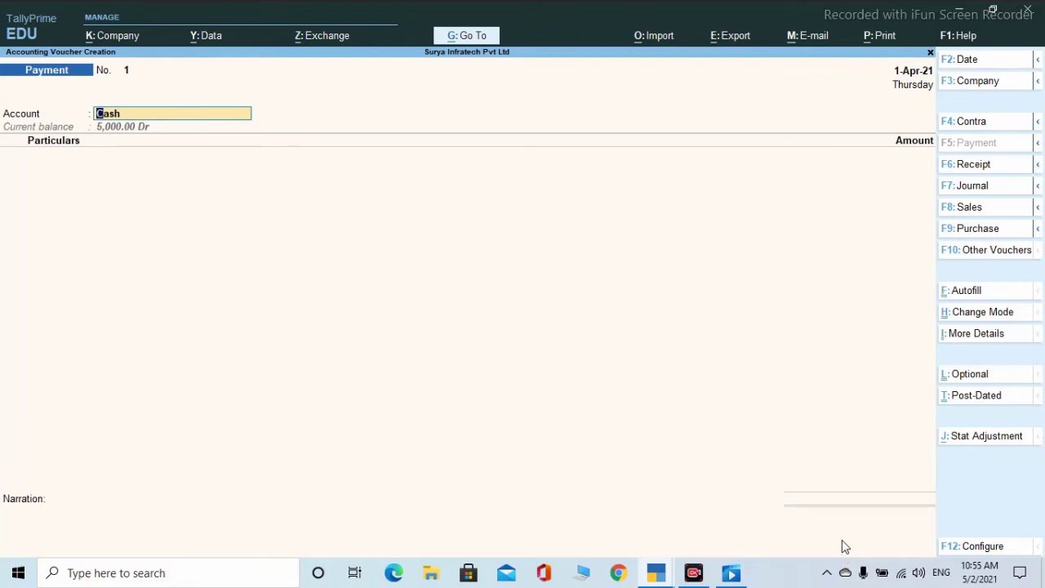
key("Return")
type("b")
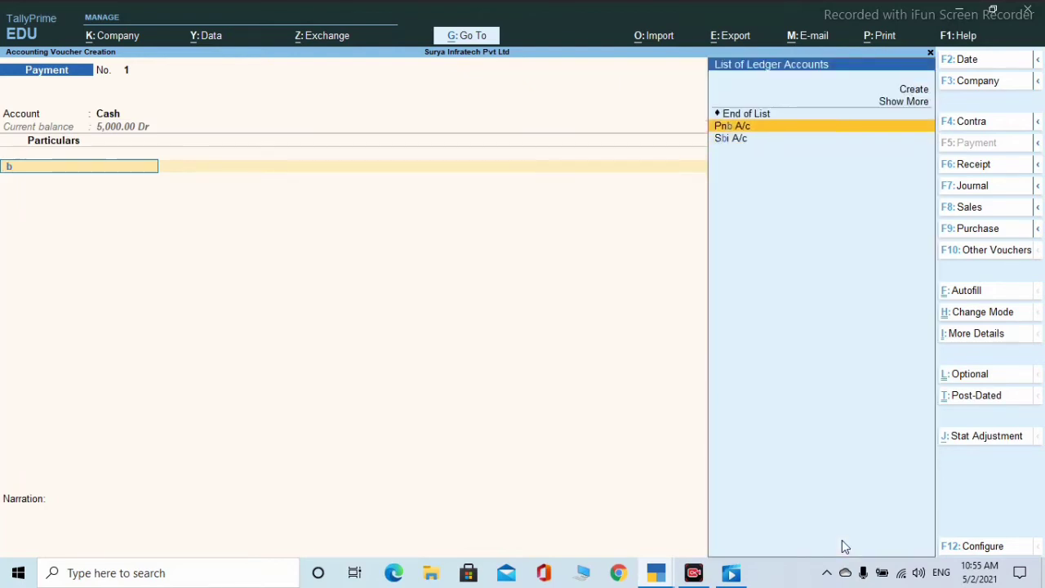
key("Down")
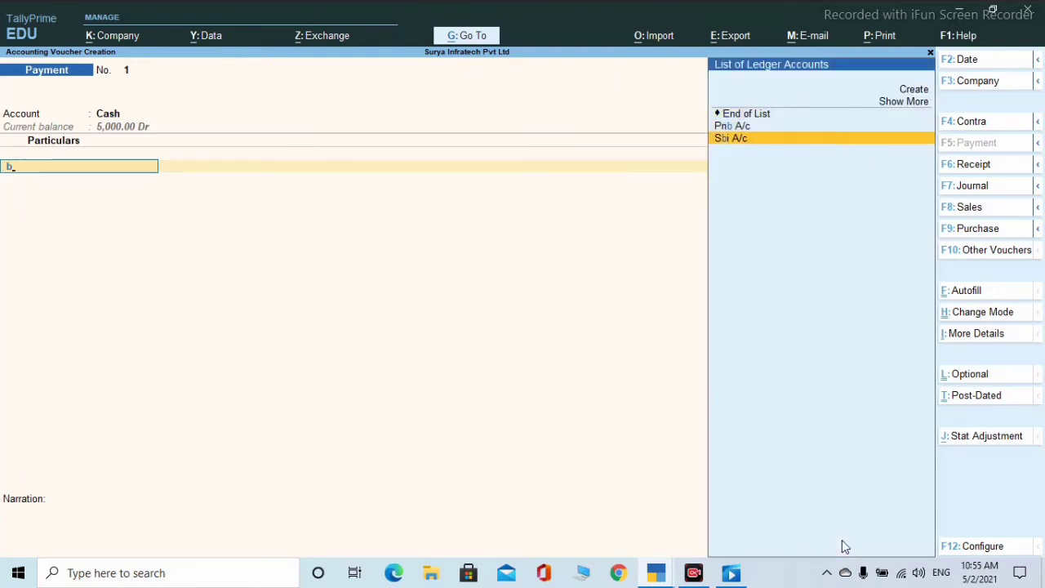
key("Up")
key("Up")
key("Down")
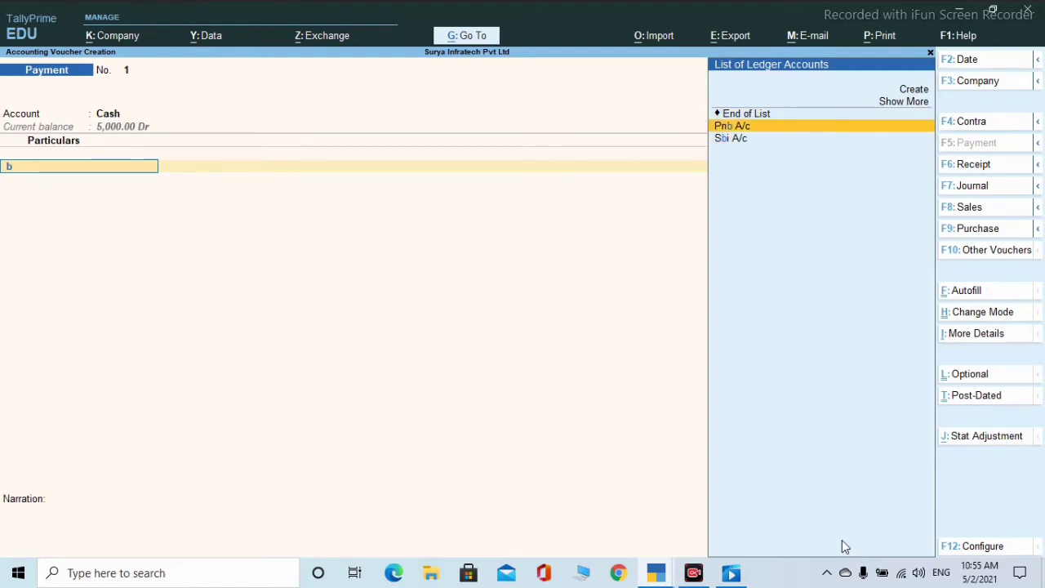
key("Down")
key("Up")
key("Down")
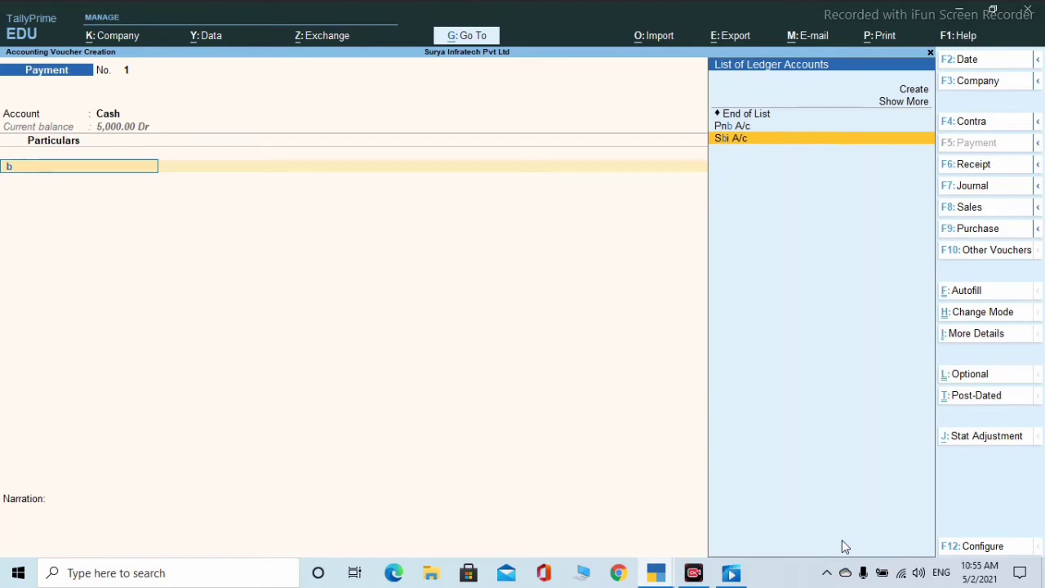
left_click(900, 99)
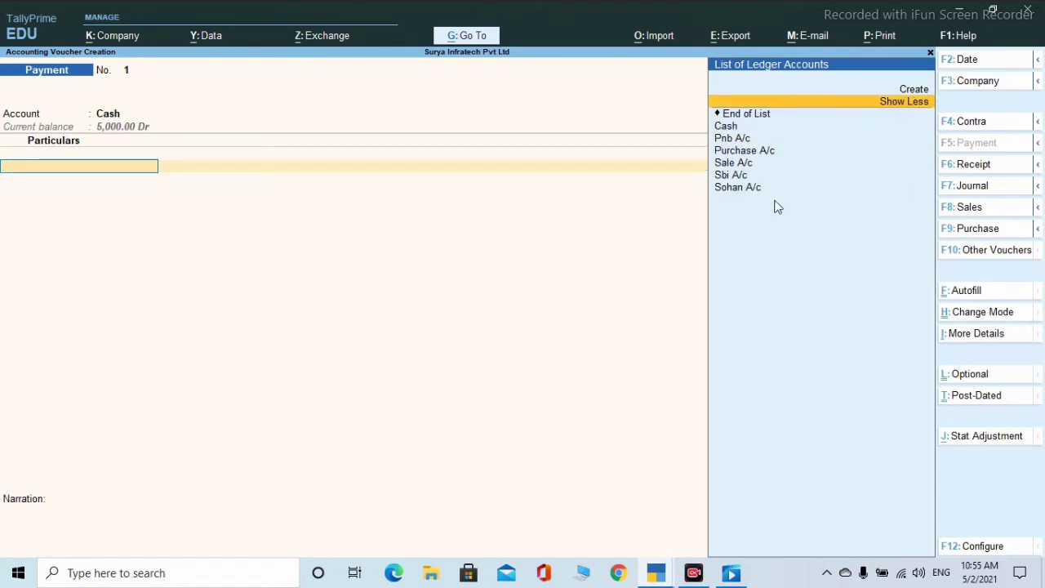
key("Down")
key("Down")
key("Down")
key("Down")
key("Down")
key("Down")
key("Down")
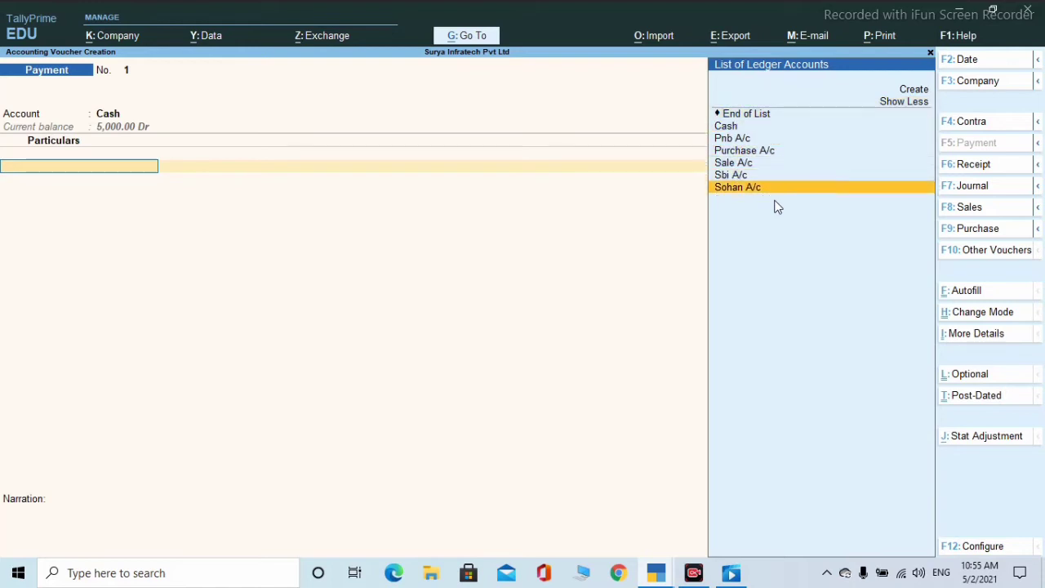
key("Return")
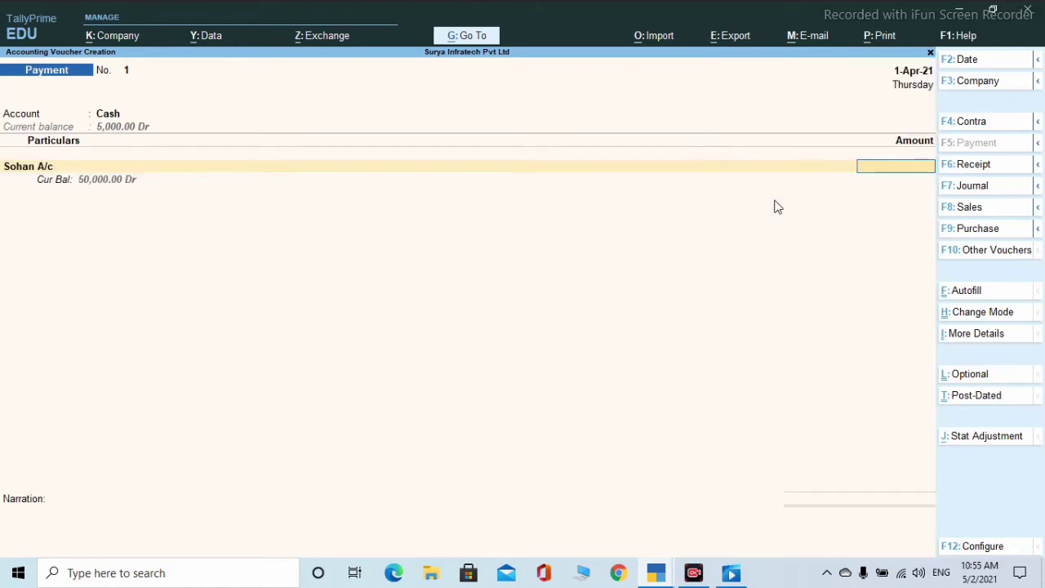
- Pay 1,000 to the party on account and save Payment voucher No. 1
type("1000")
key("Return")
key("Return")
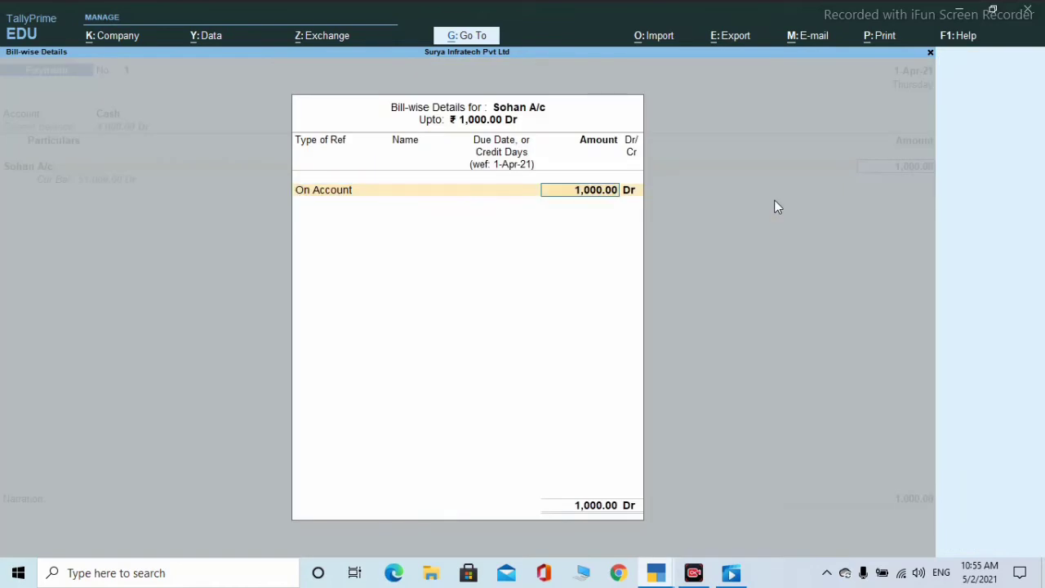
key("Return")
key("Return")
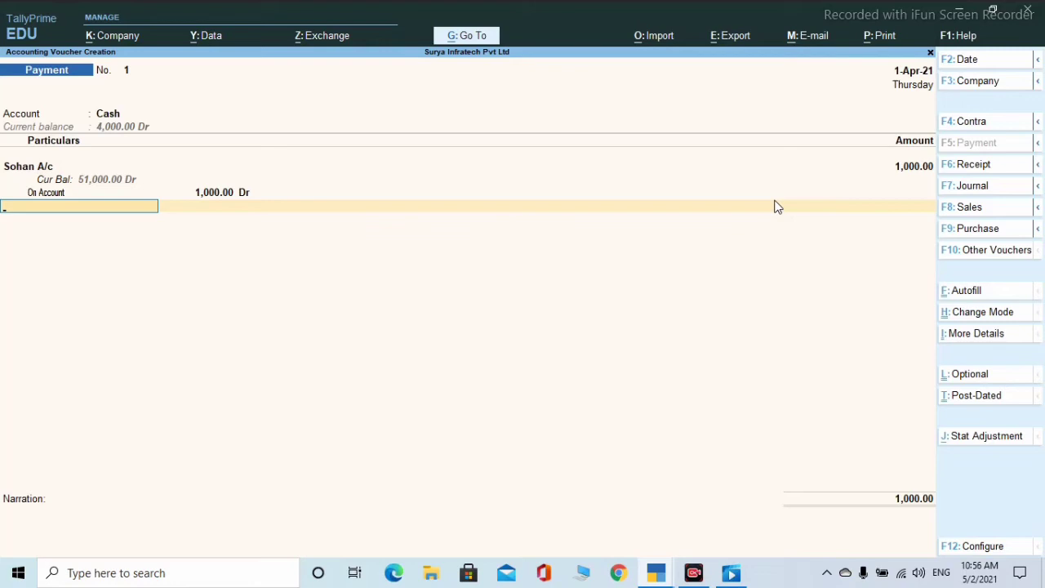
key("Return")
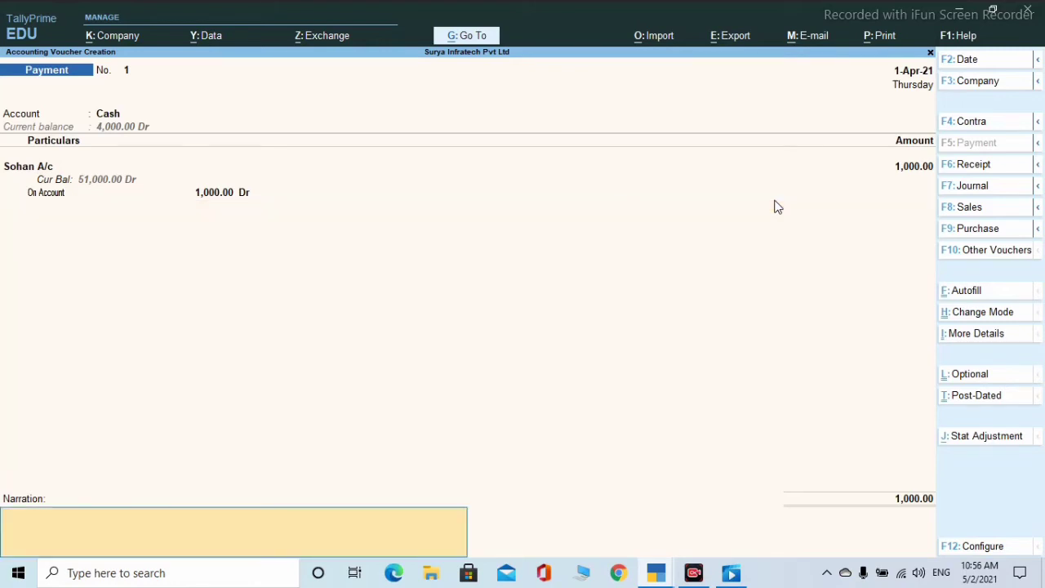
key("Return")
key("Return")
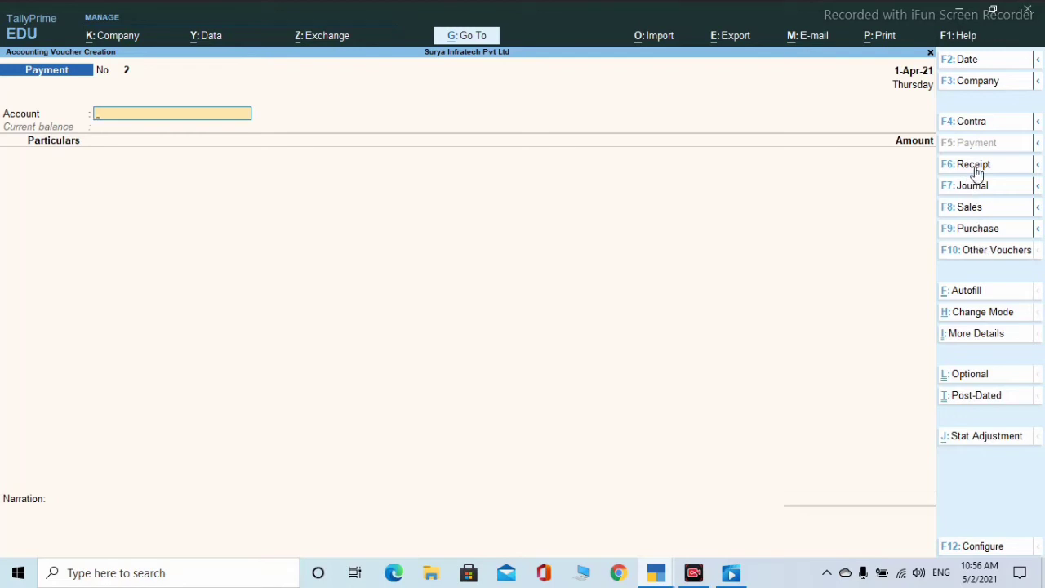
- Begin Sales voucher No. 1 for the customer's ledger, accept dispatch and party details, and choose Sale A/c
left_click(971, 211)
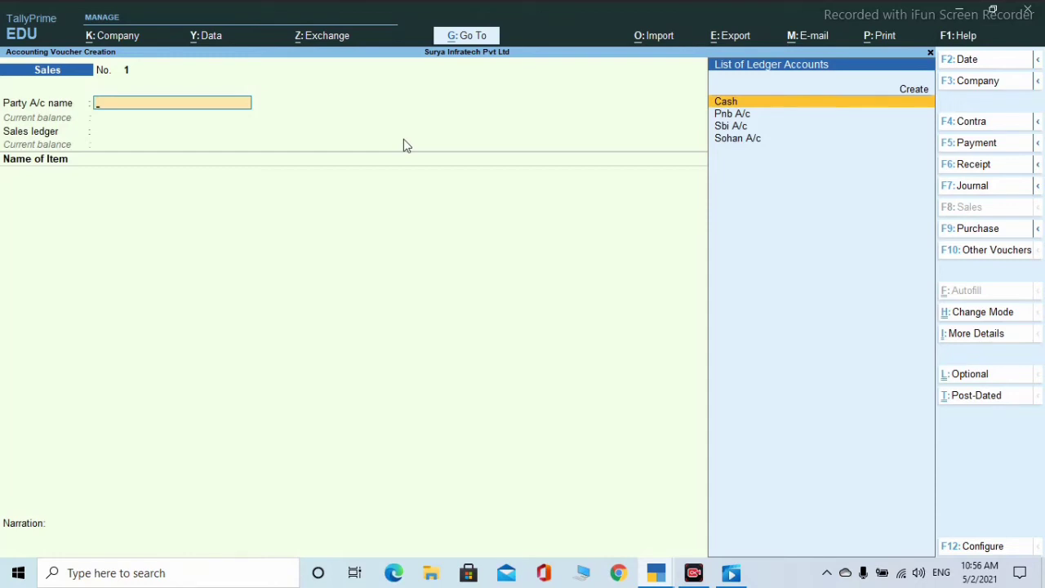
key("Down")
key("Down")
key("Down")
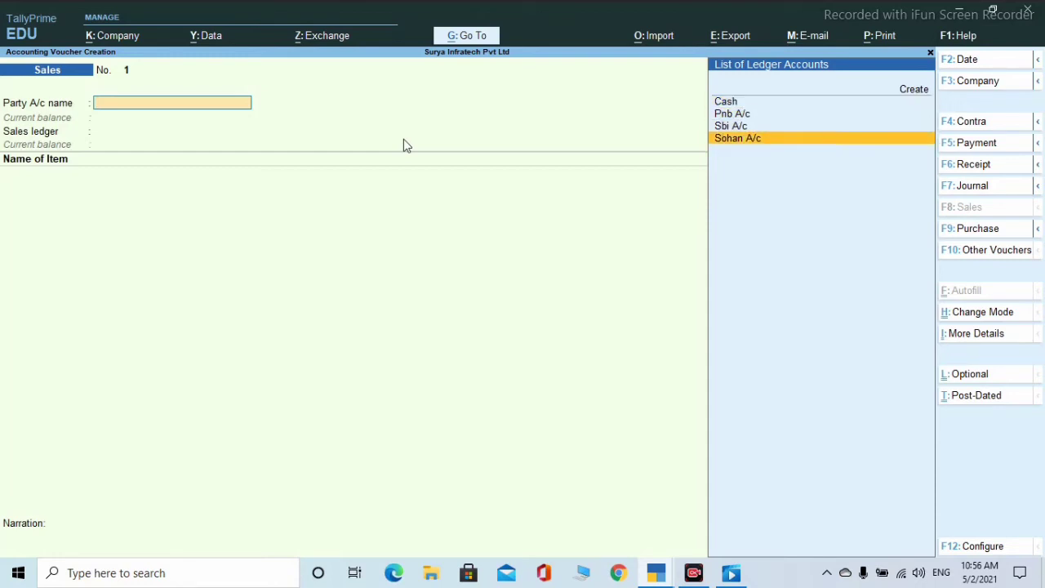
key("Return")
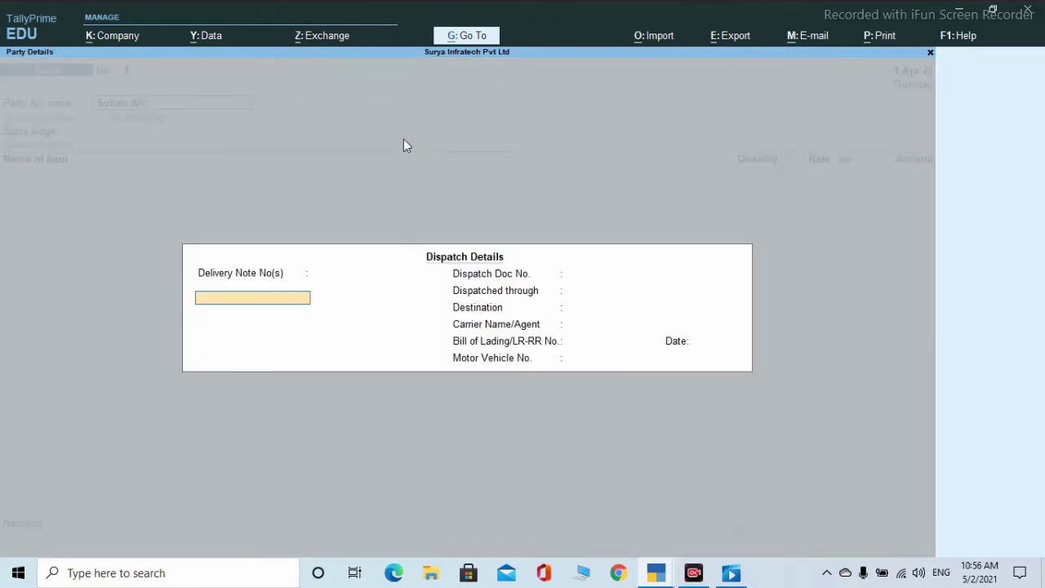
key("Return")
key("Return")
key("Return")
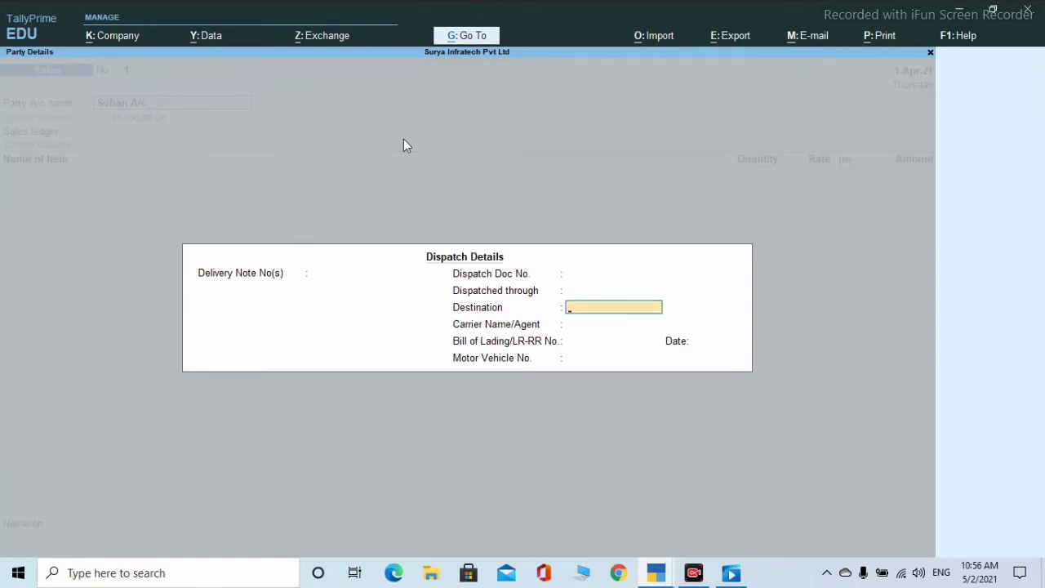
key("Return")
key("Return")
key("Return")
key("Return")
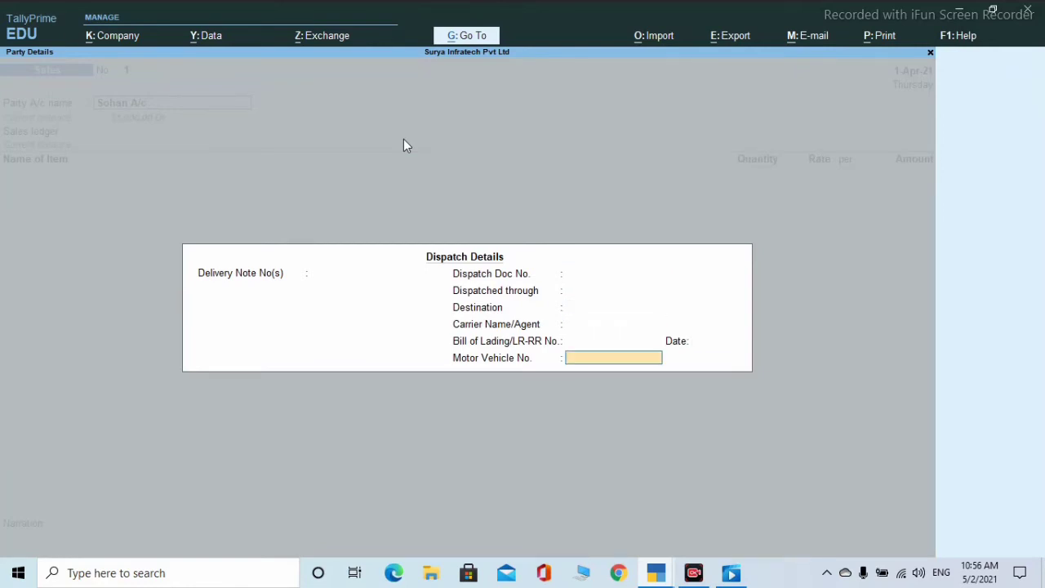
key("Return")
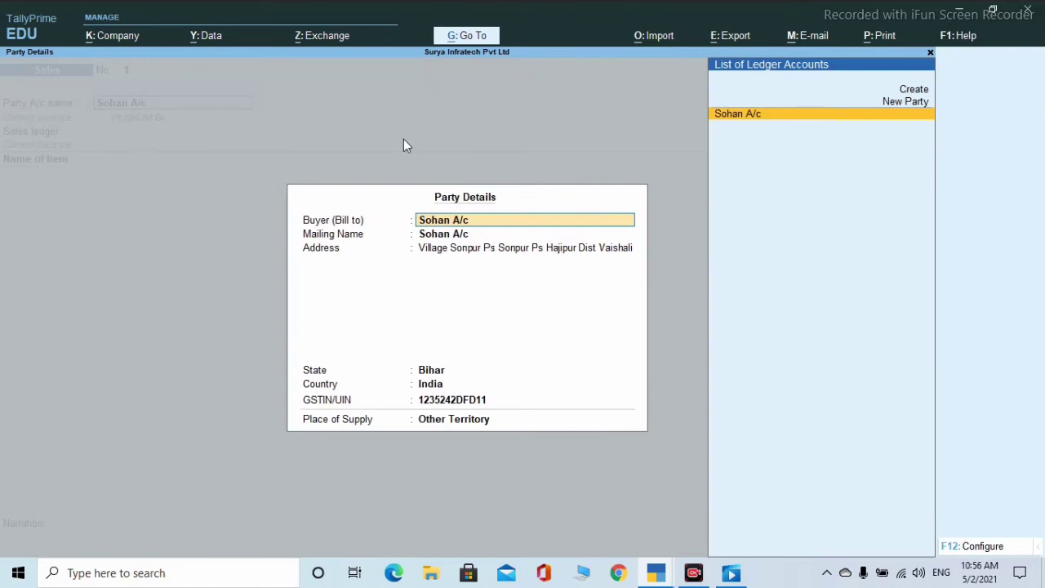
key("Return")
key("Return")
key("Return")
key("Return")
key("Return")
key("Return")
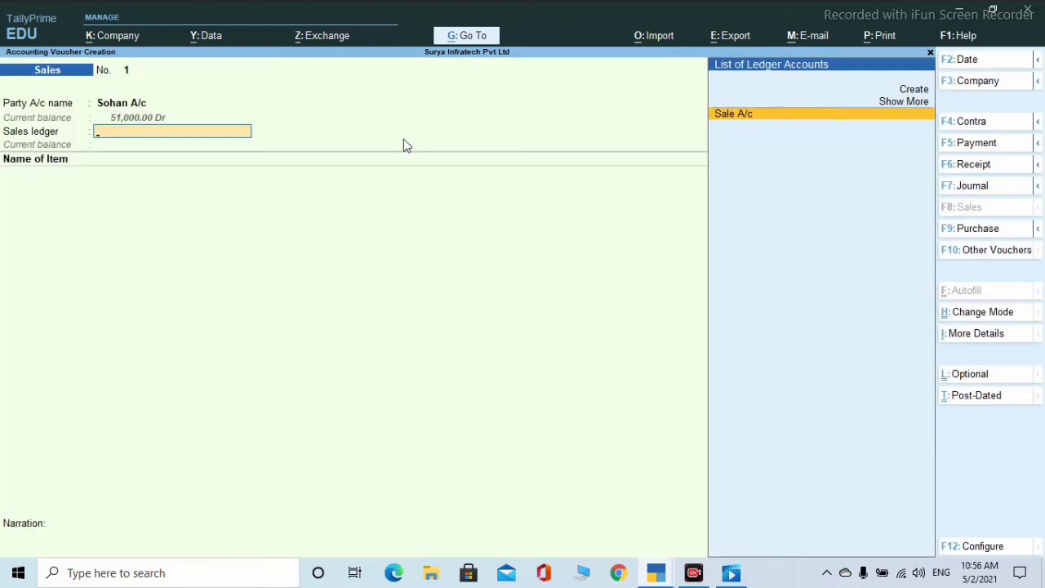
key("Return")
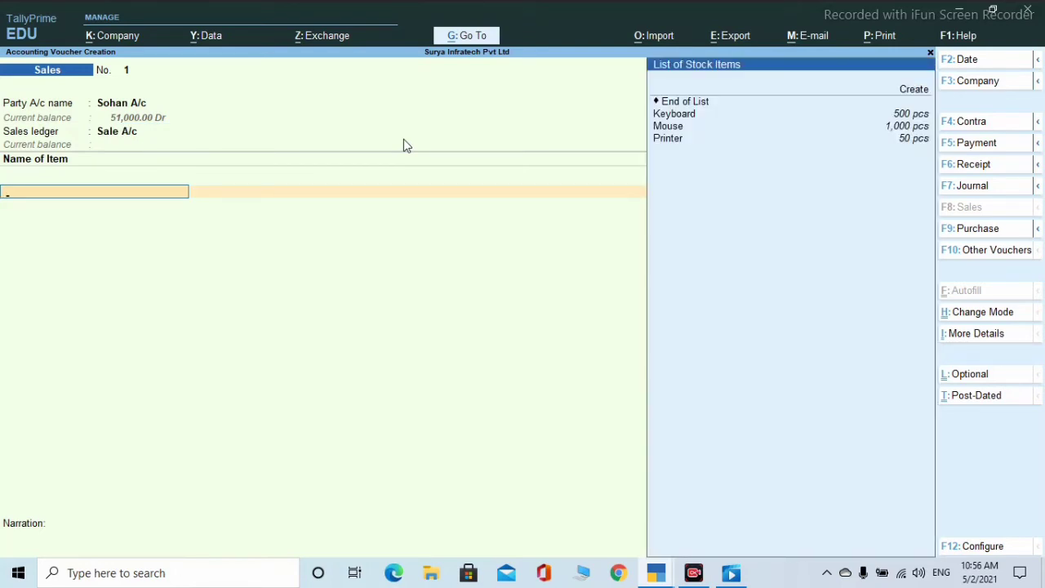
- Bill Keyboard from Hajipur: 10 pcs at 200, amounting to 2,000
key("Down")
key("Down")
key("Down")
key("Return")
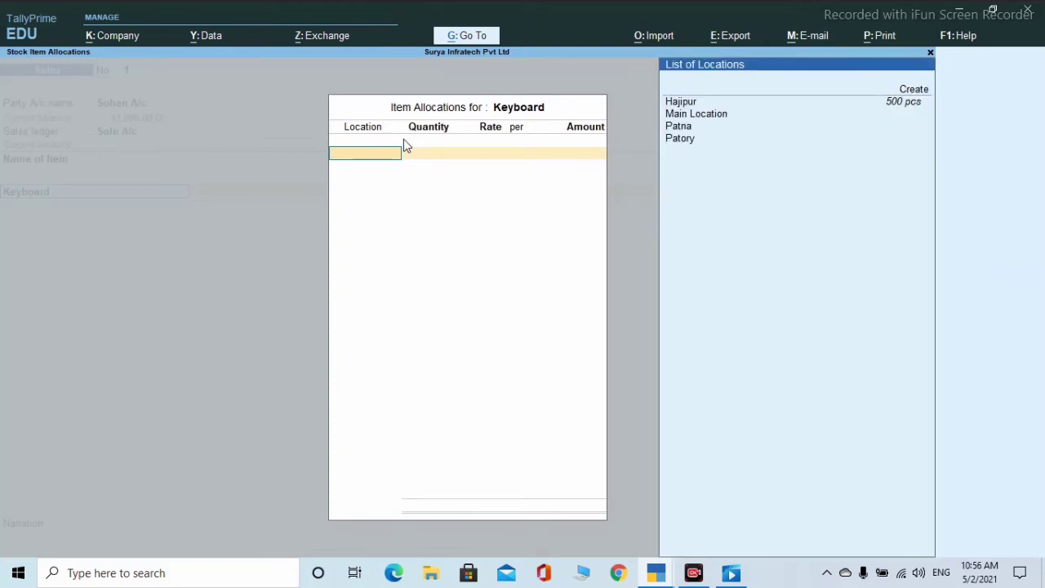
type("h")
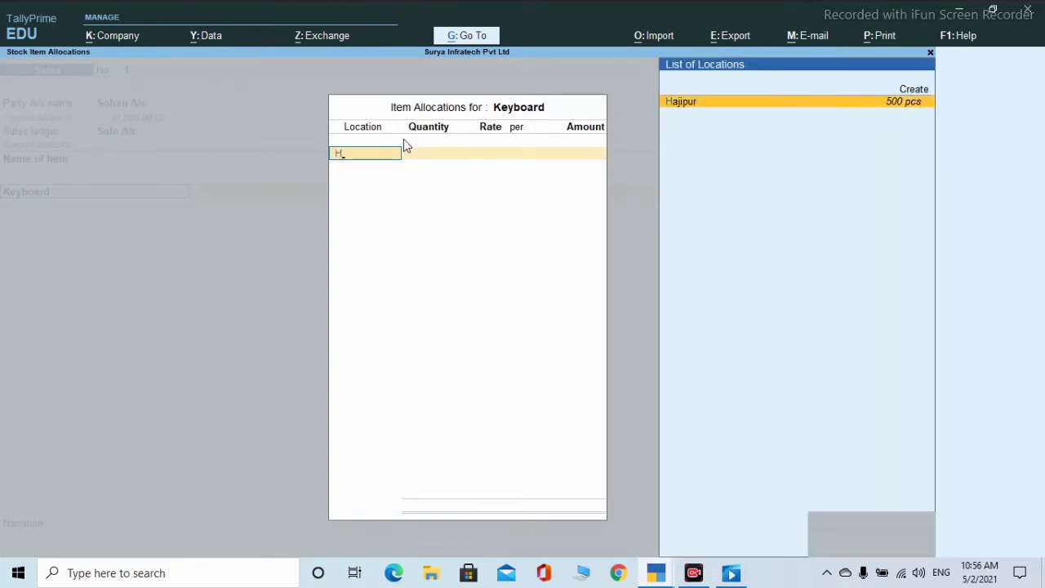
key("Return")
type("10")
key("Return")
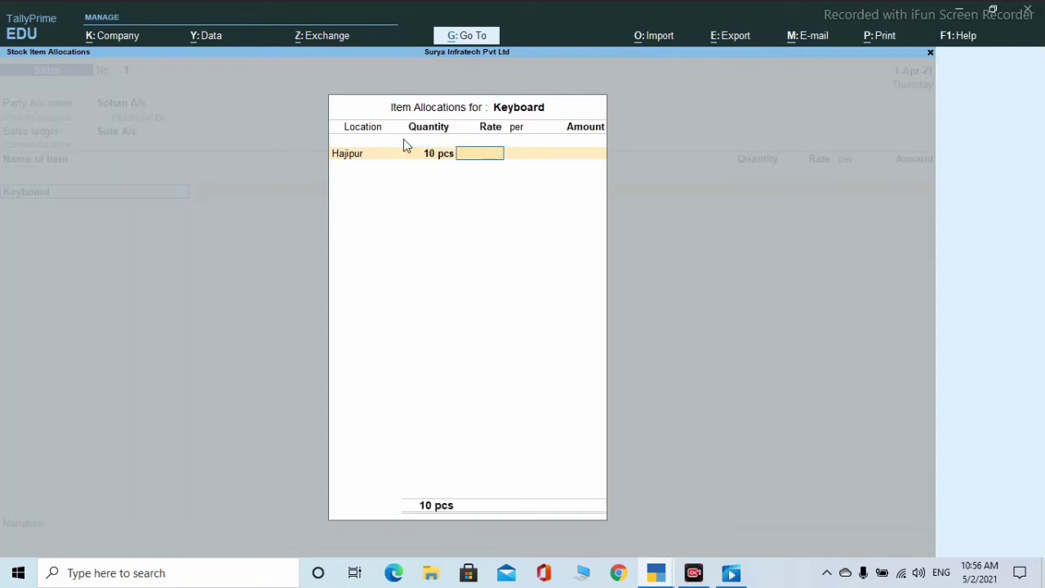
type("500")
key("BackSpace")
key("BackSpace")
key("BackSpace")
type("200")
key("Return")
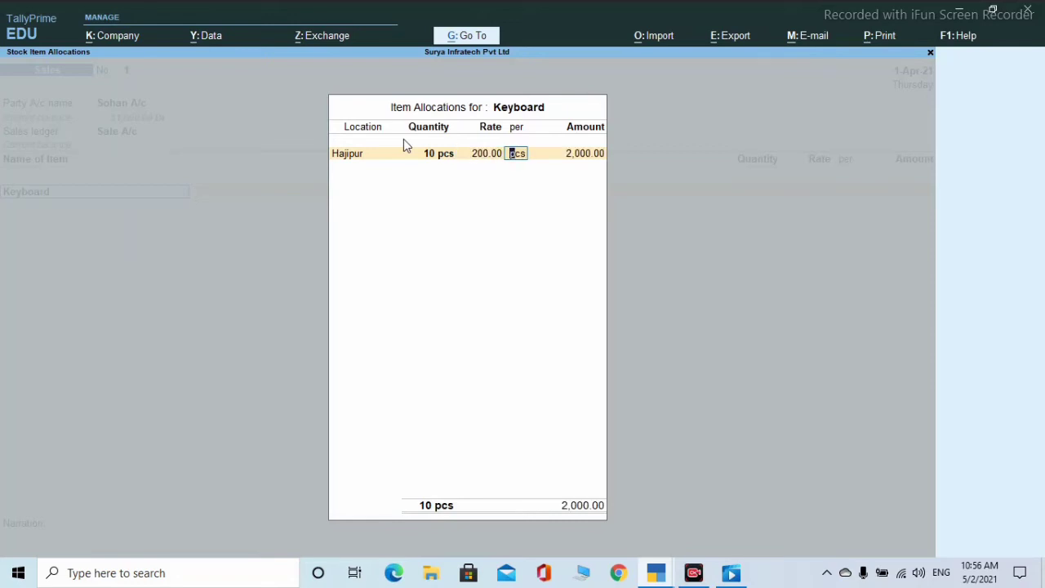
key("Return")
key("Return")
key("Return")
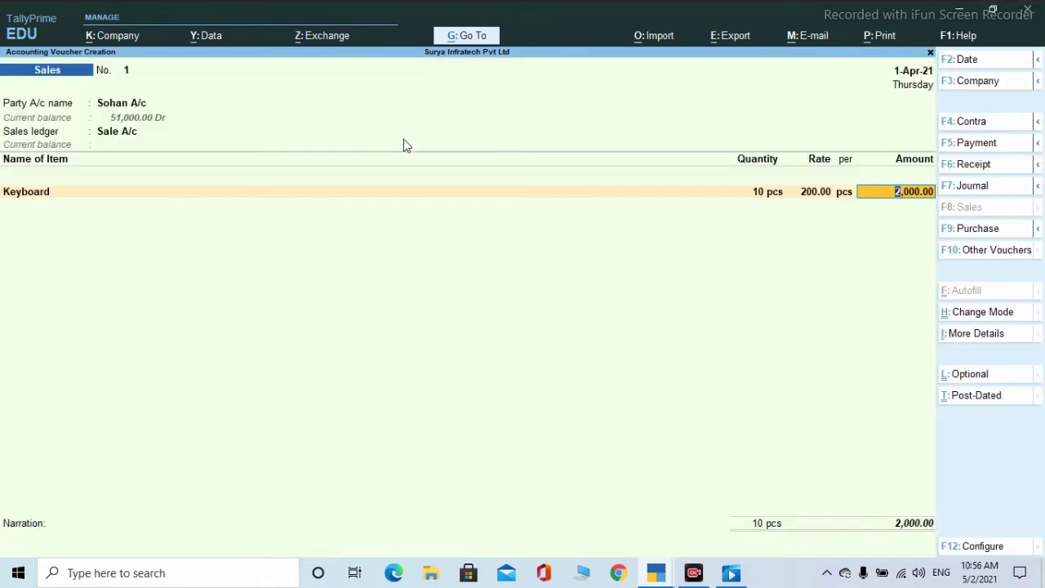
key("Return")
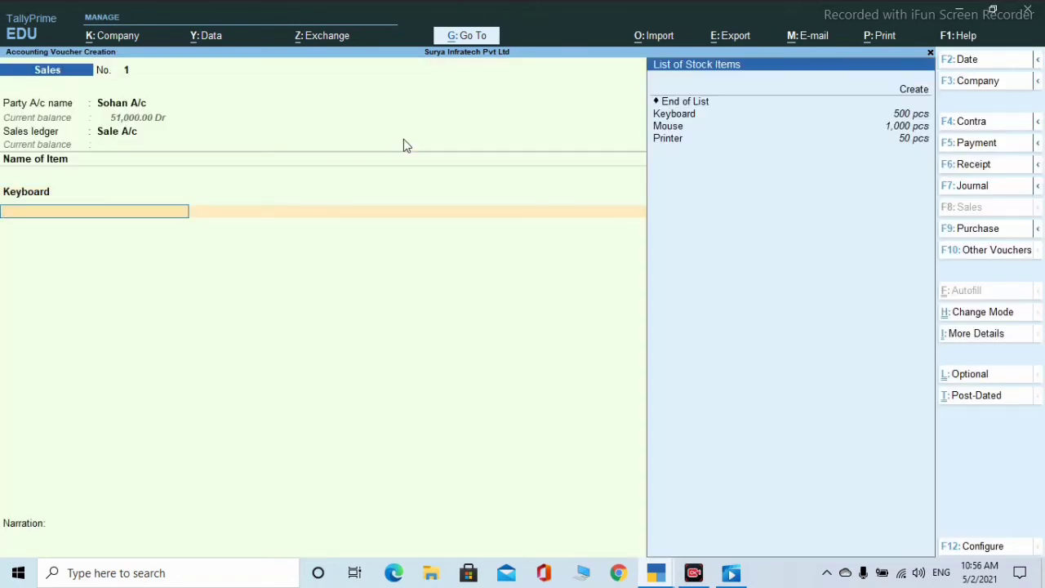
- Bill Mouse from Hajipur: 50 pcs at 250, amounting to 12,500
key("Down")
key("Down")
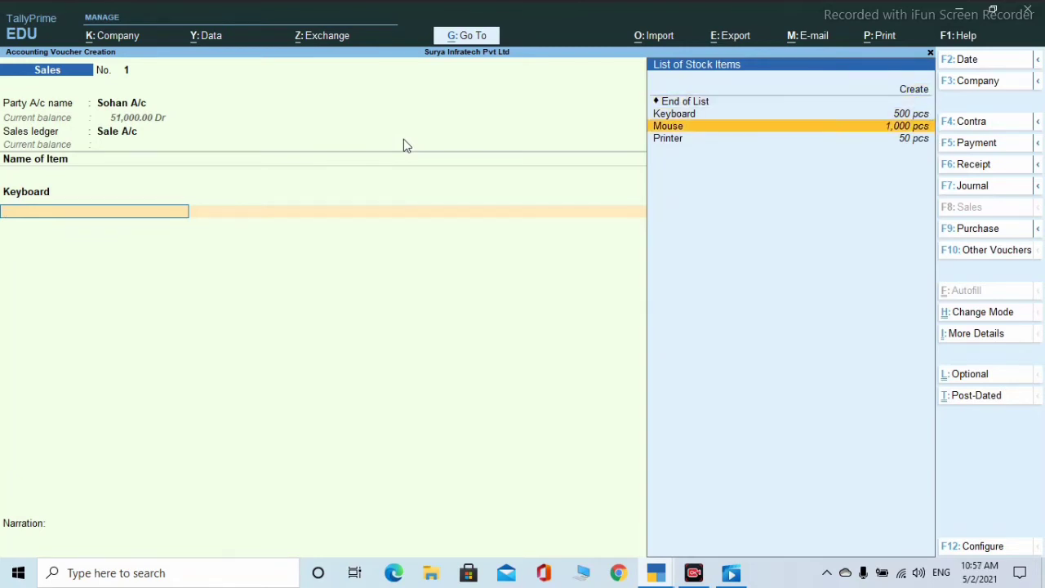
key("Return")
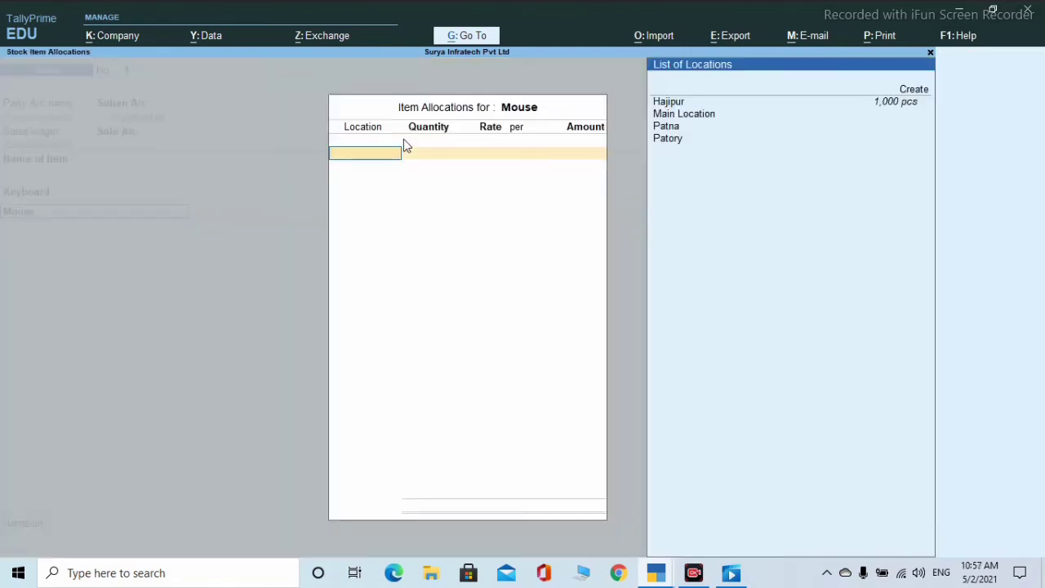
key("Down")
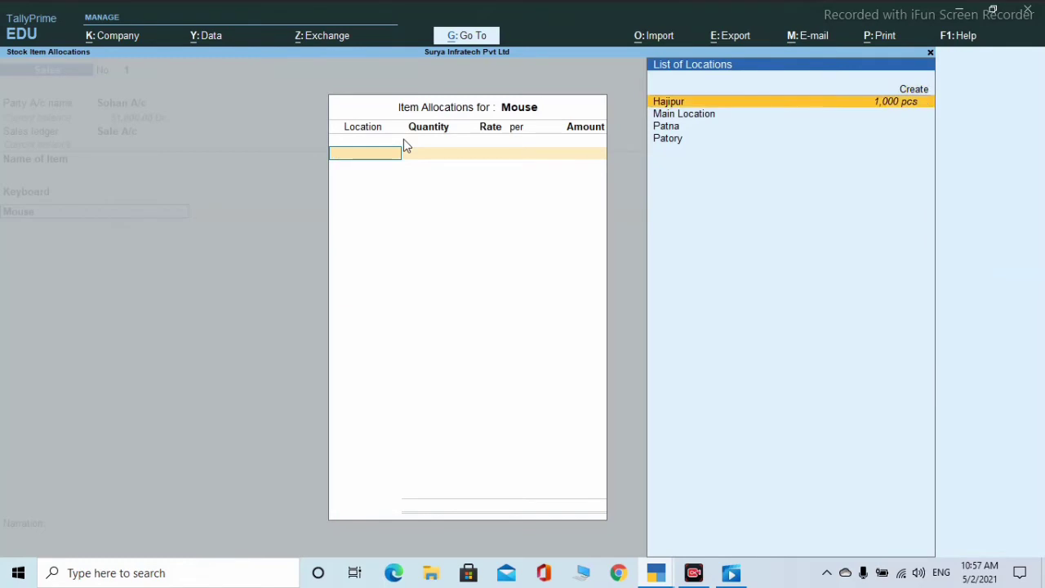
key("Return")
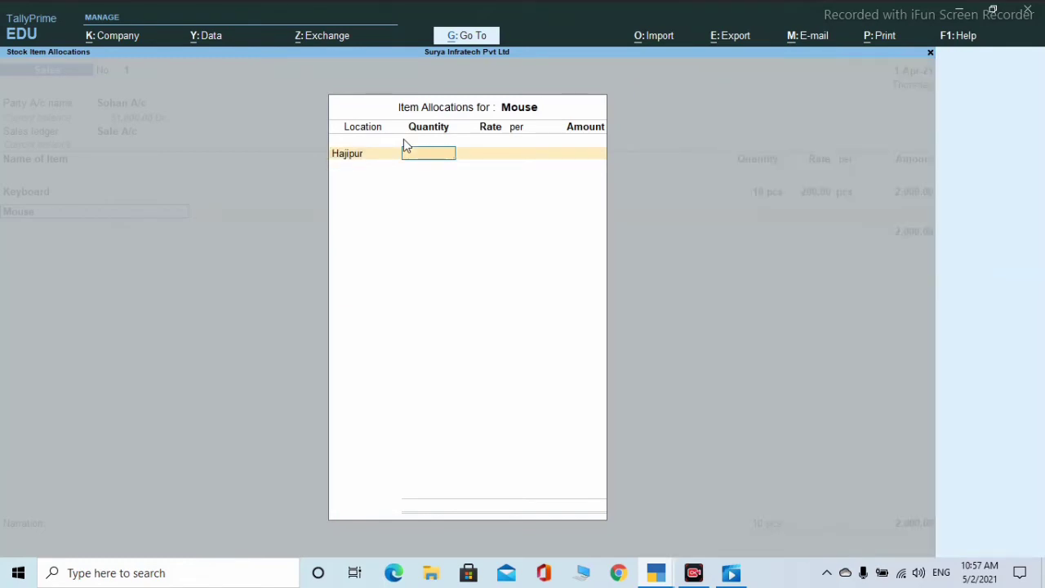
type("50")
key("Return")
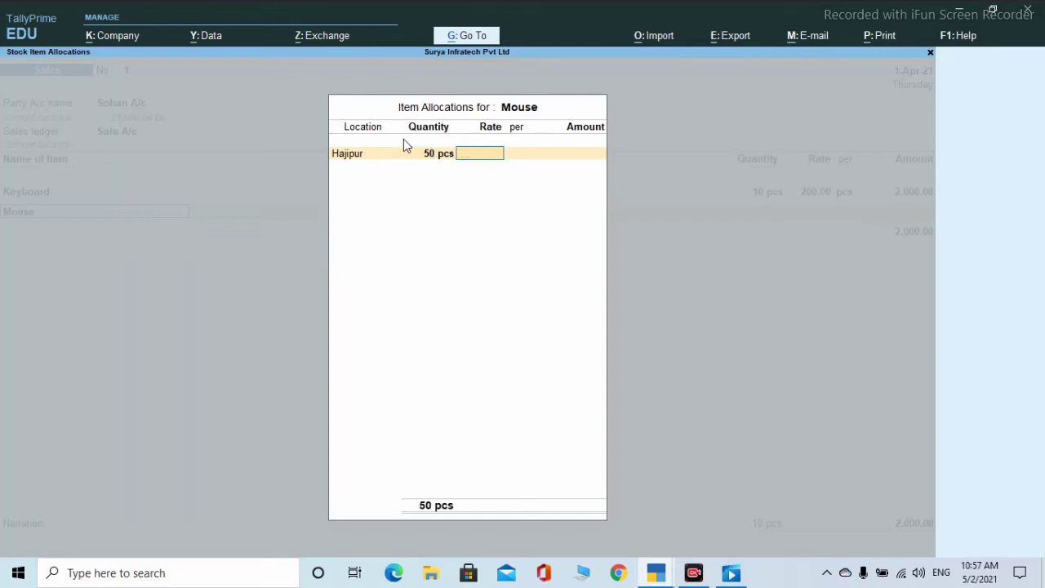
type("250")
key("Return")
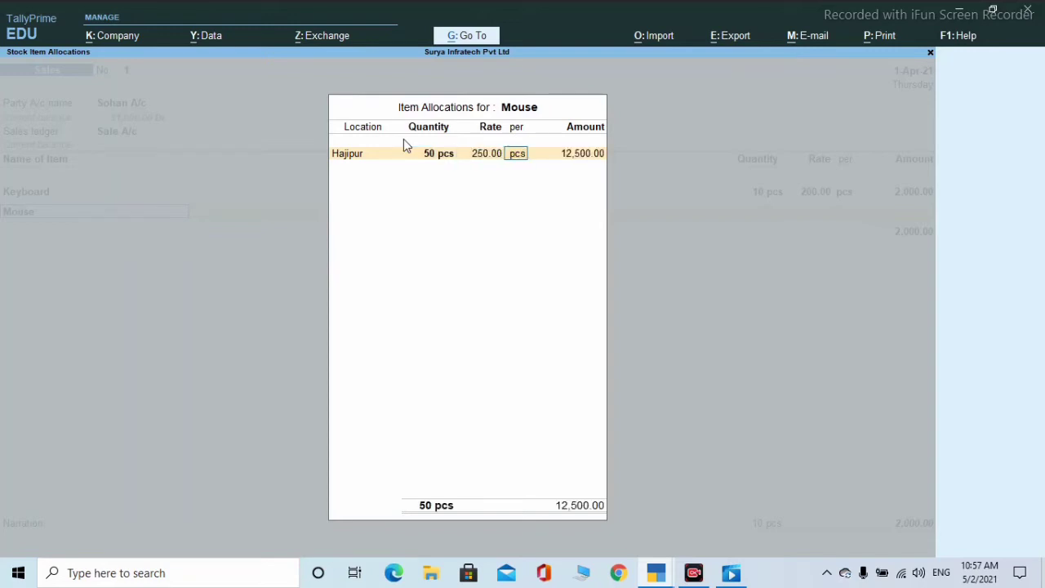
key("Return")
key("Return")
key("Return")
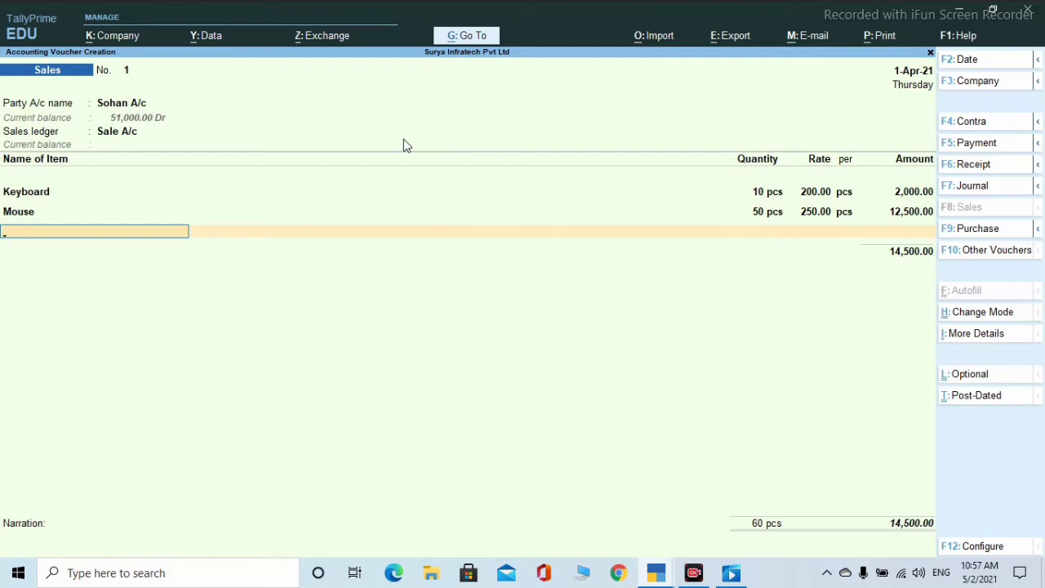
- Close the items at 14,500, set the bill-wise reference to On Account, and save Sales voucher No. 1
key("Return")
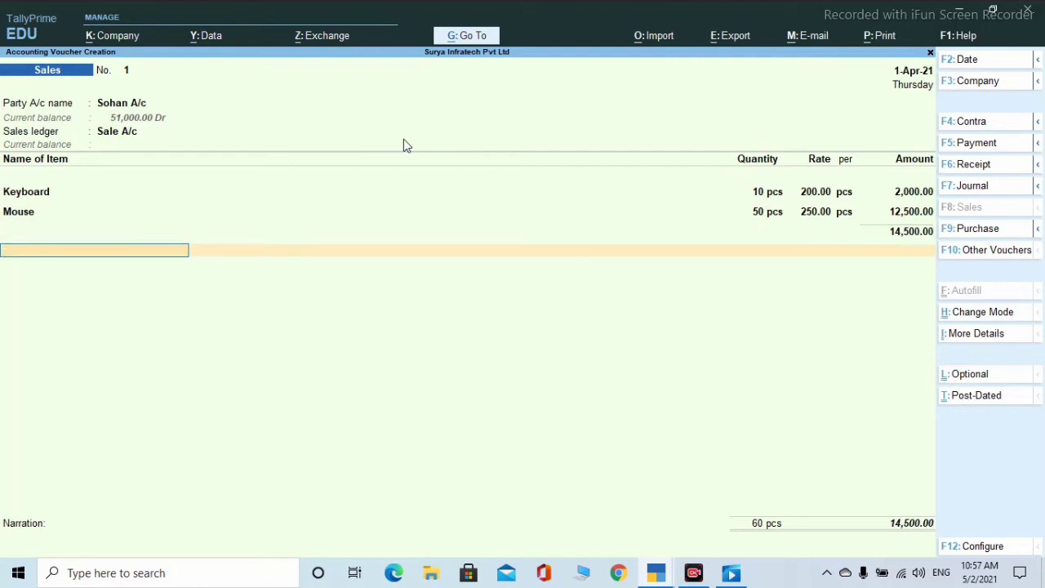
key("Return")
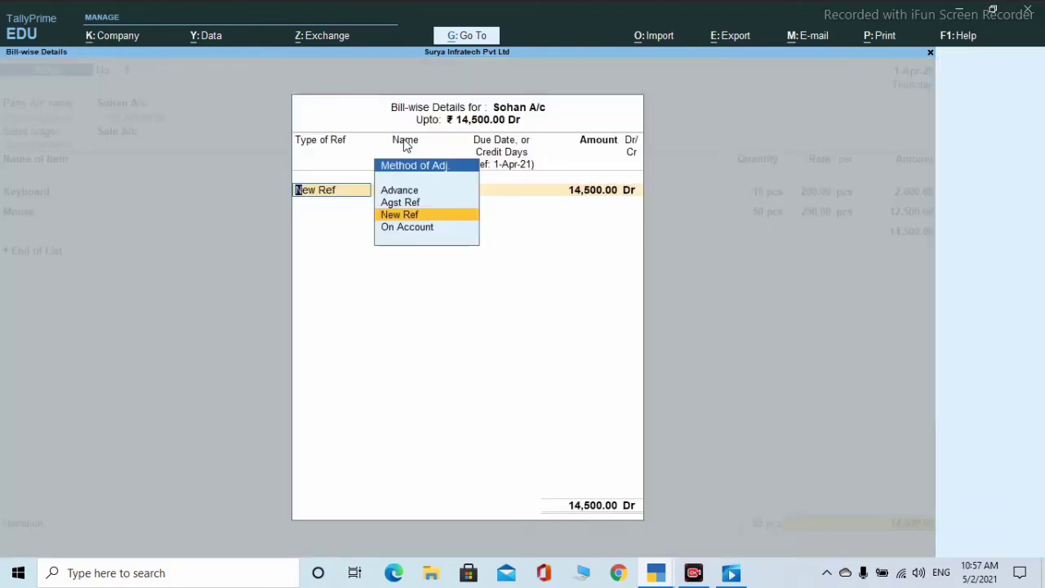
key("Down")
key("Return")
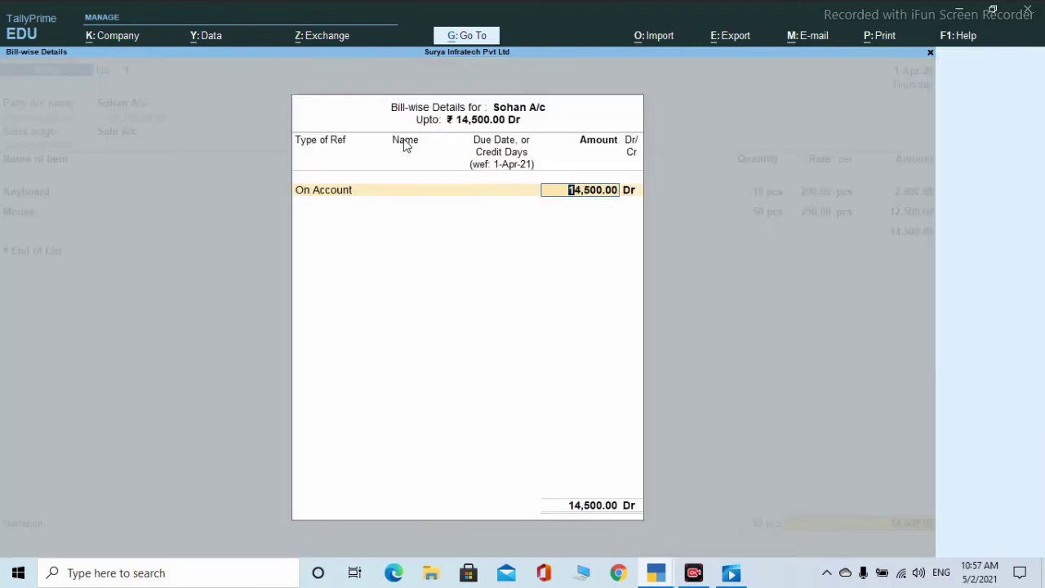
key("Return")
key("Return")
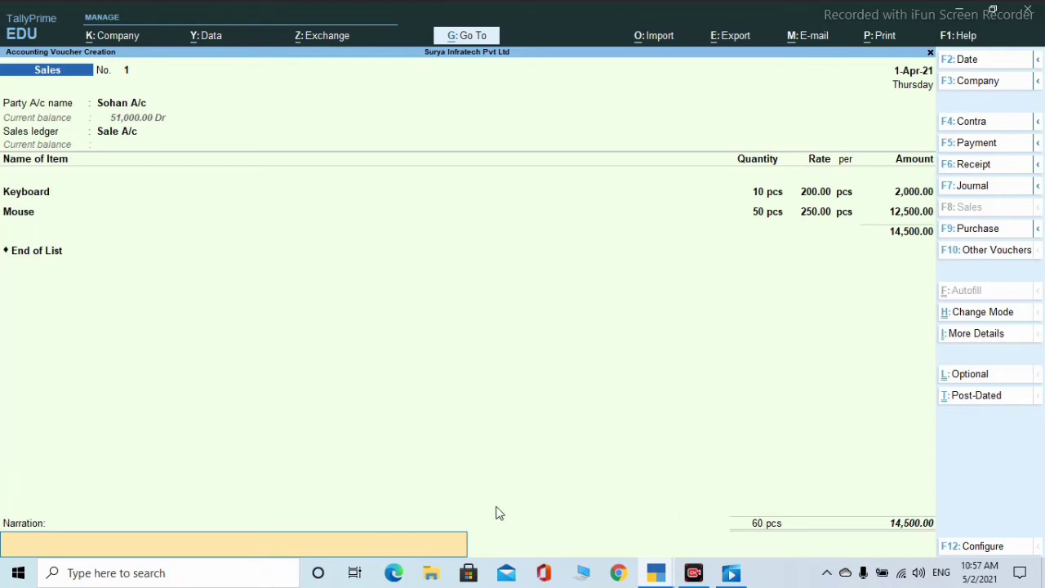
key("Return")
key("Return")
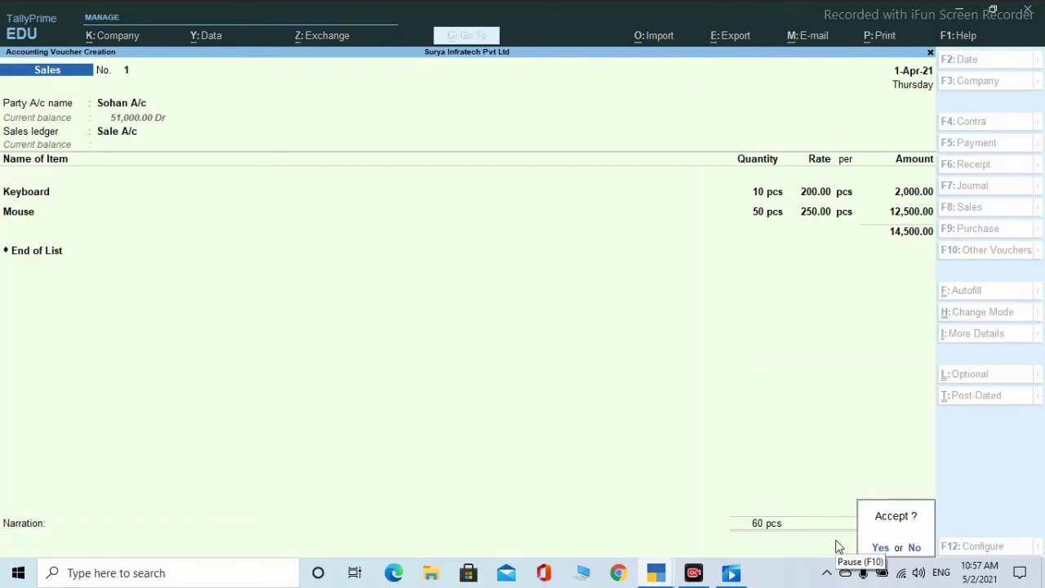
key("Return")
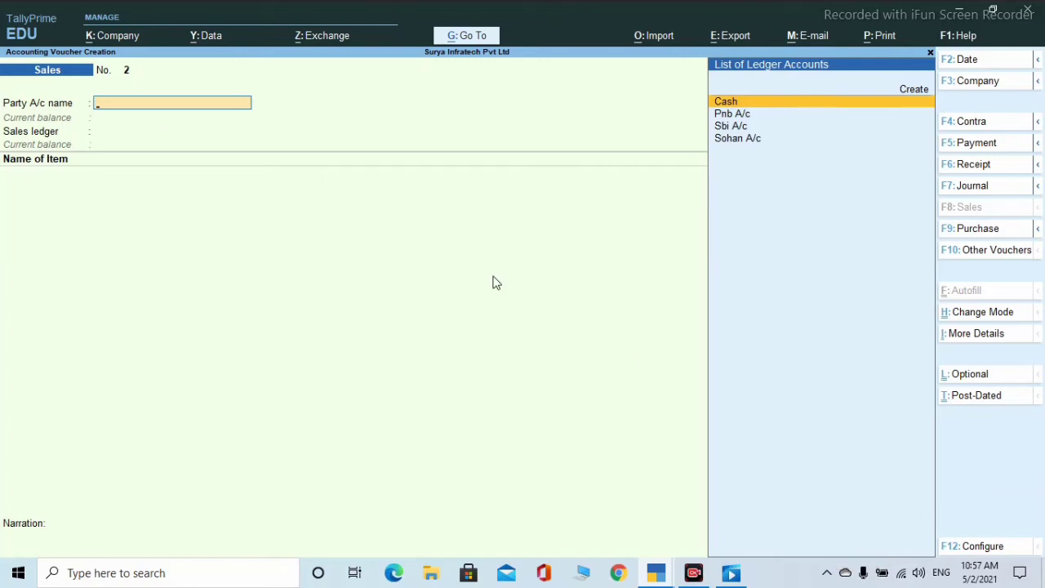
- Start a Purchase voucher with invoice 10 dated 1-Apr-21, party Cash, and Purchase A/c ledger
left_click(971, 235)
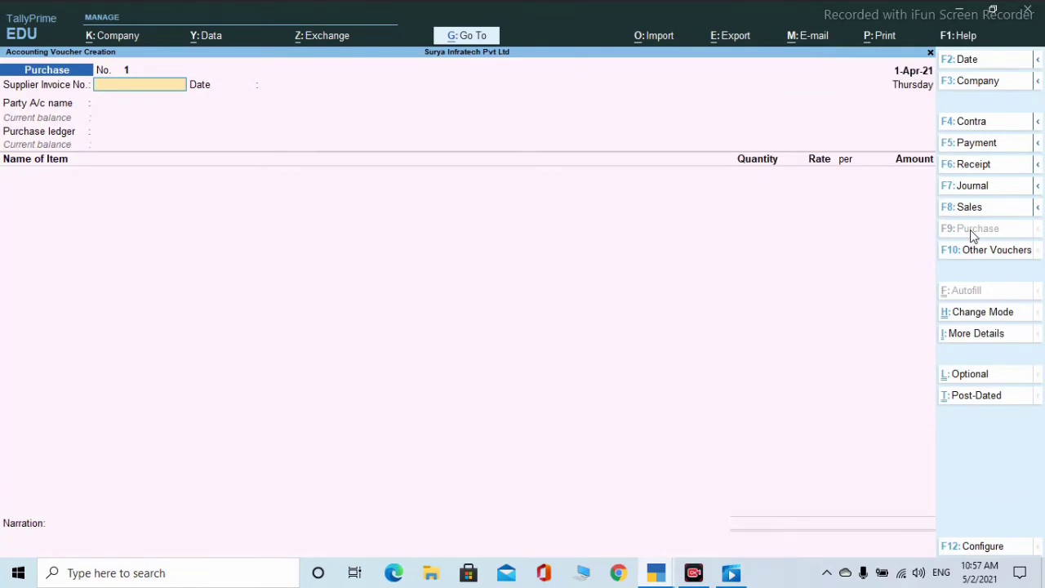
type("10")
key("Return")
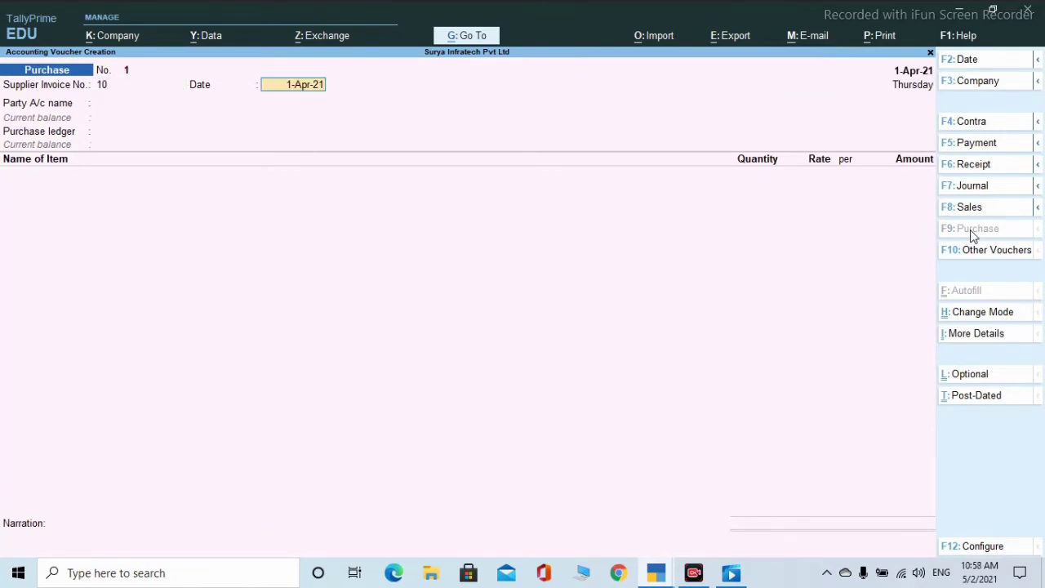
key("Return")
key("Down")
key("Down")
key("Down")
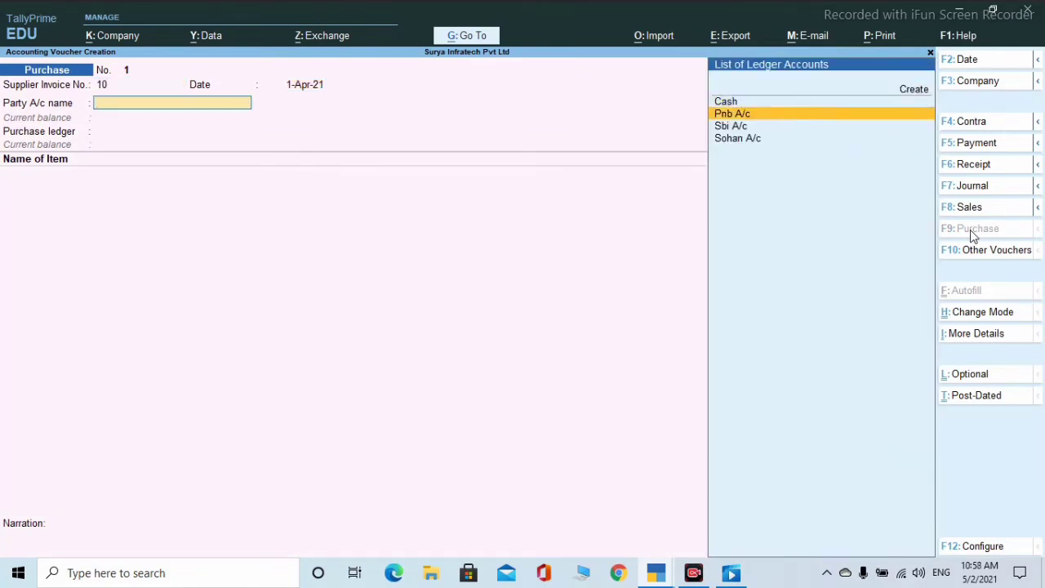
key("Return")
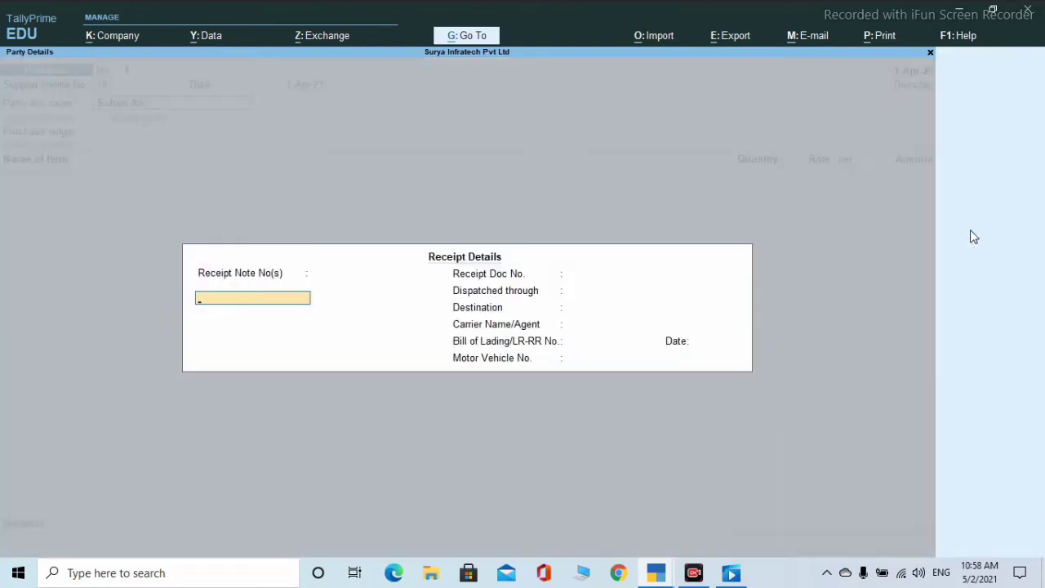
key("Return")
key("Return")
key("Return")
key("Return")
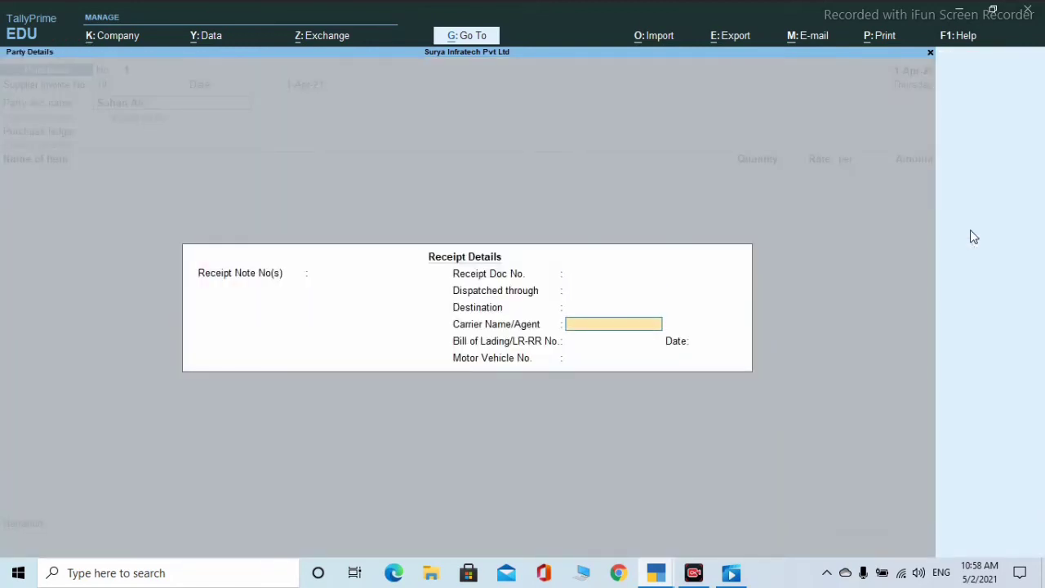
key("BackSpace")
key("BackSpace")
key("BackSpace")
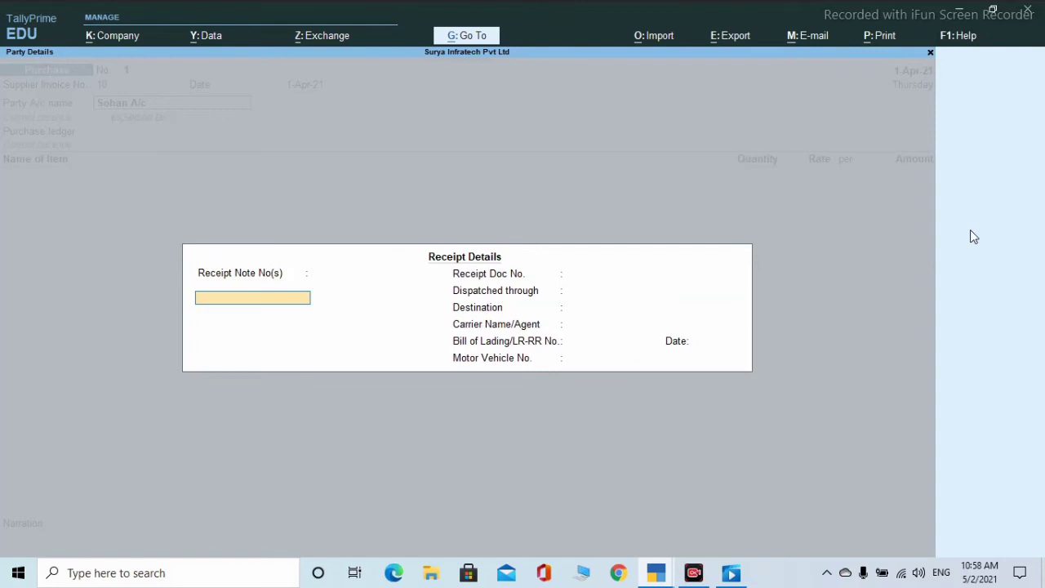
key("Up")
key("Up")
key("Up")
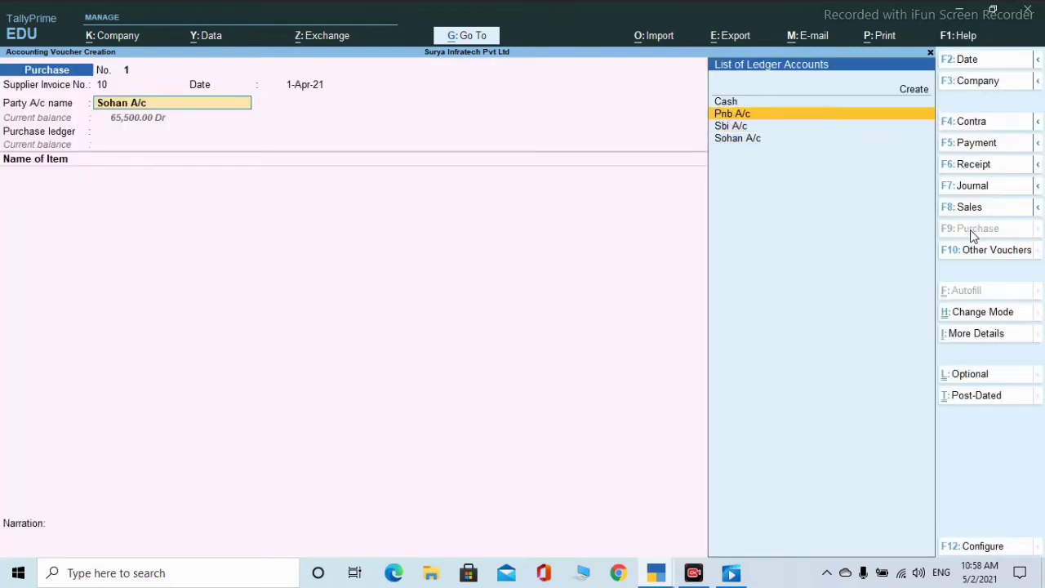
key("Return")
key("Return")
key("Return")
key("Return")
key("Return")
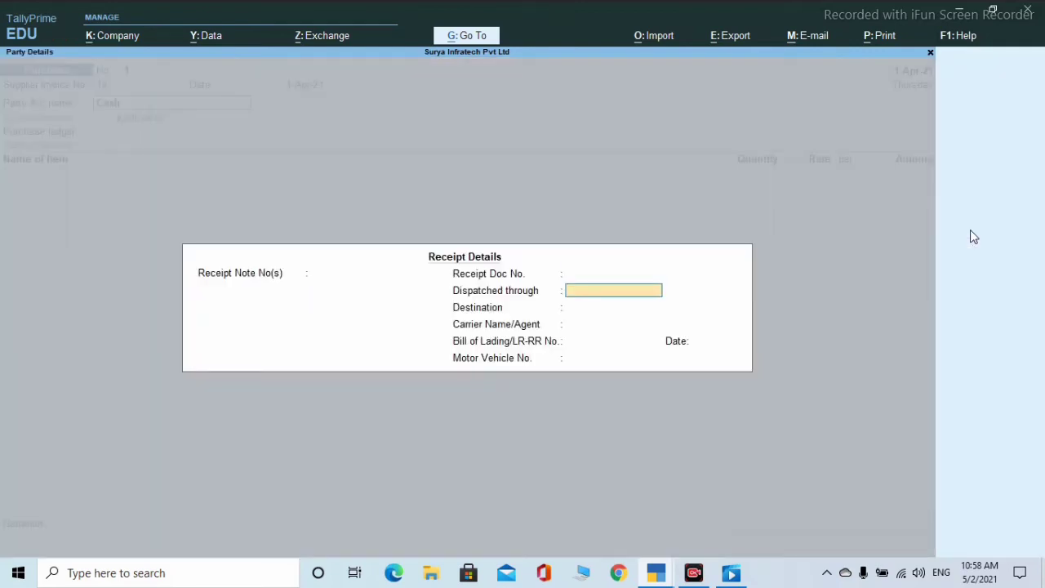
key("Return")
key("Return")
key("Return")
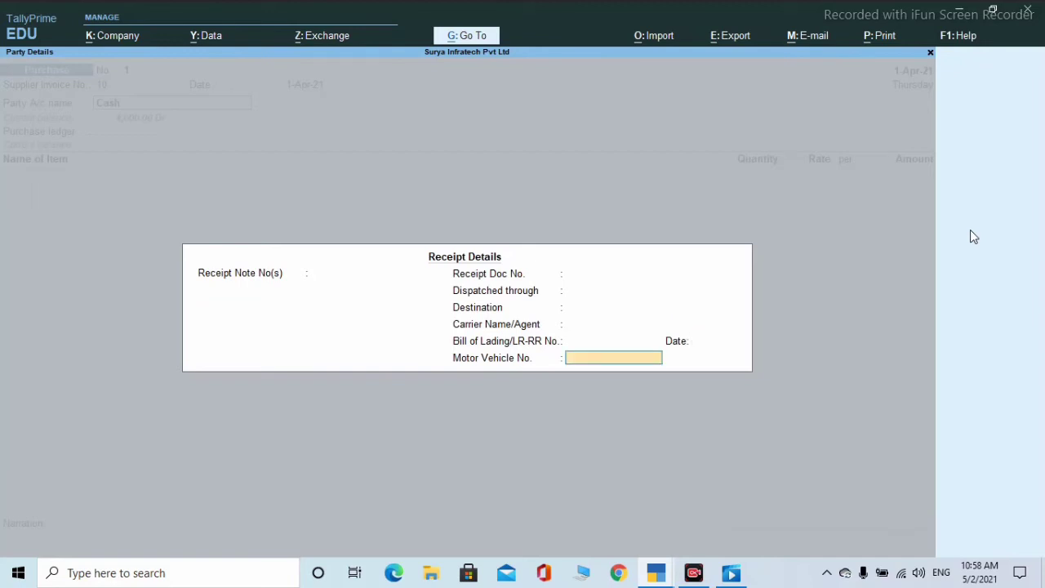
key("Return")
key("Return")
key("Return")
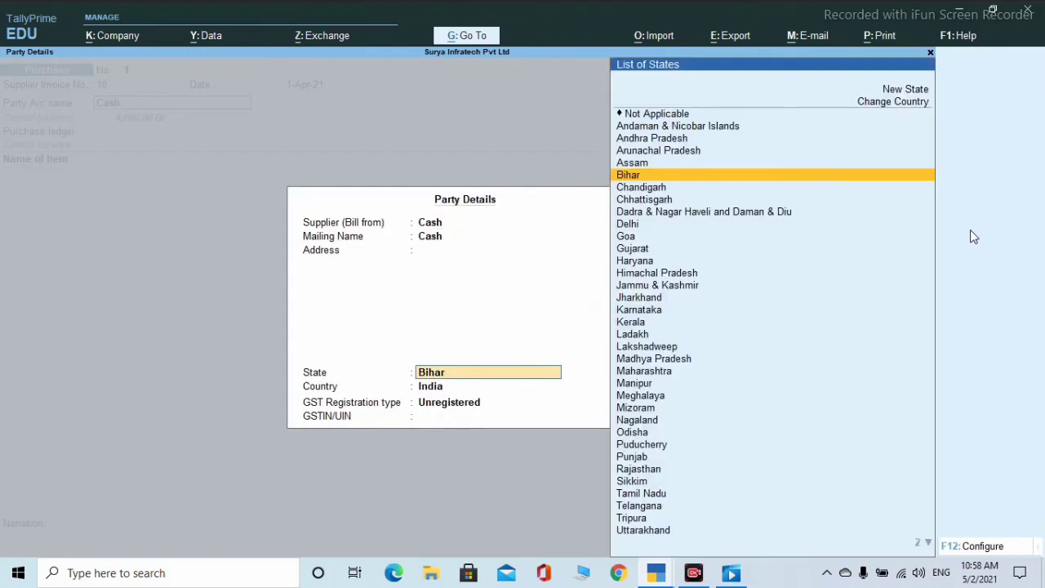
key("Return")
key("Return")
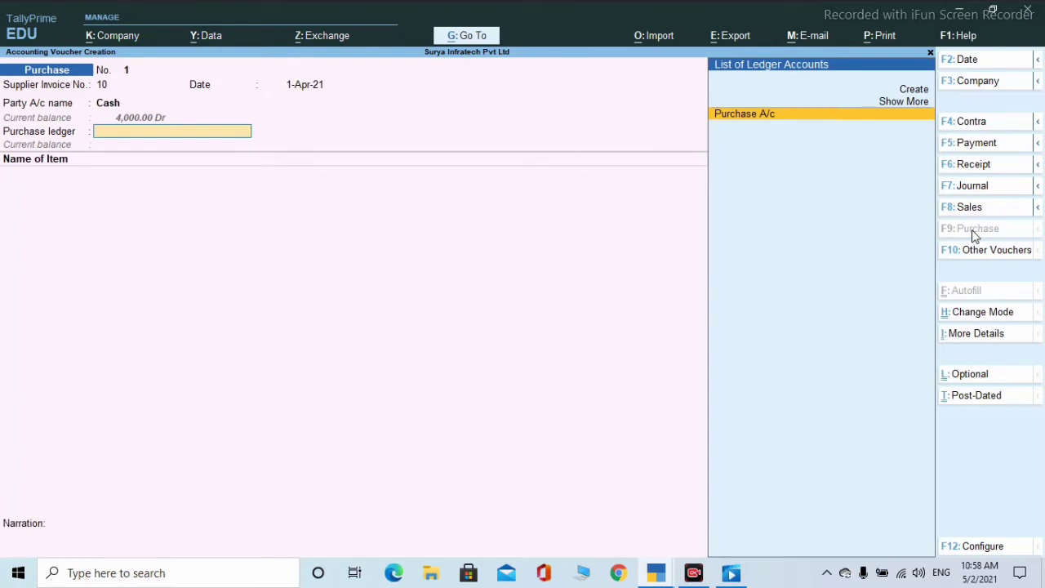
key("Return")
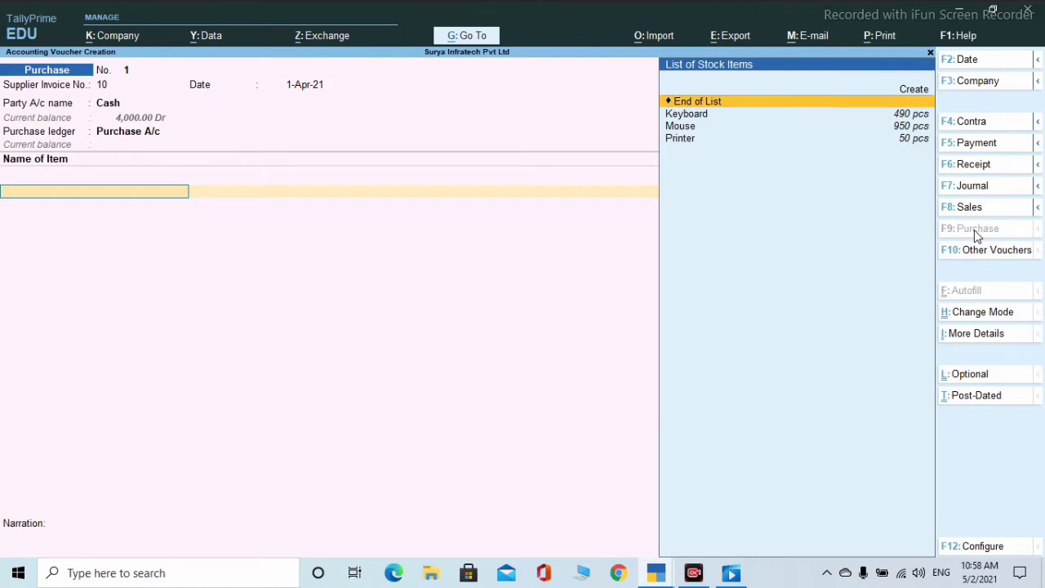
- Add Keyboard from Hajipur: 10 pcs at 200.00
key("Down")
key("Return")
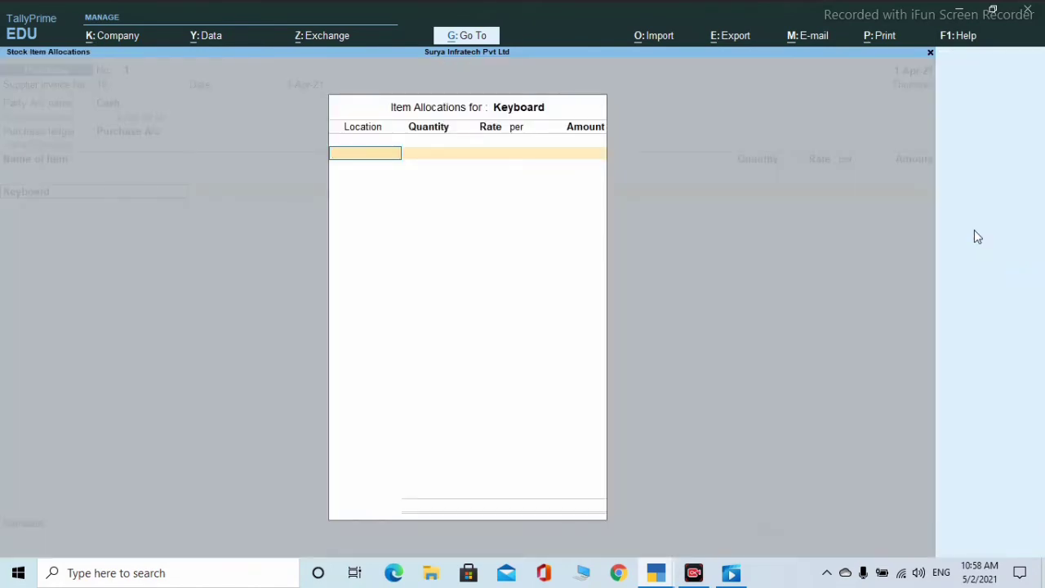
type("h")
key("Return")
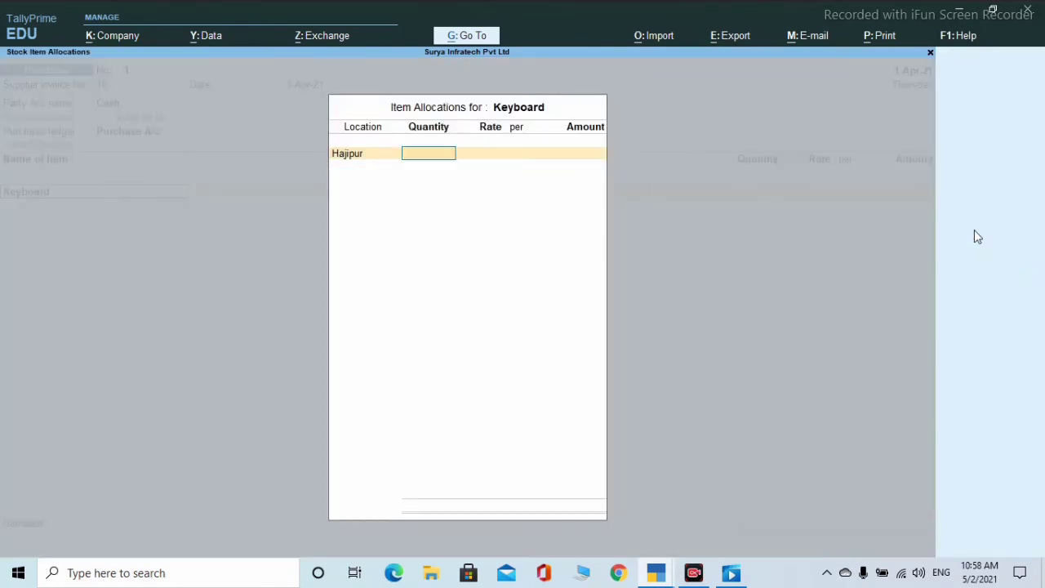
type("10")
key("Return")
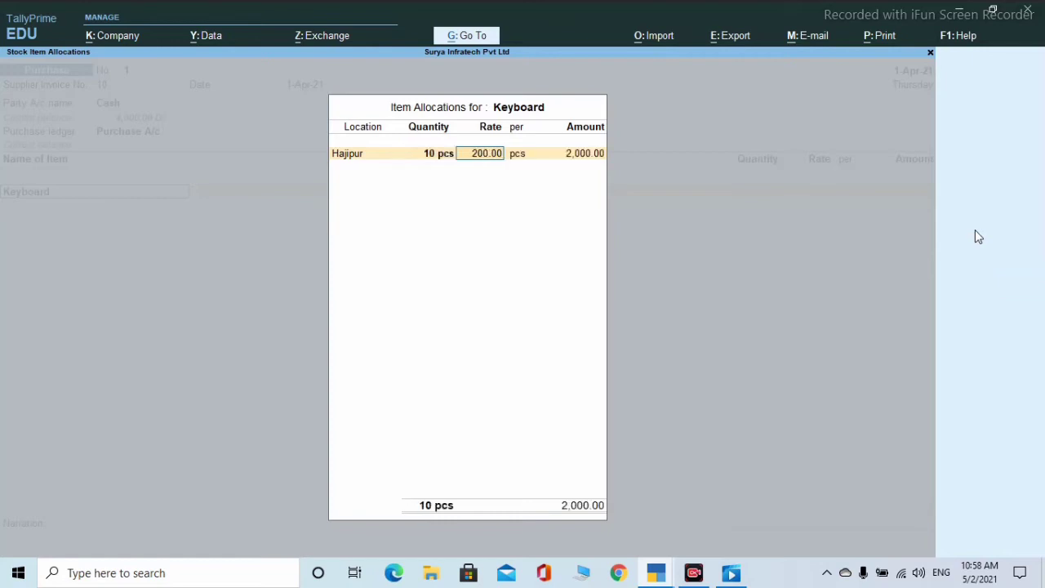
key("Return")
key("Return")
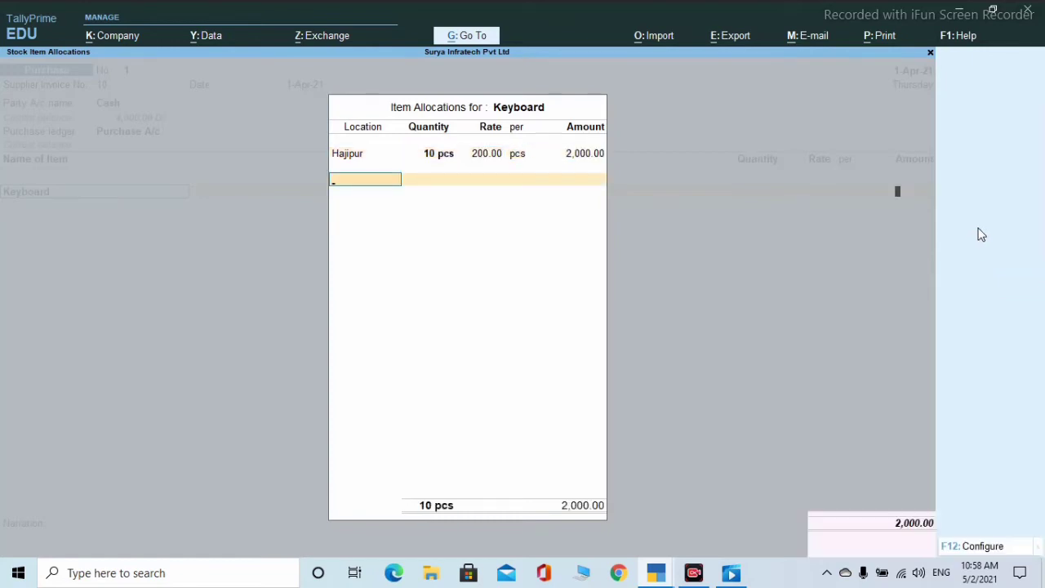
key("Return")
key("Return")
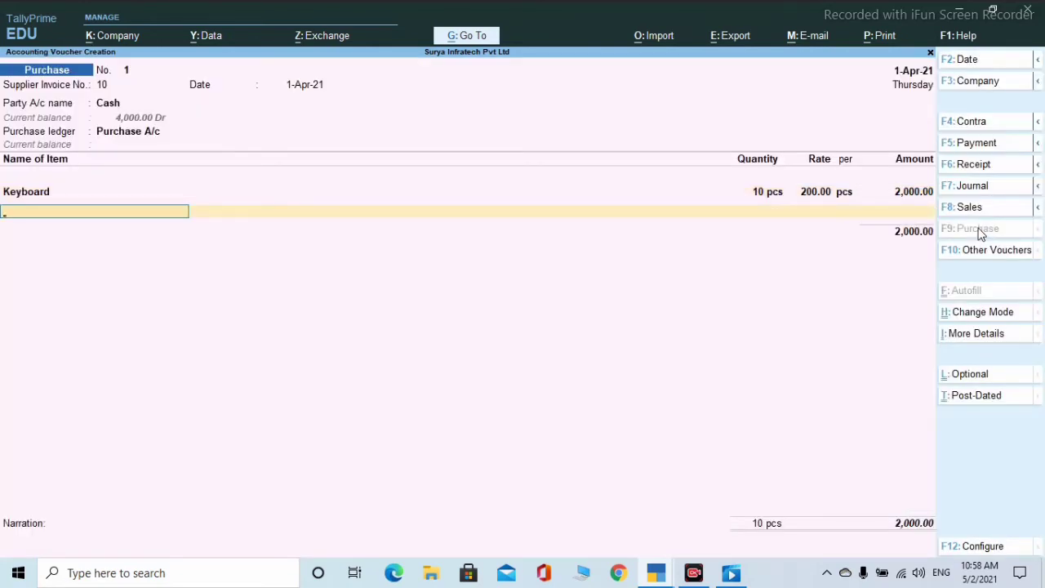
- Add Mouse from Hajipur: 50 pcs at 80.00
type("m")
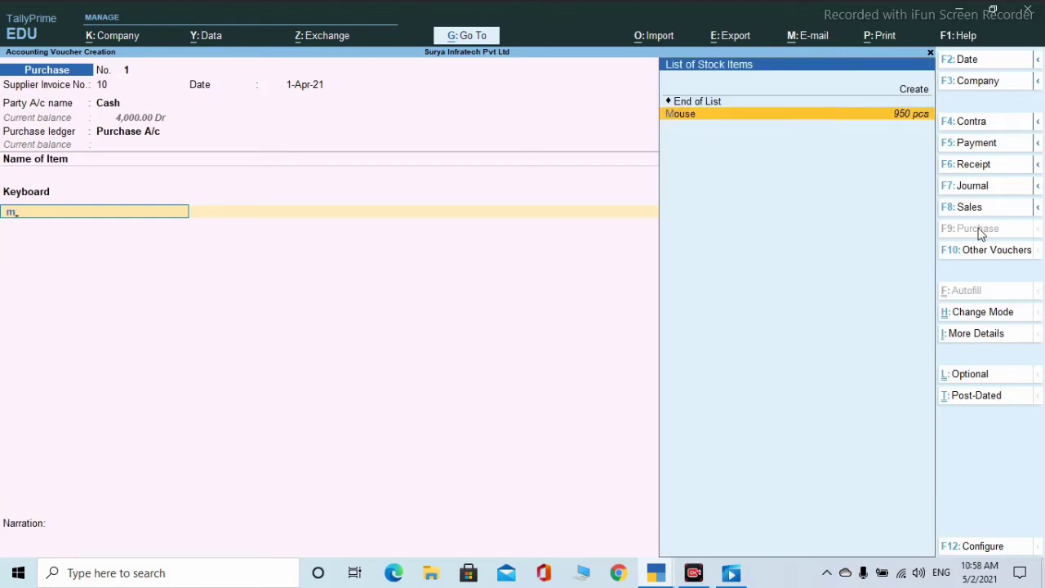
key("Return")
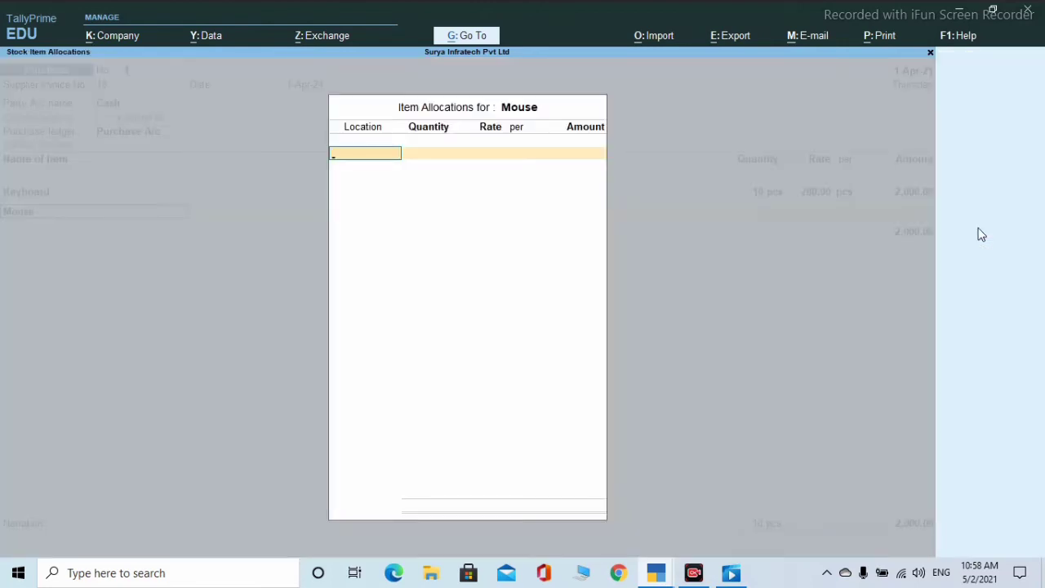
type("H")
key("Return")
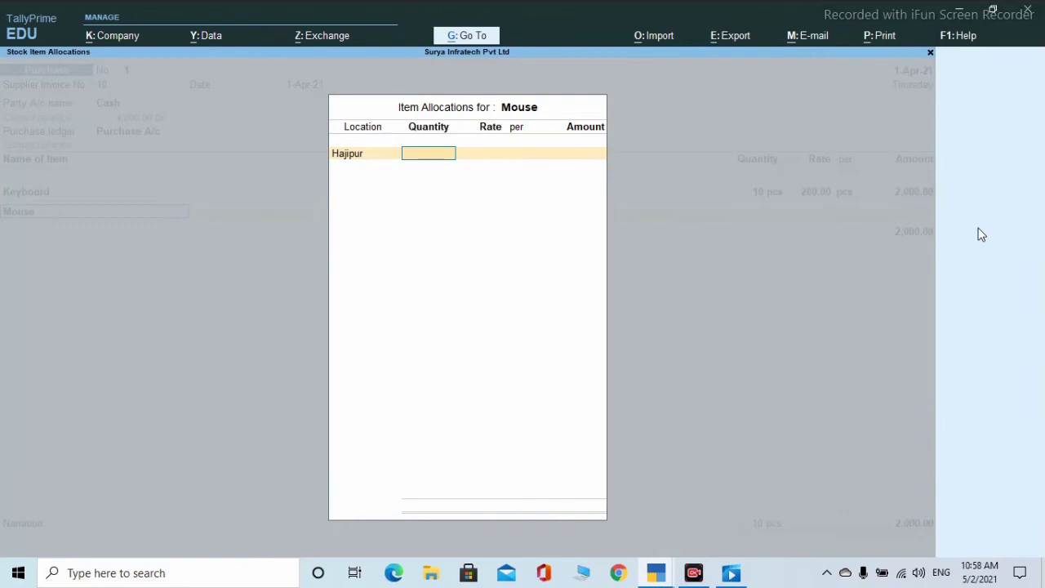
type("50")
key("Return")
key("Return")
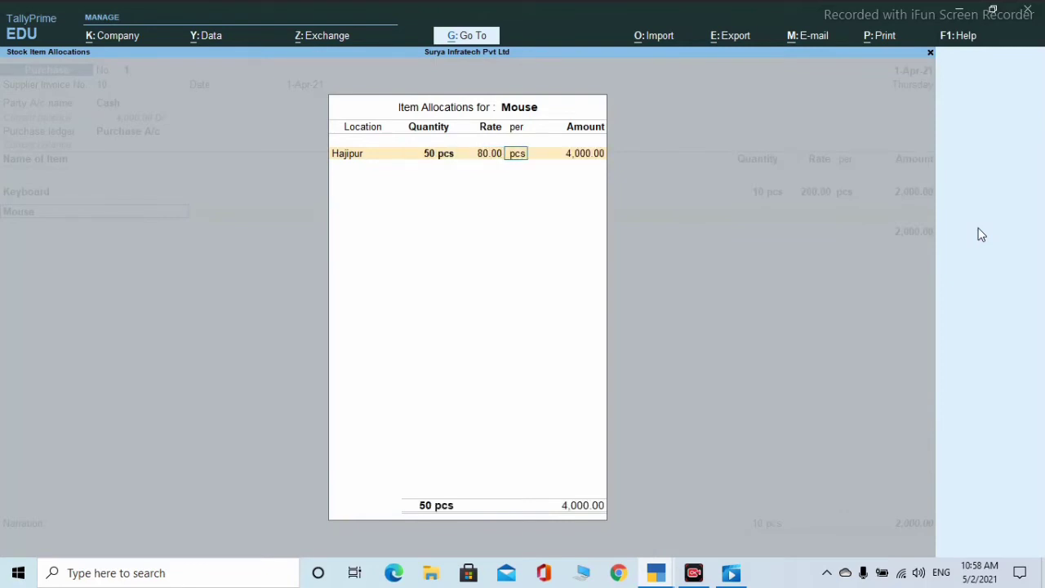
key("Return")
key("Return")
key("Return")
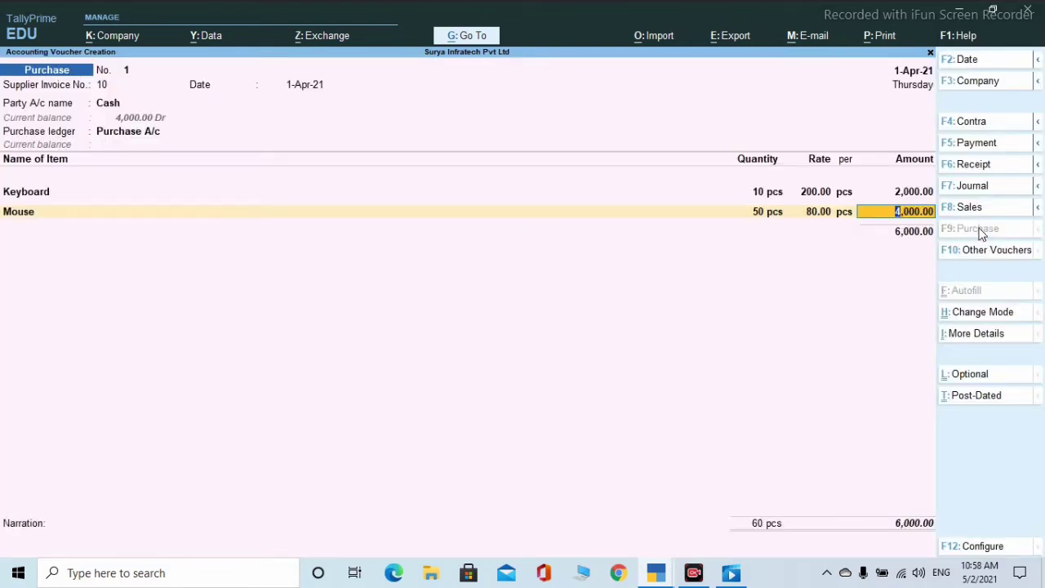
key("Return")
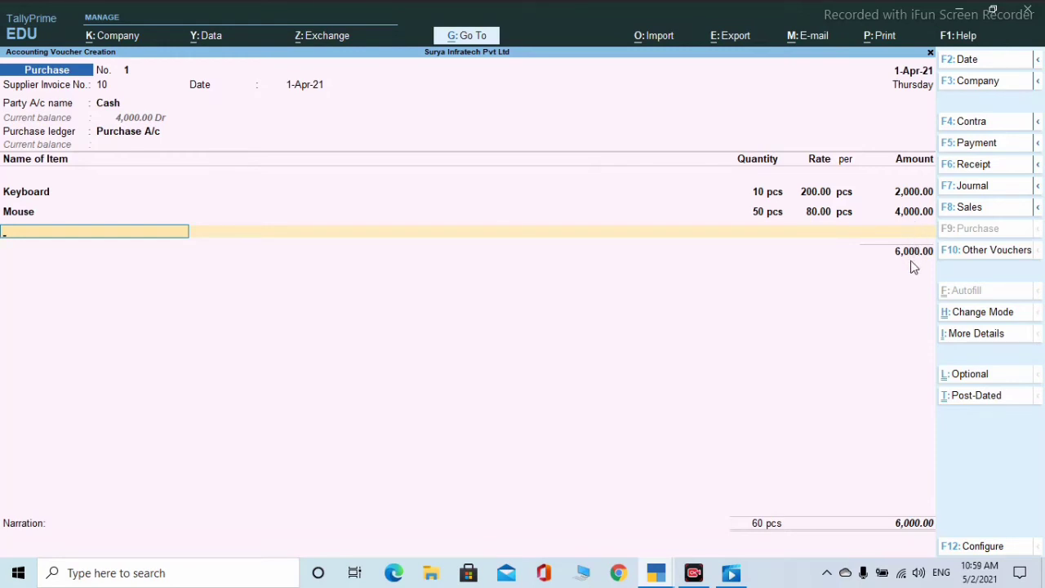
- Skip the narration, dismiss the tax mismatch warning, and save purchase voucher No. 1 for 6,000
key("Return")
key("Return")
key("Return")
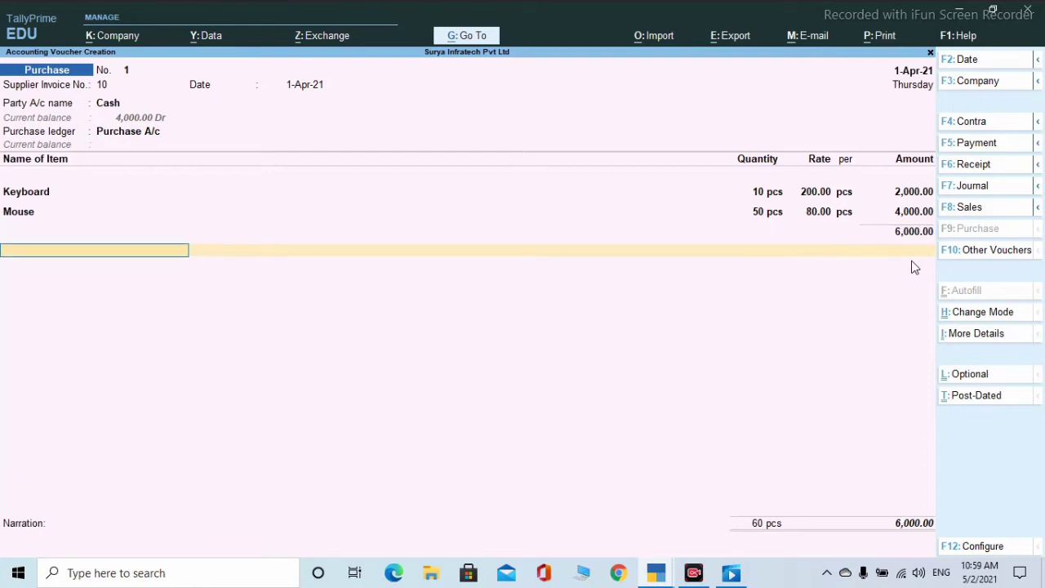
key("Return")
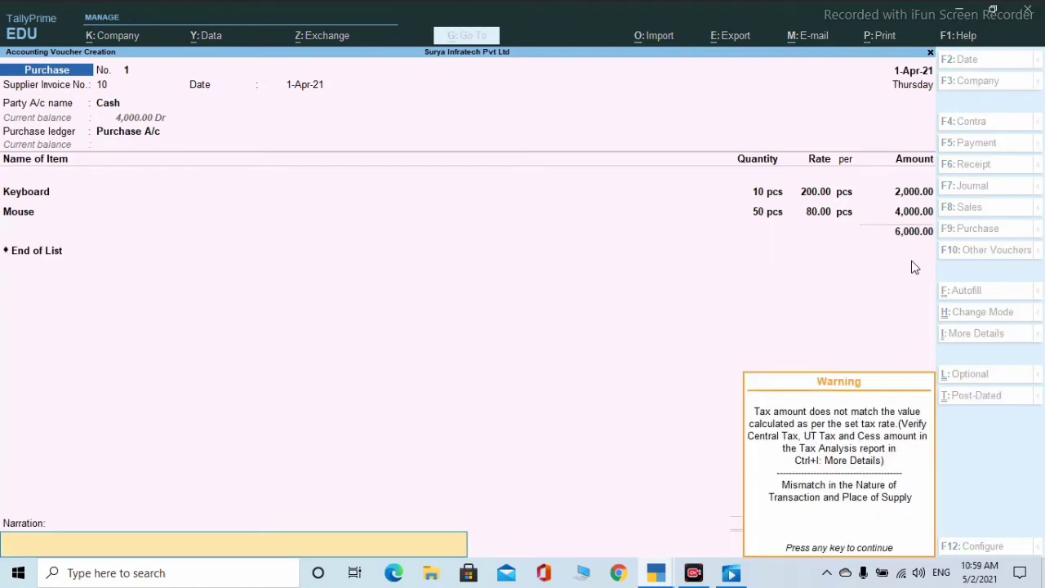
key("Return")
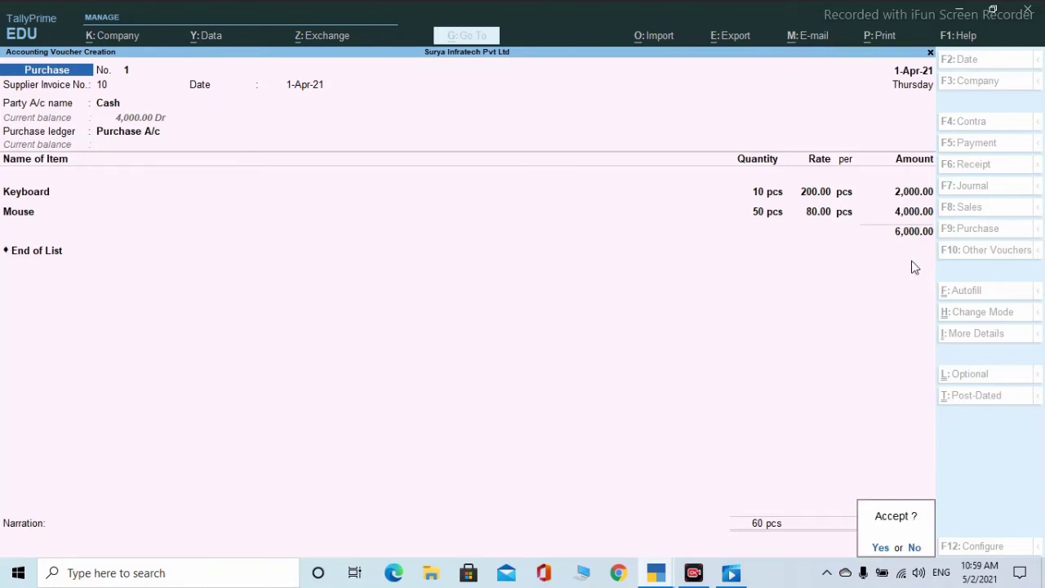
key("Return")
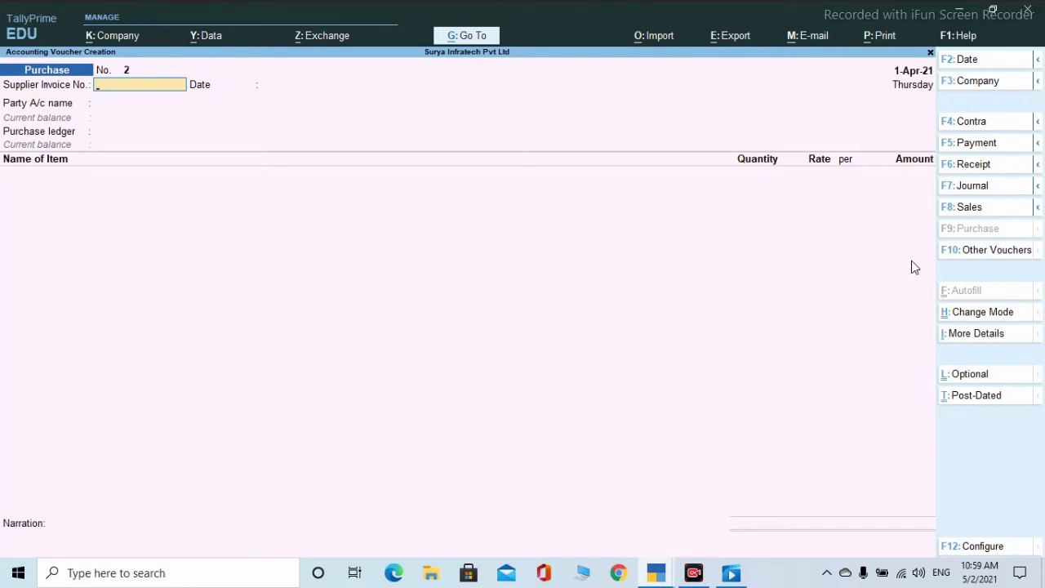
- Record Payment voucher No. 2 paying 6,000 from Cash to the party's ledger On Account, and save
left_click(977, 144)
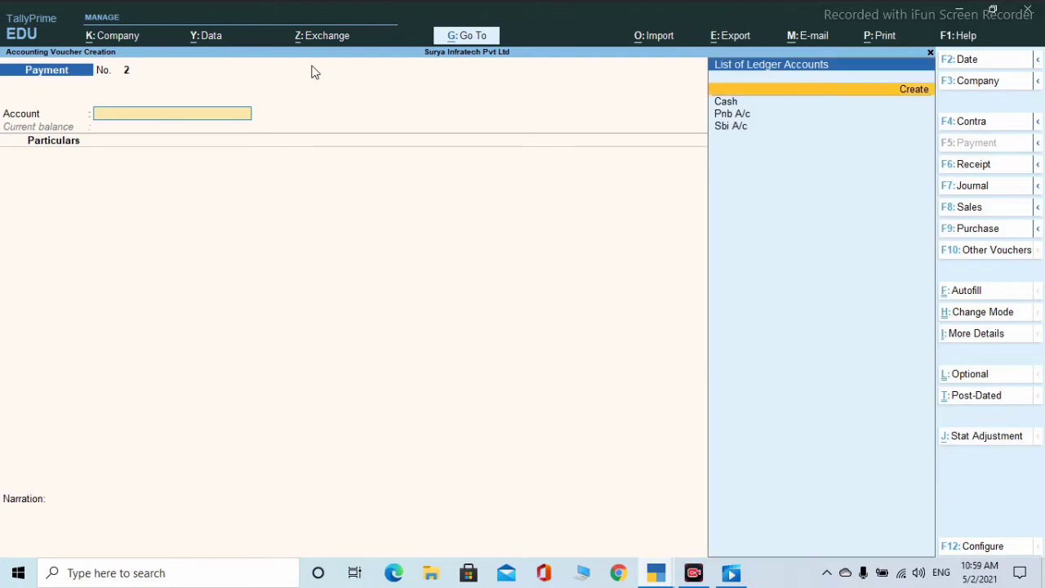
key("Return")
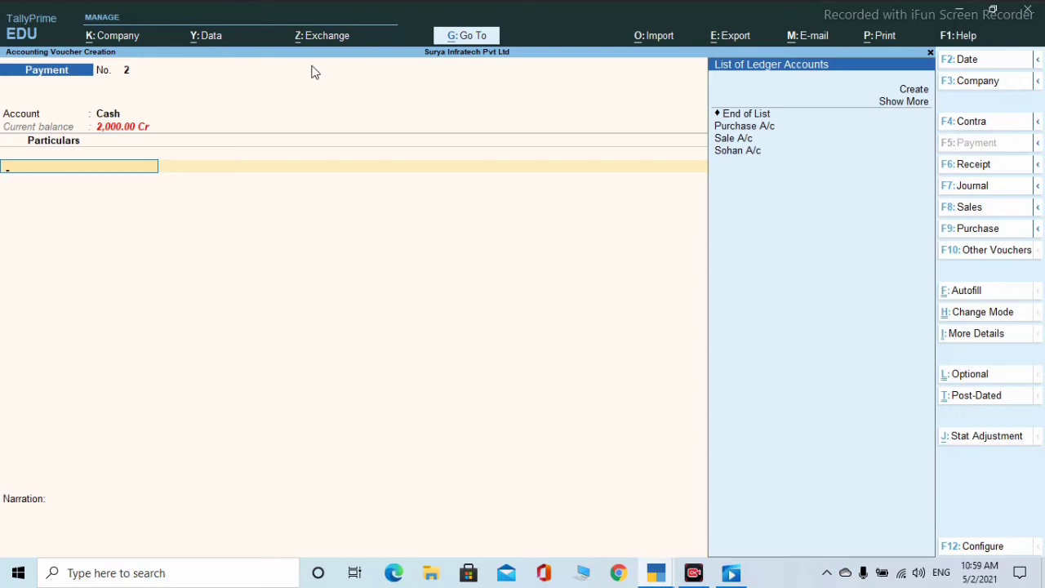
key("Down")
key("Down")
key("Down")
key("Down")
key("Down")
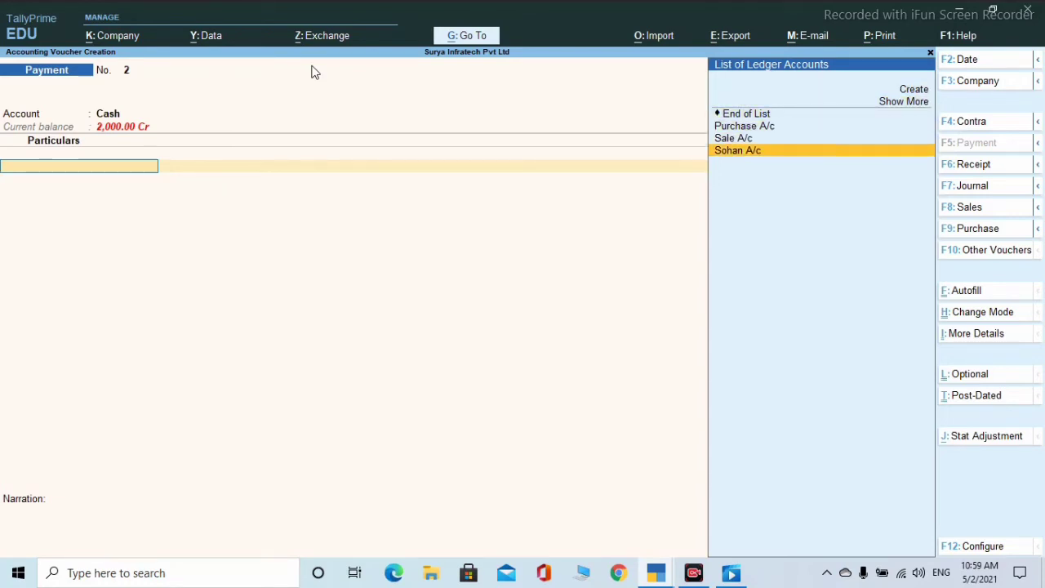
key("Return")
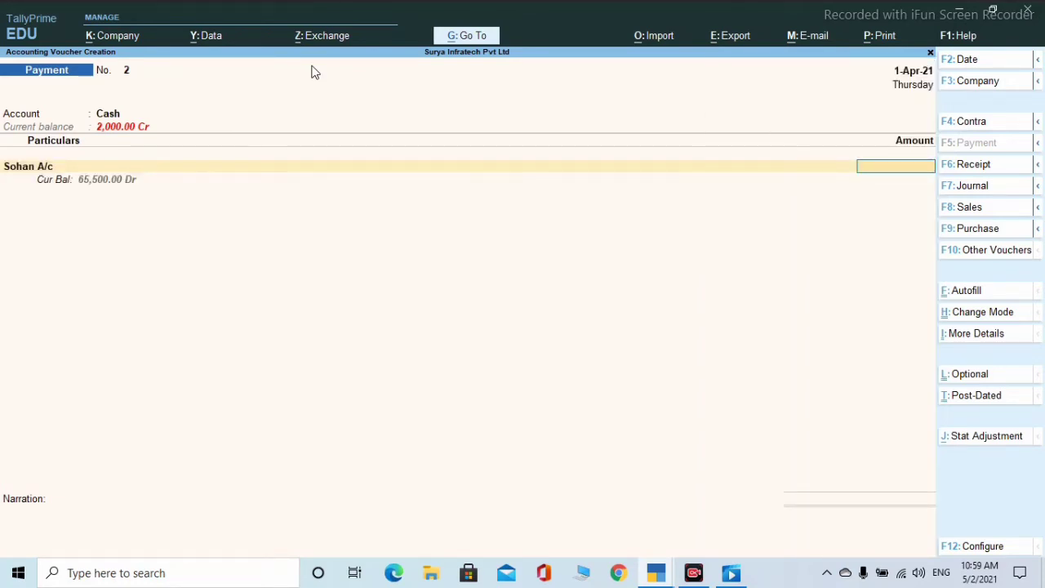
type("6000")
key("Return")
key("Return")
key("Return")
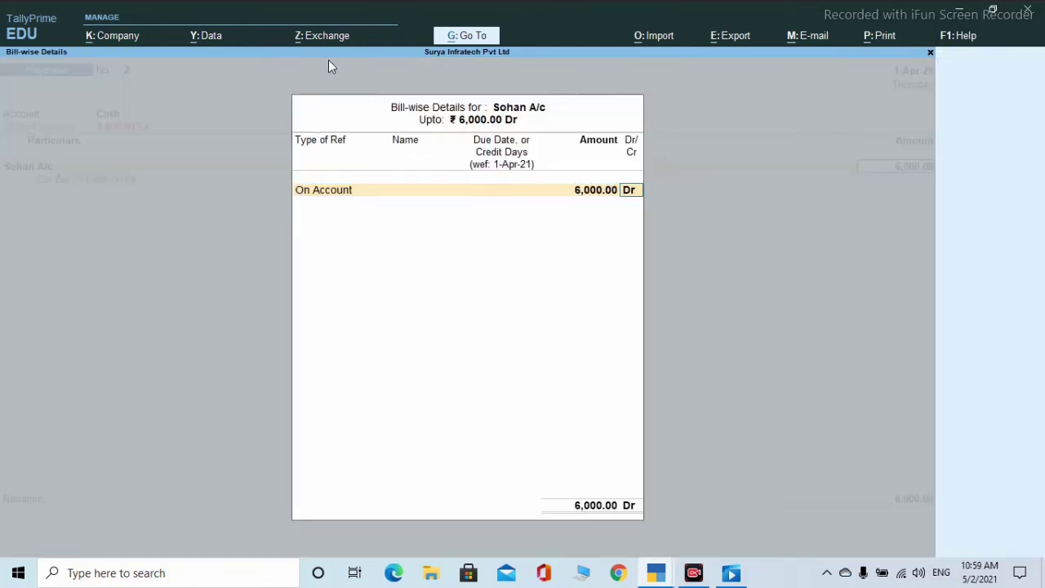
key("Return")
key("Return")
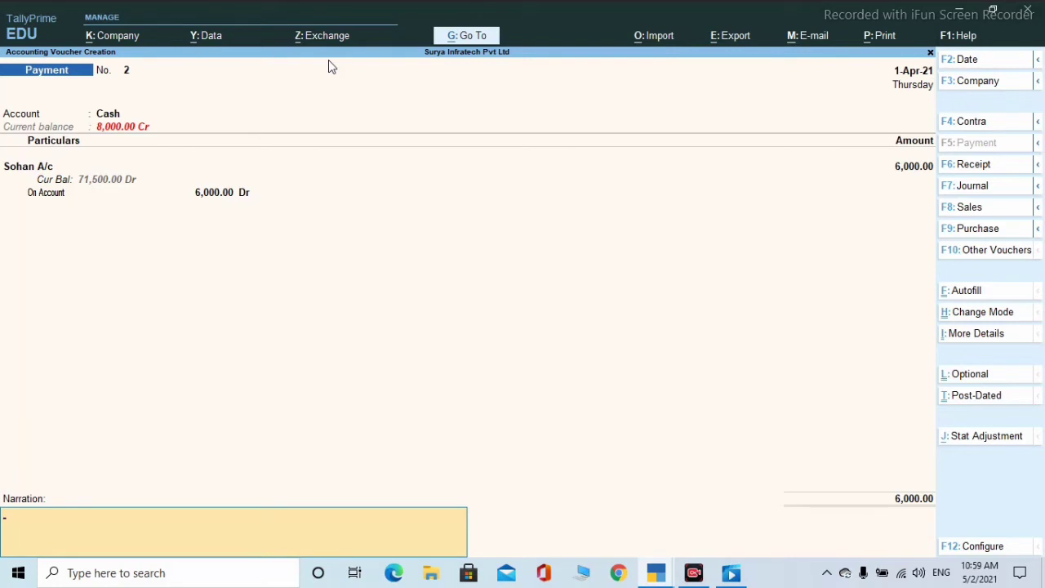
key("Return")
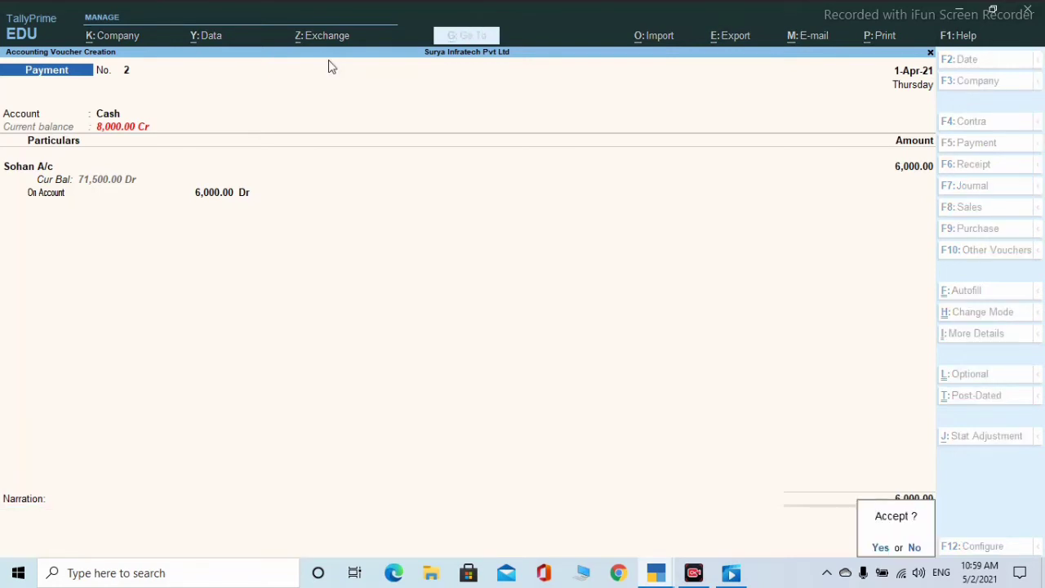
key("Return")
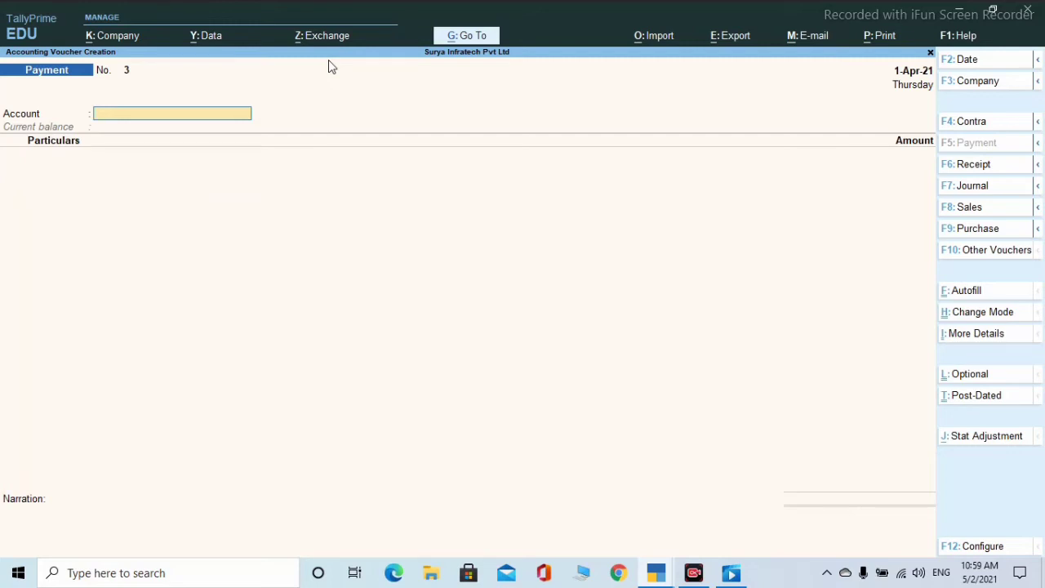
- Save Receipt No. 1 of 6,000 from the party into Cash On Account, then set Cash on Receipt No. 2
left_click(968, 169)
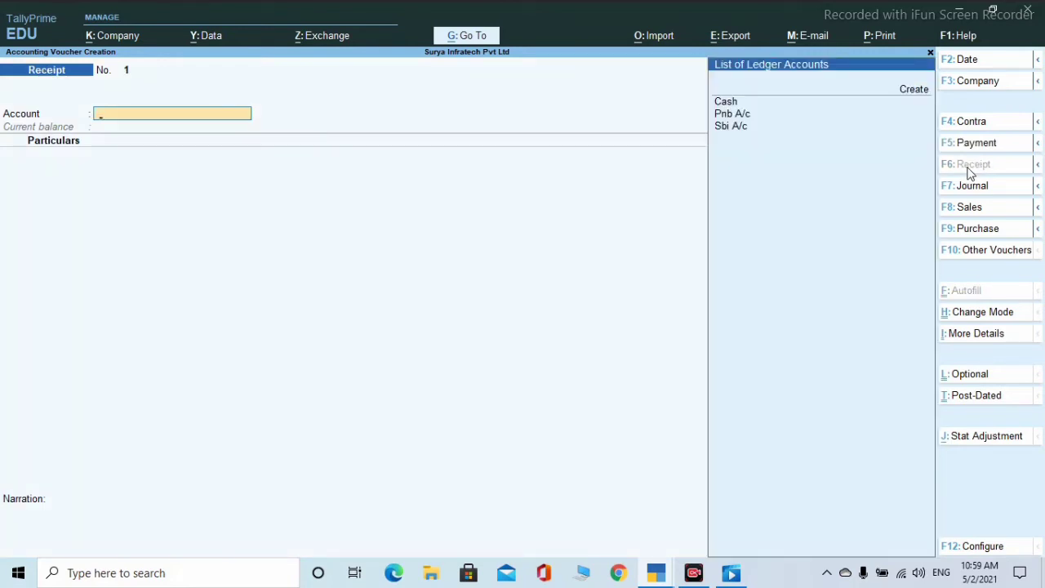
key("Down")
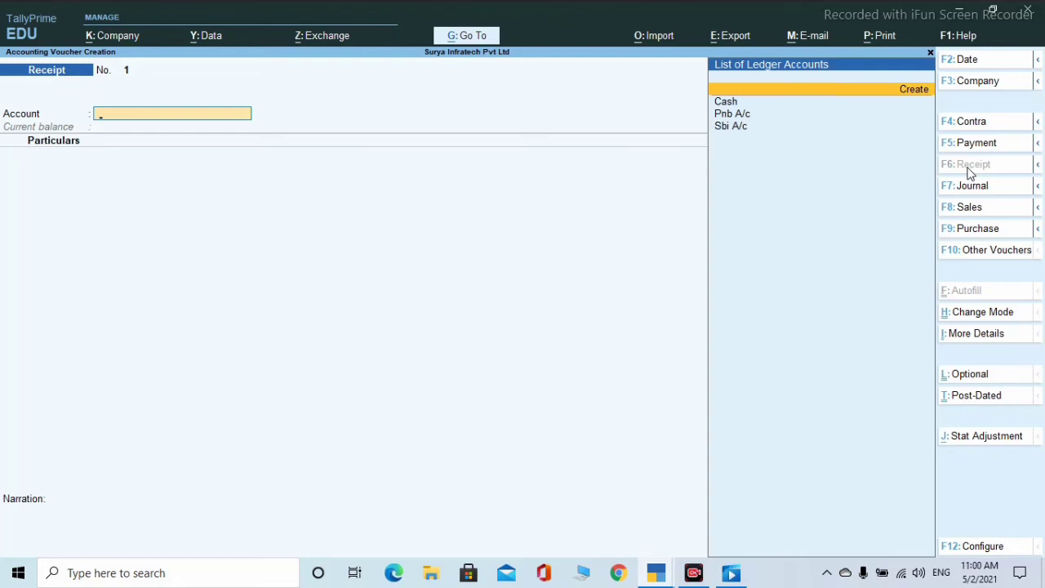
key("Down")
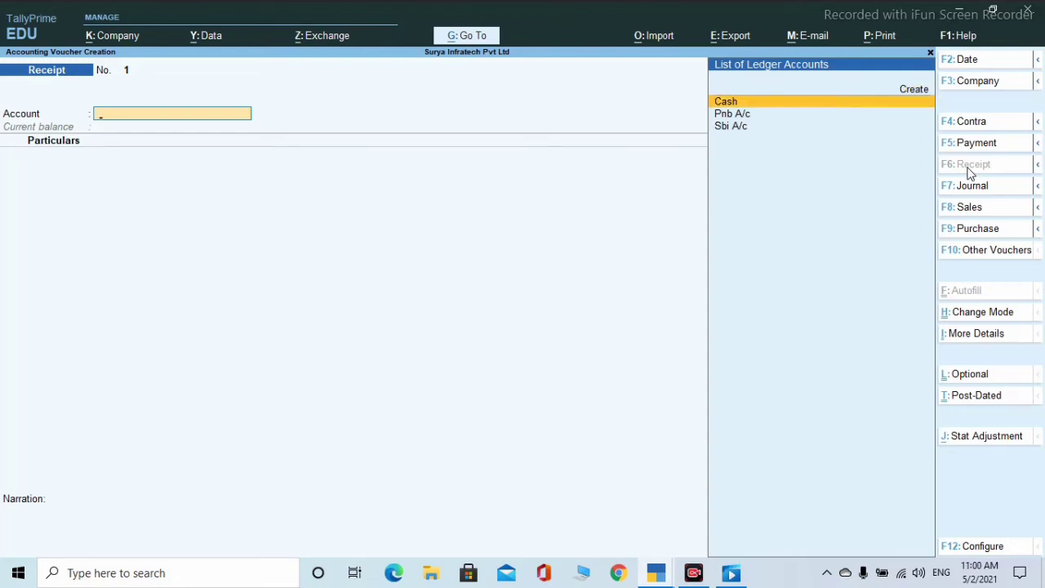
key("Return")
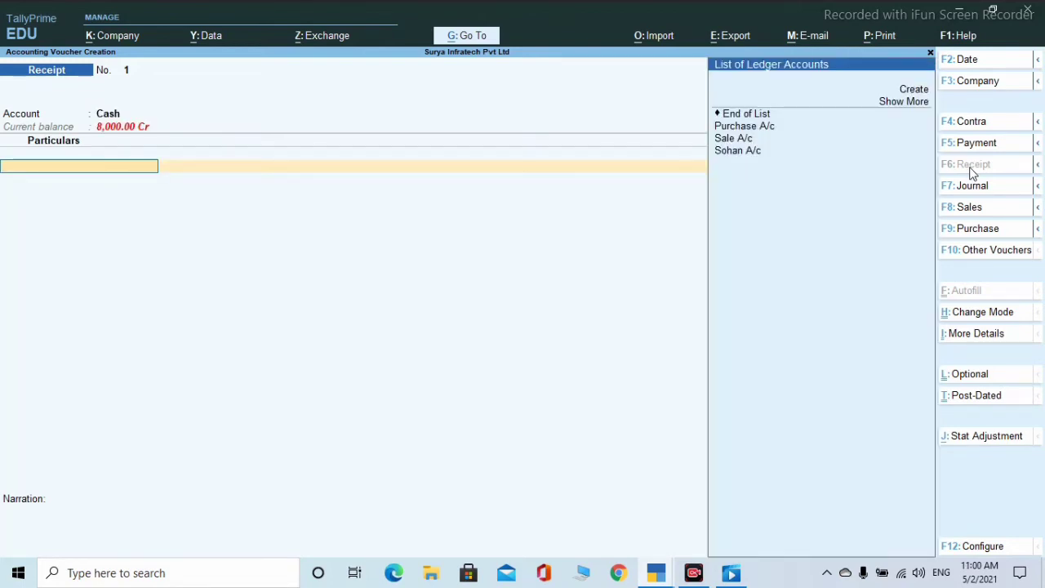
key("Down")
key("Down")
key("Down")
key("Return")
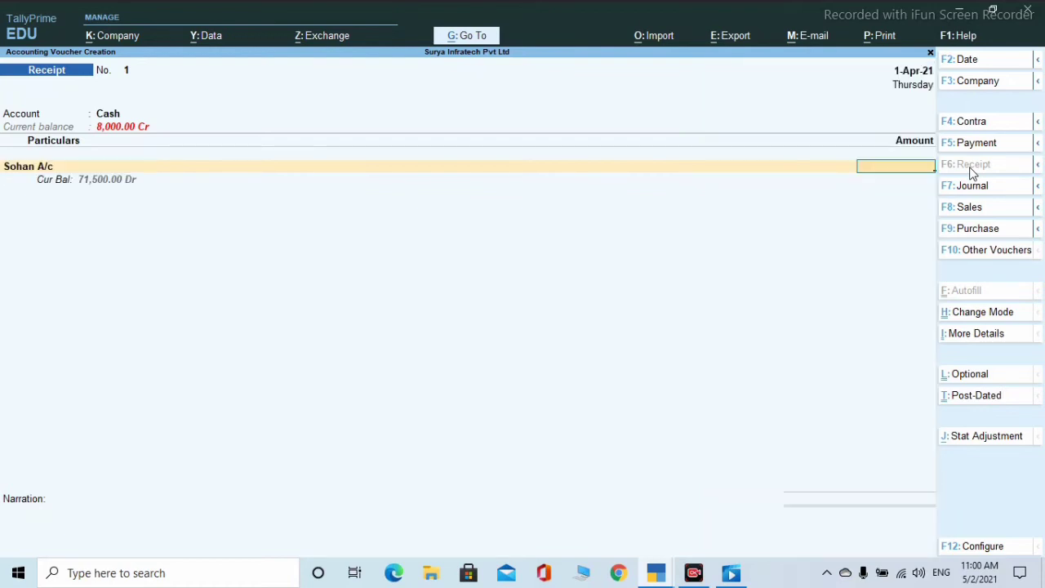
type("6000")
key("Return")
key("Return")
key("Return")
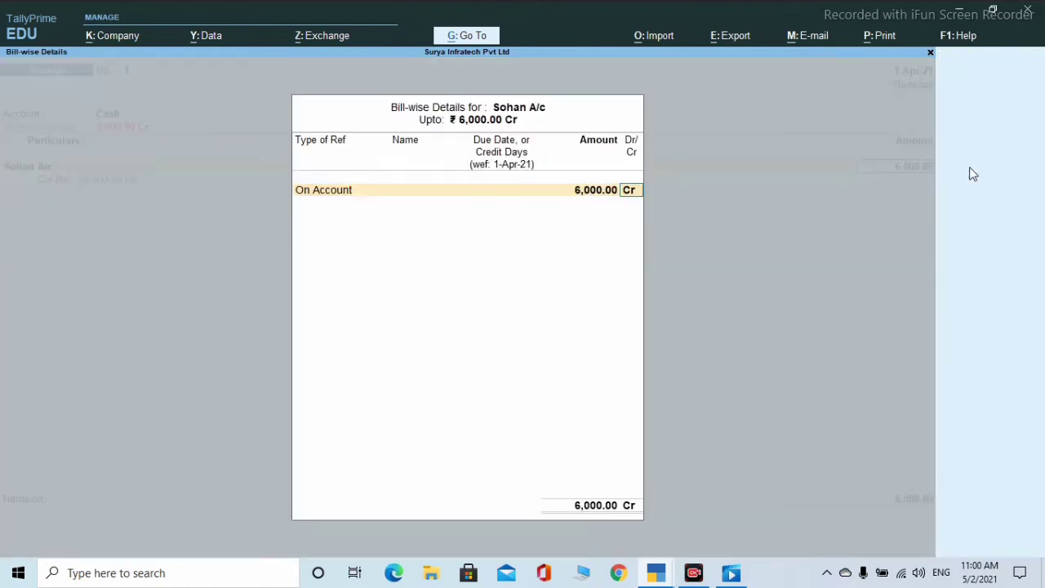
key("Return")
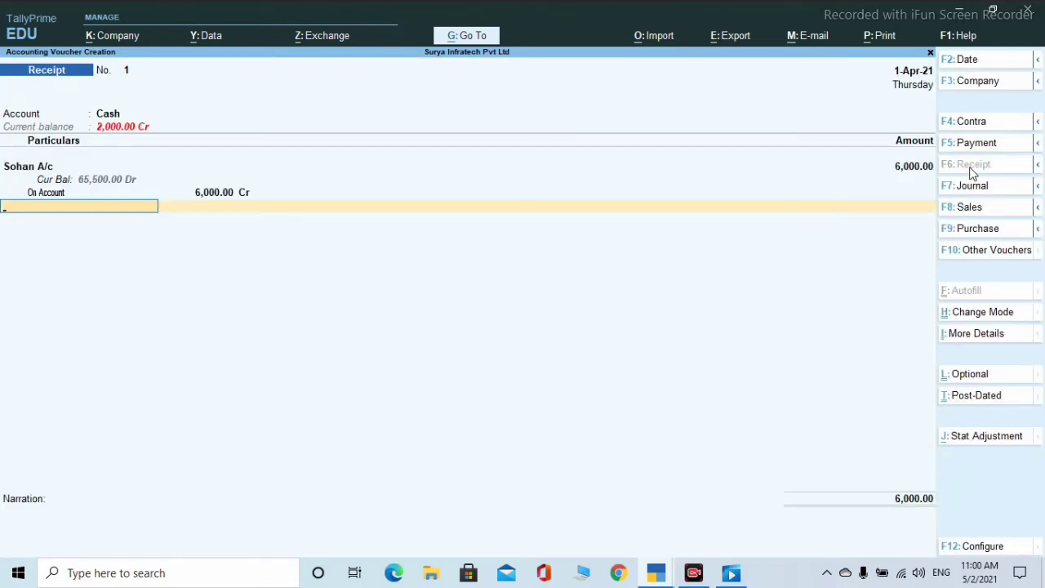
key("Return")
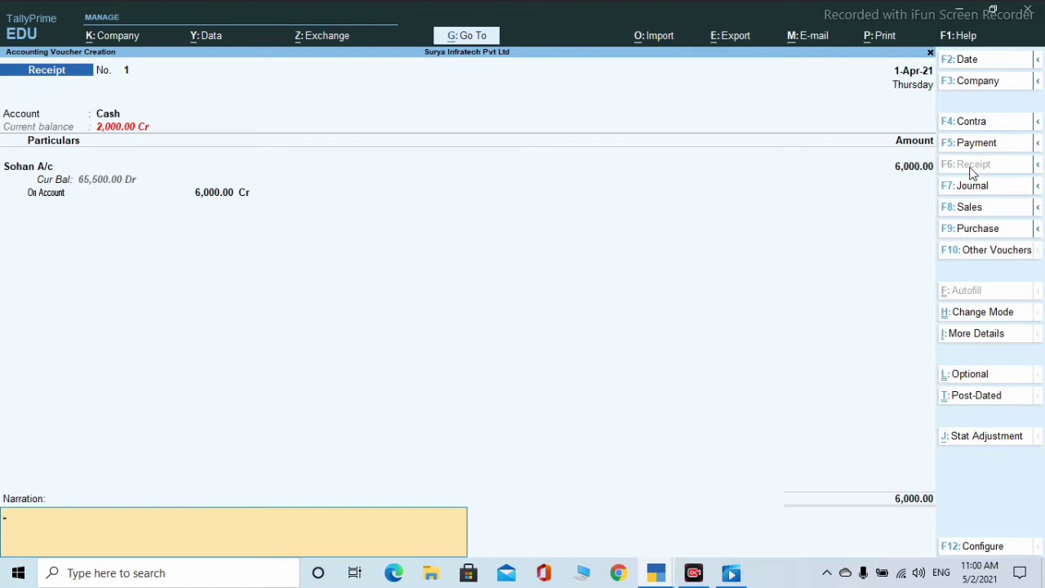
key("Return")
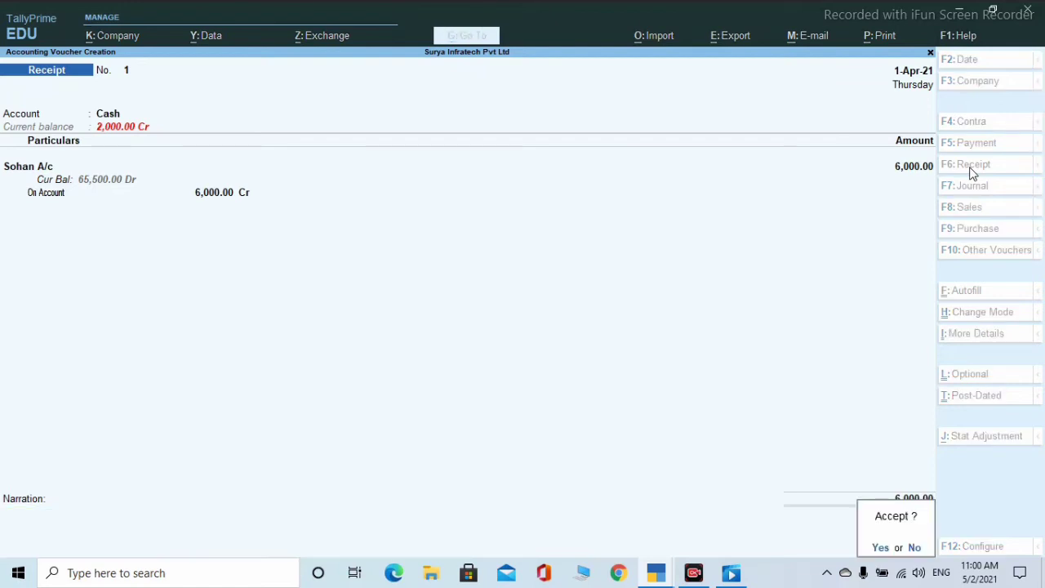
key("Return")
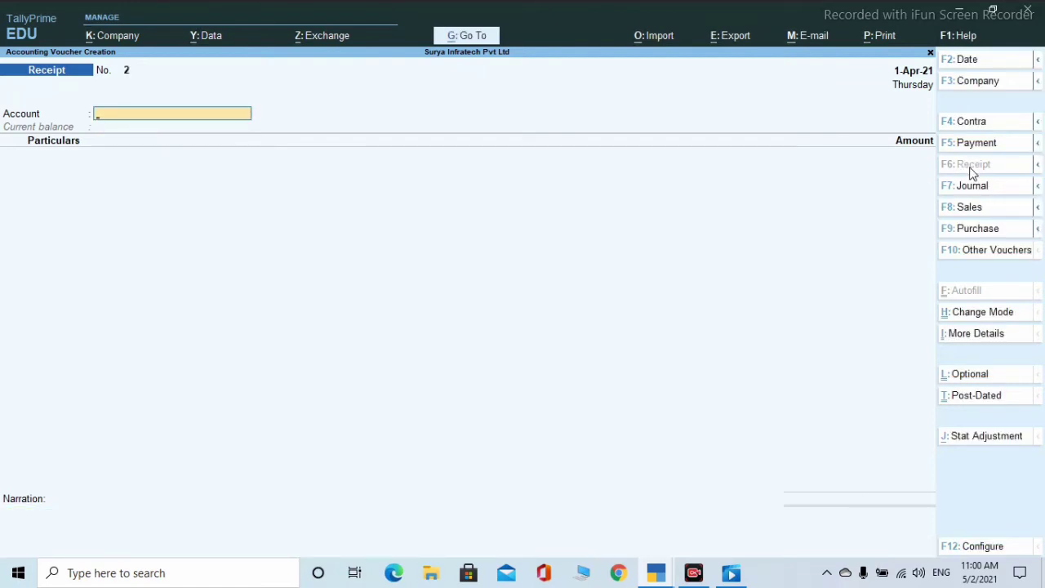
key("Return")
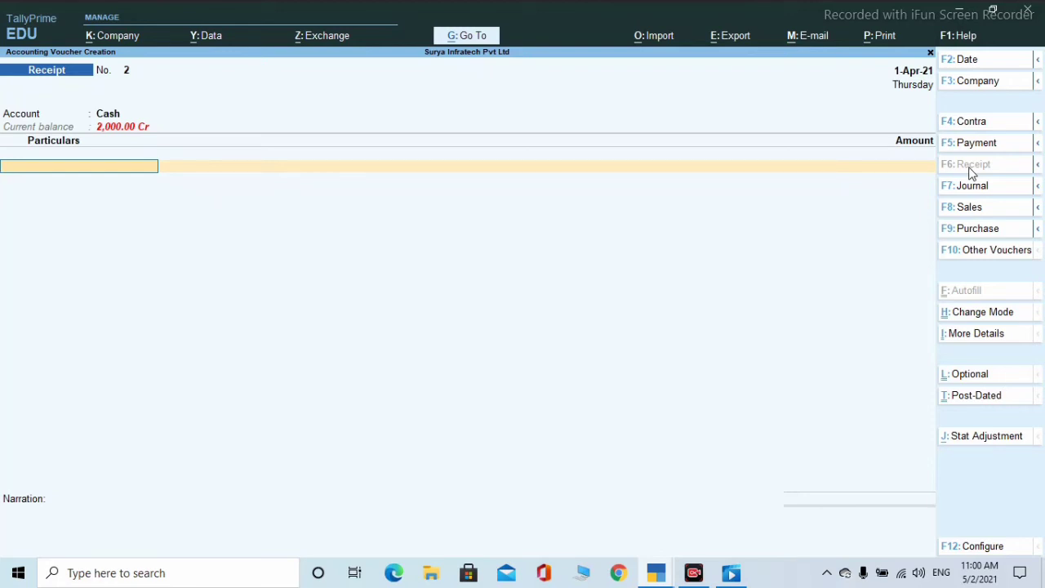
- Choose Credit Note from the Other Vouchers list to start Credit Note No. 1
left_click(994, 253)
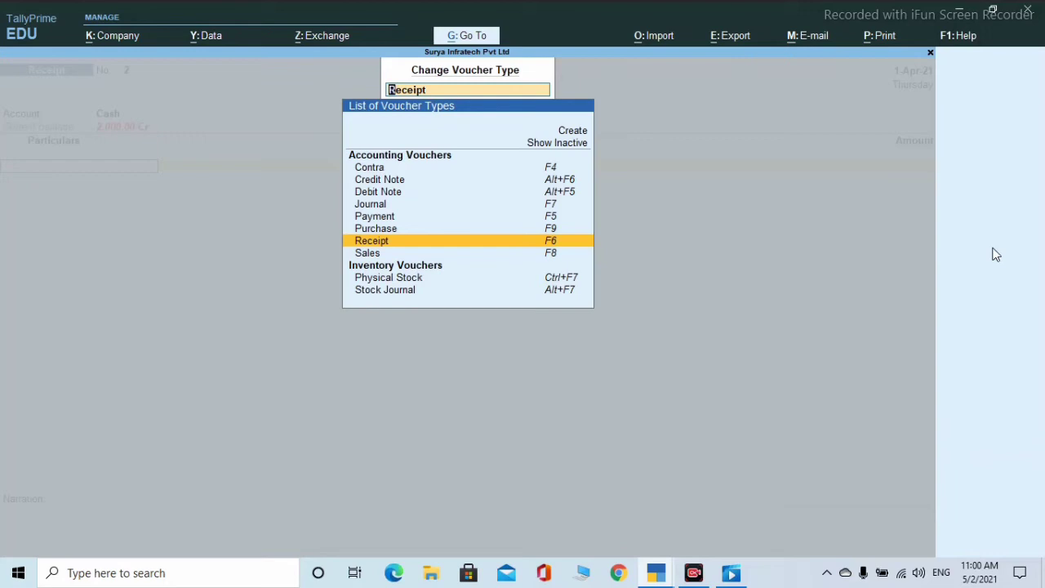
key("Up")
key("Up")
key("Up")
key("Up")
key("Up")
key("Up")
key("Up")
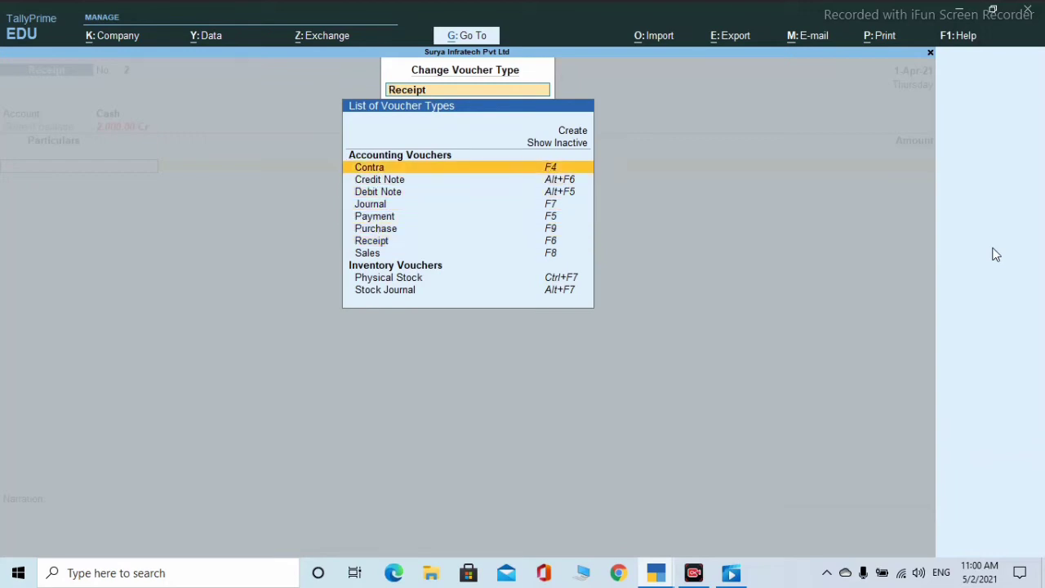
key("Down")
key("Down")
key("Up")
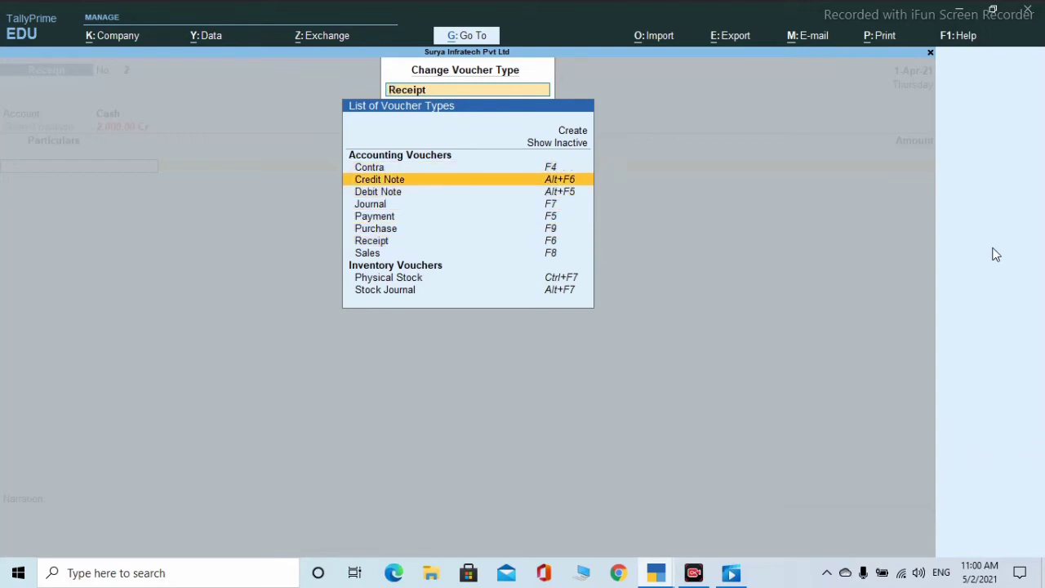
key("Down")
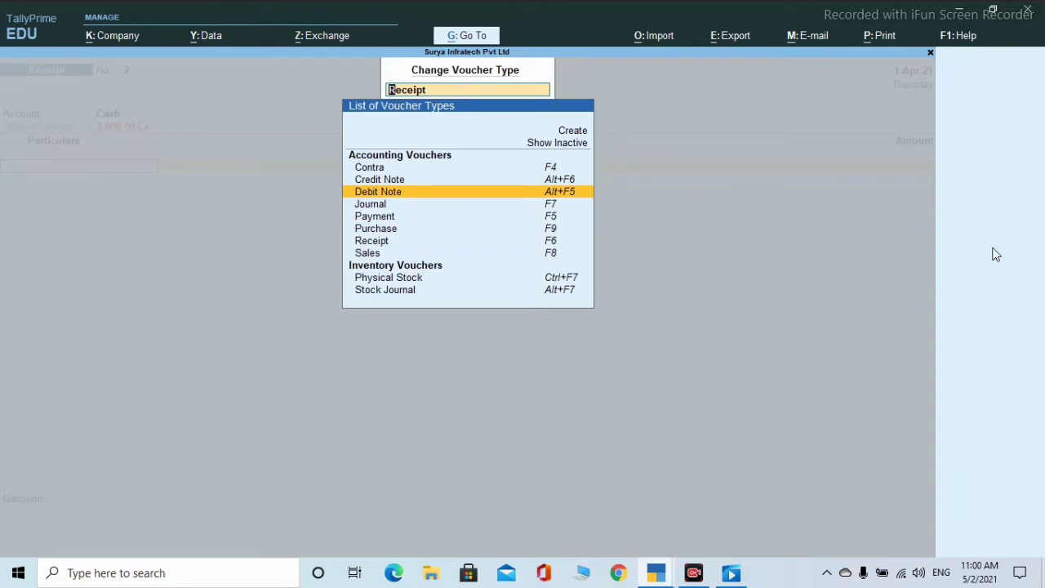
key("Up")
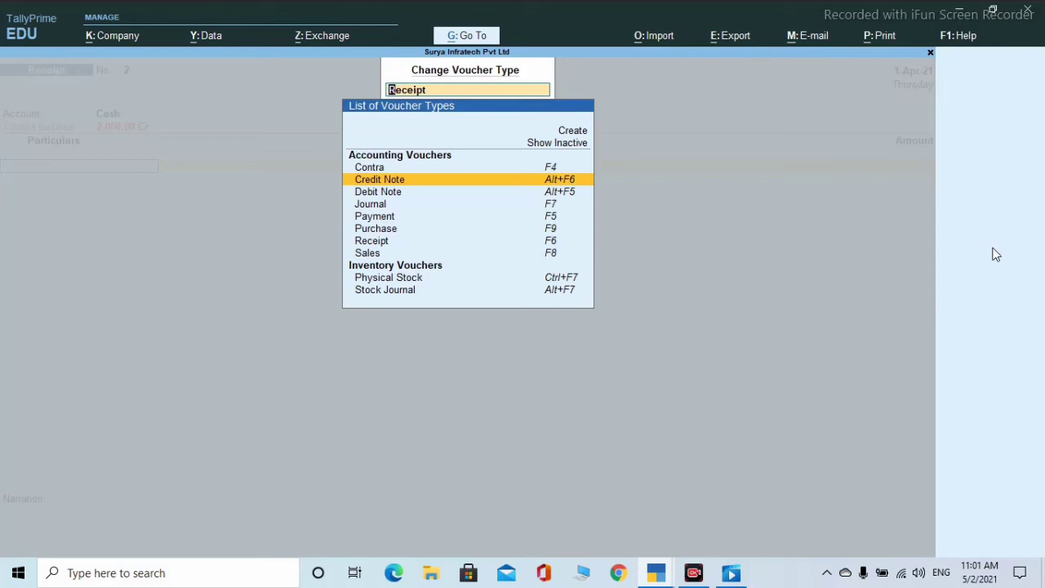
key("Return")
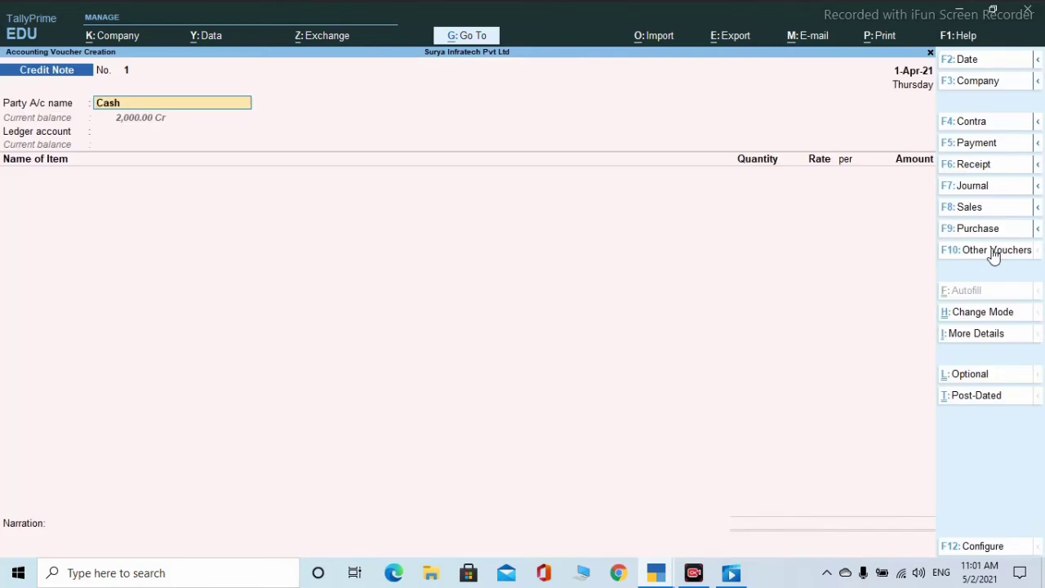
- Set the party's ledger as the credit note party and accept the dispatch and buyer details
type("S")
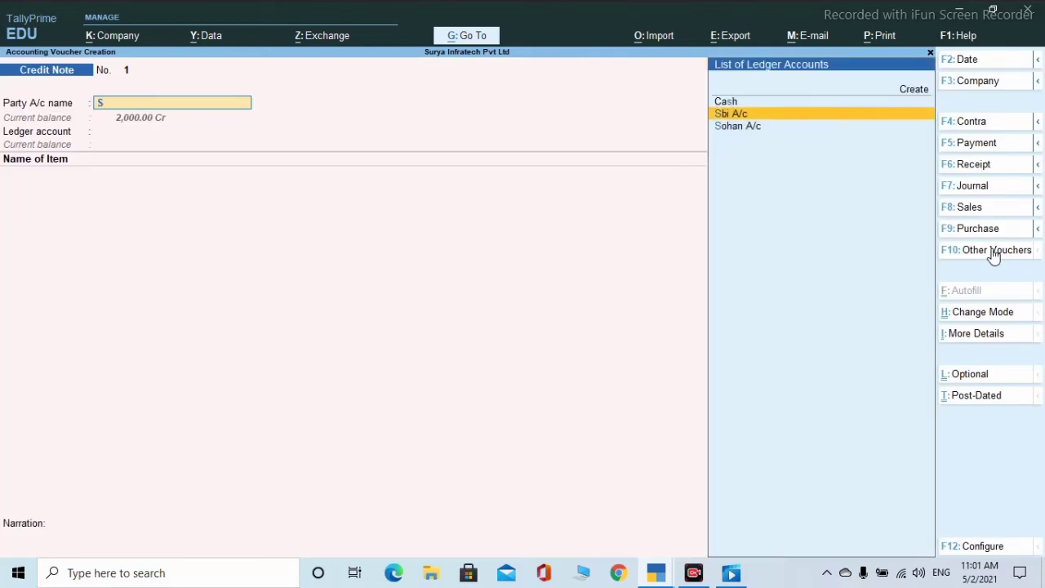
key("Down")
key("Return")
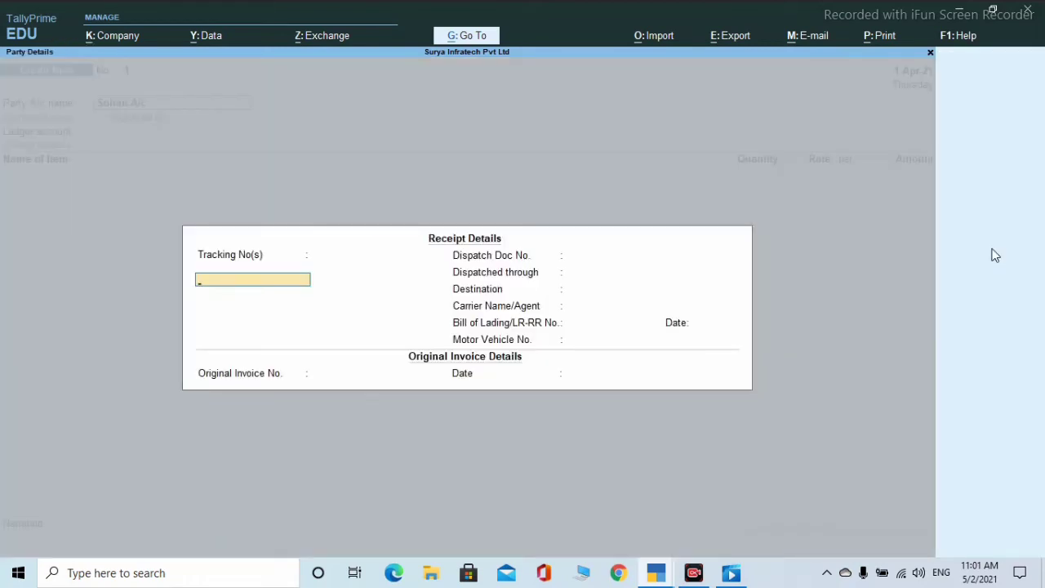
key("Return")
key("Return")
key("Return")
key("Return")
key("Return")
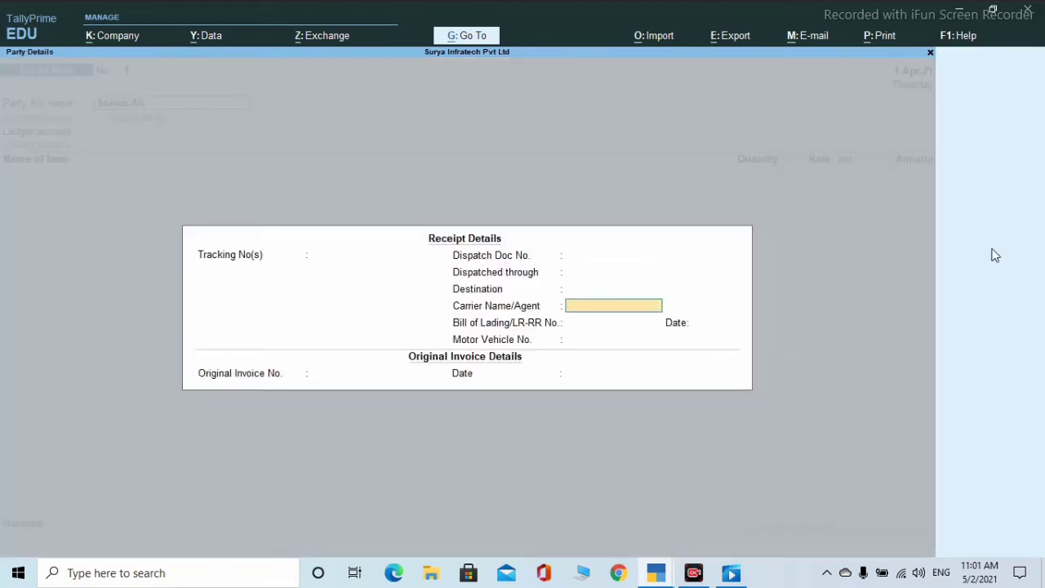
key("Return")
key("Return")
key("Return")
key("Return")
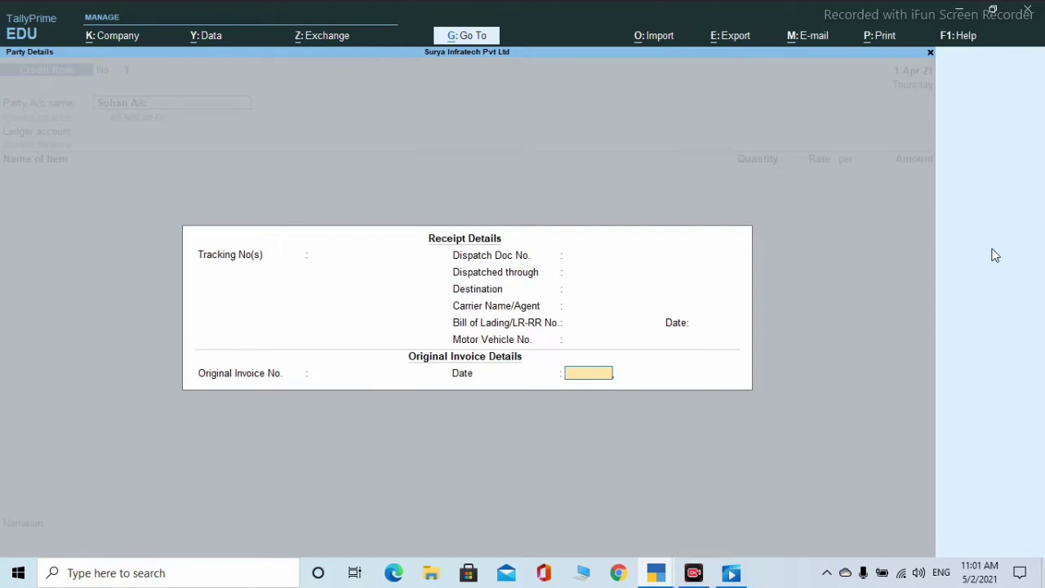
key("Return")
key("Return")
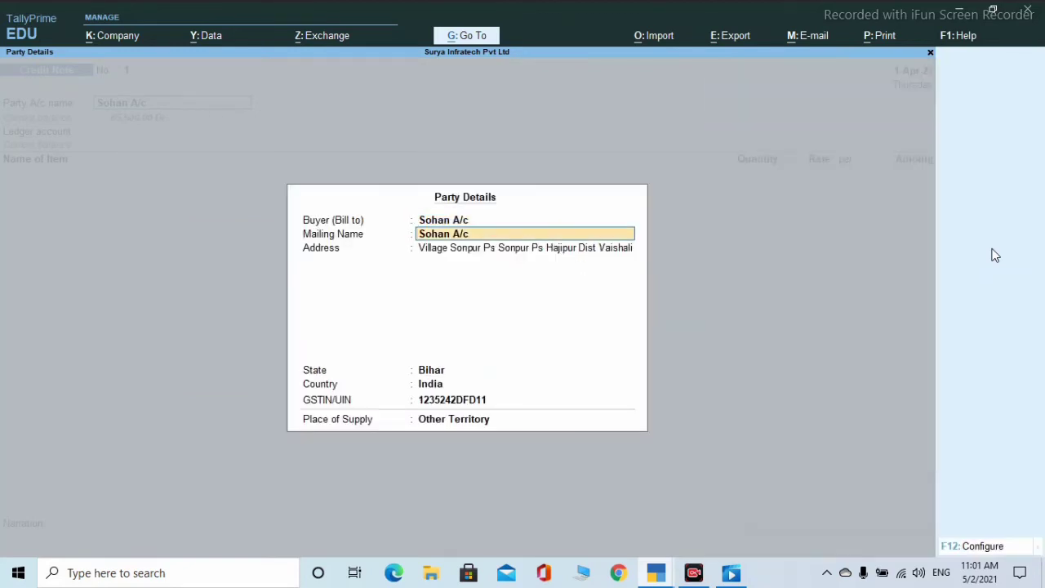
key("Return")
key("Return")
key("Return")
key("Return")
key("Return")
key("Return")
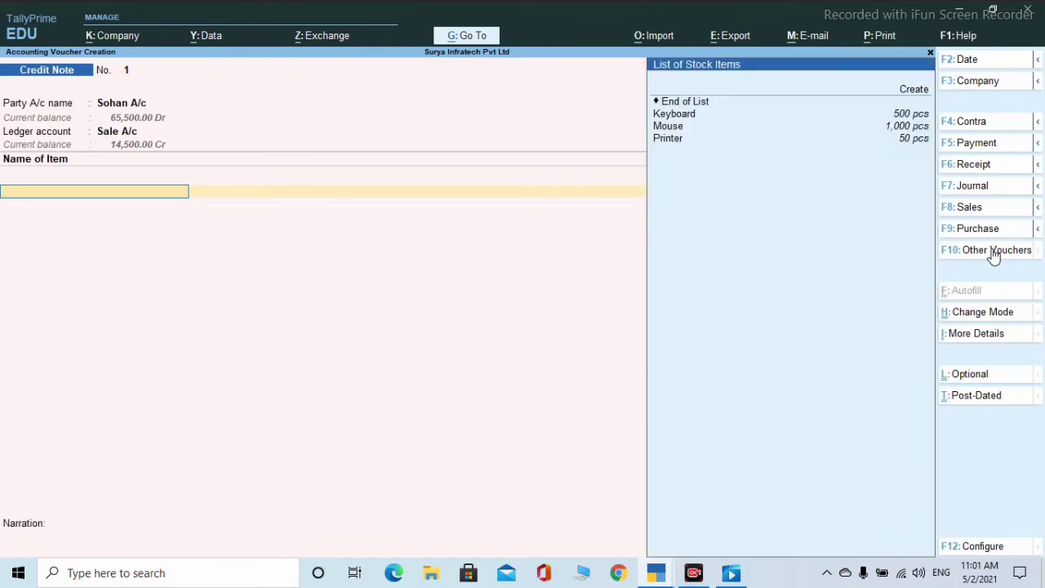
- Add Keyboard from Hajipur to the credit note: 1 pcs at 200.00
key("Down")
key("Down")
key("Return")
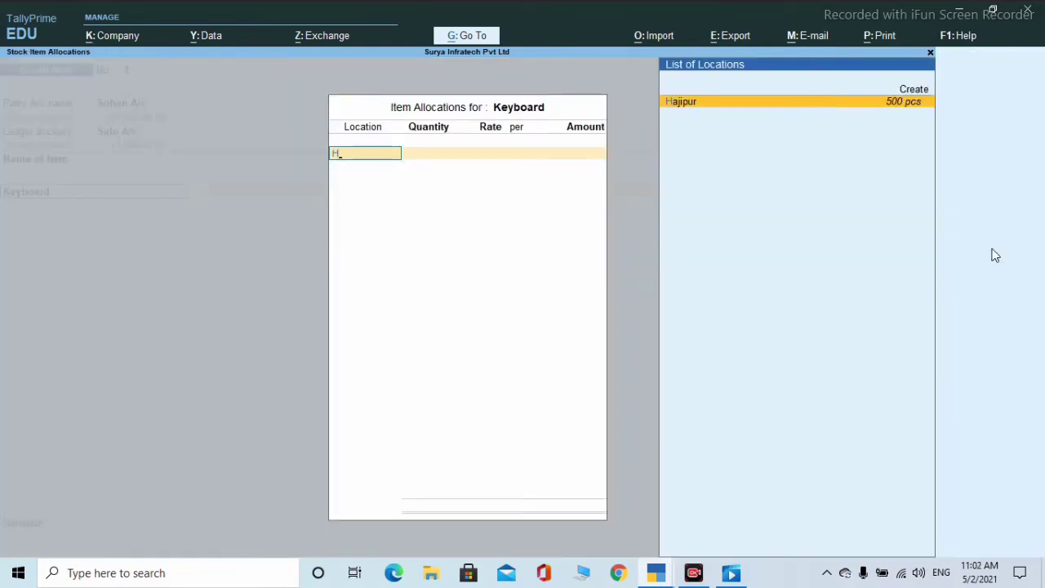
key("Return")
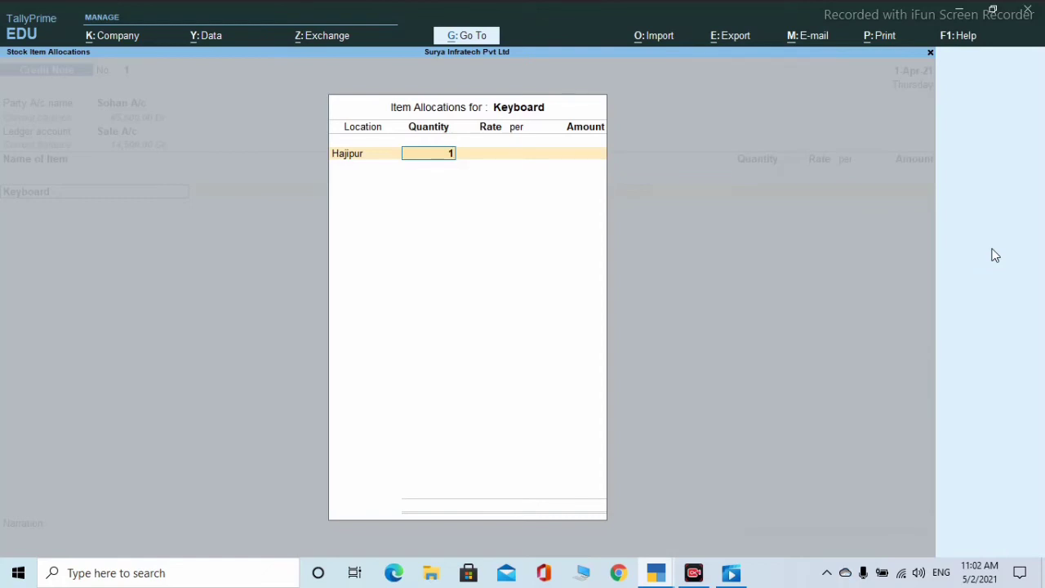
type("1")
key("Return")
key("Return")
key("Return")
key("Return")
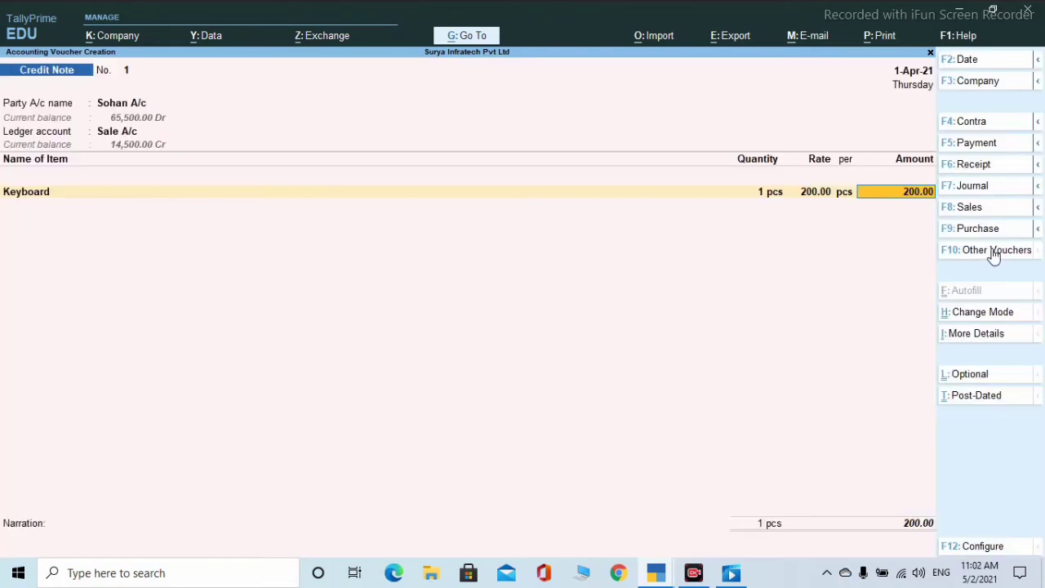
key("Return")
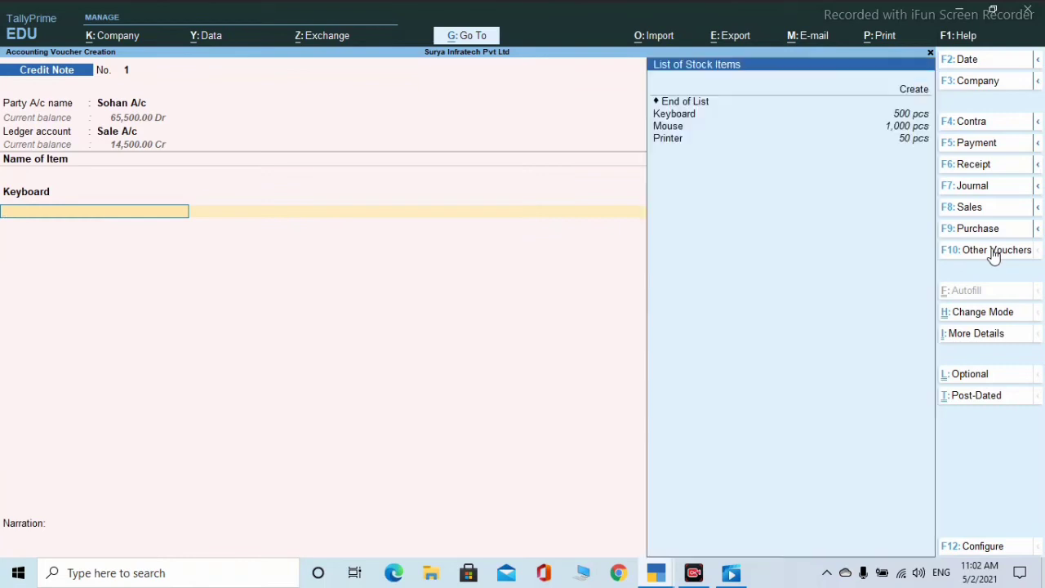
- Add Mouse from Hajipur: 2 pcs at 250.00, amounting to 500.00
type("m")
key("Return")
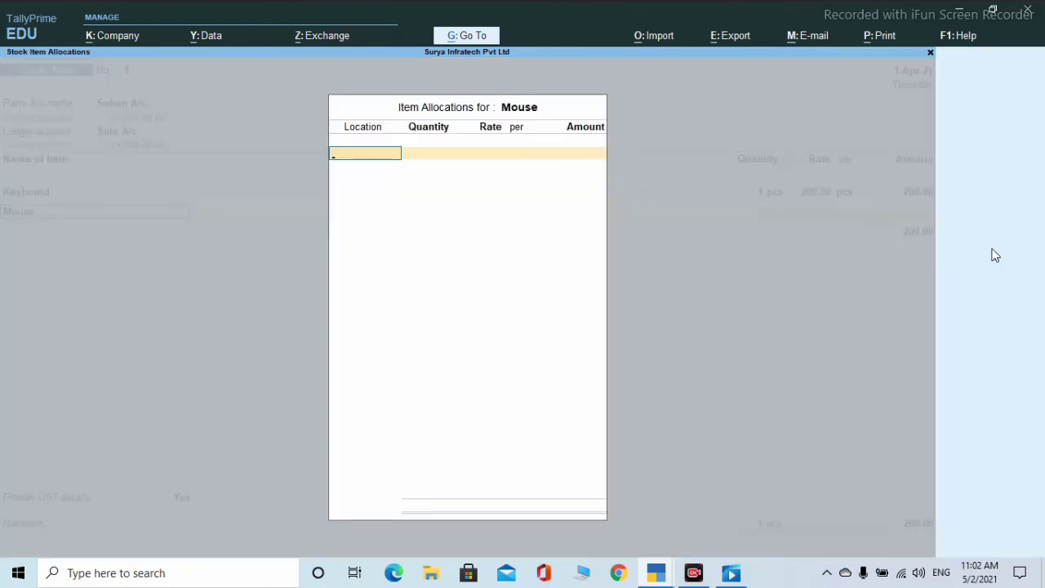
key("Down")
key("Return")
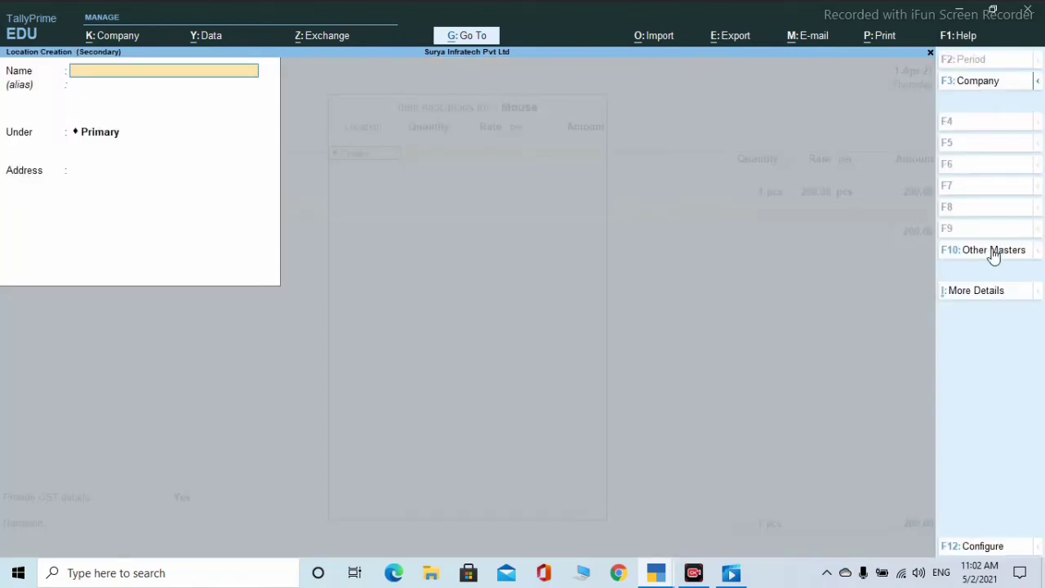
key("Escape")
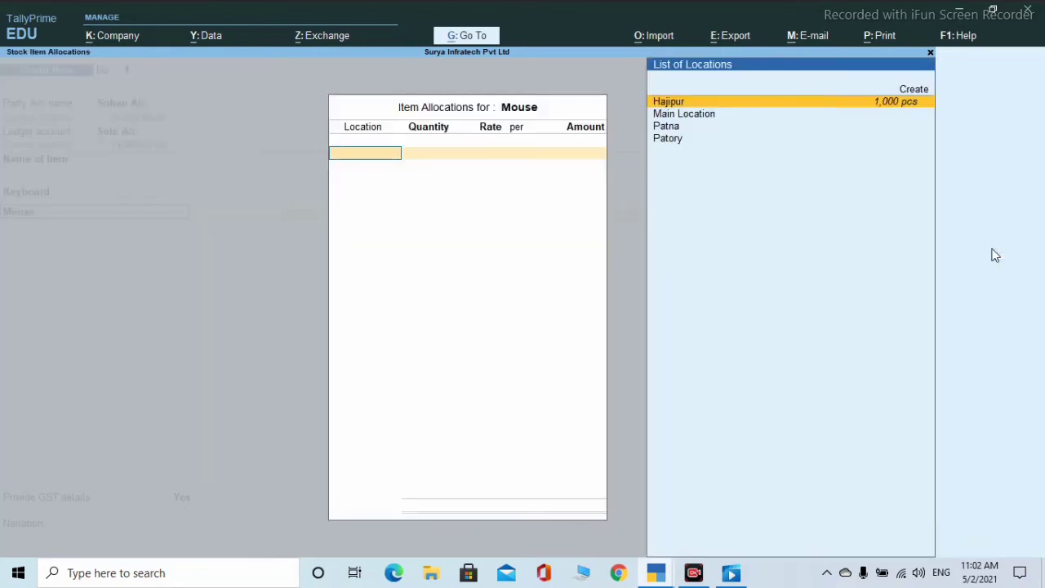
key("Return")
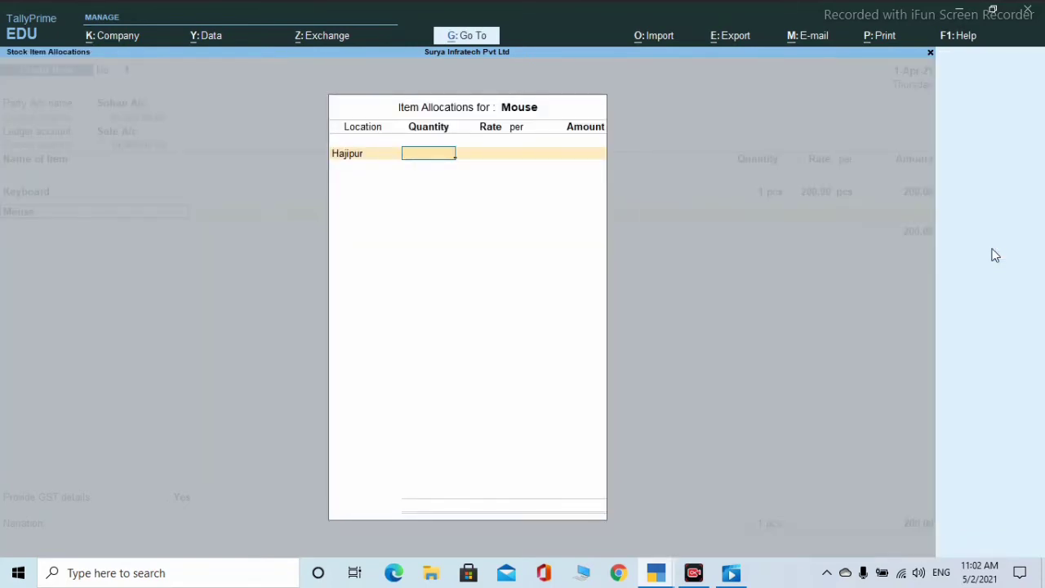
type("2")
key("Return")
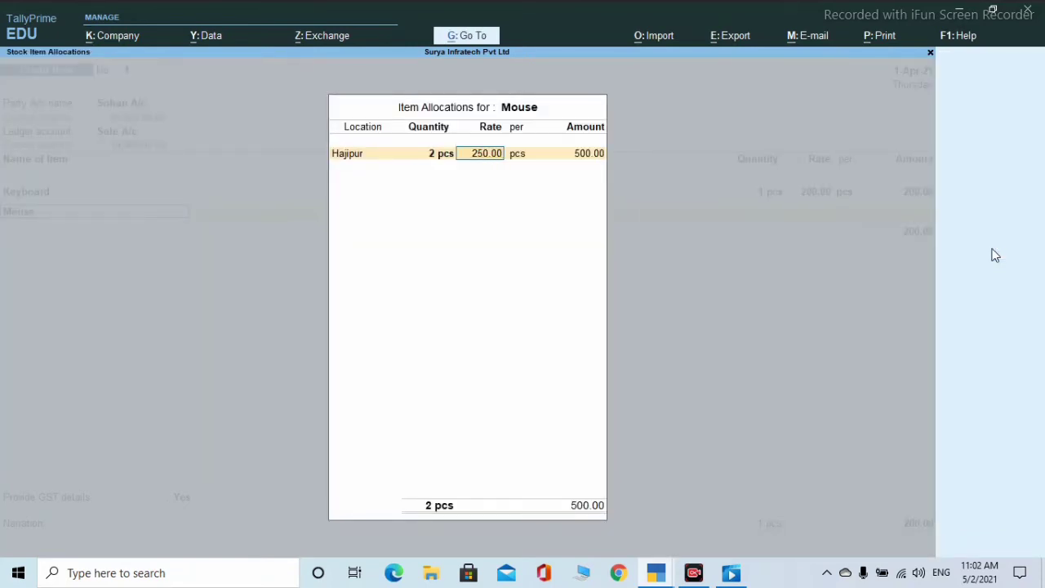
key("Return")
key("Return")
key("Return")
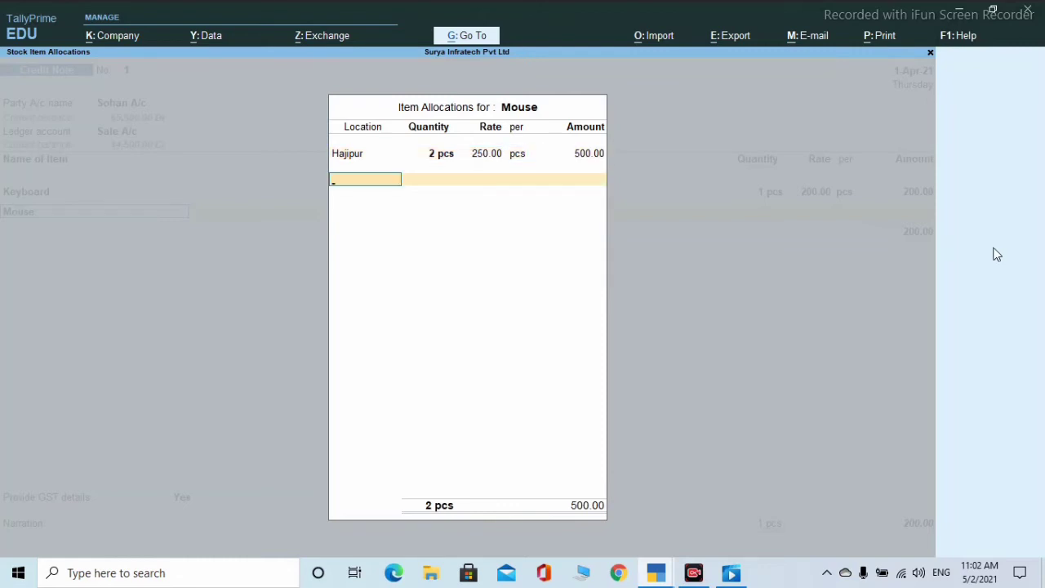
key("Return")
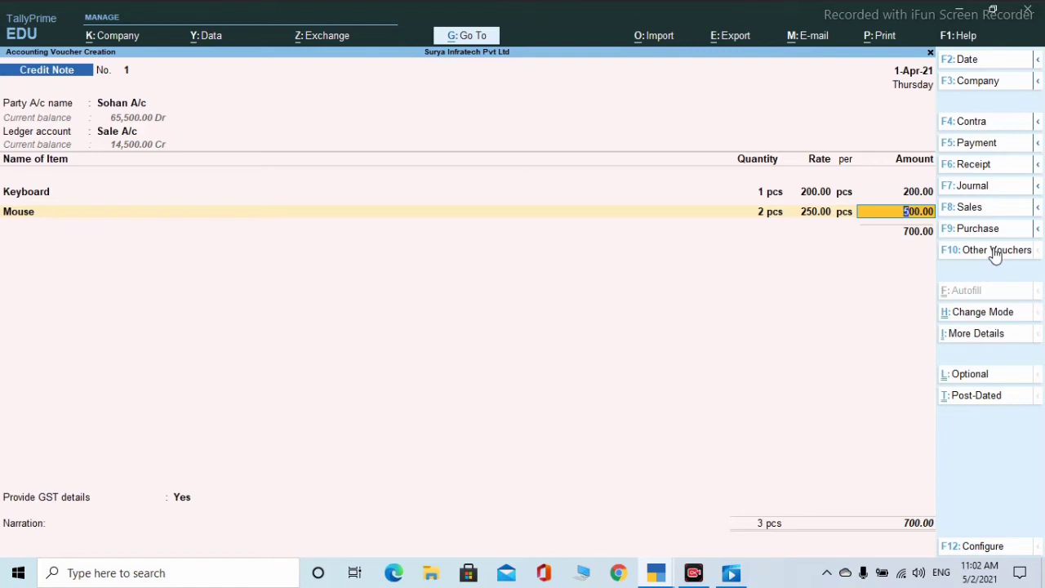
key("Return")
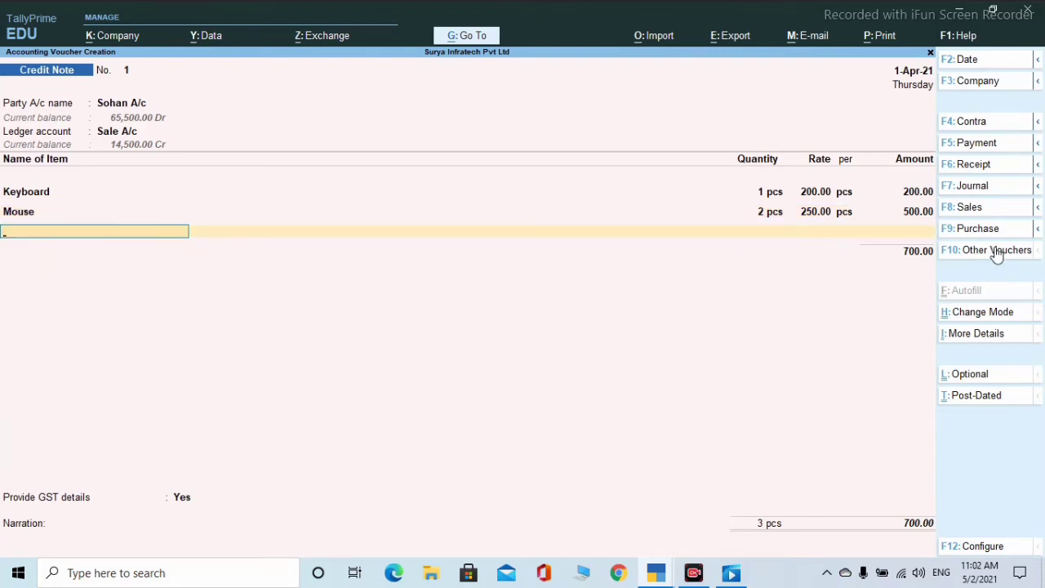
- Close the items at 700.00 with reason Not Applicable and 700.00 Cr On Account, reaching the save prompt
key("Return")
key("Return")
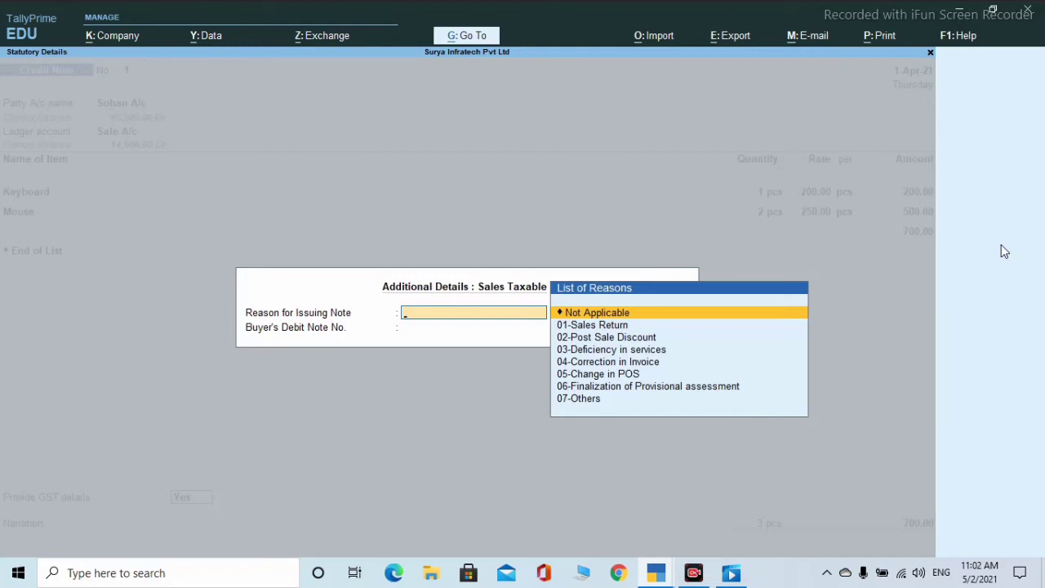
key("Return")
key("Return")
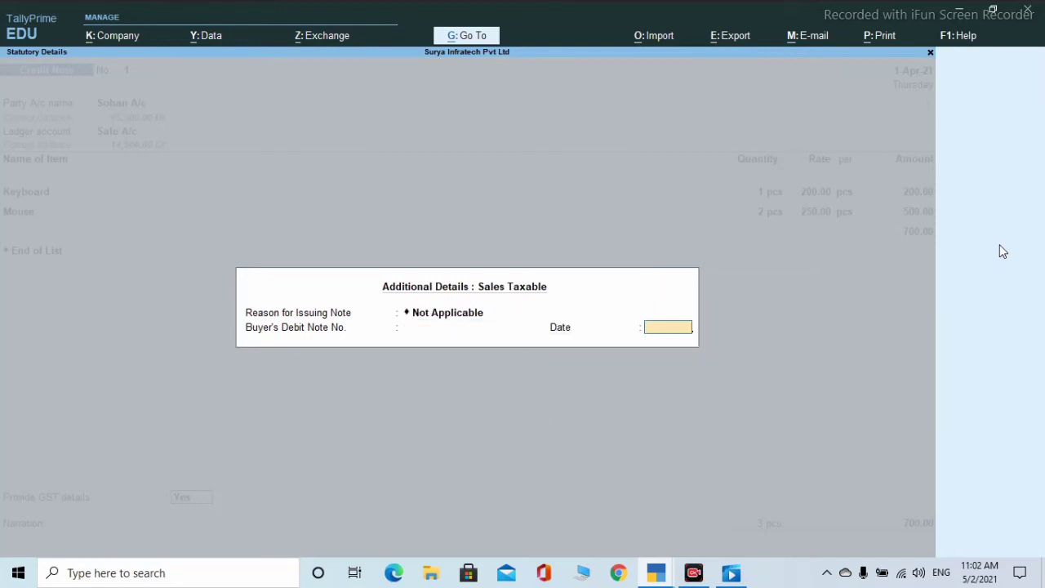
key("Return")
key("Return")
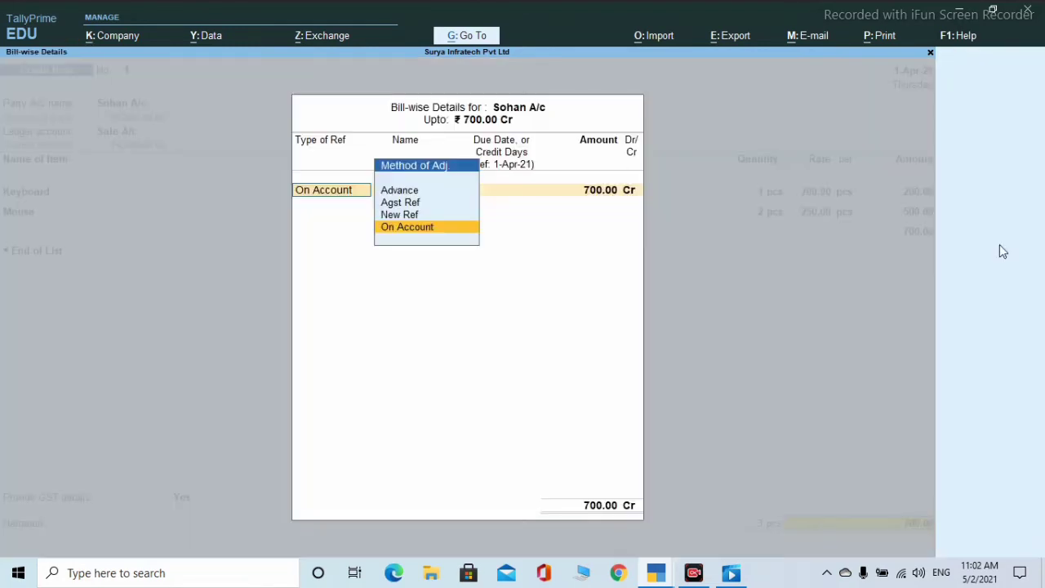
key("Return")
key("Return")
key("Return")
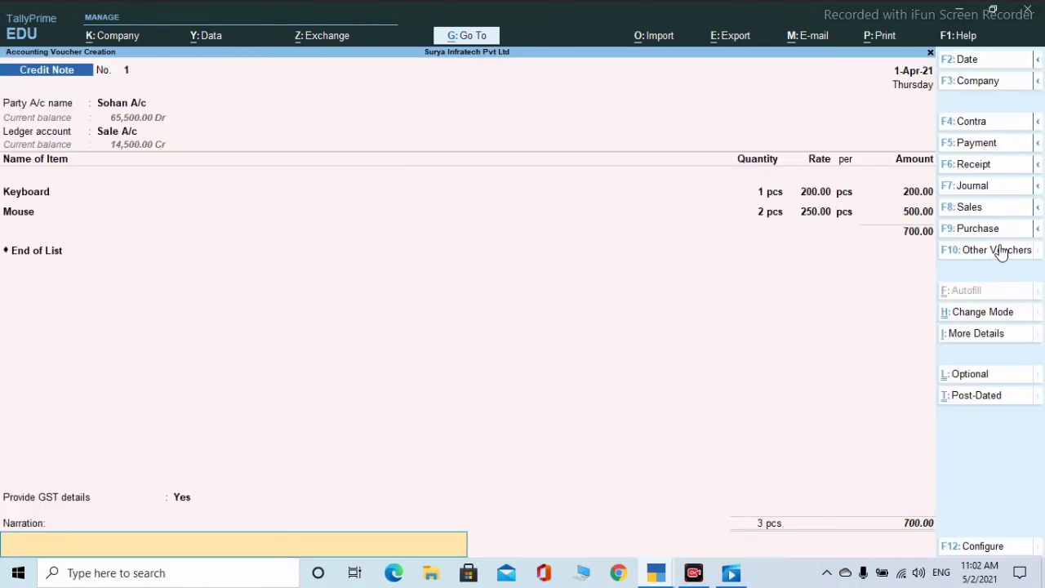
key("Return")
key("Return")
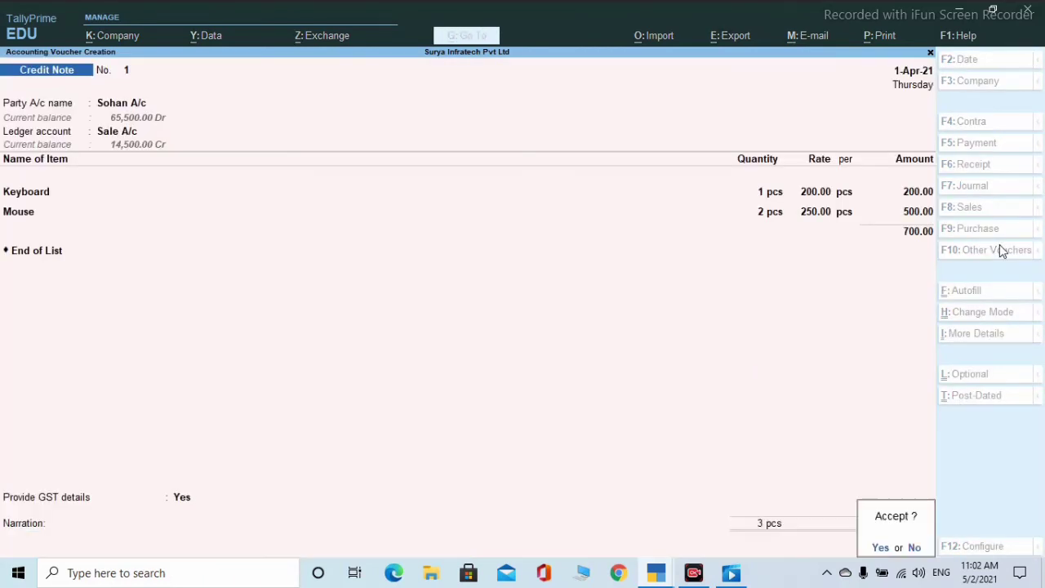
key("Return")
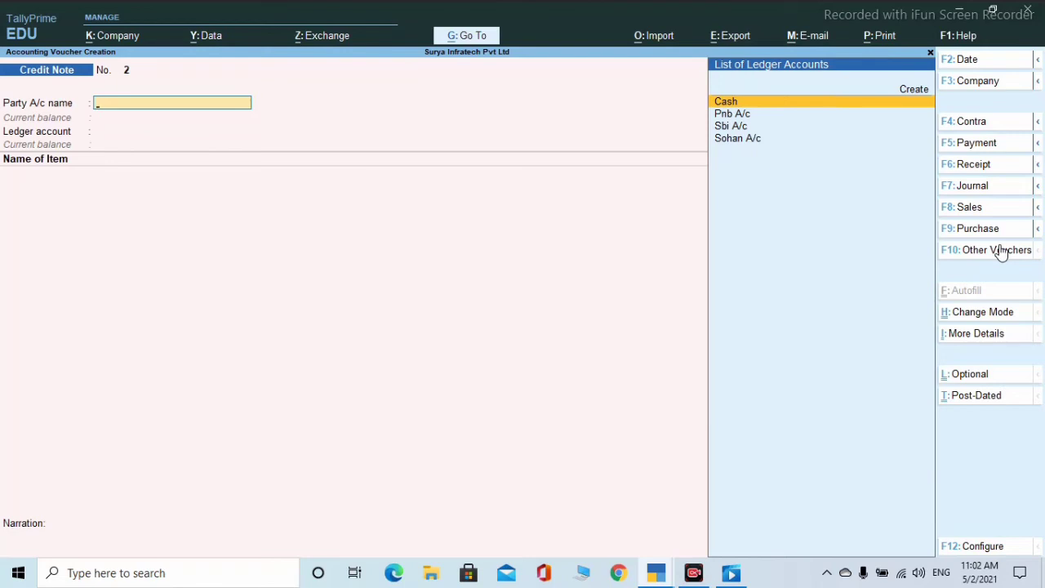
- Start Debit Note No. 1 with Cash as party, skipping dispatch details, and Purchase A/c as ledger
left_click(1000, 251)
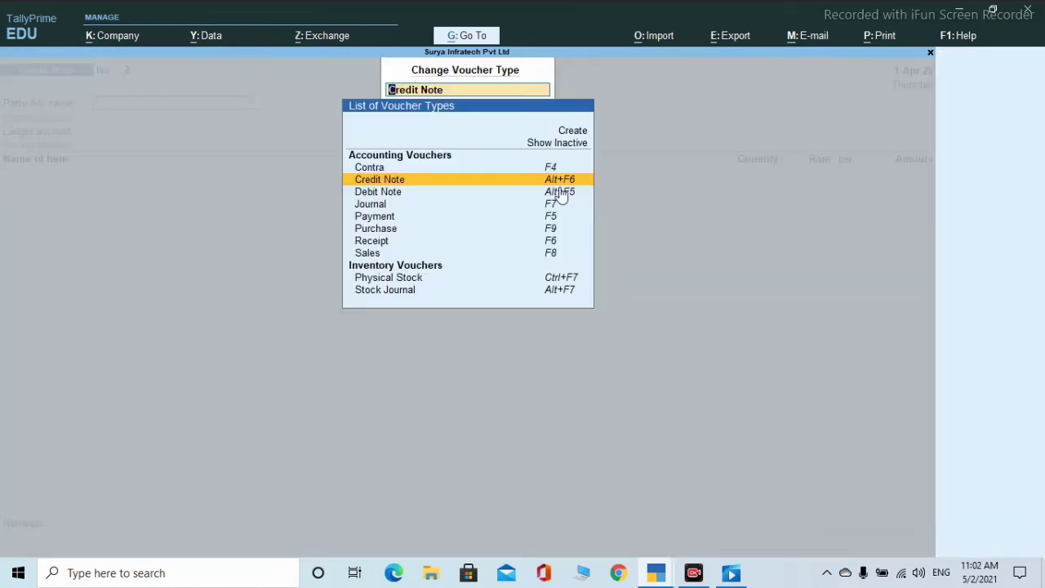
key("Down")
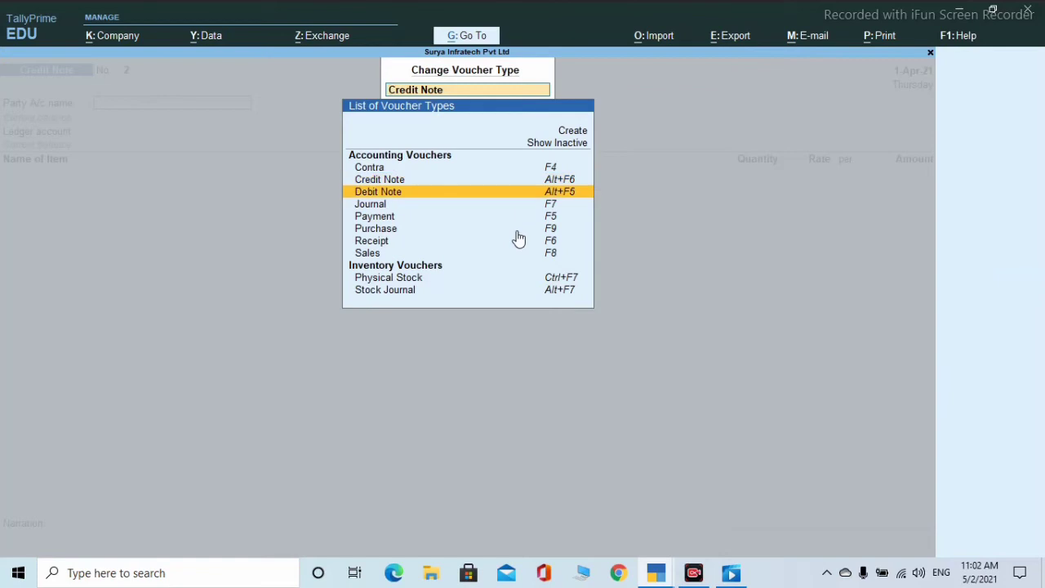
key("Return")
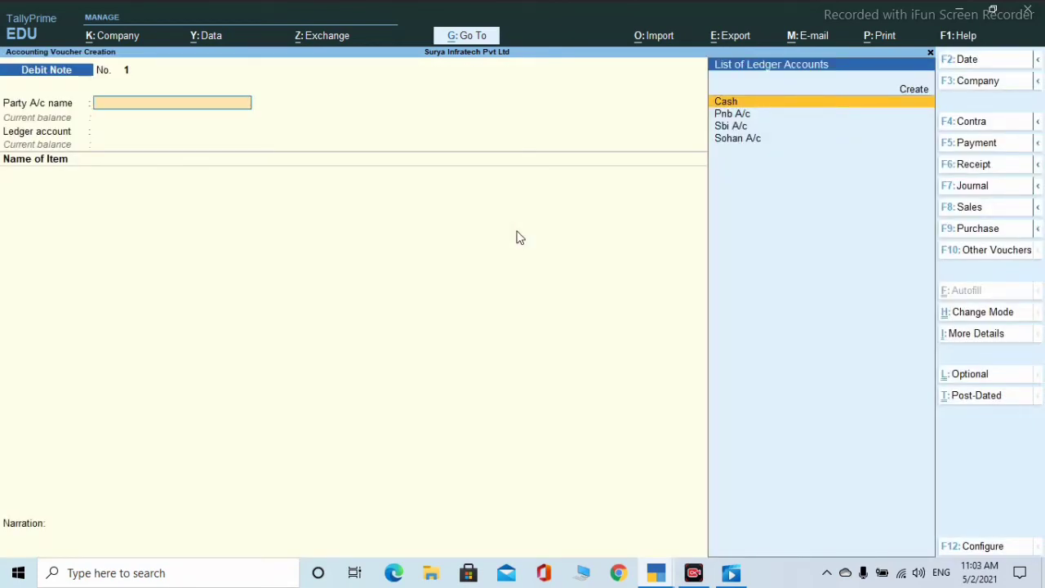
key("Down")
key("Down")
key("Down")
key("Up")
key("Up")
key("Up")
key("Return")
key("Return")
key("Return")
key("Return")
key("Return")
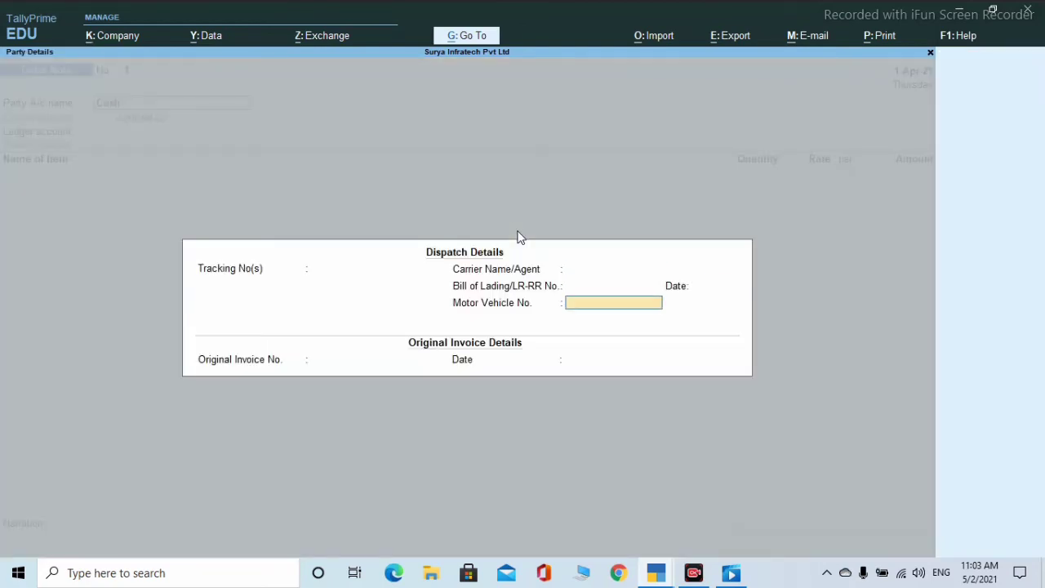
key("Return")
key("Return")
key("Return")
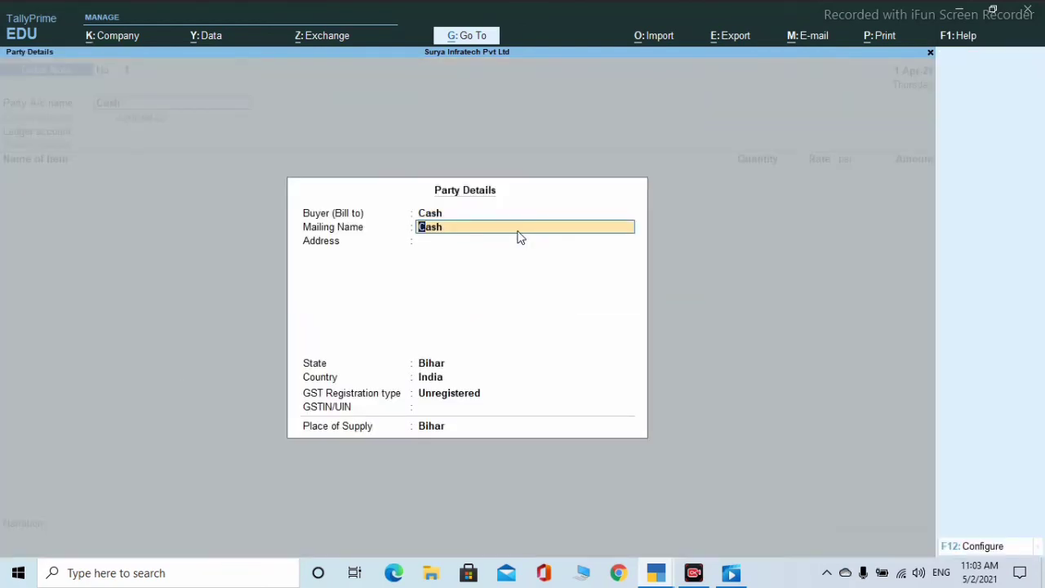
key("Return")
key("Return")
key("Return")
key("Return")
key("Return")
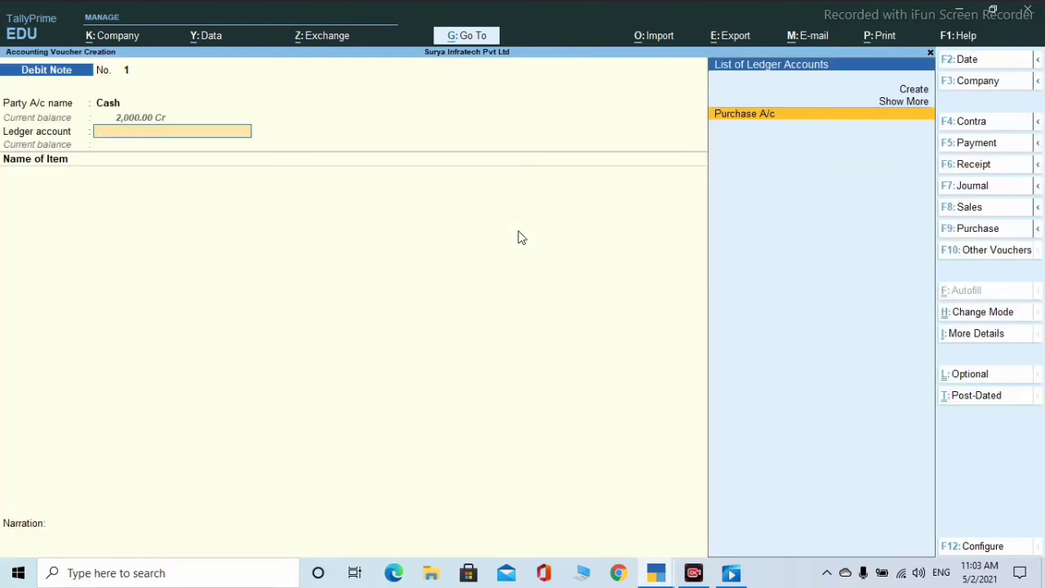
key("Return")
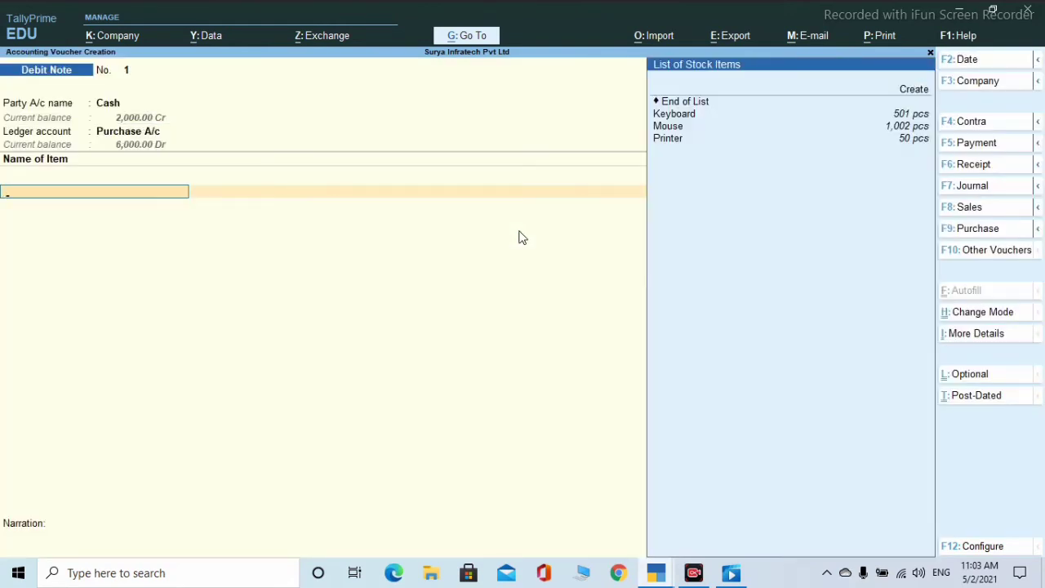
- Add Keyboard at 200.00 from Hajipur in rows of 1 and 2 pcs, totalling 600.00
key("Down")
key("Down")
key("Return")
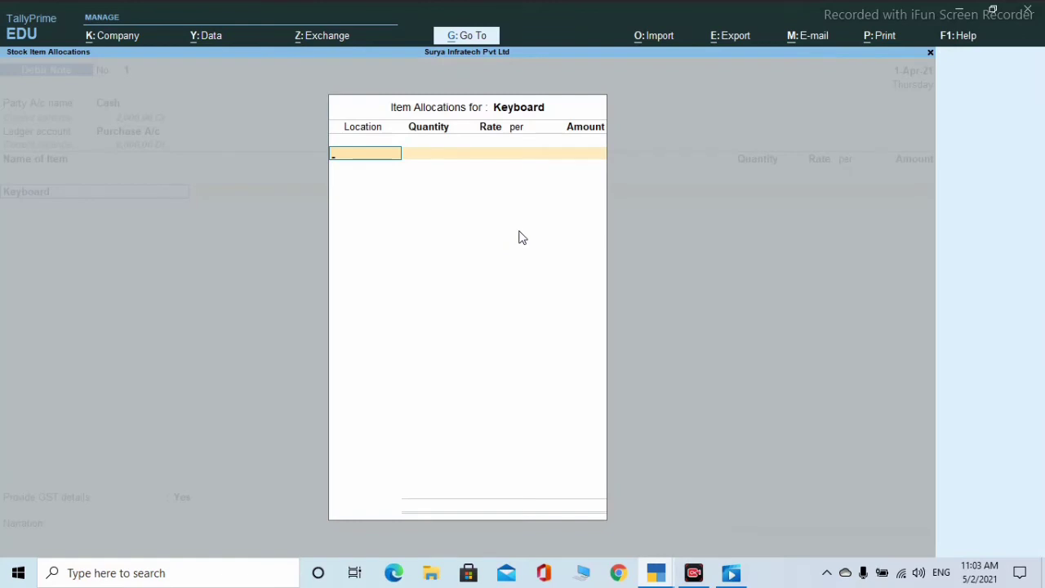
type("H")
key("Return")
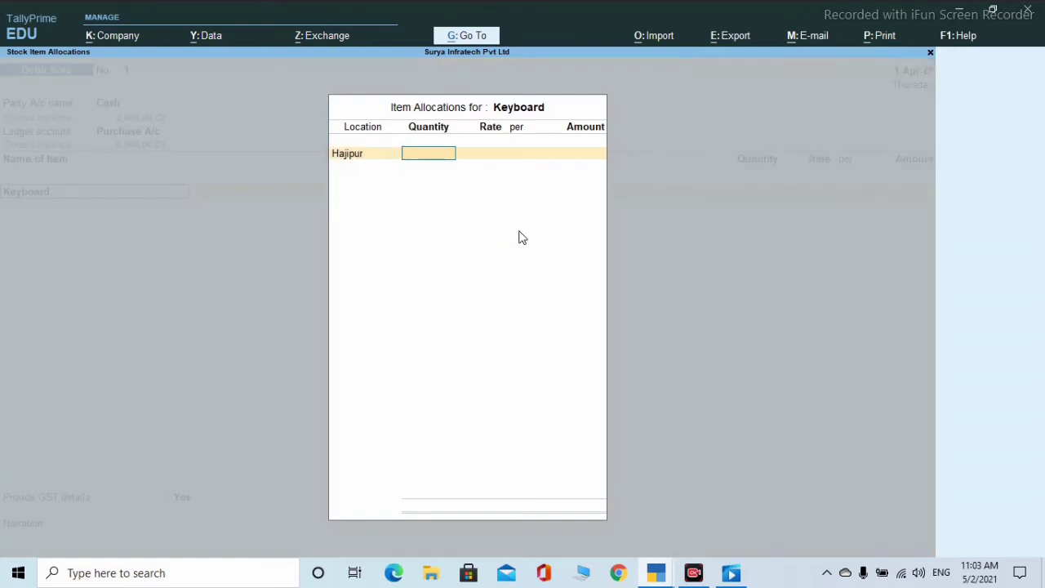
type("1")
key("Return")
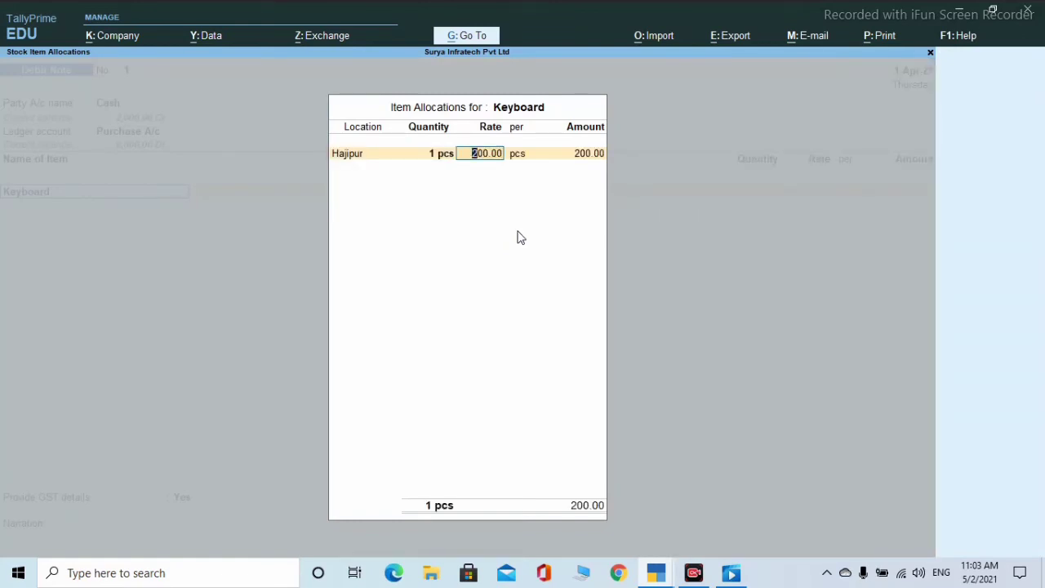
key("Return")
key("Return")
key("Return")
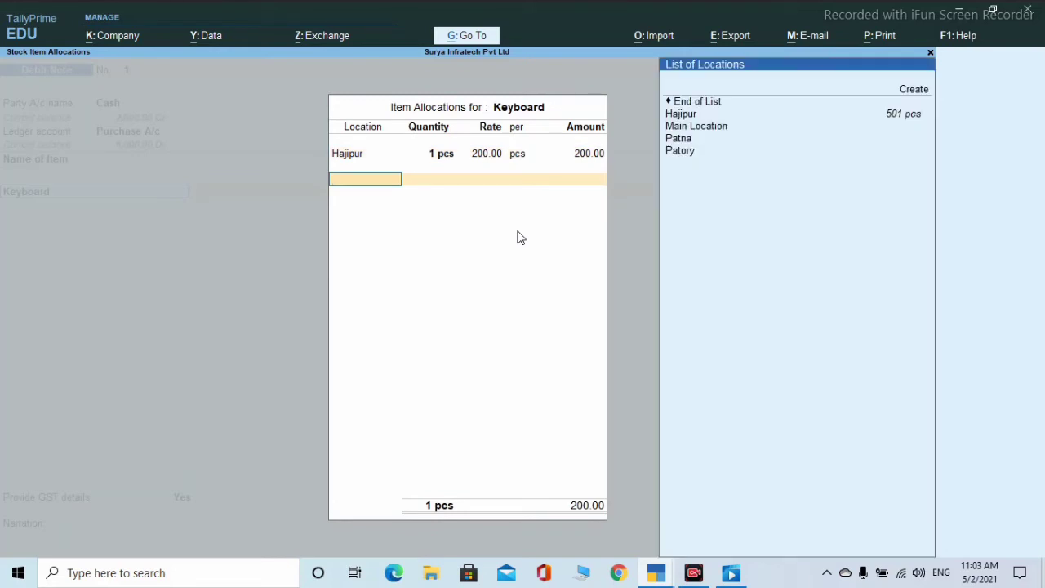
type("H")
key("Return")
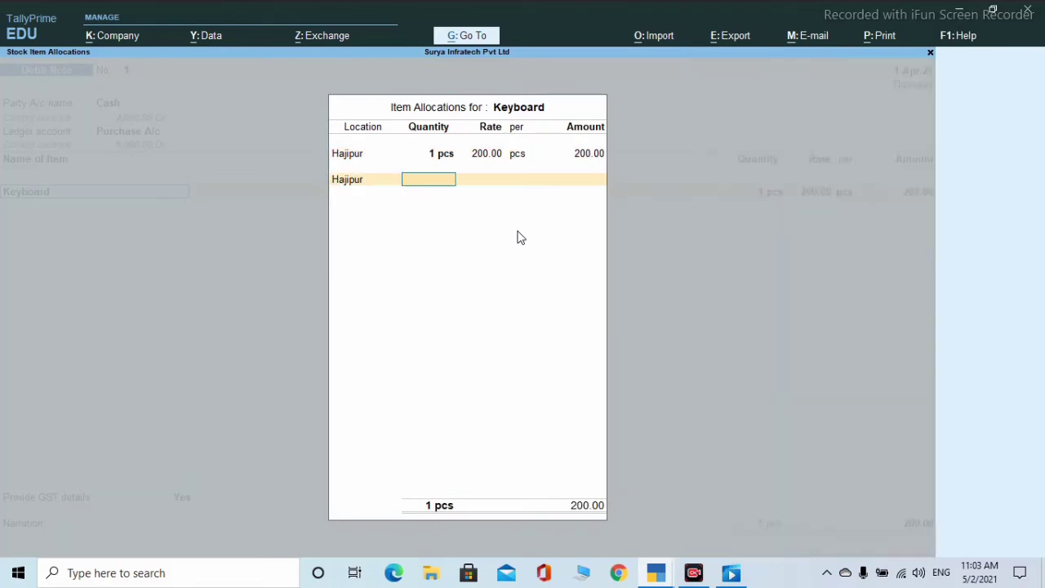
type("2")
key("Return")
key("Return")
key("Return")
key("Return")
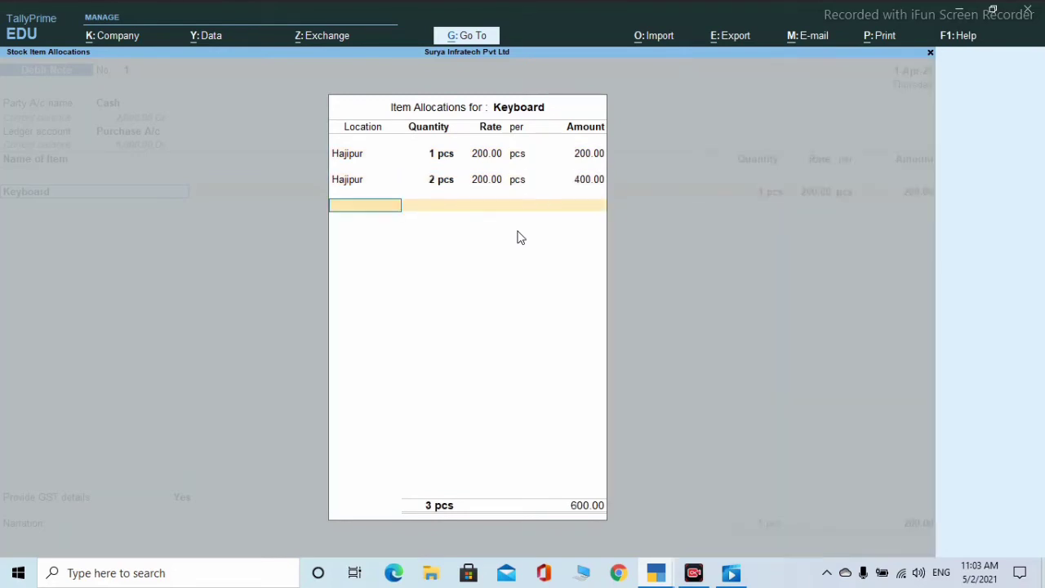
key("Return")
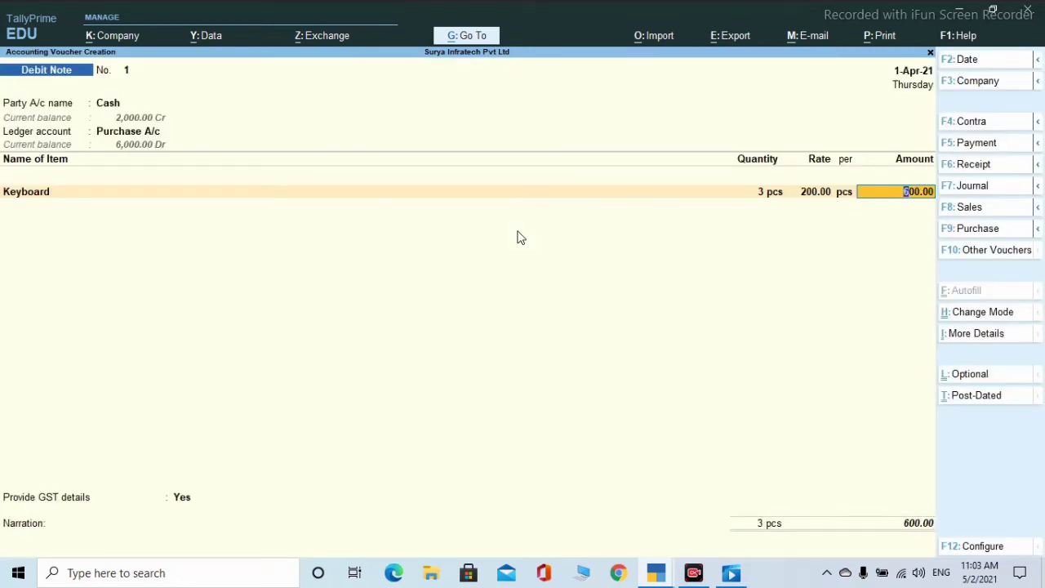
key("Return")
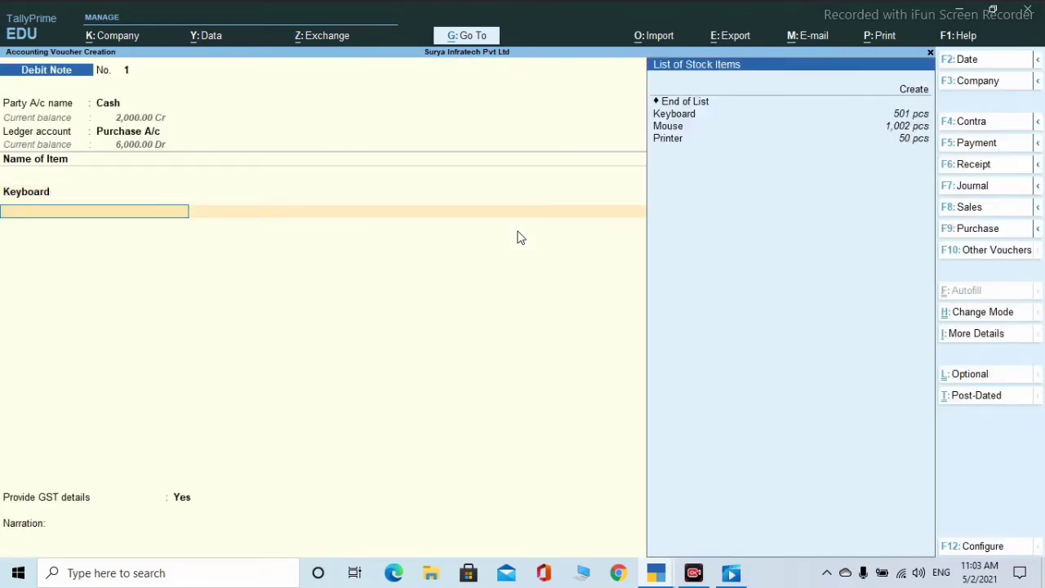
- Add Mouse as the next item, cancelling the new-location form and choosing Hajipur
type("m")
key("Return")
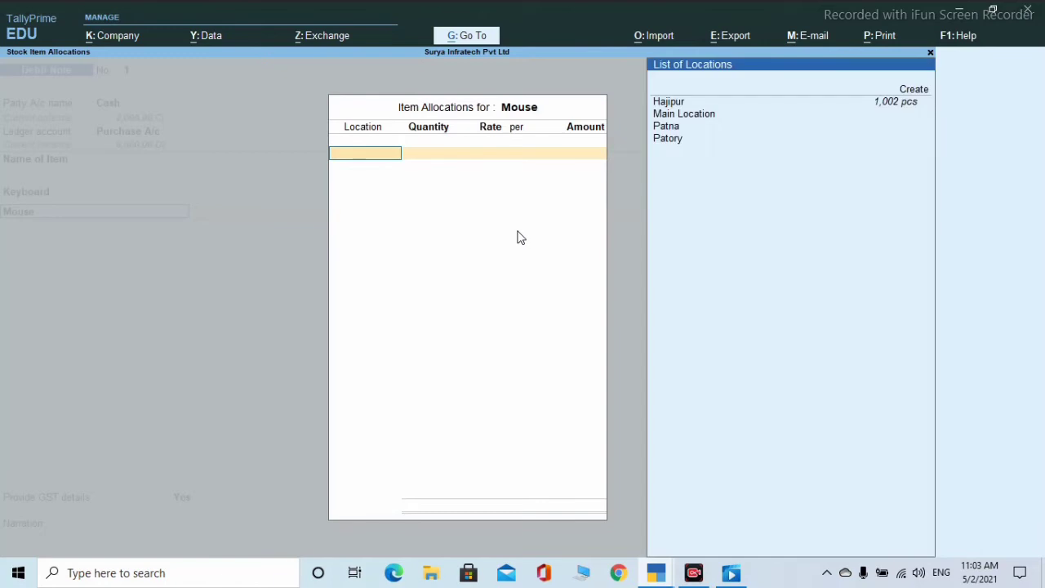
key("alt+c")
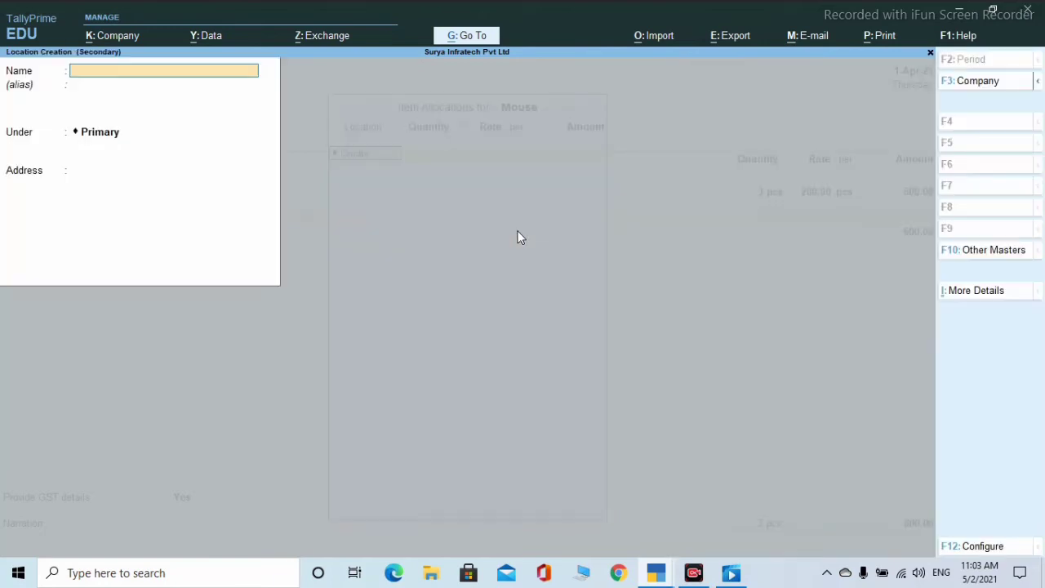
key("Escape")
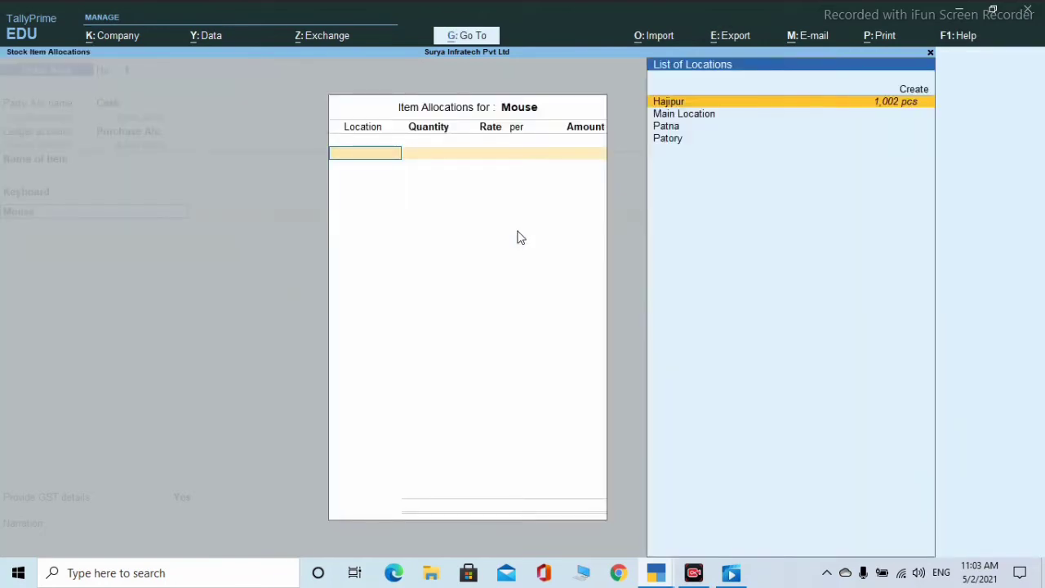
key("Return")
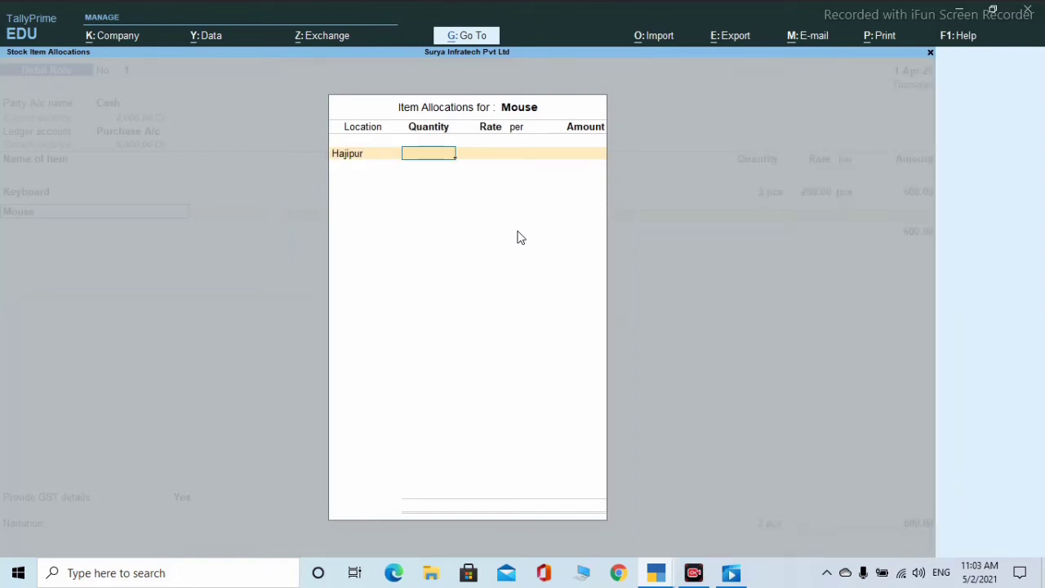
- Allocate 2 pcs of Mouse at 80.00 (160.00) and close the item list with GST details
type("2")
key("Return")
key("Return")
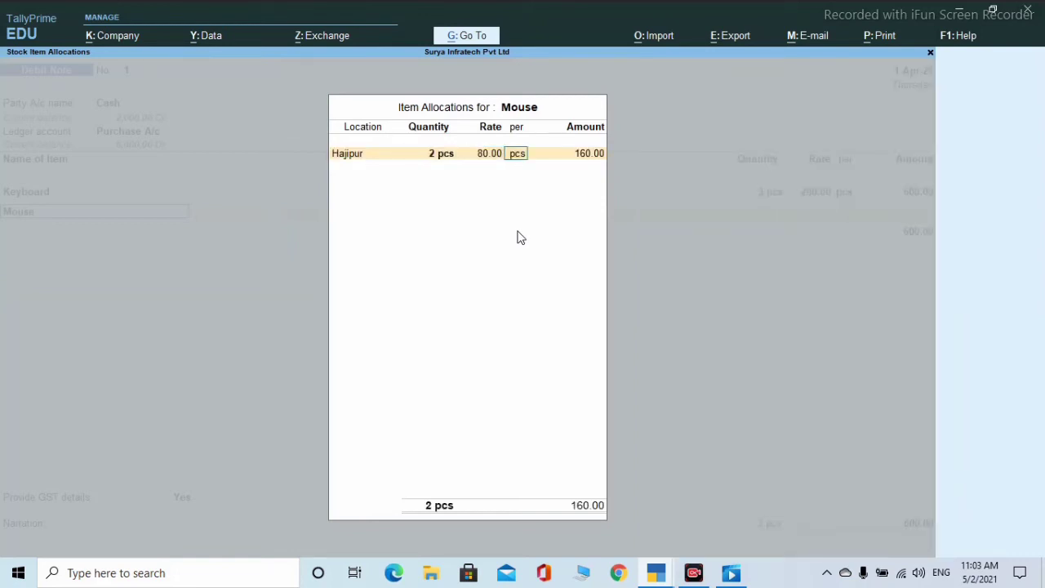
key("Return")
key("Return")
key("Return")
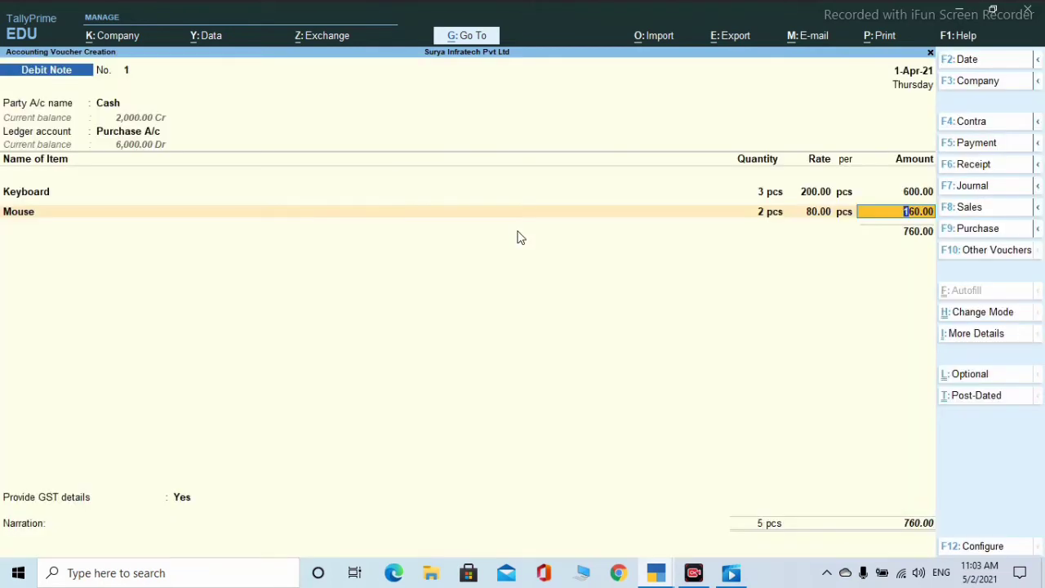
key("Return")
key("Return")
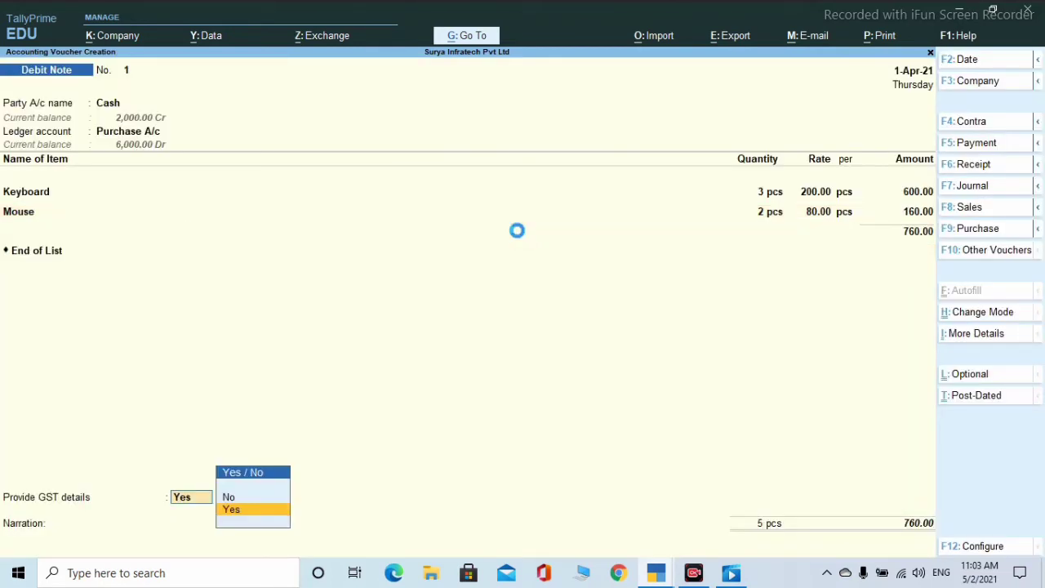
key("Return")
key("Return")
key("Return")
key("Return")
key("Return")
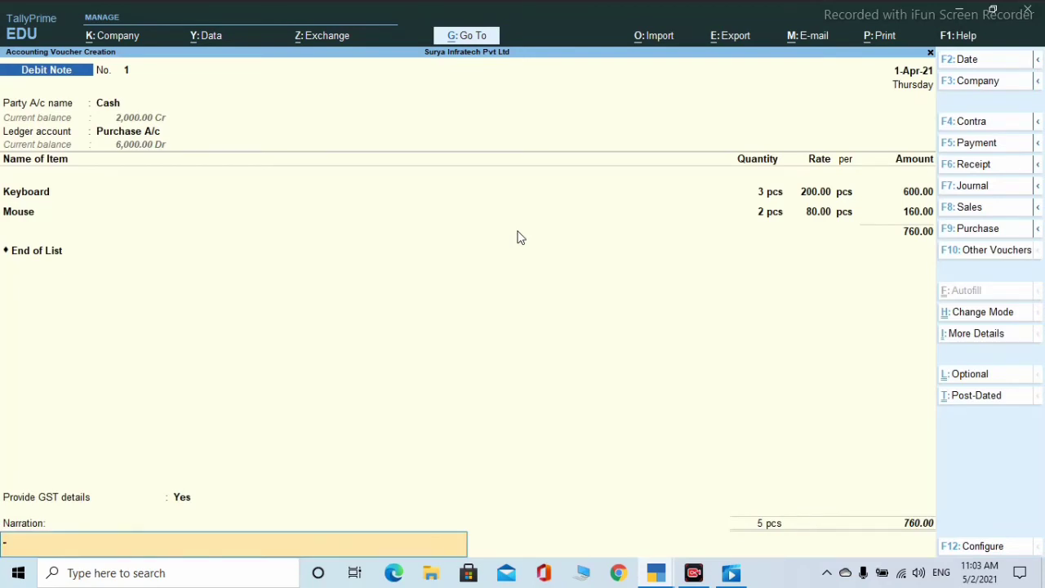
- Save Debit Note No. 1 for 760.00 despite the tax mismatch warning
key("Return")
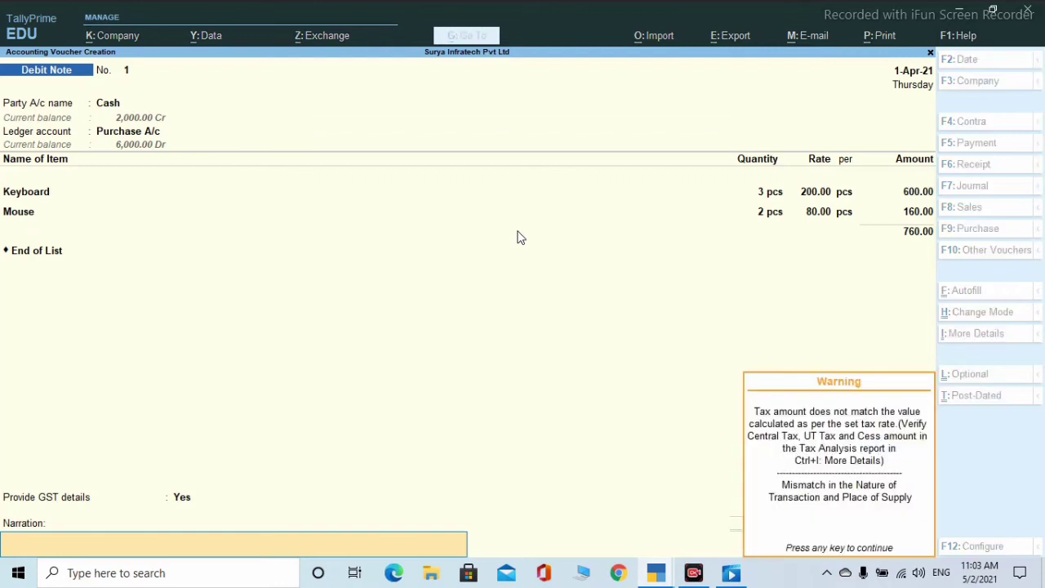
key("Return")
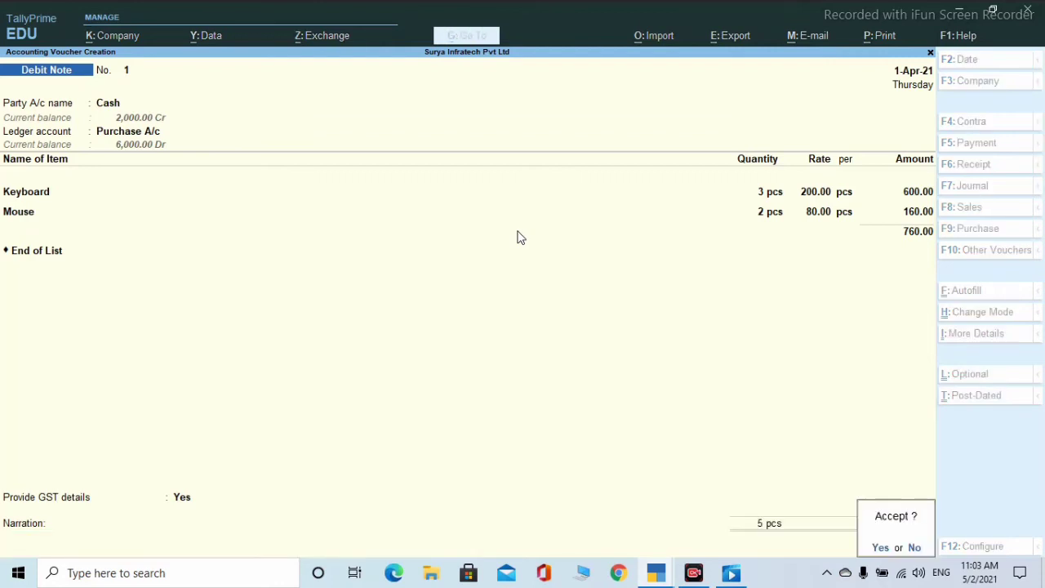
key("Return")
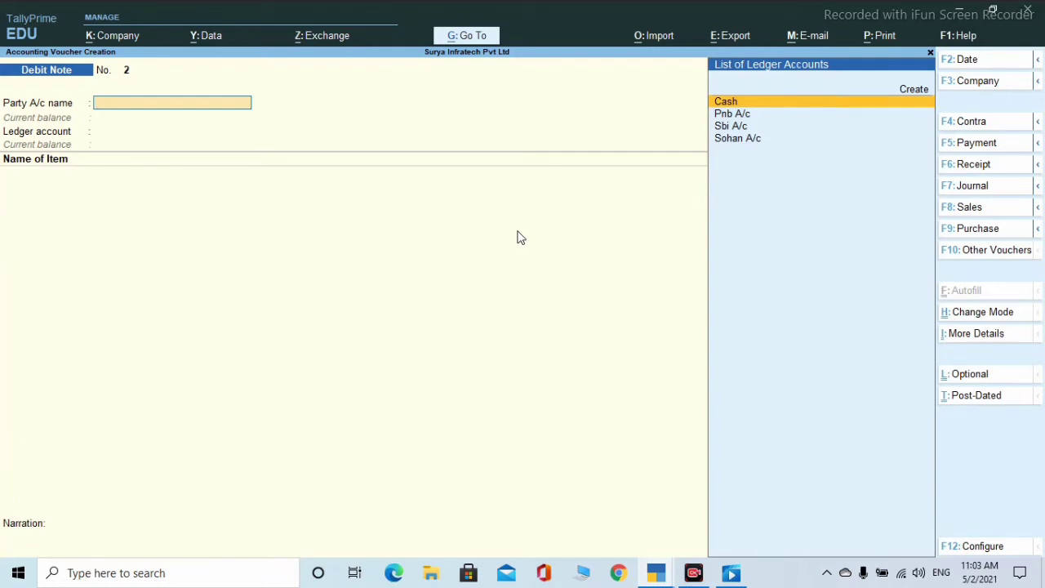
left_click(984, 251)
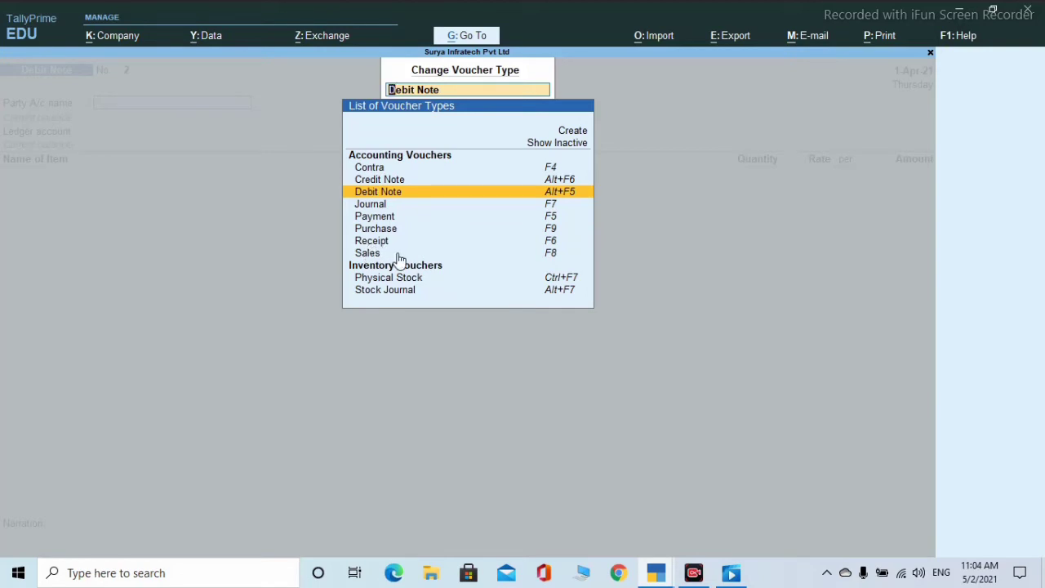
- Change the voucher type from Debit Note to Journal
key("Down")
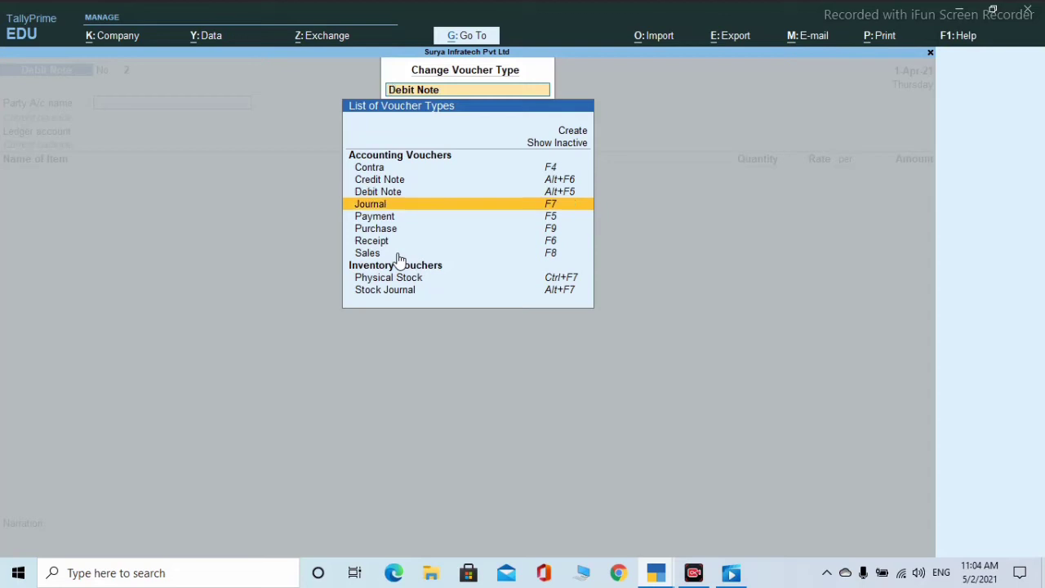
key("Return")
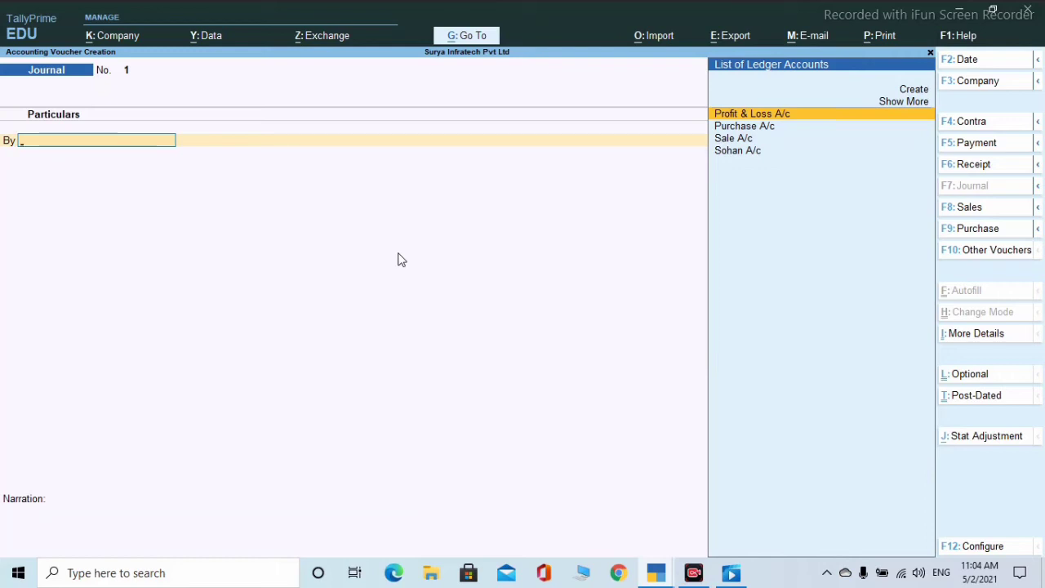
- Debit Sale A/c with 50 Keyboards from Hajipur at 200, totalling 10,000.00
key("Down")
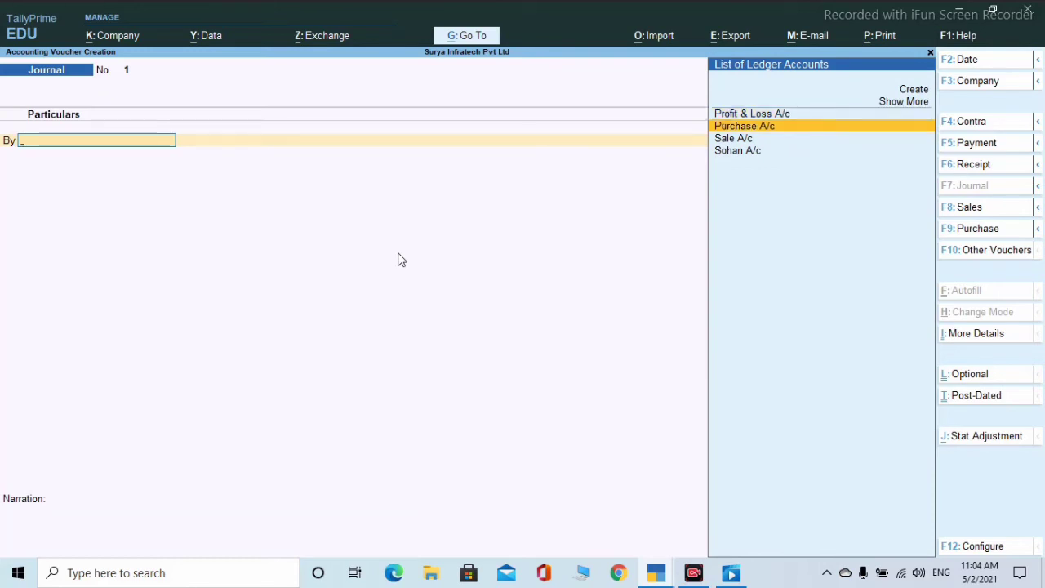
key("Up")
key("Down")
key("Down")
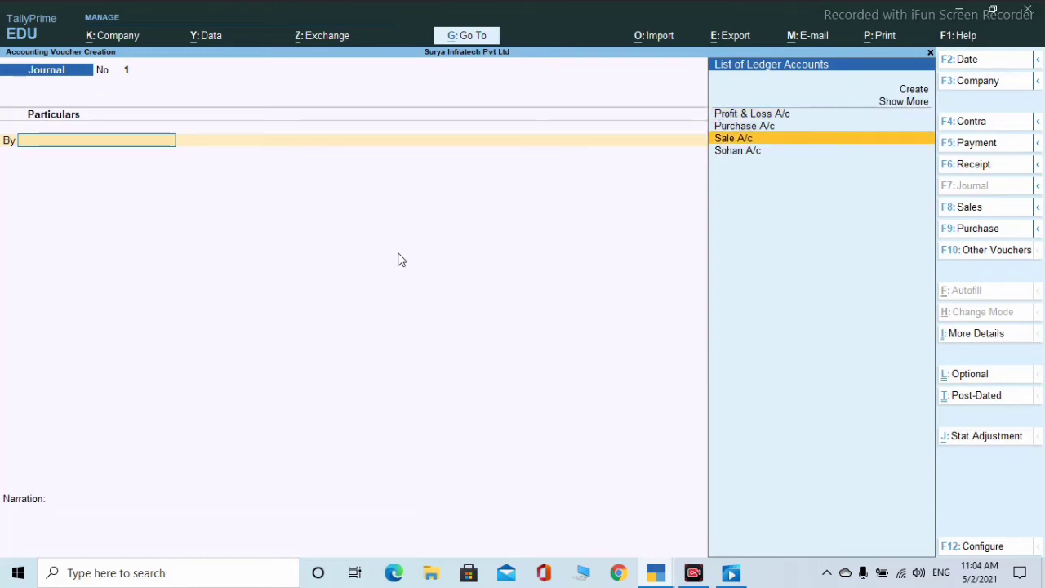
key("Return")
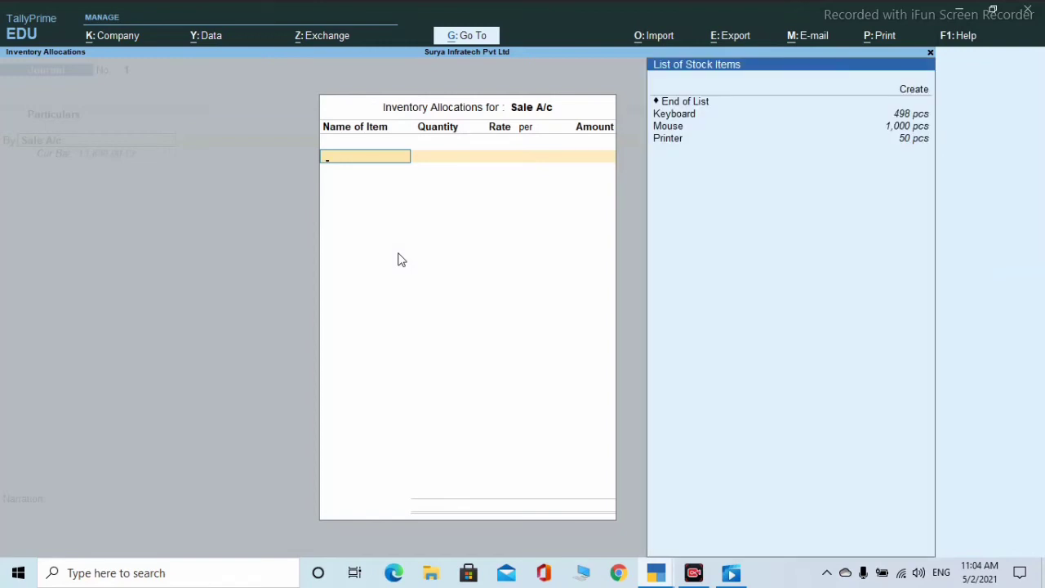
key("Down")
key("Return")
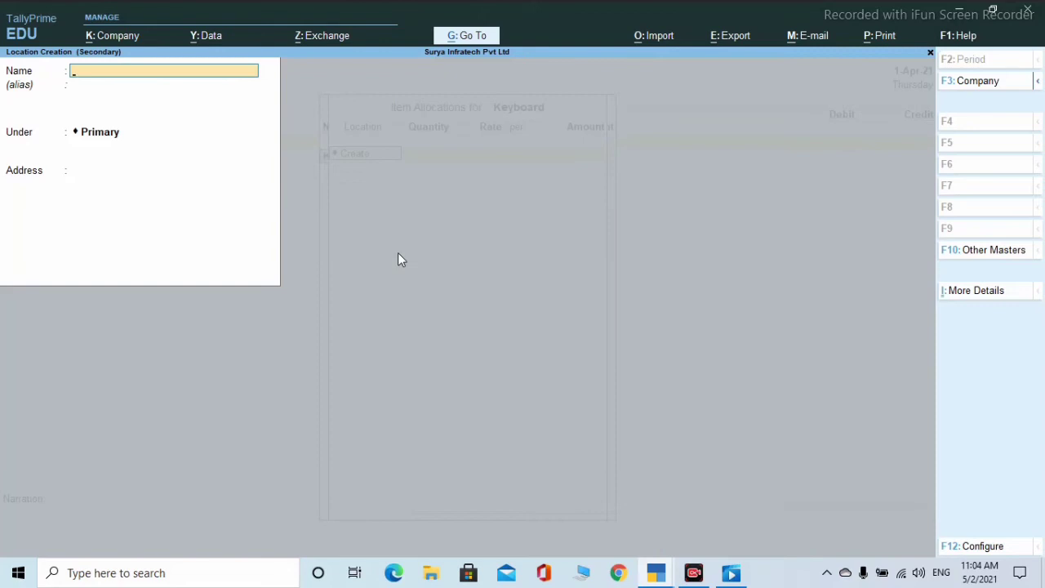
key("Escape")
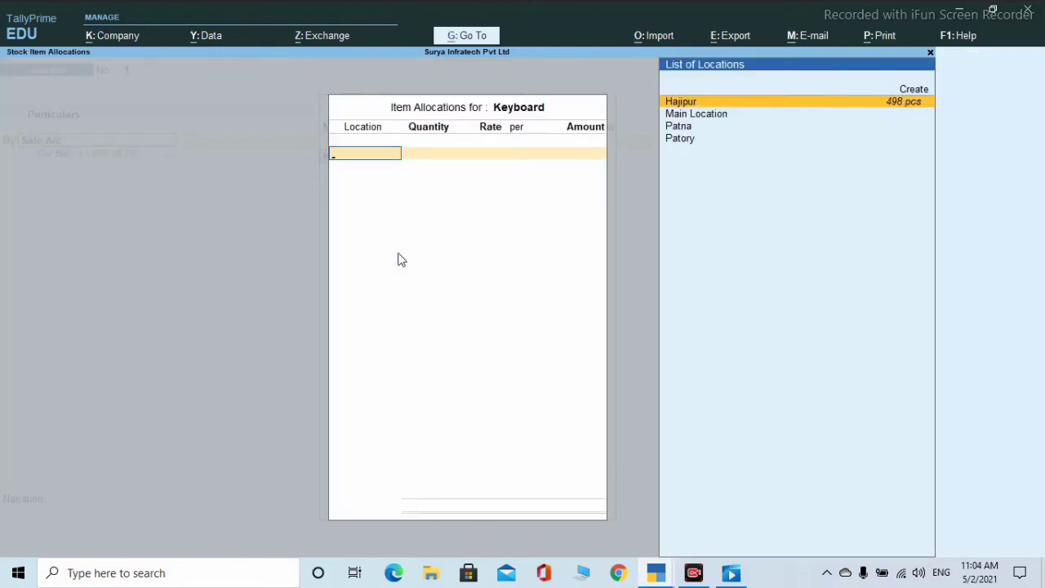
key("Return")
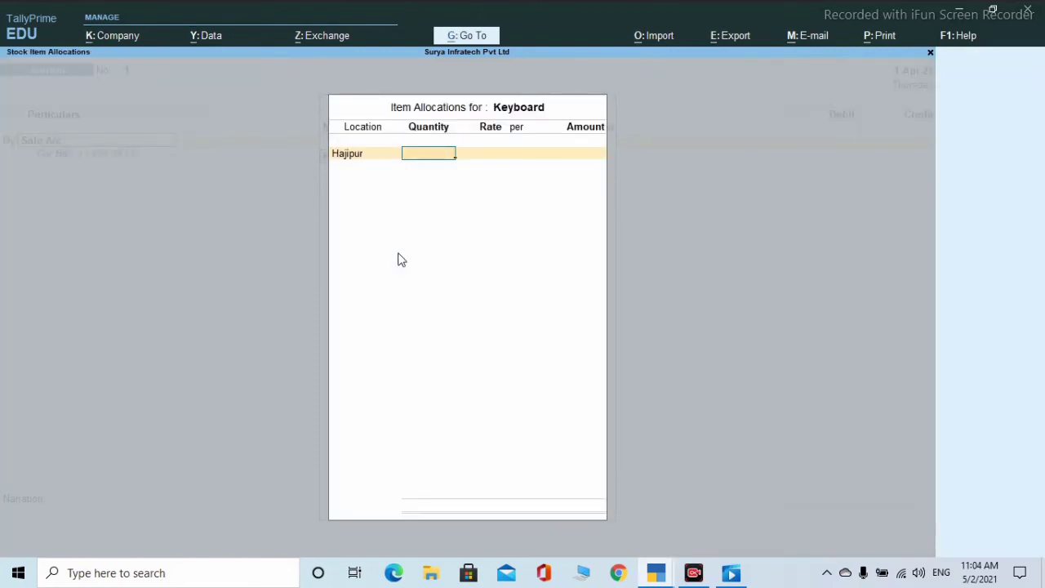
type("50")
key("Return")
key("Return")
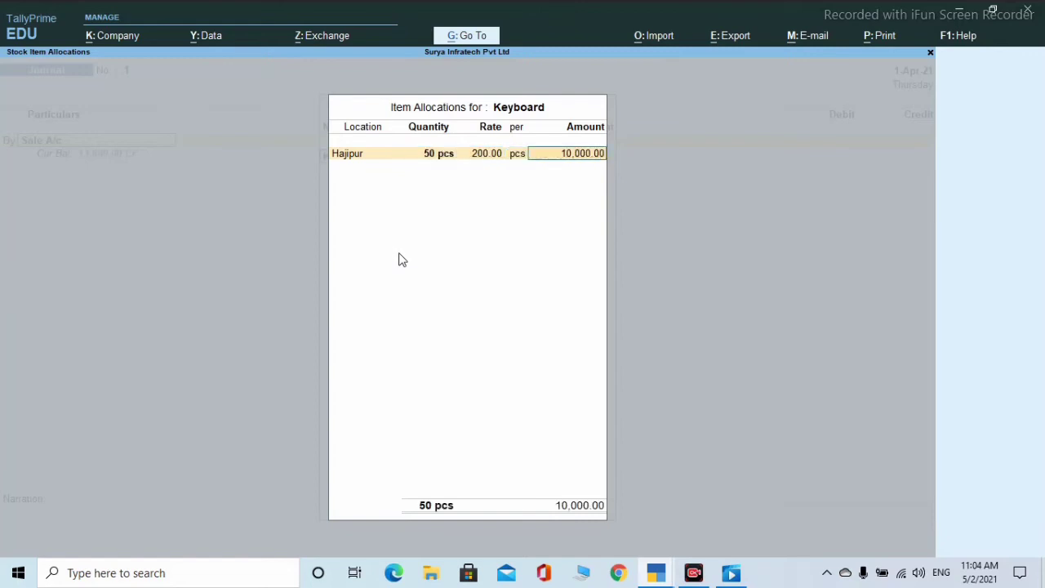
key("Return")
key("Return")
key("Return")
key("Return")
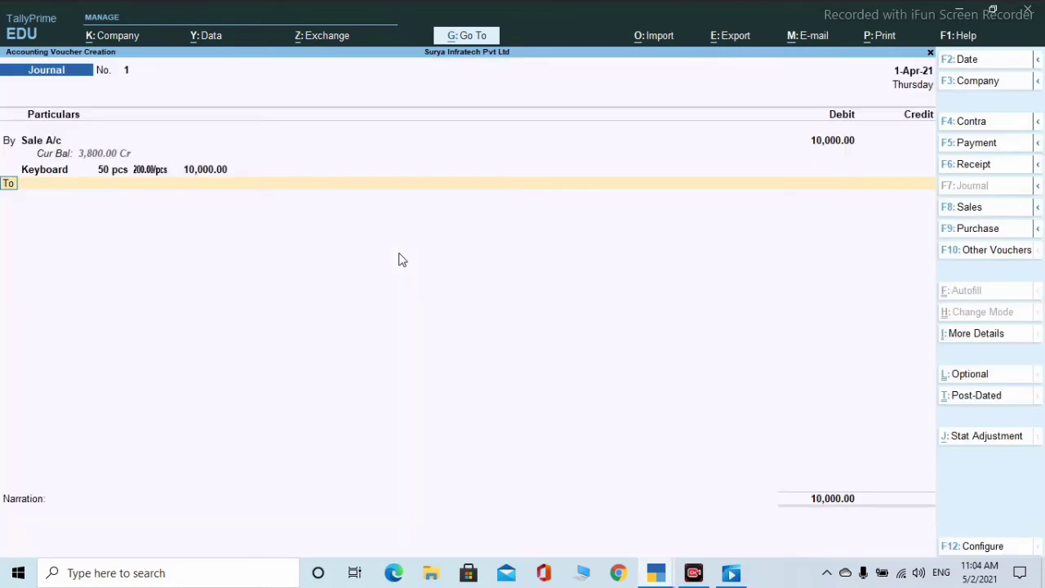
key("Return")
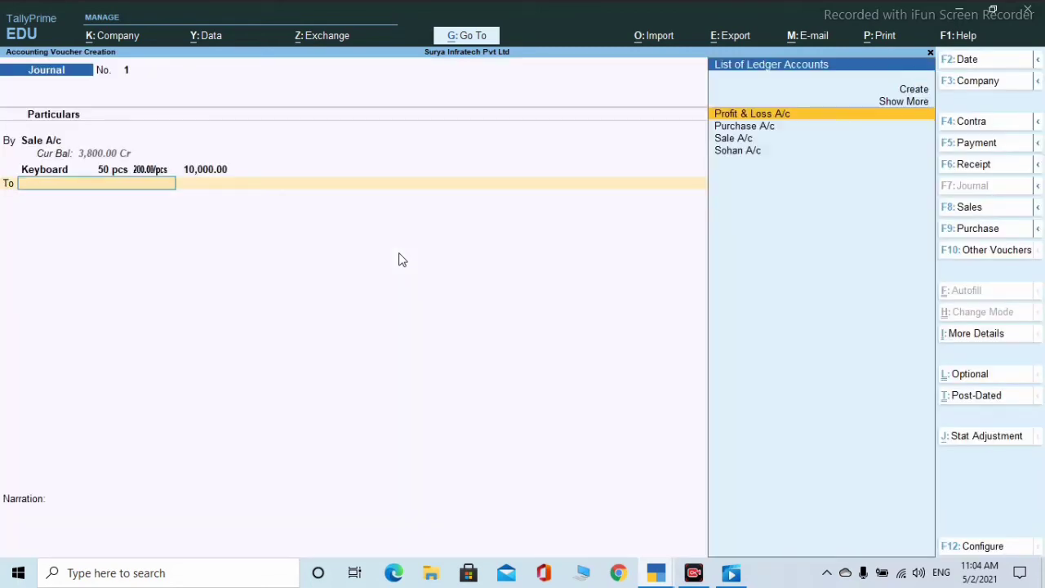
- Credit the party ledger 10,000.00 with an On Account bill reference and save the journal
key("Down")
key("Down")
key("Down")
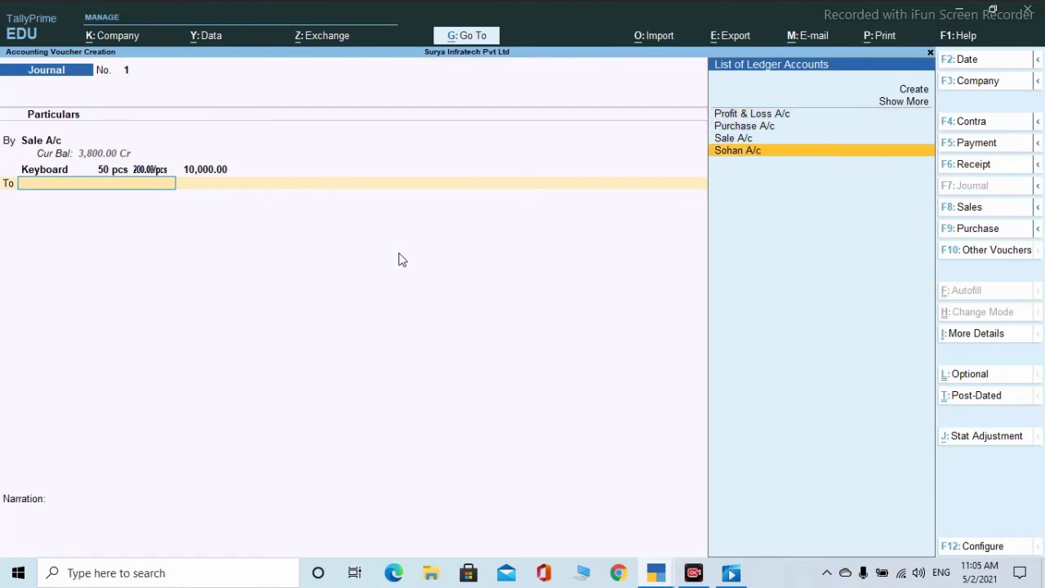
key("Return")
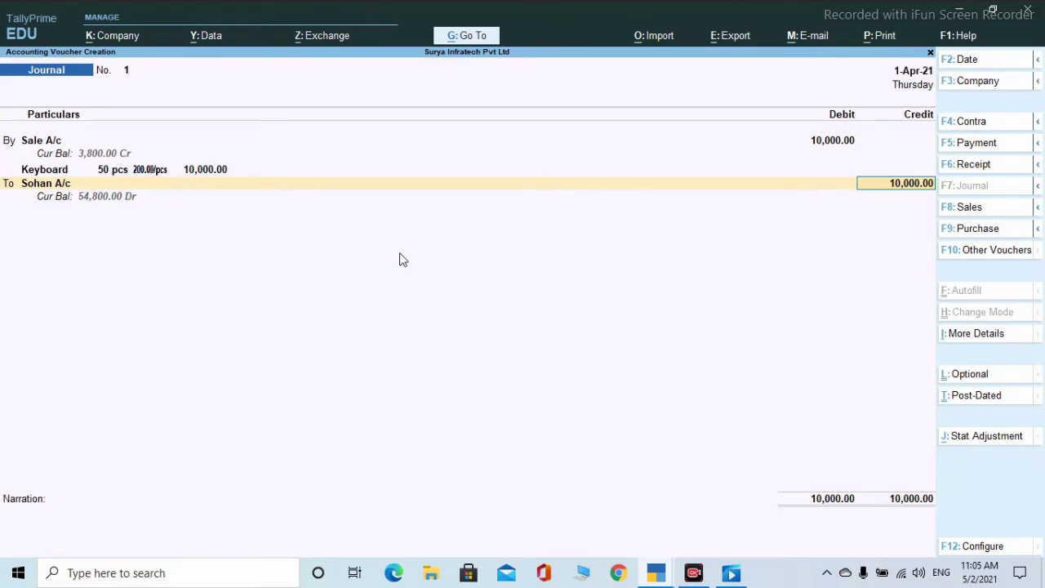
key("Return")
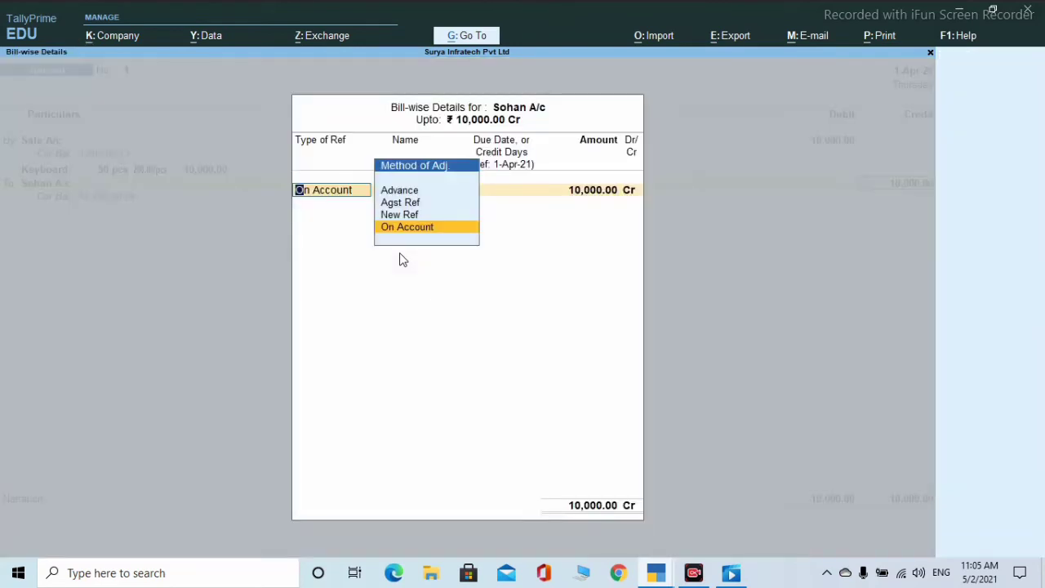
key("Return")
key("Return")
key("Return")
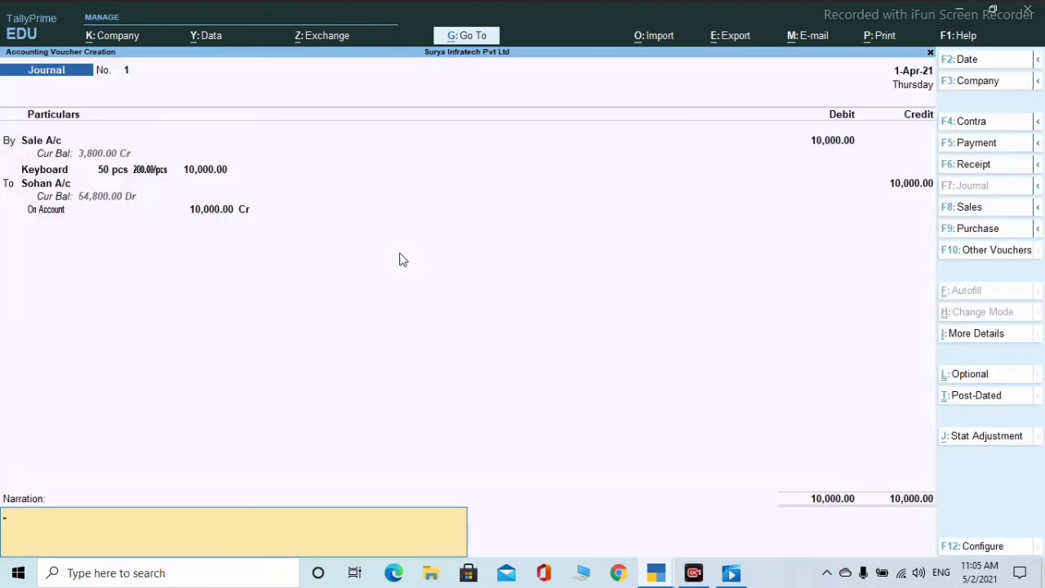
key("Return")
key("Return")
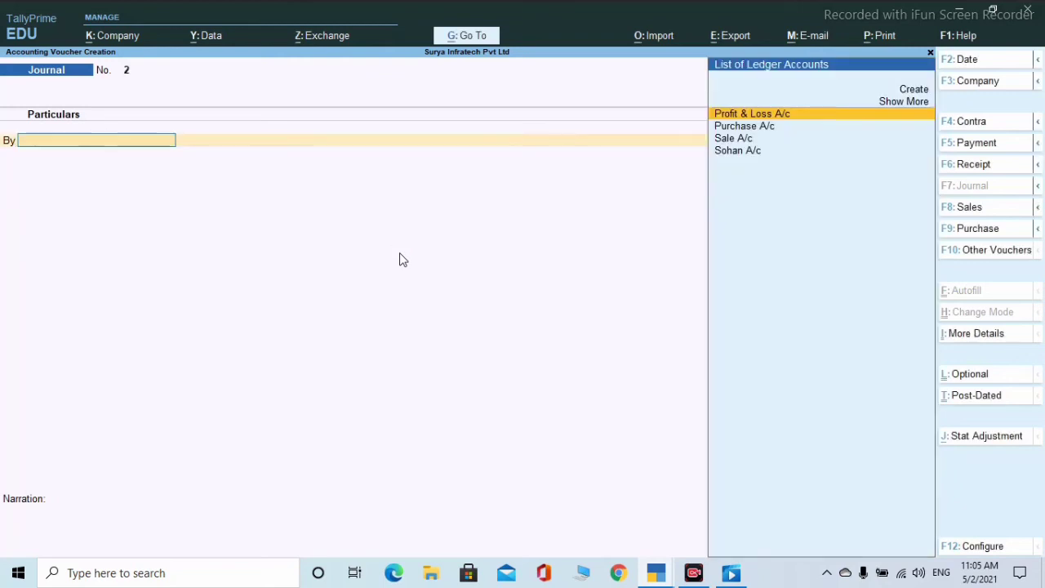
- Set Journal No. 2 to Post-Dated after toggling Optional back to Regular, leaving Stat Adjustment unset
key("Escape")
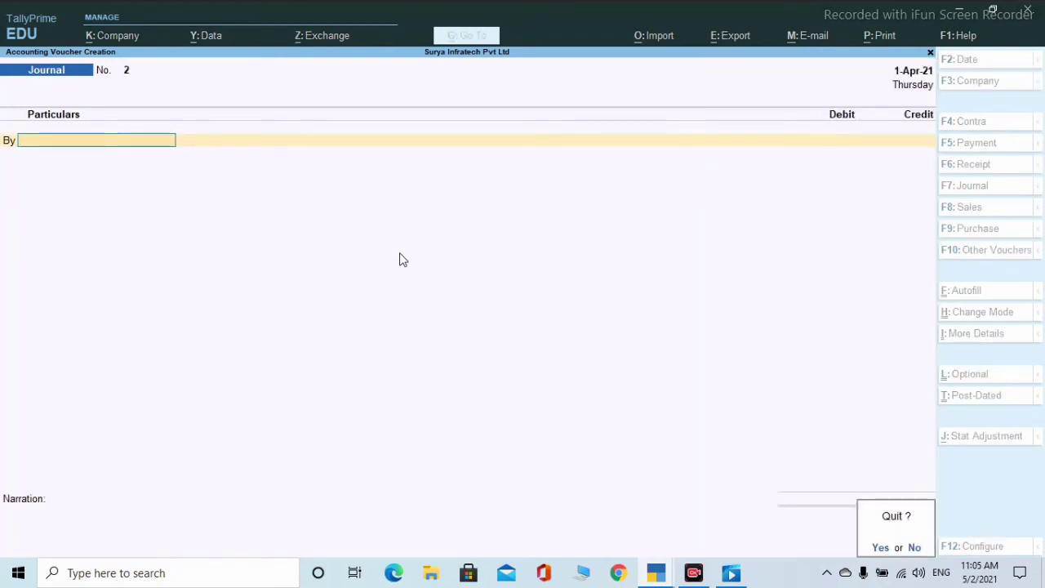
key("Return")
key("Return")
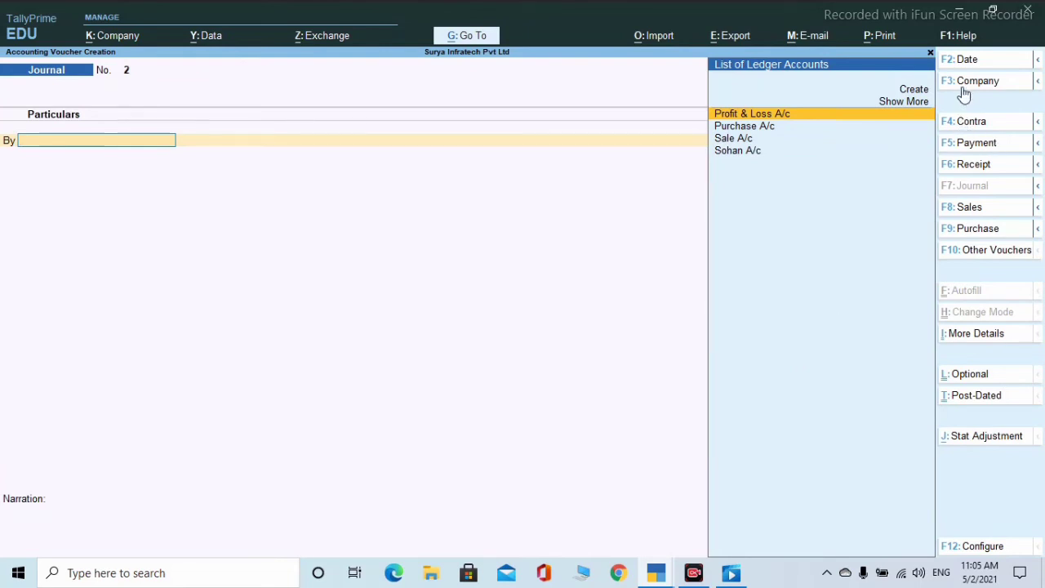
left_click(968, 337)
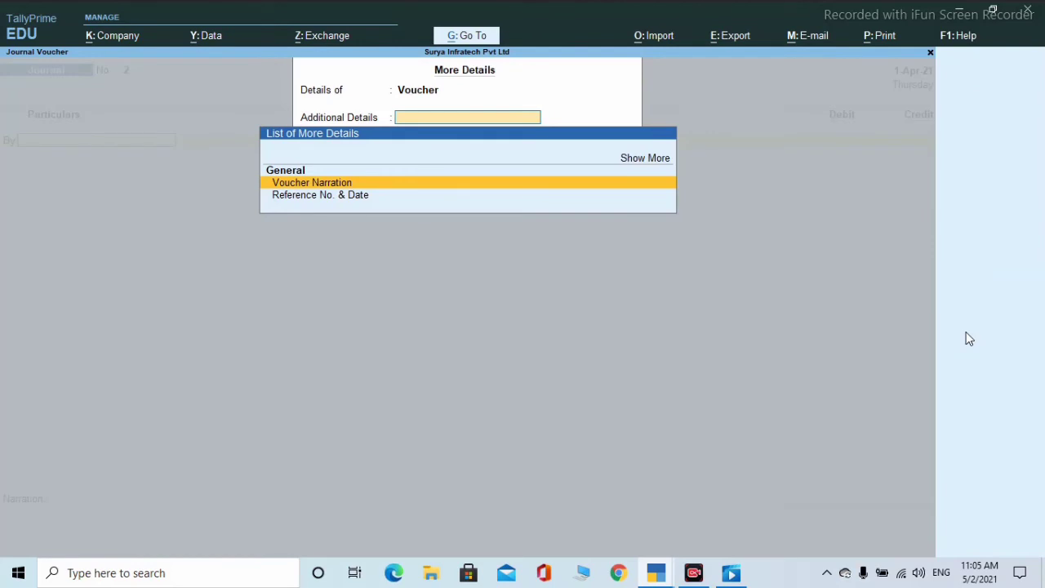
key("Escape")
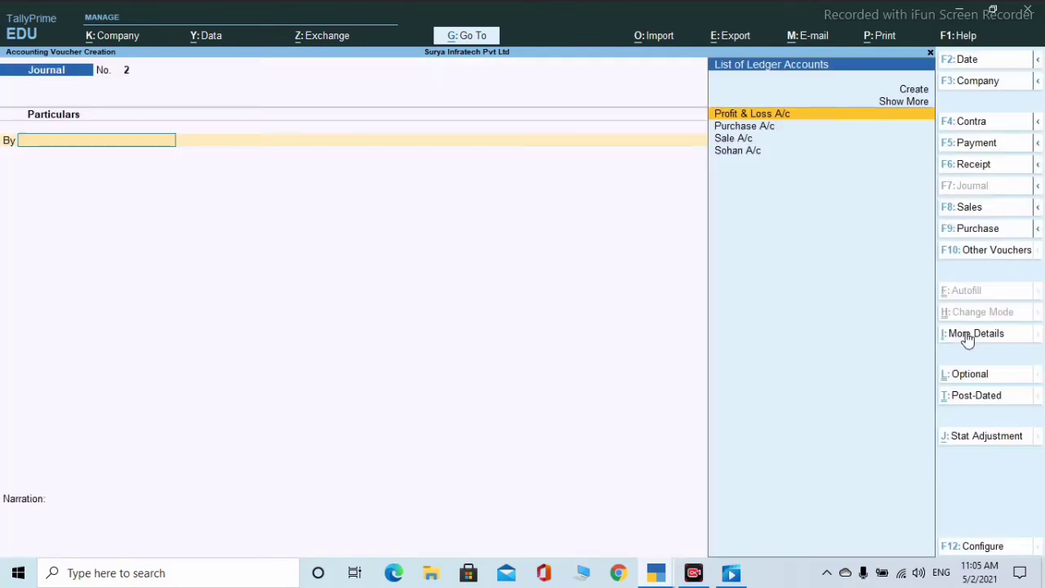
left_click(973, 377)
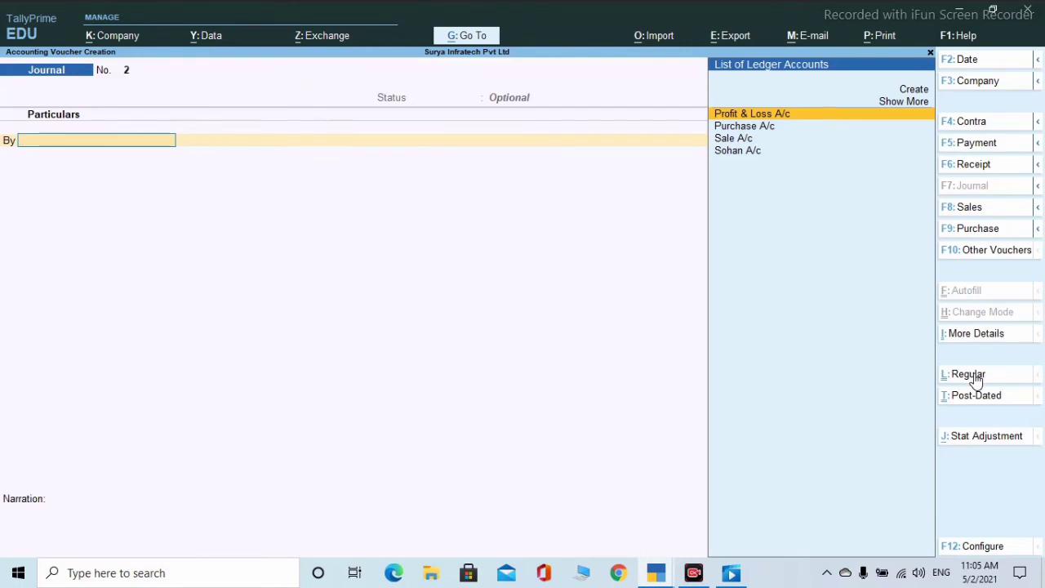
left_click(978, 378)
left_click(972, 403)
left_click(977, 437)
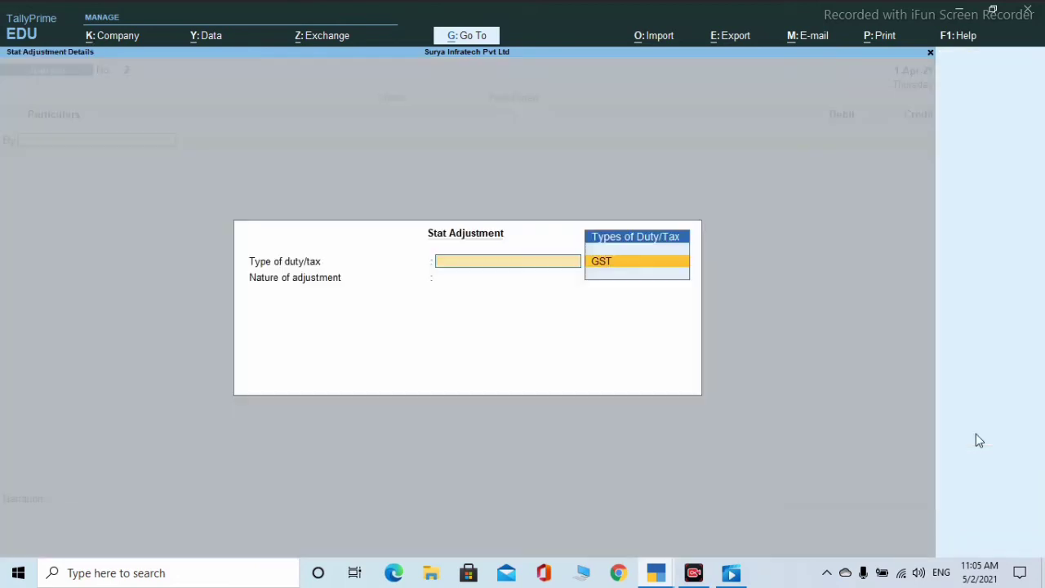
key("Escape")
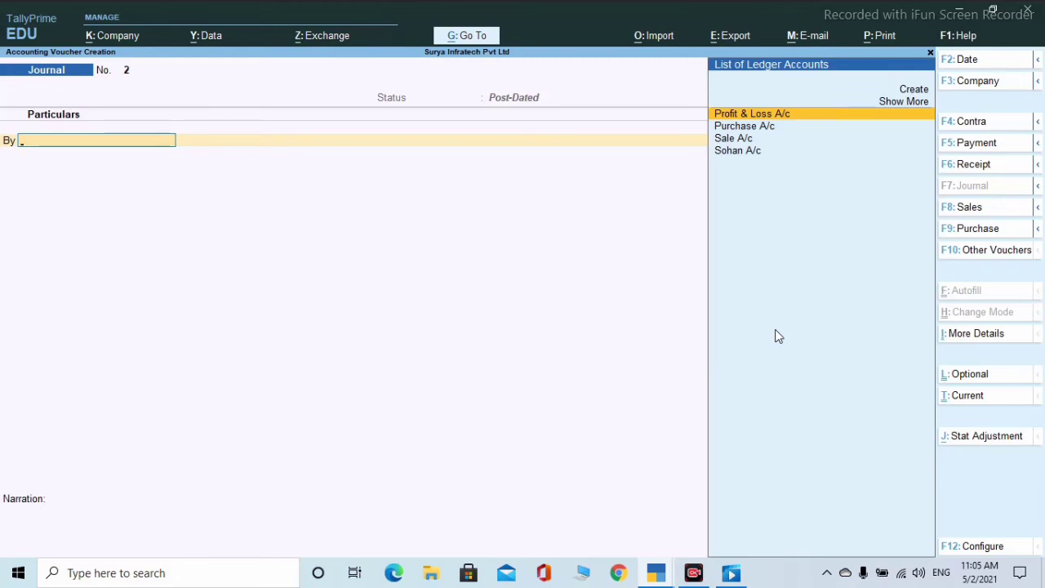
key("Escape")
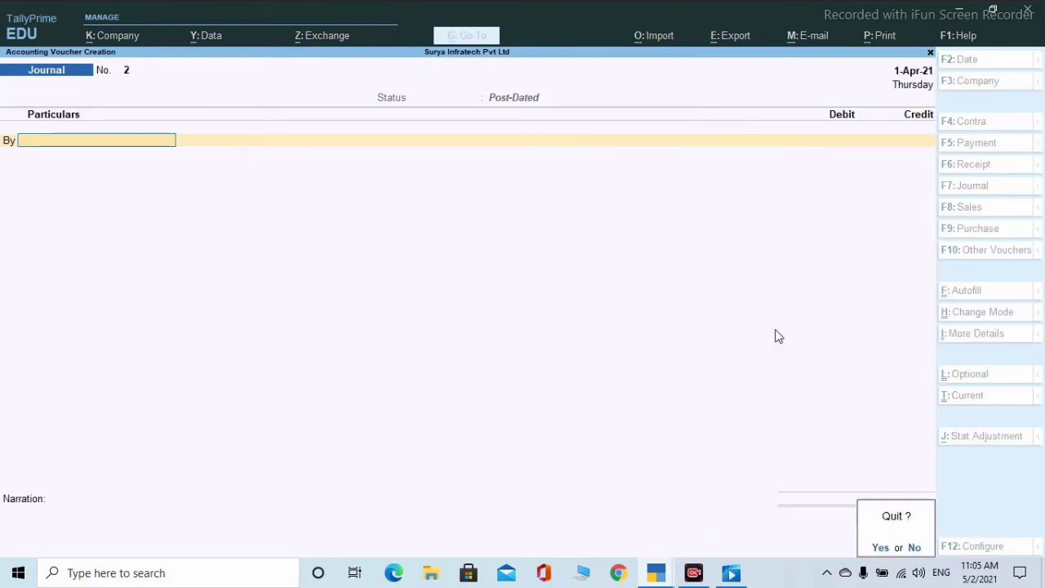
- Quit to the Gateway of Tally and reopen Vouchers, bringing up blank Journal No. 2
key("y")
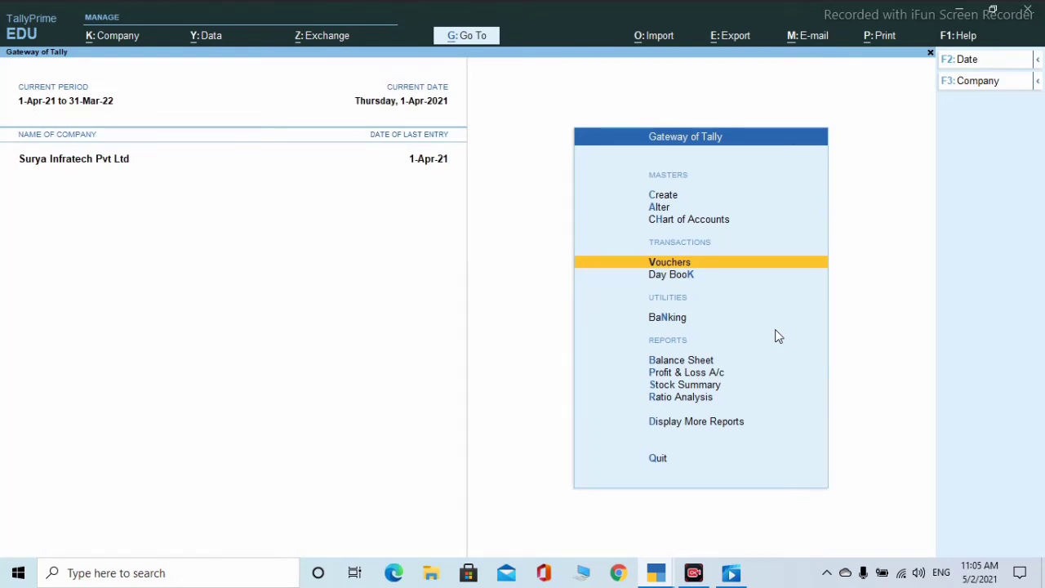
key("Return")
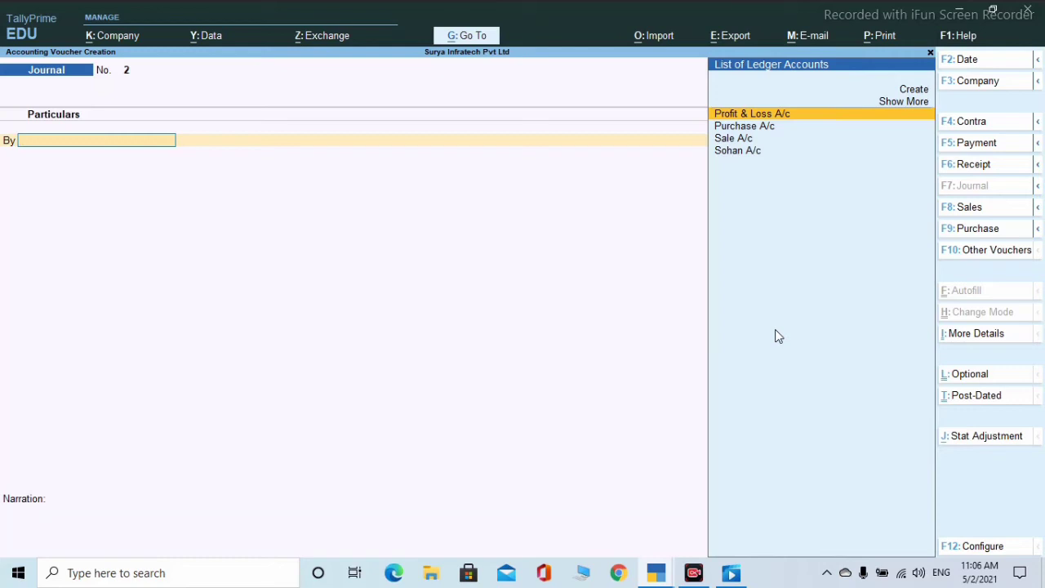
- Browse the voucher type list and close it without changing the type
left_click(977, 258)
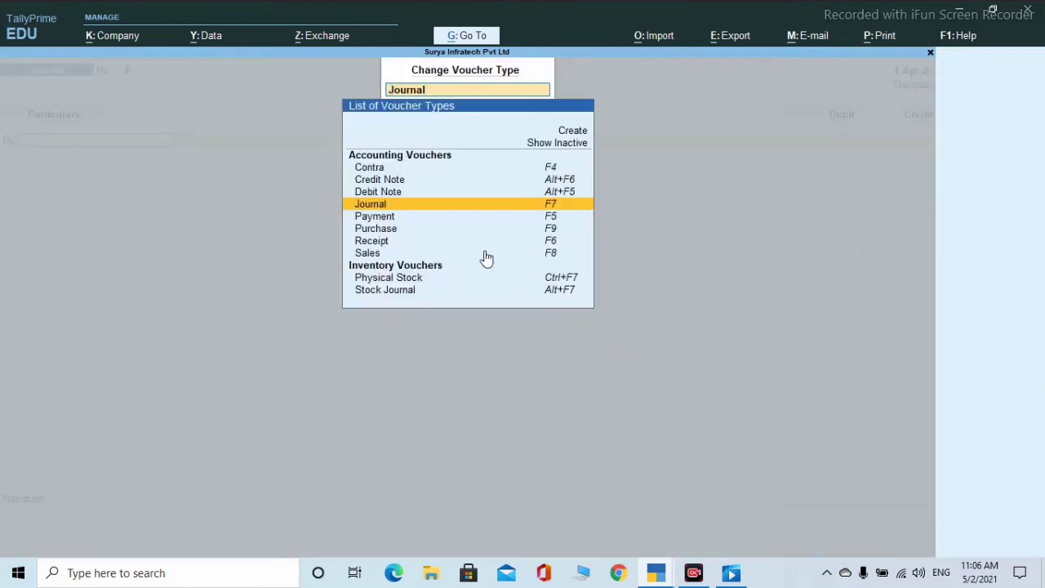
key("Down")
key("Down")
key("Down")
key("Down")
key("Down")
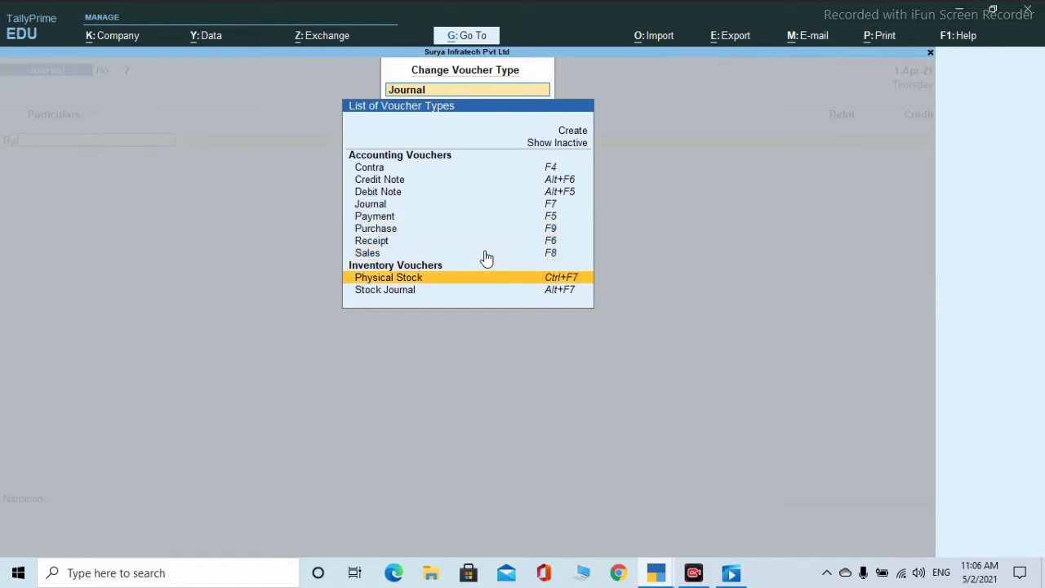
key("Up")
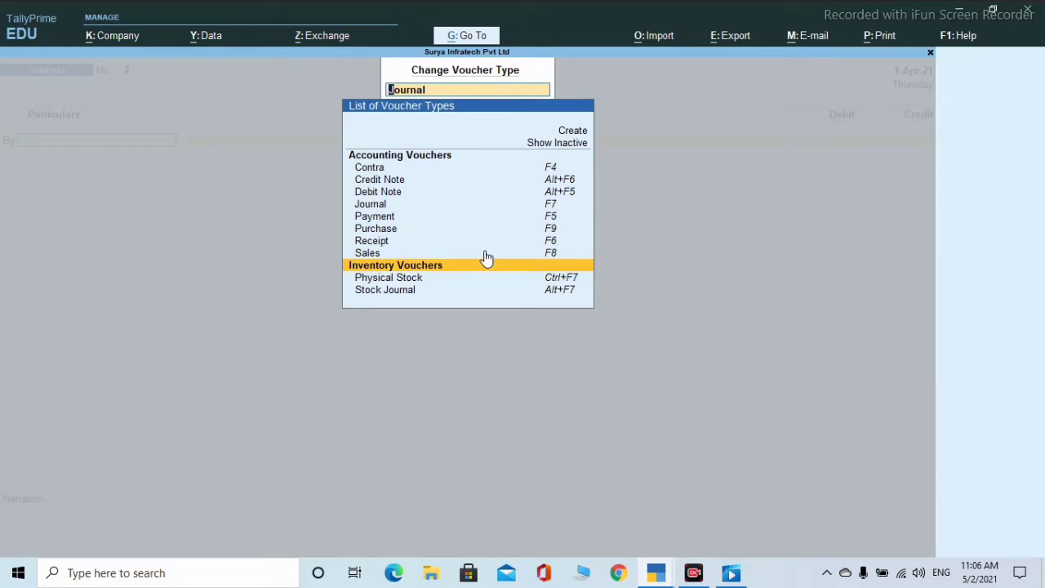
key("Down")
key("Down")
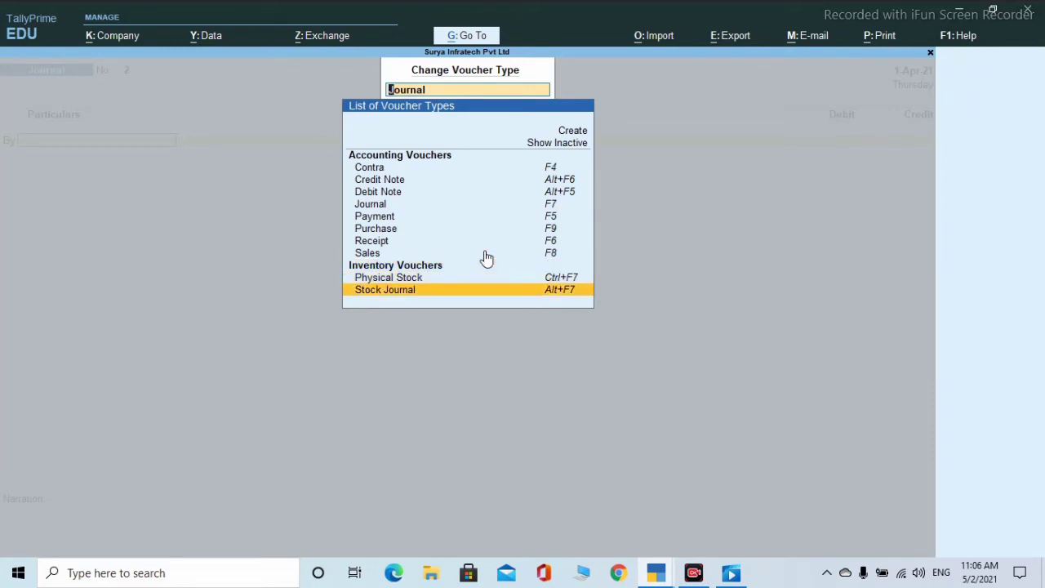
key("Up")
key("Escape")
key("Escape")
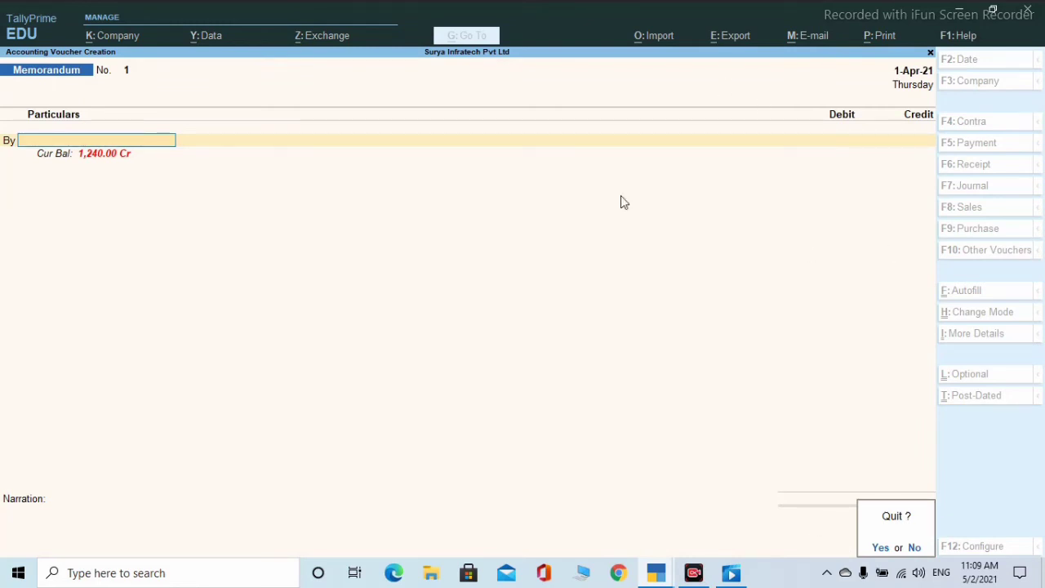
- Abandon the unsaved journal and start a new voucher from the Gateway, a Memorandum No. 1
key("Return")
key("Escape")
key("Escape")
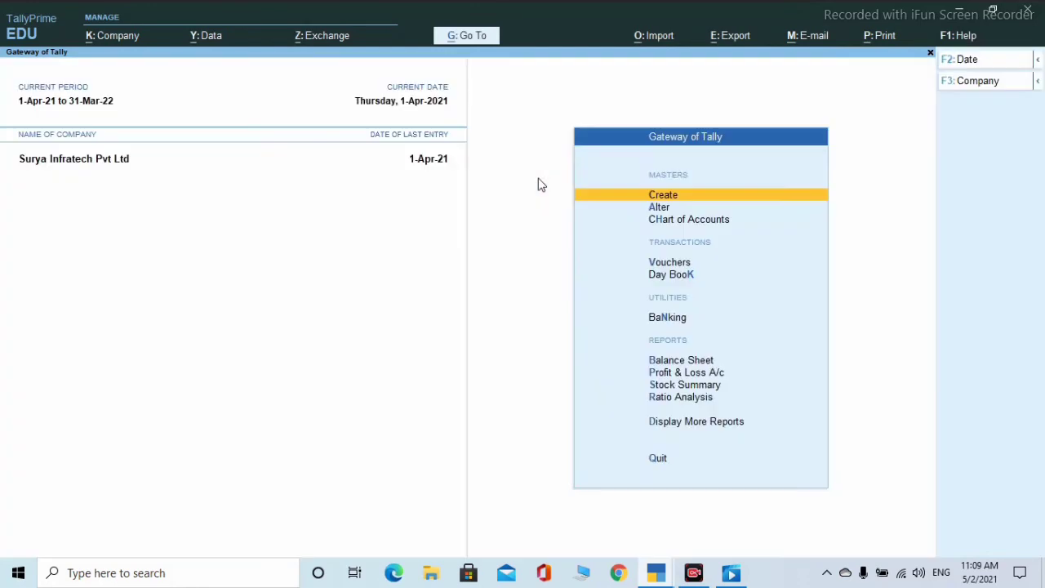
key("Down")
key("Down")
key("Down")
key("Down")
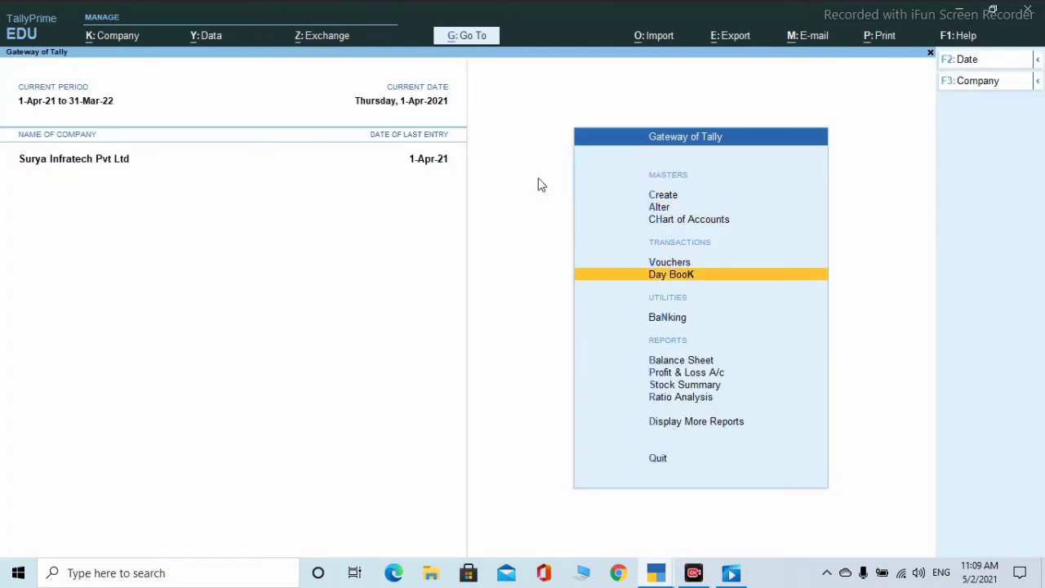
key("Up")
key("Return")
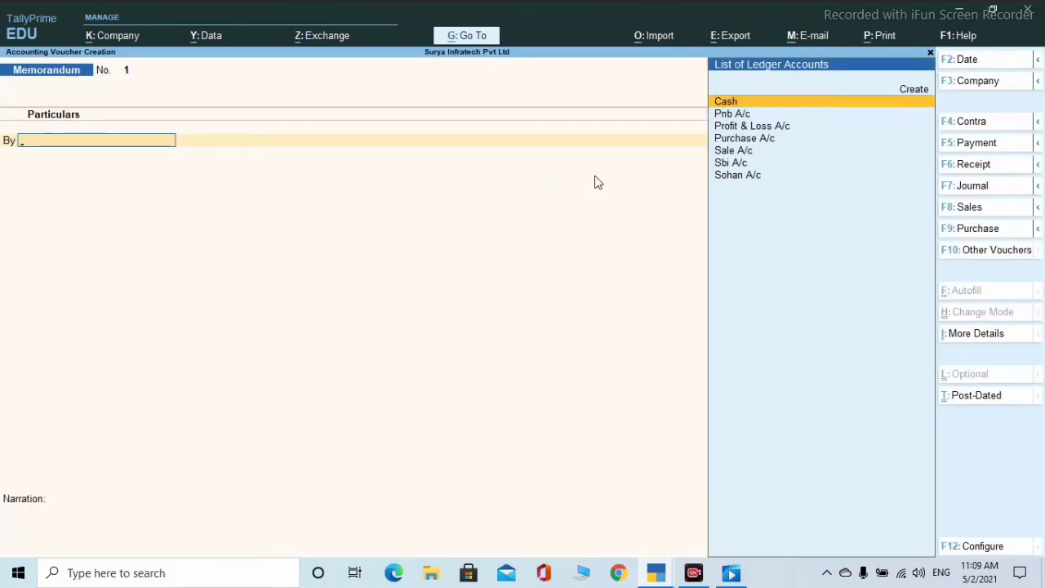
left_click(1037, 211)
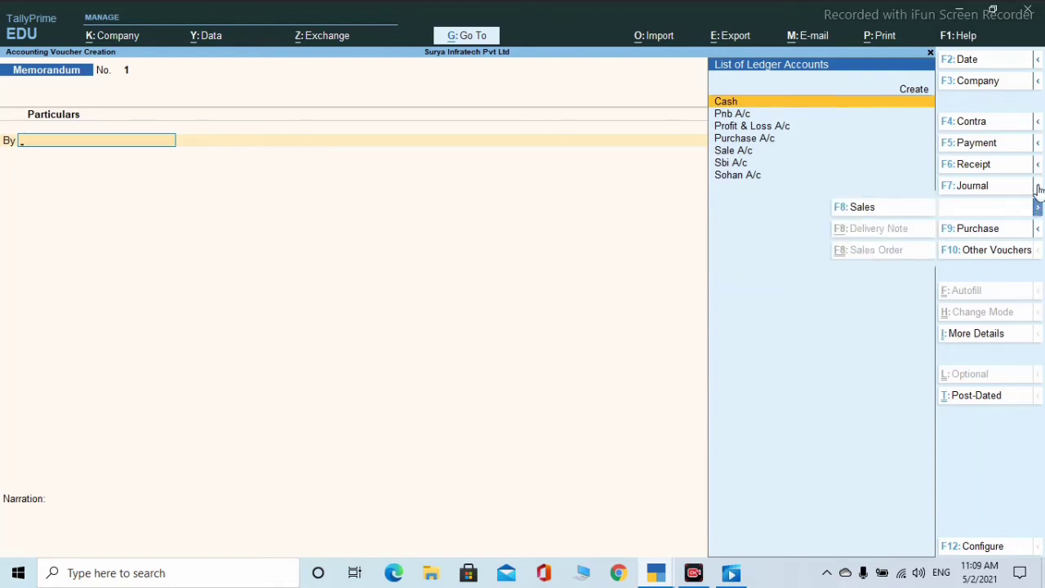
left_click(1037, 144)
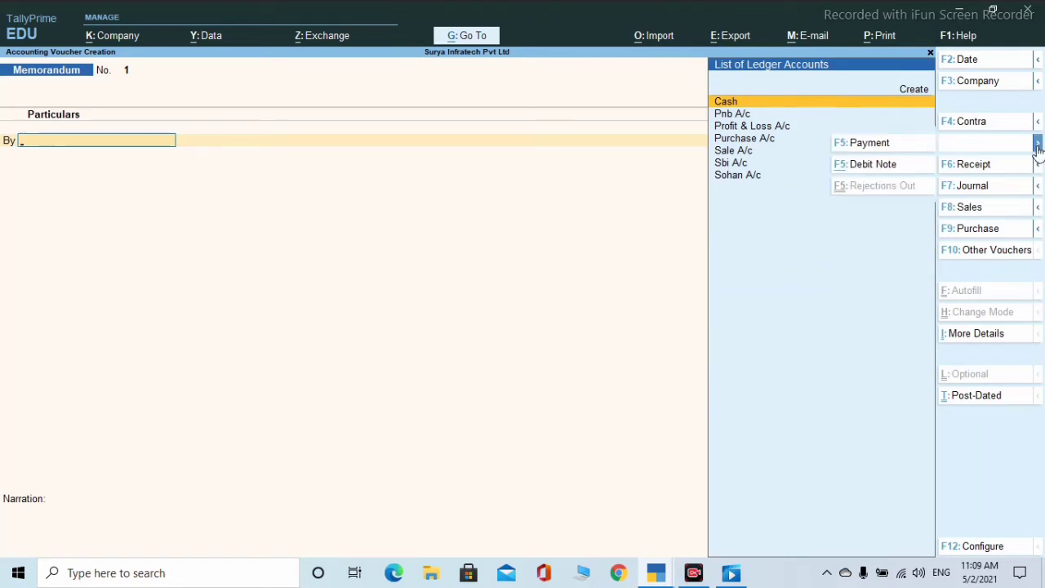
left_click(1014, 253)
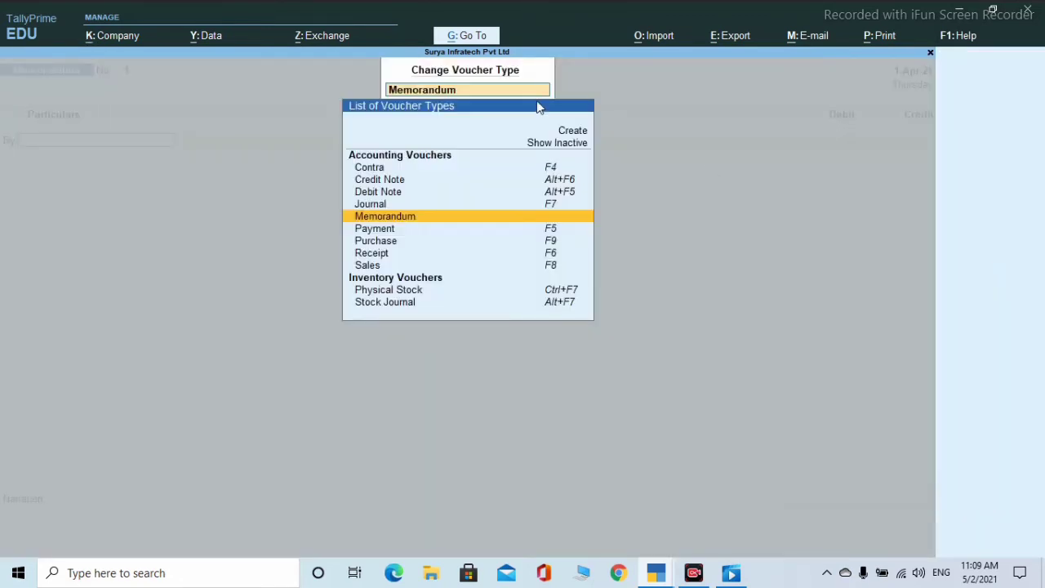
left_click(552, 143)
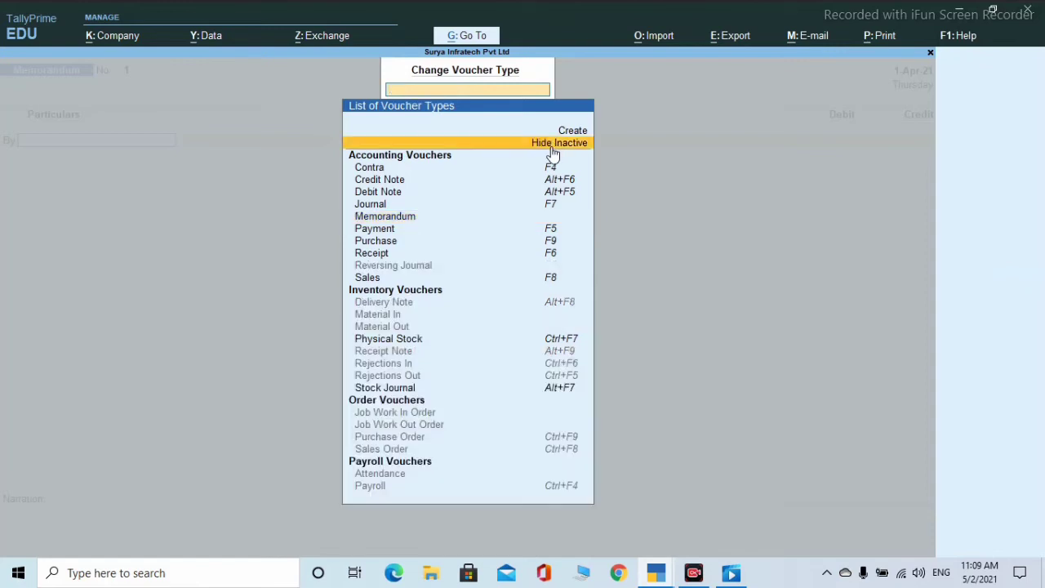
key("Return")
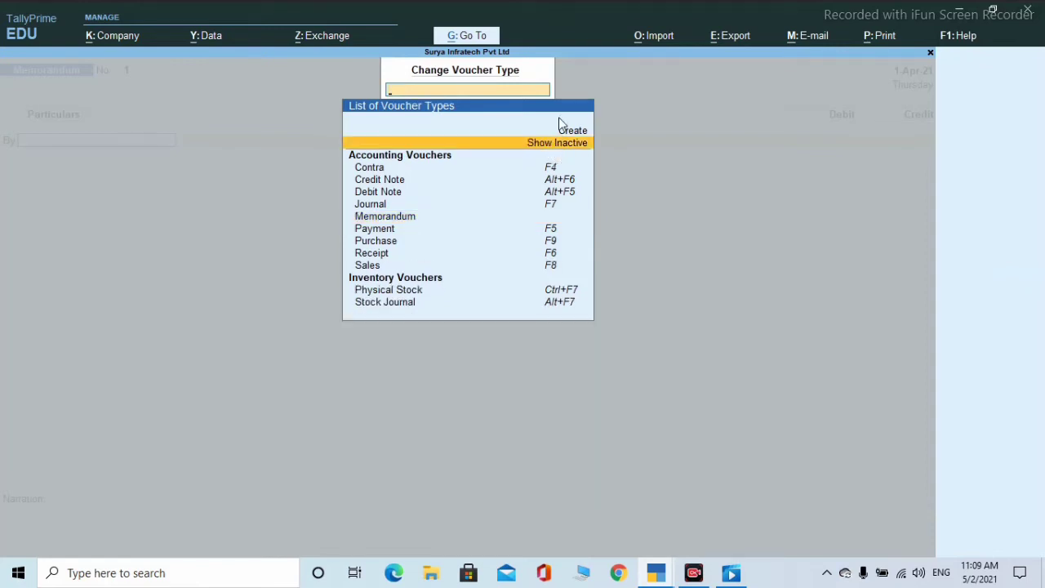
key("Return")
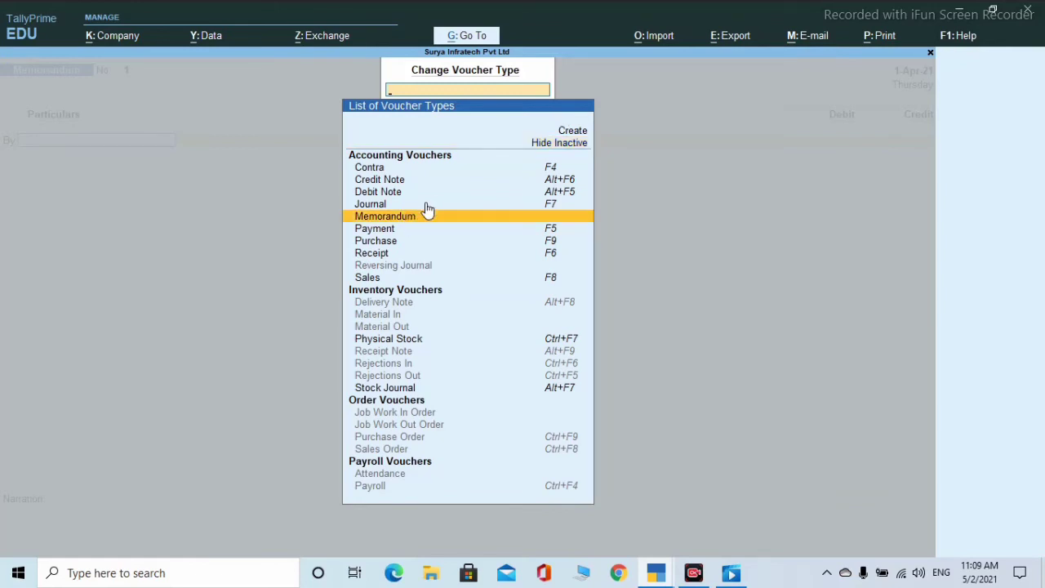
key("Return")
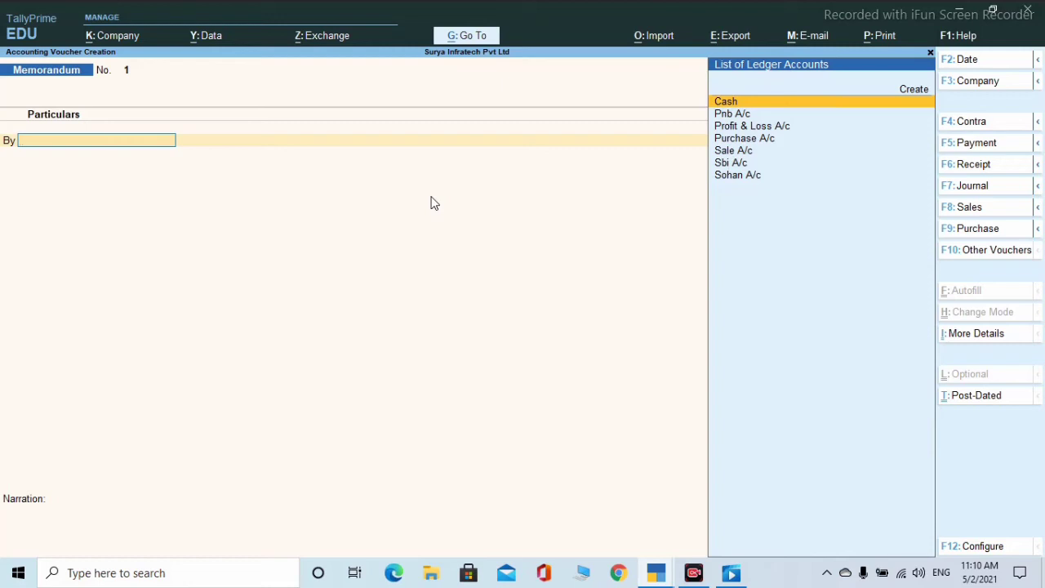
- Debit the party ledger 5,000 on account, credit Cash 5,000, add a cash-payment narration, and save
key("Down")
key("Down")
key("Down")
key("Down")
key("Down")
key("Down")
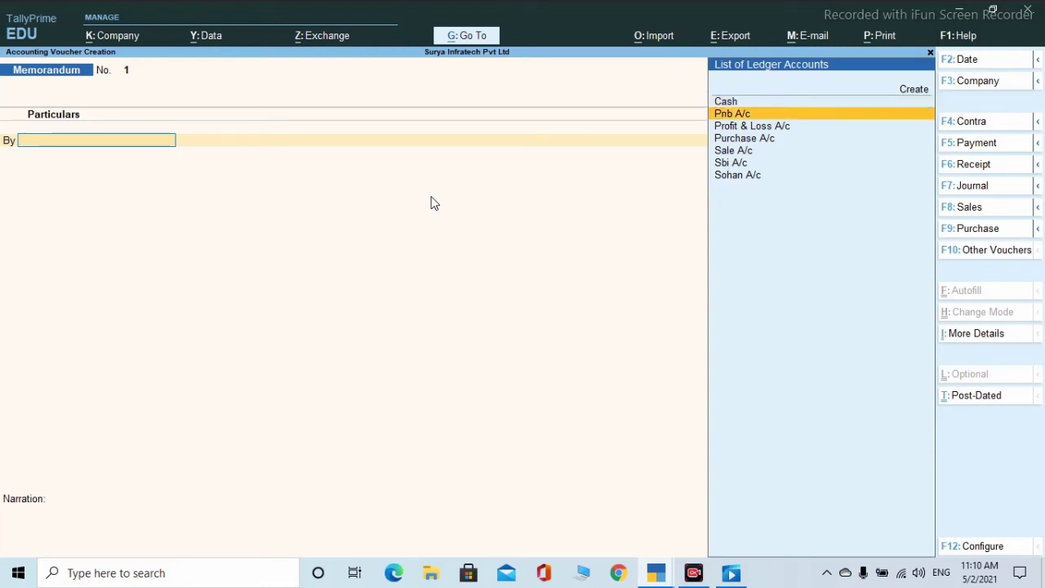
key("Return")
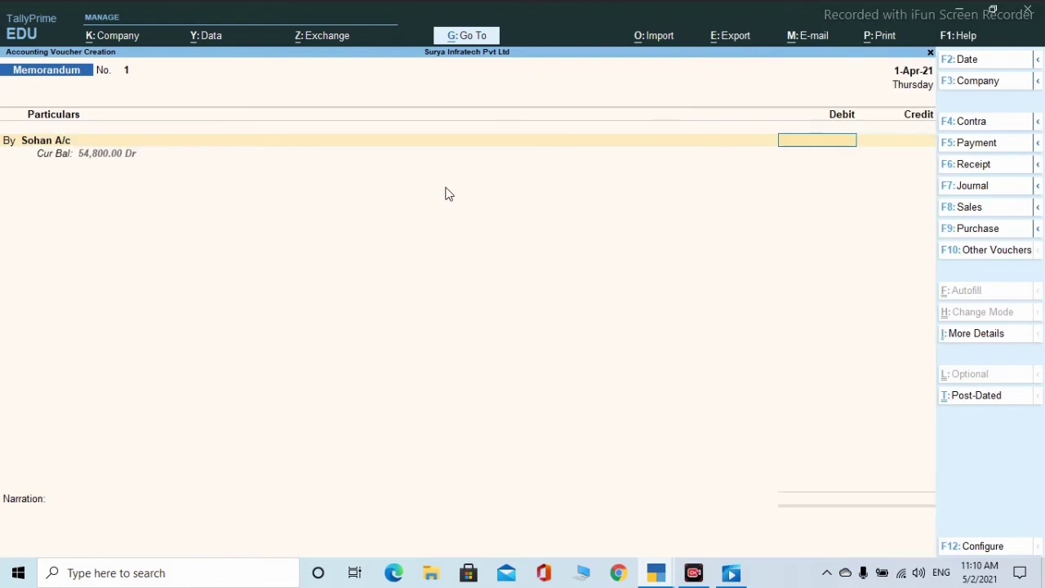
type("5000")
key("Return")
key("Return")
key("Return")
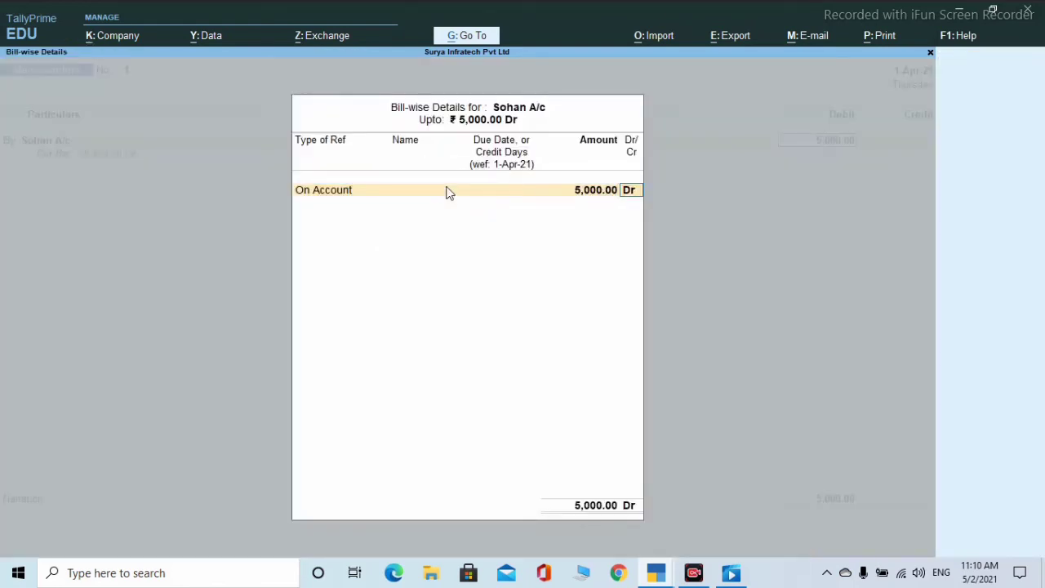
key("Return")
key("Return")
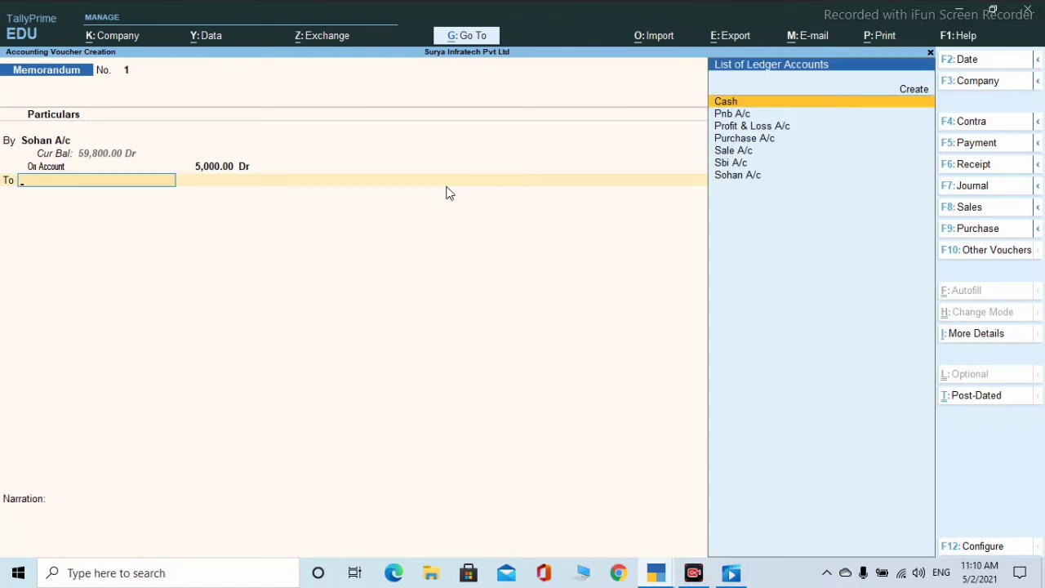
key("Return")
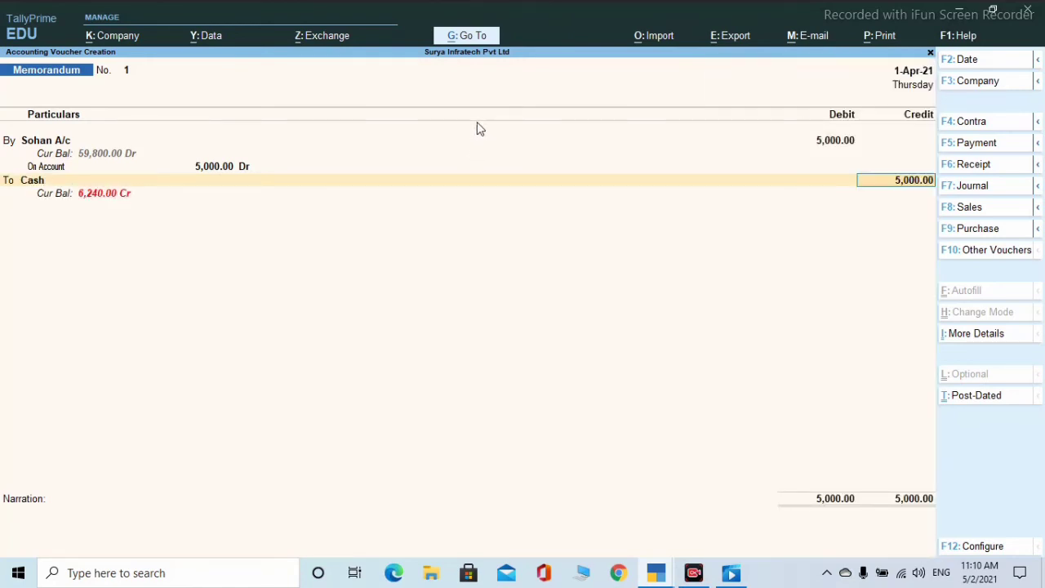
key("Return")
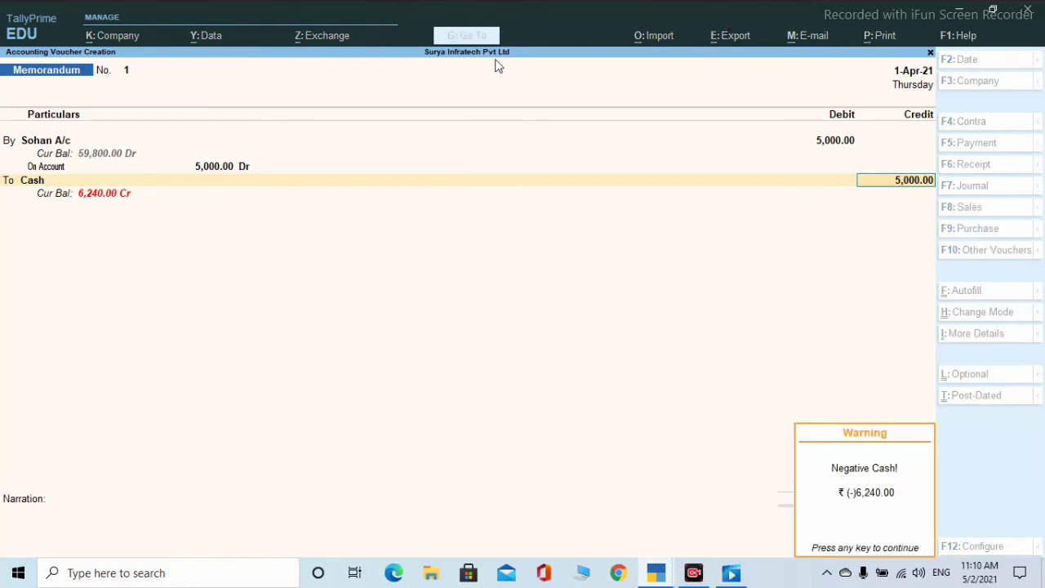
key("Return")
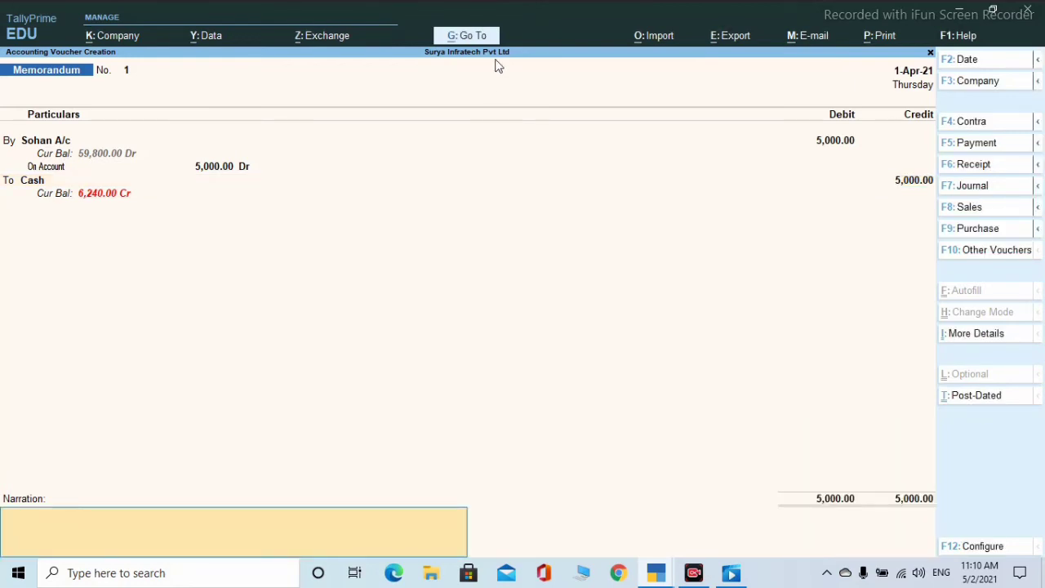
type("being paid to mr sohan cash")
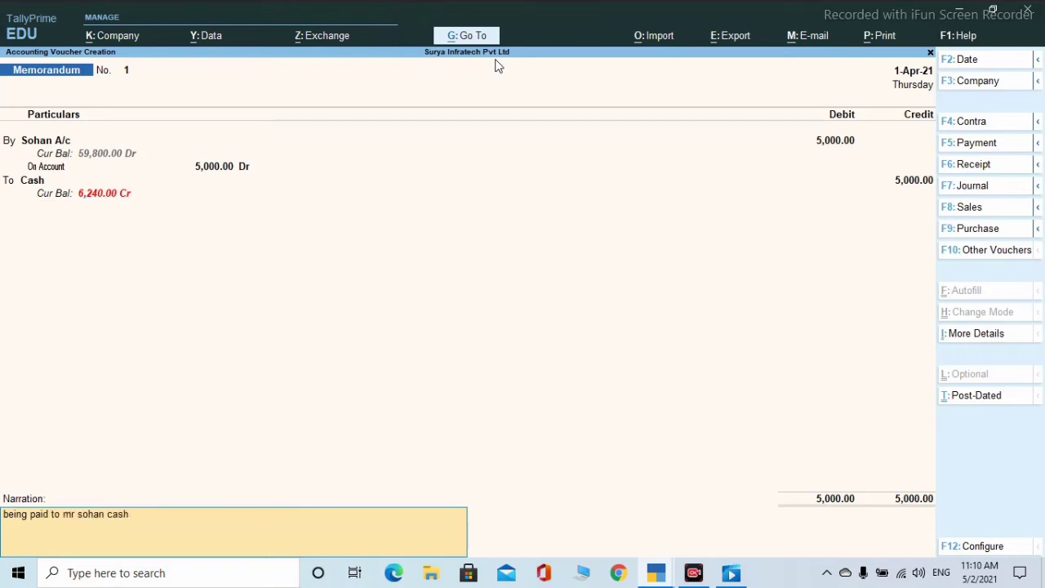
type(" 5000 which is not confo")
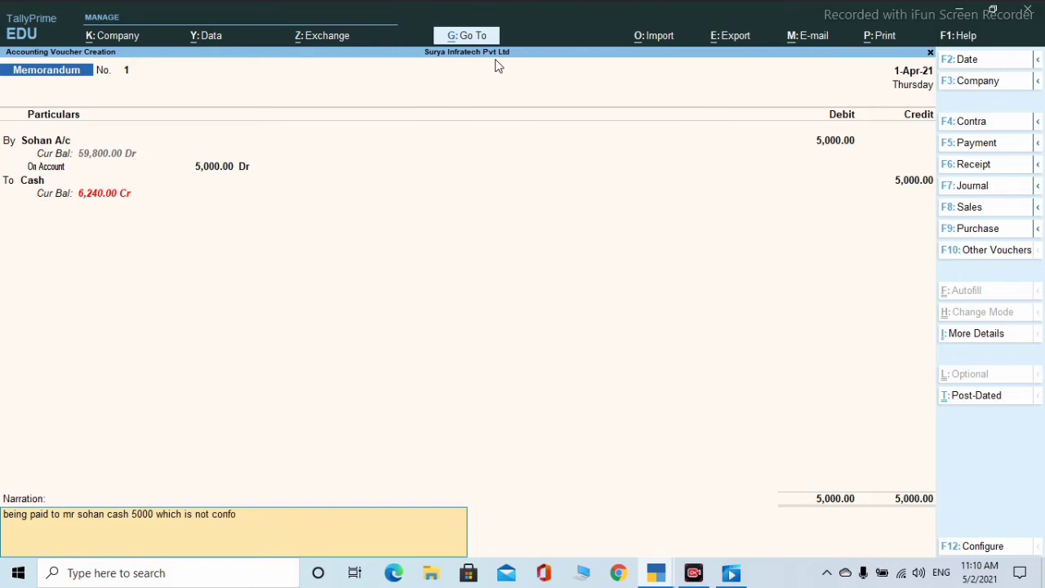
type("rm.")
key("Return")
key("Return")
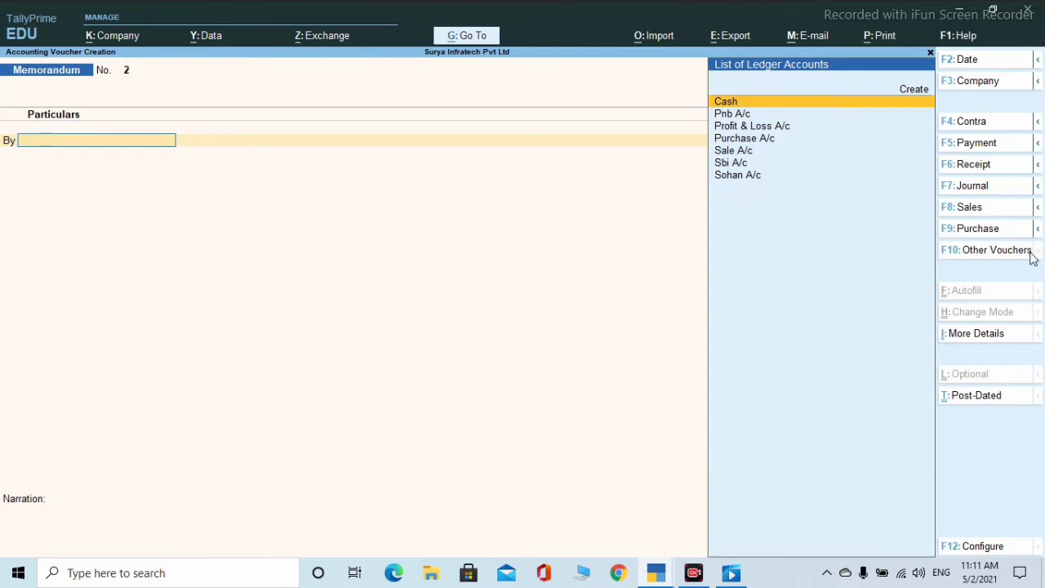
- Show inactive voucher types, choose Purchase Order, and confirm activating it
left_click(1004, 258)
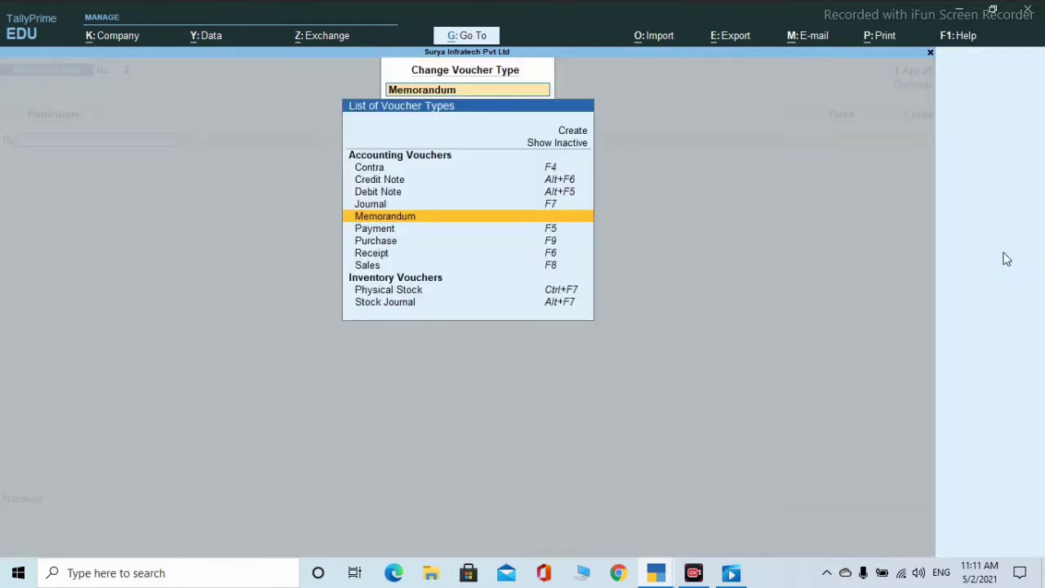
left_click(560, 147)
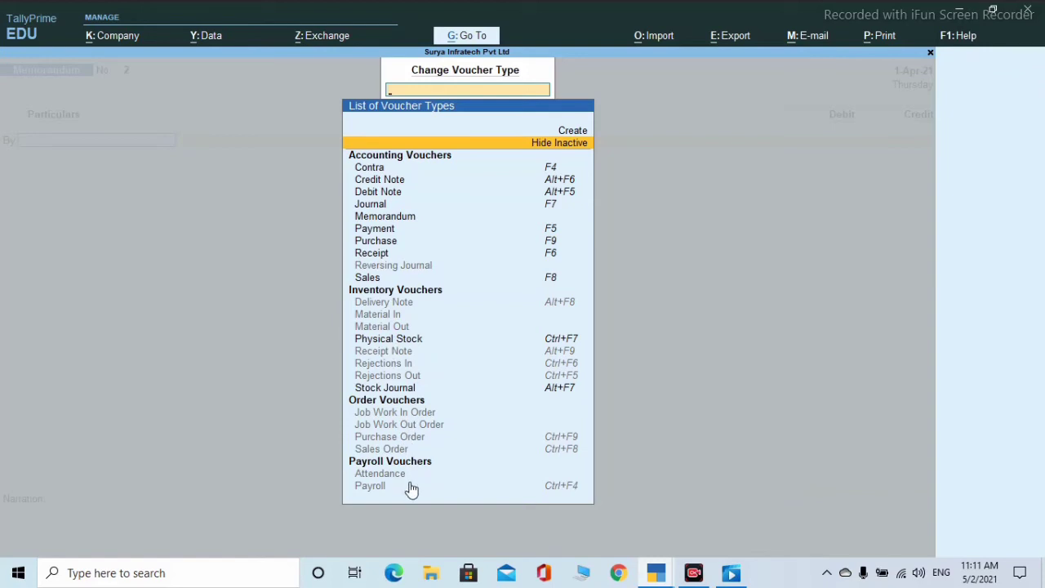
left_click(404, 441)
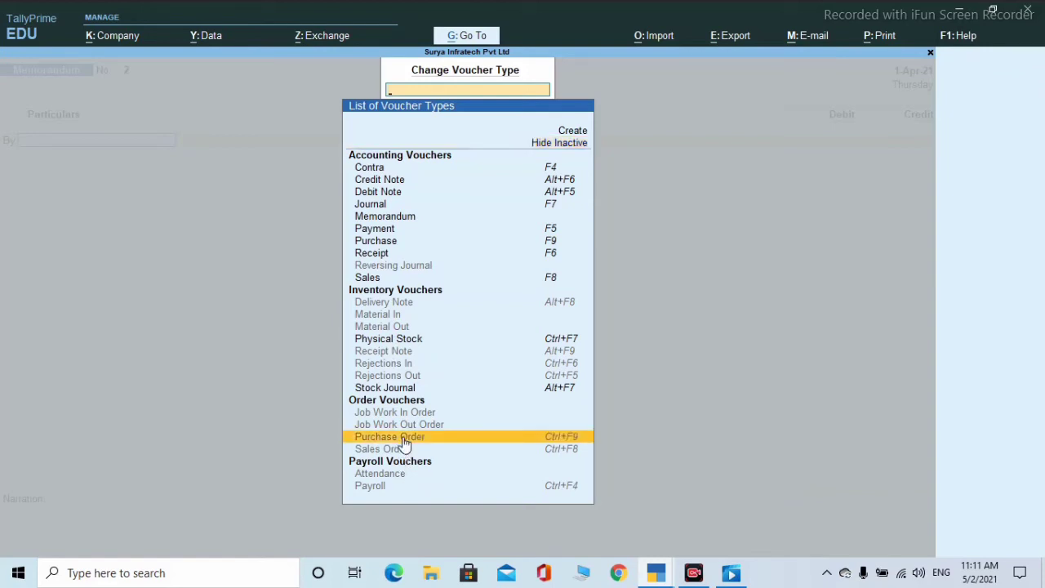
left_click(404, 439)
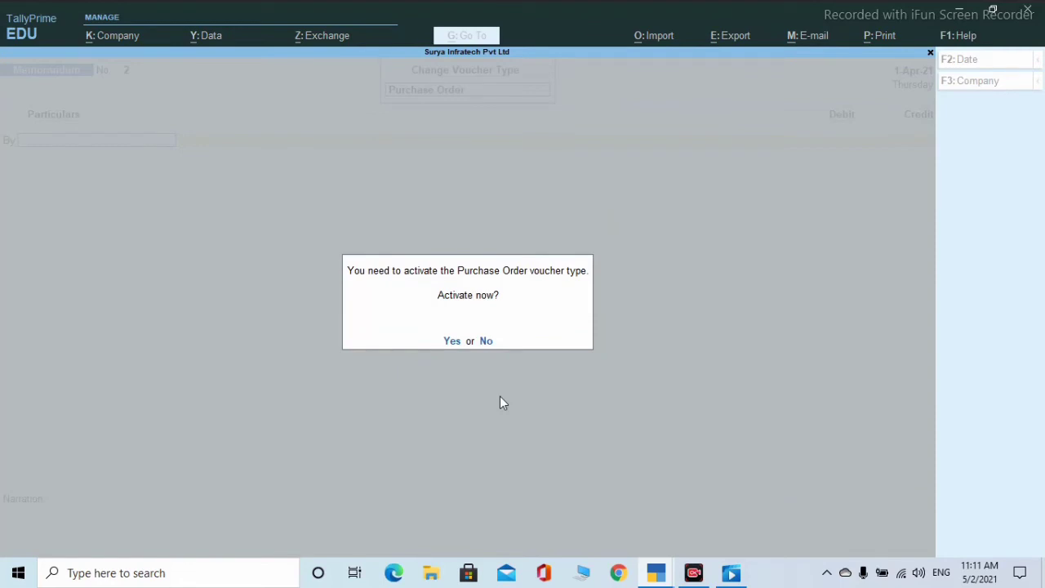
key("y")
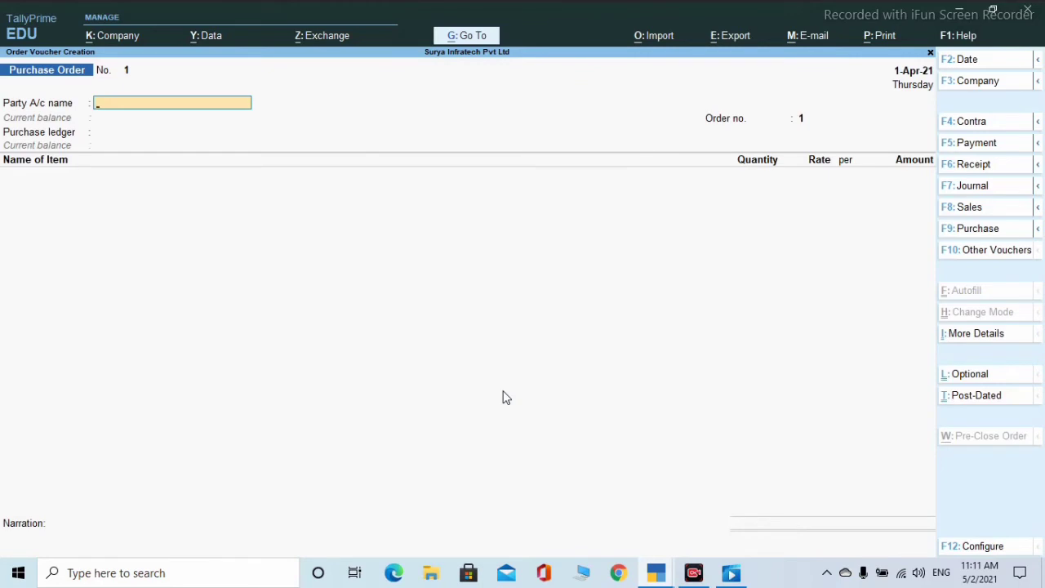
left_click(1037, 231)
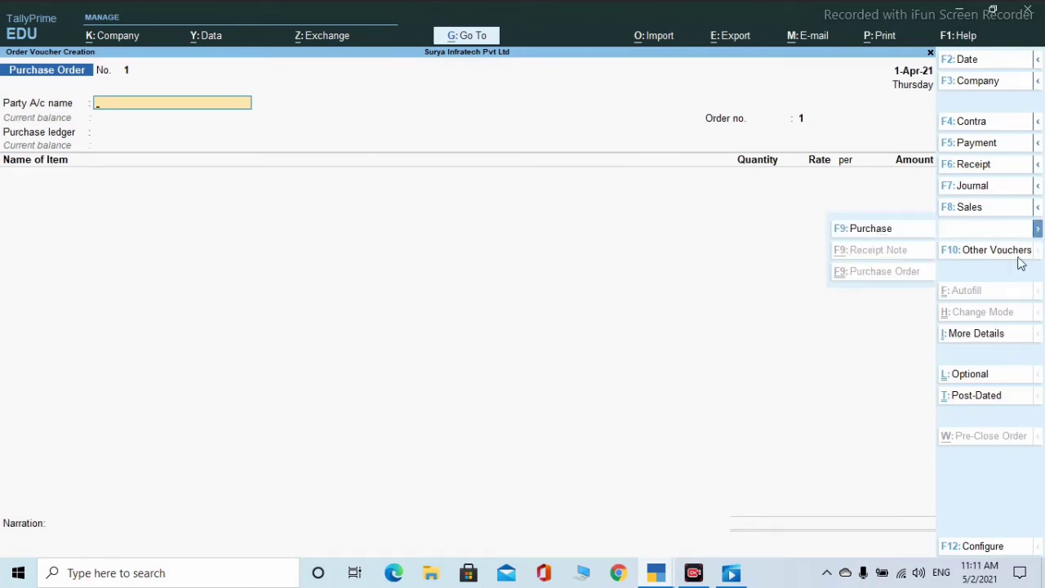
left_click(225, 189)
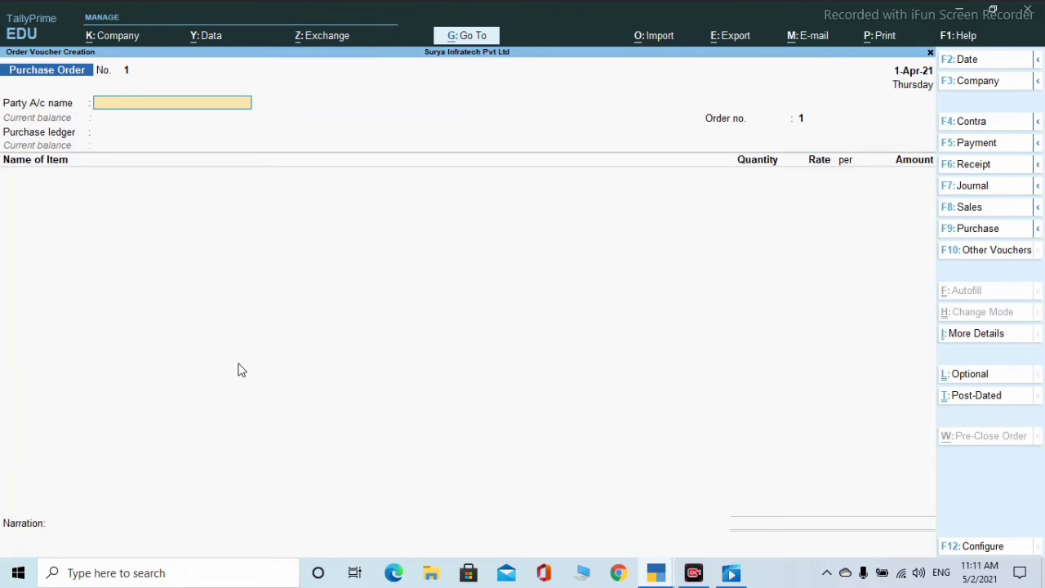
- Select the supplier as the order's party and accept the blank order and party details
key("Down")
key("Down")
key("Down")
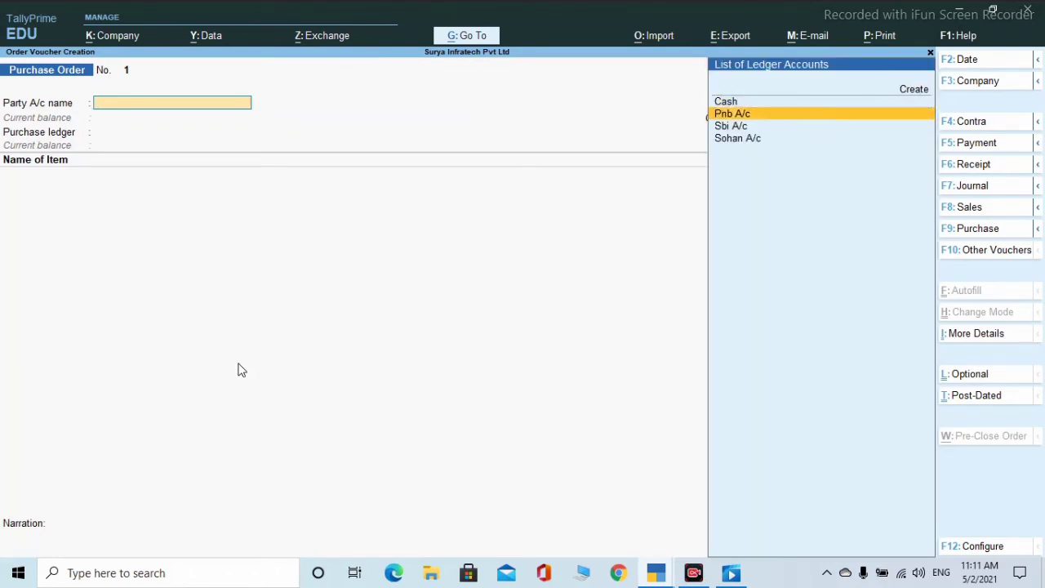
key("Return")
key("Return")
key("Return")
key("Return")
key("Return")
key("Return")
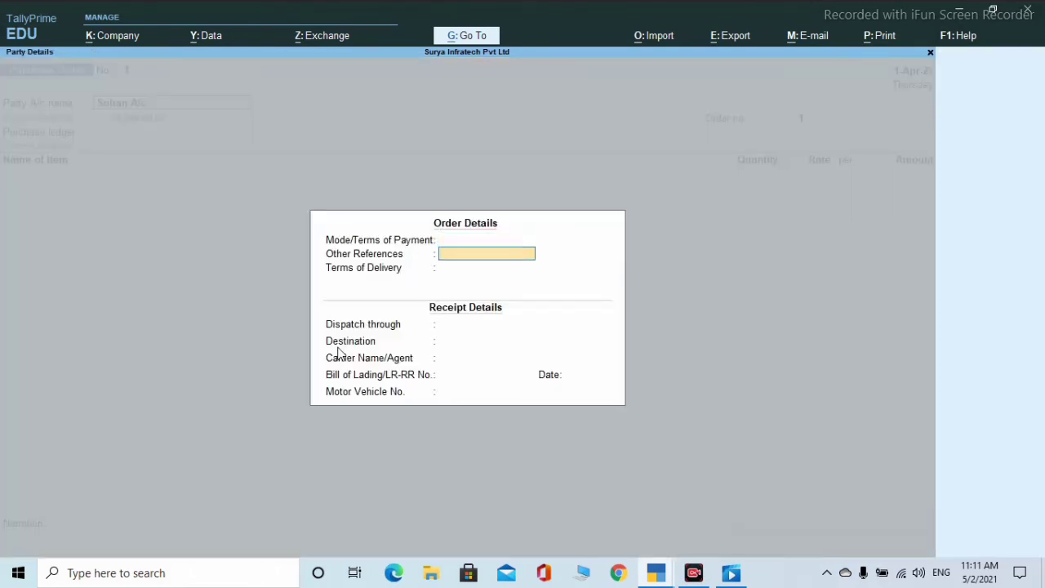
key("Return")
key("Return")
key("Return")
key("Return")
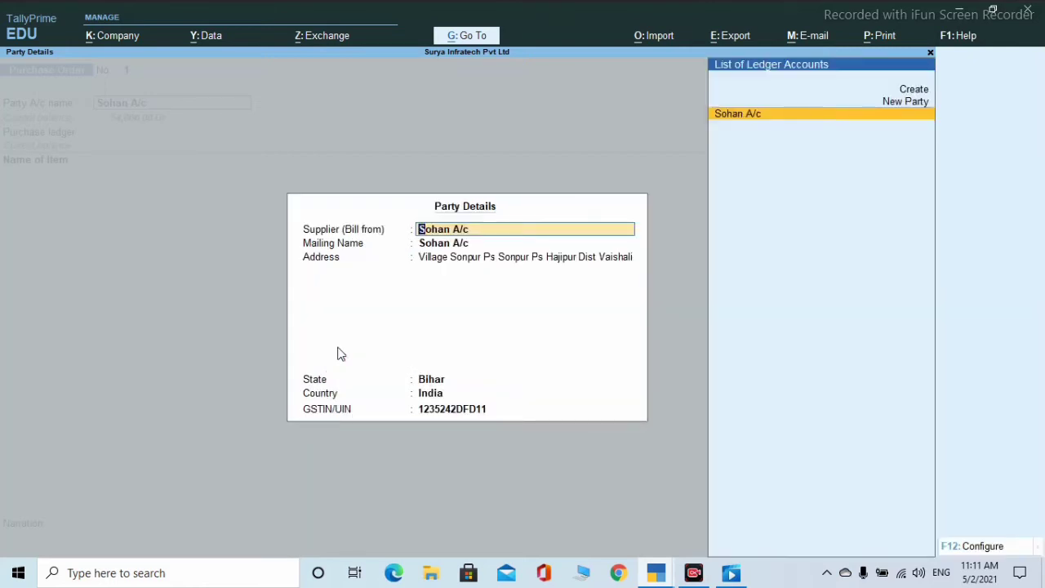
key("Return")
key("Return")
key("Return")
key("Return")
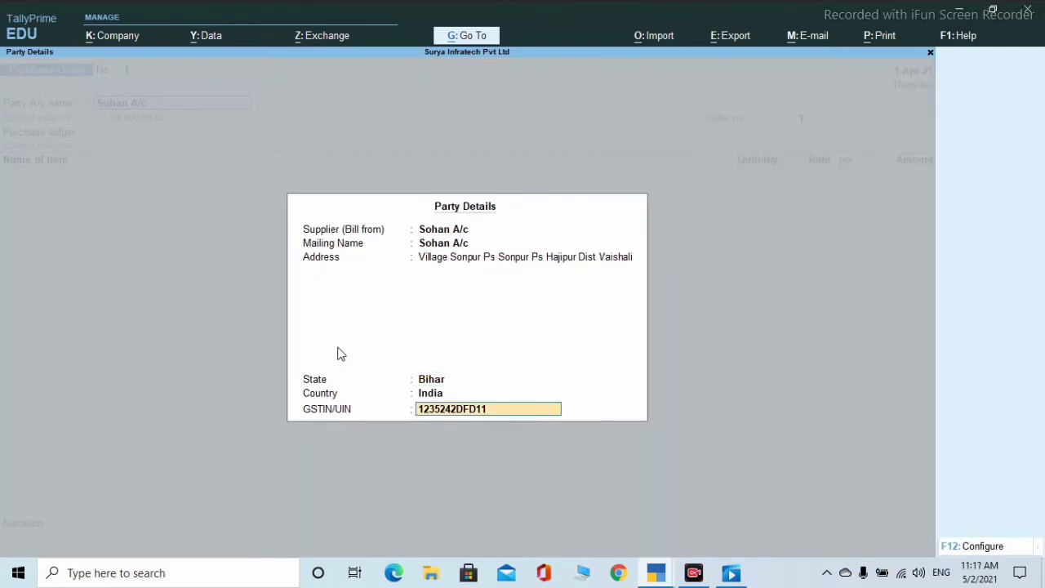
key("Return")
key("Return")
key("Return")
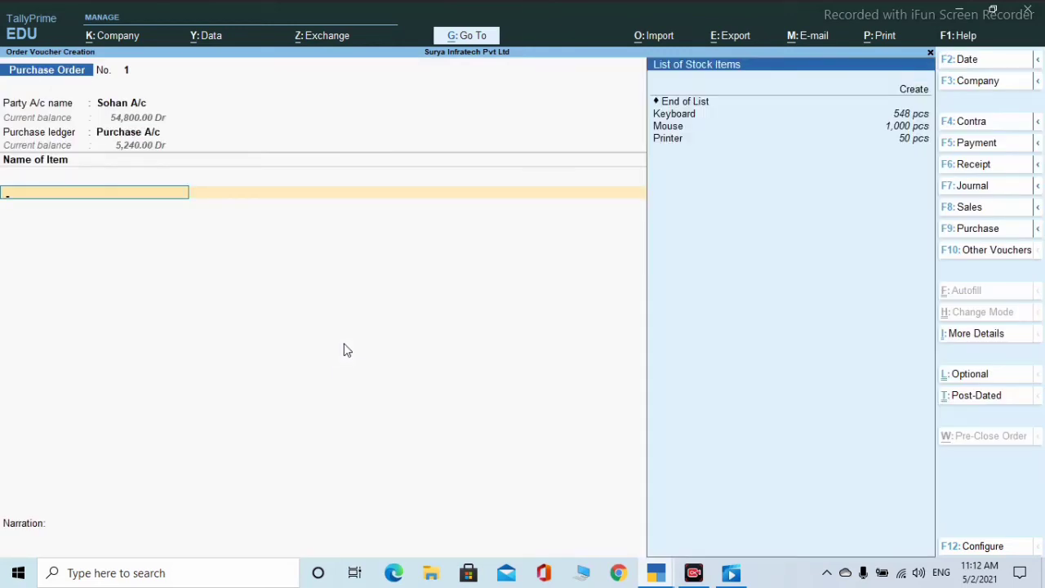
- Add Keyboard due 1-Apr-21 from Hajipur, 2 pcs at 200.00
key("Down")
key("Return")
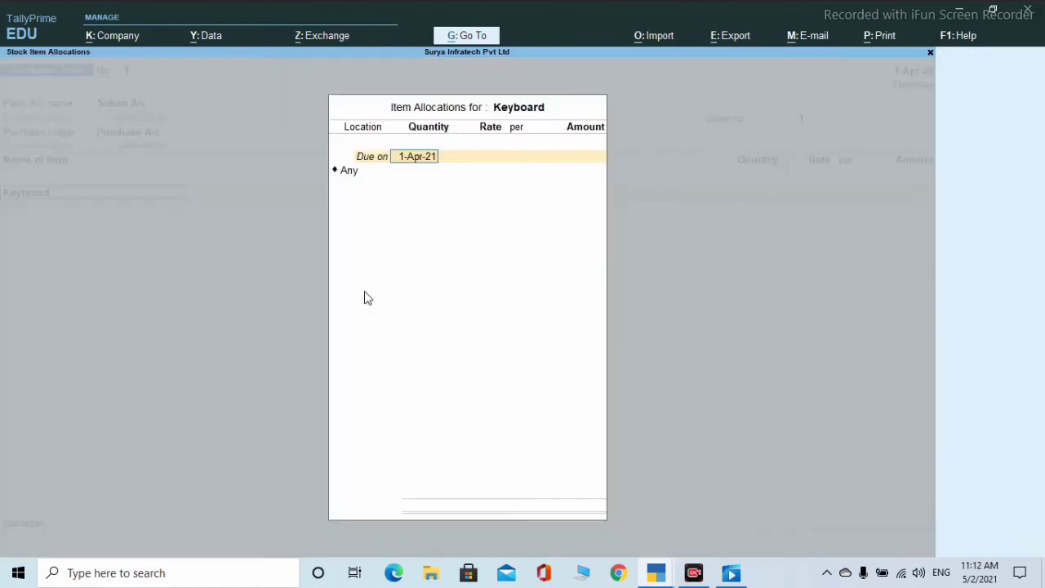
key("Return")
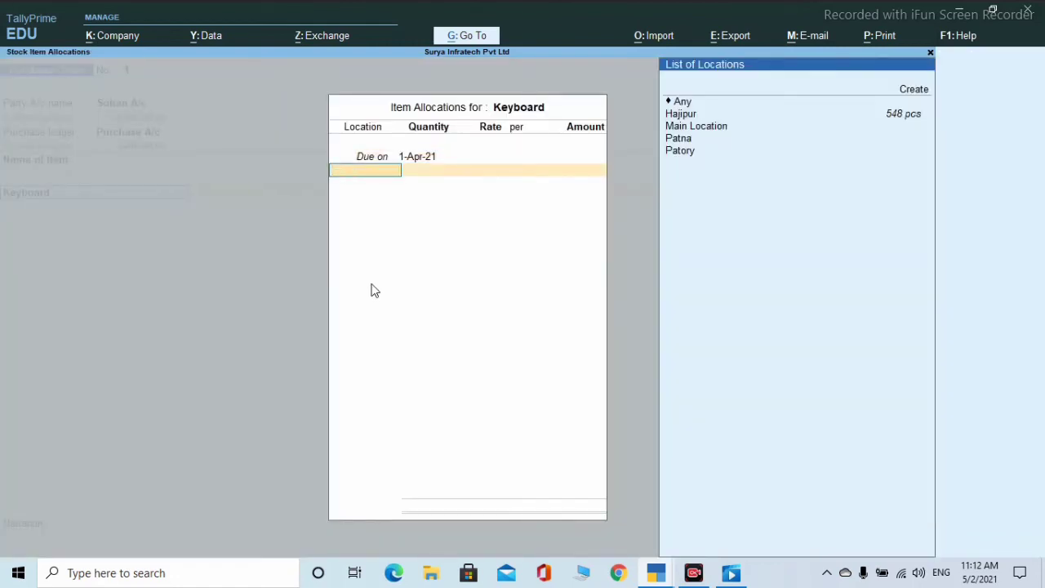
key("Down")
key("Down")
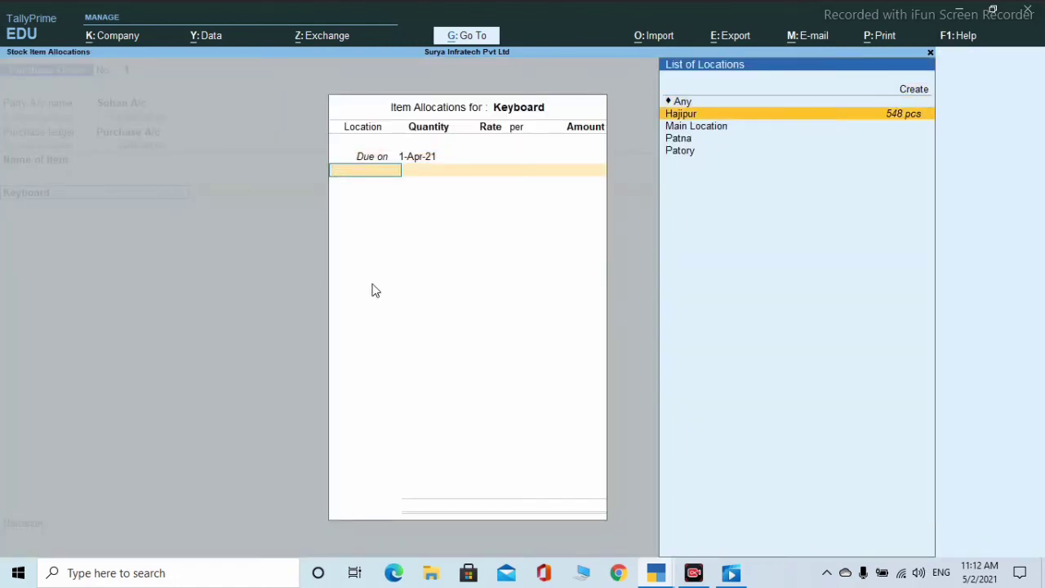
key("Return")
type("2")
key("Return")
key("Return")
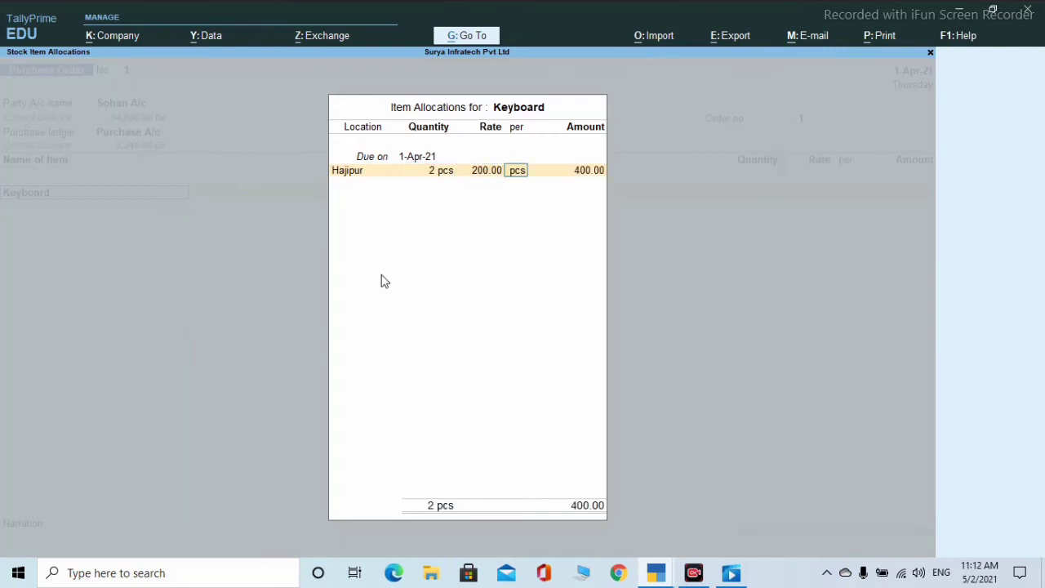
key("Return")
key("Return")
key("Return")
key("Return")
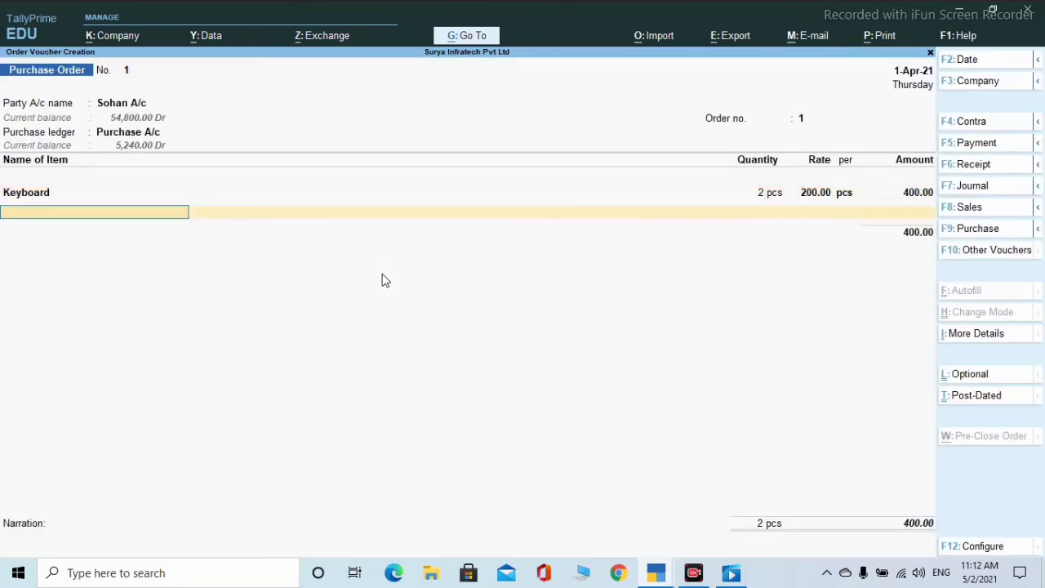
- Add Mouse from Hajipur, 1 pcs at 80.00
key("Down")
key("Down")
key("Down")
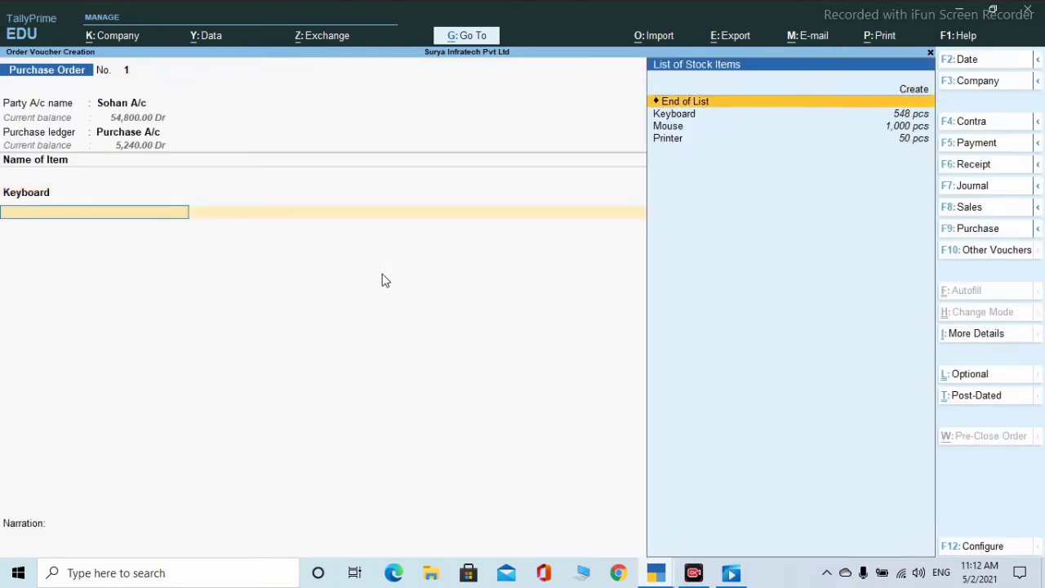
key("Return")
key("Return")
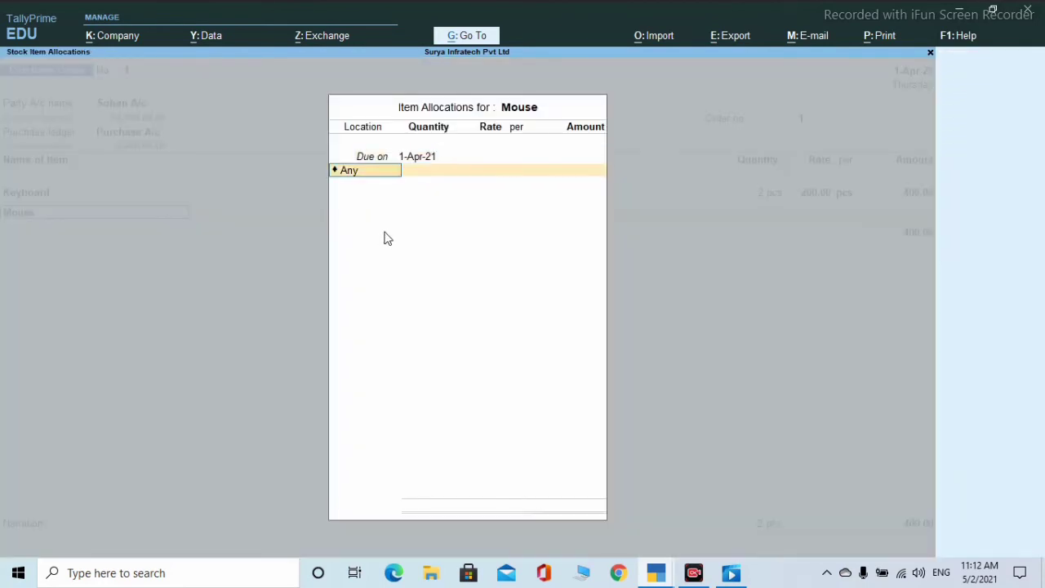
key("Down")
key("Down")
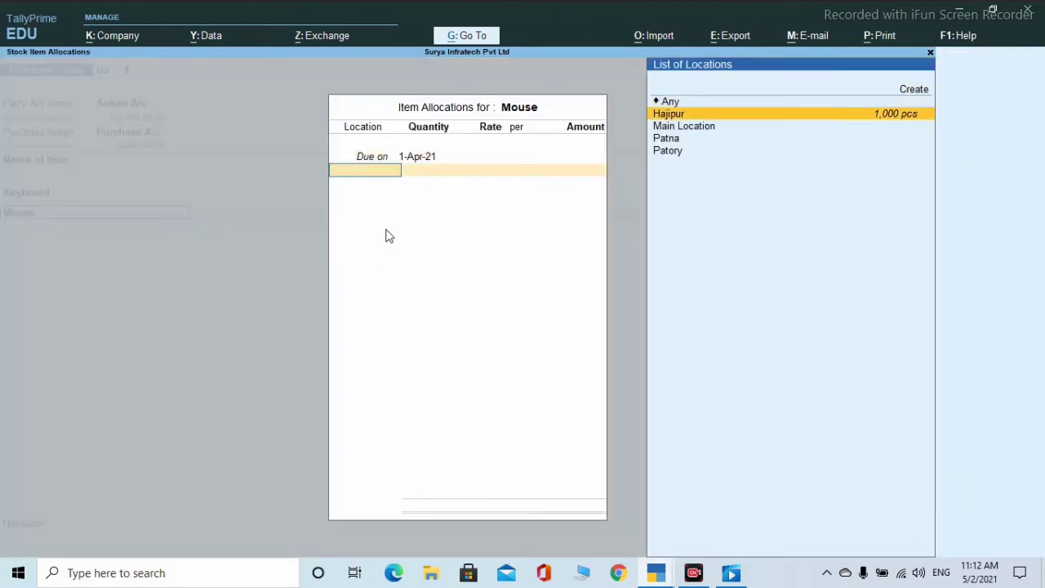
key("Return")
type("1")
key("Return")
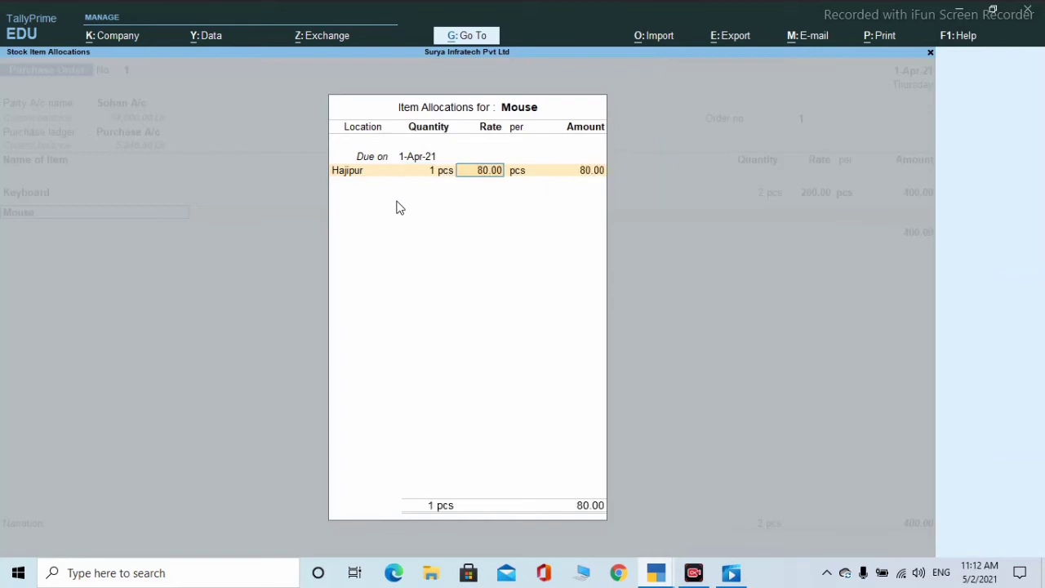
key("Return")
key("Return")
key("Return")
key("Return")
key("Return")
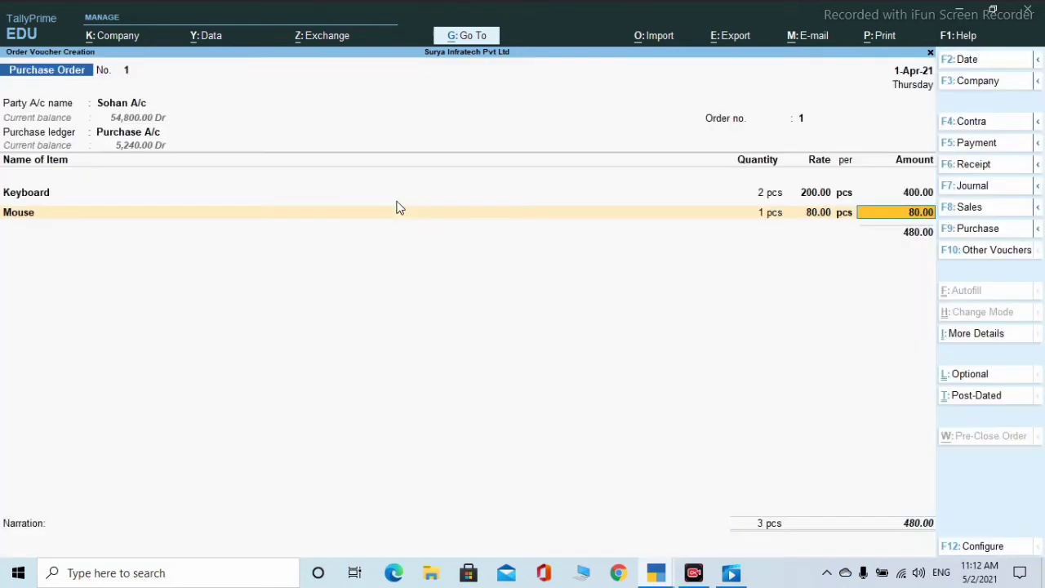
- Add Printer from Hajipur, 1 pcs at 13,500.00
key("Down")
key("Down")
key("Down")
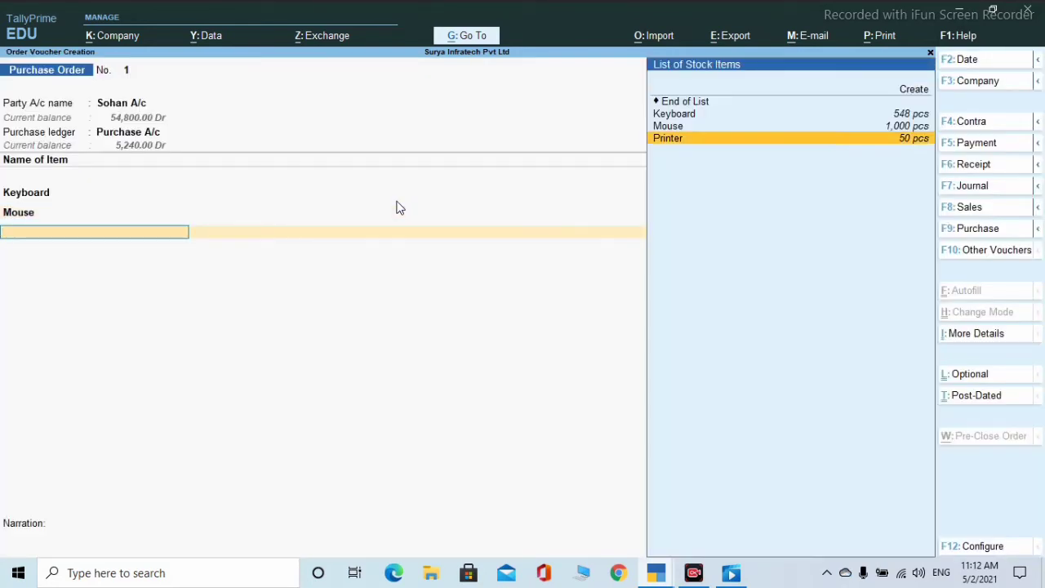
key("Return")
key("Return")
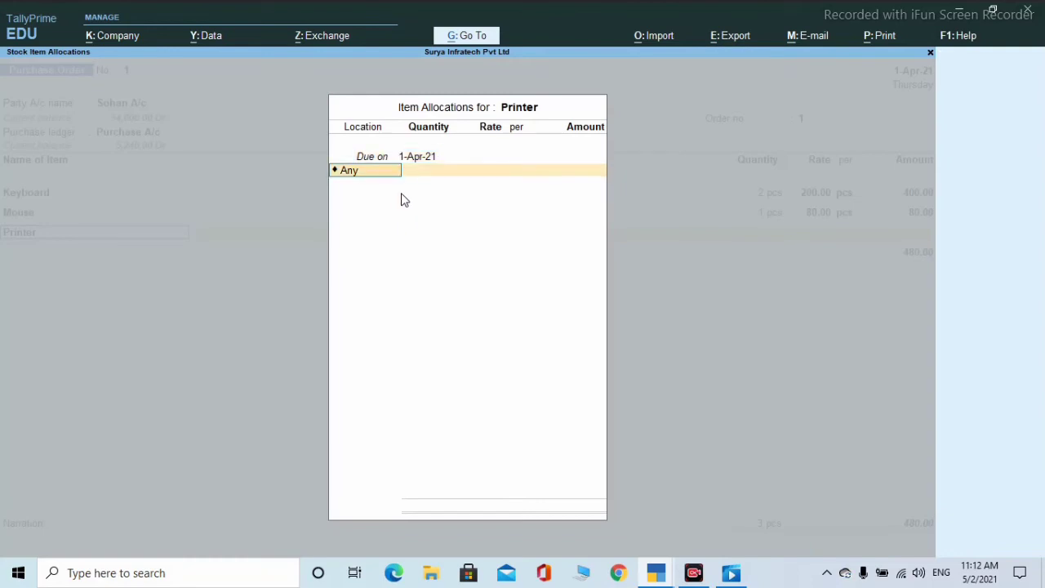
key("Down")
key("Down")
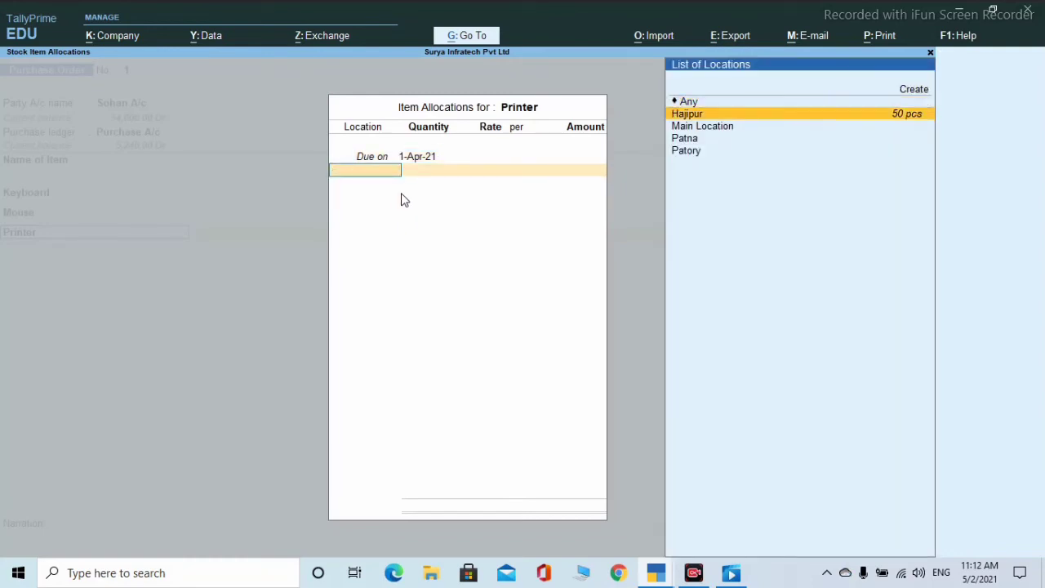
key("Return")
type("1")
key("Return")
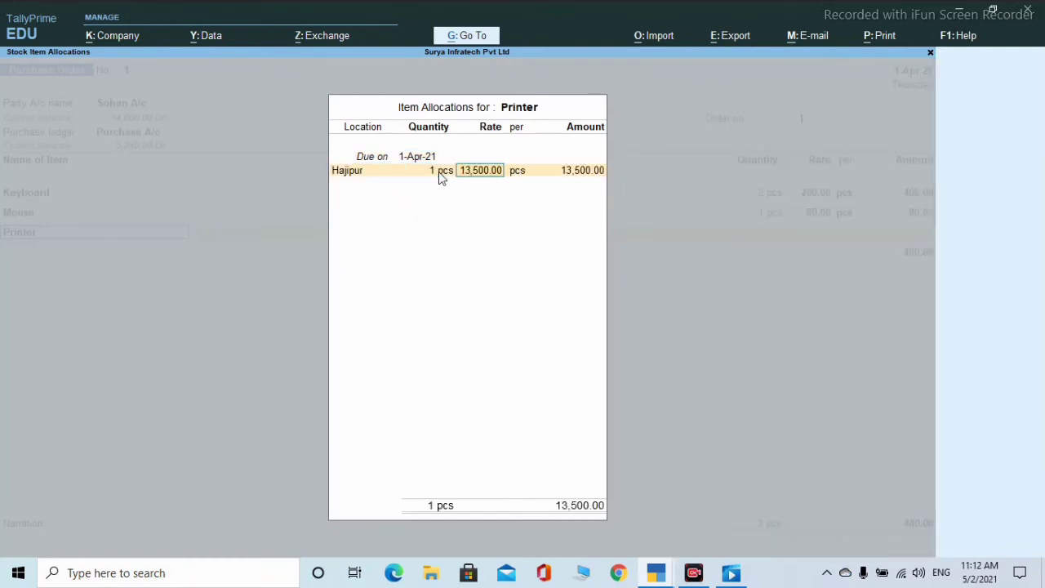
key("Return")
key("Return")
key("Return")
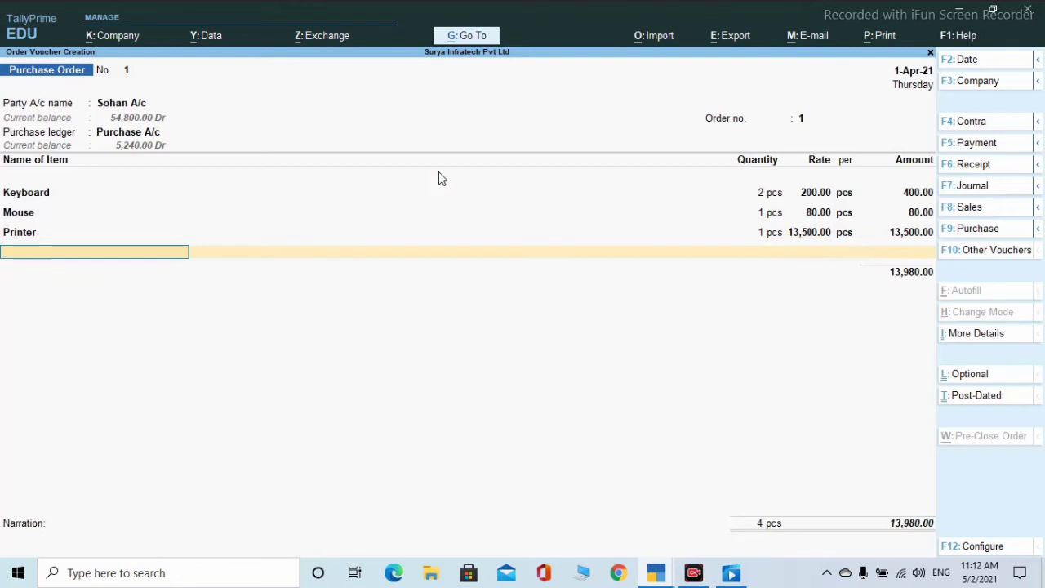
- End the item list without narration and save Purchase Order No. 1 totalling 13,980.00
key("Return")
key("Return")
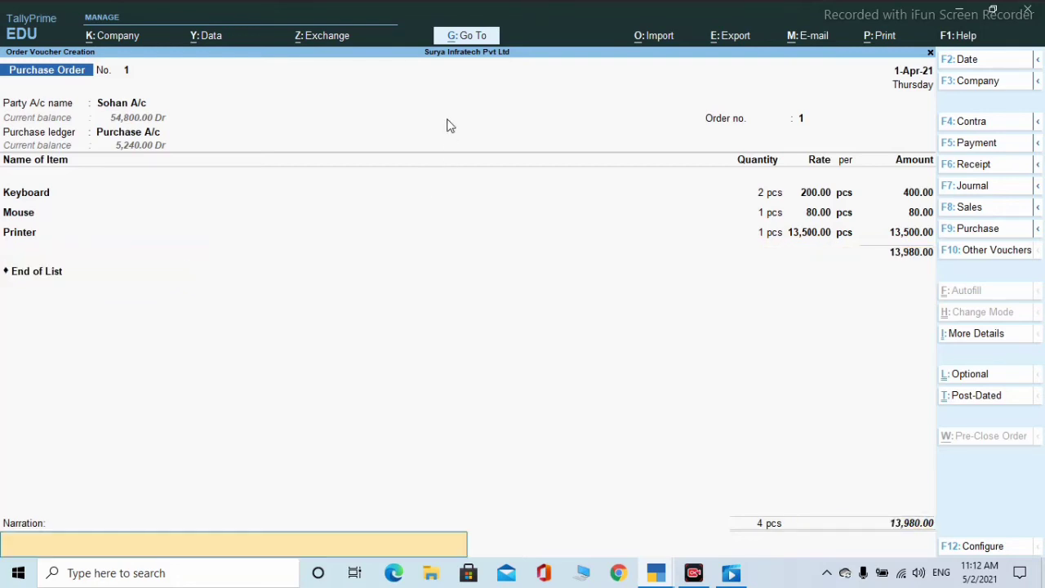
key("Return")
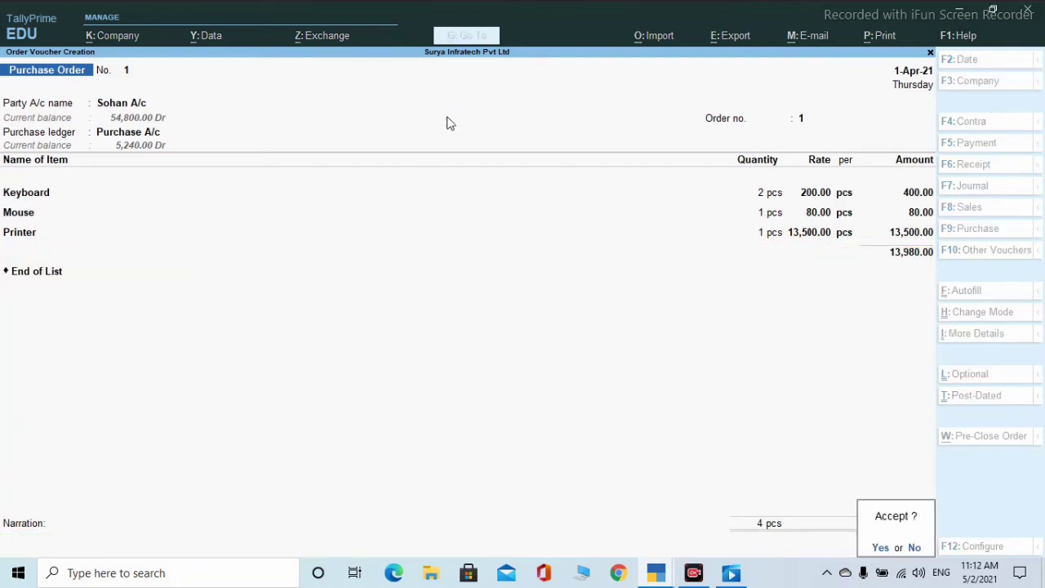
key("Return")
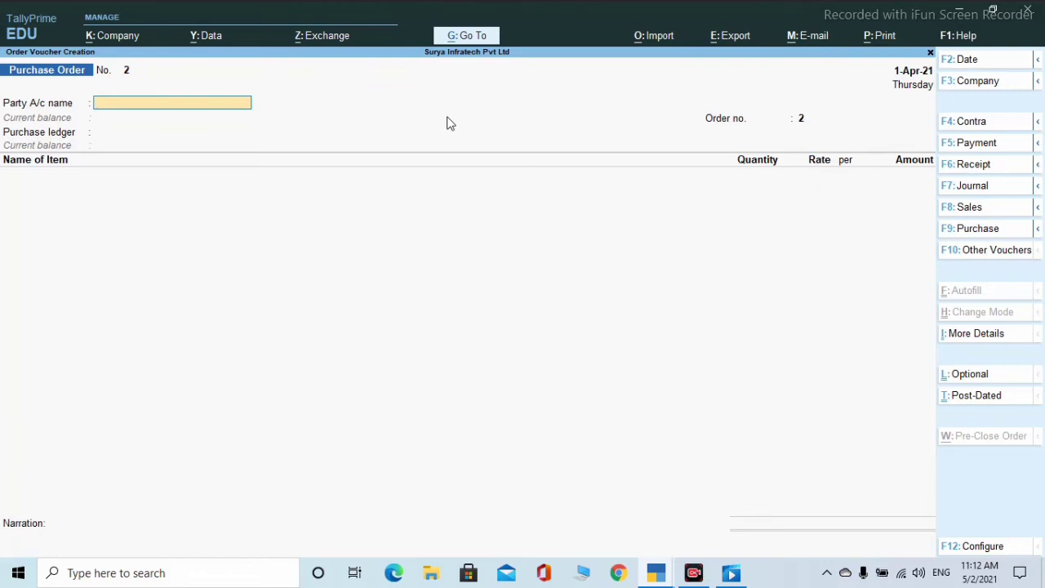
- Switch to the inactive Sales Order voucher type and activate it for a new order
left_click(972, 253)
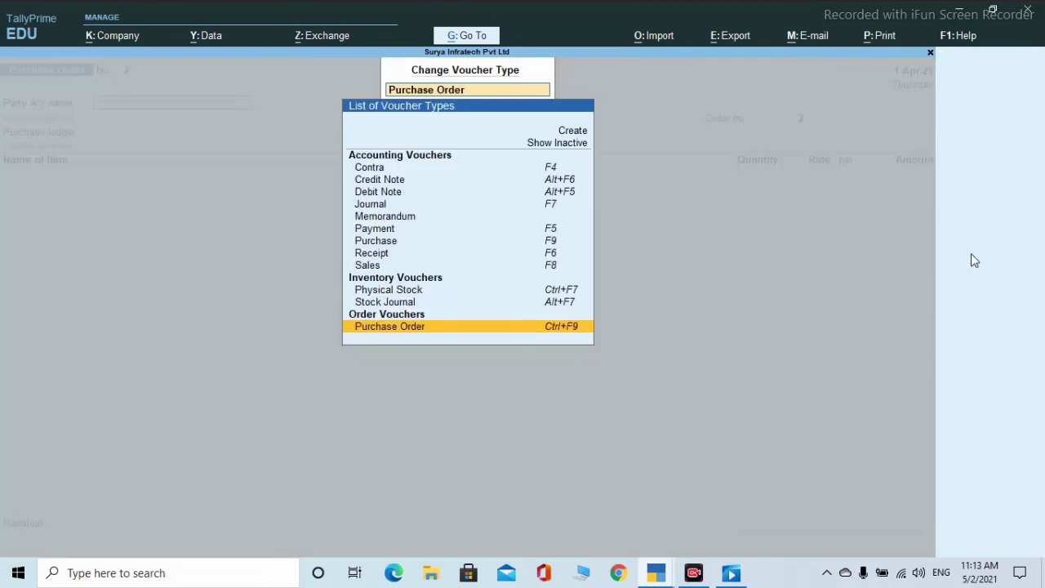
left_click(555, 143)
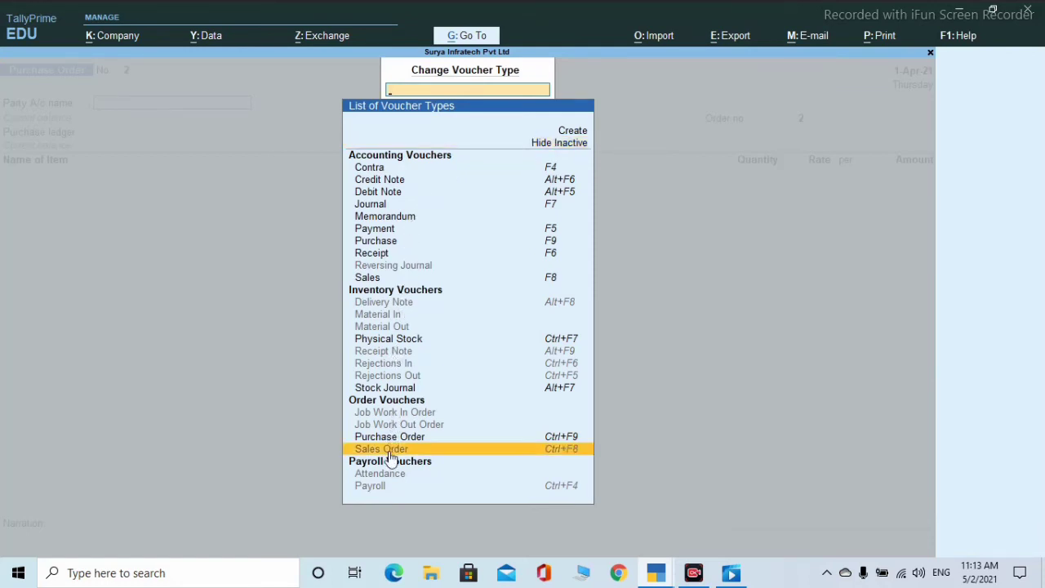
left_click(417, 448)
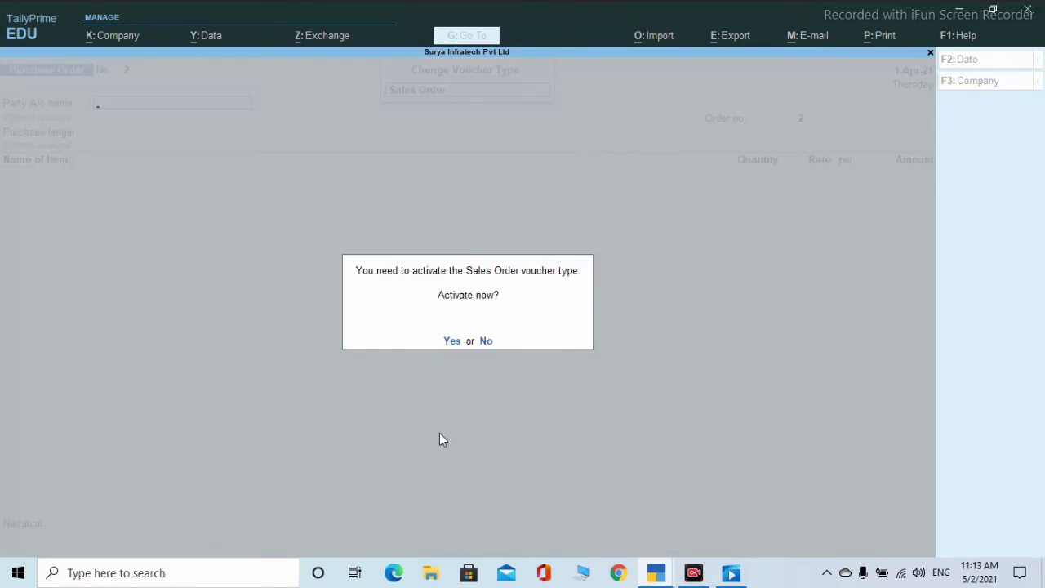
key("y")
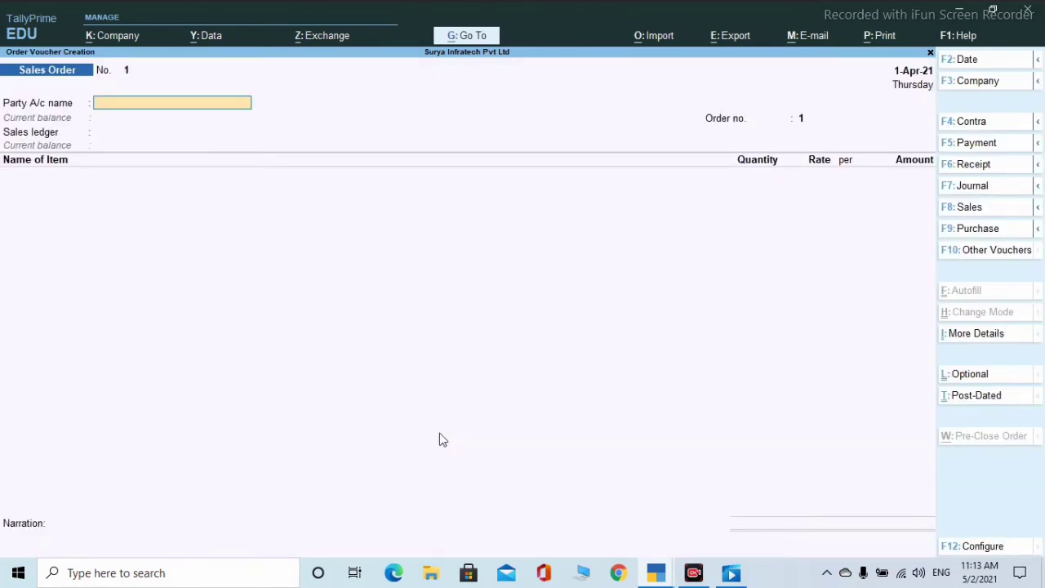
- Choose the customer's ledger as party and accept the blank order, dispatch and buyer details
key("Down")
key("Down")
key("Down")
key("Down")
key("Down")
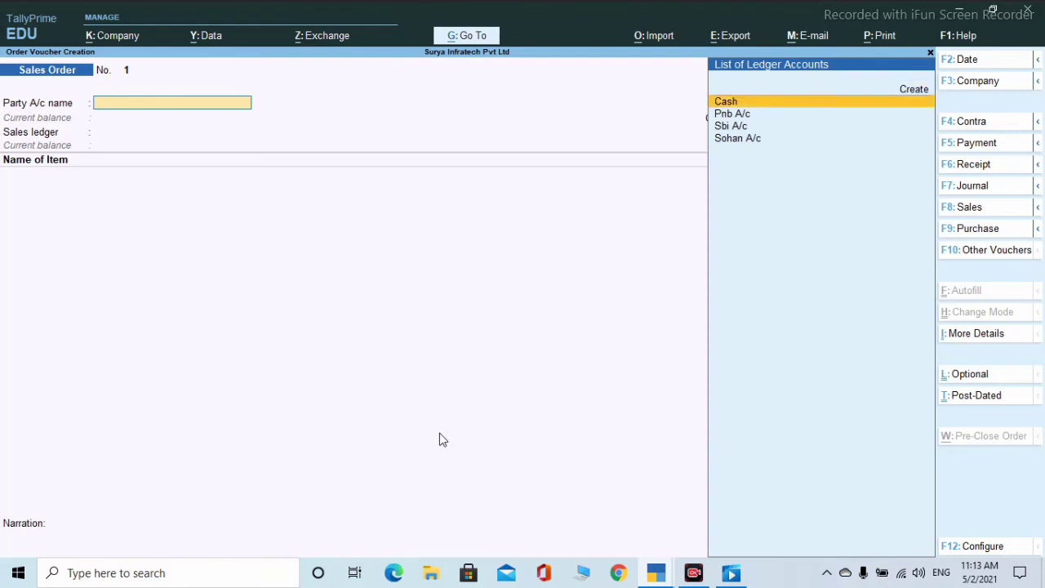
key("Return")
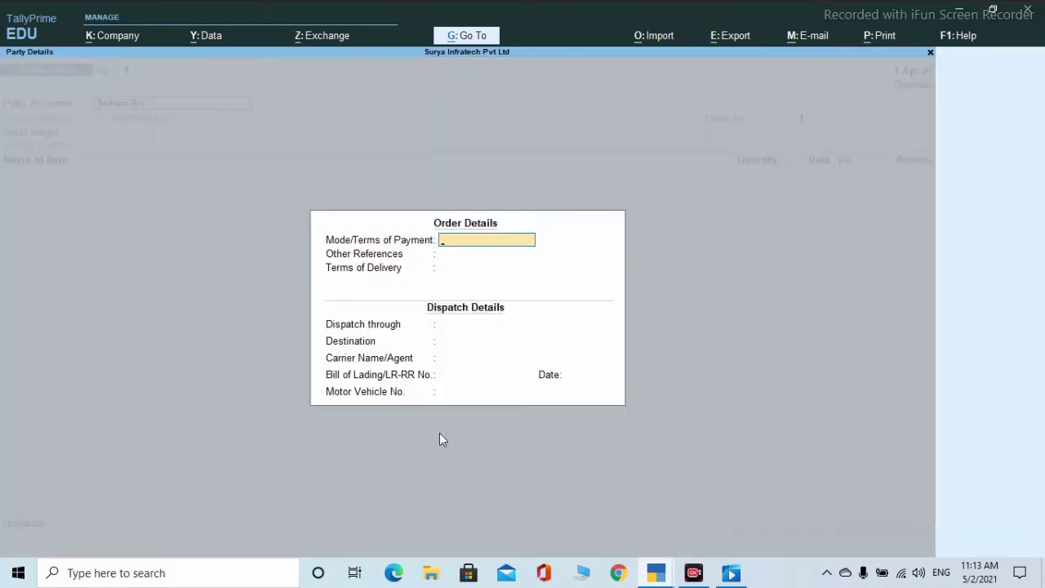
key("Return")
key("Return")
key("Return")
key("Return")
key("Return")
key("Return")
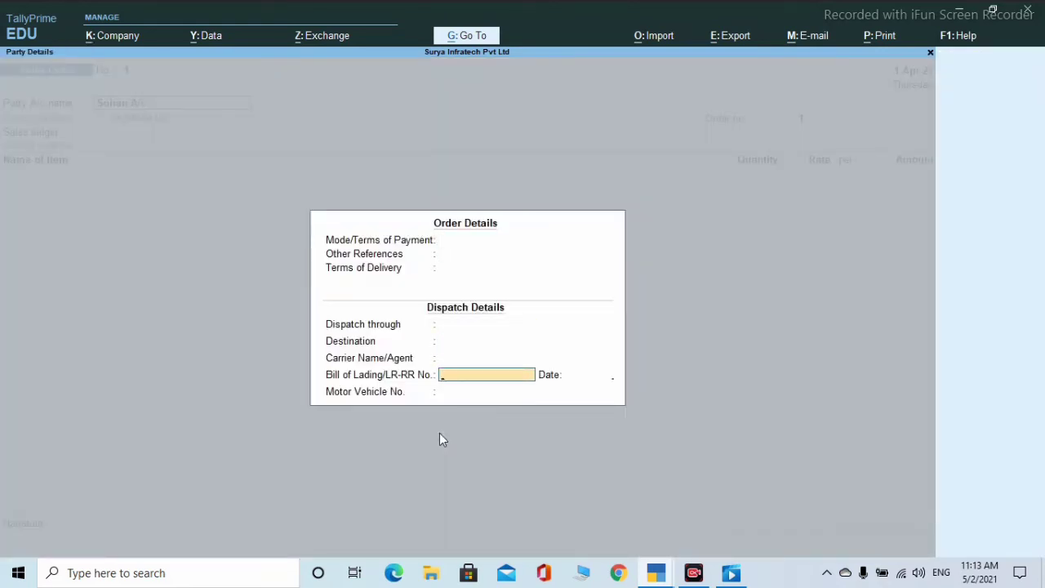
key("Return")
key("Return")
key("Return")
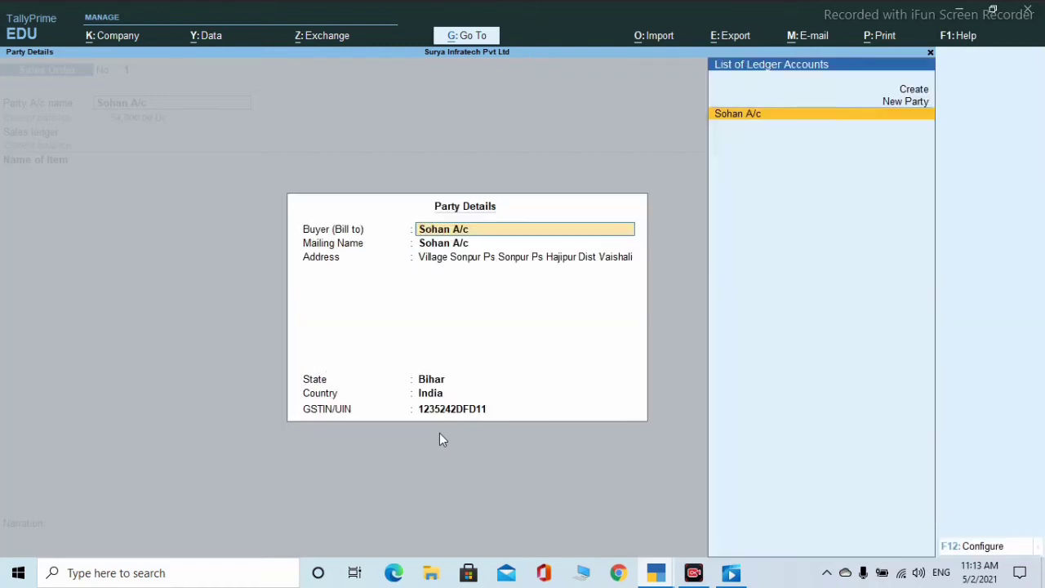
key("Return")
key("Return")
key("Return")
key("Return")
key("Return")
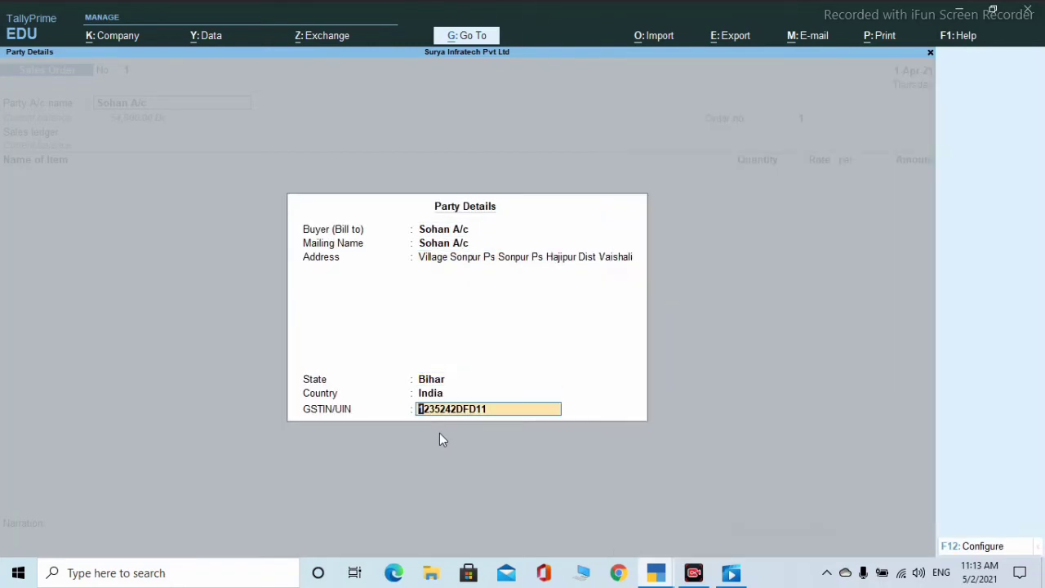
key("Return")
key("Return")
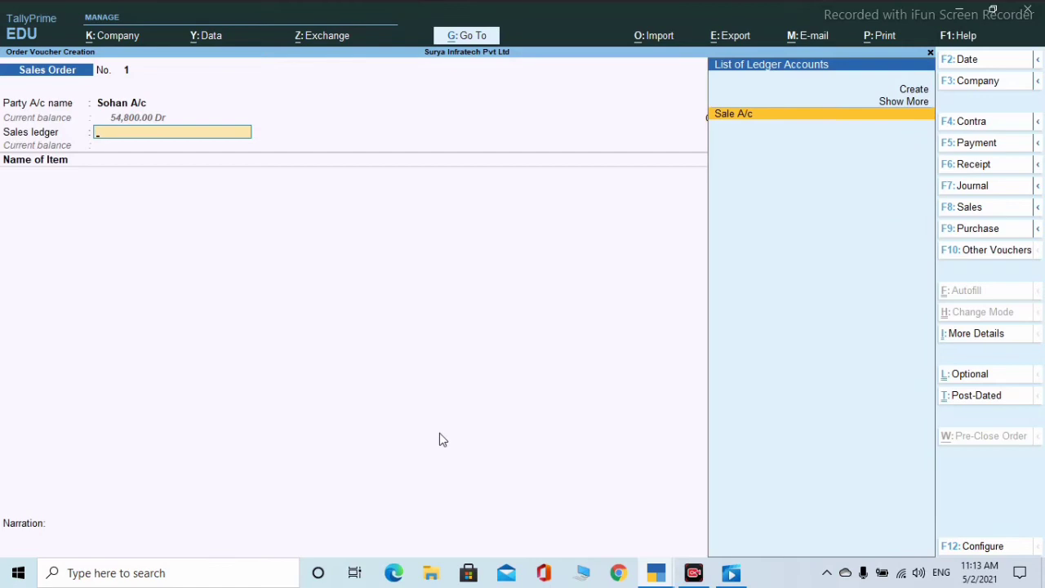
key("Return")
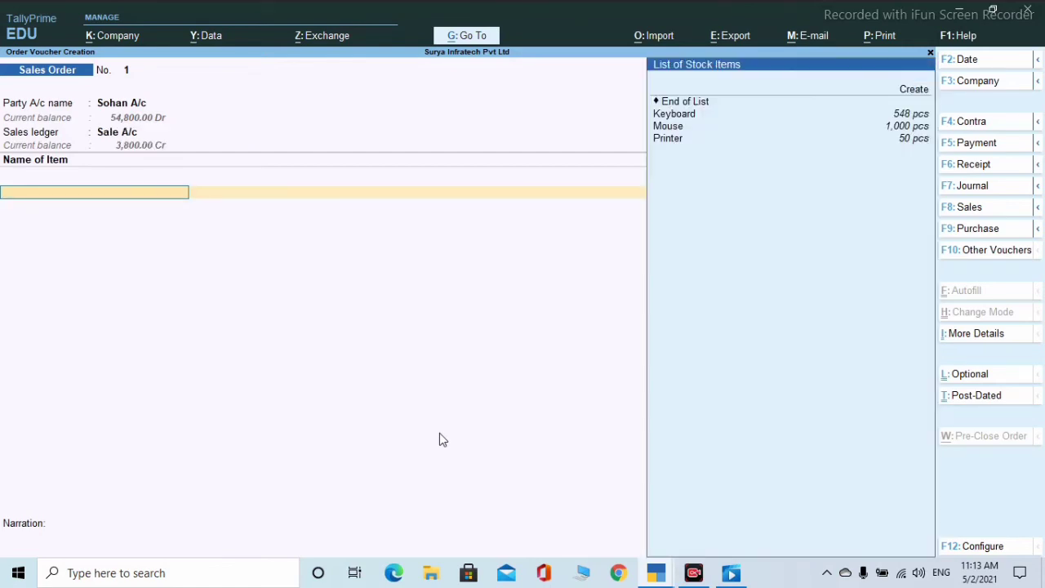
- Add Keyboard due 1-Apr-21 from Hajipur, 2 pcs at 200.00 for 400.00
key("Down")
key("Return")
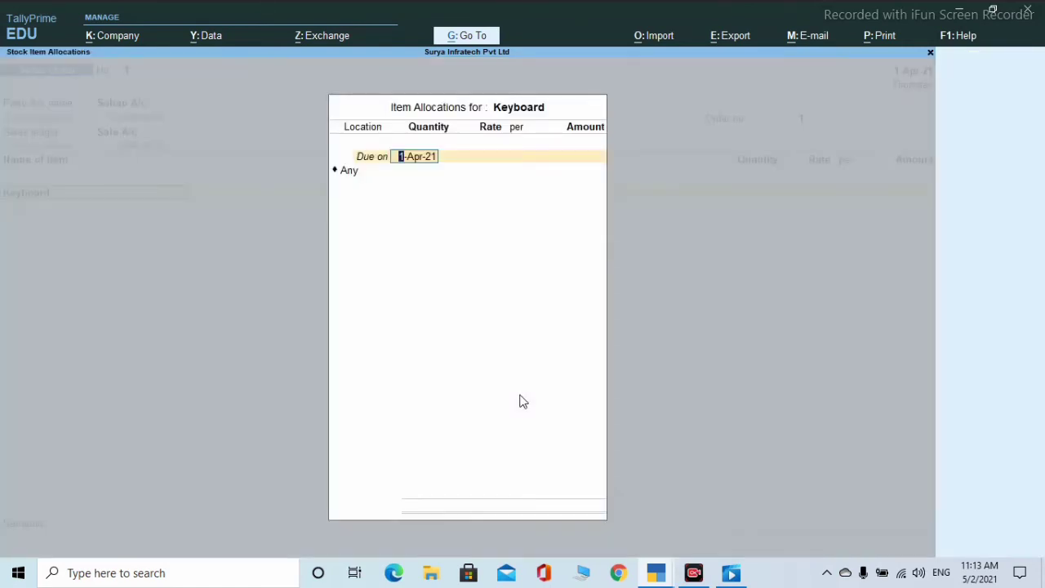
key("Return")
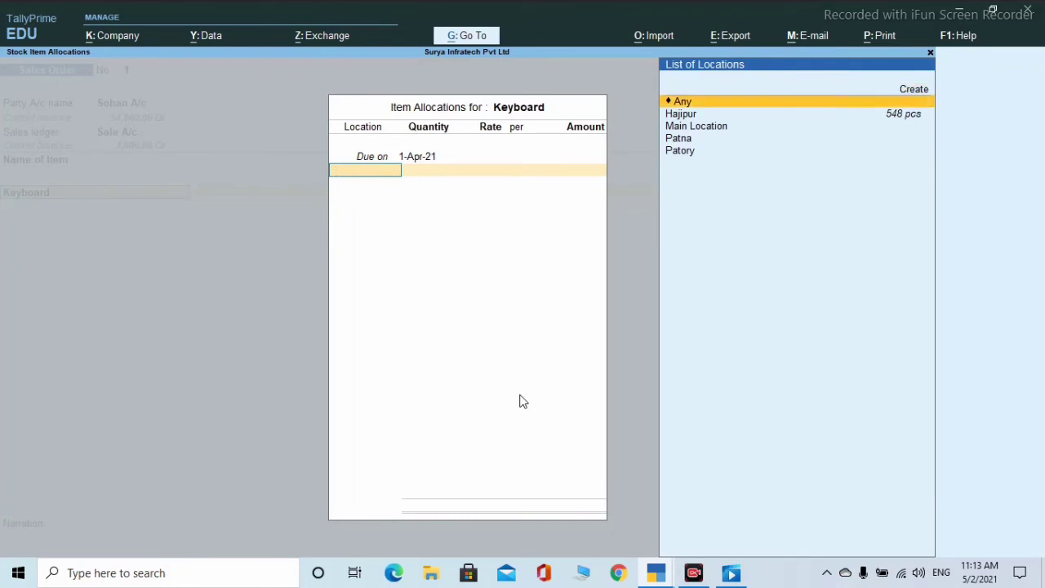
key("Down")
key("Return")
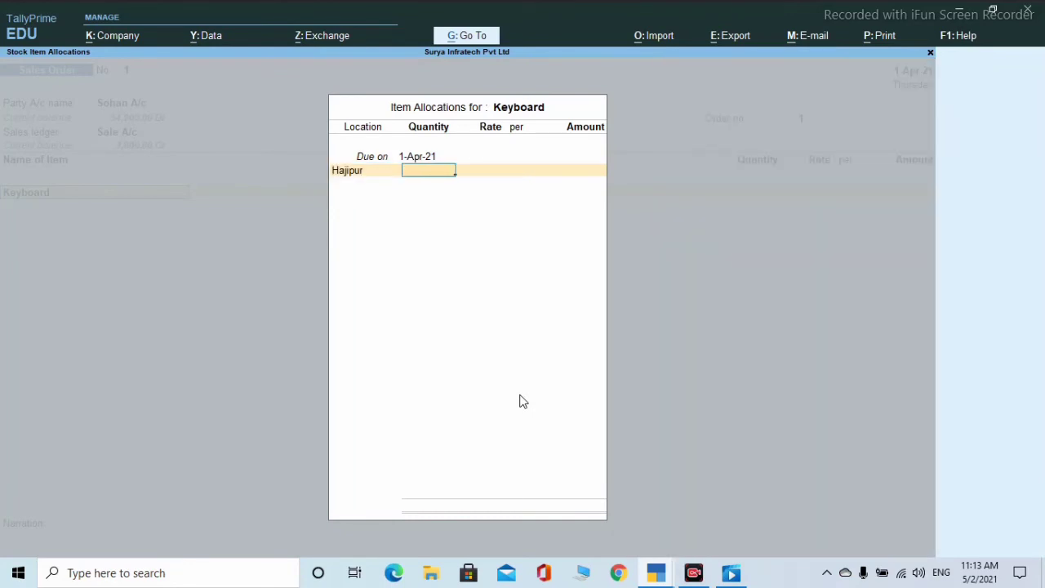
type("2")
key("Return")
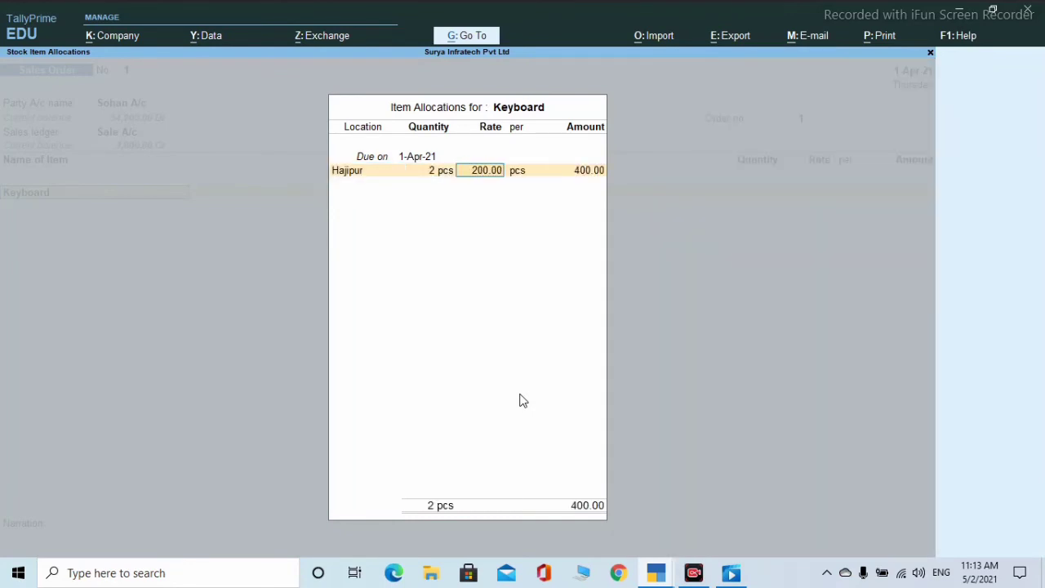
key("Return")
key("Return")
key("Return")
key("Return")
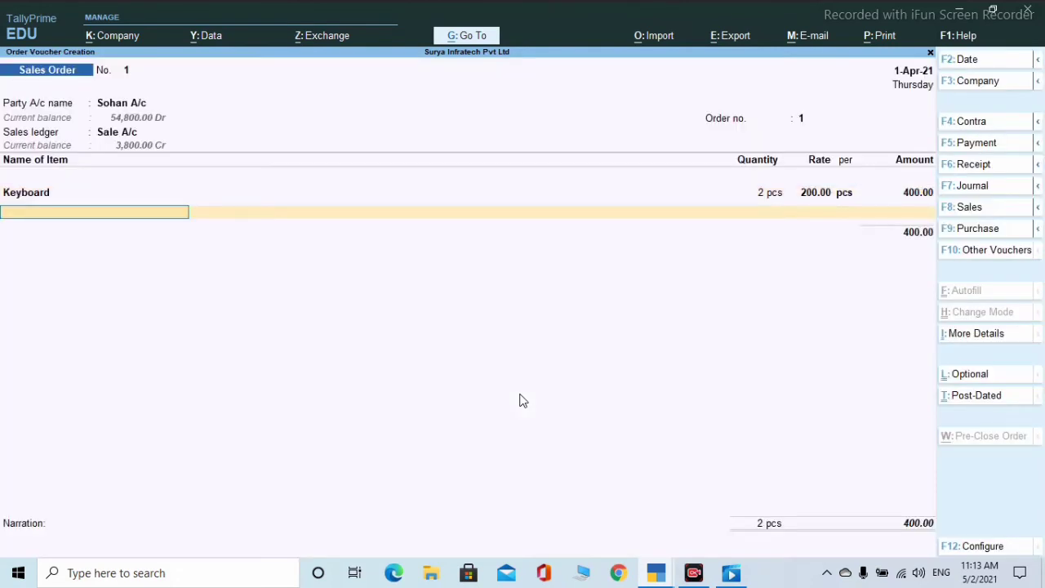
- Add Mouse from Hajipur, 2 pcs at 250.00
key("Down")
key("Down")
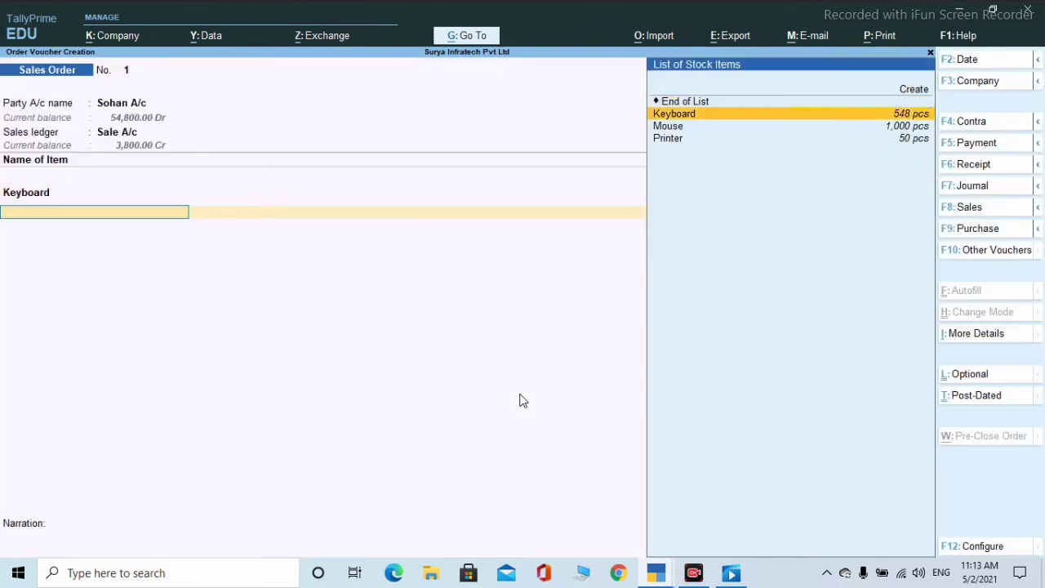
key("Return")
key("Return")
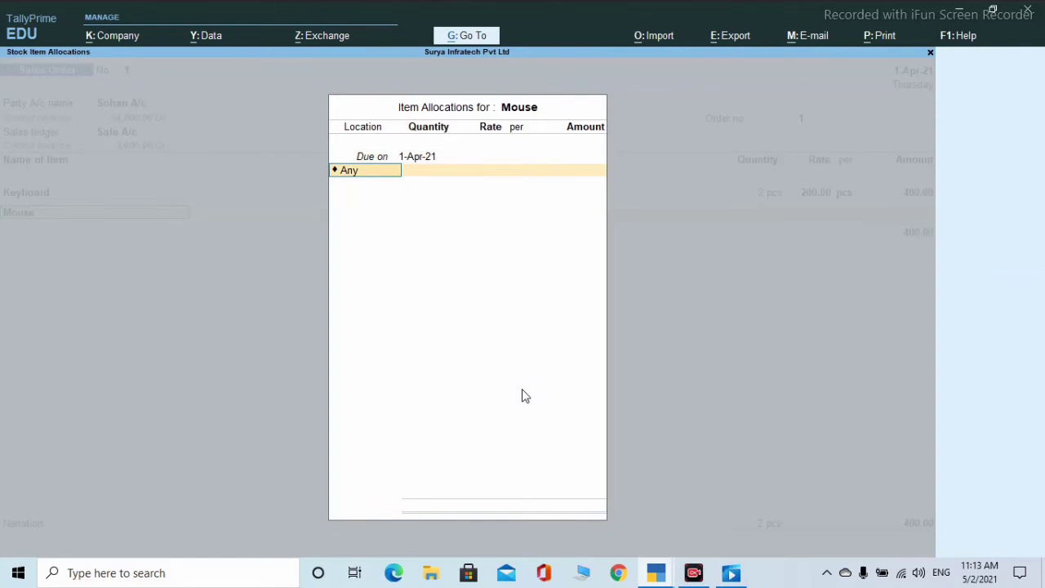
key("Down")
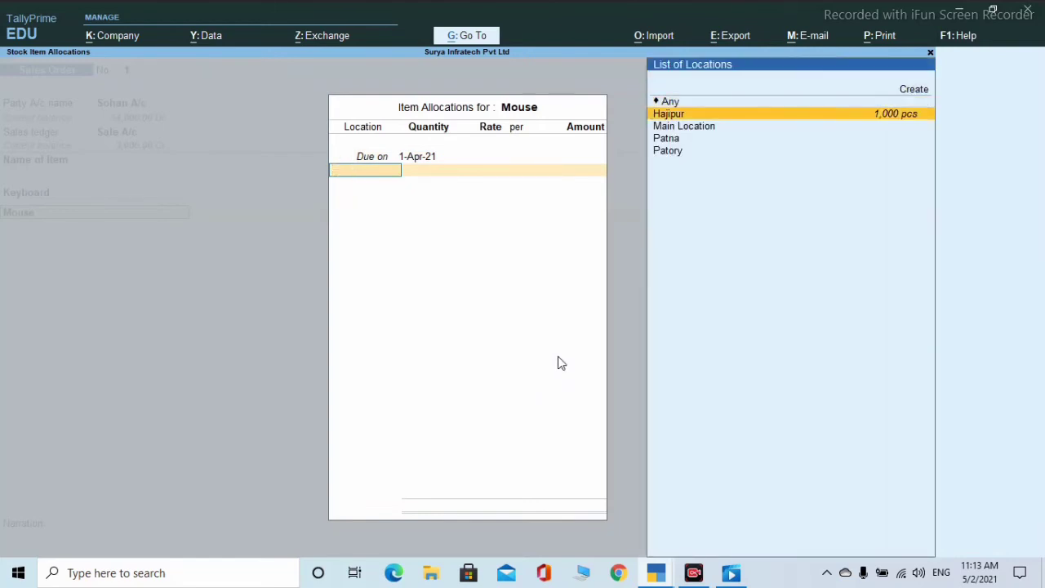
key("Return")
type("2")
key("Return")
key("Return")
key("Return")
key("Return")
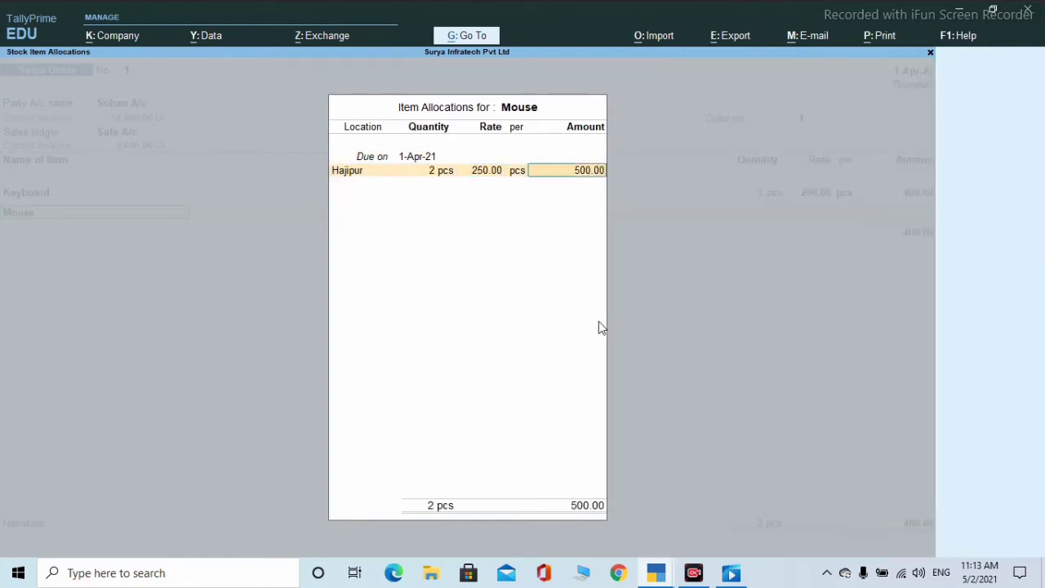
- Add Printer from Hajipur, 1 pcs at a rate of 80.00
key("Return")
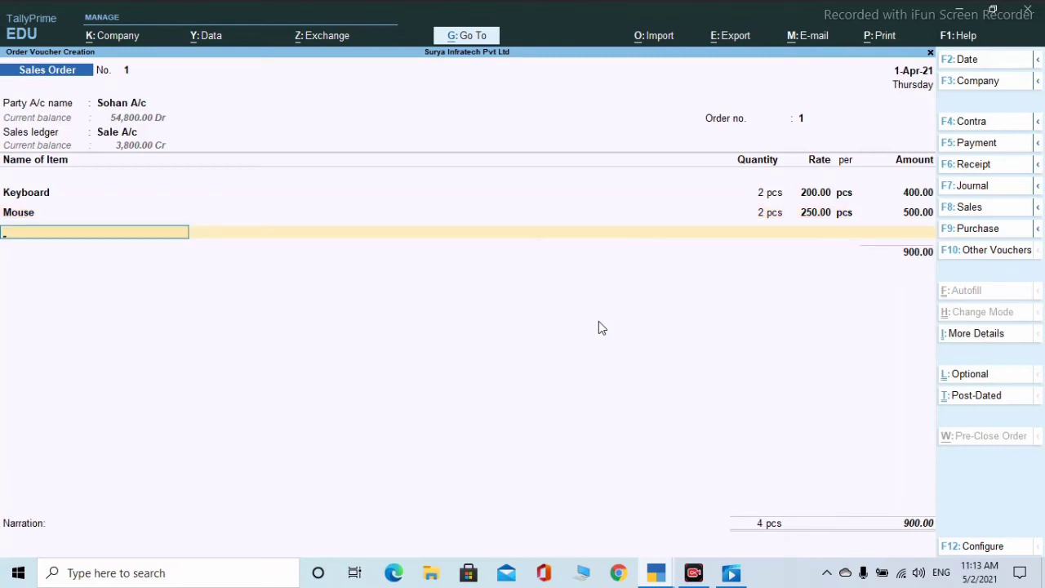
type("N")
key("Return")
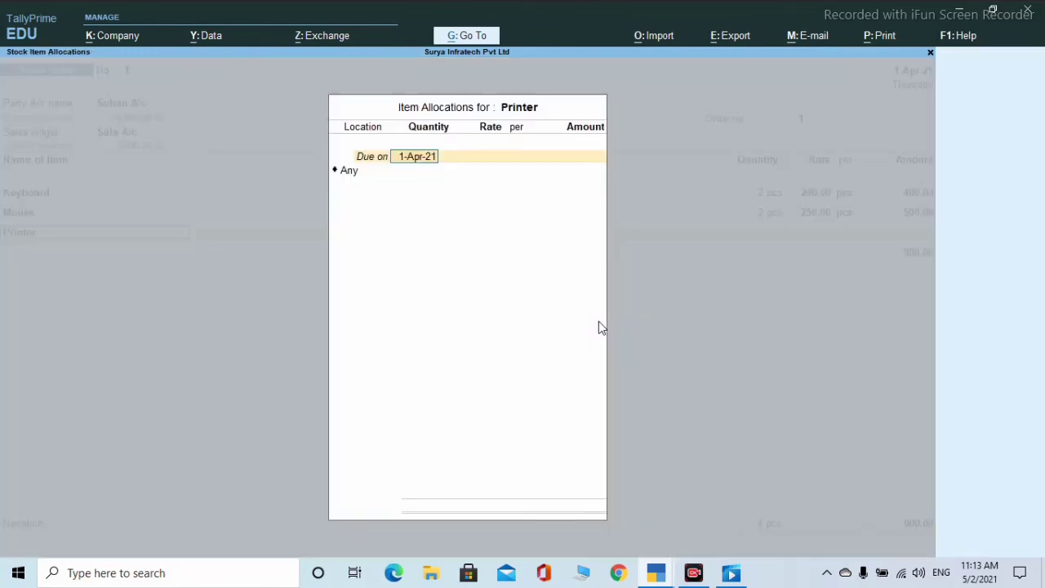
key("Return")
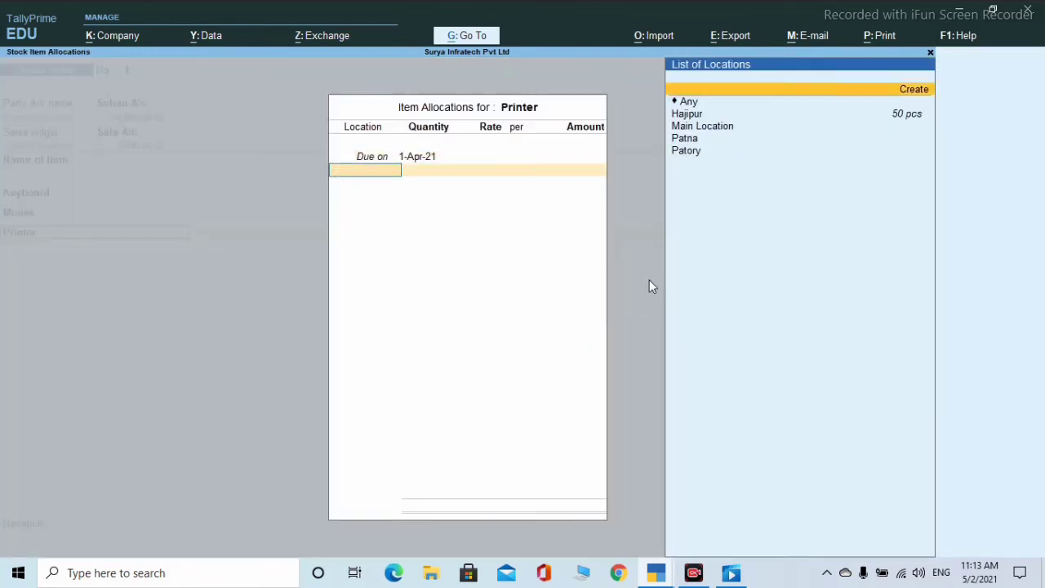
key("Down")
key("Down")
key("Return")
type("1")
key("Return")
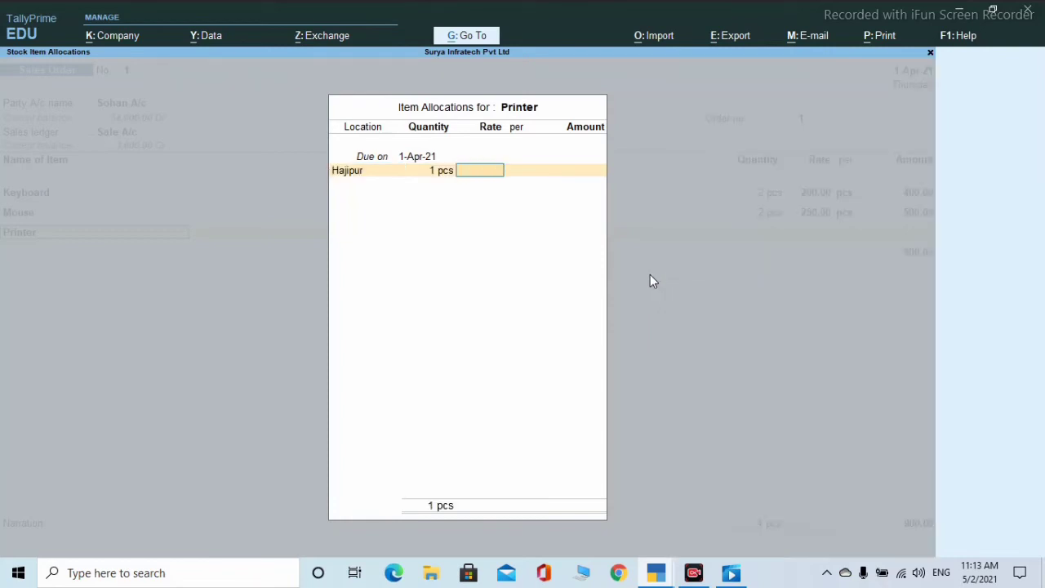
key("BackSpace")
type("80")
key("Return")
key("Return")
key("Return")
key("Return")
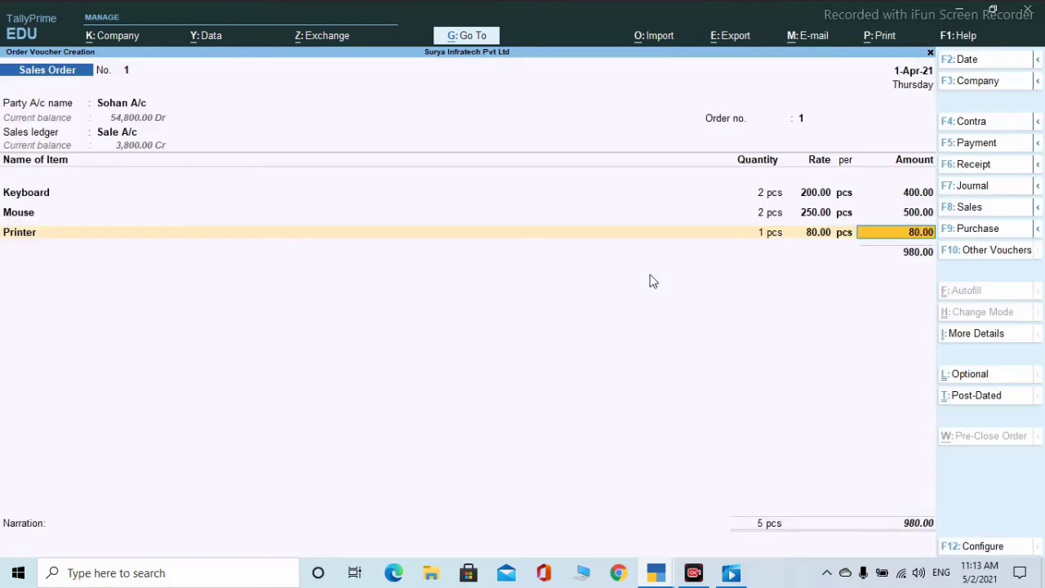
key("Return")
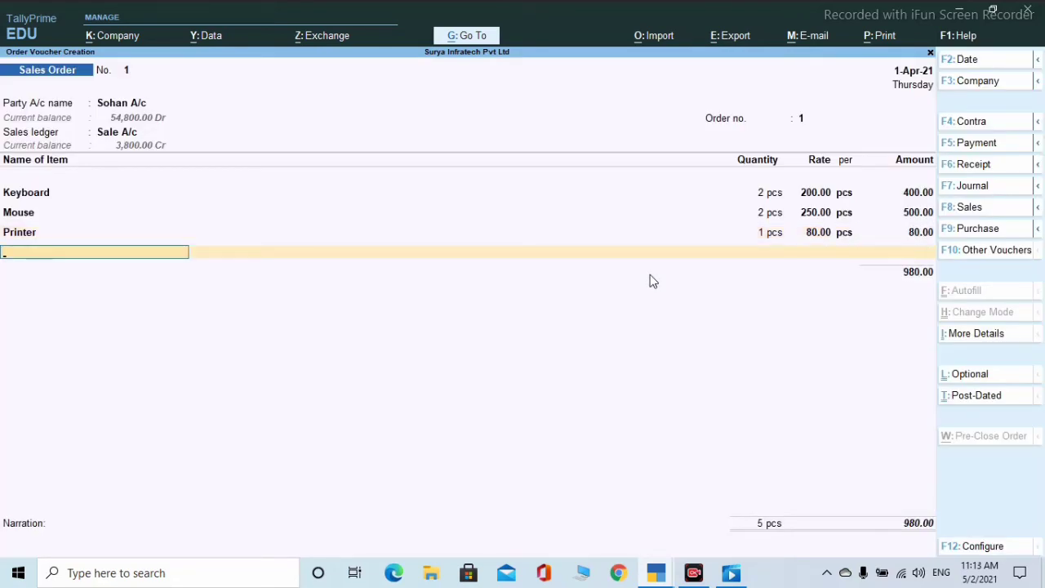
- End the item list and save Sales Order No. 1 totalling 980.00
key("Return")
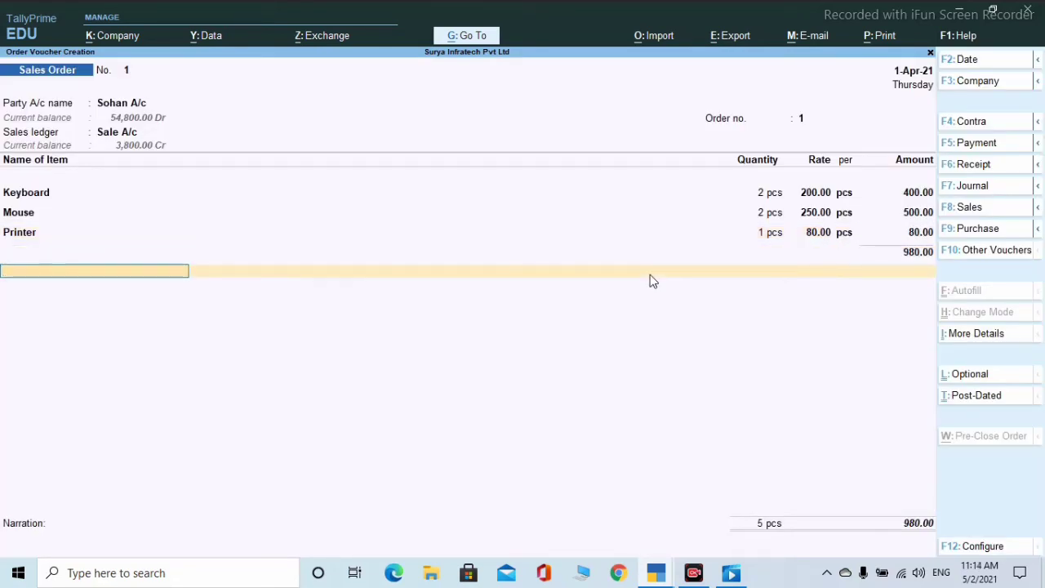
key("Return")
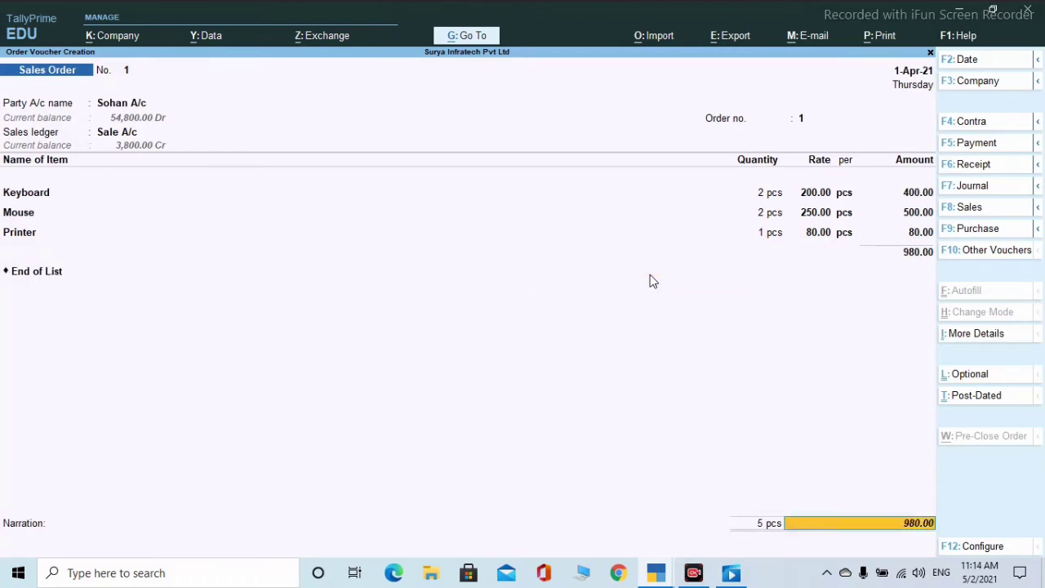
key("Return")
key("Return")
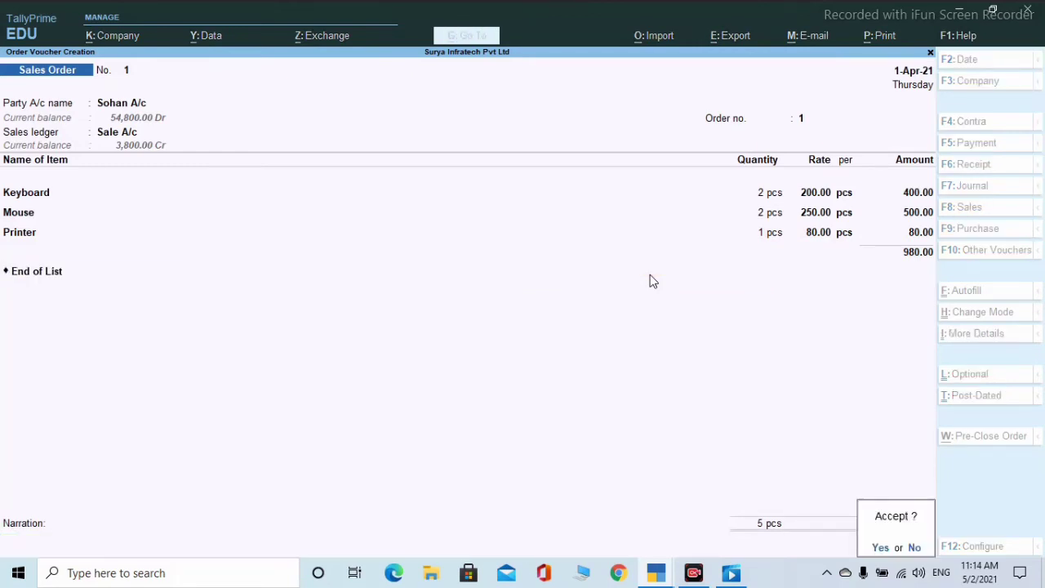
key("Return")
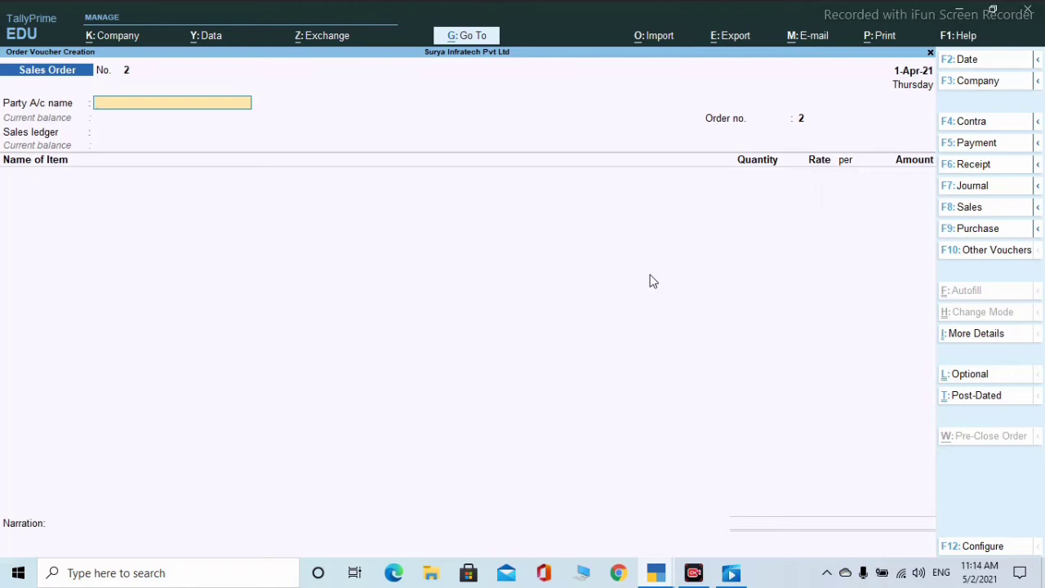
- Activate the inactive Delivery Note voucher type and start a new delivery note
left_click(1007, 252)
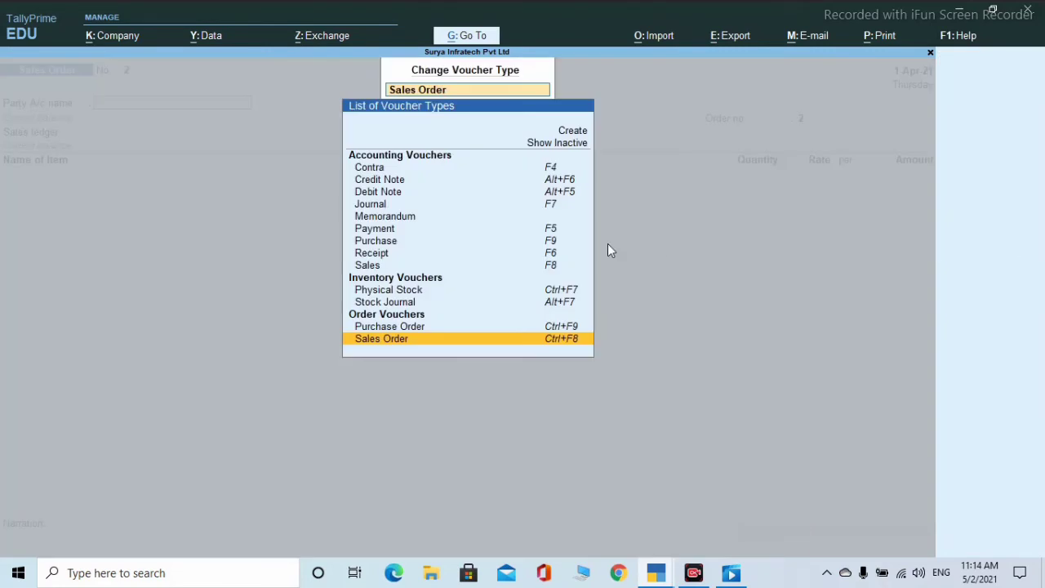
left_click(562, 144)
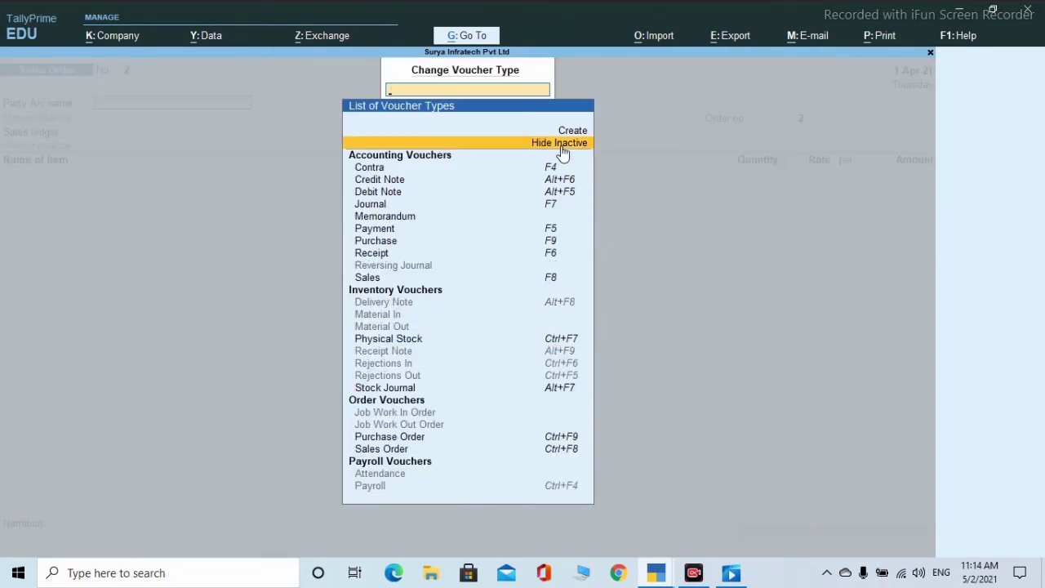
key("Down")
key("Down")
key("Down")
key("Down")
key("Down")
key("Down")
key("Down")
key("Down")
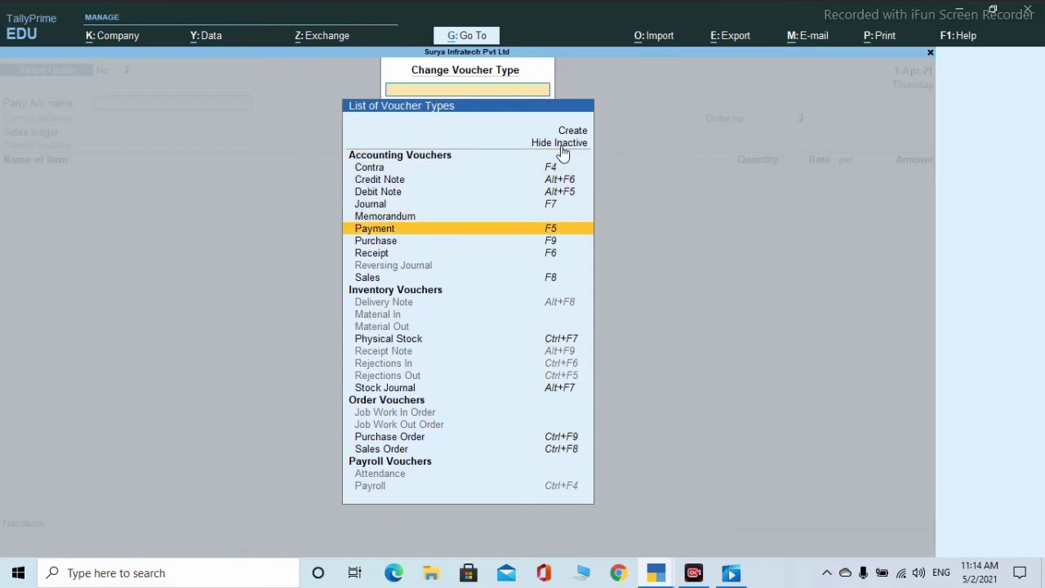
key("Down")
key("Down")
key("Down")
key("Down")
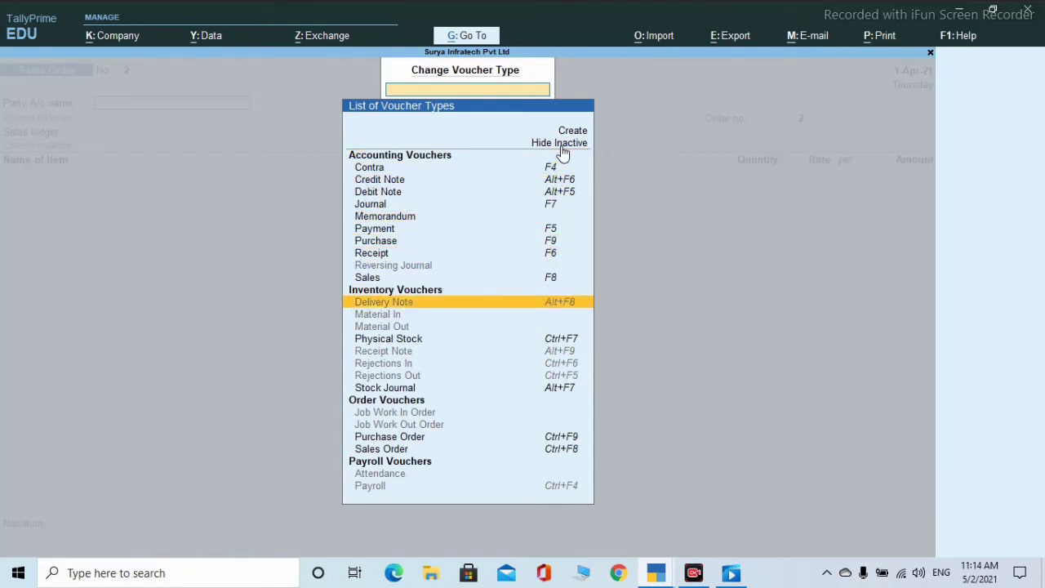
key("Return")
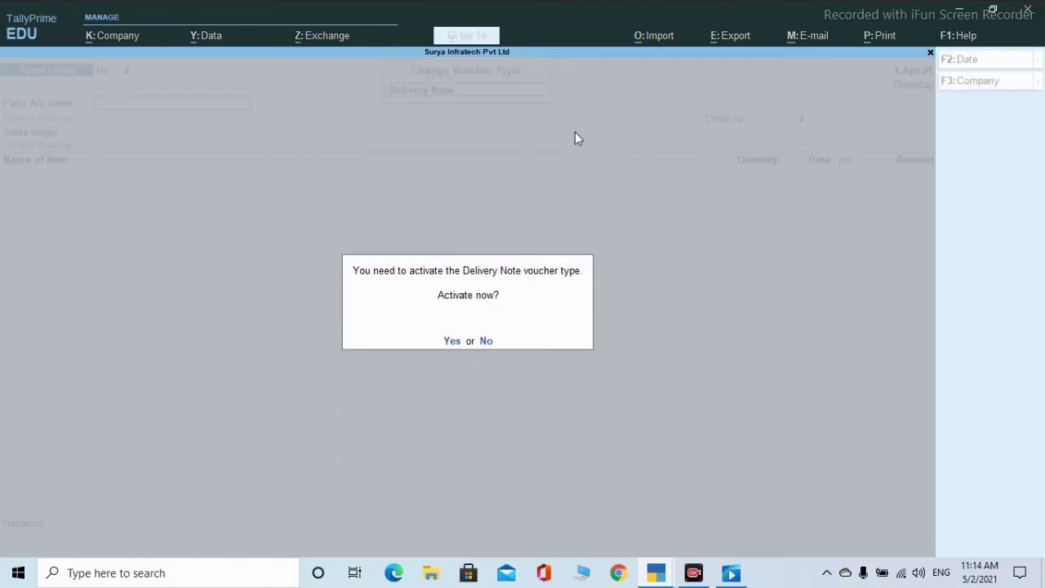
key("y")
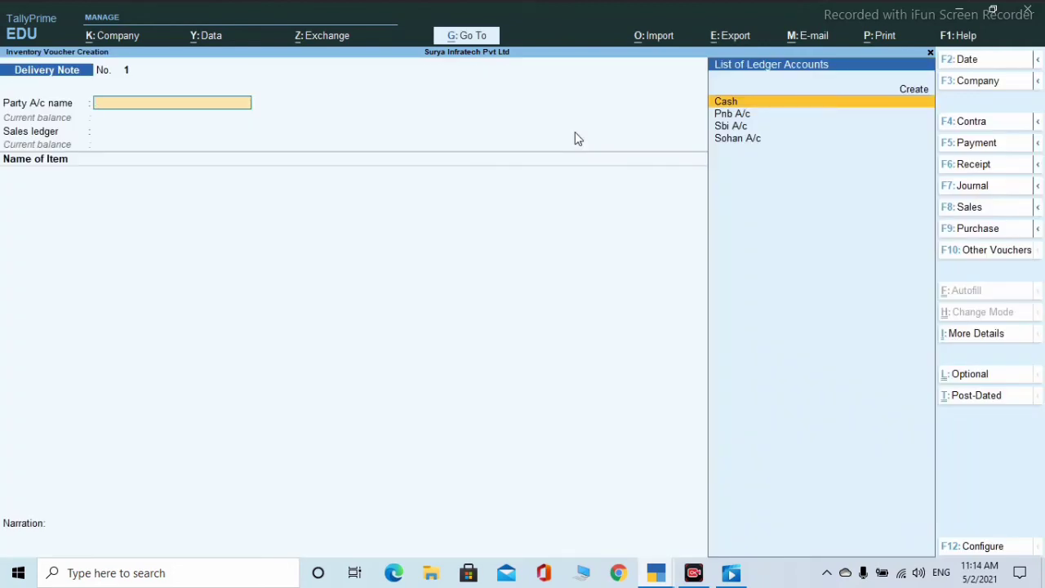
- Set the customer's ledger as party, keep party details, and choose Sale A/c as sales ledger
key("Down")
key("Down")
key("Down")
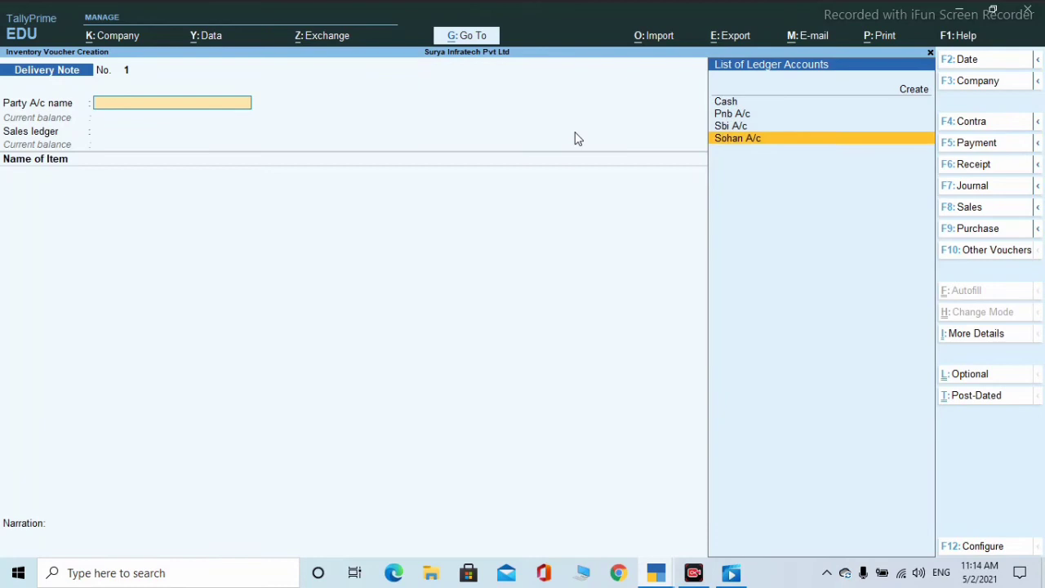
key("Return")
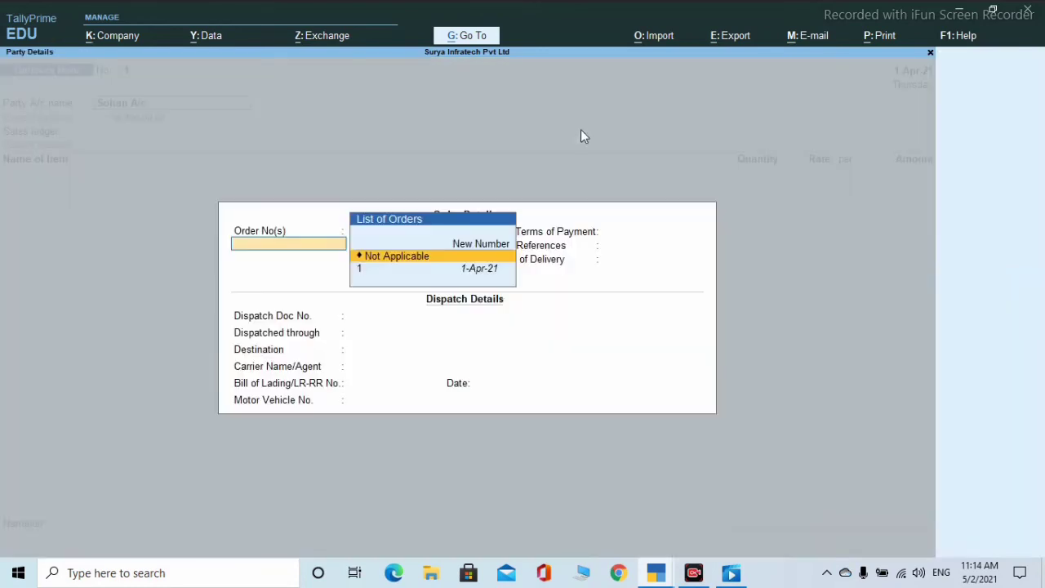
key("Return")
key("Return")
key("Return")
key("Return")
key("Return")
key("Return")
key("Return")
key("Return")
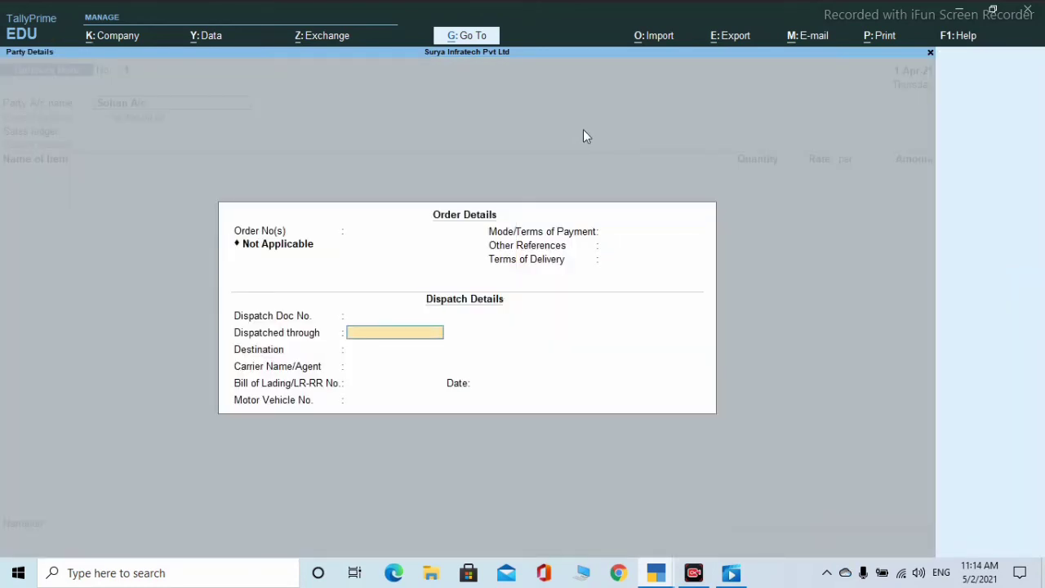
key("Return")
key("Return")
key("Return")
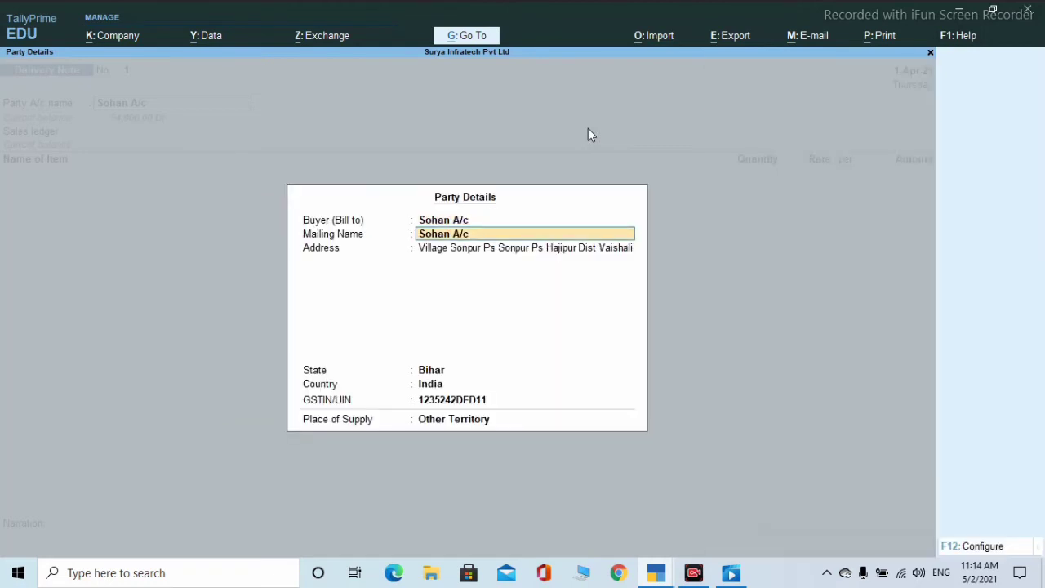
key("Return")
key("Return")
key("Return")
key("Return")
key("Return")
key("Return")
key("Return")
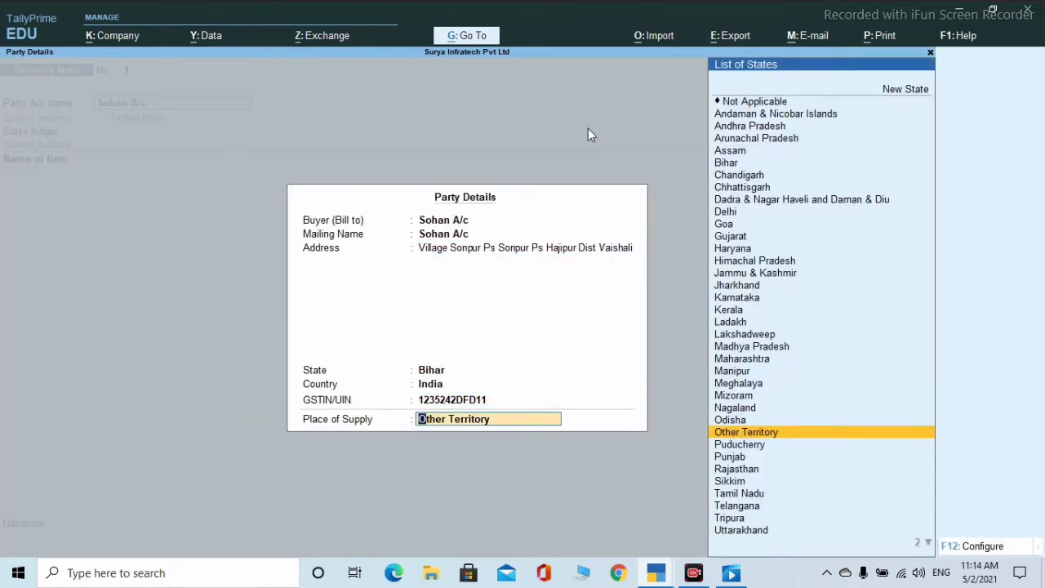
key("Return")
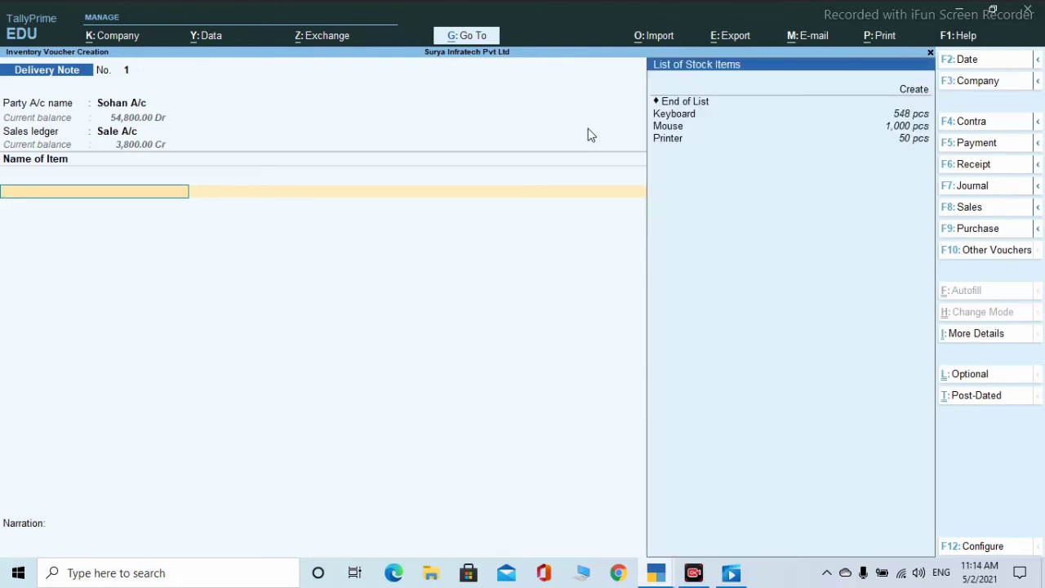
- Add Keyboard with tracking no. 1, allocated against order 1
key("Down")
key("Down")
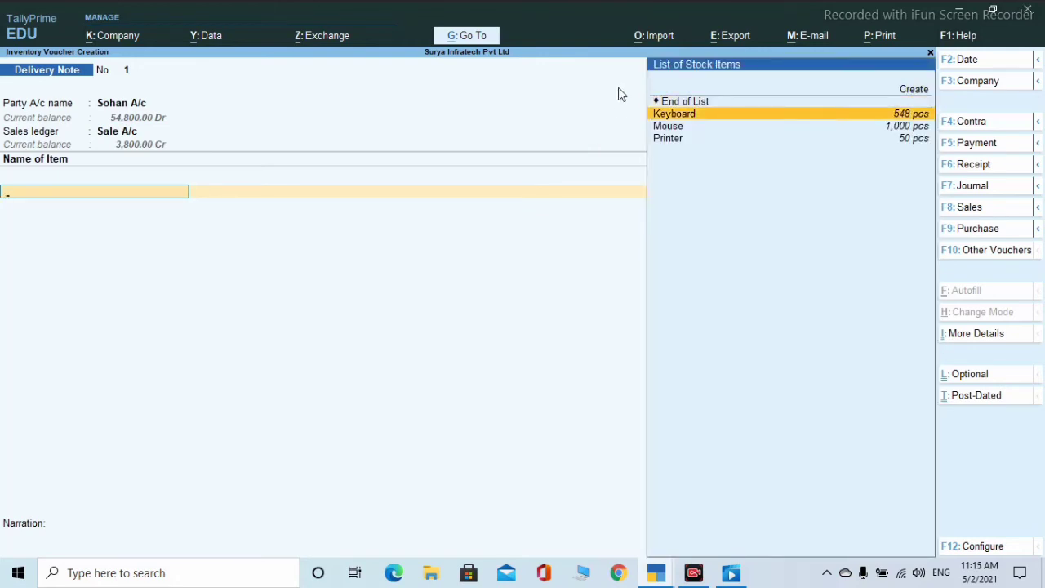
key("Return")
key("Return")
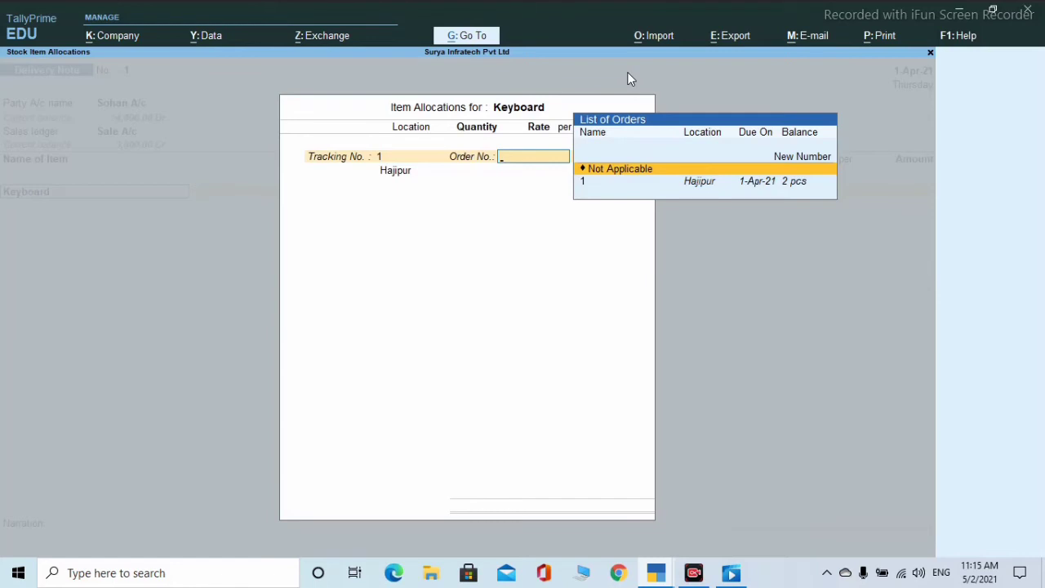
key("Down")
key("Return")
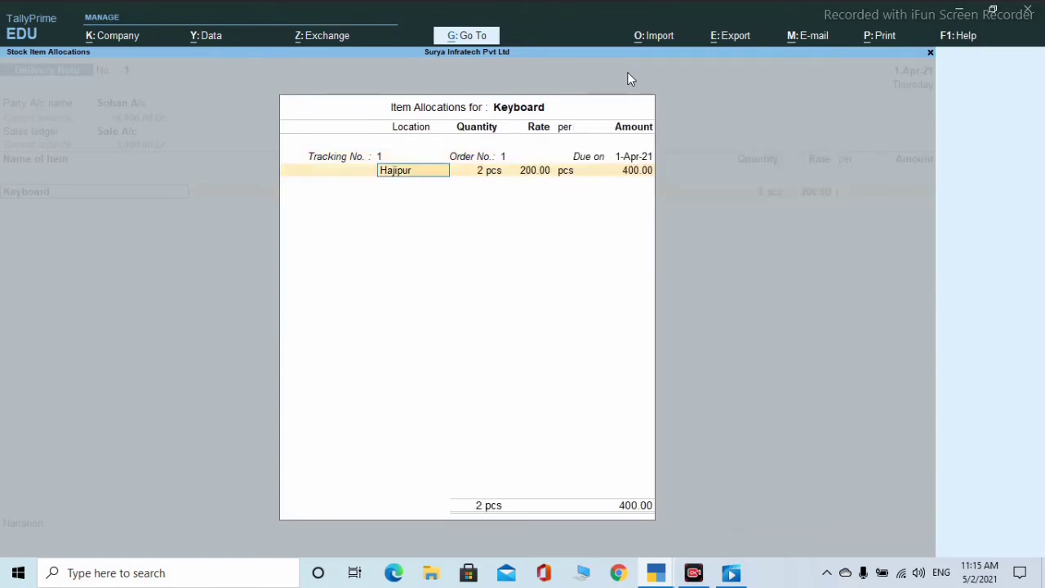
key("Return")
key("Return")
key("Return")
key("Return")
key("Return")
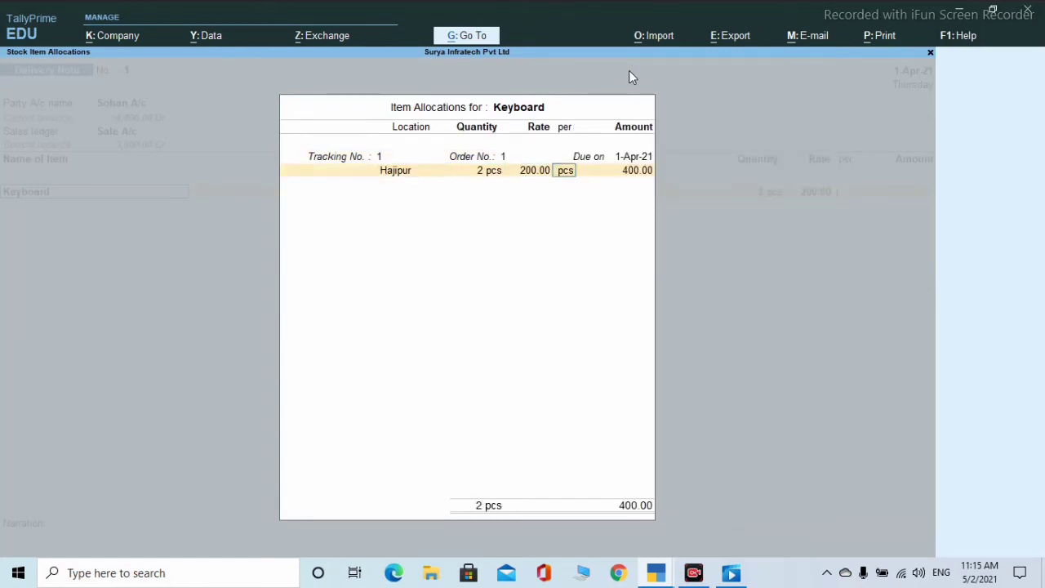
key("Return")
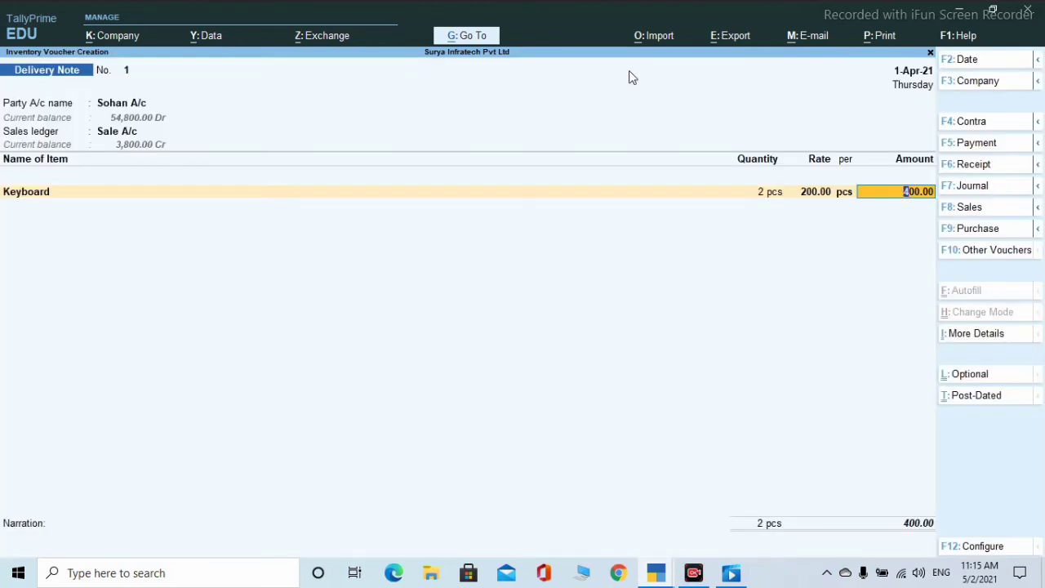
key("Return")
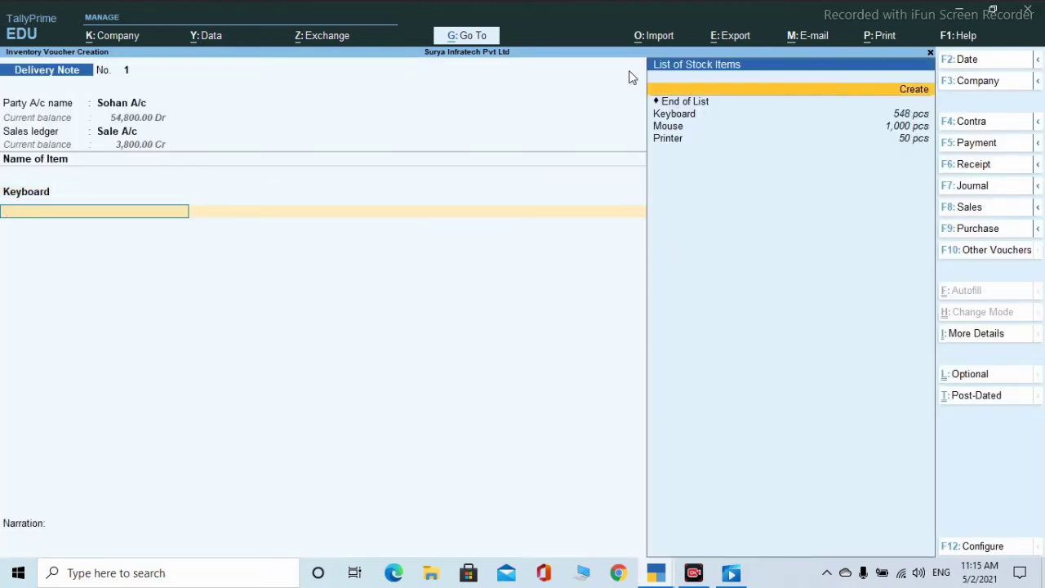
- Add Mouse with tracking no. 1 against order 1, amounting to 500.00
key("Down")
key("Down")
key("Down")
key("Return")
type("1")
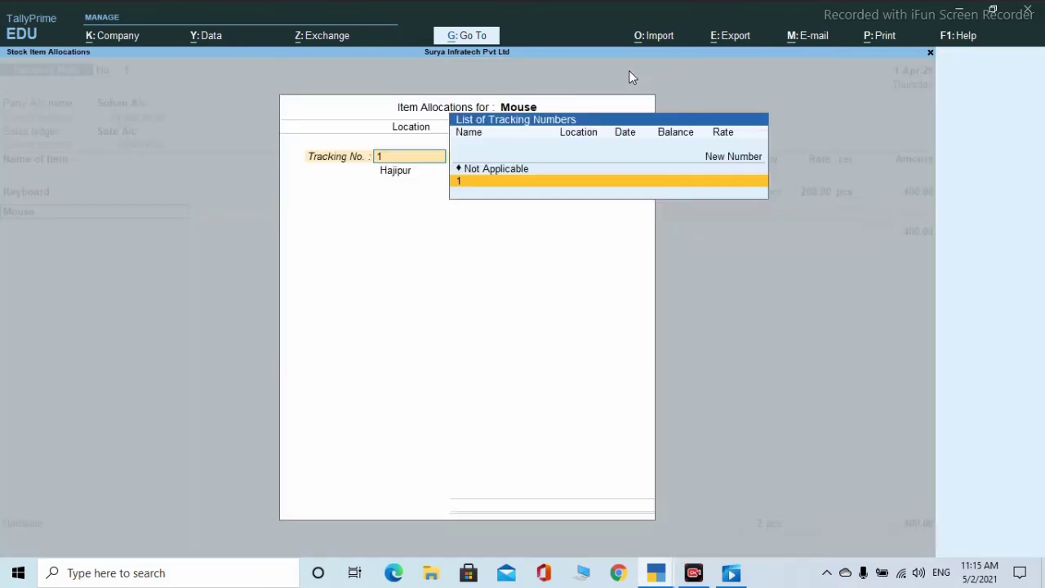
key("Return")
key("Down")
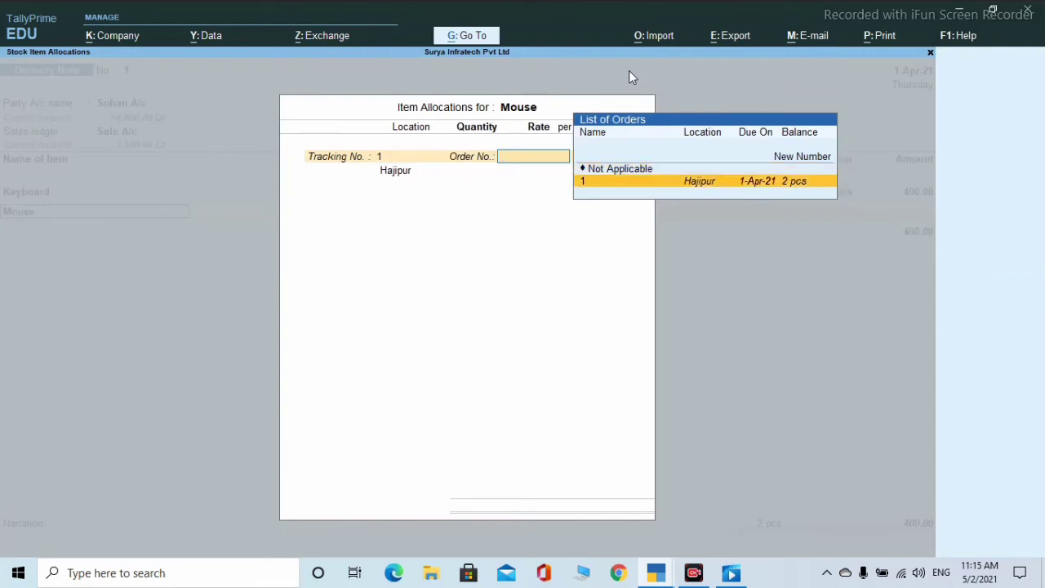
key("Return")
key("Return")
key("Return")
key("Return")
key("Return")
key("Return")
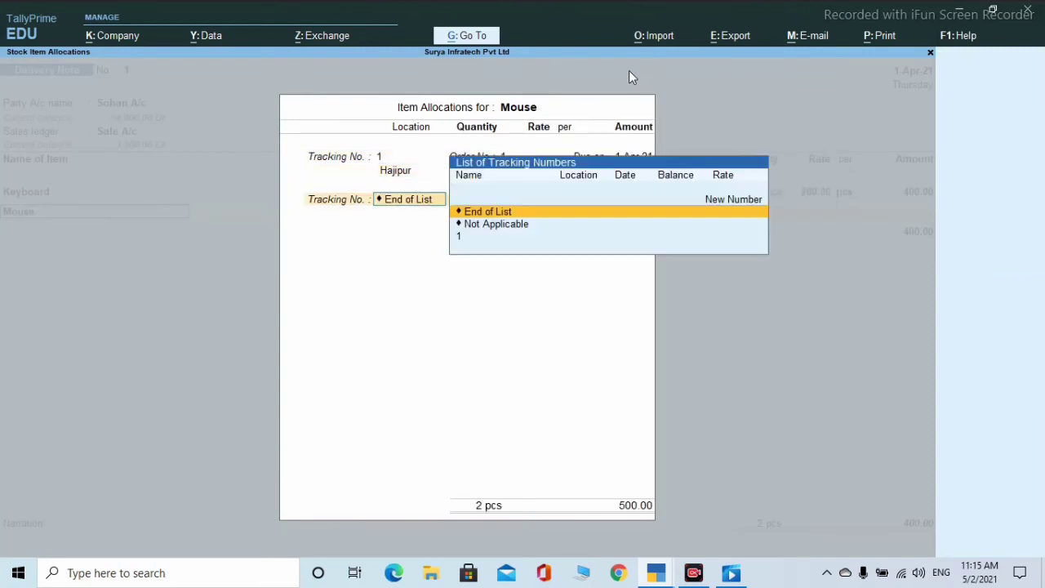
key("Return")
- Add Printer against order 1 at 80.00 and end the item list, totalling 980.00
key("Return")
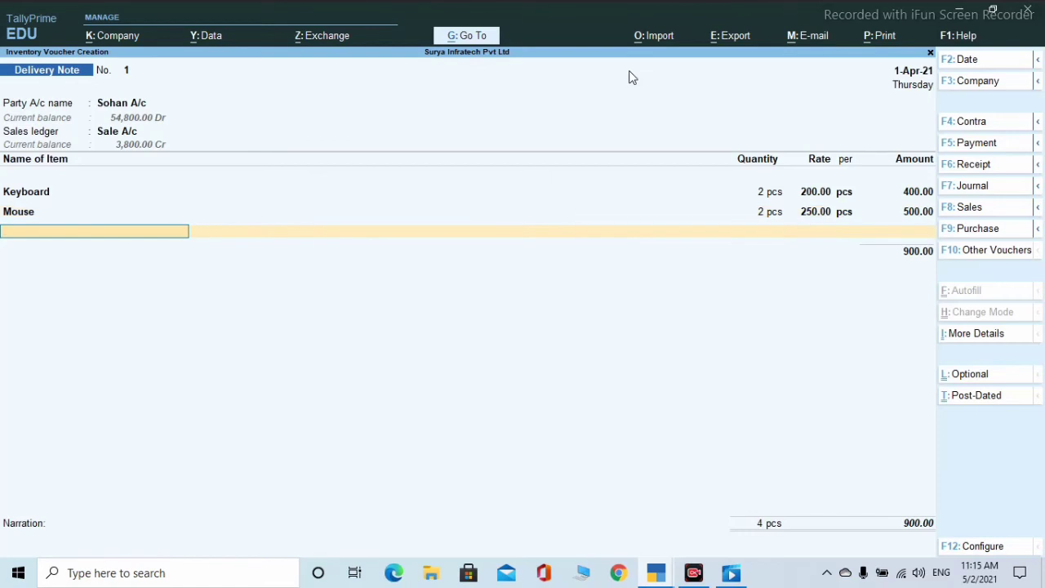
key("Down")
key("Down")
key("Down")
key("Return")
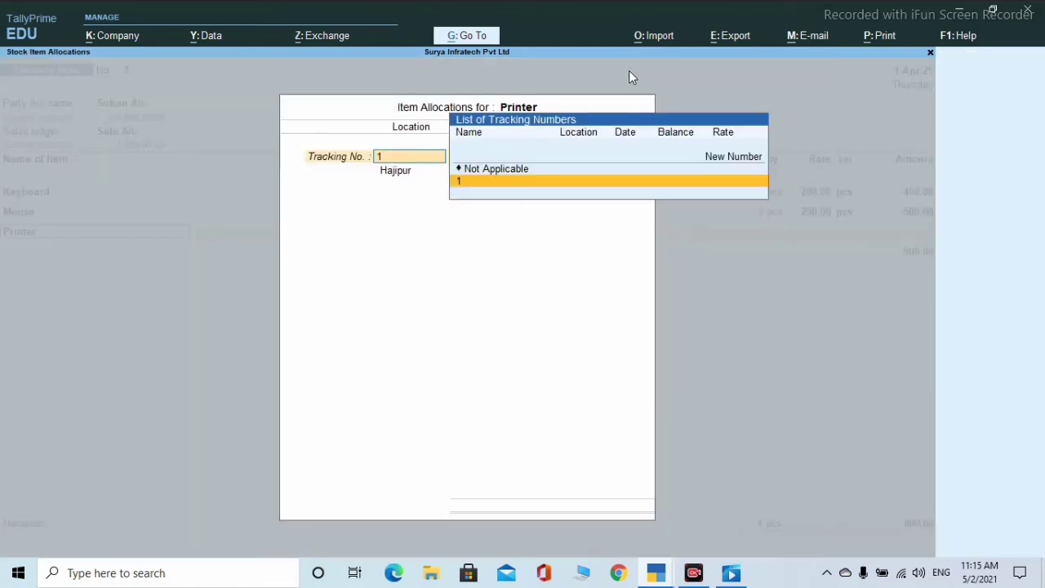
key("Return")
key("Down")
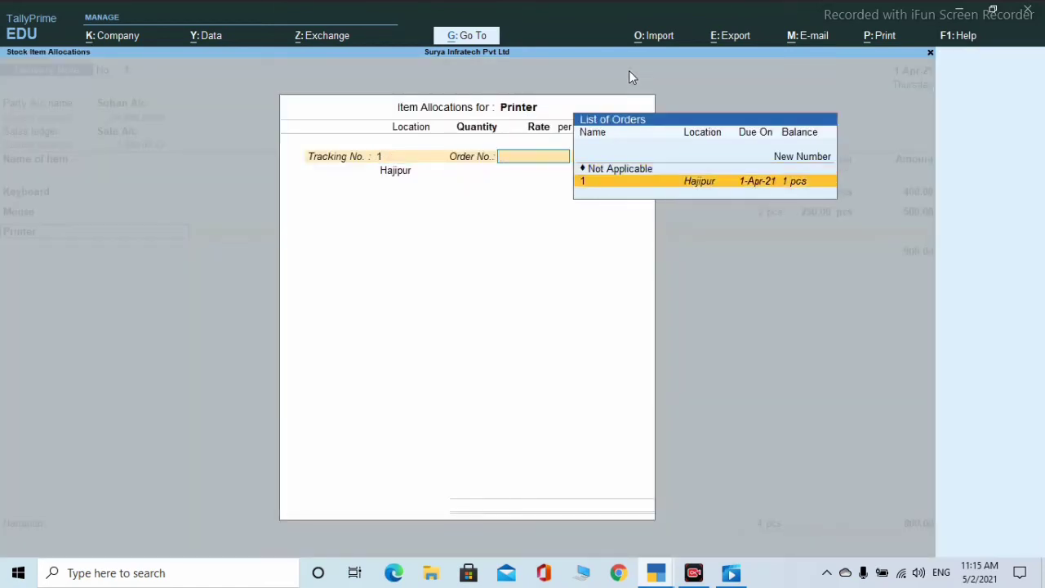
key("Return")
key("Return")
key("Return")
key("Return")
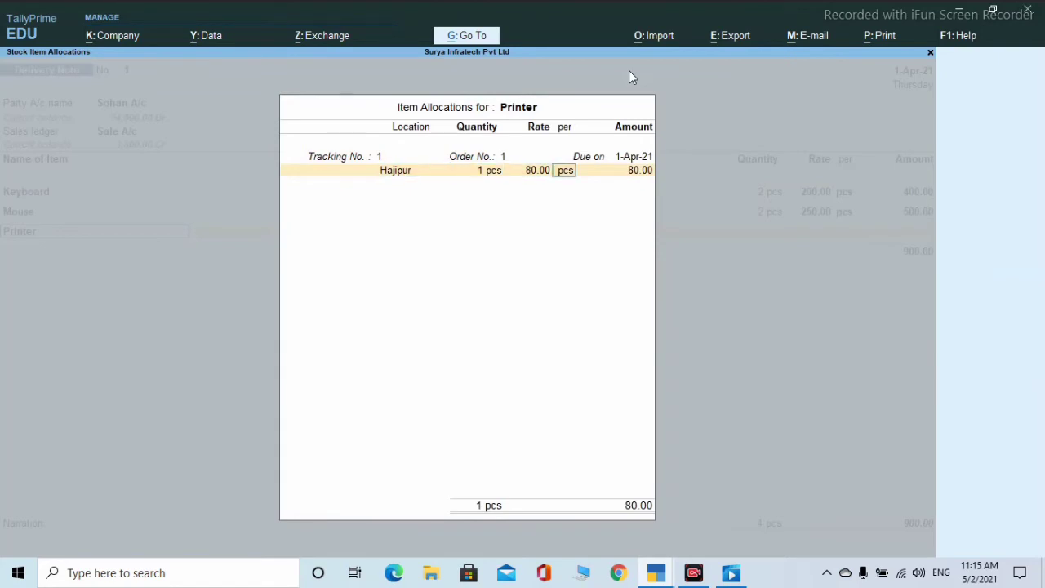
key("Return")
key("Return")
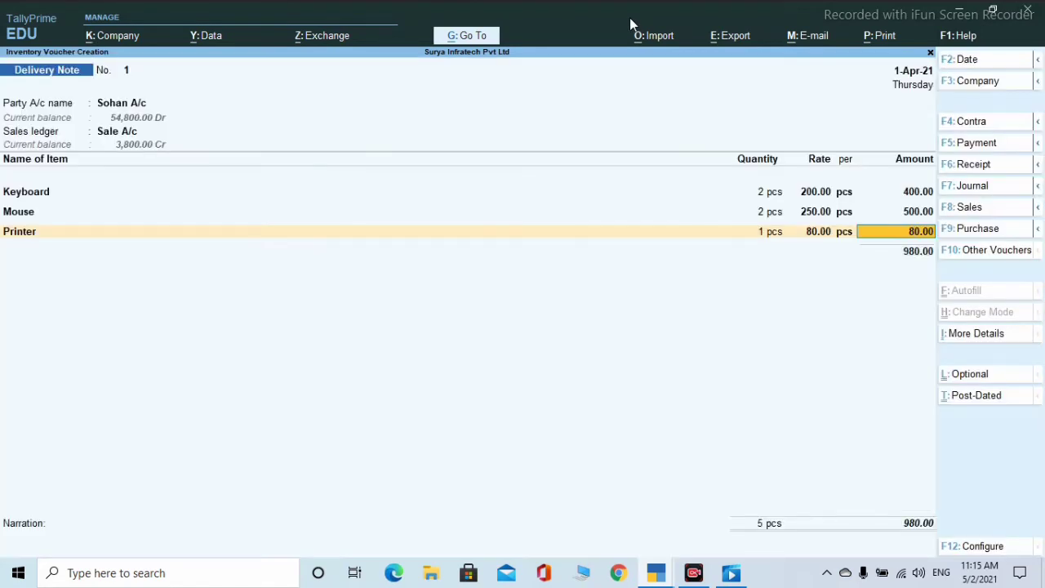
key("Return")
key("Return")
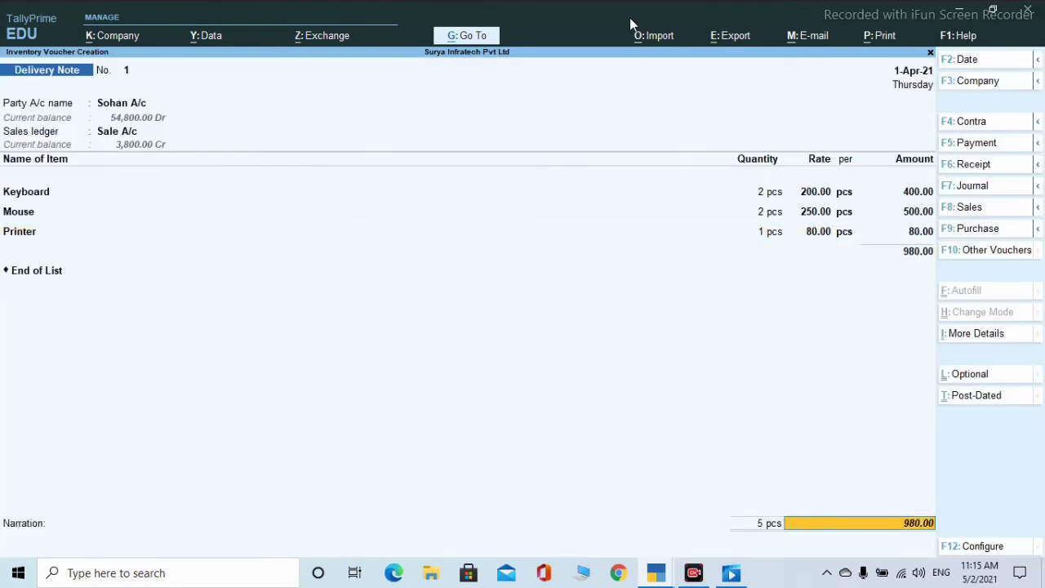
key("Return")
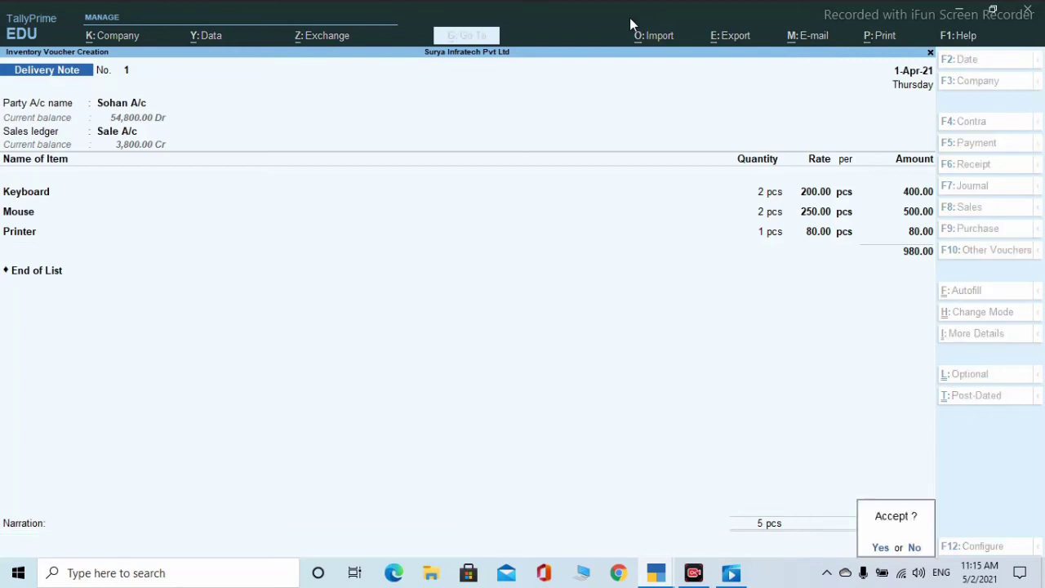
key("Return")
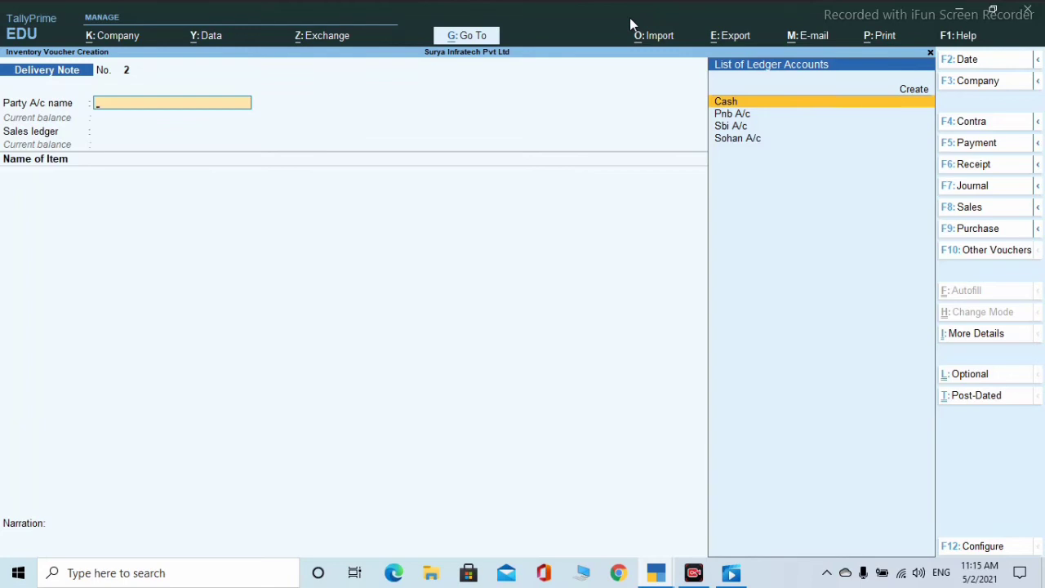
- Pick Receipt Note from the inactive voucher types and activate it, opening Receipt Note No. 1
left_click(993, 254)
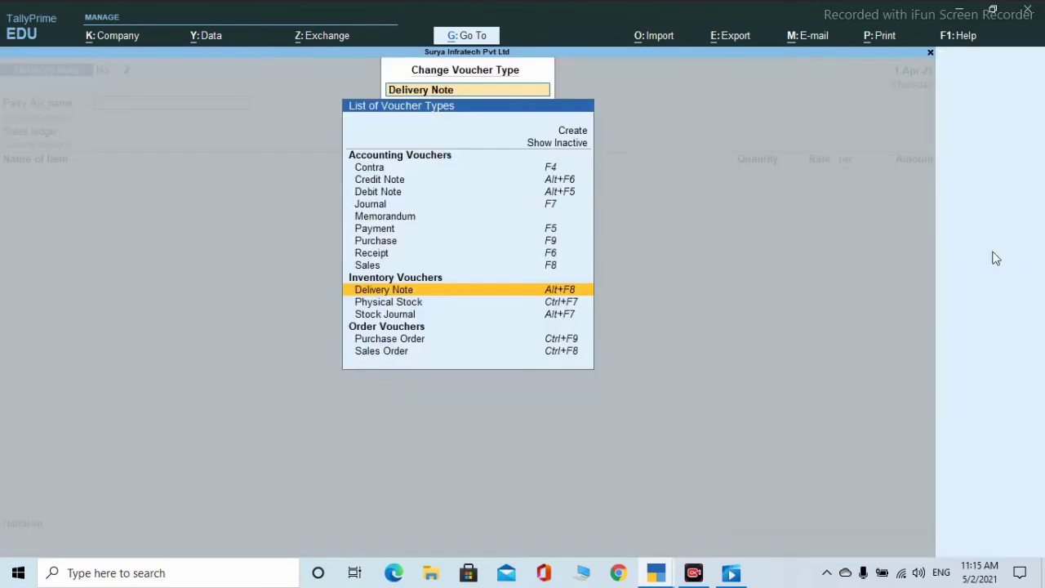
left_click(560, 144)
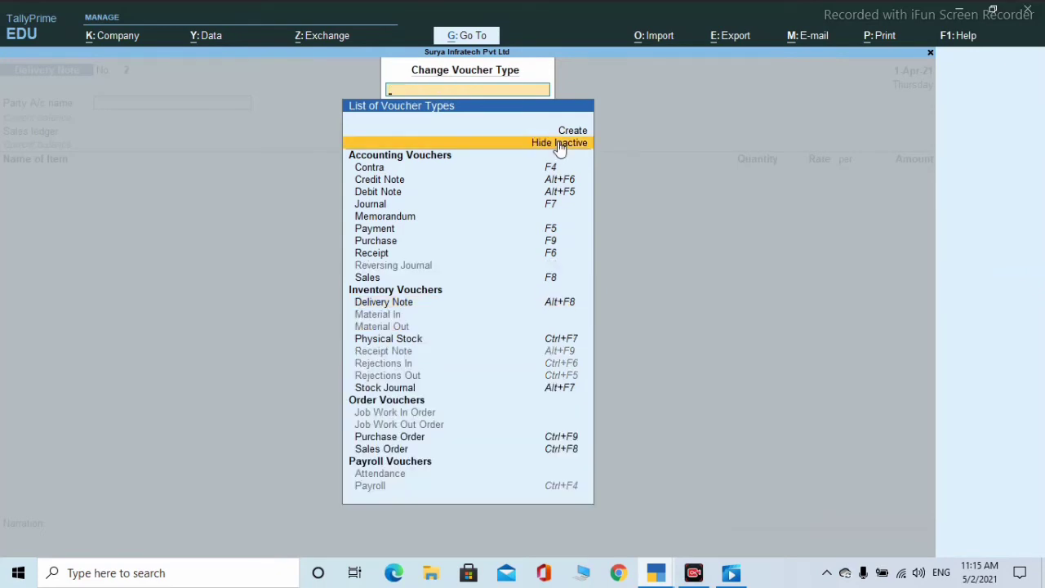
key("Down")
key("Down")
key("Down")
key("Down")
key("Down")
key("Down")
key("Down")
key("Down")
key("Down")
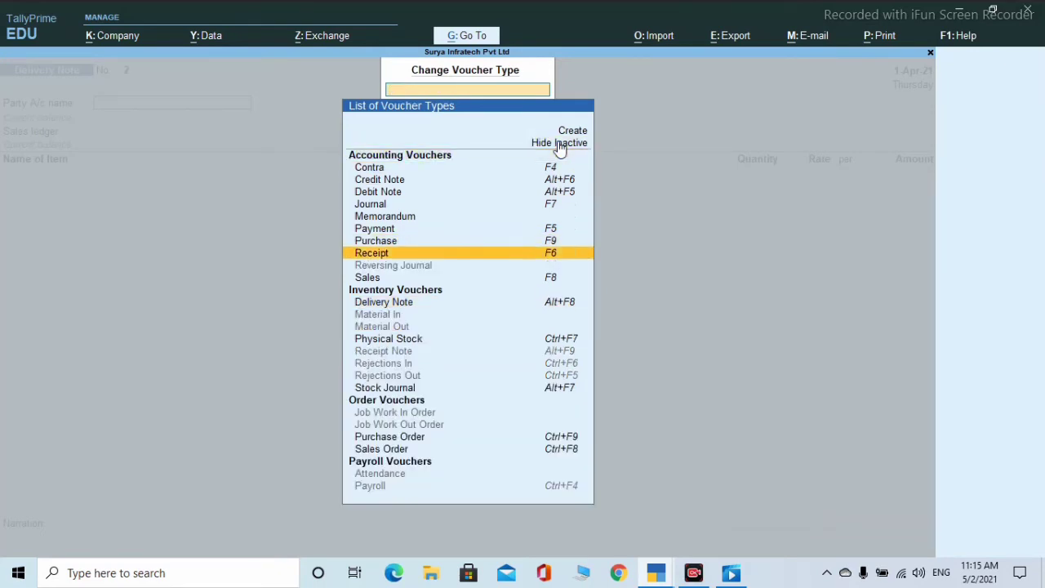
key("Down")
key("Down")
key("Up")
key("Up")
key("Up")
key("Up")
key("Up")
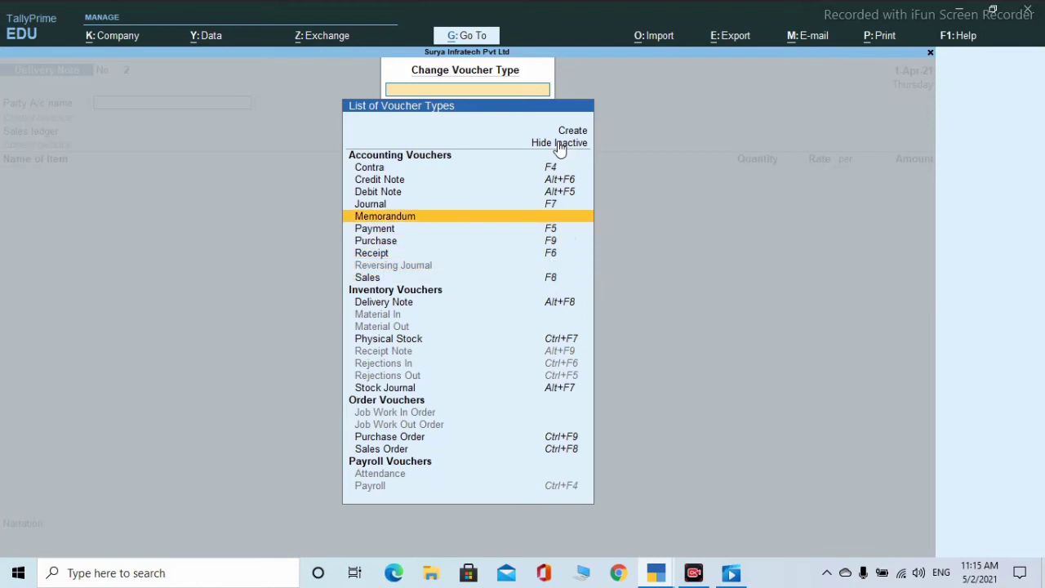
key("Down")
key("Down")
key("Down")
key("Down")
key("Down")
key("Down")
key("Down")
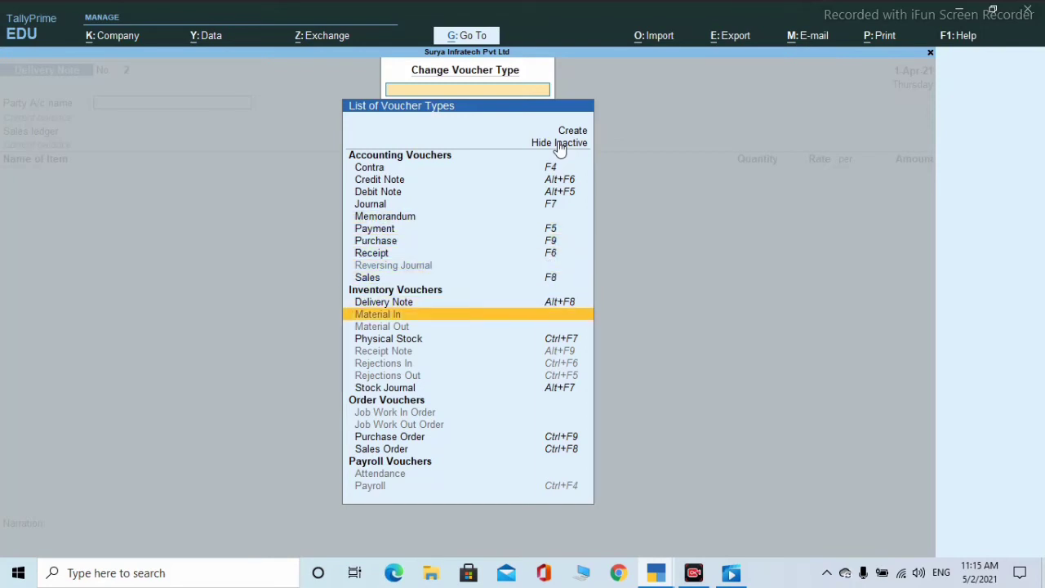
key("Down")
key("Down")
key("Down")
key("Down")
key("Down")
key("Up")
key("Up")
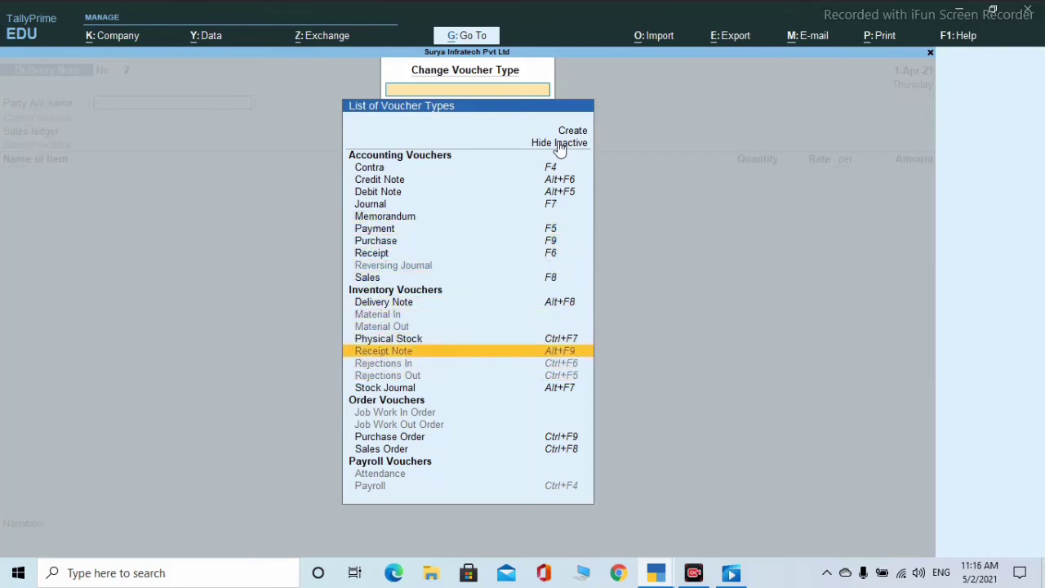
key("Return")
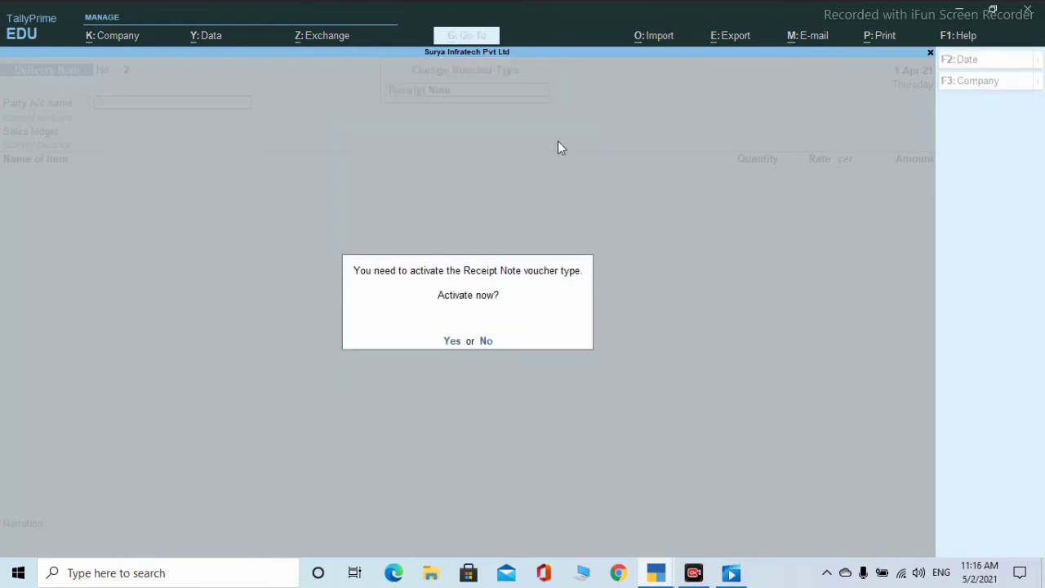
key("y")
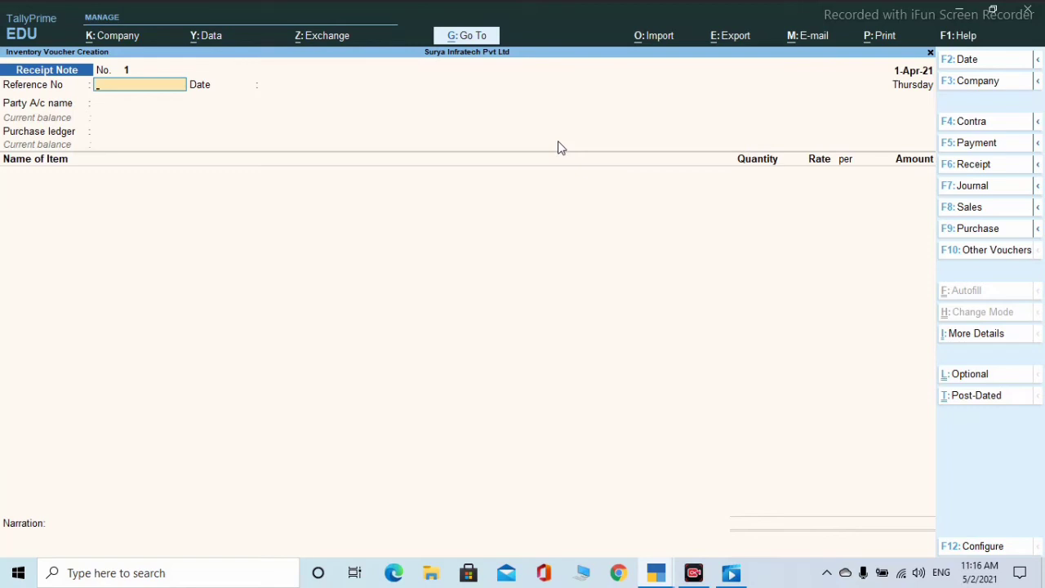
- Set the supplier's ledger as the party and accept the party details
key("Return")
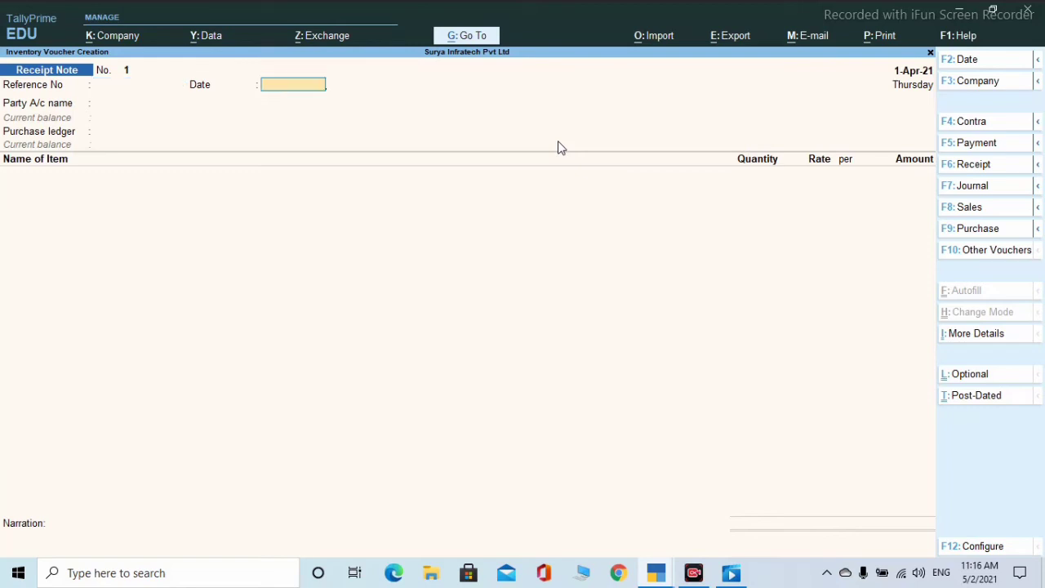
key("Return")
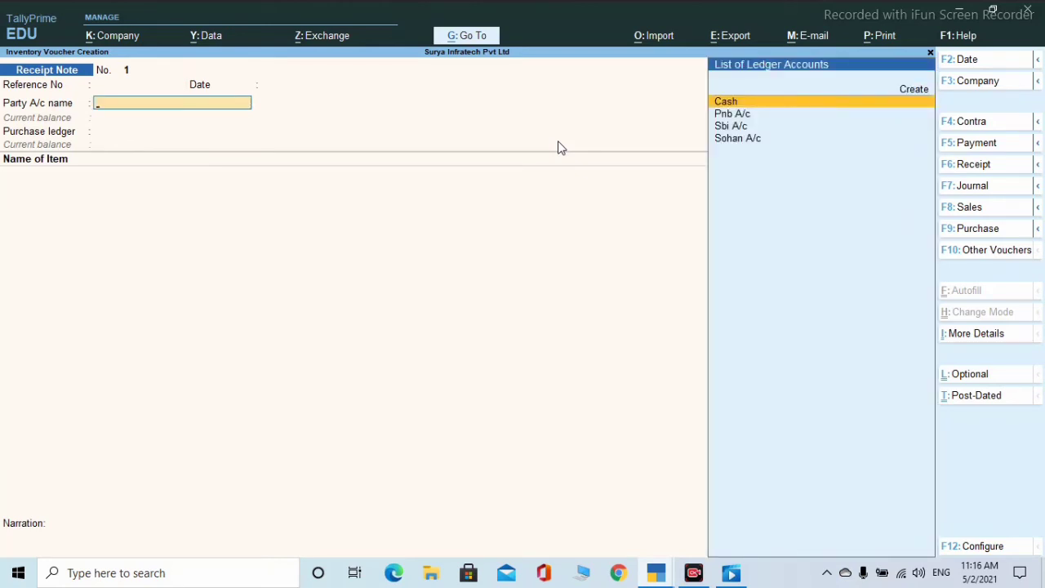
key("Down")
key("Down")
key("Down")
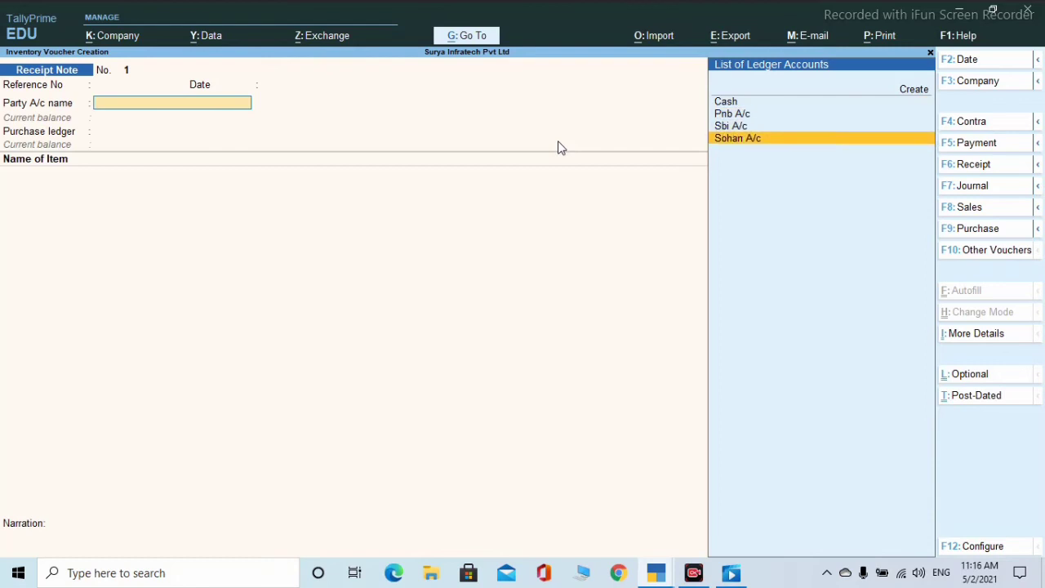
key("Return")
key("Return")
key("Return")
key("Return")
key("Return")
key("Return")
key("Return")
key("Return")
key("Return")
key("Return")
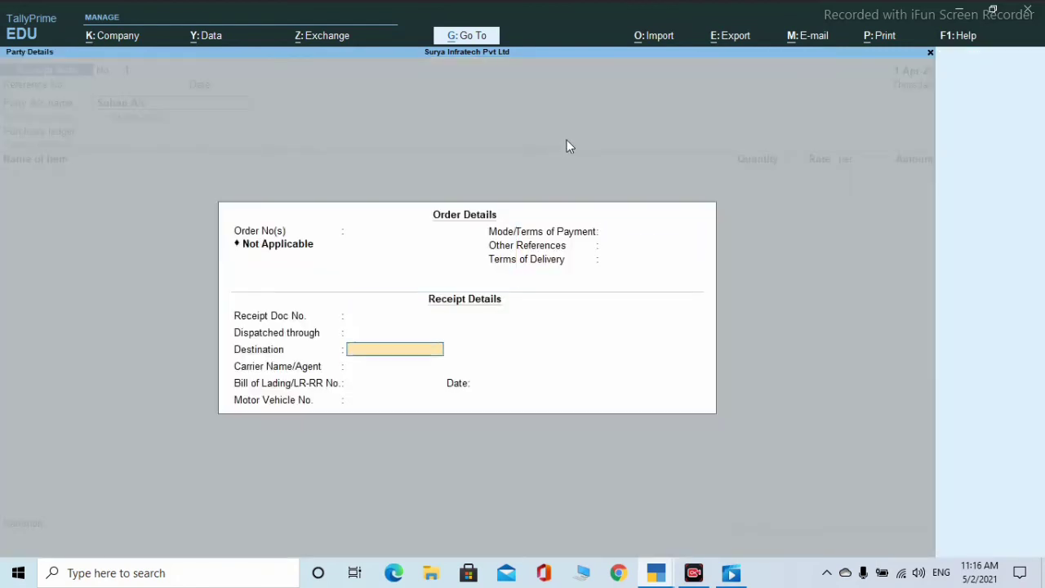
key("Return")
key("Return")
key("Return")
key("Return")
key("Return")
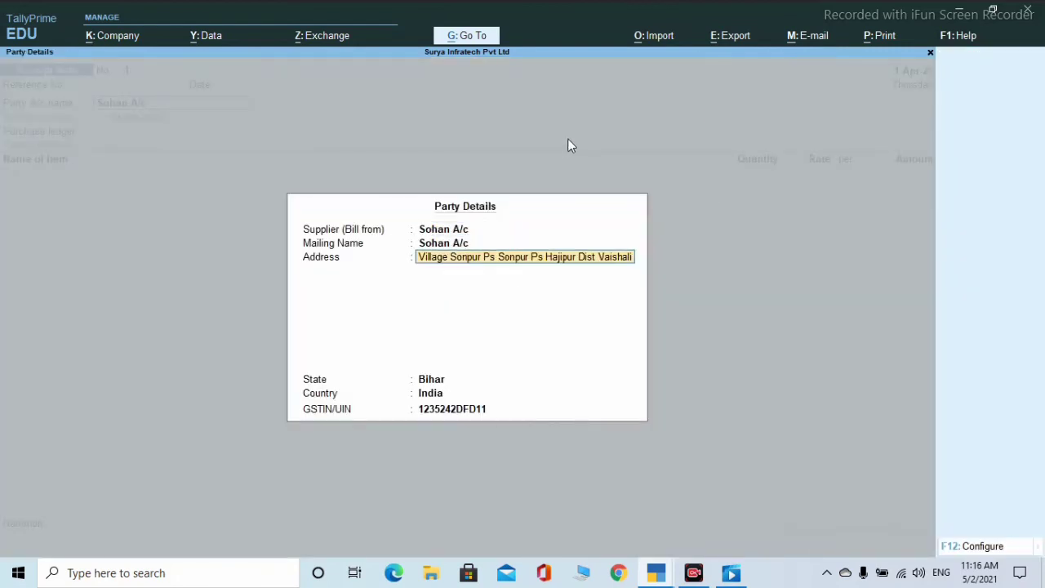
key("Return")
key("Return")
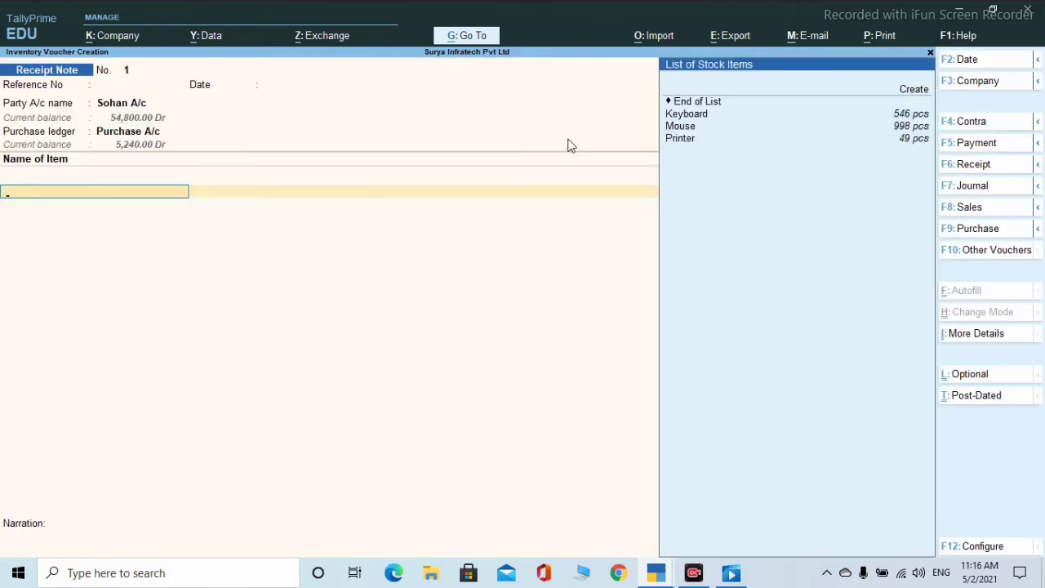
- Add 2 Keyboards at 200.00 with tracking no. 1, allocated against order 1
key("Down")
key("Return")
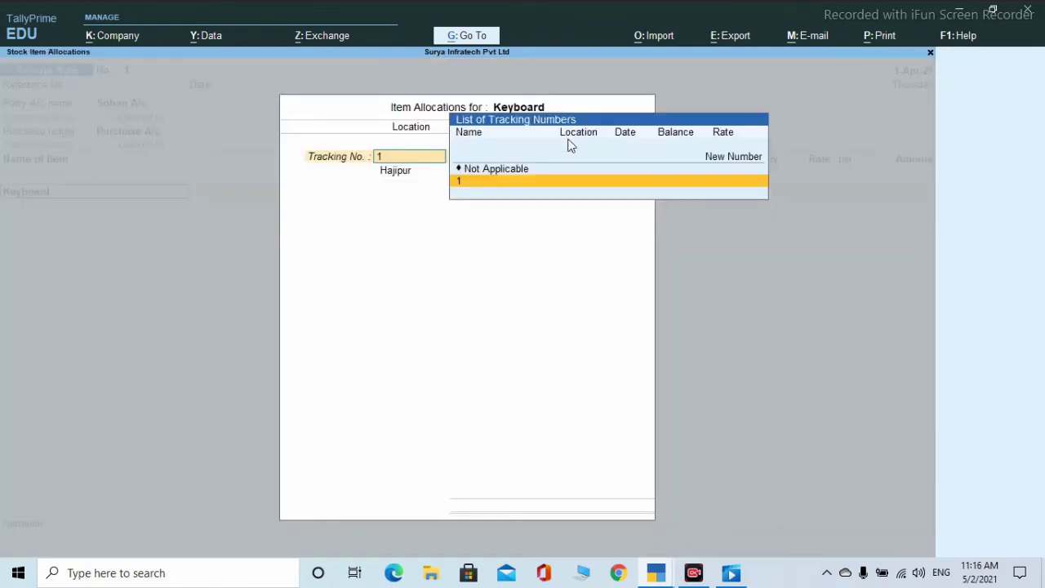
type("1")
key("Return")
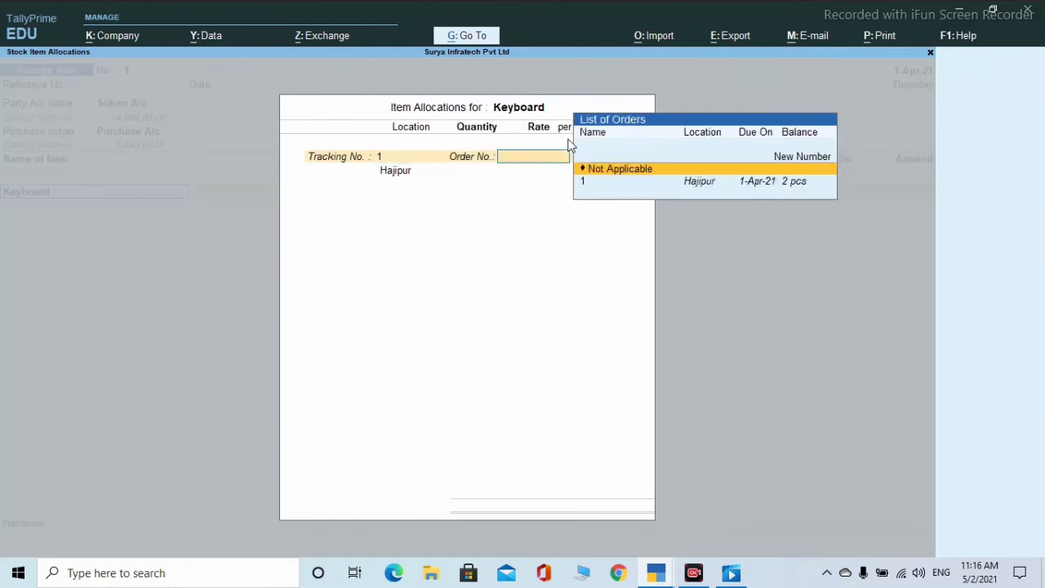
key("Down")
key("Return")
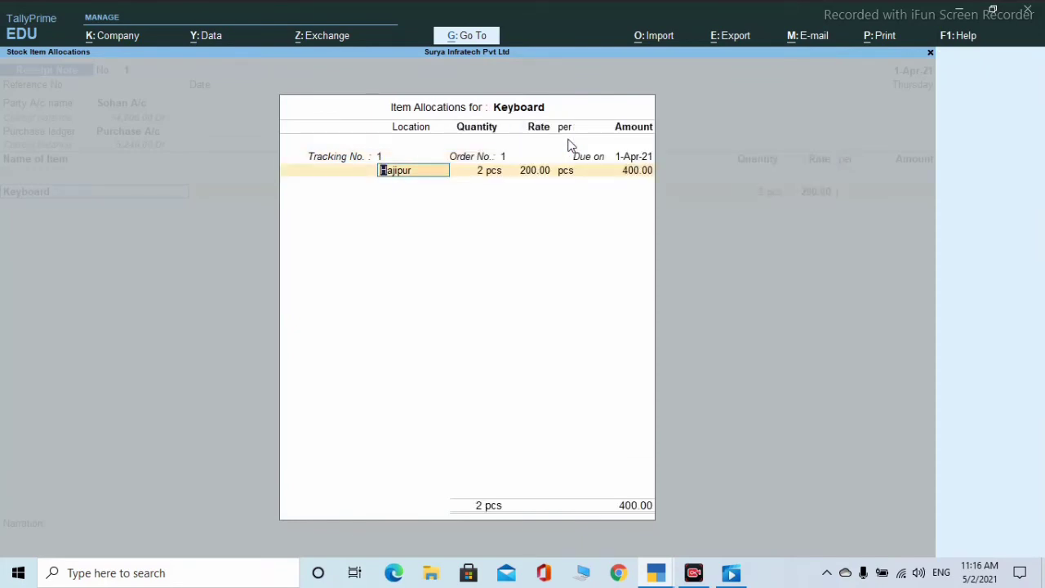
key("Return")
key("Return")
key("Return")
key("Return")
key("Return")
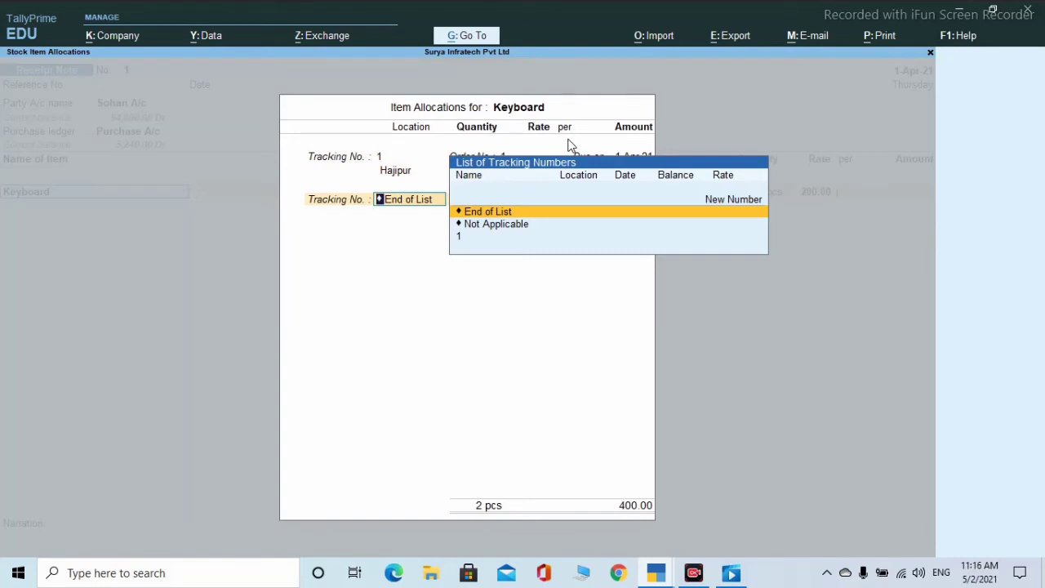
key("Return")
key("Return")
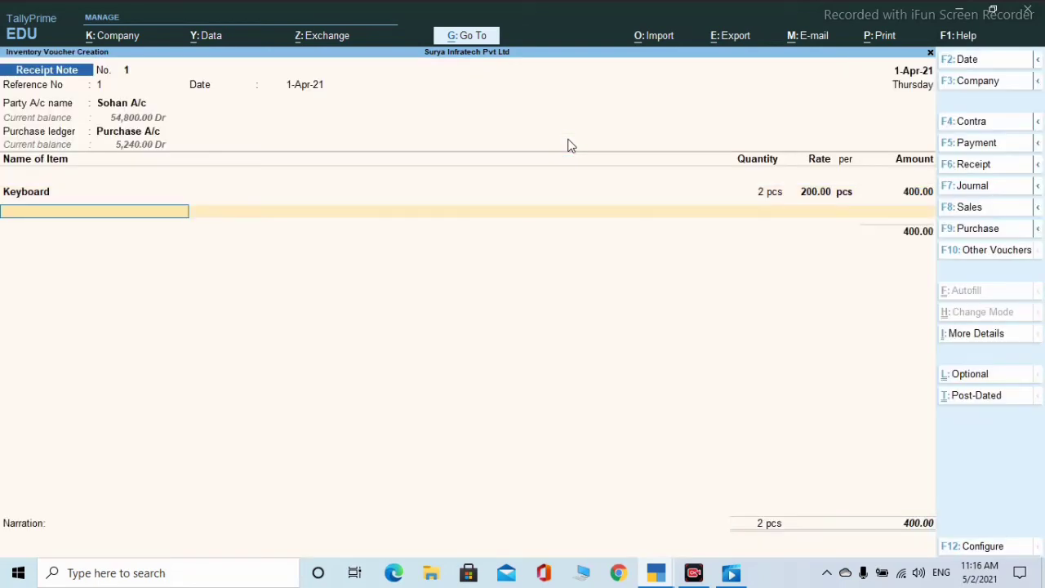
- Add 1 Mouse at 80.00 and end the item list, totalling 480.00
key("Down")
key("Down")
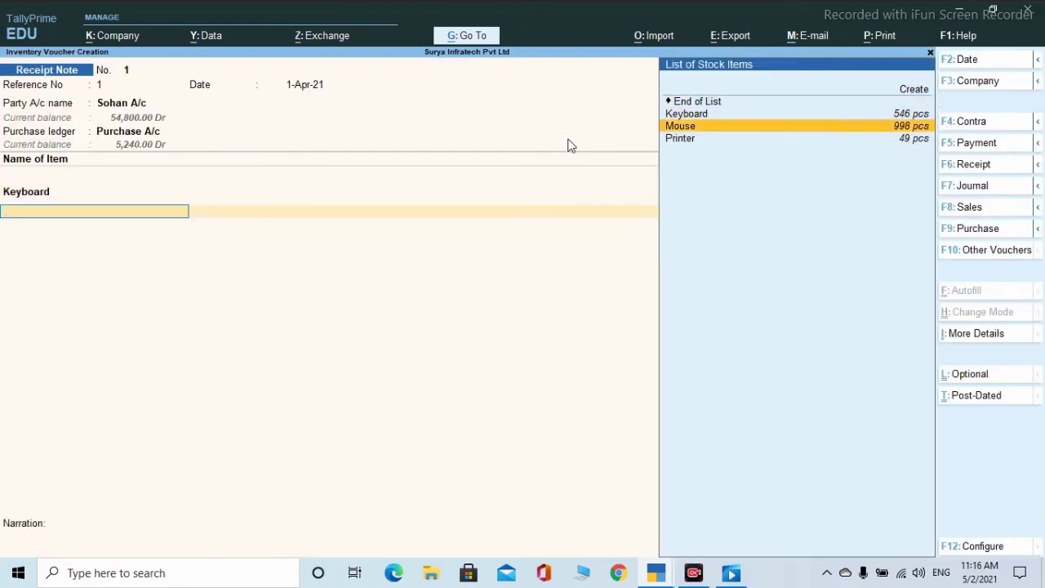
key("Return")
key("Return")
key("Return")
key("Return")
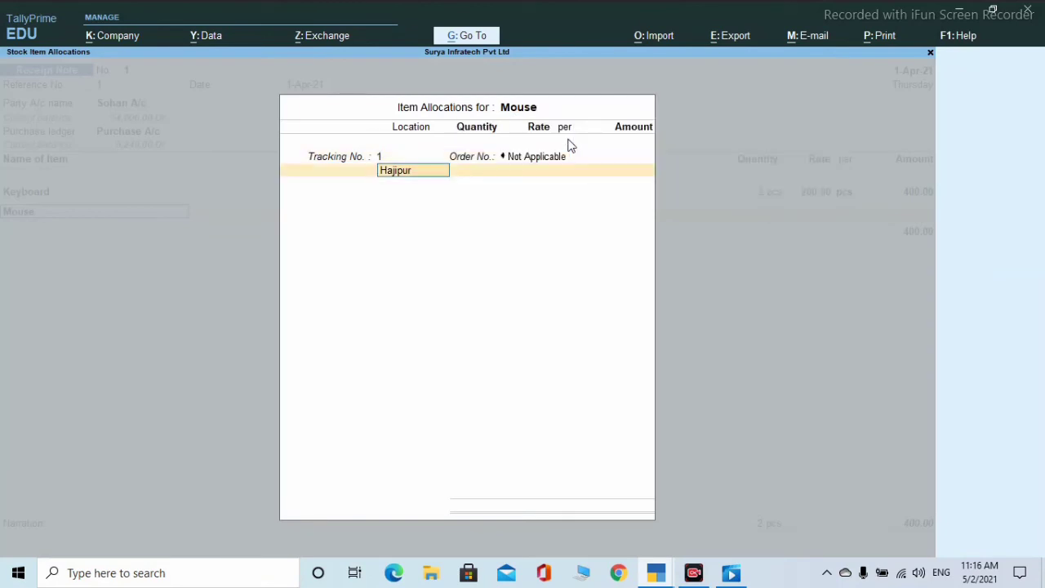
type("1")
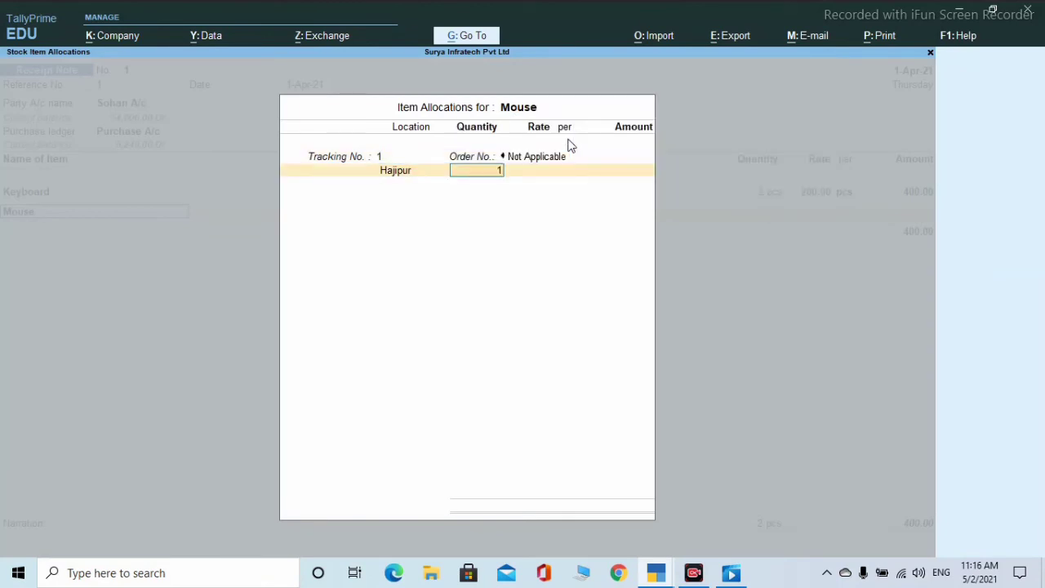
key("Return")
key("Return")
key("Return")
key("Return")
key("Return")
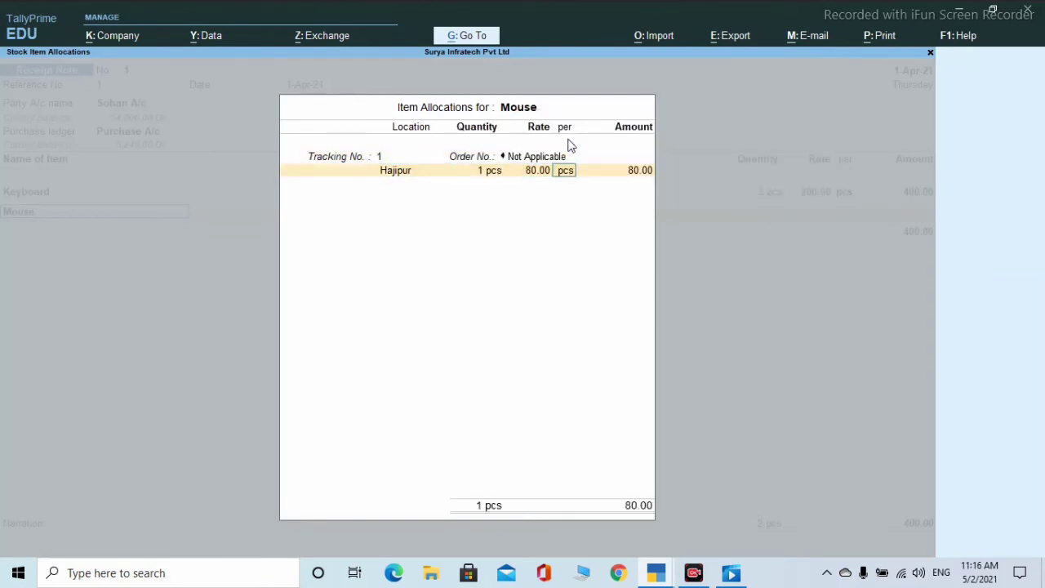
key("Return")
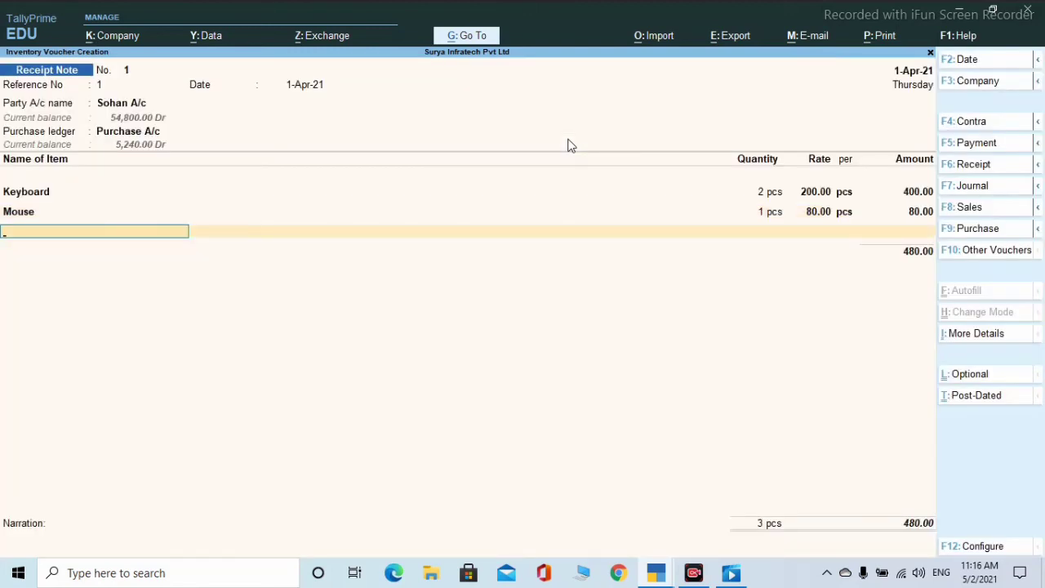
key("Return")
key("Return")
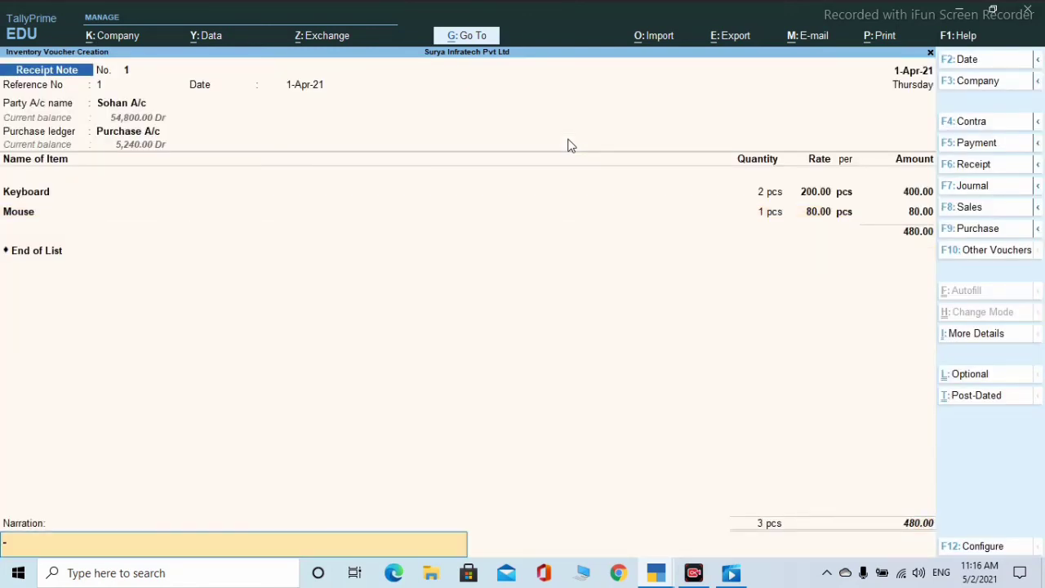
key("Return")
key("Return")
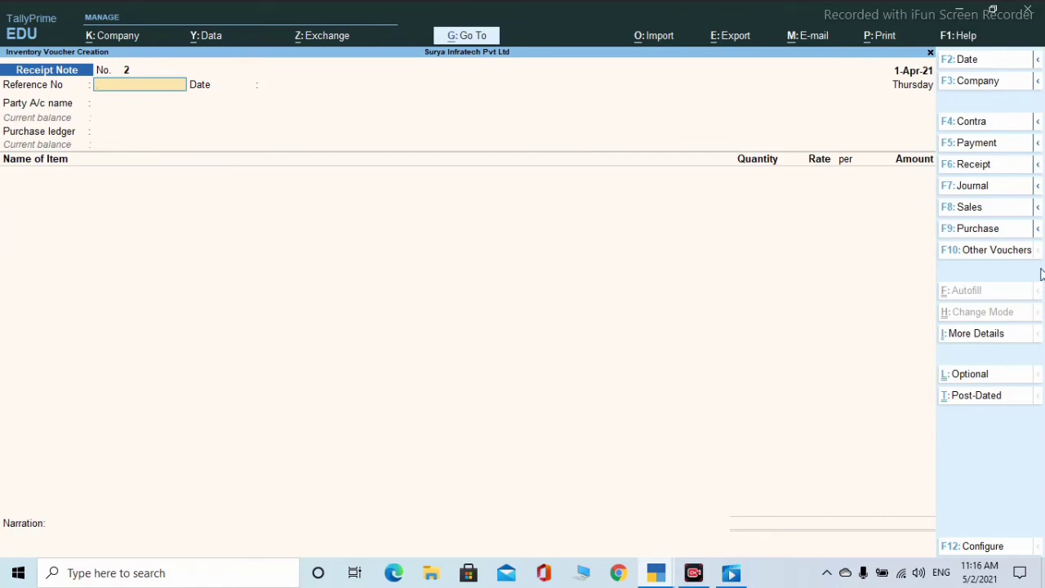
- Reveal the inactive voucher types and choose Rejections In
left_click(985, 250)
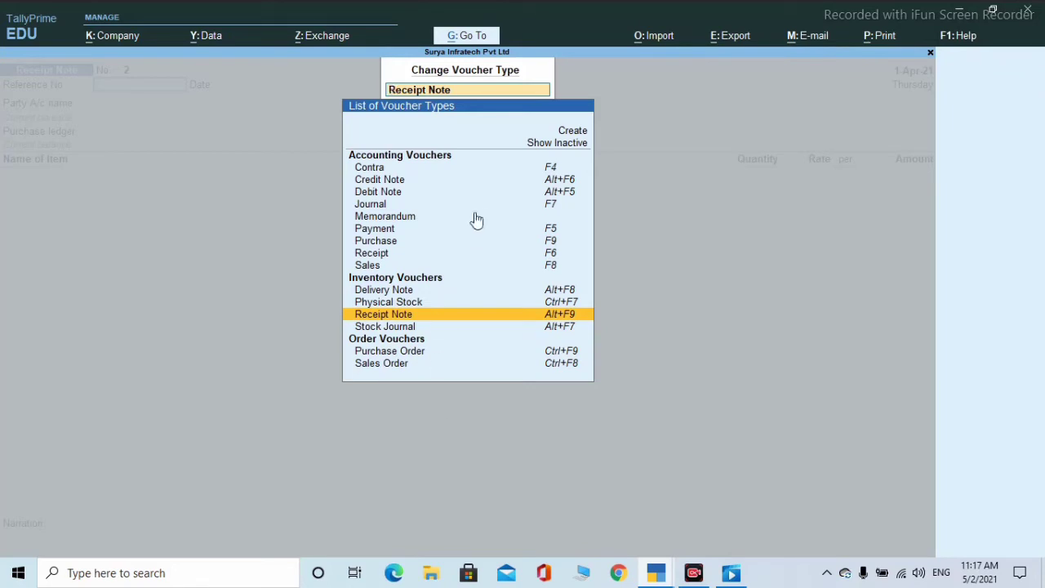
left_click(546, 145)
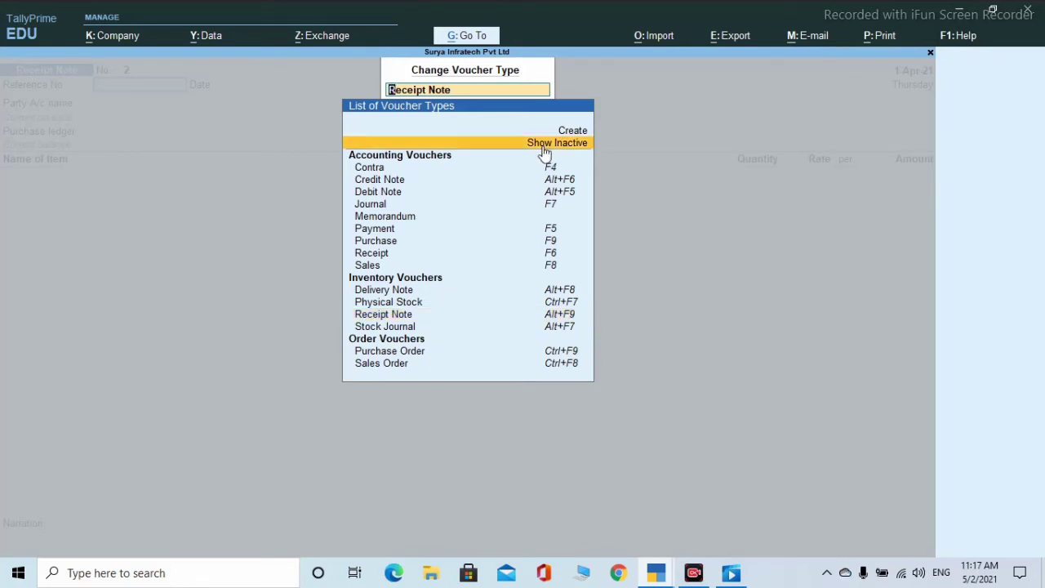
key("Return")
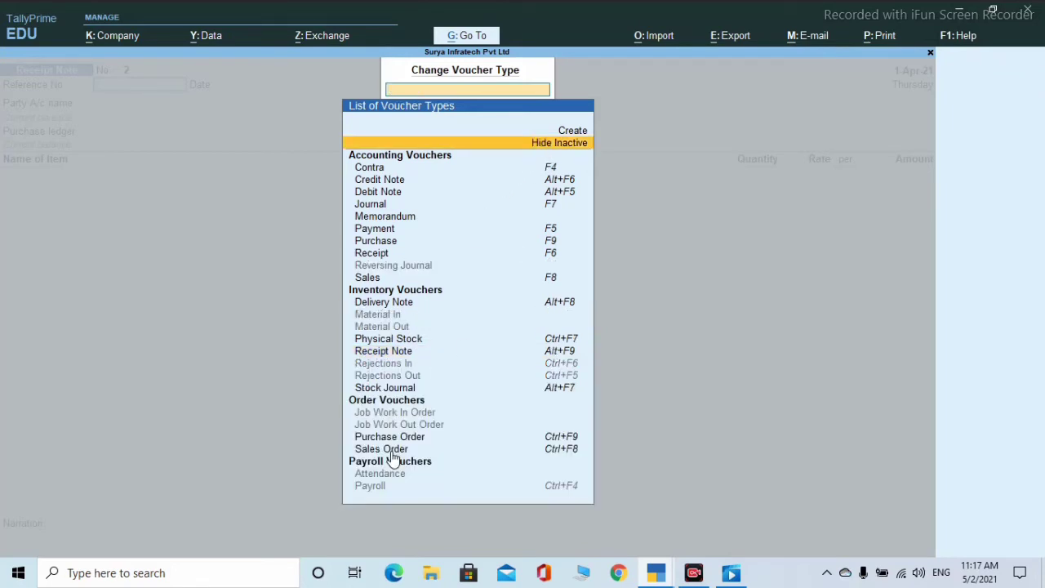
left_click(416, 364)
left_click(422, 361)
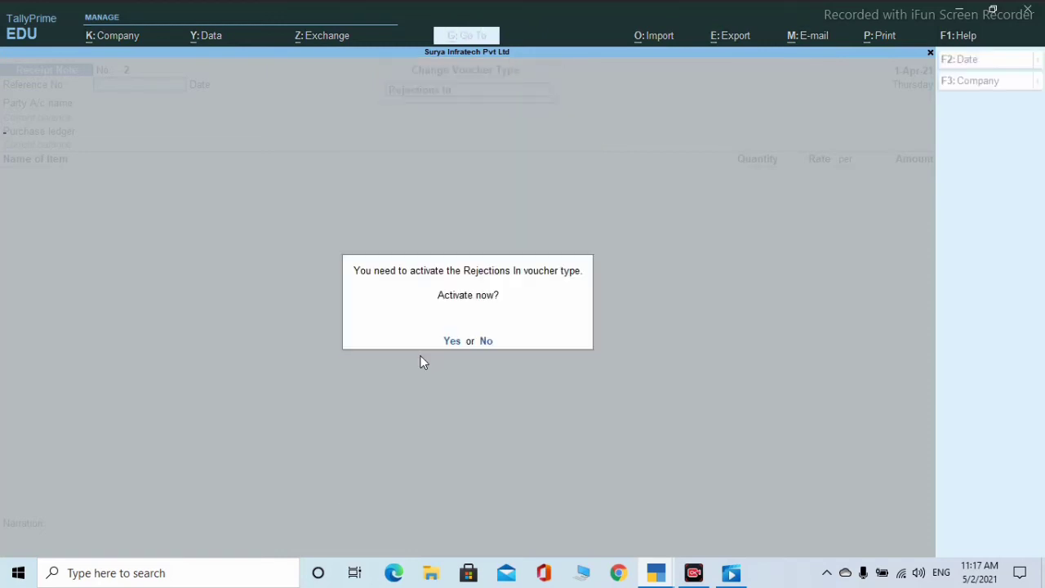
- Confirm activating Rejections In and return to a fresh voucher entry screen
key("y")
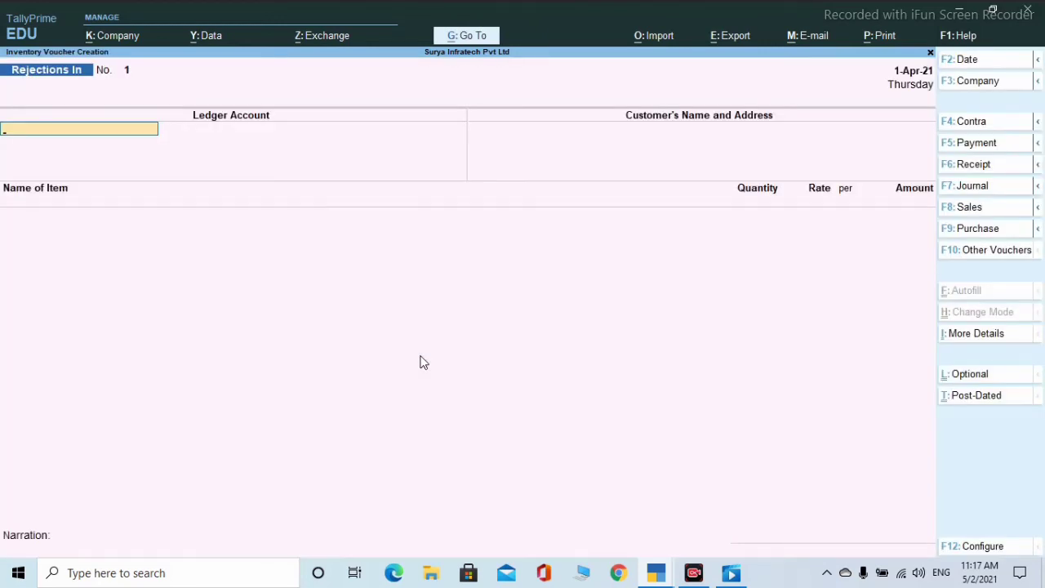
key("Escape")
key("Return")
- Activate the inactive Rejections Out voucher type
left_click(971, 256)
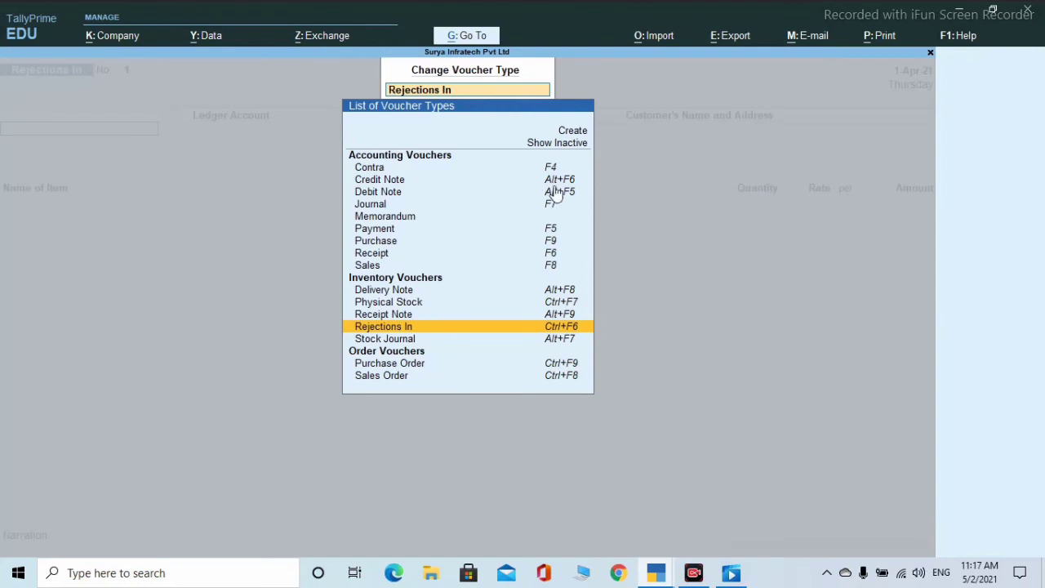
left_click(558, 144)
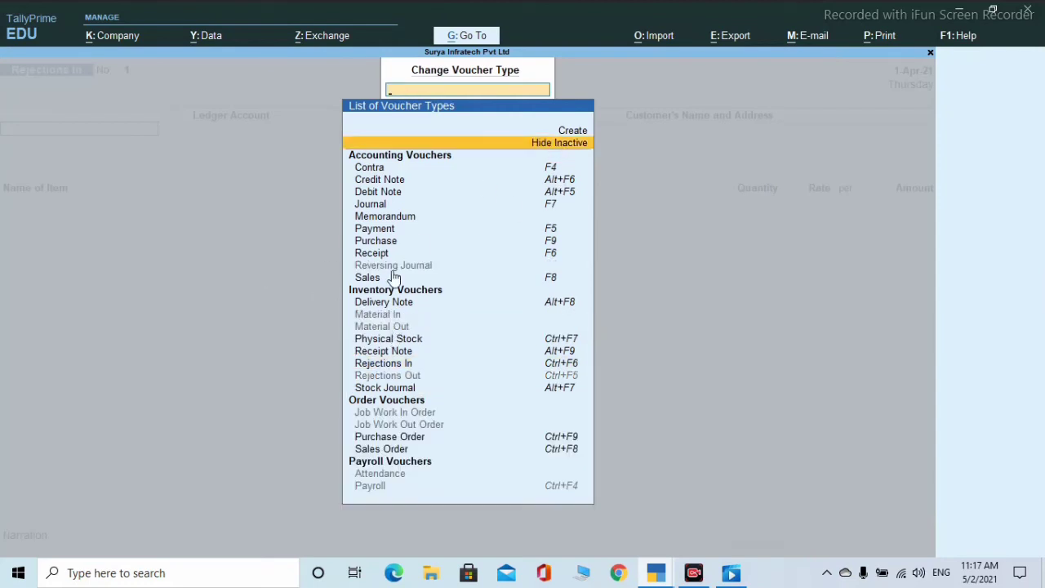
left_click(394, 376)
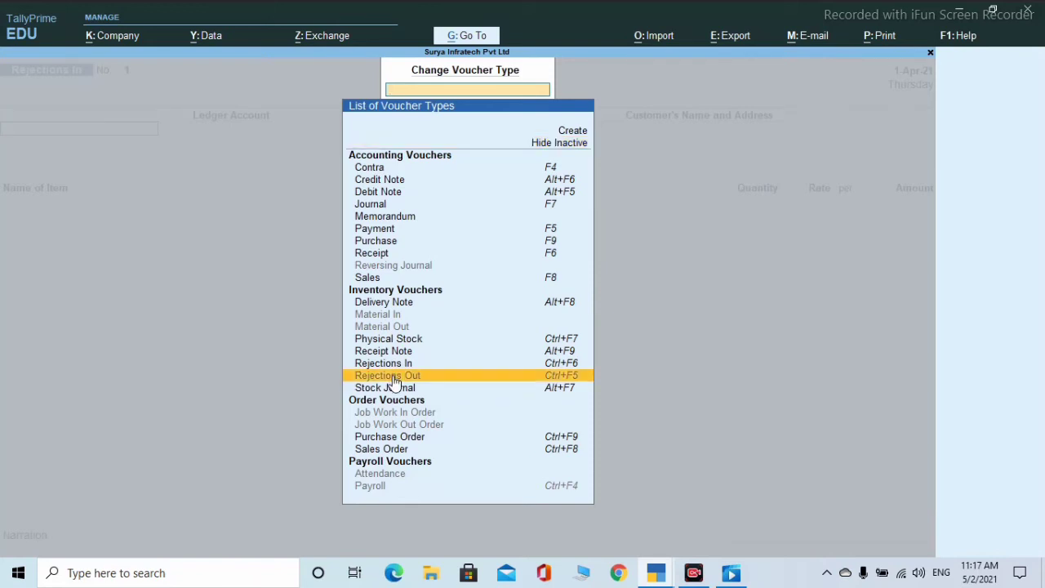
key("Return")
key("y")
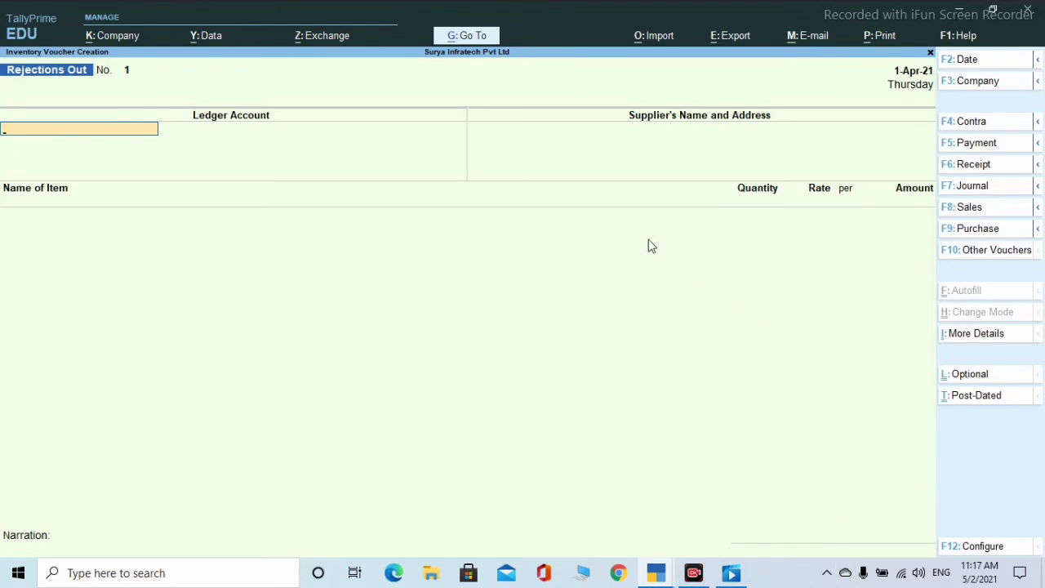
key("Escape")
key("Return")
- Activate the Reversing Journal voucher type, opening Reversing Journal No. 1
left_click(977, 252)
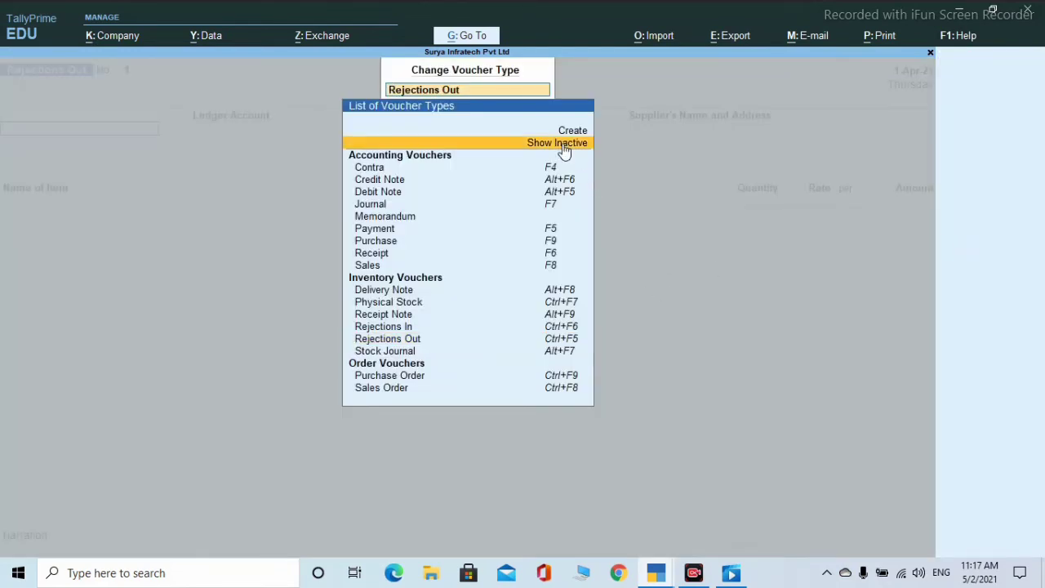
key("Return")
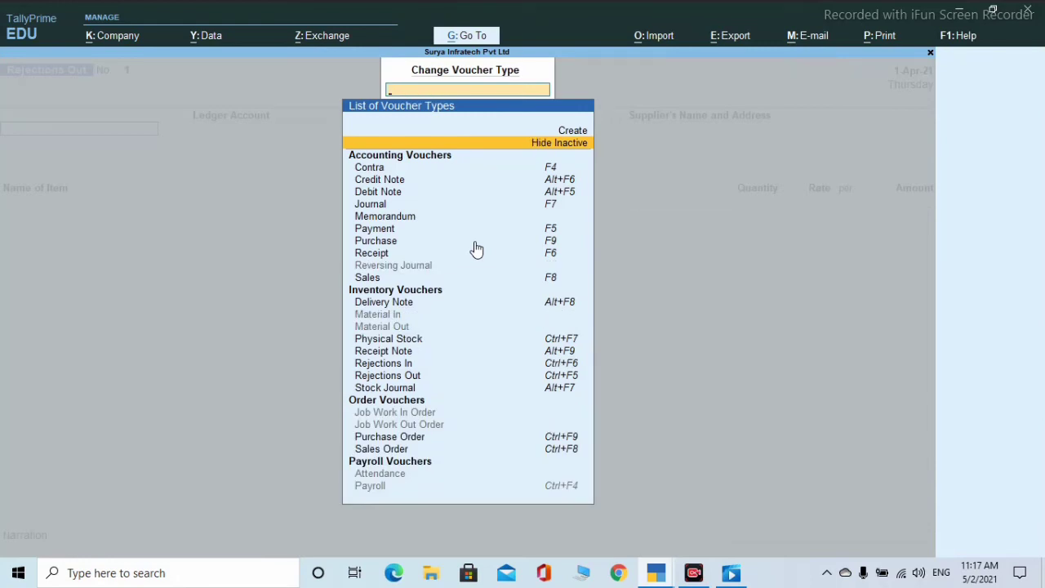
key("Down")
key("Down")
key("Down")
key("Down")
key("Down")
key("Down")
key("Down")
key("Down")
key("Down")
key("Down")
key("Down")
key("Down")
key("Down")
key("Down")
key("Down")
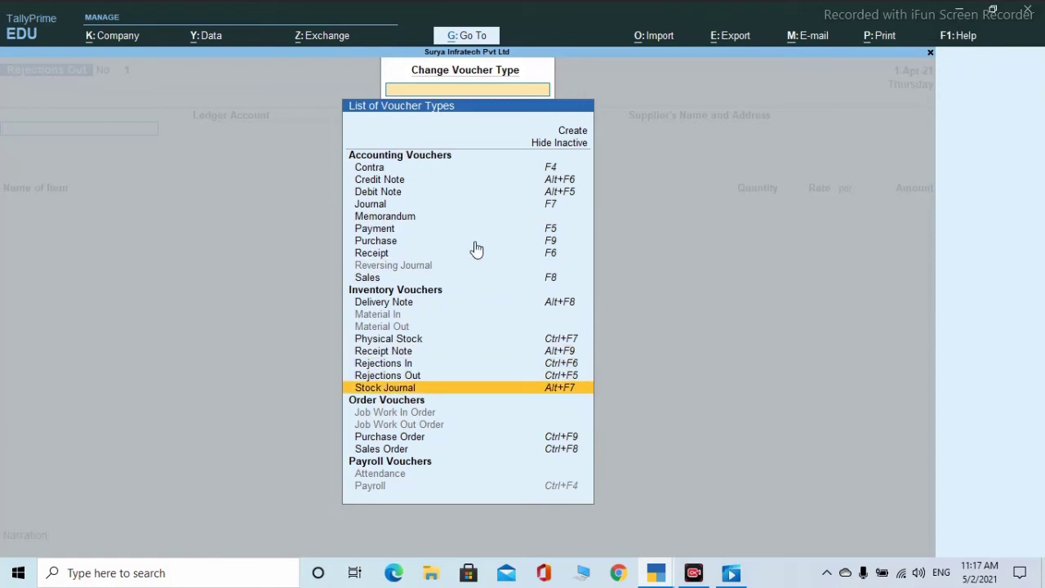
key("Down")
key("Down")
key("Down")
key("Down")
key("Down")
key("Down")
key("Down")
key("Up")
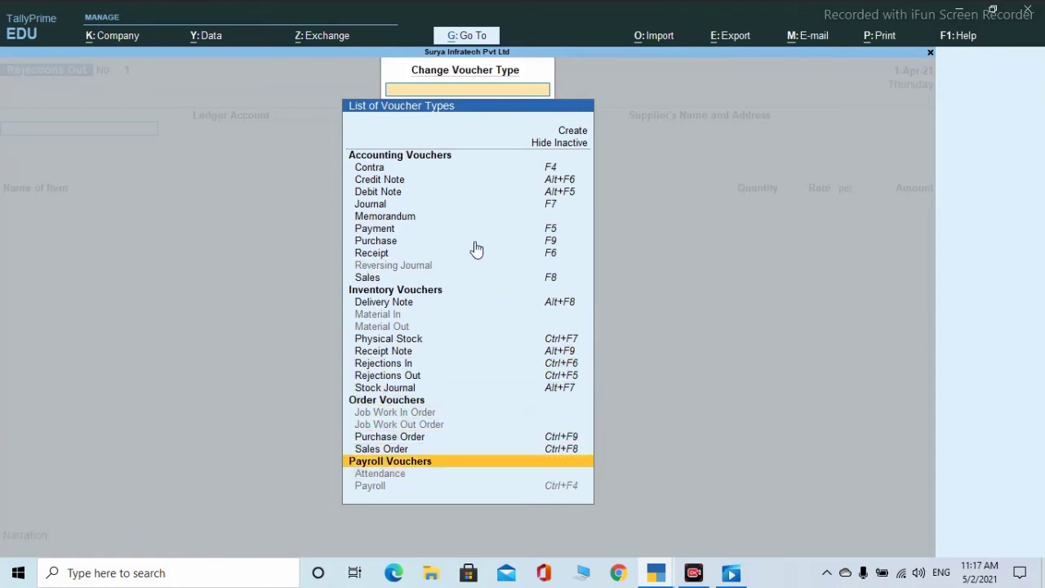
key("Up")
key("Up")
key("Up")
key("Up")
key("Up")
key("Up")
key("Up")
key("Up")
key("Up")
key("Up")
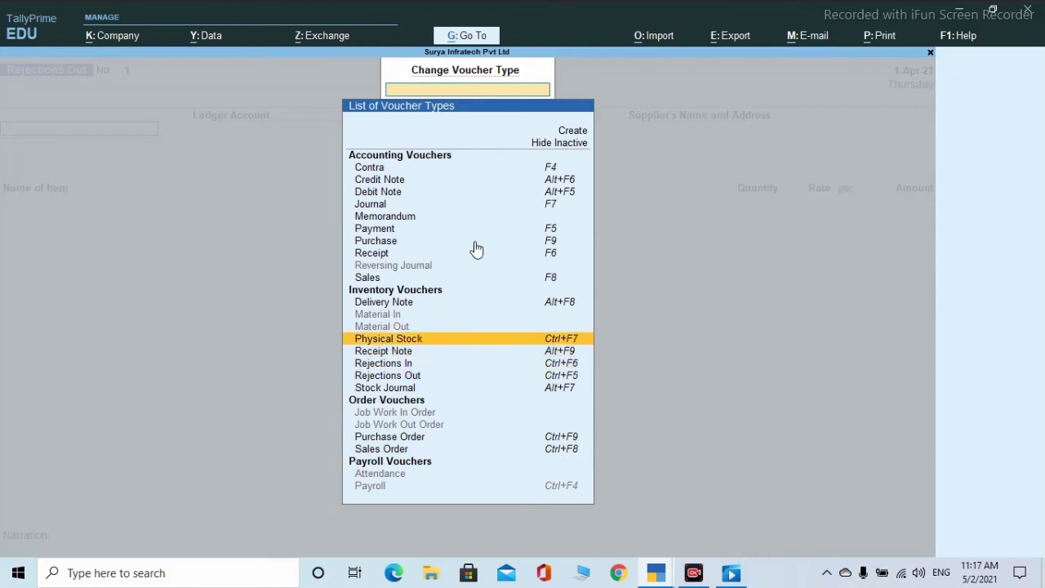
key("Up")
key("Up")
key("Up")
key("Up")
key("Up")
key("Up")
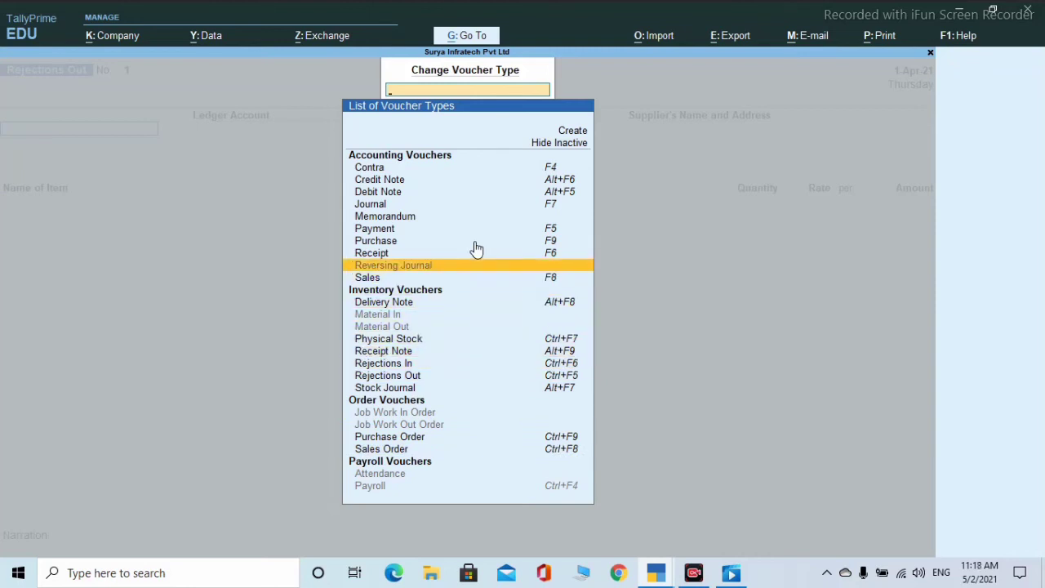
key("Return")
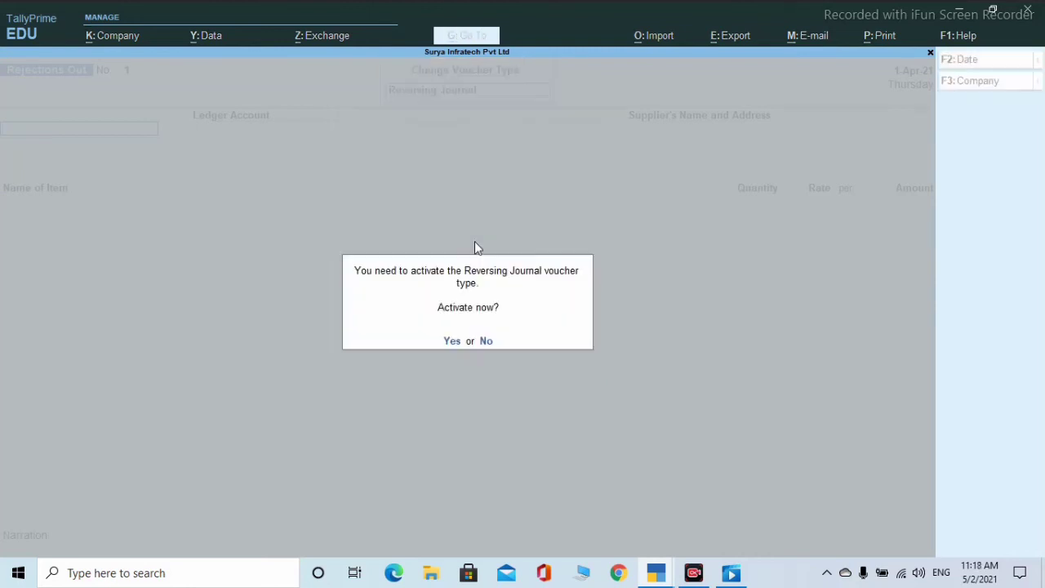
key("y")
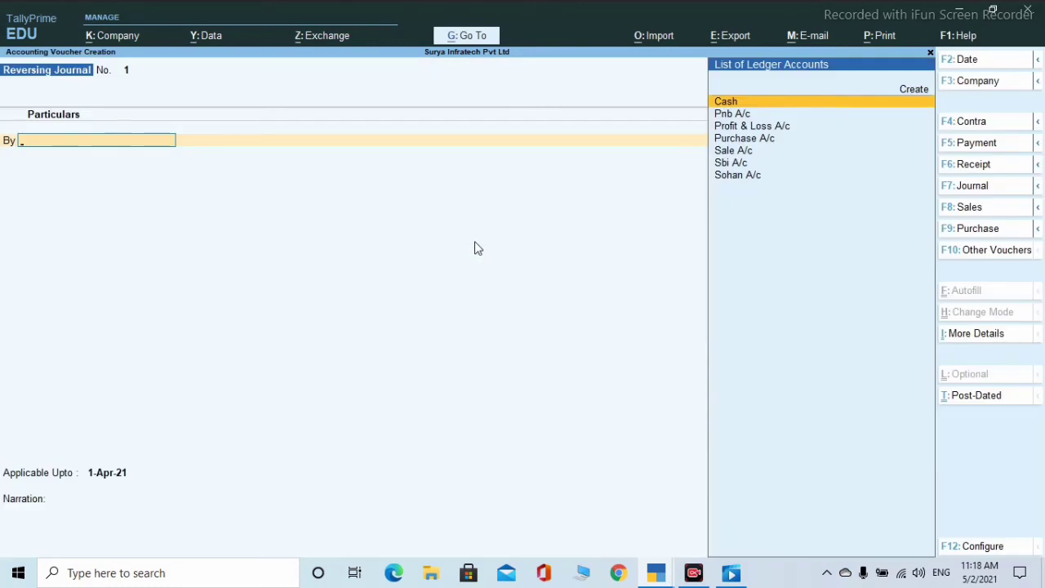
- Quit the Reversing Journal and open a new Rejections In voucher from Other Vouchers
key("Escape")
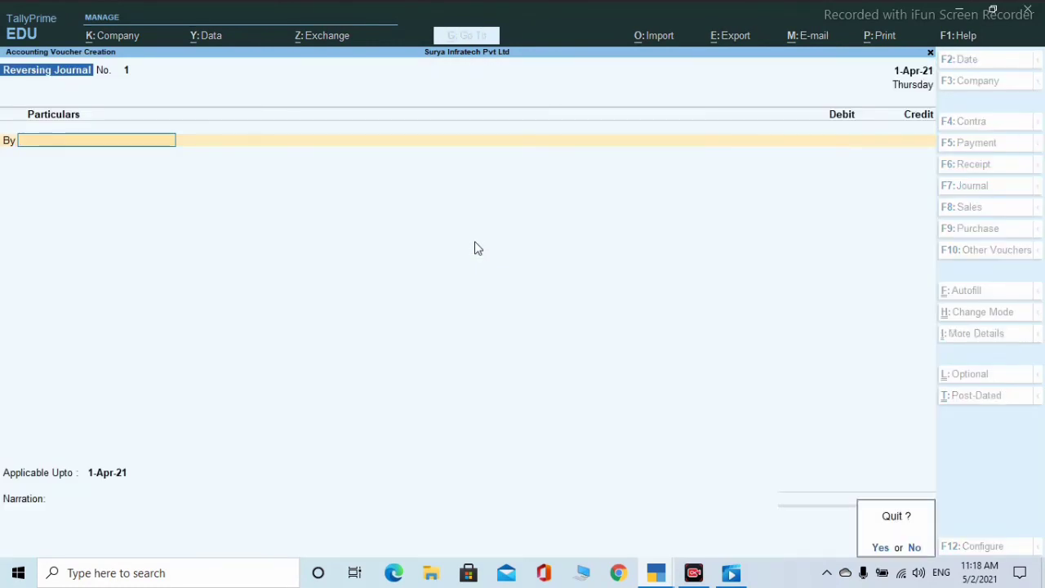
key("y")
key("Return")
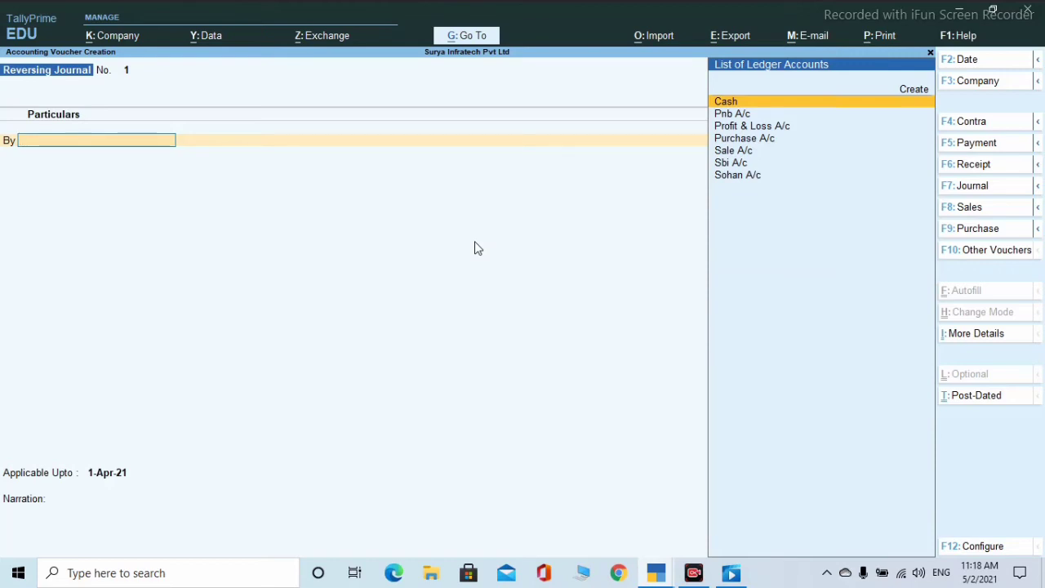
left_click(977, 253)
key("Down")
key("Down")
key("Down")
key("Down")
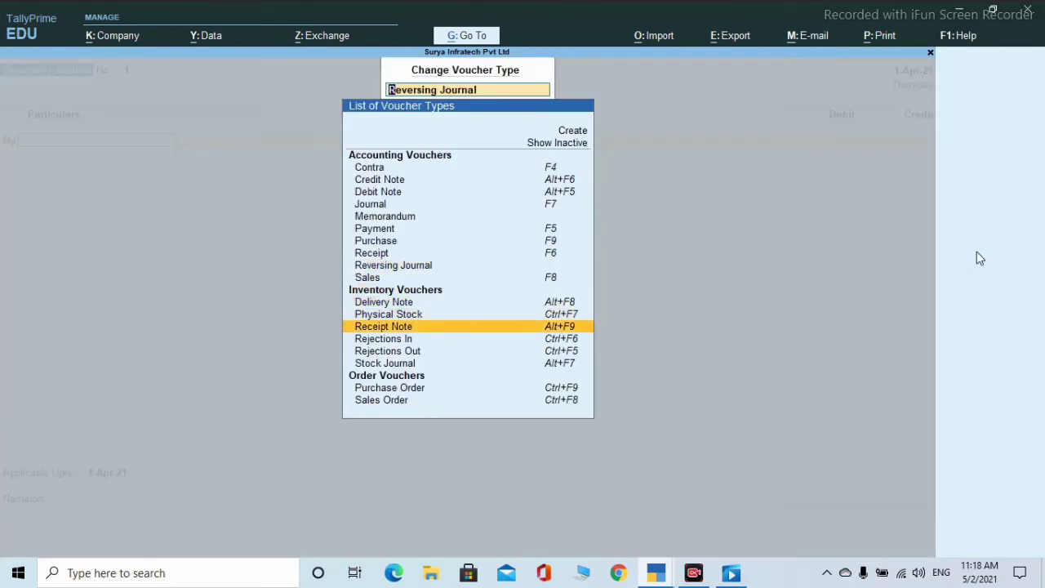
key("Down")
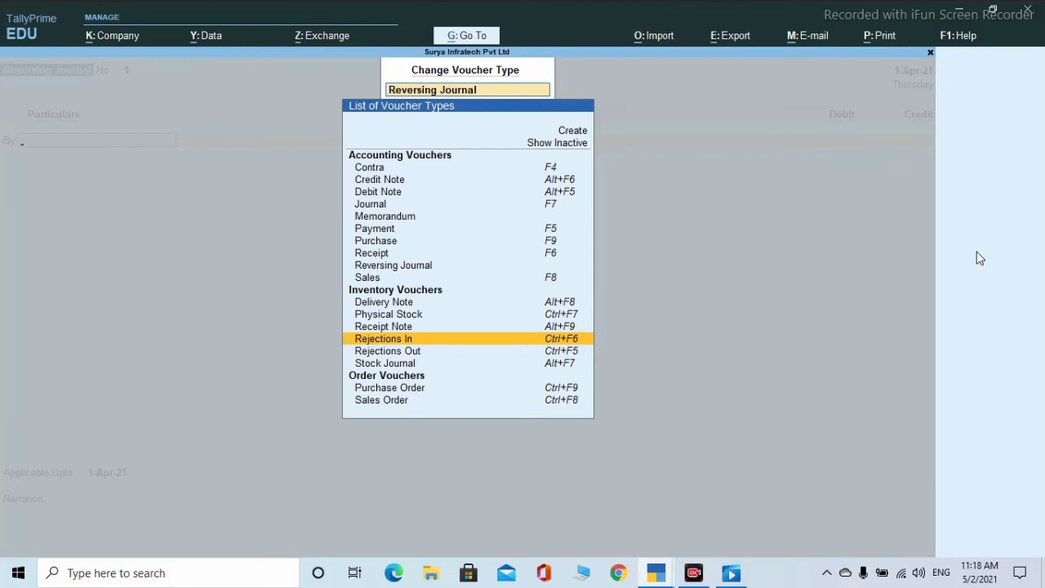
key("Return")
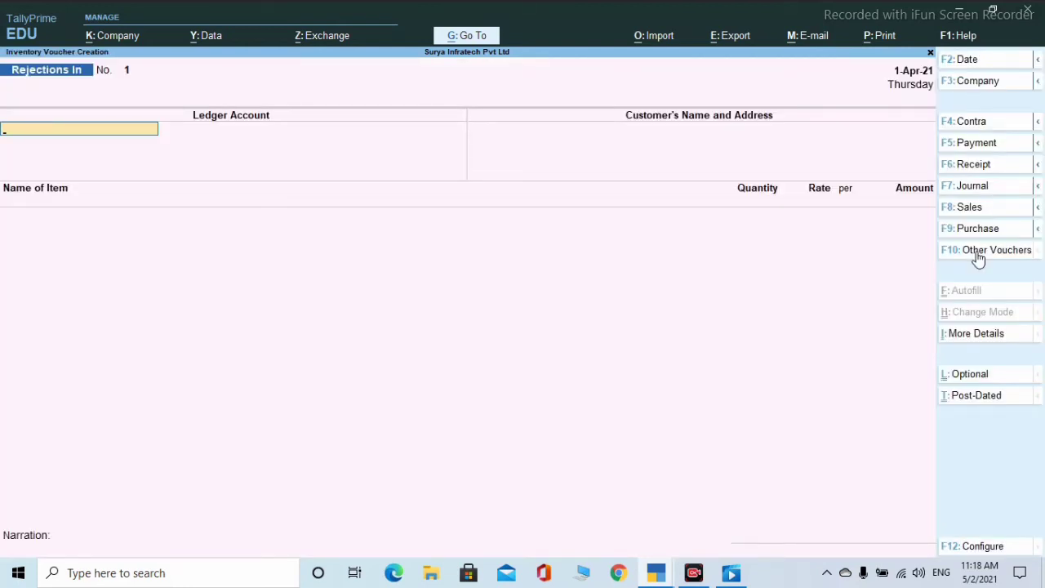
- Replace the default Cash ledger with the customer's account as the party
key("Return")
key("Return")
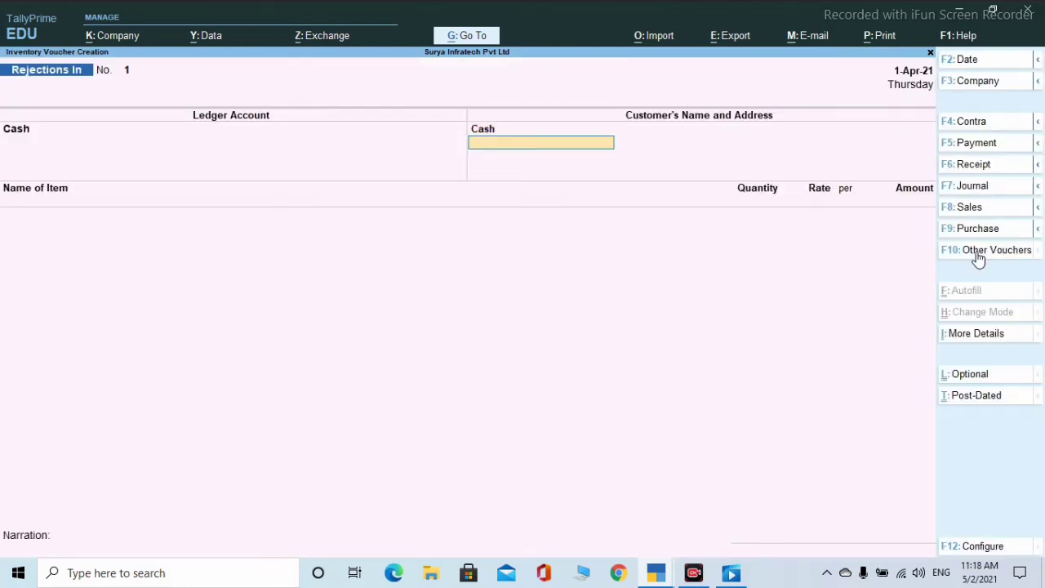
key("Return")
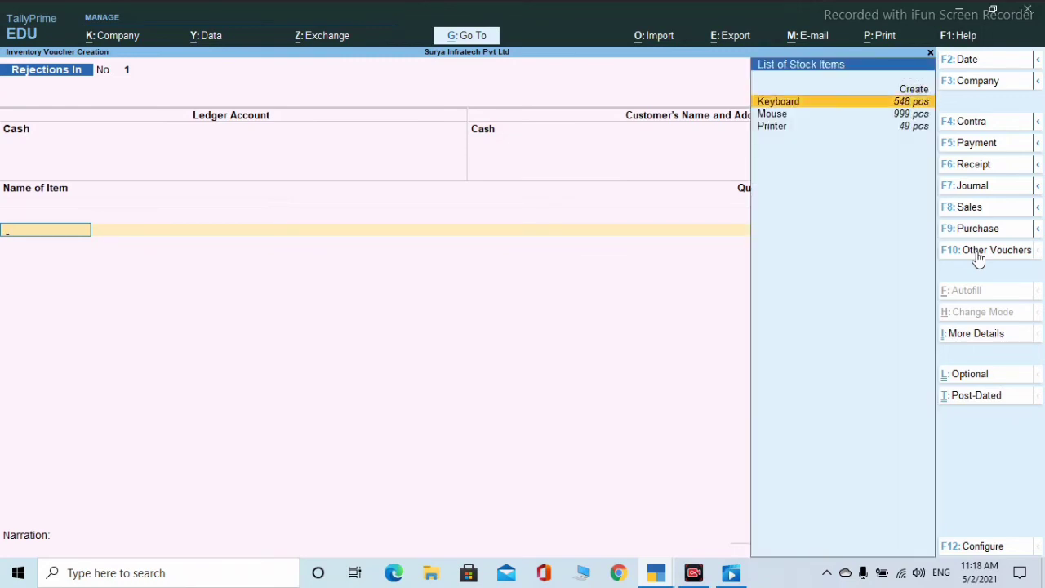
key("Return")
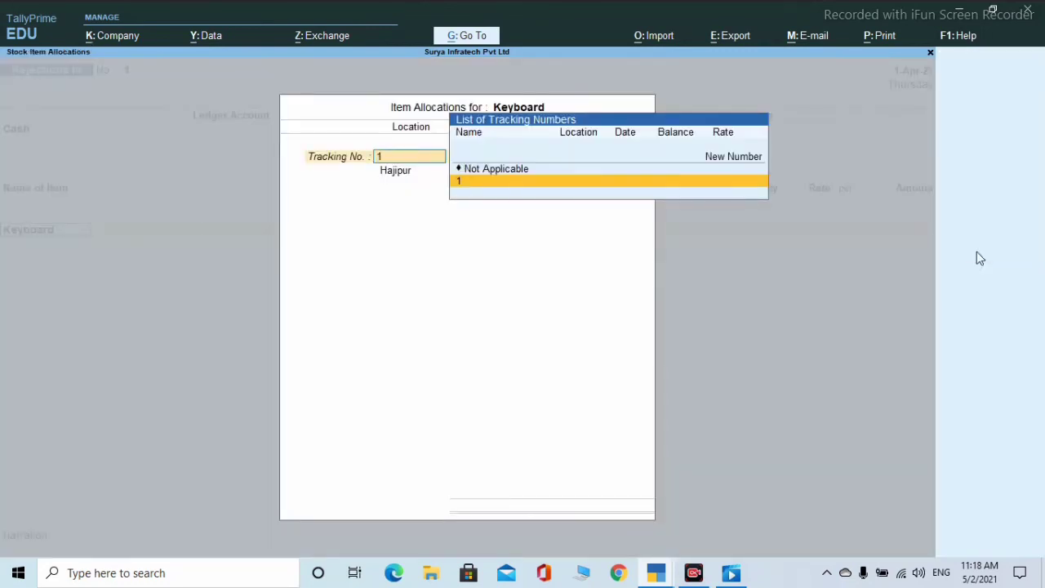
key("Return")
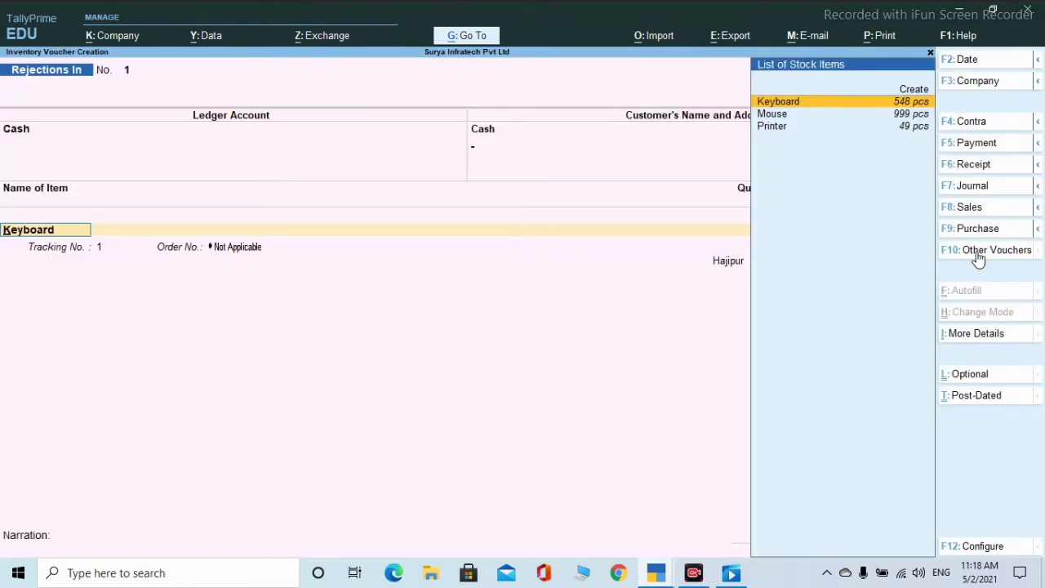
key("BackSpace")
key("BackSpace")
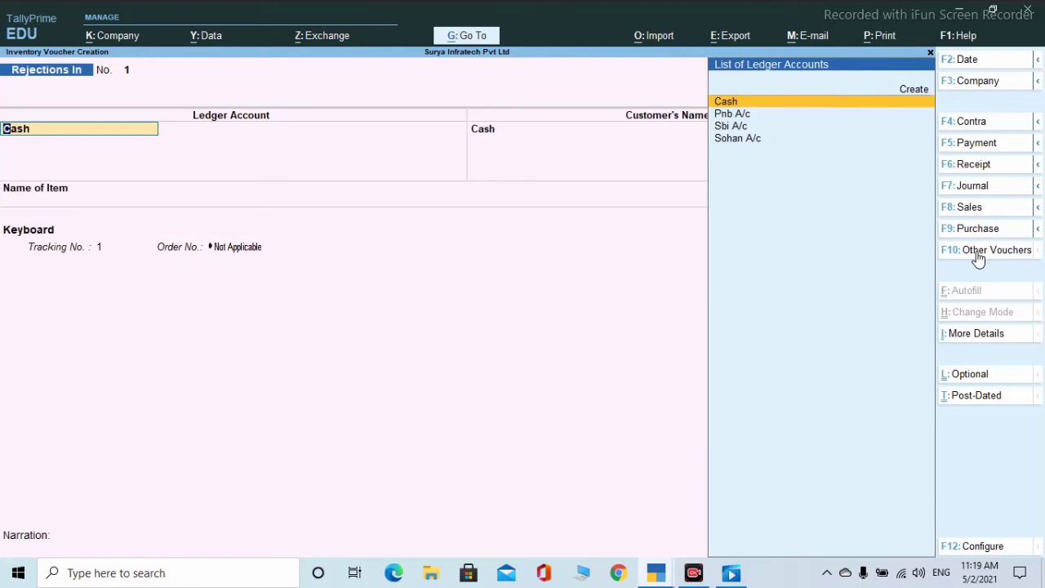
key("Down")
key("Down")
key("Down")
key("Return")
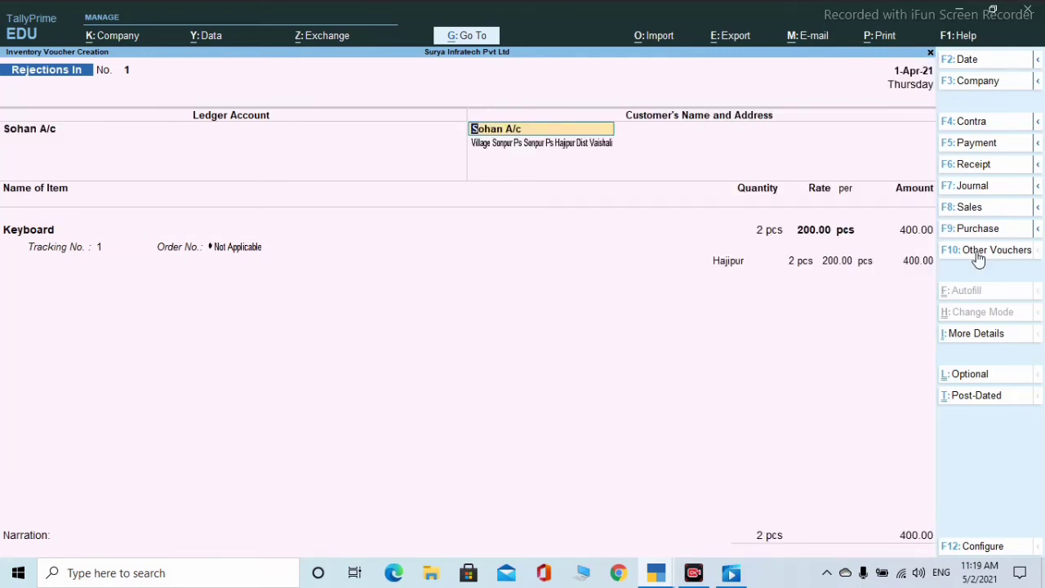
key("Return")
key("Return")
key("Return")
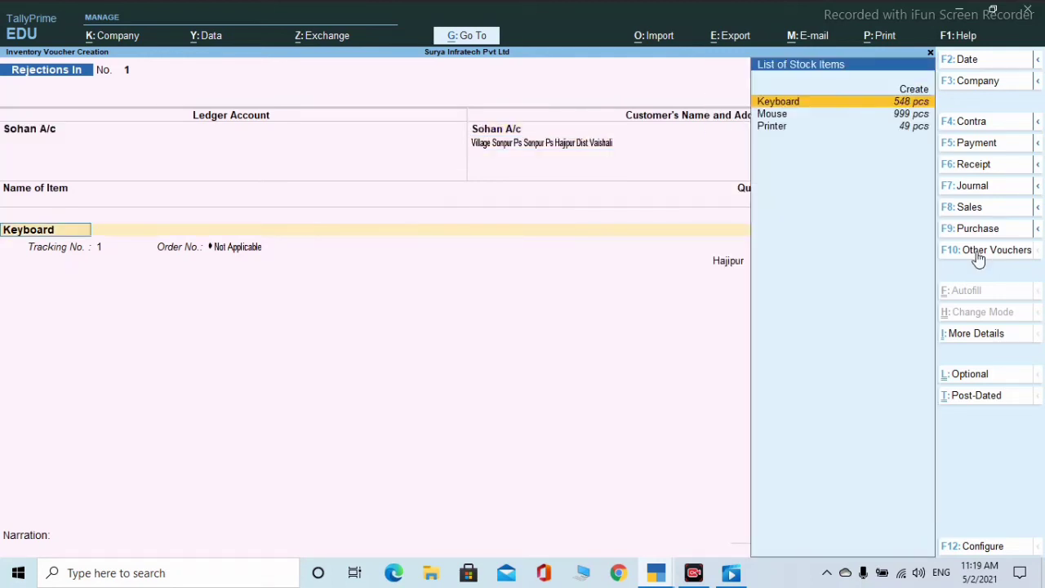
- Add 2 Keyboards at 200 from Hajipur with tracking no. 1
key("Return")
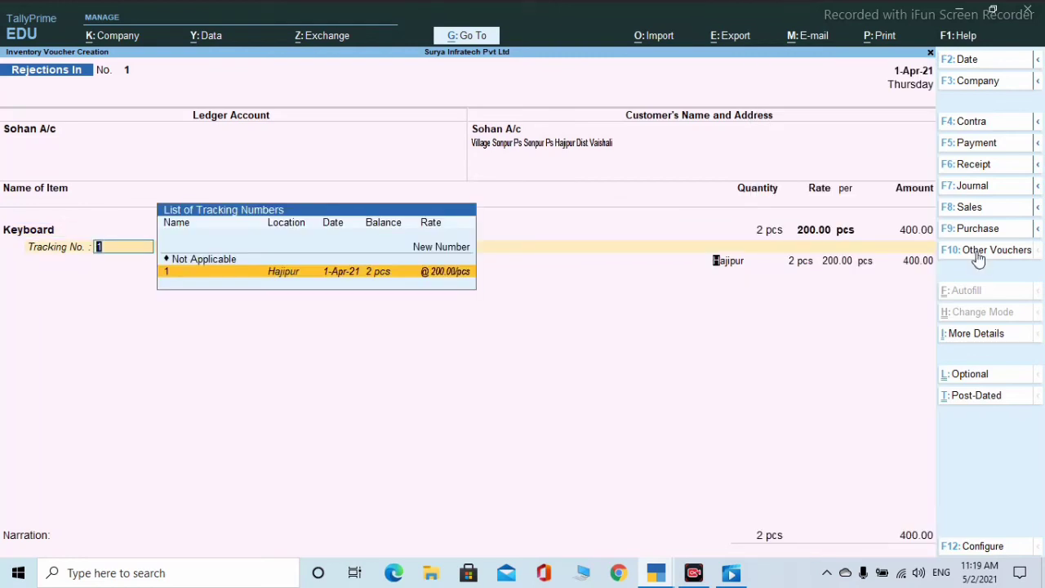
key("Return")
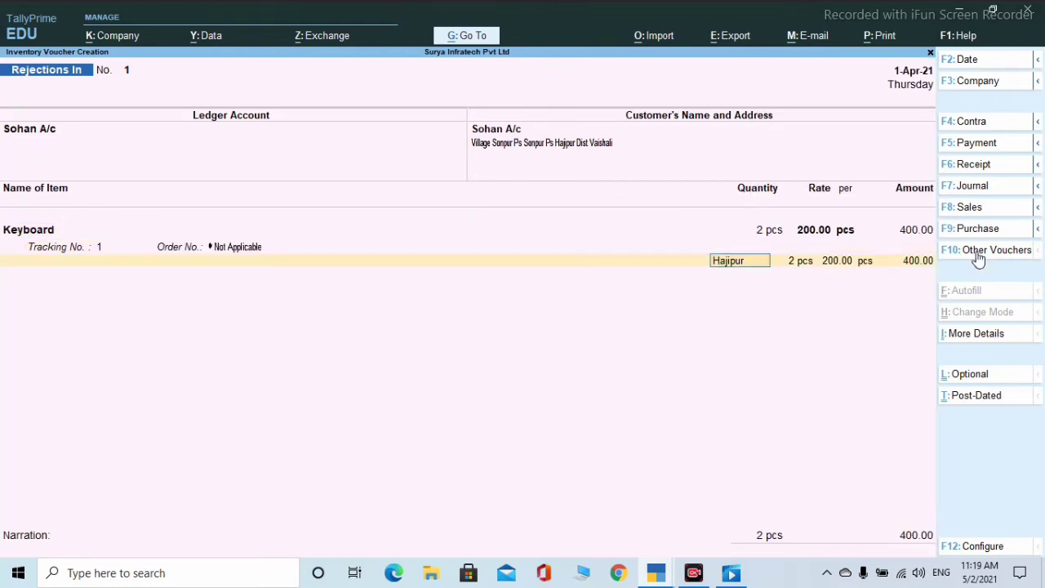
key("Return")
key("Return")
key("Return")
key("Return")
key("Return")
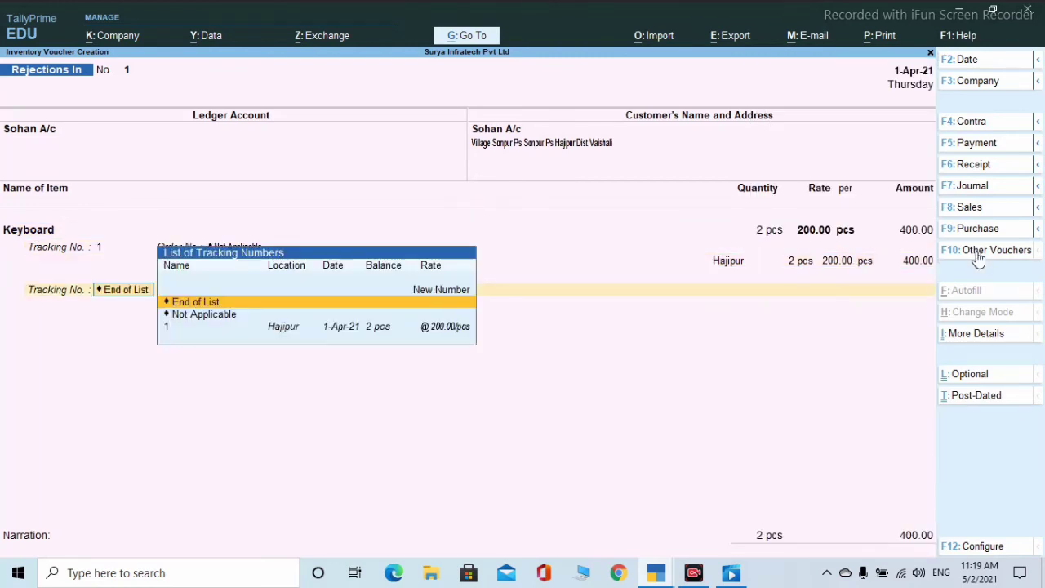
key("Return")
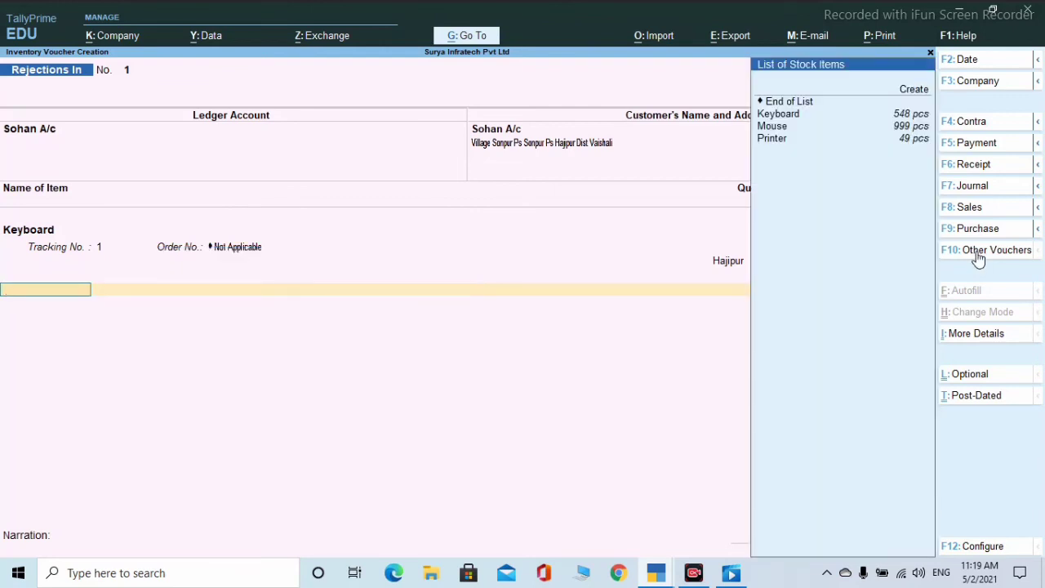
- Add 2 Mice at 250 with tracking no. 1 and finish the voucher totalling 900
key("Down")
key("Down")
key("Return")
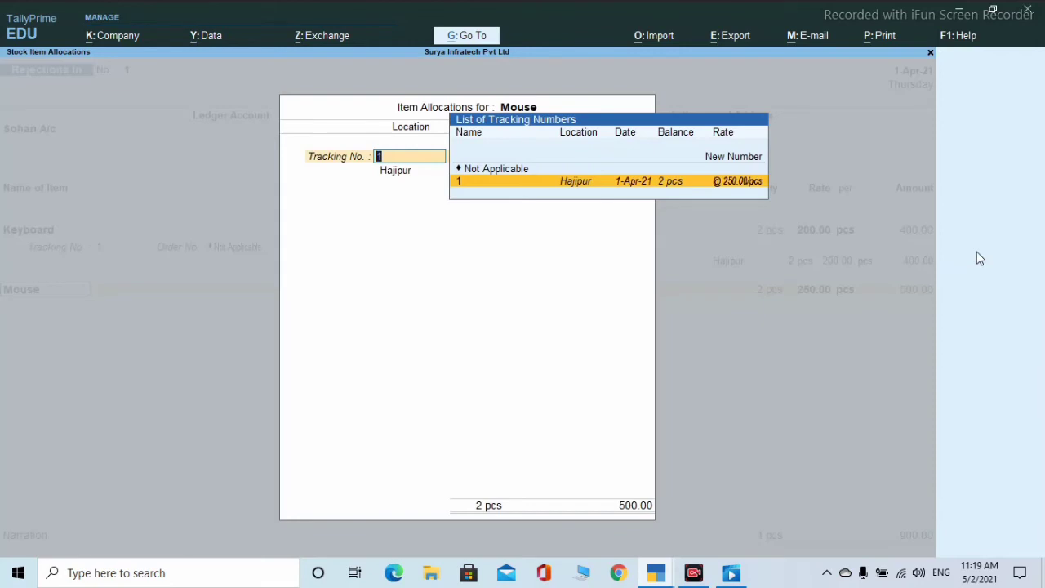
key("Return")
key("Return")
key("Return")
key("Return")
key("Return")
key("Return")
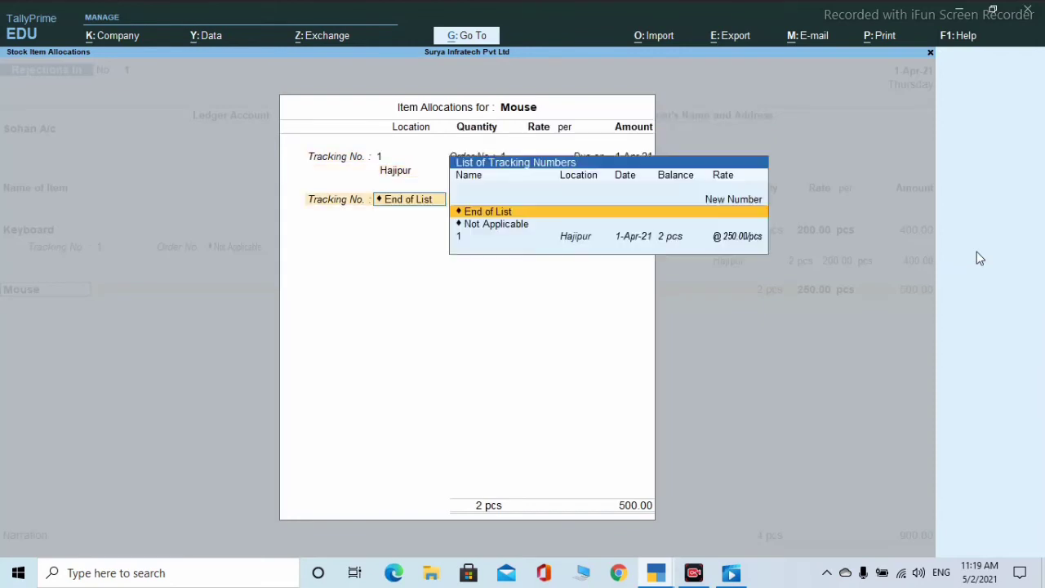
key("Return")
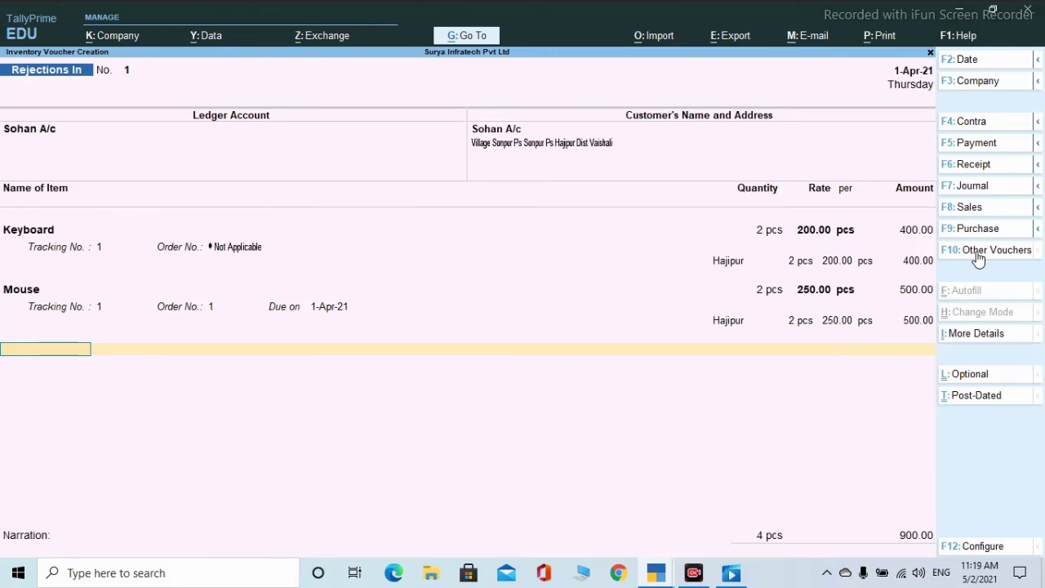
key("Return")
key("Return")
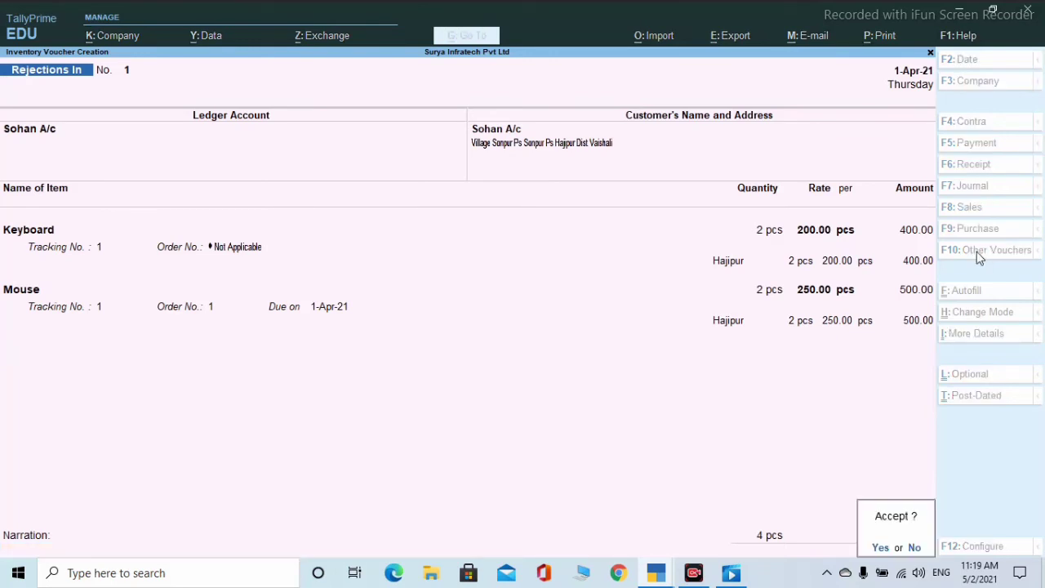
key("Return")
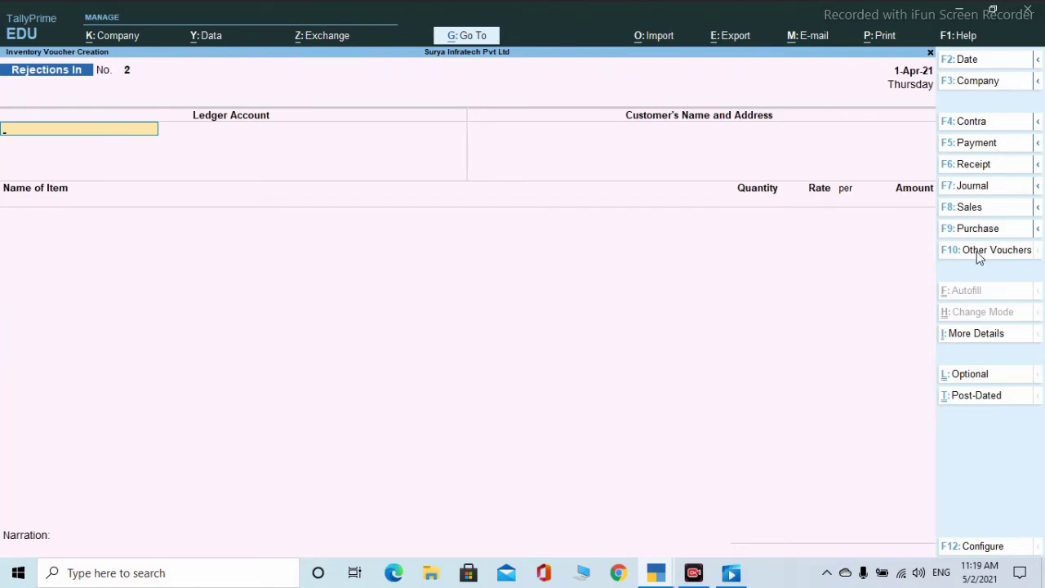
- Return to voucher entry from the Gateway and select Rejections Out from Other Vouchers
key("Escape")
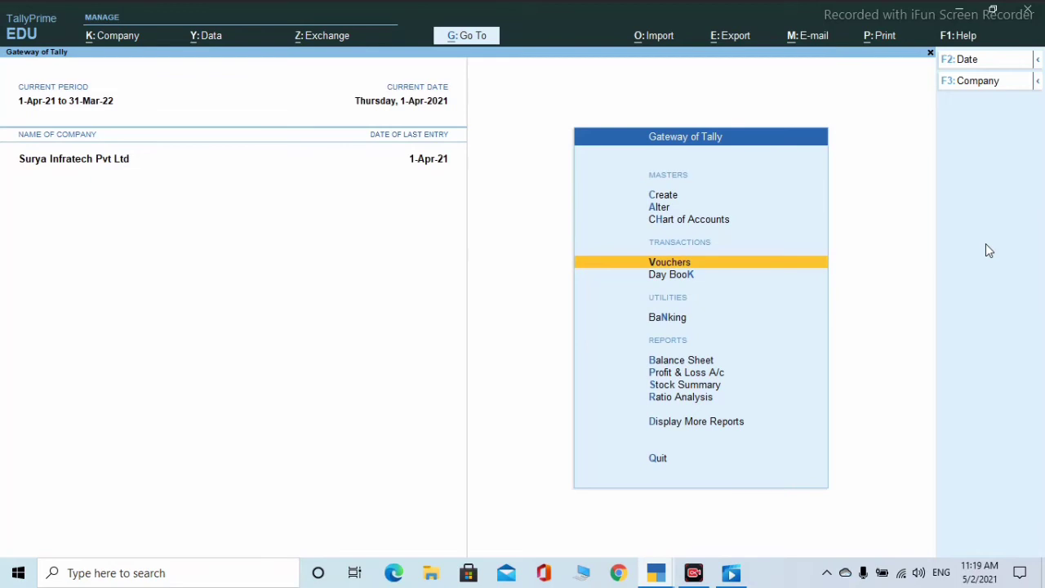
key("Up")
key("Up")
key("Up")
key("Down")
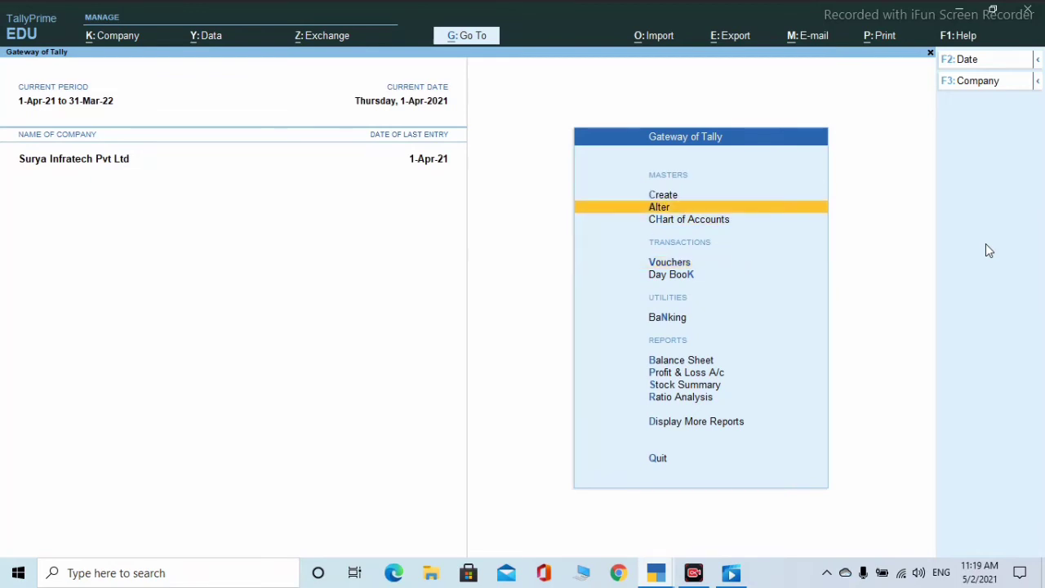
key("Up")
key("Up")
key("Down")
key("Down")
key("Down")
key("Down")
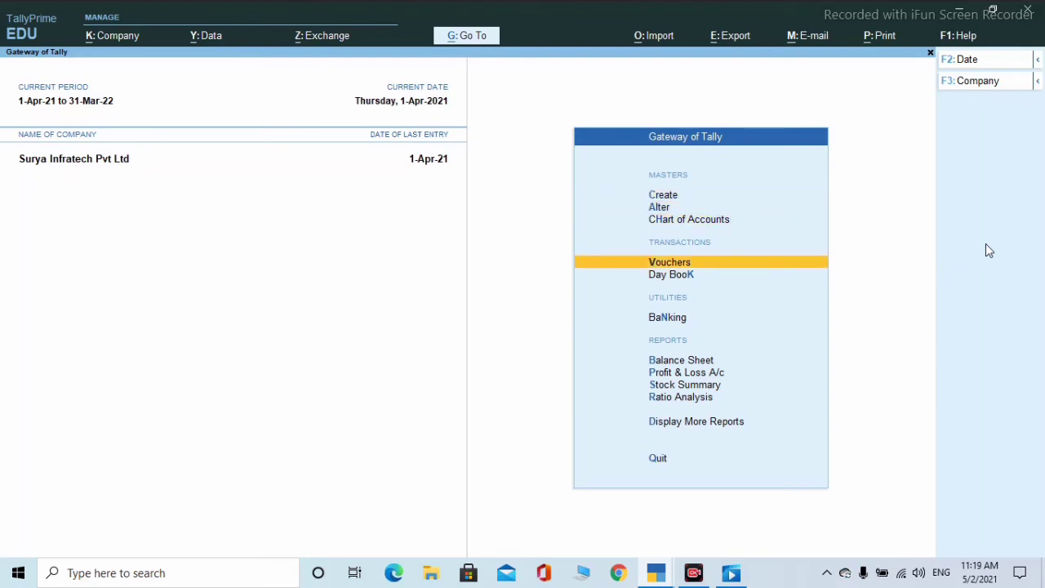
key("Down")
key("Up")
key("Return")
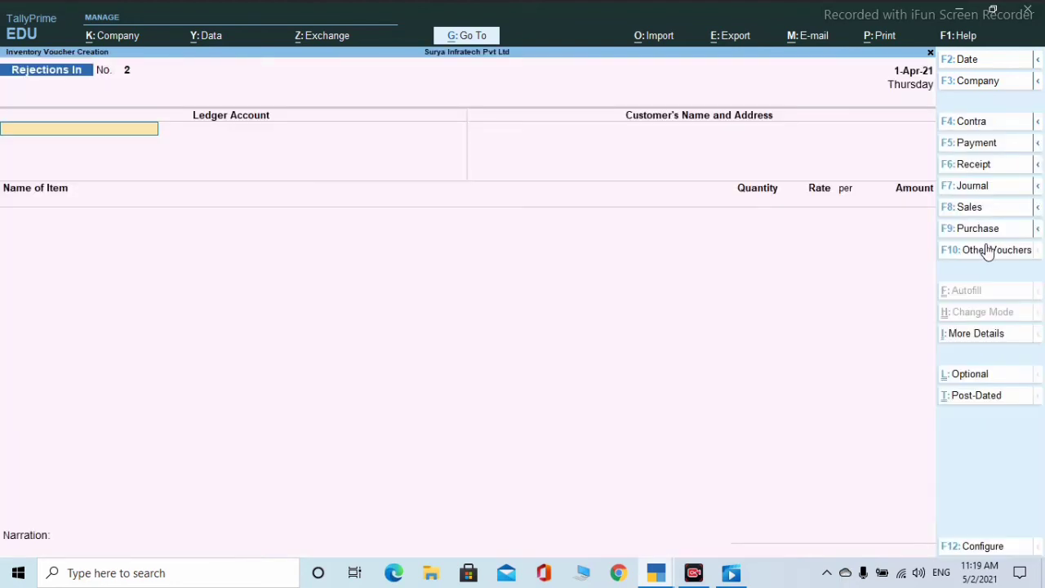
left_click(987, 247)
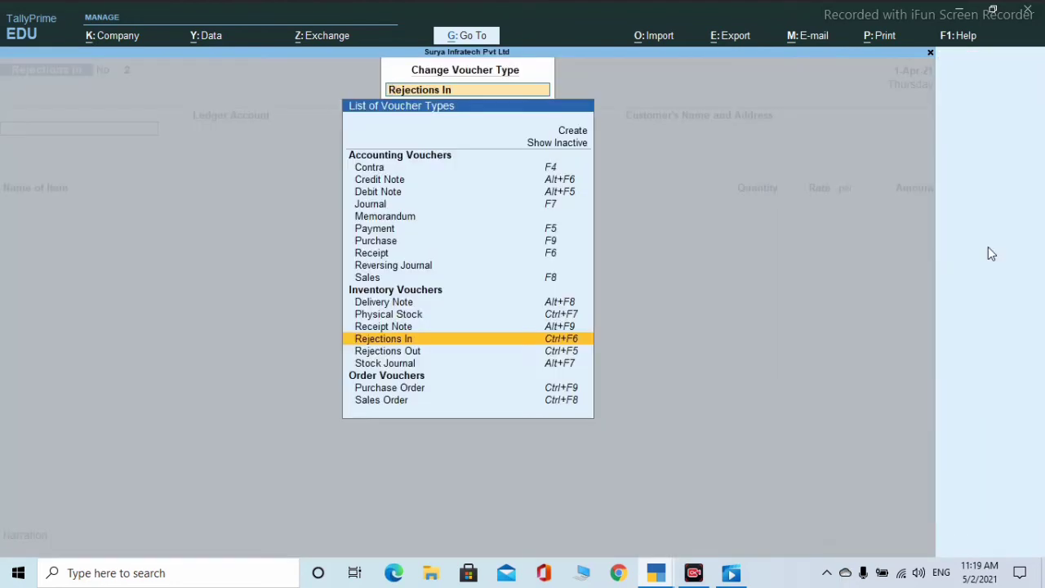
key("Down")
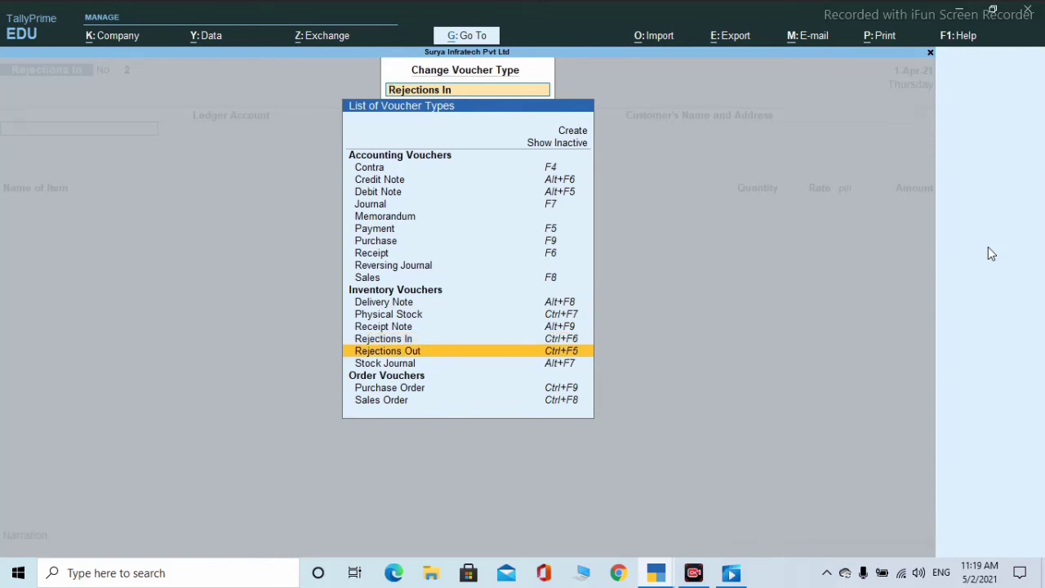
key("Return")
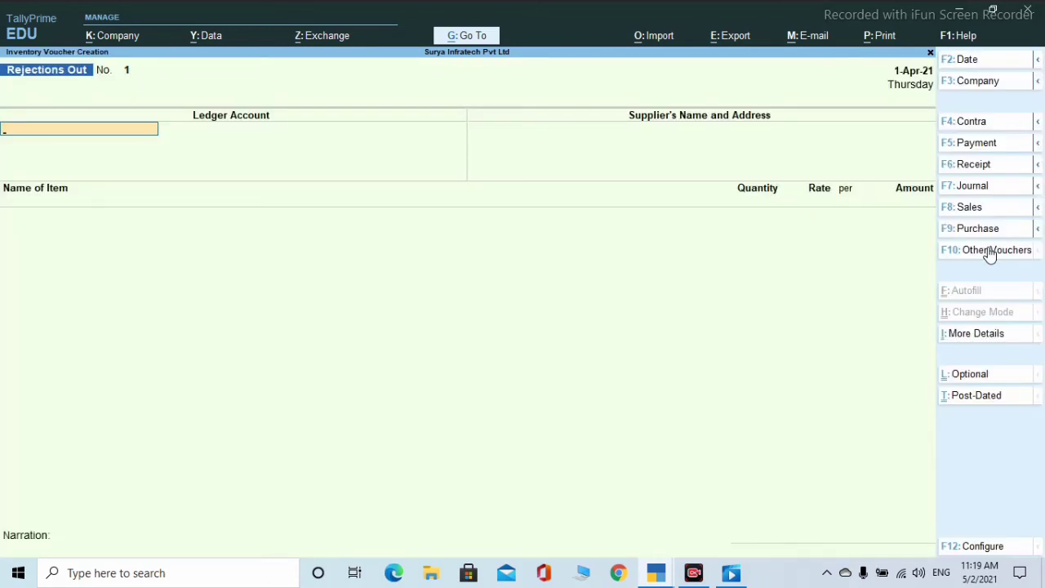
- Return 2 Keyboards from Hajipur at 200.00 to the supplier's account and save, totalling 400.00
key("Down")
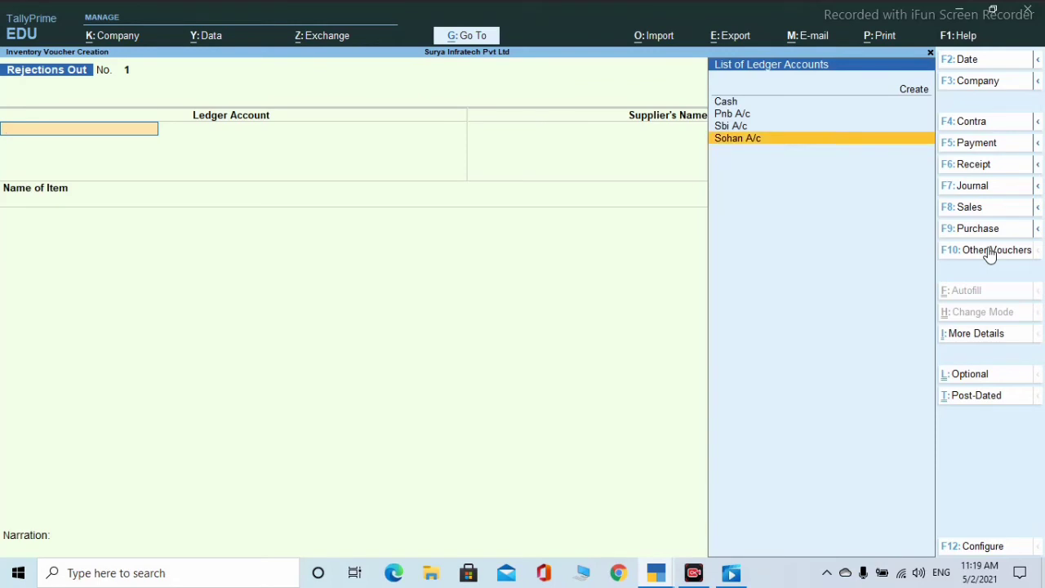
key("Return")
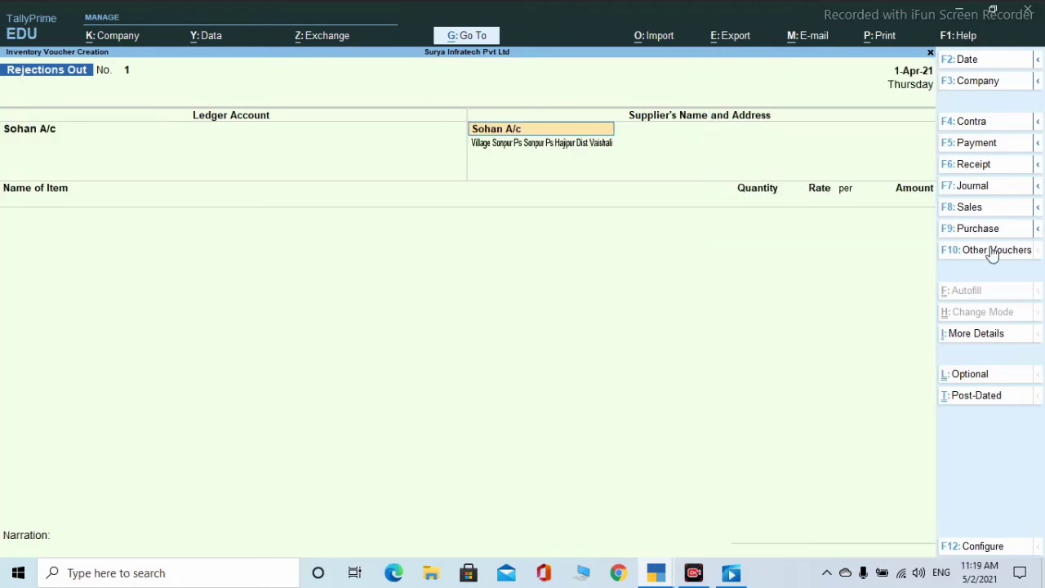
key("Return")
key("Return")
key("Return")
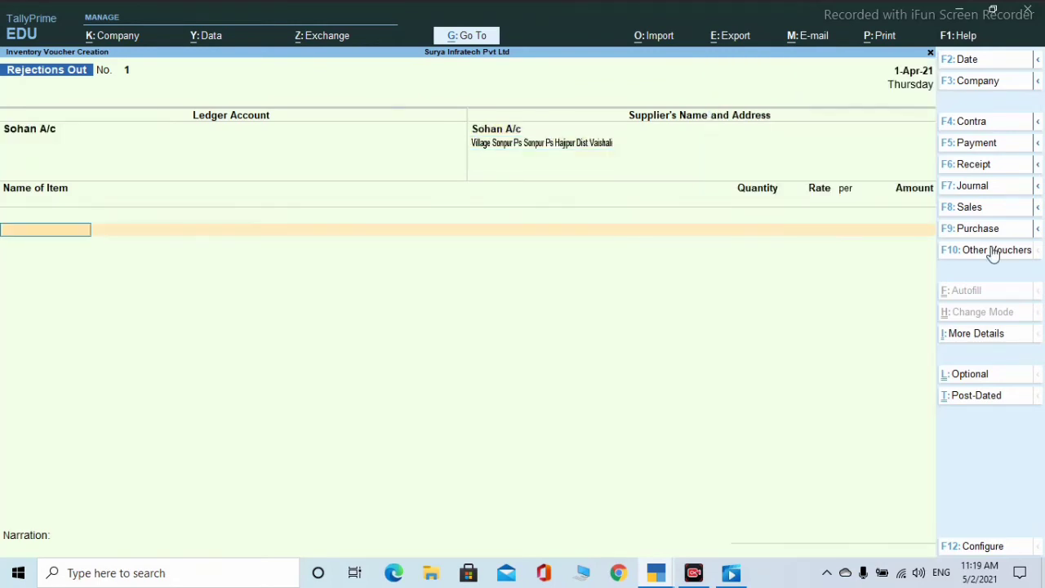
type("b")
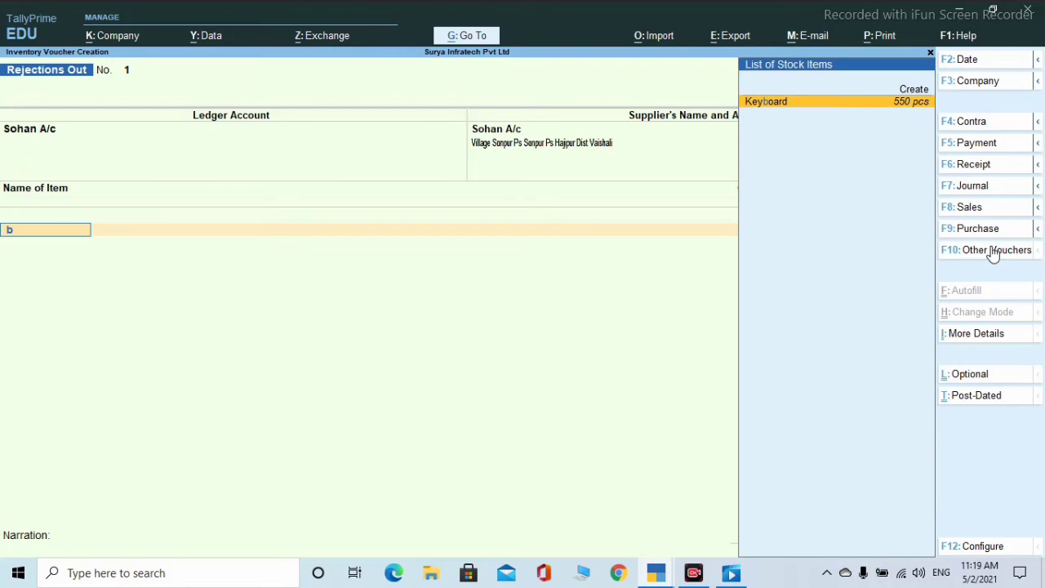
key("BackSpace")
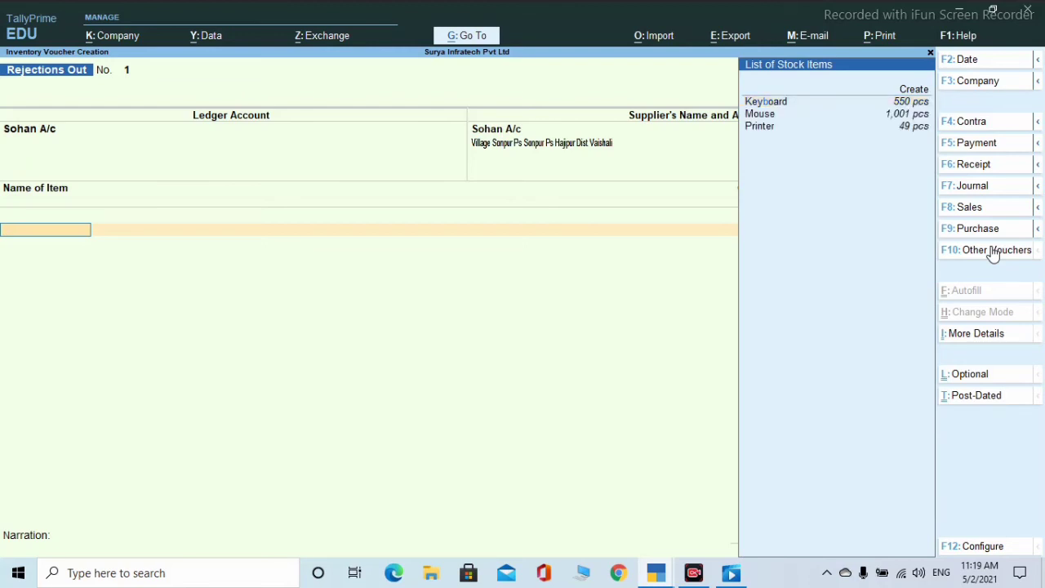
key("Up")
key("Down")
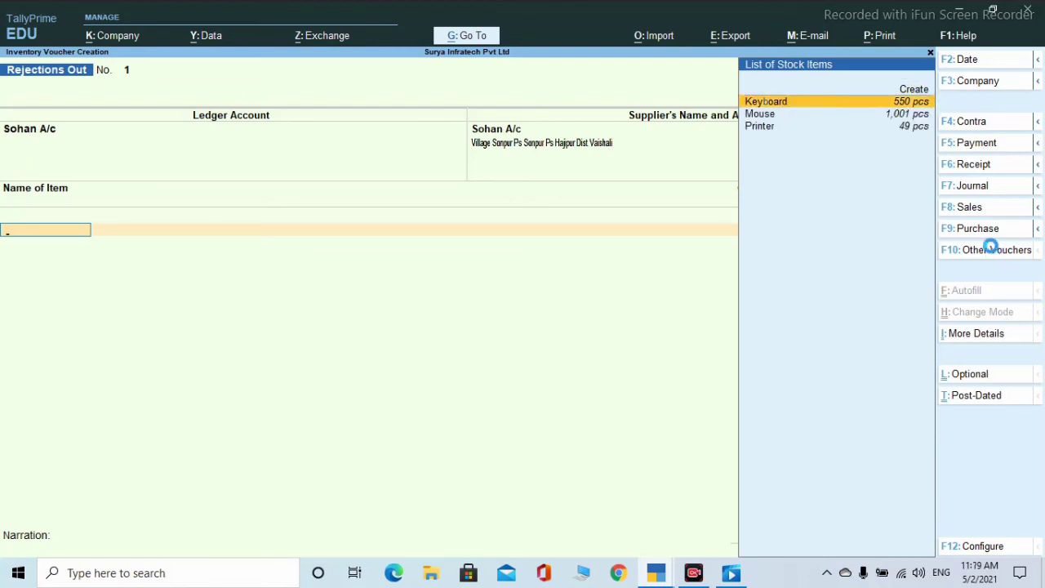
key("Return")
key("Return")
key("Return")
key("Return")
key("Return")
key("Return")
key("Return")
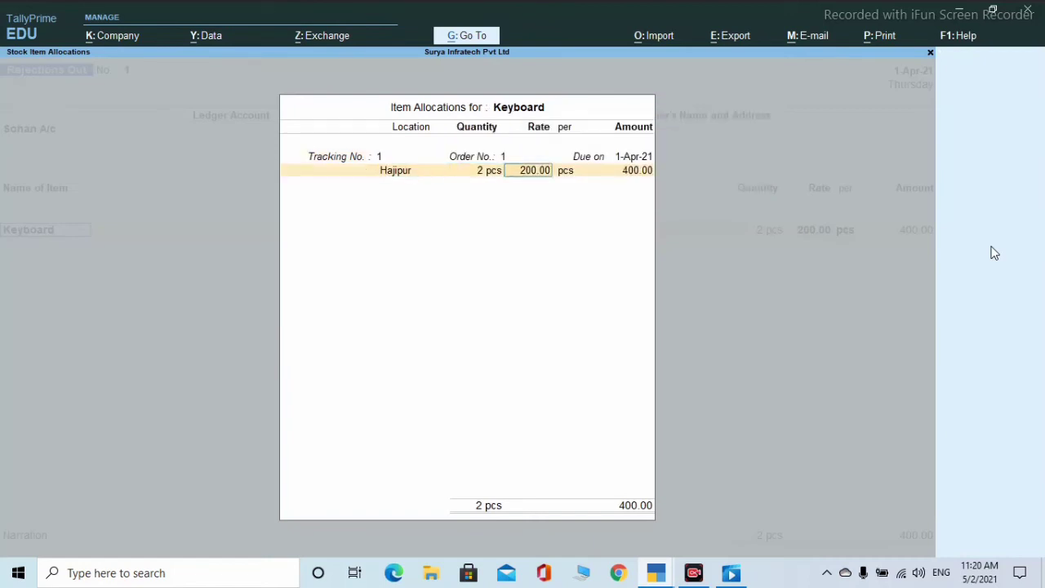
key("Return")
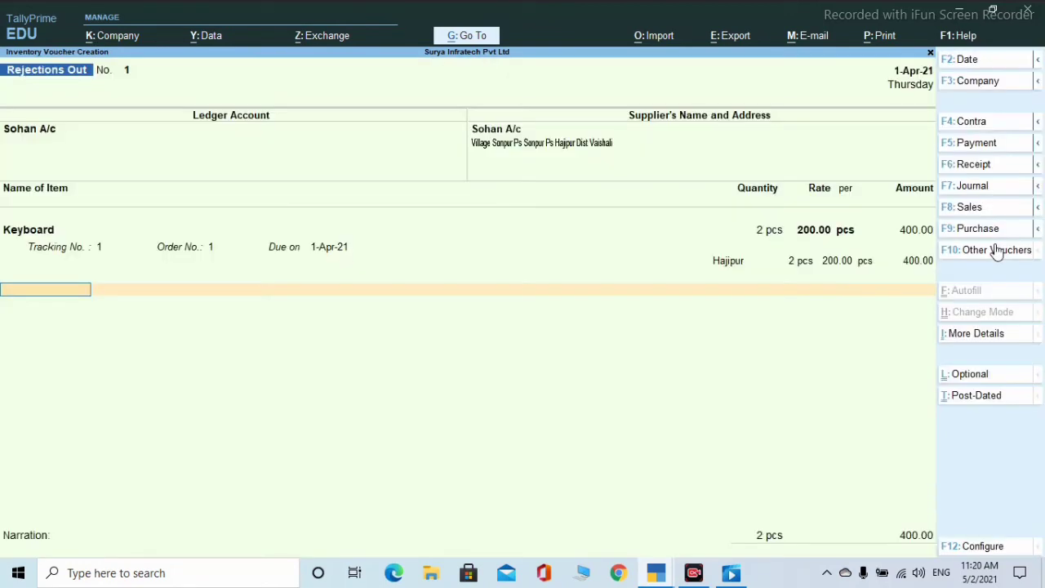
key("Return")
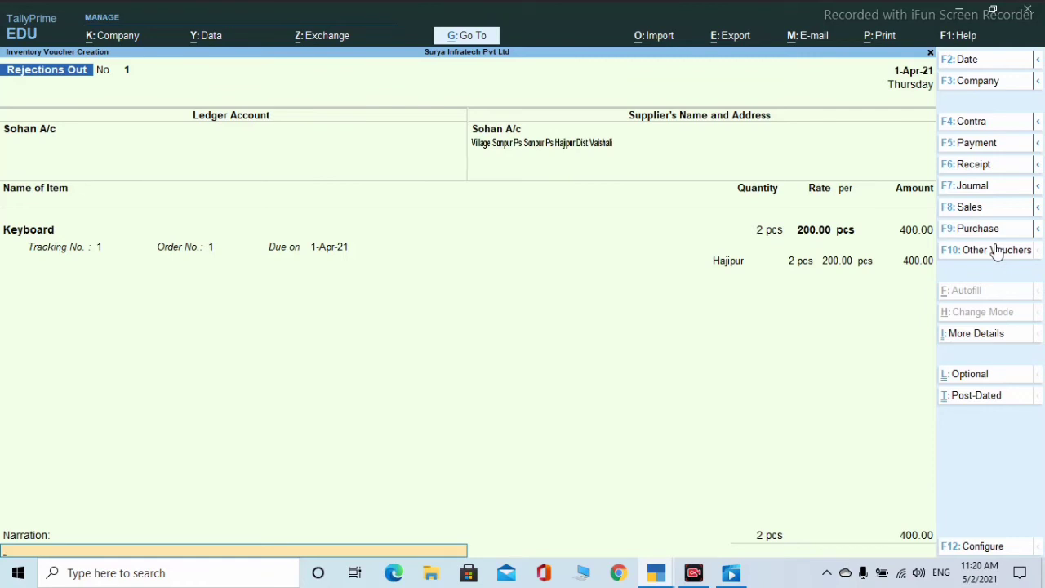
key("Return")
key("Return")
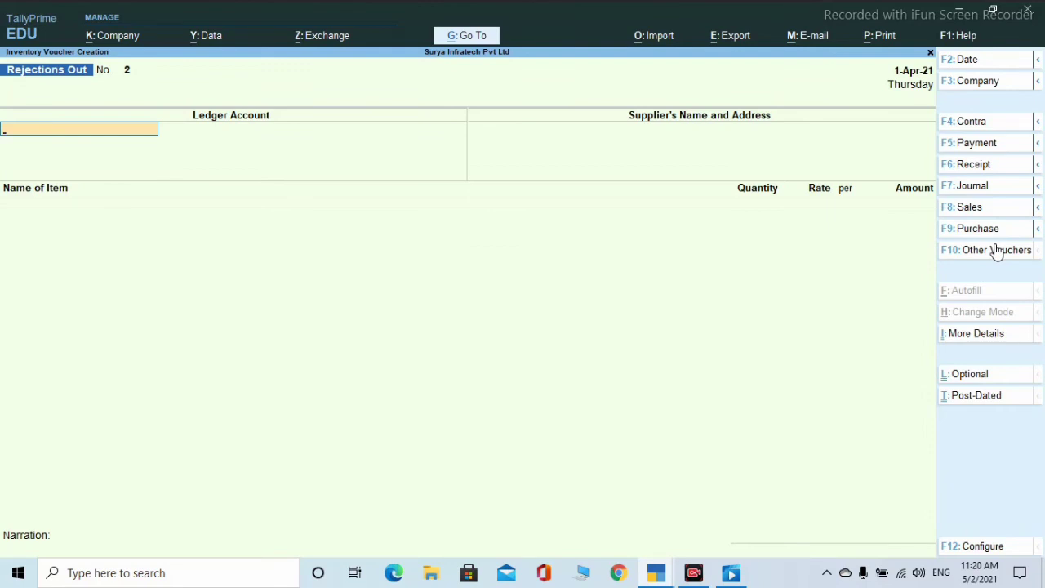
- Pick Stock Journal from the Other Vouchers list to get a blank Stock Journal No. 1
left_click(996, 252)
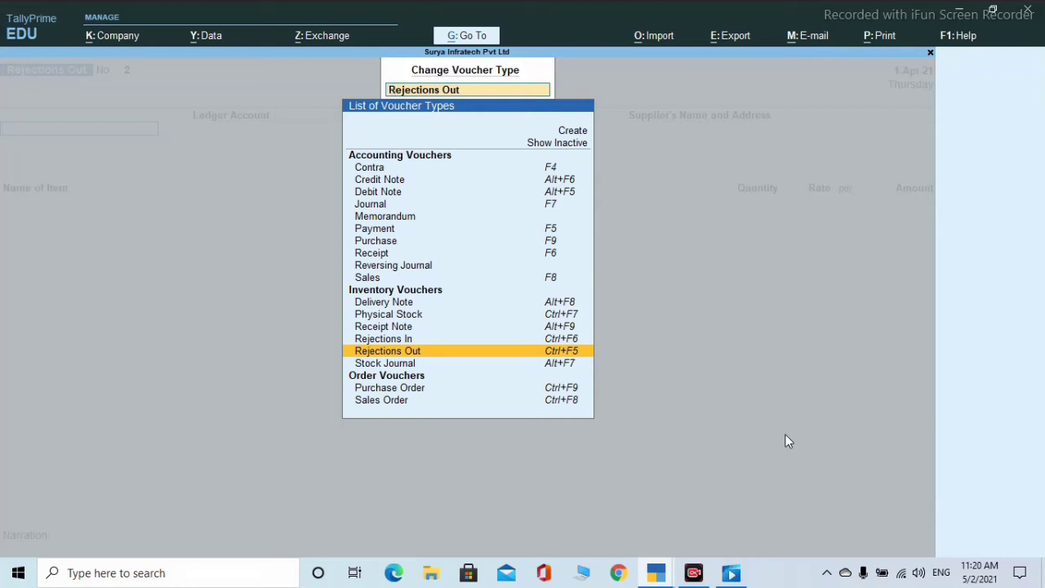
key("Down")
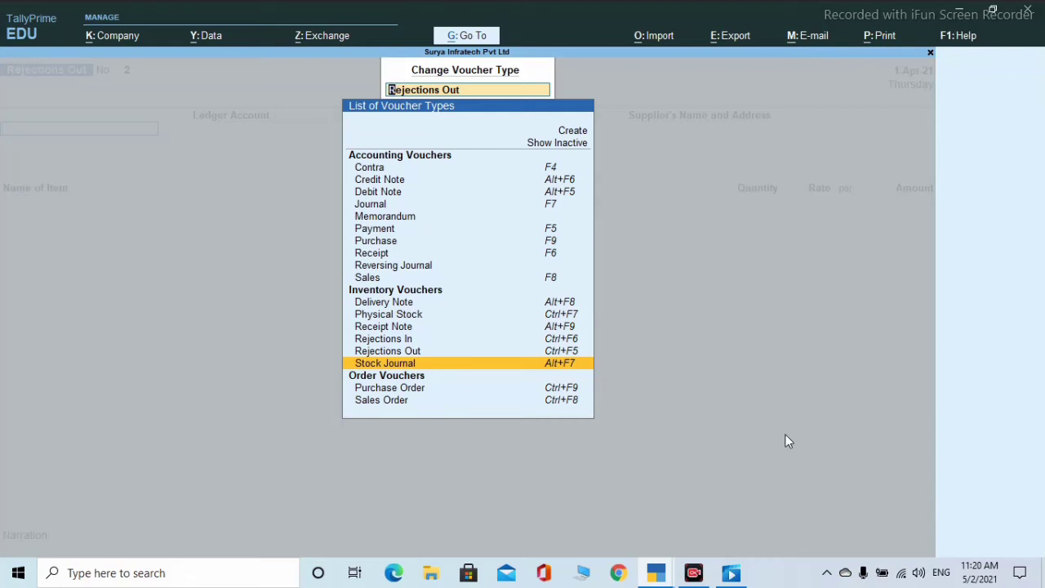
key("Return")
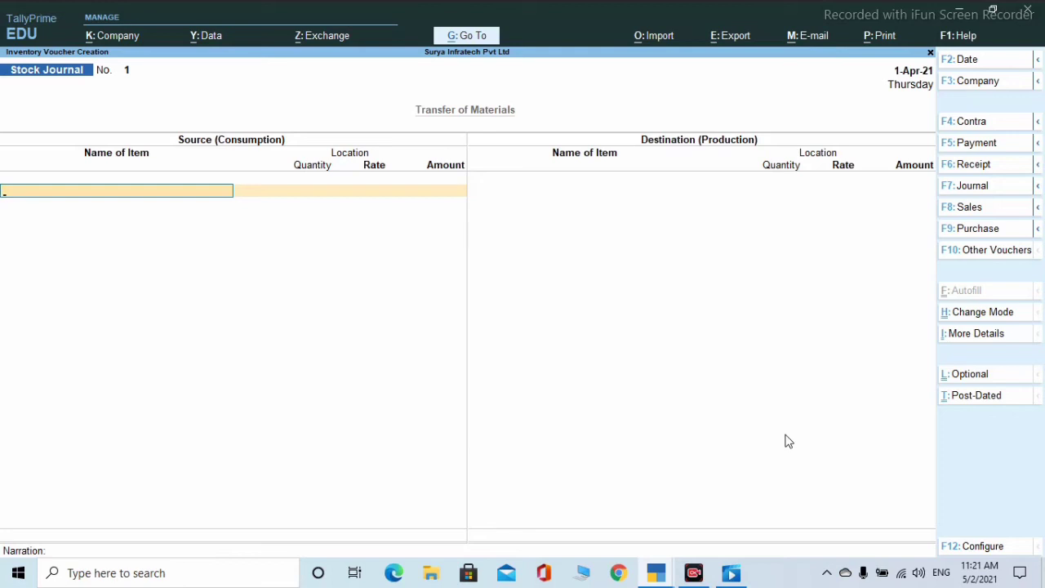
- Enter the source line: 500 pcs of Keyboard from Hajipur at 200.00
key("space")
key("Down")
key("Down")
key("Down")
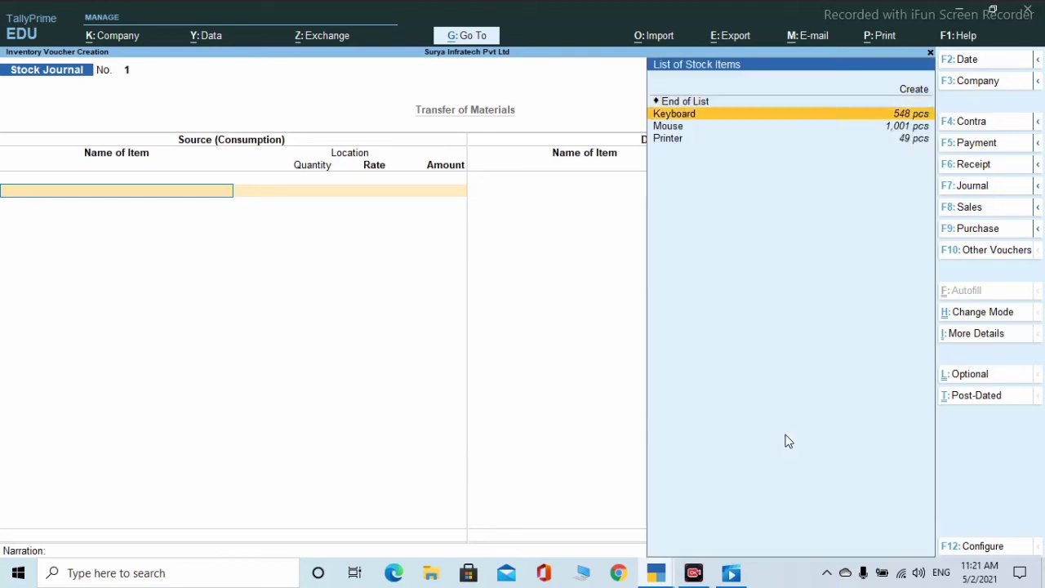
key("Return")
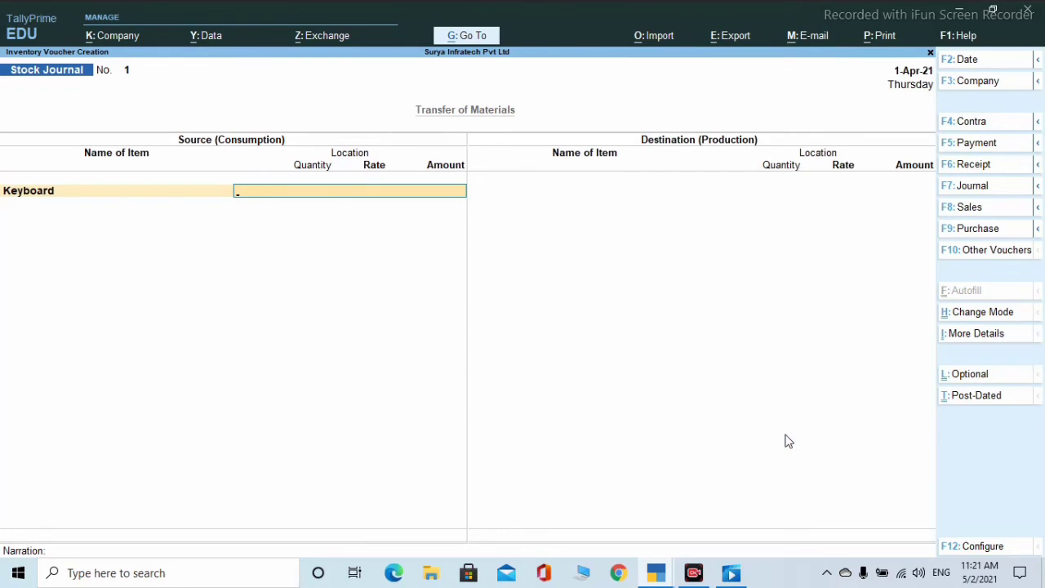
key("space")
key("Down")
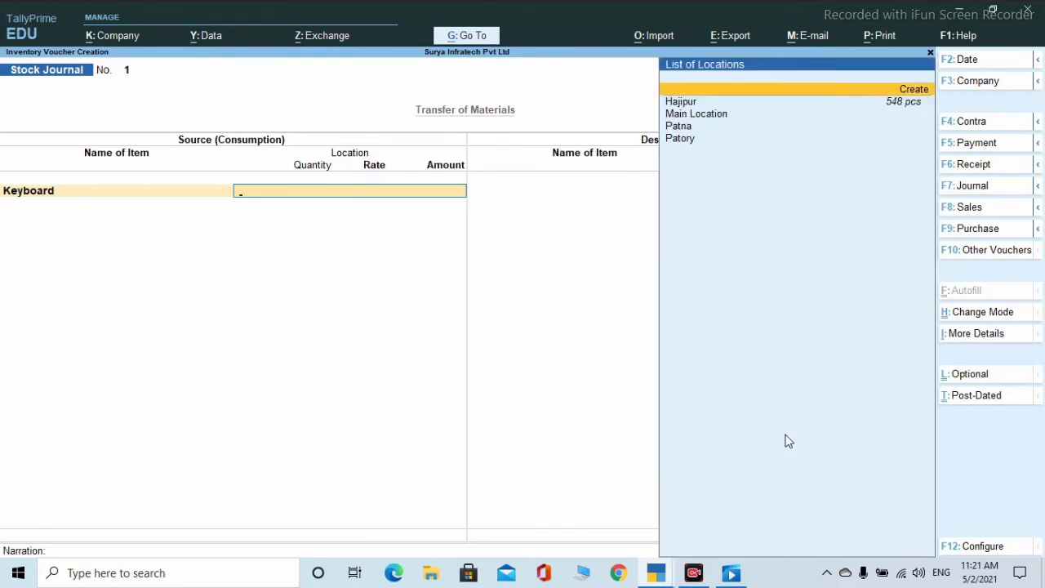
key("Down")
key("Return")
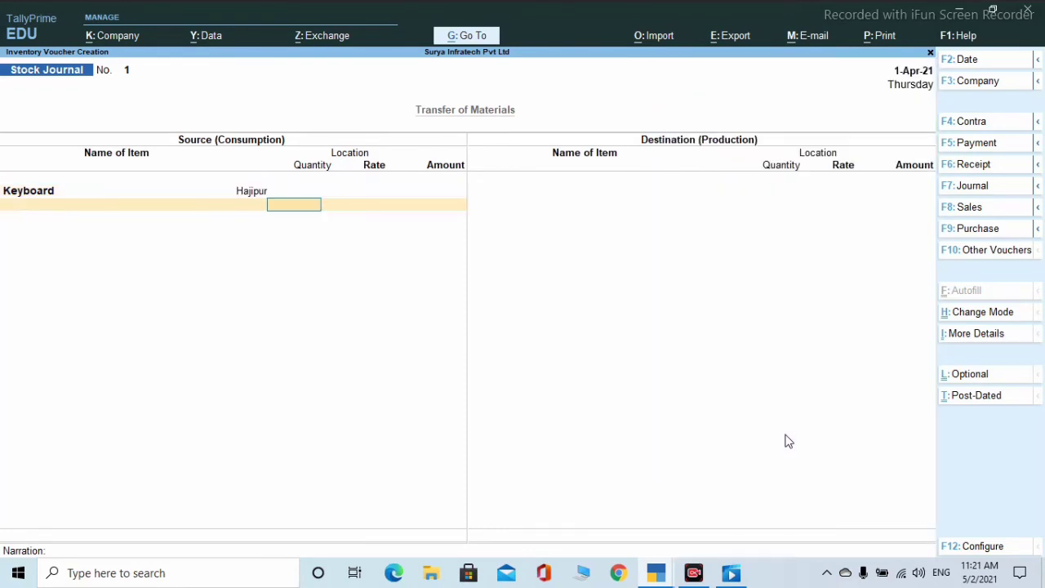
type("500")
key("Return")
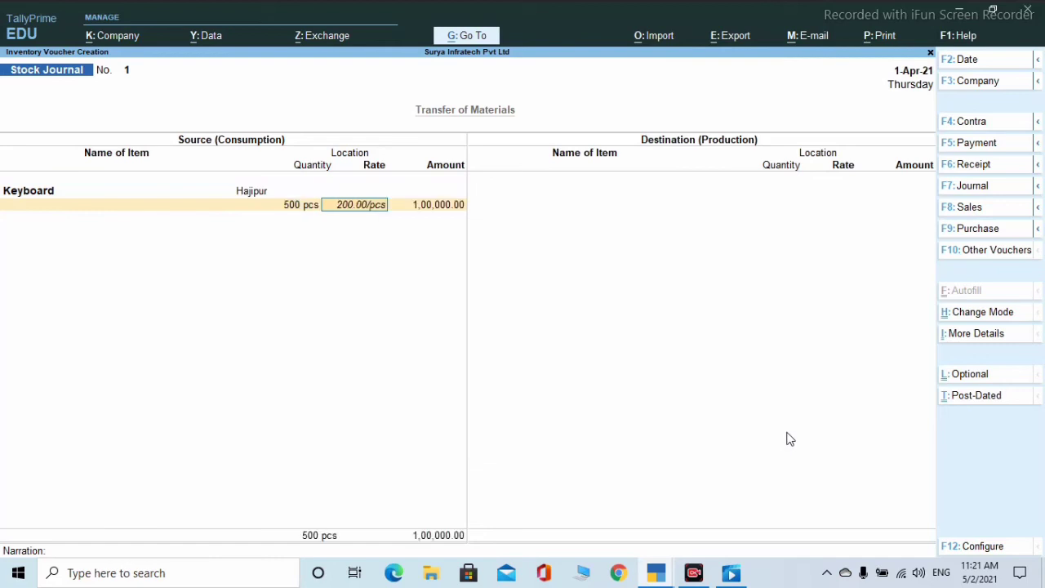
key("Return")
key("Return")
key("Return")
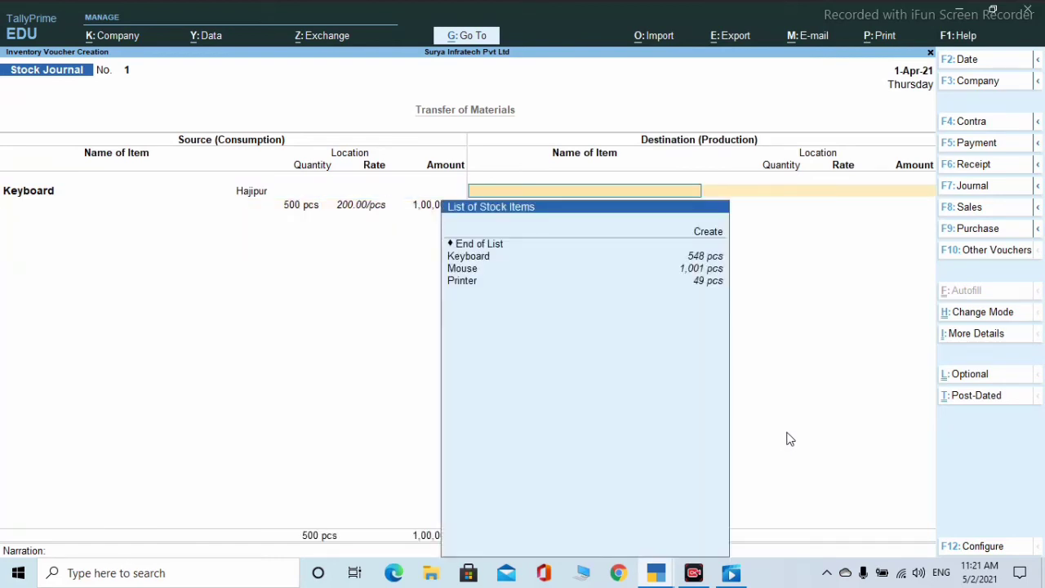
- Add the destination line of 500 pcs Keyboard at Patna and save the voucher
key("Down")
key("Down")
key("Return")
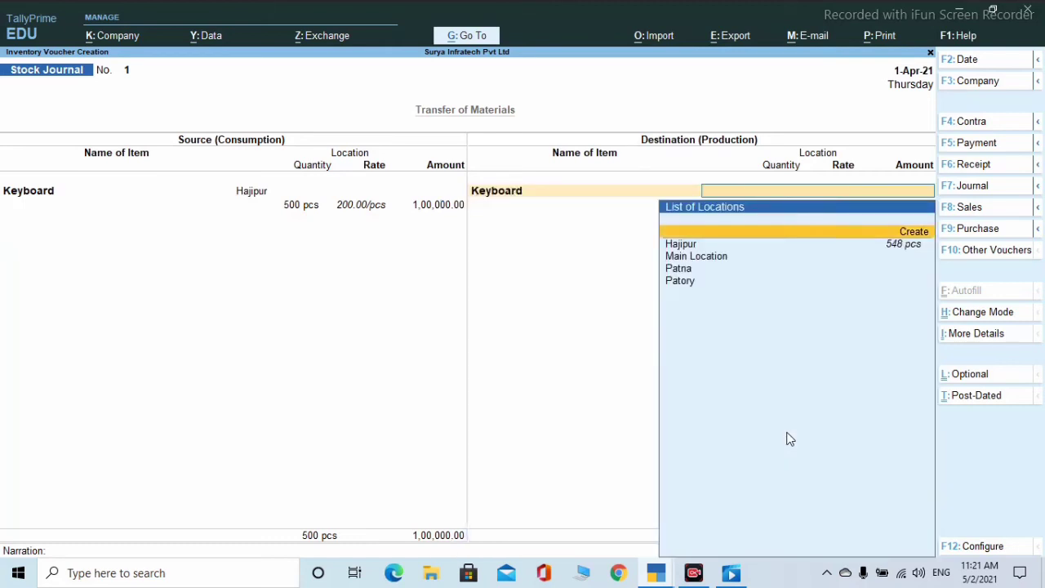
key("Down")
key("Return")
key("BackSpace")
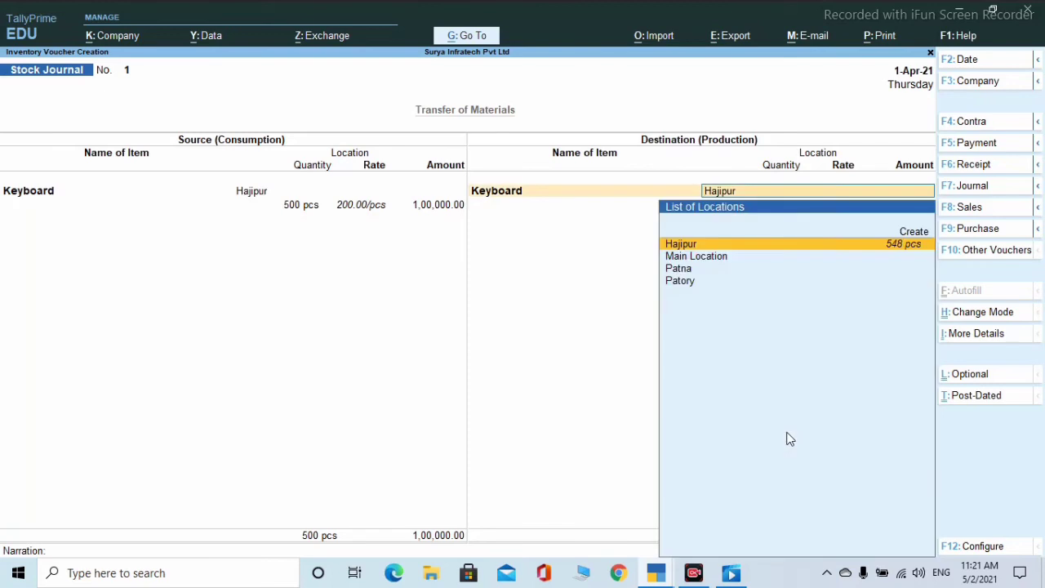
key("Down")
key("Down")
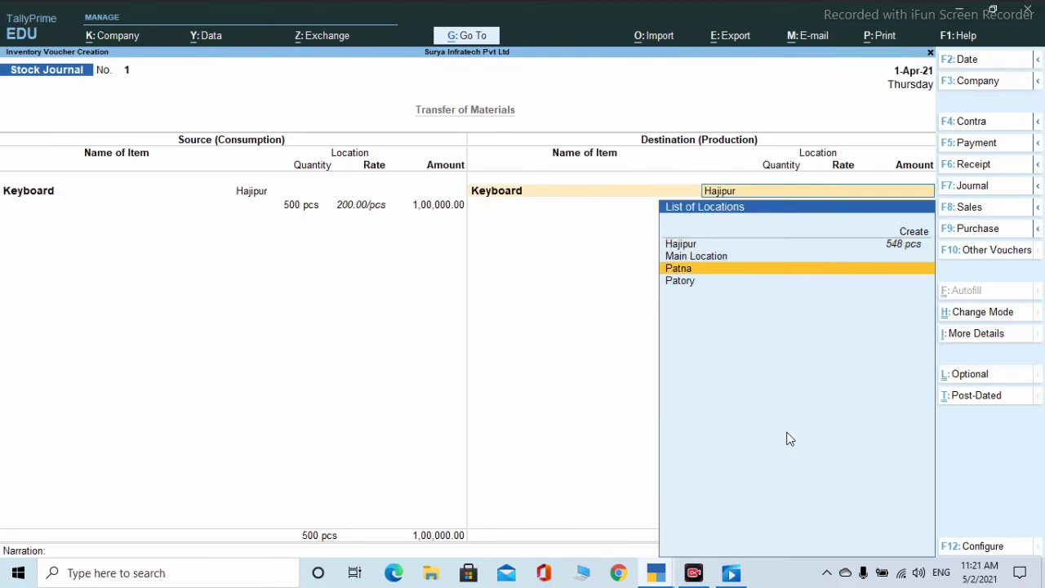
key("Return")
type("500")
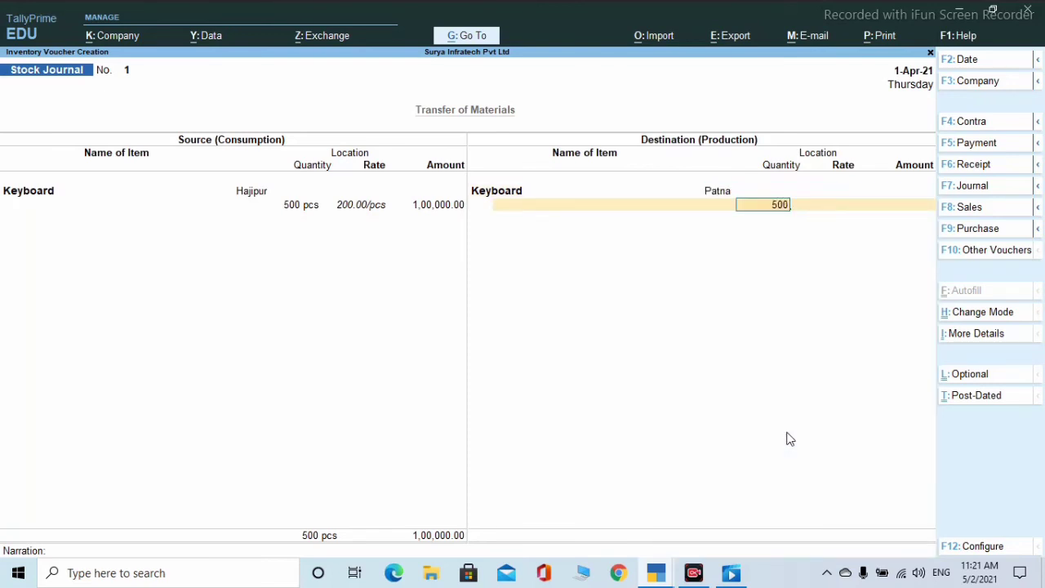
key("Return")
key("Return")
key("Return")
key("Return")
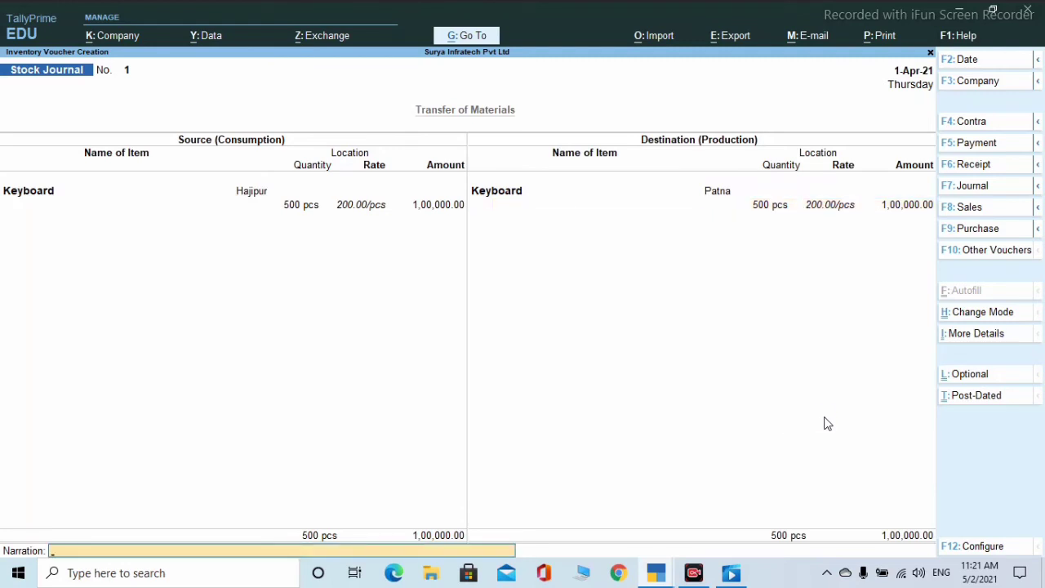
key("Return")
key("Return")
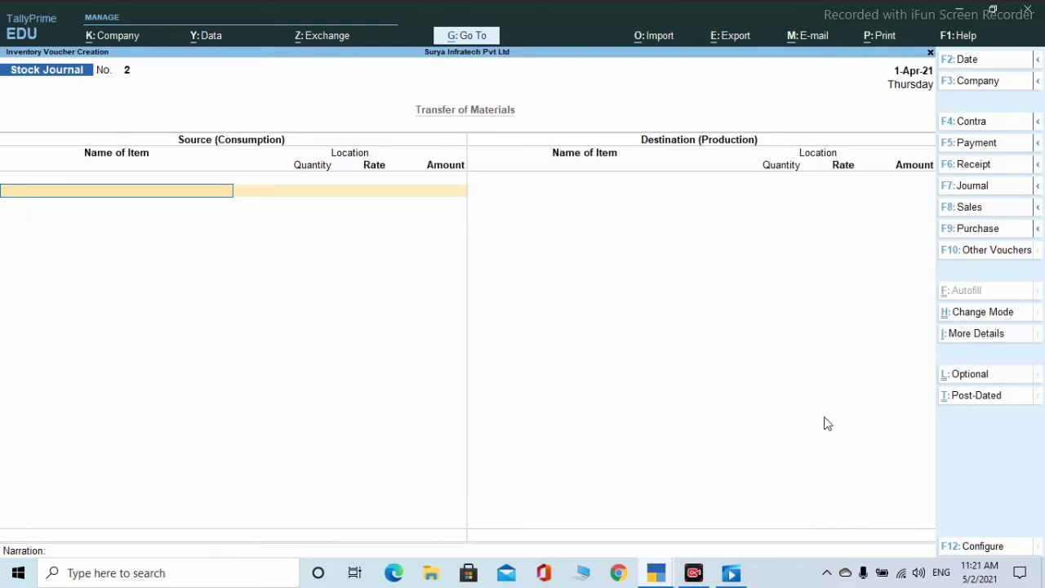
- Quit the blank Stock Journal No. 2, reopen it, then quit again to the Gateway of Tally
key("Escape")
key("Return")
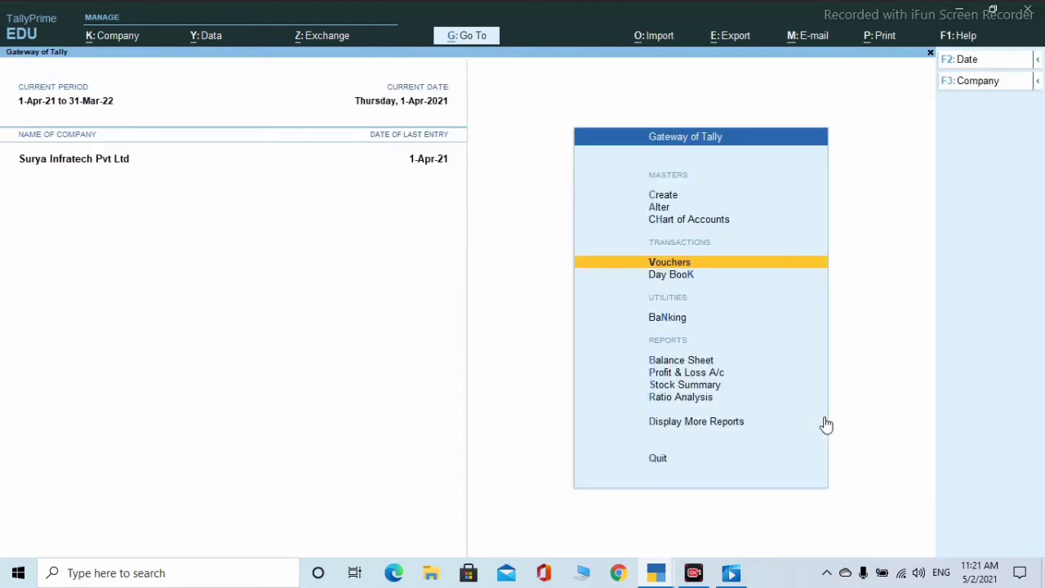
key("Return")
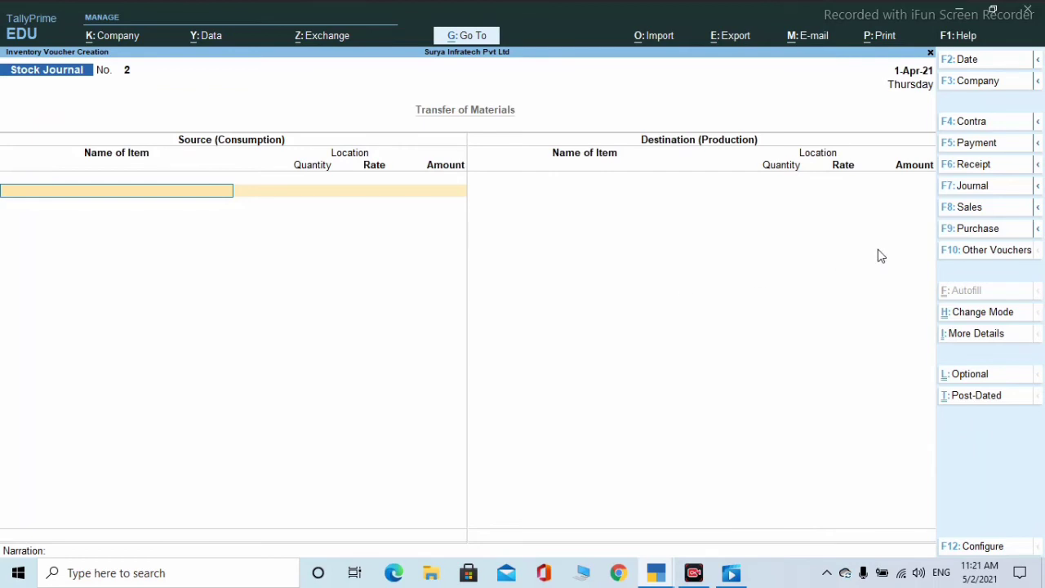
key("Escape")
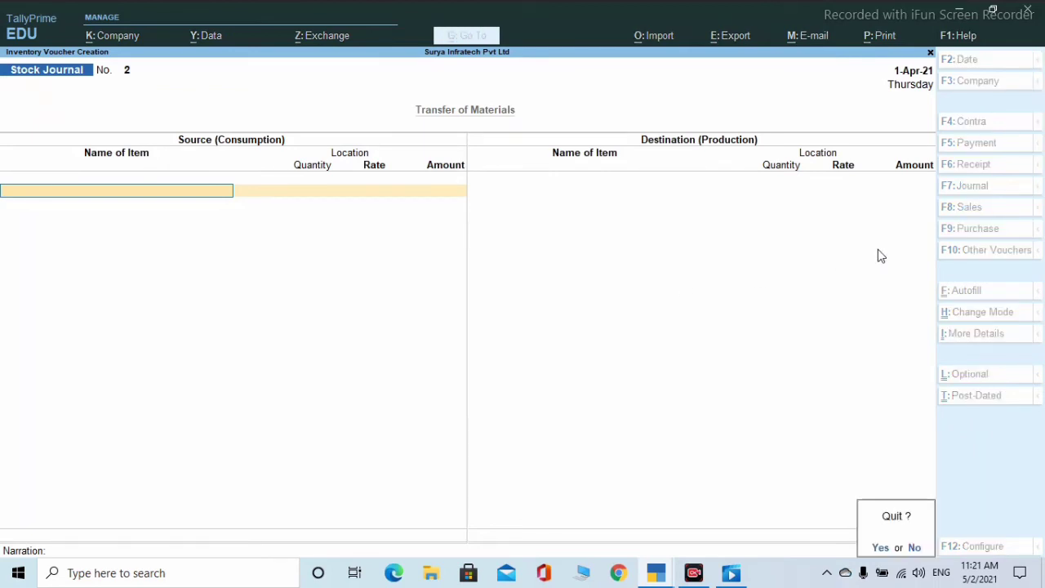
key("Return")
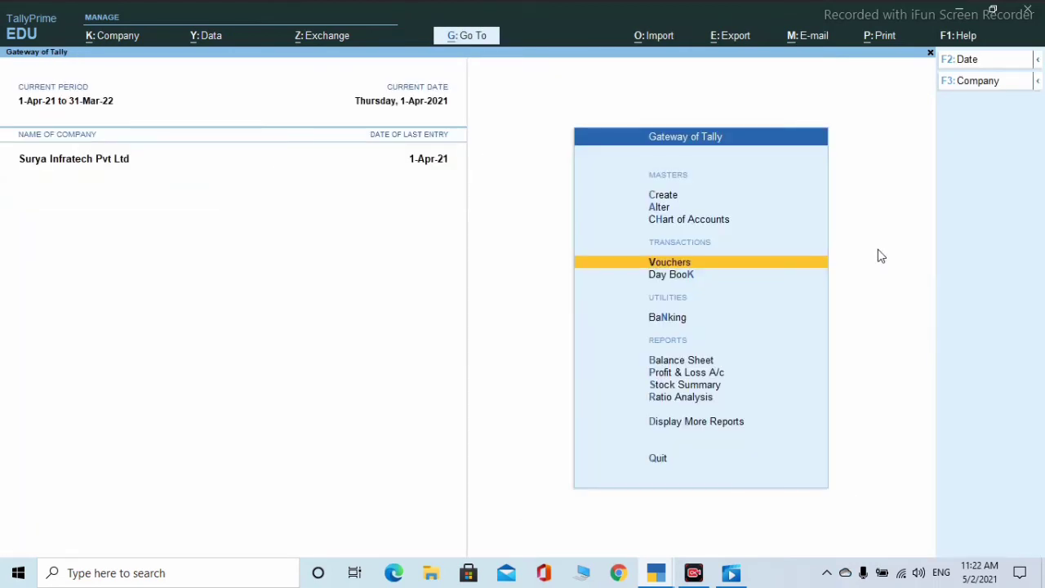
- Start a new voucher type and name it 'Menufactrin of Meterial'
key("Up")
key("Up")
key("Up")
key("Return")
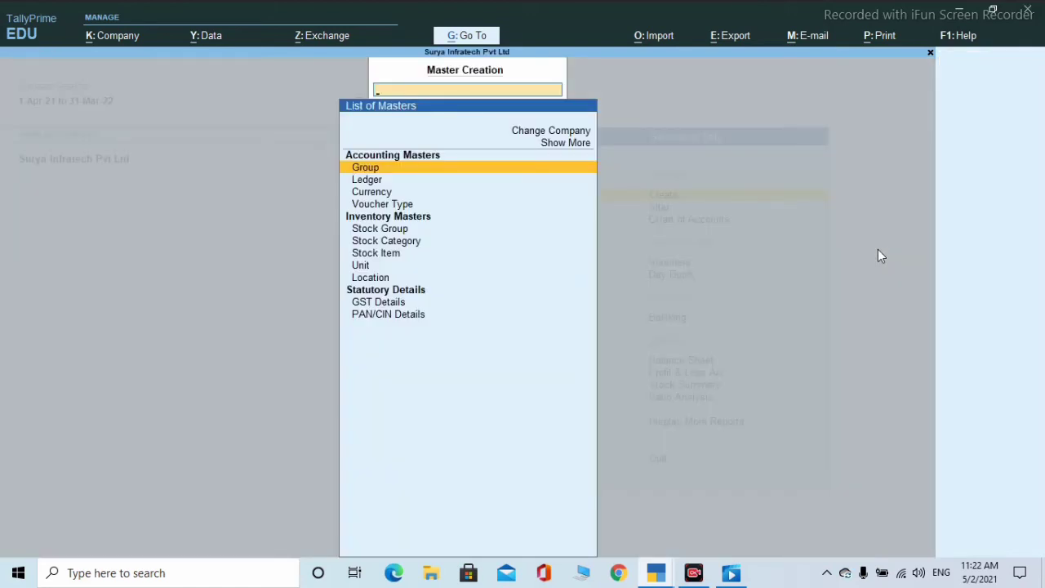
key("Down")
key("Down")
key("Down")
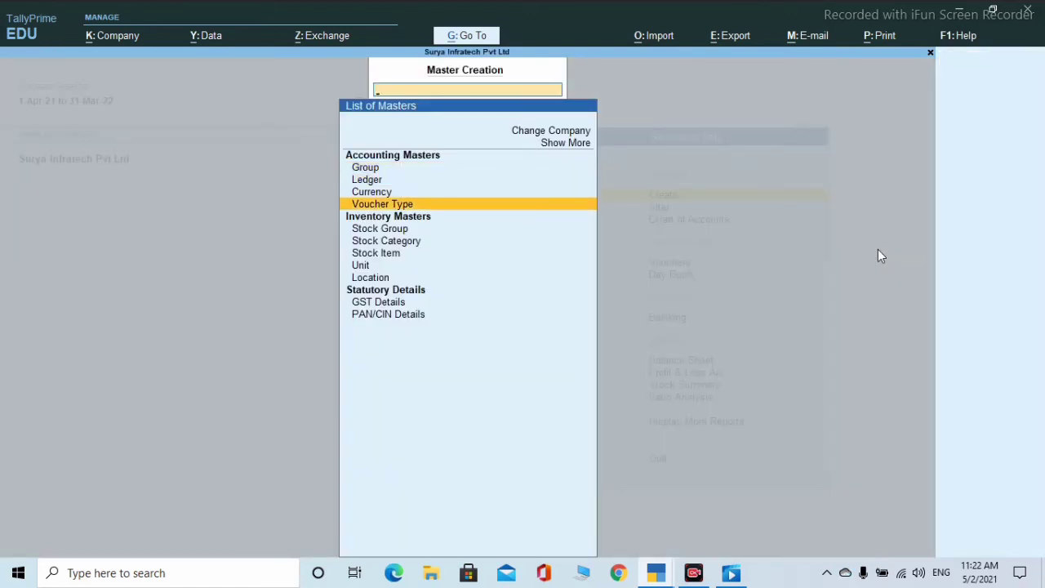
key("Return")
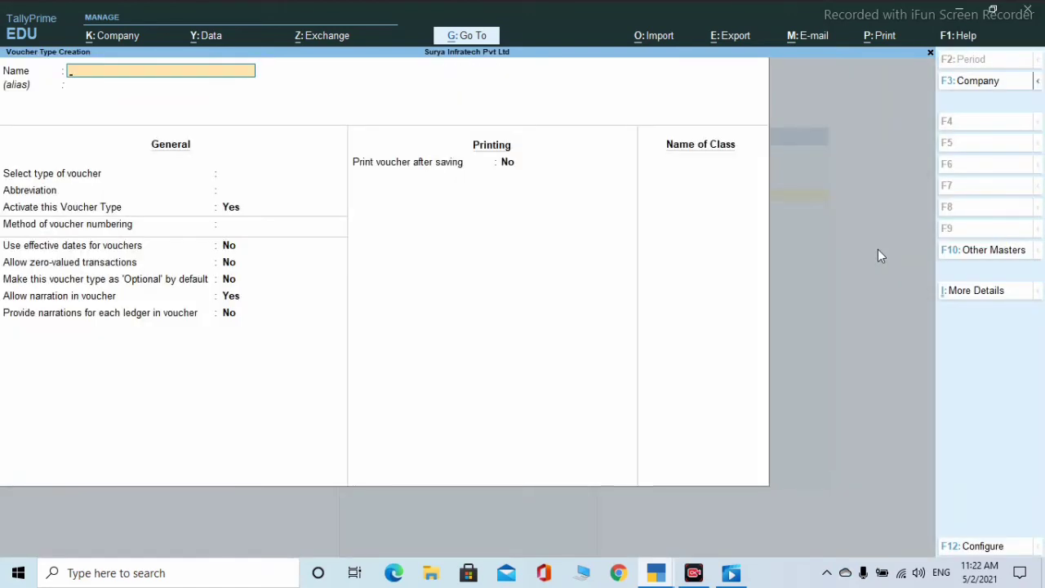
type("Menuif")
key("BackSpace")
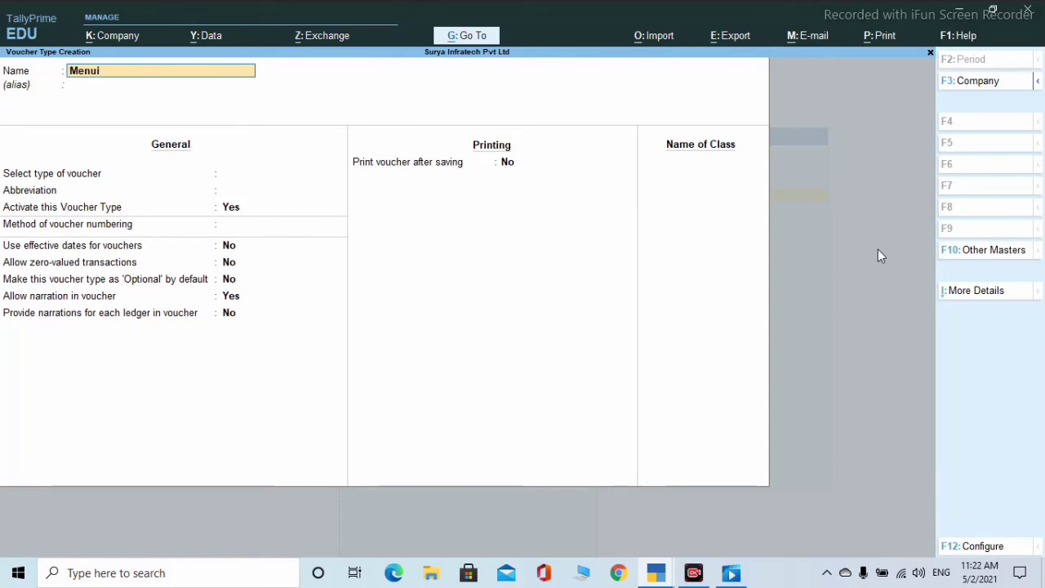
key("BackSpace")
type("factri")
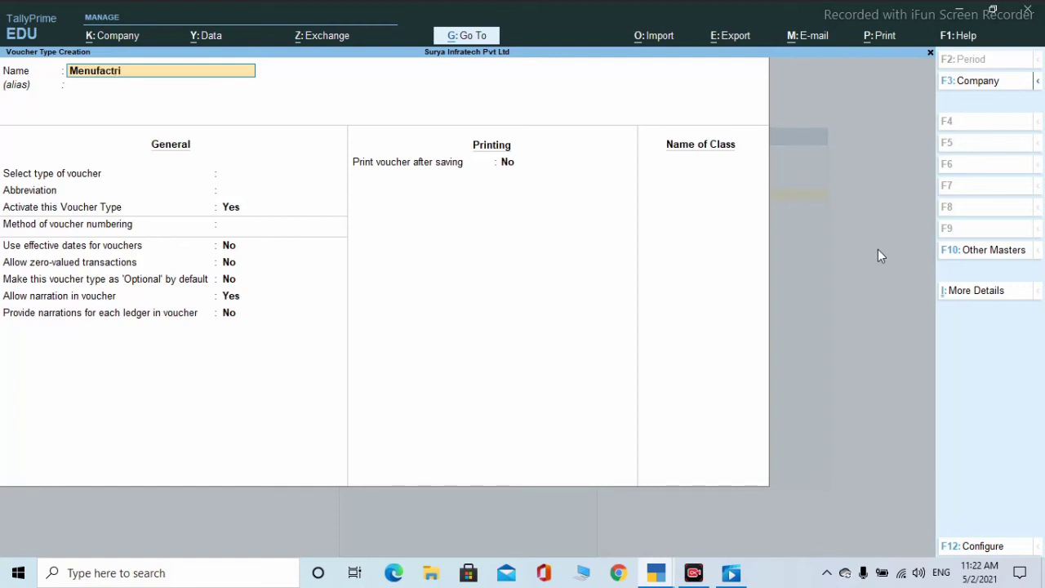
type("n of Meterial")
key("Return")
key("Return")
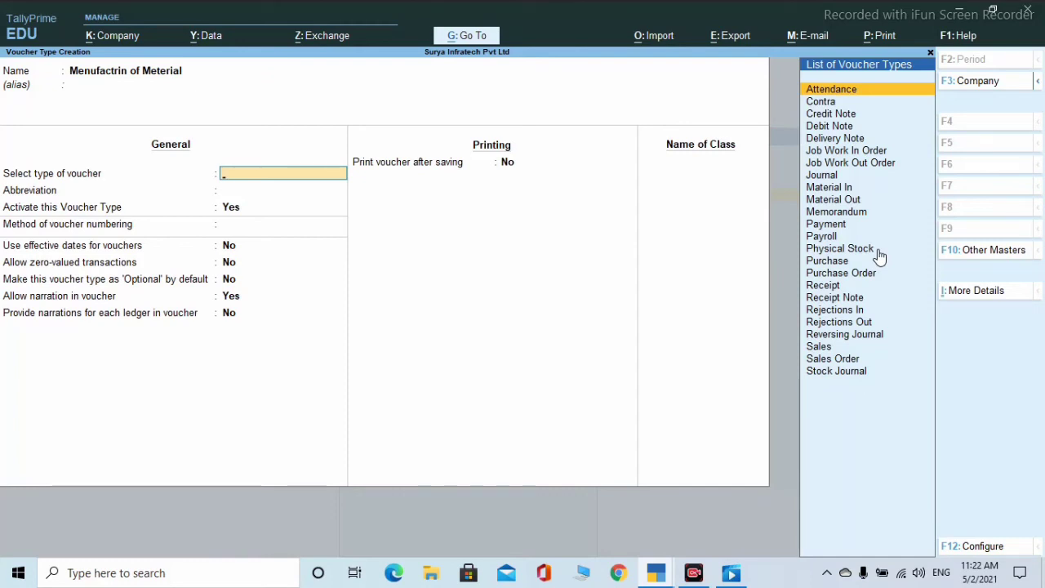
- Base it on Stock Journal, abbreviation Stk Jrnl, automatic numbering, and save it
type("S")
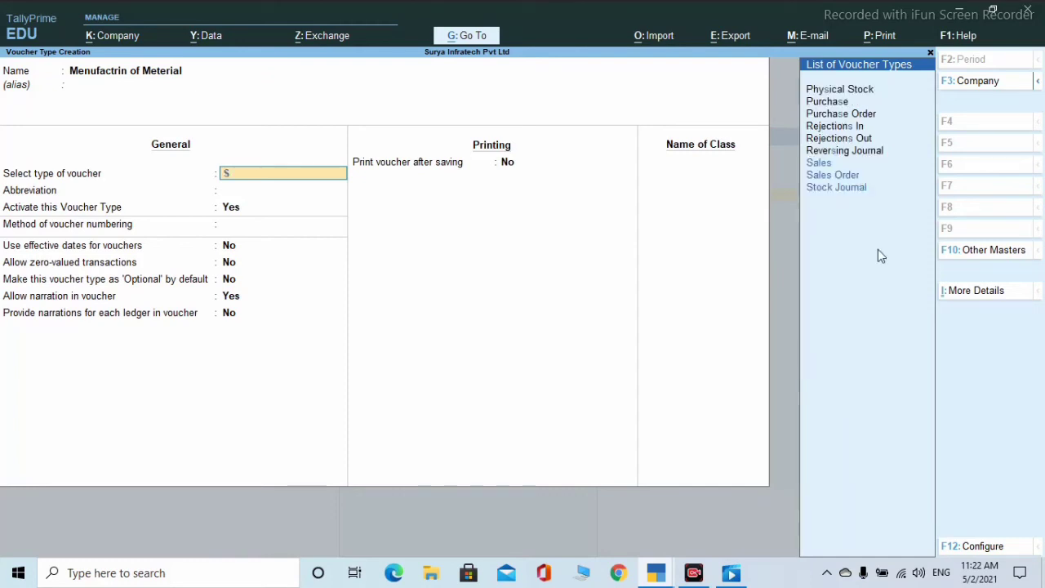
type("t")
key("Return")
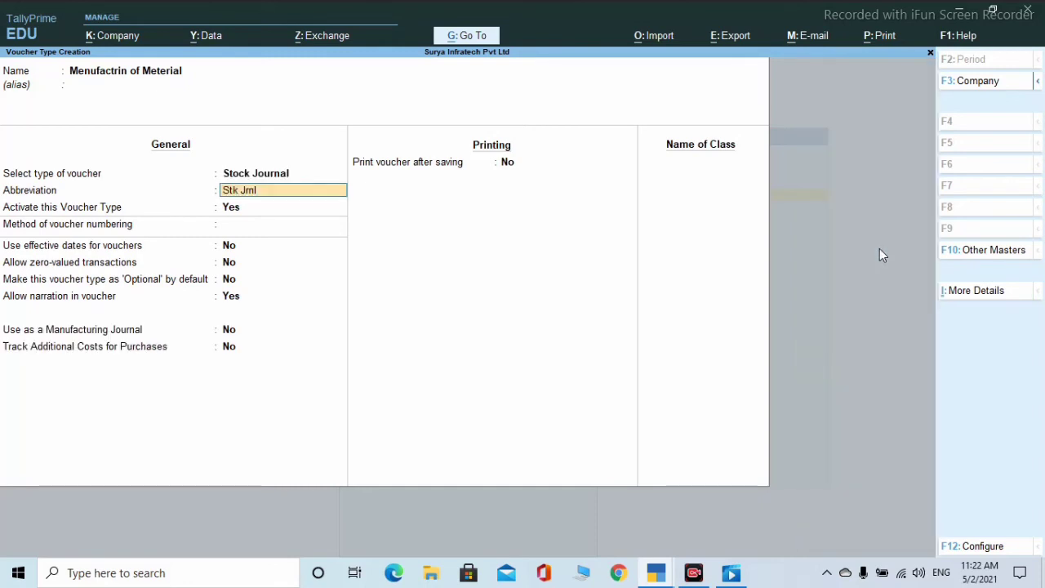
key("Return")
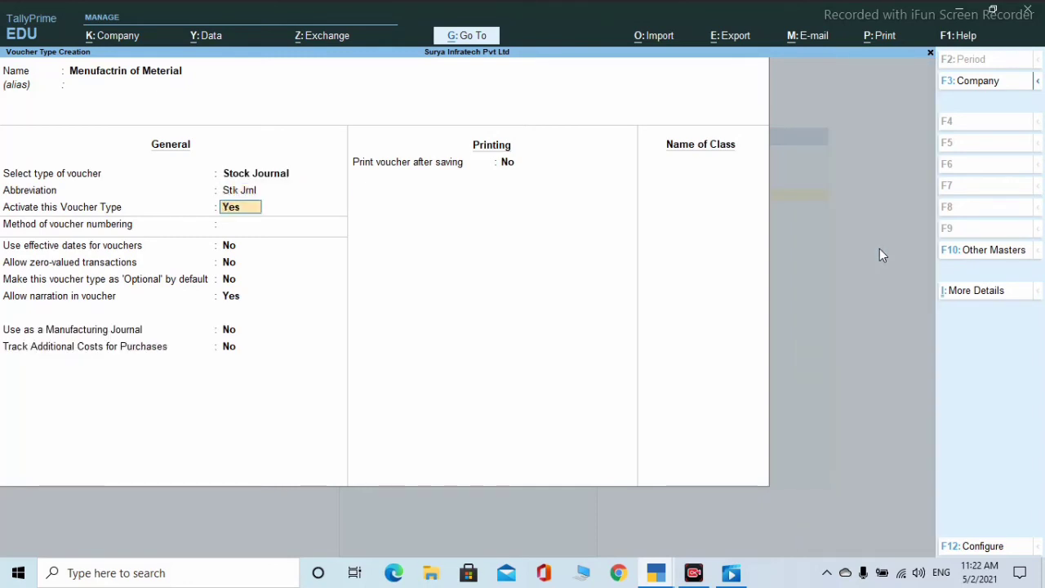
key("Return")
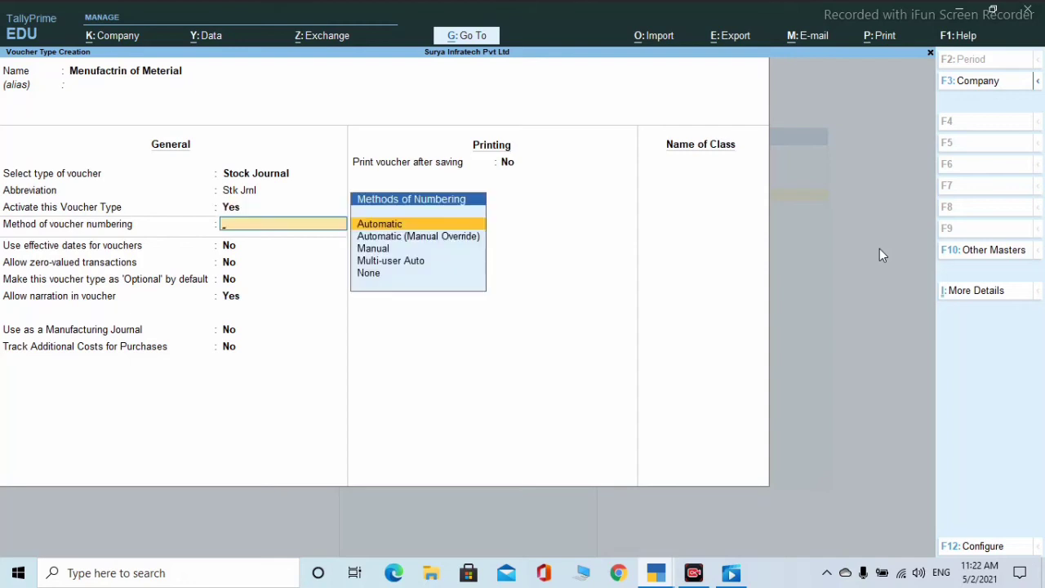
key("Return")
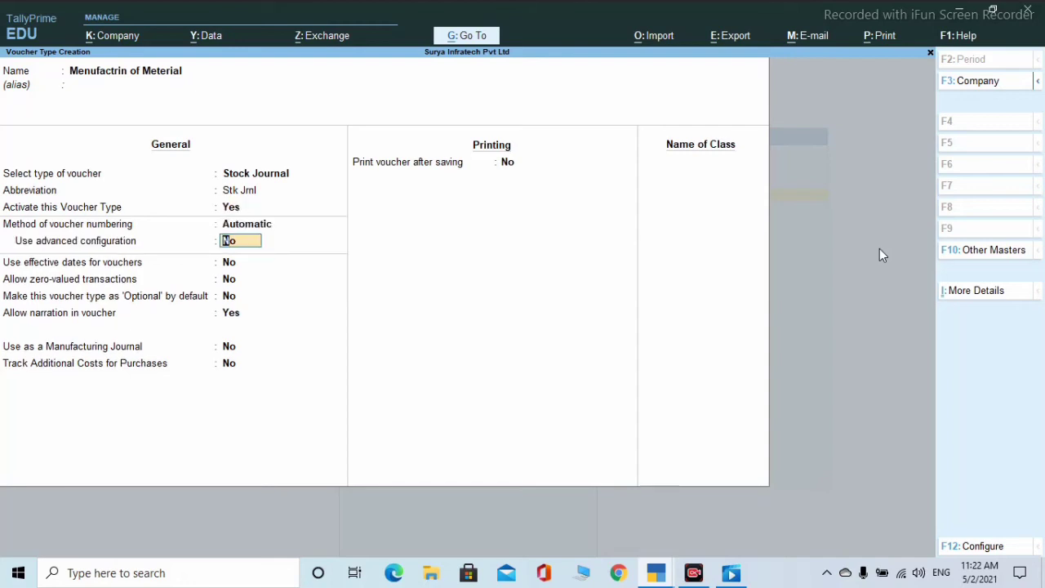
key("Return")
key("Return")
key("Return")
key("Return")
key("Return")
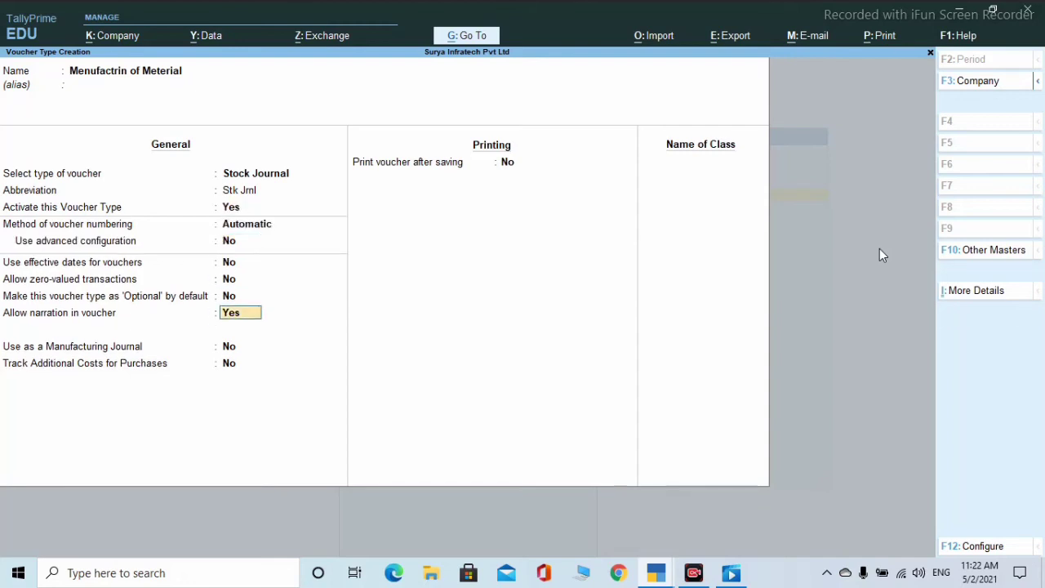
key("Return")
key("Return")
key("Return")
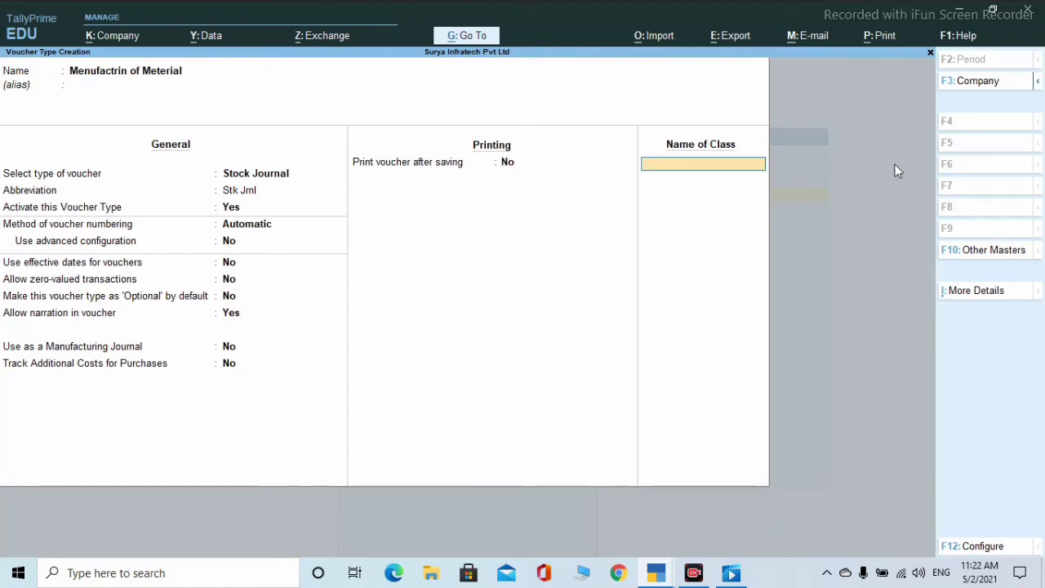
key("Return")
key("Return")
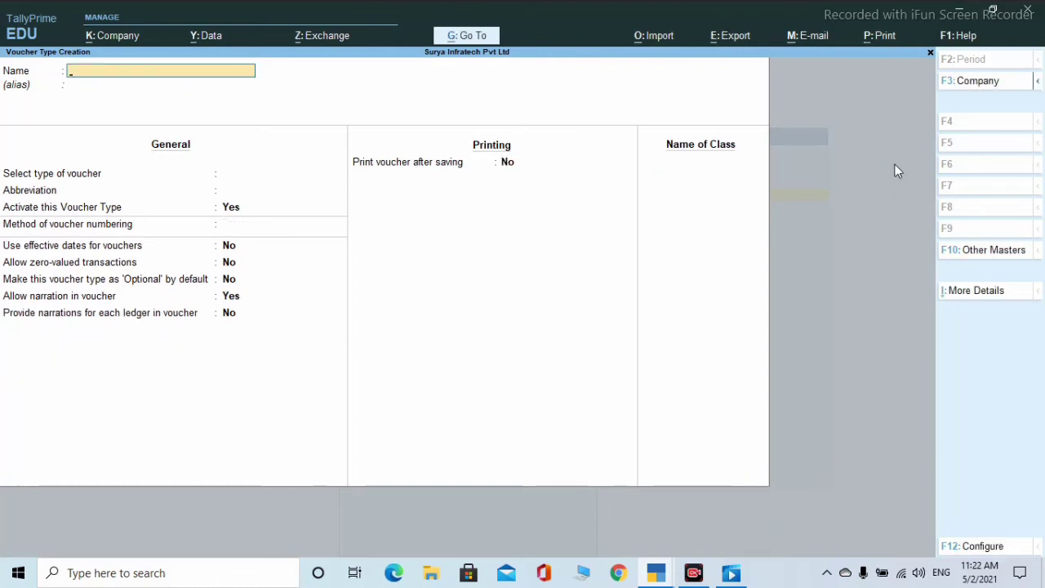
- Return to voucher entry, keep Stock Journal No. 2, and bring up its Change Mode options
key("Escape")
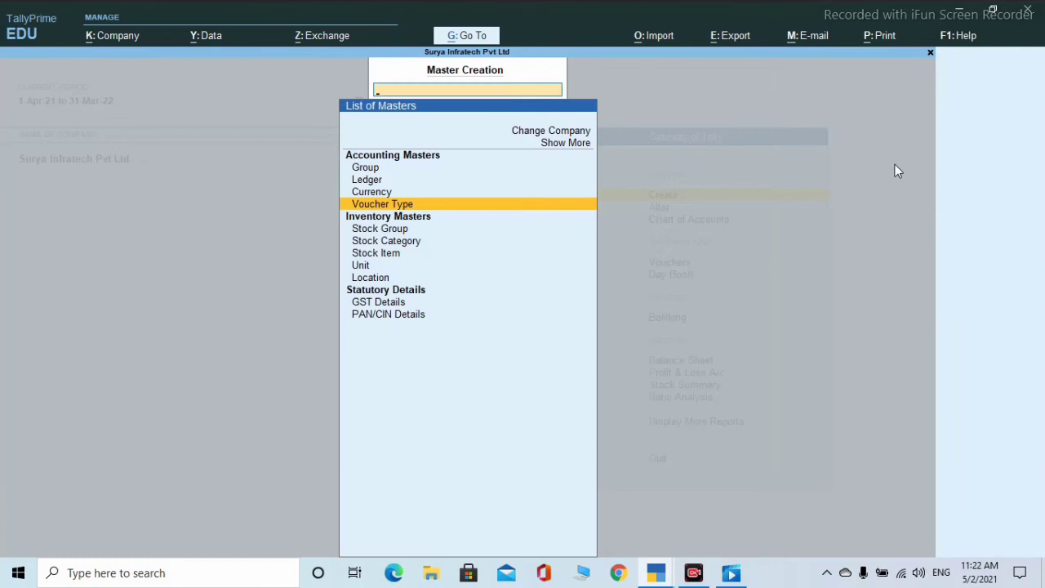
key("Escape")
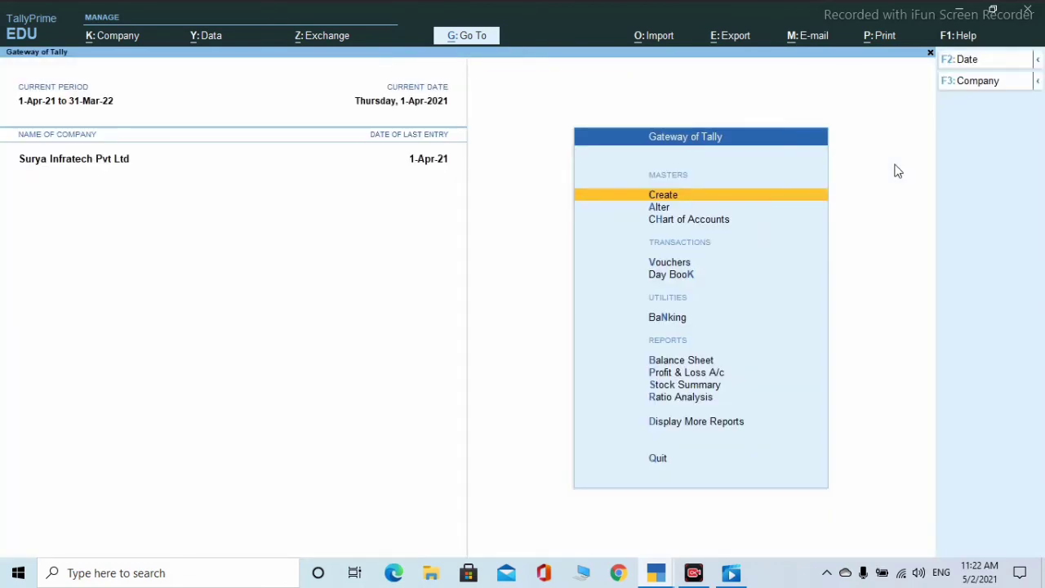
key("Down")
key("Down")
key("Down")
key("Down")
key("Up")
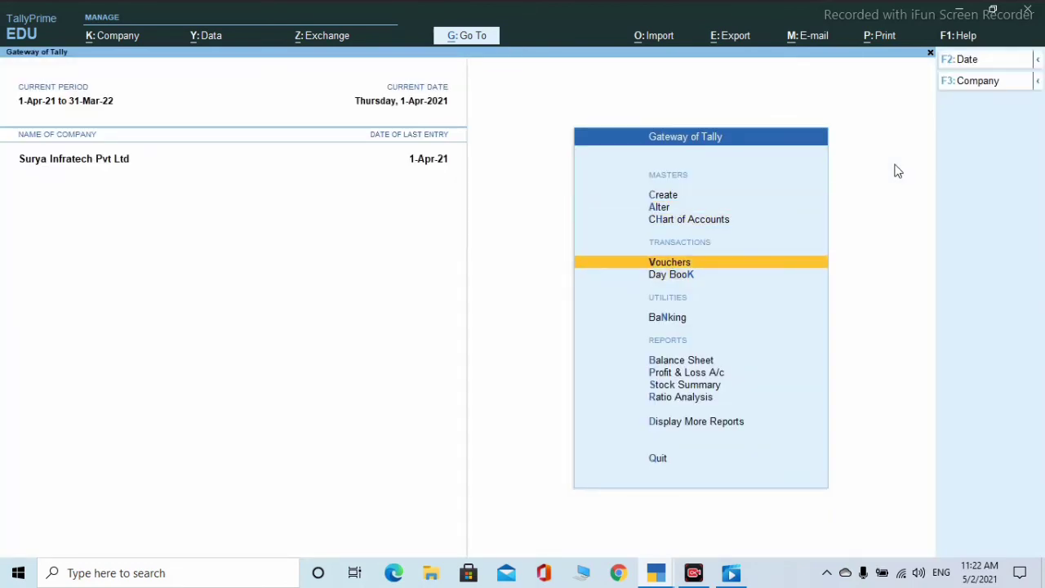
key("Return")
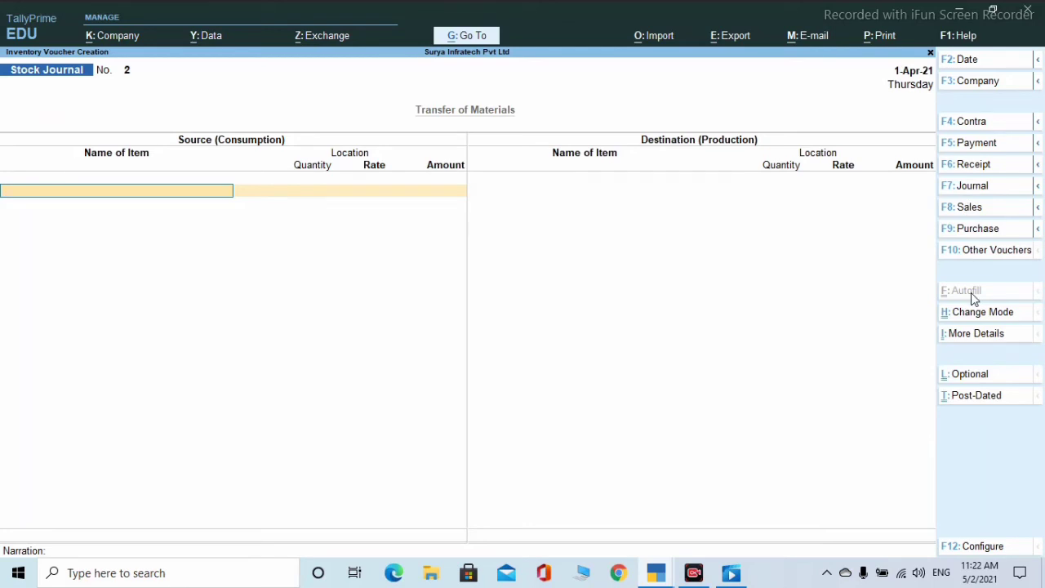
left_click(976, 250)
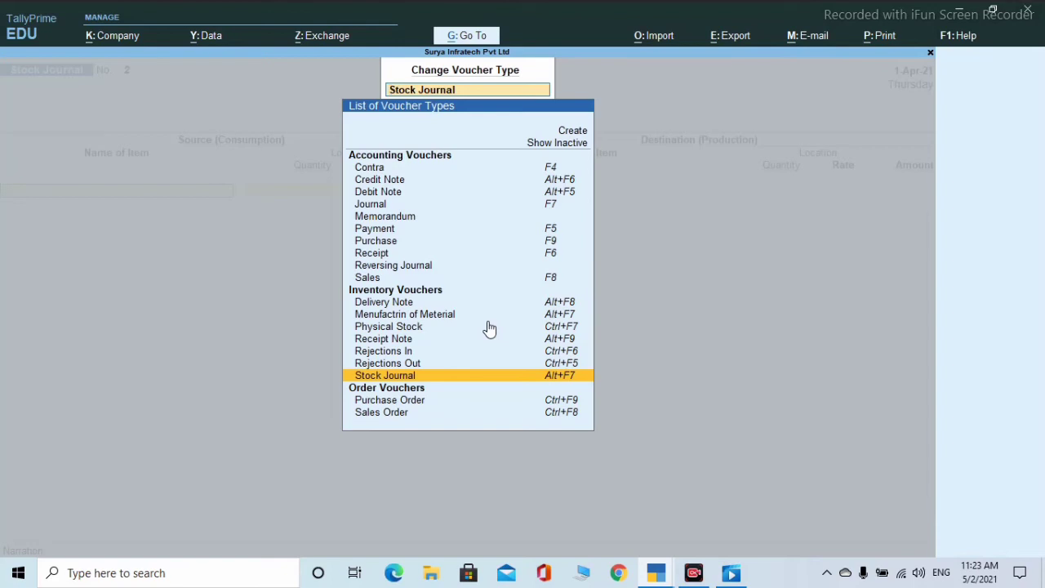
key("Return")
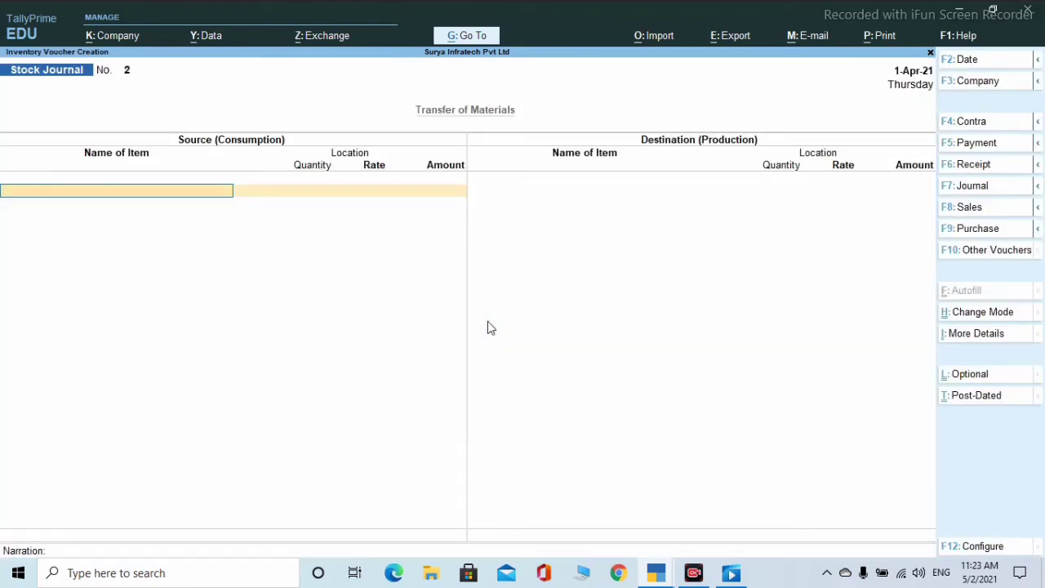
left_click(994, 320)
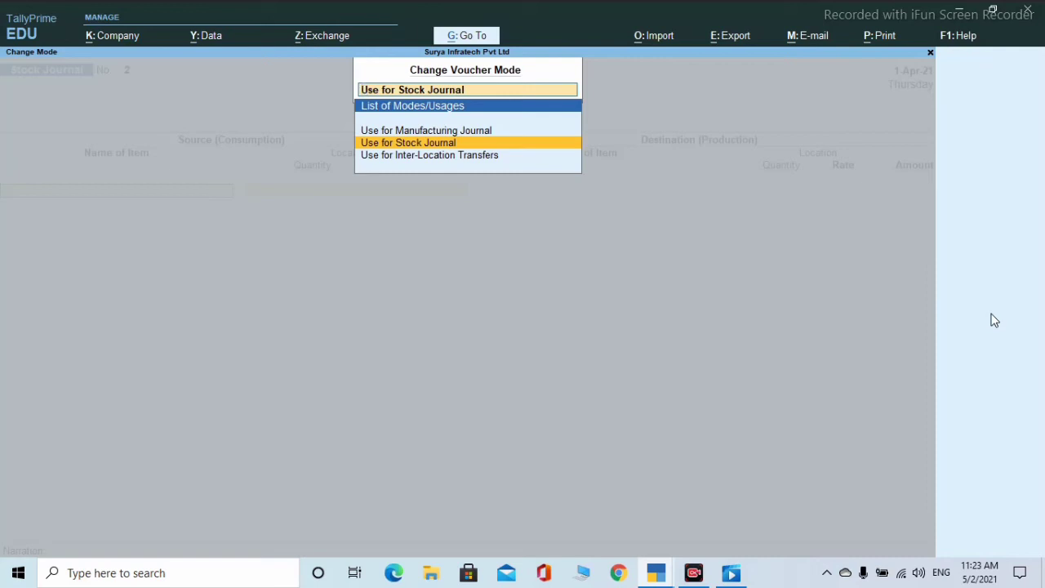
- Use Manufacturing Journal mode and set 1,000 pcs of Keyboard at Hajipur as the product
key("Up")
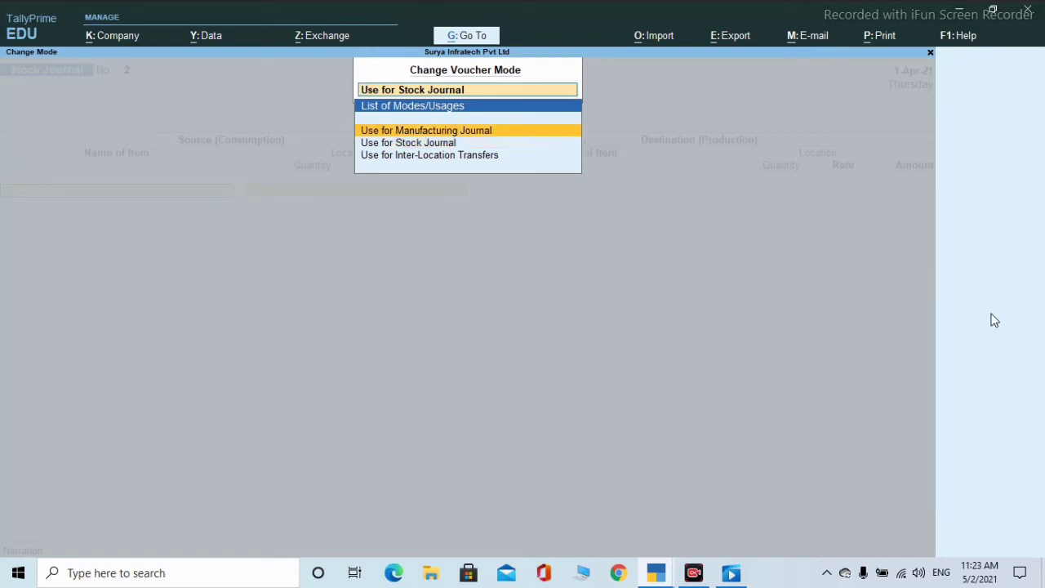
key("Return")
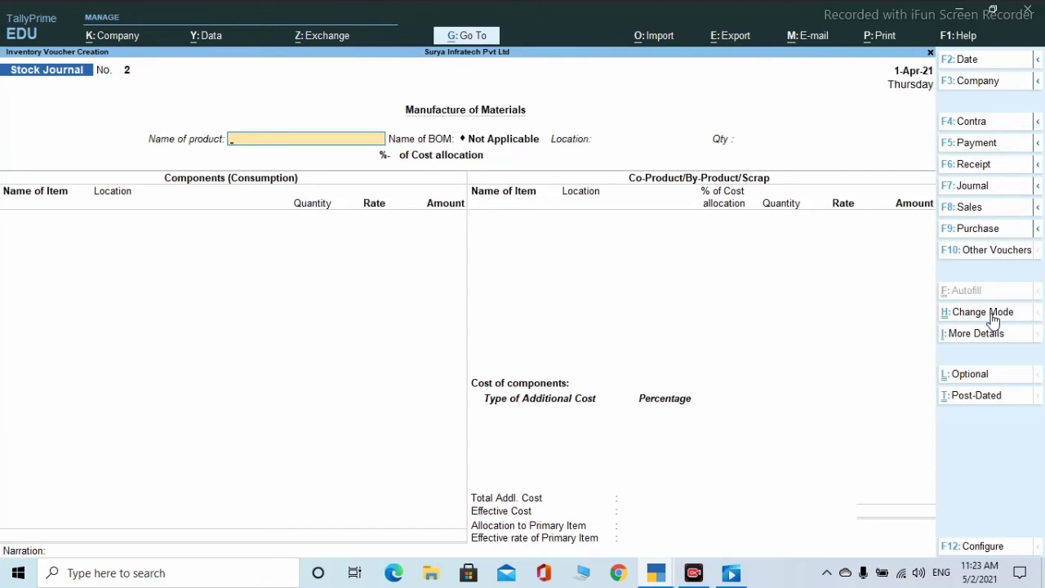
type("Key")
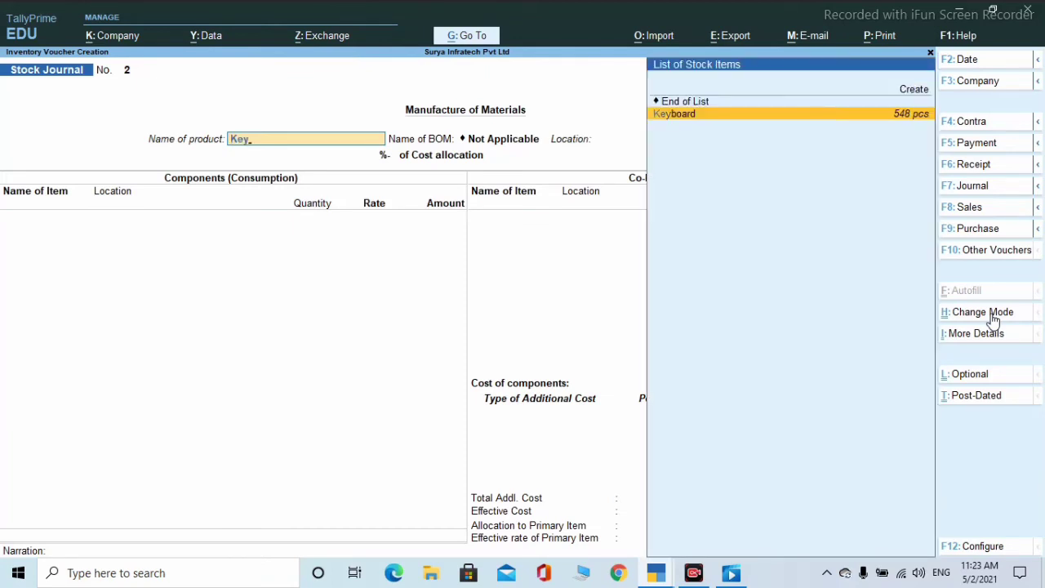
key("Return")
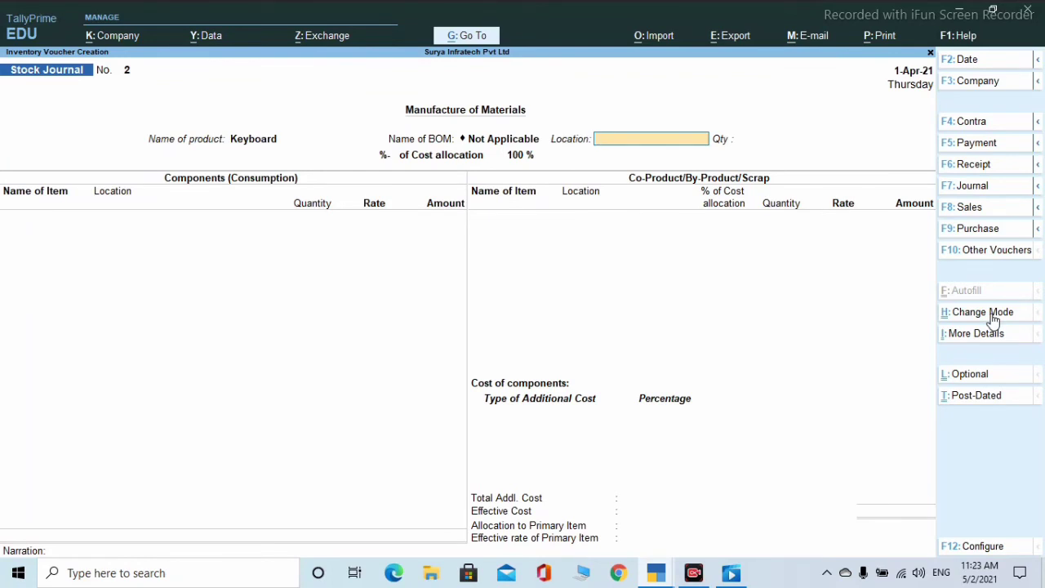
type("H")
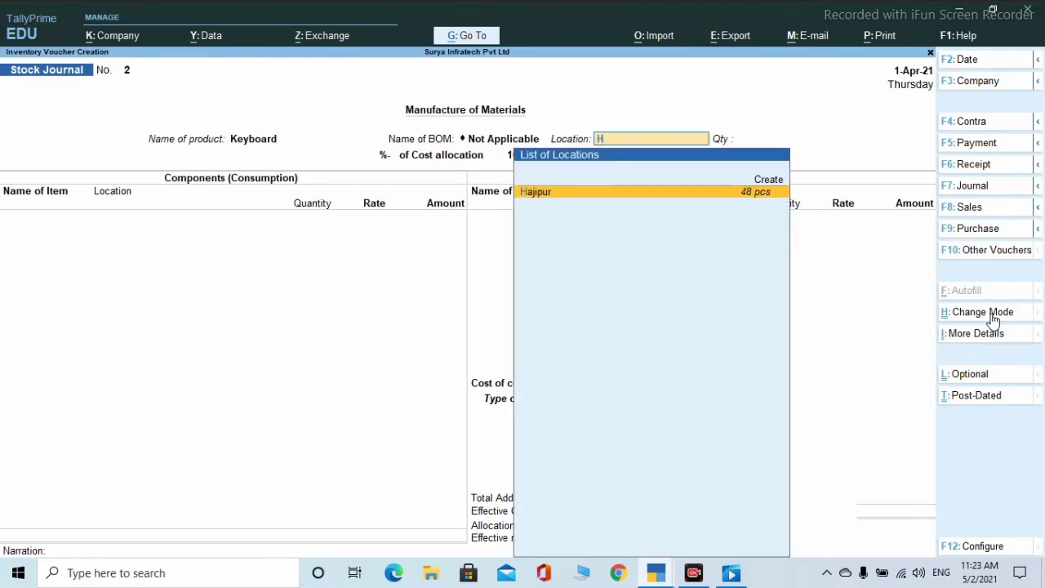
key("Return")
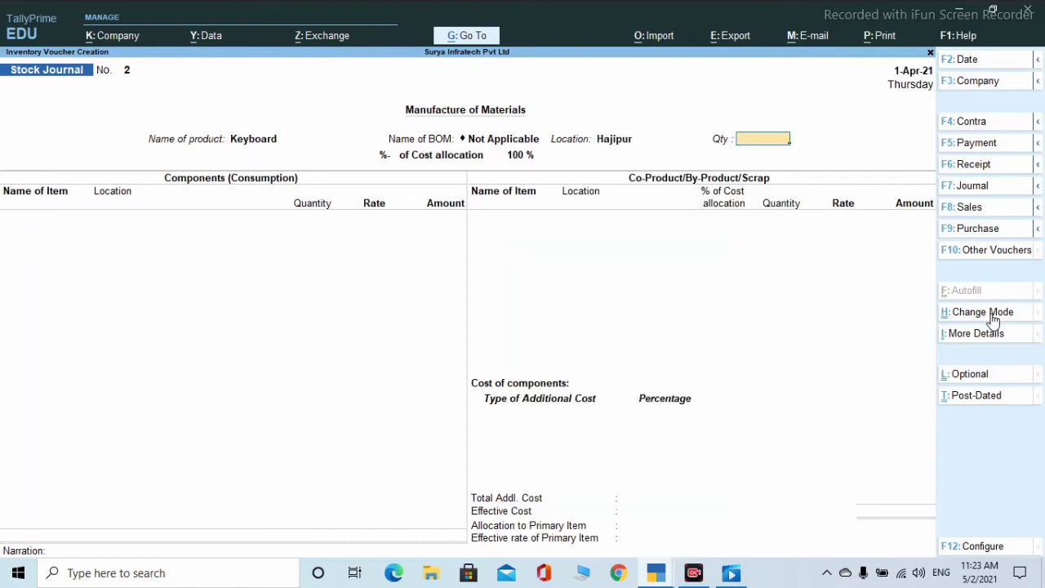
type("1,000")
key("Return")
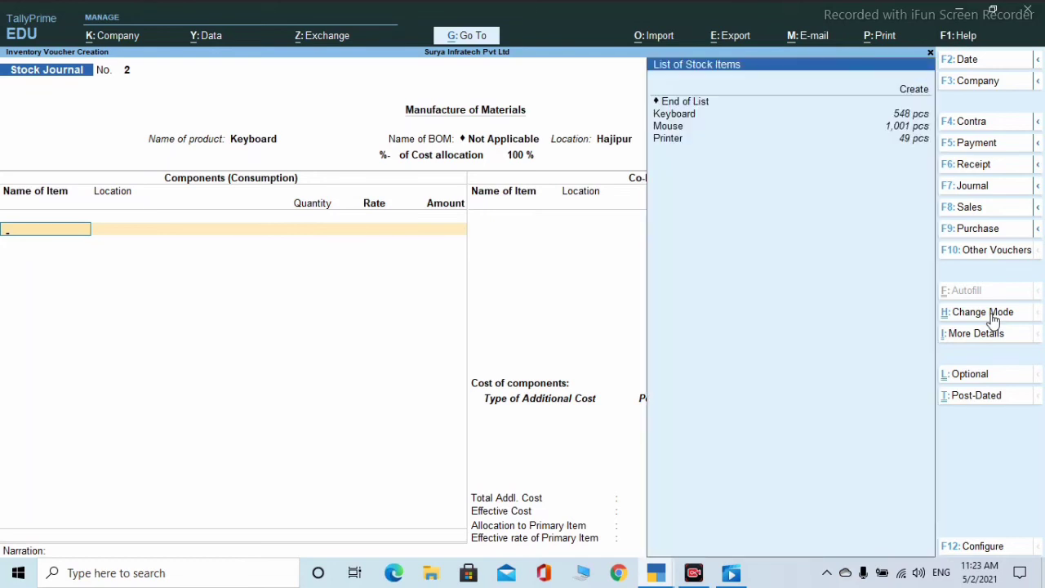
- Add Keyboard from Hajipur as a component: 1,000 pcs at 200.00, totalling 2,00,000.00
key("Down")
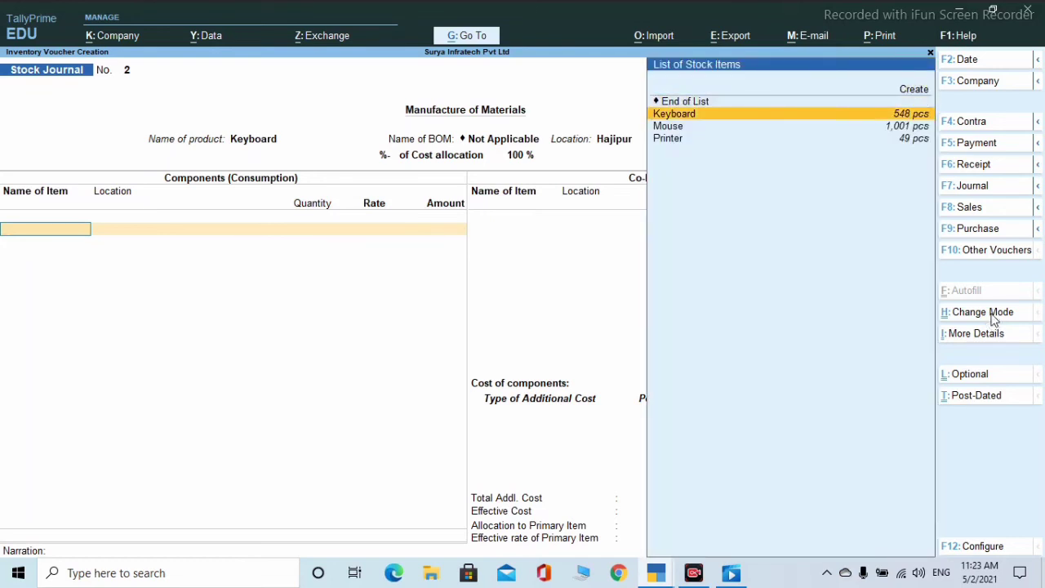
key("Return")
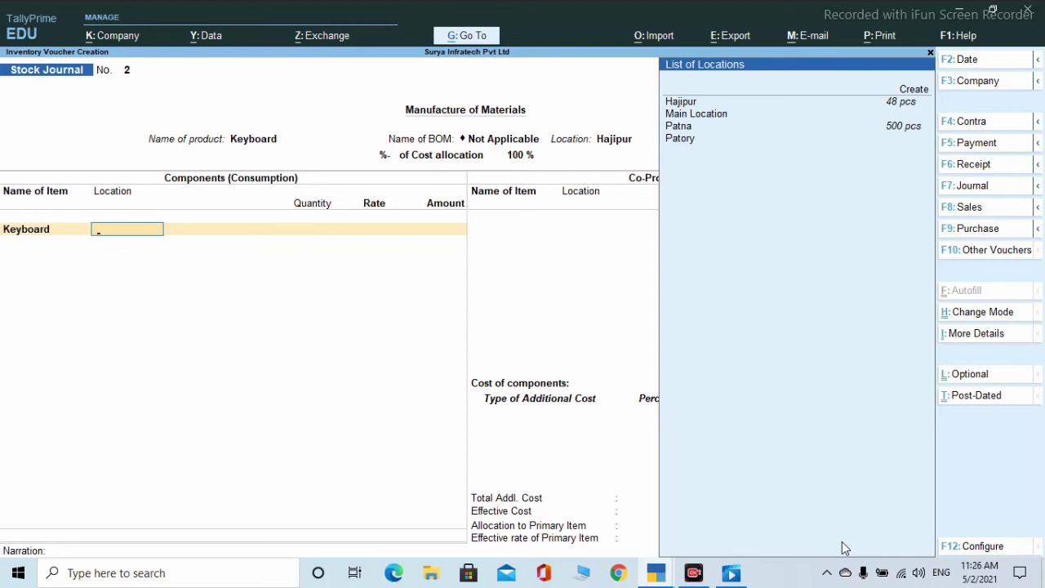
type("H")
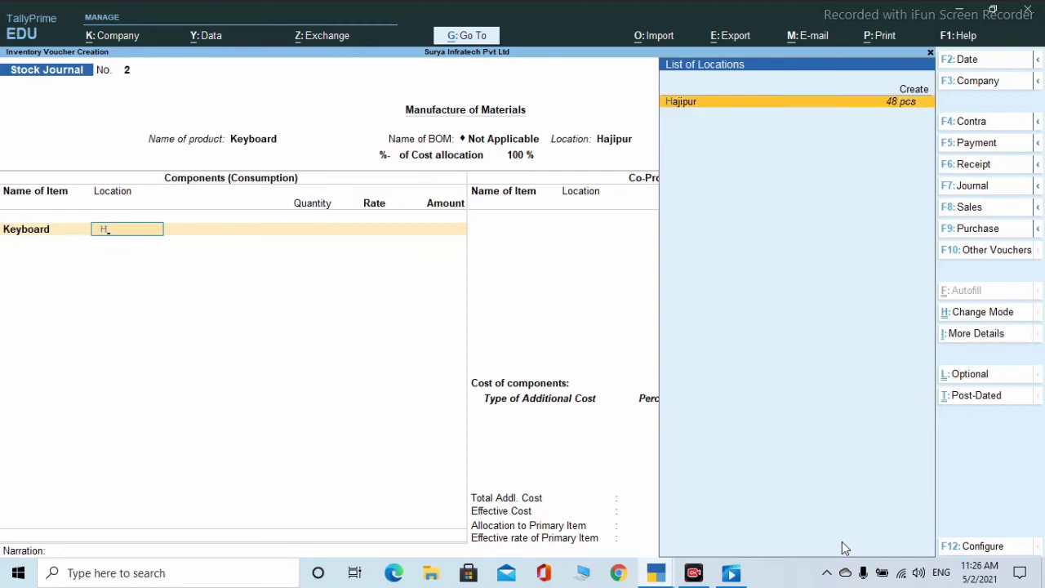
key("Return")
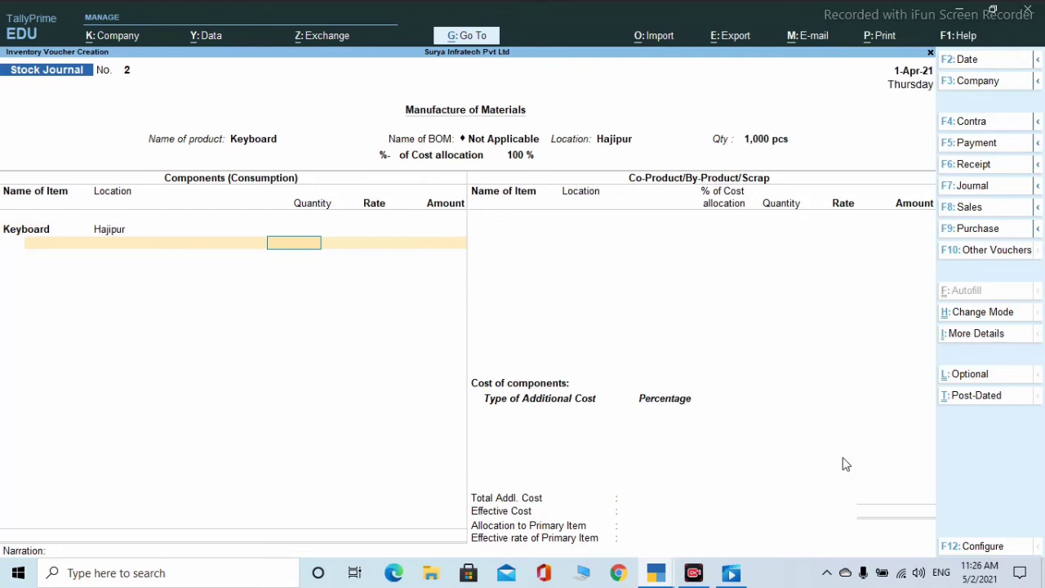
type("10000")
key("BackSpace")
key("Return")
key("Return")
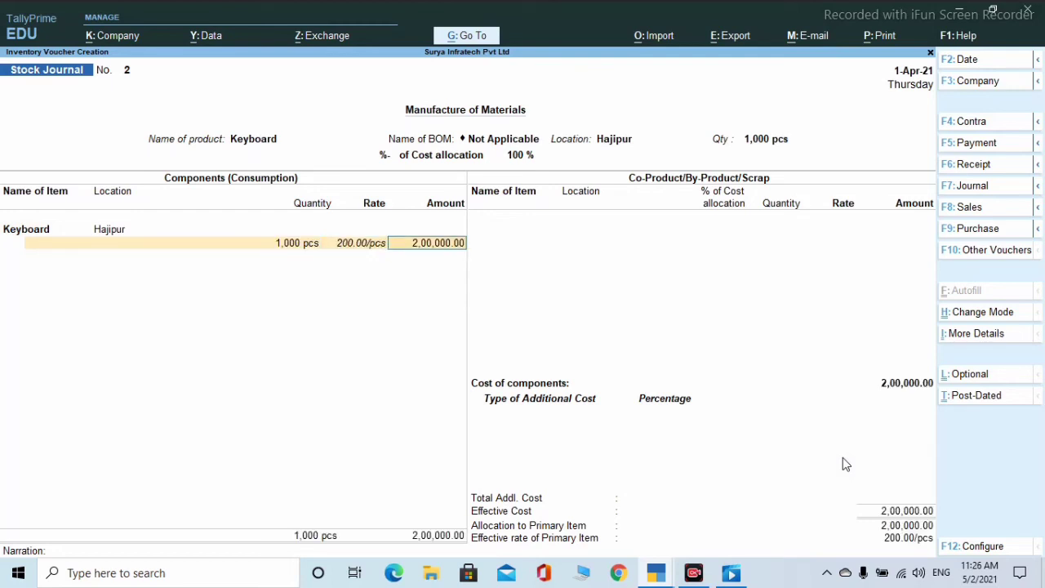
key("Return")
key("Return")
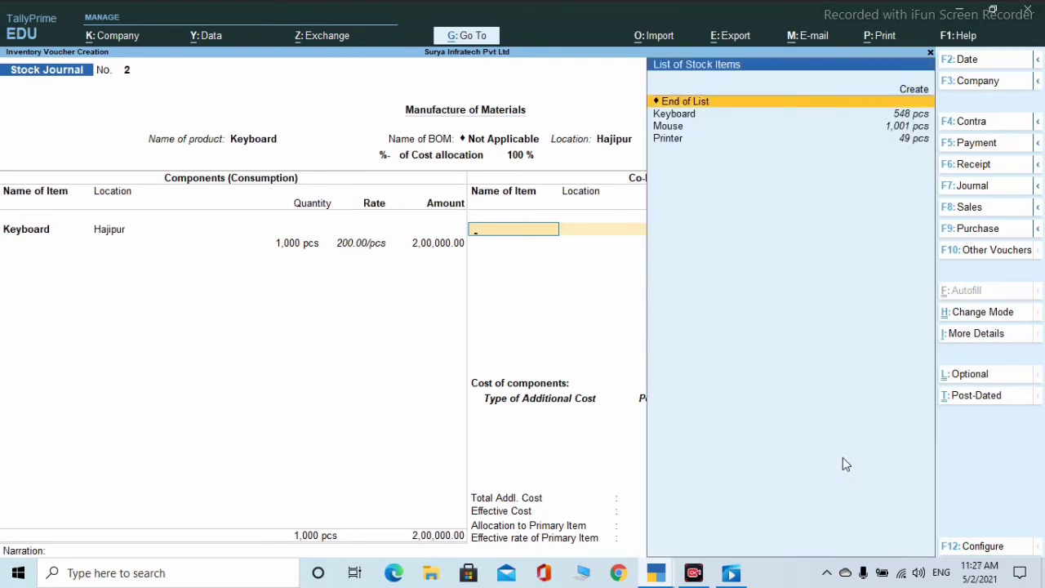
- Add Keyboard at Patna as co-product with 1000% cost allocation and 1,000 pcs
key("Down")
key("Return")
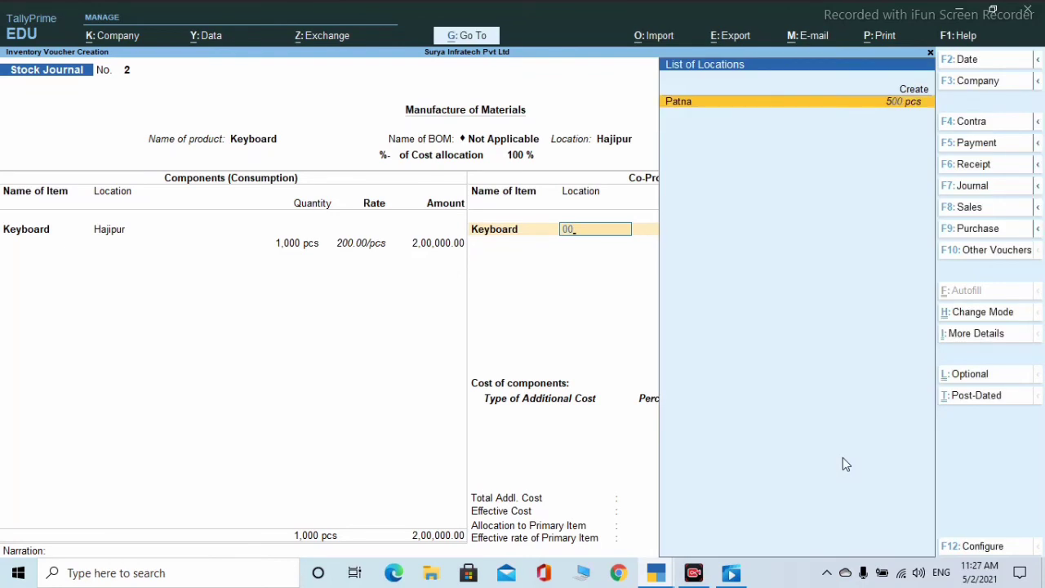
key("Return")
type("1000")
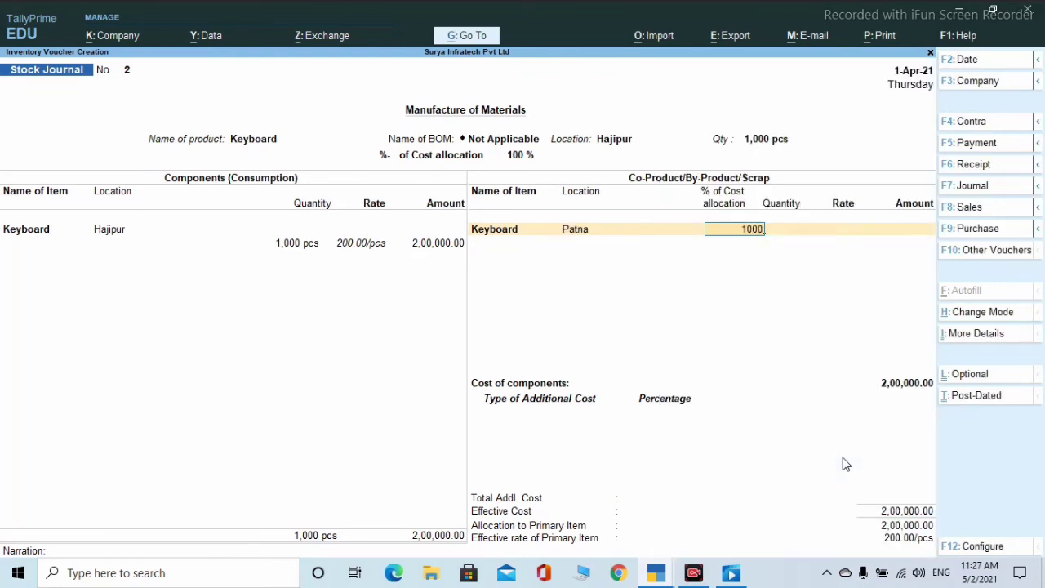
key("Return")
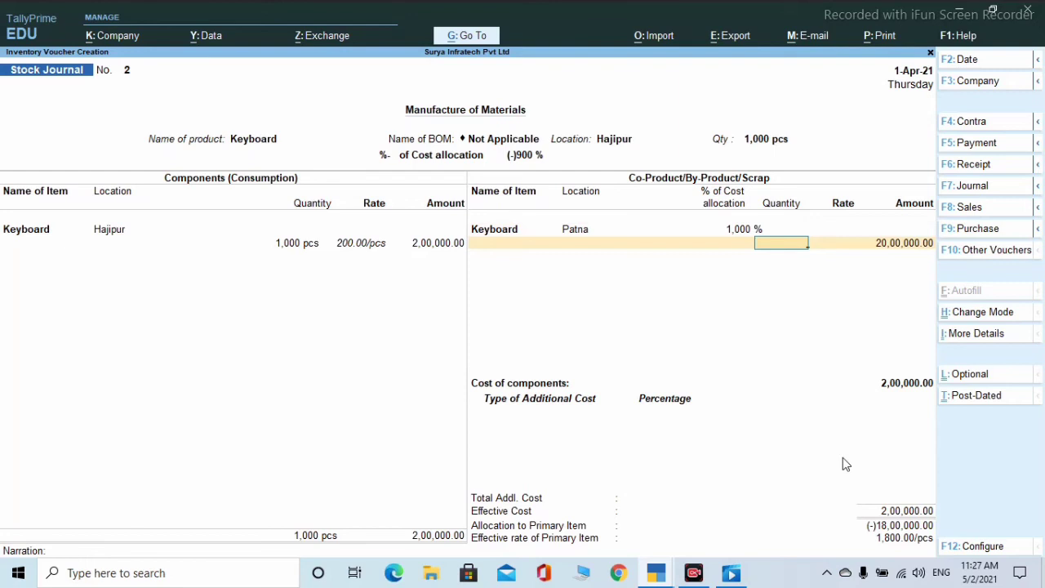
type("1,000")
key("Return")
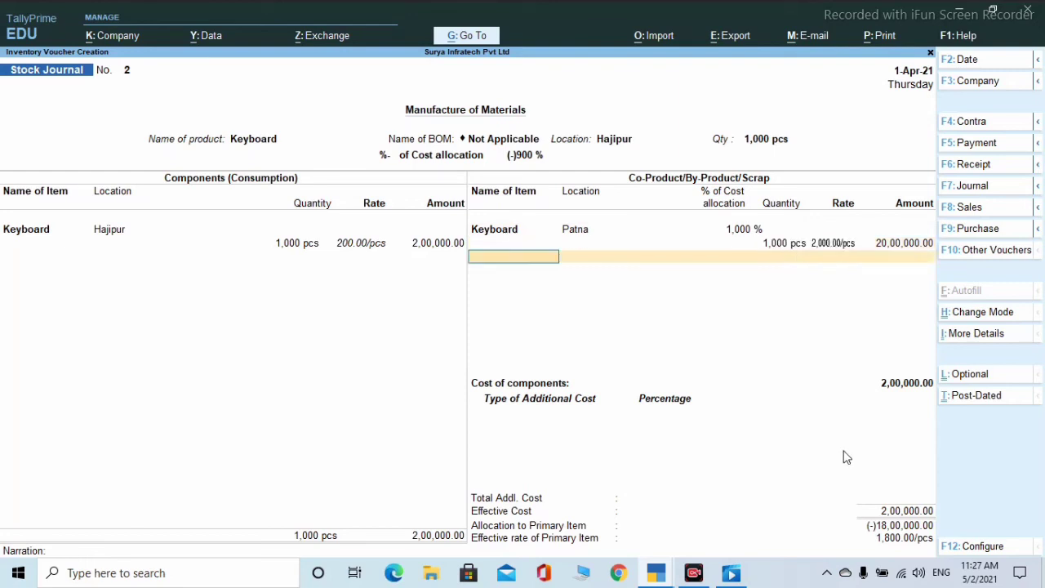
key("Return")
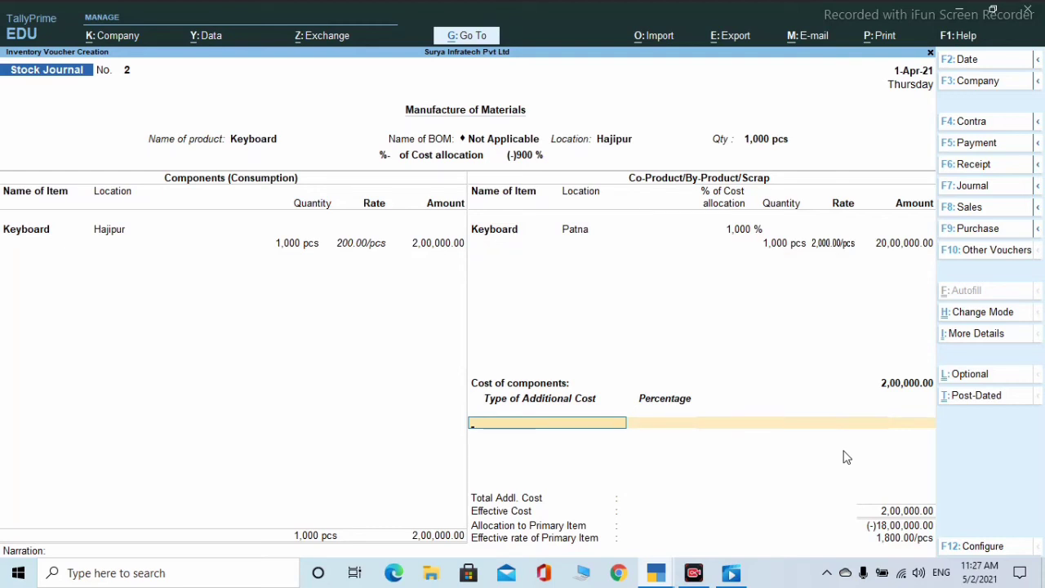
- Add Purchase A/c as a 20% additional cost and accept the voucher
key("Return")
key("Return")
key("Return")
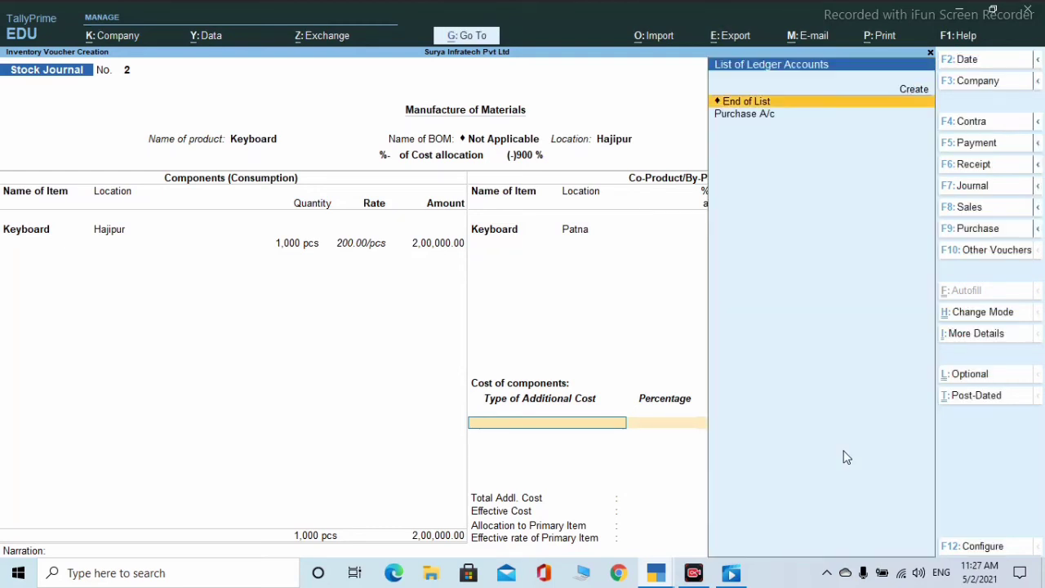
key("Down")
key("Return")
type("20")
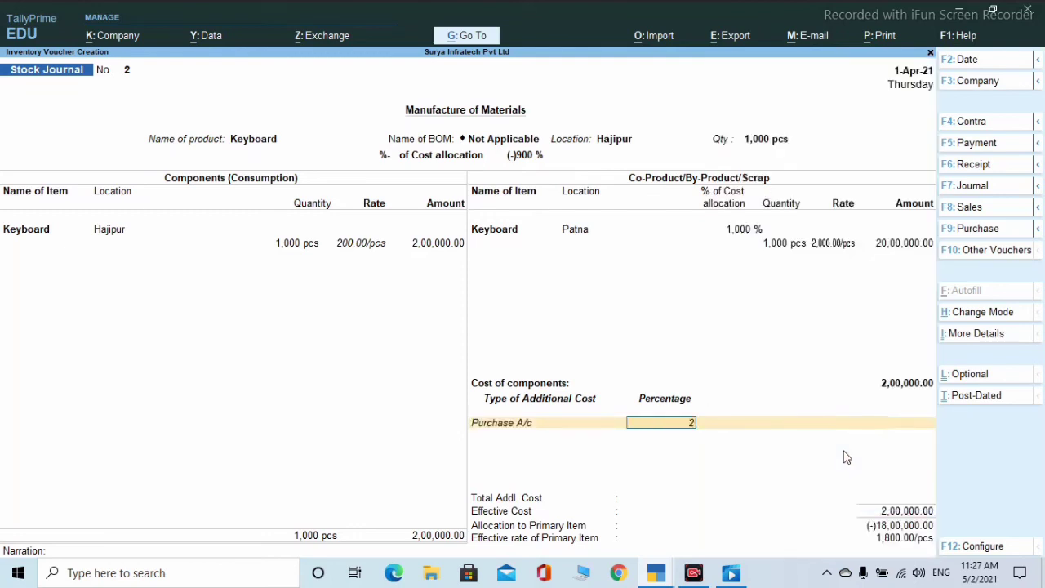
key("Return")
key("Return")
key("Return")
key("Return")
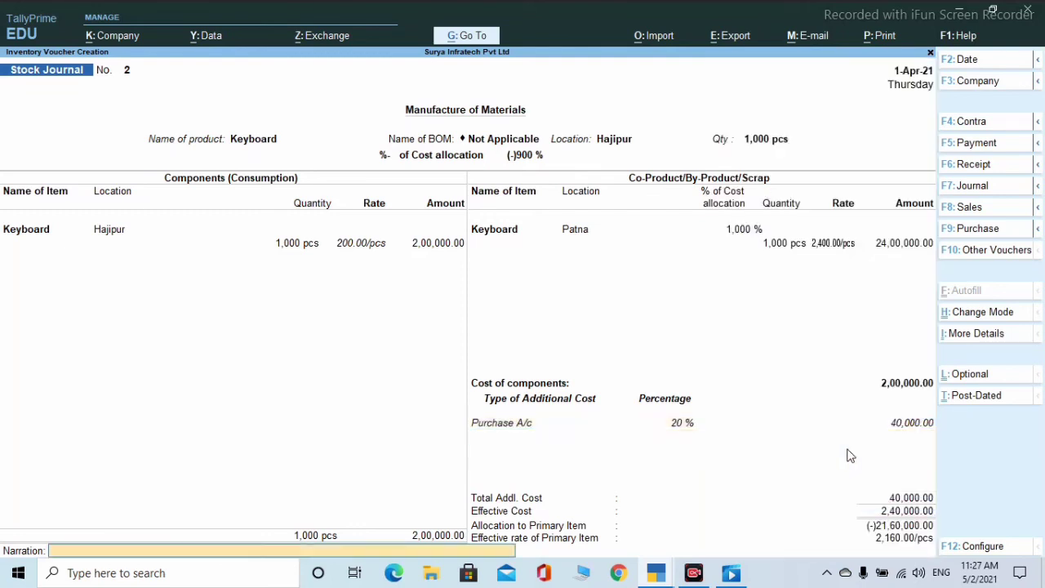
key("Return")
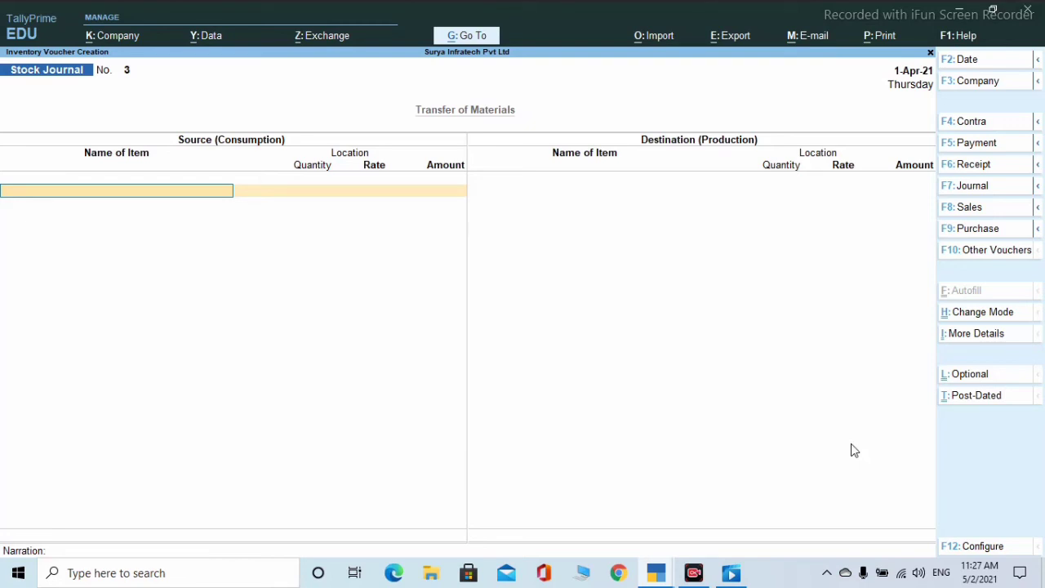
- Select the inactive Payroll voucher type via Show Inactive and agree to enable Payroll
left_click(1006, 255)
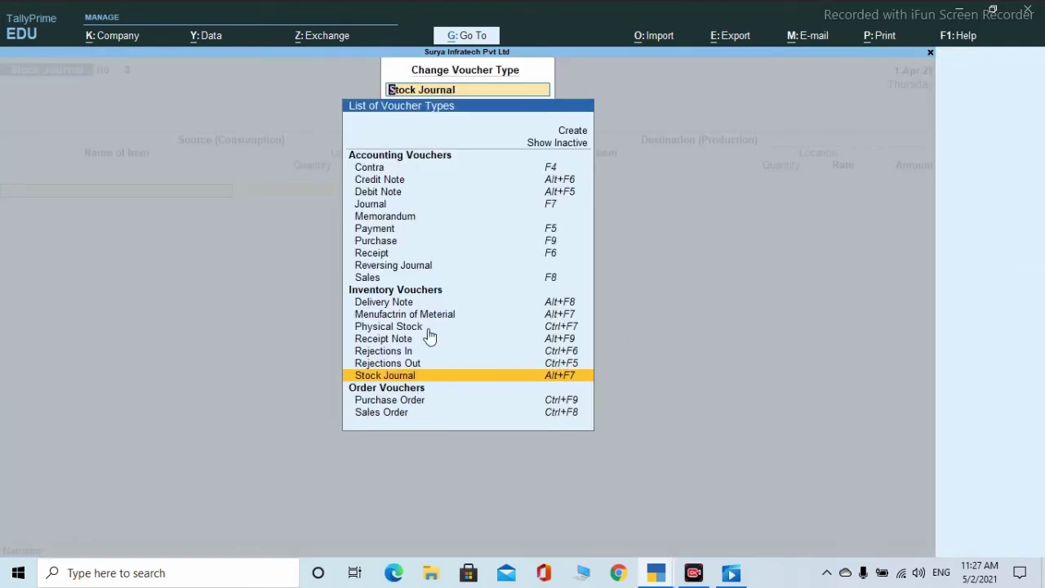
left_click(545, 145)
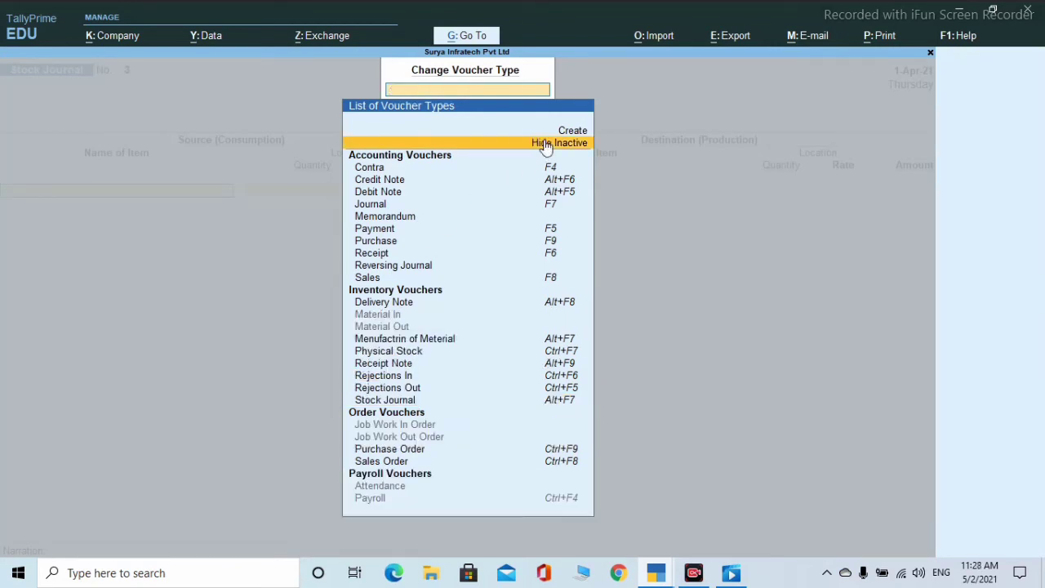
left_click(371, 501)
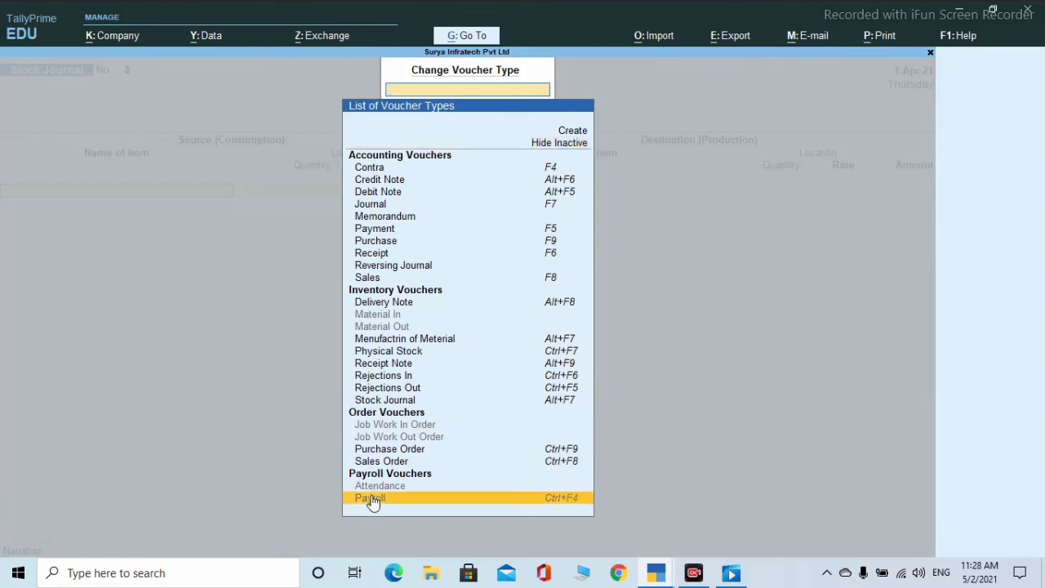
left_click(406, 496)
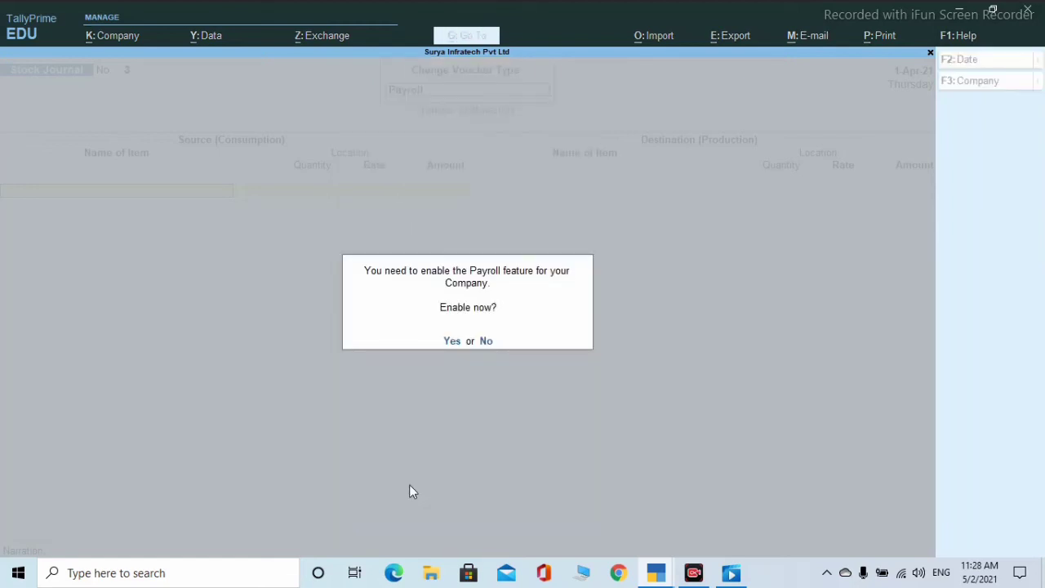
key("y")
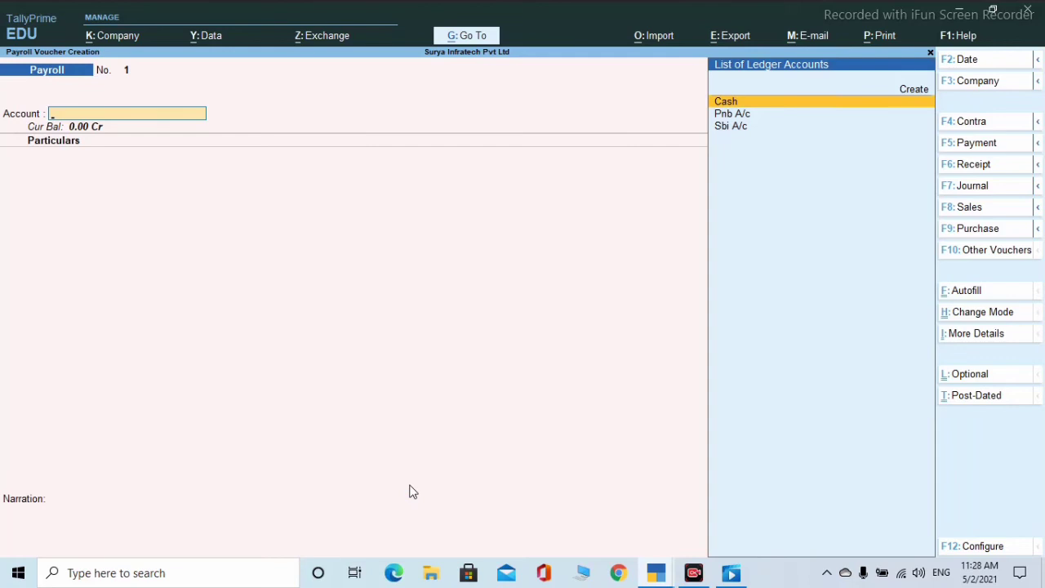
- Go back to the Gateway, show all masters under Create, and choose Employee Group
key("Escape")
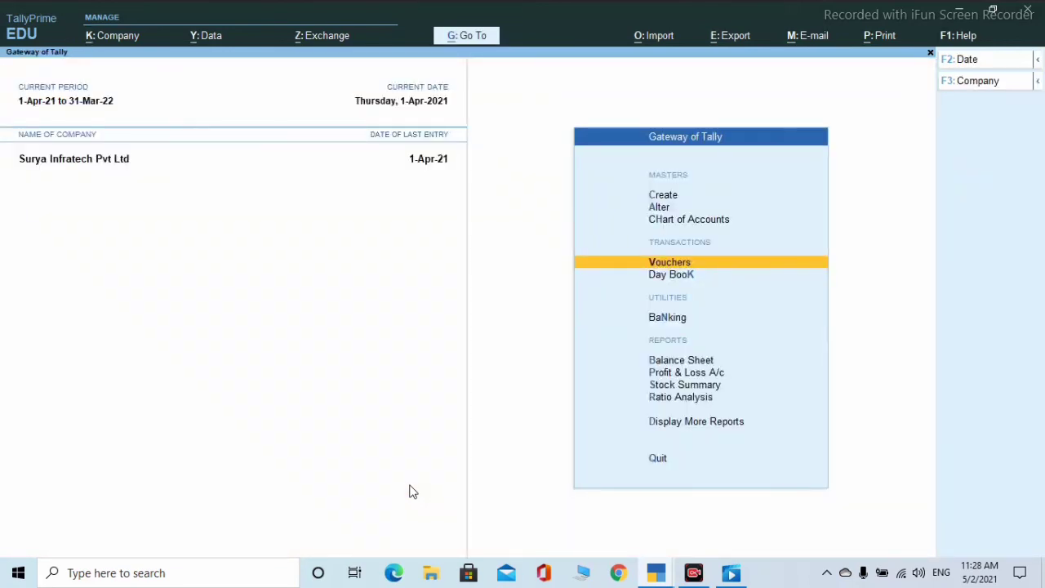
key("Up")
key("Up")
key("Up")
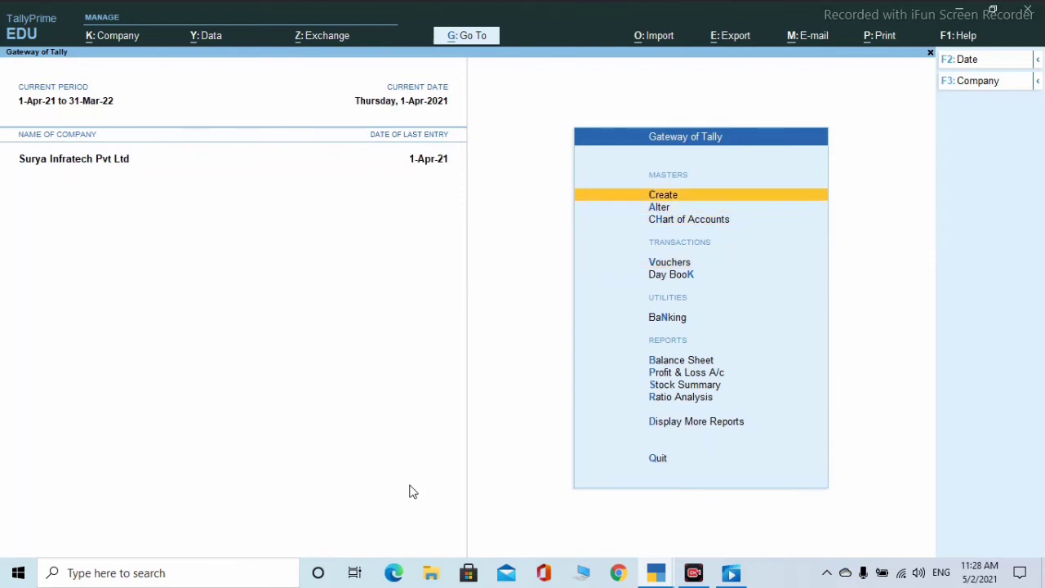
key("Return")
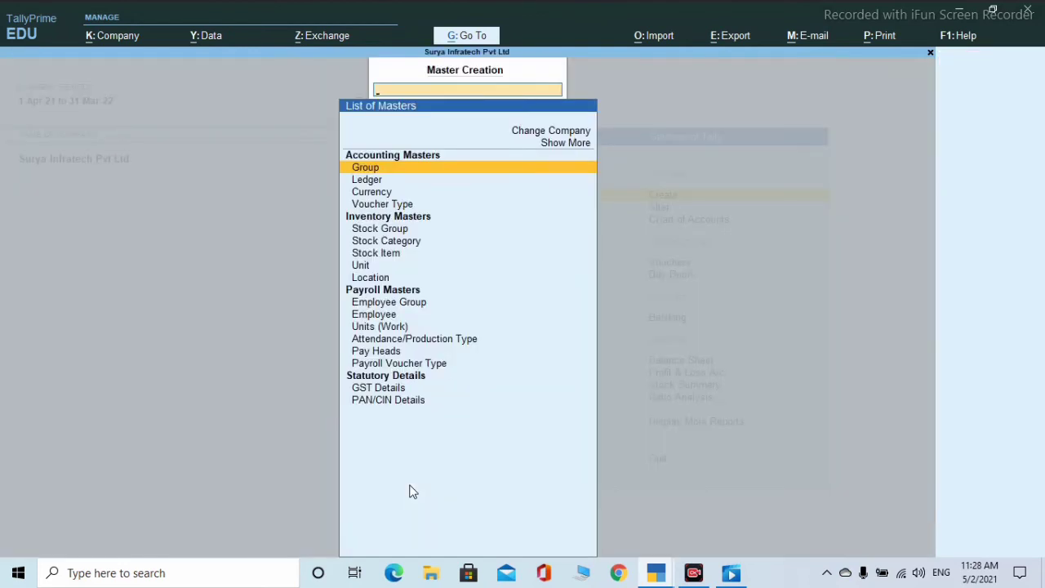
left_click(552, 154)
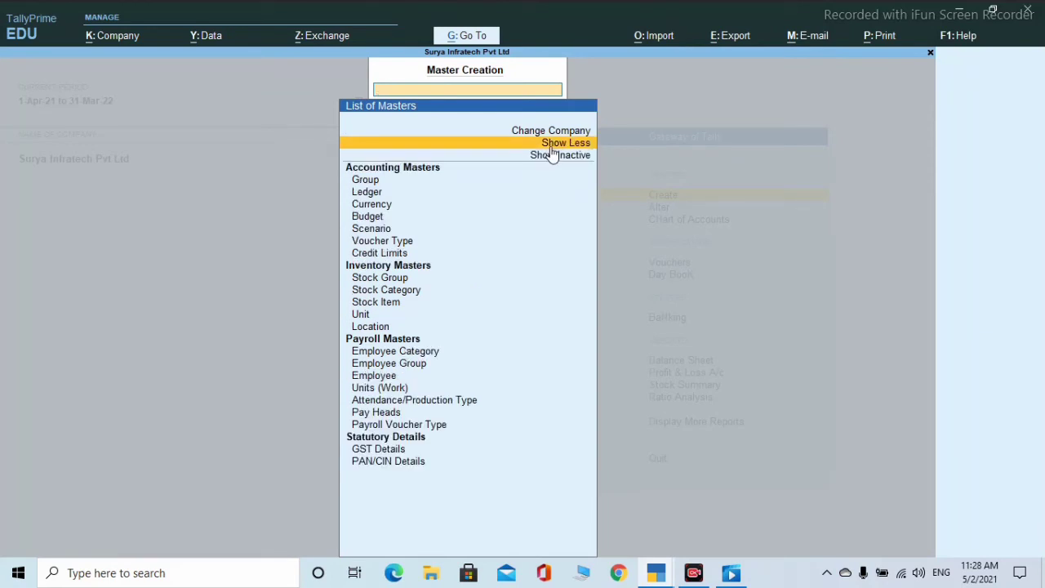
key("Down")
key("Down")
key("Down")
key("Down")
key("Down")
key("Down")
key("Down")
key("Down")
key("Down")
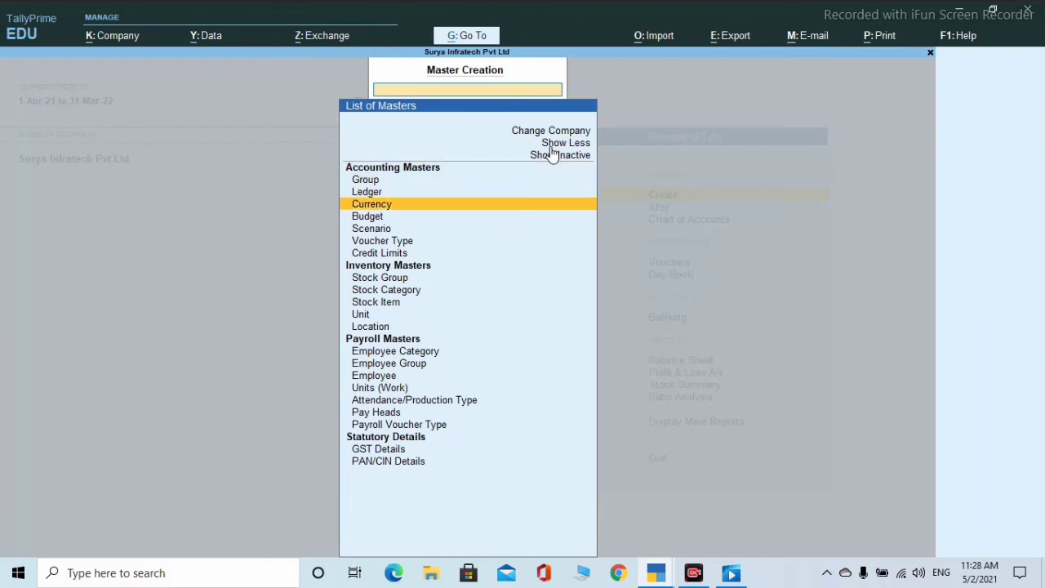
key("Down")
key("Down")
key("Down")
key("Down")
key("Down")
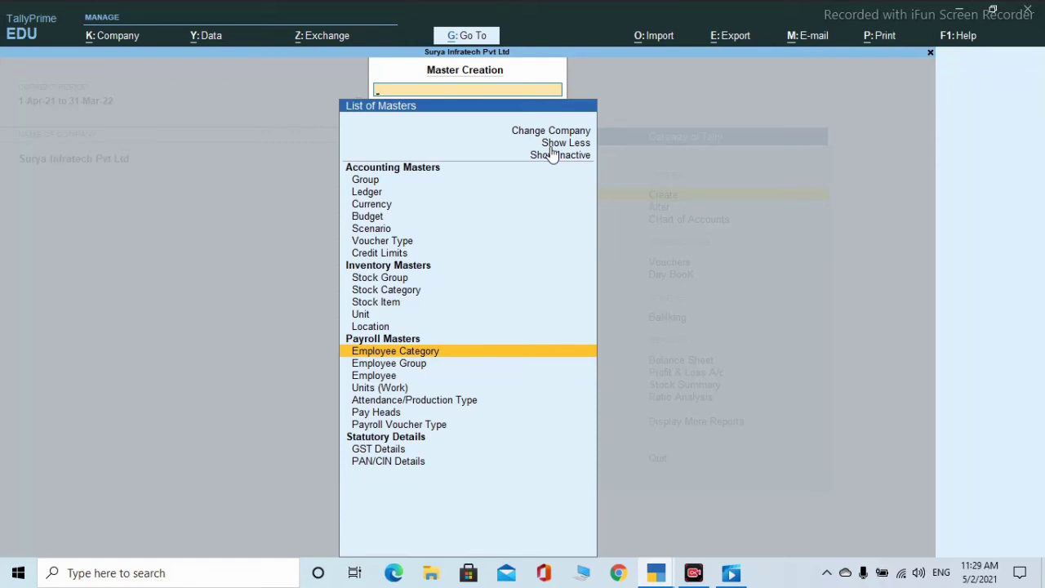
key("Down")
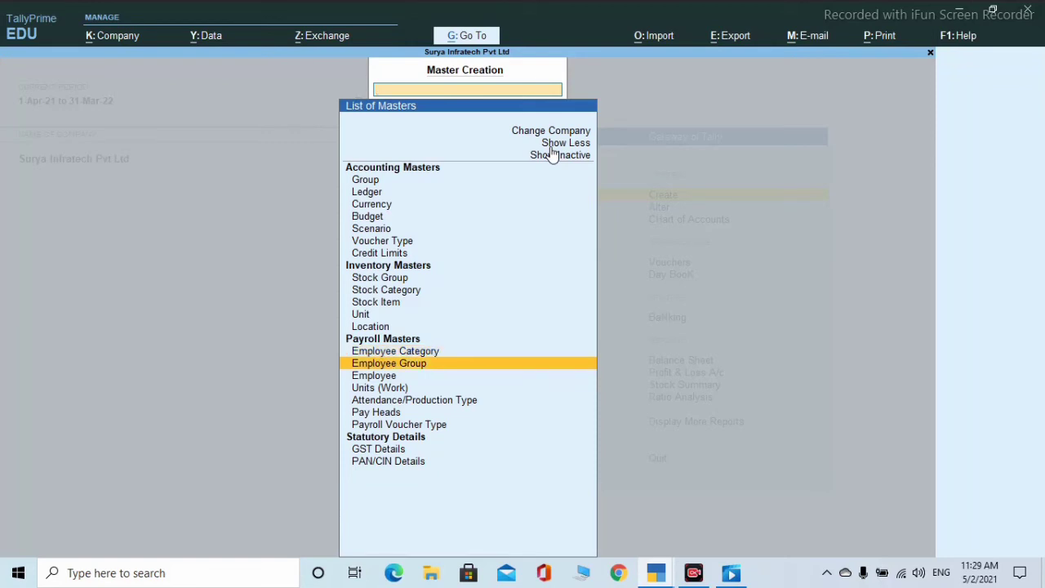
key("Return")
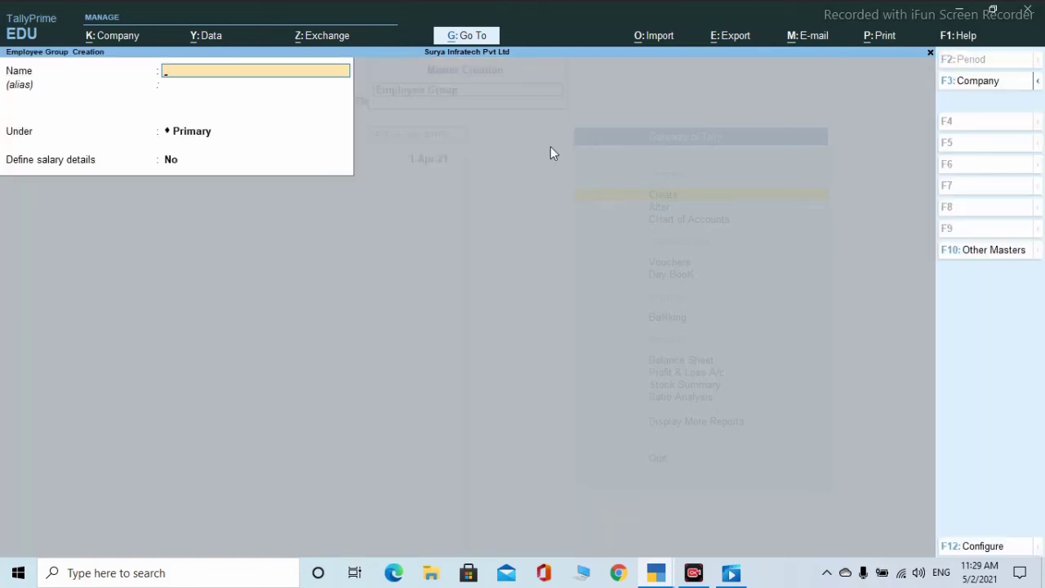
- Add employee groups Permament, Kesual and Dally Weges under Primary, then close the empty form
type("Pe")
type("rma")
type("nent")
key("Return")
key("Return")
key("Return")
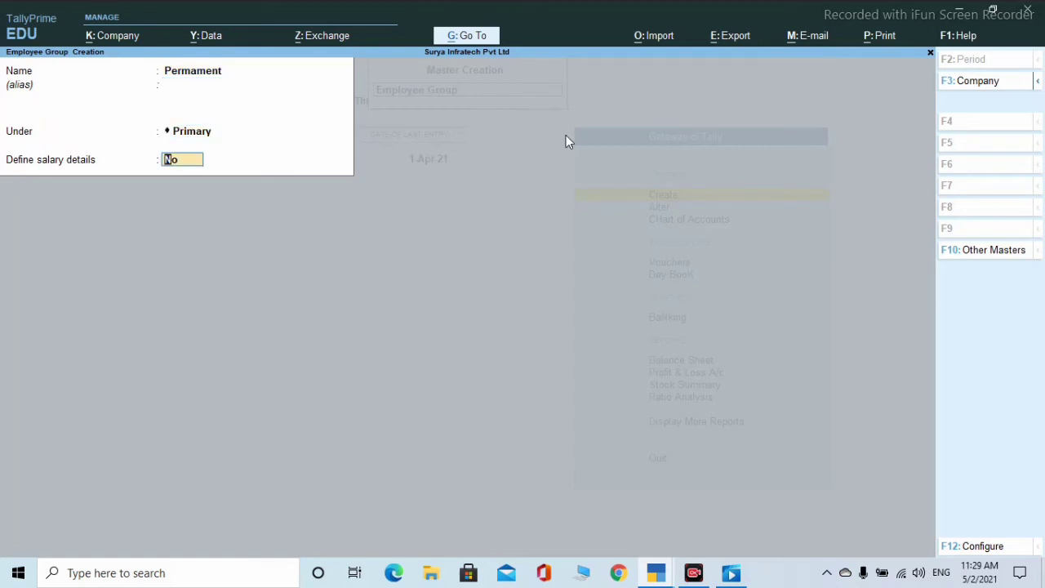
key("Return")
key("Return")
type("Kesual")
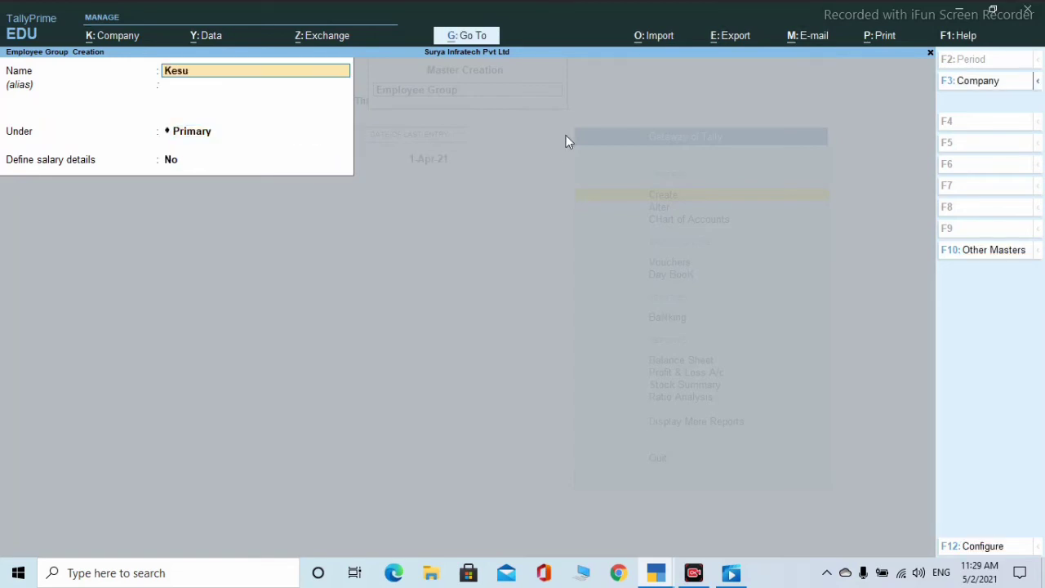
key("Return")
key("Return")
key("Return")
key("Return")
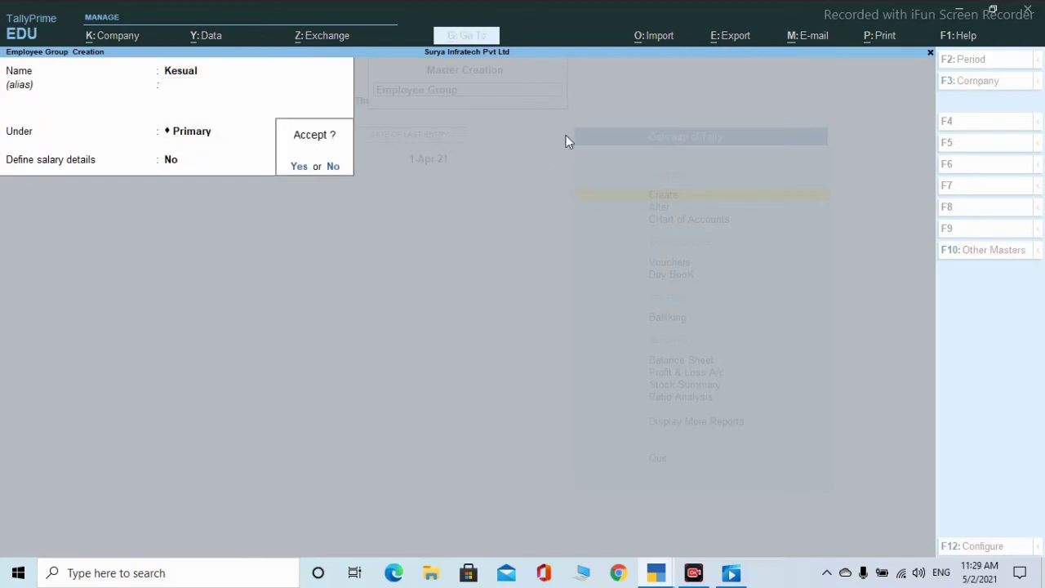
key("Return")
type("Dall")
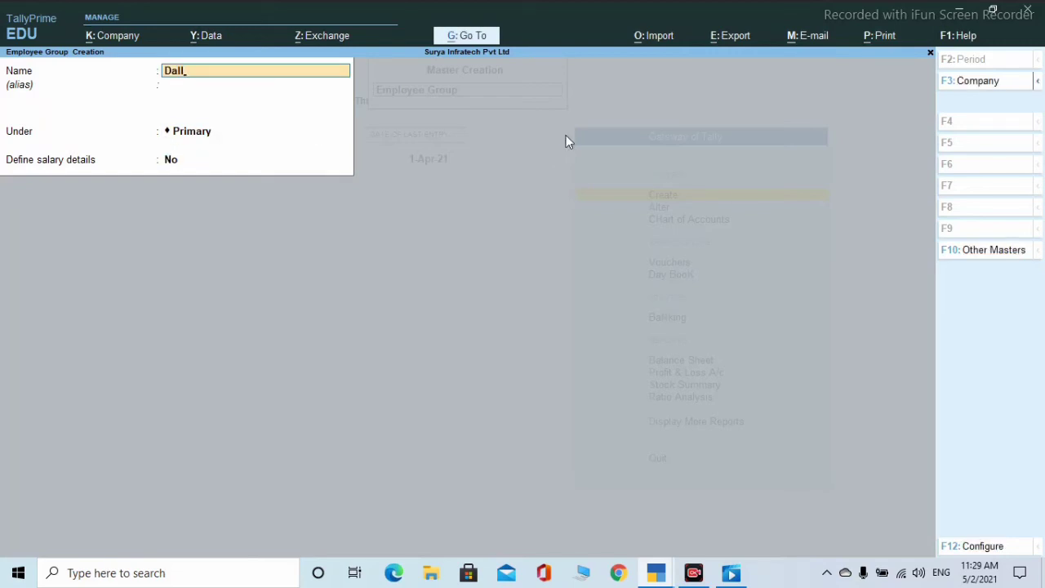
type("y Weges")
key("Return")
key("Return")
key("Return")
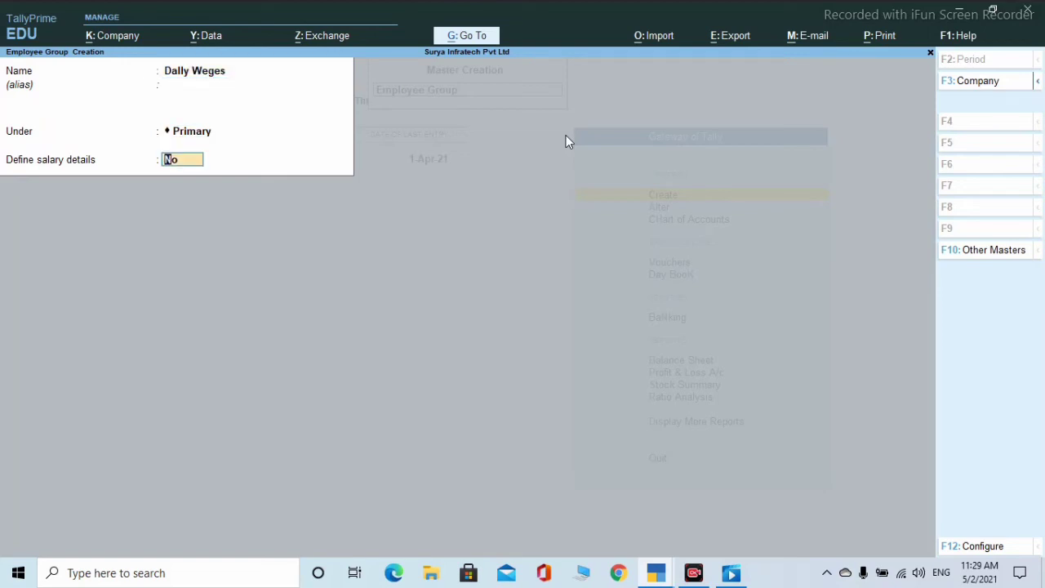
key("Return")
key("Return")
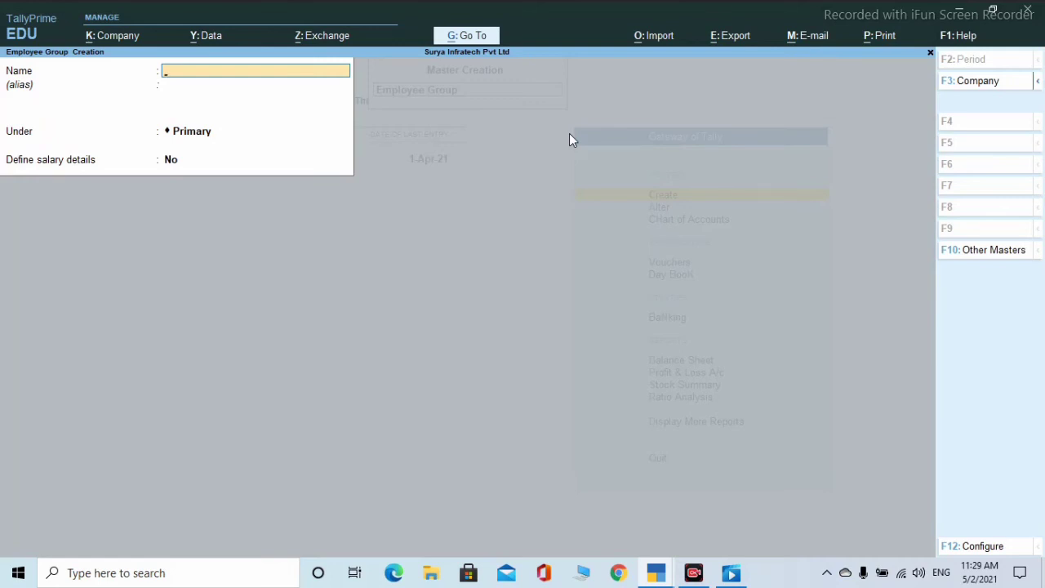
key("Escape")
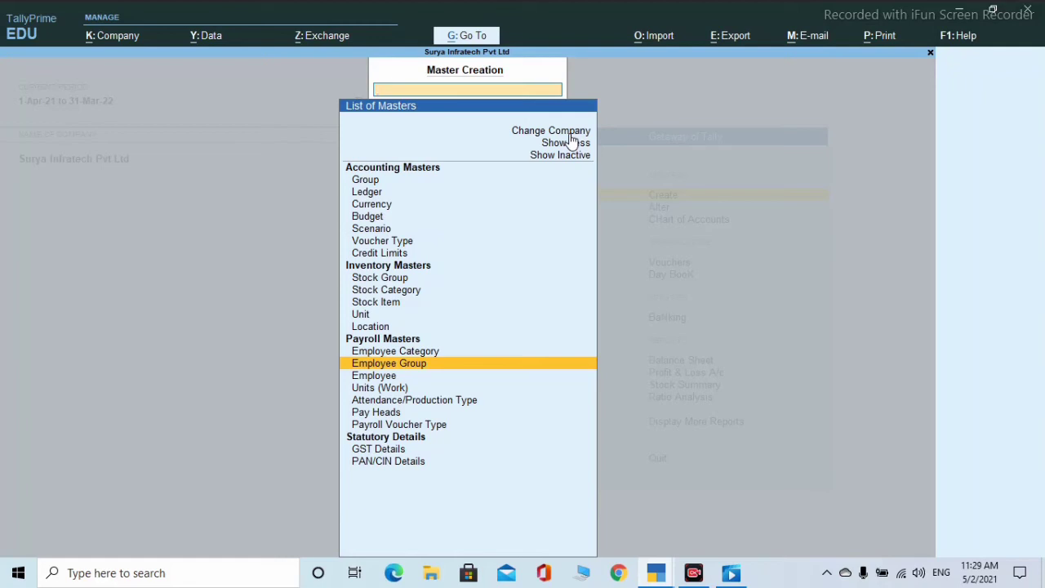
- Start Units (Work) creation and set the unit type to Simple
key("Up")
key("Down")
key("Down")
key("Down")
key("Up")
key("Down")
key("Down")
key("Down")
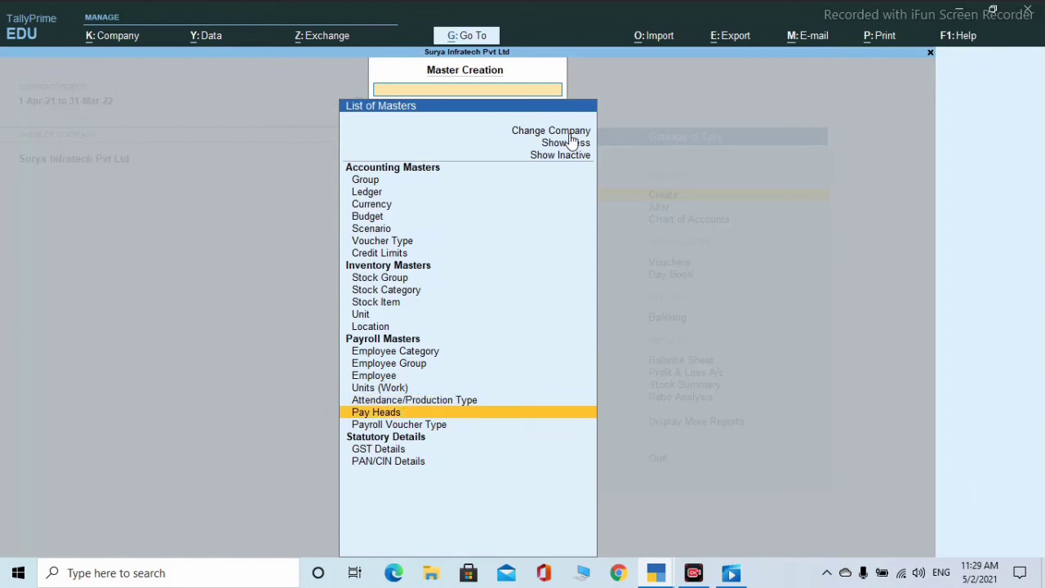
key("Up")
key("Up")
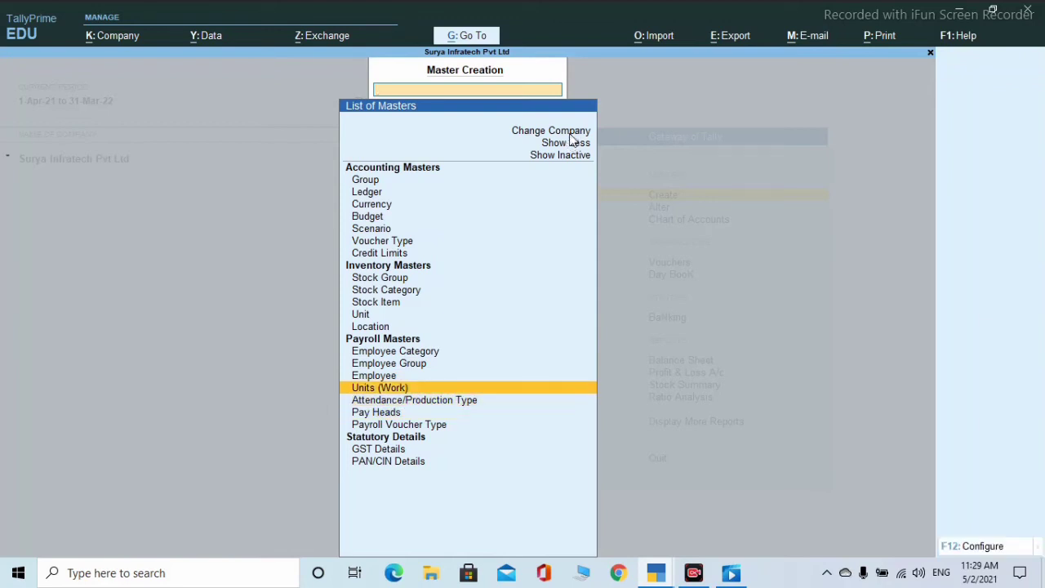
key("Return")
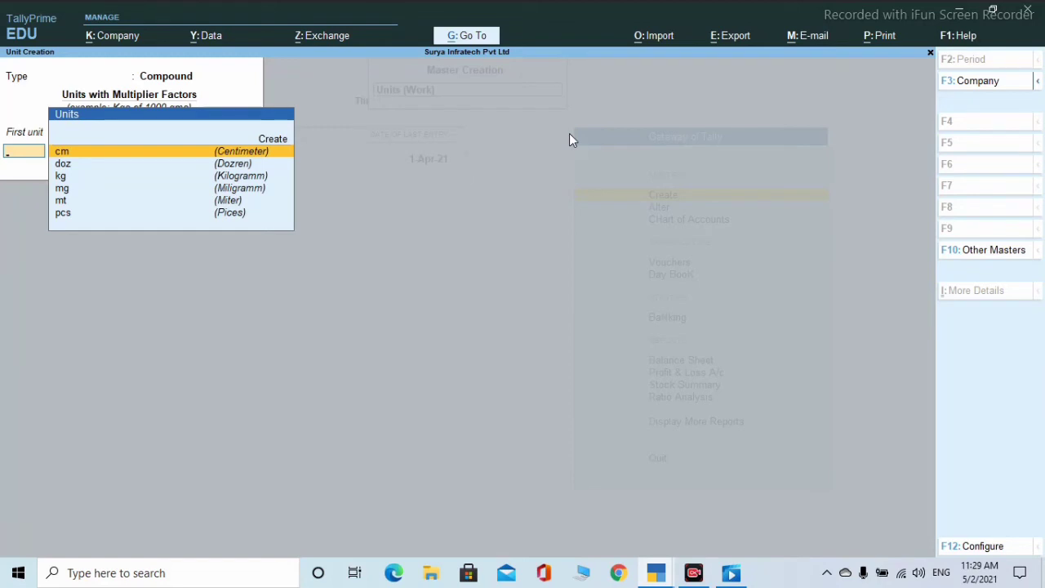
key("Up")
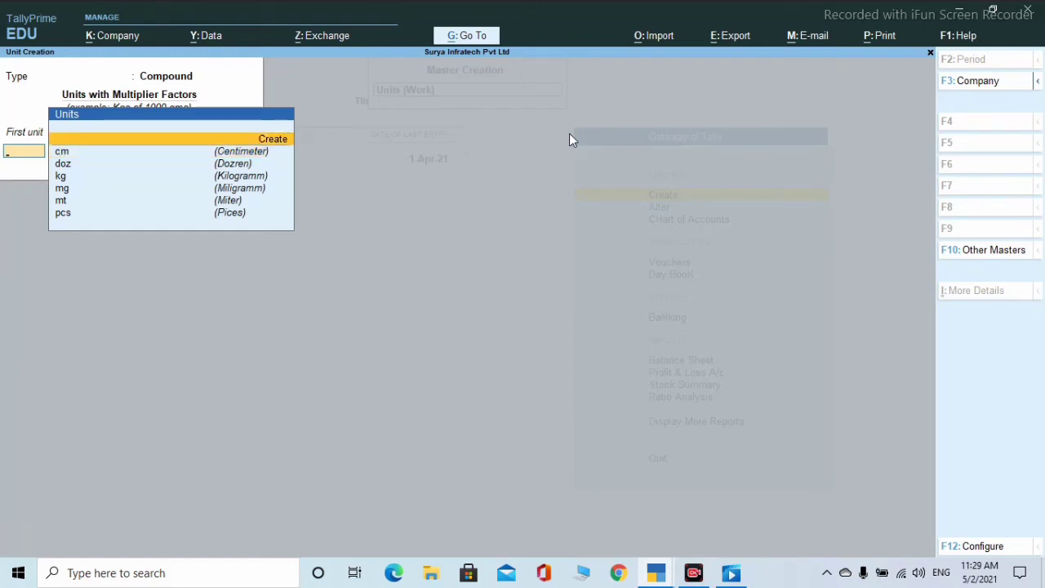
key("BackSpace")
key("Down")
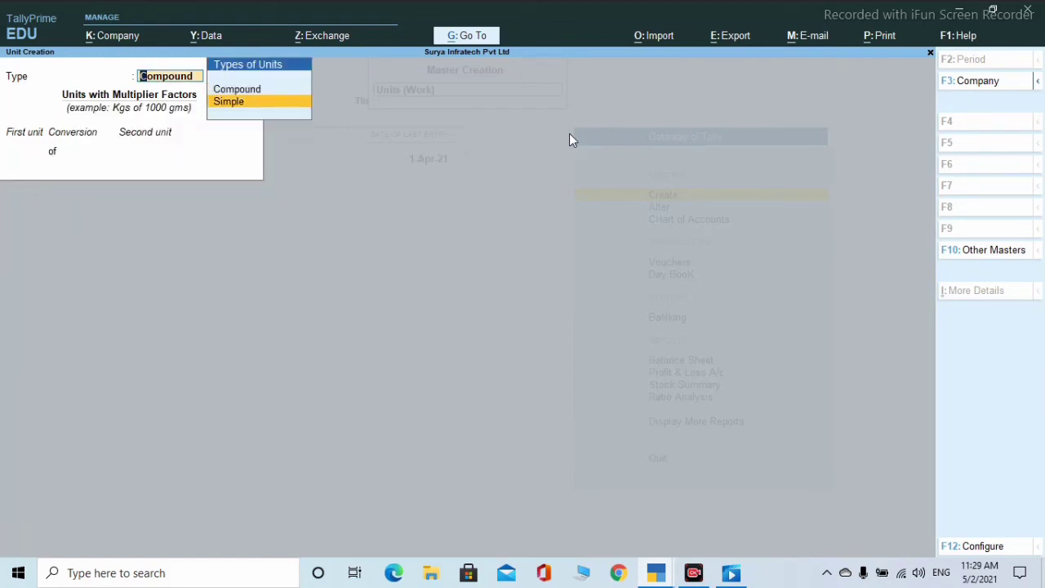
key("Return")
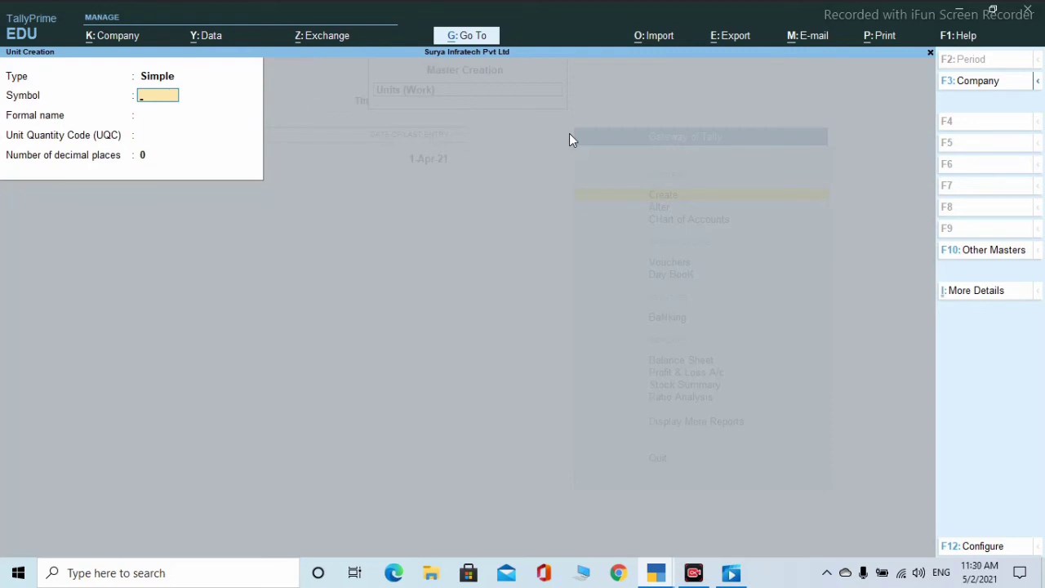
- Create simple units hr (Hour) and mnt (Minuts)
type("hr")
key("Return")
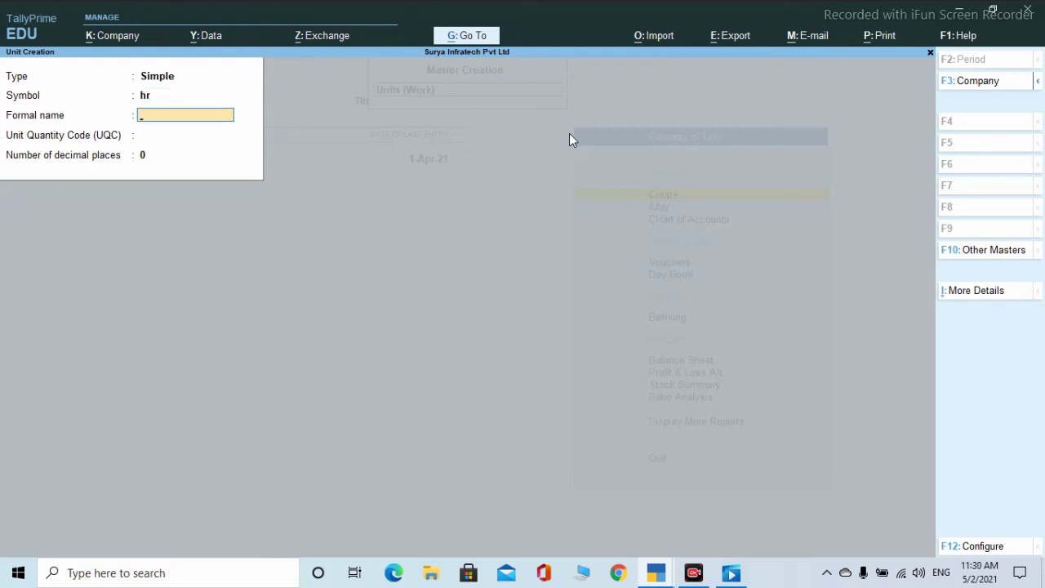
type("Hou")
key("Return")
key("Return")
key("Return")
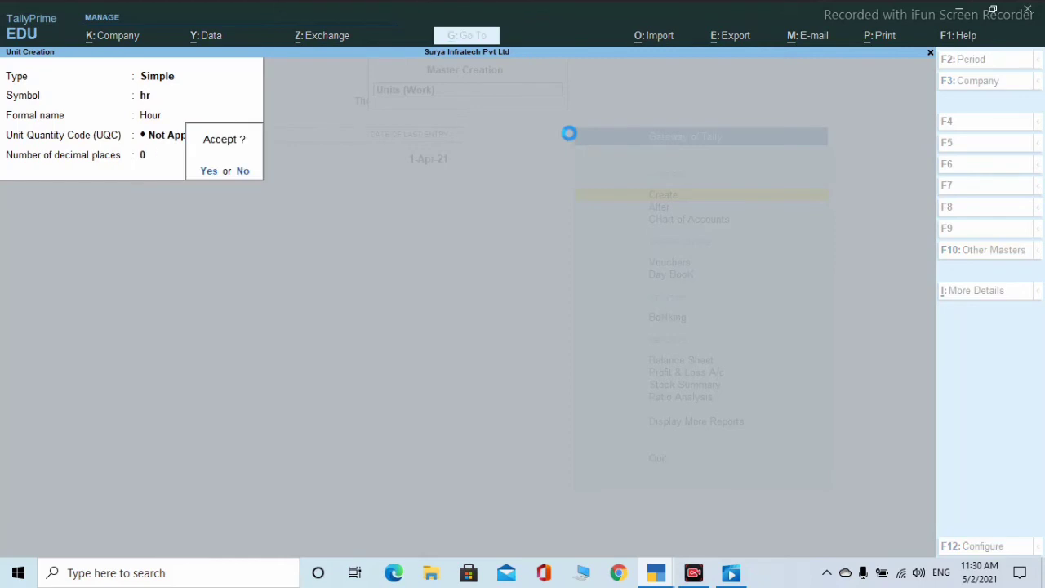
key("Return")
type("mnt")
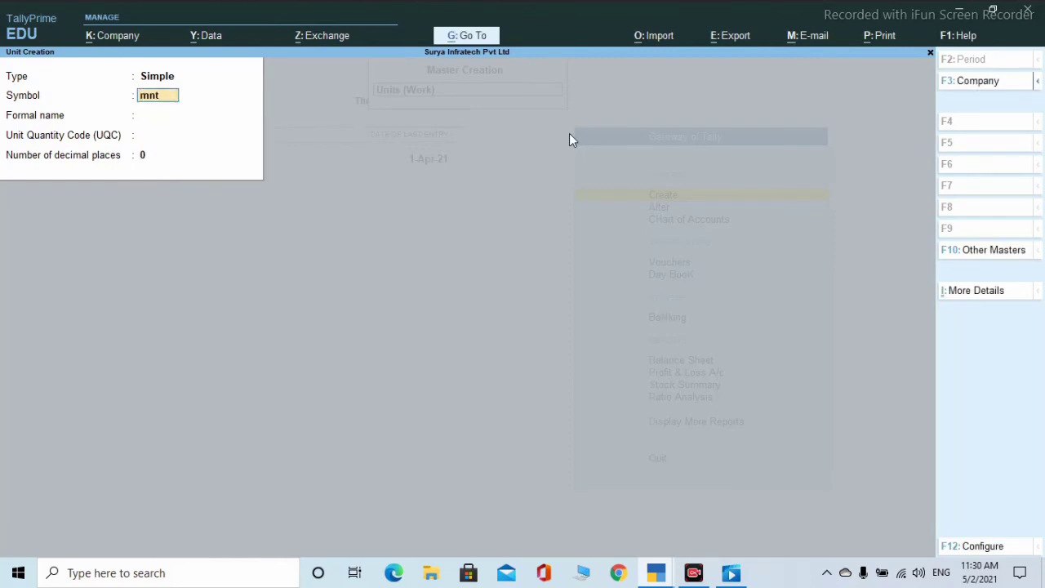
key("Return")
type("Minuts")
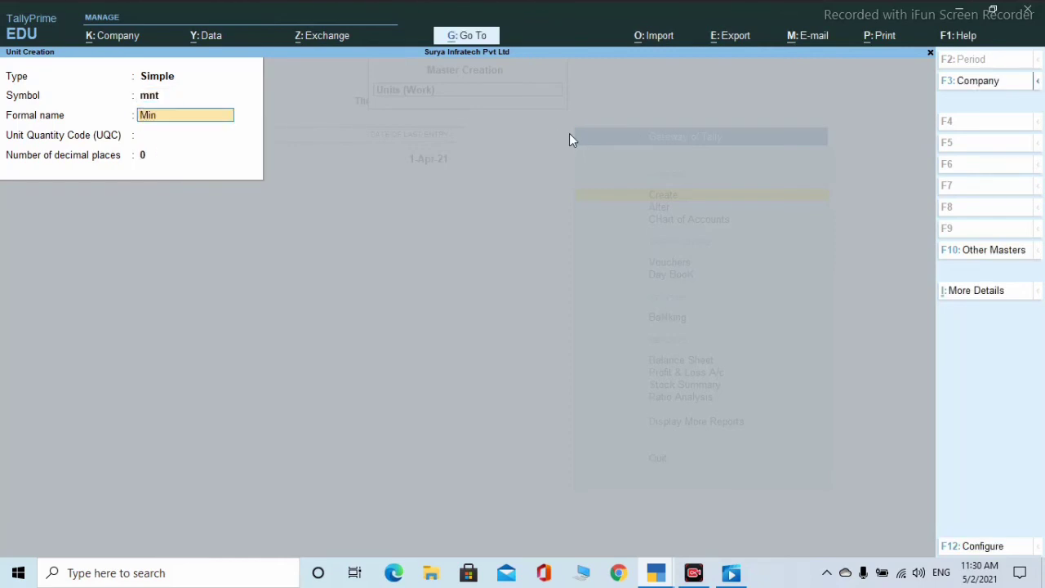
key("Return")
key("Return")
key("Return")
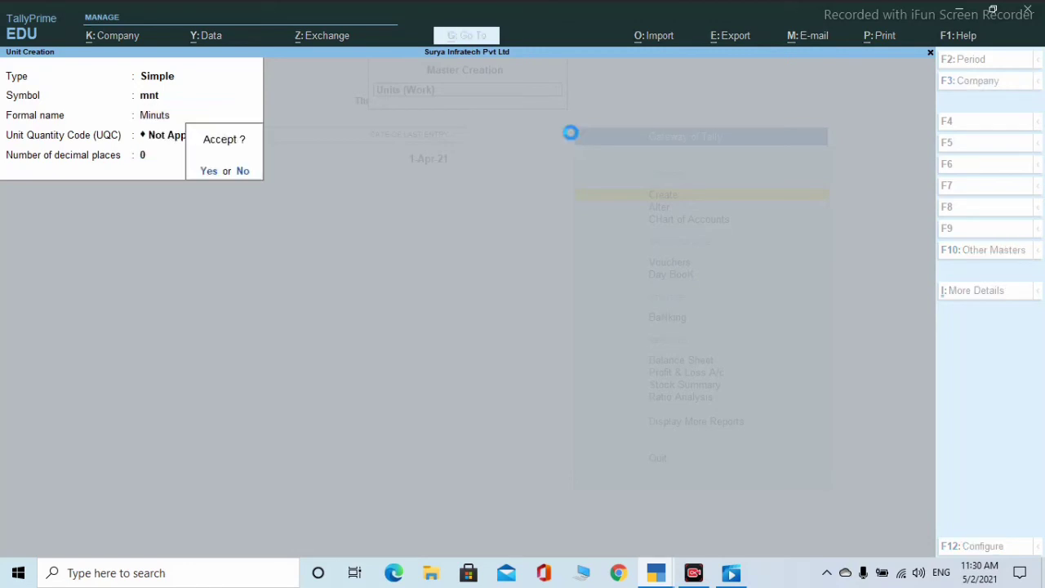
- Create simple units dy (Day) and mnth (Mounth)
key("Return")
type("dy")
key("Return")
type("Day")
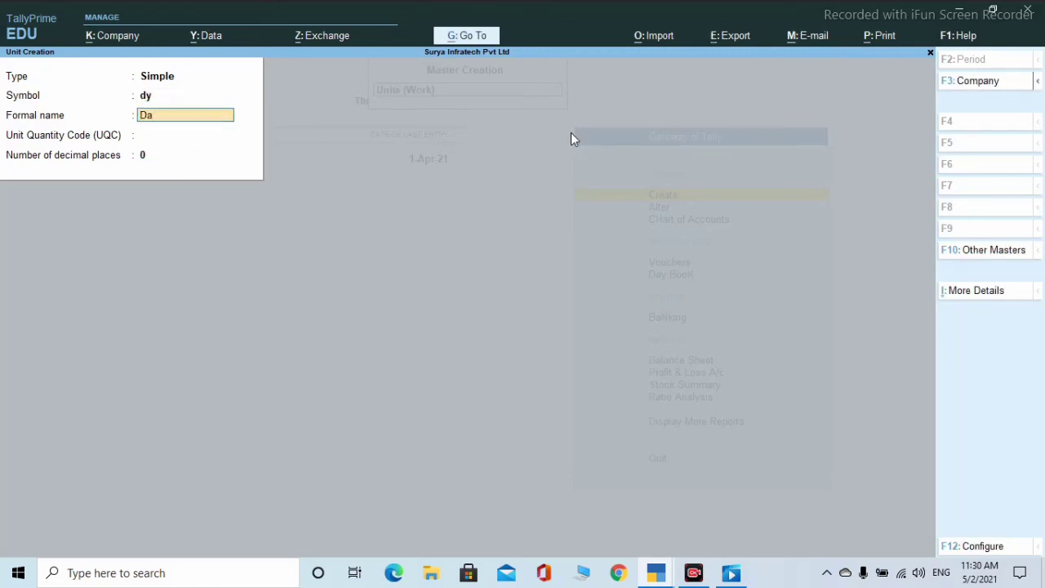
key("Return")
key("Return")
key("Return")
key("Return")
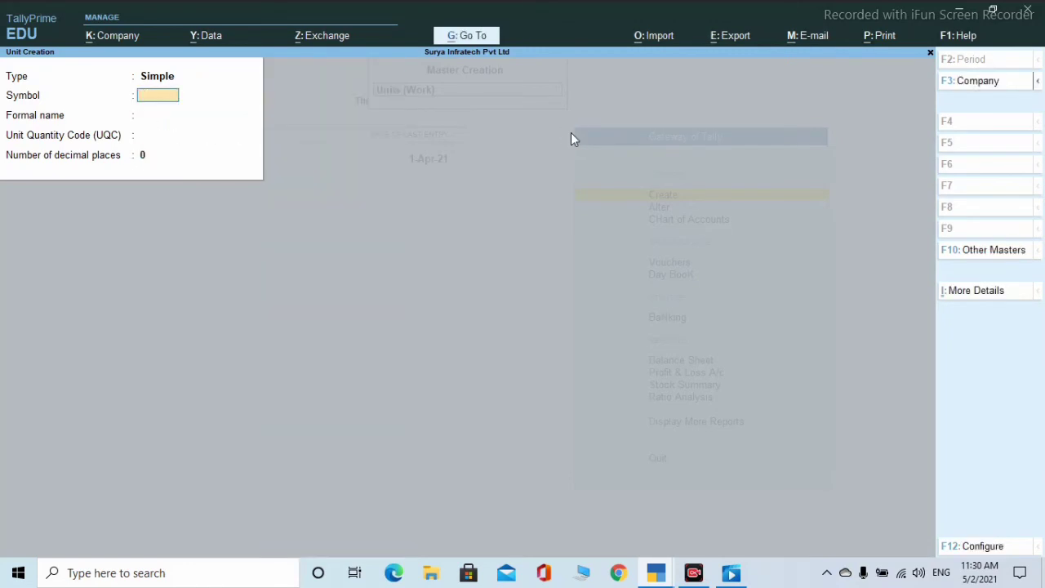
type("mnth")
key("Return")
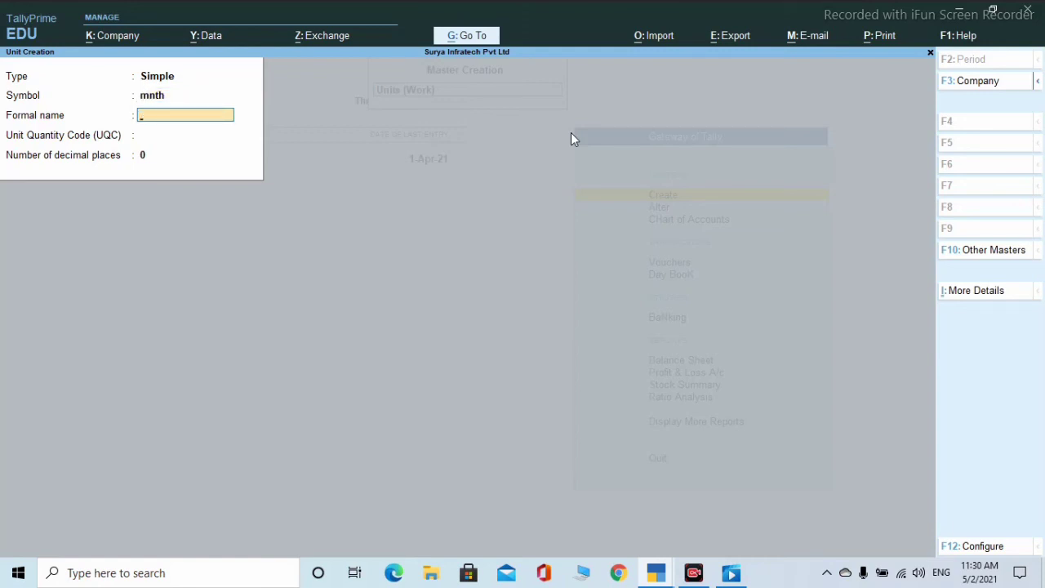
type("Mount")
type("h")
key("Return")
key("Return")
key("Return")
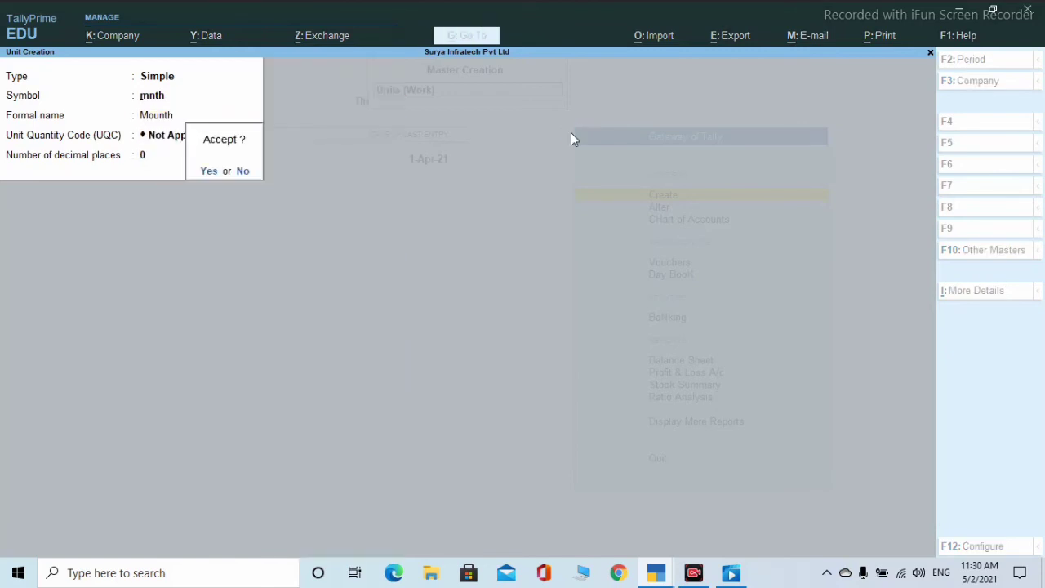
key("Return")
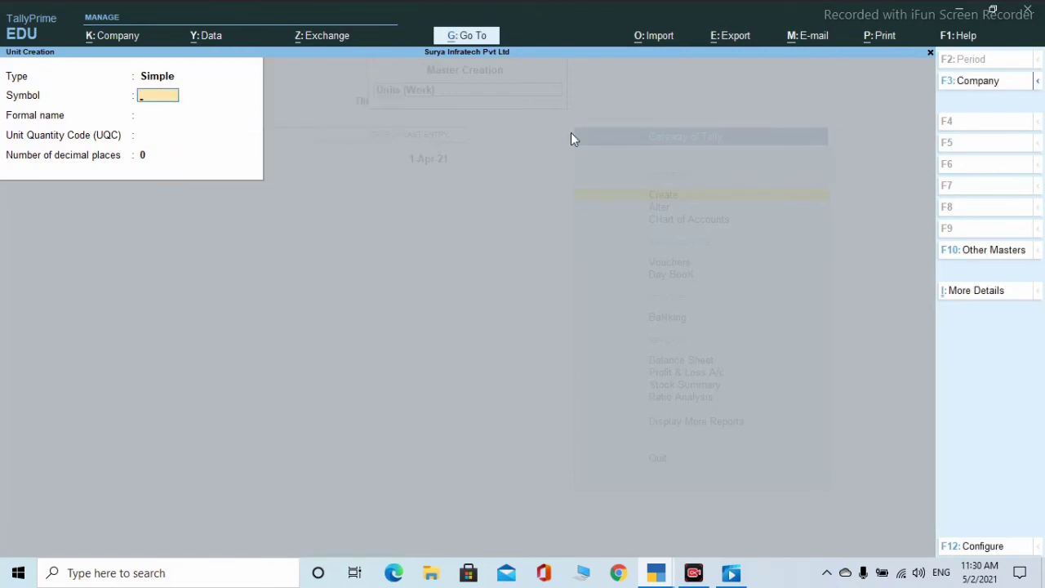
- Create the simple unit yr with a new quantity code 'year'
type("yr")
key("Return")
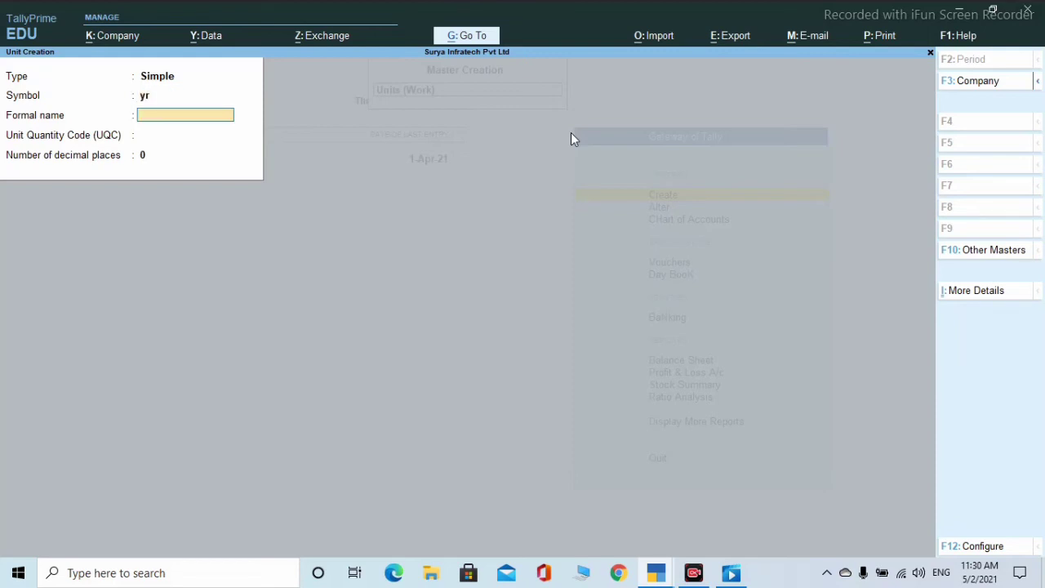
key("Return")
type("year")
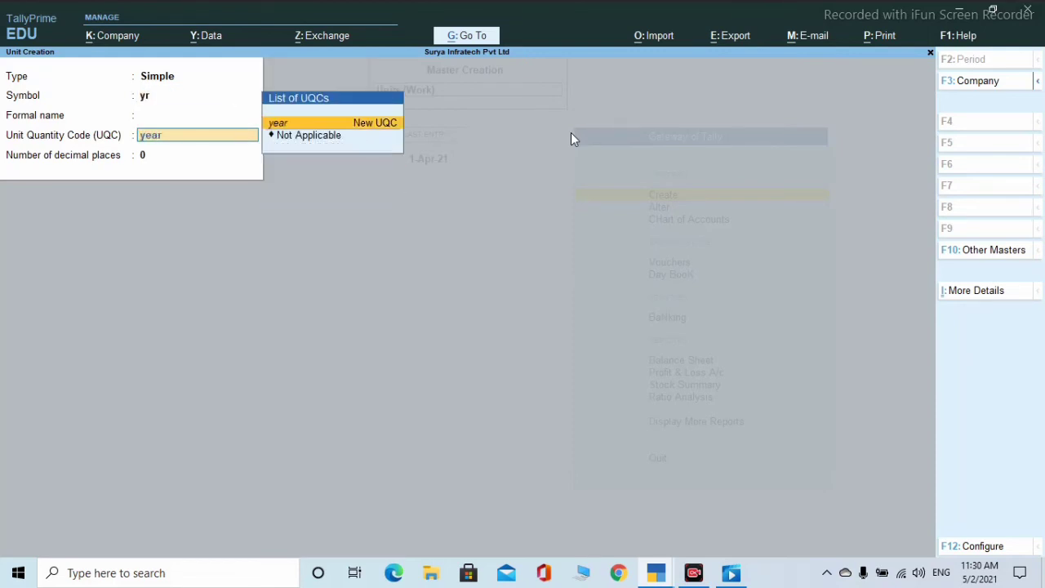
key("Return")
key("Return")
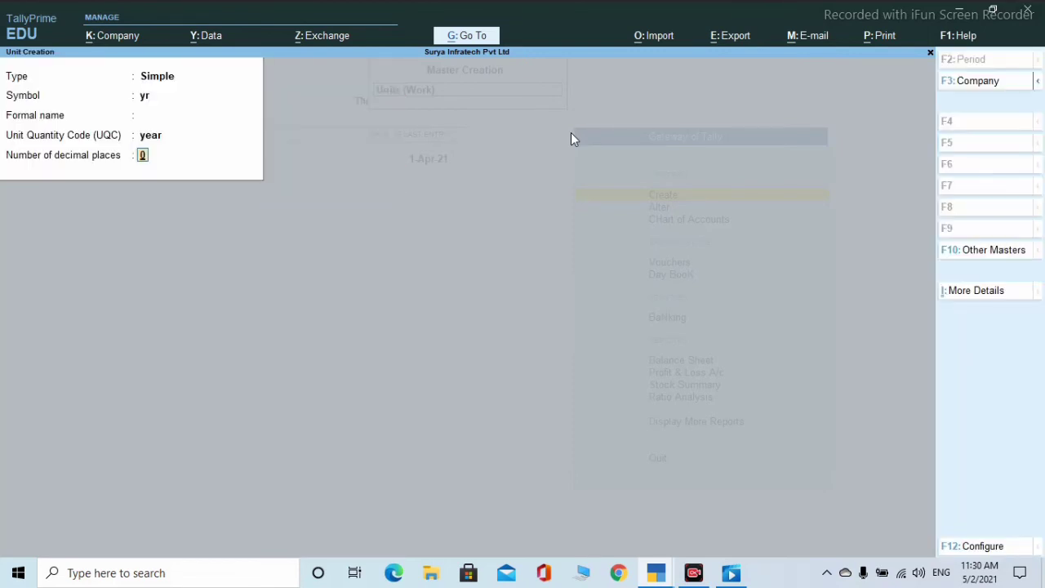
key("Return")
key("Return")
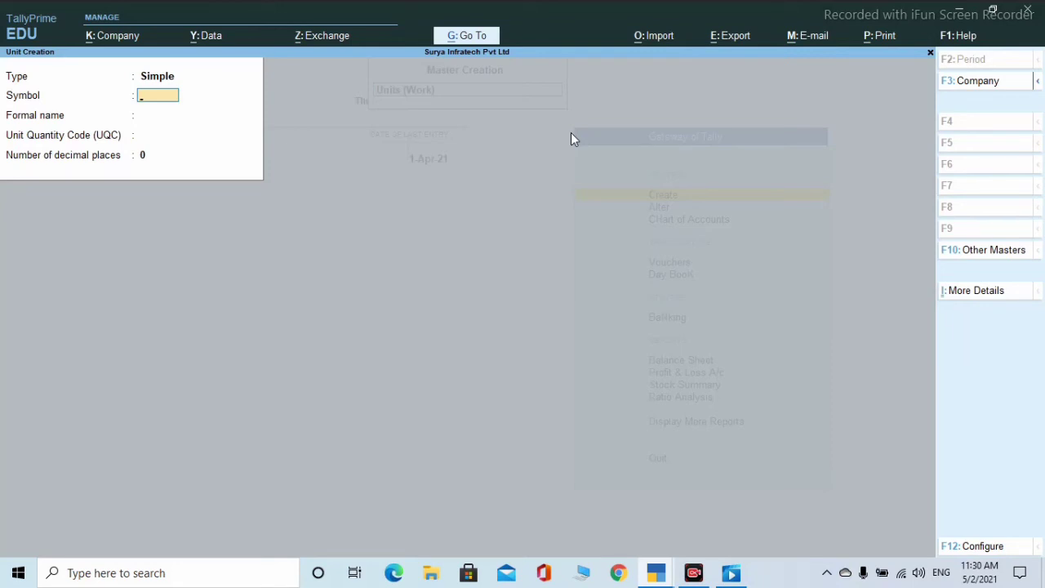
- Change the unit type to Compound for the next unit
key("BackSpace")
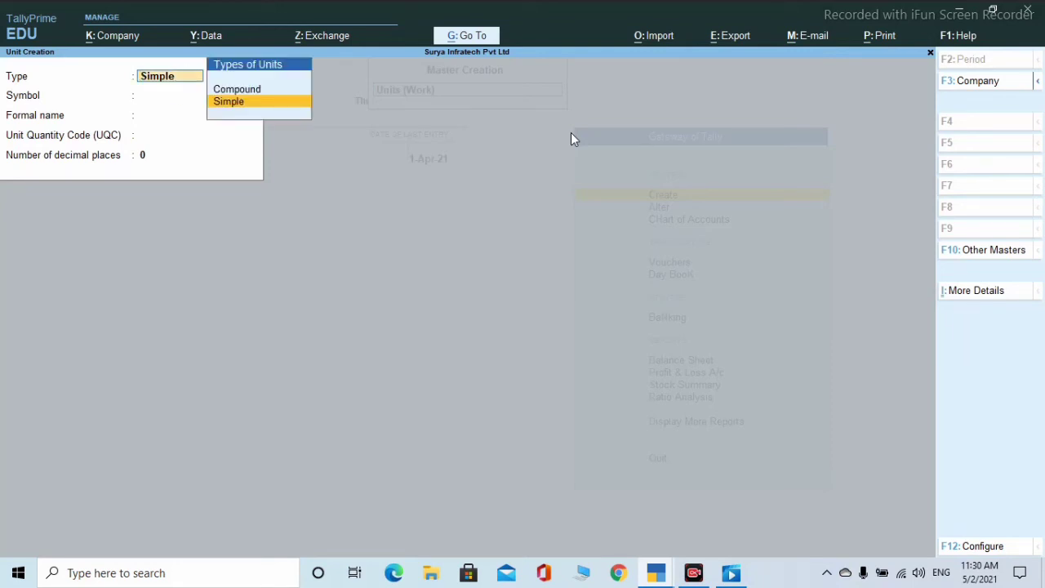
key("Up")
key("Return")
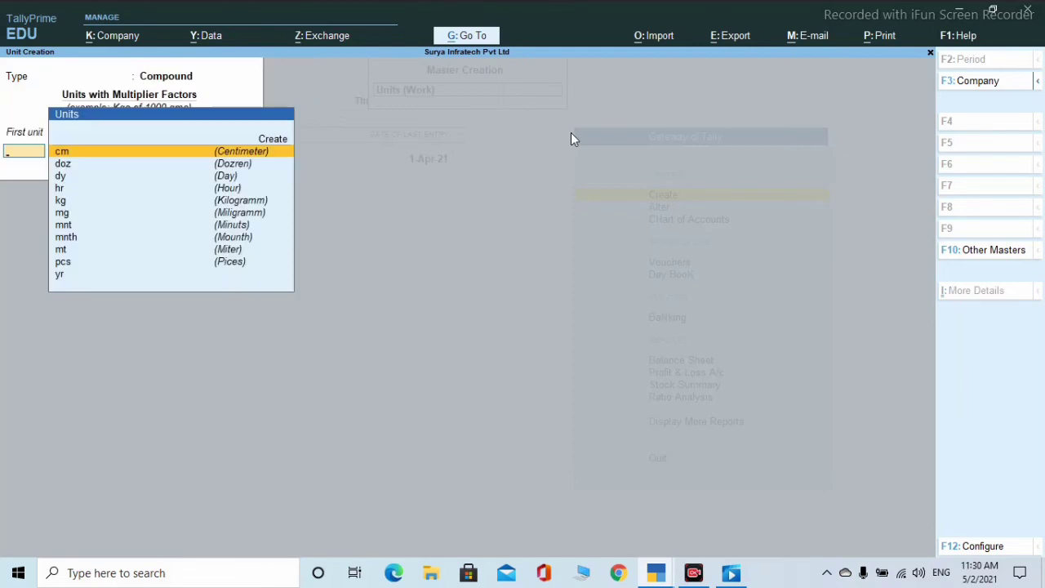
- Fill a compound unit with first unit mnt, conversion 30, second unit dy
key("Down")
key("Down")
key("Down")
key("Down")
key("Down")
key("Down")
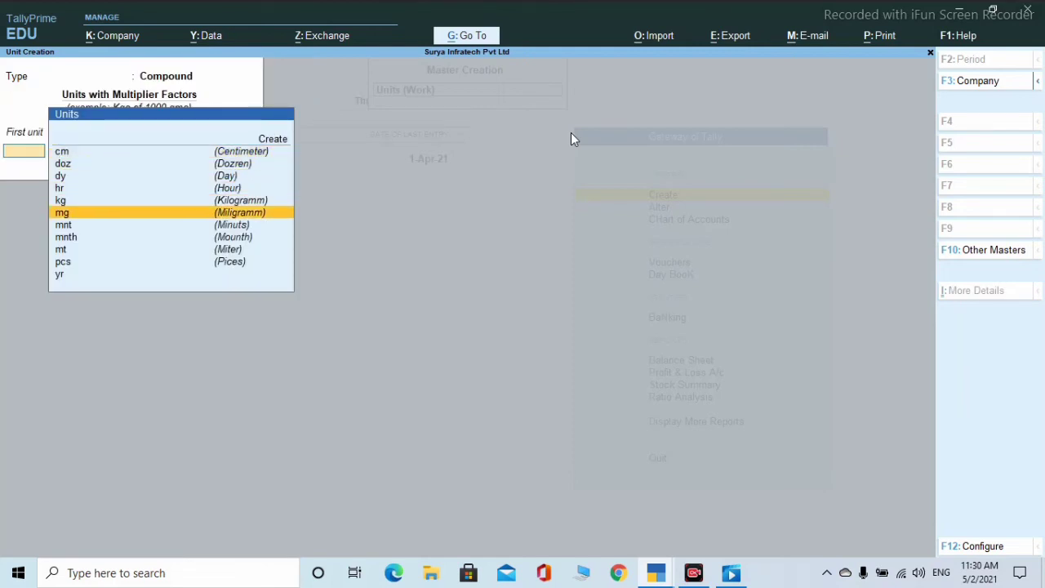
key("Return")
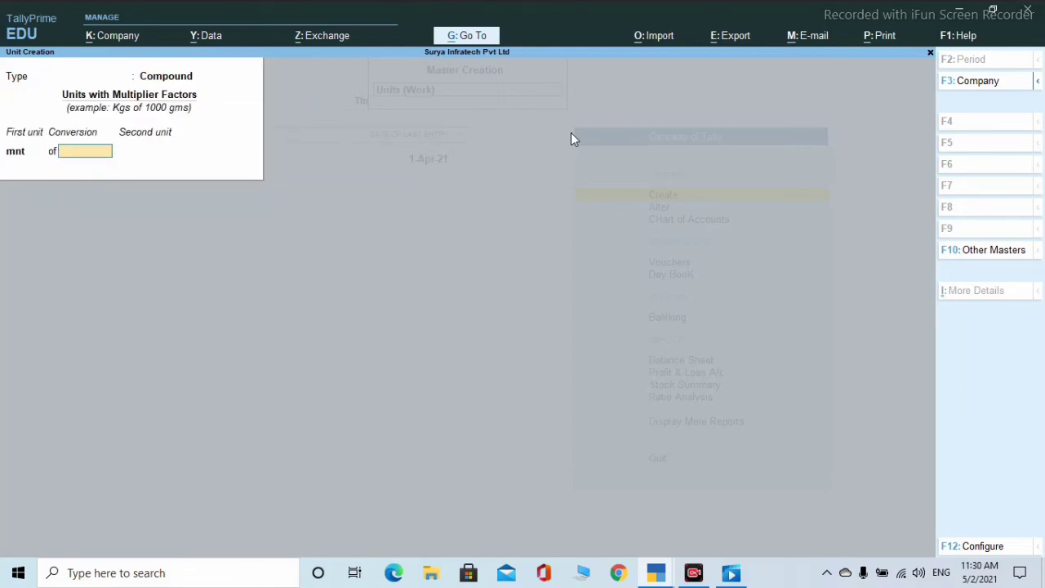
type("30")
key("Return")
type("d")
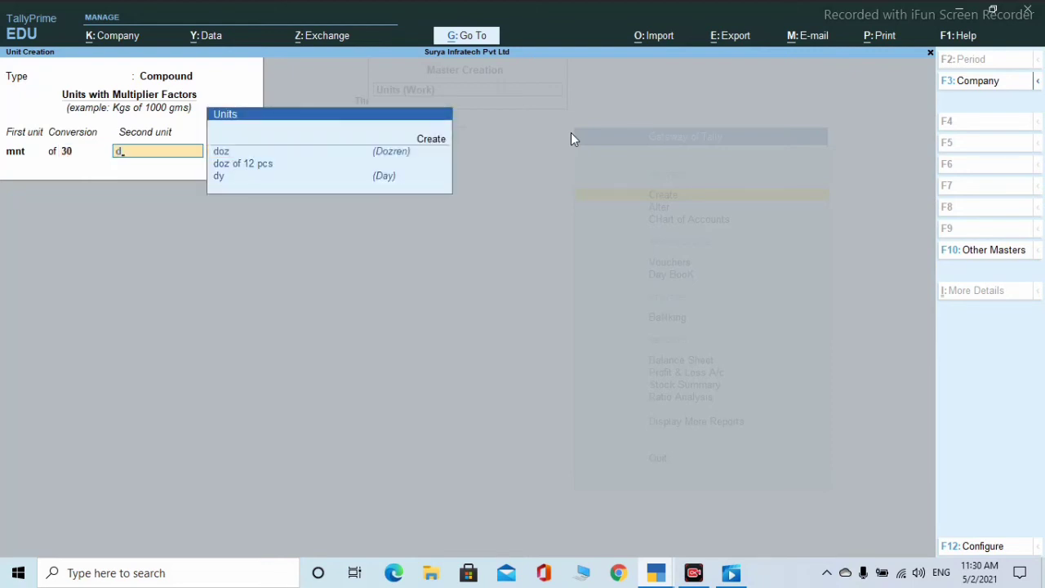
key("Down")
key("Down")
key("Return")
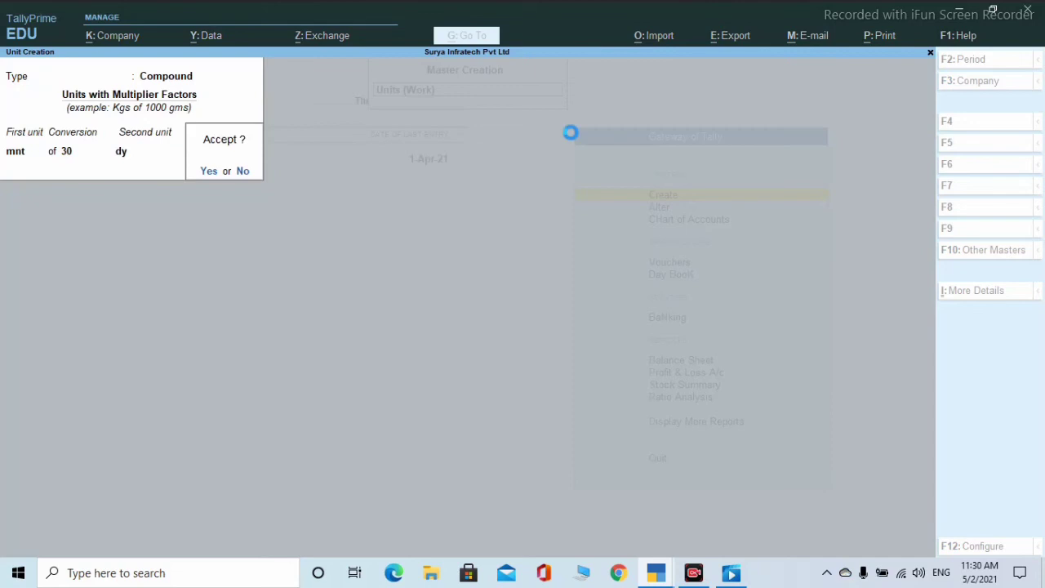
- Save the compound unit yr of 12 mnth, then leave the unit form
type("n")
type("y")
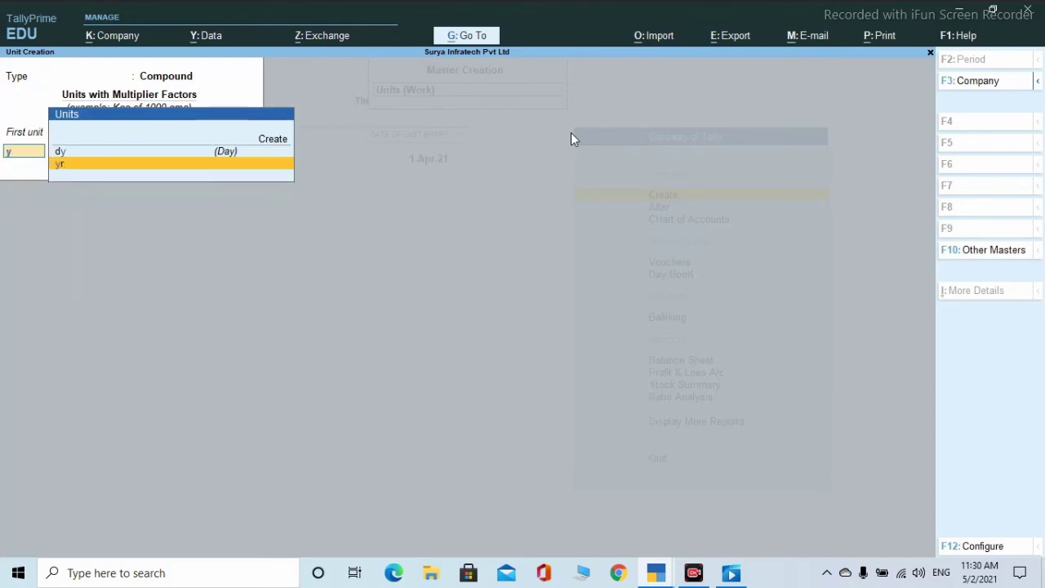
key("Return")
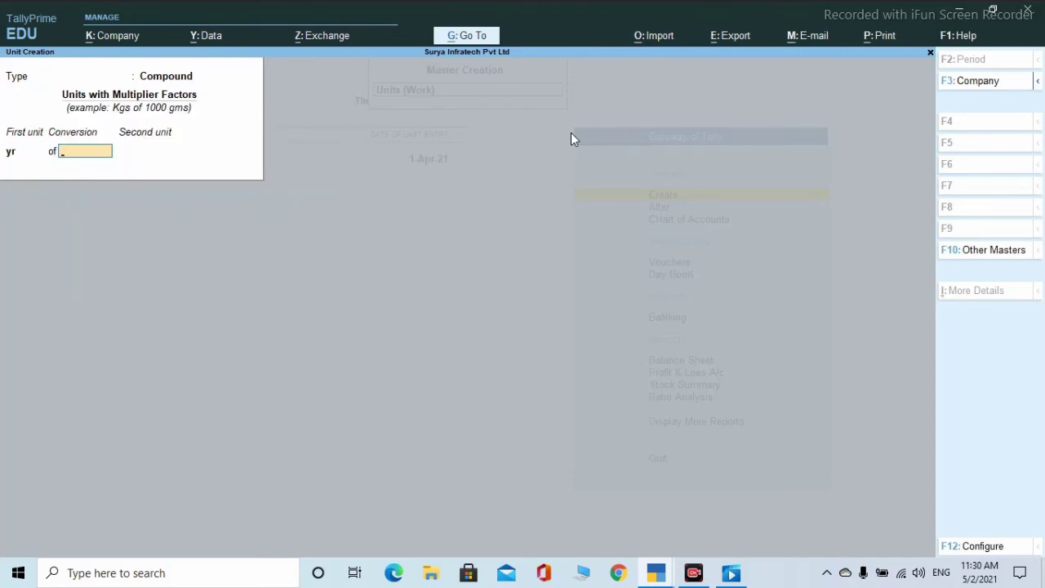
type("12")
key("Return")
type("m")
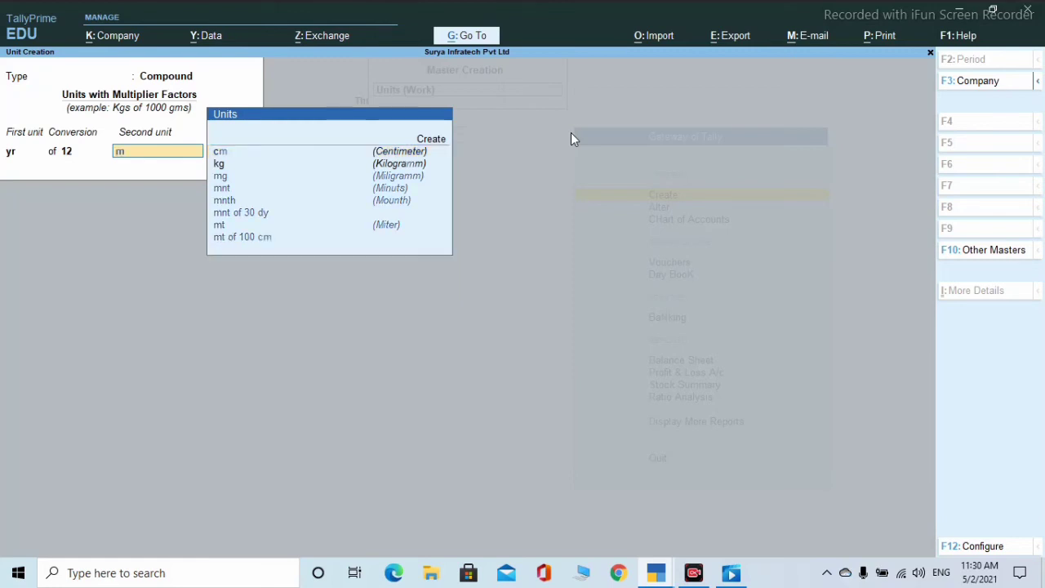
key("Up")
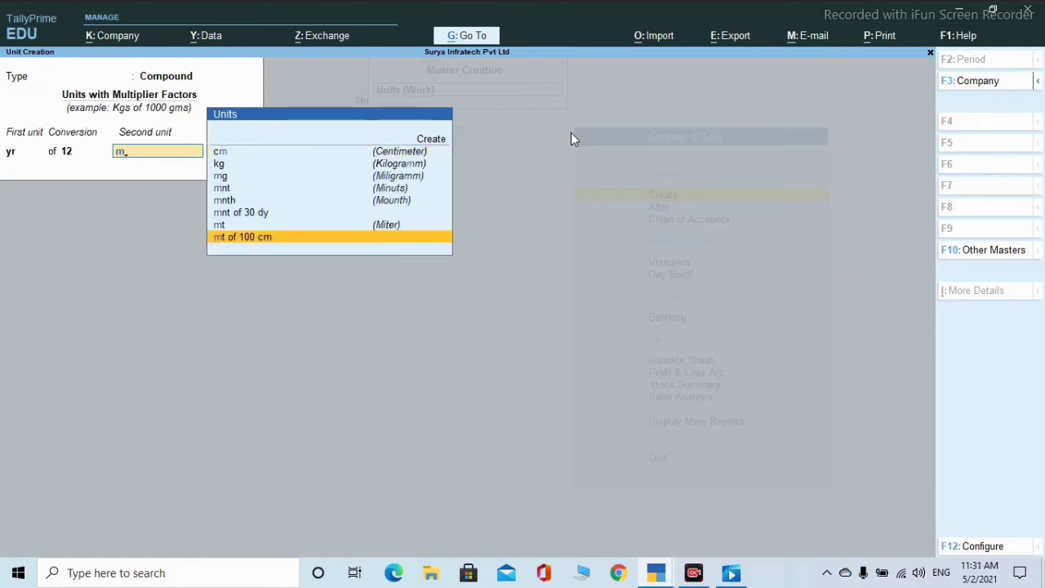
key("Up")
key("Up")
key("Up")
key("Return")
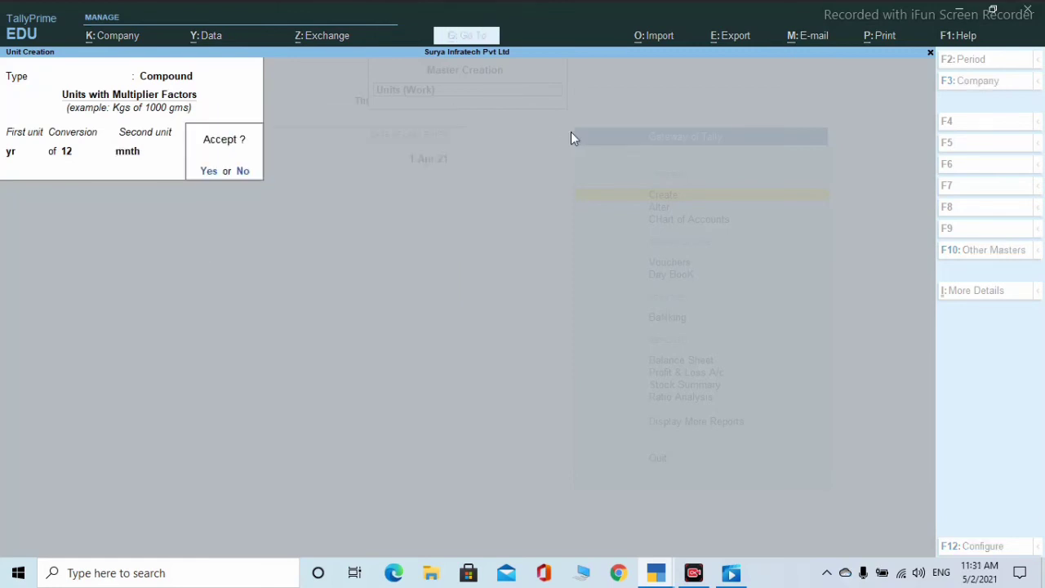
key("Return")
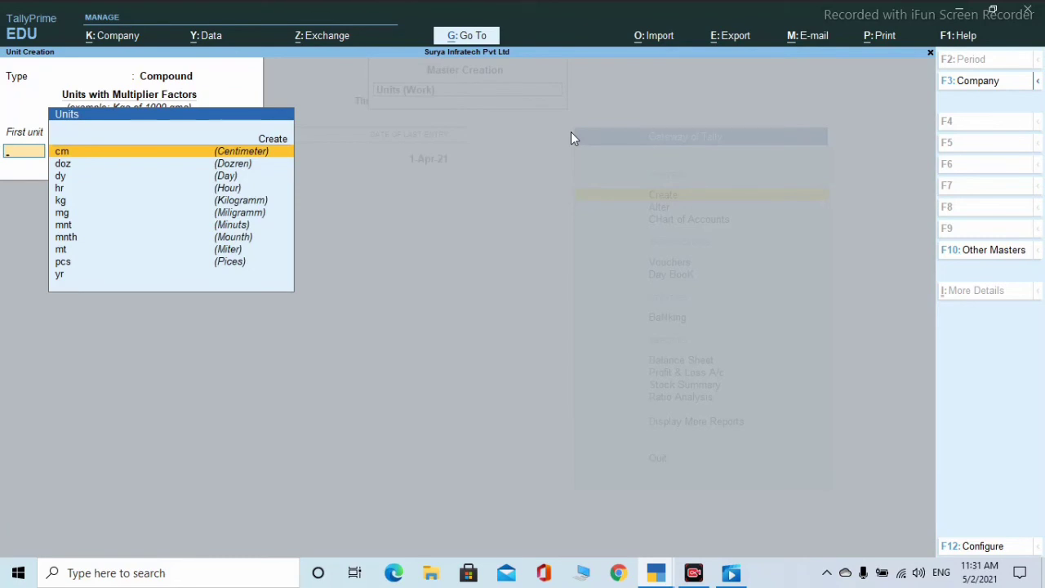
key("Return")
key("Escape")
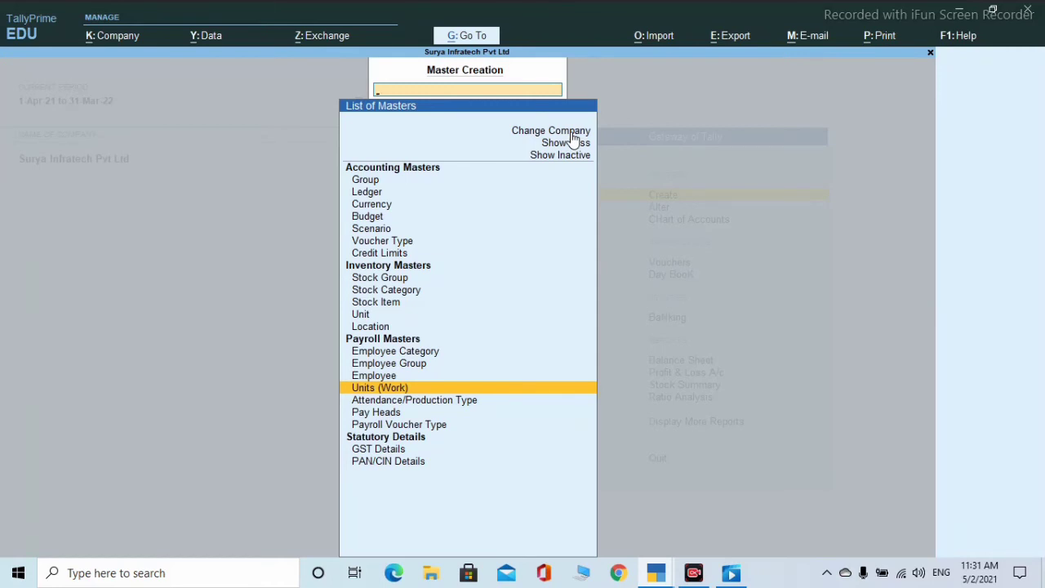
- Create the attendance type Absent as Leave without Pay
key("Down")
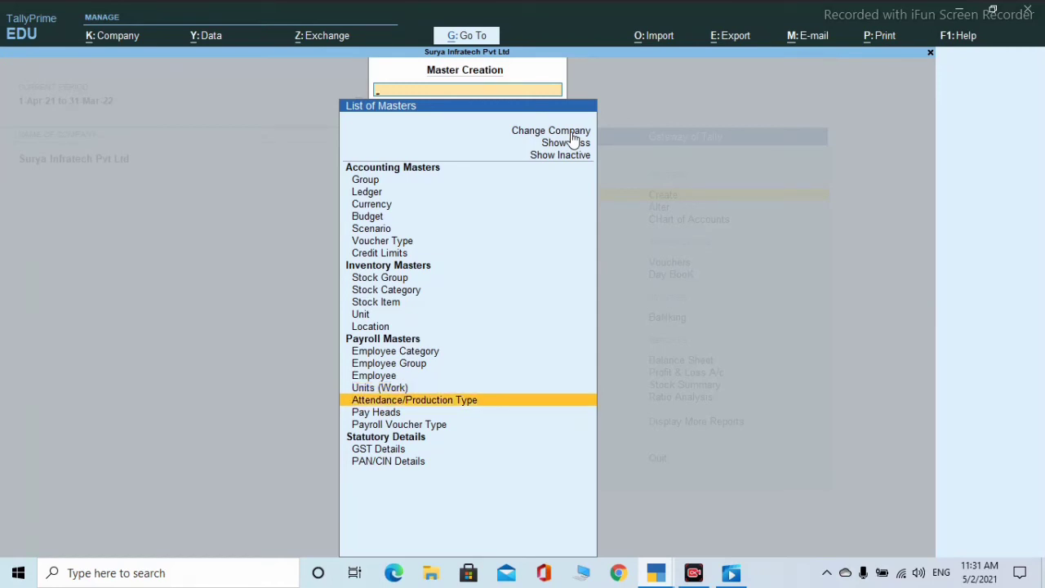
key("Return")
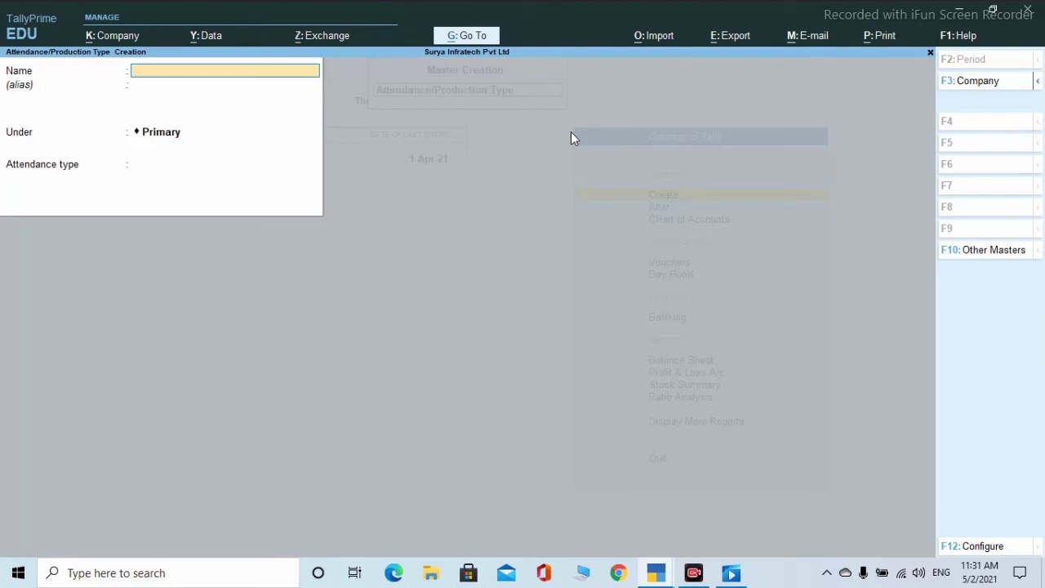
type("Absen")
key("Return")
key("Return")
key("Return")
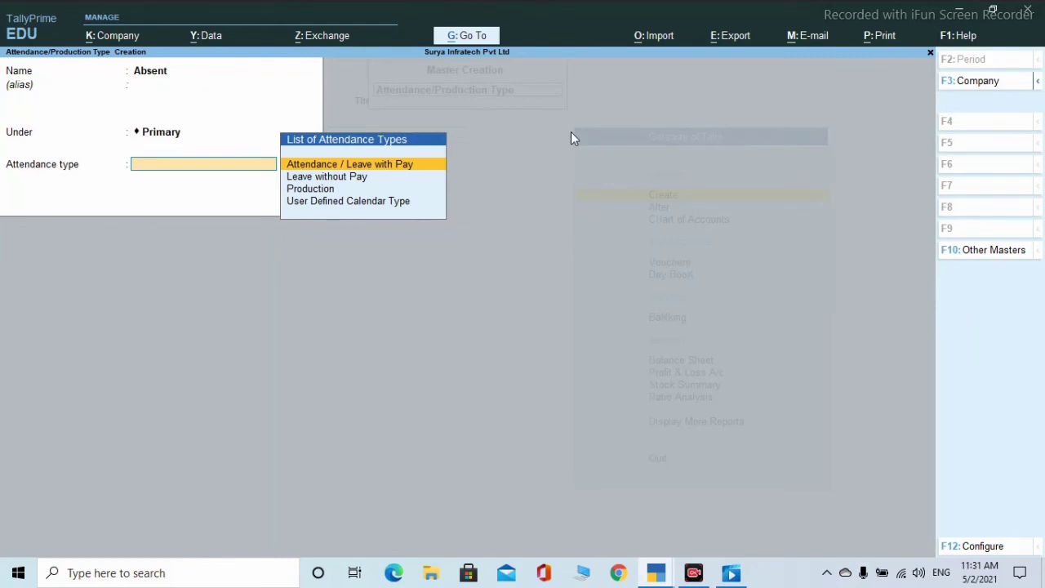
key("Down")
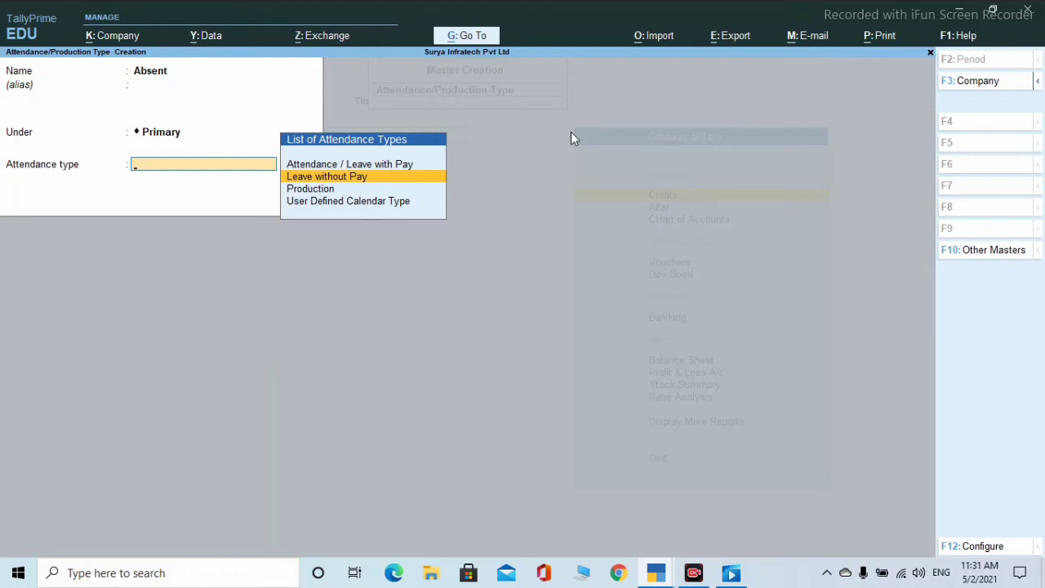
key("Return")
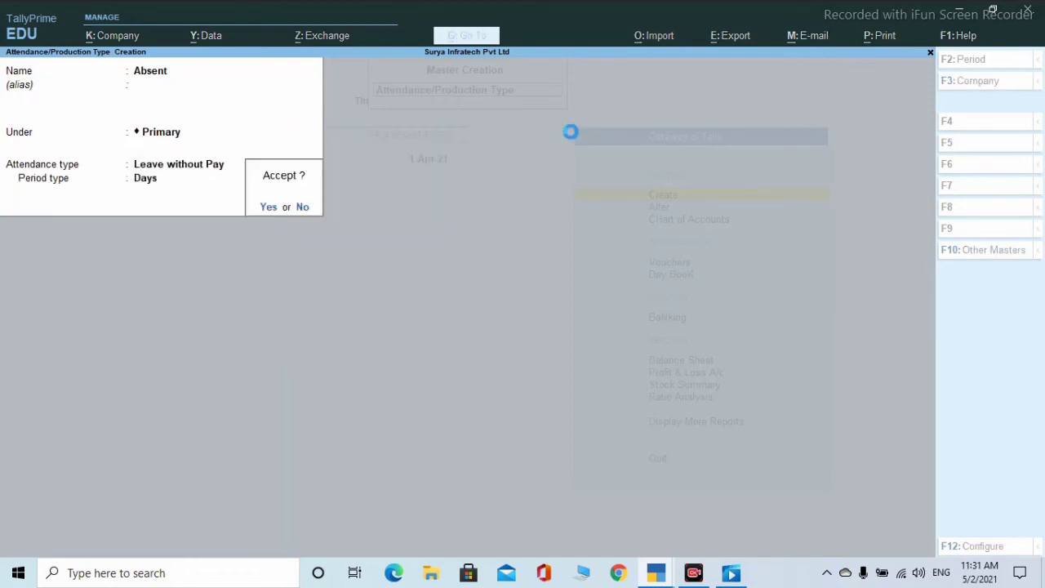
key("Return")
- Create the attendance type Present as Attendance / Leave with Pay
type("Prte")
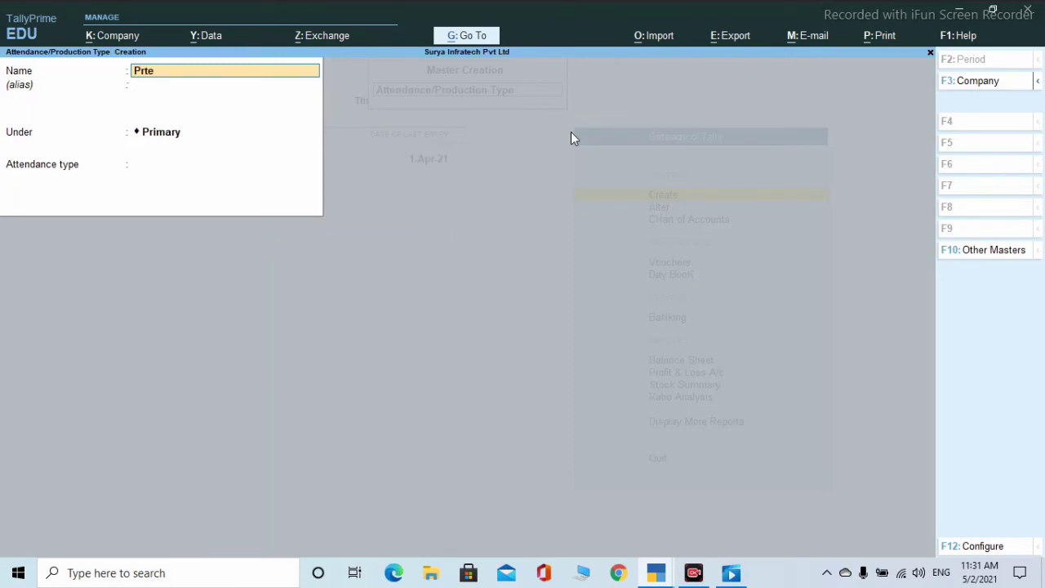
key("BackSpace")
key("BackSpace")
type("esebn")
key("BackSpace")
key("BackSpace")
key("BackSpace")
type("nt")
key("Return")
key("Return")
key("Return")
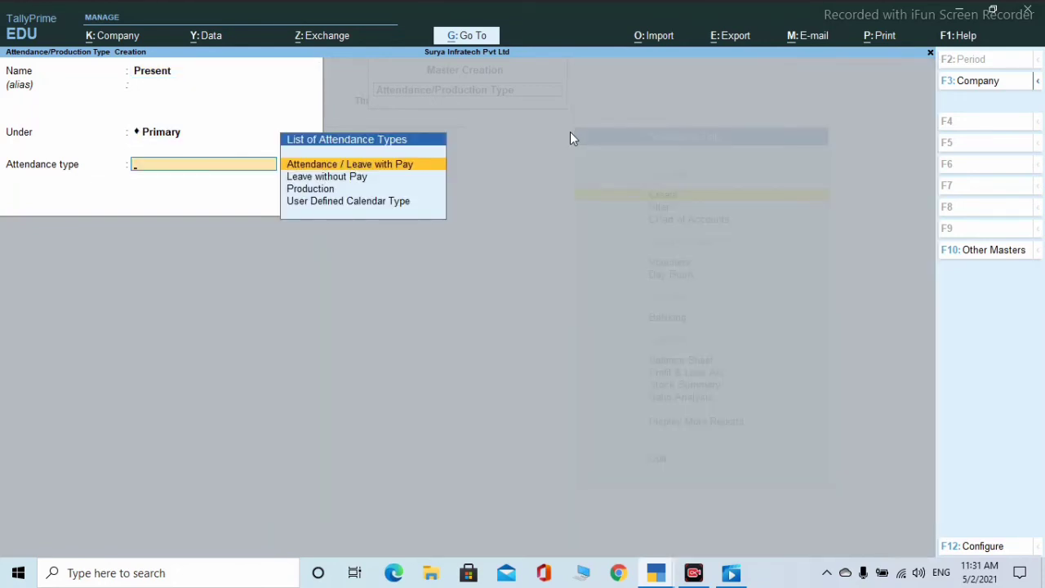
key("Return")
key("Return")
- Create Overtime under Primary as Attendance / Leave with Pay, then quit to masters
key("Return")
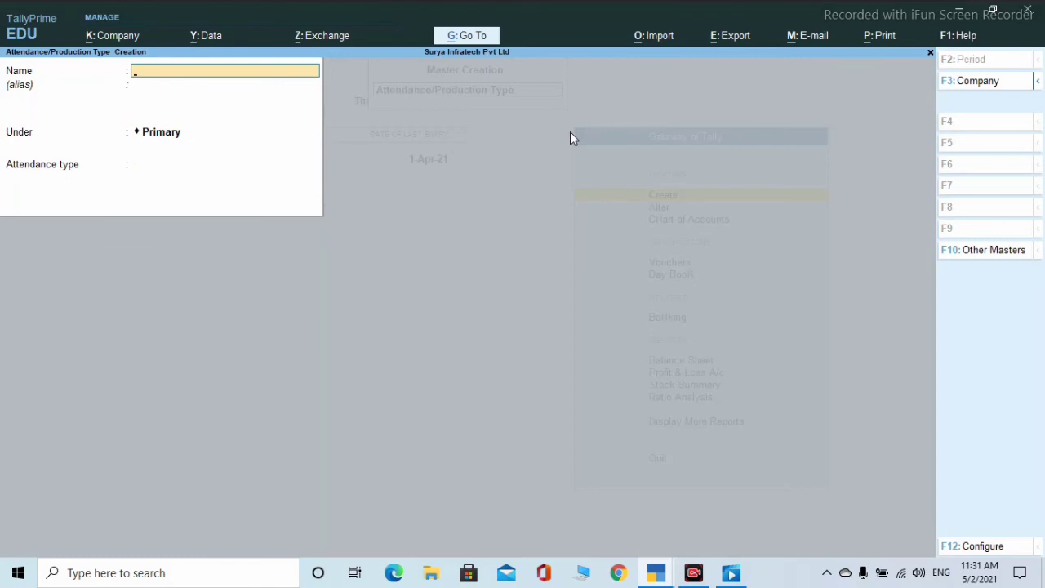
type("Overtime")
key("Return")
key("Return")
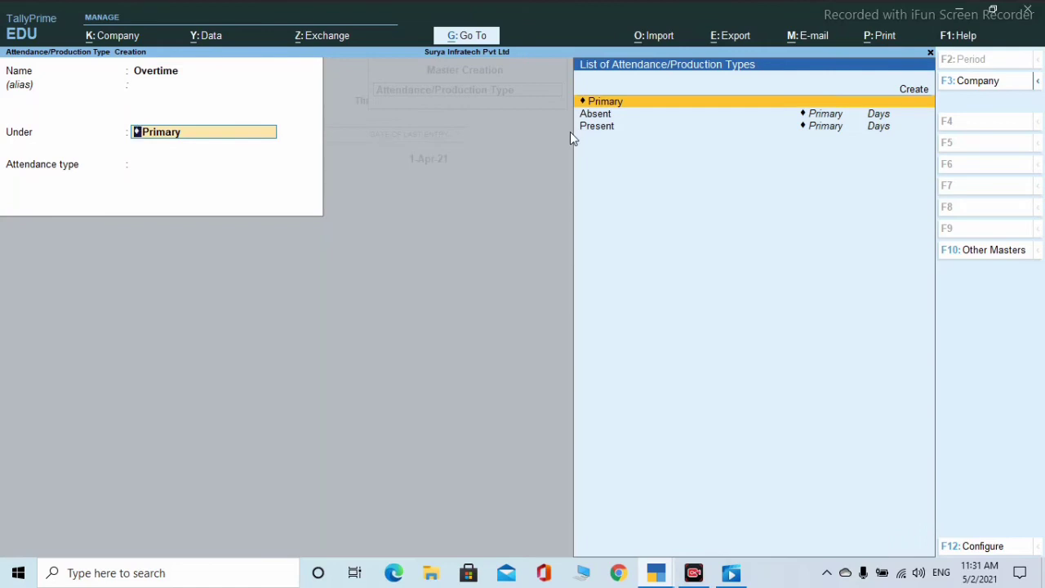
key("Return")
key("Return")
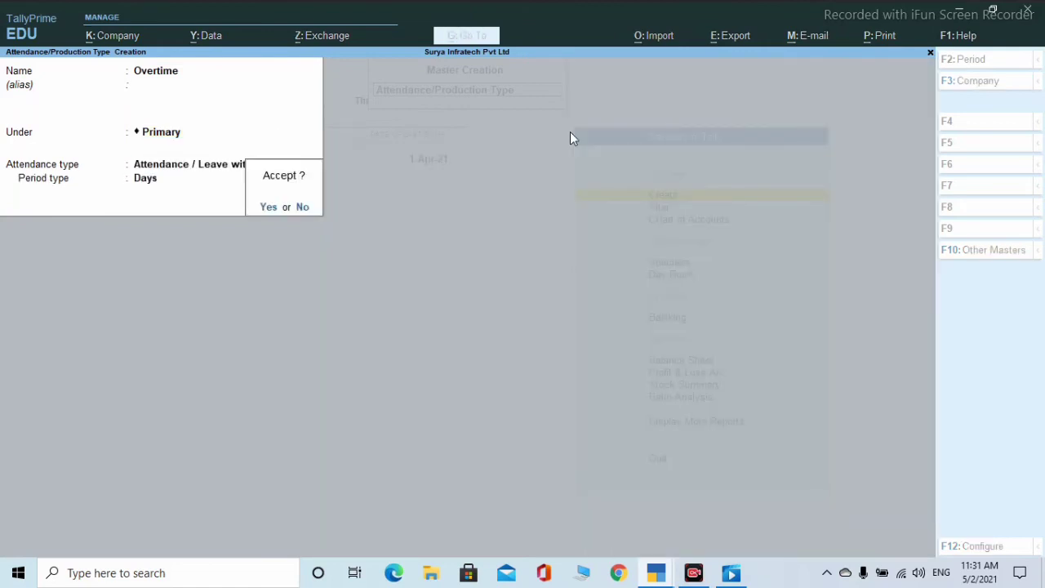
key("Return")
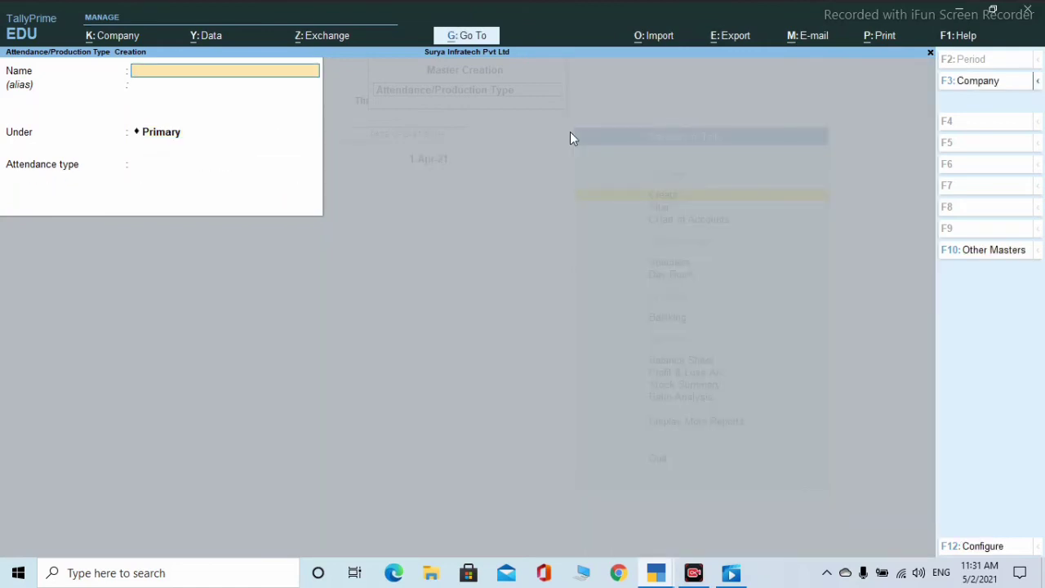
key("Escape")
key("Return")
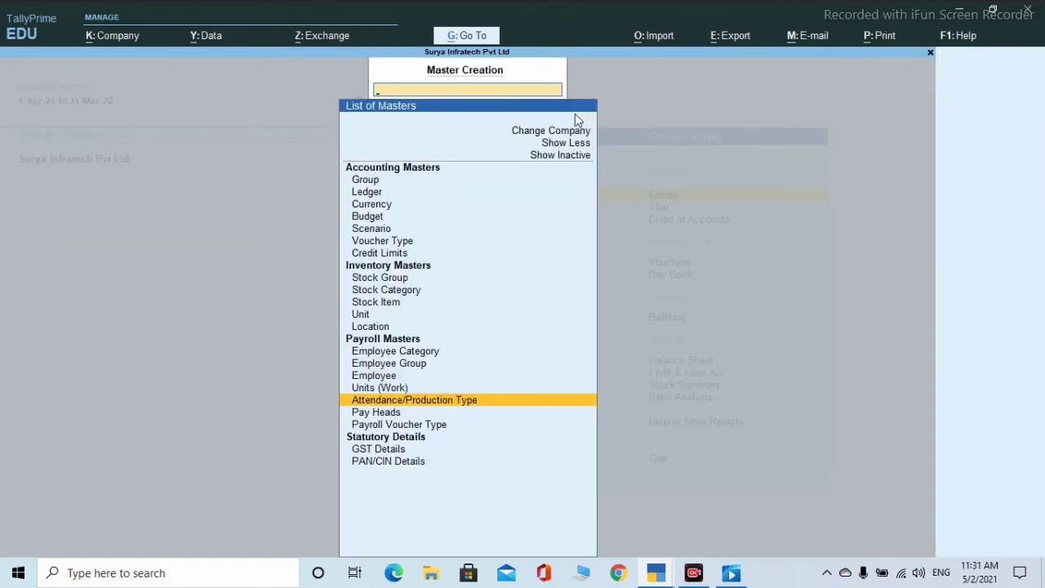
- Create employee categories Manager and Office Manager
key("Up")
key("Up")
key("Up")
key("Up")
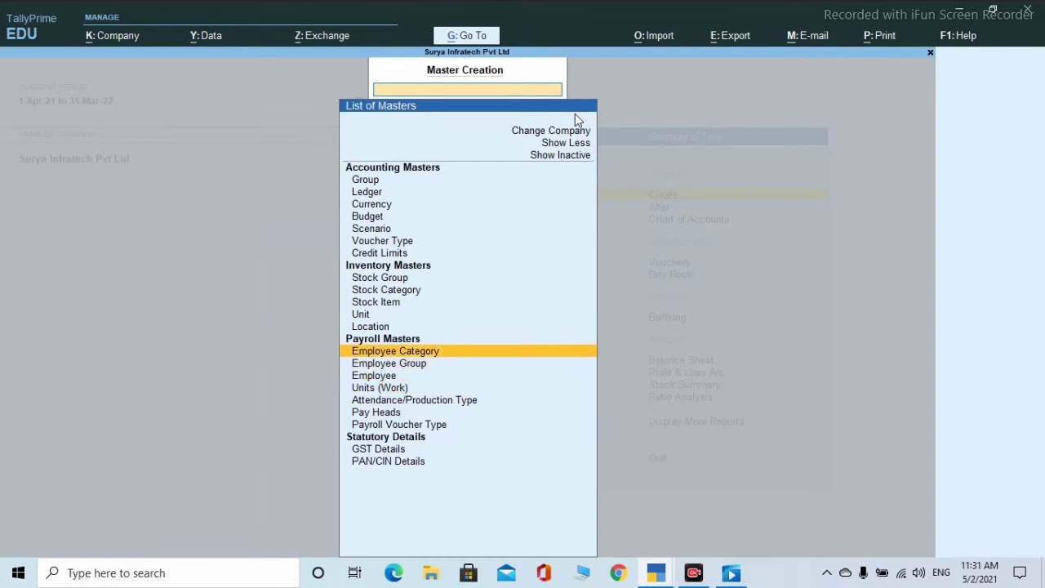
key("Return")
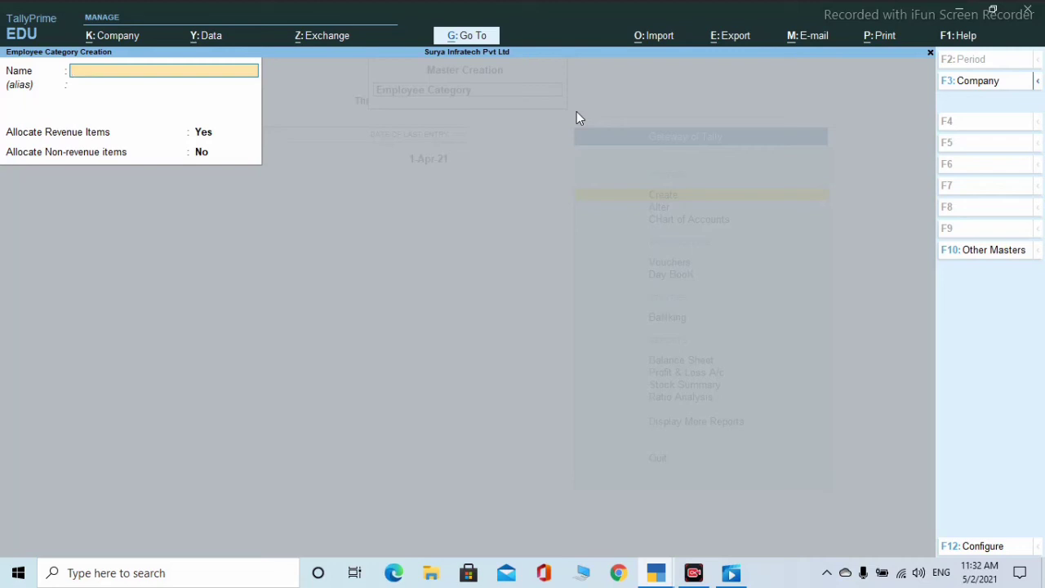
type("Manager")
key("Return")
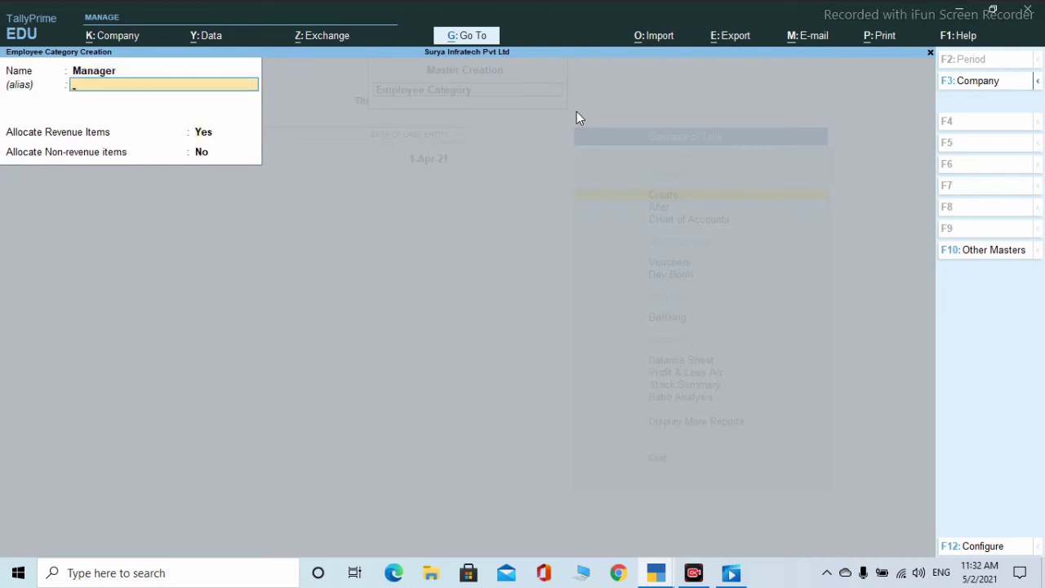
key("Return")
key("Return")
key("Return")
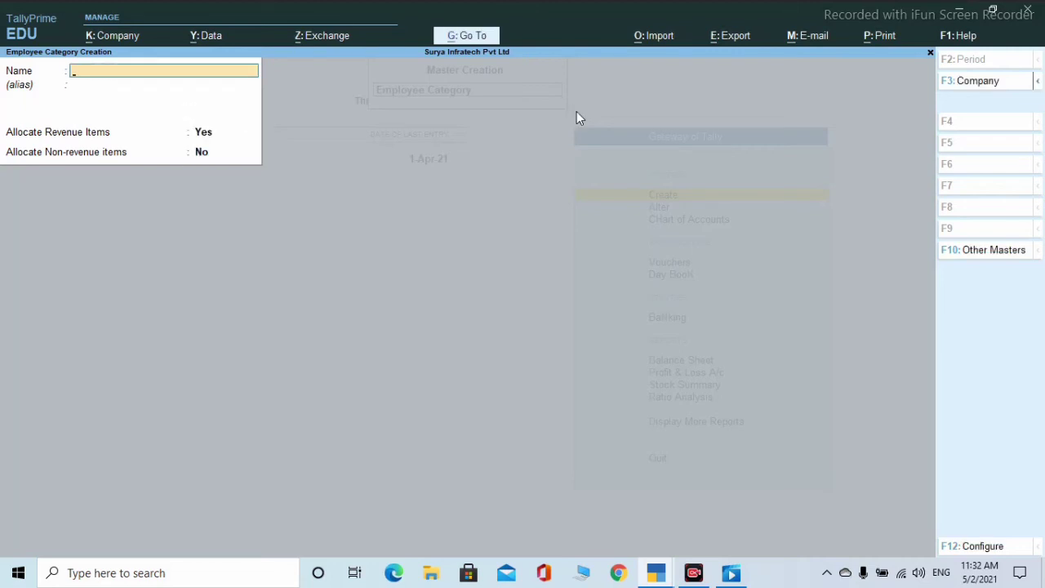
type("Office")
key("BackSpace")
key("BackSpace")
key("BackSpace")
type("ice Manager")
- Create categories Cashyear and Project Manager allocating revenue items only, then close the form
key("Return")
key("Return")
key("Return")
key("Return")
key("Return")
type("Cashyear")
key("Return")
key("Return")
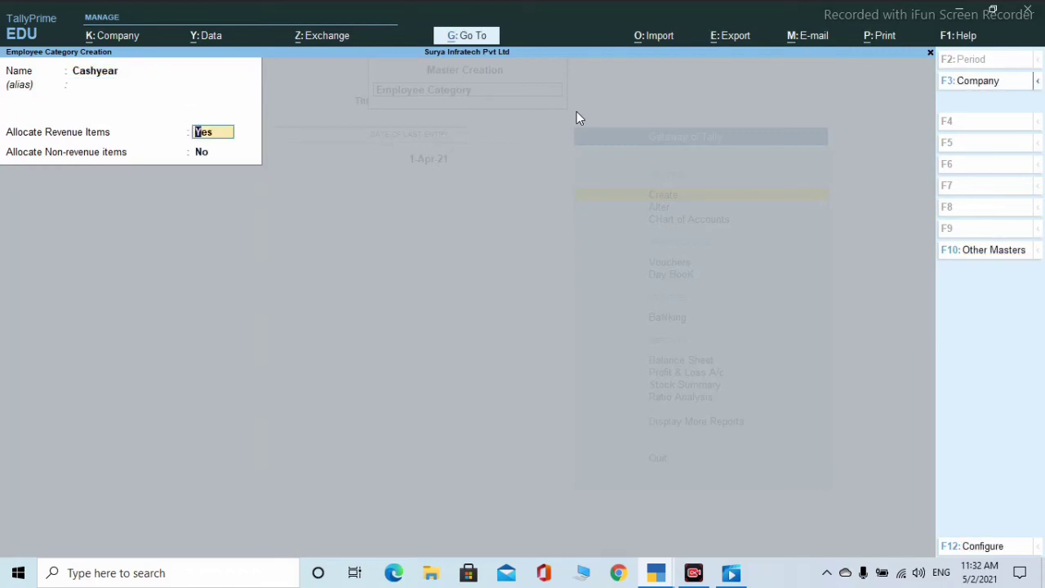
key("Return")
key("Return")
key("Return")
type("P")
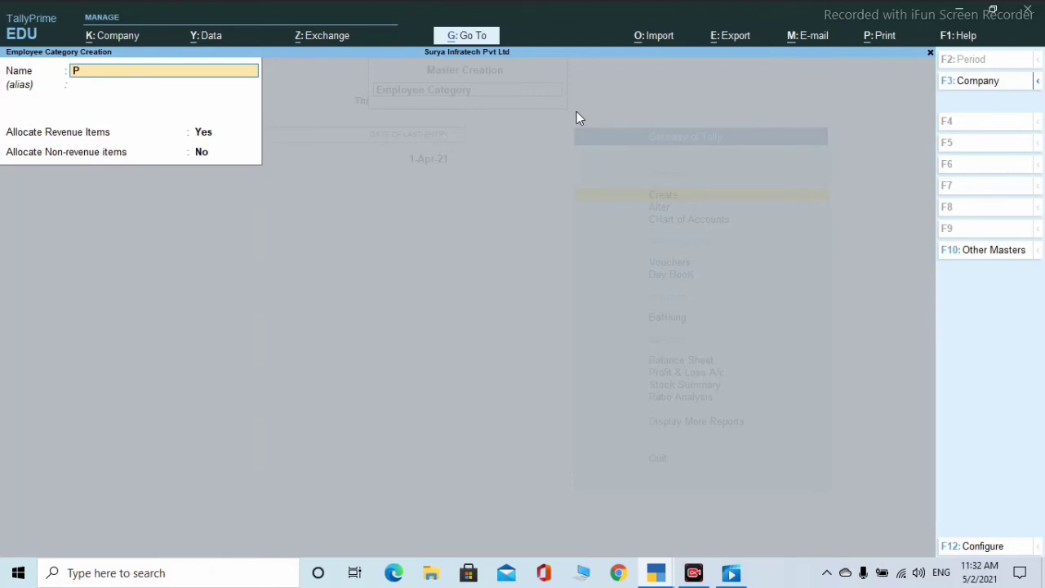
type("roject Manager")
key("Return")
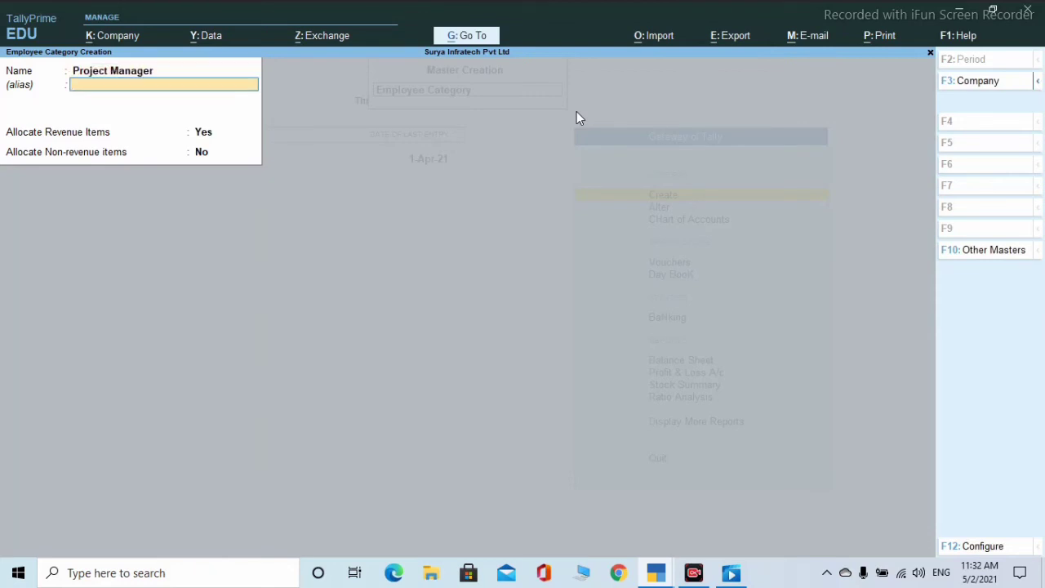
key("Return")
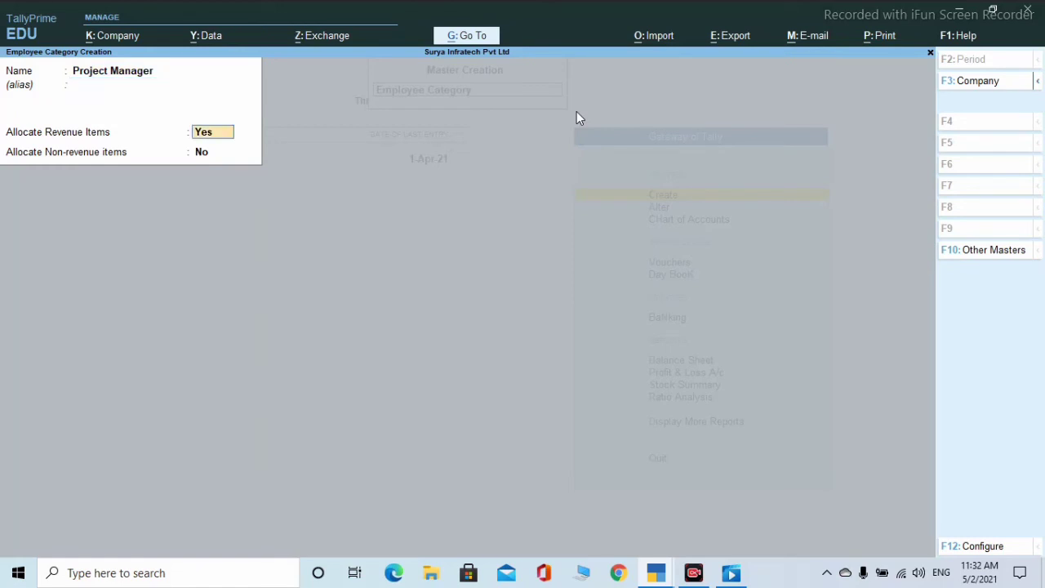
key("Return")
key("Return")
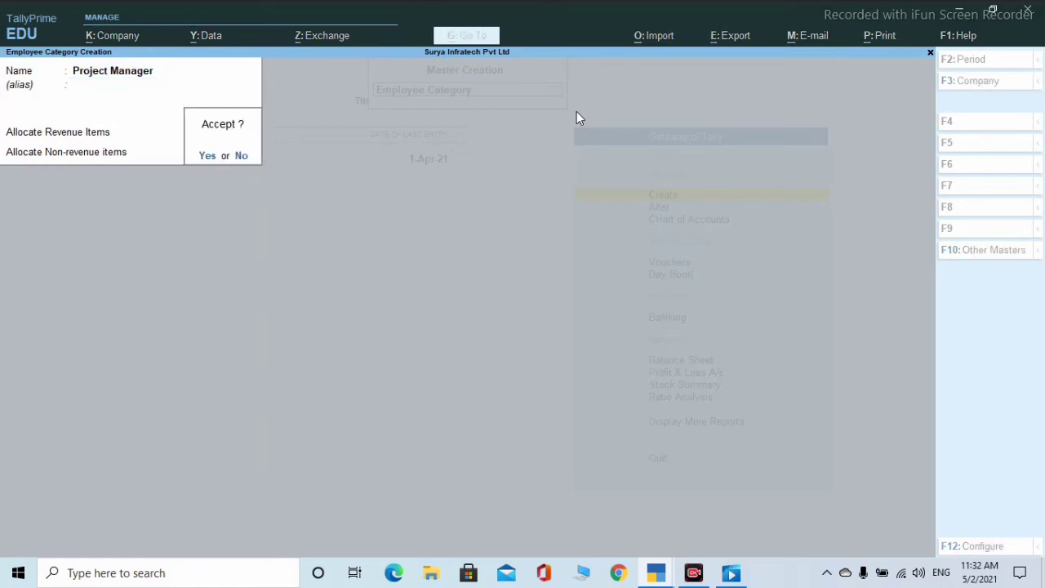
key("Return")
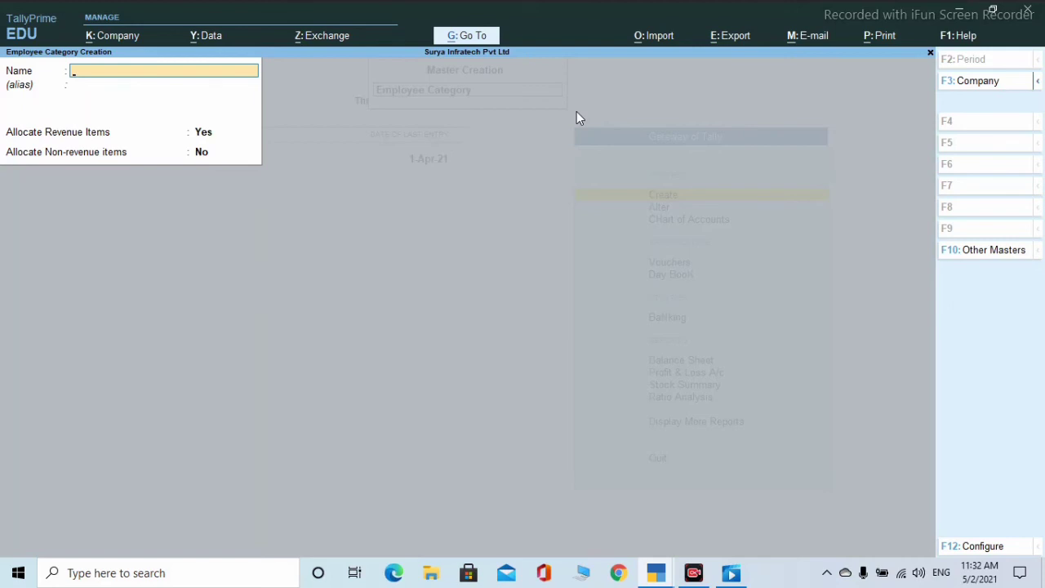
key("Escape")
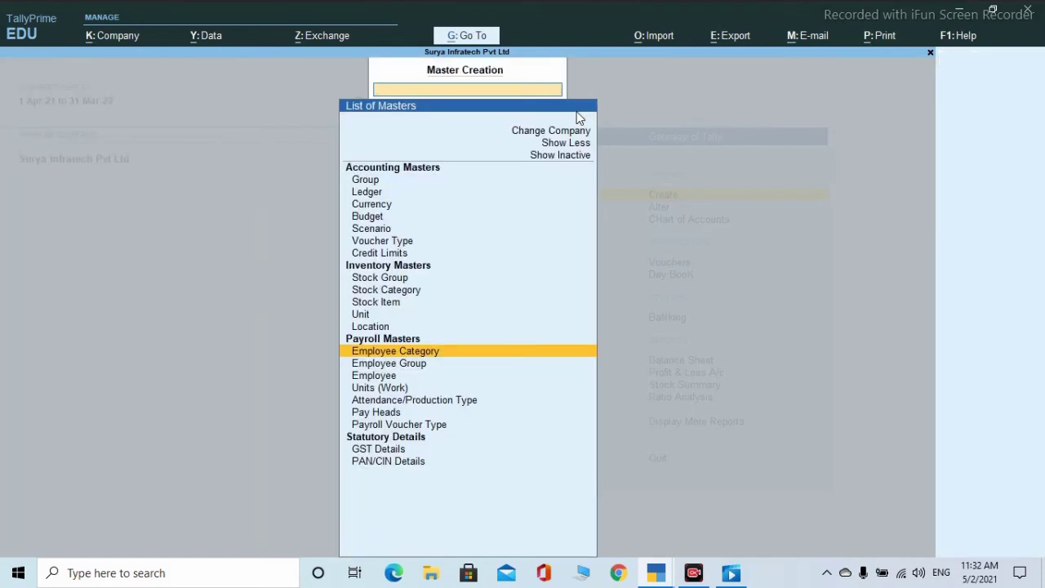
- Open Pay Head Creation and name the new pay head Ta
key("Down")
key("Down")
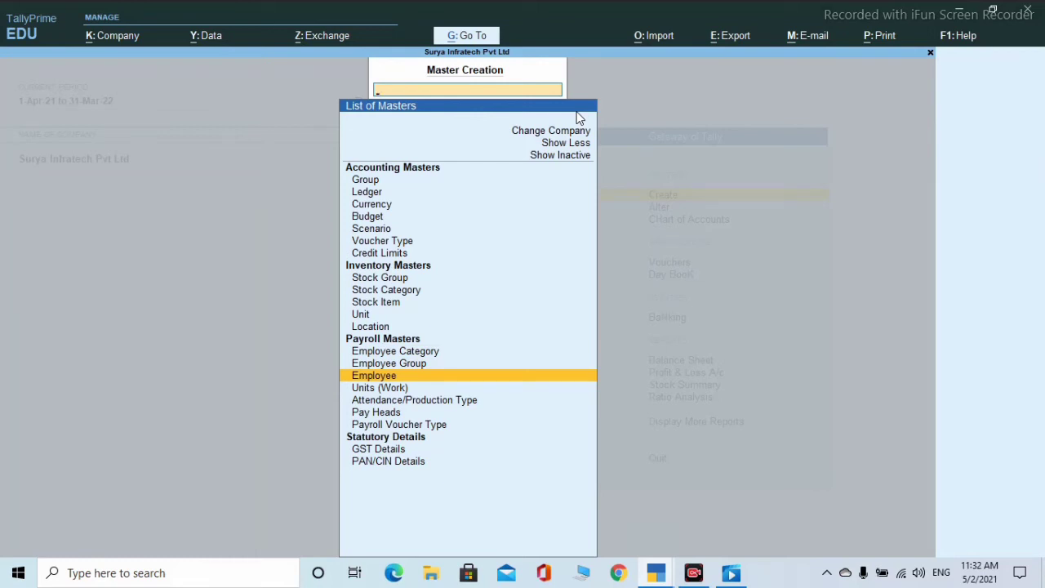
key("Down")
key("Down")
key("Down")
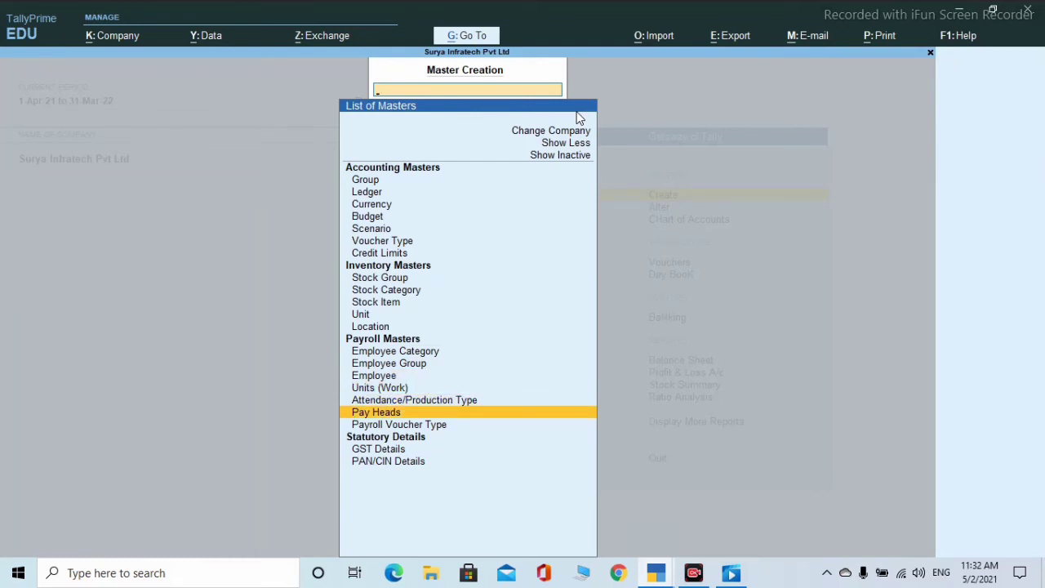
key("Return")
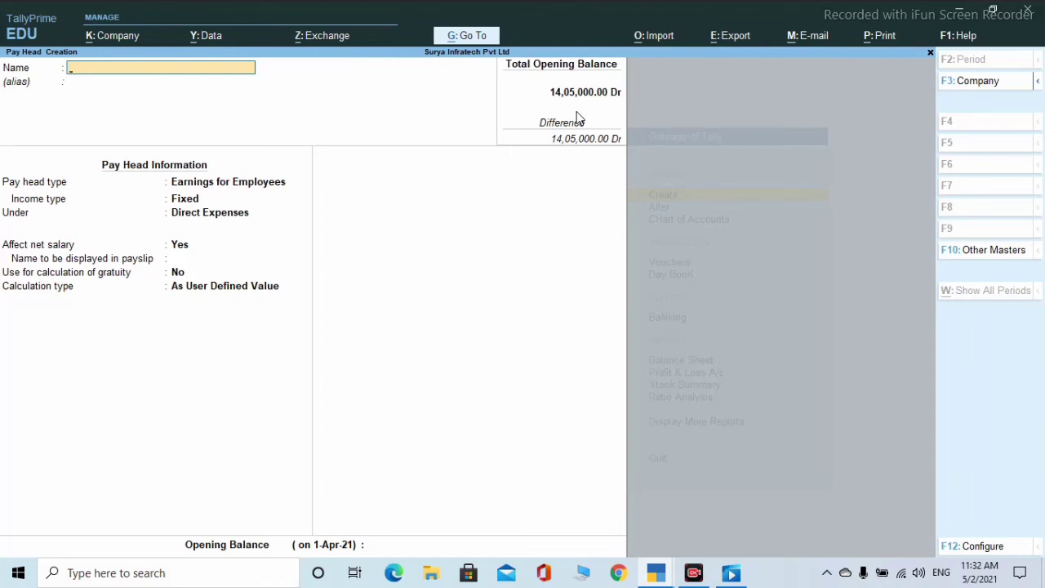
type("Ta")
key("Return")
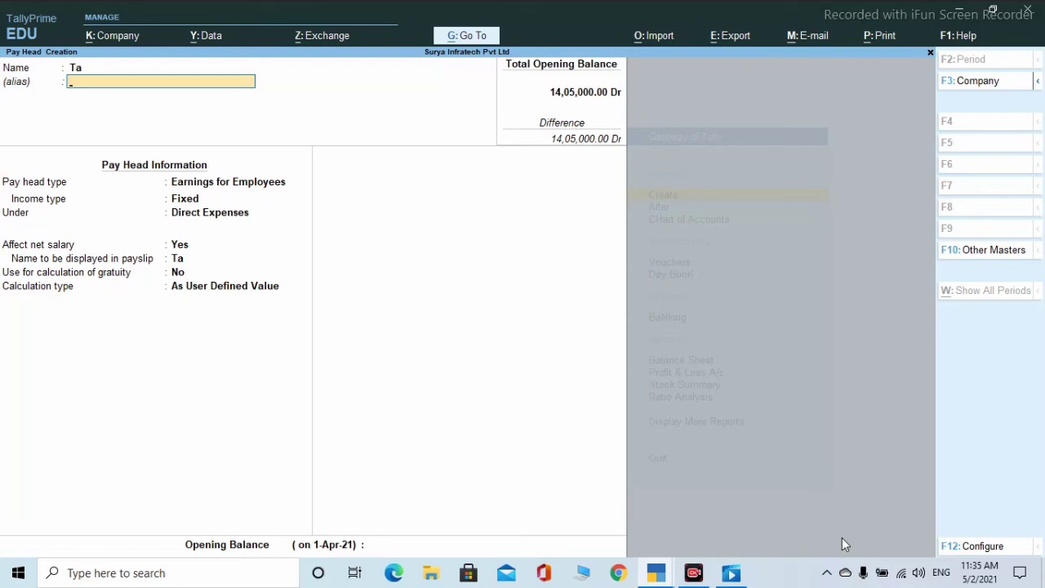
- Make Ta a Fixed Earnings for Employees pay head under Indirect Expenses, affecting net salary
key("Return")
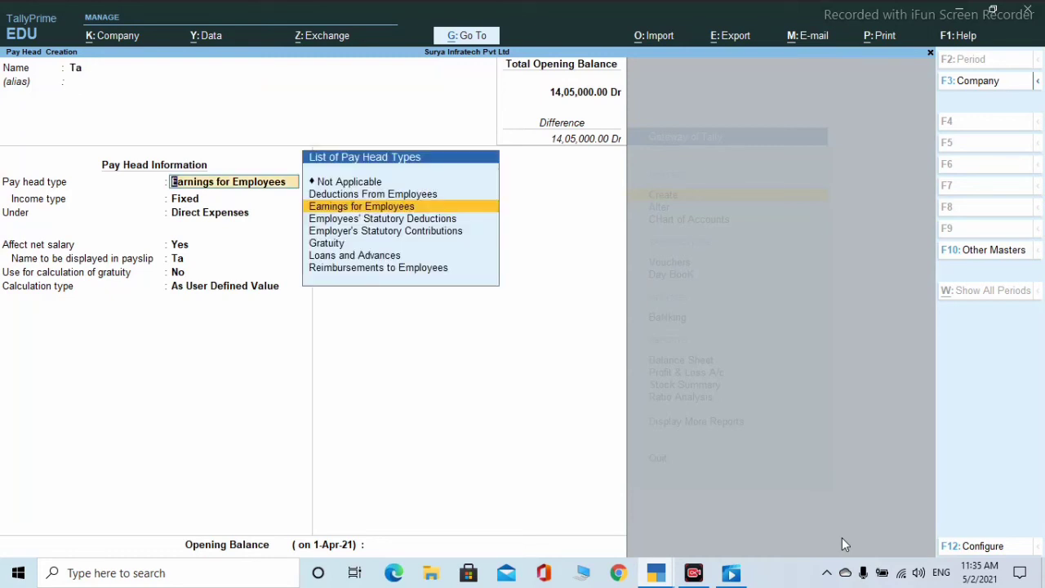
key("Return")
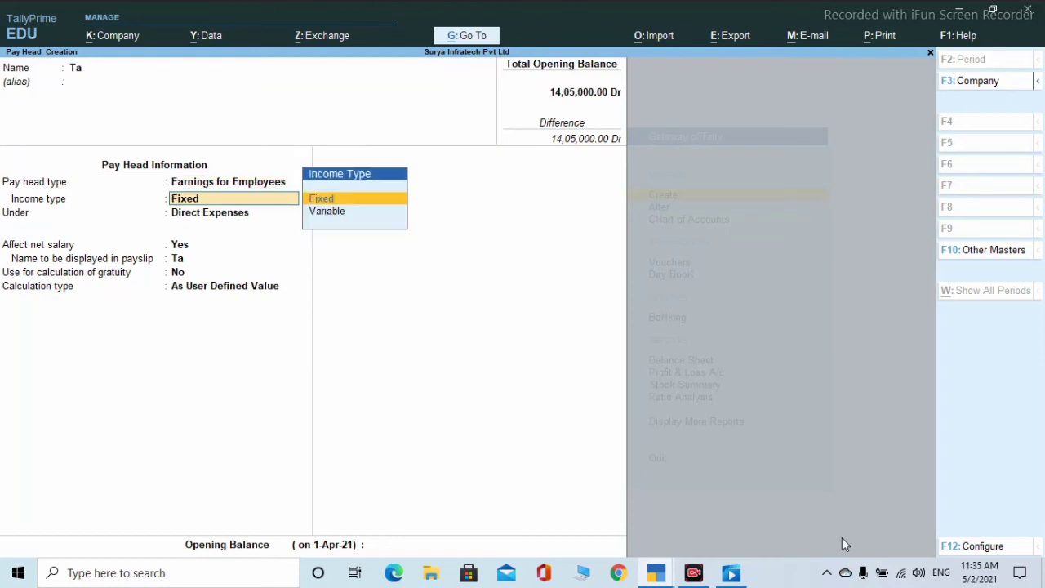
key("Return")
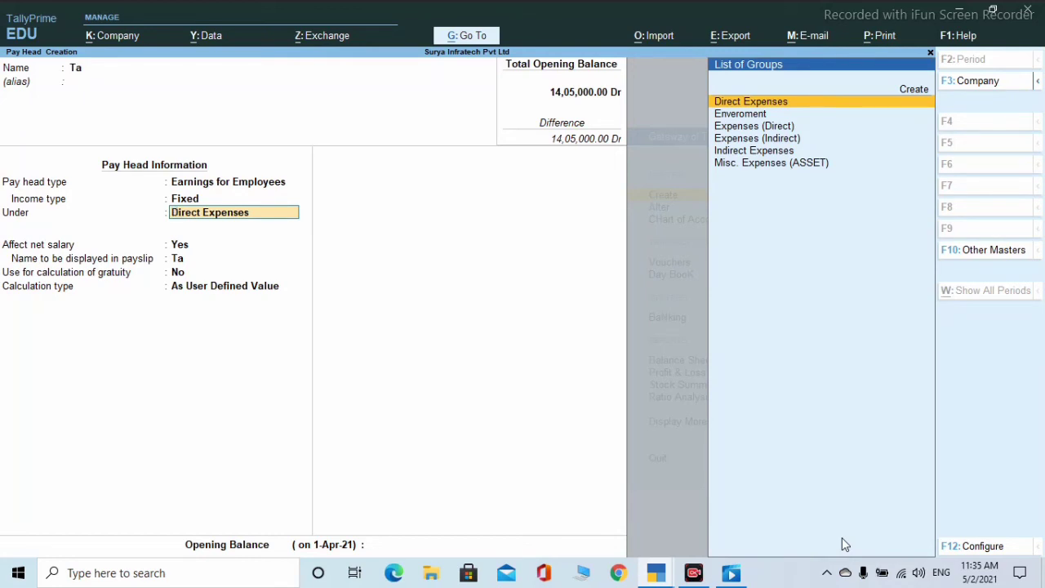
key("Down")
key("Down")
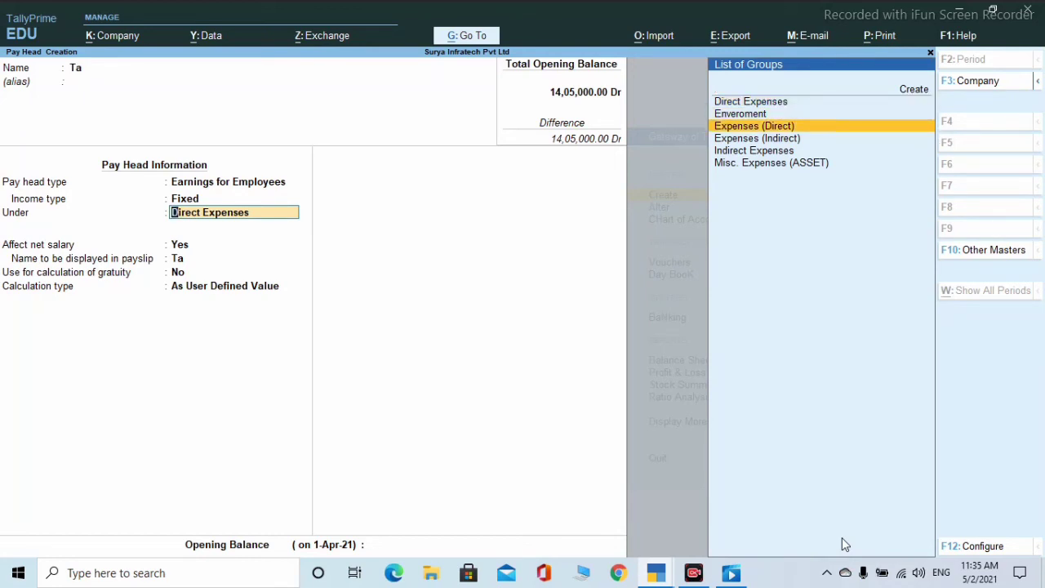
key("Down")
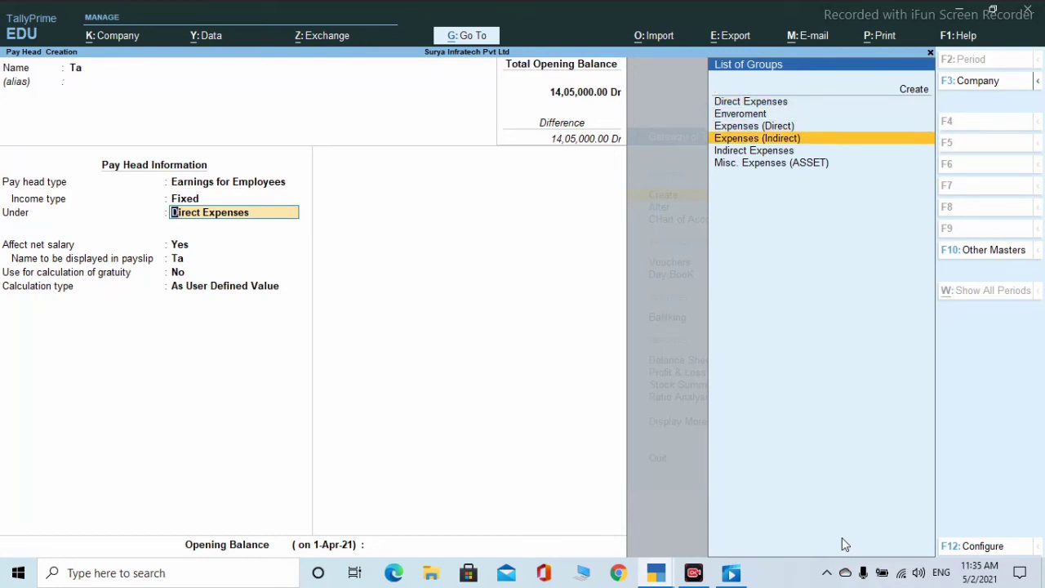
key("Return")
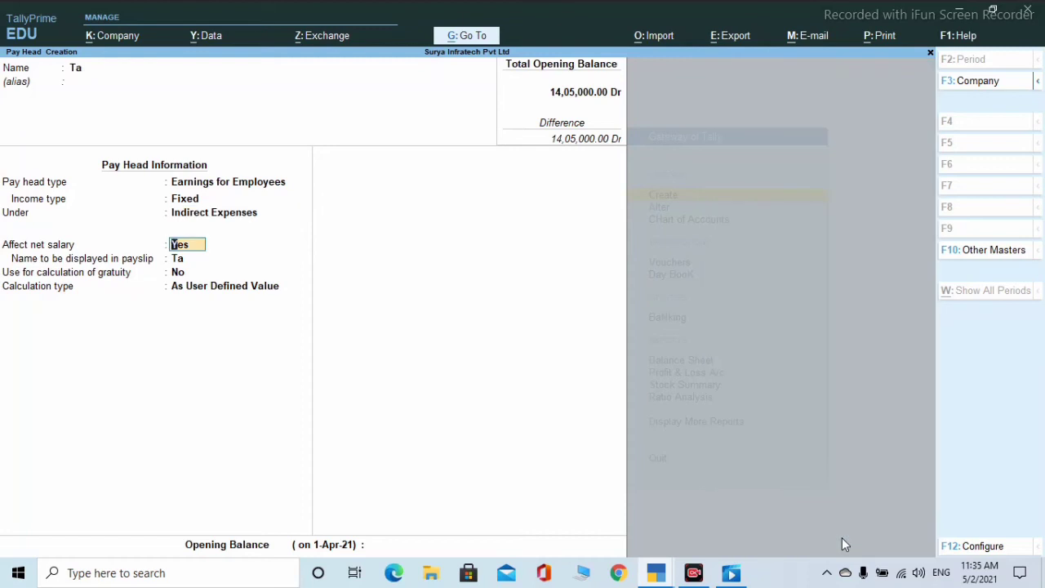
key("Return")
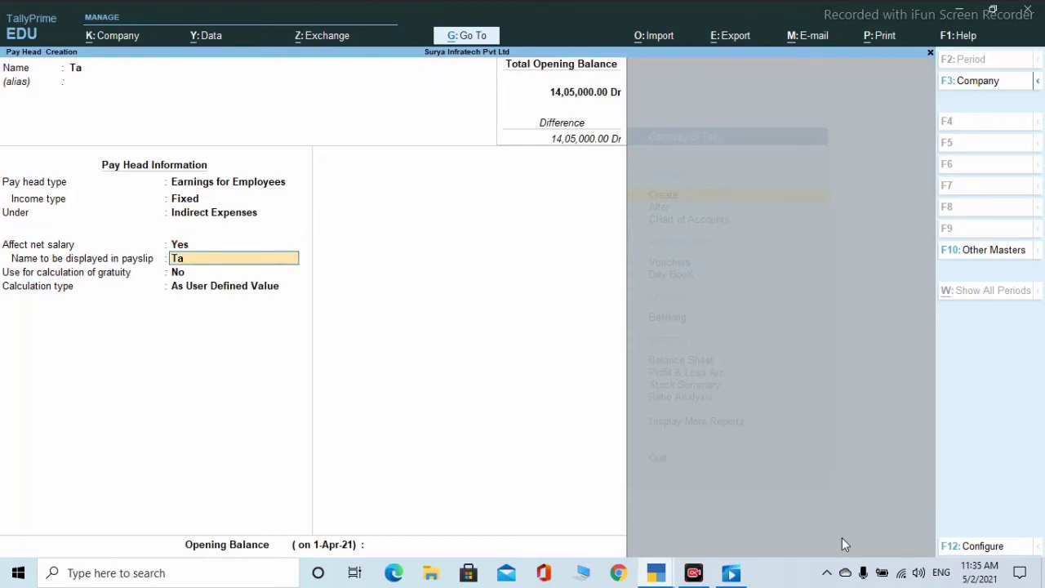
key("Return")
- Compute Ta on current earnings total with 2 % slabs up to and above 15,000, then save
key("Return")
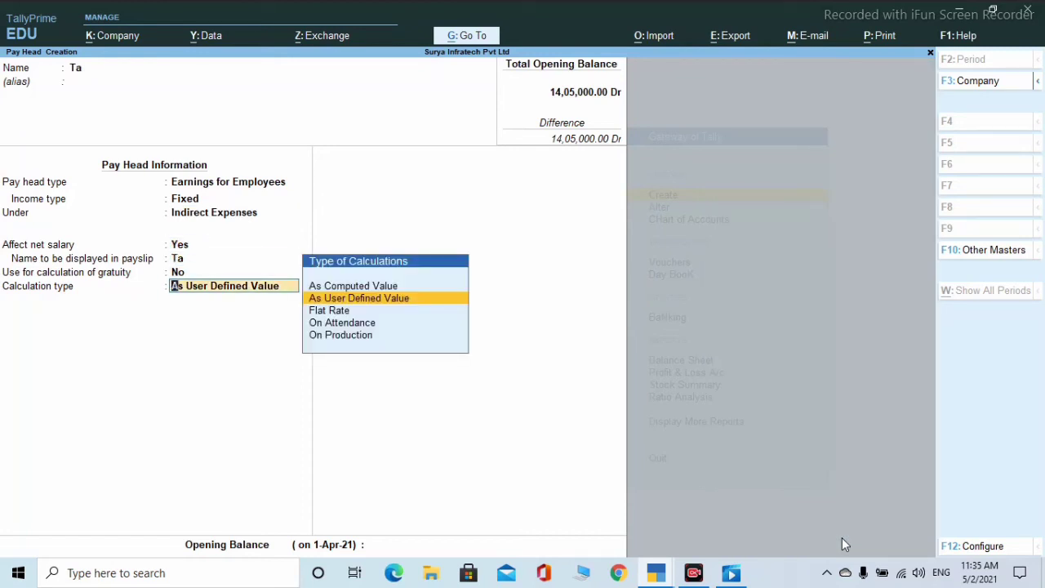
key("Up")
key("Return")
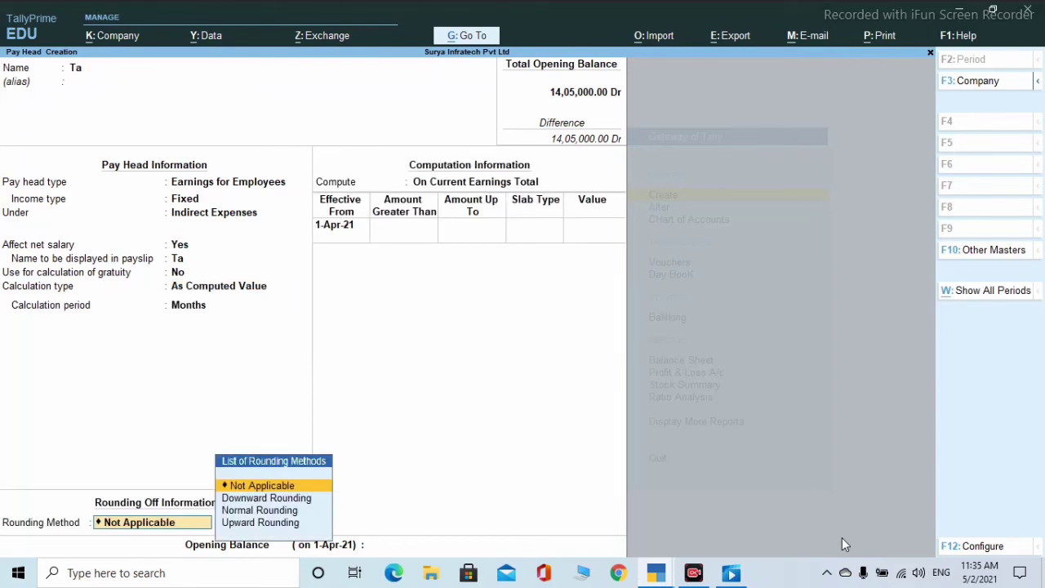
key("Return")
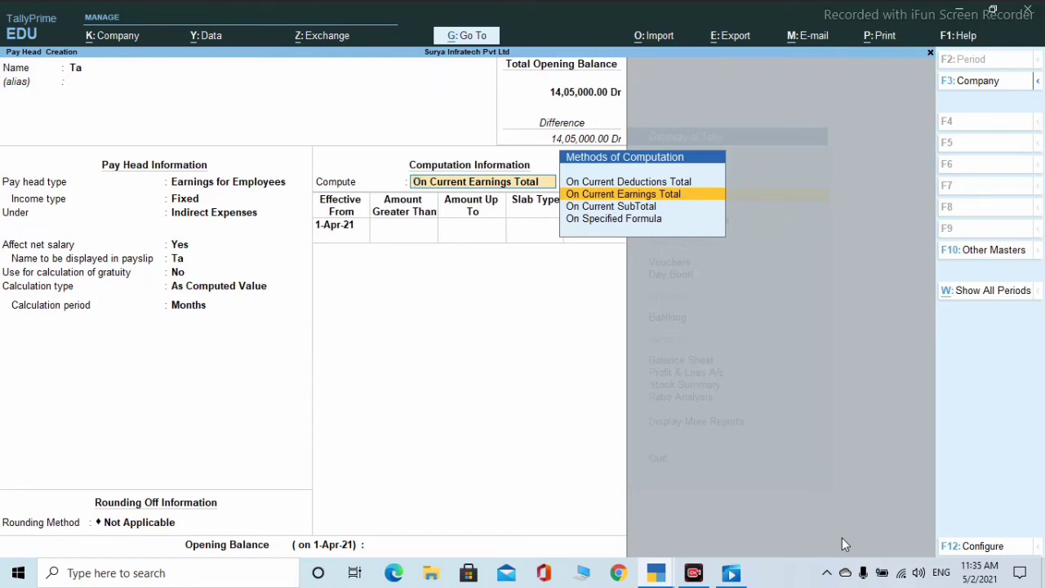
key("Return")
key("Return")
type("15000")
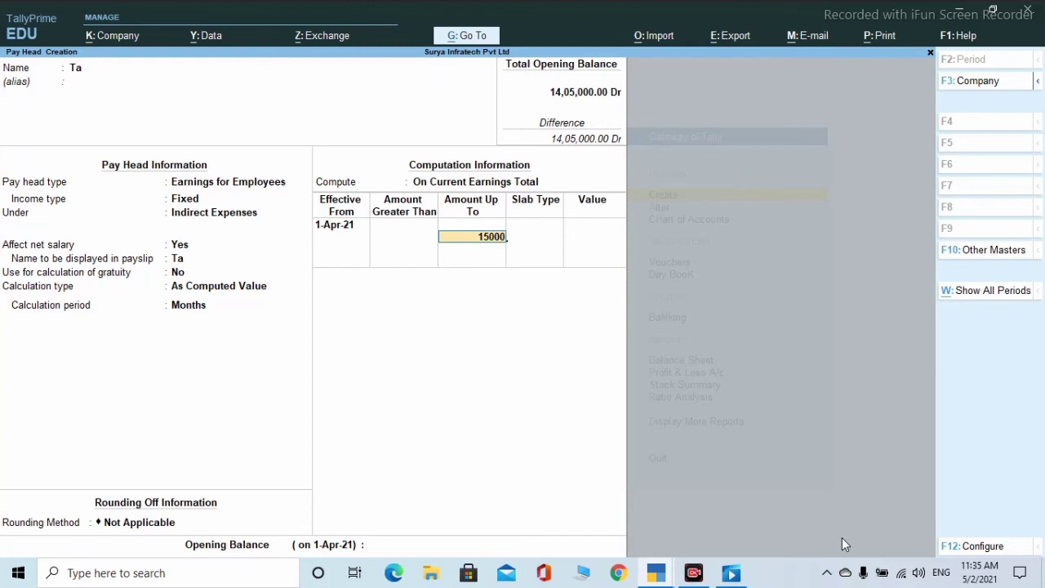
key("Return")
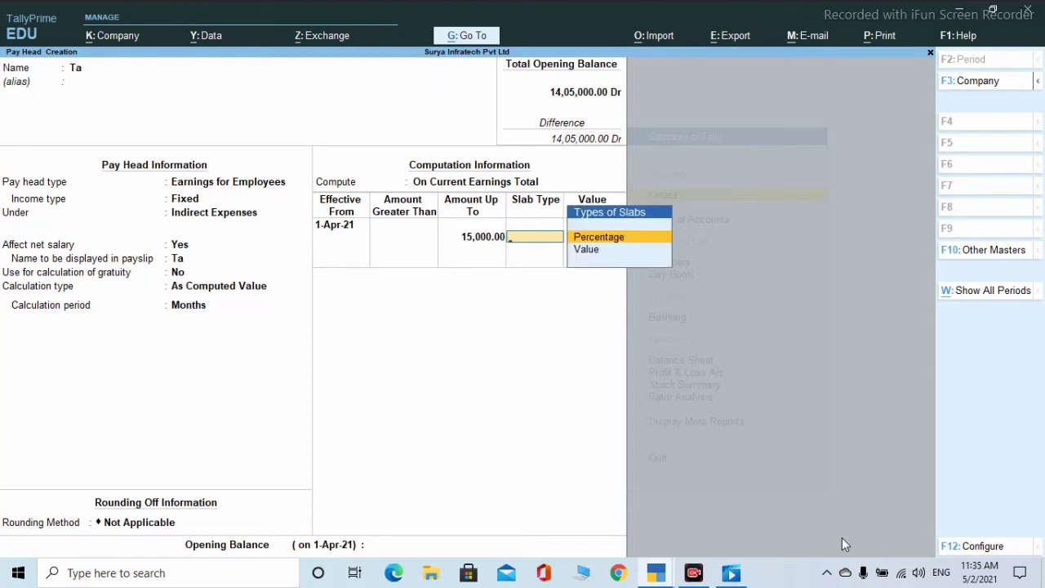
key("Return")
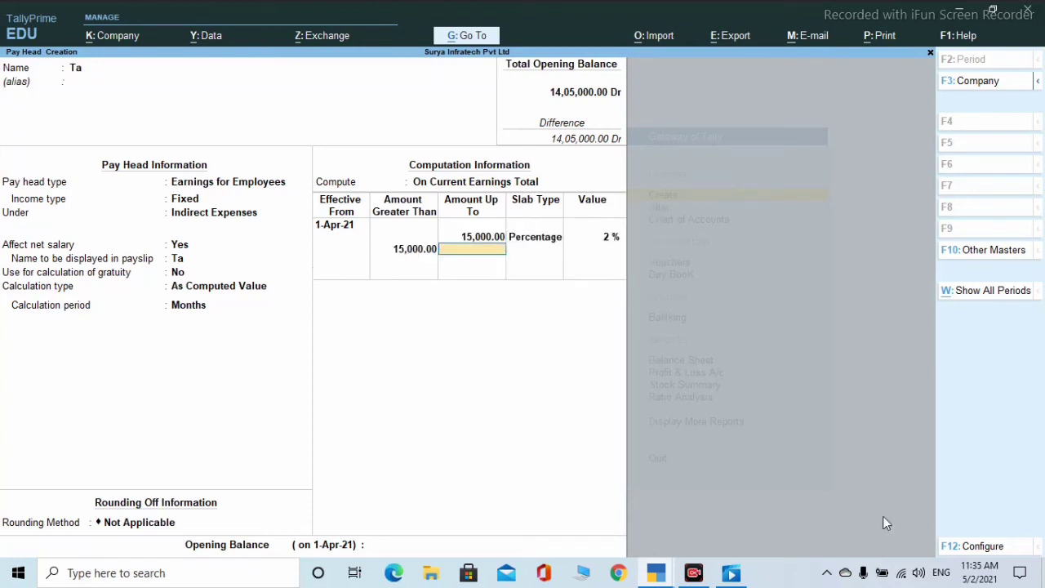
key("Return")
key("Return")
type("2")
key("Return")
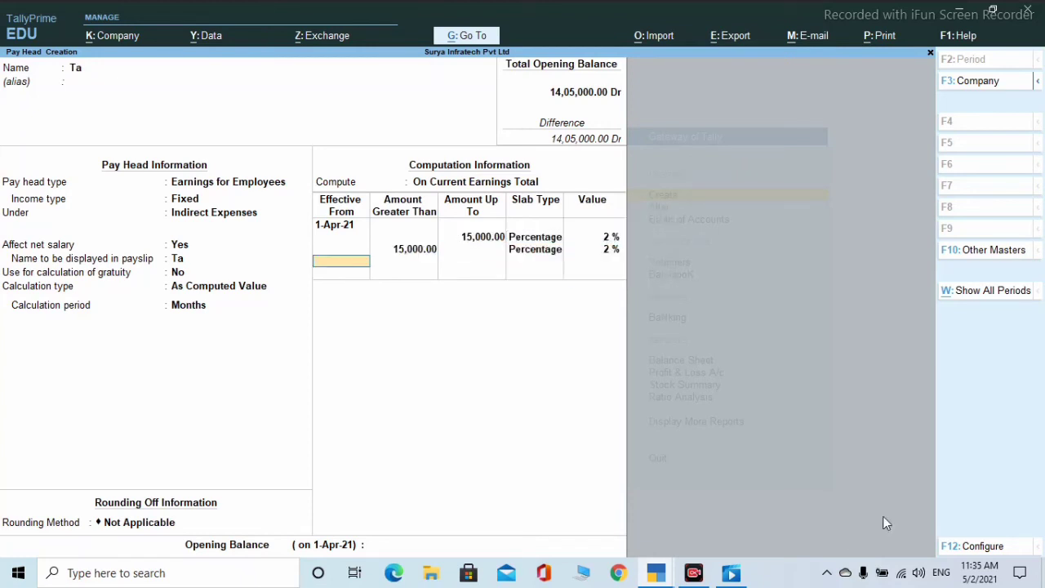
key("Return")
key("Return")
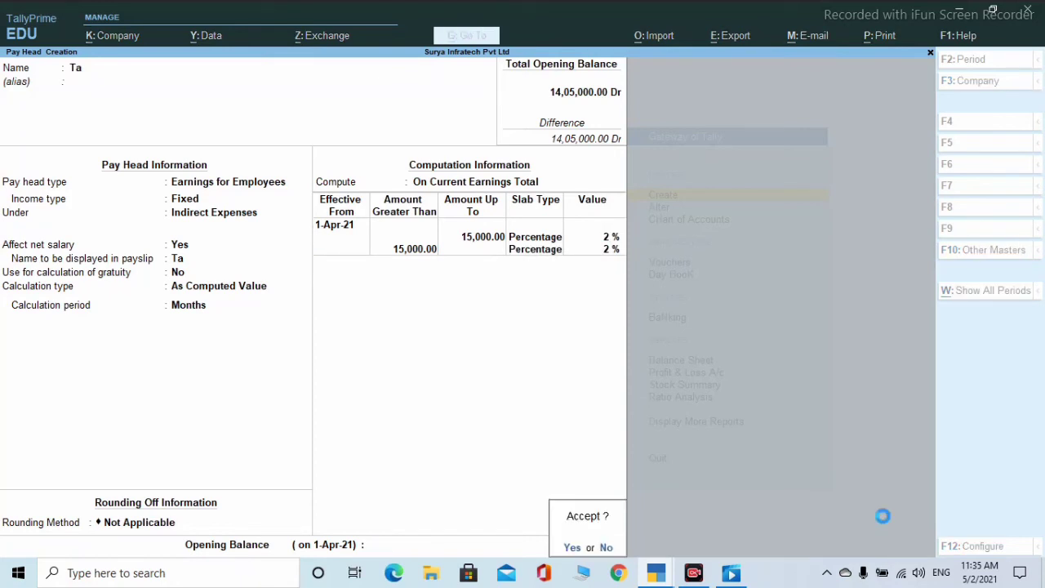
key("Return")
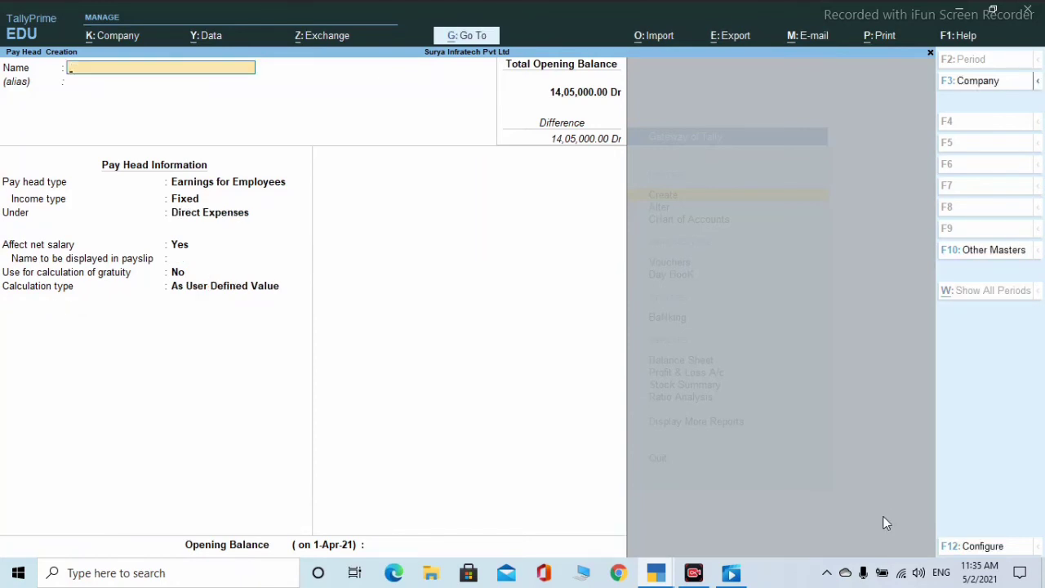
- Name a new pay head Hra as Fixed Earnings for Employees under Indirect Expenses
type("Hra")
key("Return")
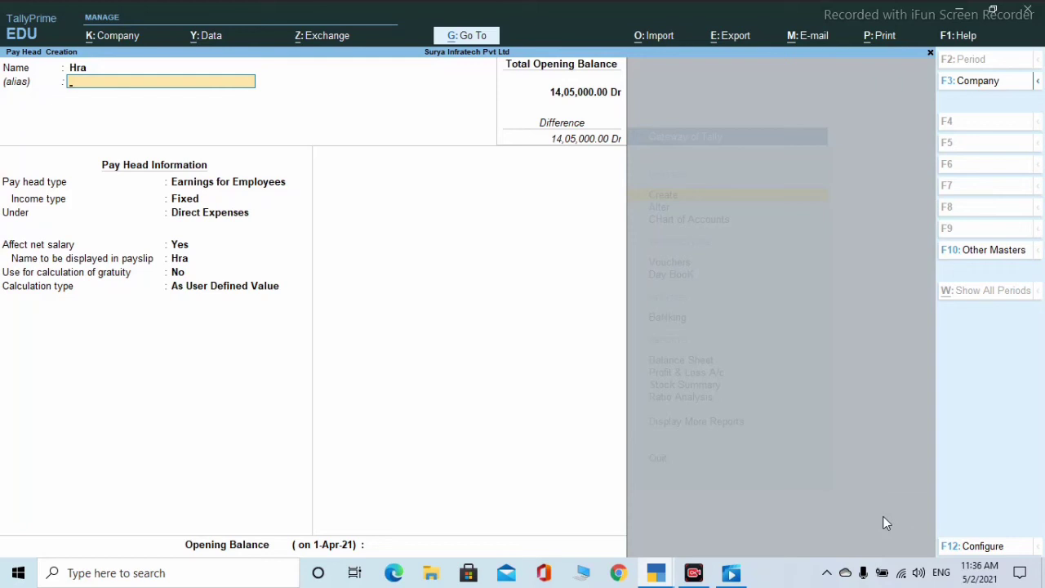
key("Return")
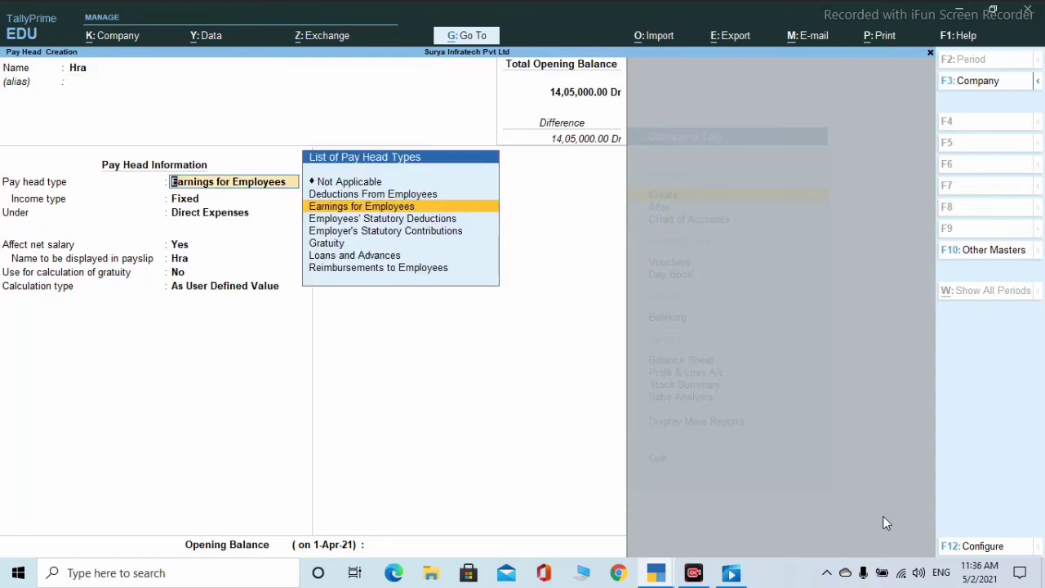
key("Return")
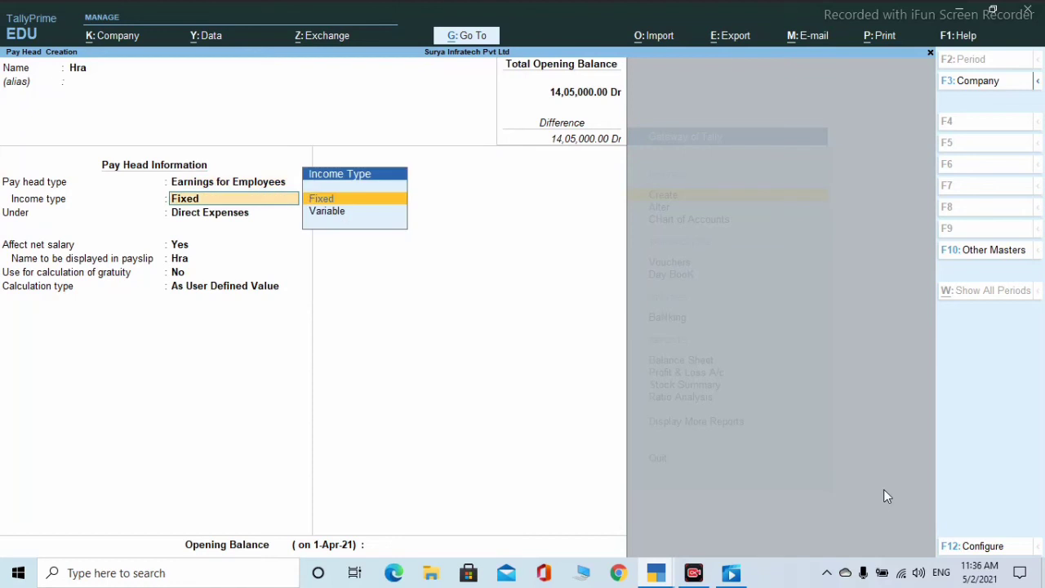
key("Return")
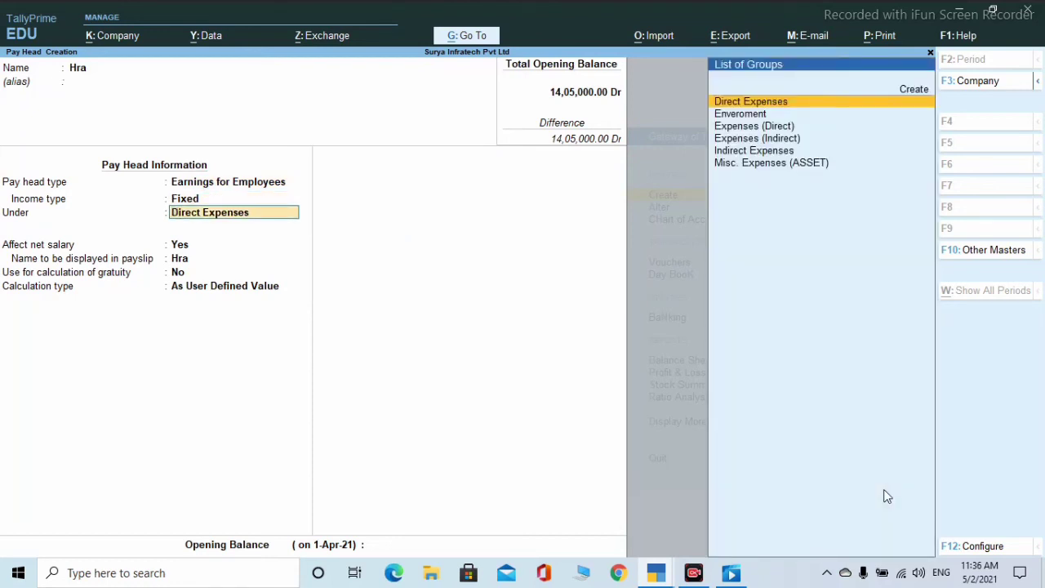
key("Up")
key("Down")
key("Down")
key("Down")
key("Down")
key("Down")
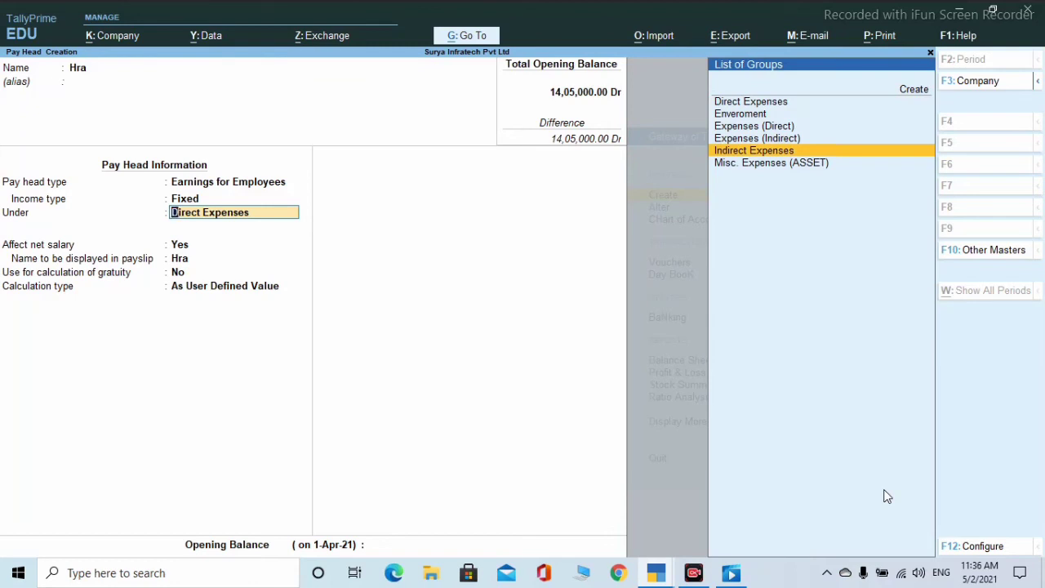
key("Return")
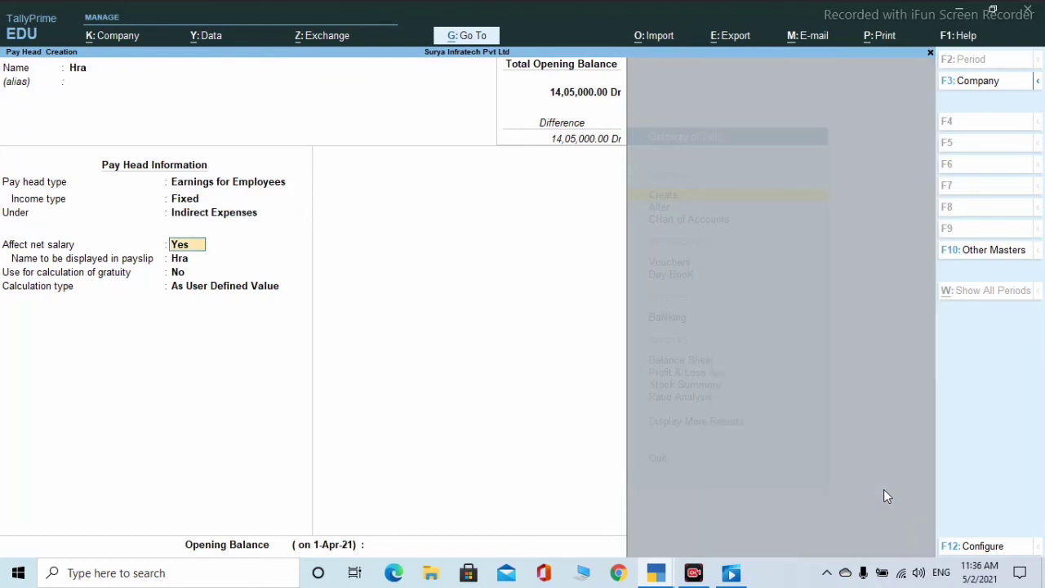
key("Return")
key("Return")
key("Return")
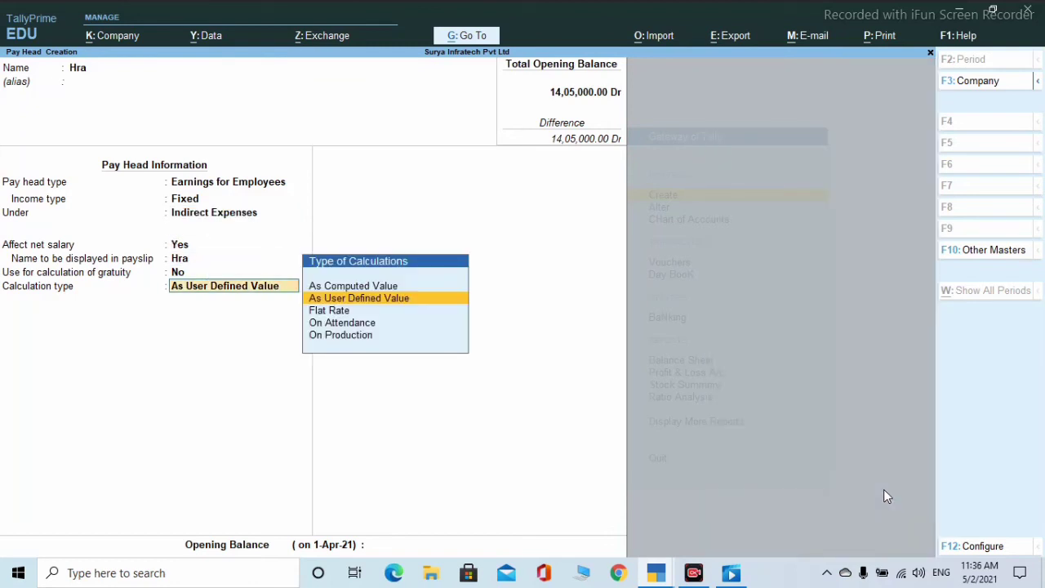
key("Up")
key("Return")
key("Return")
- Compute Hra on current earnings total at 2 % up to and above 15,000, then save
key("Return")
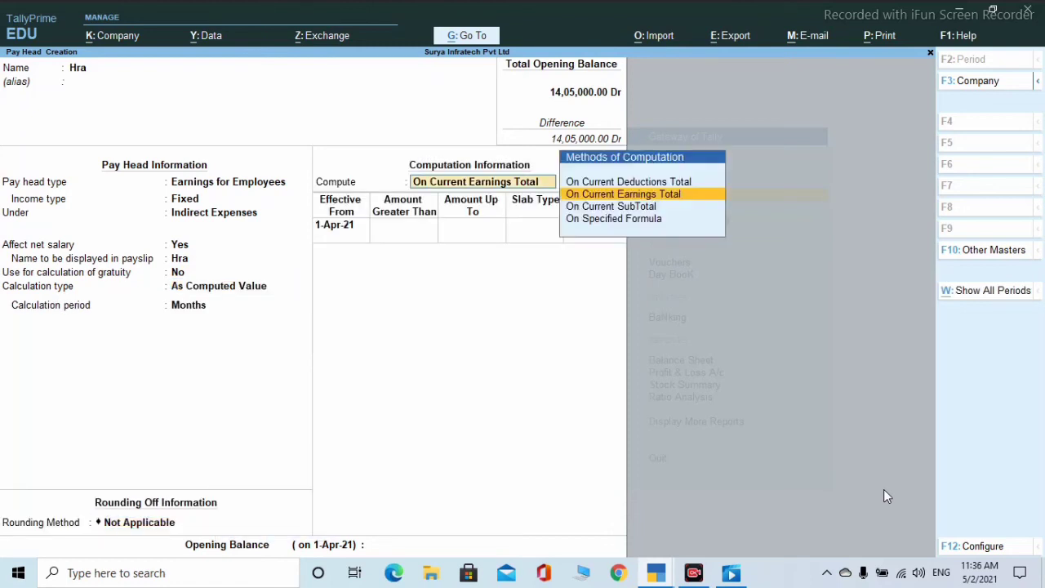
key("Return")
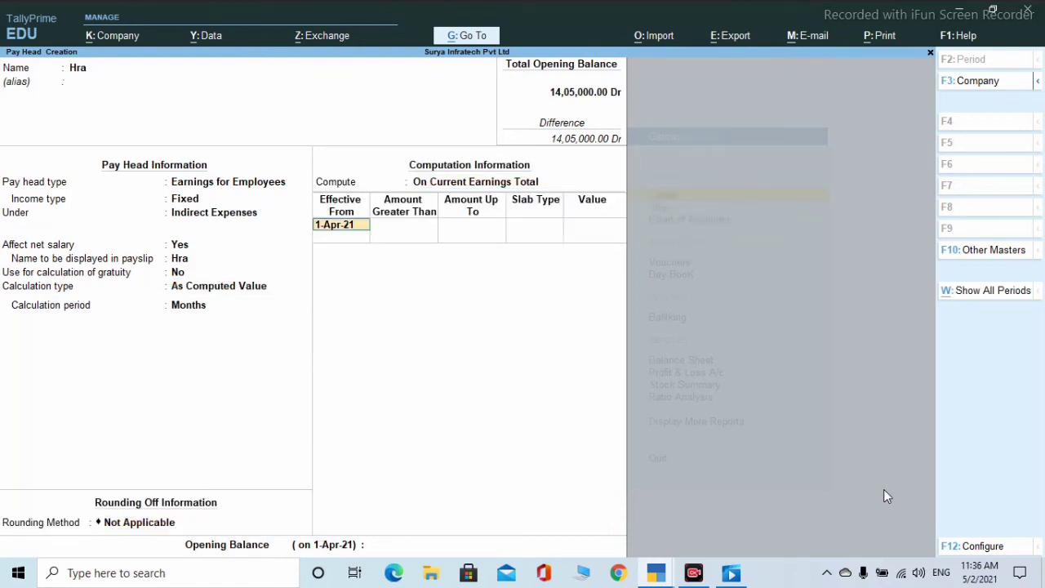
key("Return")
type("15000")
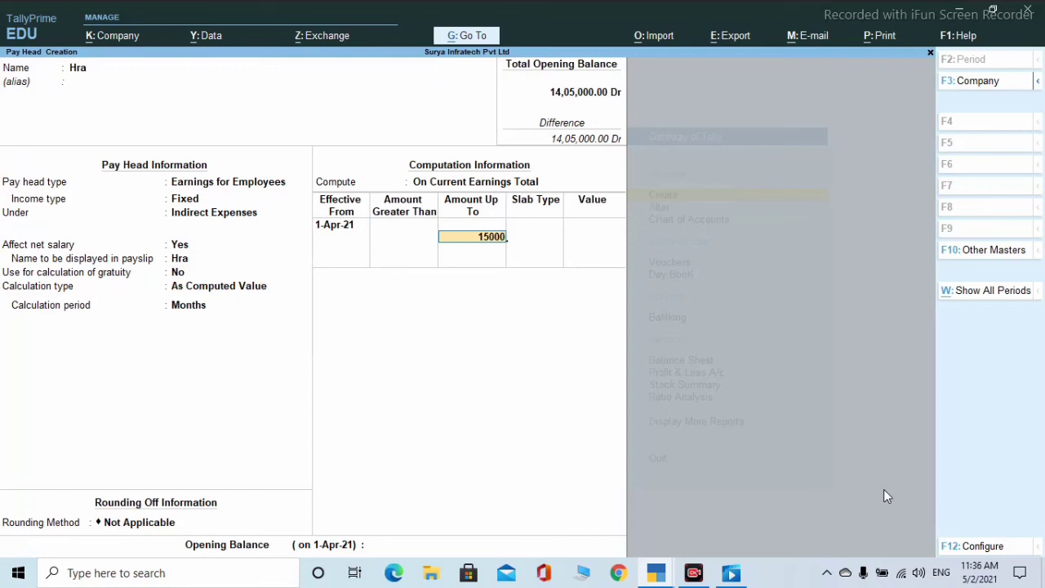
key("Return")
key("Return")
type("2")
key("Return")
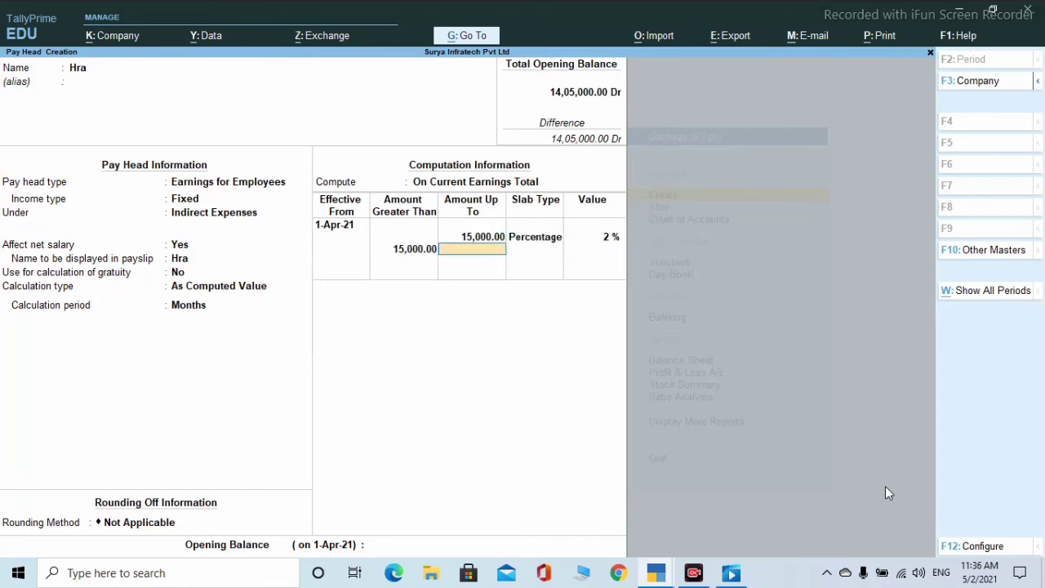
key("Return")
key("Return")
type("2")
key("Return")
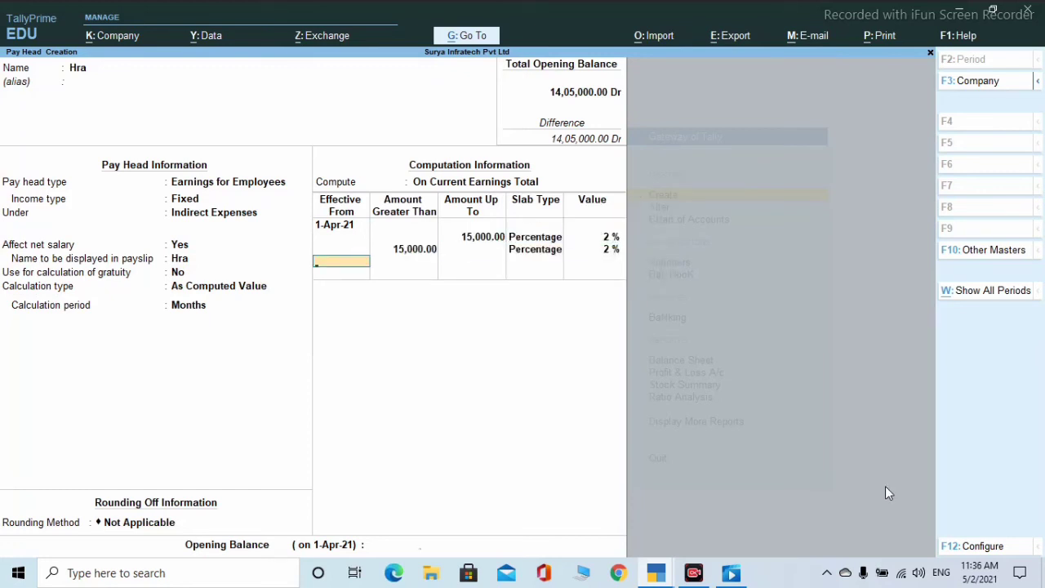
key("Return")
key("Return")
key("Return")
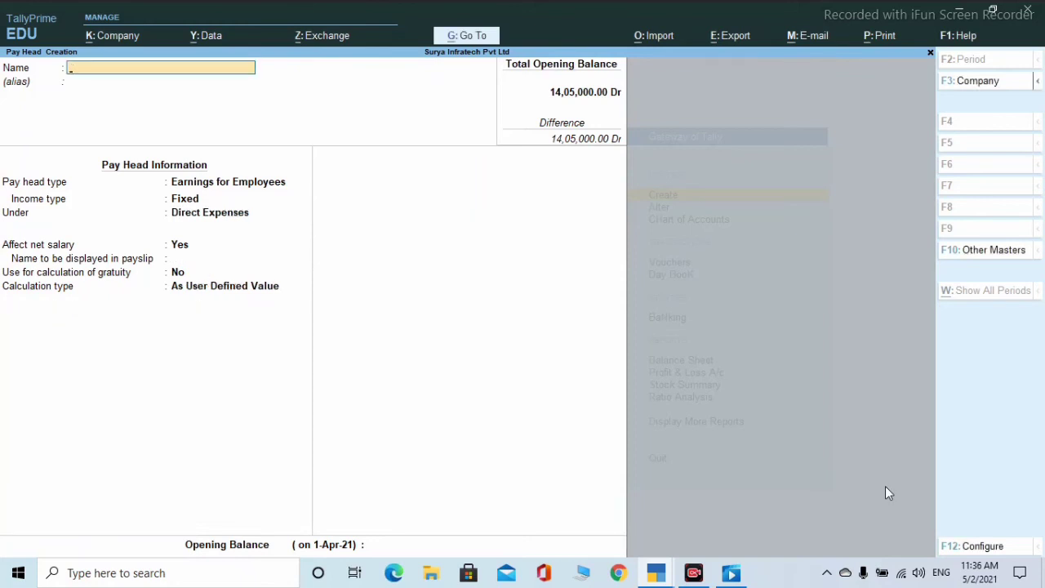
- Name a new pay head Da as Fixed Earnings for Employees under Direct Expenses
type("Da")
key("Return")
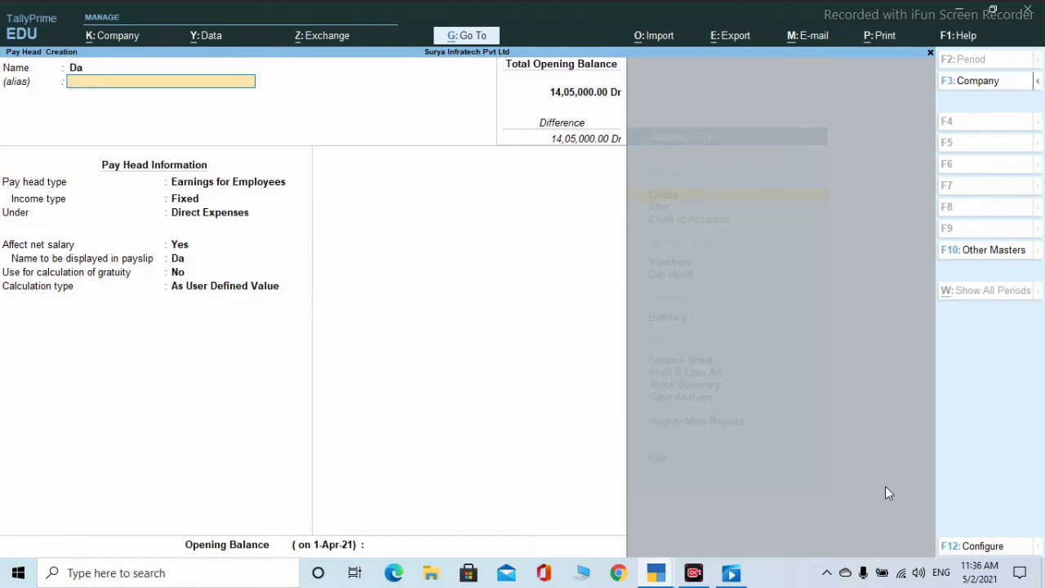
key("Return")
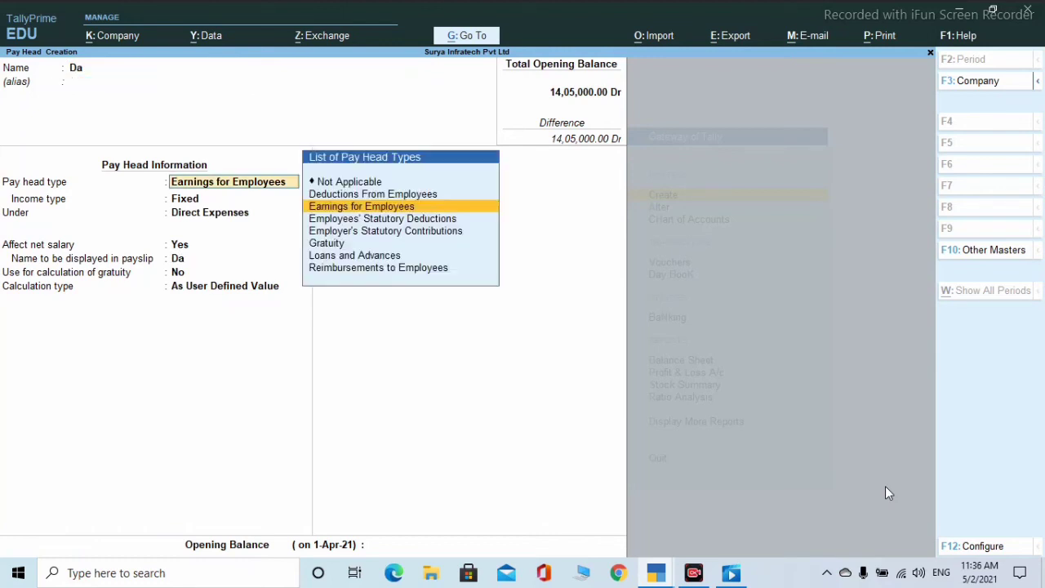
key("Return")
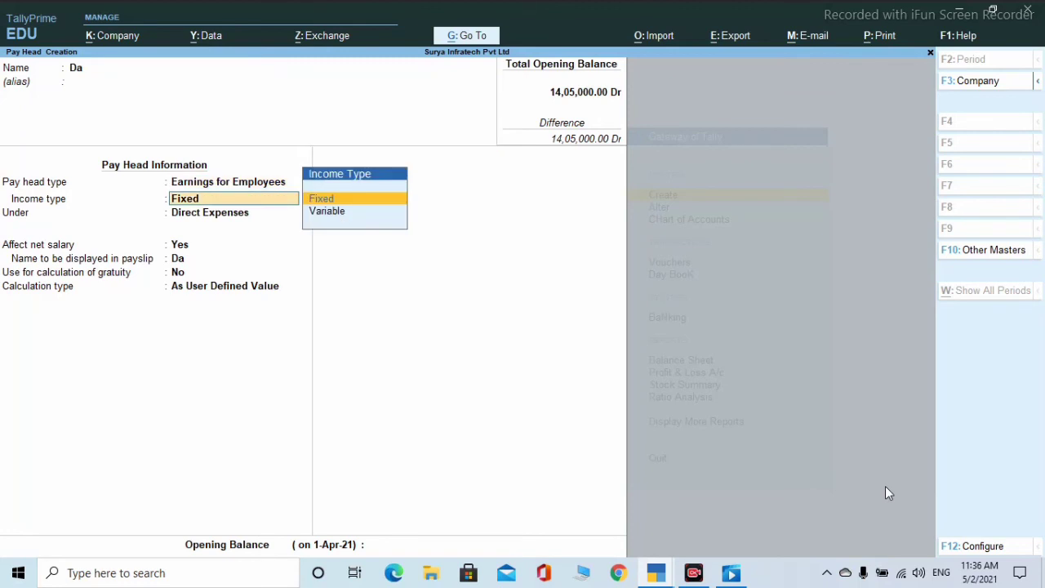
key("Return")
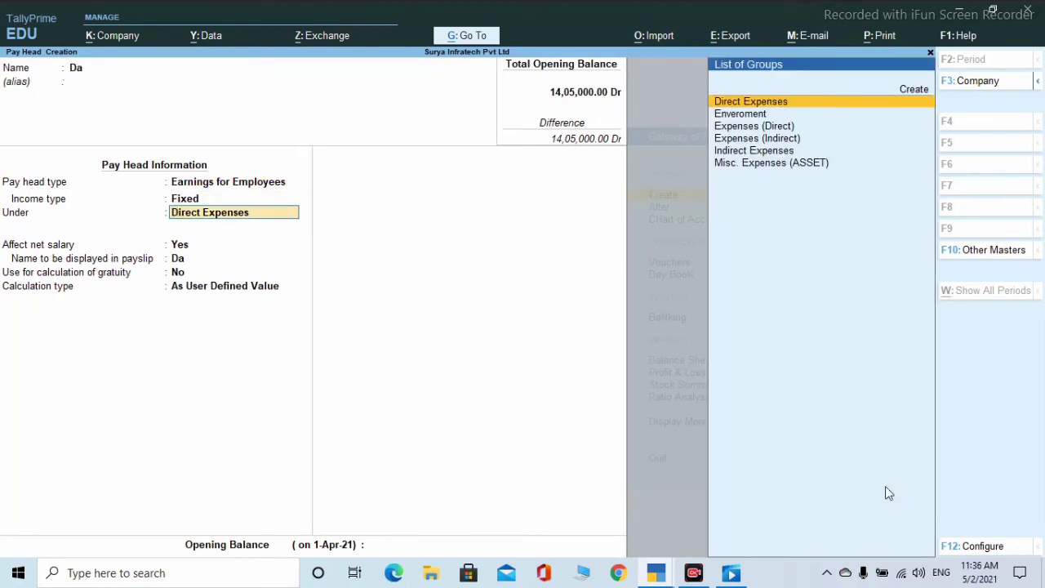
key("Return")
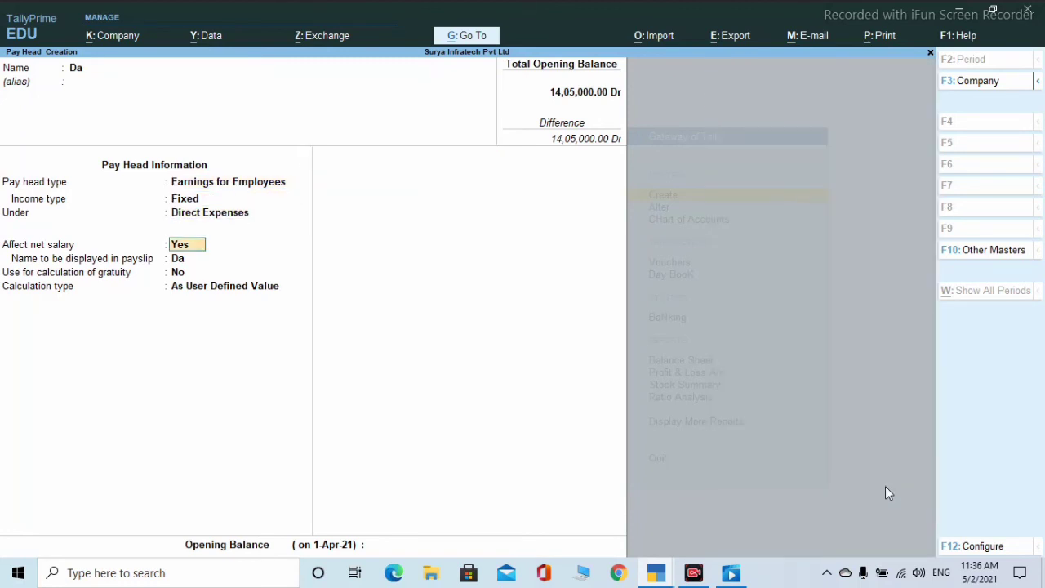
key("Return")
key("Return")
key("Return")
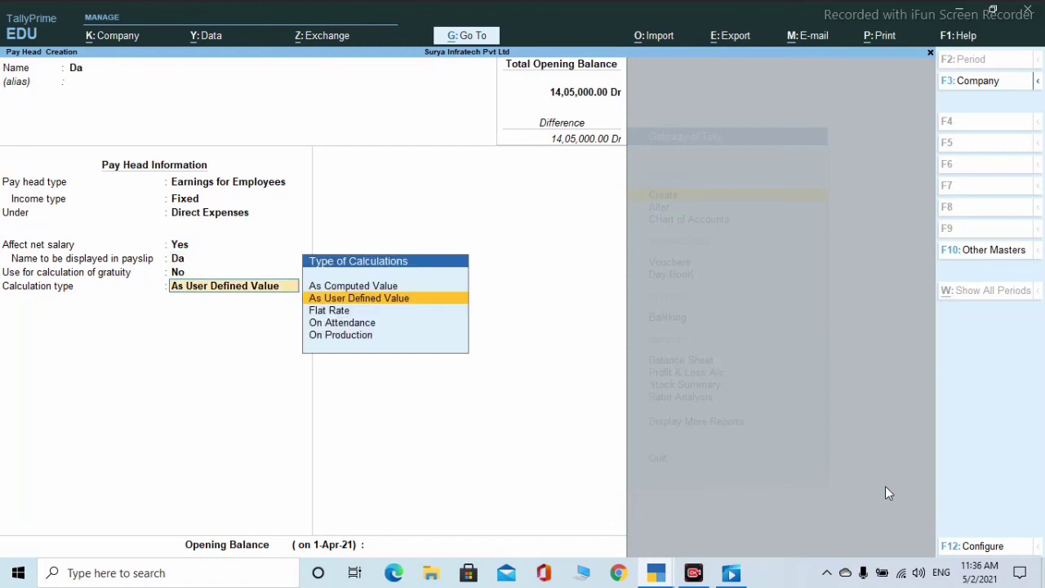
- Compute Da on current earnings total at 2 % up to and above 15,000, then save
key("Up")
key("Return")
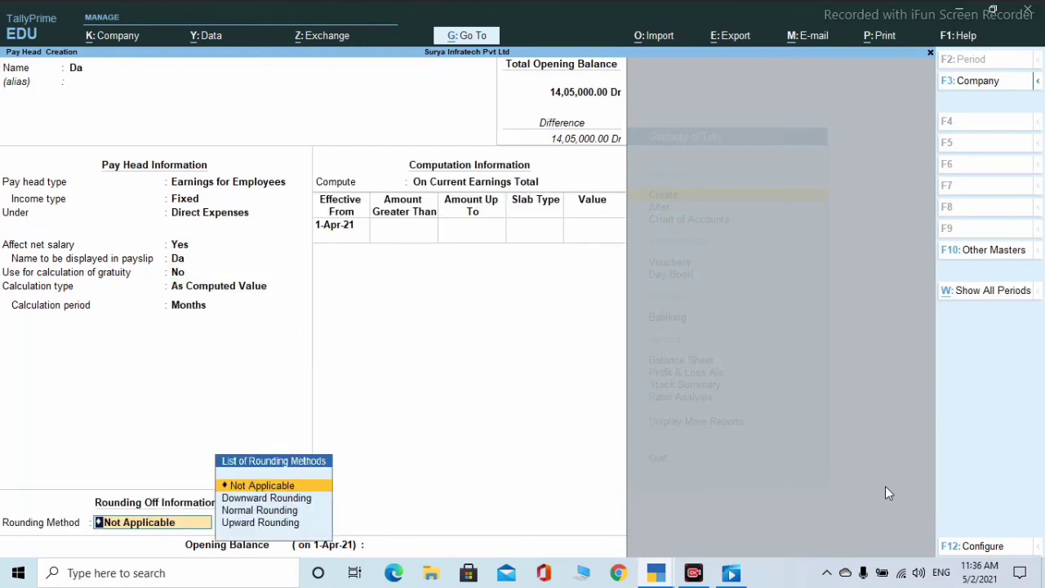
key("Return")
key("Return")
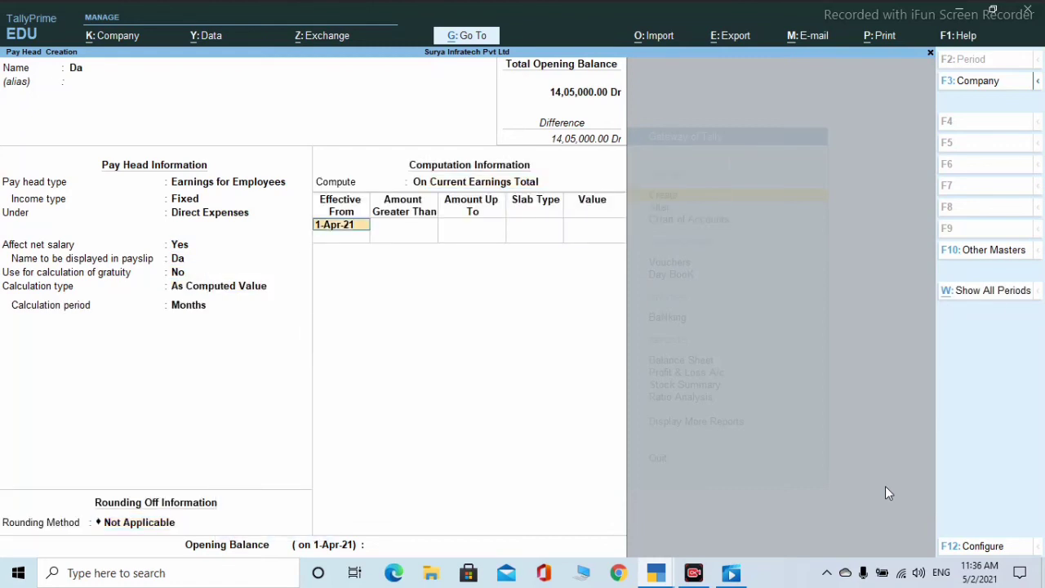
key("Return")
type("15000")
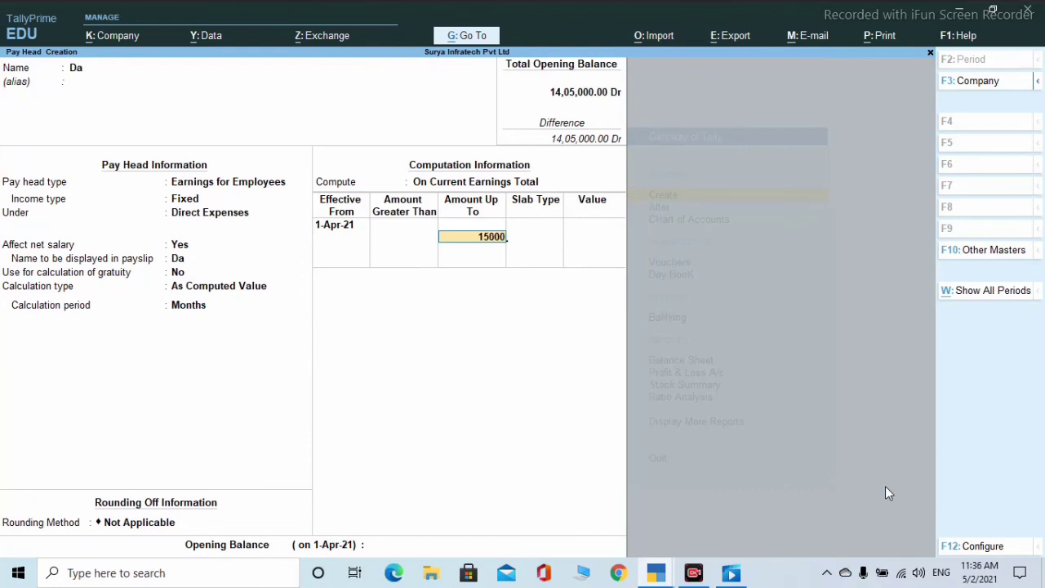
key("Return")
key("Return")
key("Return")
key("Return")
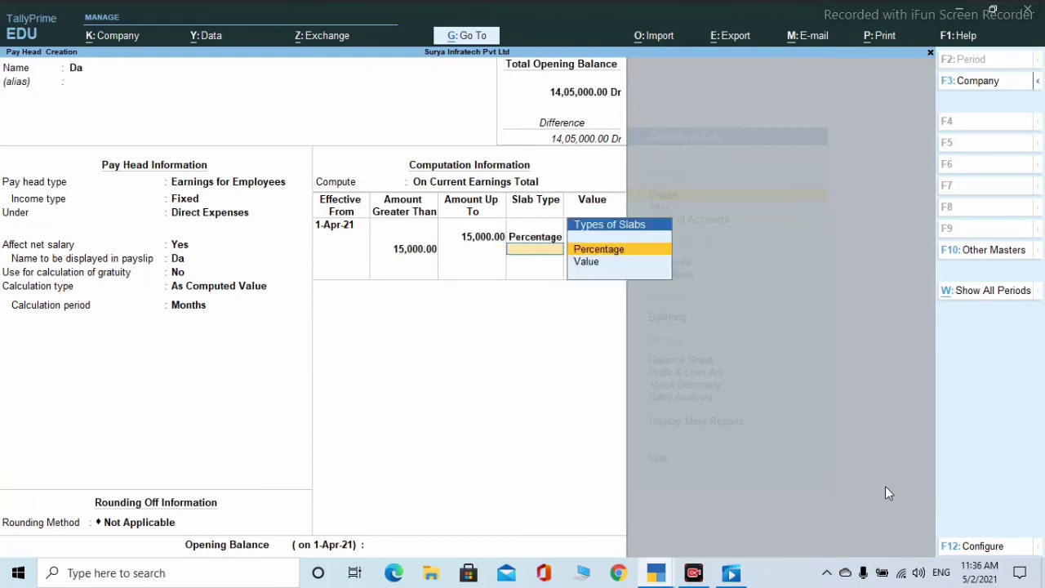
key("Return")
key("Return")
key("Return")
key("Return")
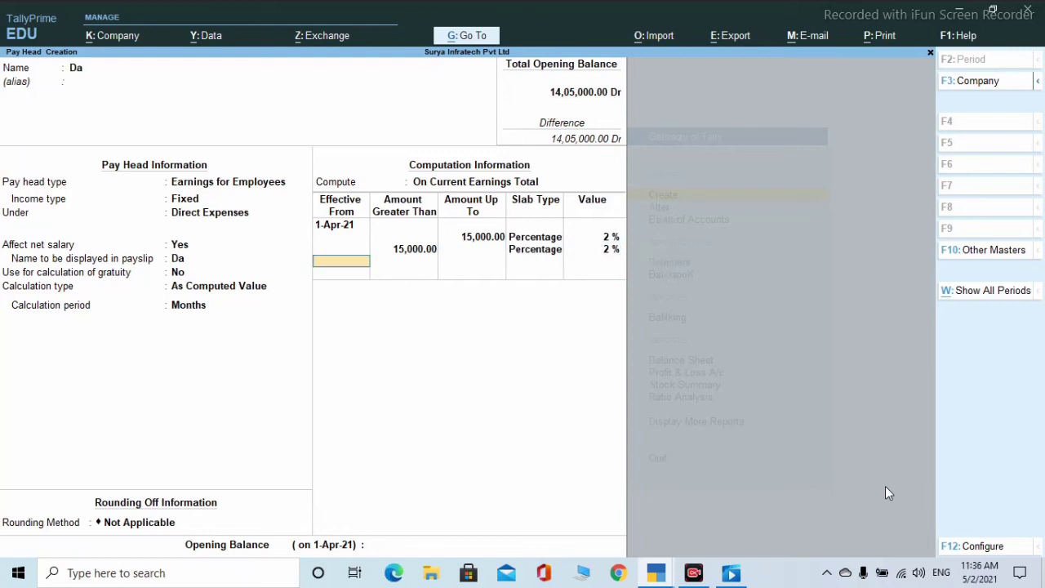
key("Return")
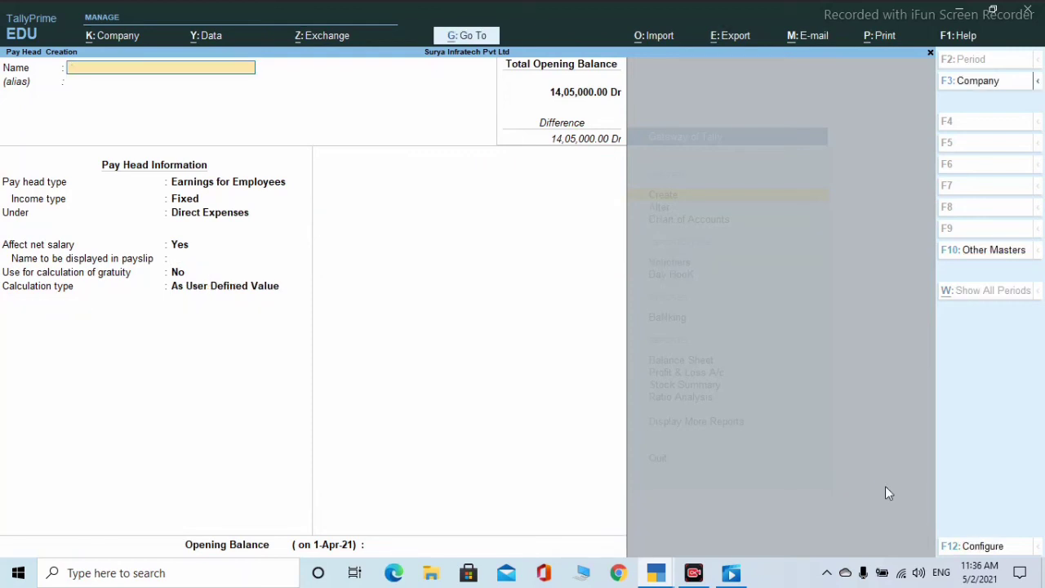
- Name a new pay head It as Deductions From Employees under Direct Expenses
type("It")
key("Return")
key("Return")
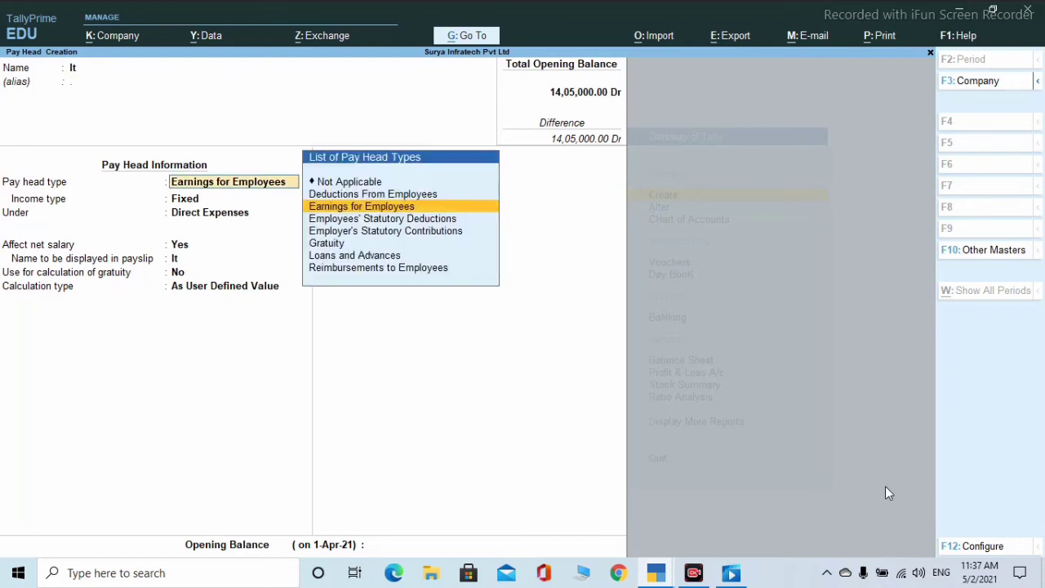
key("Up")
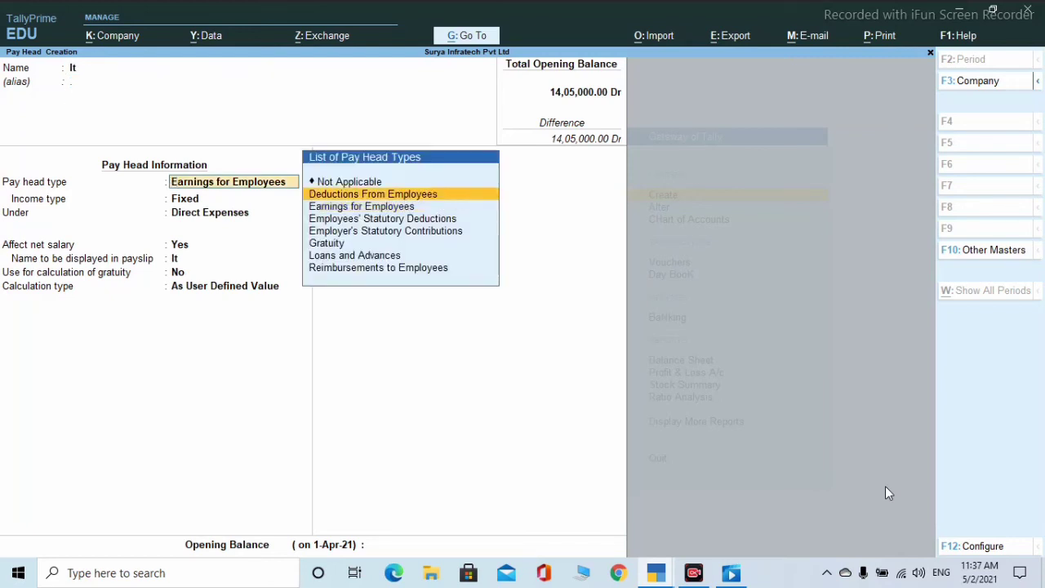
key("Return")
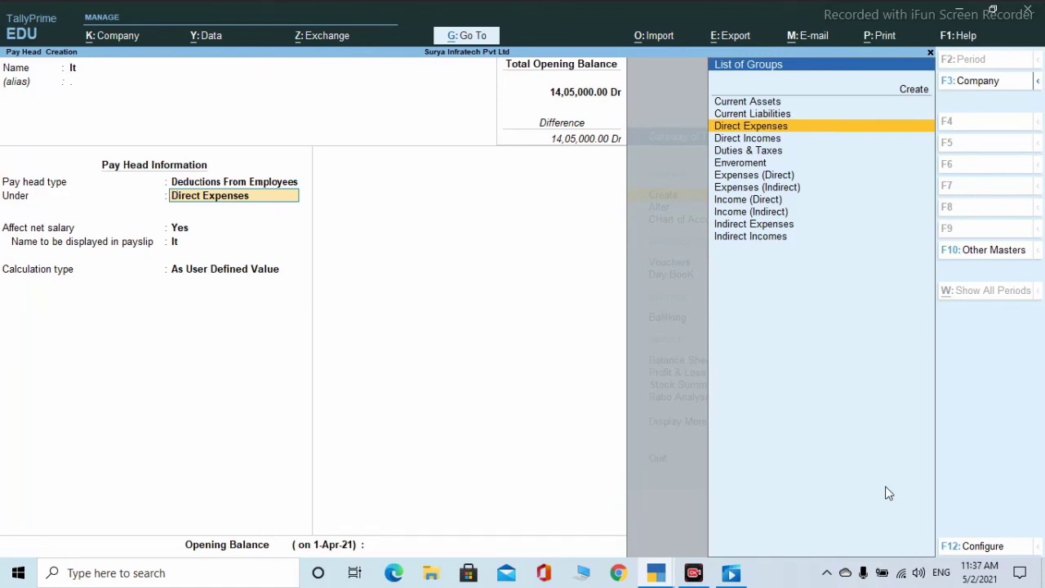
key("Up")
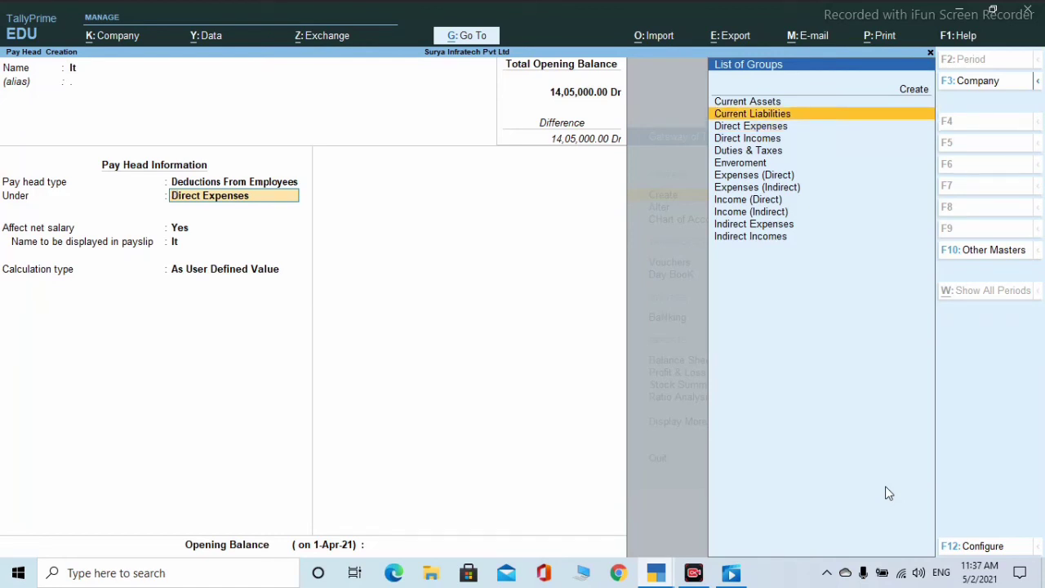
key("Down")
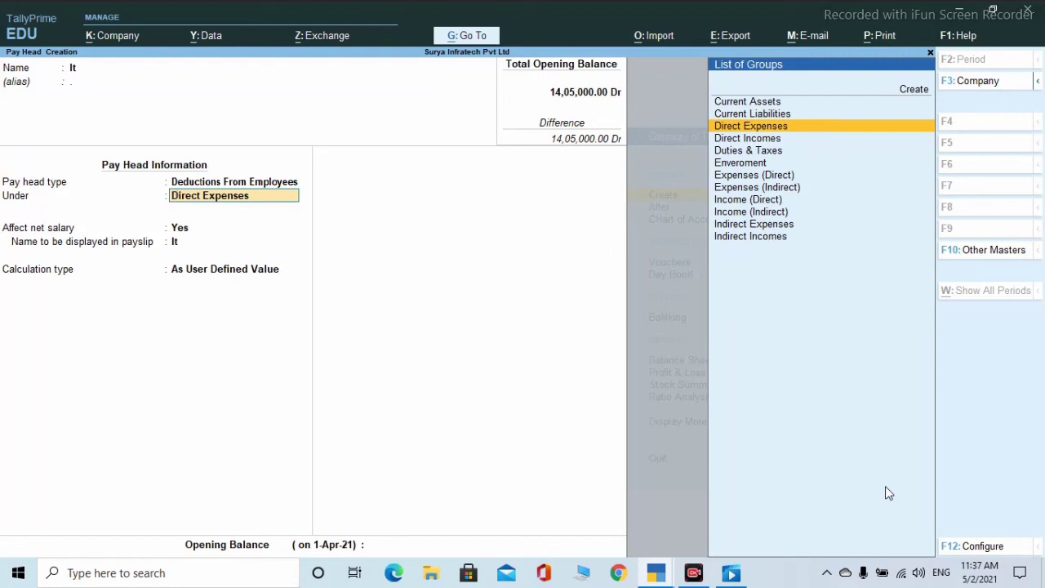
key("Return")
key("Return")
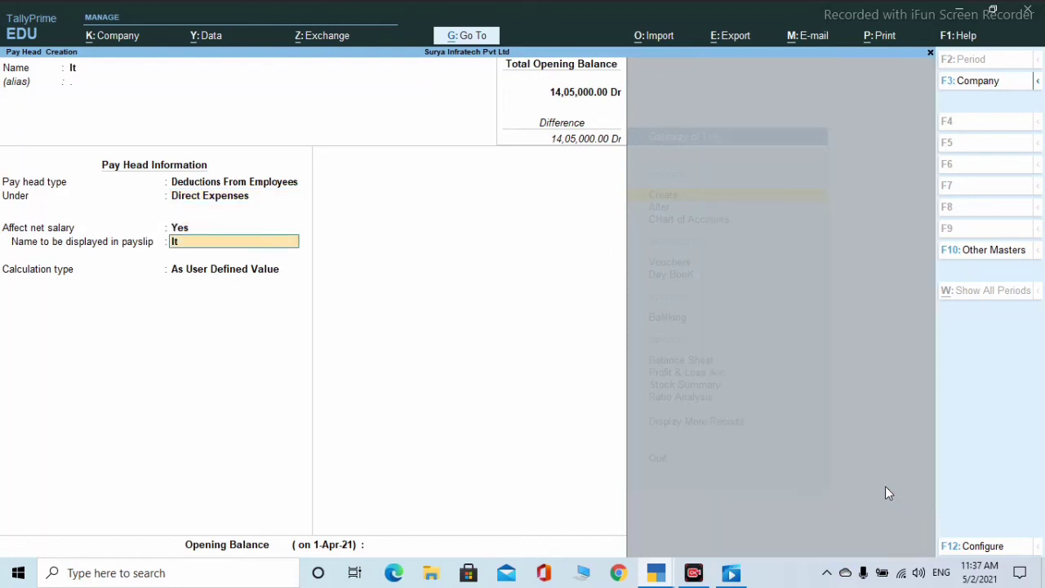
- Compute It on current earnings total with 1 % slabs up to and above 15,000
key("Return")
key("Up")
key("Return")
key("Return")
key("Return")
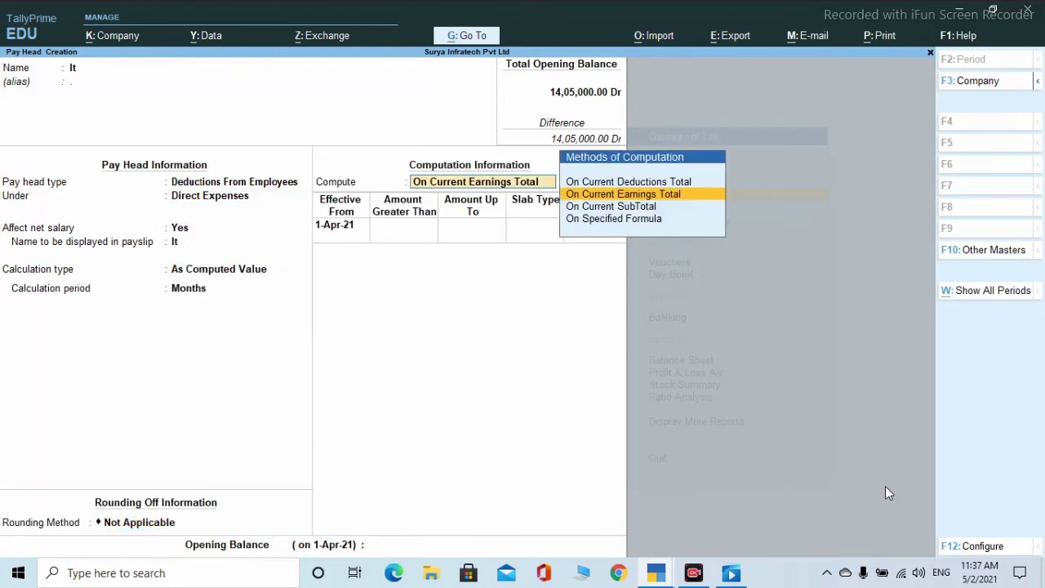
key("Return")
key("Return")
type("15000")
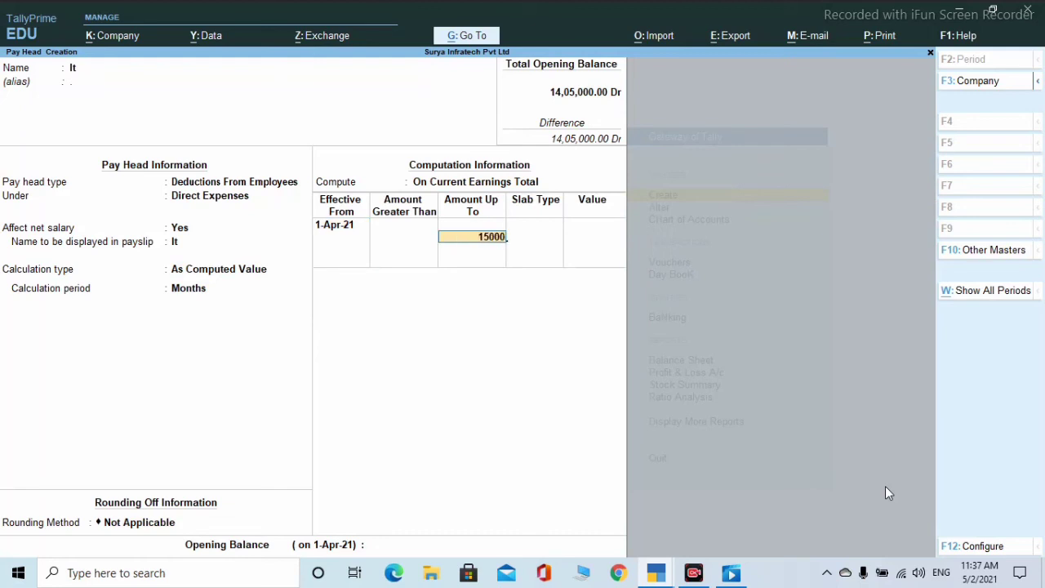
key("Return")
key("Return")
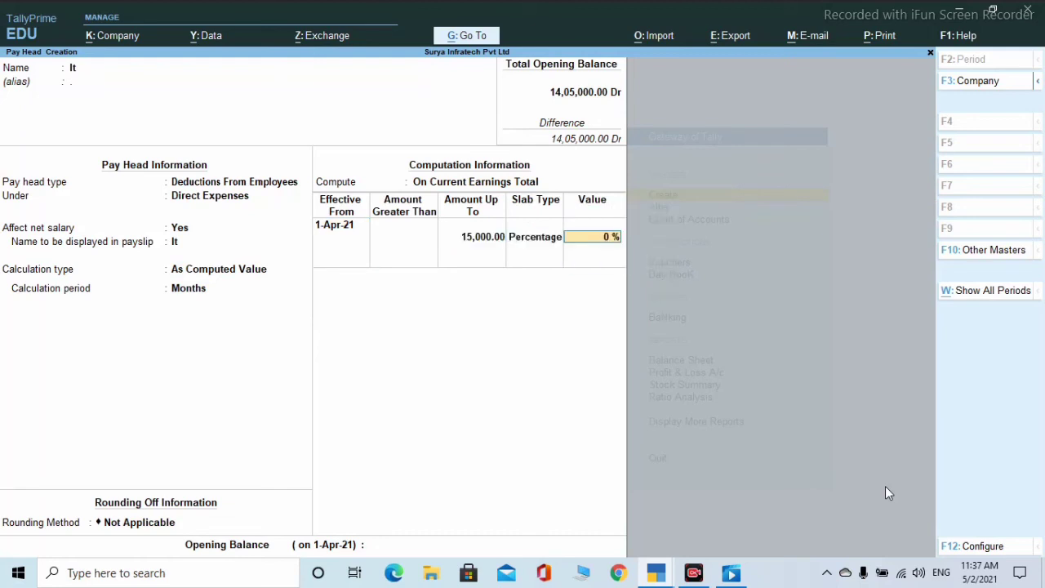
type("1")
key("Return")
key("Return")
key("Return")
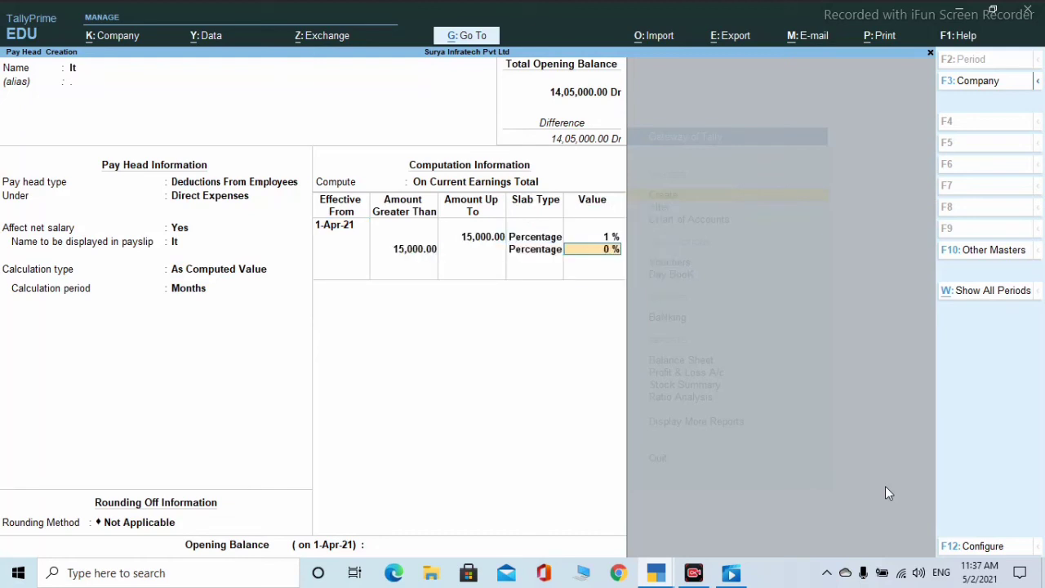
type("1")
key("Return")
key("Return")
key("Return")
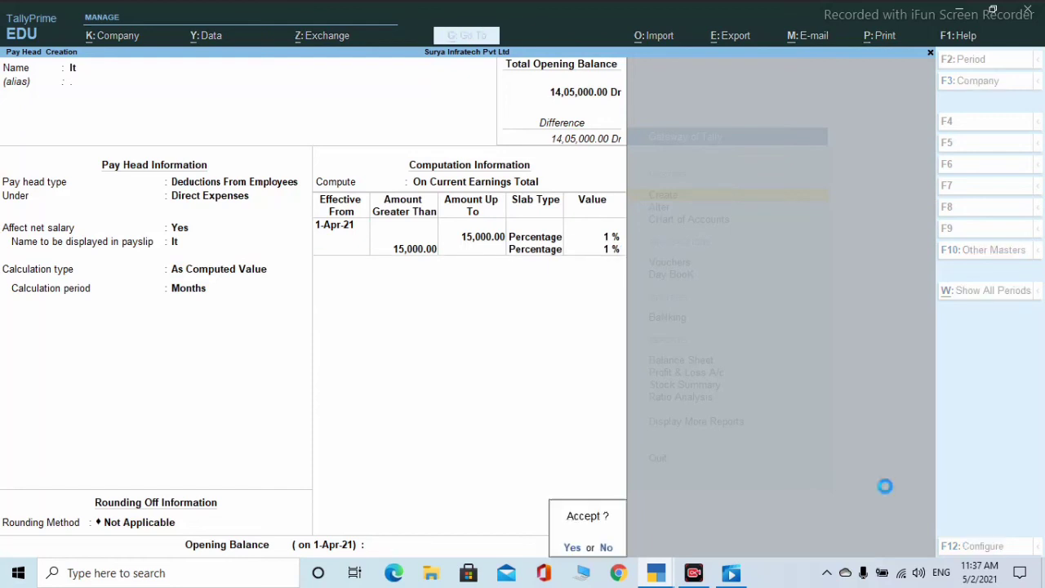
key("Return")
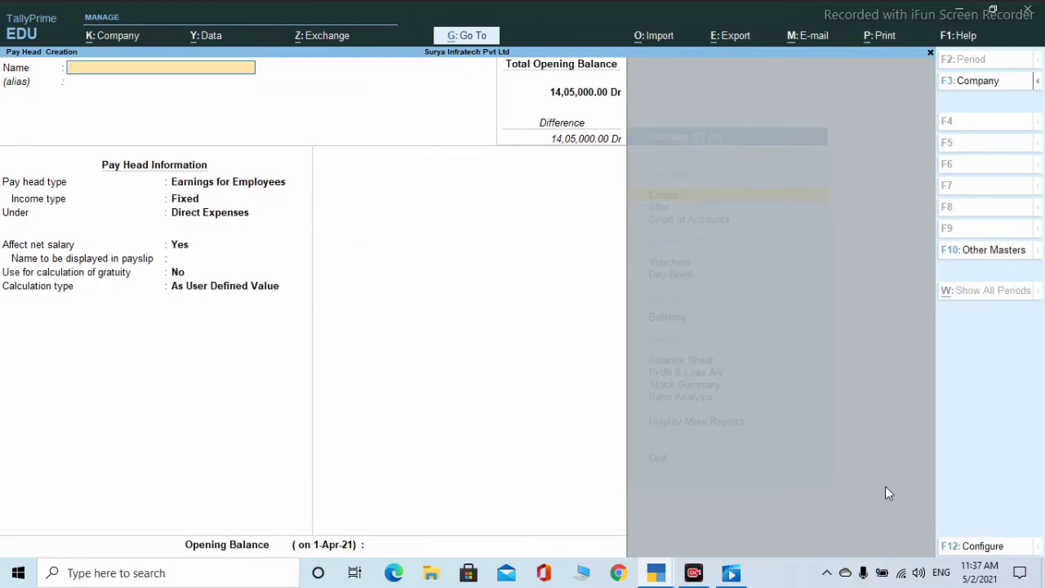
- Name a new pay head Pf as Deductions From Employees under Direct Expenses
type("Pf")
key("Return")
key("Return")
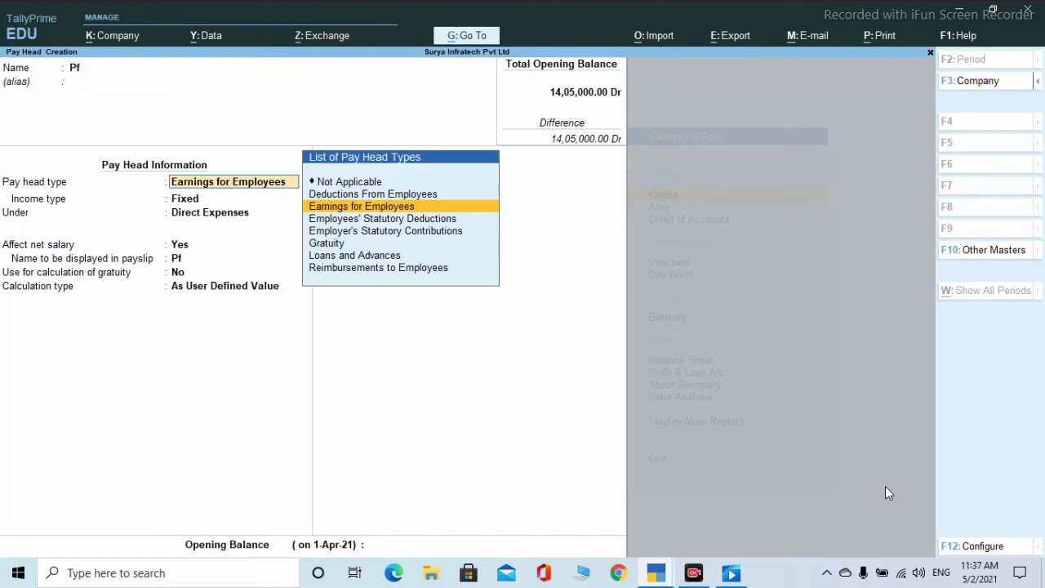
key("Up")
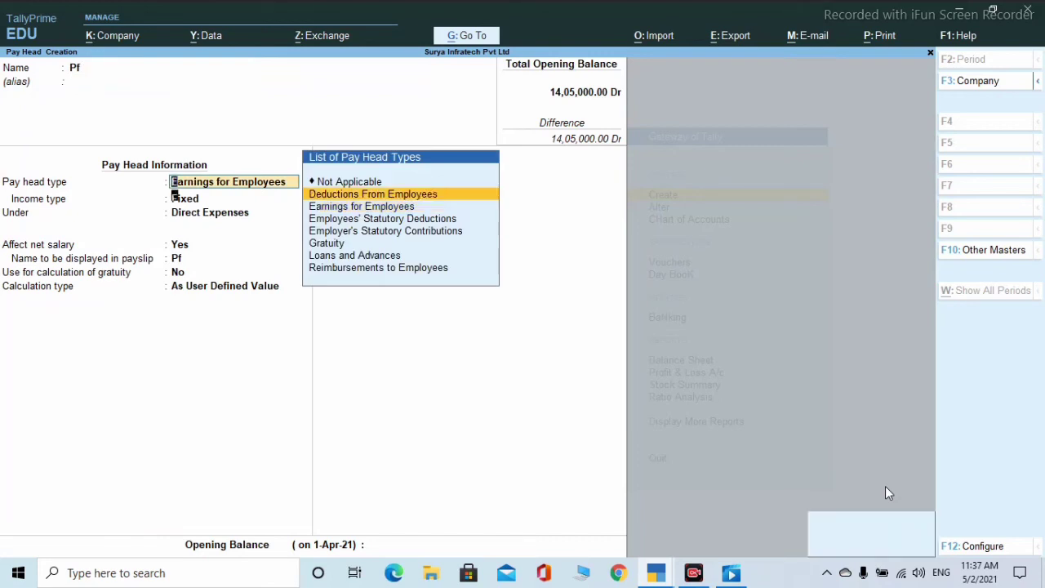
key("Return")
key("Return")
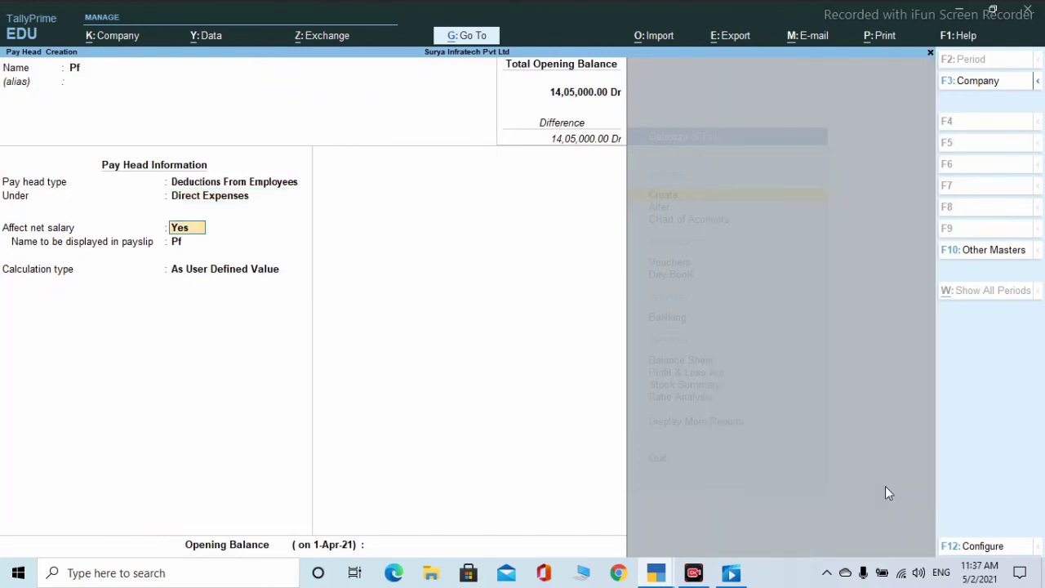
key("Return")
key("Return")
- Compute Pf on current earnings total at 1 % up to and above 15,000, then save
key("Up")
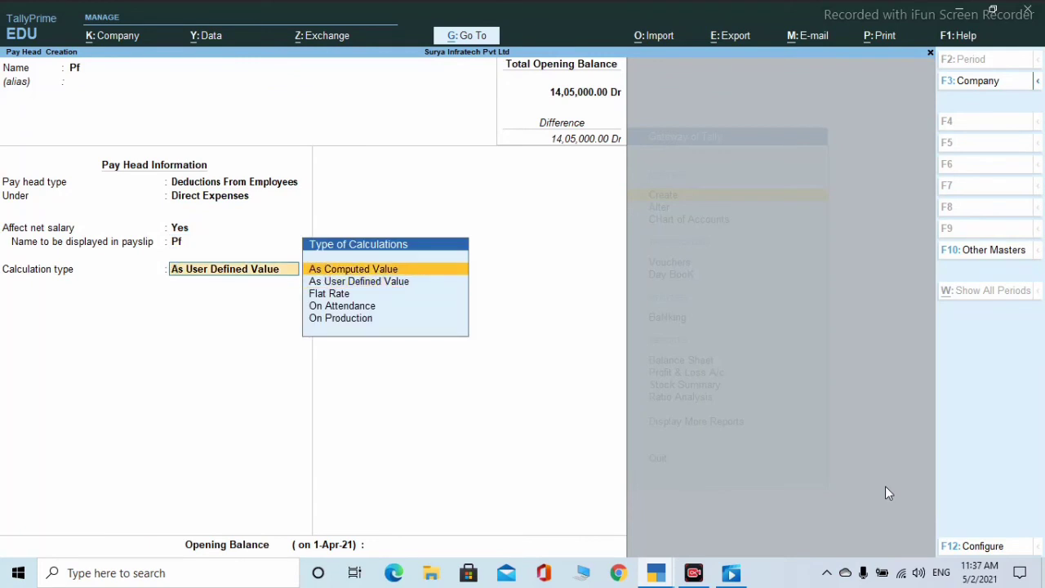
key("Return")
key("Return")
key("Return")
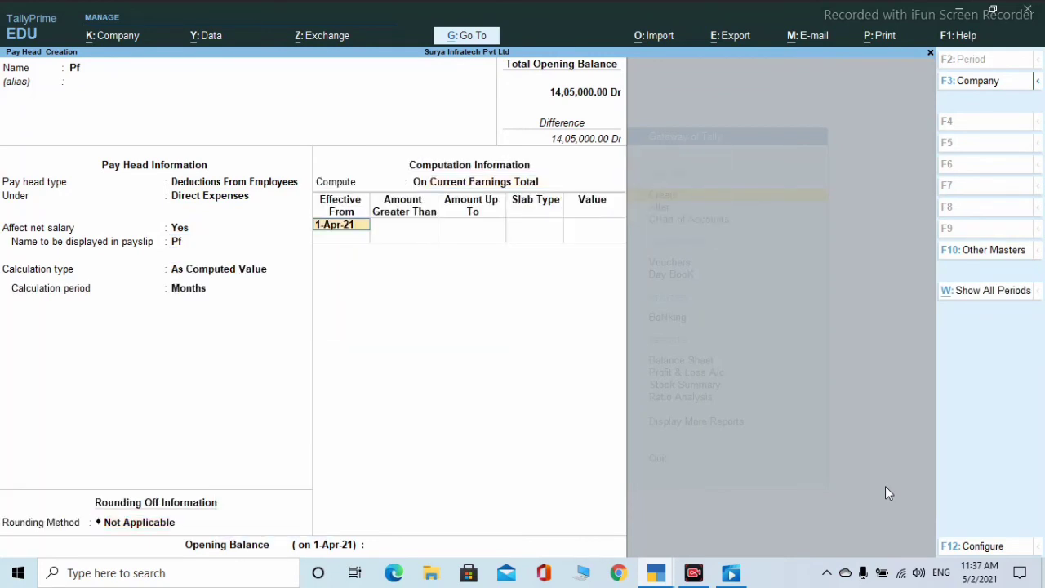
key("Return")
type("15000")
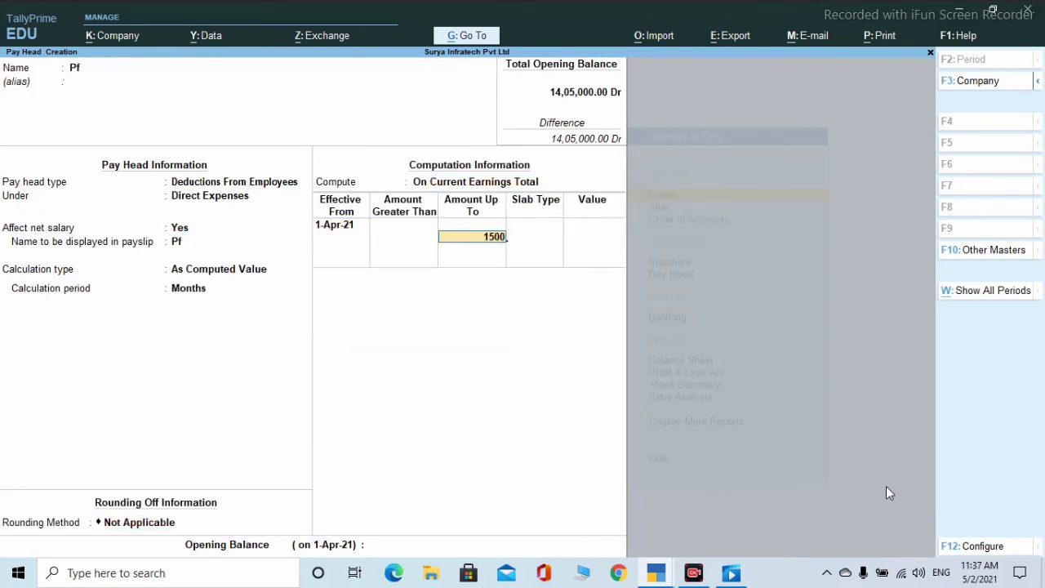
key("Return")
key("Return")
type("1")
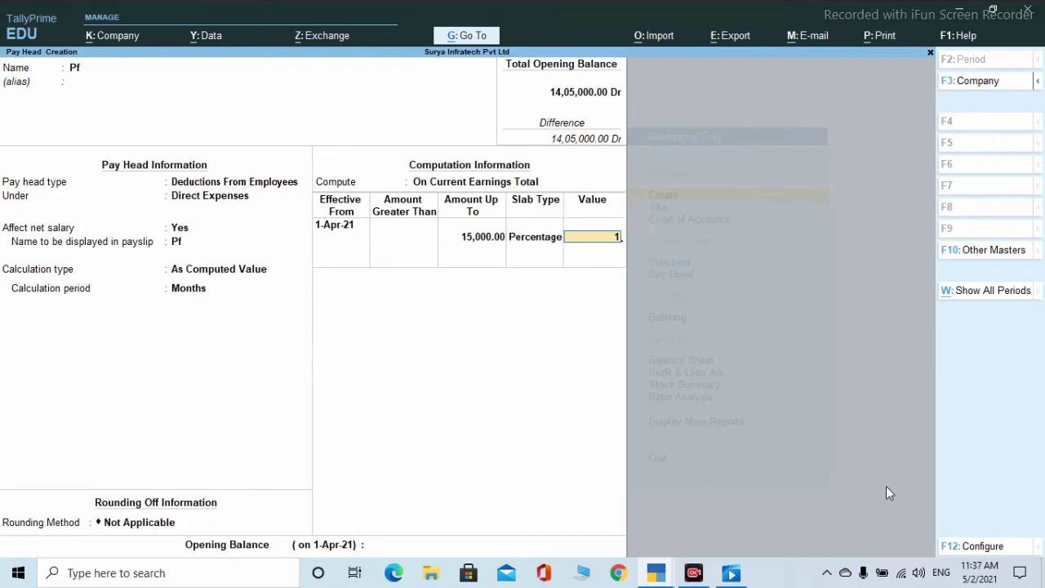
key("Return")
key("Return")
key("Return")
type("1")
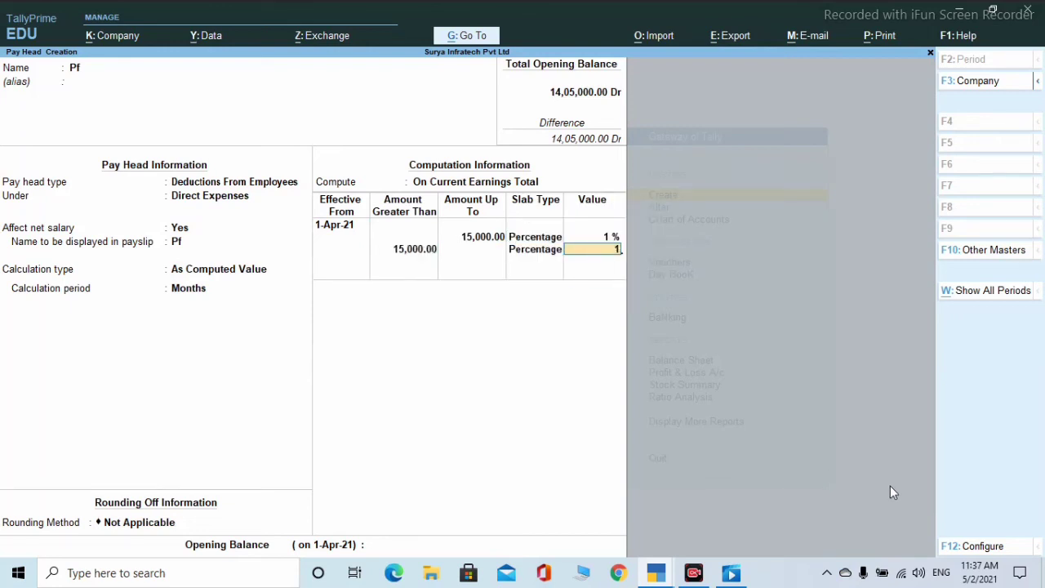
key("Return")
key("Return")
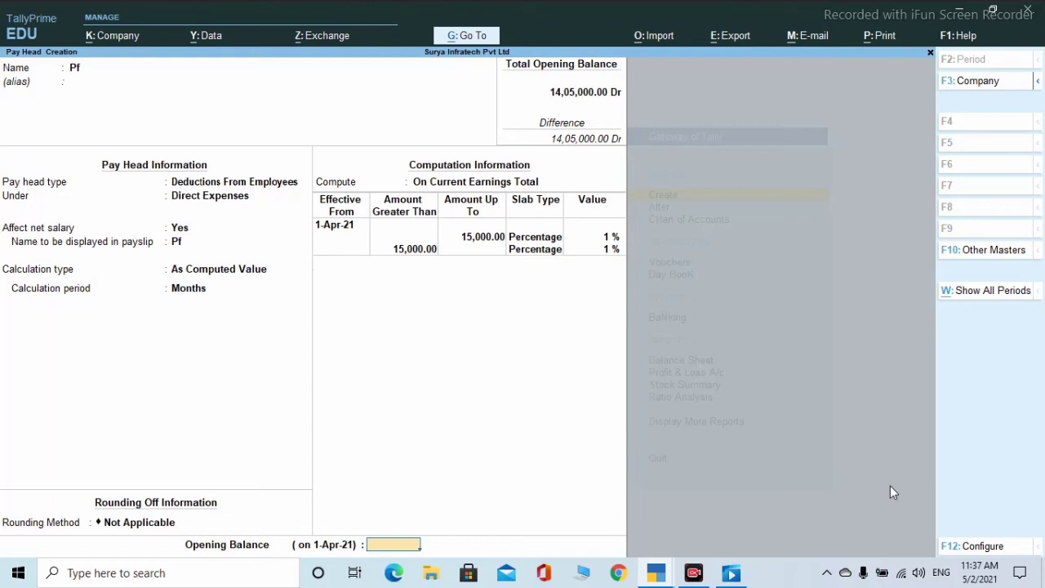
key("Return")
key("Return")
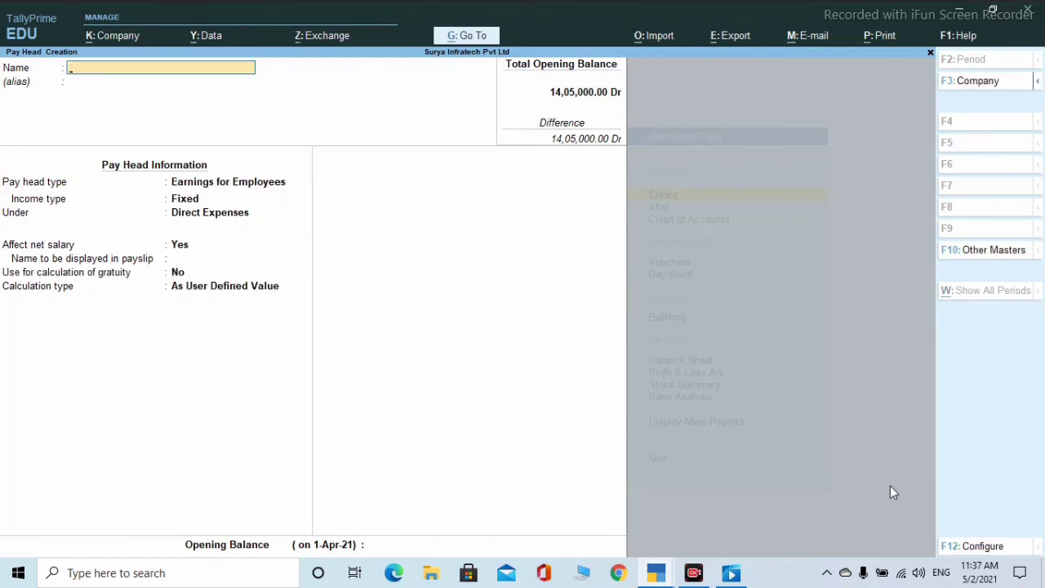
- Name a Fixed Earnings for Employees pay head Basic Salery, computed on current earnings total
type("Basic Salery")
key("Return")
key("Return")
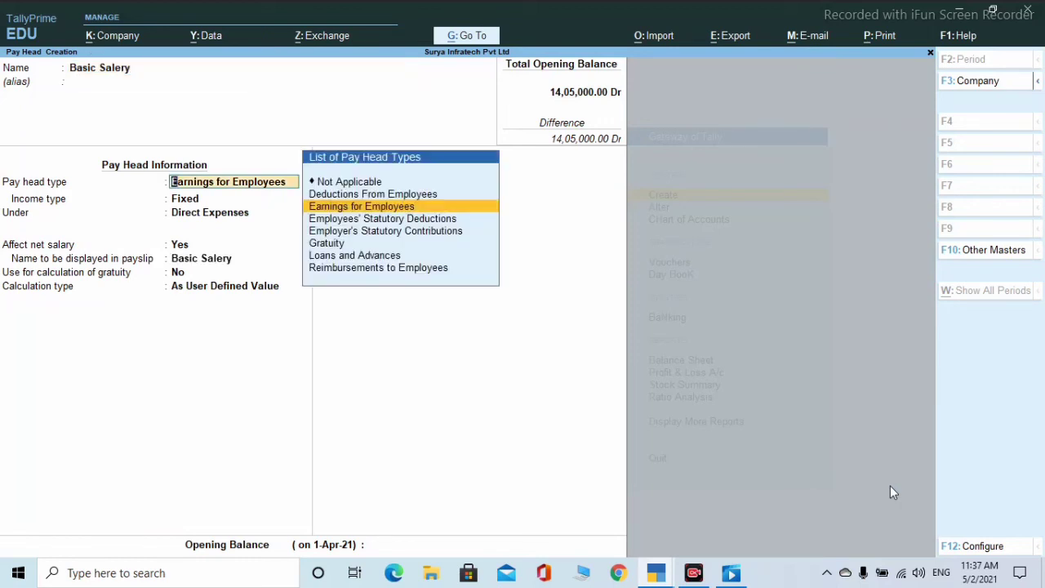
key("Return")
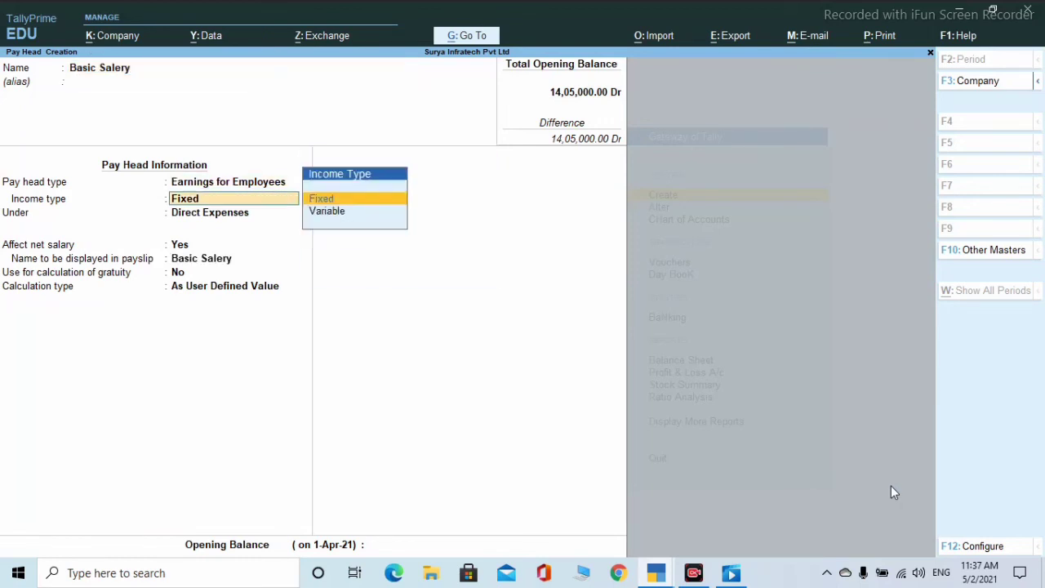
key("Return")
key("Return")
key("Return")
key("Return")
key("Return")
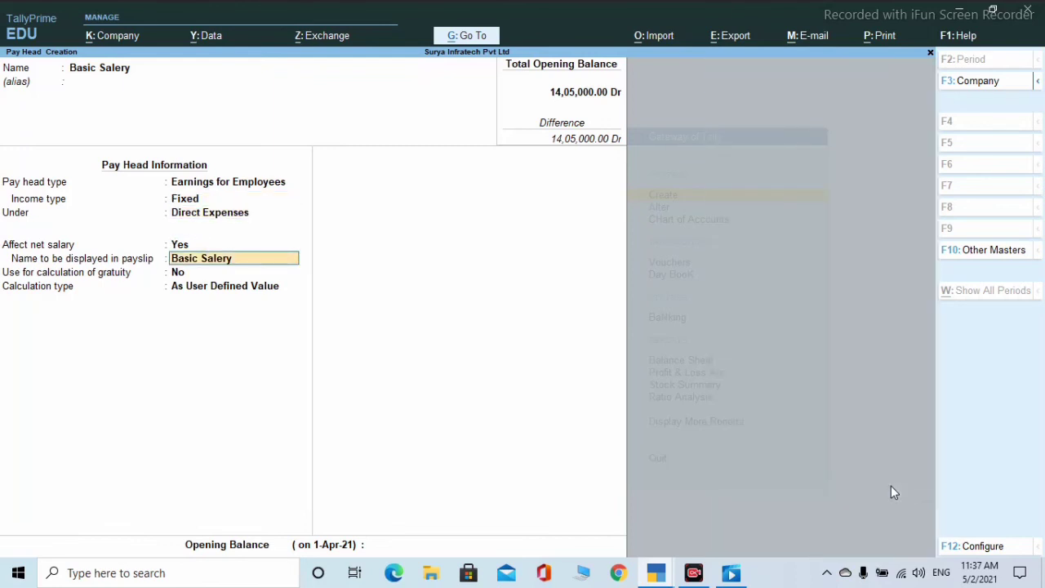
key("Up")
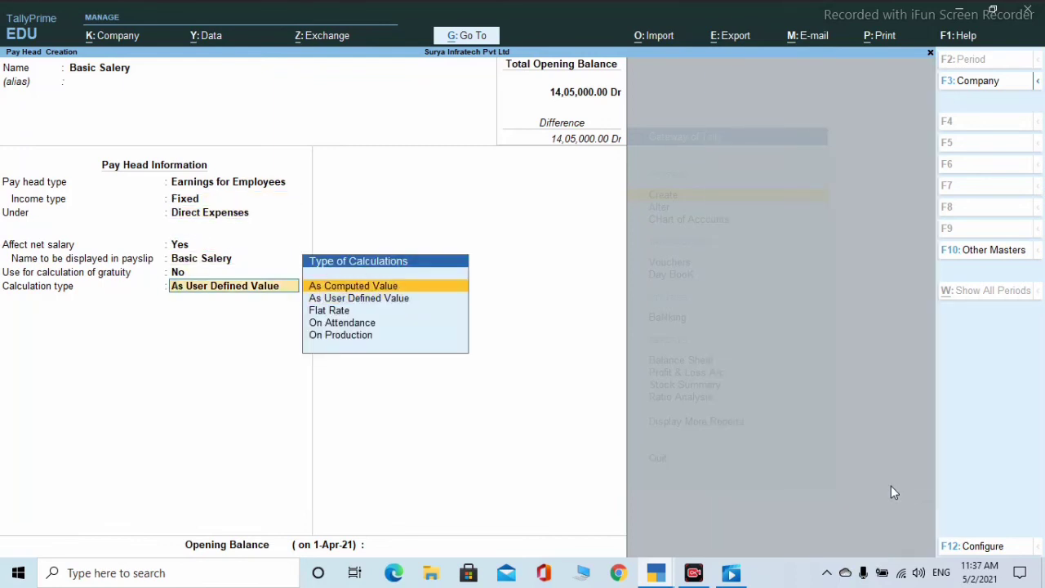
key("Return")
key("Return")
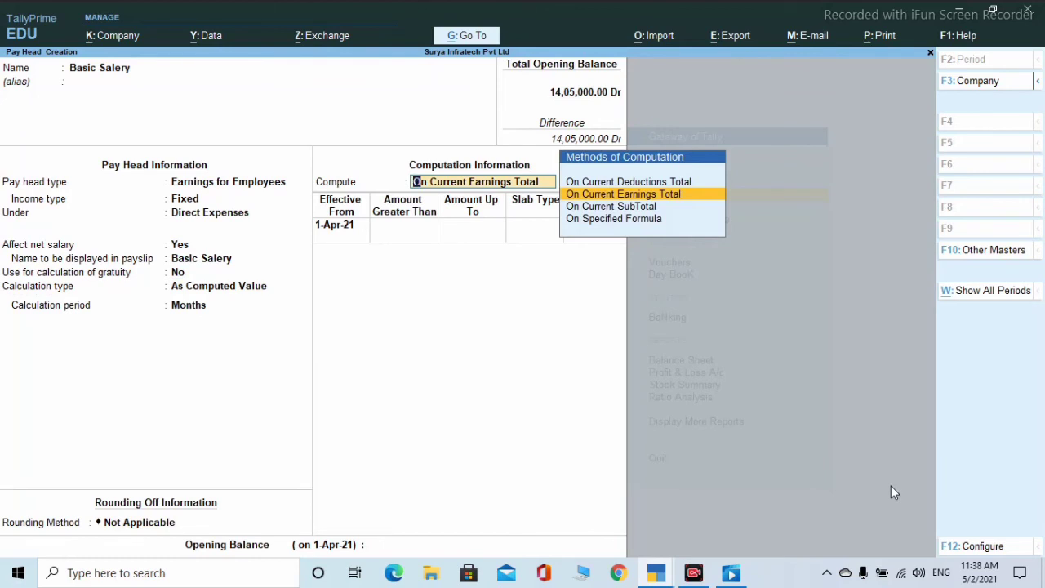
key("Return")
- Give Basic Salery 100 % slabs up to and above 15,000, then save it
type("15000")
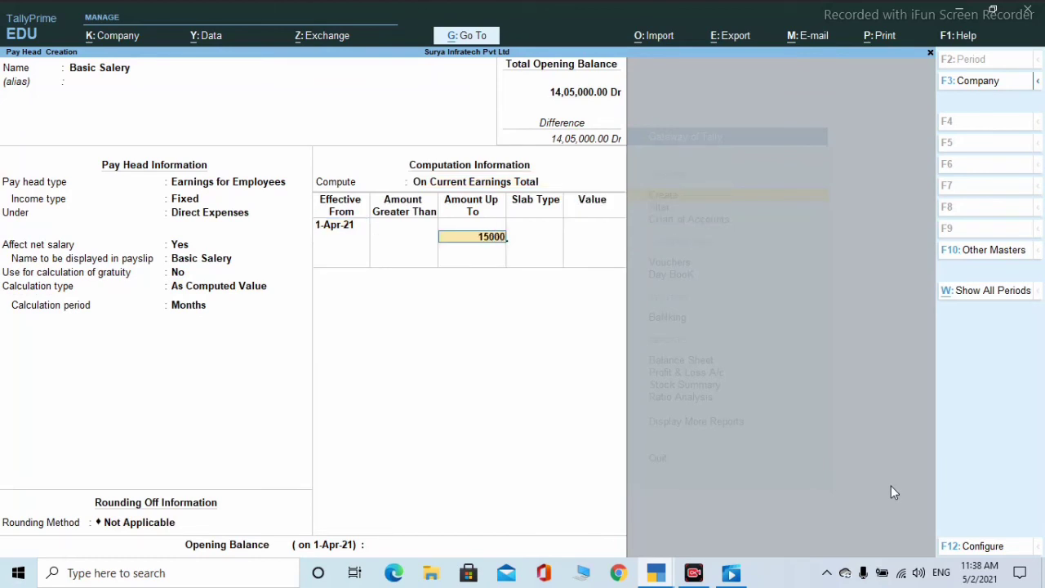
key("Return")
key("Return")
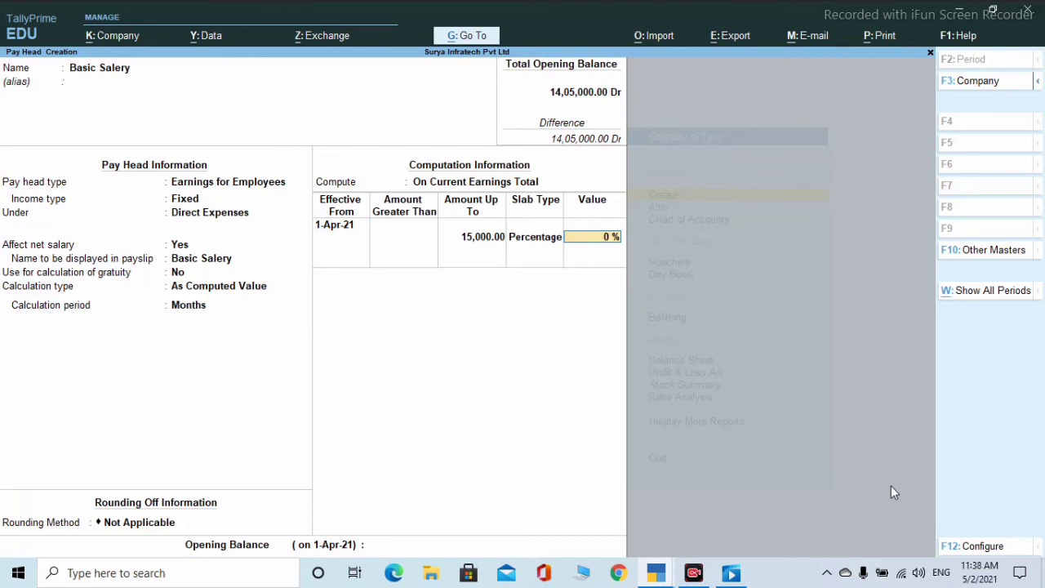
type("100")
key("Return")
key("Return")
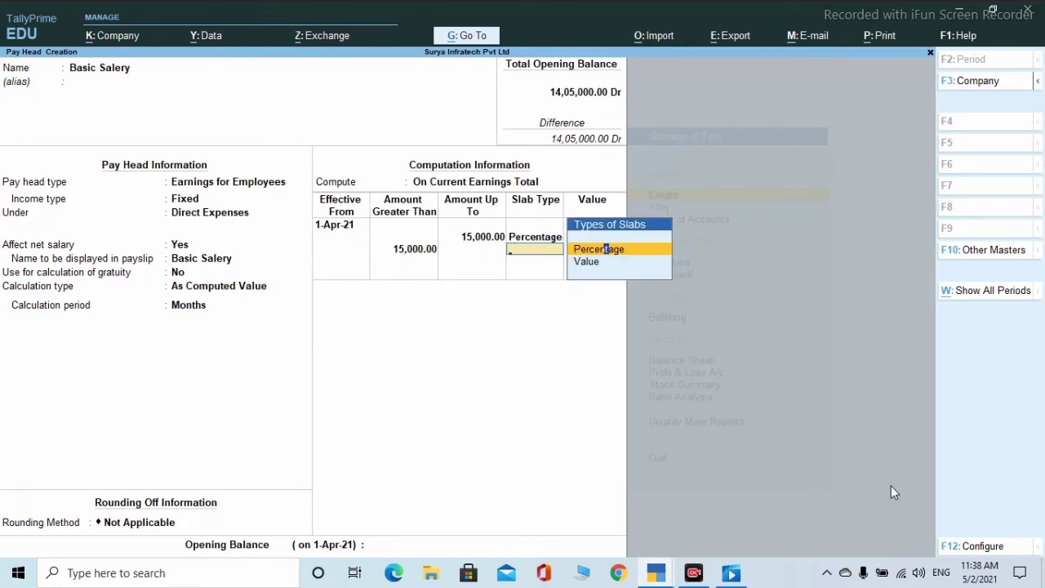
key("Return")
type("1000")
key("BackSpace")
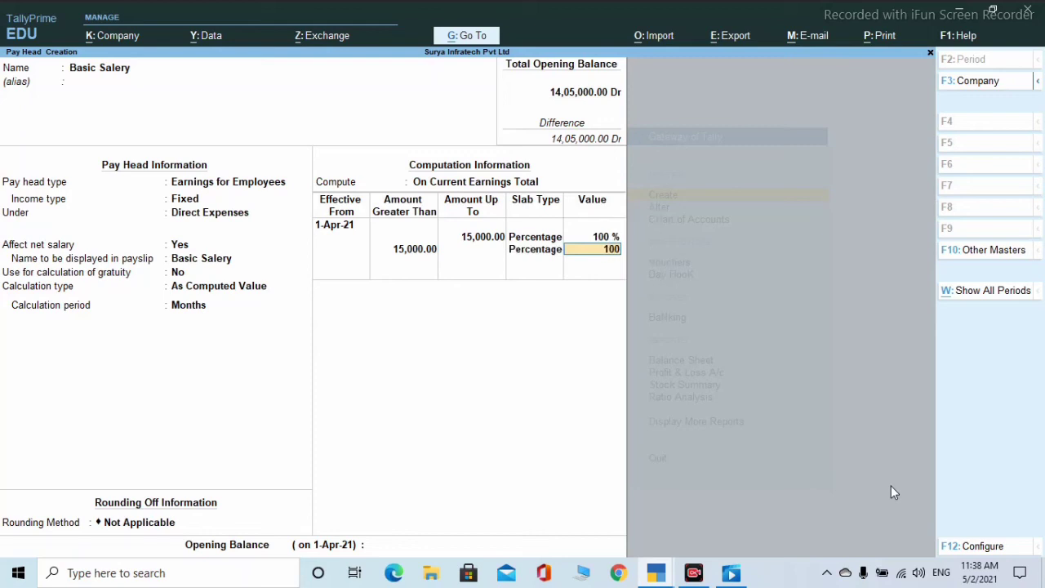
key("Return")
key("Return")
key("Return")
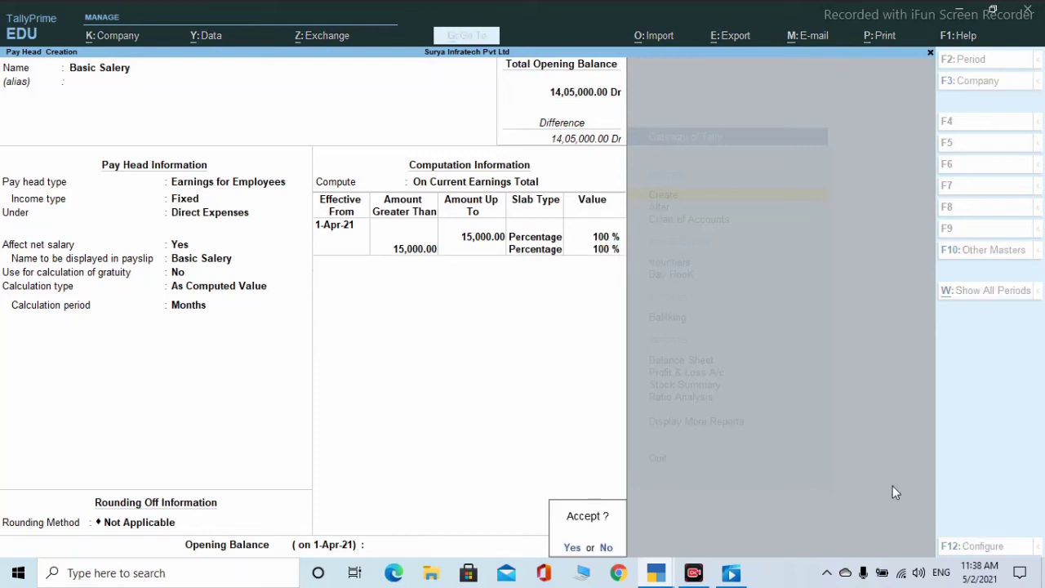
key("Return")
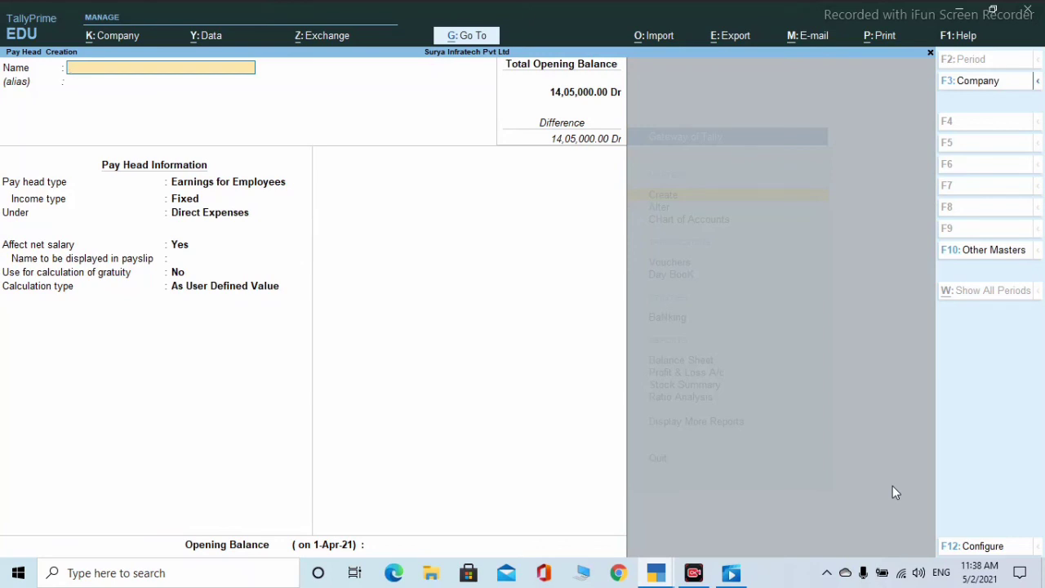
- Exit the blank pay head form and choose Employee from the List of Masters
key("Escape")
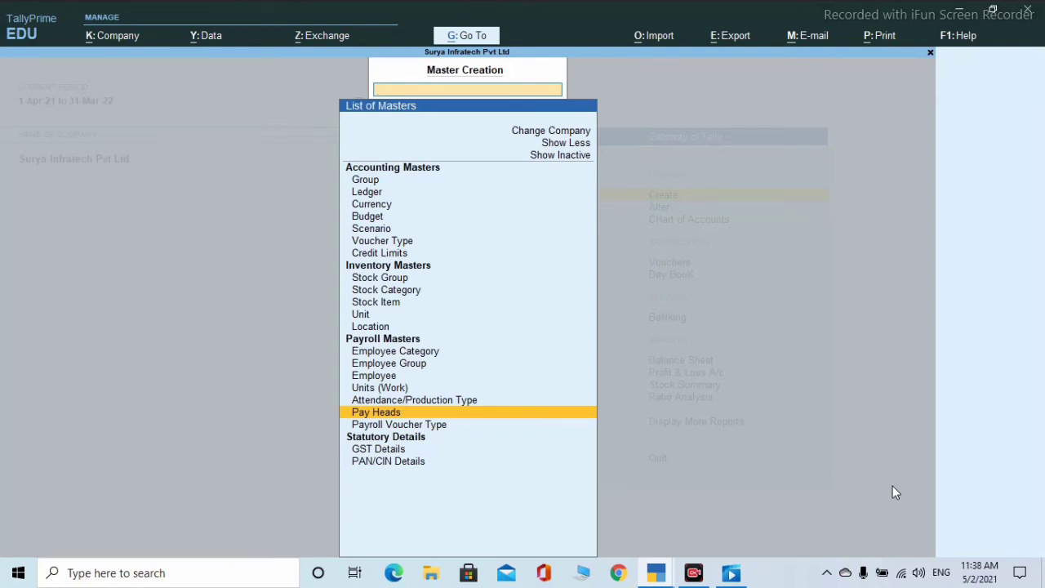
key("Up")
key("Up")
key("Up")
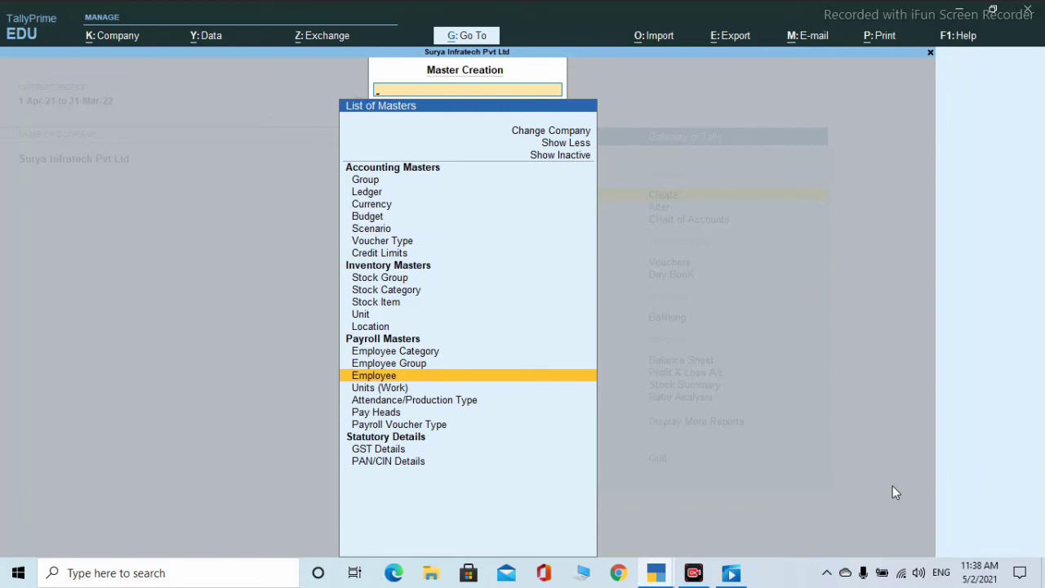
key("Return")
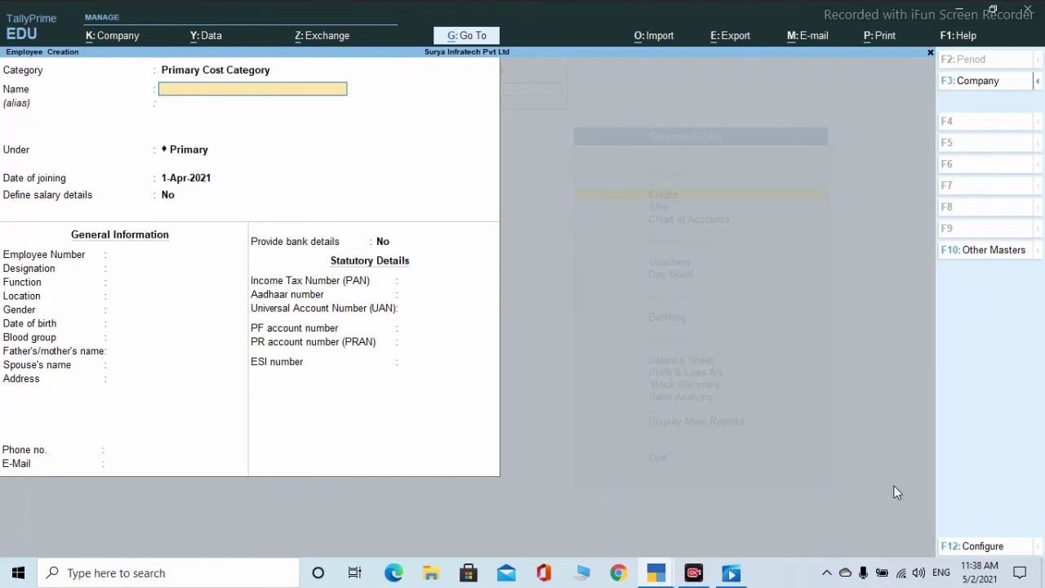
- Enter the employee's name in the Permament group, joining 1-Apr-2001, with an employee number
key("Return")
key("Return")
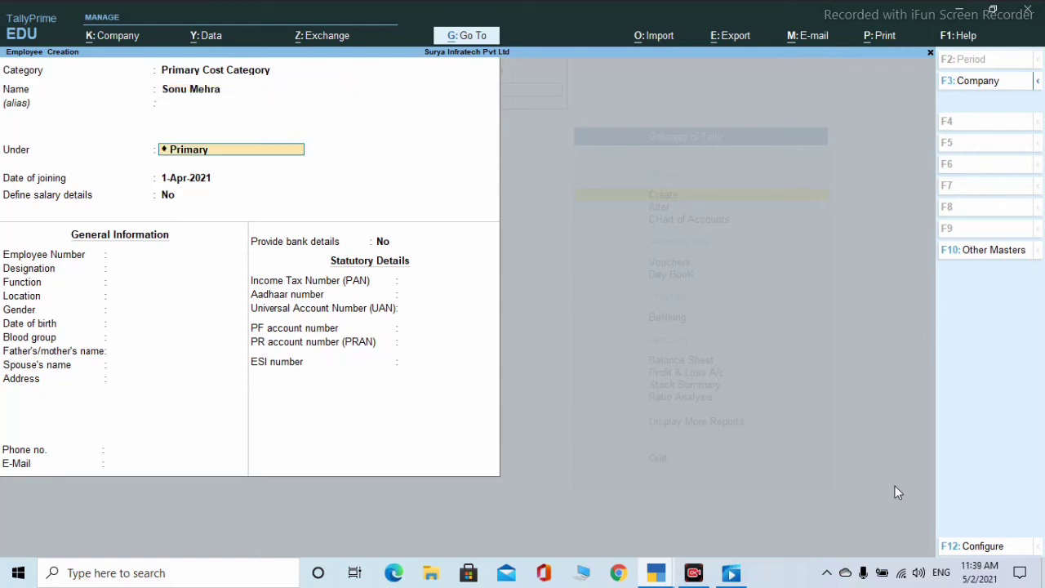
key("Return")
key("shift+Tab")
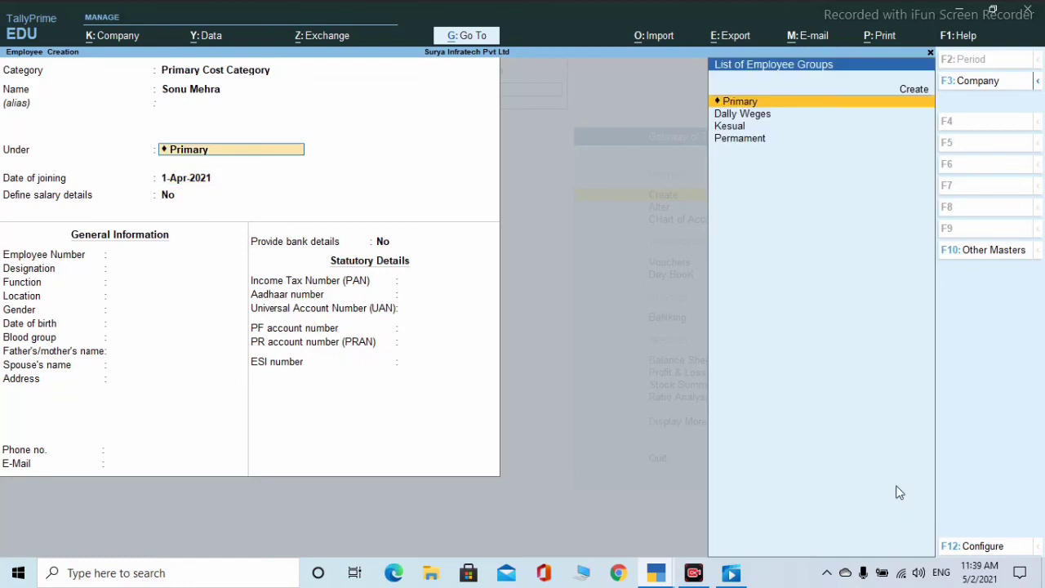
key("Down")
key("Down")
key("Down")
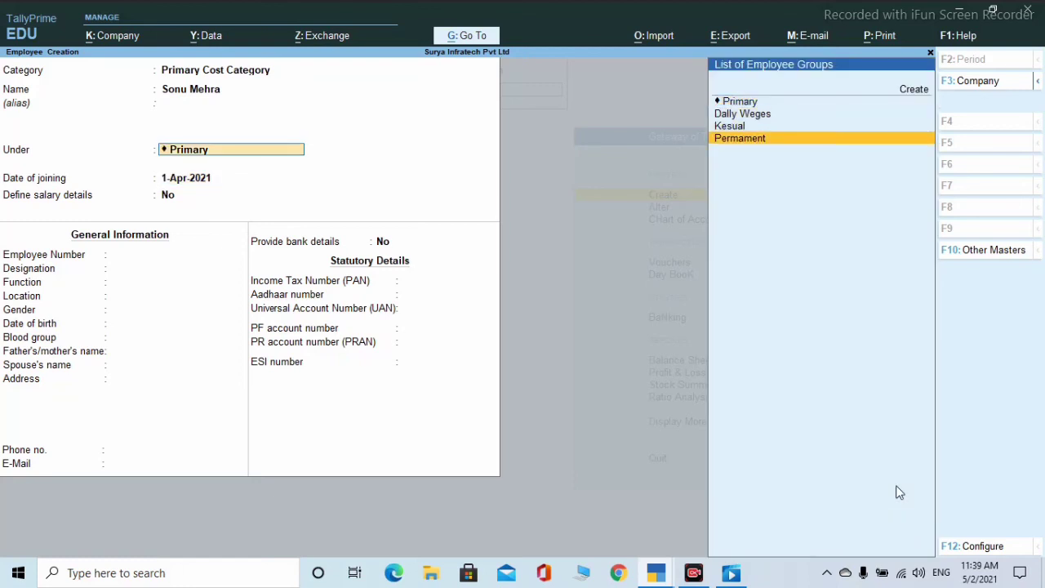
key("Return")
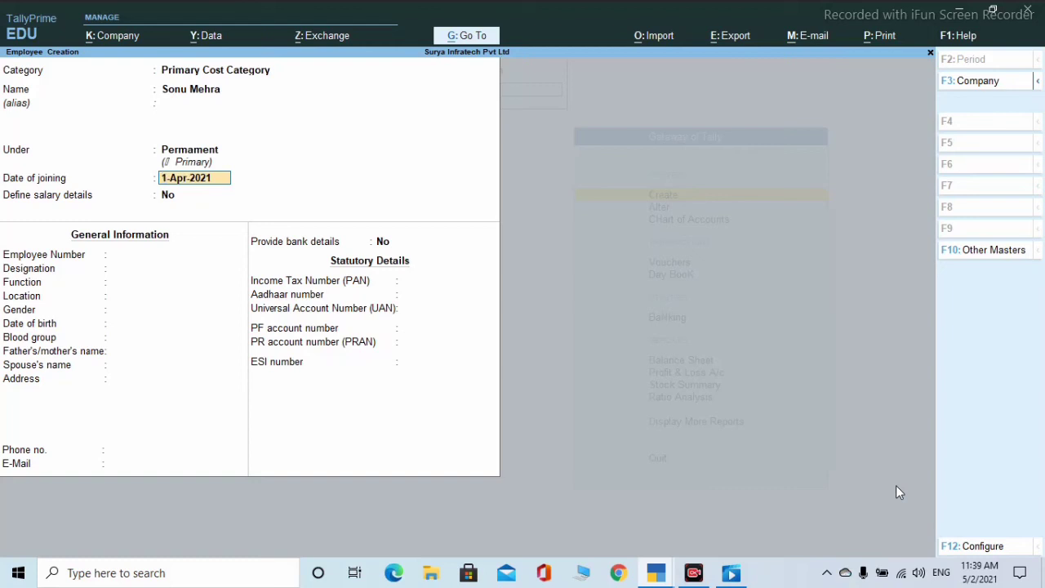
type("0")
key("Return")
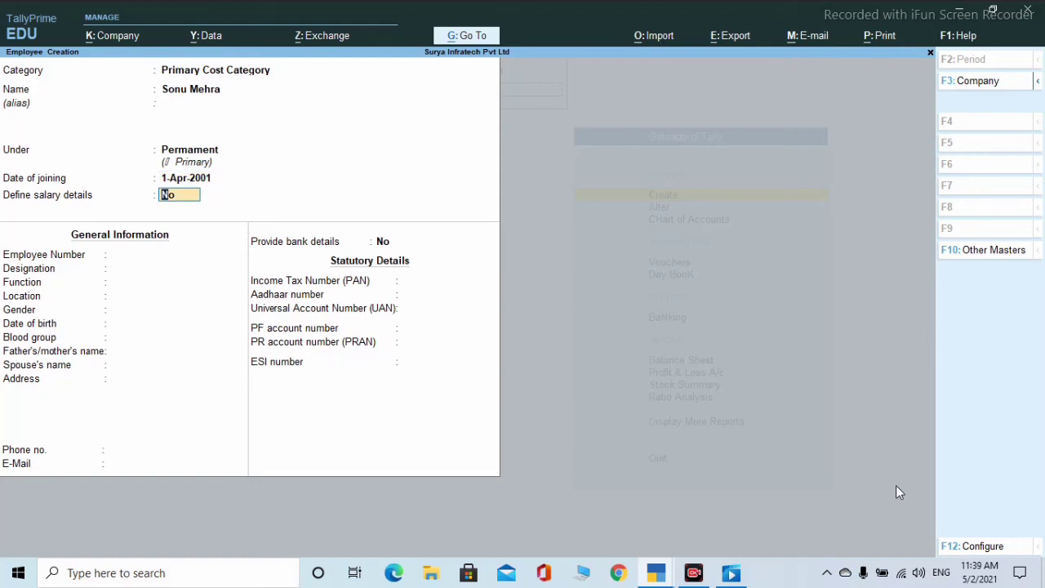
key("Return")
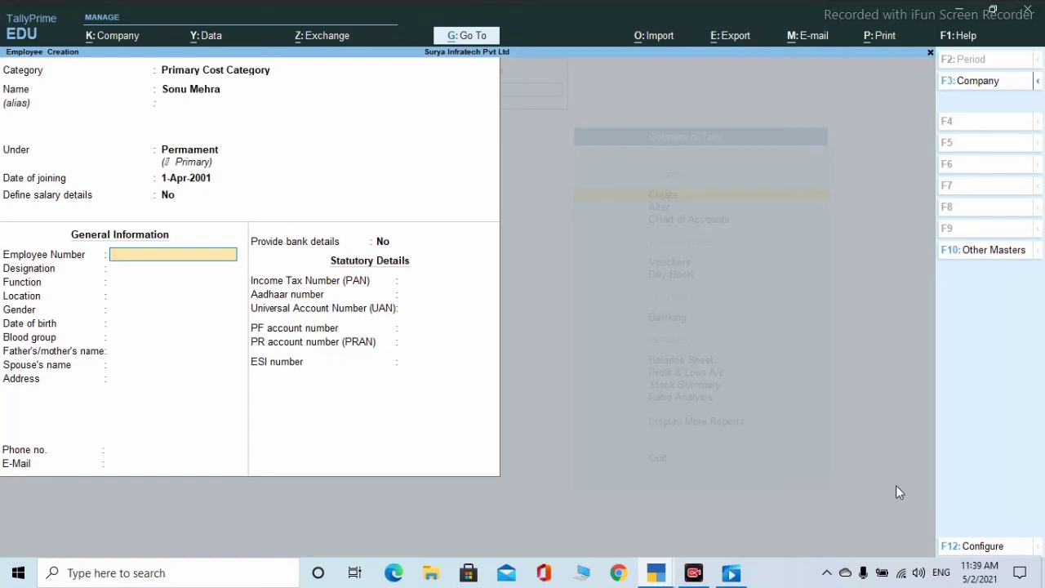
type("0121")
key("Return")
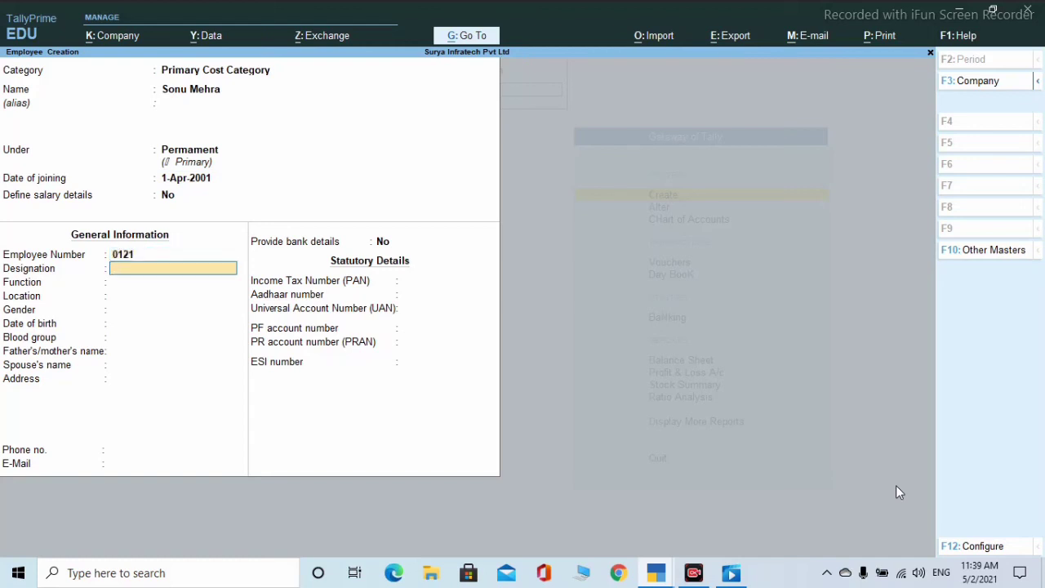
- Set the designation to Manager and the function to Office Manager
type("No")
key("BackSpace")
key("BackSpace")
type("m")
key("BackSpace")
type("Manager")
key("Return")
type("O")
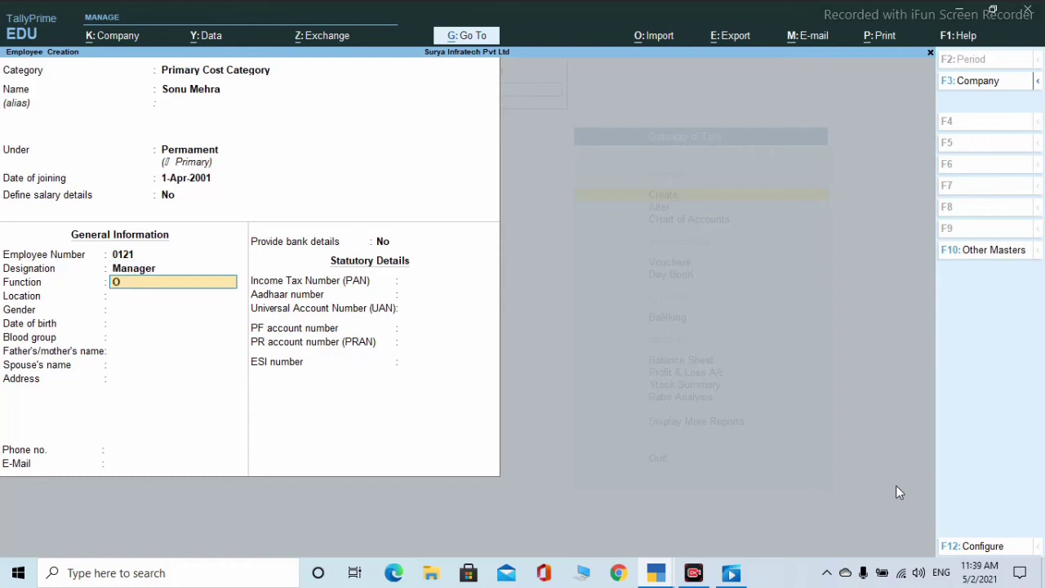
type("ffice Manager")
key("Return")
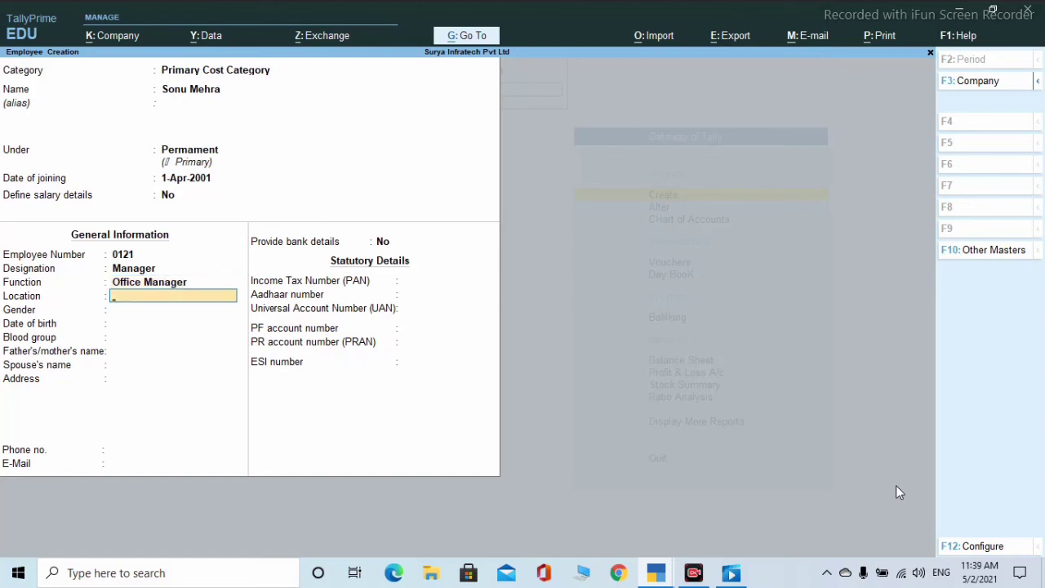
- Set location Delhi, gender Male and date of birth 1-Jan-1997
type("Delhi")
key("Return")
key("Down")
key("Down")
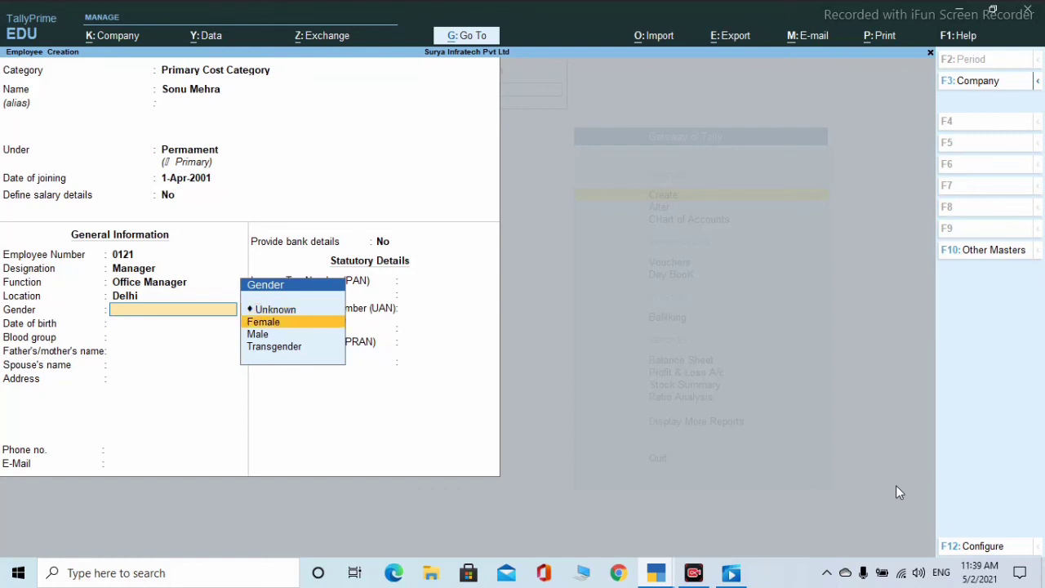
key("Return")
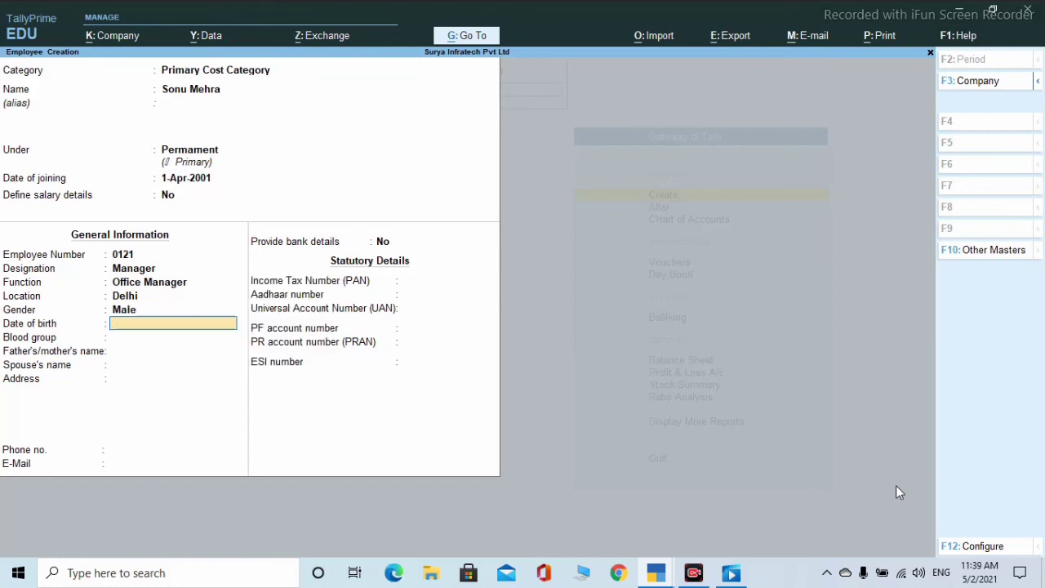
type("01/01/1997")
key("Return")
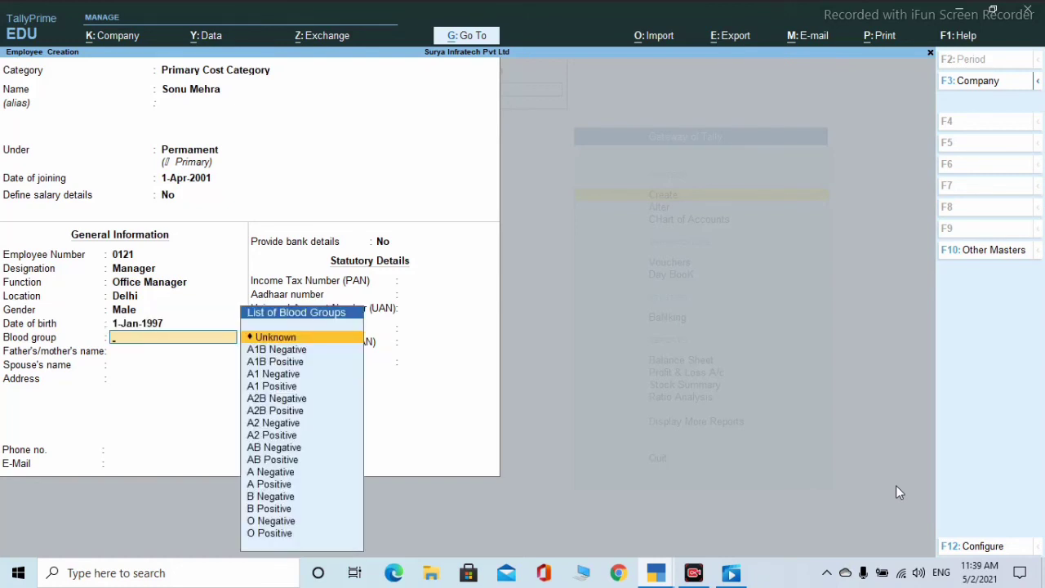
- Choose blood group O Positive and enter the parent's and spouse's names
key("Down")
key("Down")
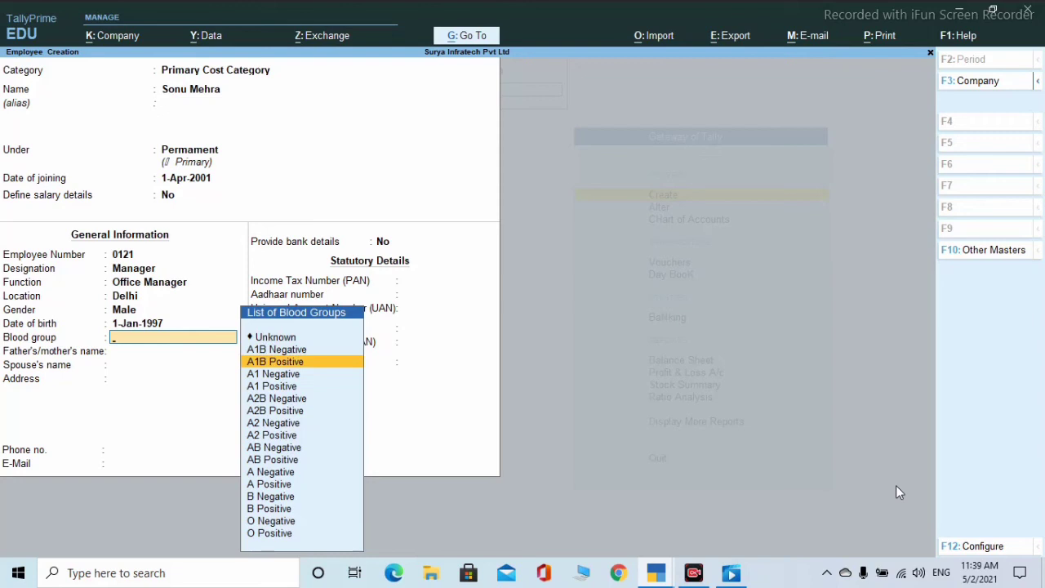
type("o")
key("Down")
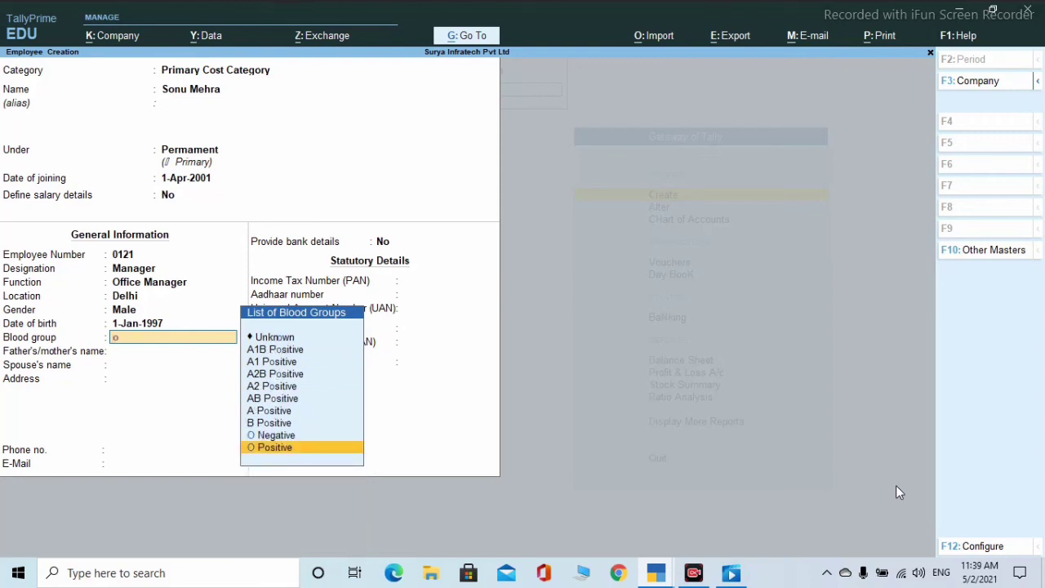
key("Return")
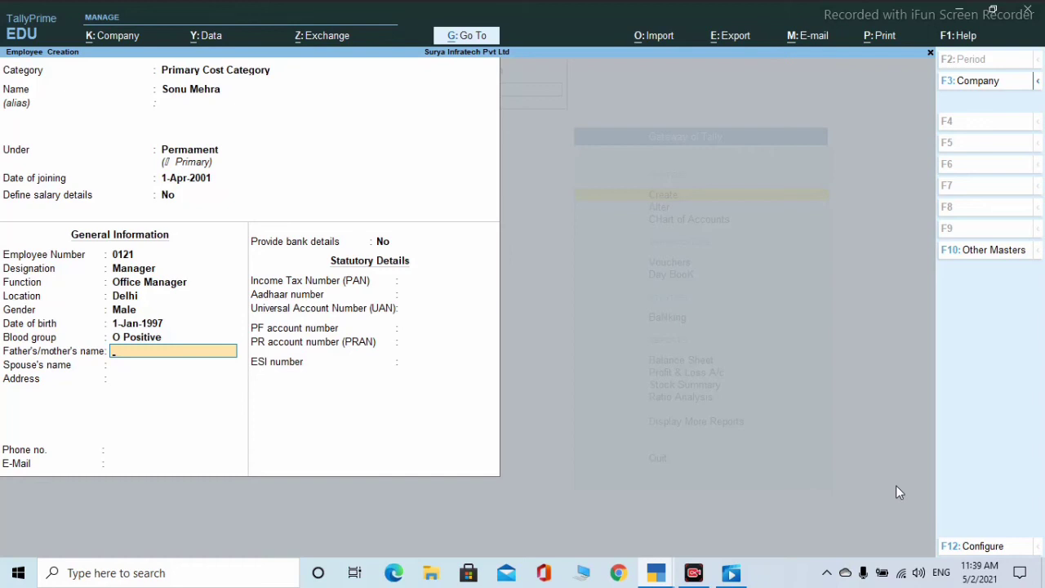
key("Return")
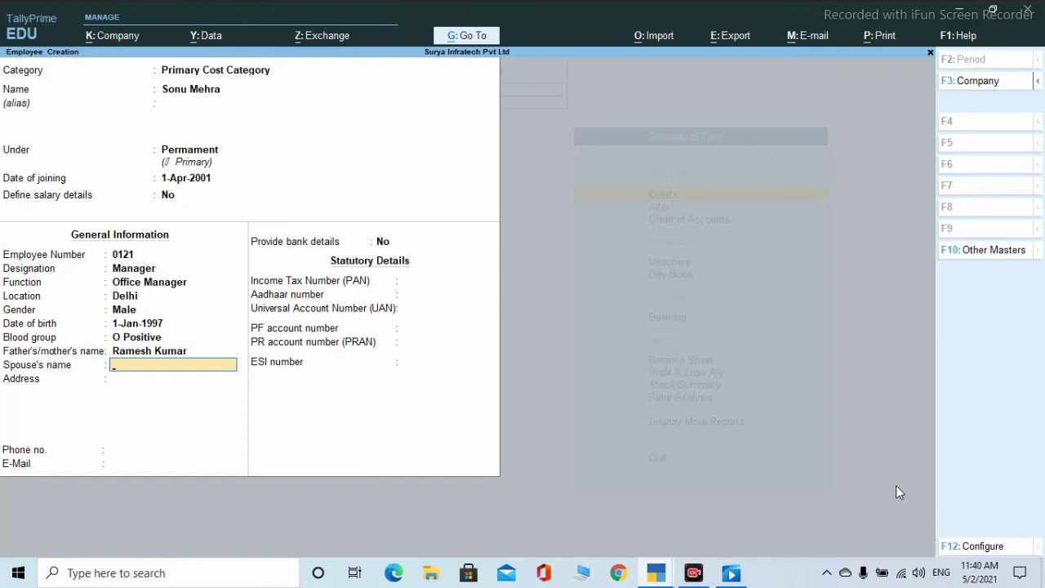
key("Return")
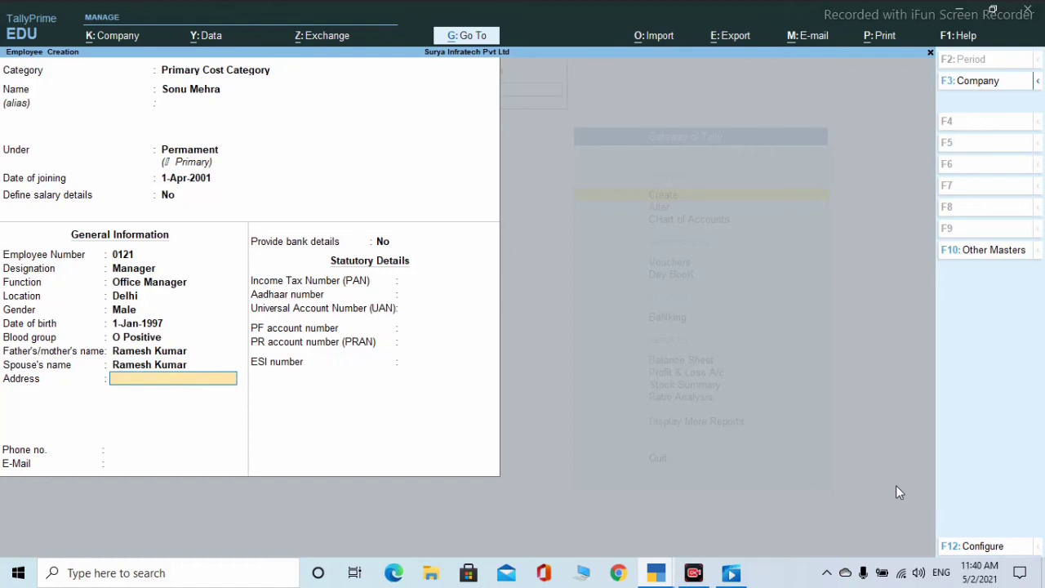
- Enter the address 'Village Darbhanga', the employee's phone number and e-mail address
type("Village Darbhanga")
key("Return")
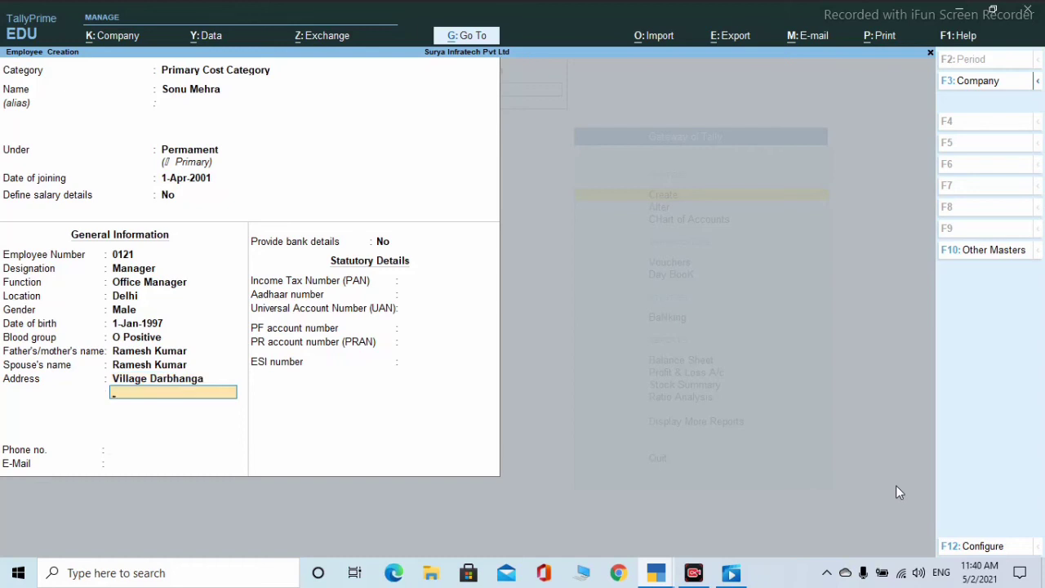
key("Return")
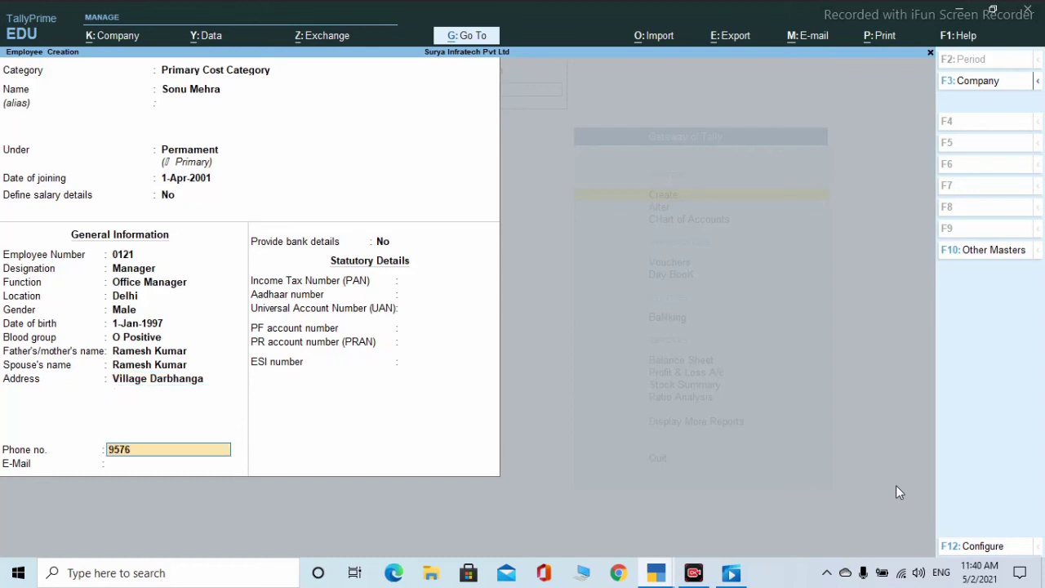
key("Return")
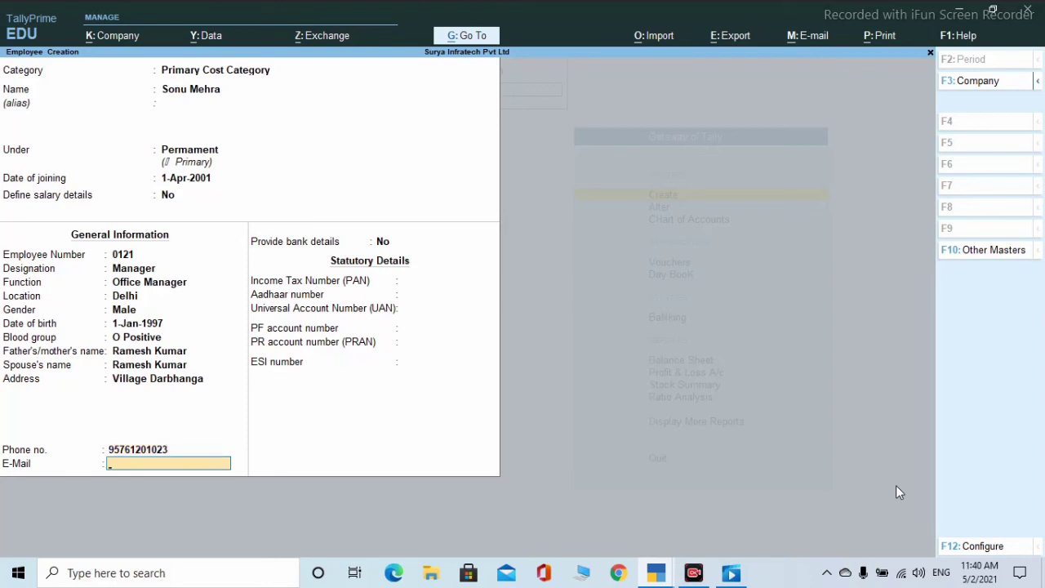
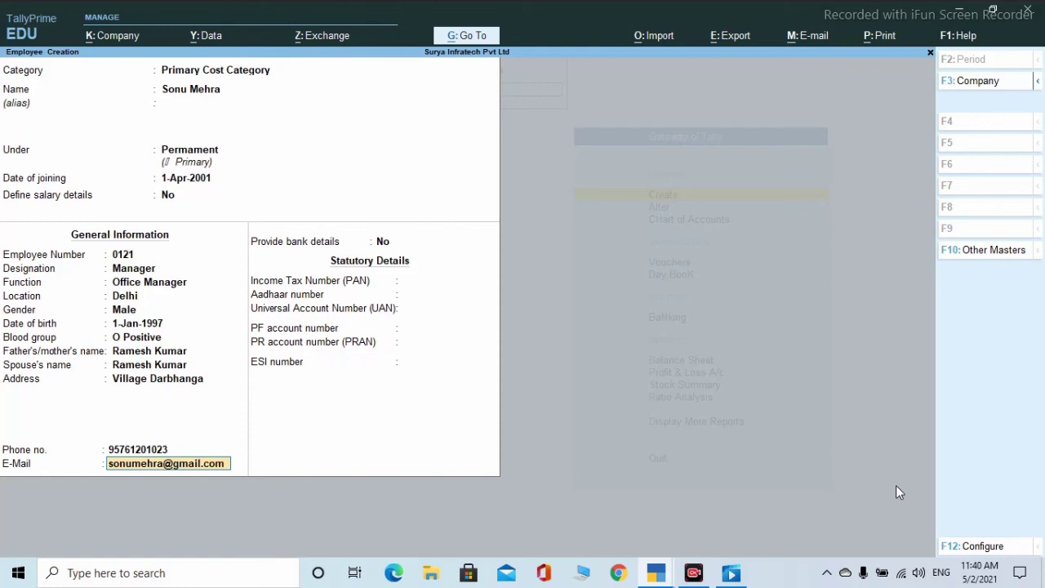
key("Return")
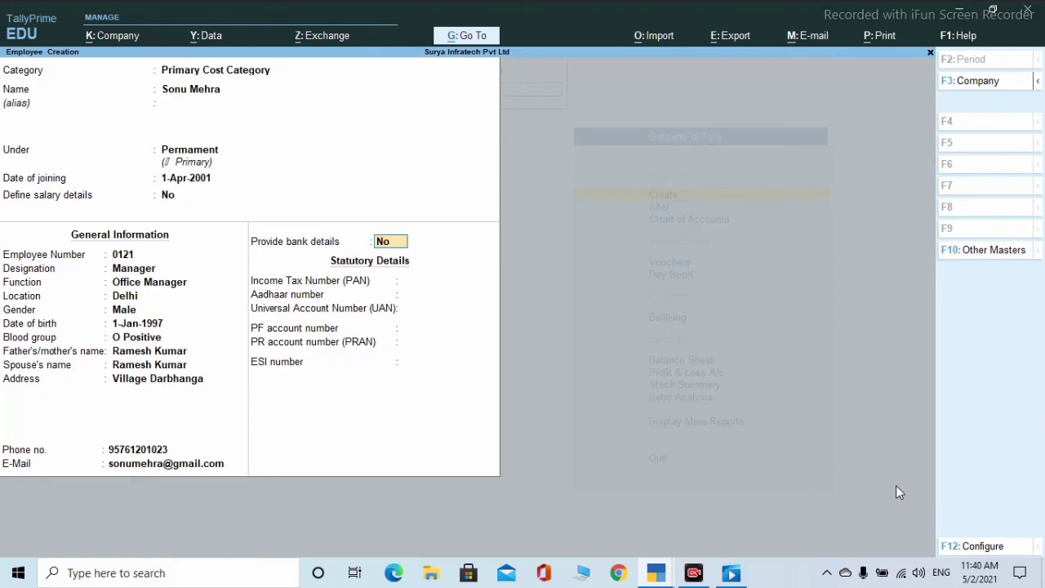
- Turn on bank details and enter the account number and IFS code CNRB0001452
type("y")
key("Return")
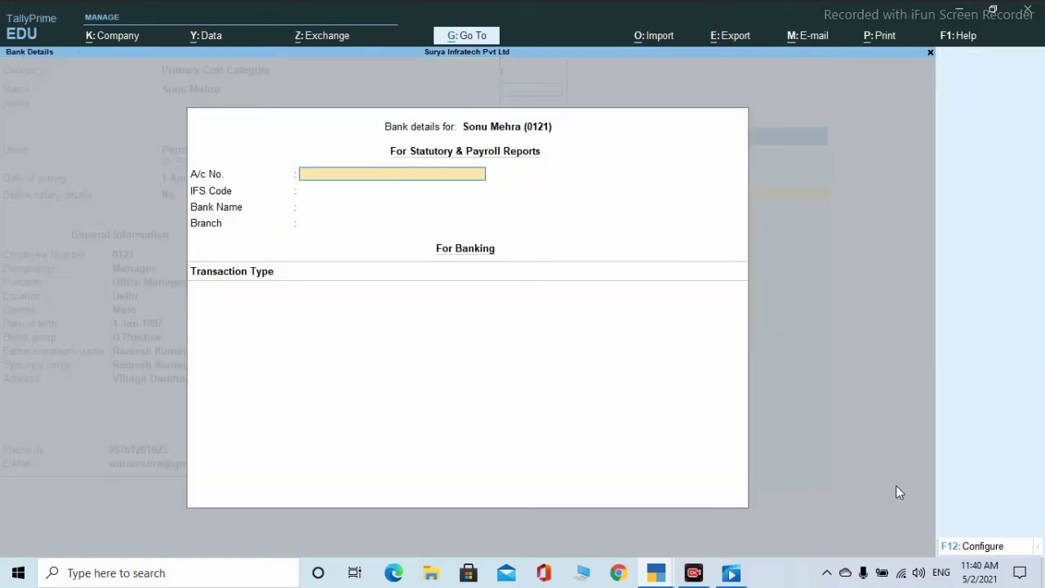
key("Return")
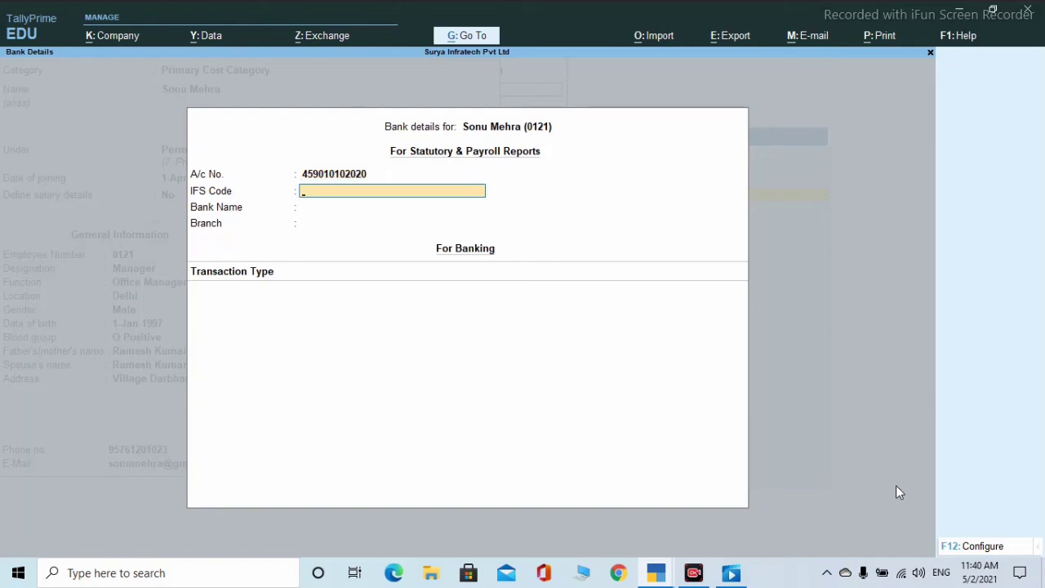
type("CNRB0001452")
key("Return")
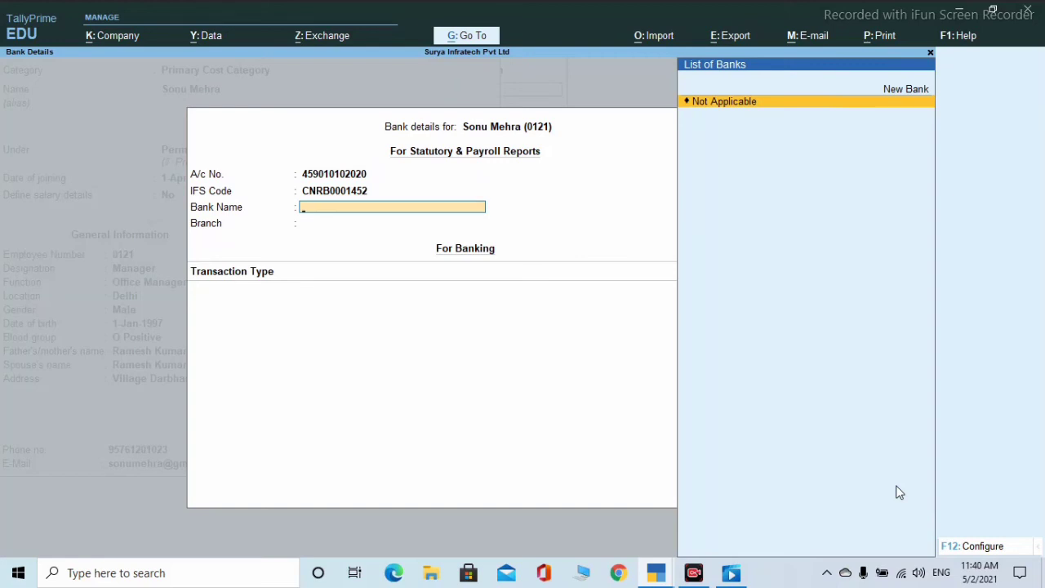
- Add new bank Canara Bank, Hajipur branch, with e-Fund Transfer and All Items company bank
key("Up")
key("Return")
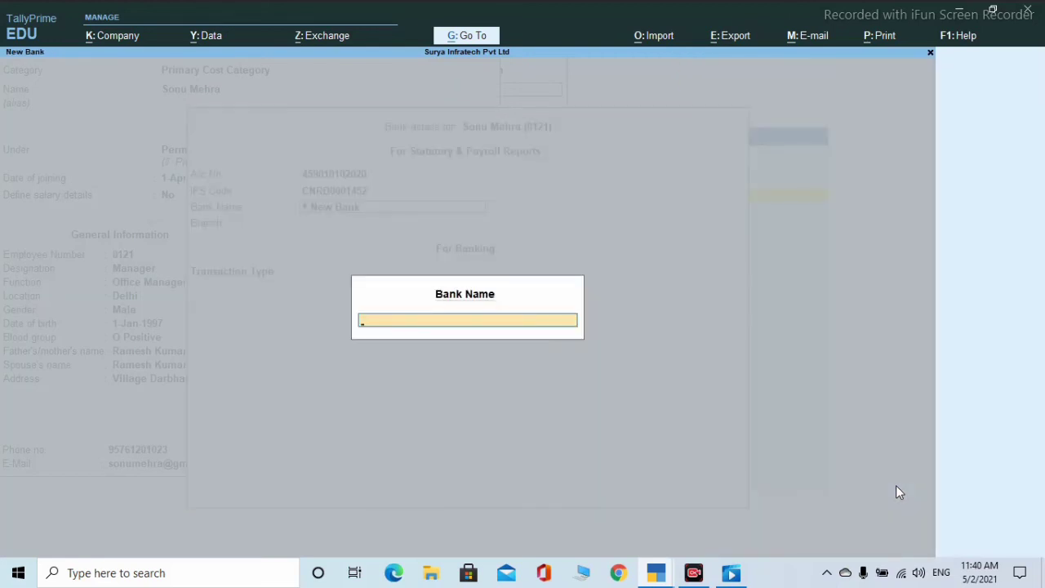
type("Canara Bank")
key("Return")
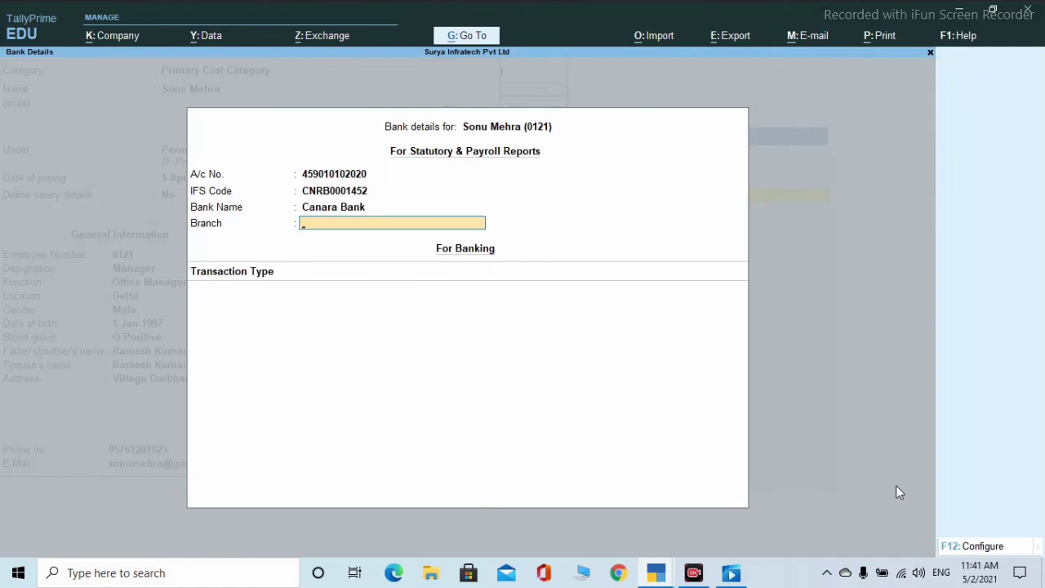
type("Hajipur")
key("Return")
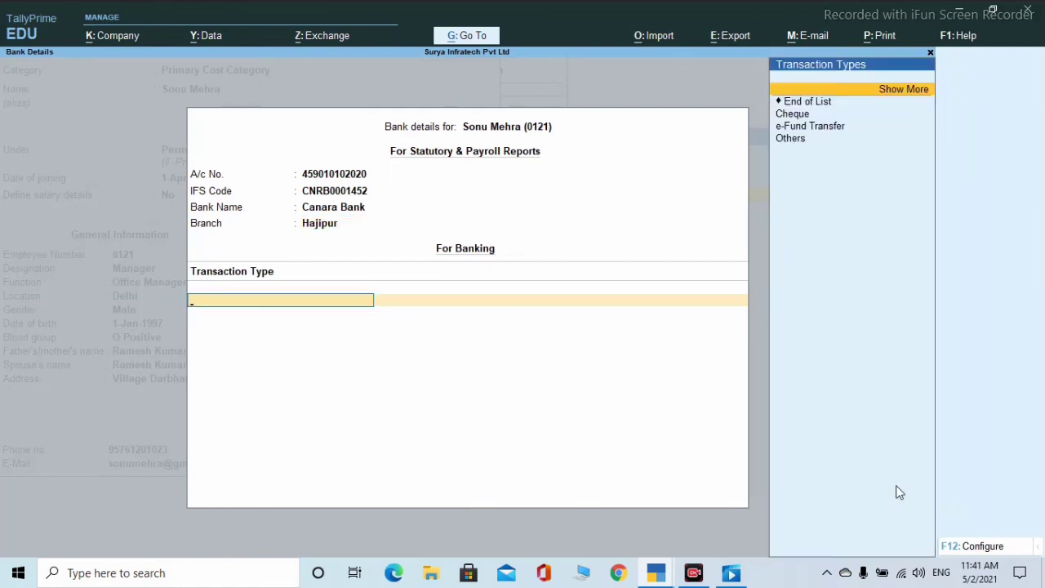
key("Down")
key("Down")
key("Down")
key("Return")
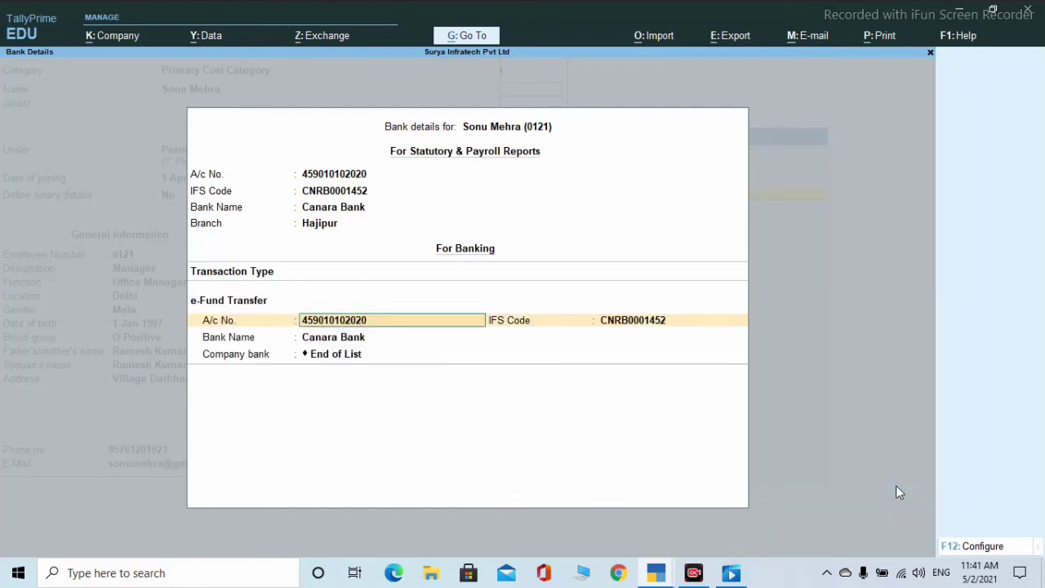
key("Return")
key("Return")
key("Return")
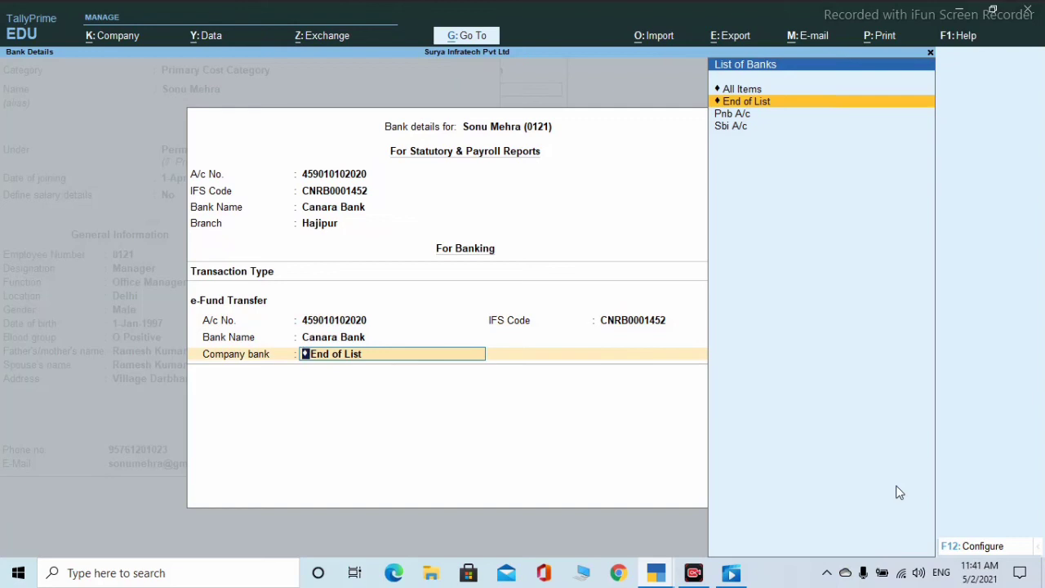
key("Up")
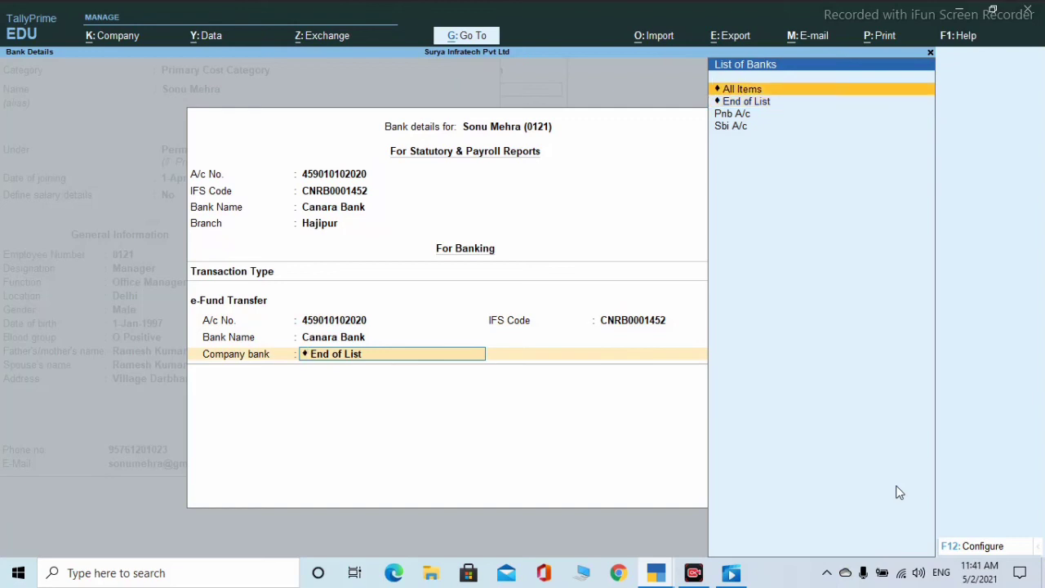
key("Return")
key("Return")
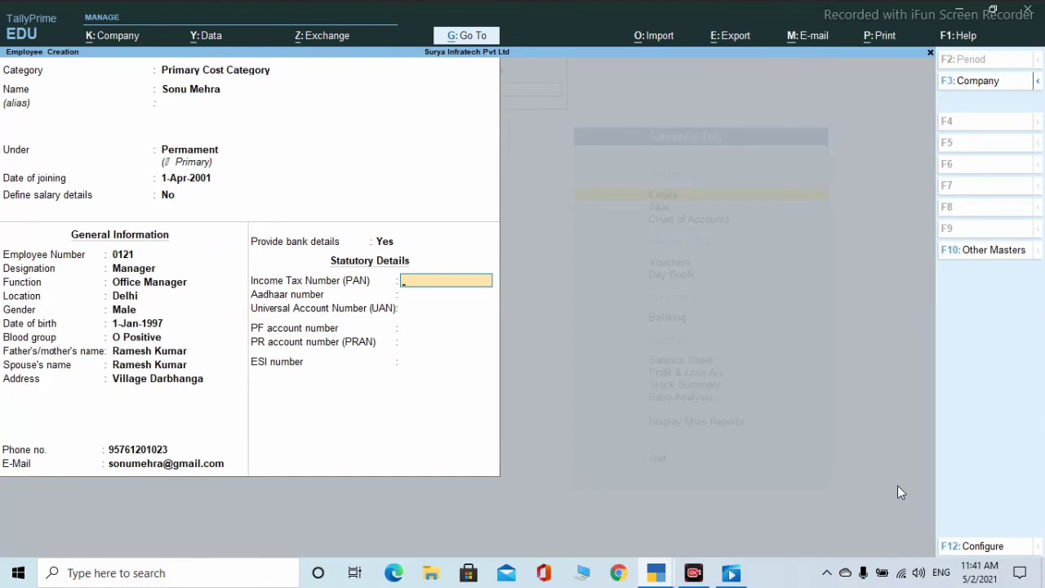
- Leave PAN, Aadhaar, UAN, PF and PRAN blank and save the employee record
key("Return")
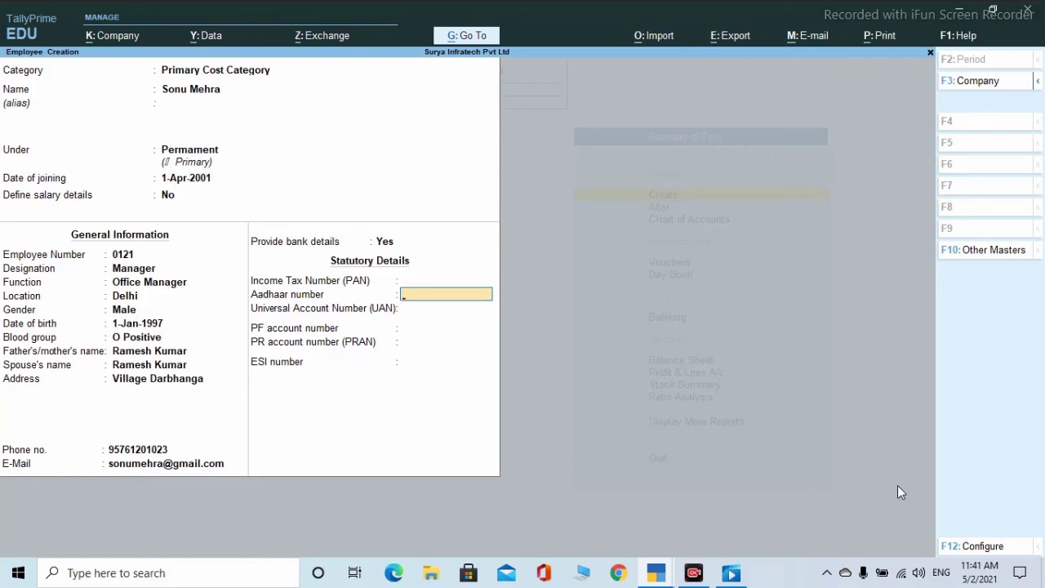
key("Return")
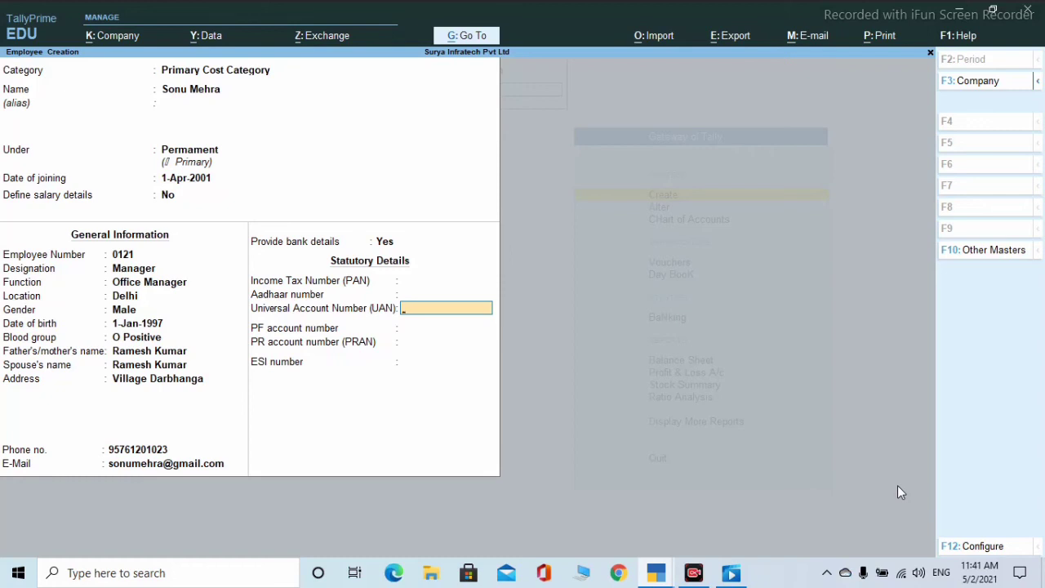
key("Return")
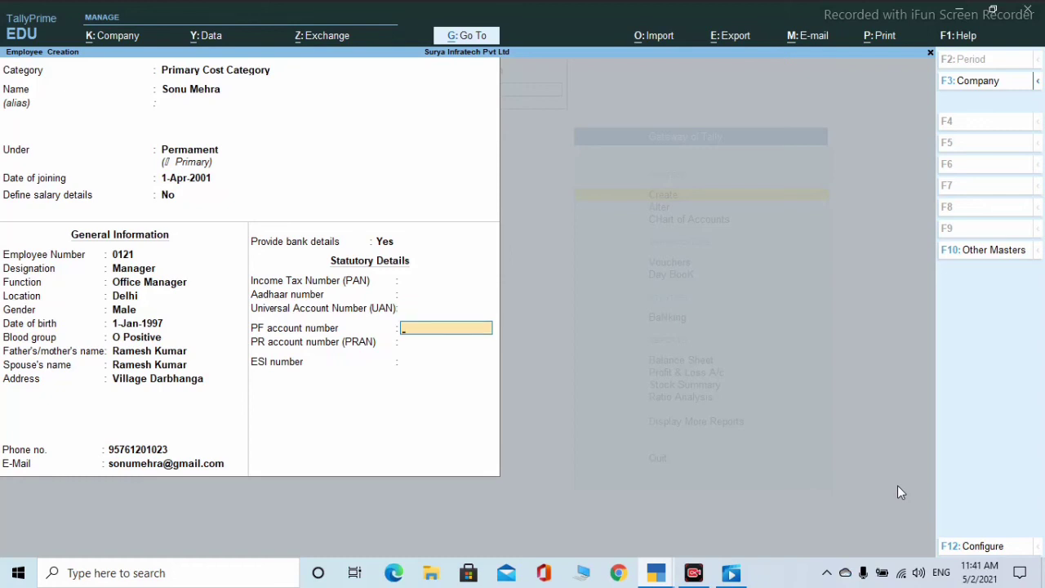
key("Return")
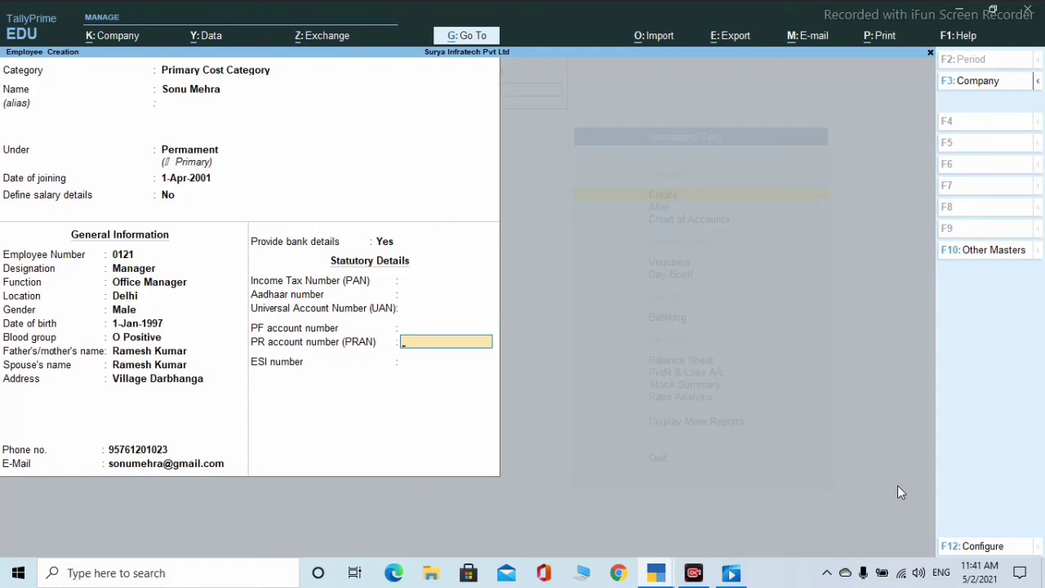
key("Return")
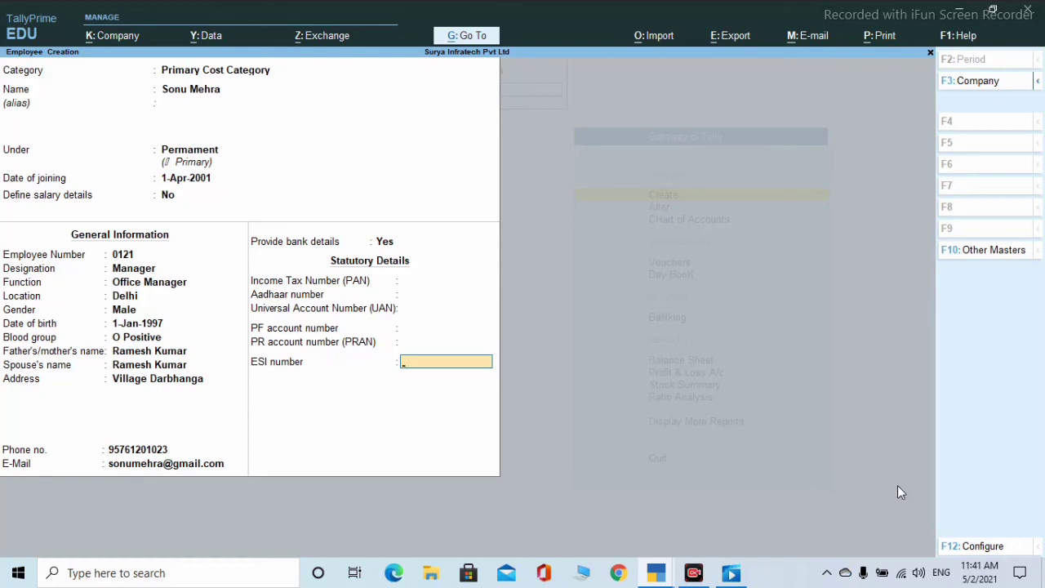
key("Return")
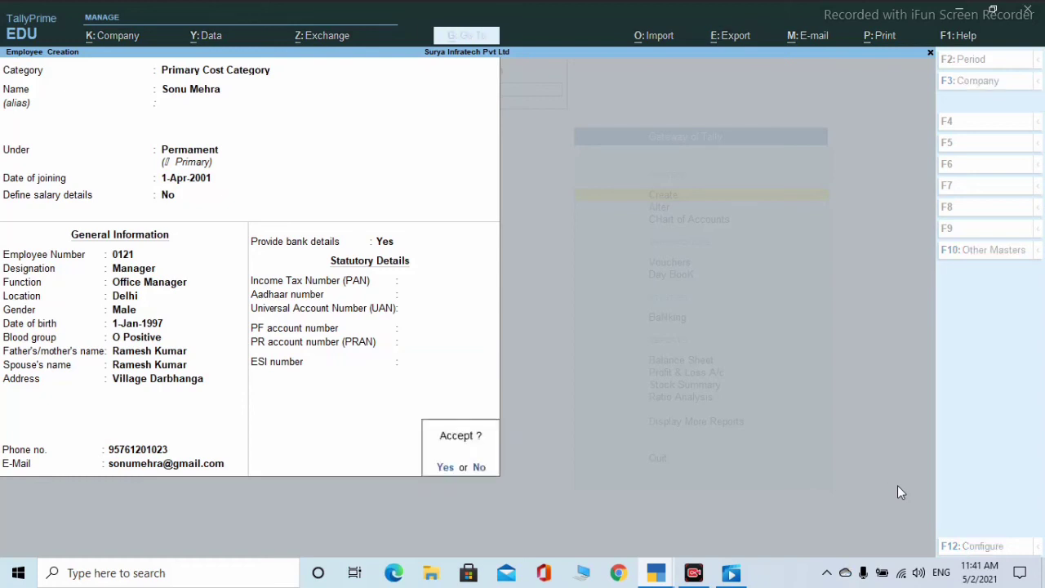
key("Return")
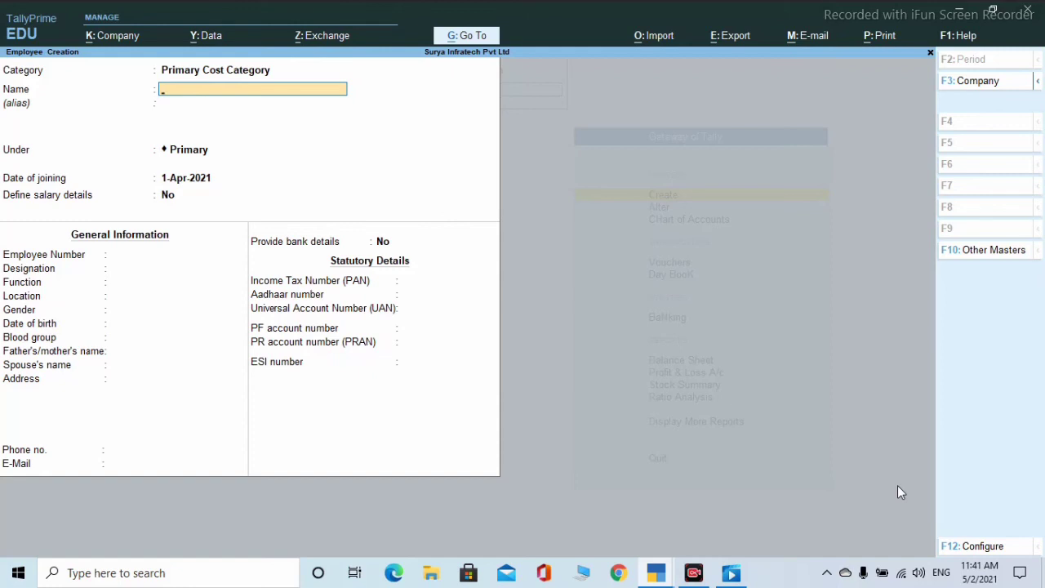
- Close the blank employee form, abandon a payroll voucher type, and exit the Master Creation list
key("Escape")
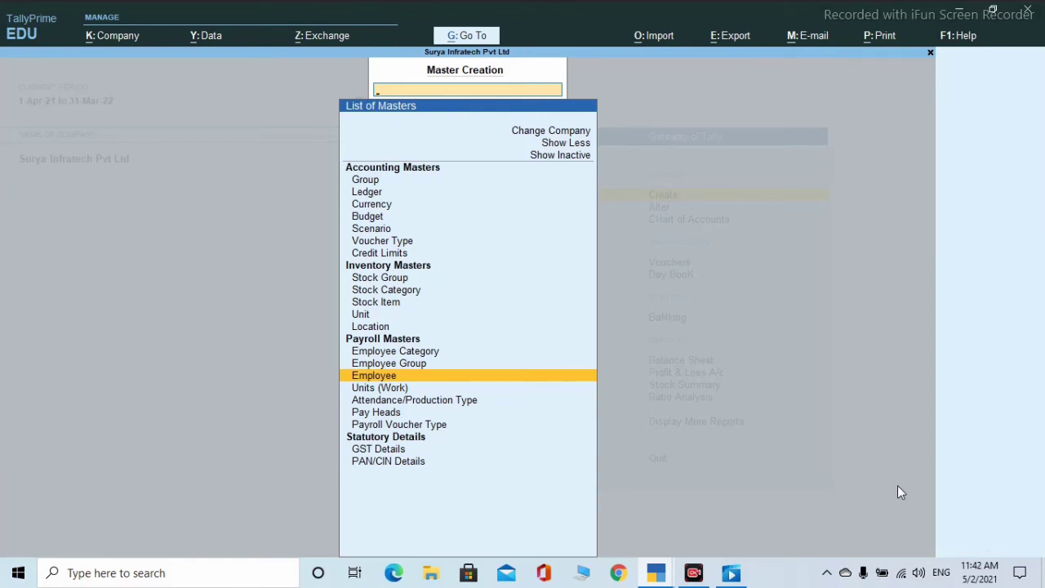
key("Down")
key("Down")
key("Down")
key("Down")
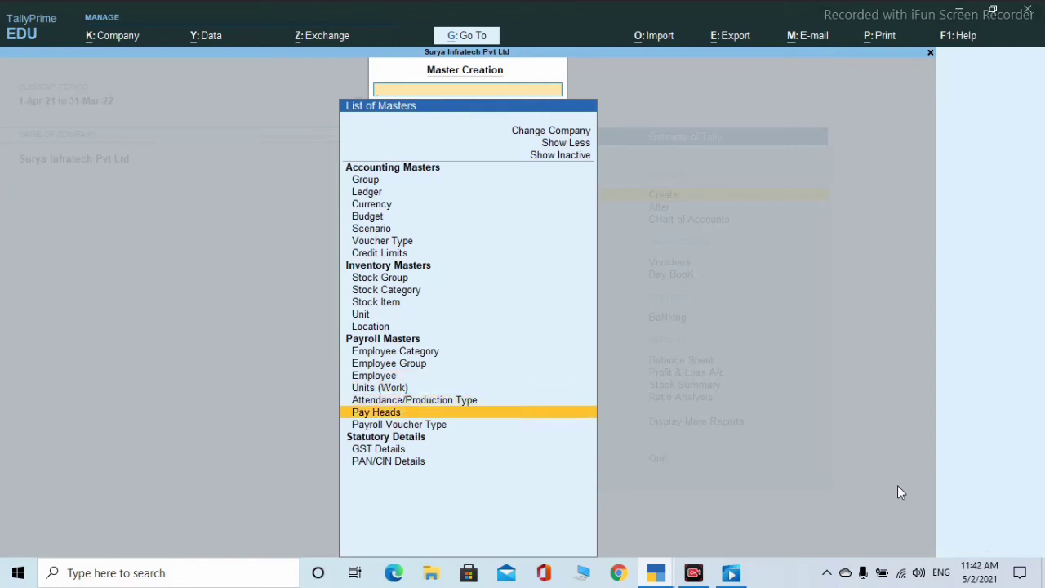
key("Return")
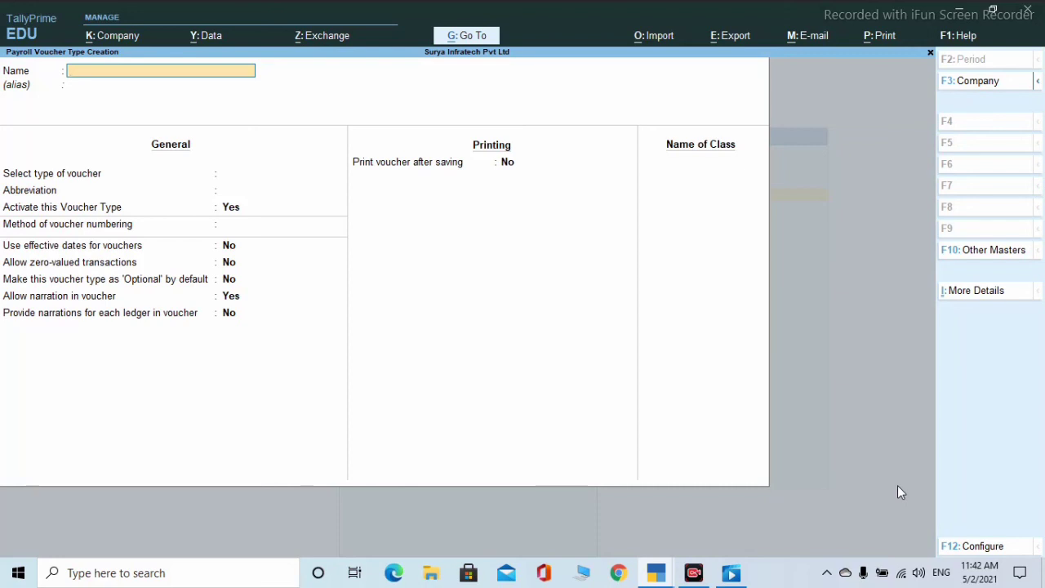
key("Escape")
key("Return")
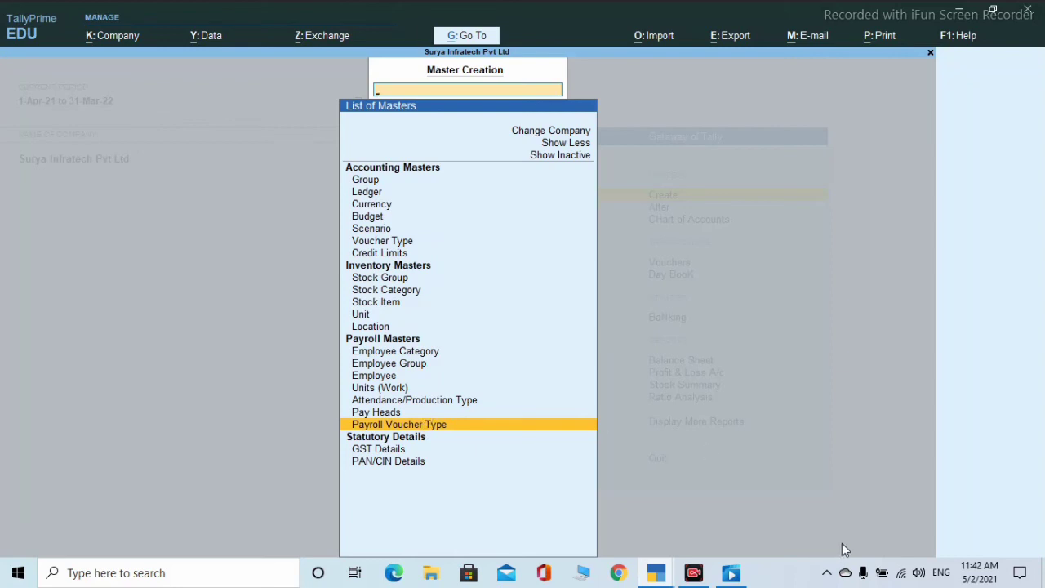
key("Escape")
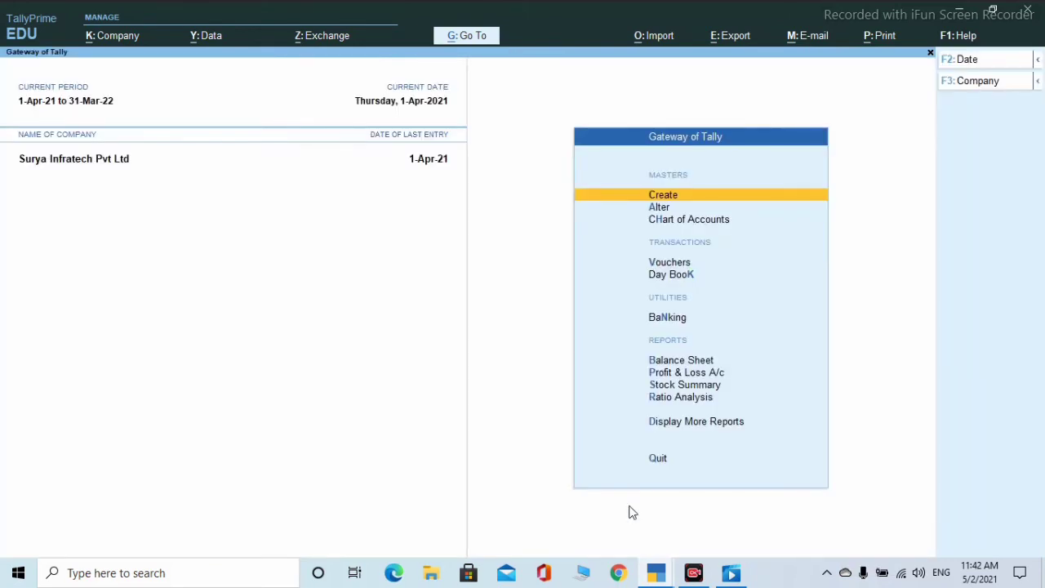
- Go into voucher entry from Gateway of Tally, leaving the voucher mode unchanged
key("Down")
key("Down")
key("Down")
key("Down")
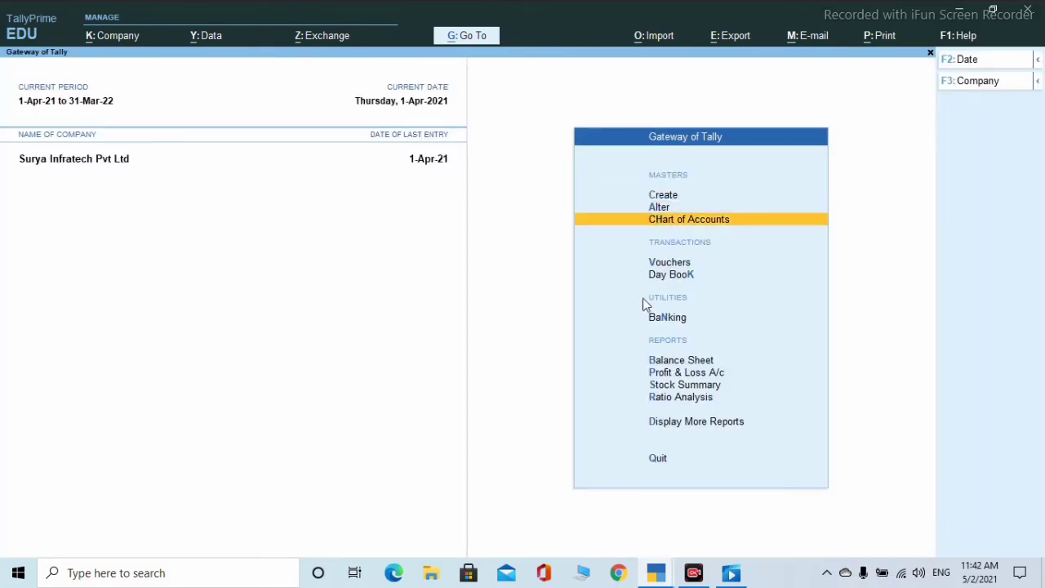
key("Up")
key("Return")
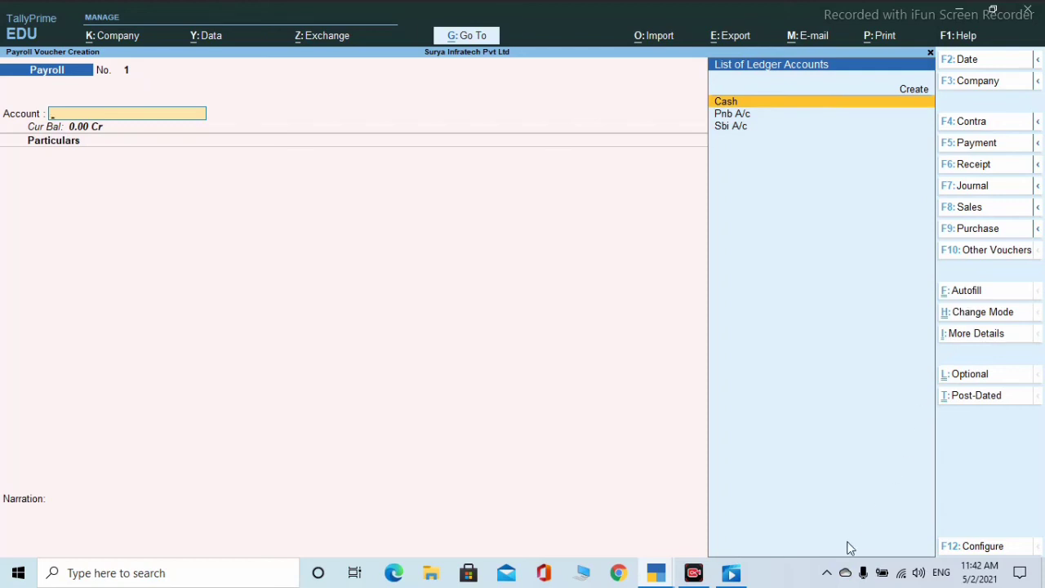
key("Escape")
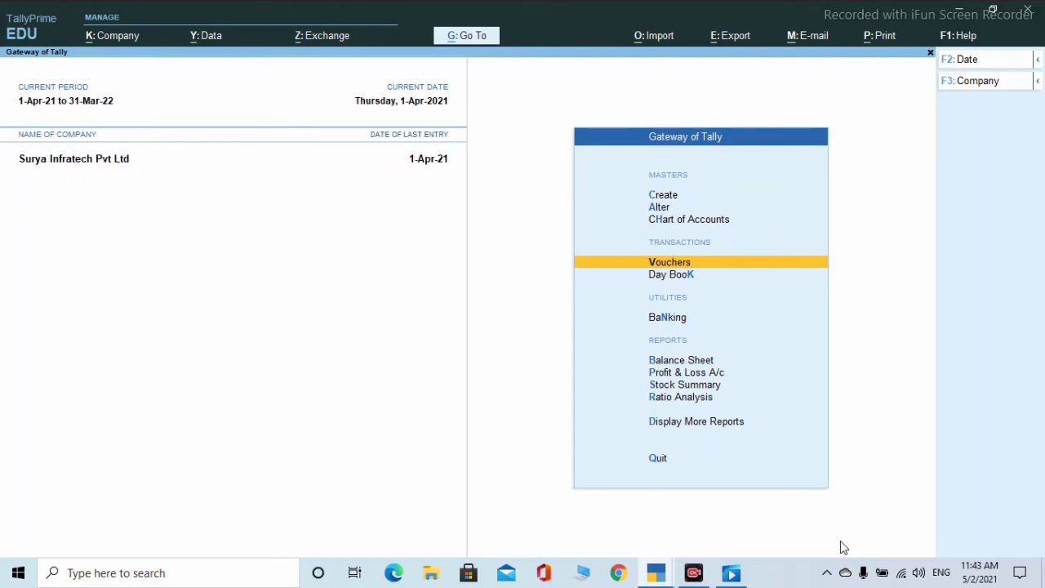
key("Return")
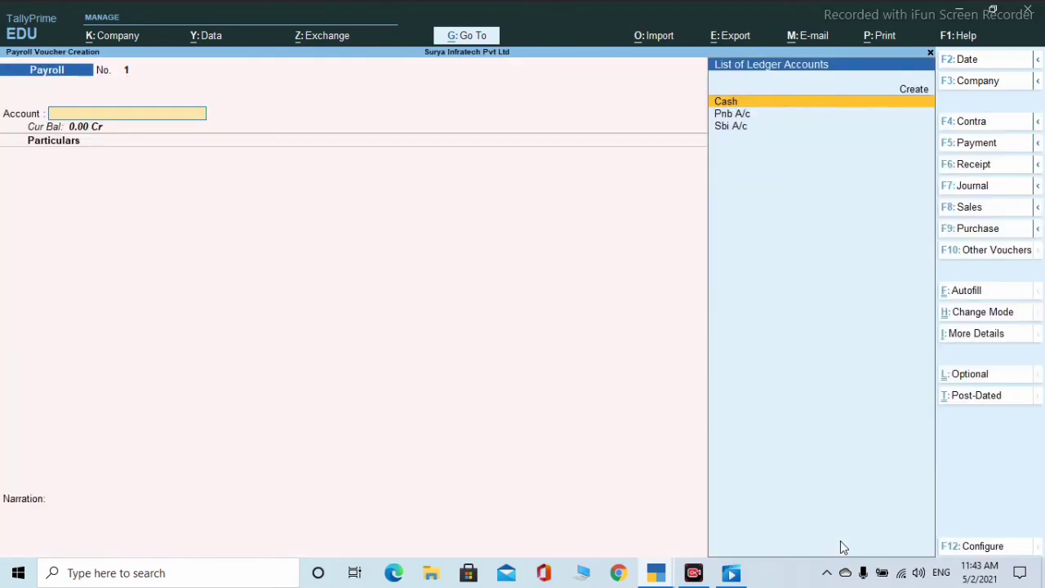
left_click(984, 316)
key("Escape")
key("Escape")
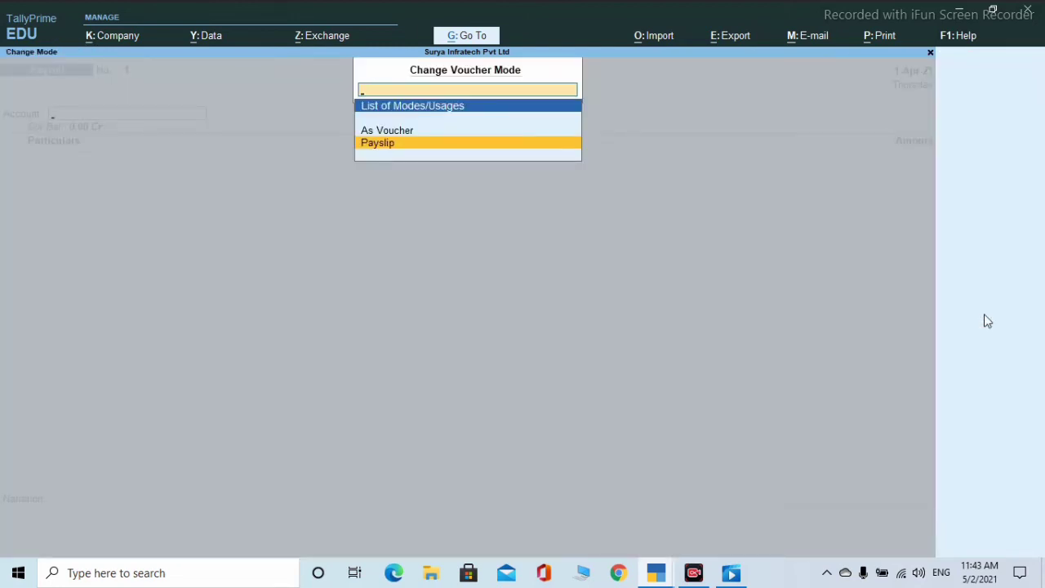
- Switch to the Attendance voucher type and put the employee on the first row
left_click(985, 252)
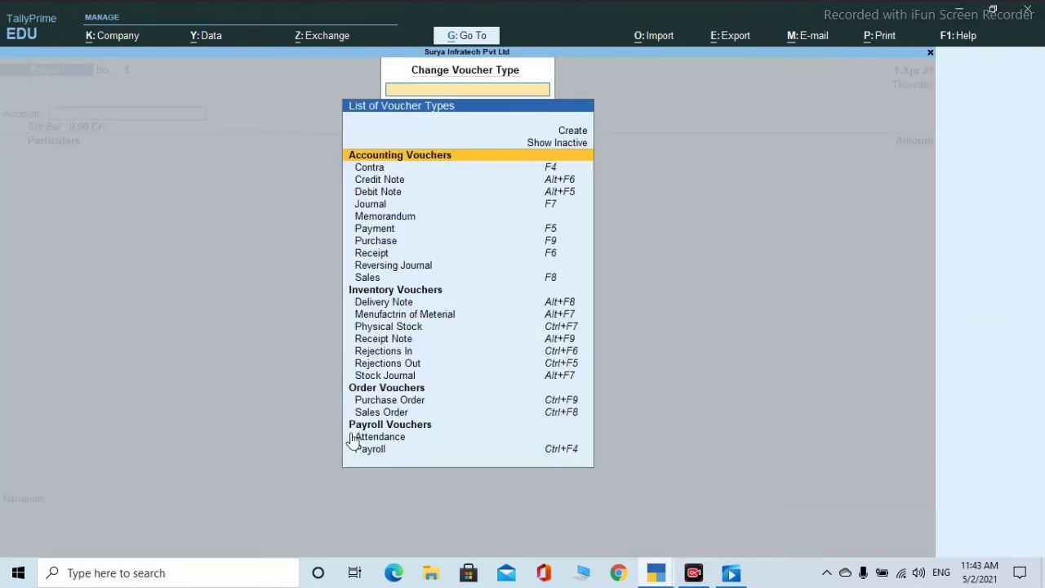
key("Down")
key("Down")
key("Down")
key("Down")
key("Down")
key("Down")
key("Down")
key("Down")
key("Down")
key("Down")
key("Down")
key("Down")
key("Down")
key("Down")
key("Down")
key("Down")
key("Down")
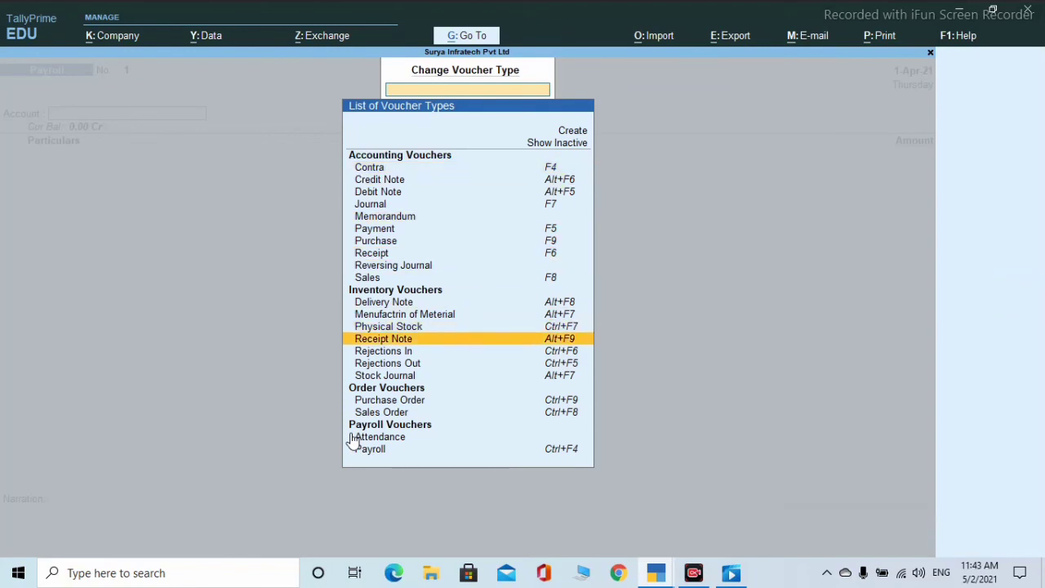
key("Down")
key("Down")
key("Down")
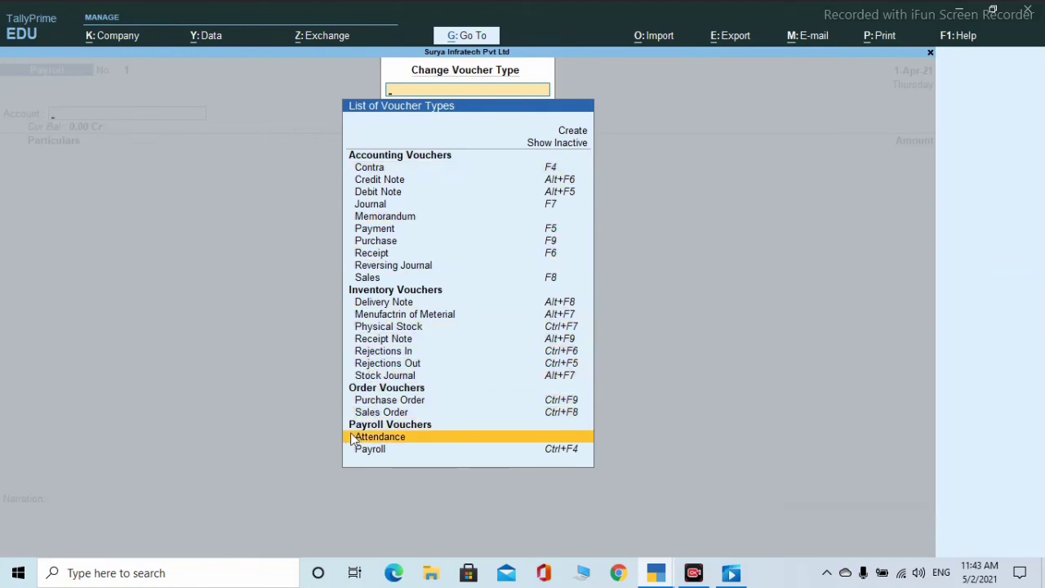
key("Return")
key("Return")
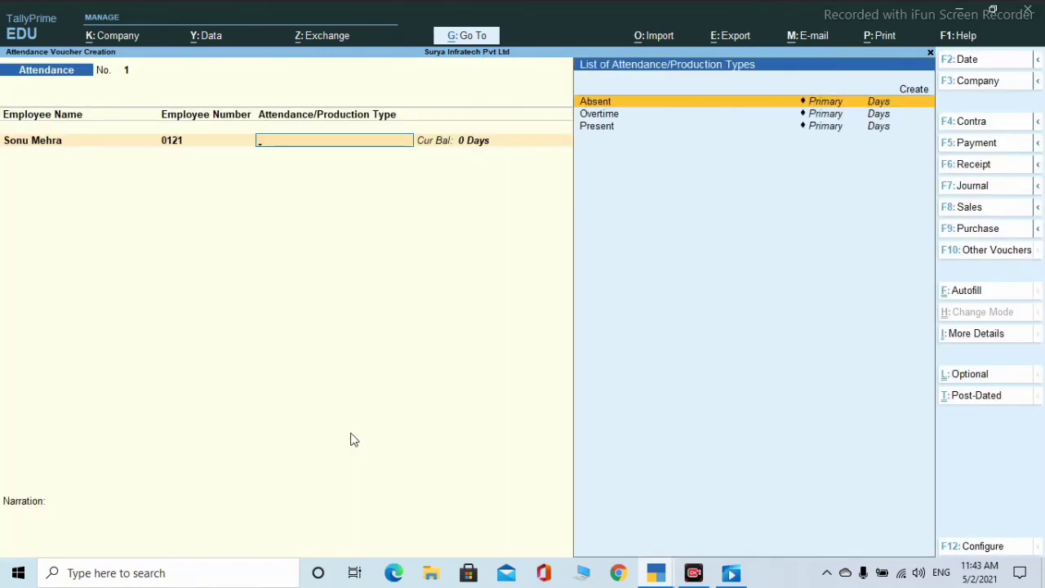
- Record the employee's attendance rows: Absent 5, Present 20 and Overtime 5 days
key("Return")
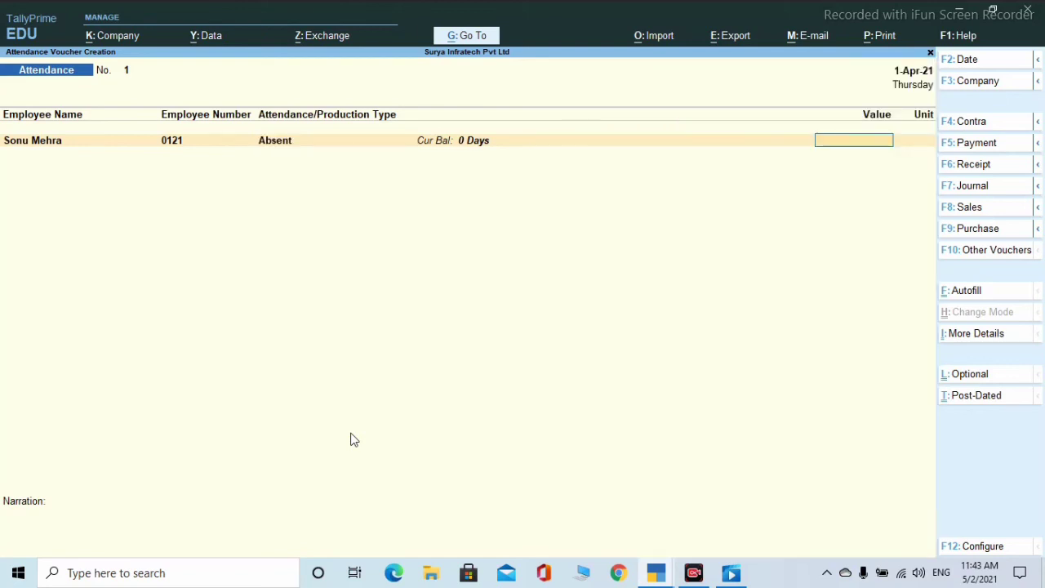
type("5")
key("Return")
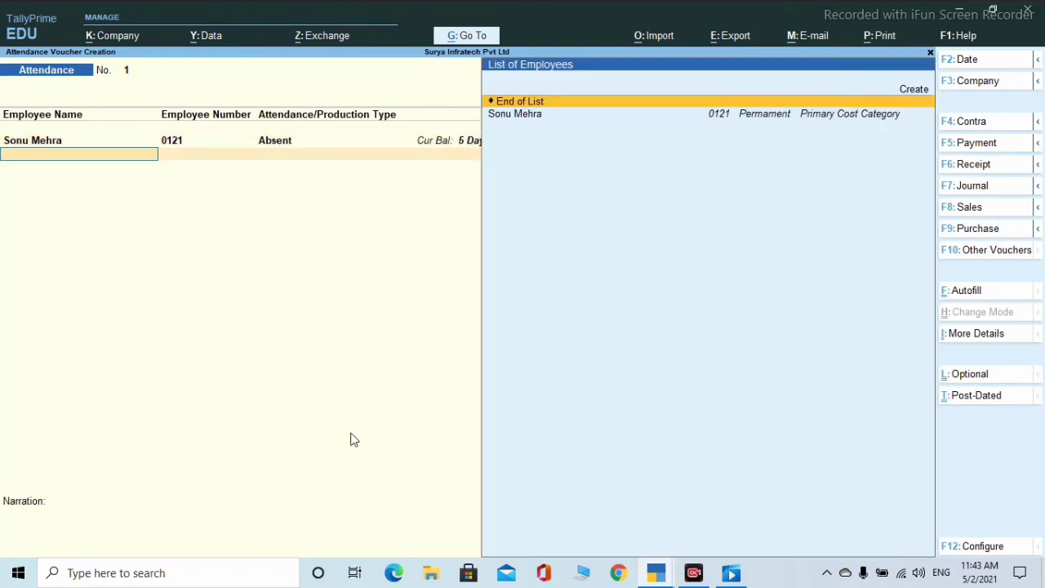
key("Down")
key("Return")
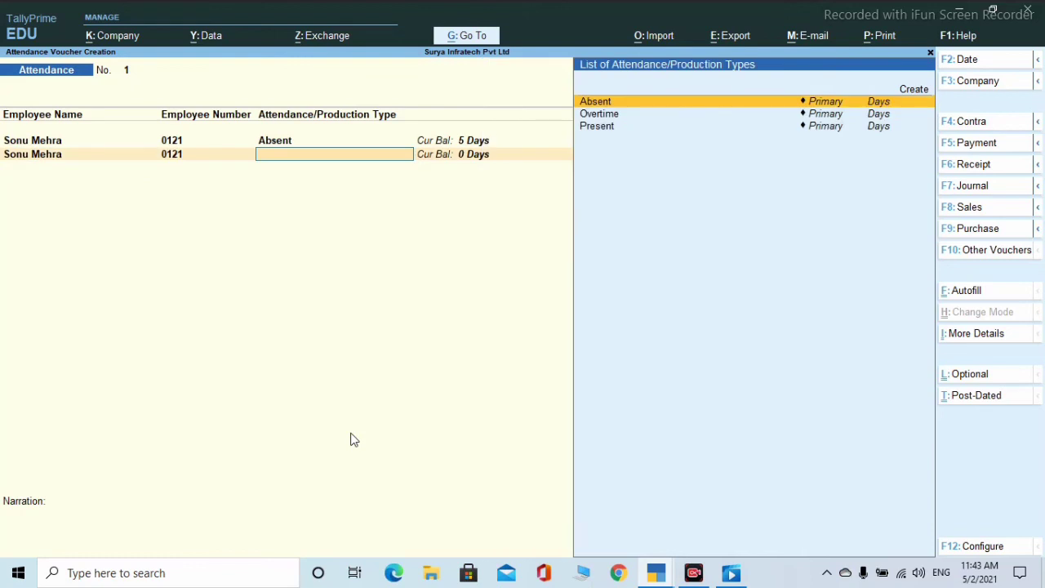
key("Down")
key("Down")
key("Return")
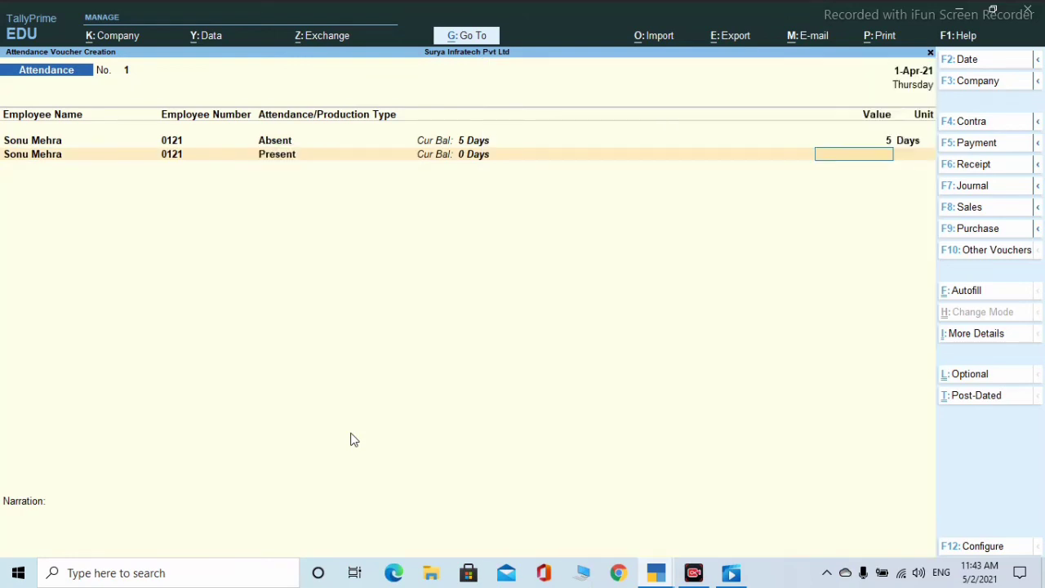
type("20")
key("Return")
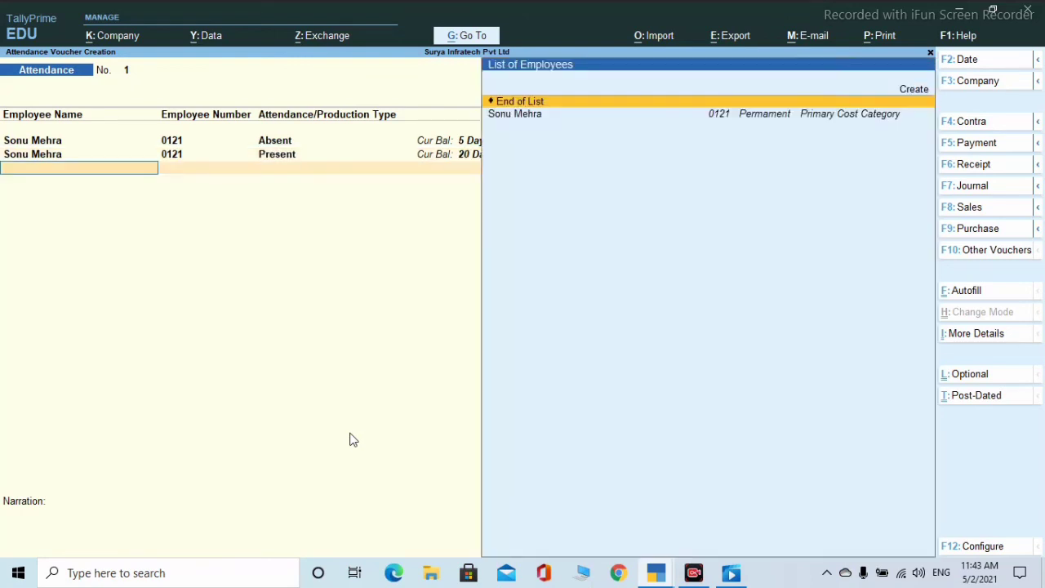
key("Down")
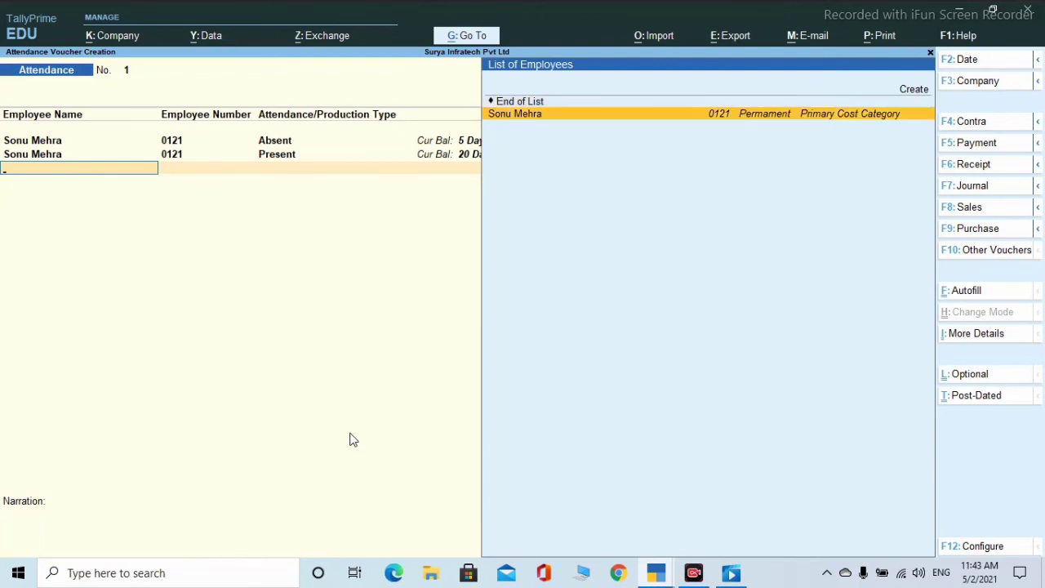
key("Return")
key("Down")
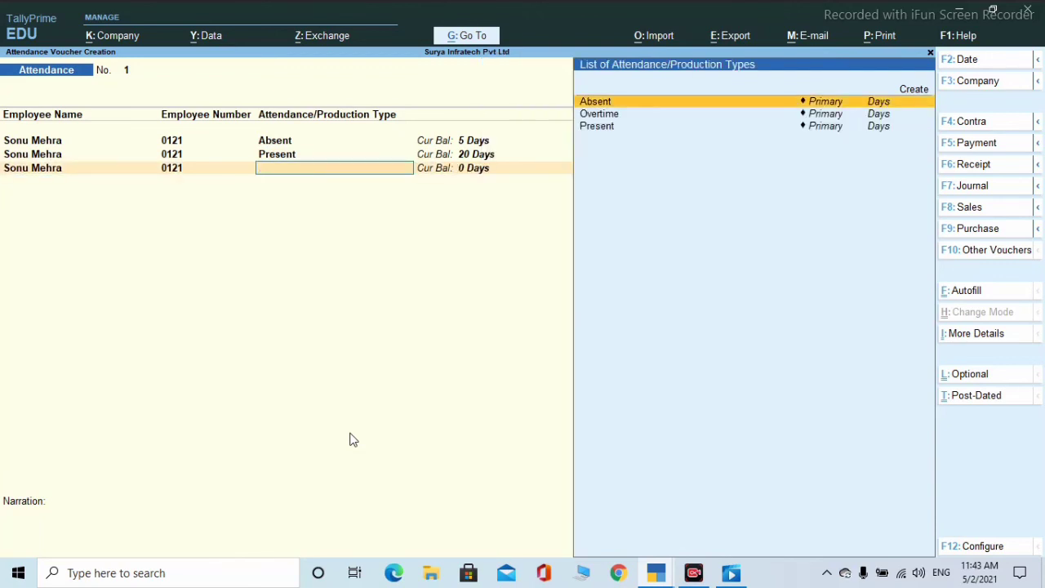
key("Down")
key("Return")
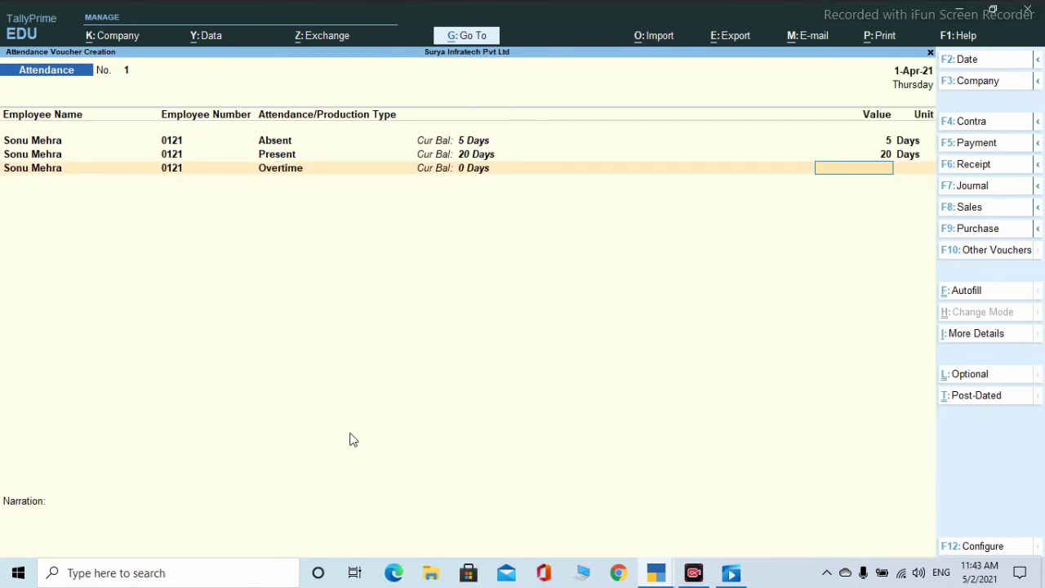
type("5")
key("Return")
key("Return")
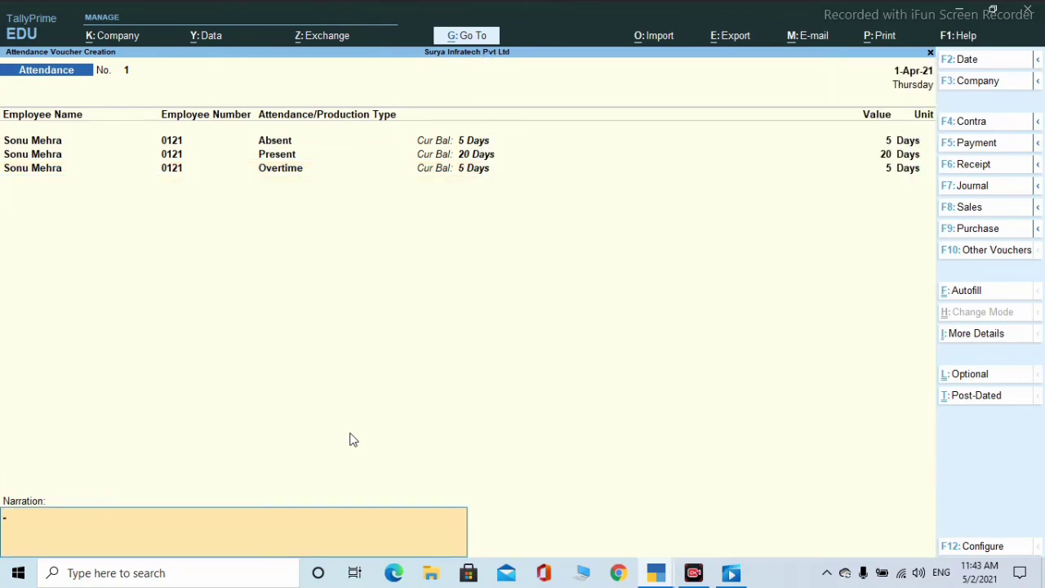
- Accept attendance voucher 1 without narration, then quit and reopen voucher entry
key("Return")
key("Return")
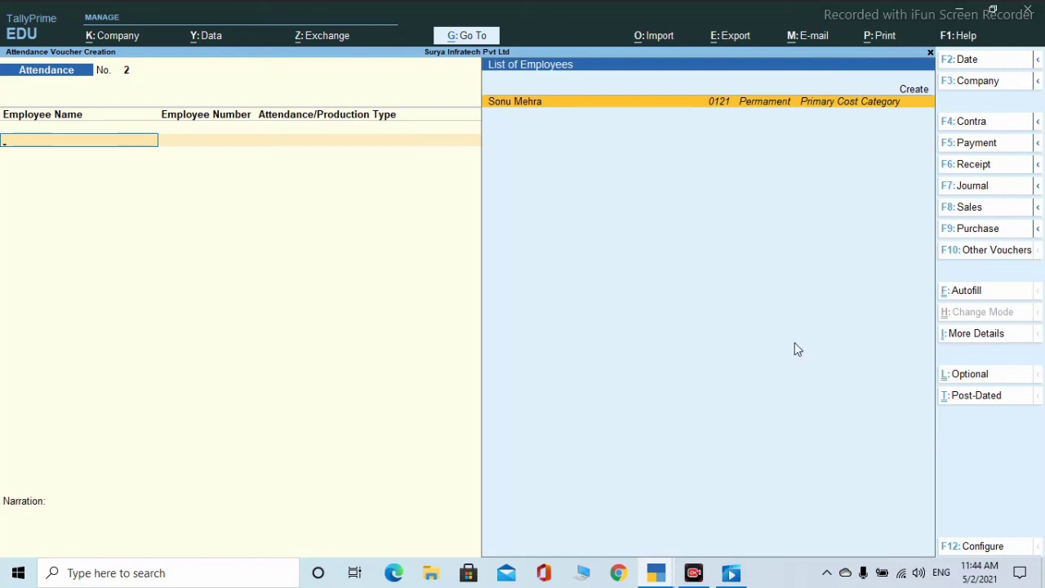
key("Escape")
key("y")
key("Return")
- Start a Payroll voucher with Cash as the paying account
key("Escape")
key("Return")
left_click(979, 255)
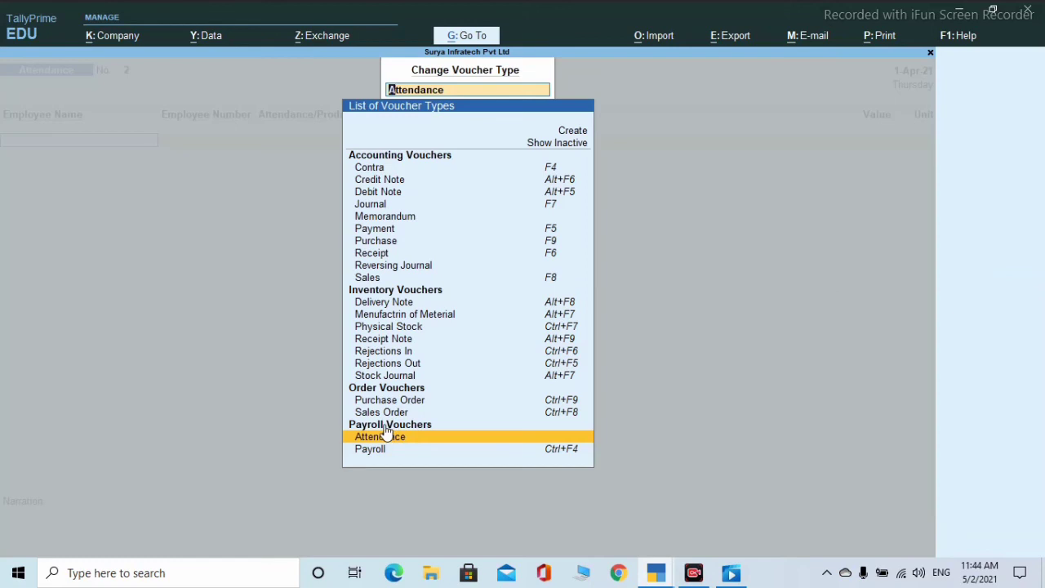
key("Down")
key("Return")
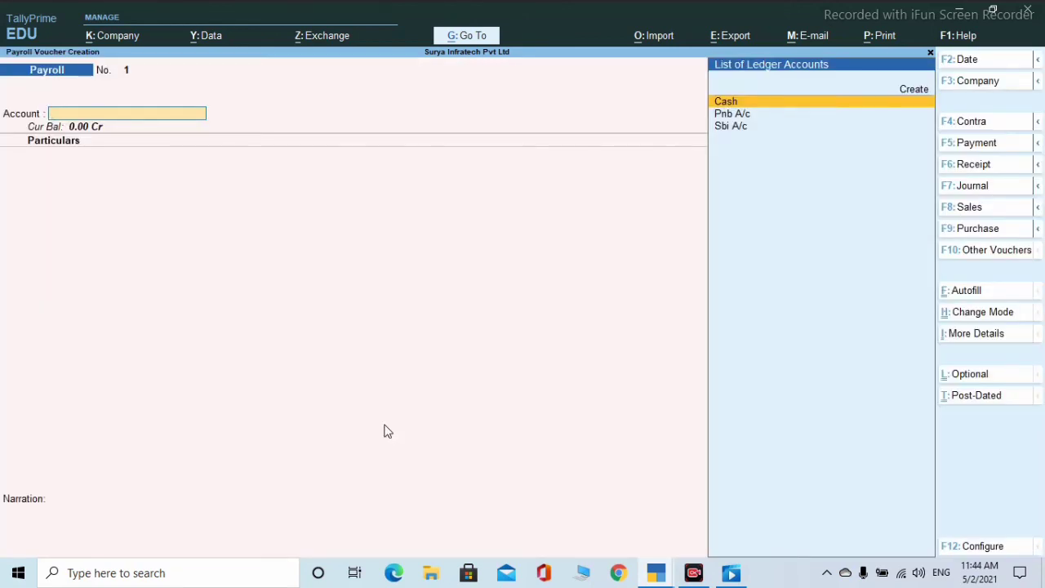
key("Return")
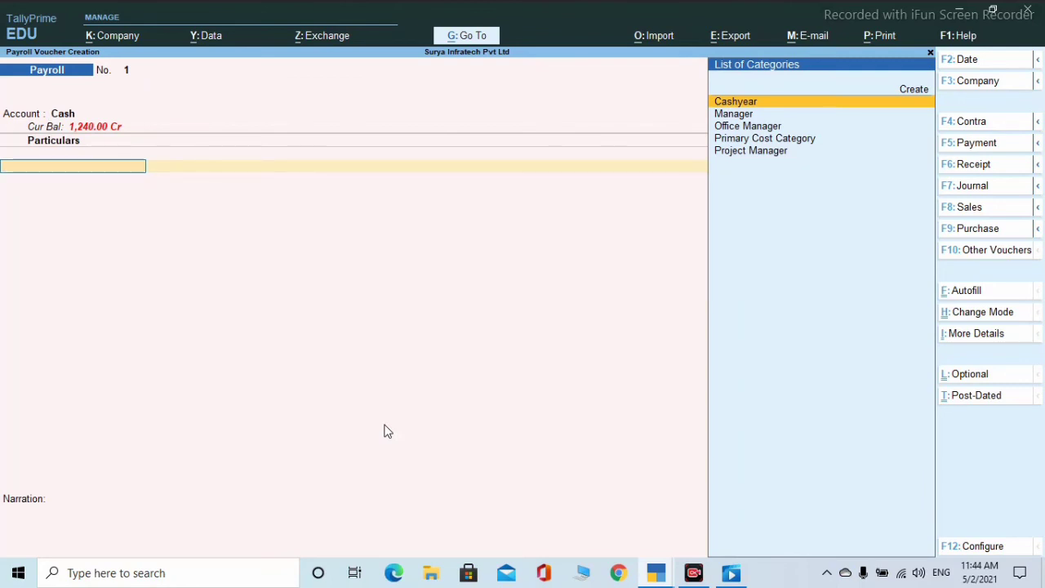
- Choose the Manager cost category for the employee, then discard the payroll voucher
key("Down")
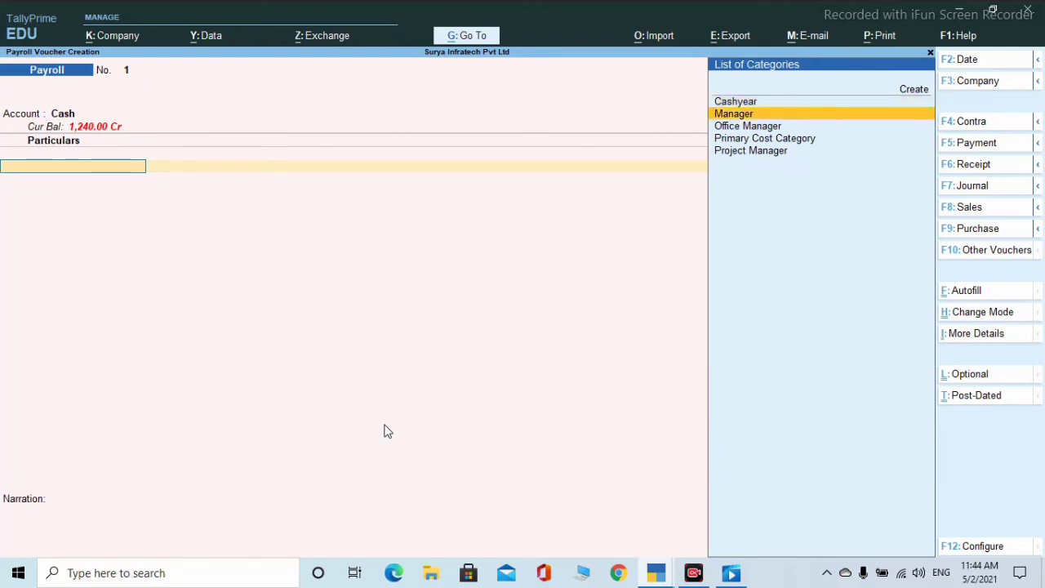
key("Down")
key("Down")
key("Return")
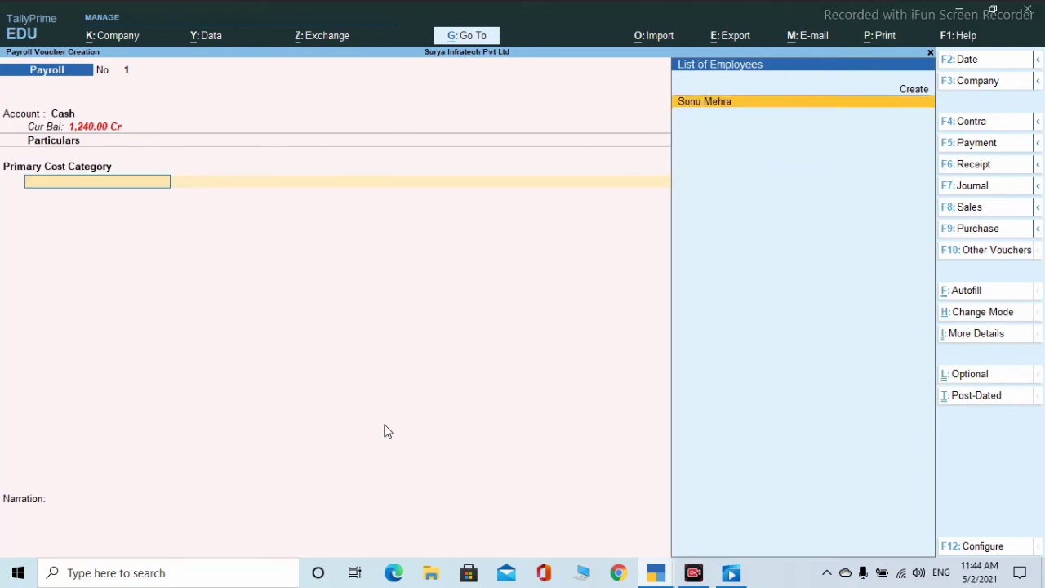
key("Return")
key("BackSpace")
key("BackSpace")
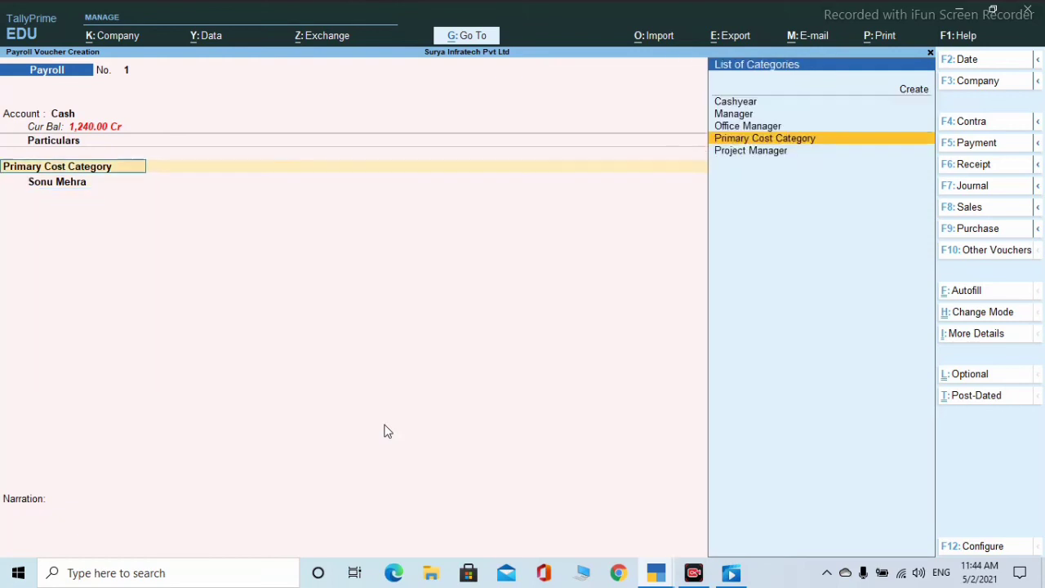
key("Up")
key("Up")
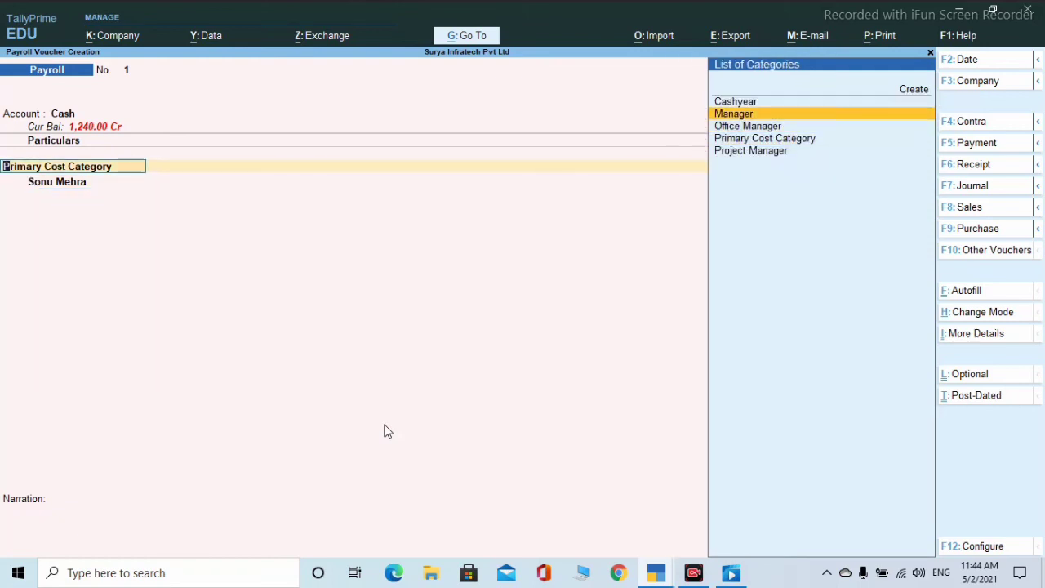
key("Return")
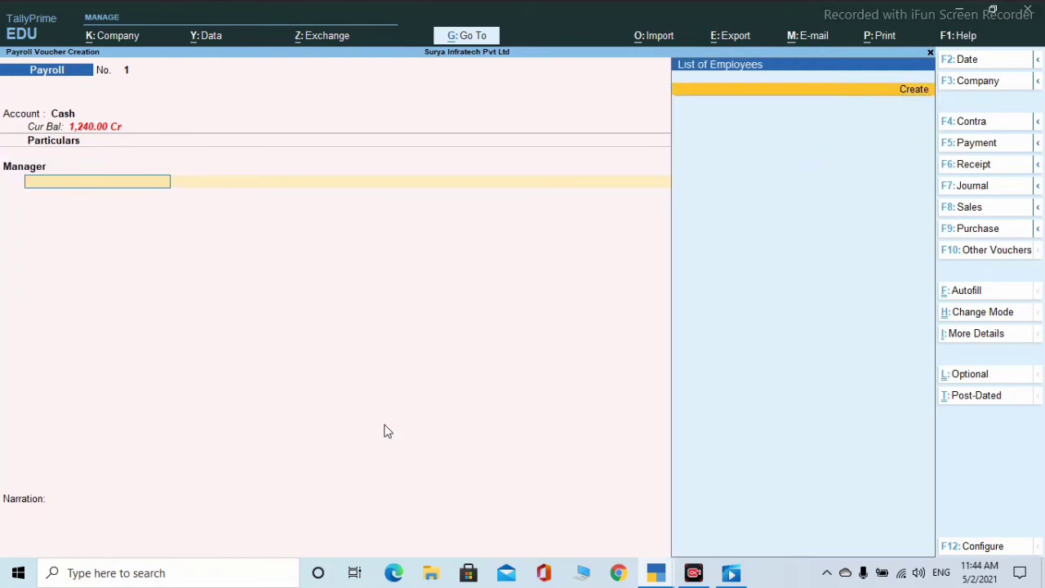
key("Escape")
key("Return")
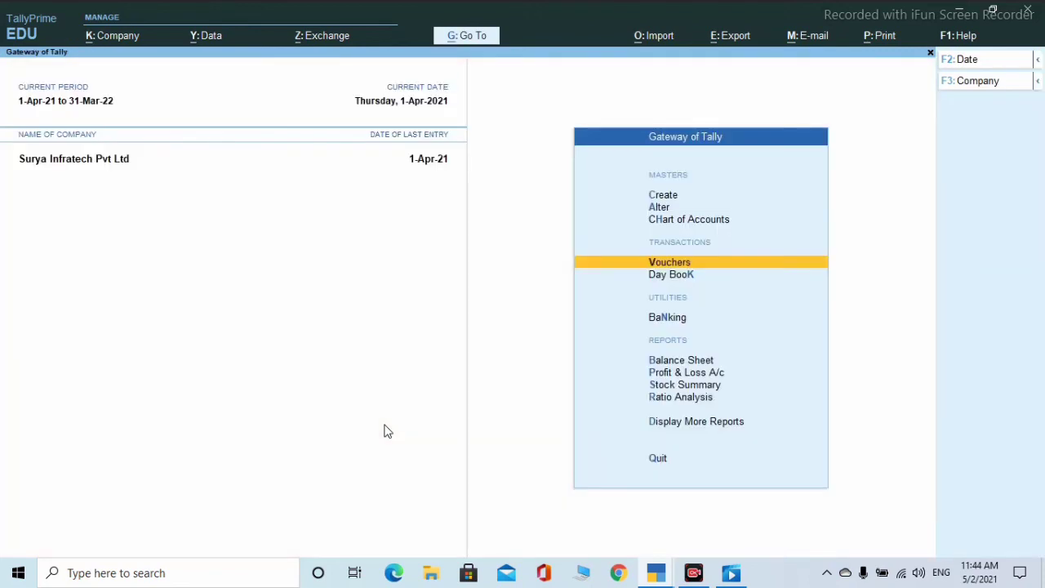
- Start a payroll voucher from Cash under Primary Cost Category for the employee
key("Return")
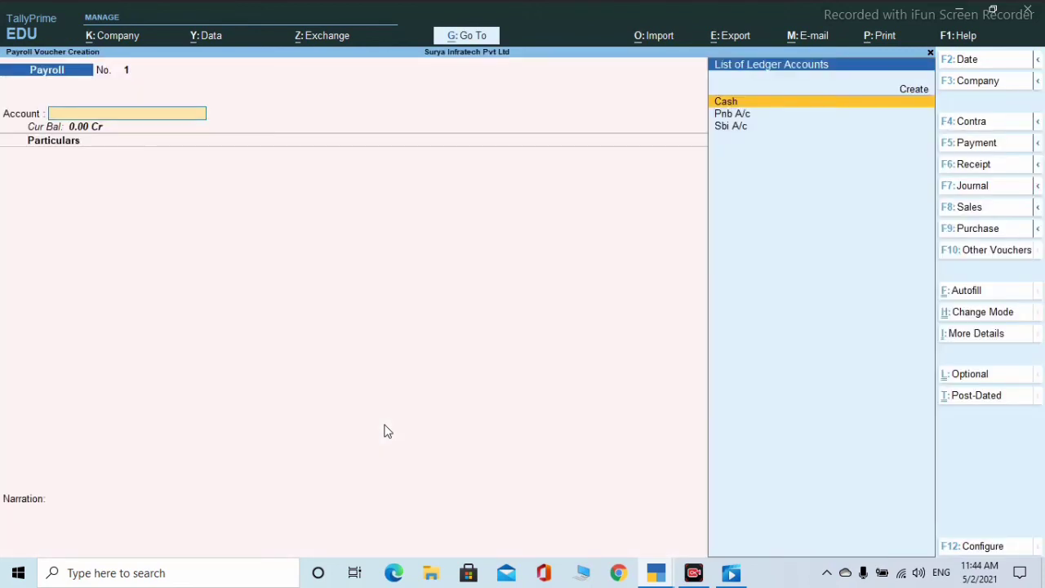
key("Return")
key("Down")
key("Down")
key("Down")
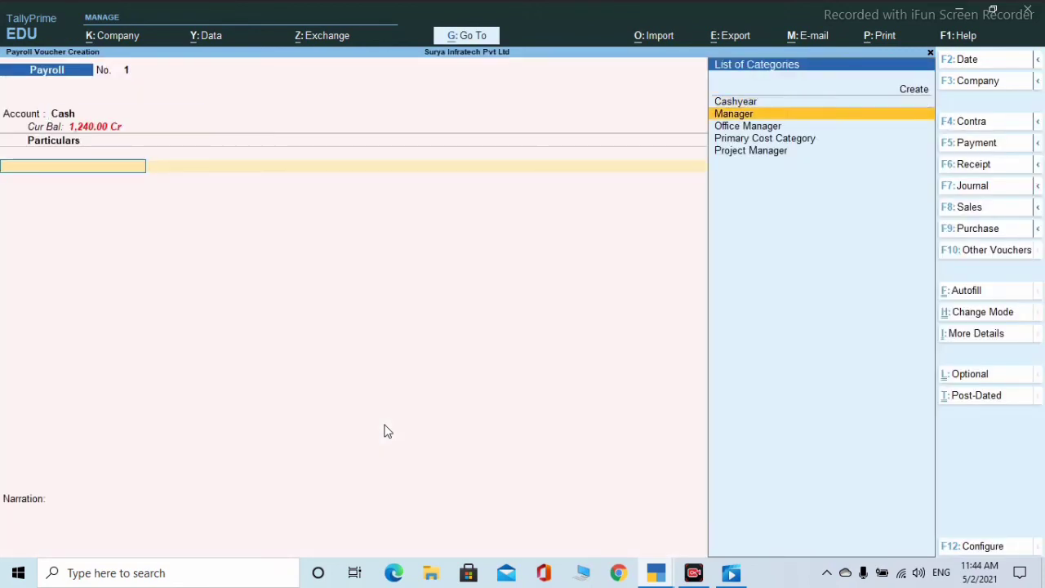
key("Return")
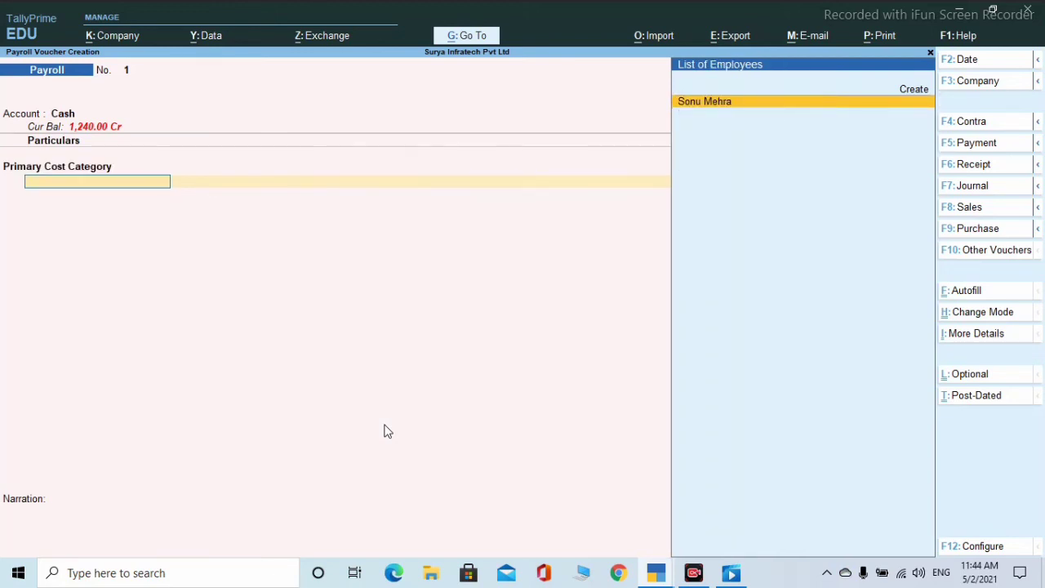
key("Return")
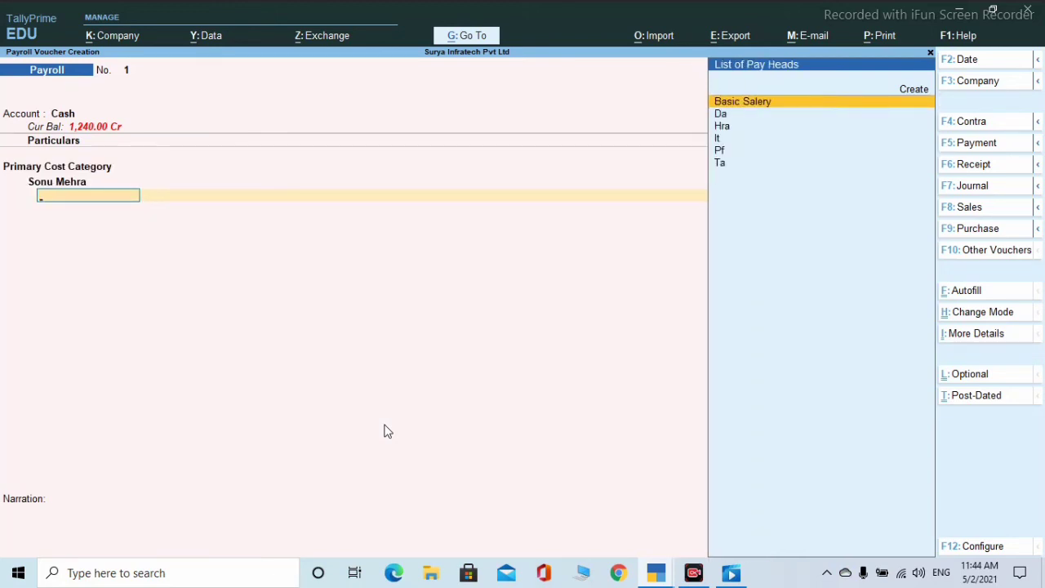
- Add the Basic Salery pay head of 15,000 for the employee
key("Return")
type("15")
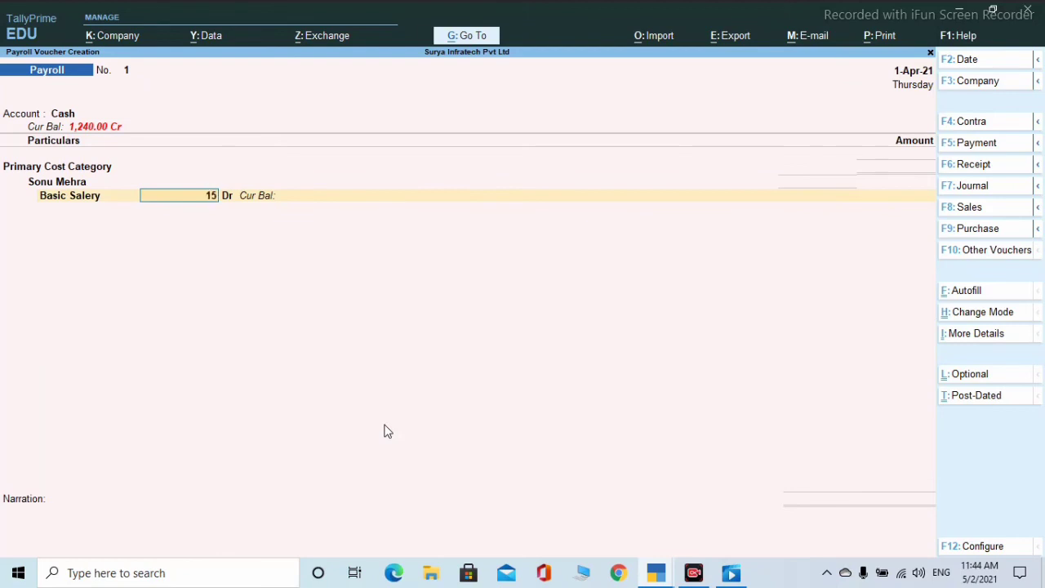
type(",0000")
key("Return")
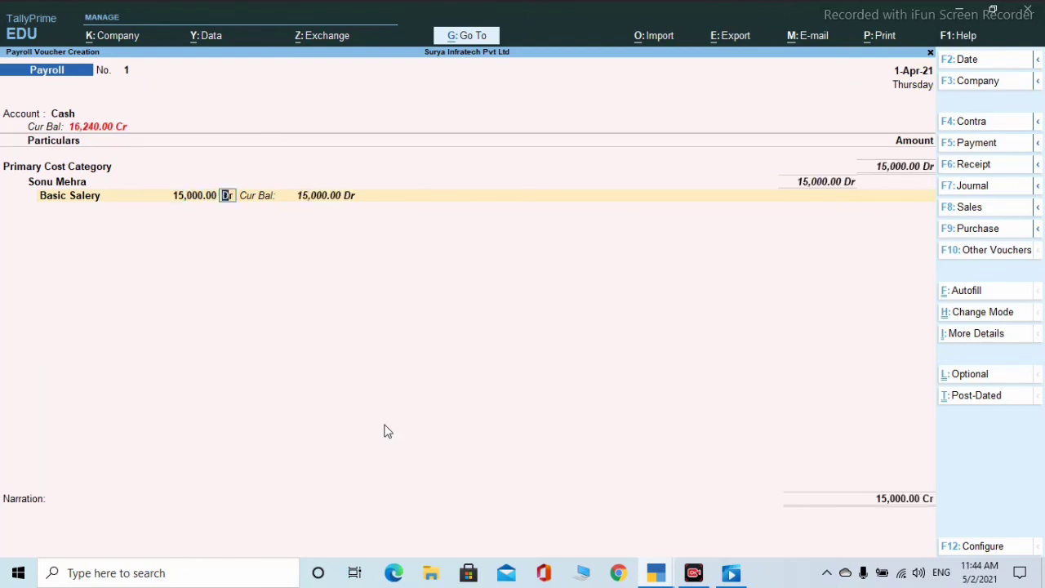
key("Return")
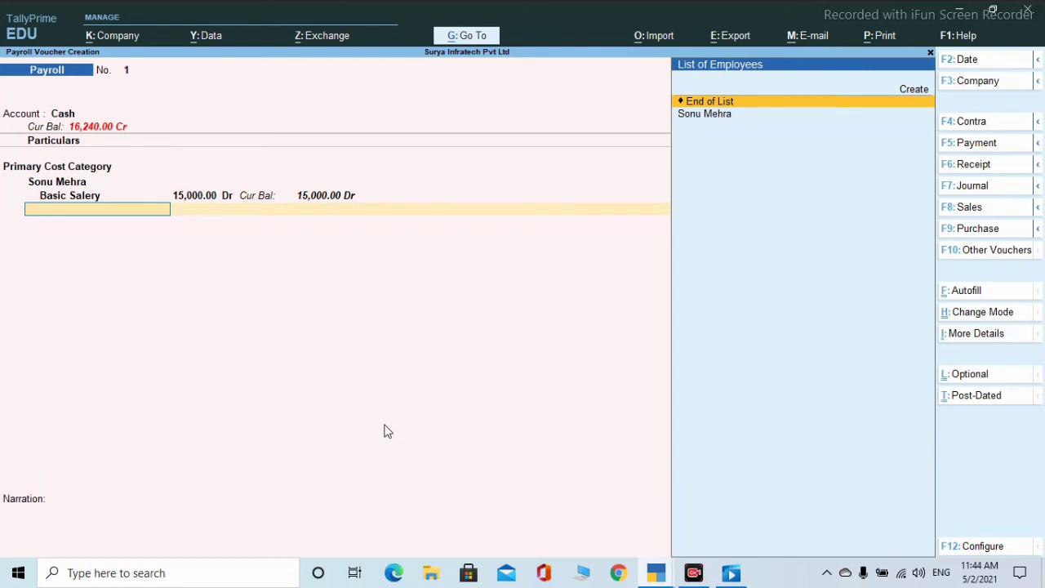
key("BackSpace")
- Add the Ta pay head of 50 and the Da pay head of 100
key("Return")
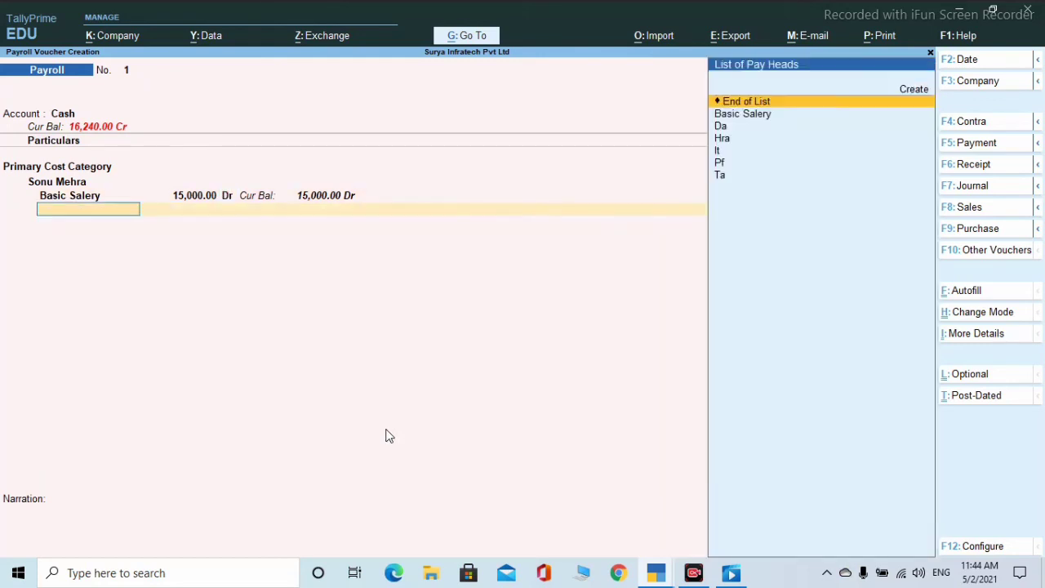
key("Down")
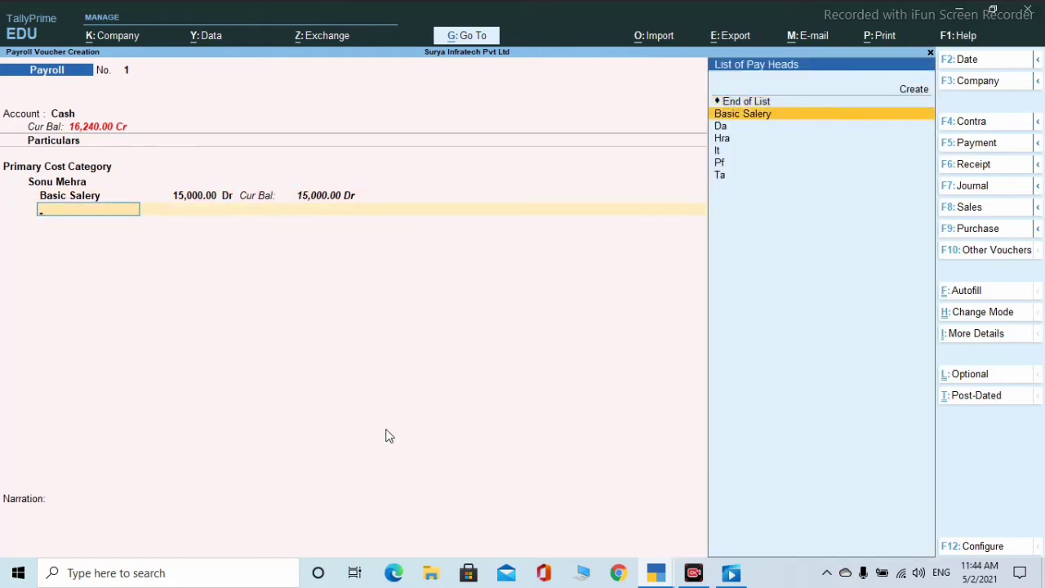
key("Down")
key("Down")
key("Down")
key("Down")
key("Down")
key("Return")
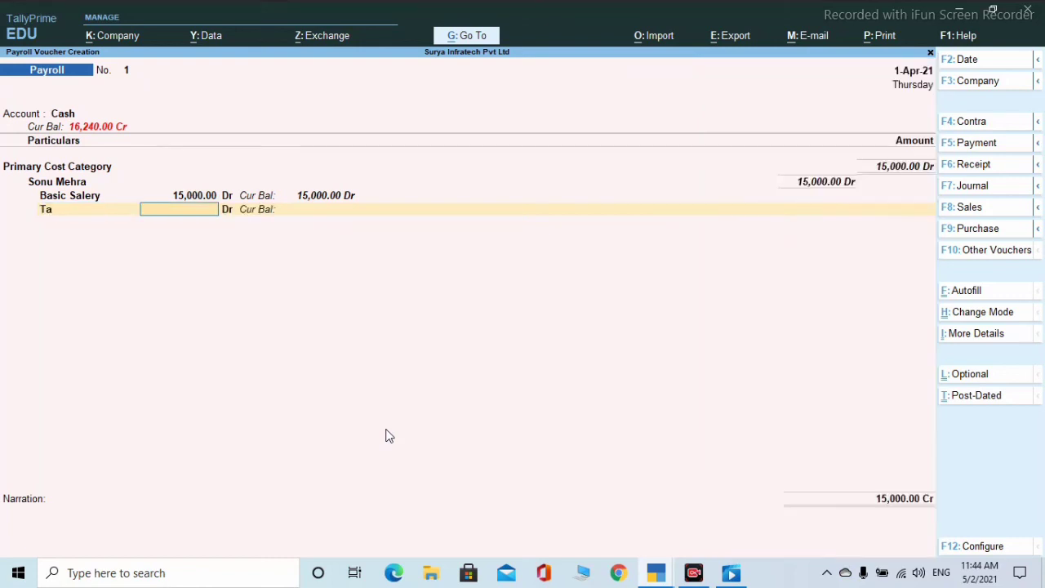
type("50")
key("Return")
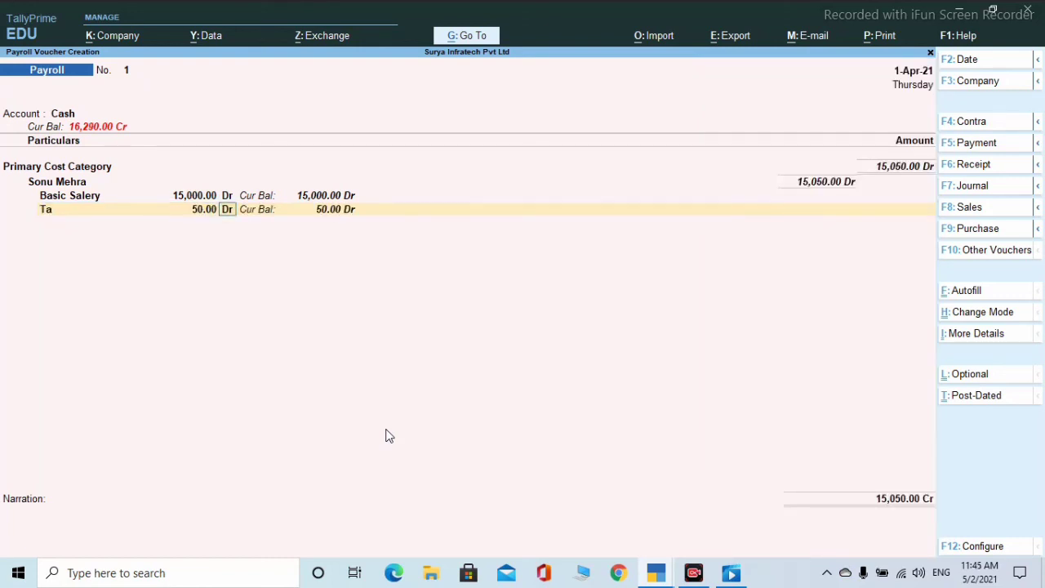
key("Return")
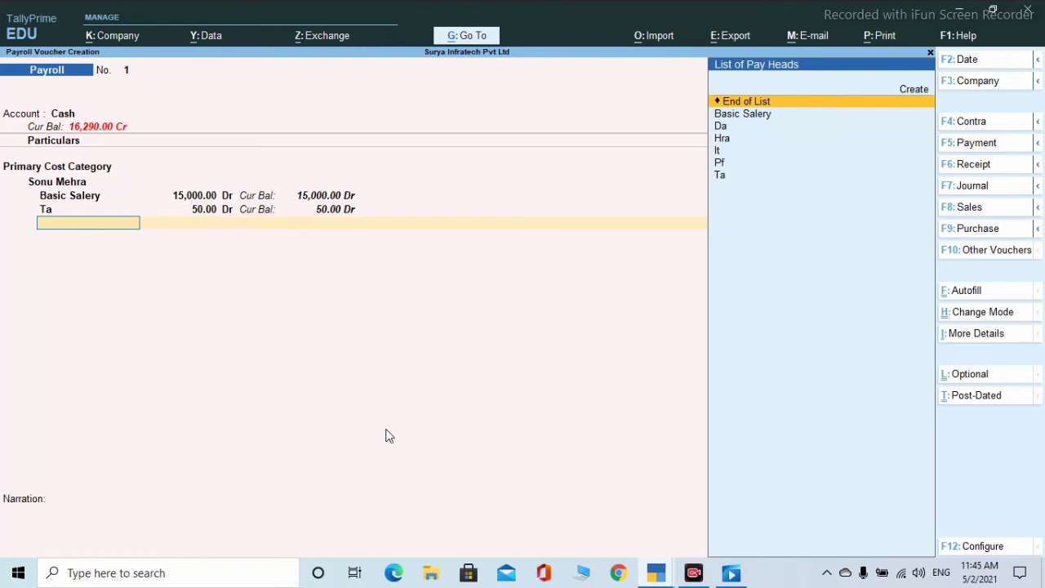
key("Down")
key("Down")
key("Return")
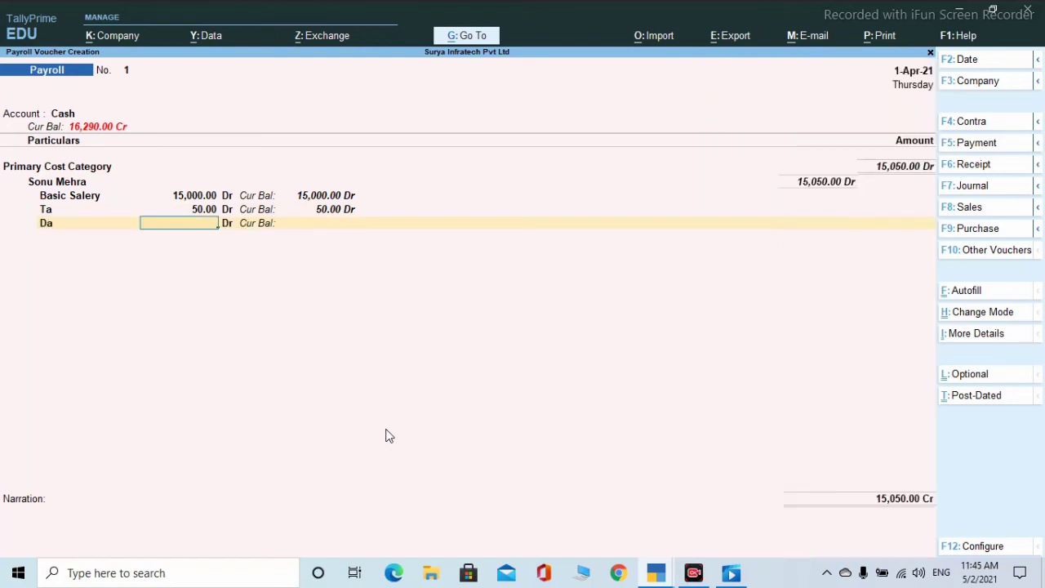
type("100")
key("Return")
key("Return")
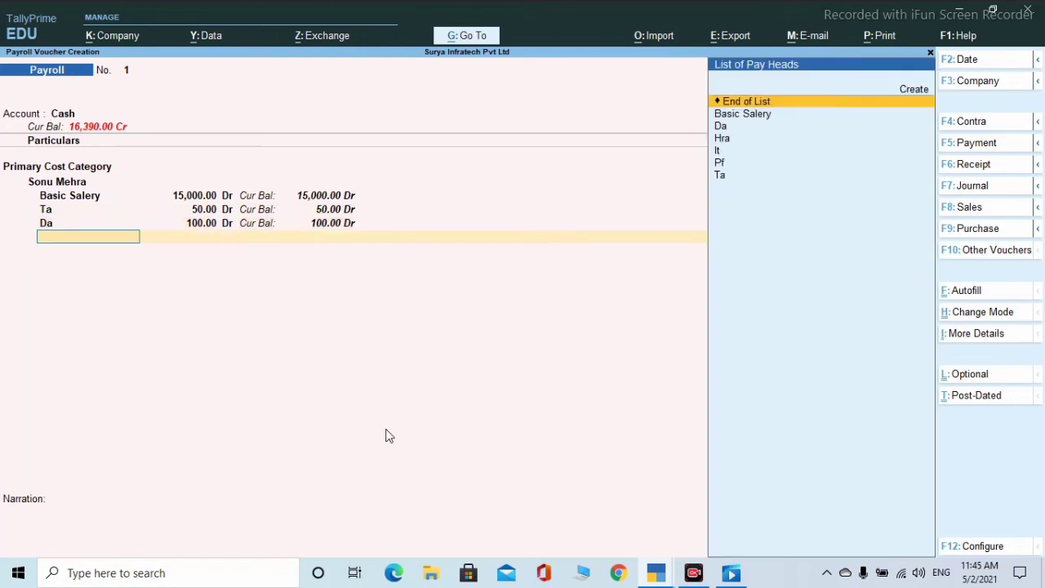
- Add the Hra pay head of 200 and an It deduction of 100
type("h")
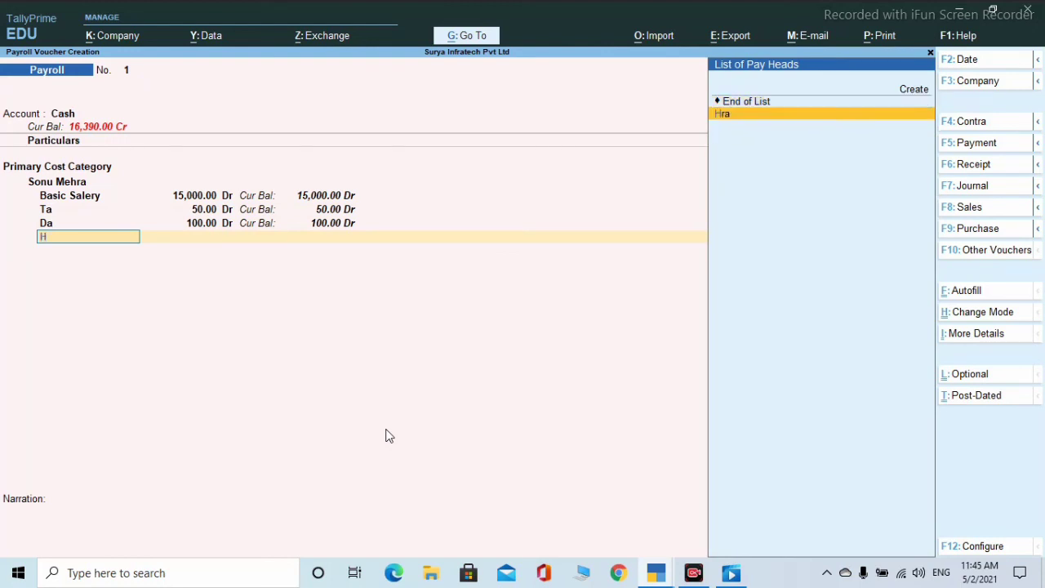
key("Return")
type("200")
key("Return")
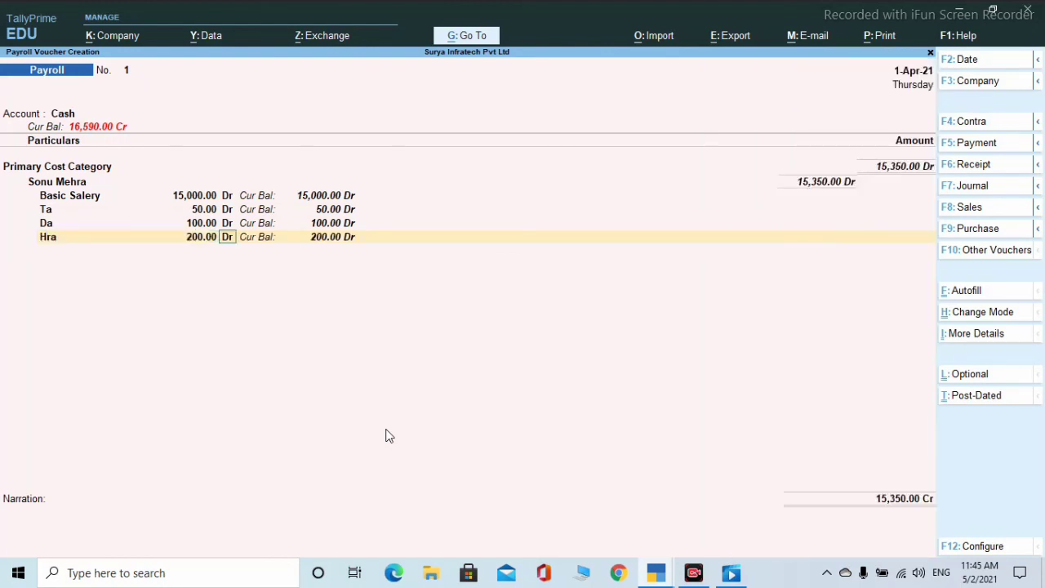
key("Return")
type("i")
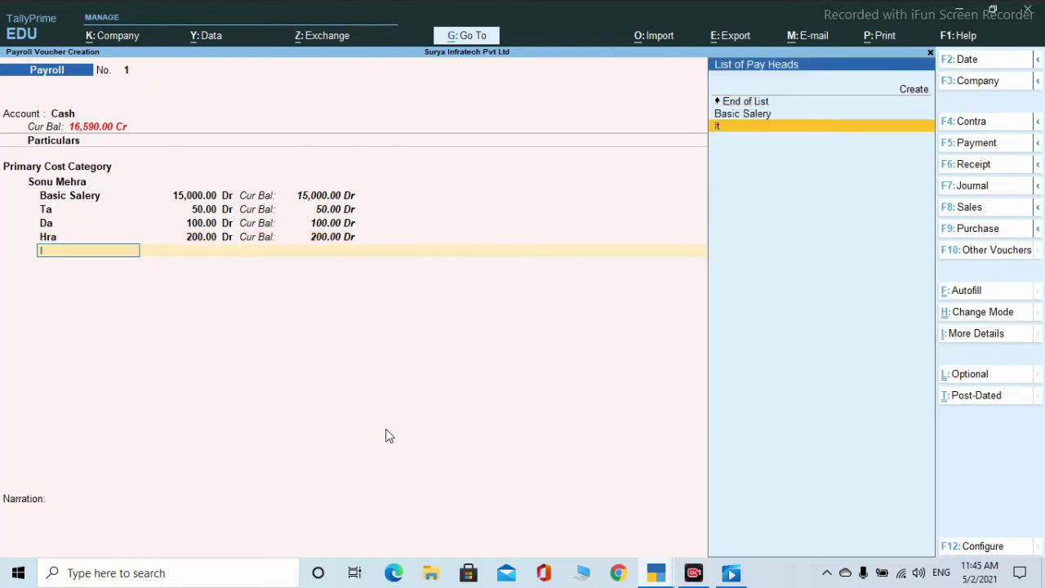
key("Return")
type("100")
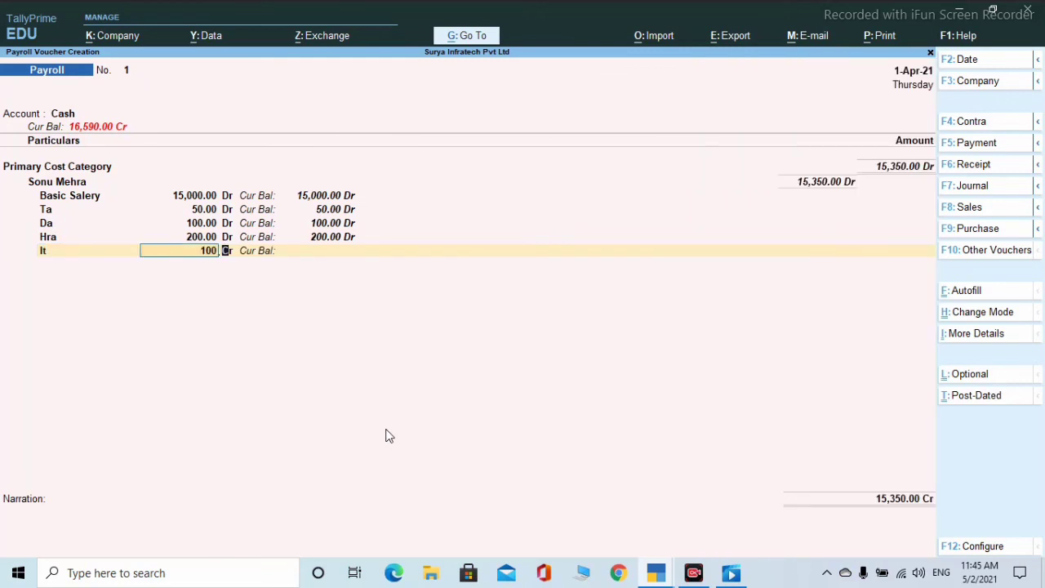
key("Return")
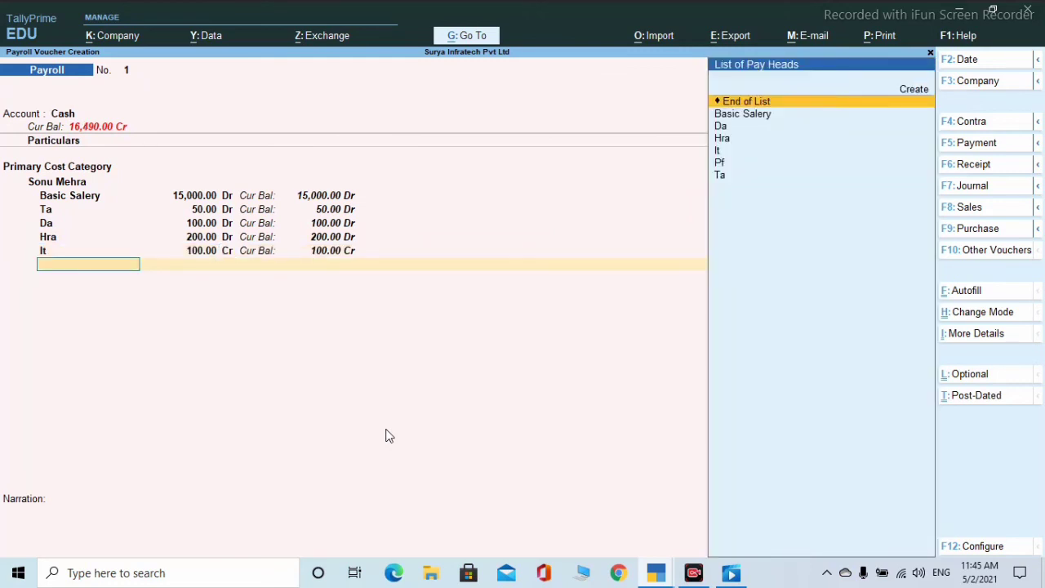
- Deduct Pf of 250 and save payroll voucher 1 without narration
type("p")
key("Return")
type("250")
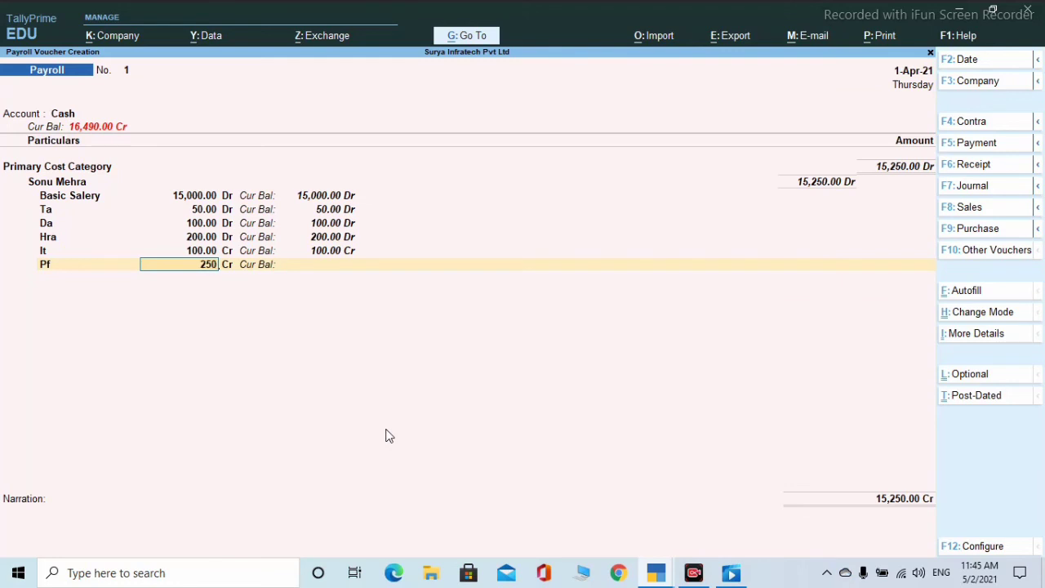
key("Return")
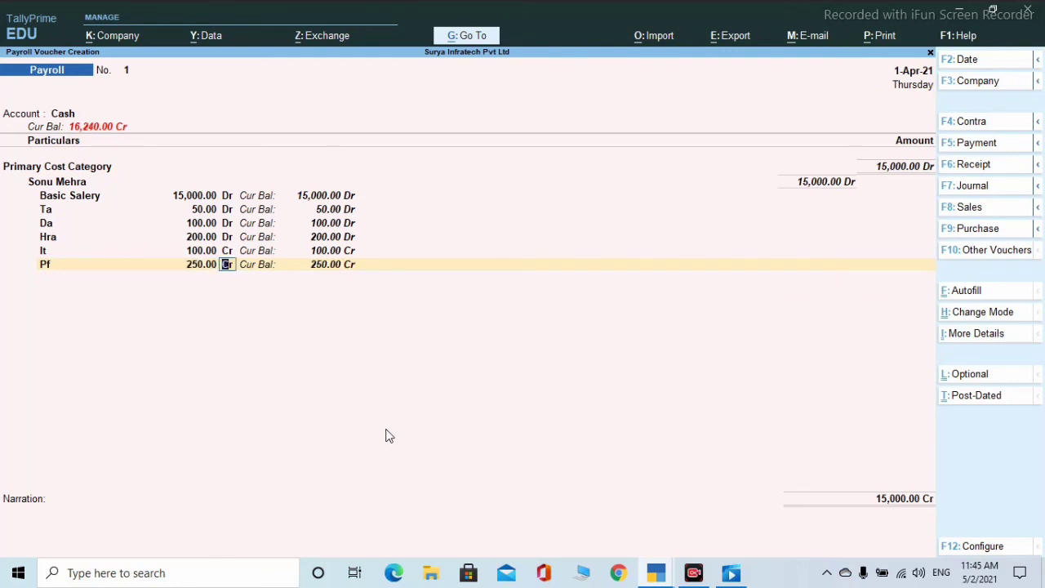
key("Return")
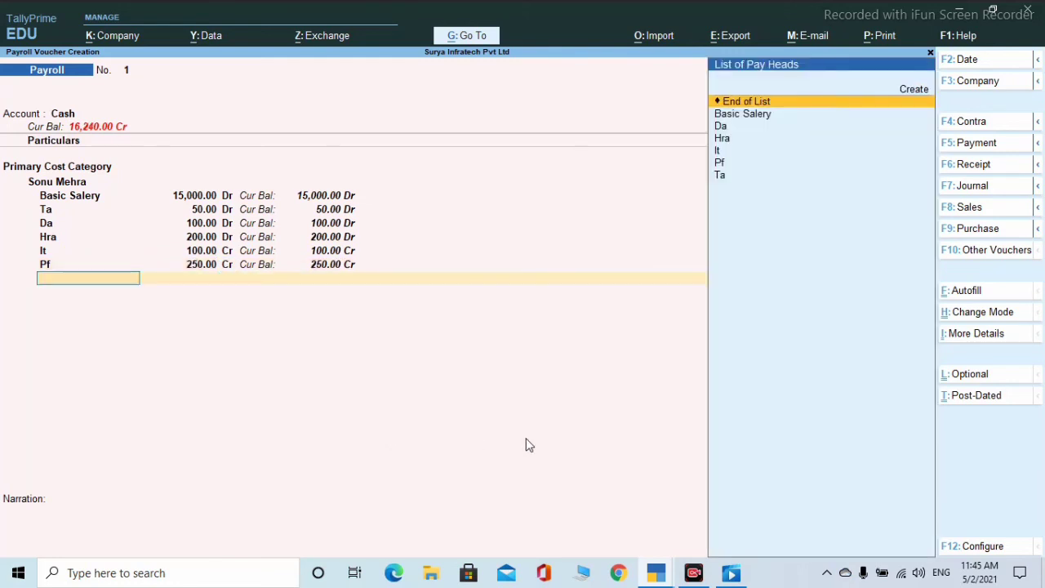
key("Return")
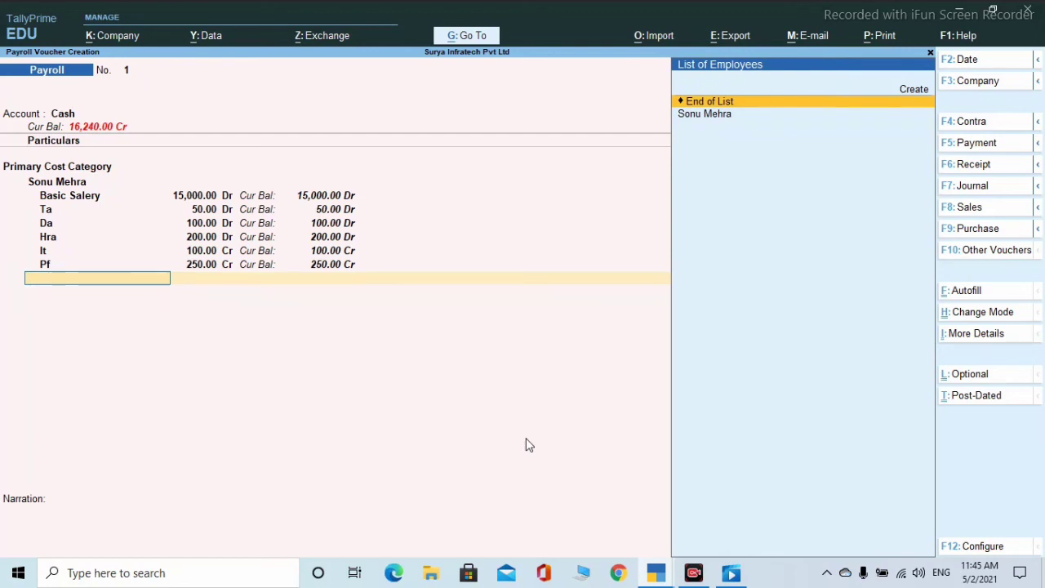
key("Return")
key("Return")
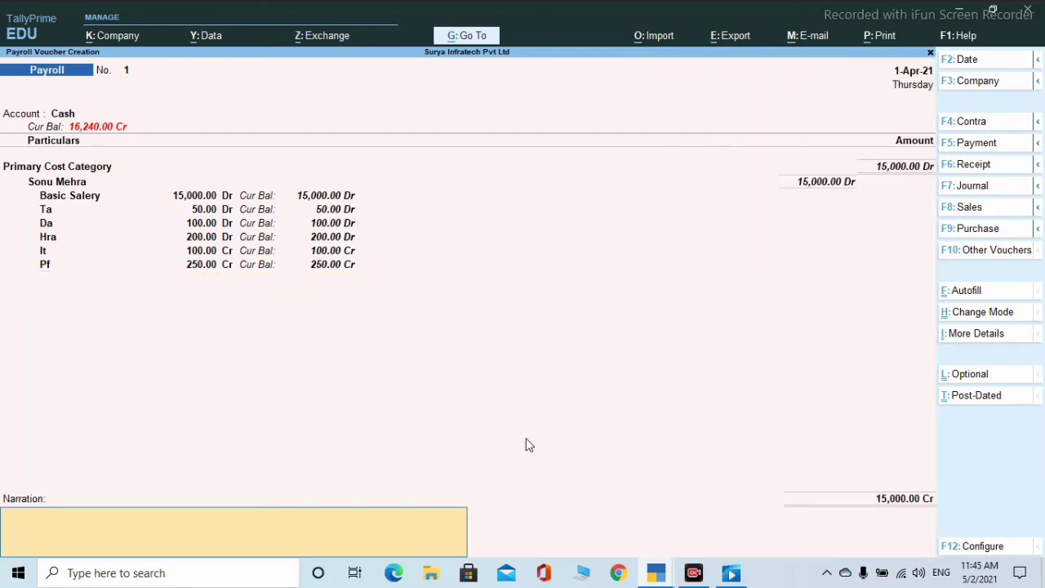
key("Return")
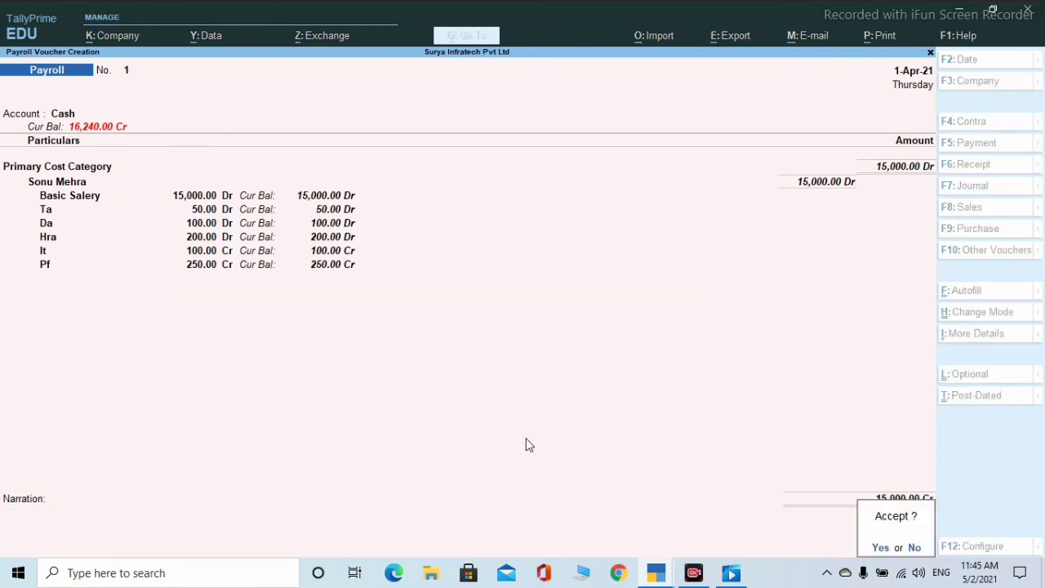
key("Return")
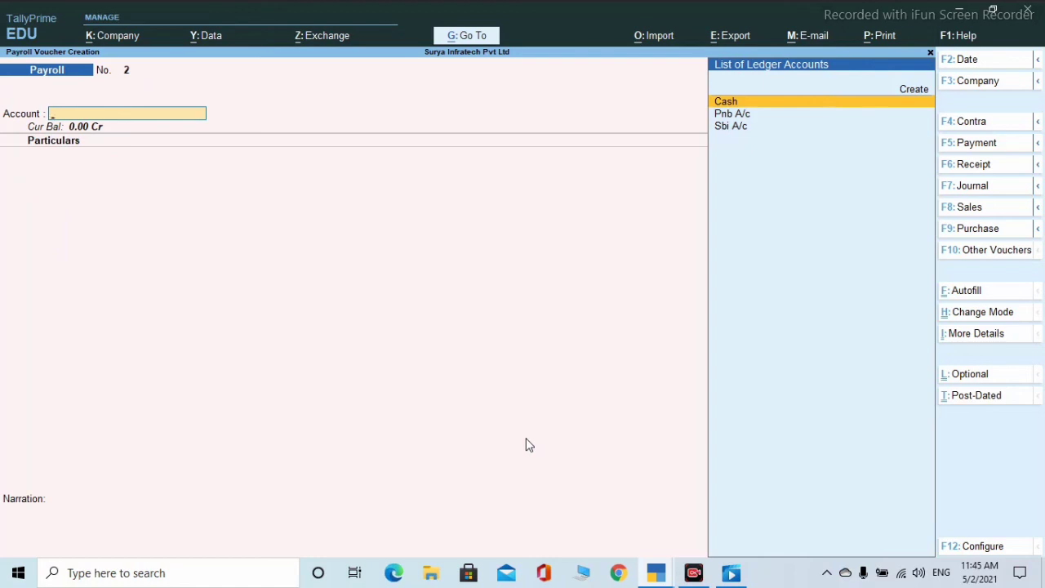
- Quit blank payroll voucher No. 2 and open the Day Book for 1-Apr-21
key("Escape")
key("y")
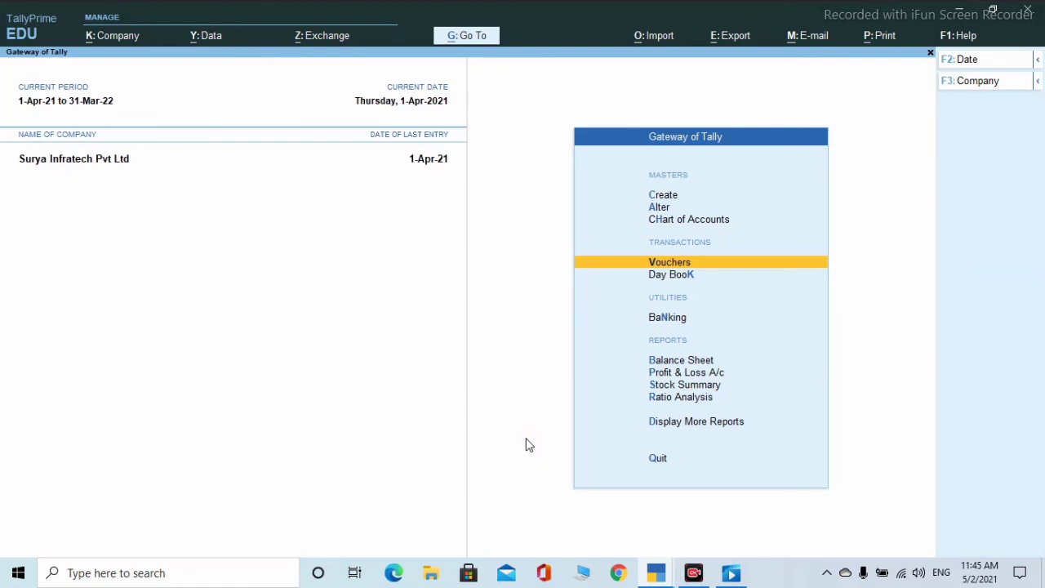
key("Down")
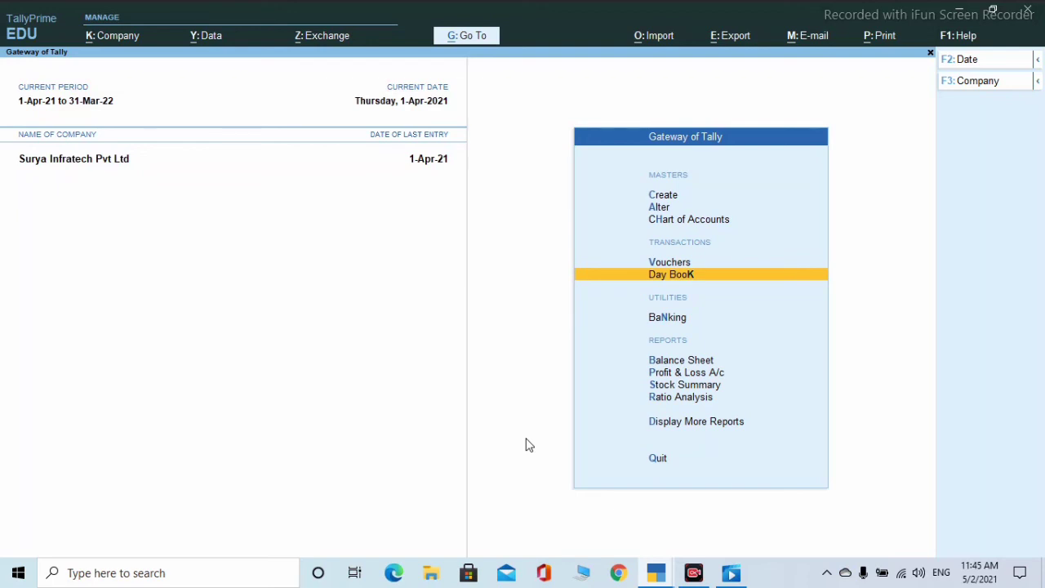
key("Return")
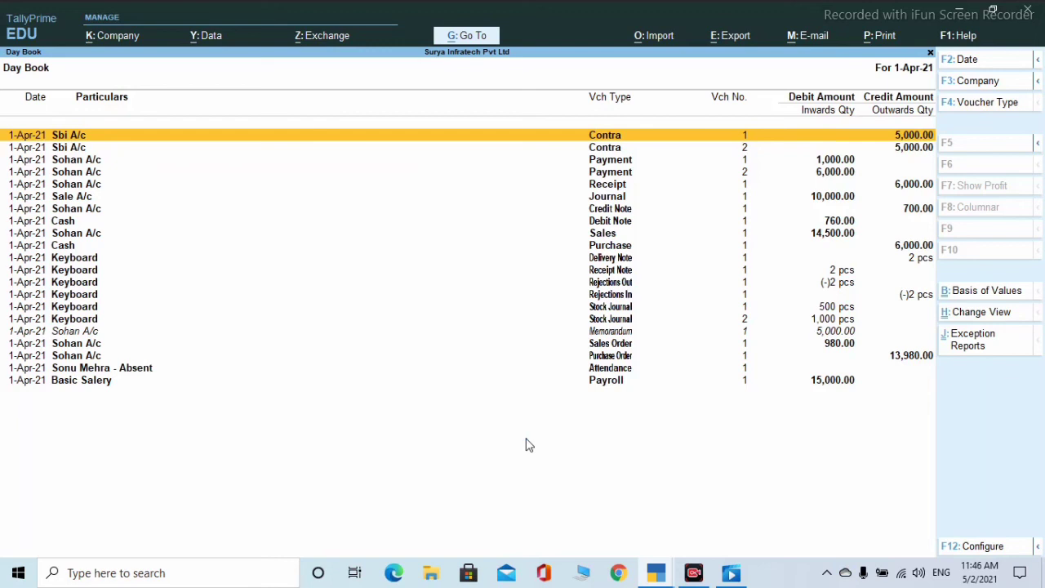
- Open payroll voucher 1 from the Day Book, cancel printing the current voucher, and quit it
key("Down")
key("Down")
key("Down")
key("Down")
key("Down")
key("Down")
key("Down")
key("Down")
key("Down")
key("Down")
key("Down")
key("Down")
key("Down")
key("Down")
key("Down")
key("Down")
key("Down")
key("Down")
key("Down")
key("Down")
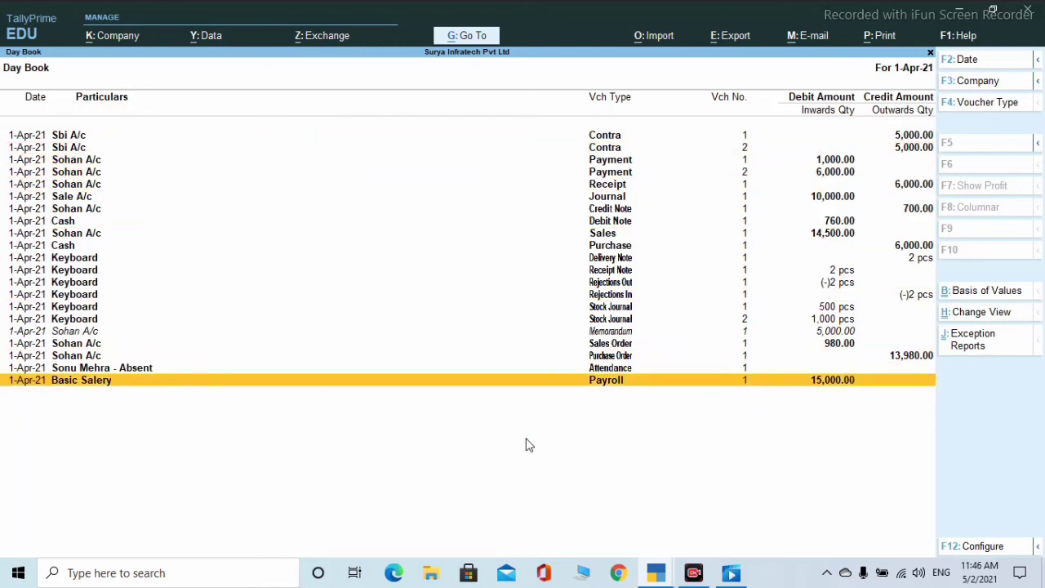
key("Return")
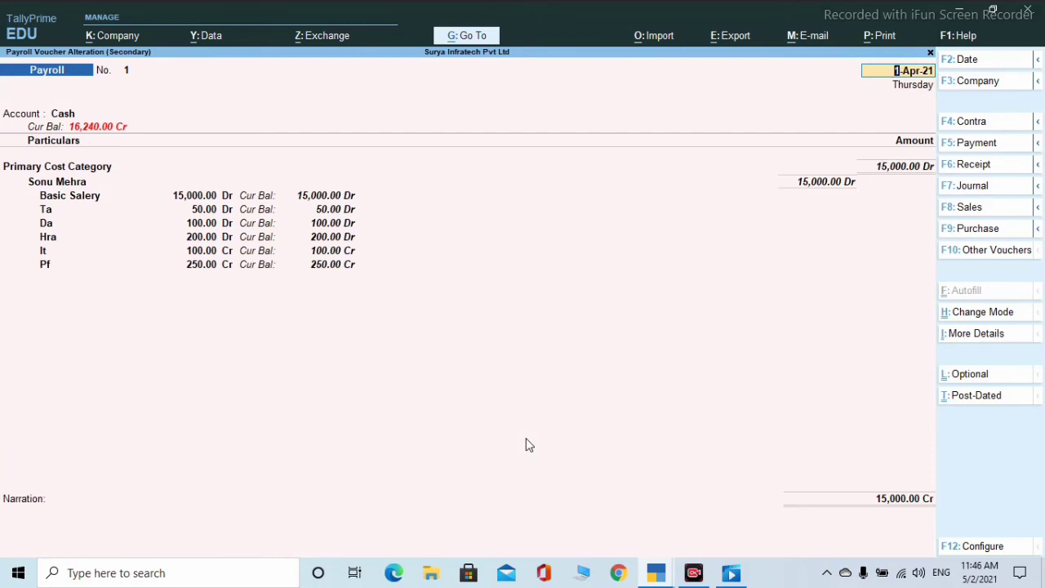
key("alt+p")
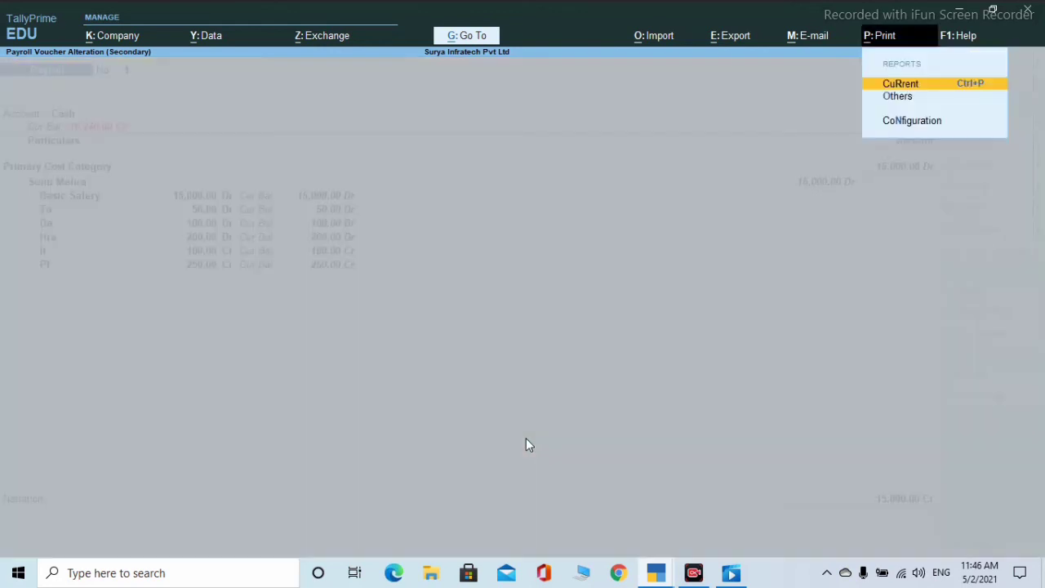
key("Return")
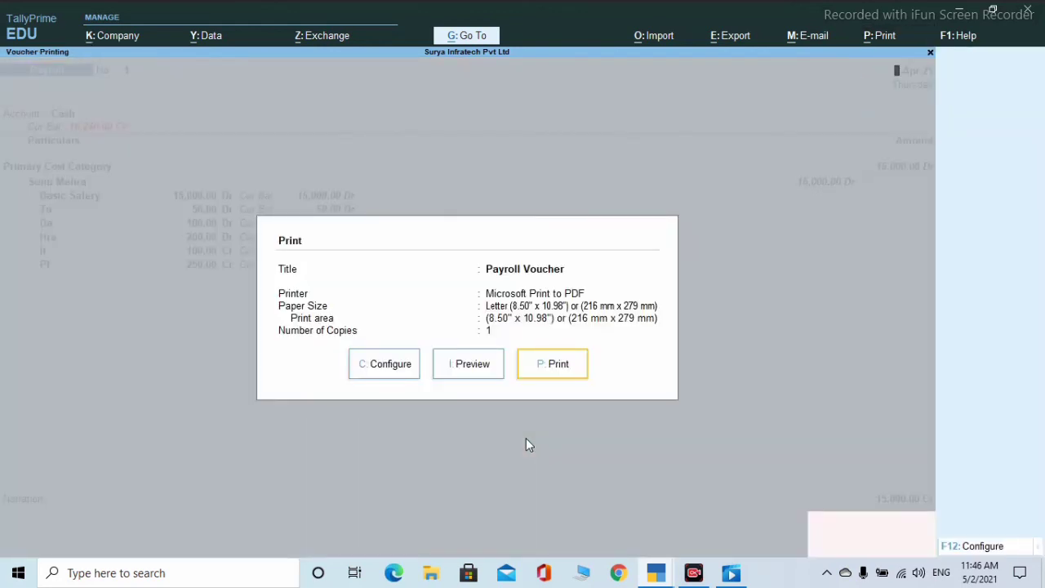
key("Escape")
key("Escape")
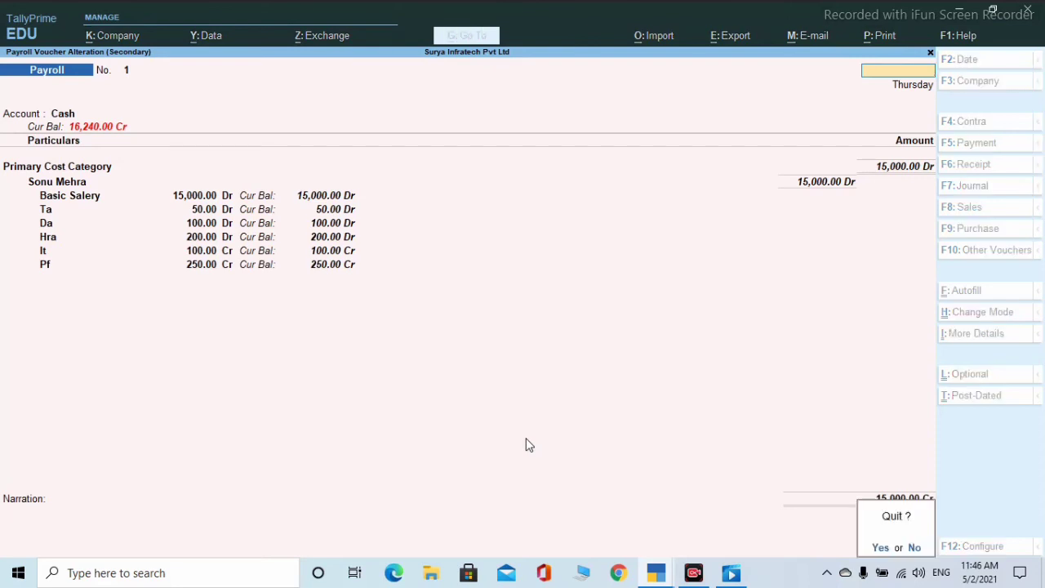
key("y")
key("Escape")
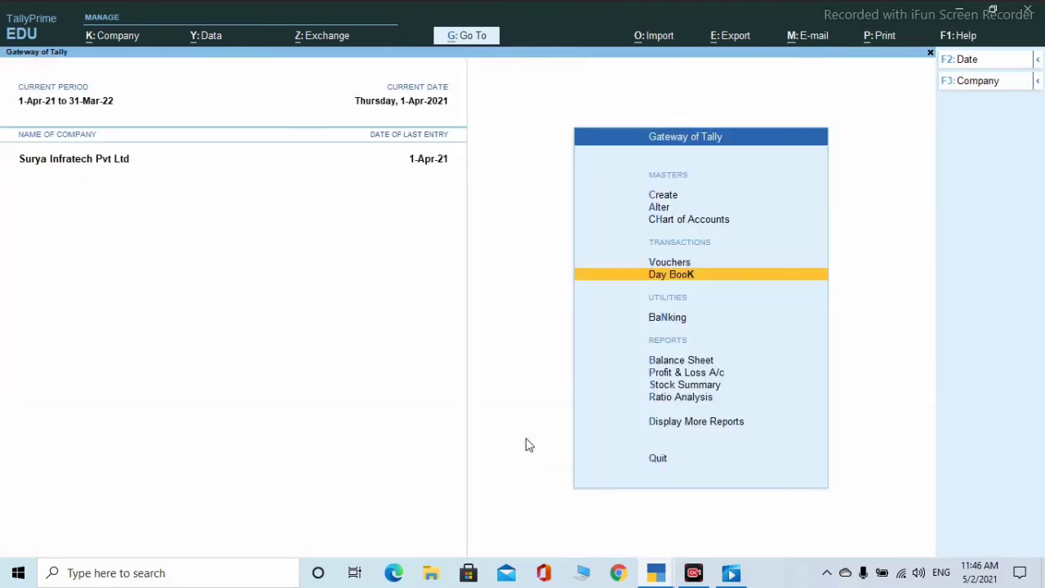
key("Down")
key("Up")
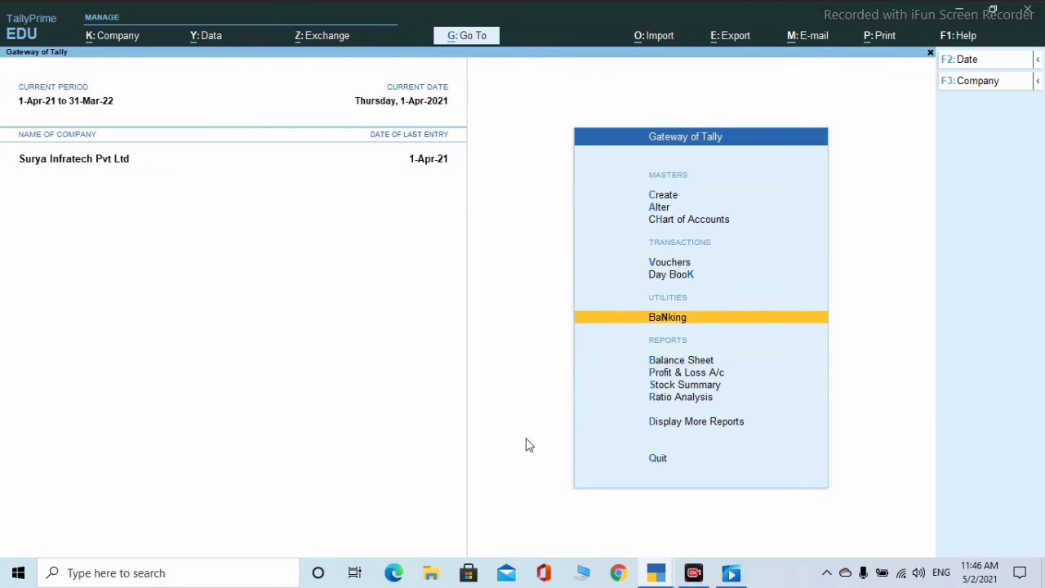
key("Return")
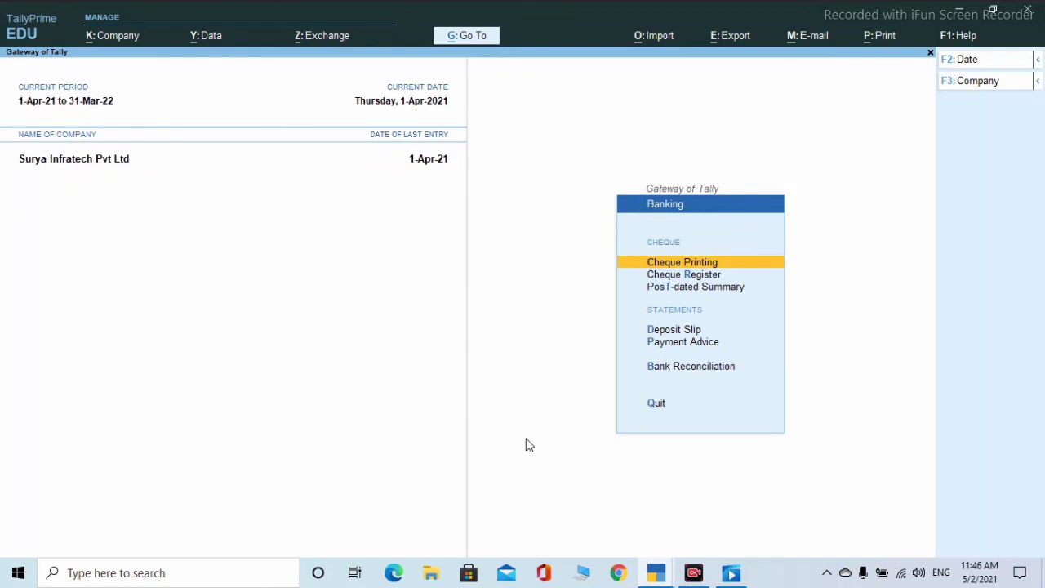
key("Return")
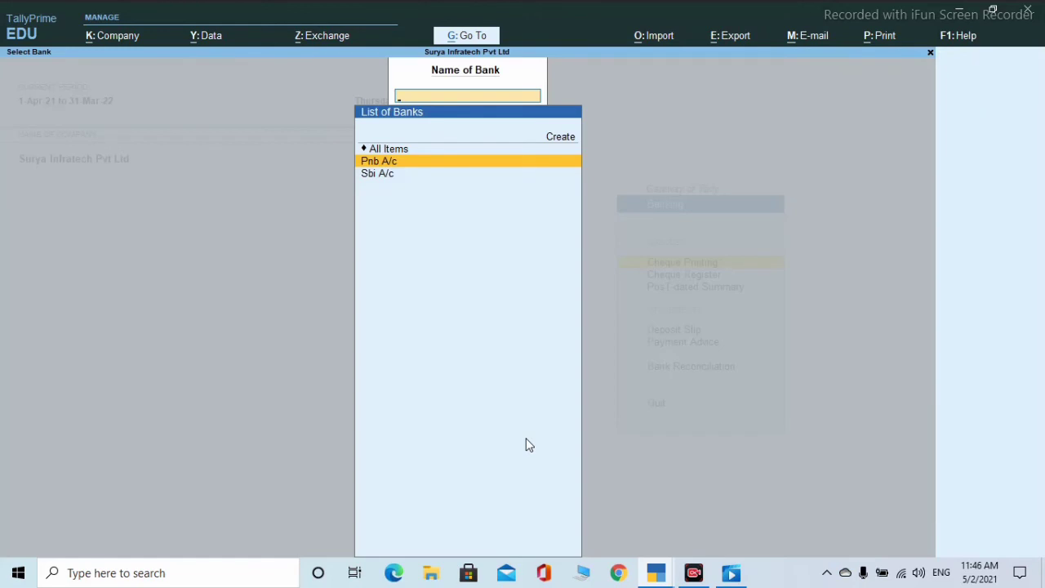
key("Escape")
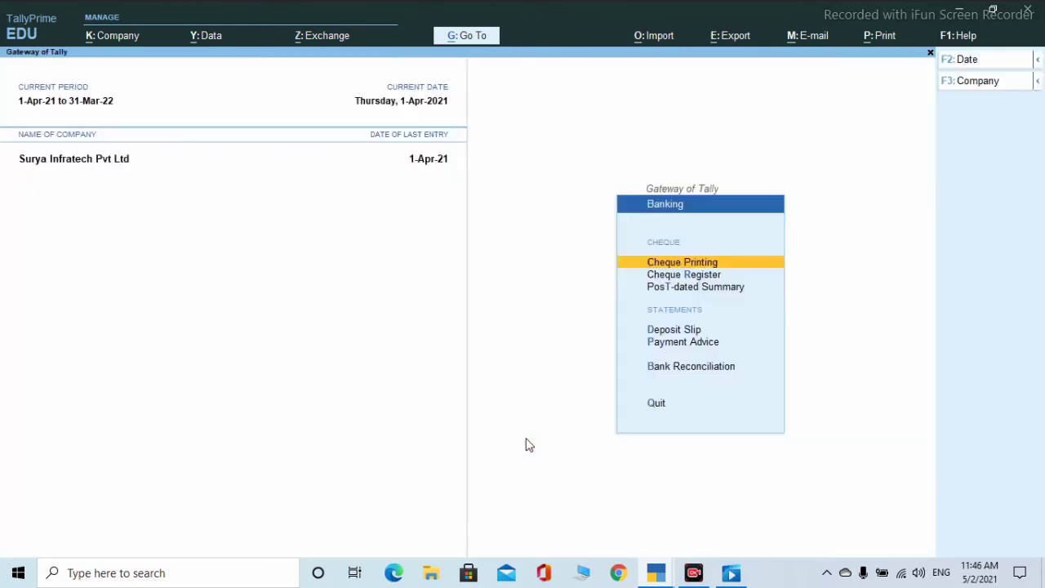
key("Down")
key("Return")
key("Escape")
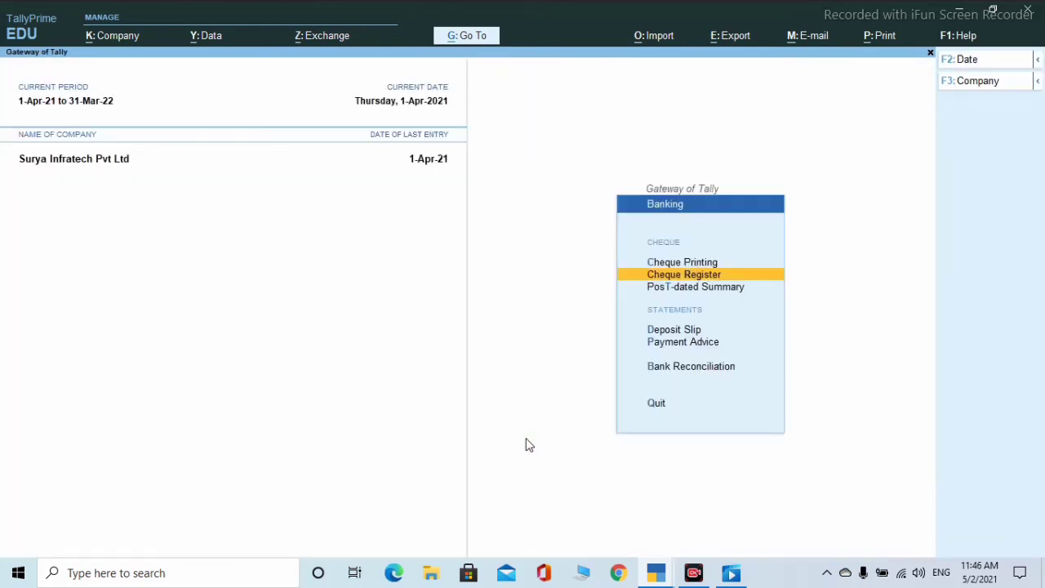
key("Down")
key("Return")
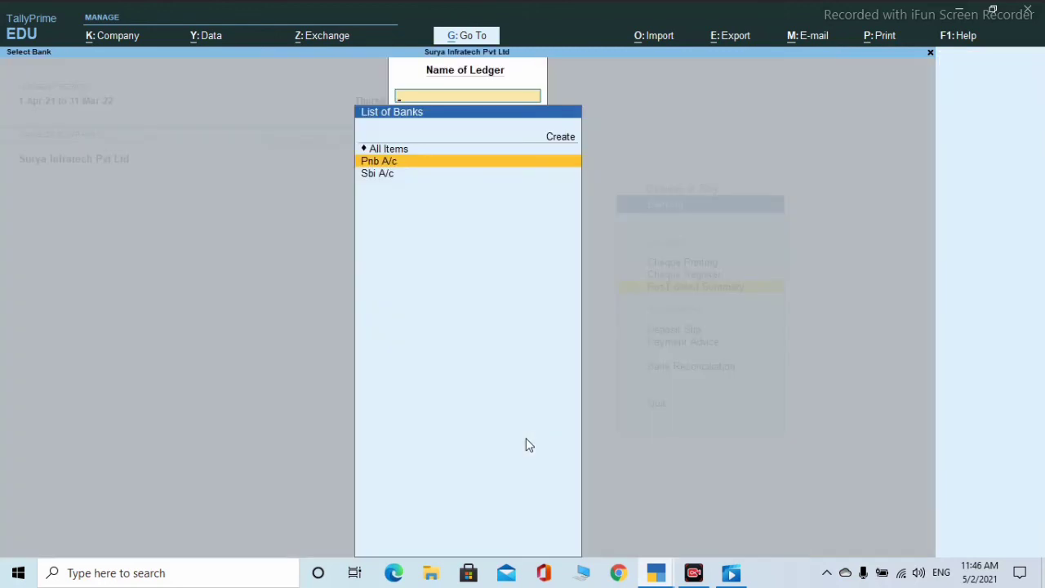
key("Return")
key("Escape")
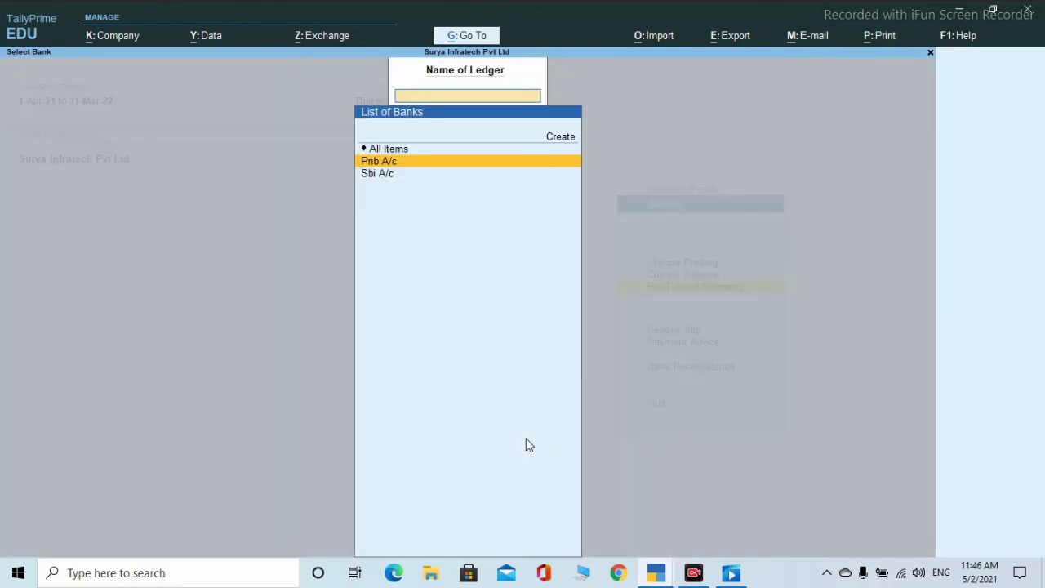
key("Escape")
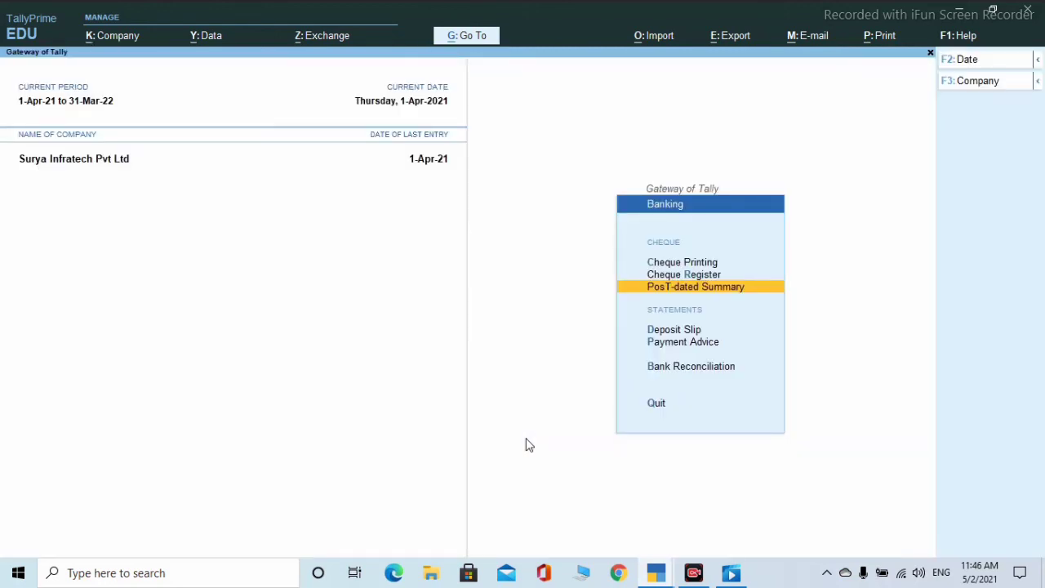
key("Down")
key("Down")
key("Up")
key("Return")
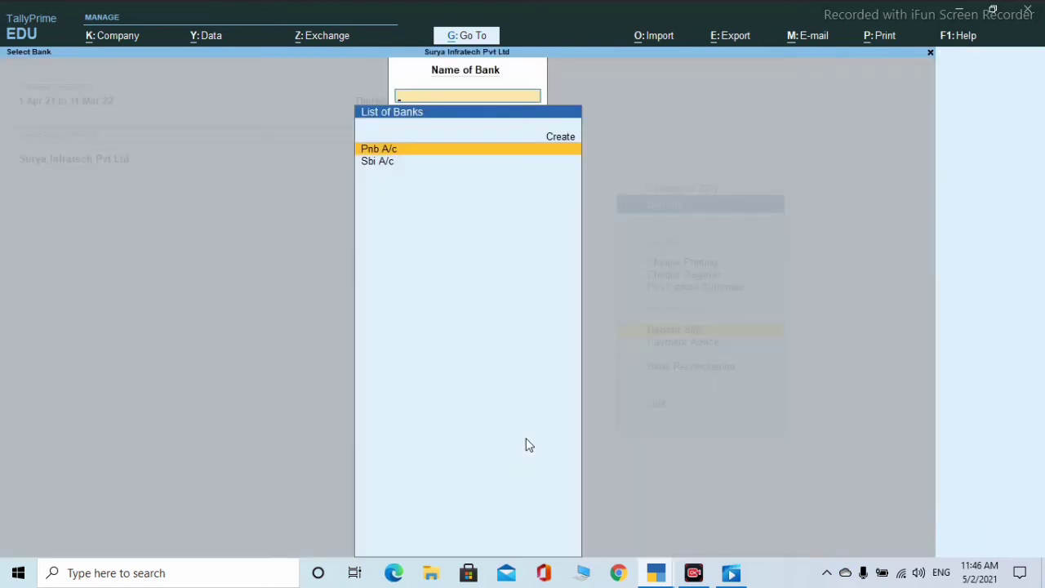
key("Return")
key("Escape")
key("Escape")
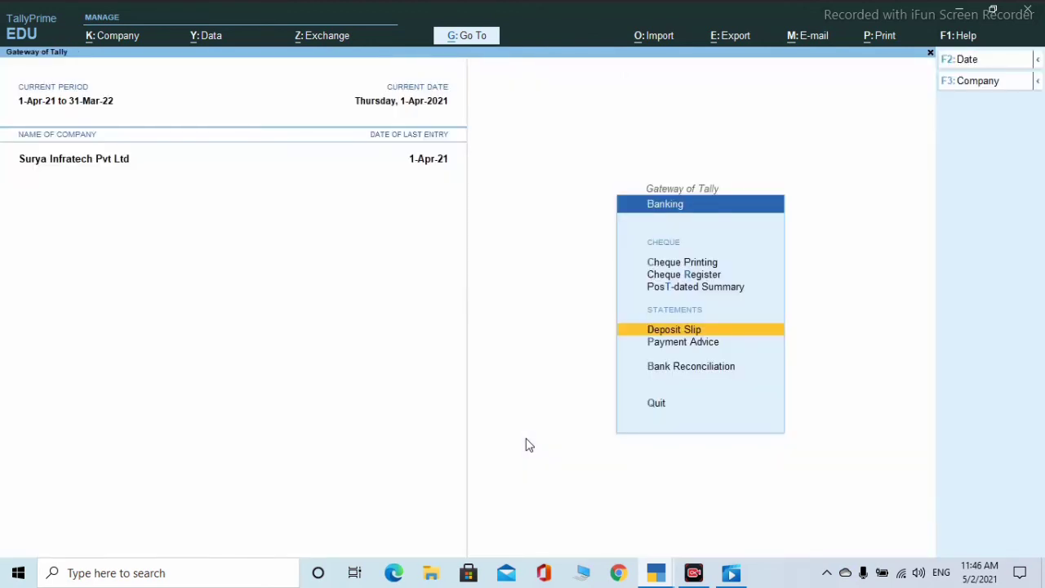
key("Down")
key("Return")
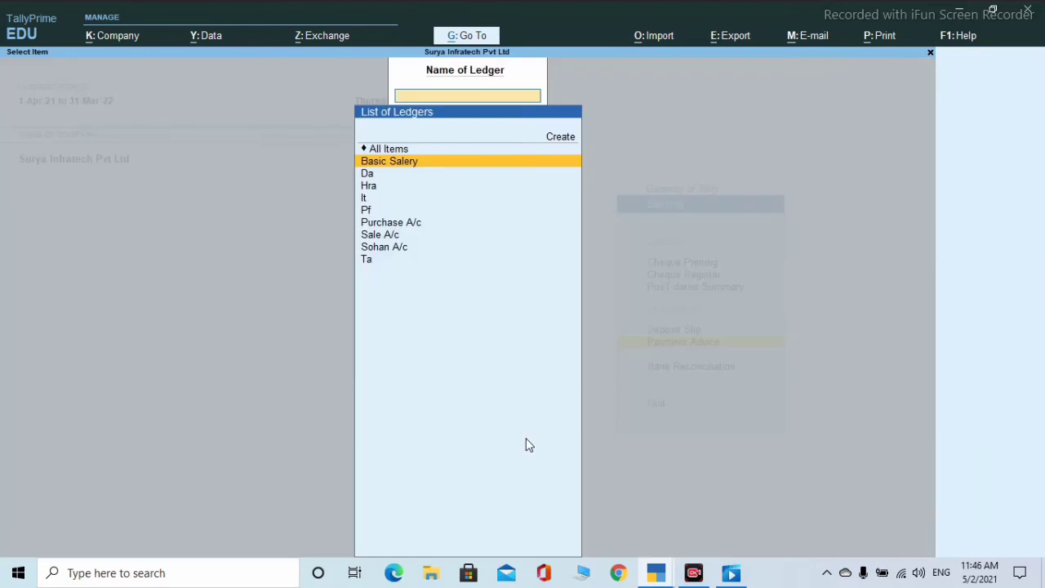
key("Escape")
key("Down")
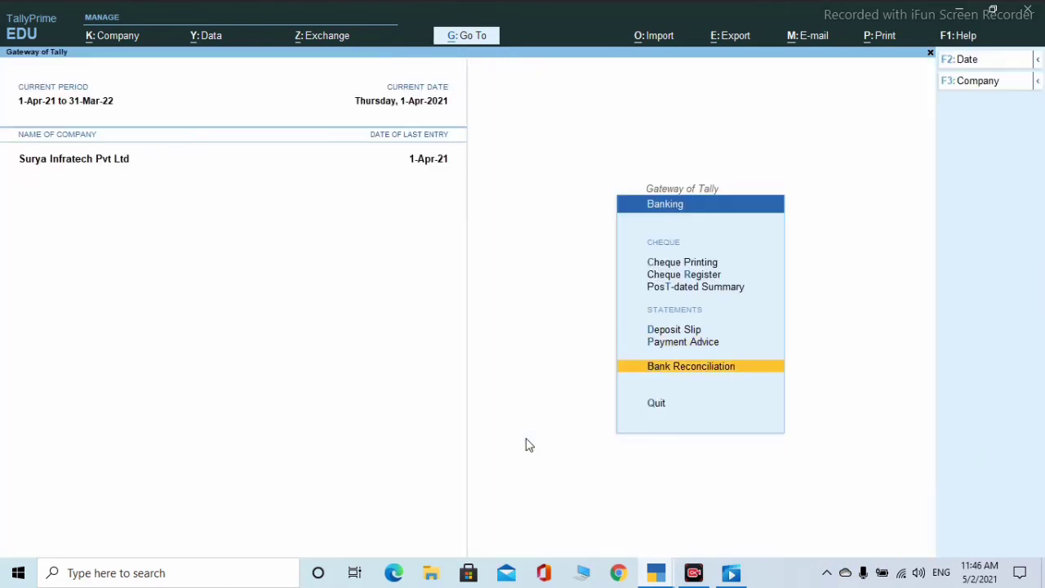
key("Return")
key("Escape")
key("Escape")
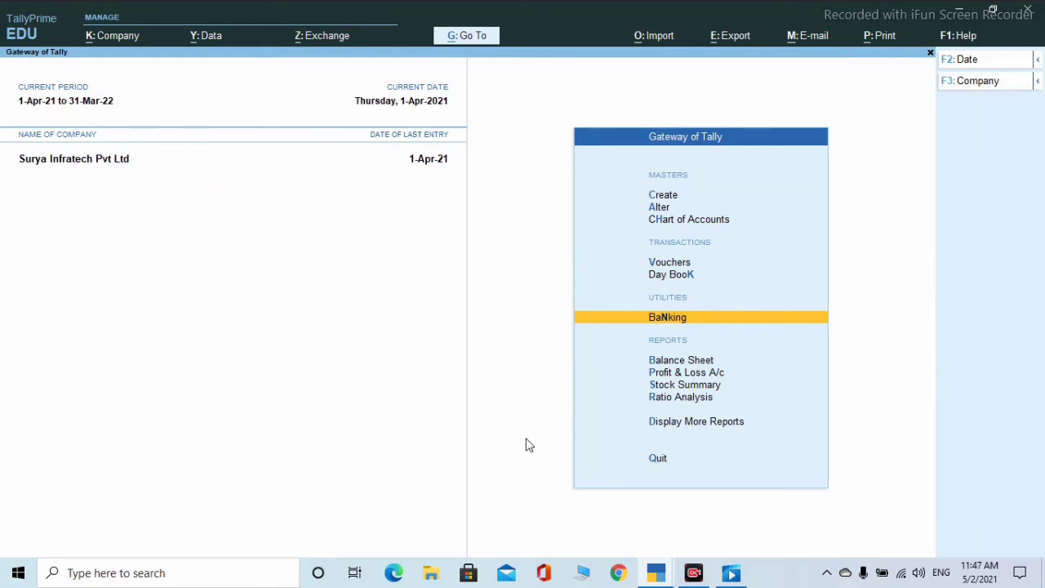
- Review the Balance Sheet's Capital Account and Current Liabilities breakdowns
key("Down")
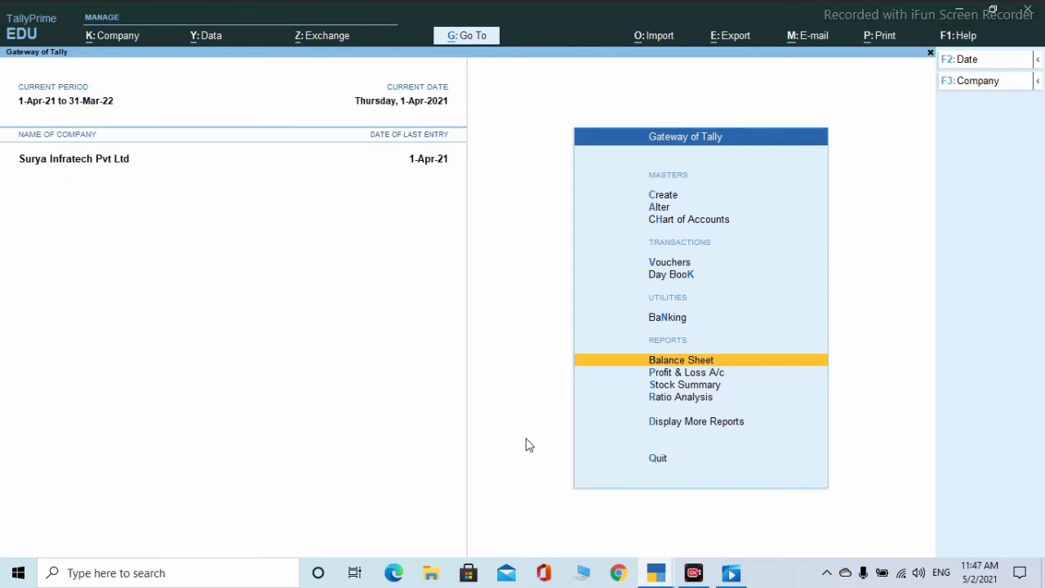
key("Return")
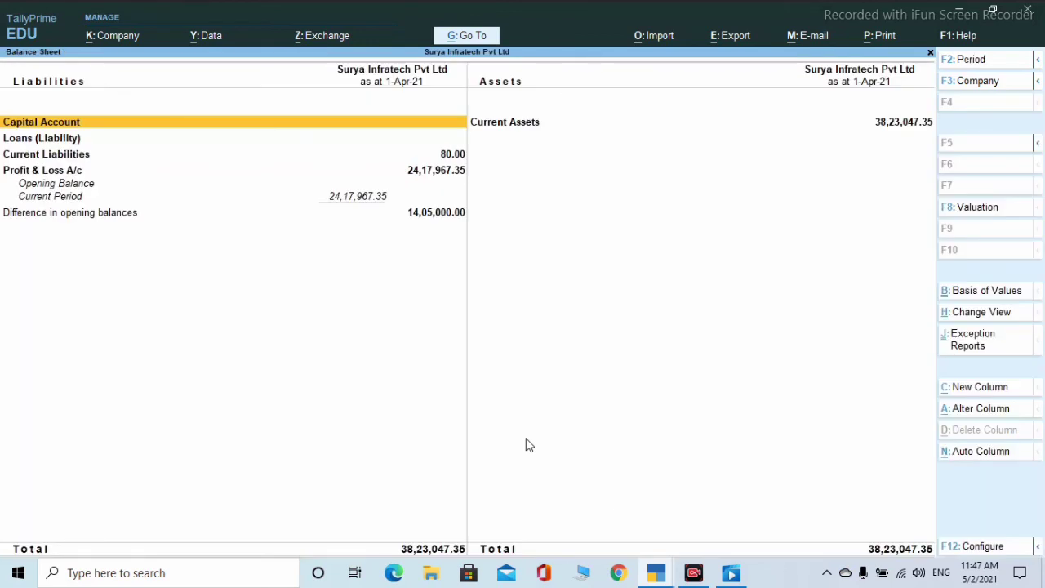
key("Return")
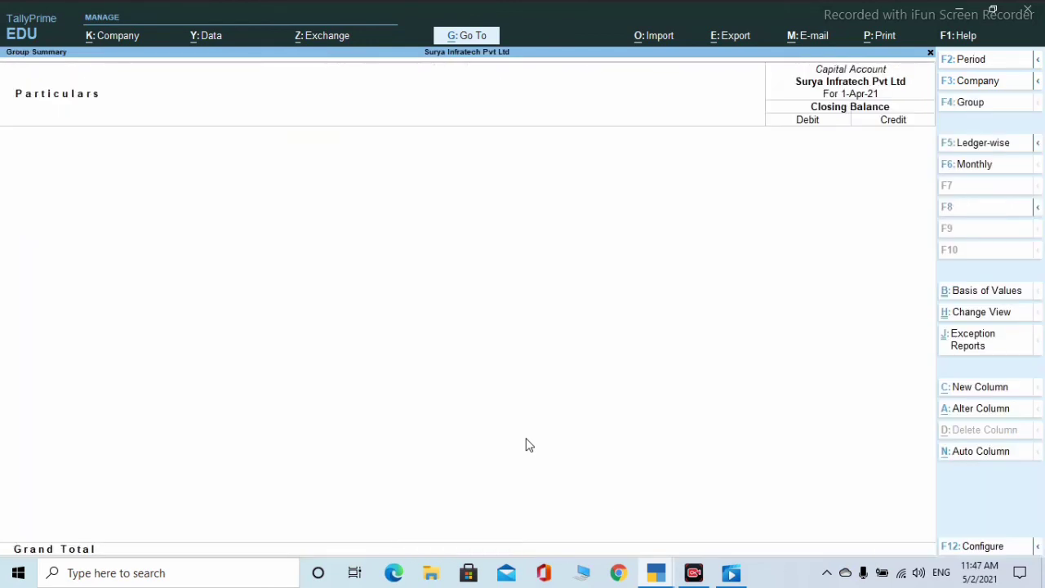
key("Escape")
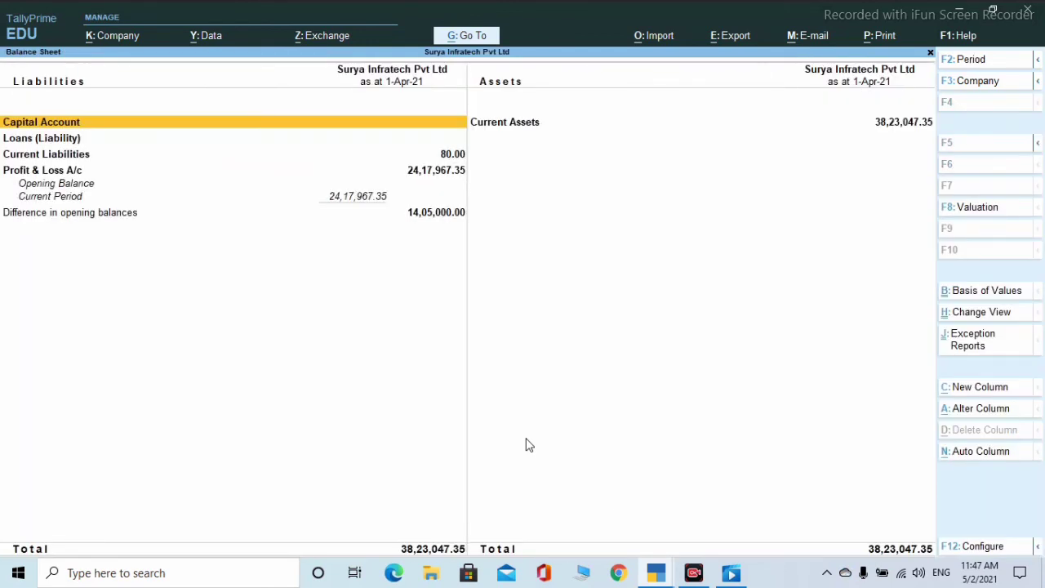
key("Down")
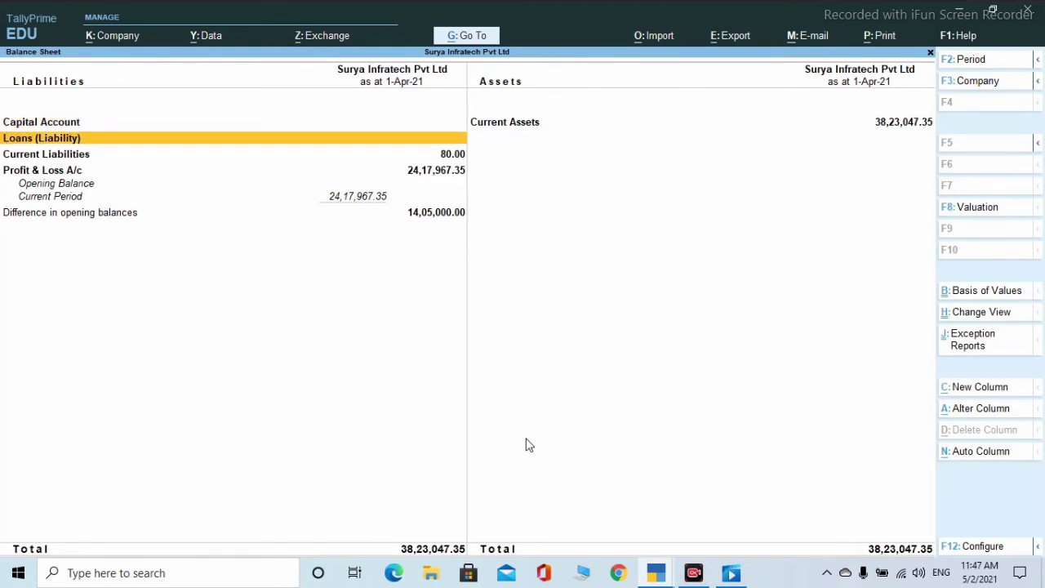
key("Down")
key("Return")
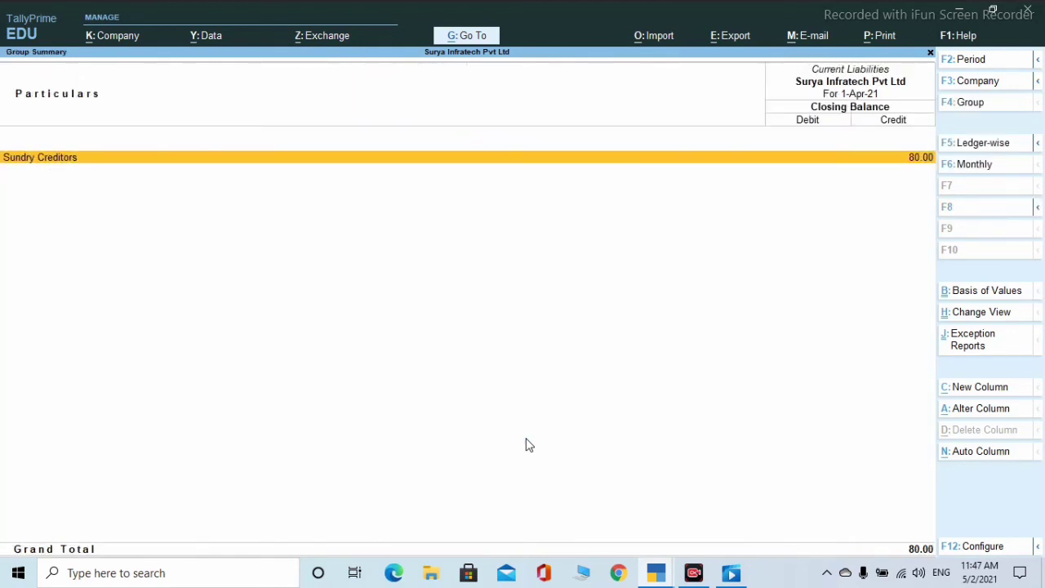
key("Escape")
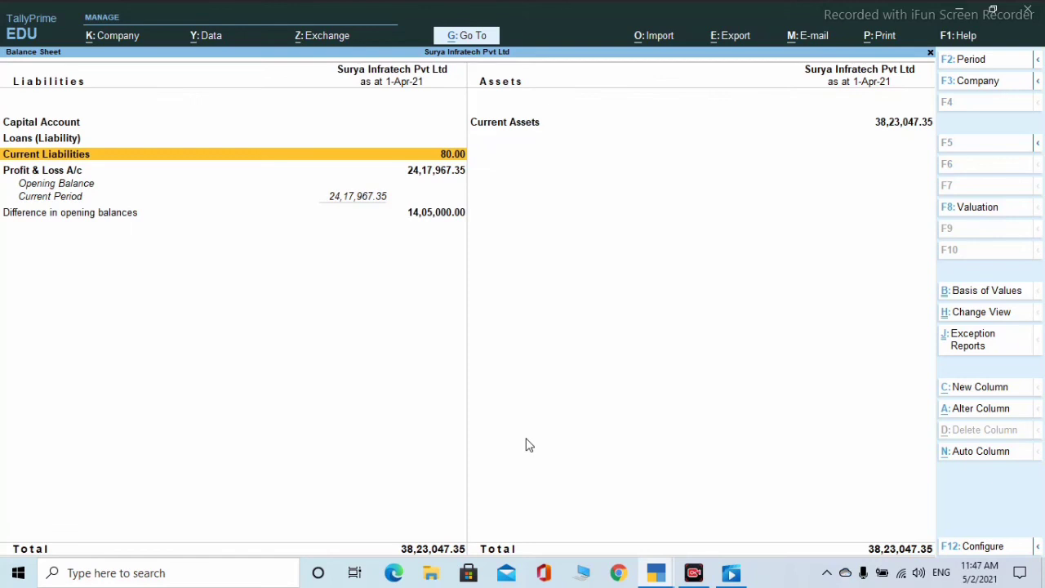
- Drill from Current Assets into Closing Stock and the Keyboard April vouchers, then return to Stock Summary
key("Right")
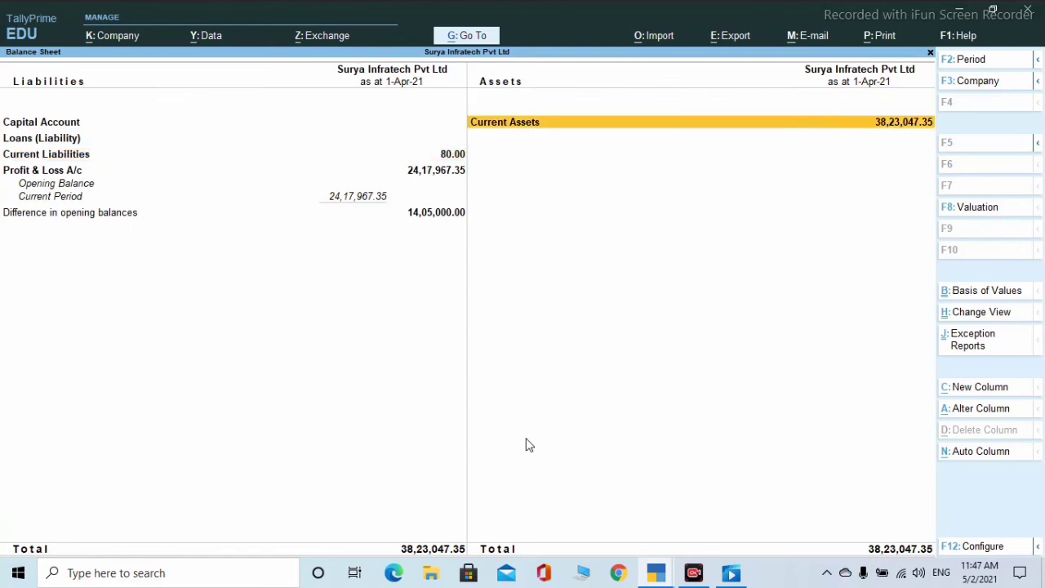
key("Return")
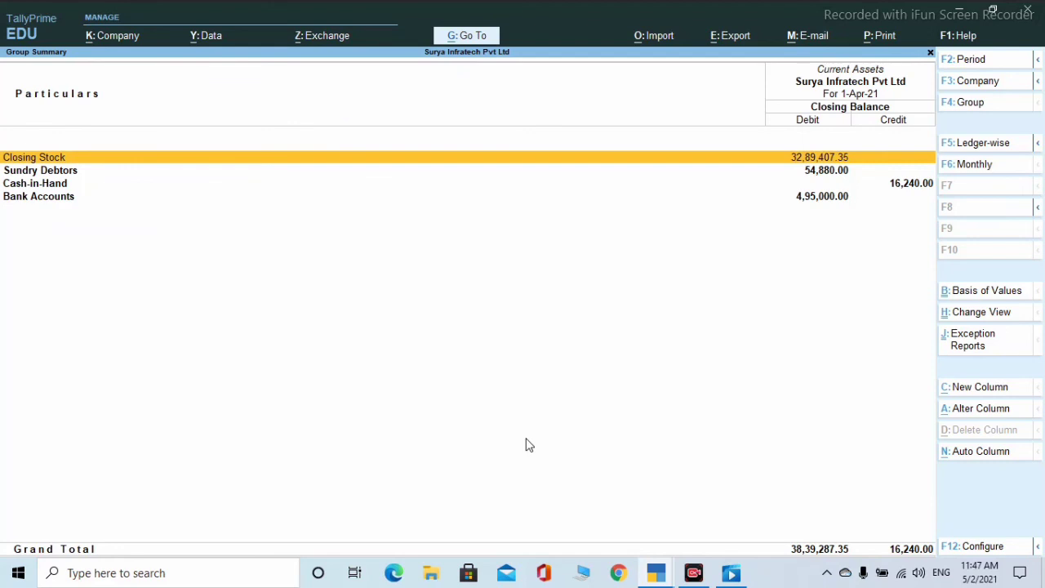
key("Return")
key("Return")
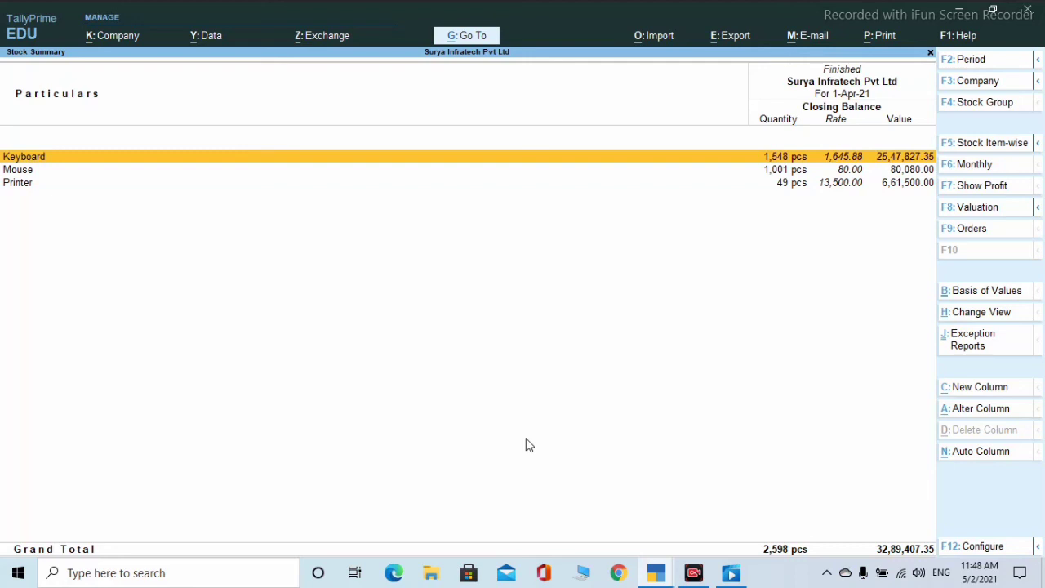
key("Return")
key("Return")
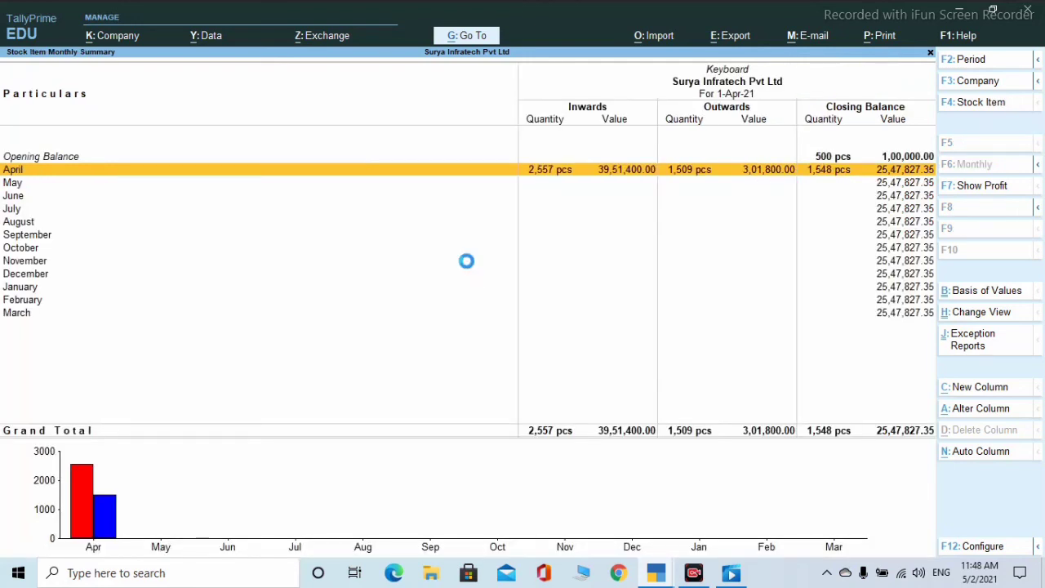
key("Return")
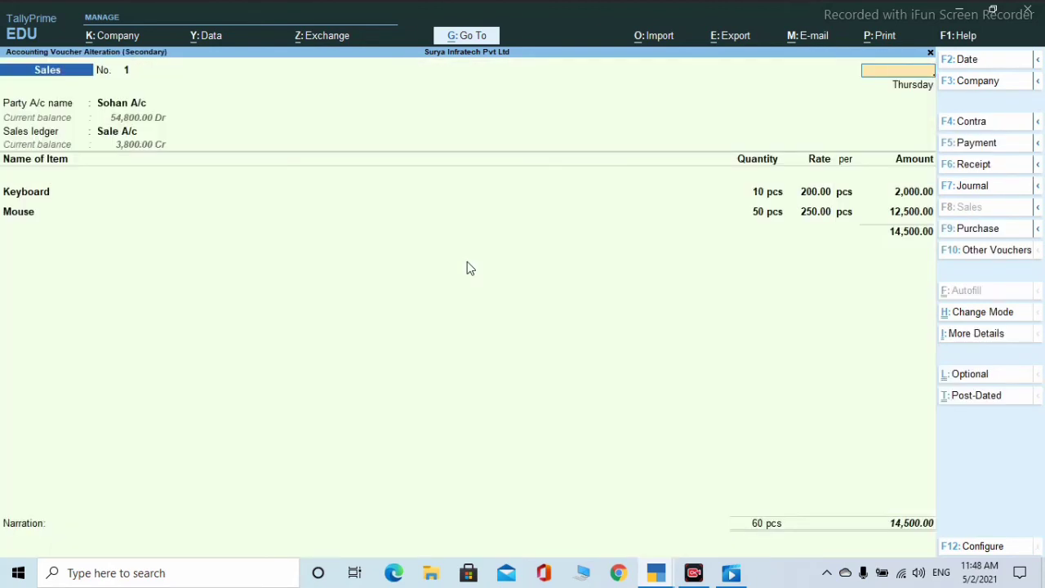
key("Escape")
key("y")
key("Escape")
key("Escape")
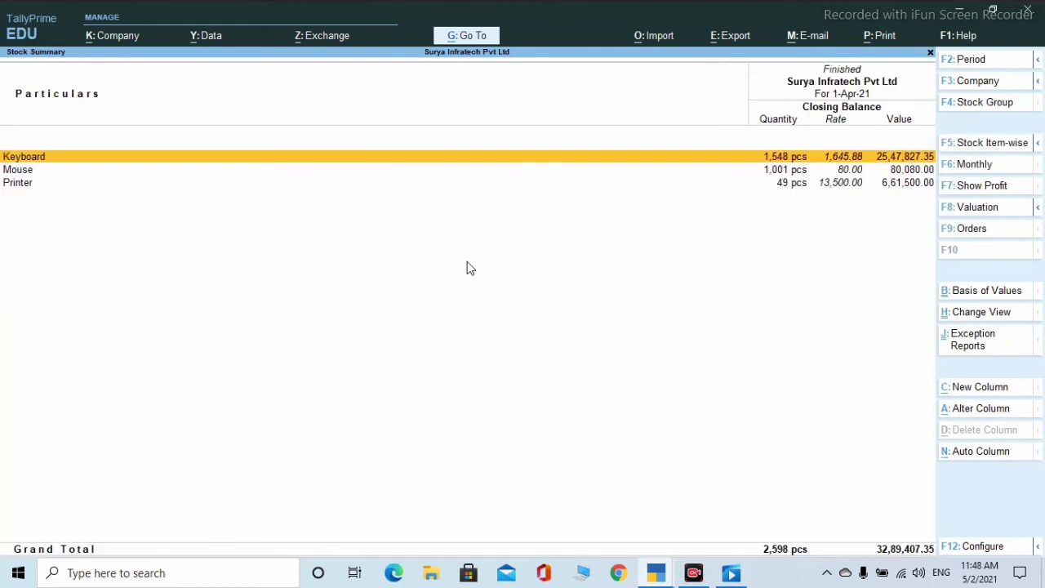
key("Escape")
key("Escape")
key("Escape")
key("Escape")
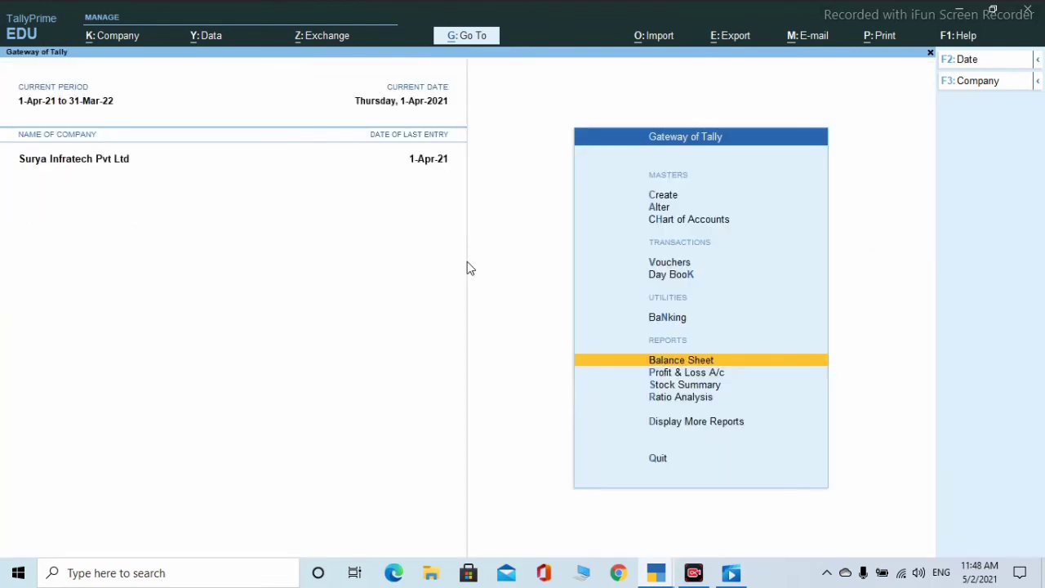
key("Down")
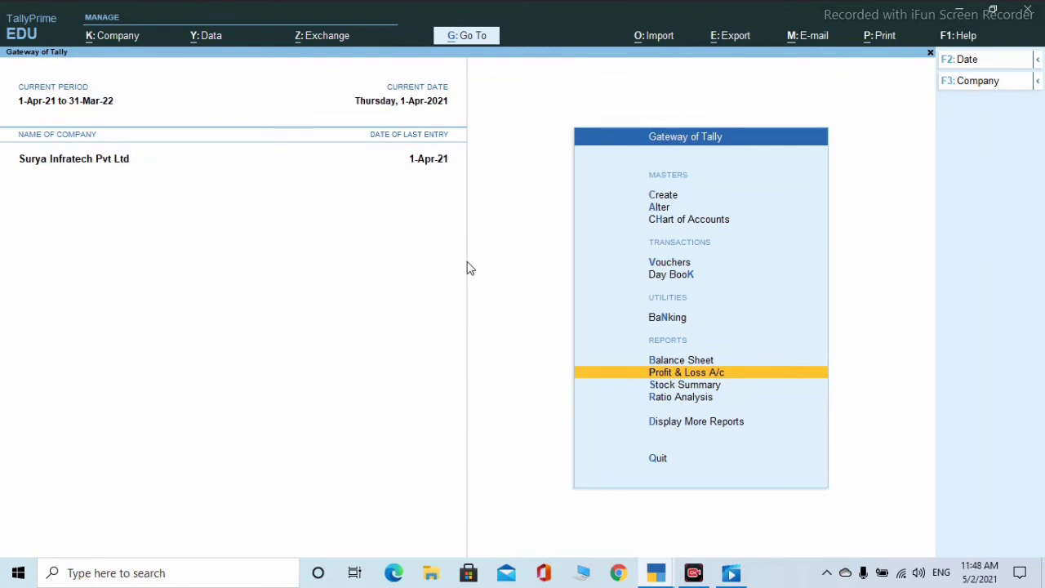
key("Return")
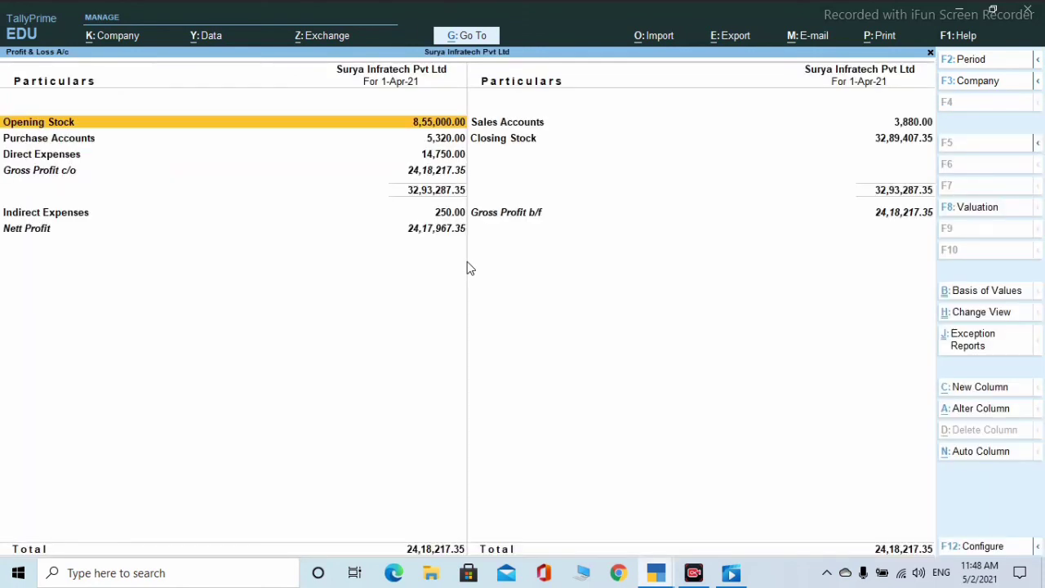
key("Return")
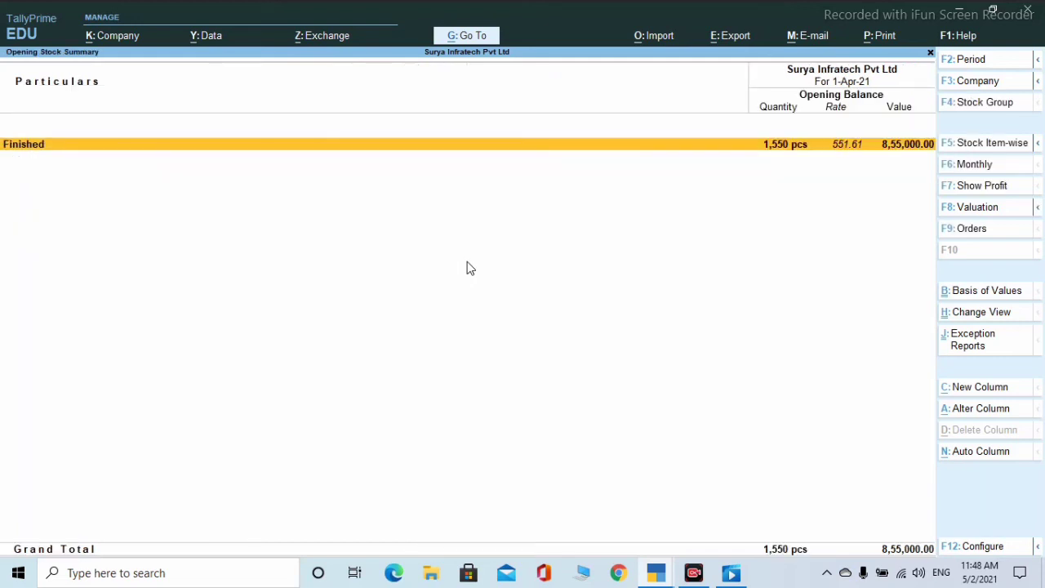
key("Return")
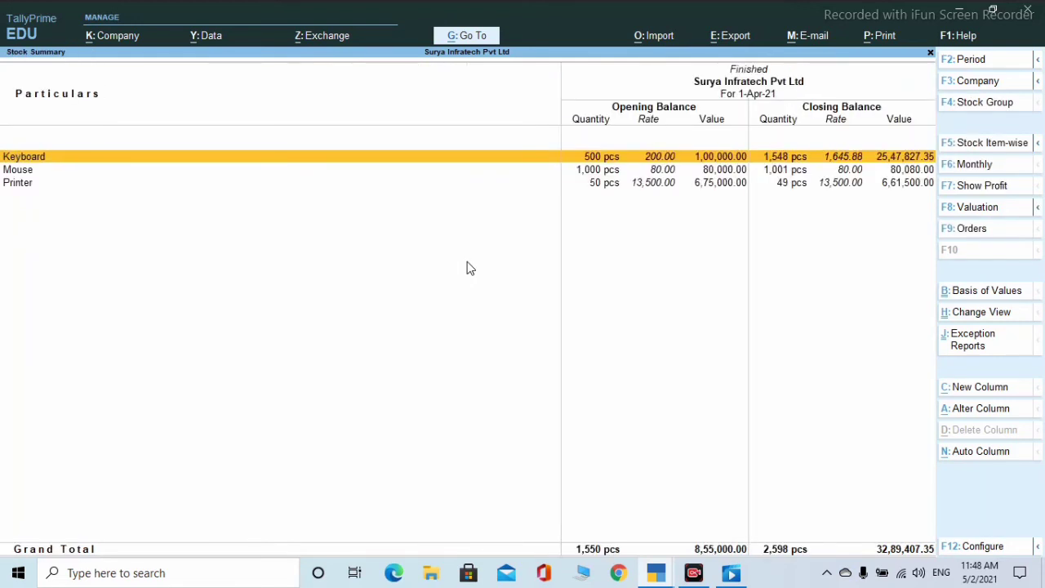
key("Return")
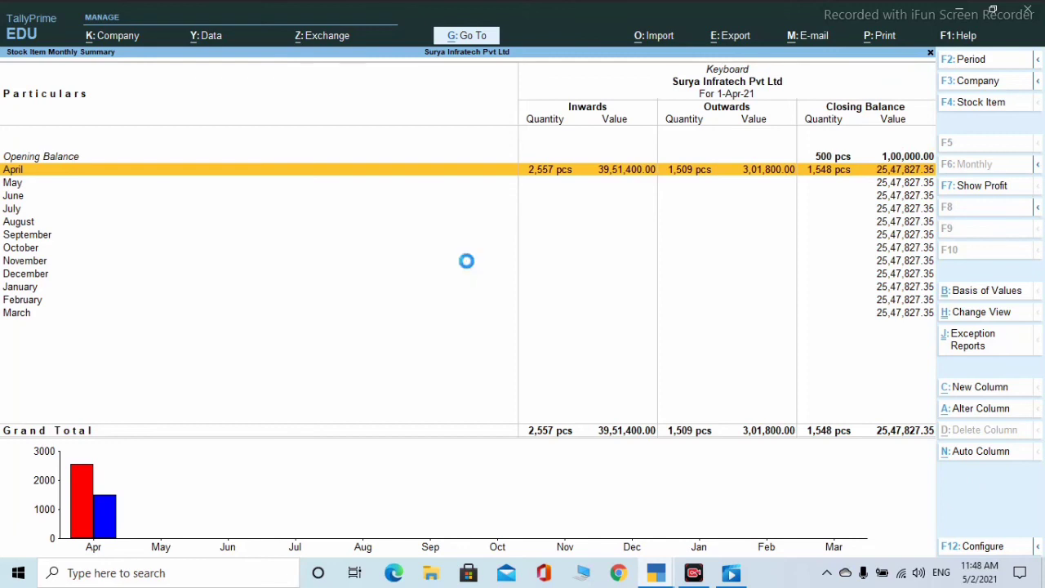
key("Return")
key("Escape")
key("Escape")
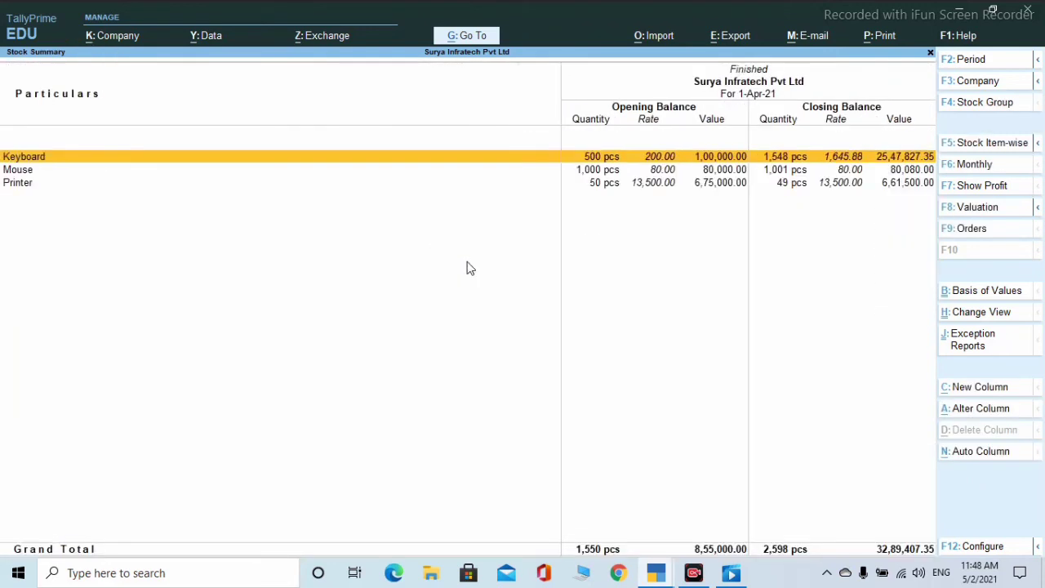
key("Down")
key("Return")
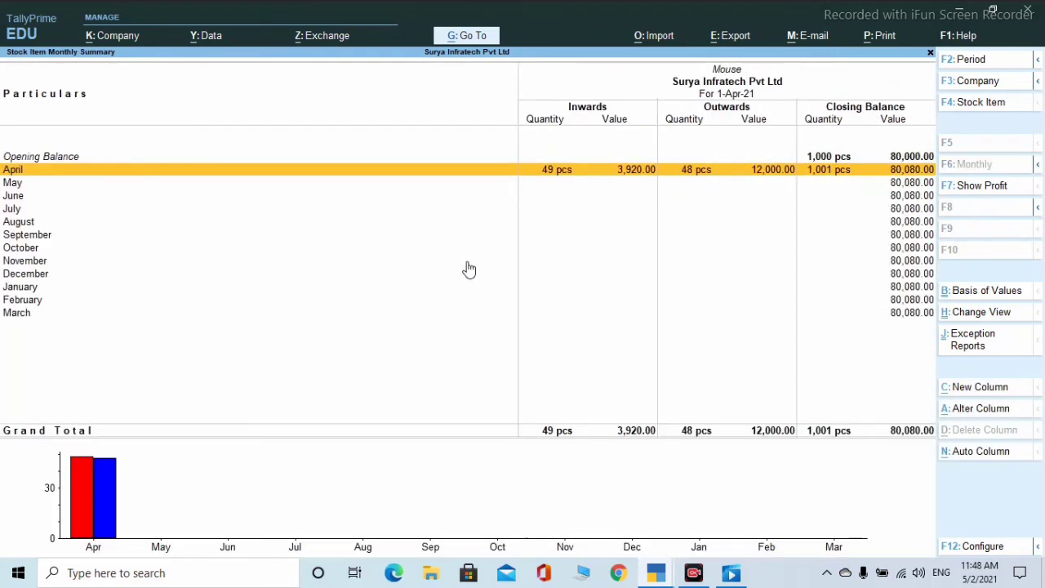
key("Return")
key("Return")
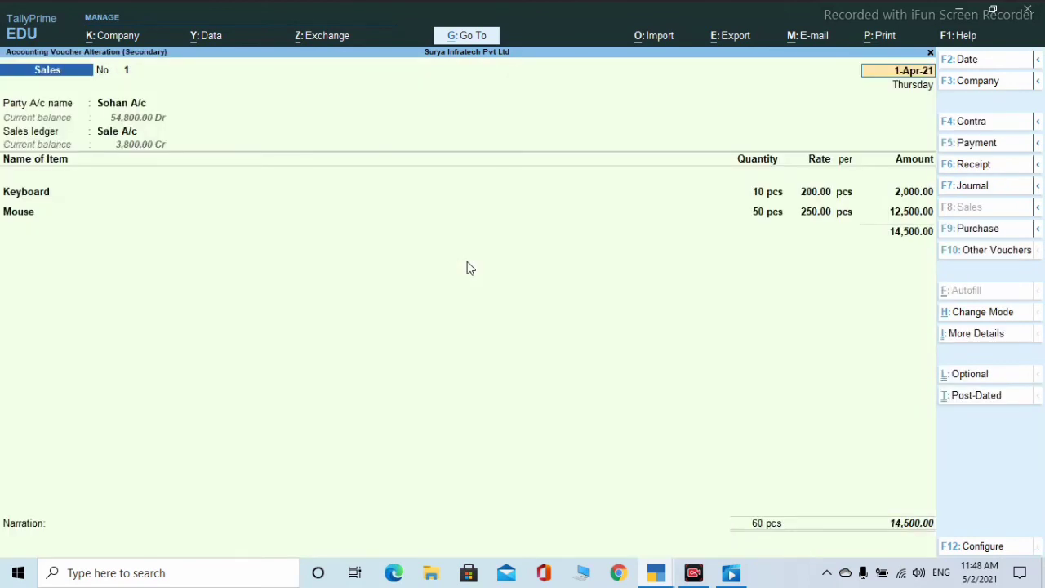
key("Escape")
key("y")
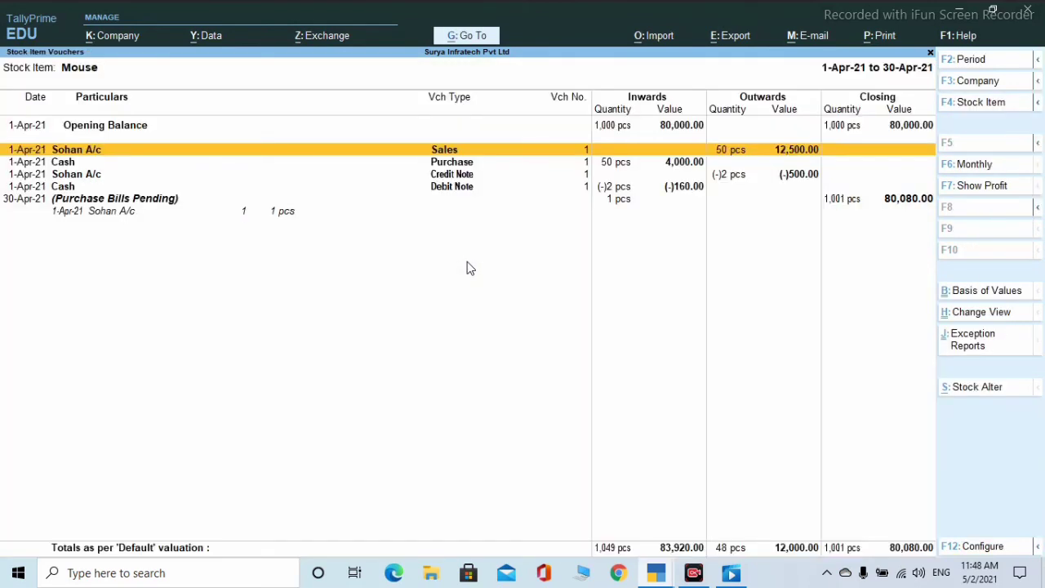
key("Escape")
key("Escape")
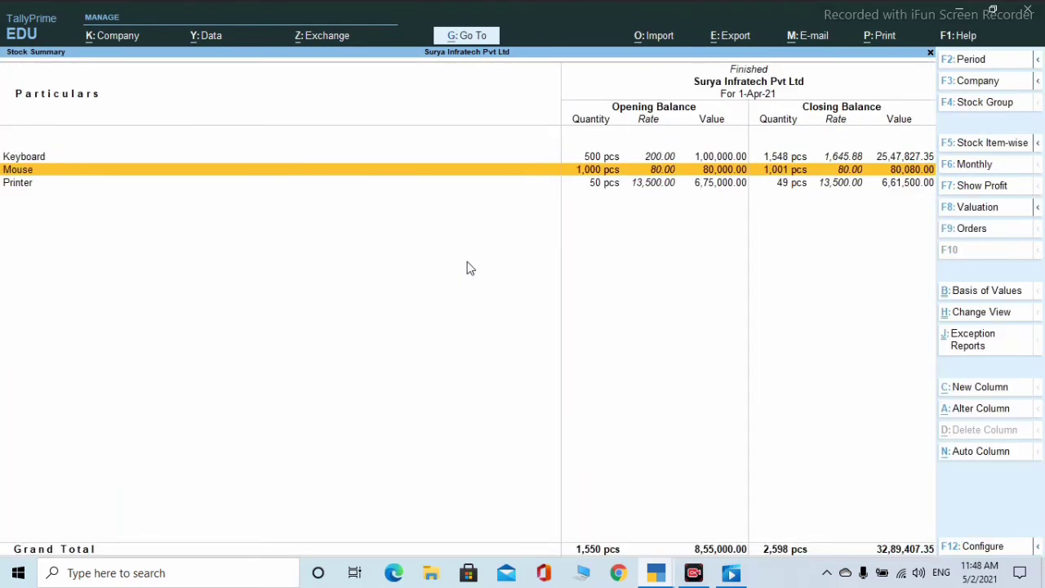
key("Escape")
key("Escape")
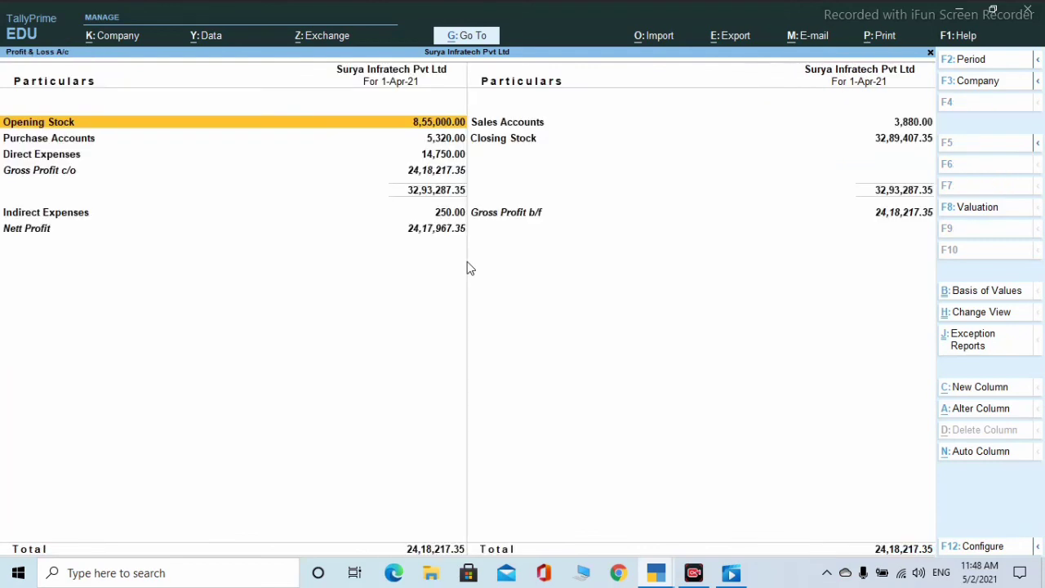
key("Down")
key("Return")
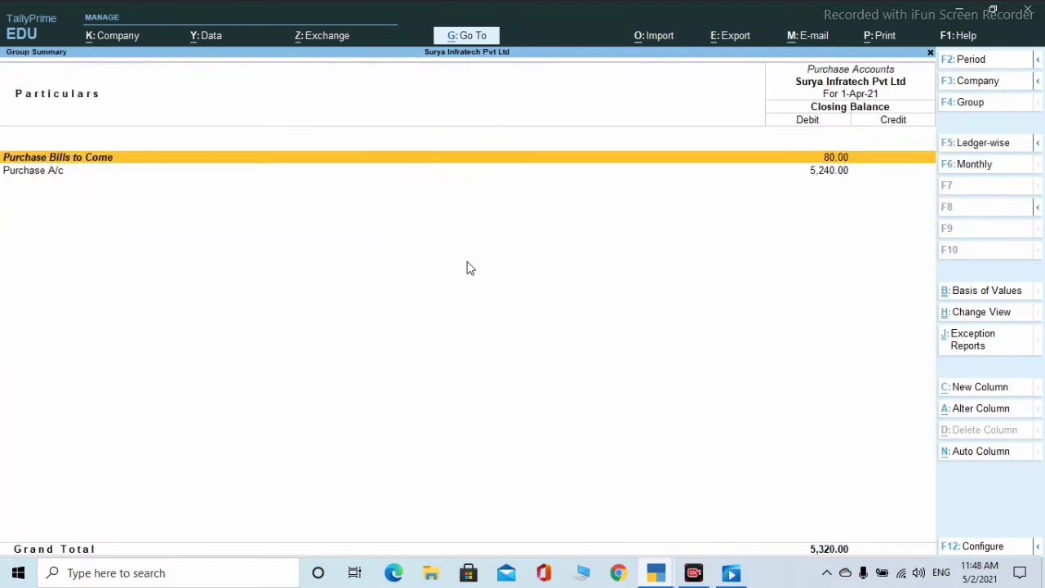
key("Return")
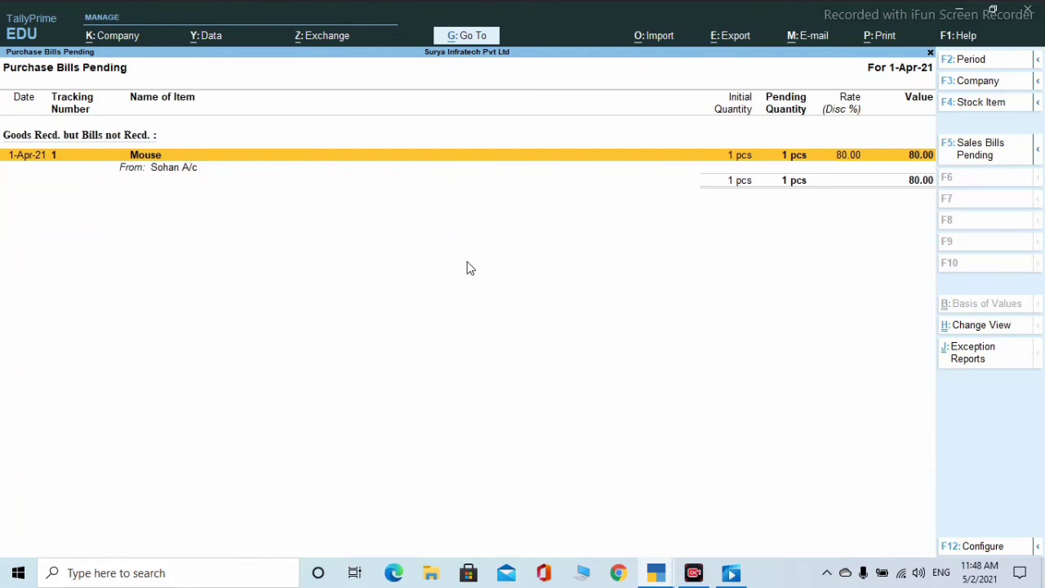
key("Escape")
key("Escape")
key("Escape")
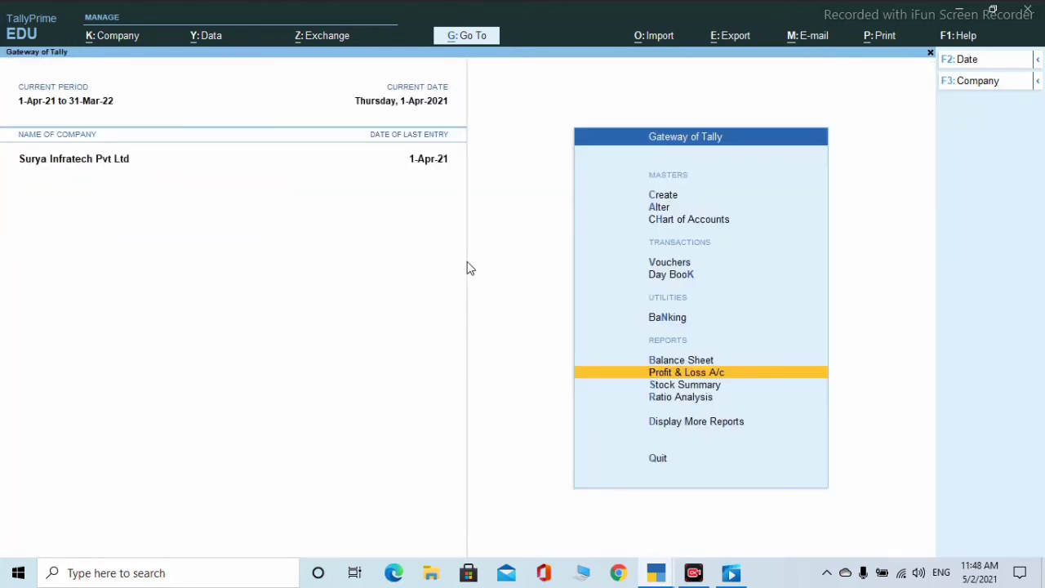
- Open the Stock Summary and drill into the first Keyboard sales voucher without saving changes
key("Down")
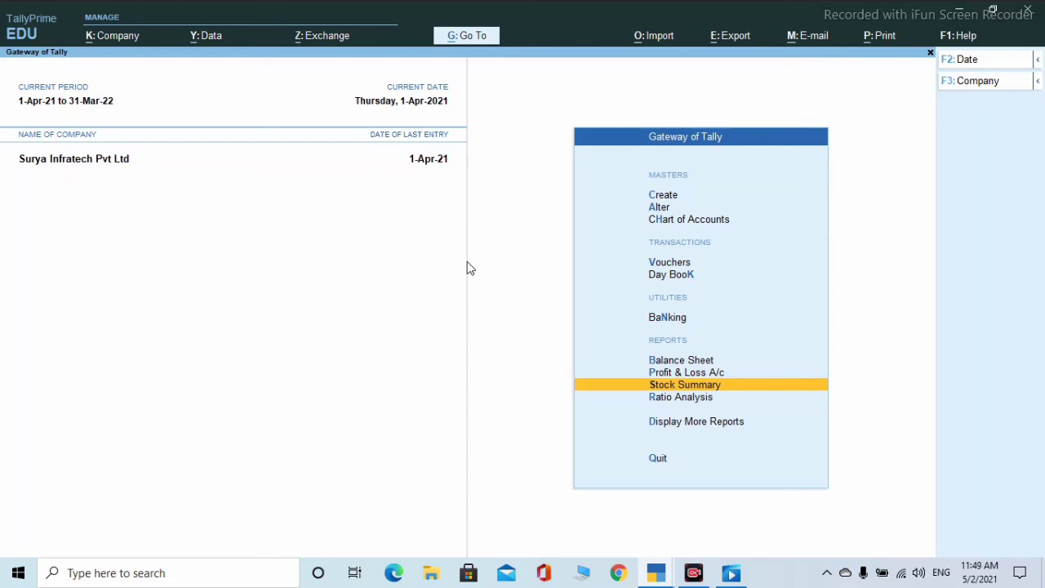
key("Return")
key("Return")
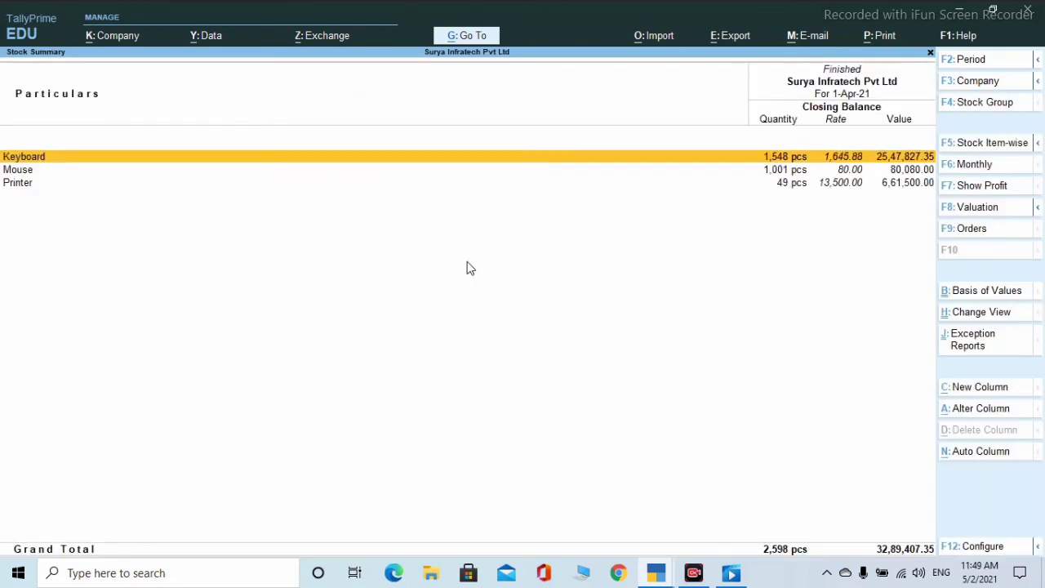
key("Return")
key("Return")
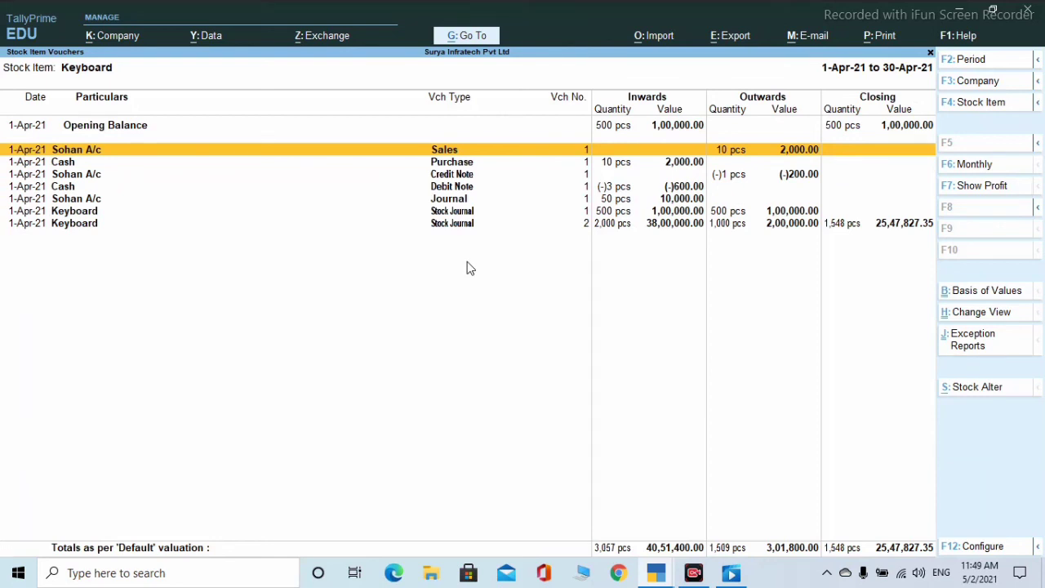
key("Return")
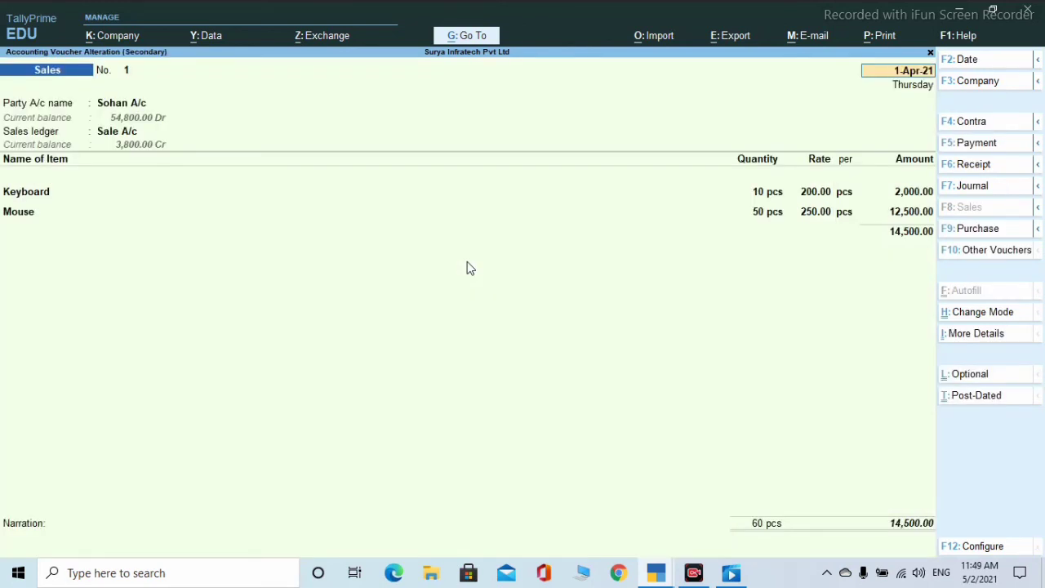
key("BackSpace")
key("Escape")
key("y")
key("Escape")
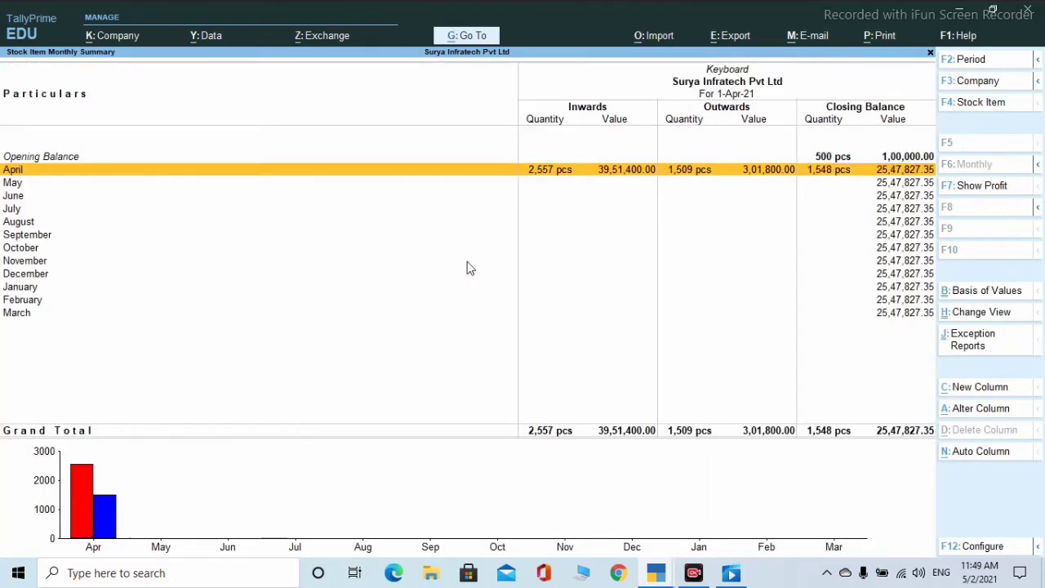
- Return to Gateway of Tally and open the Ratio Analysis report
key("Escape")
key("Escape")
key("Escape")
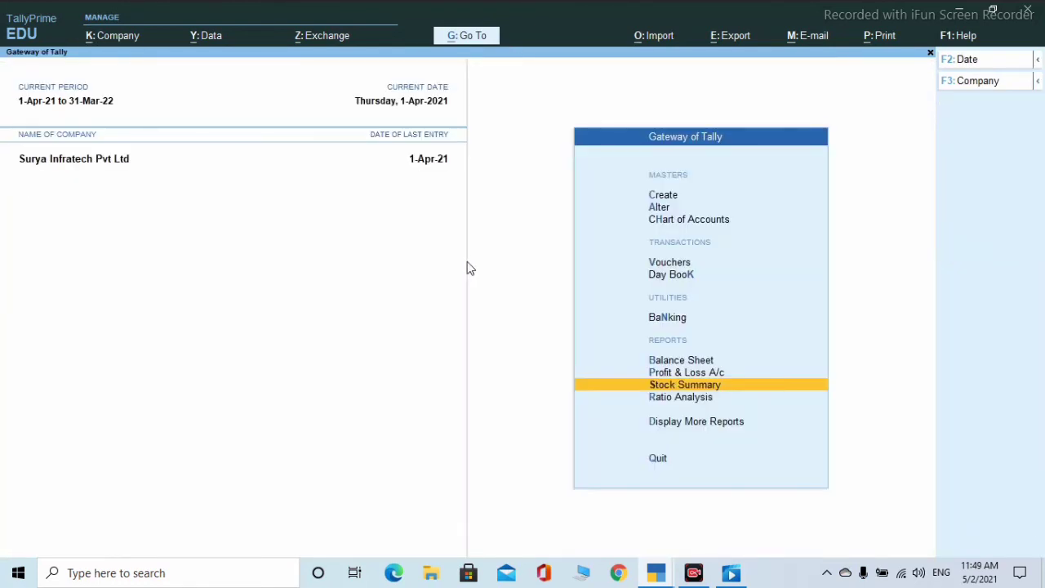
key("Down")
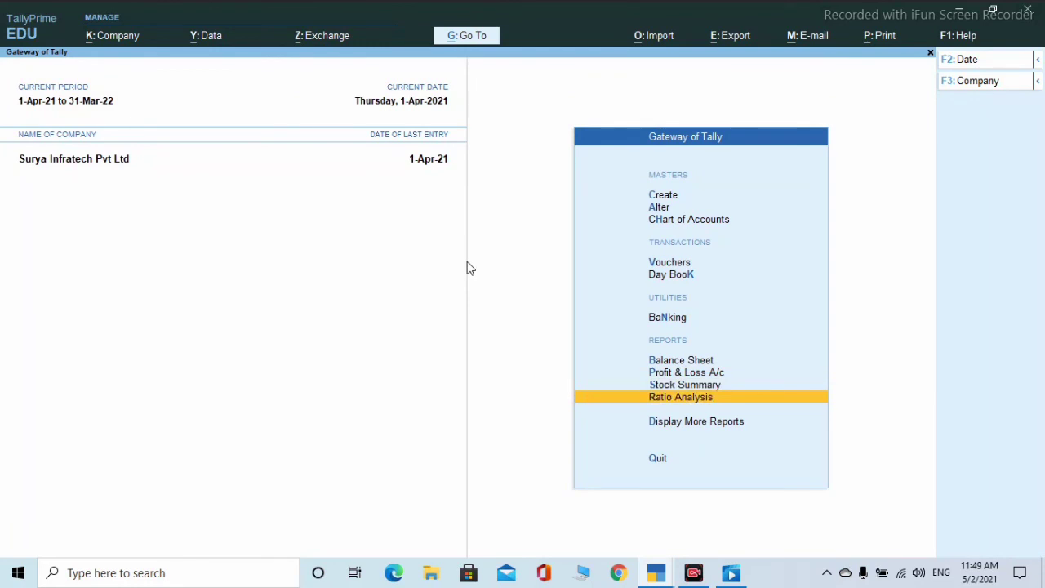
key("Return")
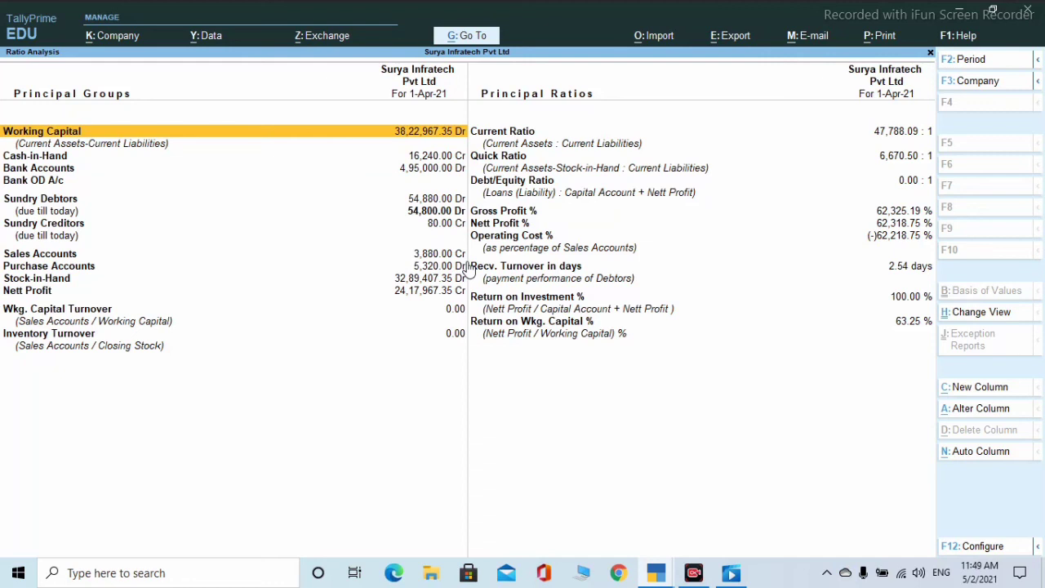
- Drill through P&L and Opening Stock to Keyboard's April vouchers, then back out to the stock summary
key("Return")
key("Return")
key("Return")
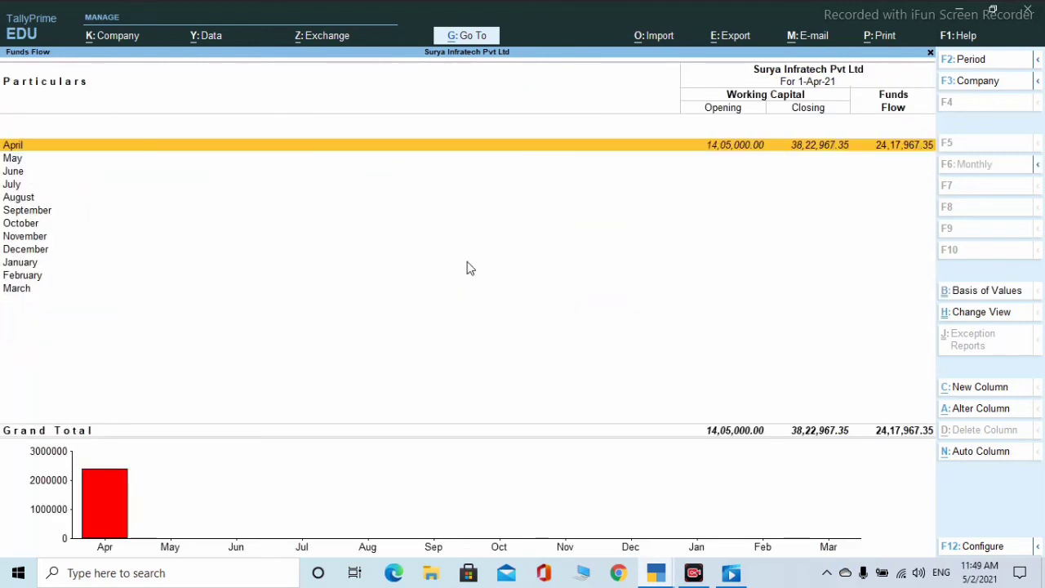
key("Return")
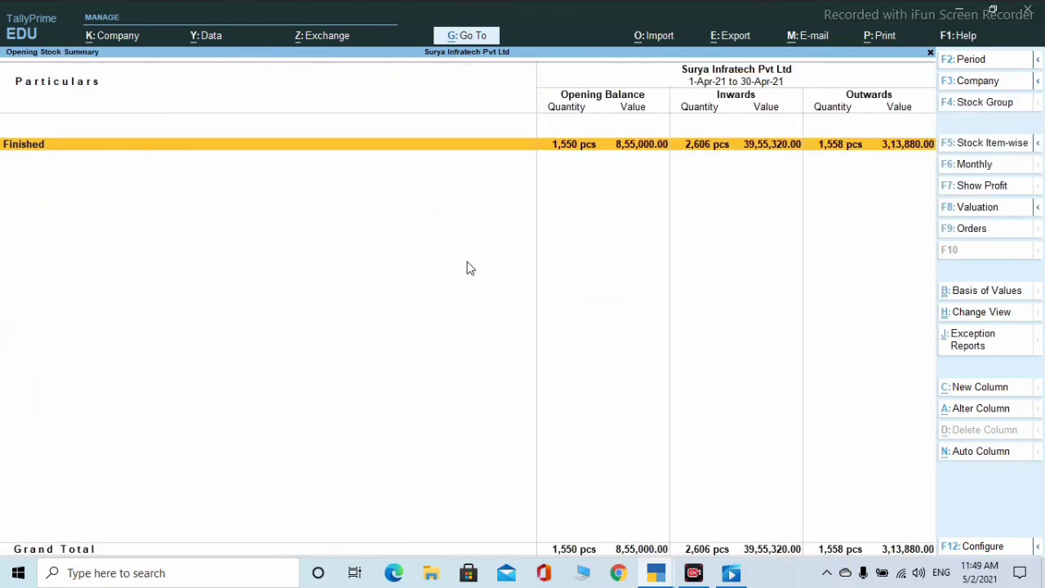
key("Return")
key("Return")
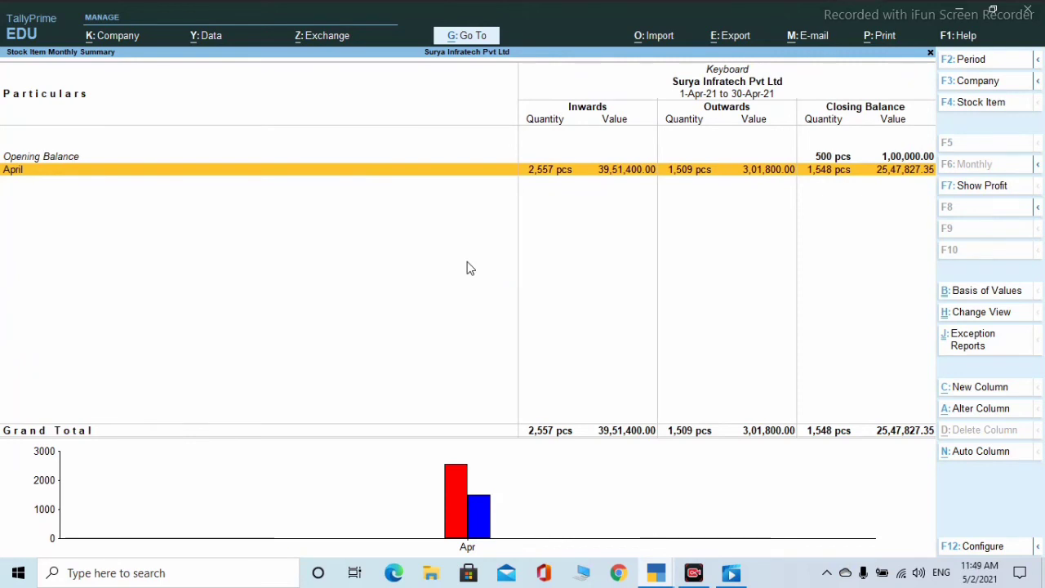
key("Return")
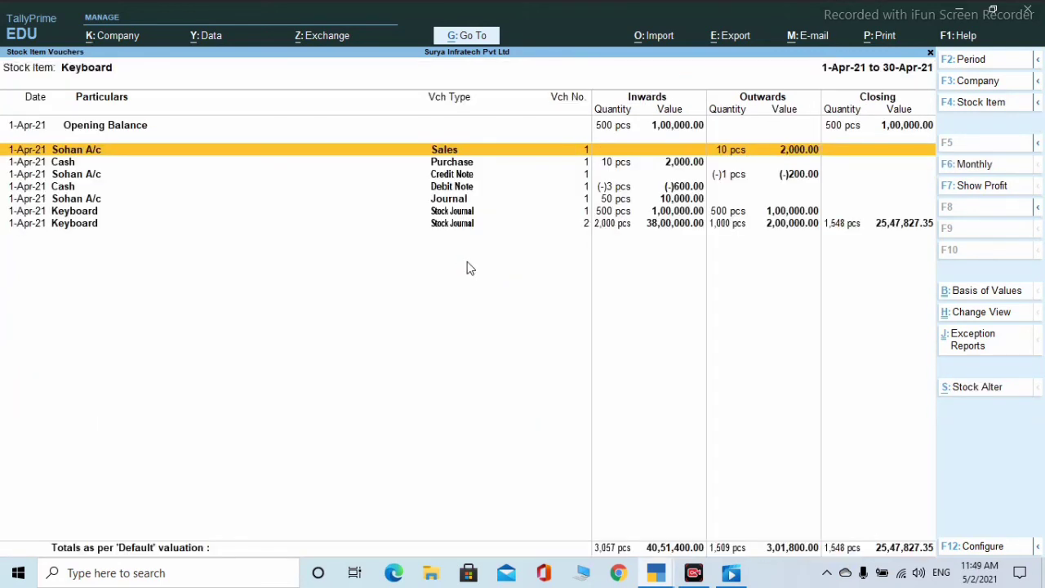
key("Escape")
key("Escape")
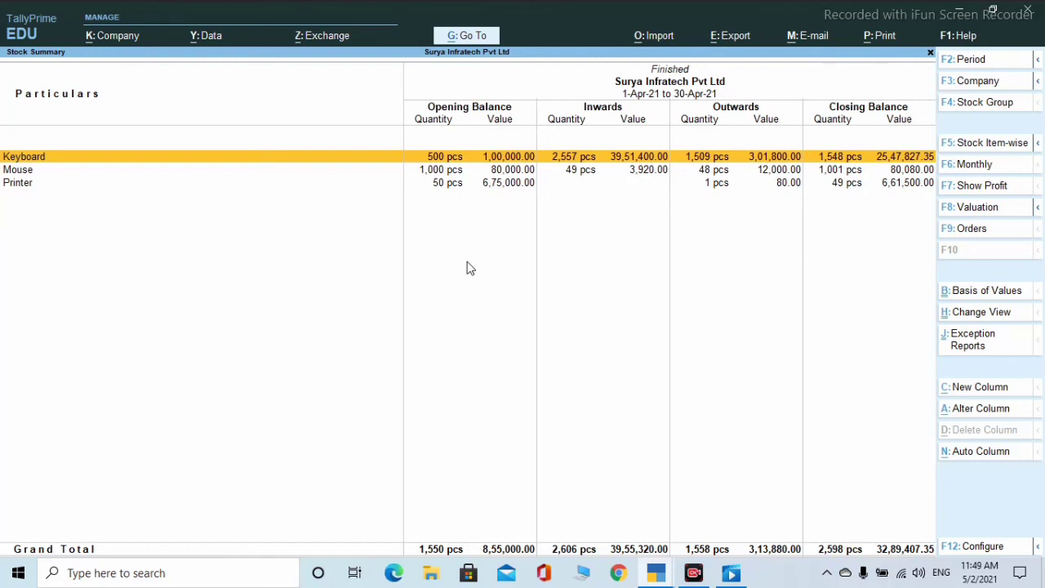
key("Escape")
key("Escape")
key("Escape")
key("Escape")
key("Escape")
key("Escape")
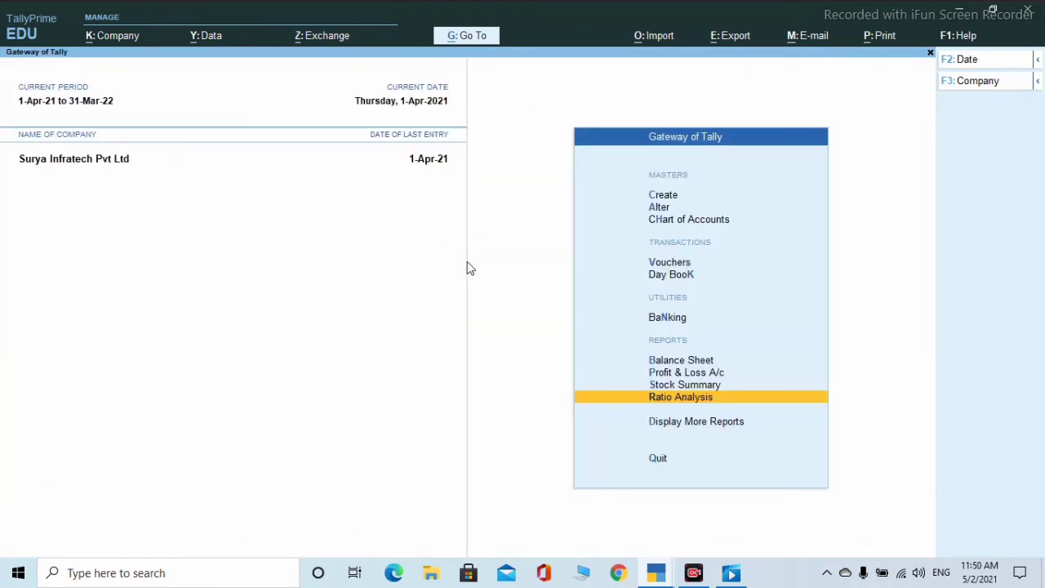
- Glance at Ratio Analysis, then open Display More Reports from Gateway of Tally
key("Return")
key("Escape")
key("Down")
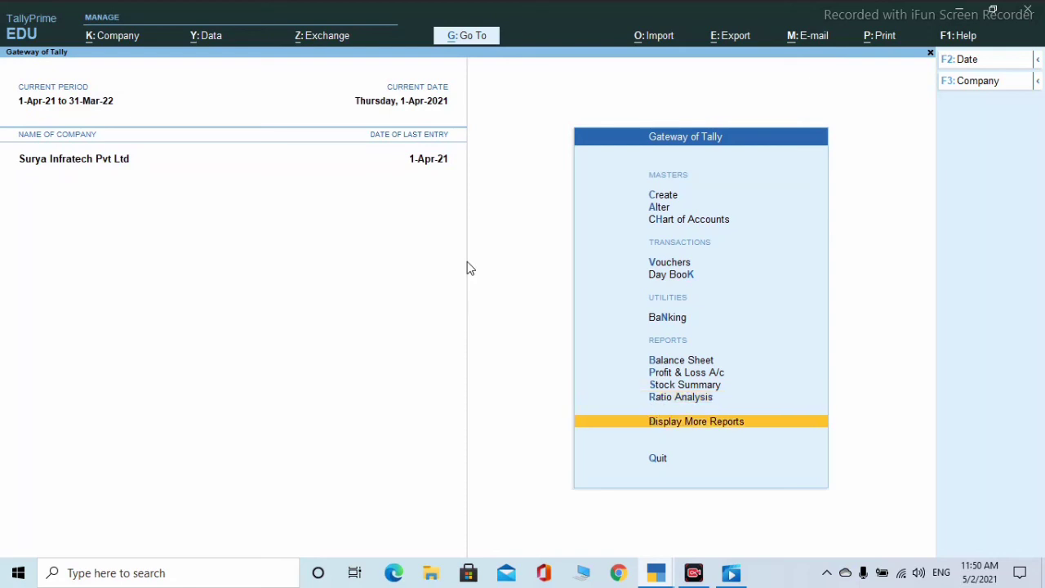
key("Return")
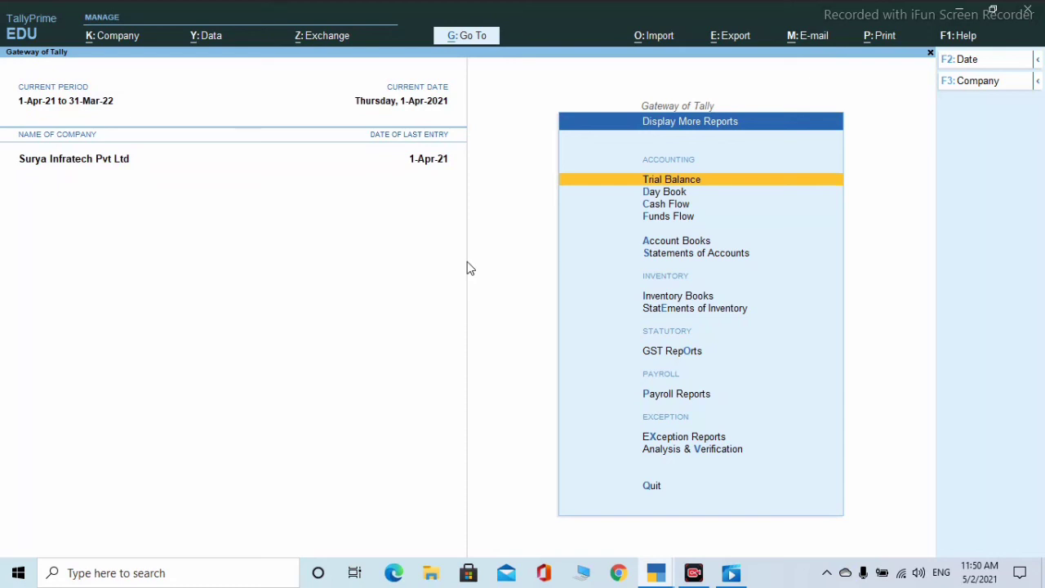
key("Return")
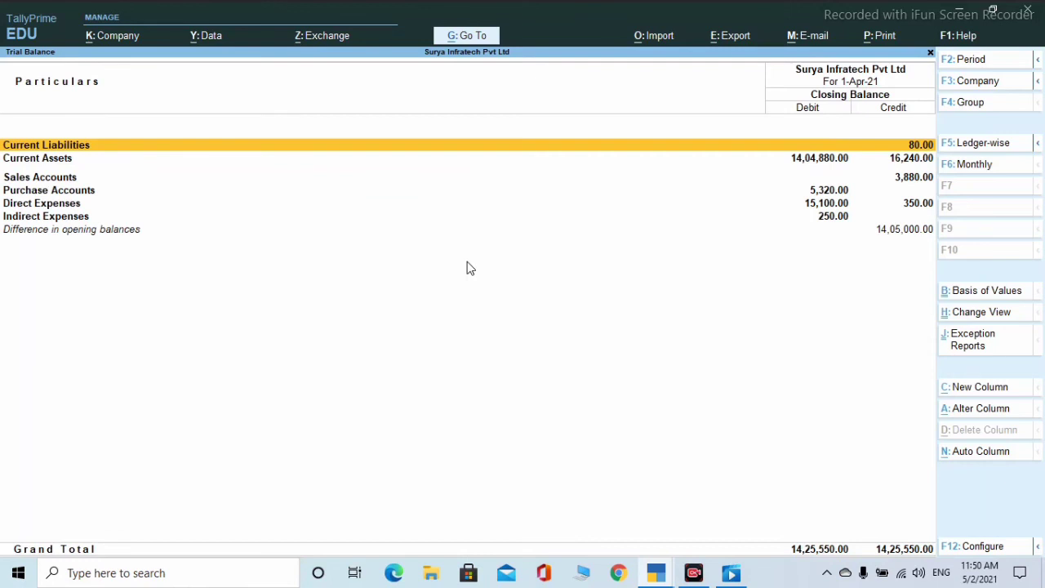
key("Down")
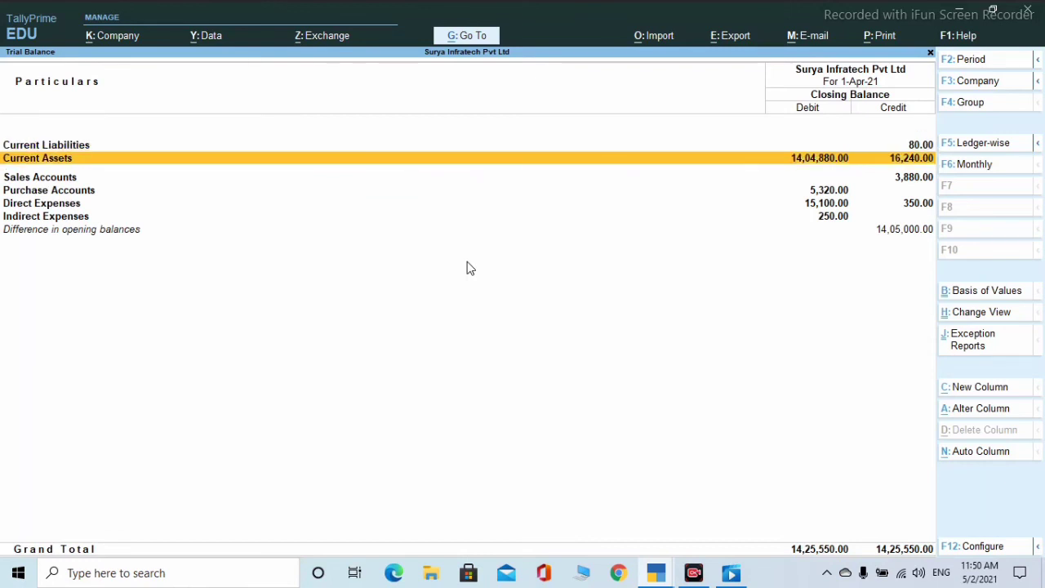
key("Down")
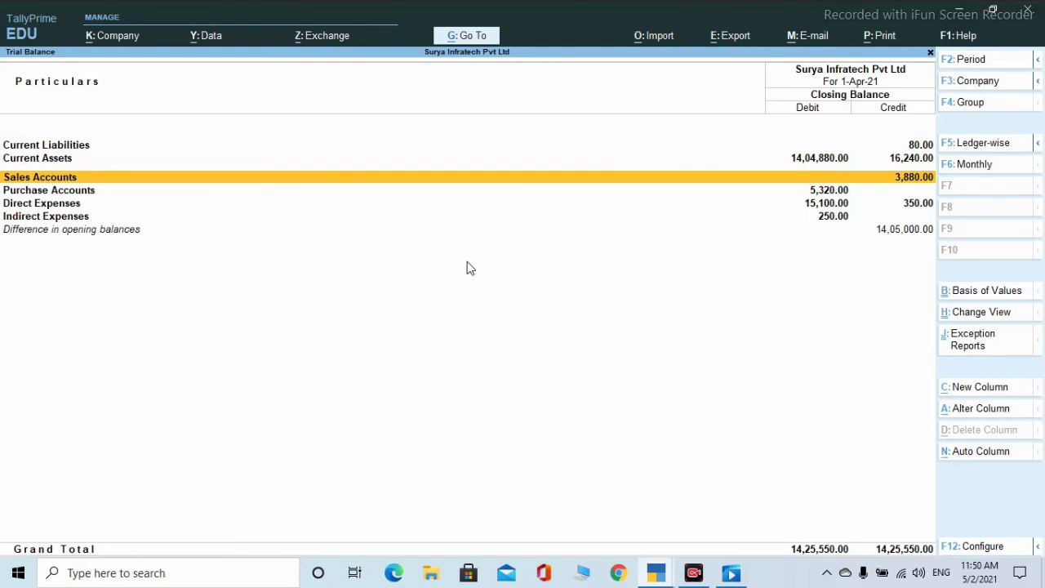
key("Return")
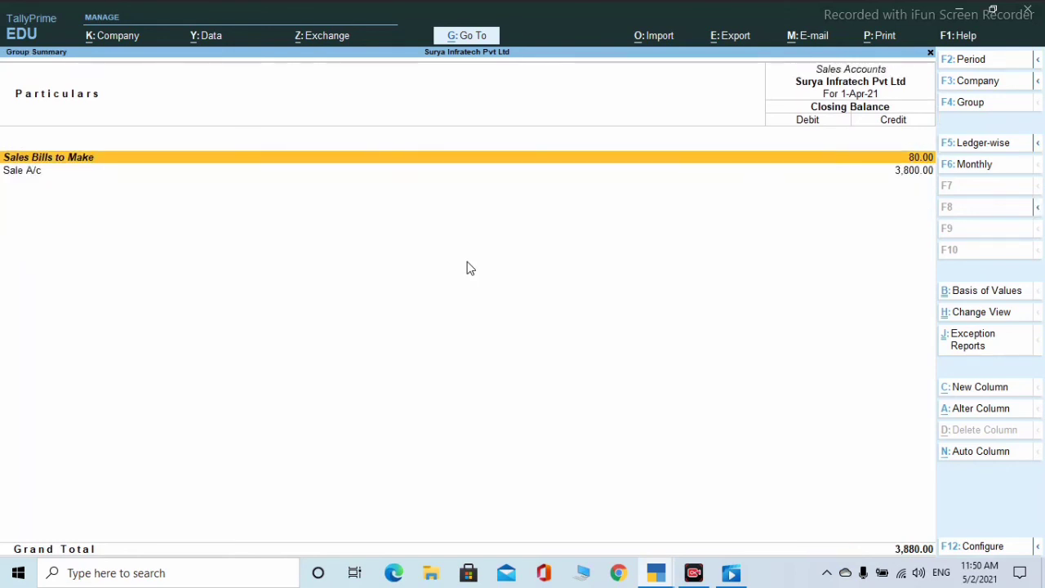
key("Return")
key("Return")
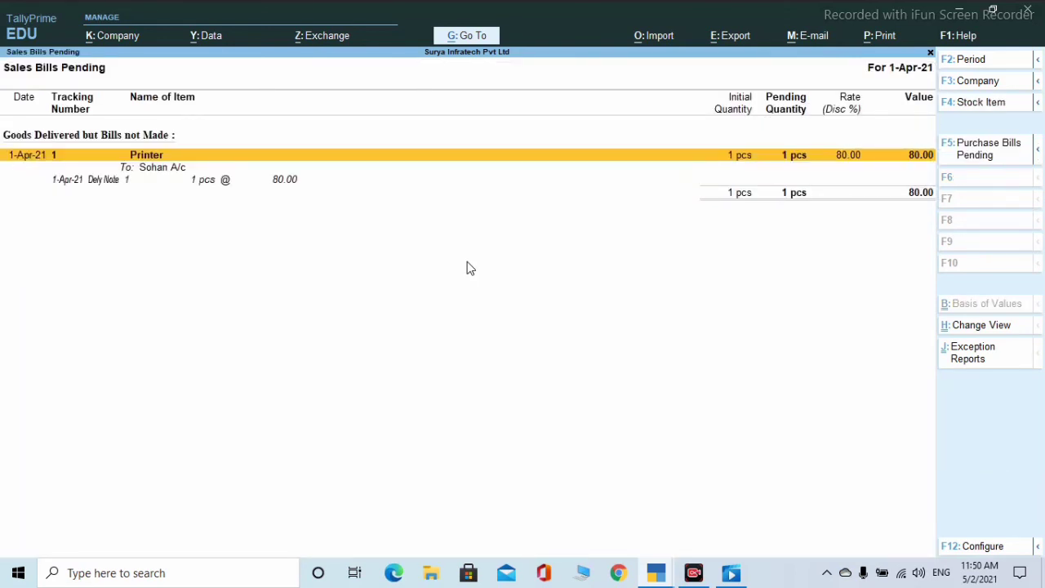
key("Escape")
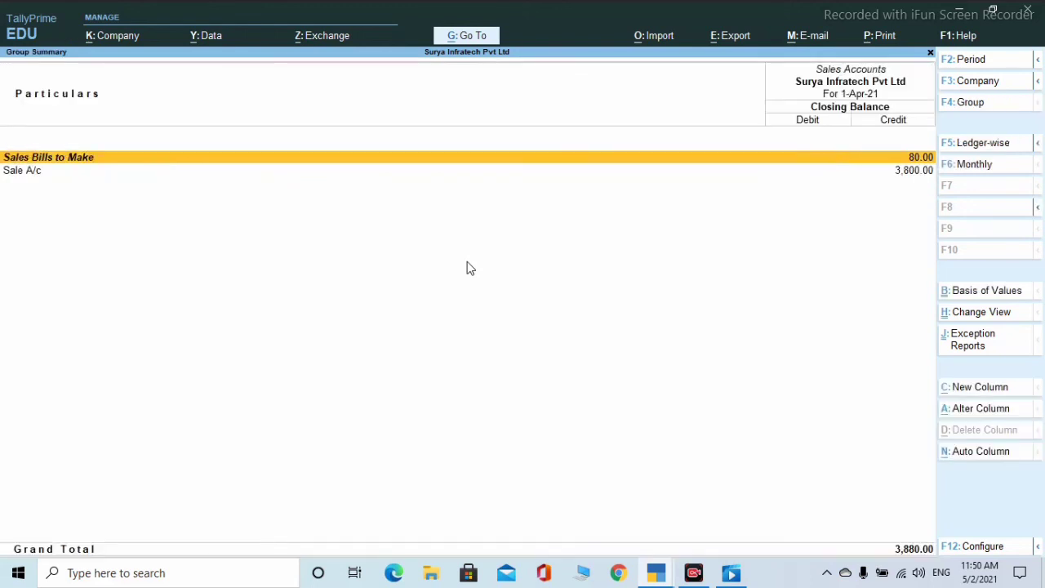
key("Escape")
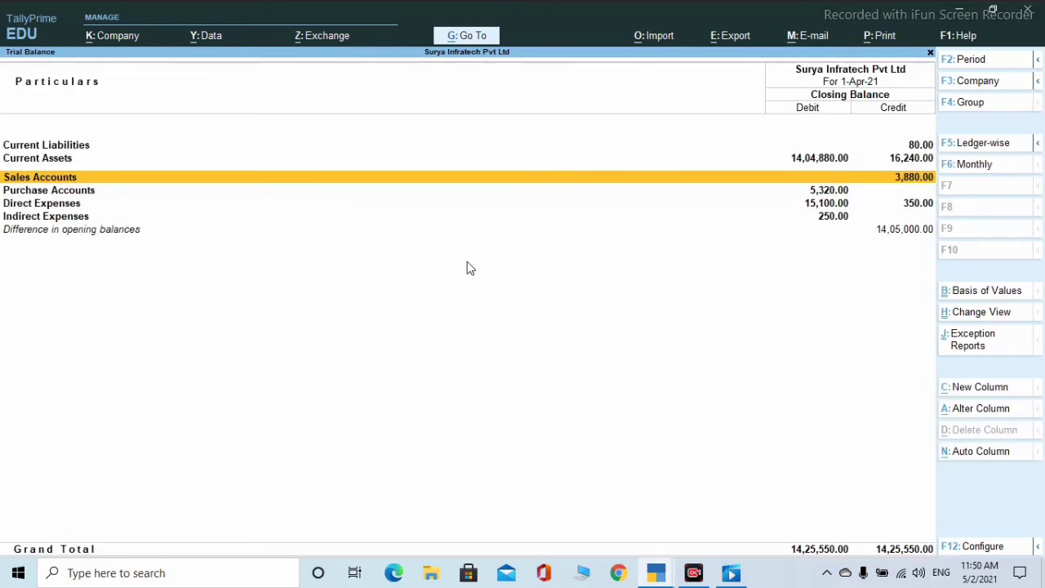
key("Down")
key("Return")
key("Escape")
key("Escape")
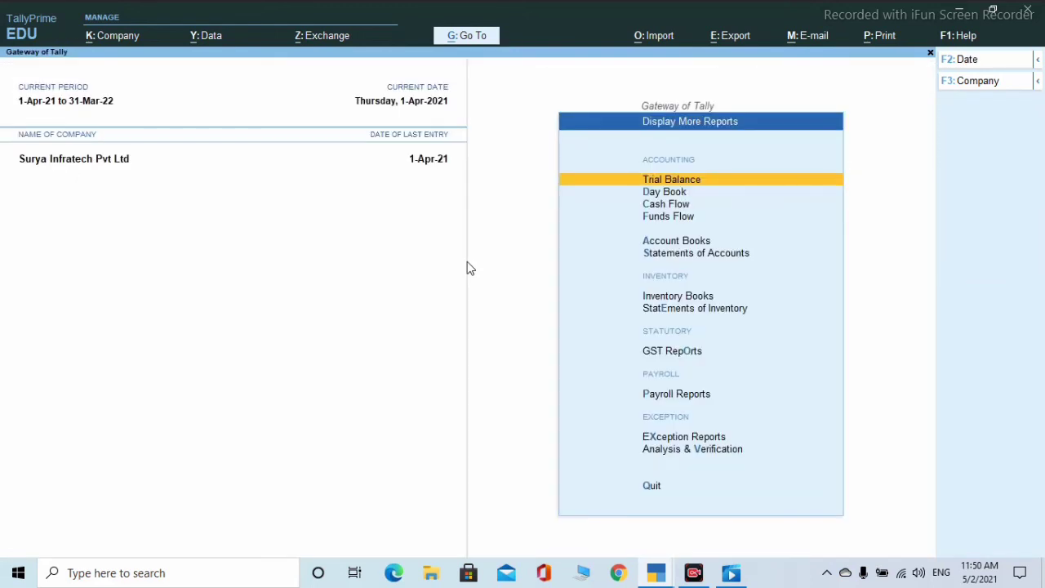
key("Down")
key("Return")
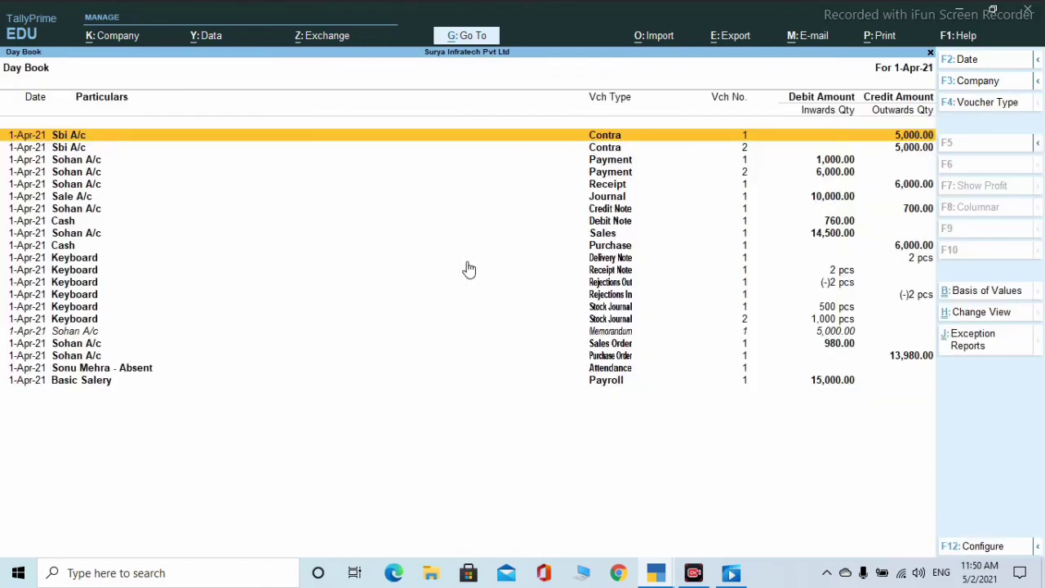
key("Down")
key("Down")
key("Down")
key("Down")
key("Down")
key("Down")
key("Down")
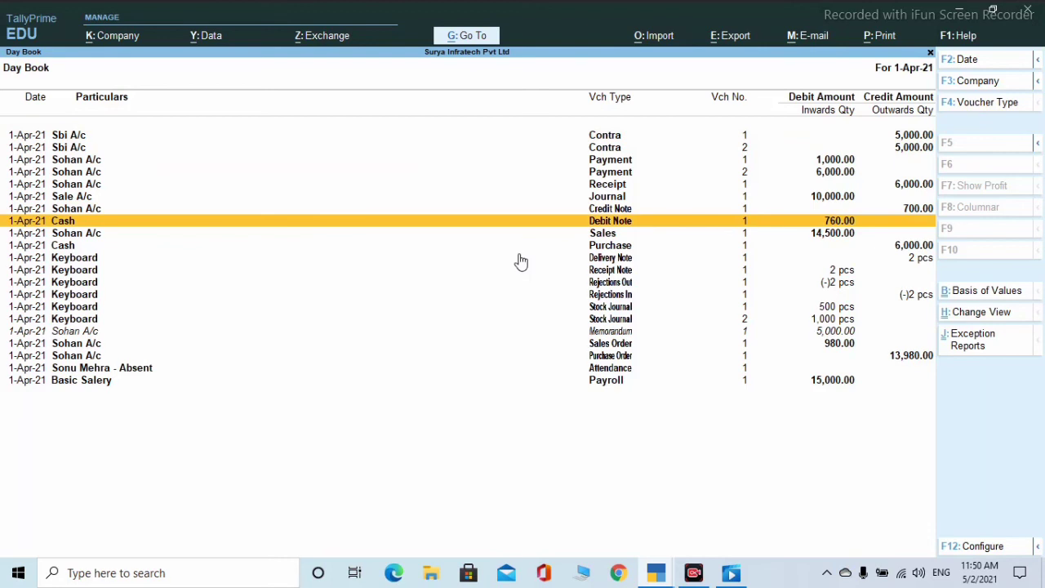
key("Escape")
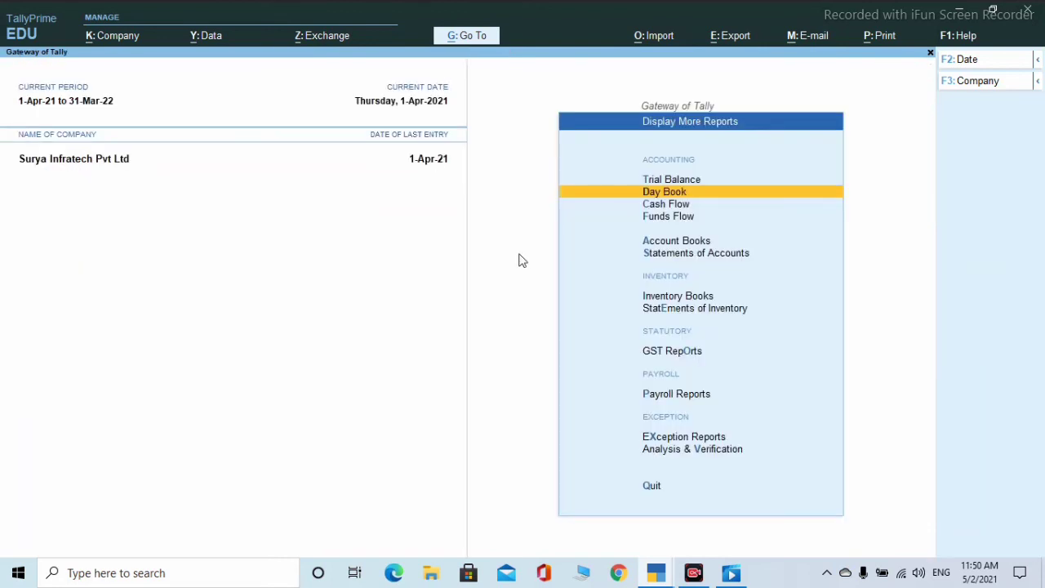
key("Down")
key("Return")
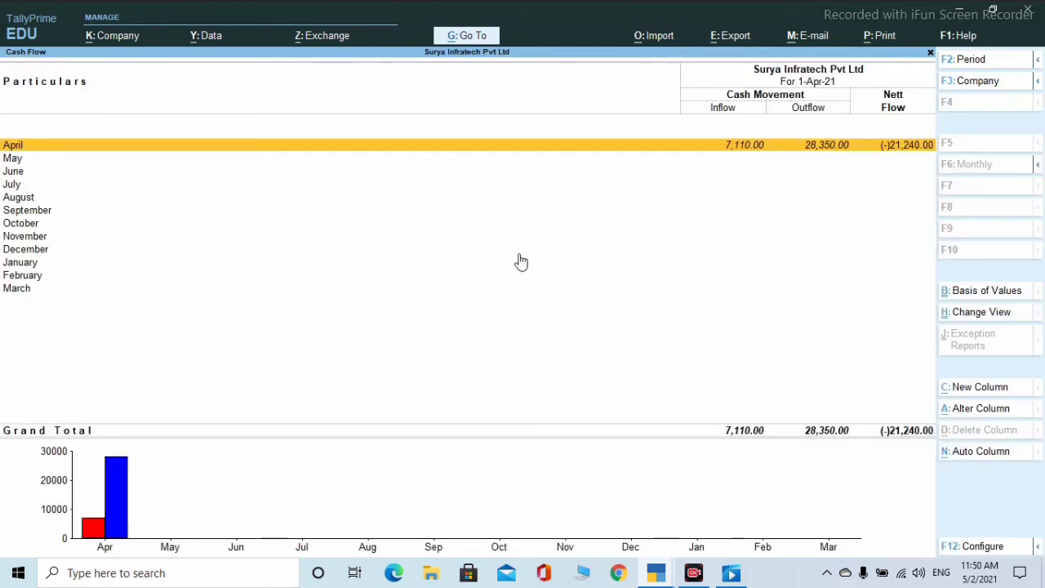
key("Return")
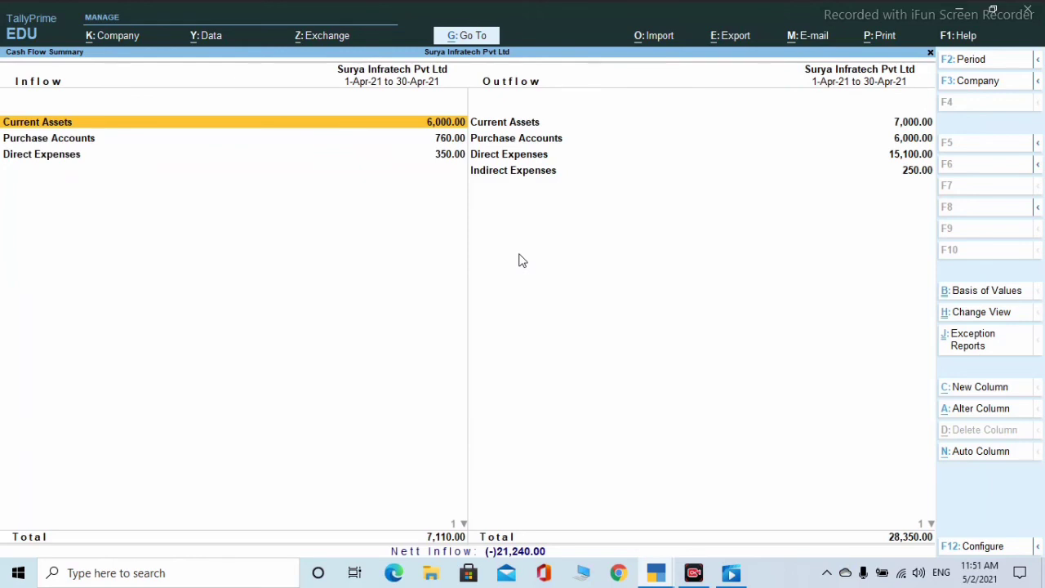
key("Escape")
key("Escape")
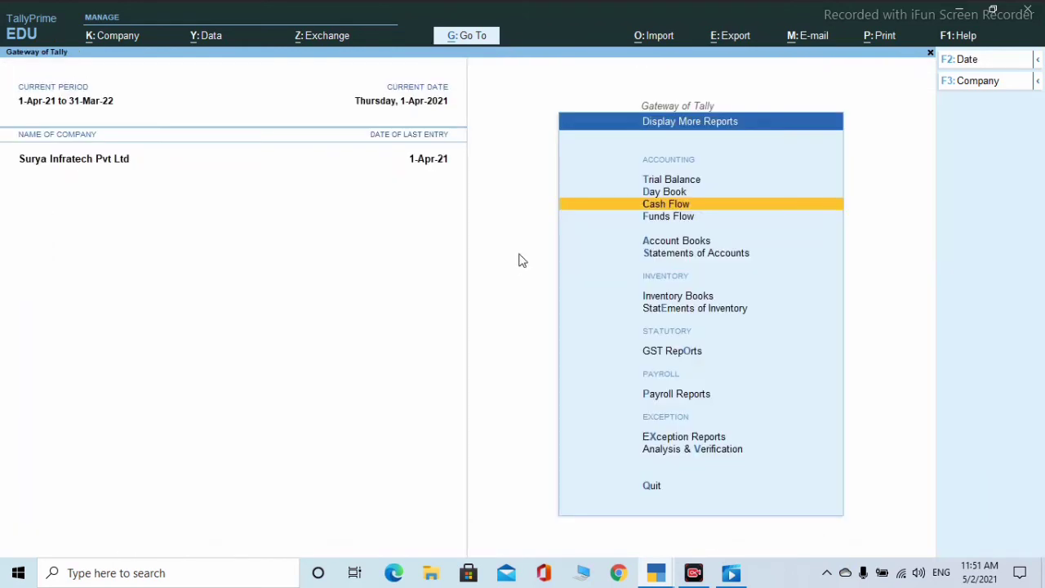
key("Down")
key("Return")
key("Return")
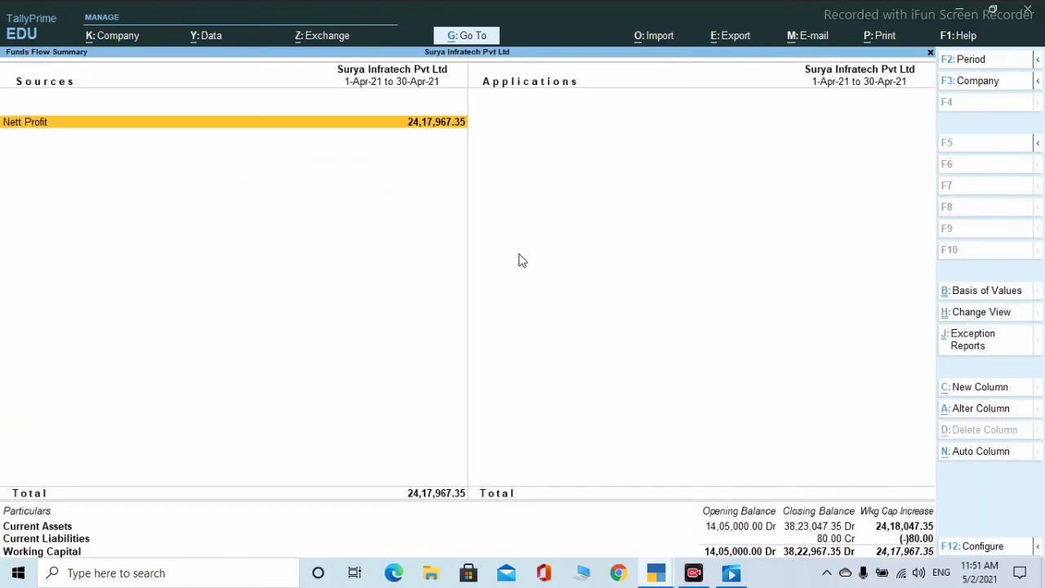
key("Return")
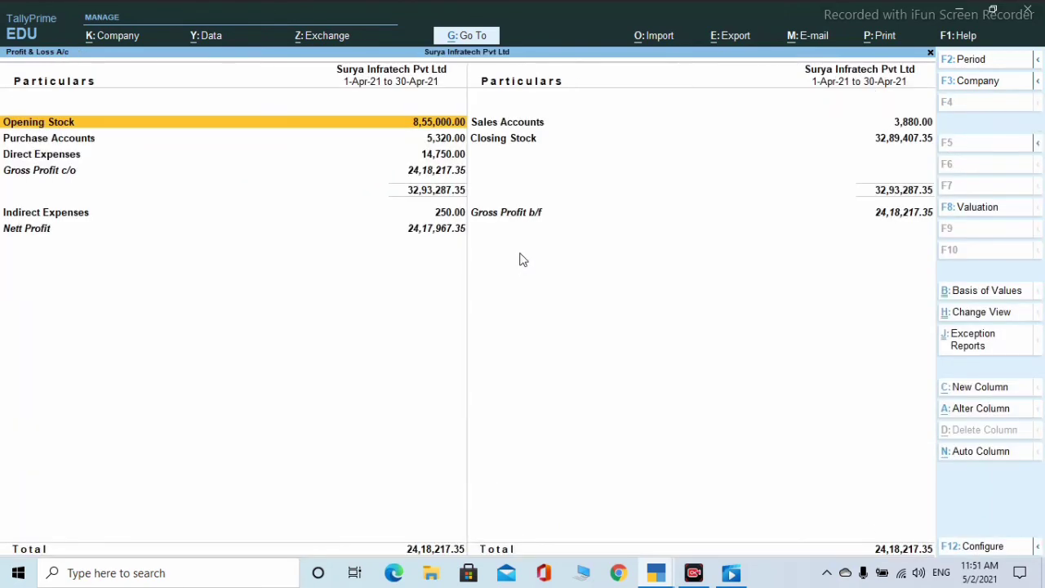
key("Escape")
key("Escape")
key("Escape")
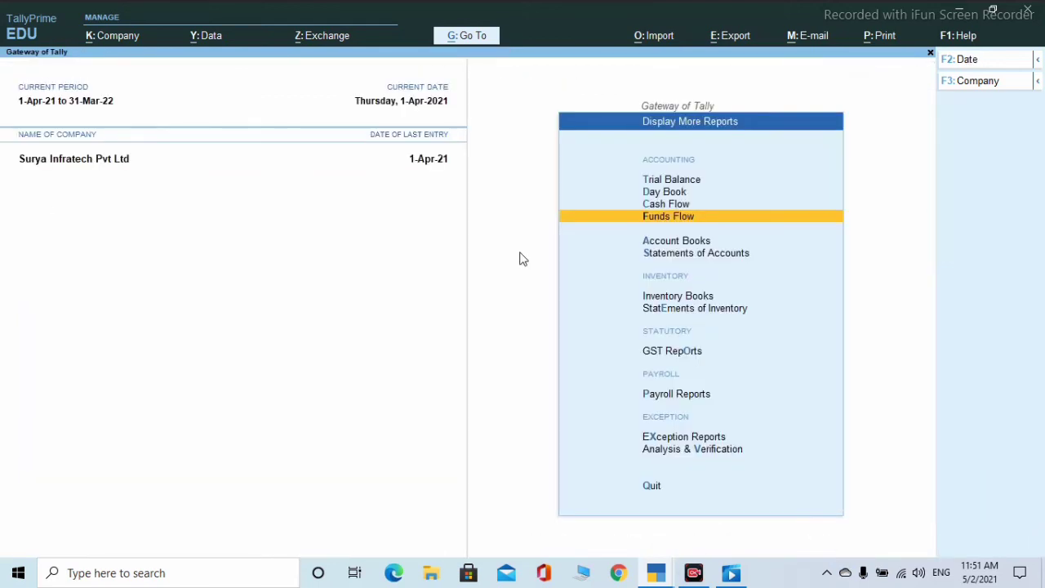
key("Down")
- Check the Cash ledger's April figures via Account Books > Cash/Bank Book(s) > Cash-in-Hand
key("Return")
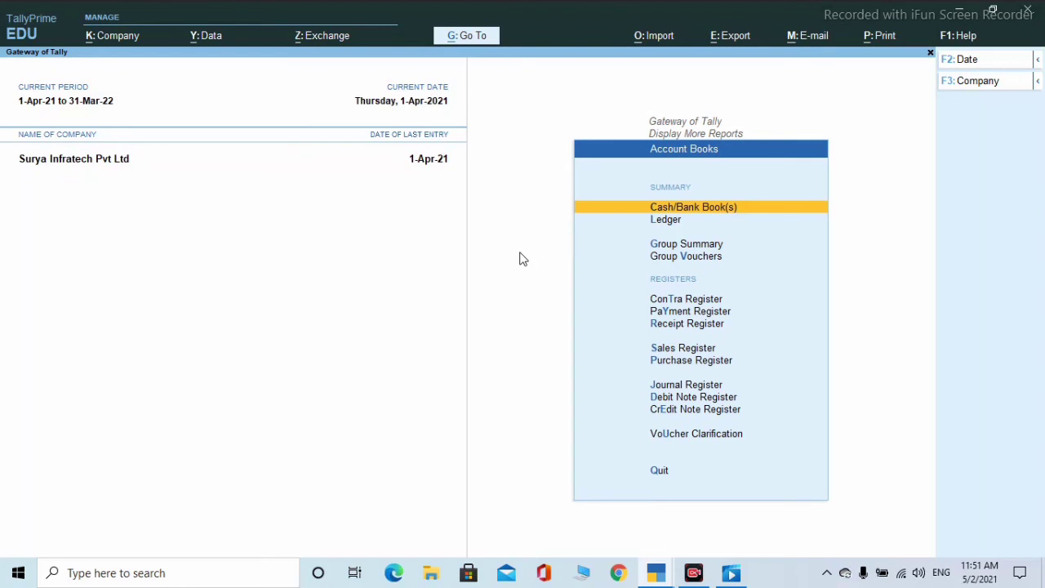
key("Return")
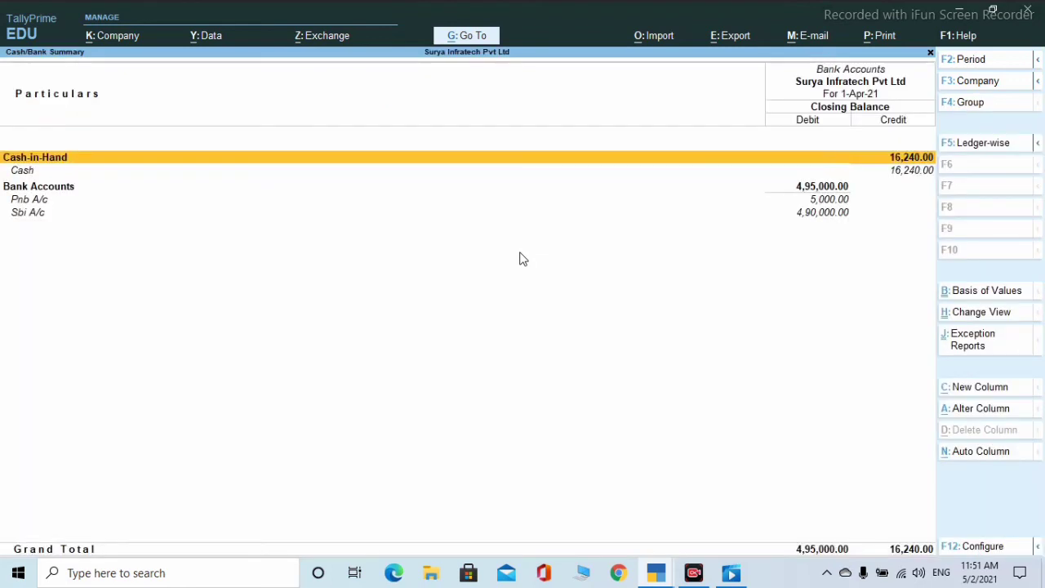
key("Return")
key("Return")
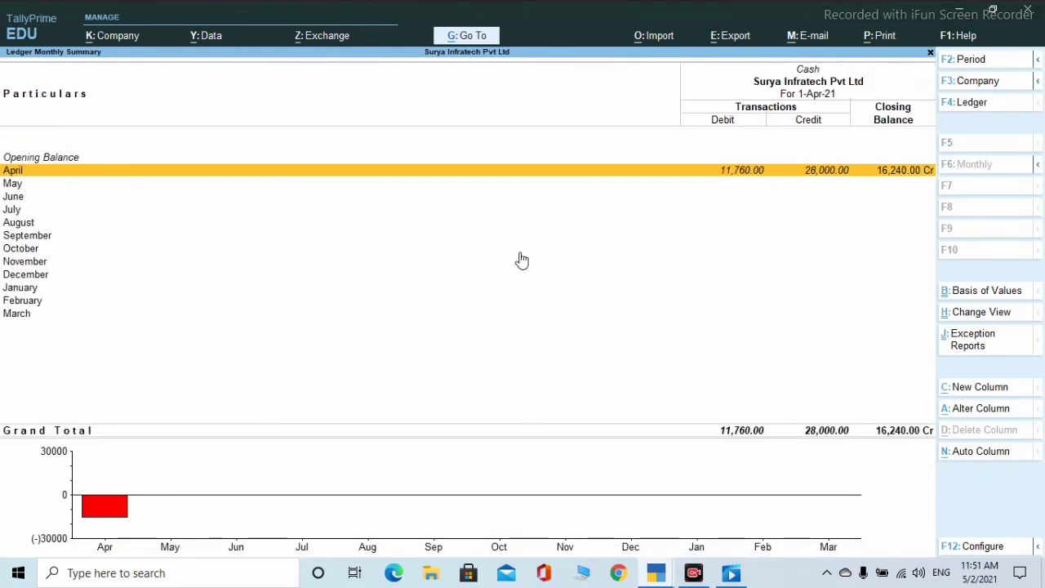
key("Return")
key("Escape")
key("Escape")
key("Escape")
key("Escape")
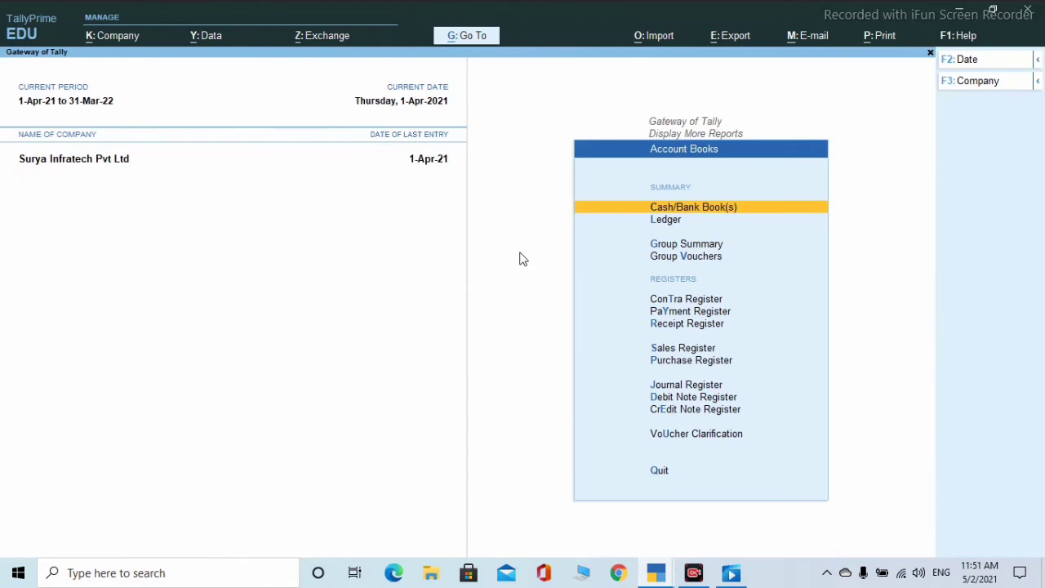
- Bring up the Ledger report's list of ledgers and close it without choosing one
key("Down")
key("Return")
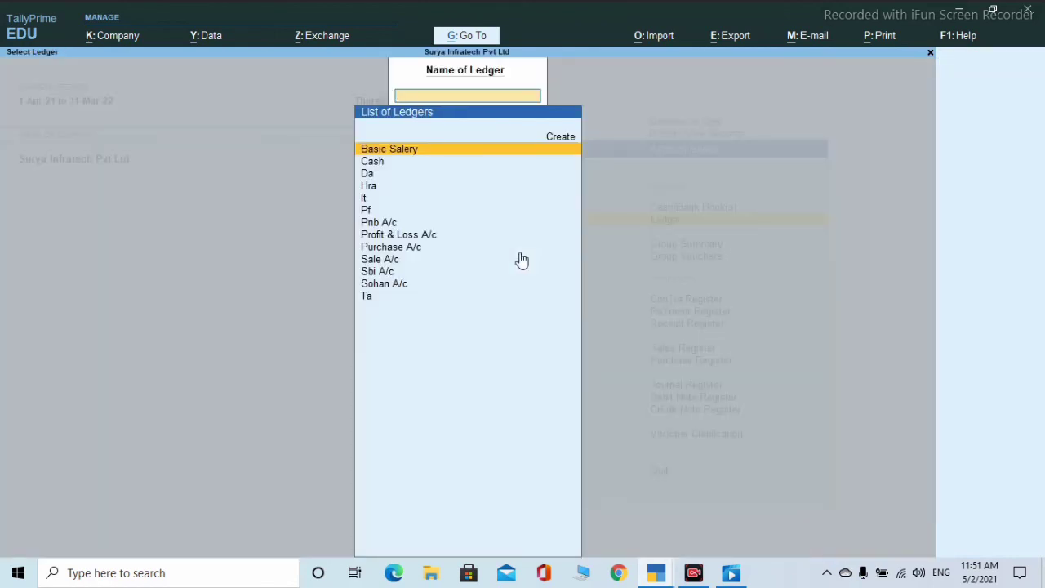
key("Escape")
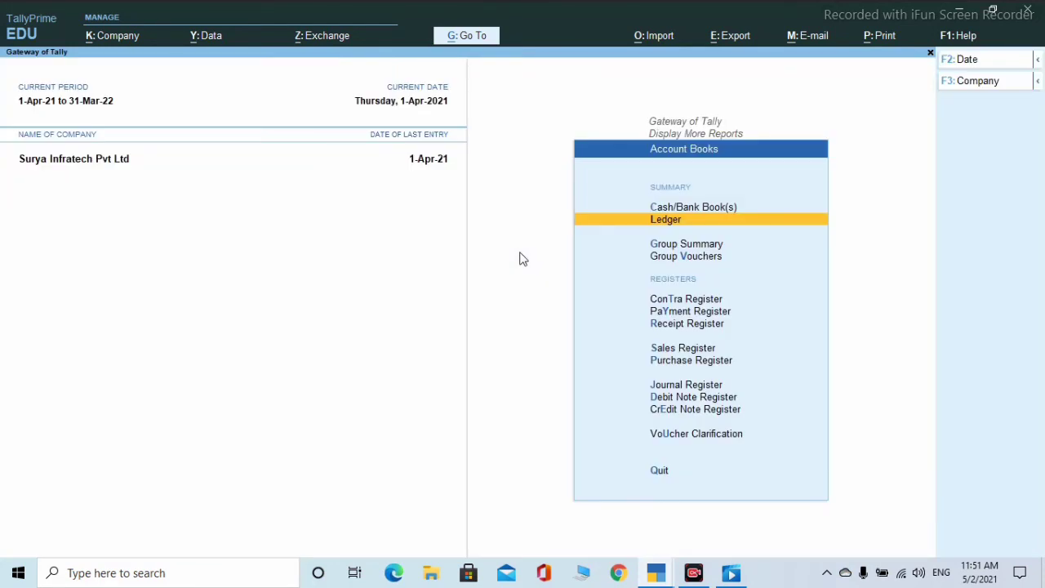
- Review the Bills Receivable and Bills Payable reports under Statements of Accounts > Outstandings
key("Escape")
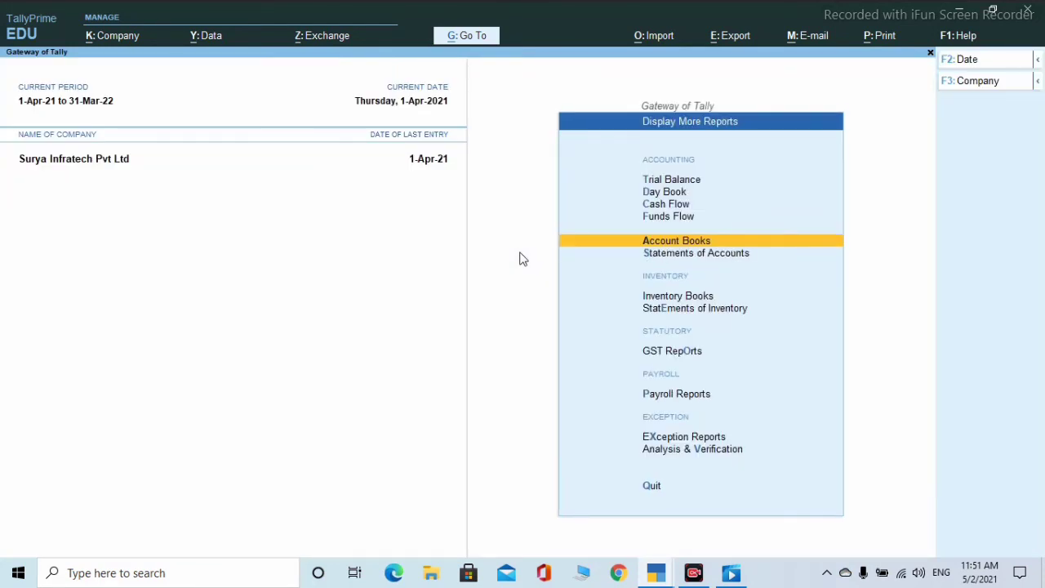
key("Down")
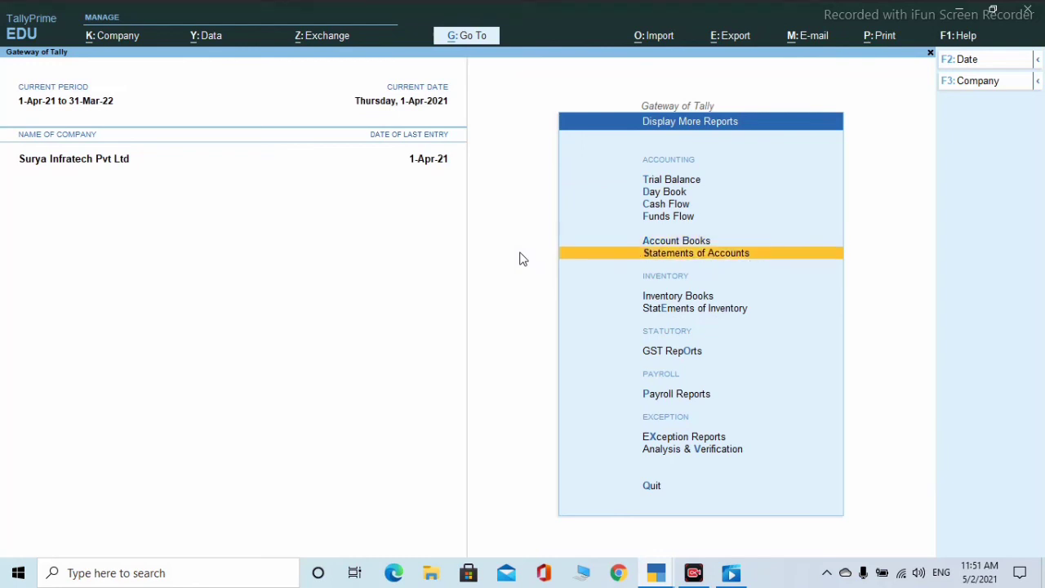
key("Return")
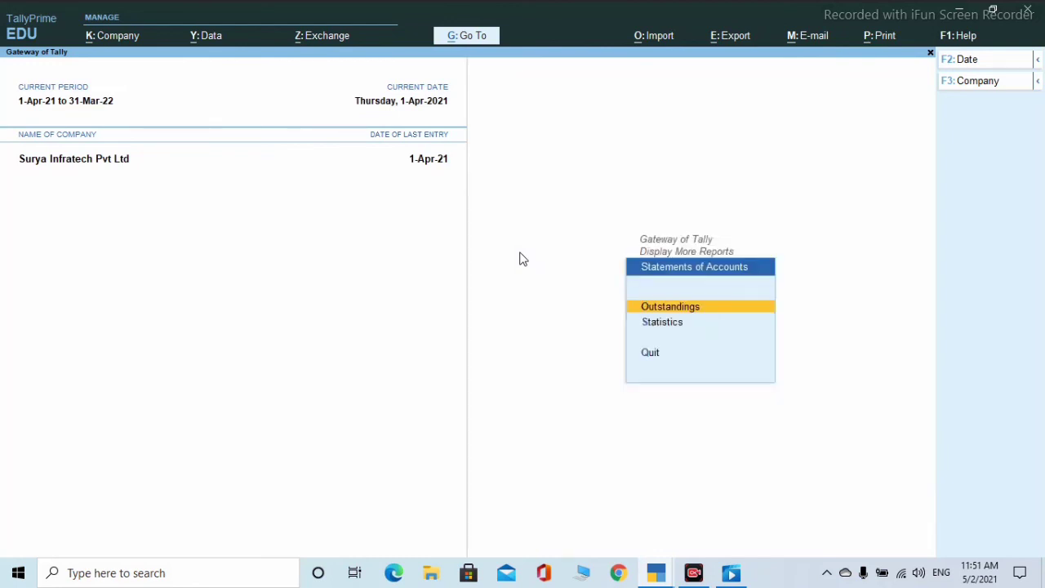
key("Return")
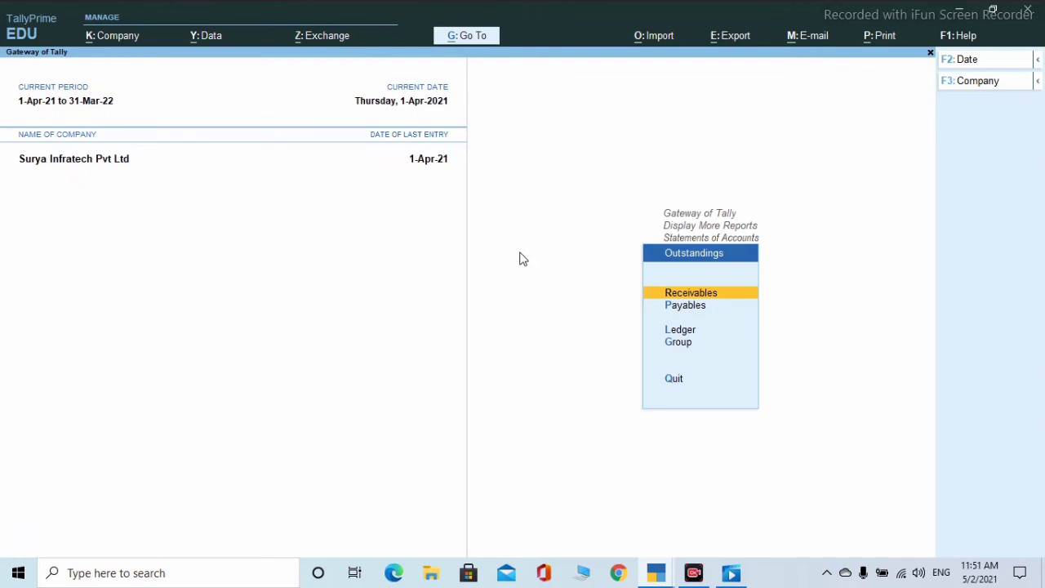
key("Return")
key("Escape")
key("Down")
key("Return")
key("Escape")
key("Escape")
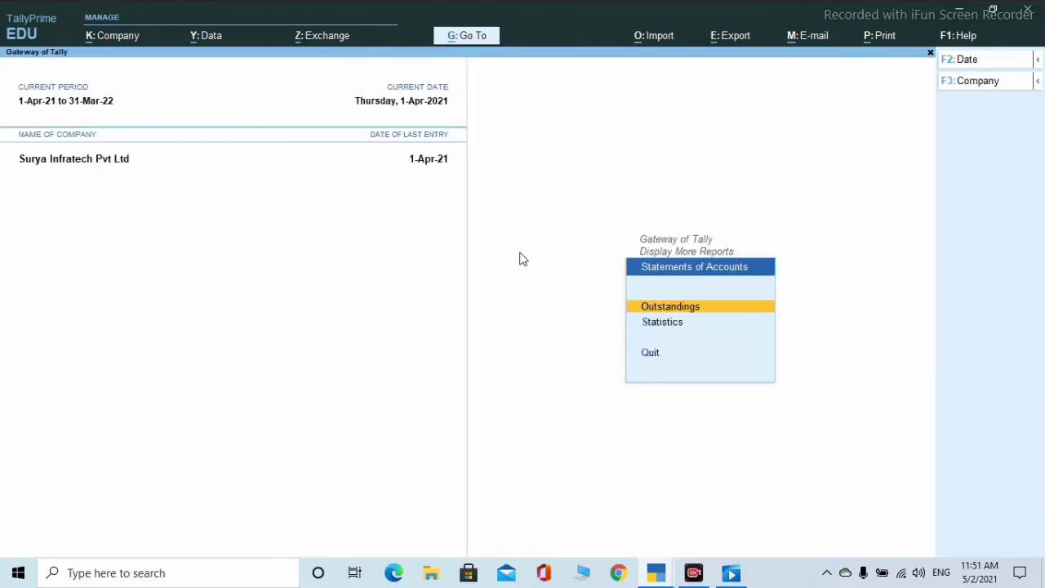
key("Escape")
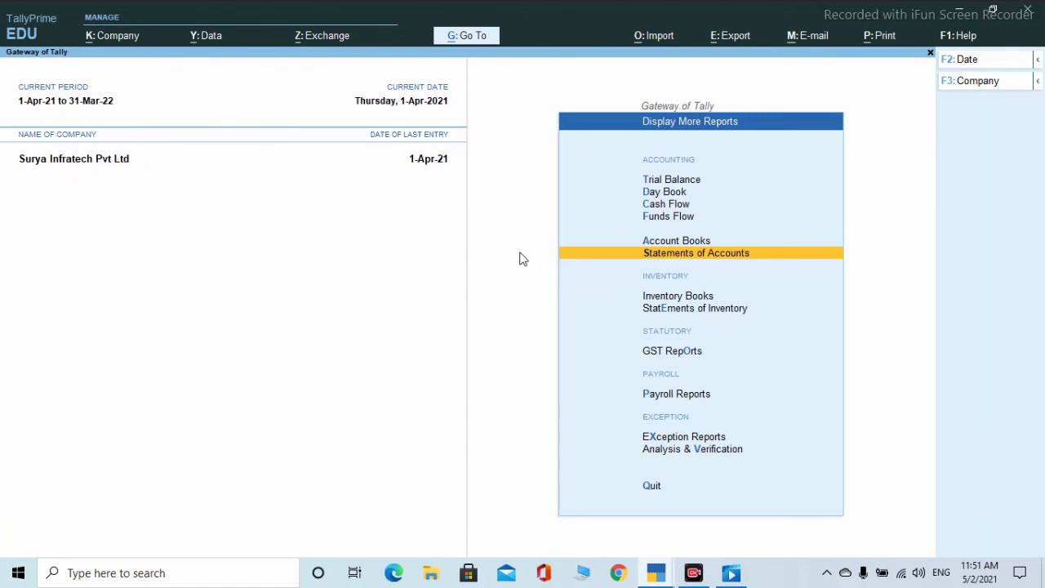
- In Inventory Books, check the Stock Item, Location, Stock Group and Stock Category selection lists
key("Down")
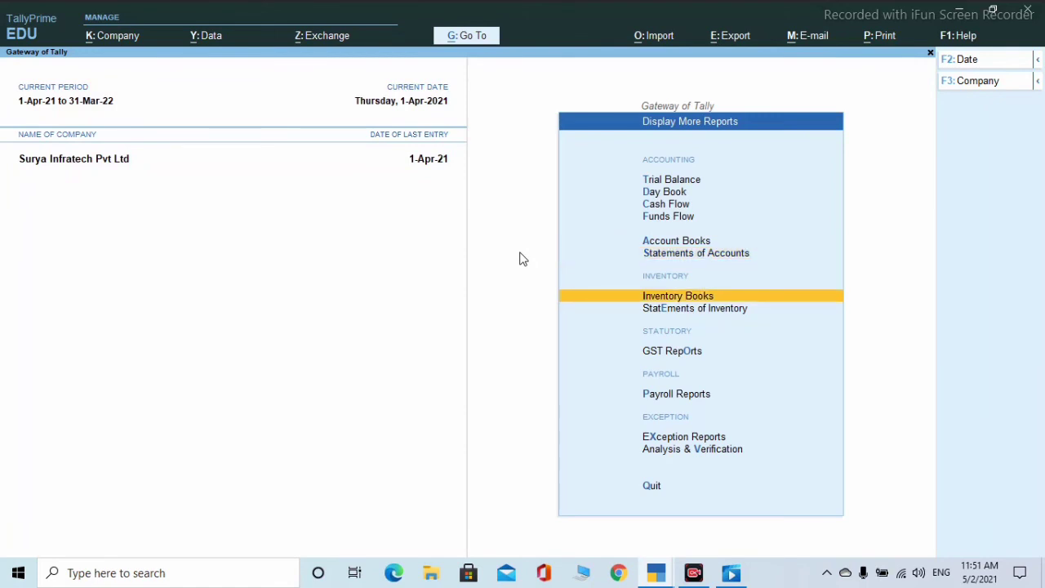
key("Return")
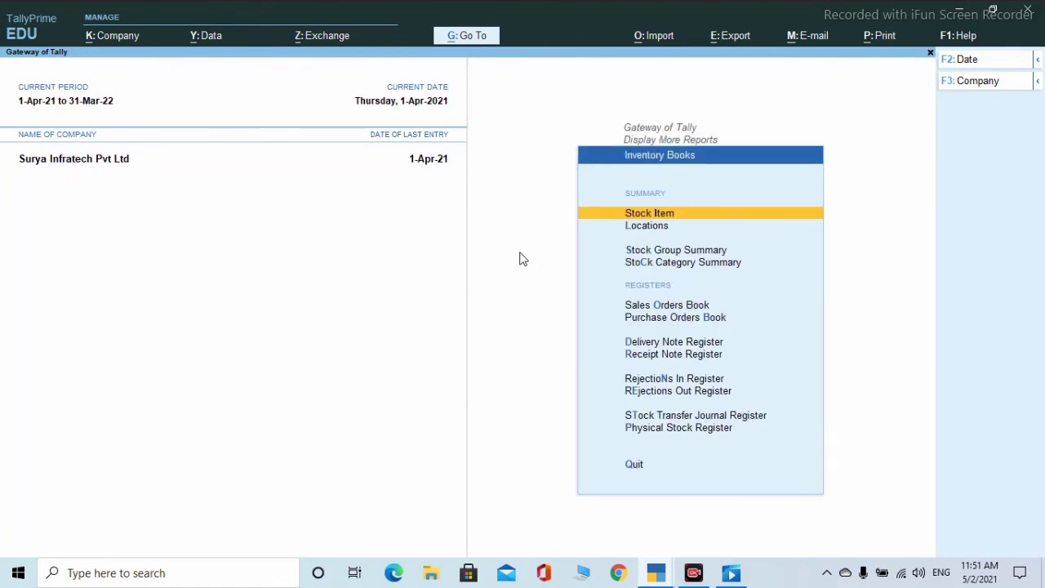
key("Return")
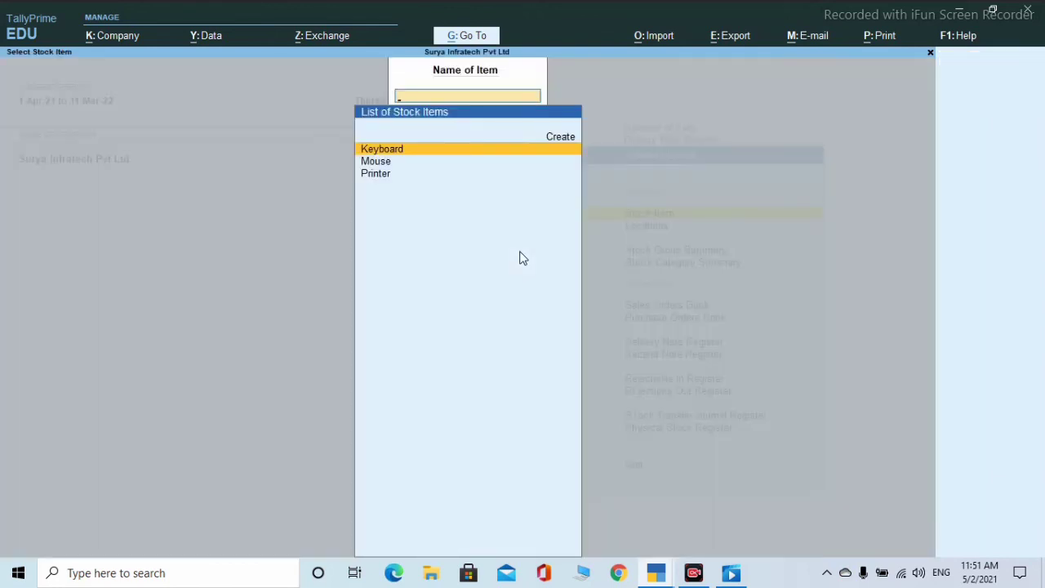
key("Escape")
key("Down")
key("Return")
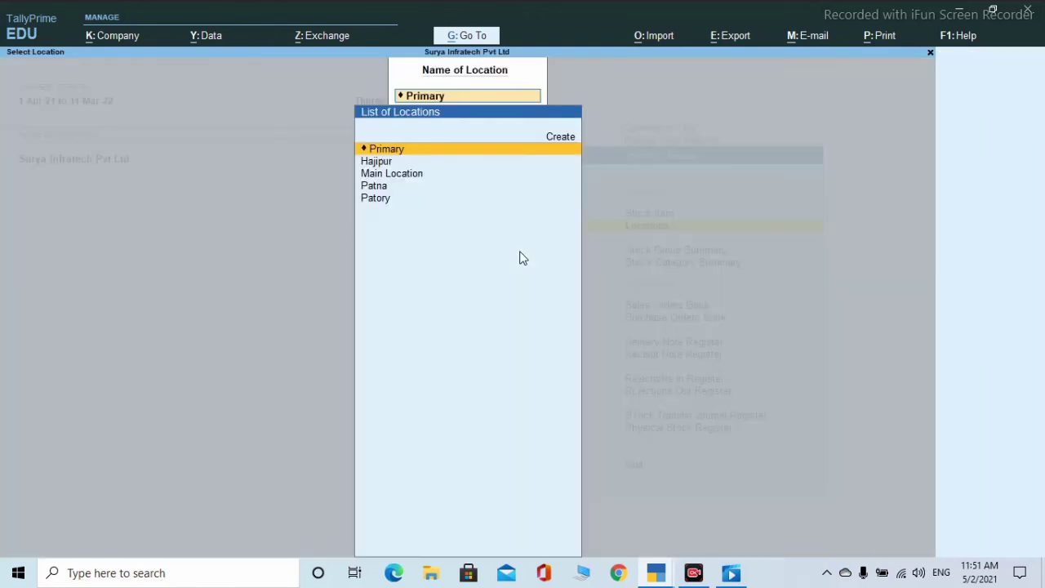
key("Escape")
key("Down")
key("Return")
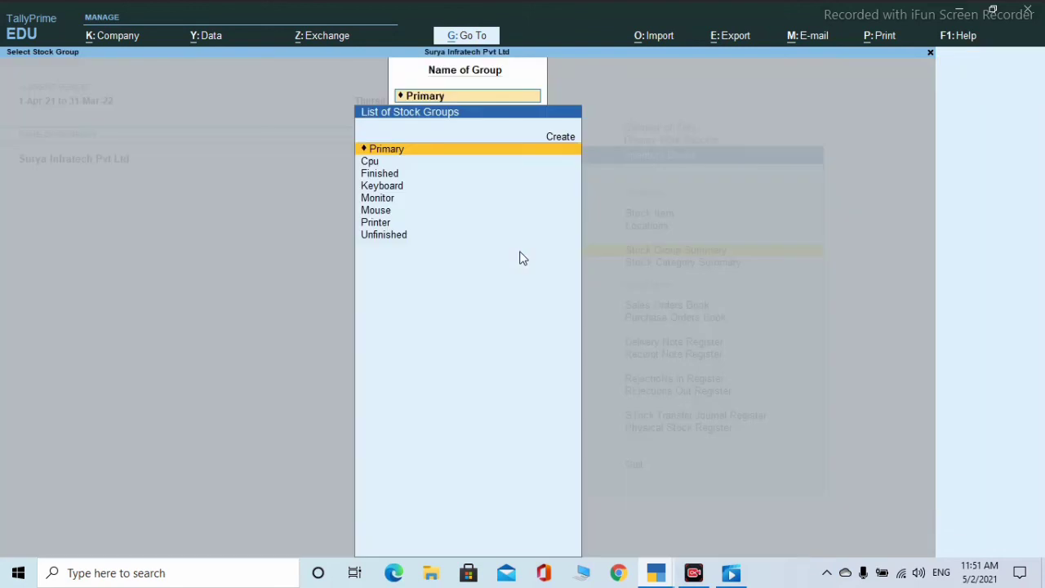
key("Escape")
key("Down")
key("Return")
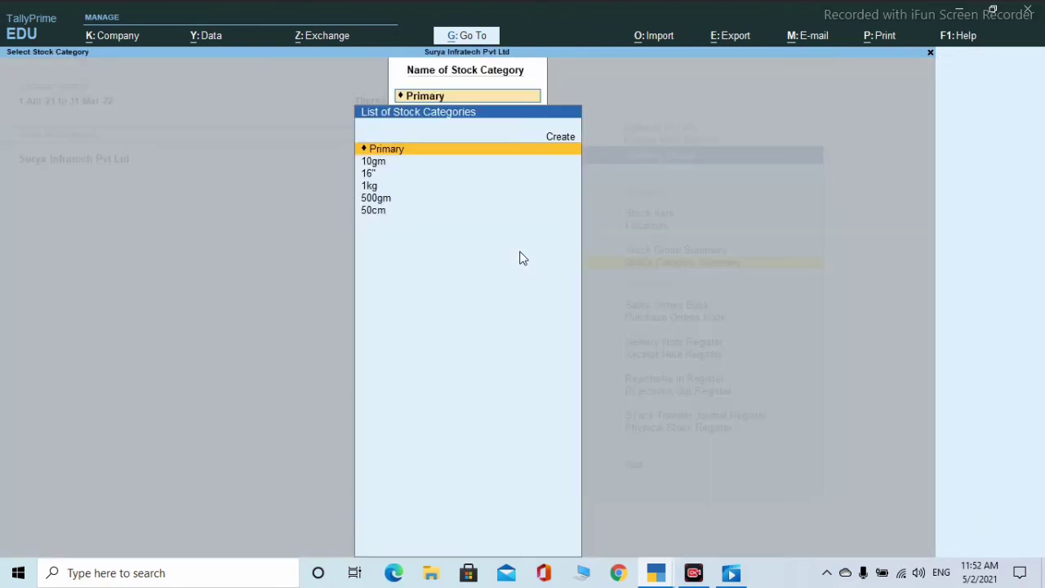
key("Escape")
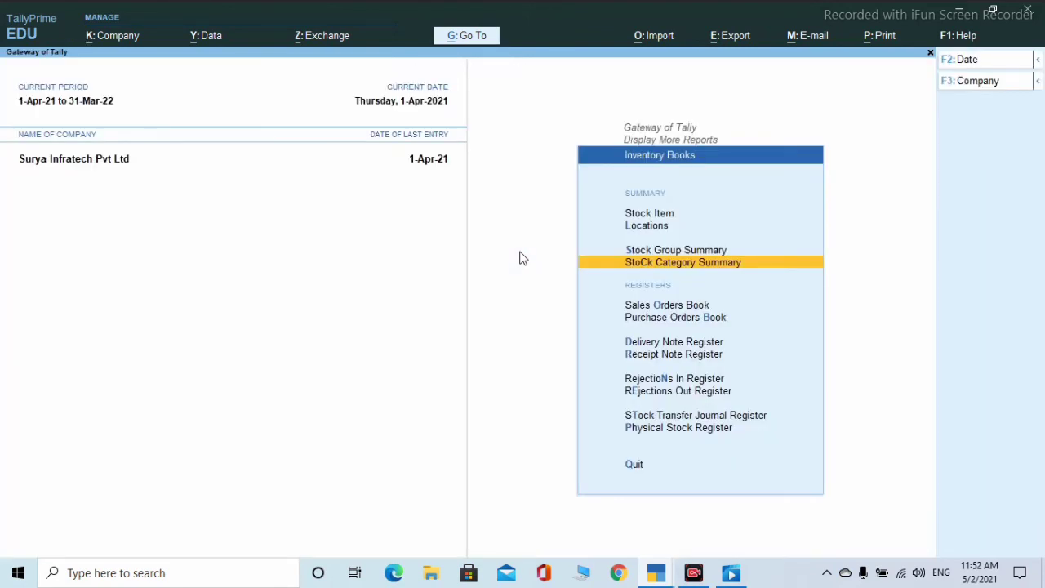
- View April's Purchase Orders Book vouchers, then browse the note, rejection and stock transfer registers
key("Down")
key("Down")
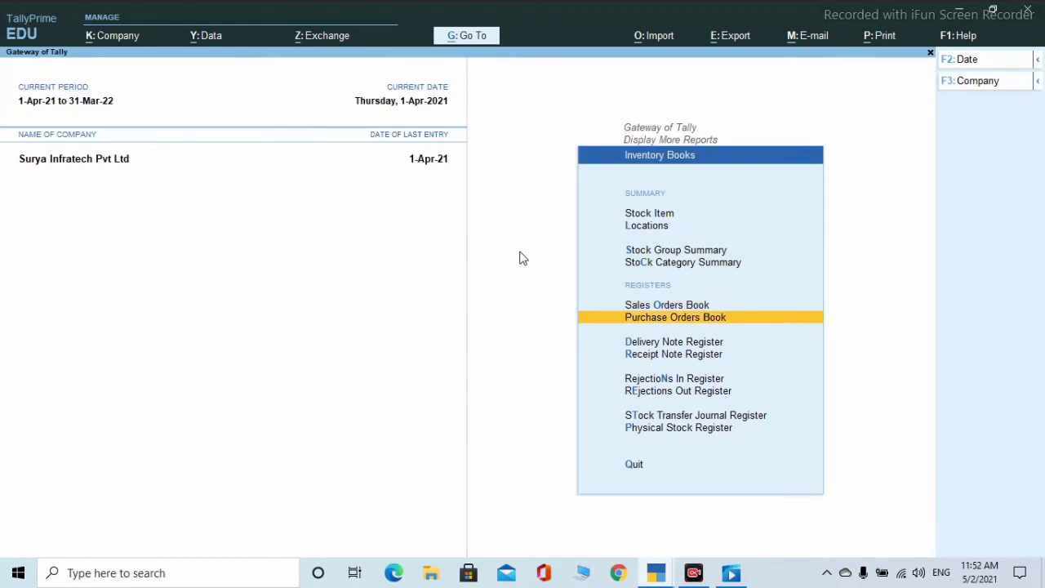
key("Return")
key("Return")
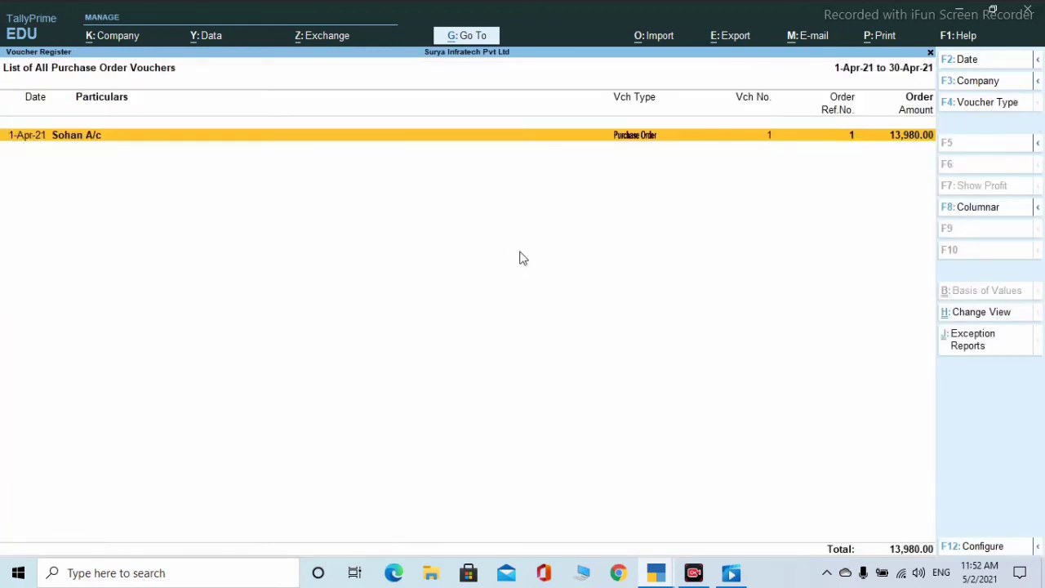
key("Return")
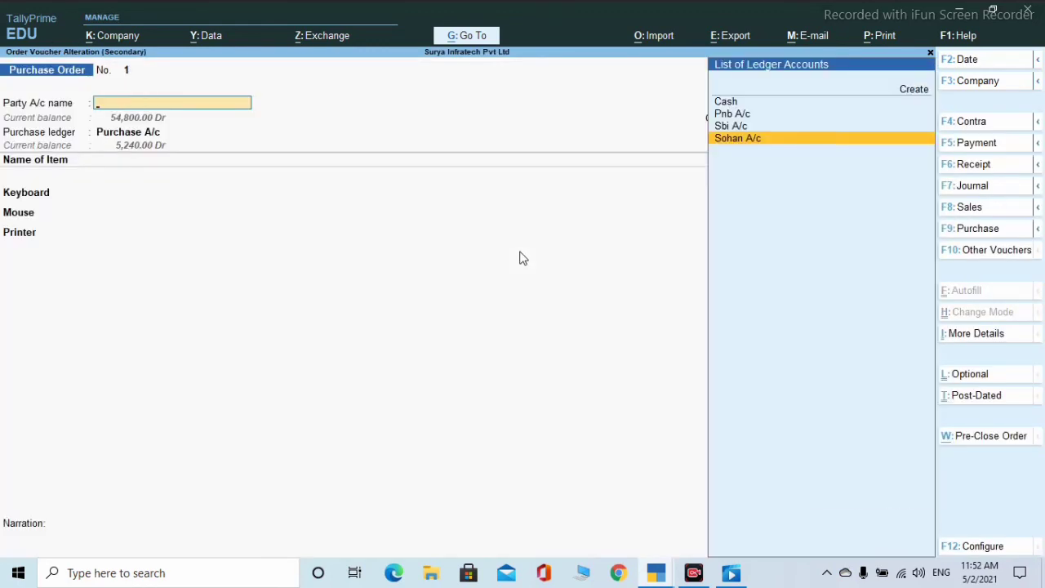
key("Escape")
key("Escape")
key("Escape")
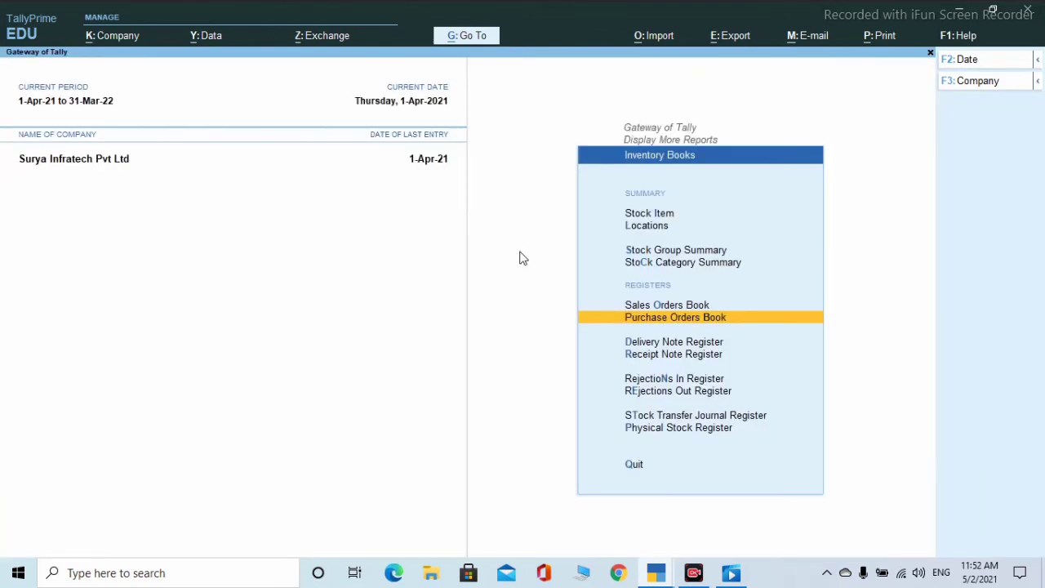
key("Down")
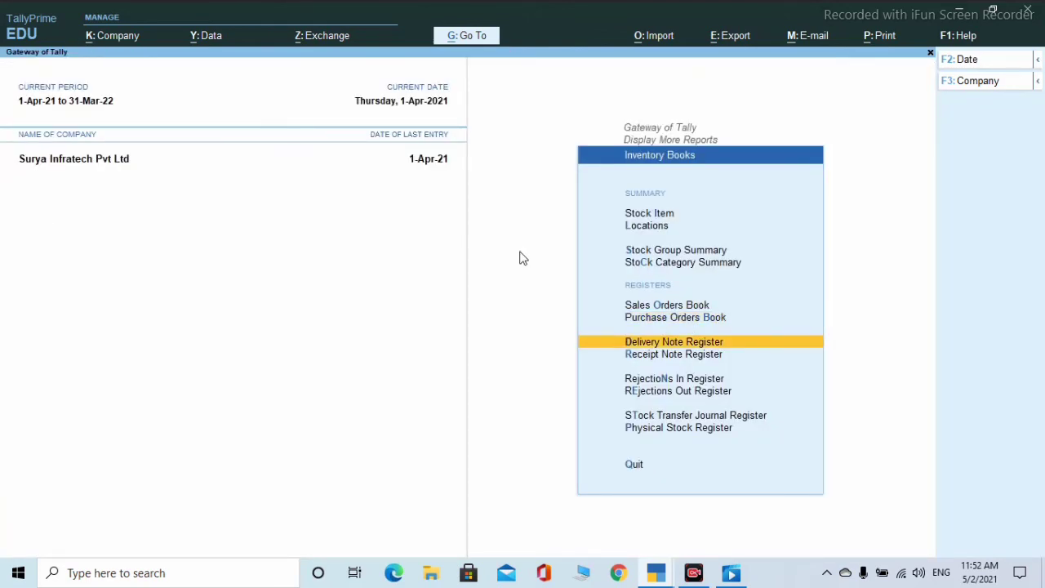
key("Down")
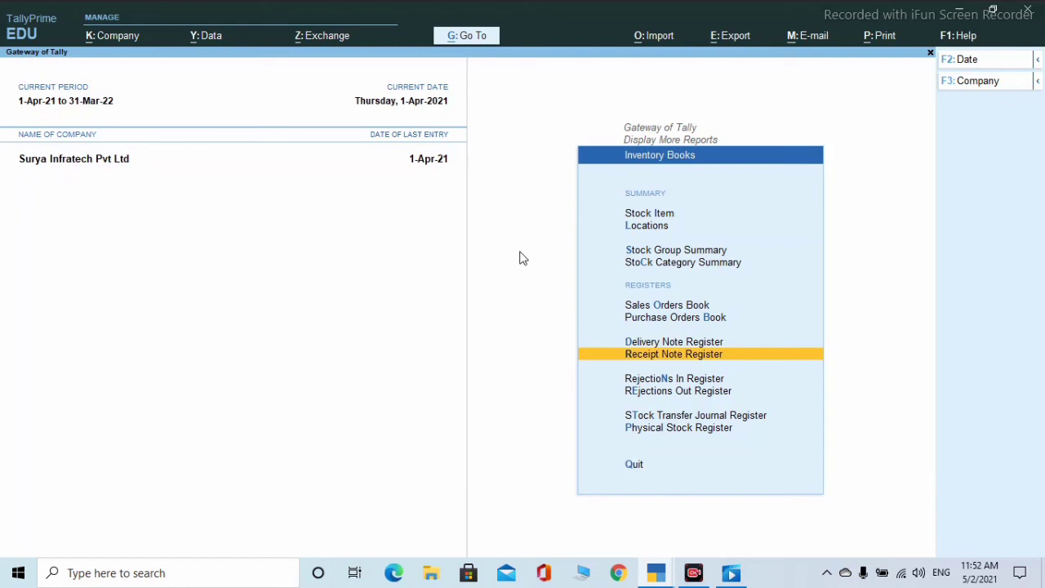
key("Down")
key("Down")
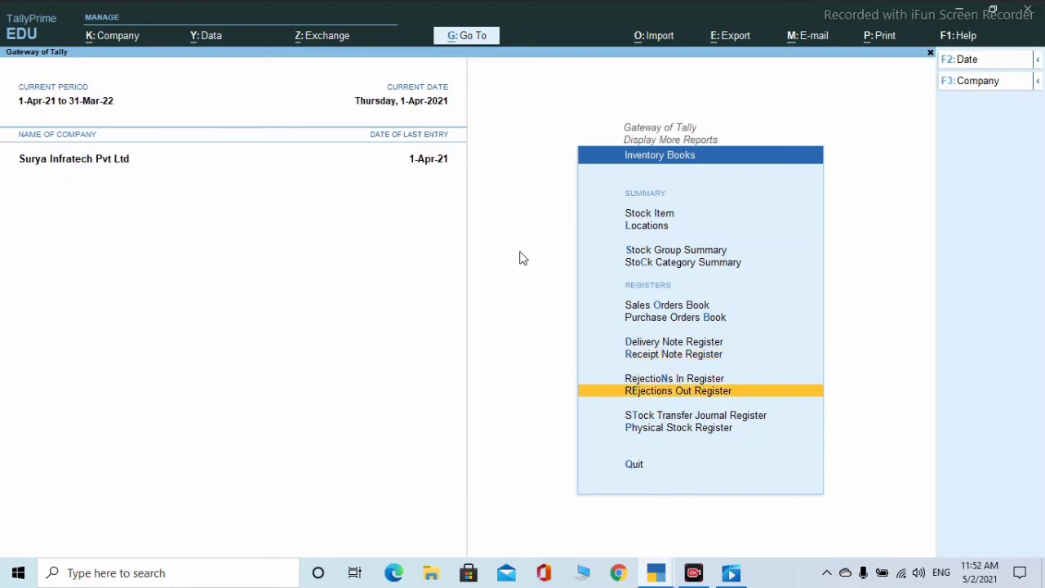
key("Down")
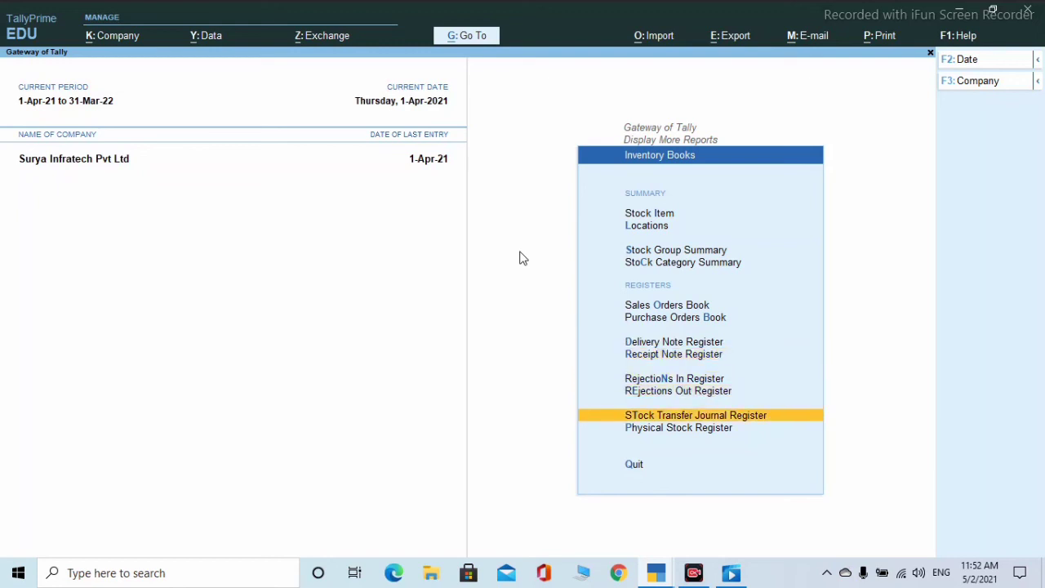
key("Down")
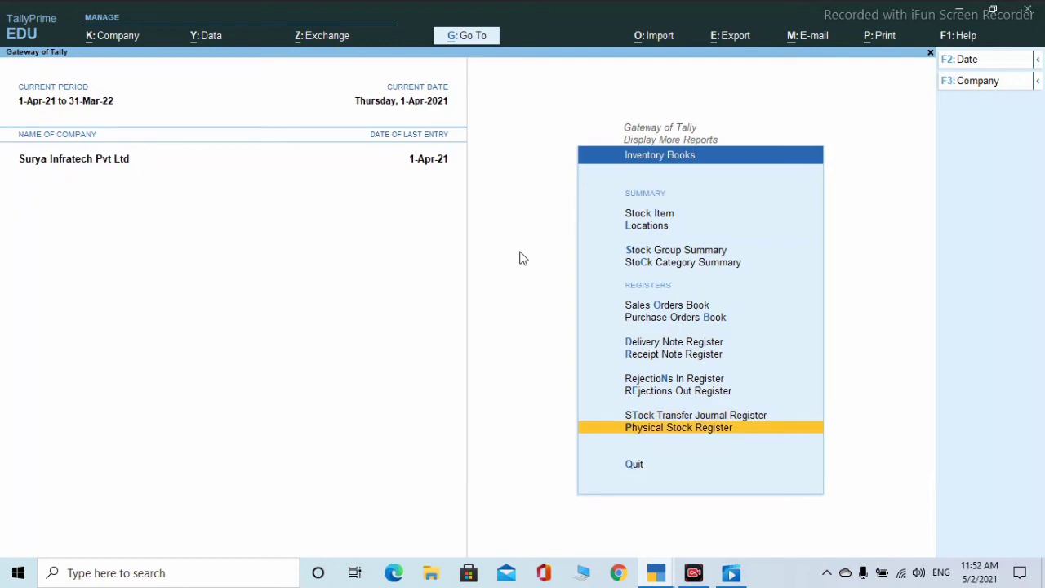
- Leave Inventory Books, glance at Statements of Inventory, and settle on Payroll Reports
key("Escape")
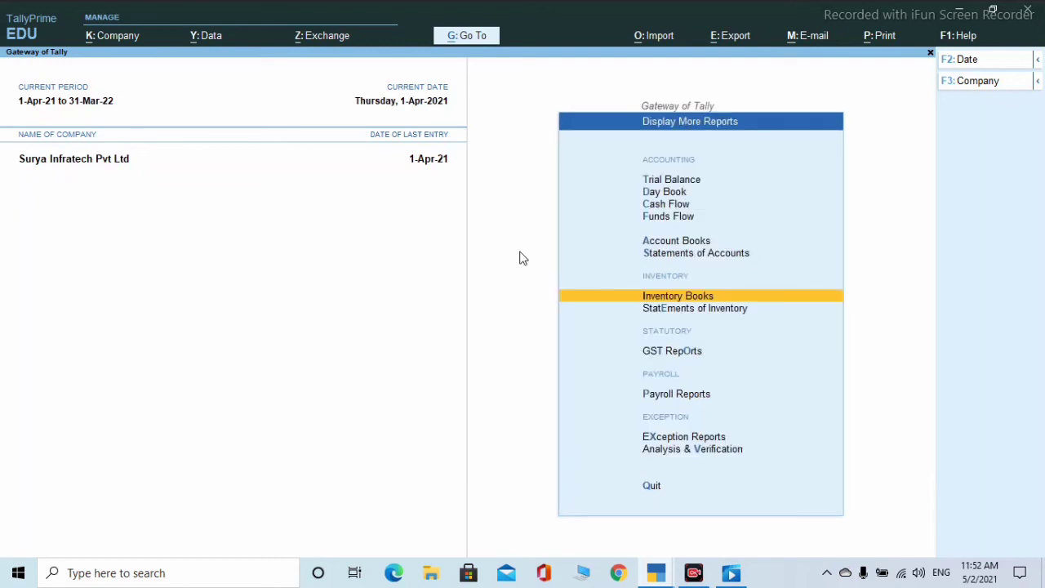
key("Down")
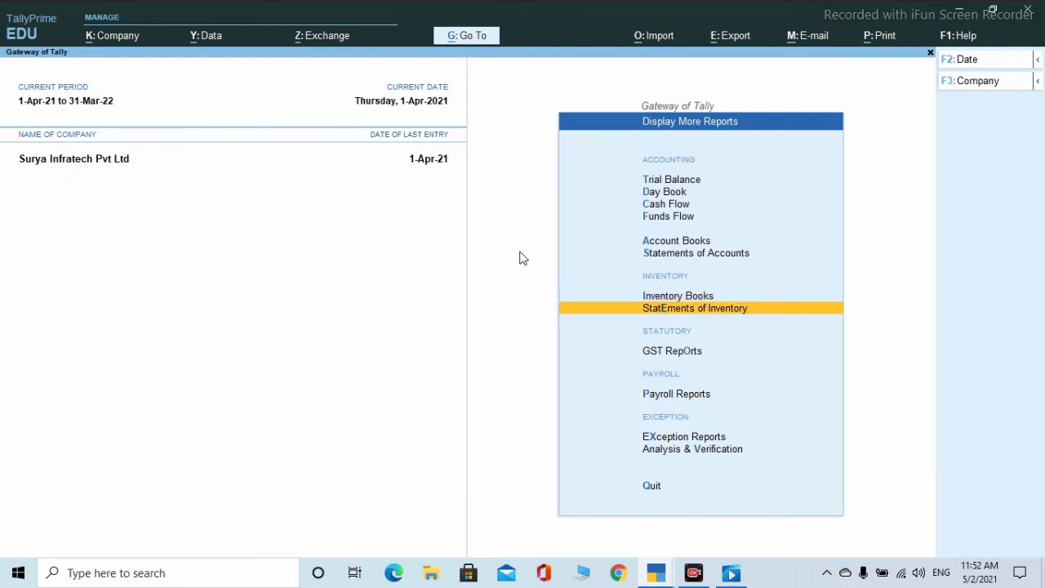
key("Return")
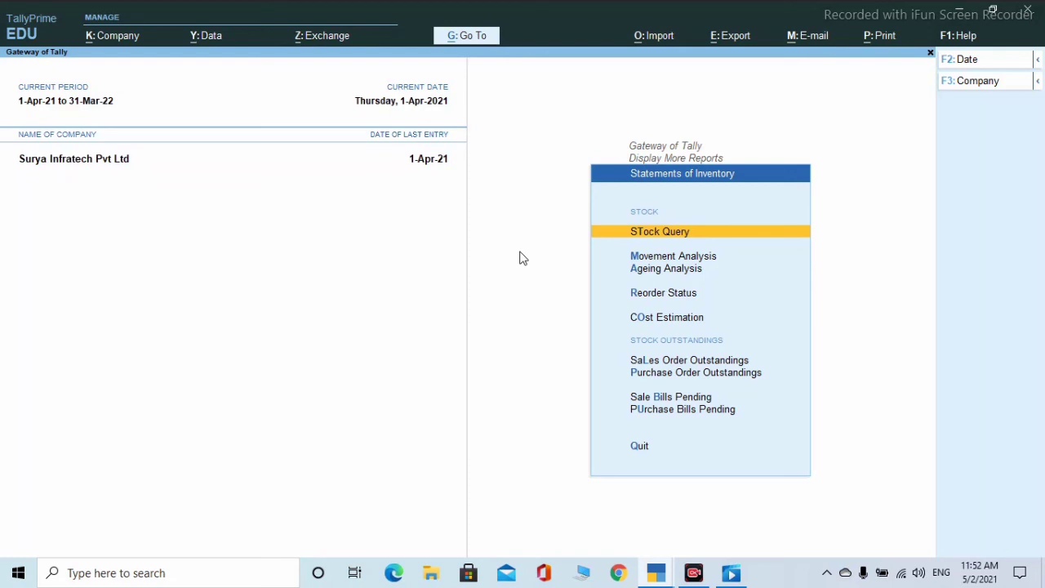
key("Escape")
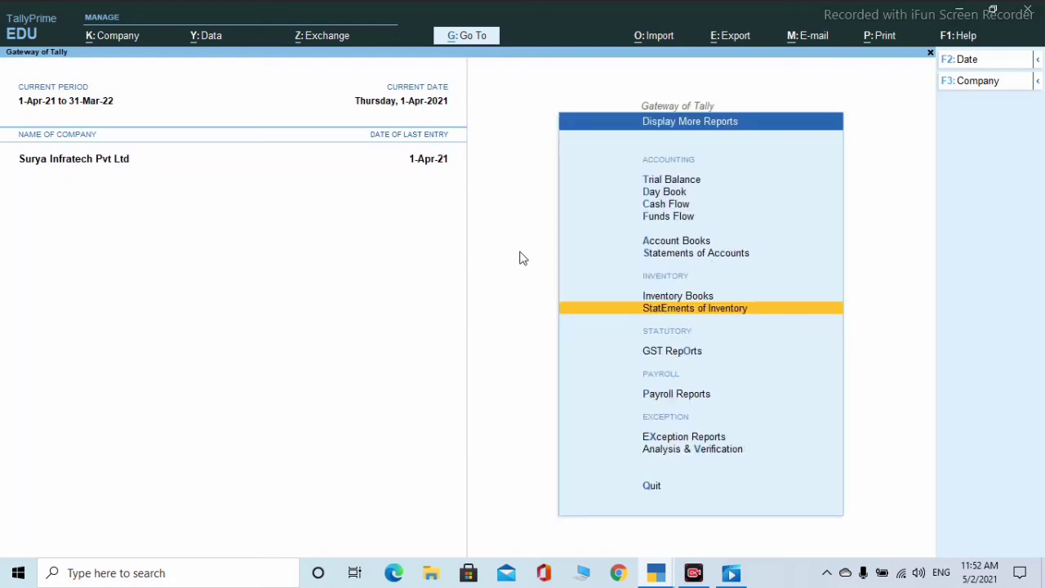
key("Down")
key("Down")
key("Down")
key("Up")
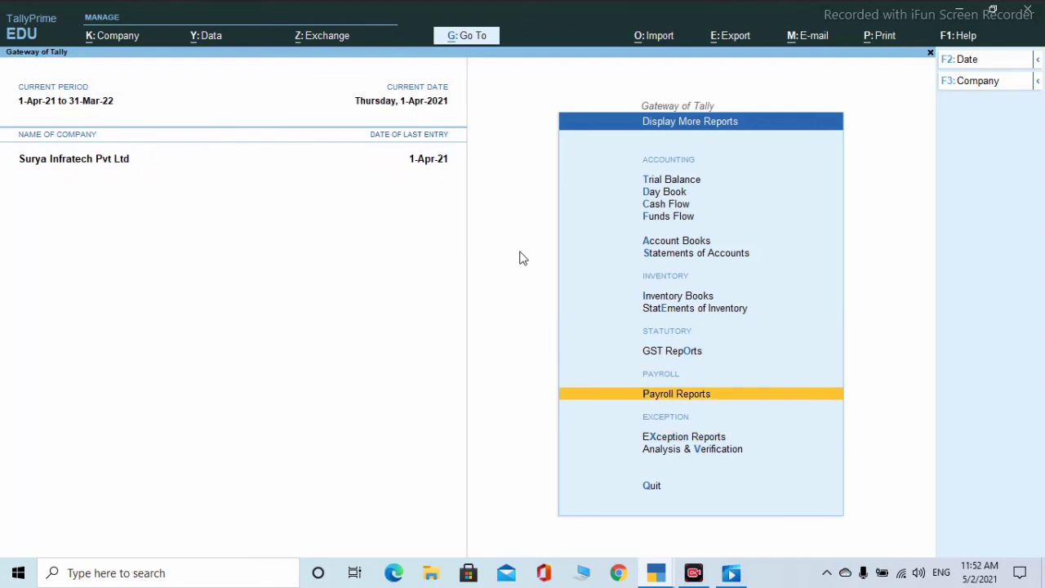
- View the Multi Pay Slip for All Items, including Primary Cost Category details
key("Return")
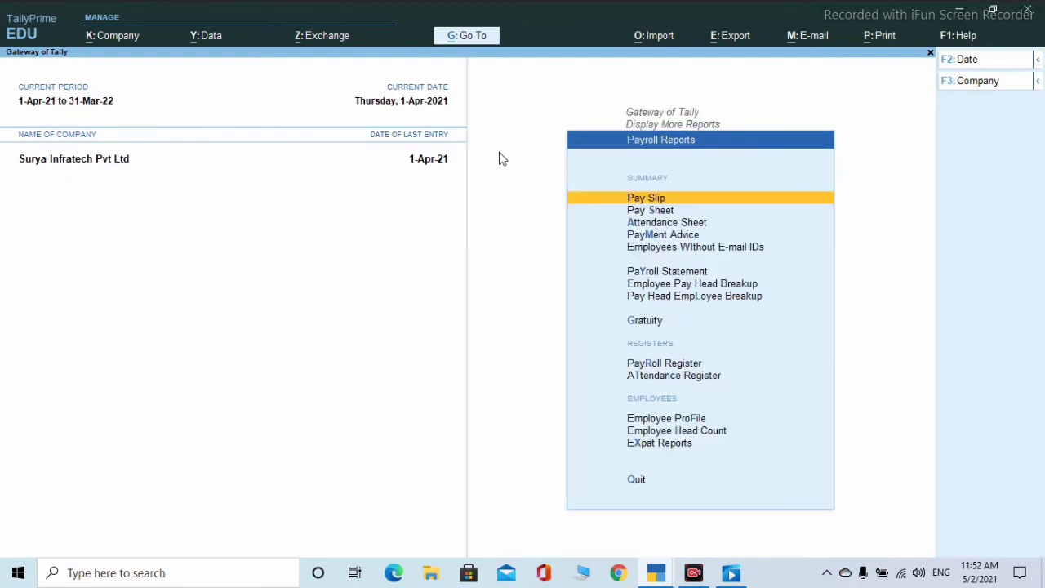
key("Return")
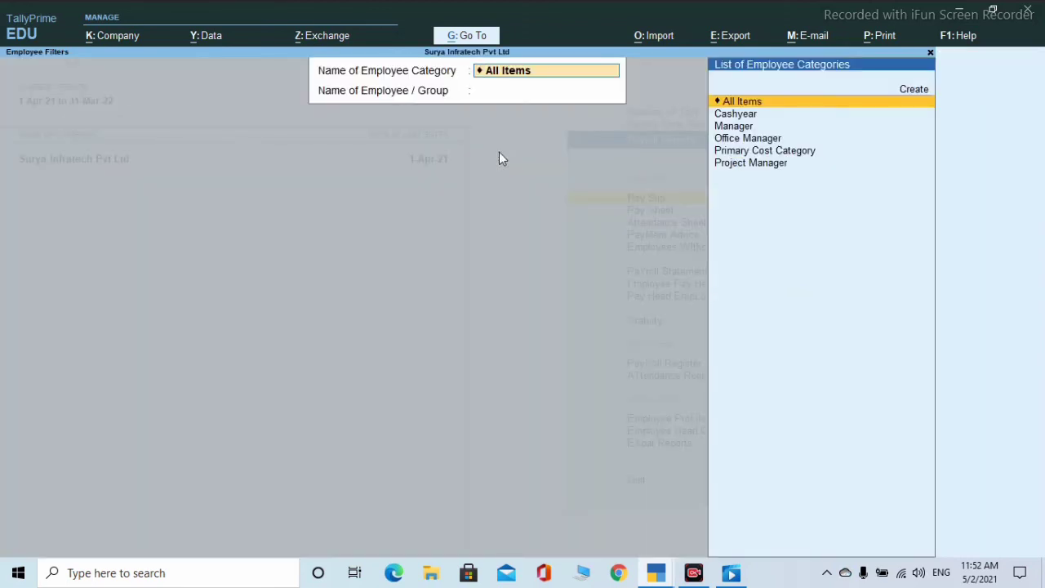
key("Return")
key("Return")
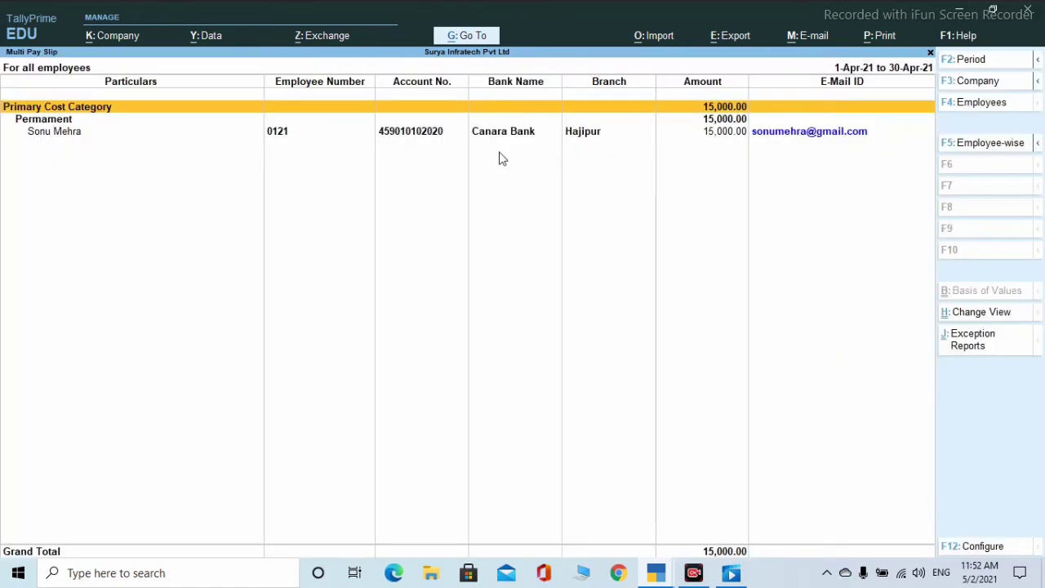
key("ctrl+Return")
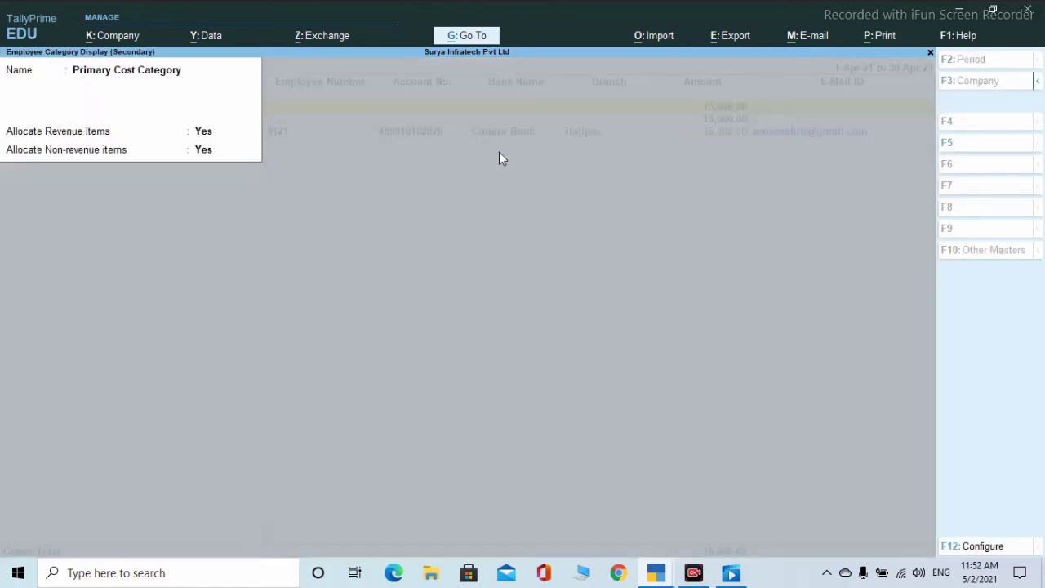
key("Escape")
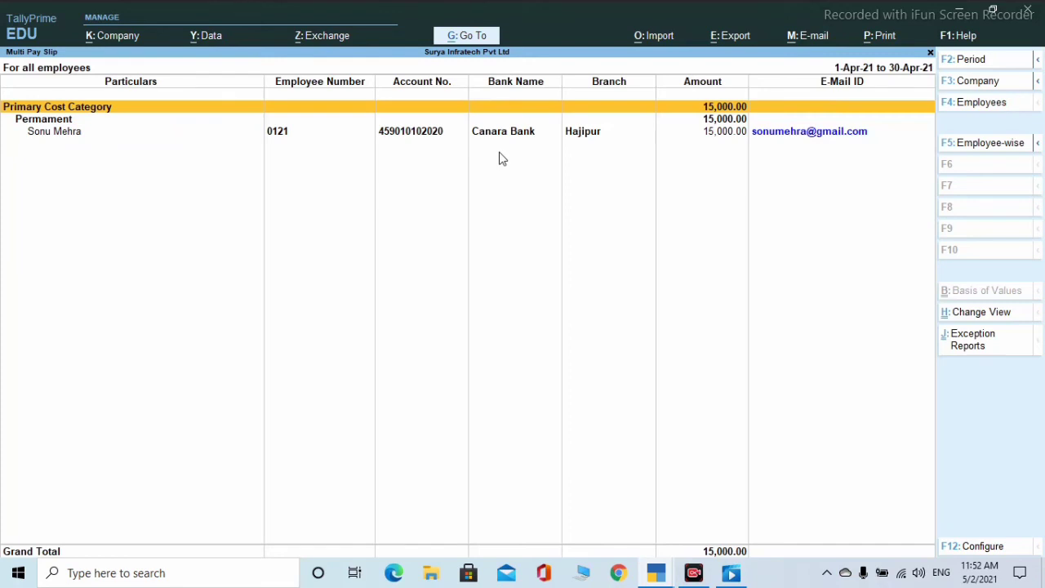
key("Escape")
key("BackSpace")
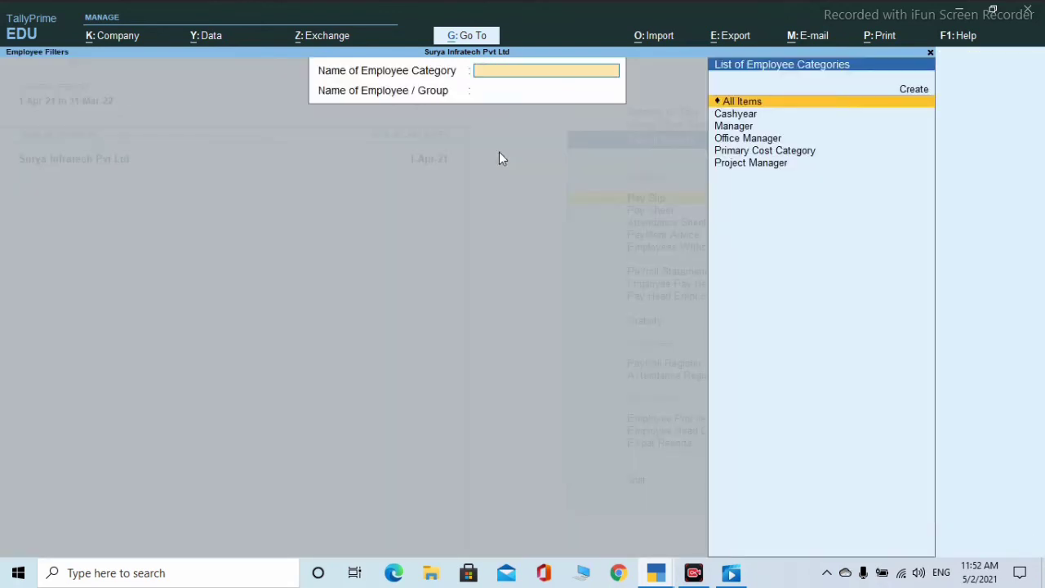
key("Escape")
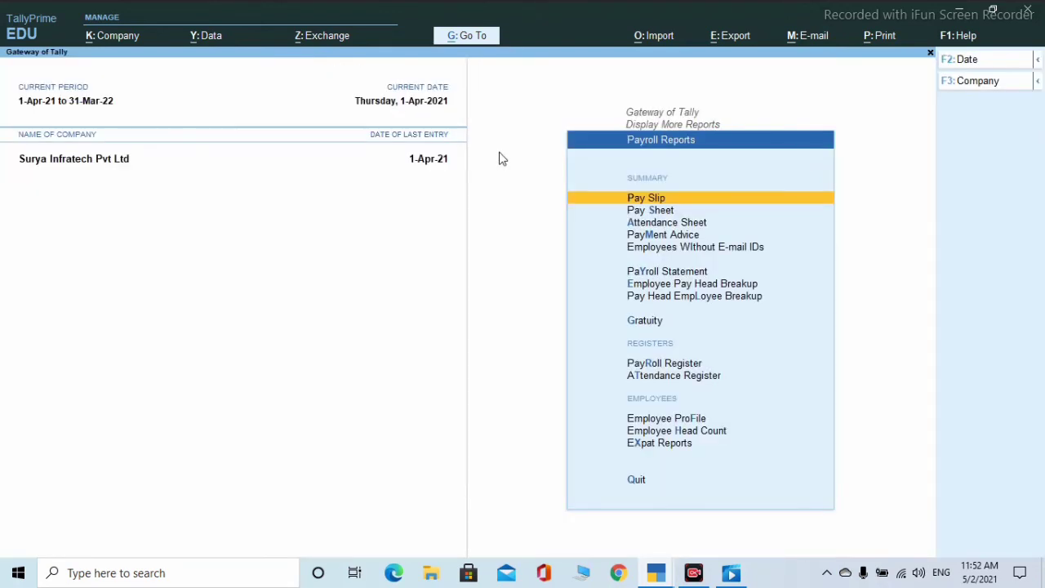
- Review the Pay Sheet for All Items with Primary Cost Category details, then the Attendance Sheet
key("Down")
key("Return")
key("Return")
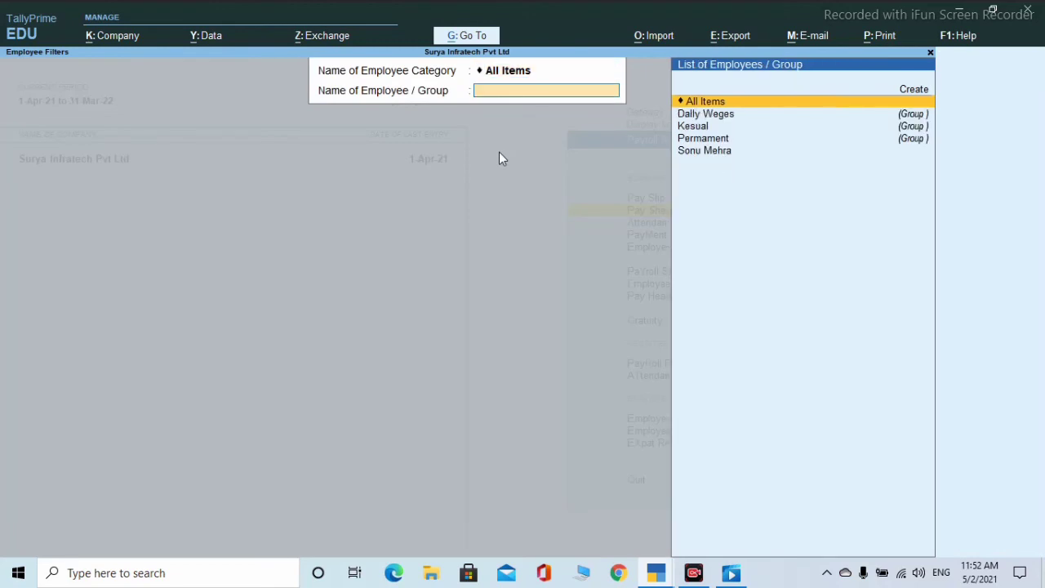
key("Return")
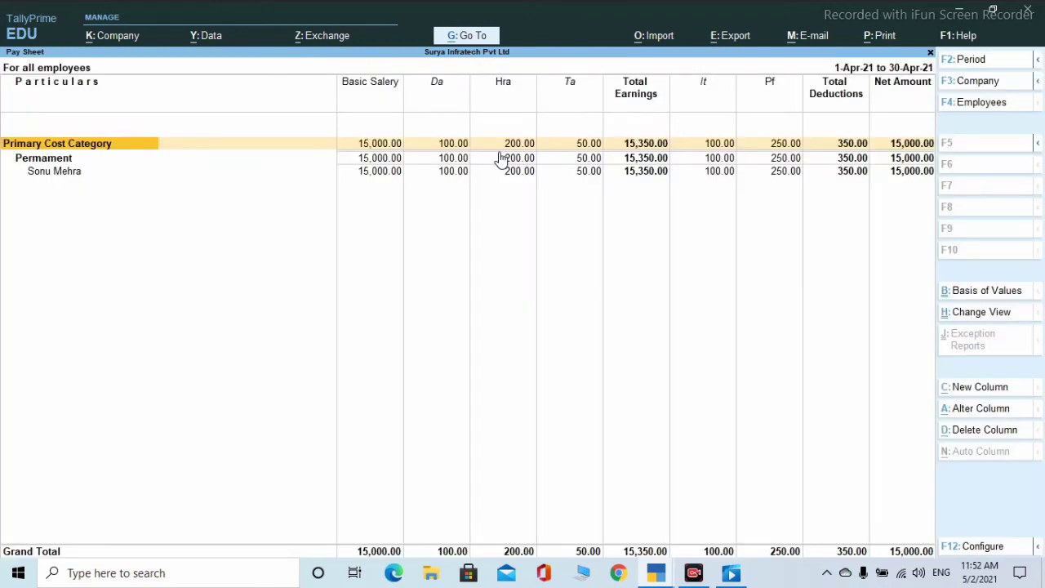
key("Return")
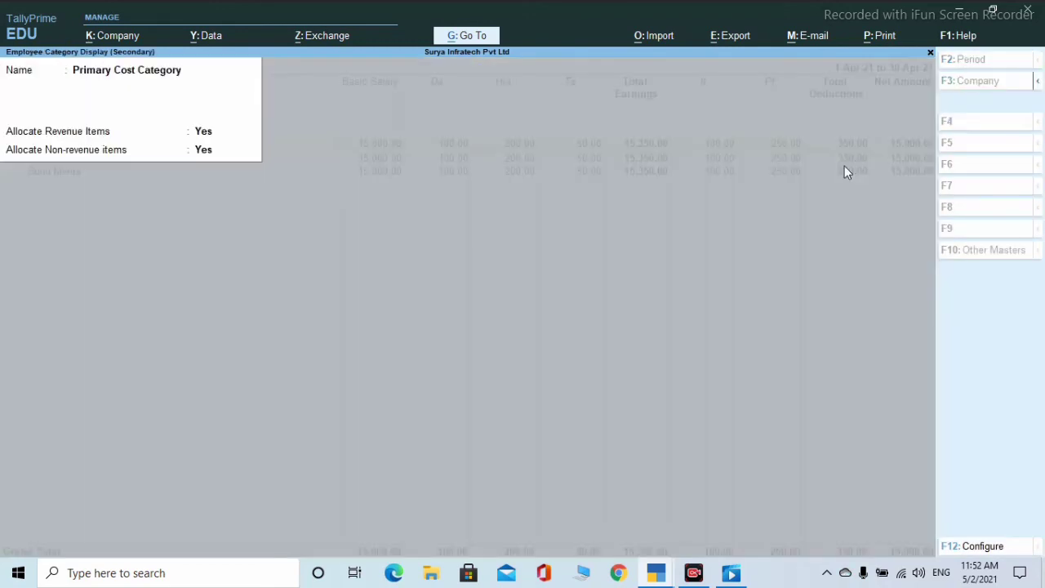
key("Escape")
key("Escape")
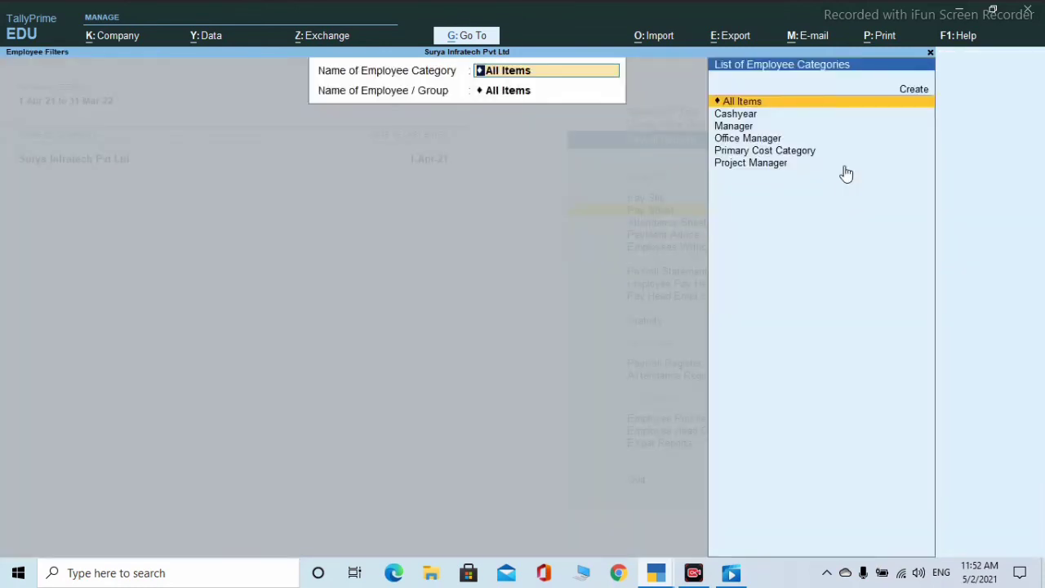
key("Escape")
key("Escape")
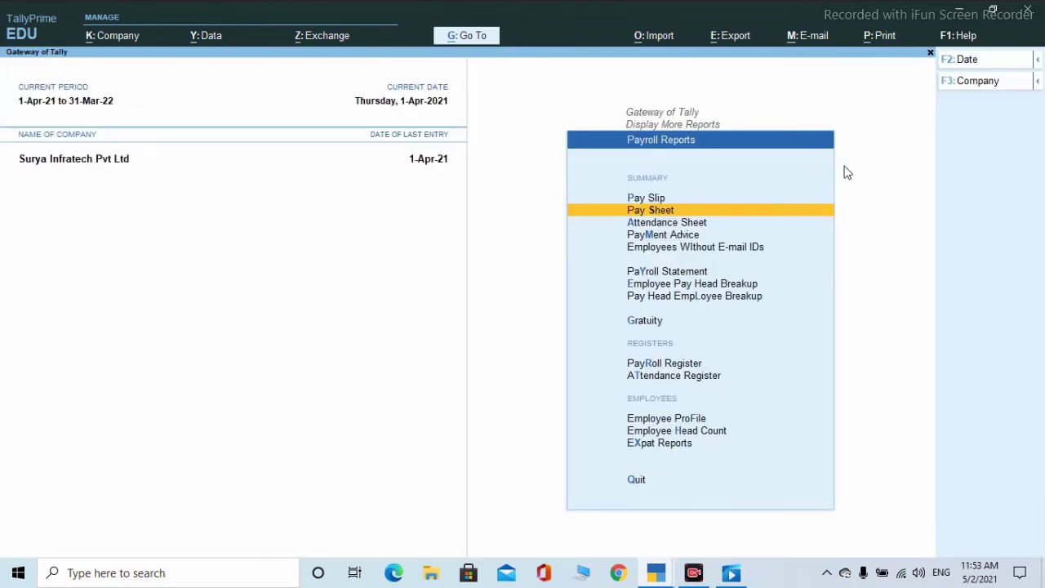
key("Down")
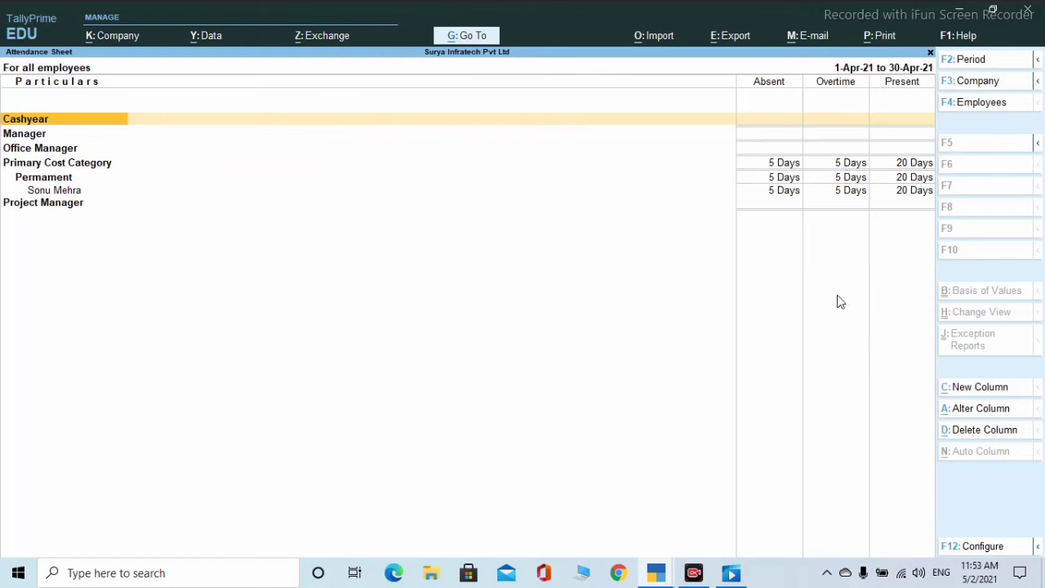
key("Escape")
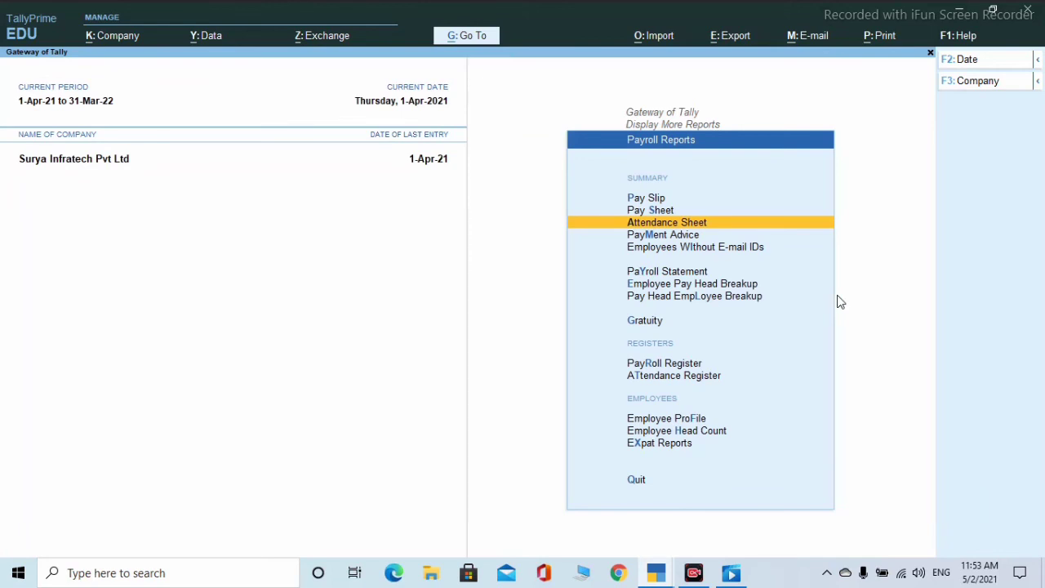
key("Down")
key("Return")
key("Escape")
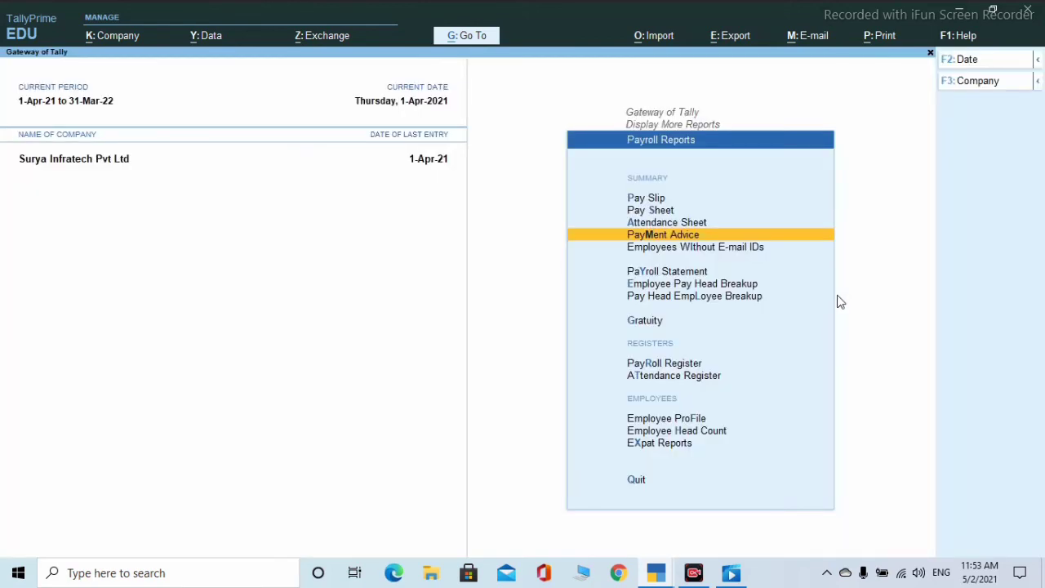
key("Down")
key("Return")
key("Escape")
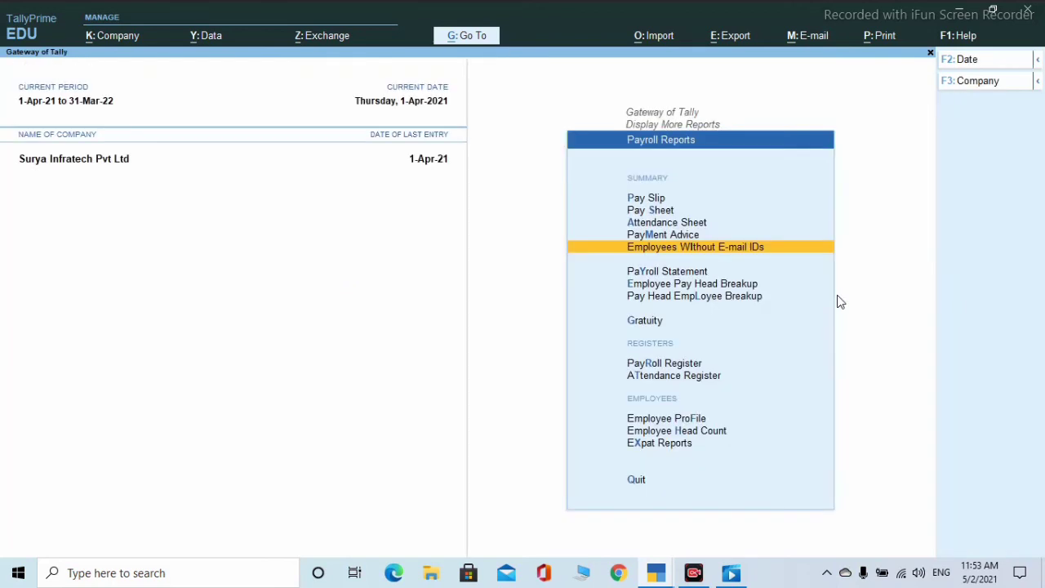
key("Down")
key("Down")
key("Up")
key("Return")
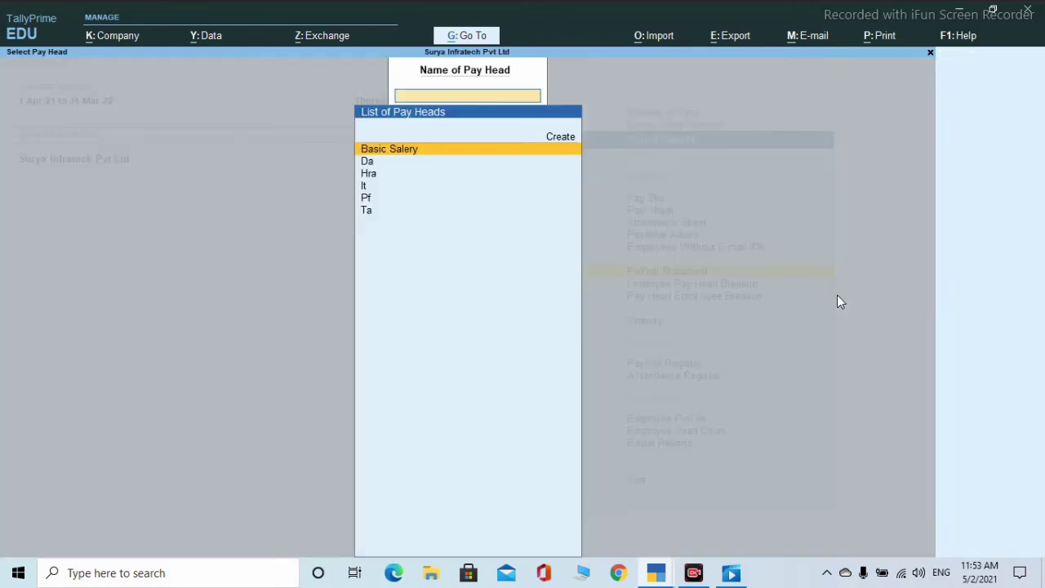
key("Escape")
key("Down")
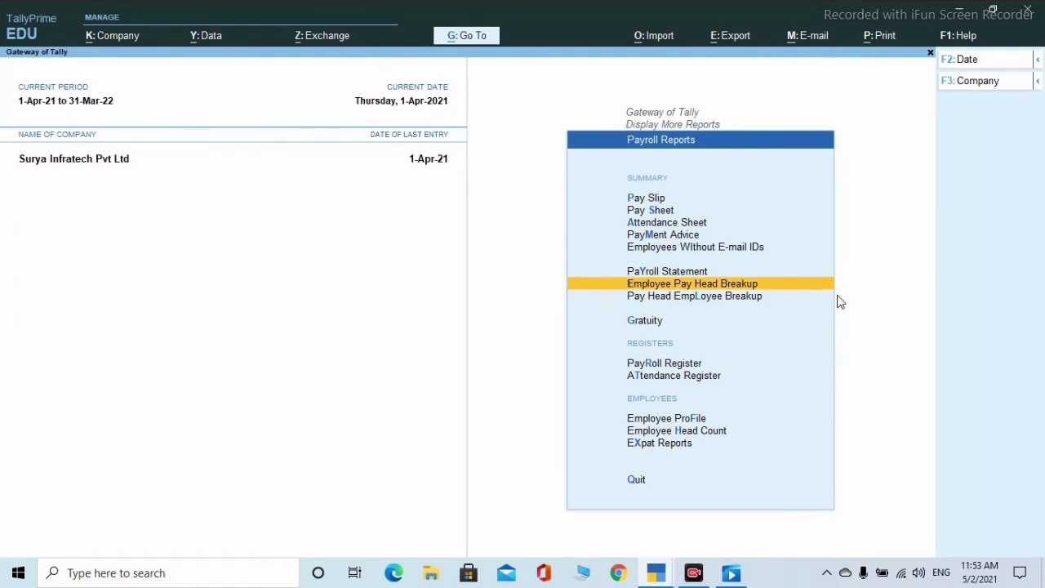
key("Down")
key("Down")
key("Down")
key("Up")
key("Up")
key("Up")
key("Return")
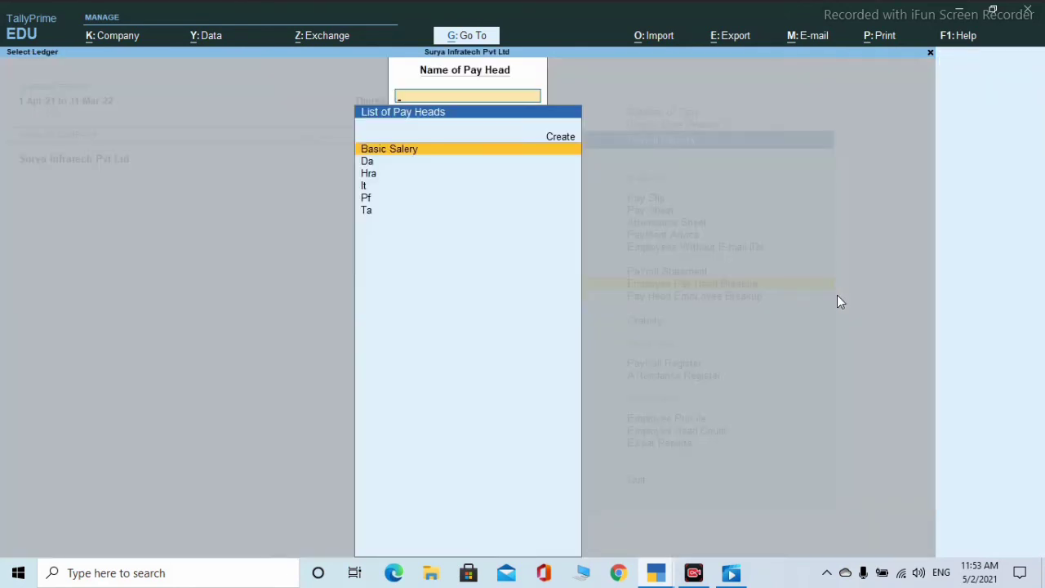
key("Escape")
key("Down")
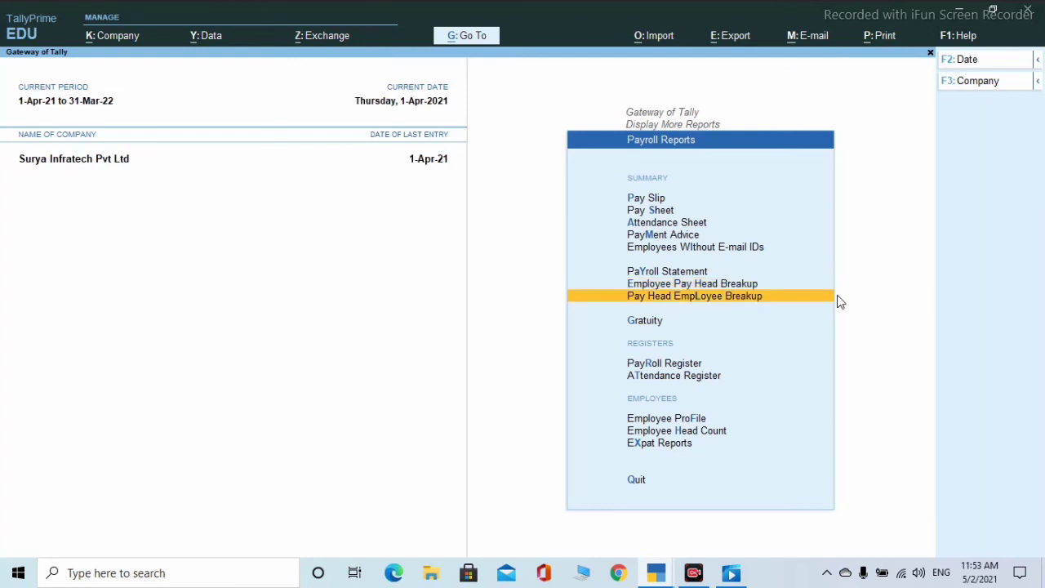
key("Return")
key("Escape")
key("Down")
key("Down")
key("Return")
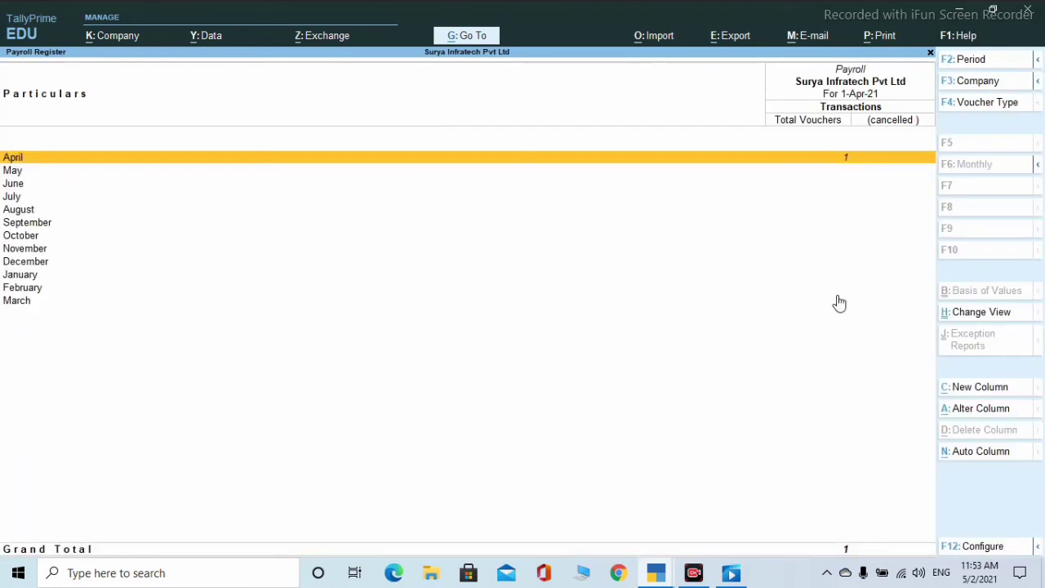
key("Return")
key("Return")
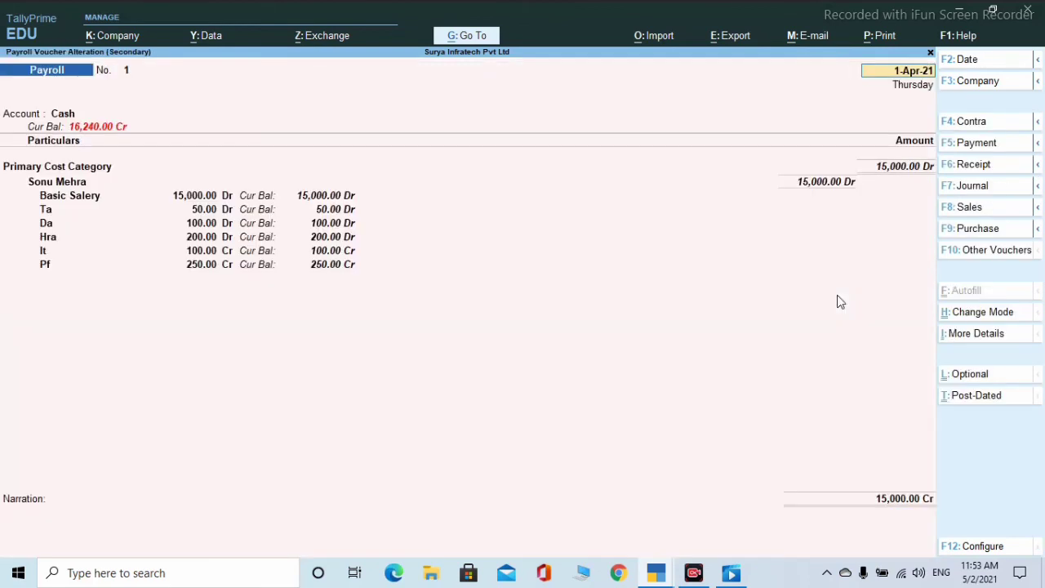
key("Escape")
key("y")
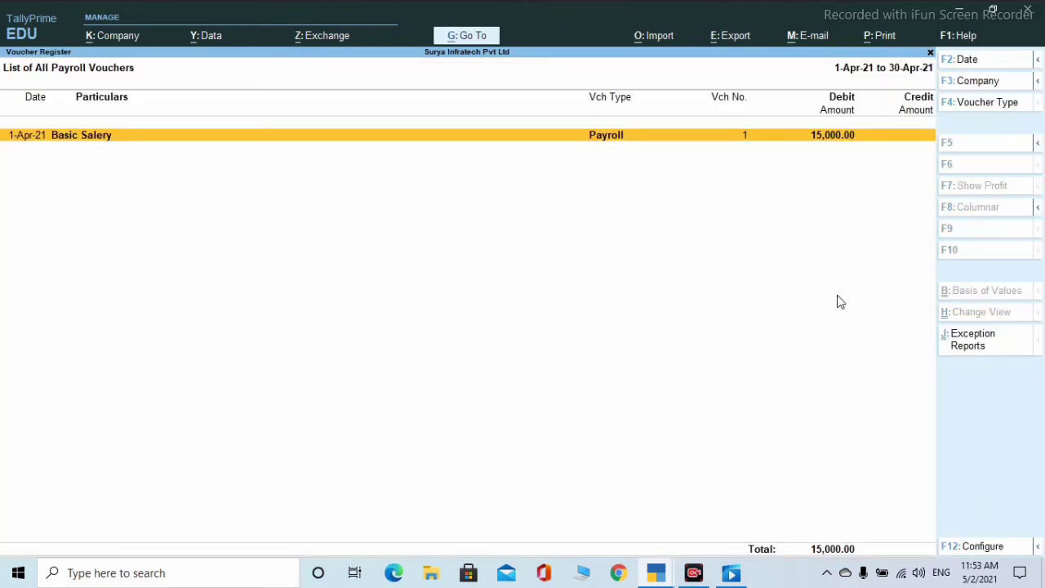
key("Escape")
key("Escape")
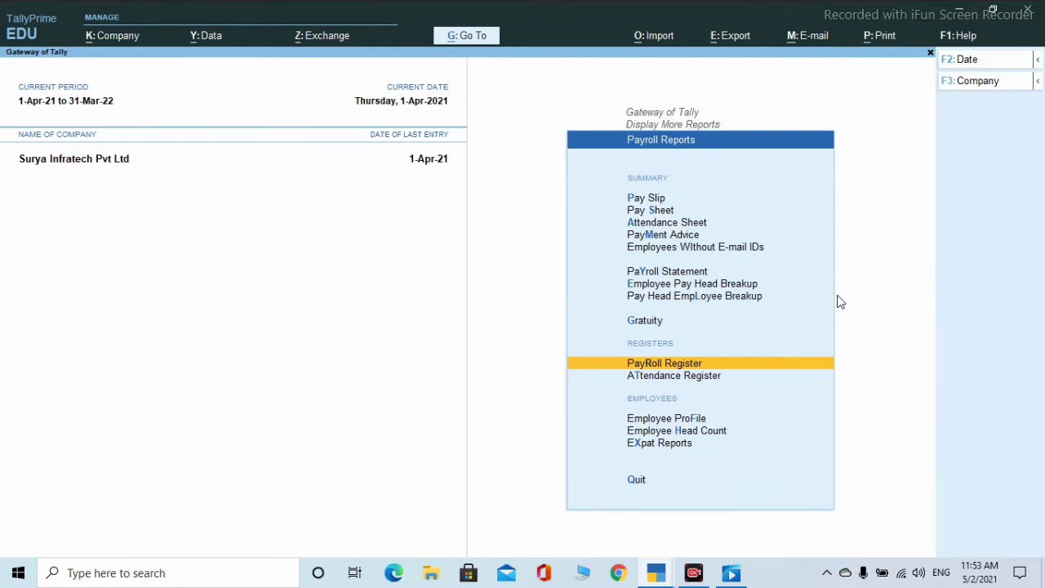
- Open the April attendance voucher from the Attendance Register, then back out to Payroll Reports
key("Down")
key("Return")
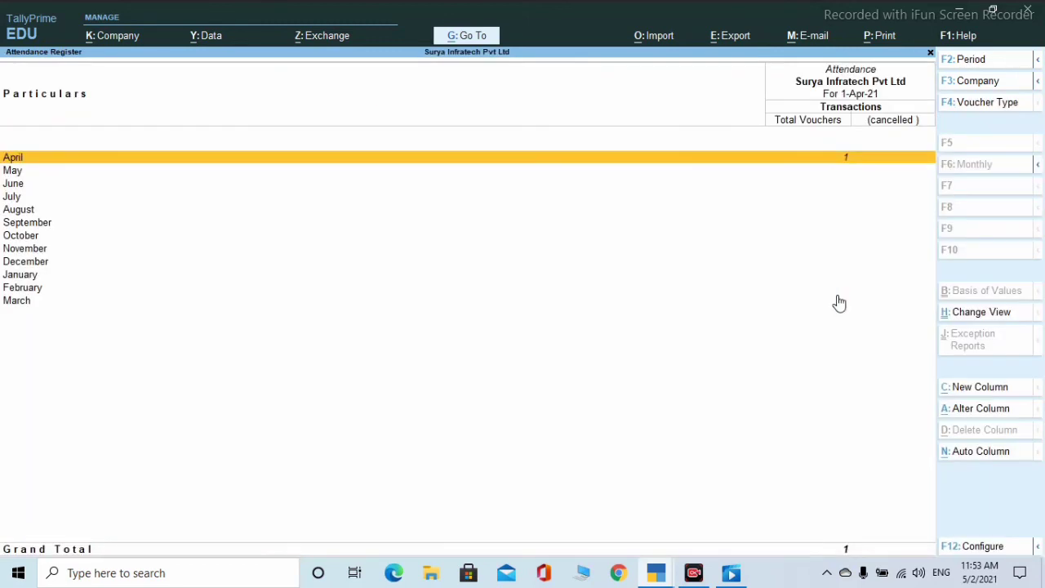
key("Return")
key("Return")
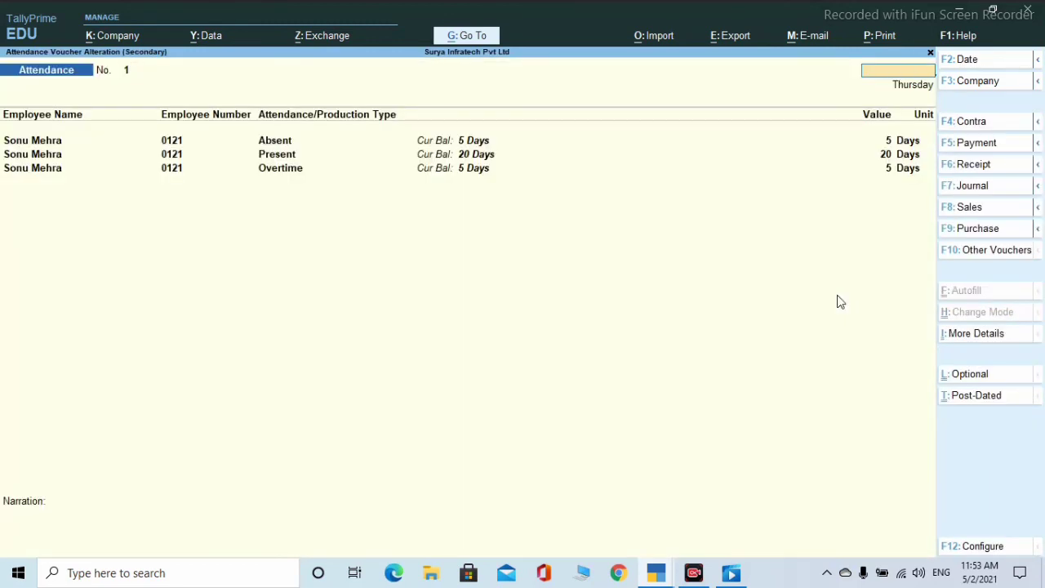
key("Escape")
key("Return")
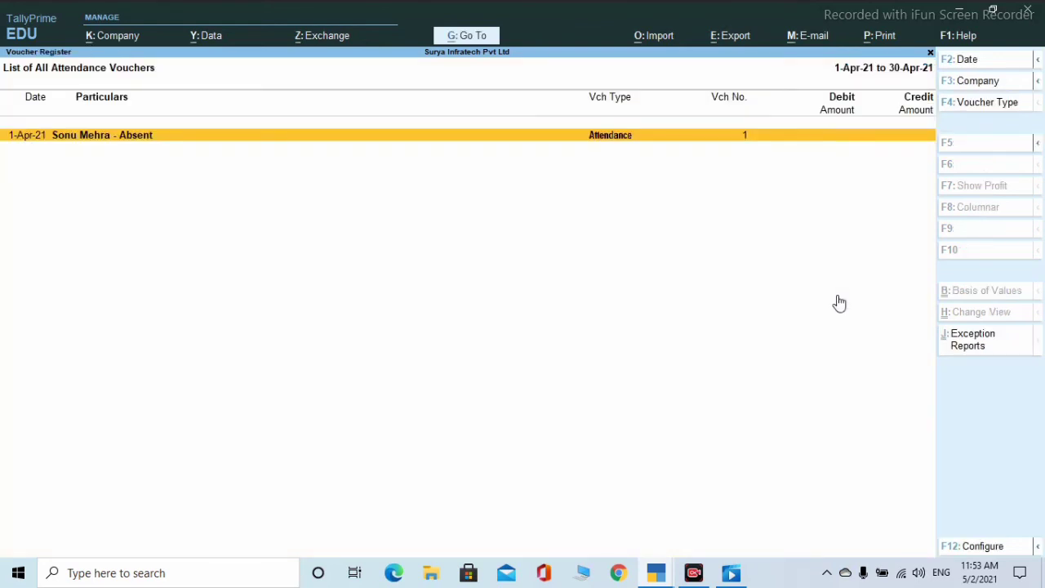
key("Escape")
key("Escape")
- Browse the employee's full profile in Employee Profile with All Items, then back out
key("Down")
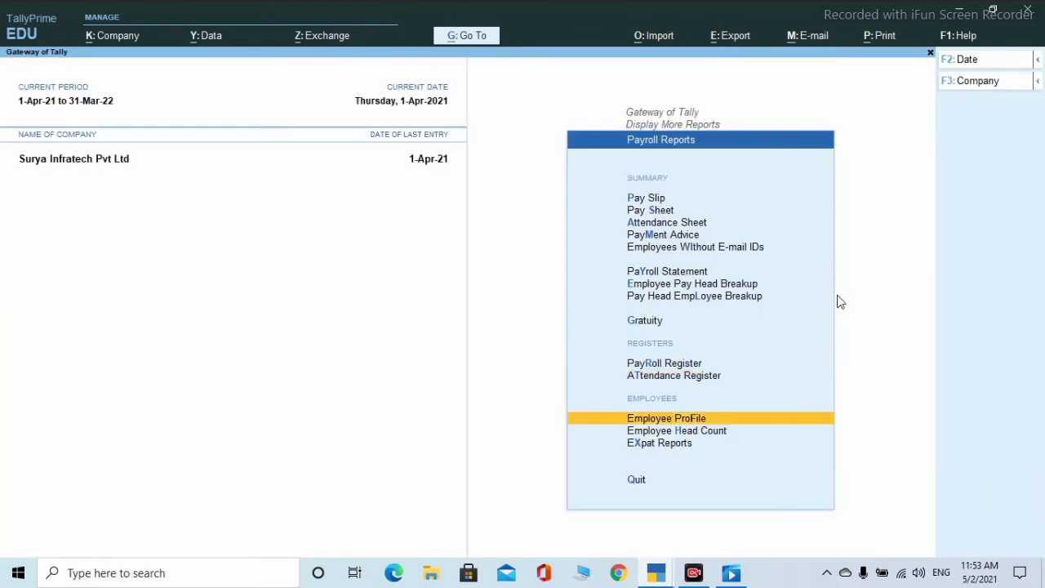
key("Down")
key("Up")
key("Return")
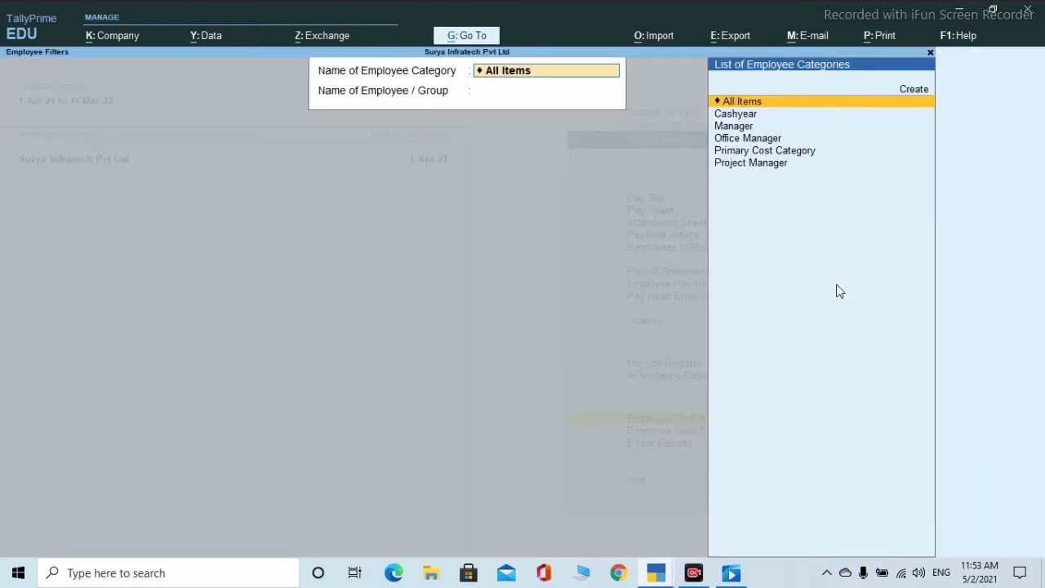
key("Return")
key("Return")
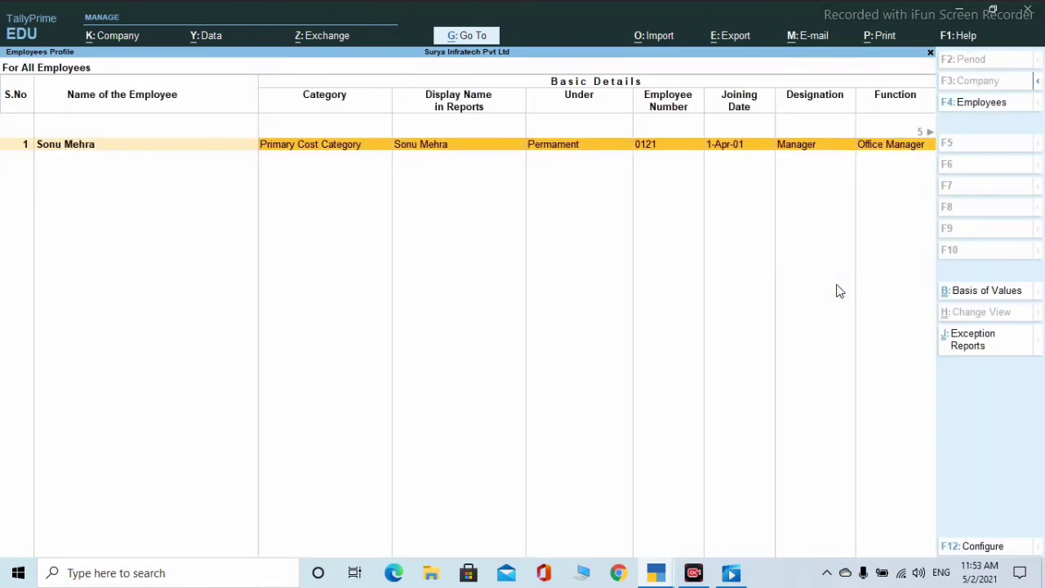
key("Return")
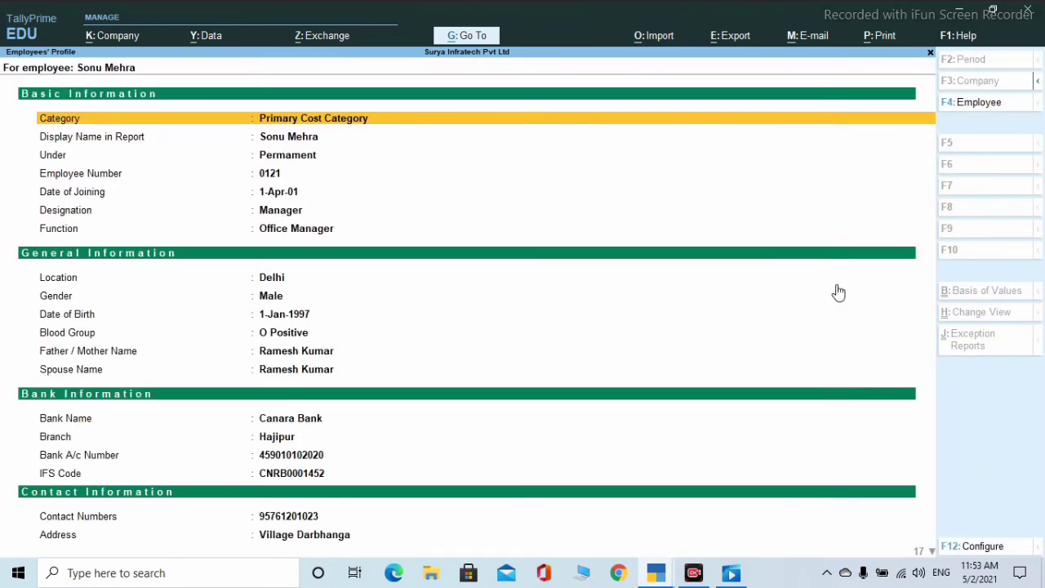
key("Down")
key("Down")
key("Down")
key("Down")
key("Down")
key("Down")
key("Up")
key("Up")
key("Up")
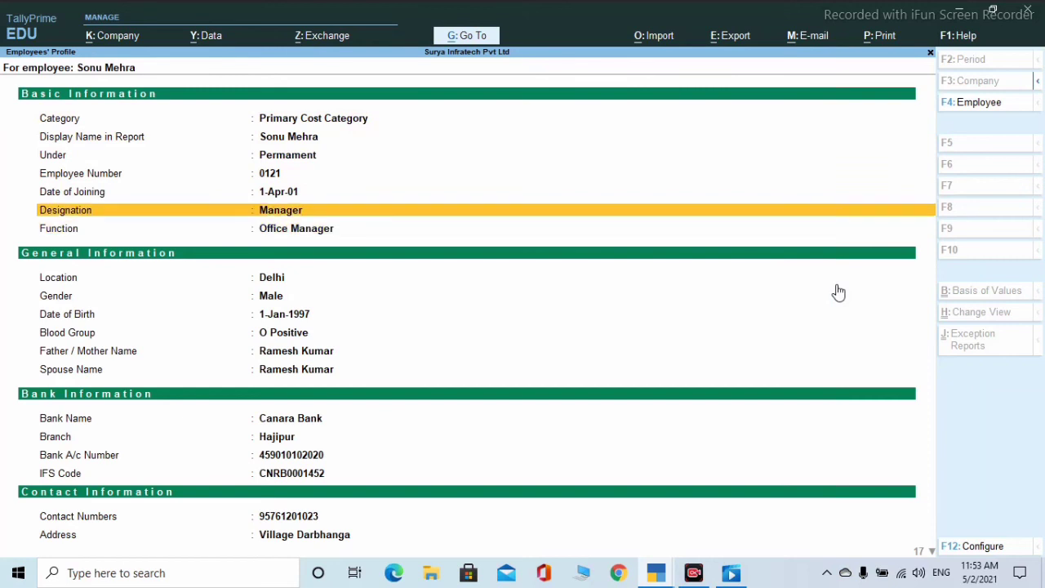
key("Up")
key("Up")
key("Up")
key("Down")
key("Down")
key("Down")
key("Down")
key("Down")
key("Down")
key("Down")
key("Down")
key("Down")
key("Down")
key("Down")
key("Down")
key("Down")
key("Down")
key("Down")
key("Down")
key("Down")
key("Down")
key("Down")
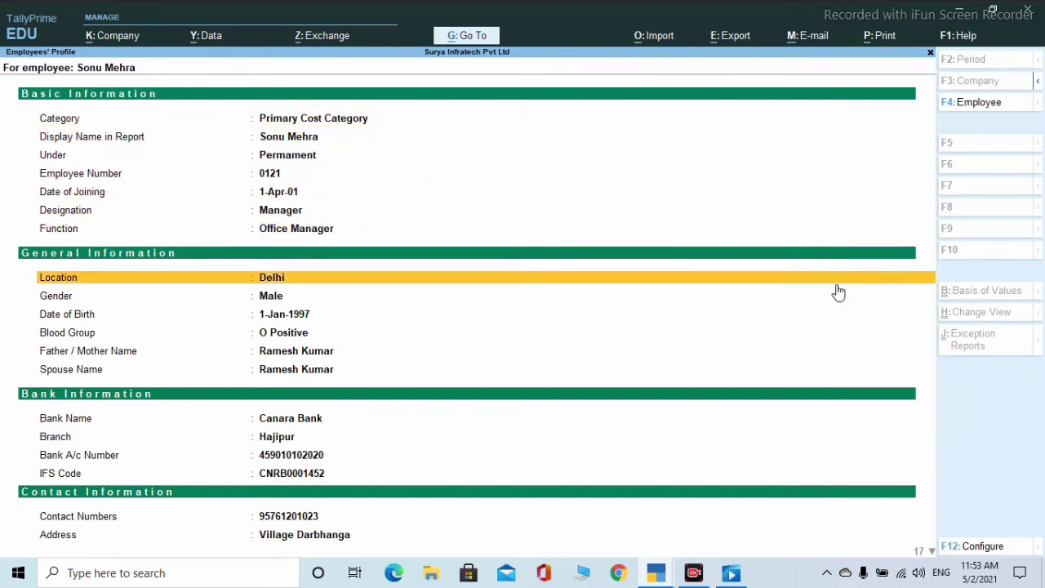
key("Down")
key("Down")
key("Down")
key("Down")
key("Down")
key("Down")
key("Down")
key("Down")
key("Down")
key("Down")
key("Down")
key("Down")
key("Down")
key("Down")
key("Up")
key("Up")
key("Up")
key("Up")
key("Up")
key("Up")
key("Up")
key("Up")
key("Up")
key("Up")
key("Up")
key("Up")
key("Up")
key("Up")
key("Up")
key("Up")
key("Up")
key("Up")
key("Up")
key("Up")
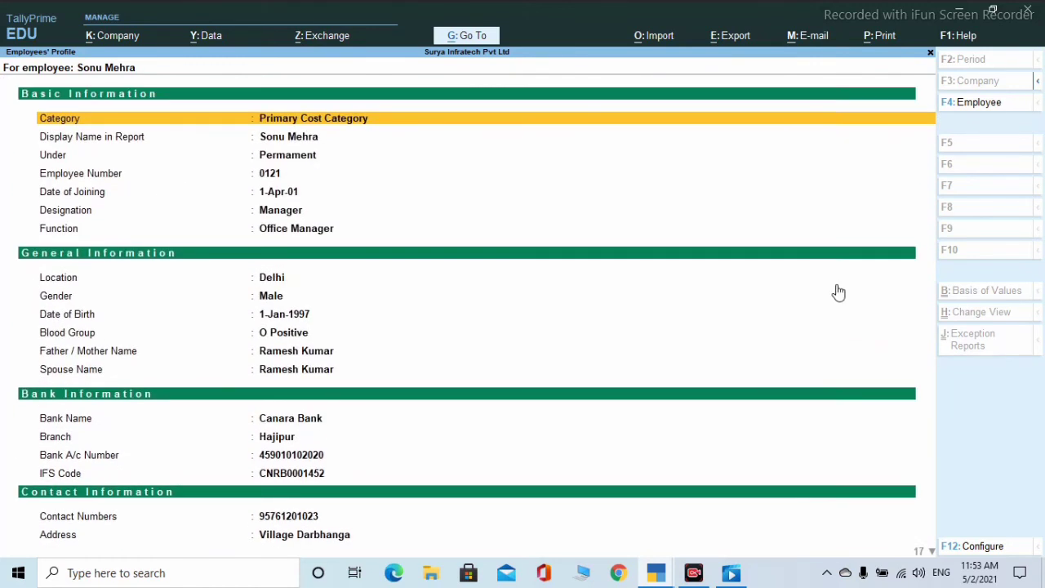
key("Escape")
key("Escape")
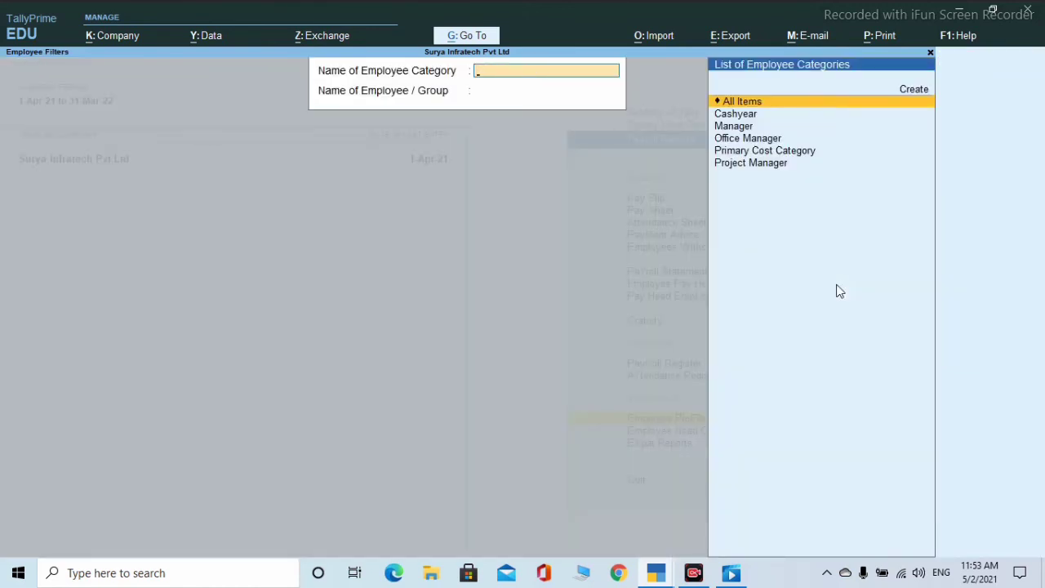
key("Escape")
- View the Employee Head Count and Passport Expiry reports, then back out to Gateway of Tally
key("Down")
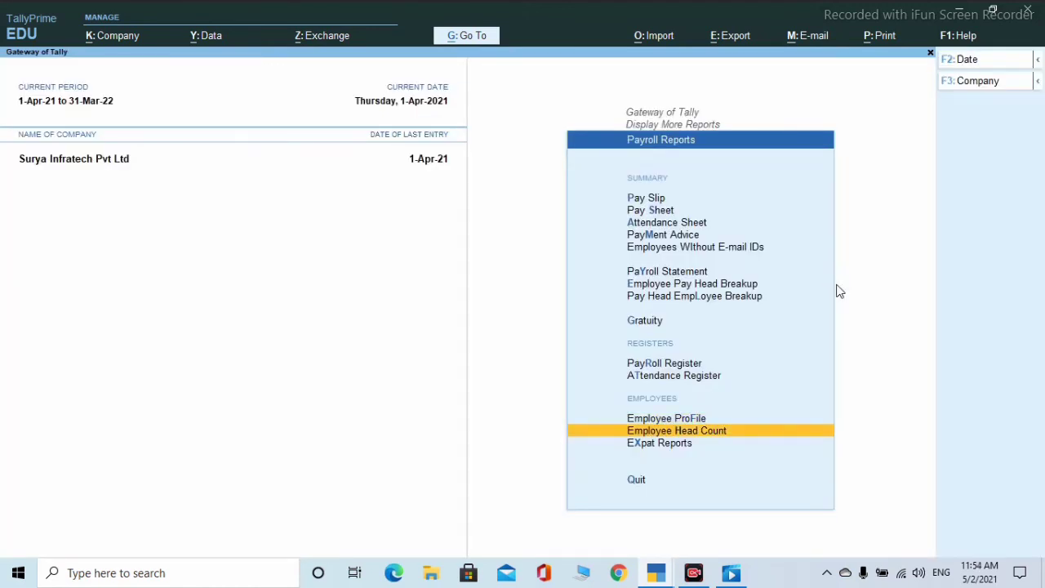
key("Return")
key("Return")
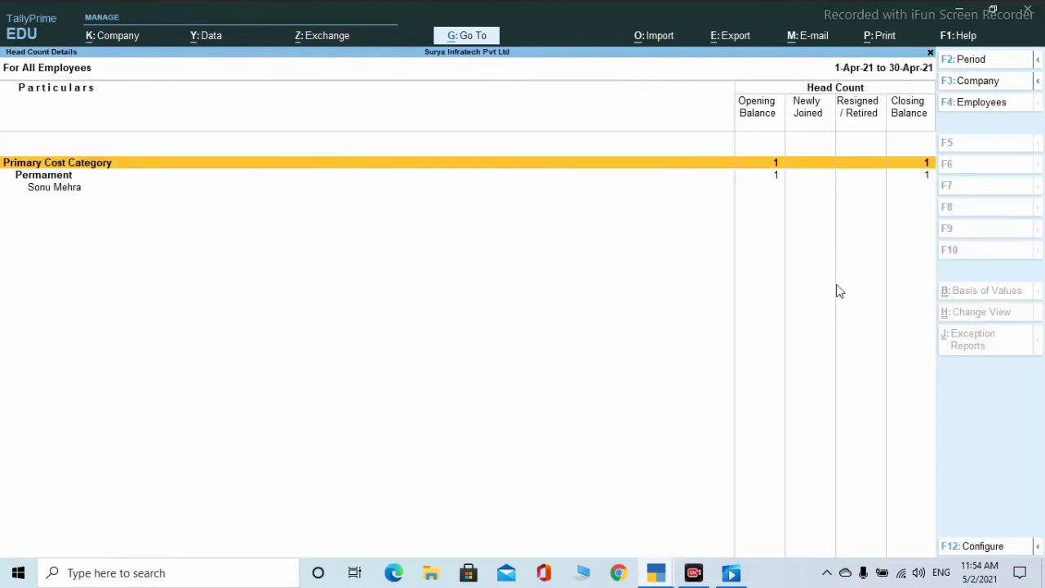
key("Escape")
key("Escape")
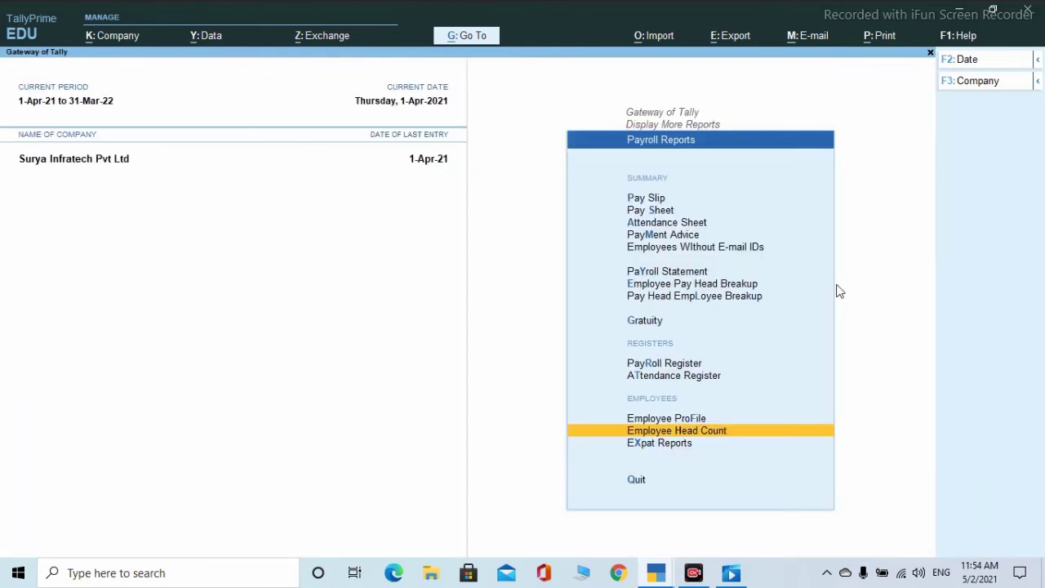
key("Down")
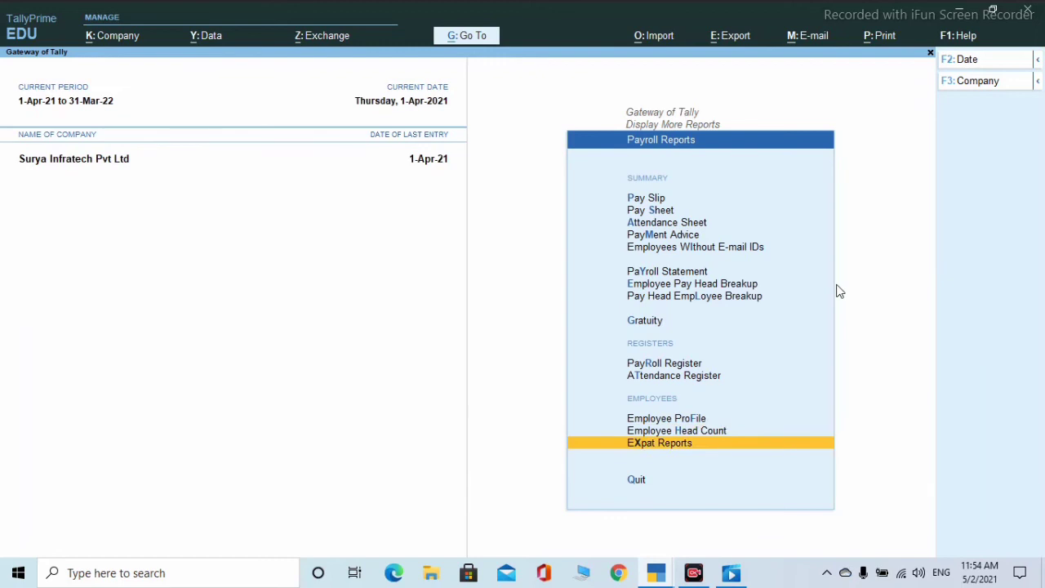
key("Return")
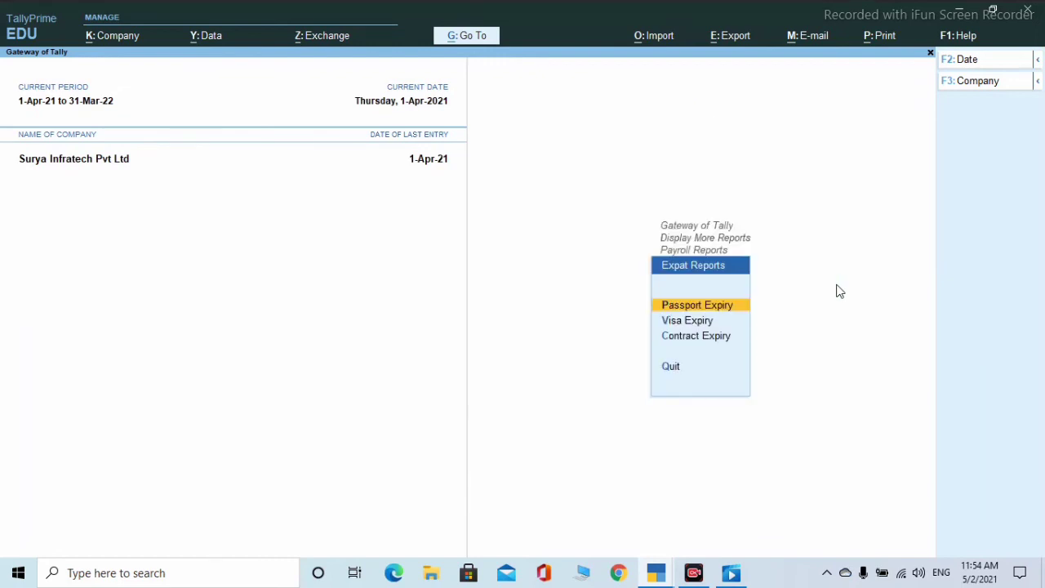
key("Return")
key("Escape")
key("Escape")
key("Escape")
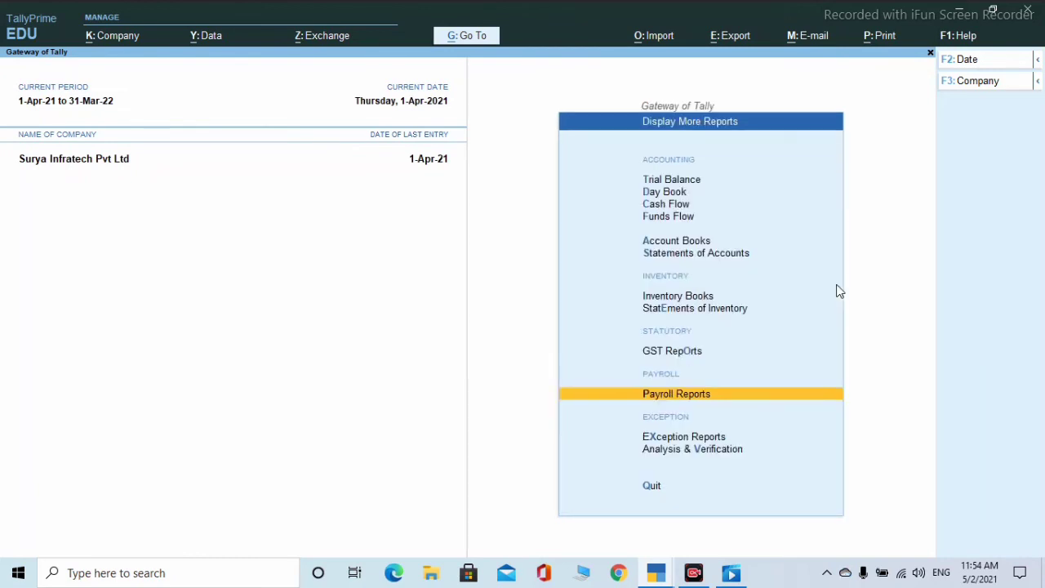
key("Escape")
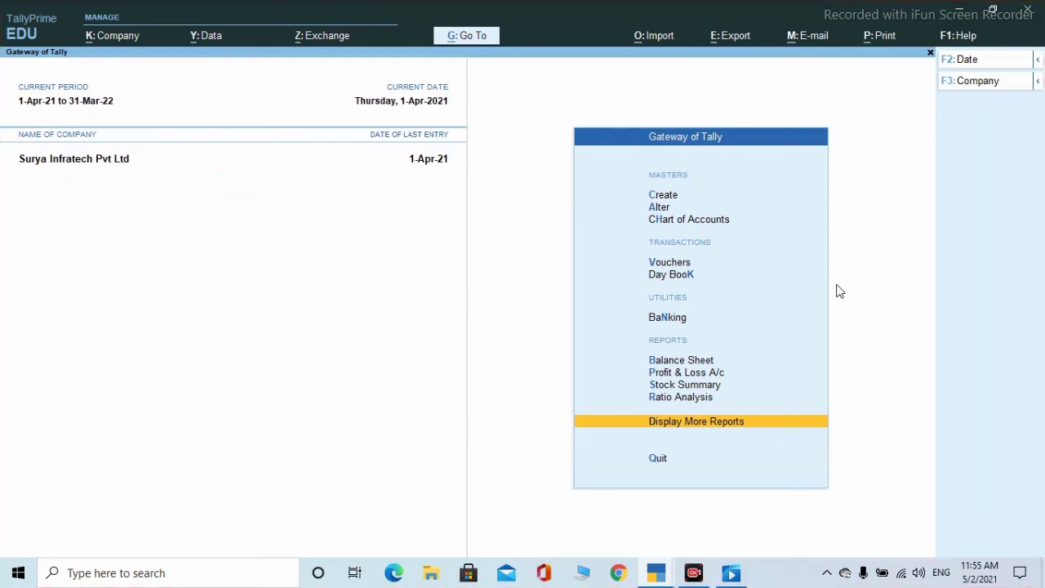
- Decline the quit confirmation twice to stay in Tally
key("Escape")
key("n")
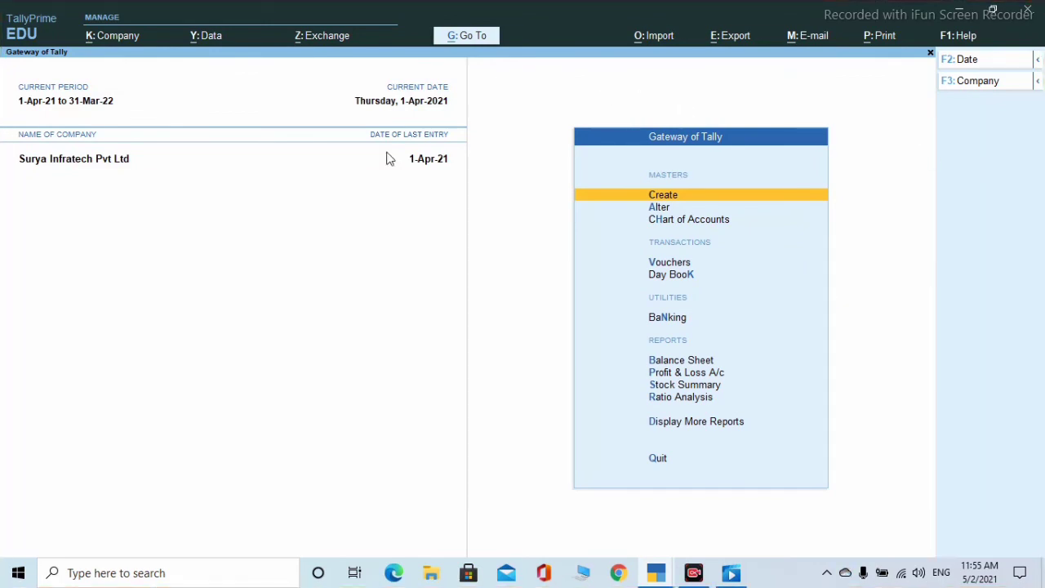
key("Escape")
key("n")
- Set the company GST Details' e-Way Bill threshold to include Taxable goods value
key("Return")
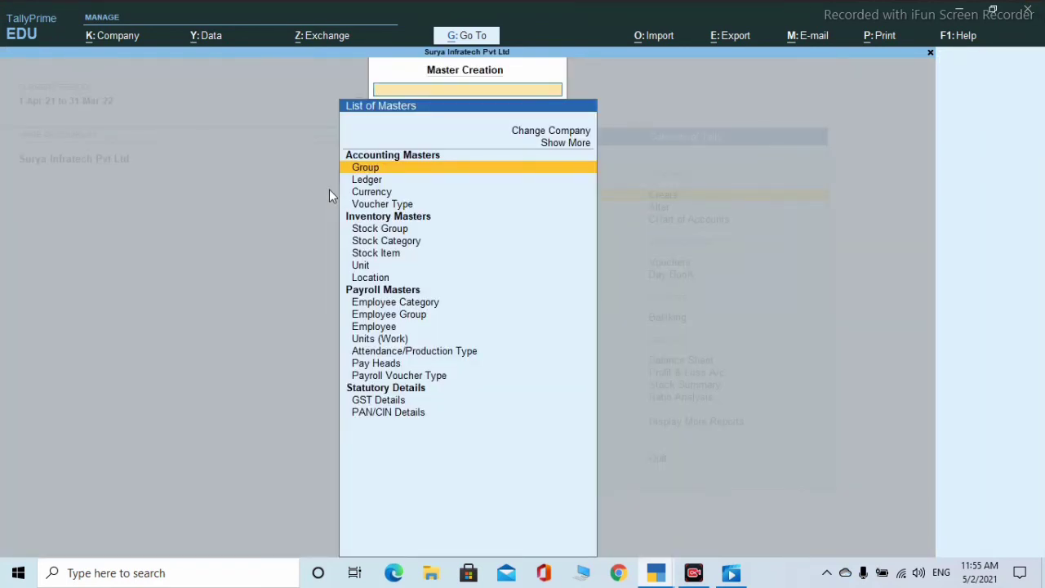
key("Down")
key("Down")
key("Down")
key("Down")
key("Down")
key("Down")
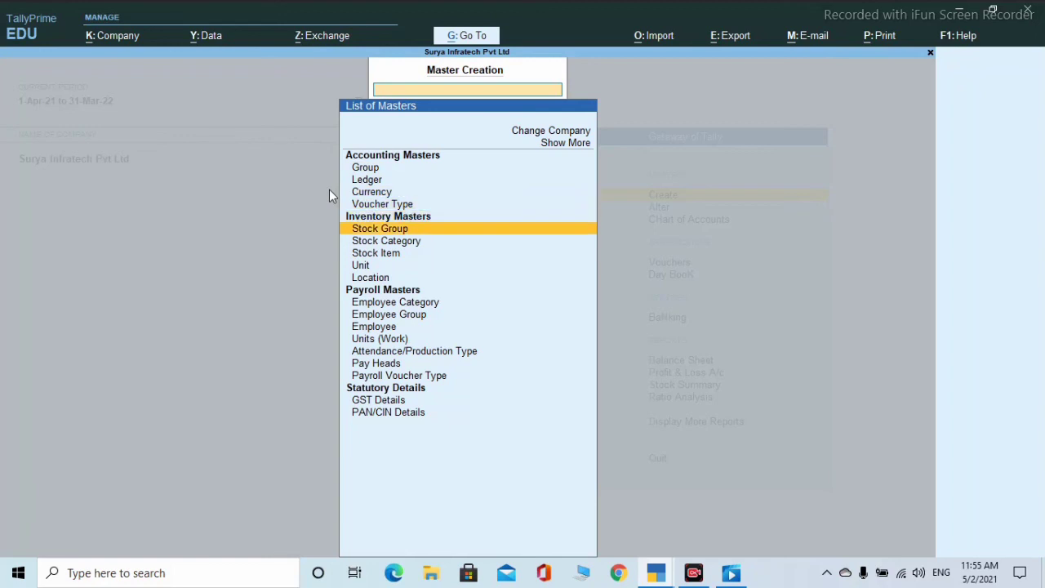
key("Down")
key("Down")
key("Down")
key("Down")
key("Down")
key("Down")
key("Down")
key("Down")
key("Down")
key("Down")
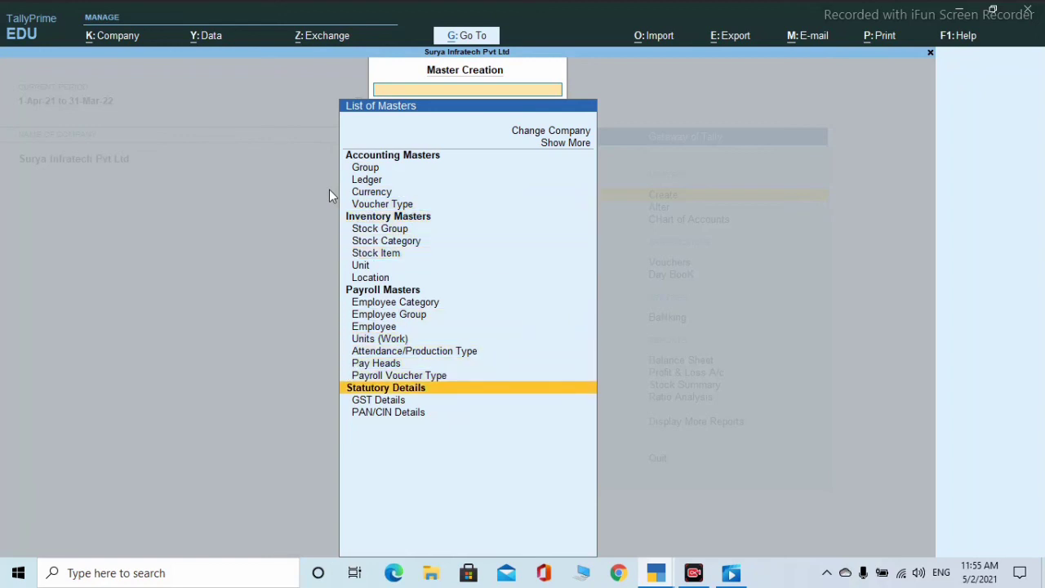
key("Return")
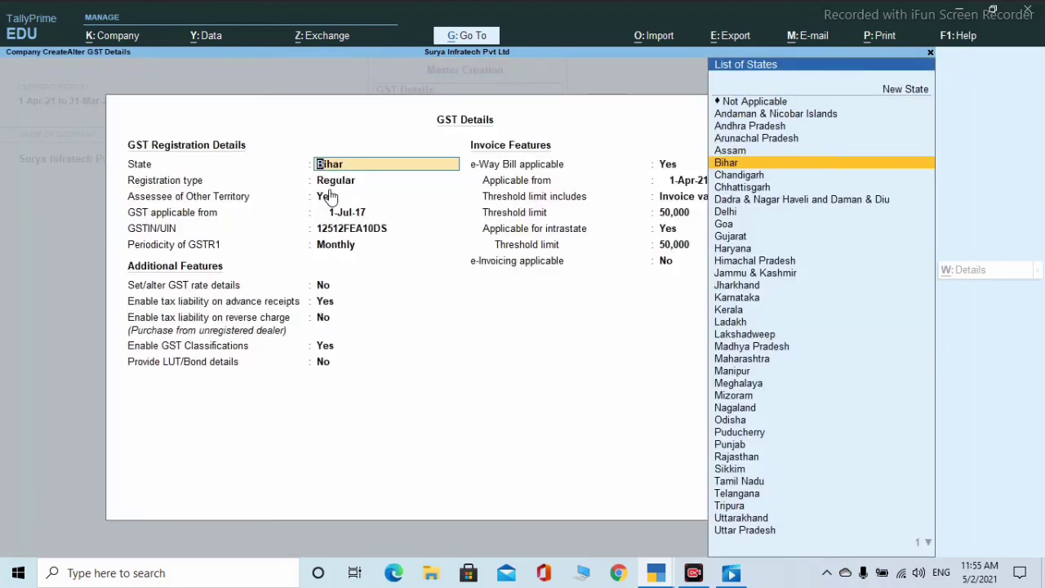
key("Return")
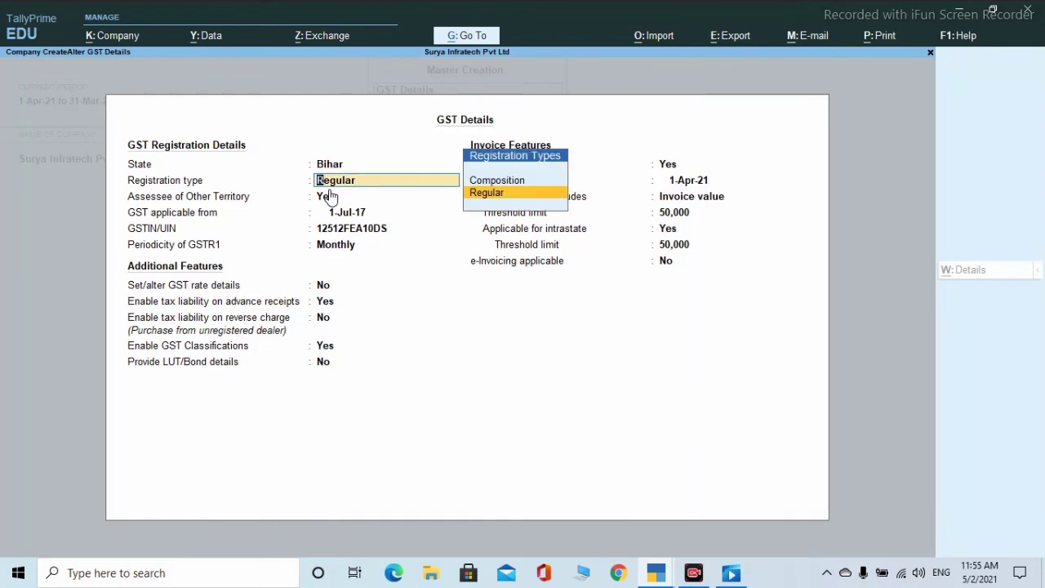
key("Return")
key("Return")
key("Return")
key("Return")
key("Return")
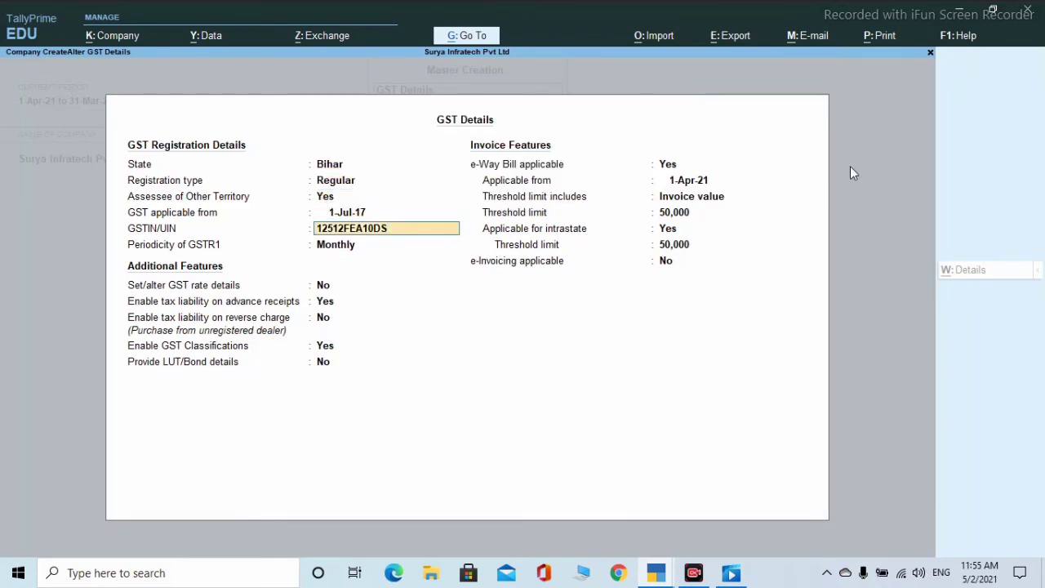
key("Return")
key("Return")
key("Return")
key("Return")
key("Return")
key("Return")
key("Return")
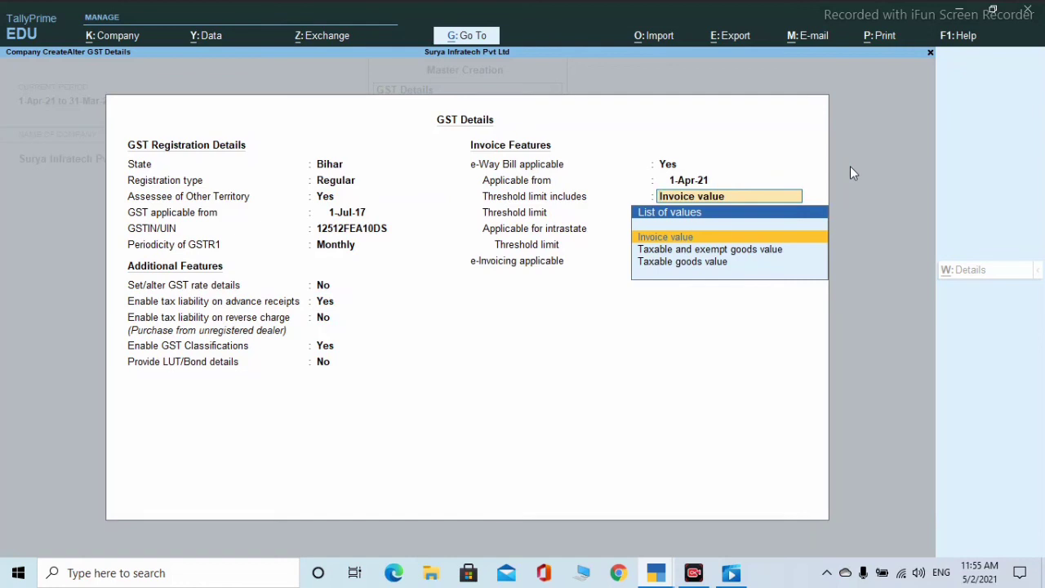
key("Down")
key("Down")
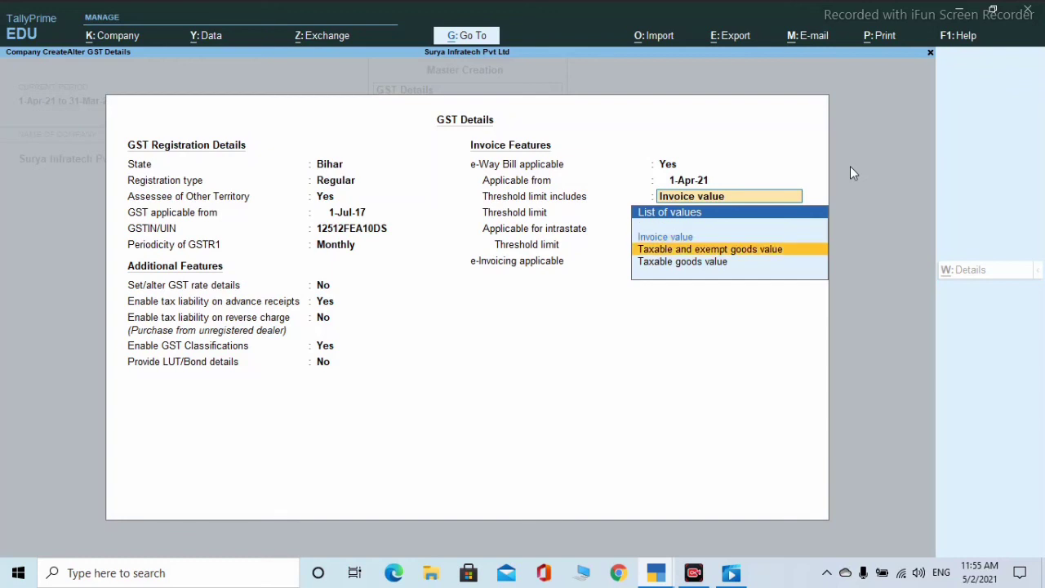
key("Return")
key("Return")
key("Return")
key("Return")
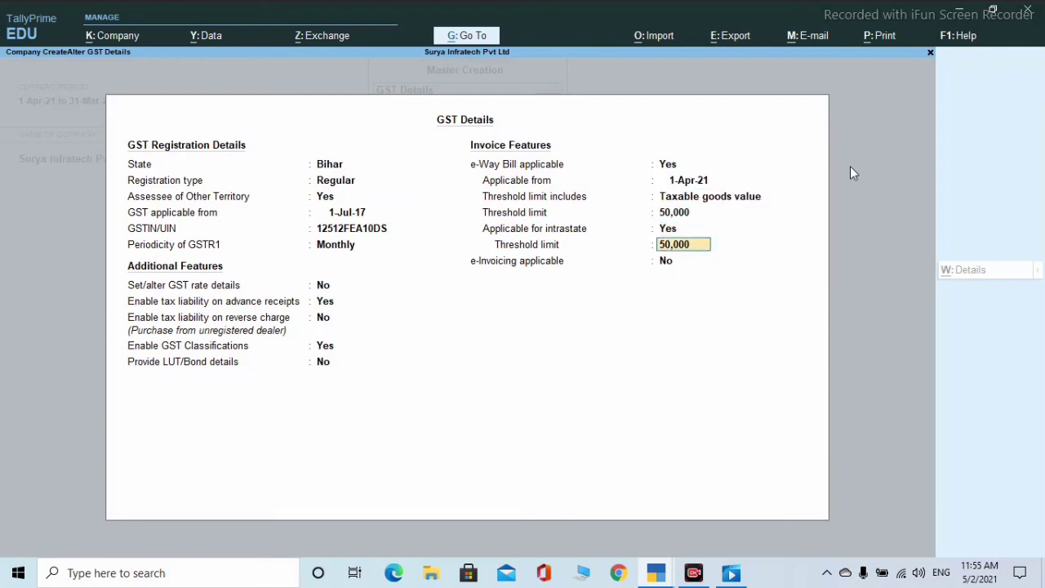
key("Return")
key("Return")
key("Return")
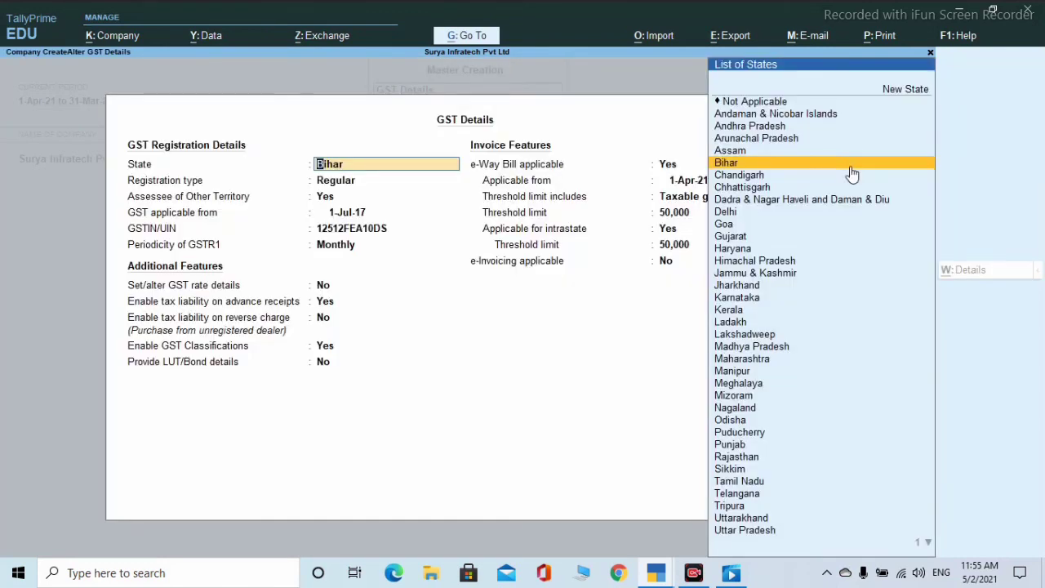
key("Escape")
key("Escape")
key("Return")
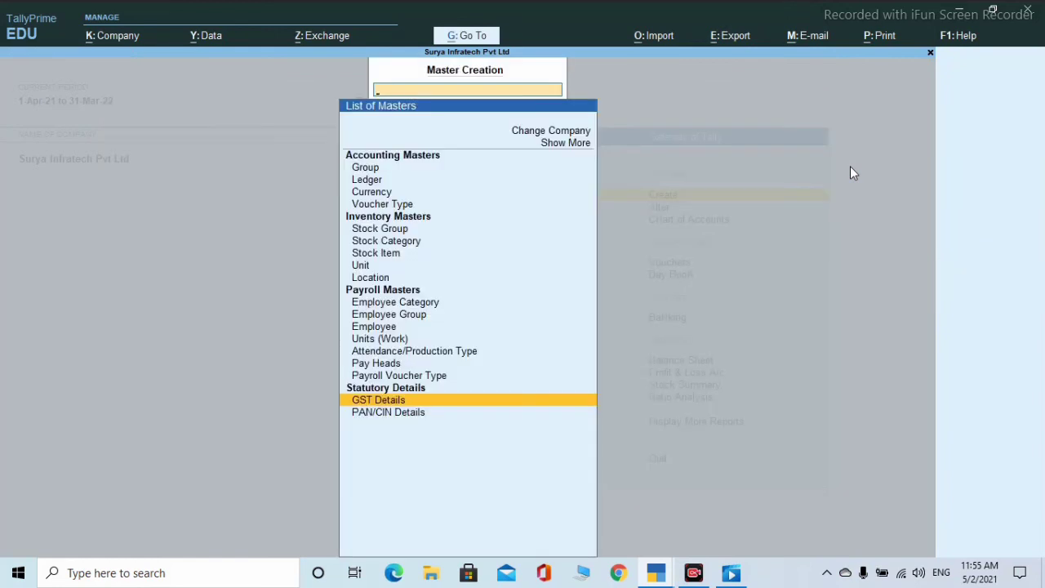
- Create ledger 'Igst' under Duties & Taxes with duty type GST and tax type Integrated Tax
key("Up")
key("Up")
key("Up")
key("Up")
key("Up")
key("Up")
key("Up")
key("Up")
key("Up")
key("Up")
key("Up")
key("Up")
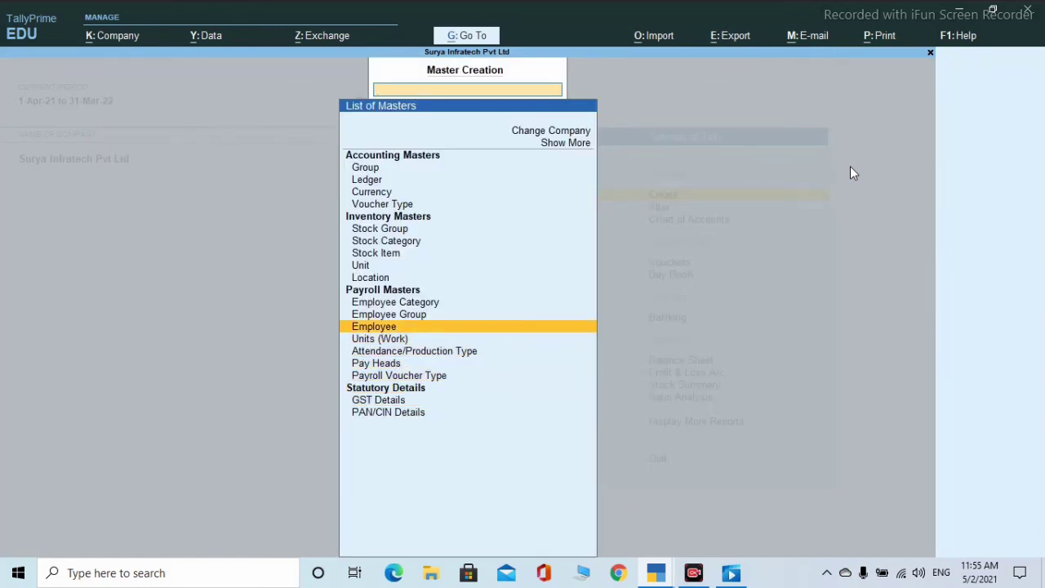
key("Up")
key("Up")
key("Up")
key("Up")
key("Up")
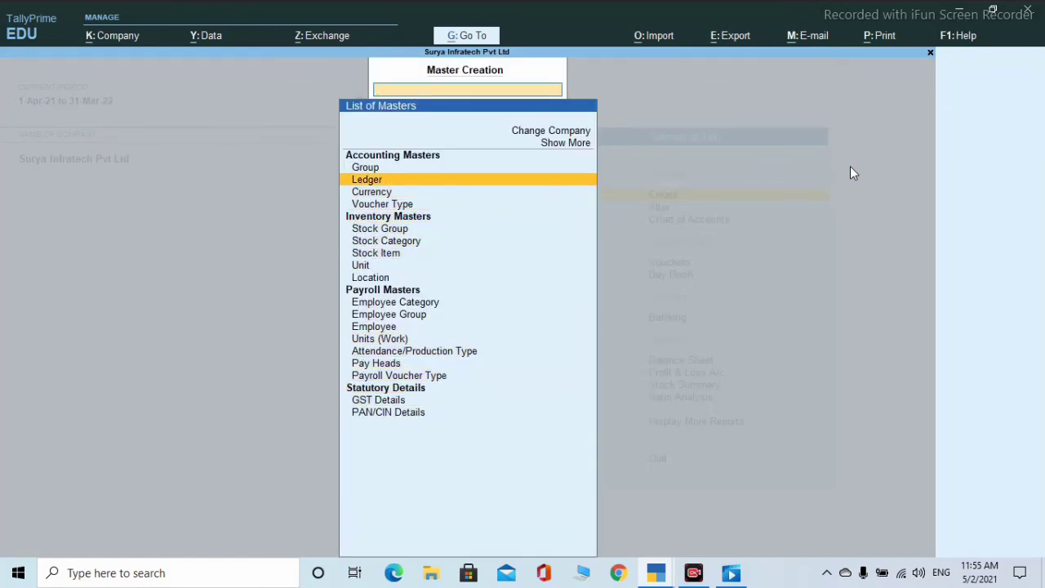
key("Return")
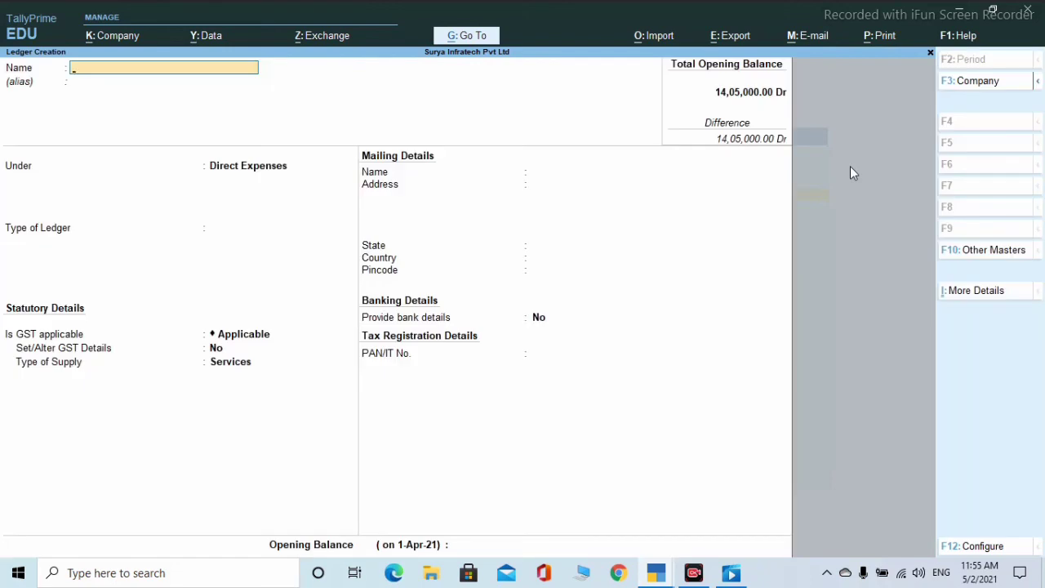
type("Igst")
key("Return")
key("Return")
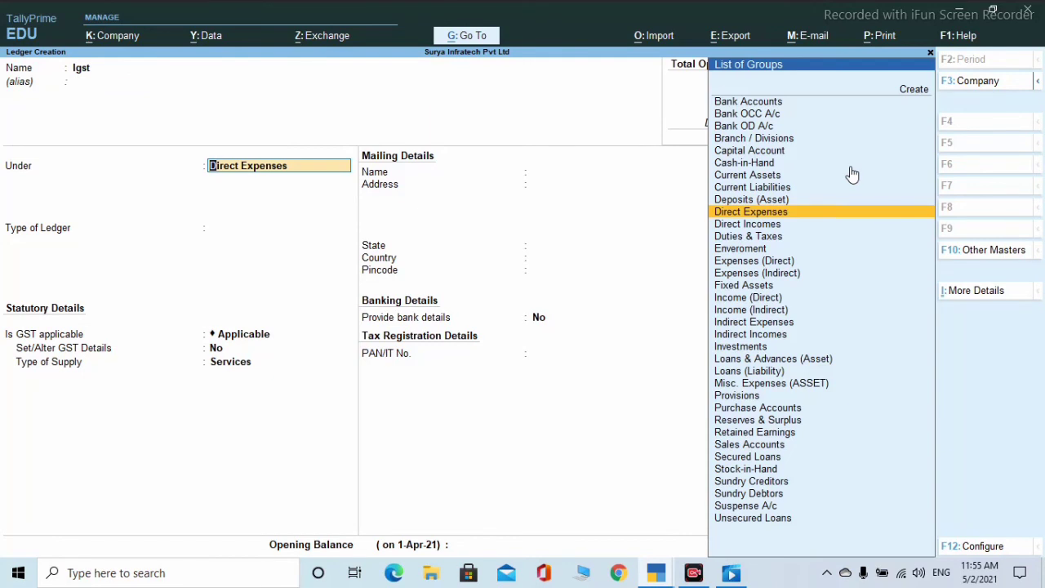
type("D")
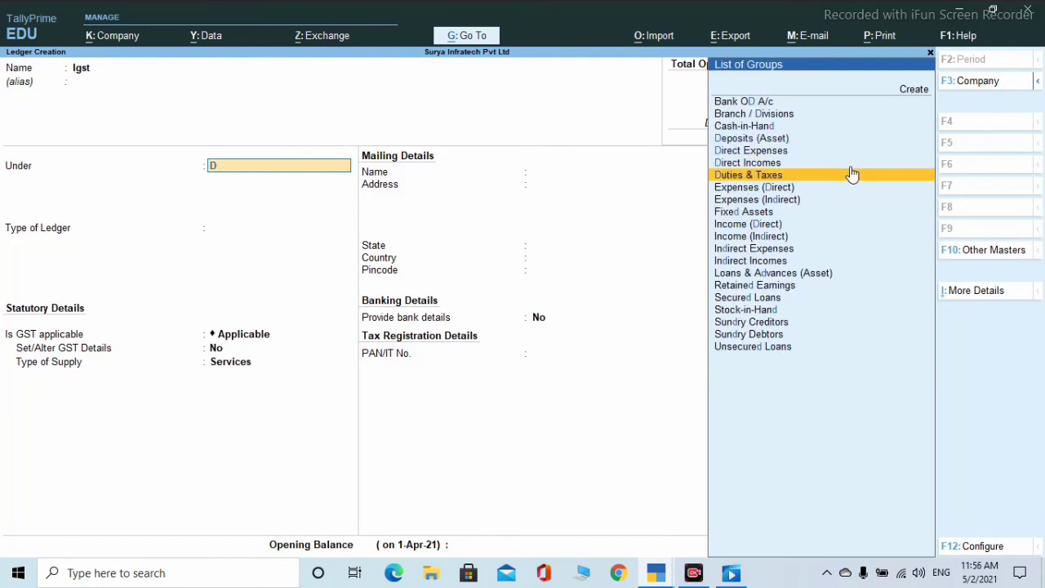
left_click(850, 173)
key("Up")
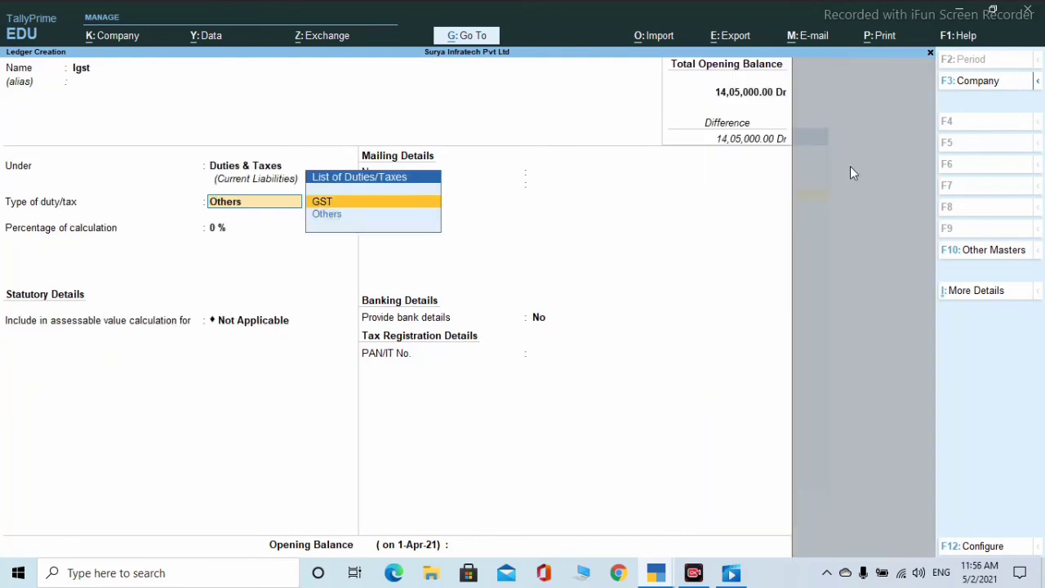
key("Return")
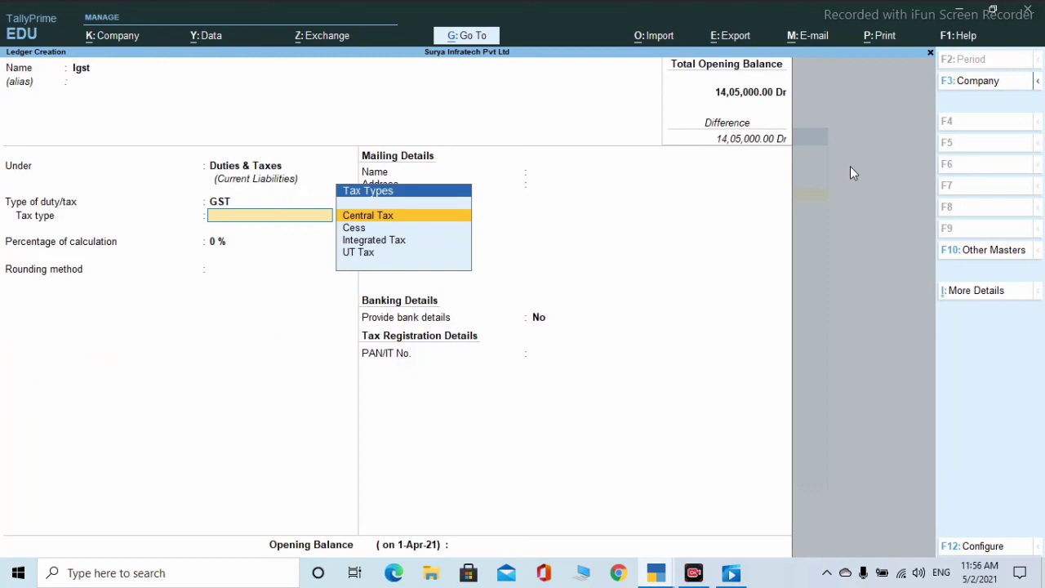
key("Down")
key("Down")
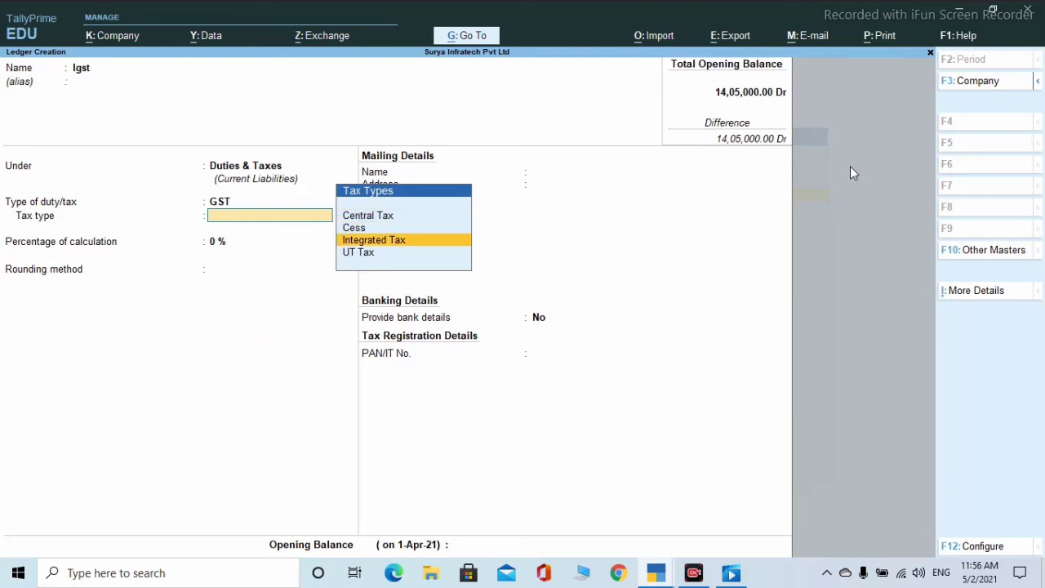
key("Return")
key("Return")
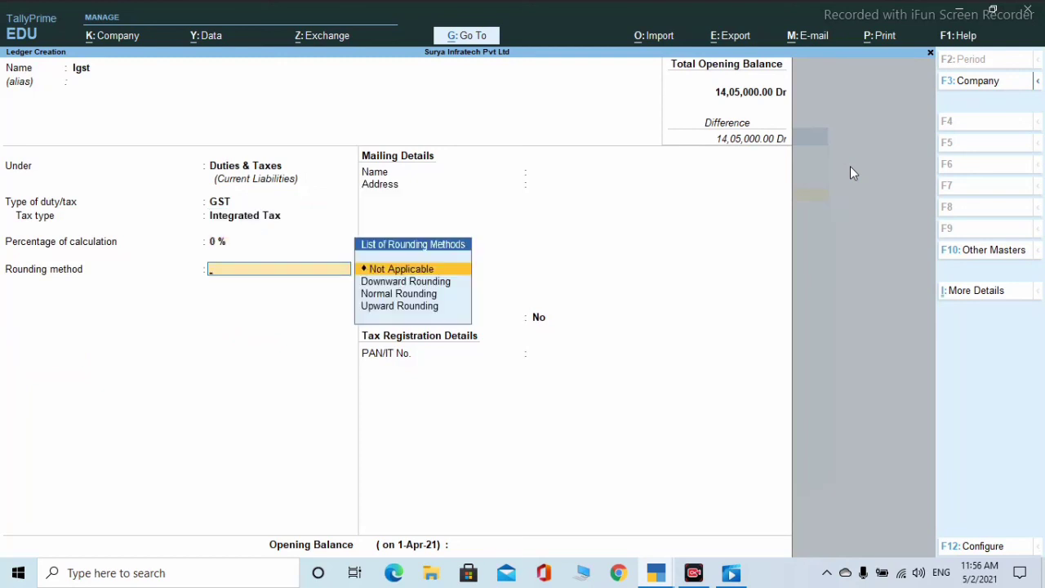
key("Return")
key("Return")
key("Return")
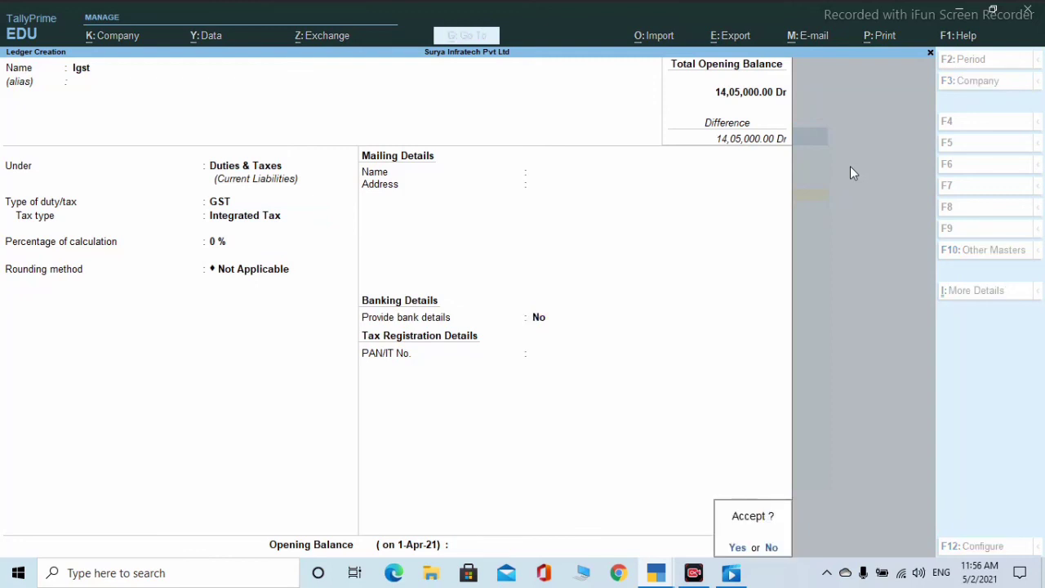
key("Return")
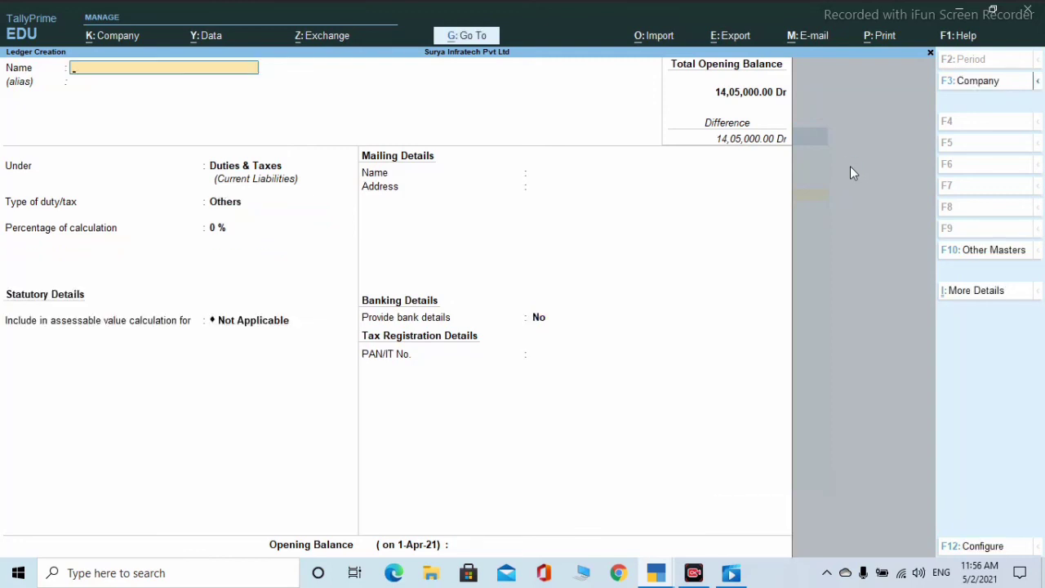
- Create the Cgst ledger under Duties & Taxes as a GST duty with Central Tax type
type("Cgstr")
key("BackSpace")
key("Return")
key("Return")
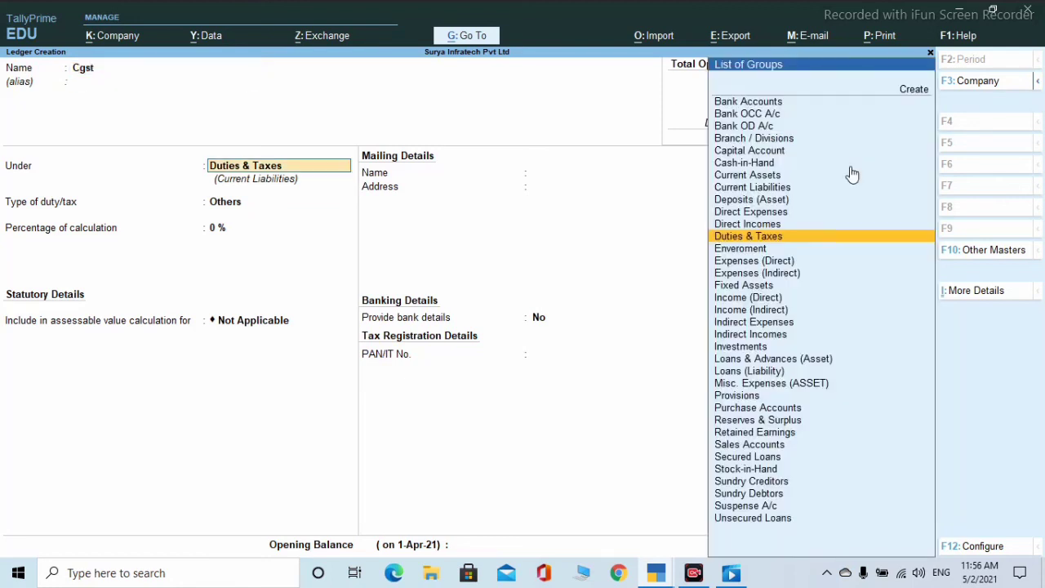
key("Return")
key("Up")
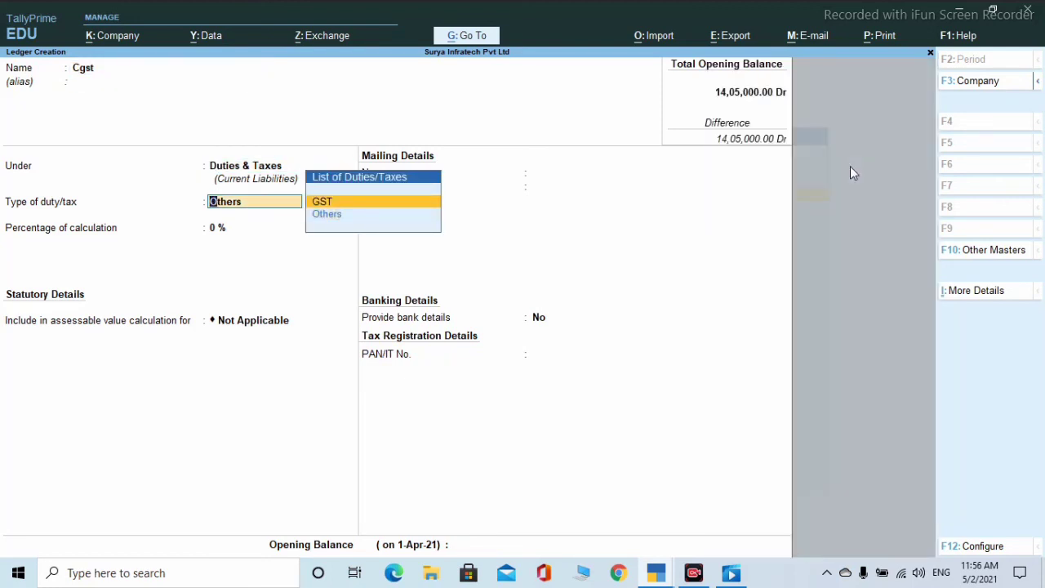
key("Return")
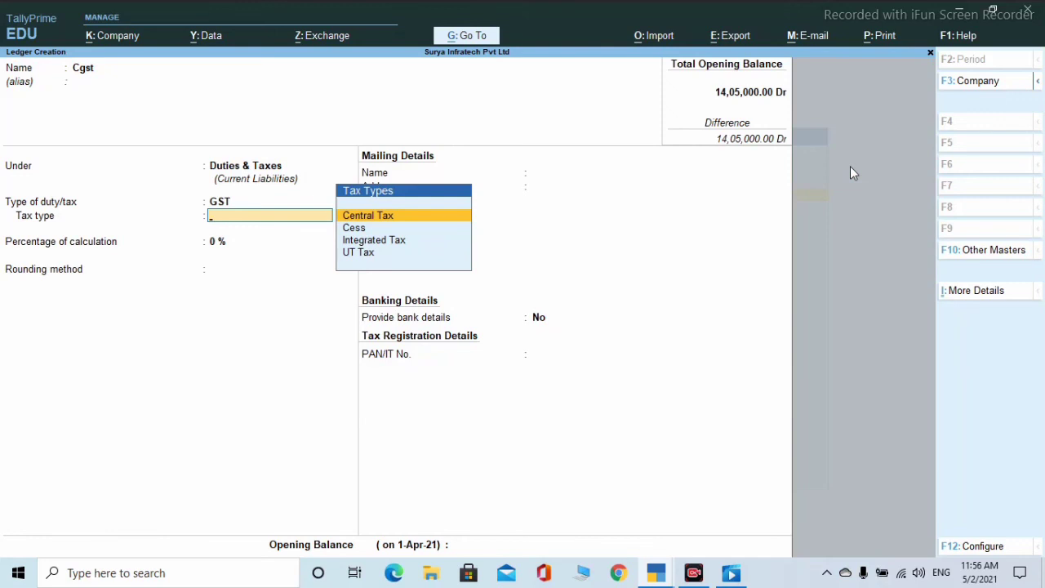
key("Down")
key("Down")
key("Up")
key("Up")
key("Return")
key("Return")
key("Return")
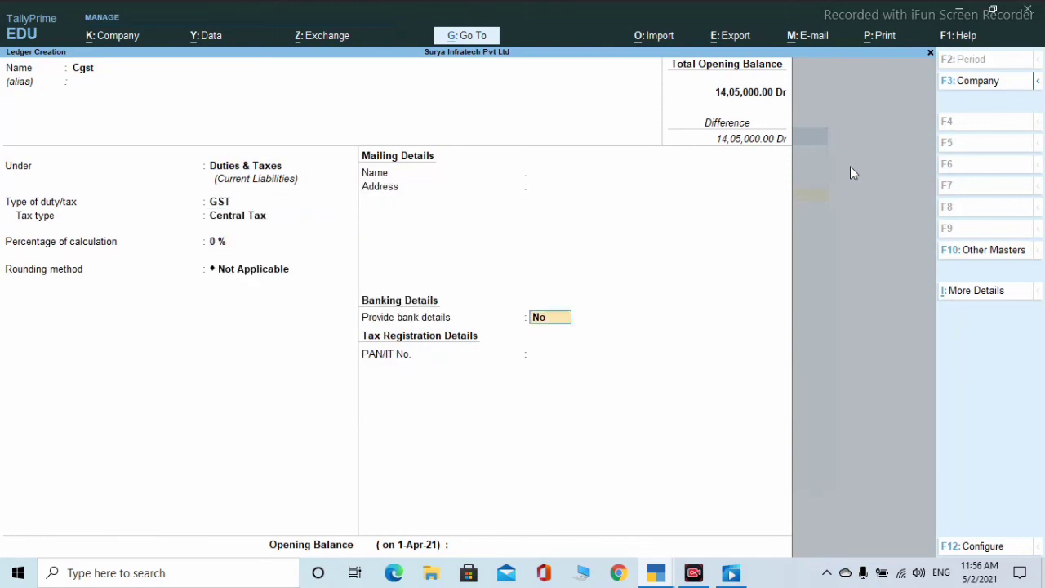
key("Return")
- Create the Sgst ledger as a GST duty with Integrated Tax type, then exit ledger creation
key("Return")
key("Return")
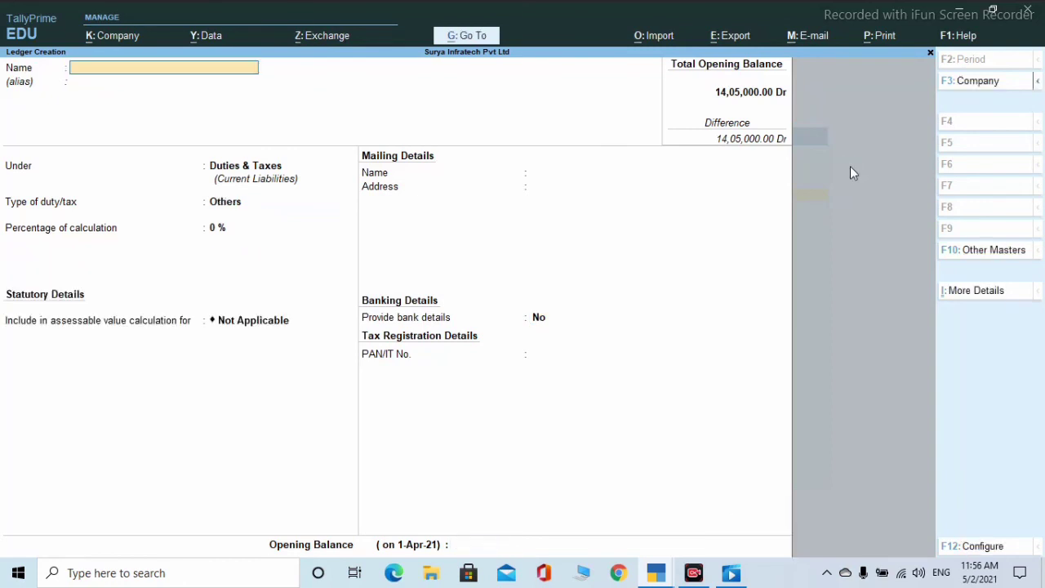
type("Sgst")
key("Return")
key("Return")
key("Return")
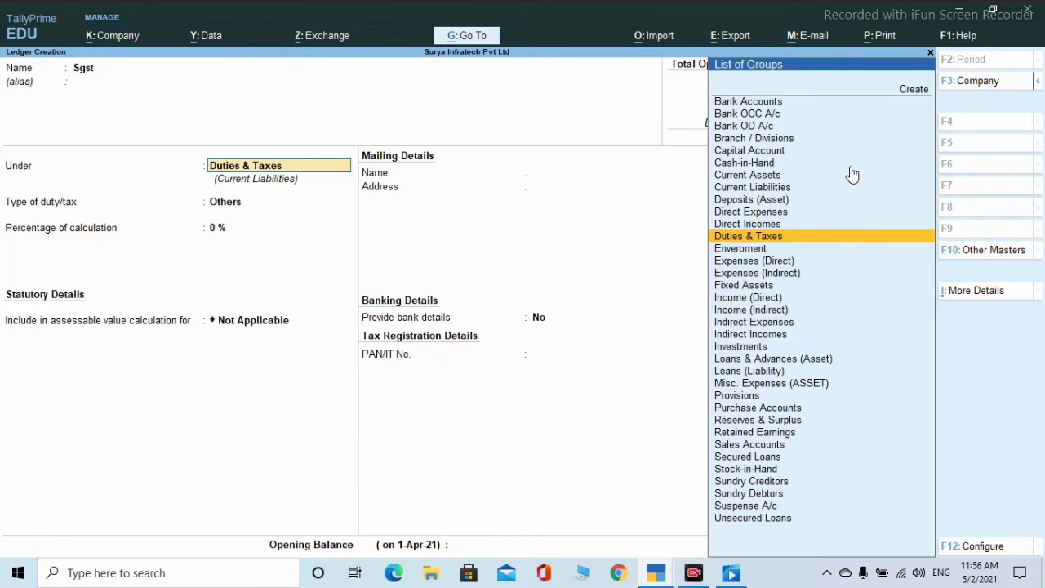
key("Up")
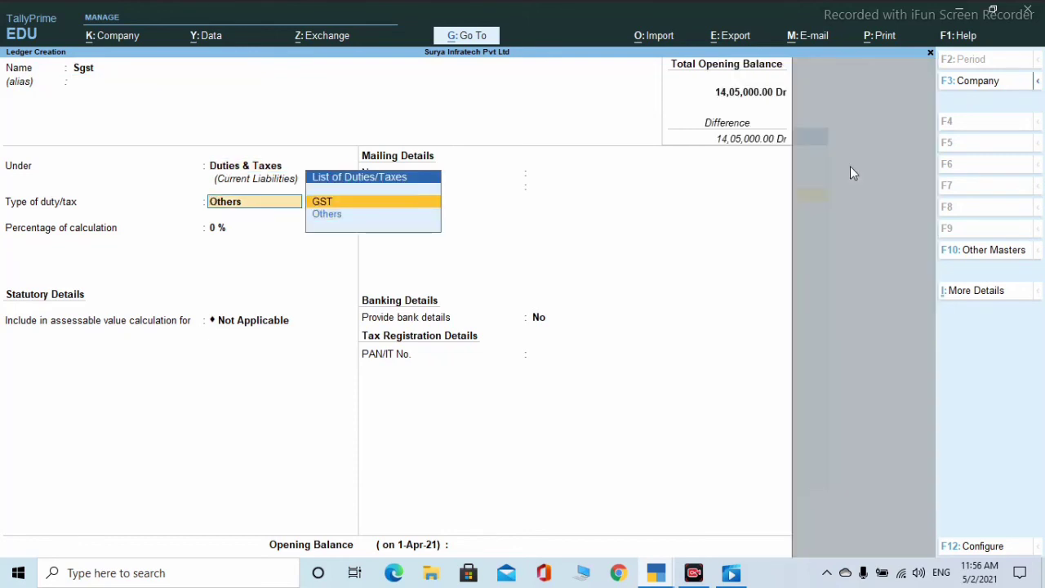
key("Return")
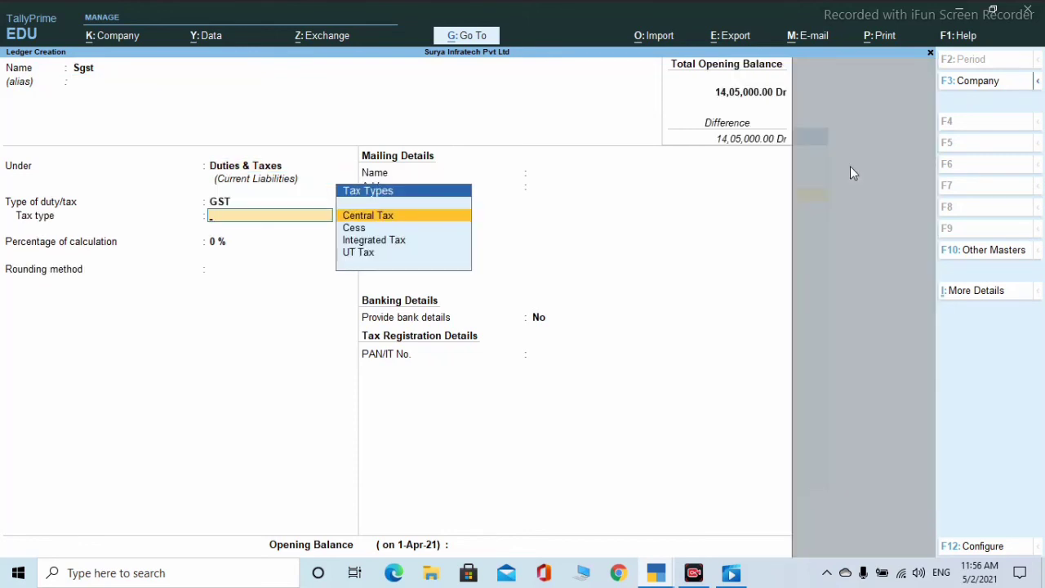
key("Down")
key("Down")
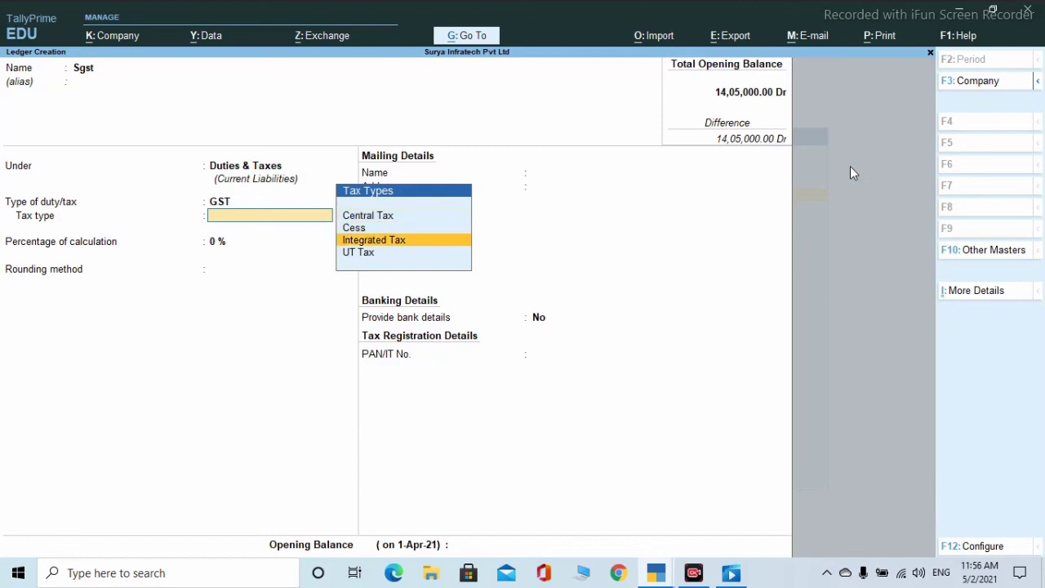
key("Return")
key("Return")
key("Return")
key("Return")
key("Return")
key("Return")
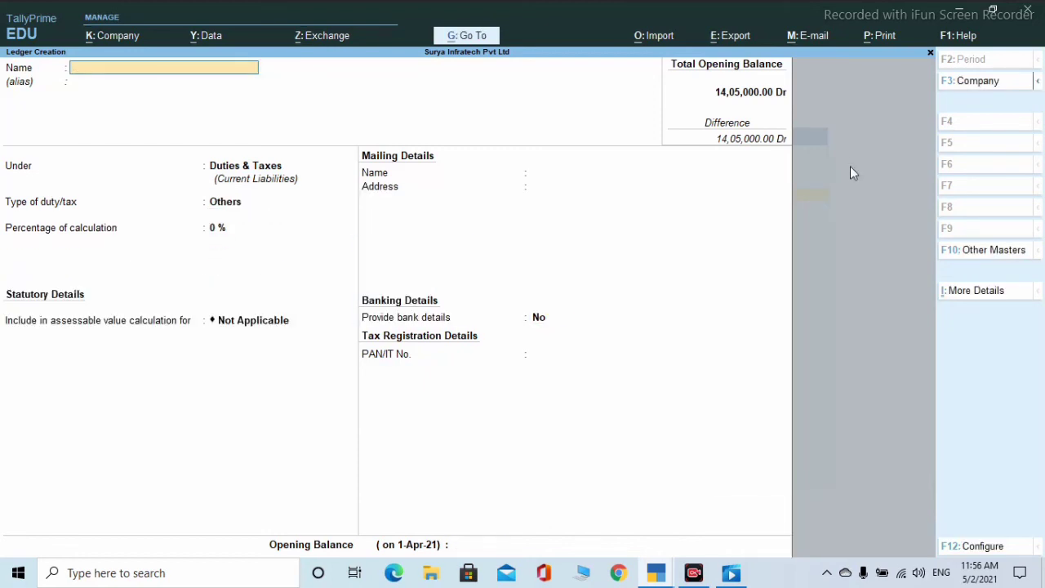
key("Escape")
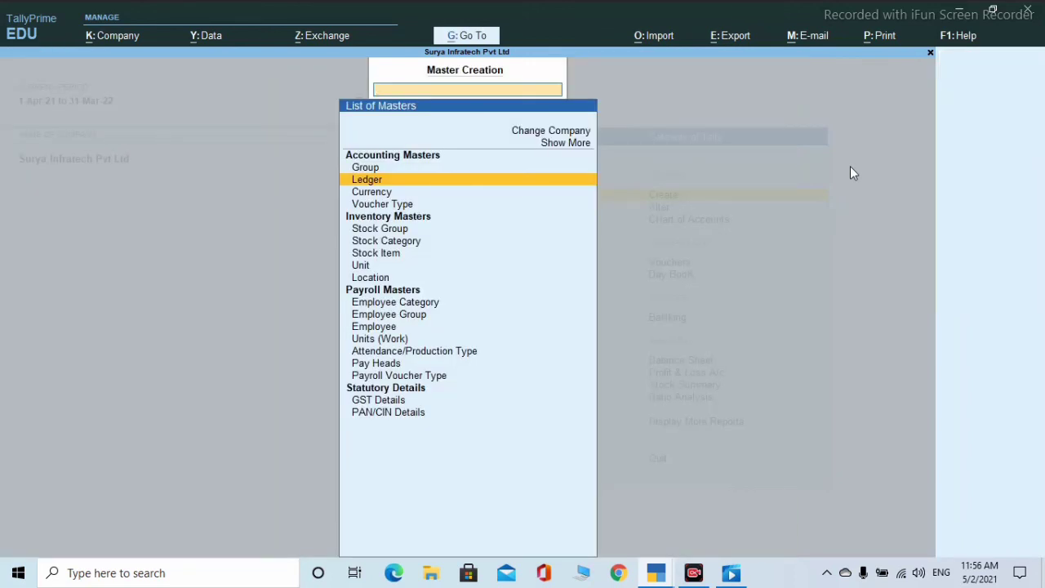
key("Escape")
- Open Purchase A/c for alteration from the ledger alteration list
key("Down")
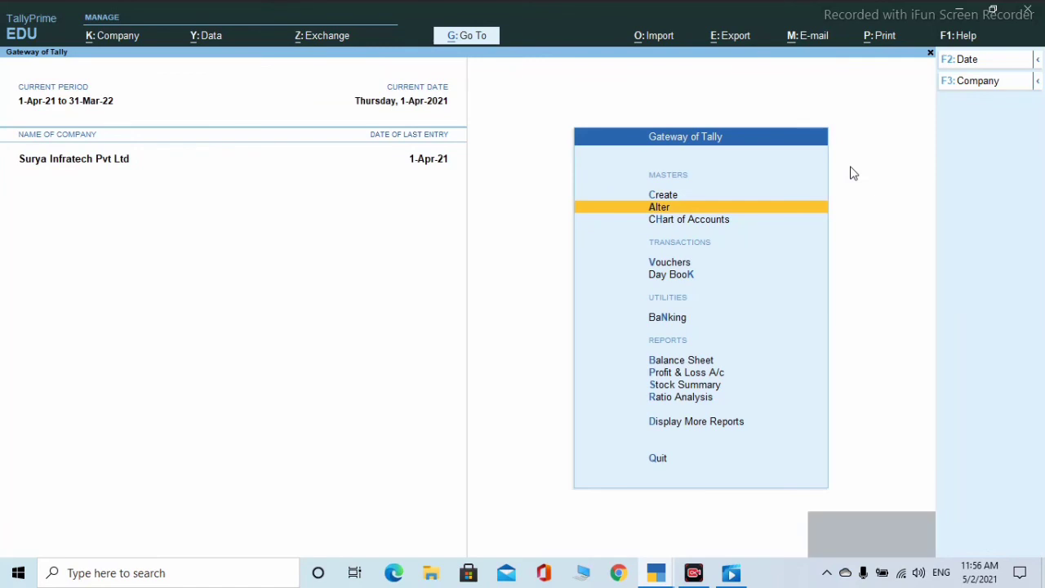
key("Return")
key("Down")
key("Return")
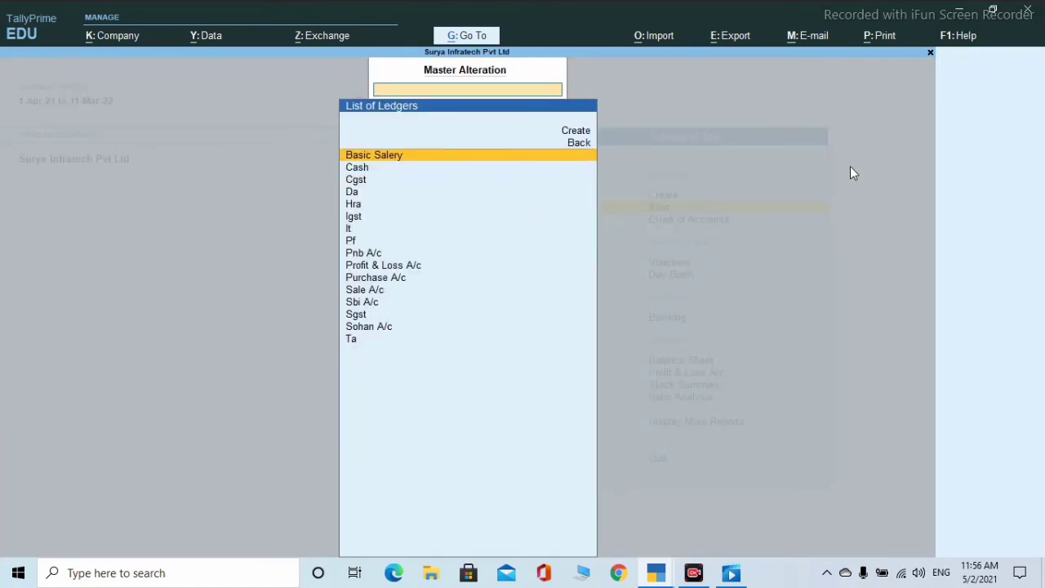
type("P")
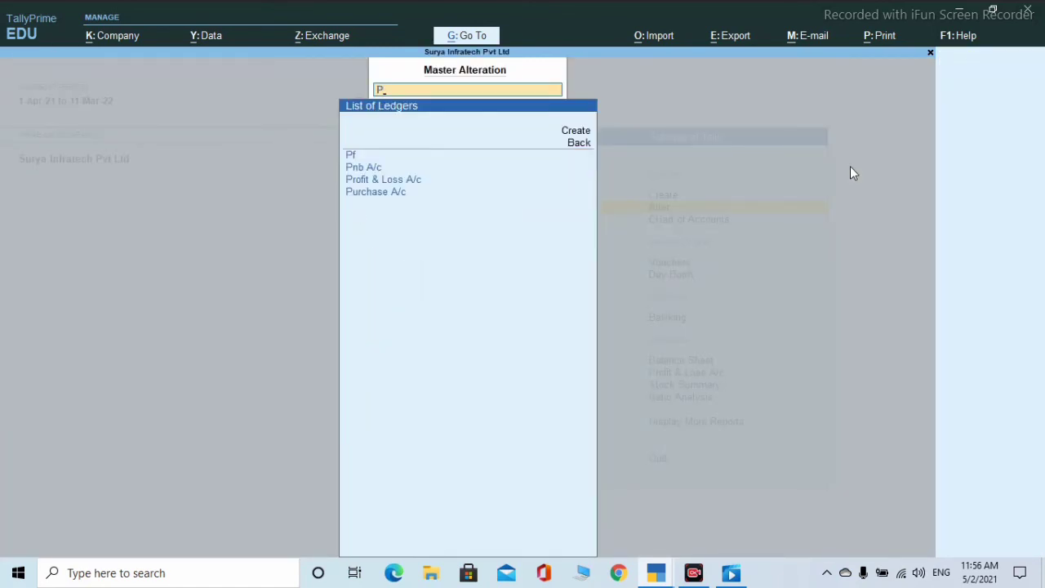
key("Down")
key("Down")
key("Down")
key("Return")
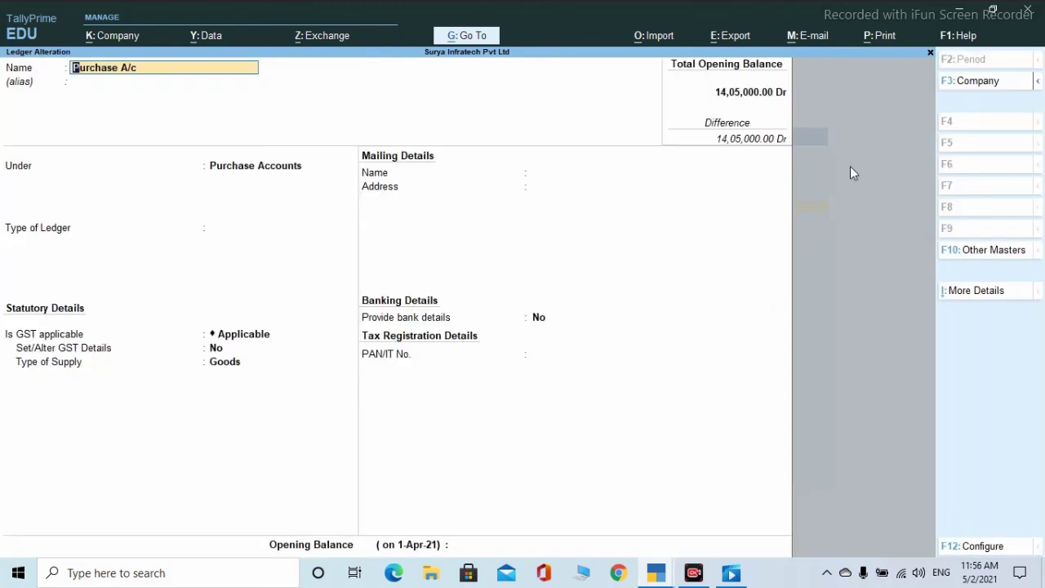
- Enable GST details on Purchase A/c as Purchase Taxable at 9%, Cess 0, Goods supply, and save
key("Return")
key("Return")
key("Return")
key("Return")
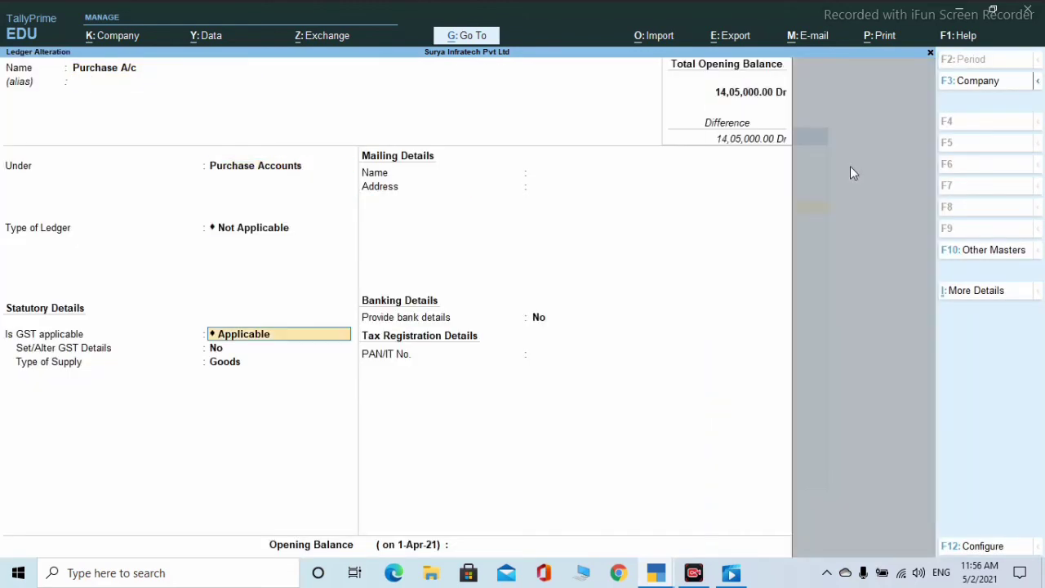
key("Return")
key("y")
key("Return")
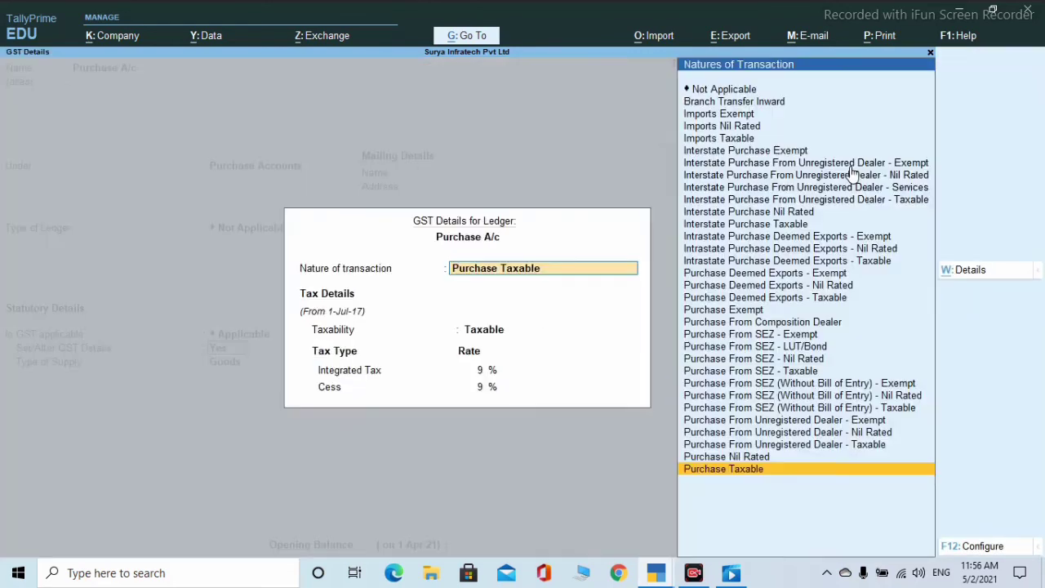
key("Return")
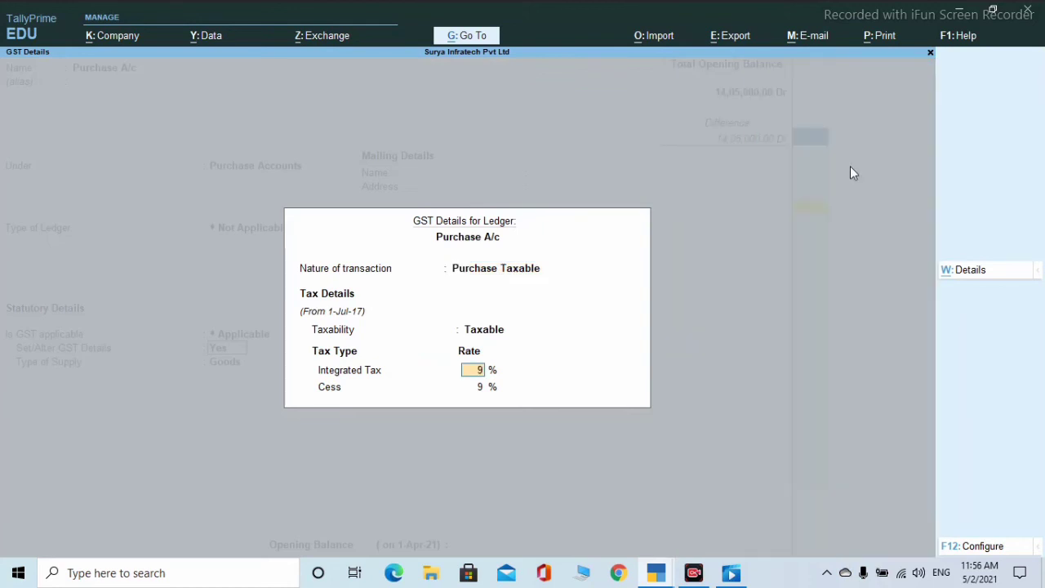
key("Return")
type("0")
key("Return")
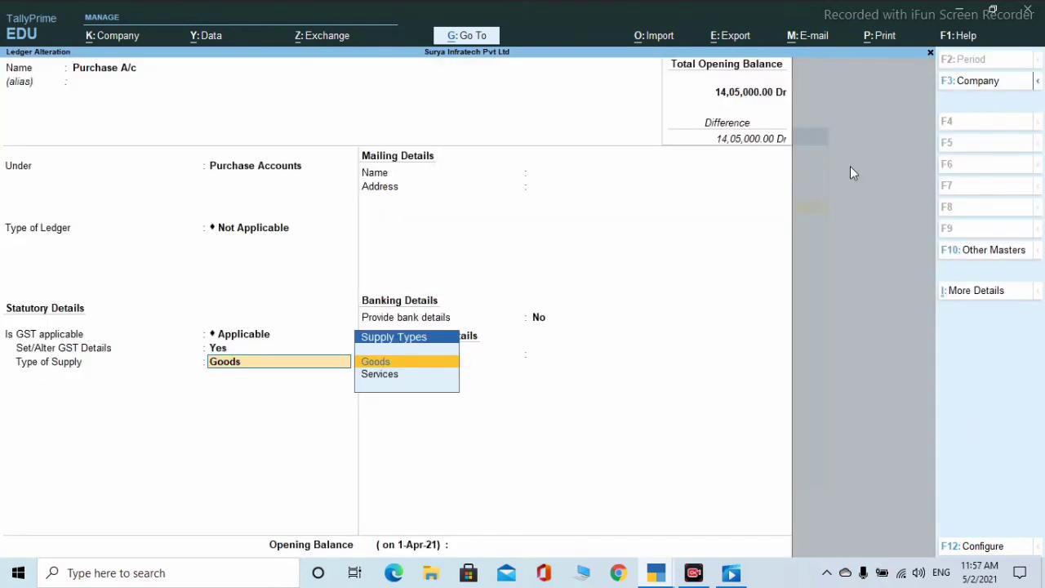
key("Return")
key("Return")
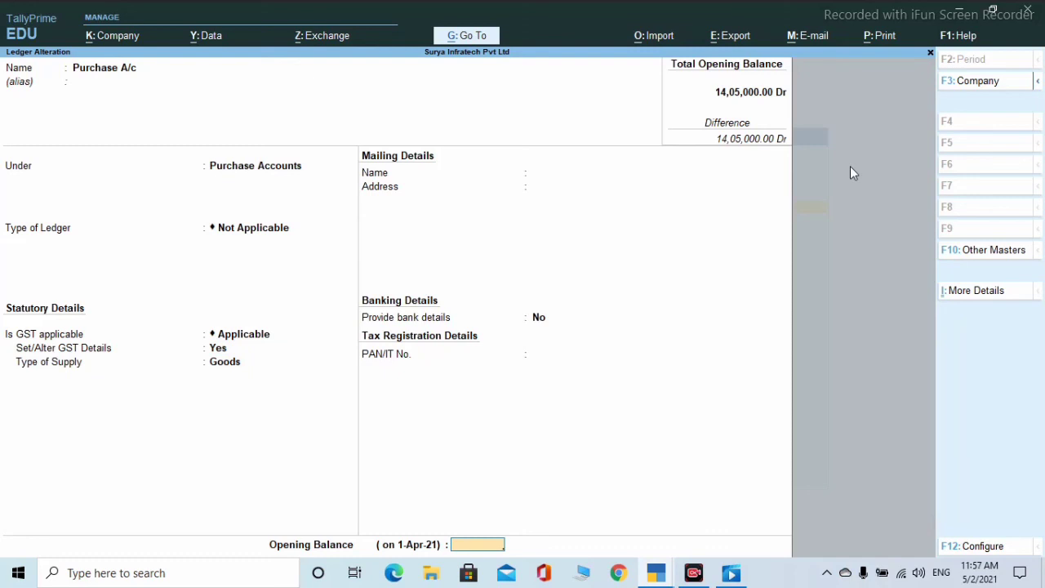
key("Return")
key("Return")
- Enable GST details on Sale A/c as Sales Taxable at 9% integrated tax
type("S")
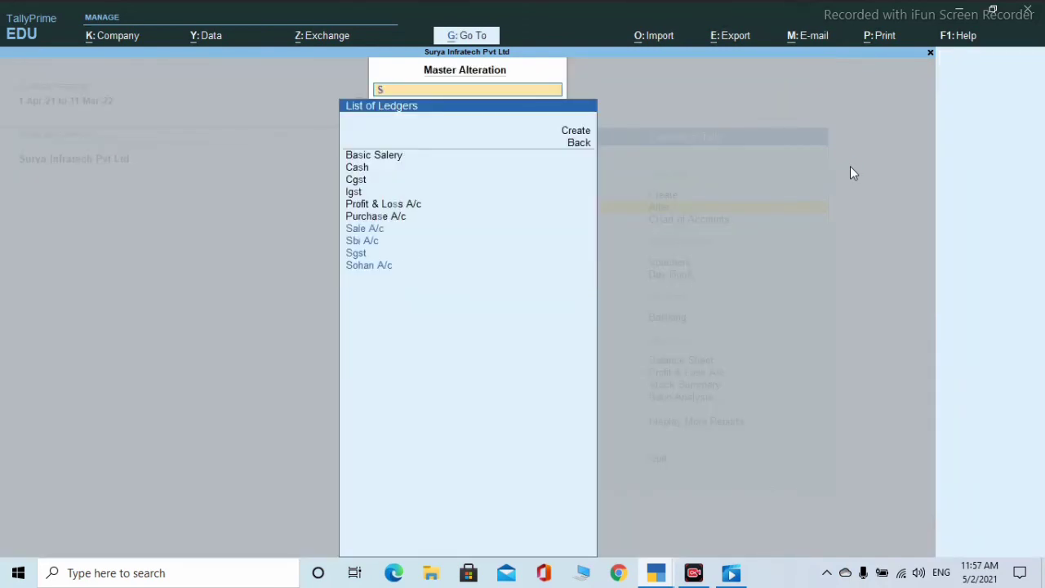
key("Up")
key("Up")
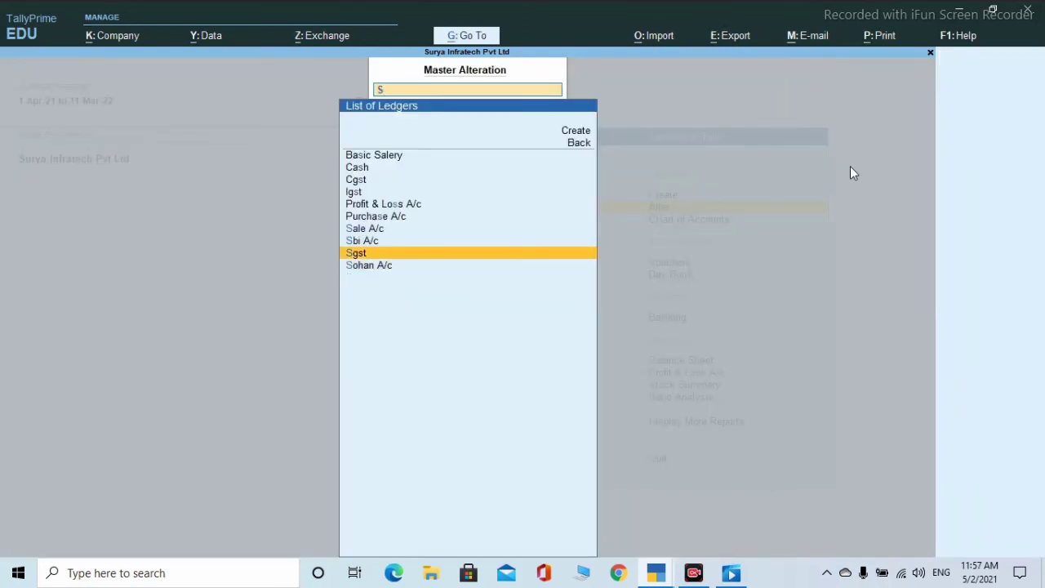
key("Up")
key("Up")
key("Return")
key("Return")
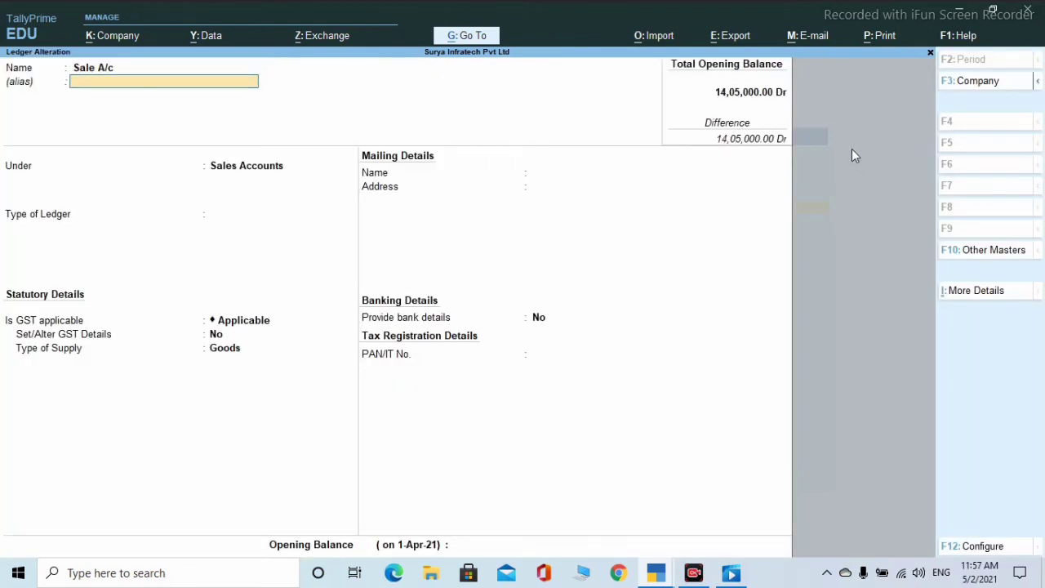
key("Return")
key("Return")
key("Return")
key("Return")
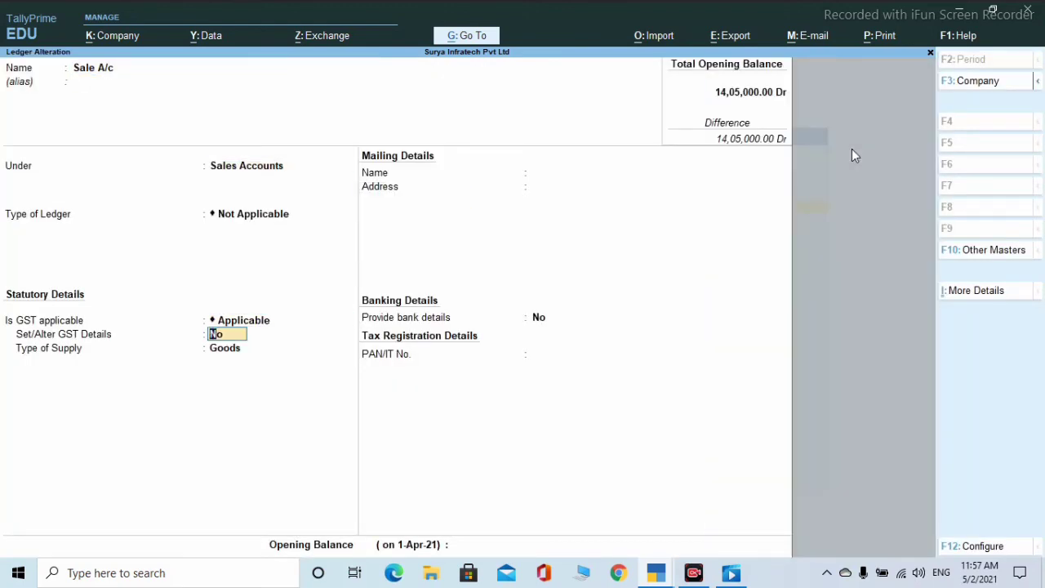
type("y")
key("Return")
key("Return")
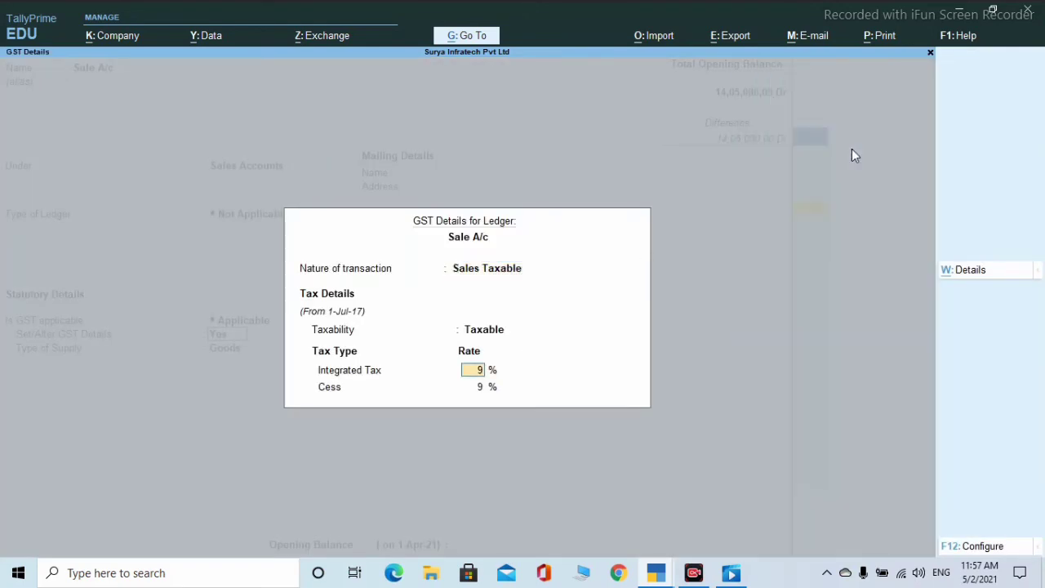
key("Return")
key("Return")
key("Return")
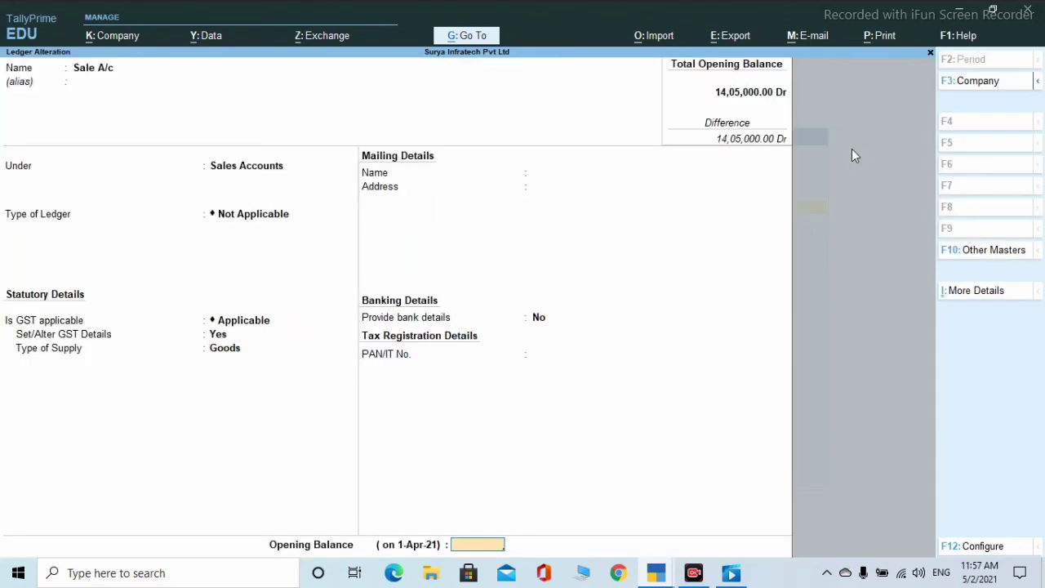
key("Return")
key("Return")
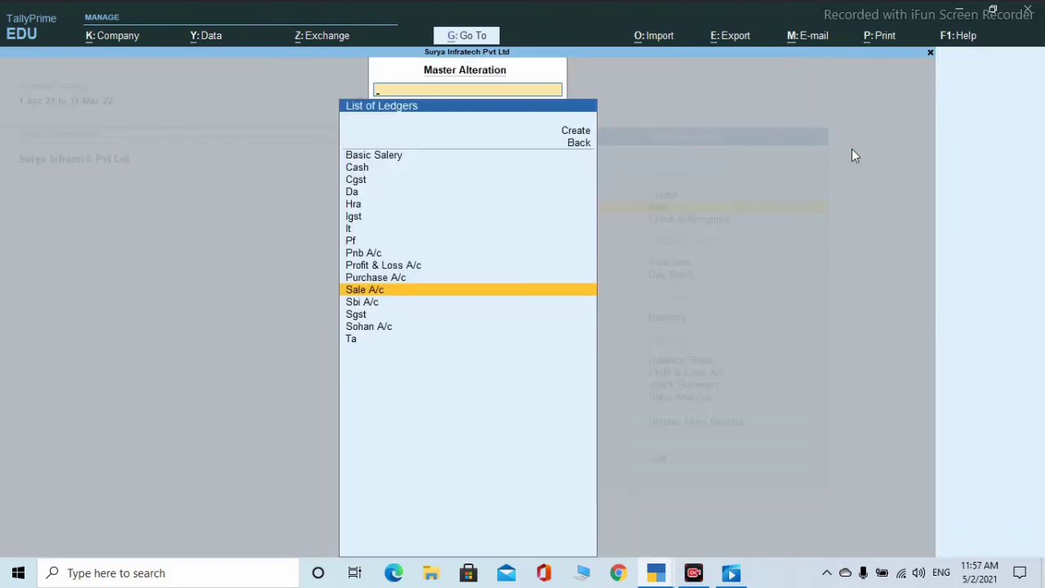
- Open the sundry debtor party ledger for alteration and turn on its GST details
key("Escape")
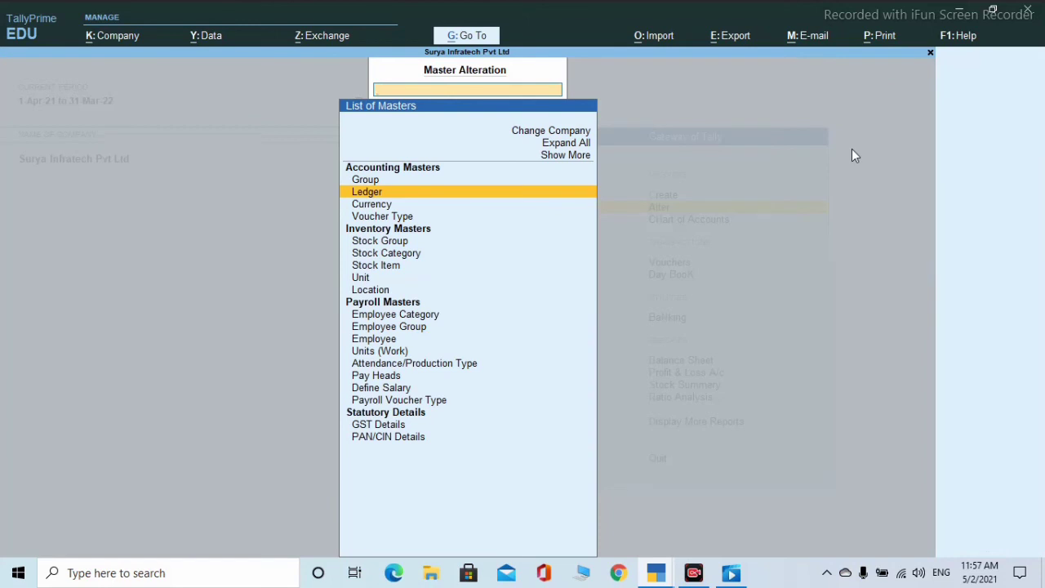
key("Return")
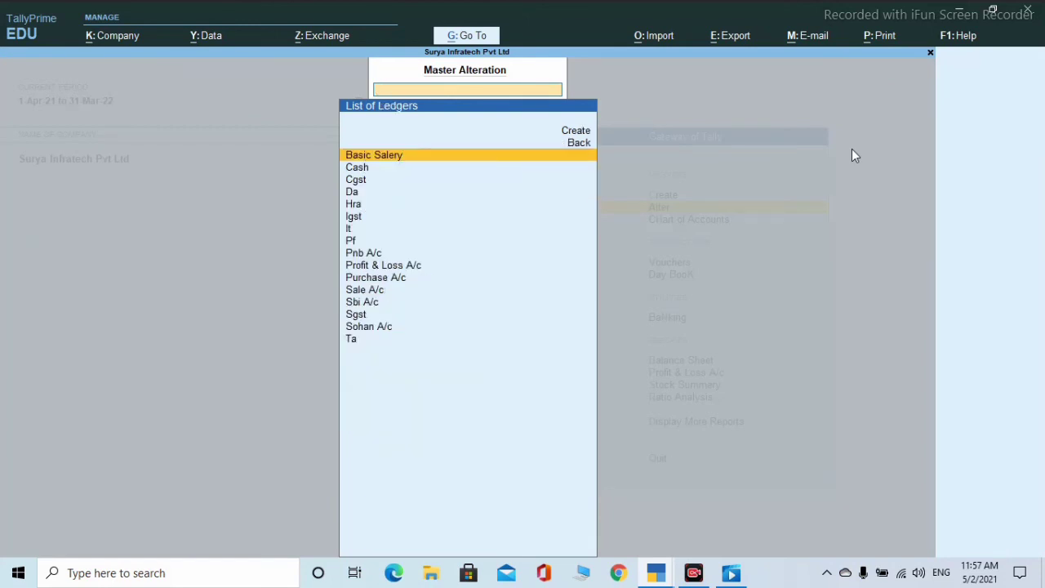
key("Up")
key("Up")
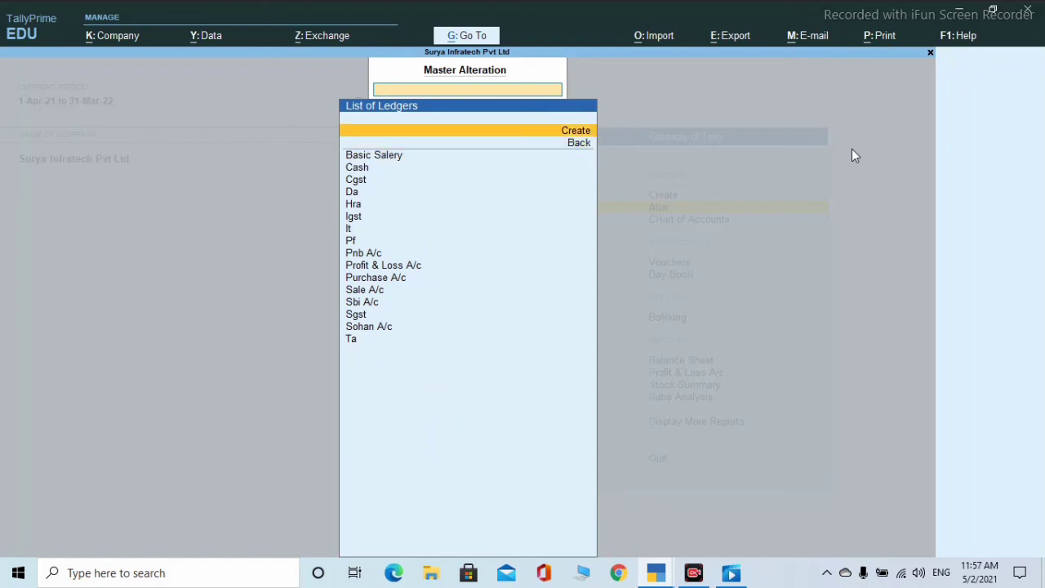
key("Down")
key("Down")
key("Down")
key("Down")
key("Down")
key("Down")
key("Down")
key("Down")
key("Down")
key("Down")
key("Down")
key("Down")
key("Down")
key("Down")
key("Down")
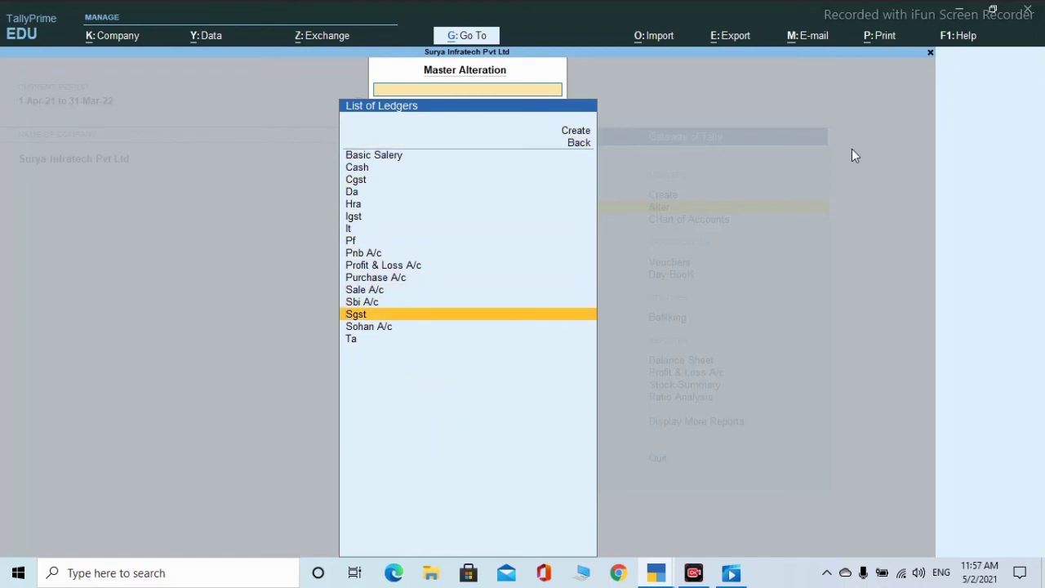
key("Down")
key("Return")
key("Return")
key("Return")
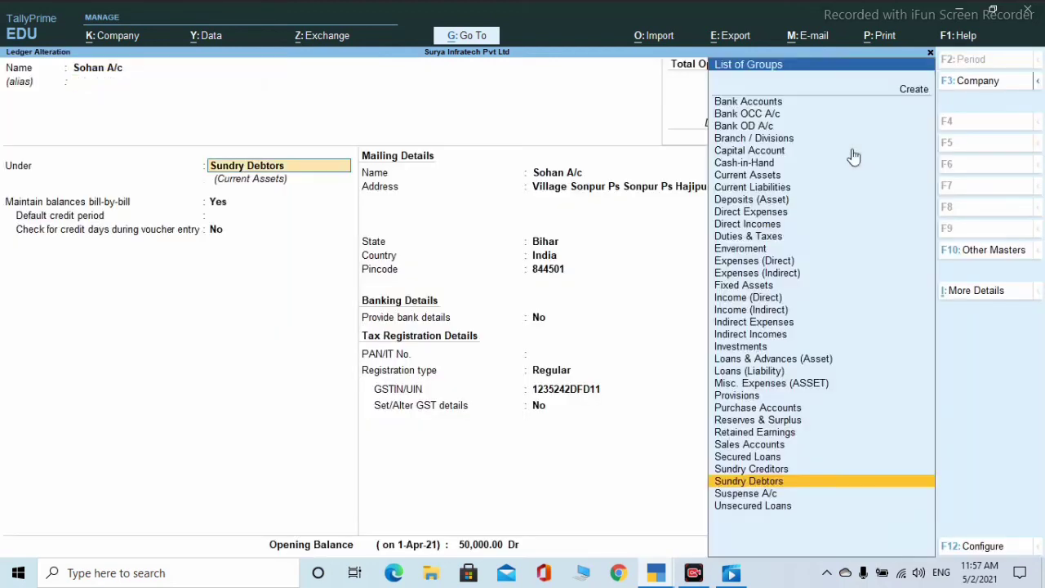
key("Return")
key("Return")
key("Return")
key("Return")
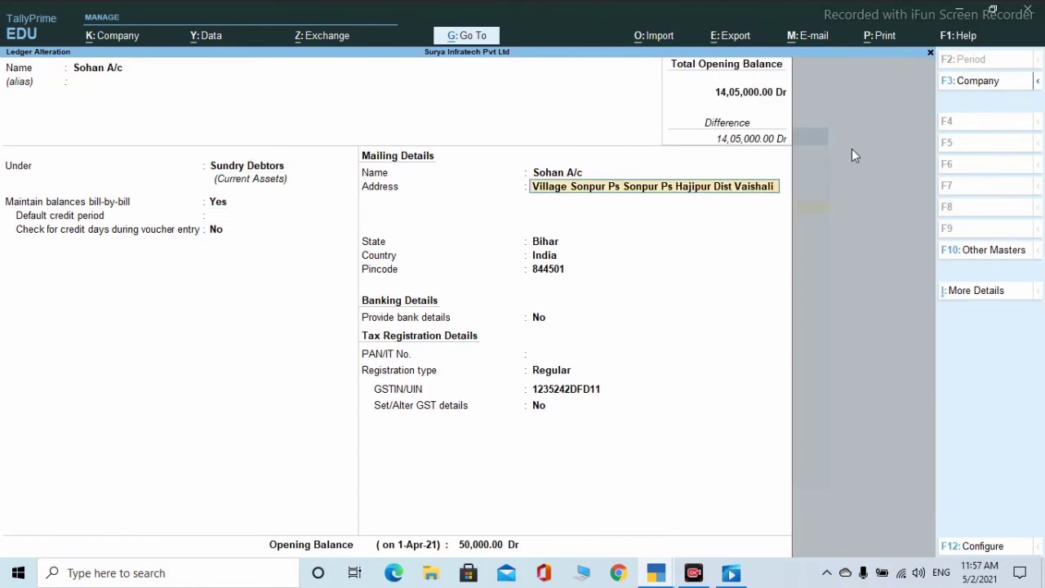
key("Return")
key("Return")
key("Return")
key("Return")
key("Return")
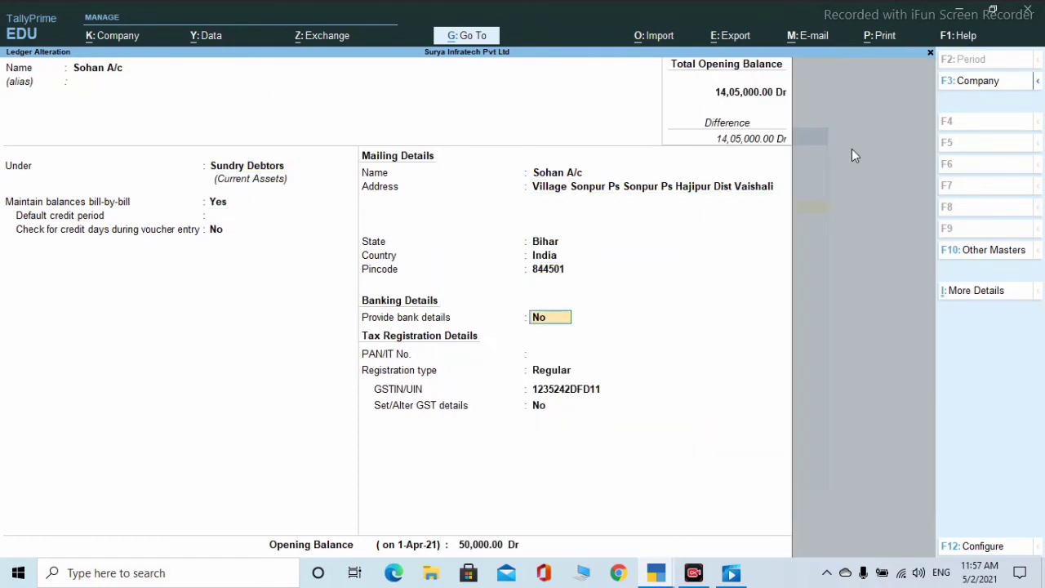
key("Return")
key("Return")
key("Return")
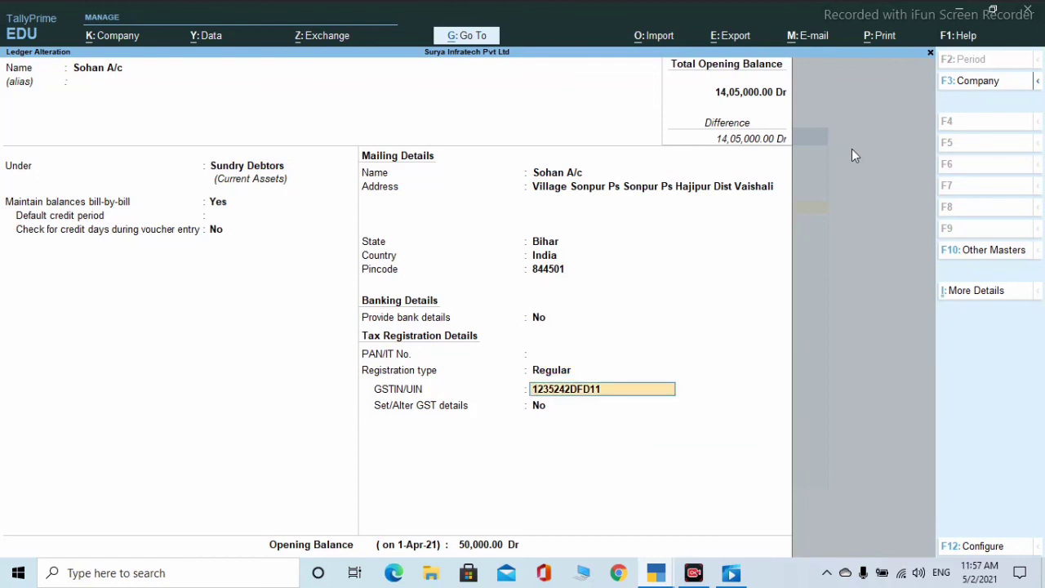
key("Return")
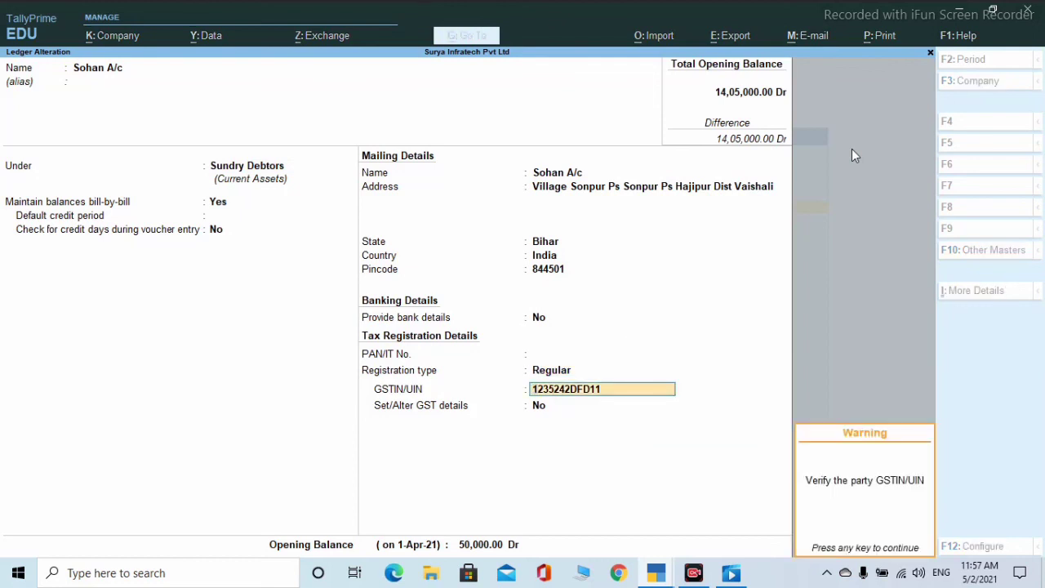
key("Return")
type("y")
key("Return")
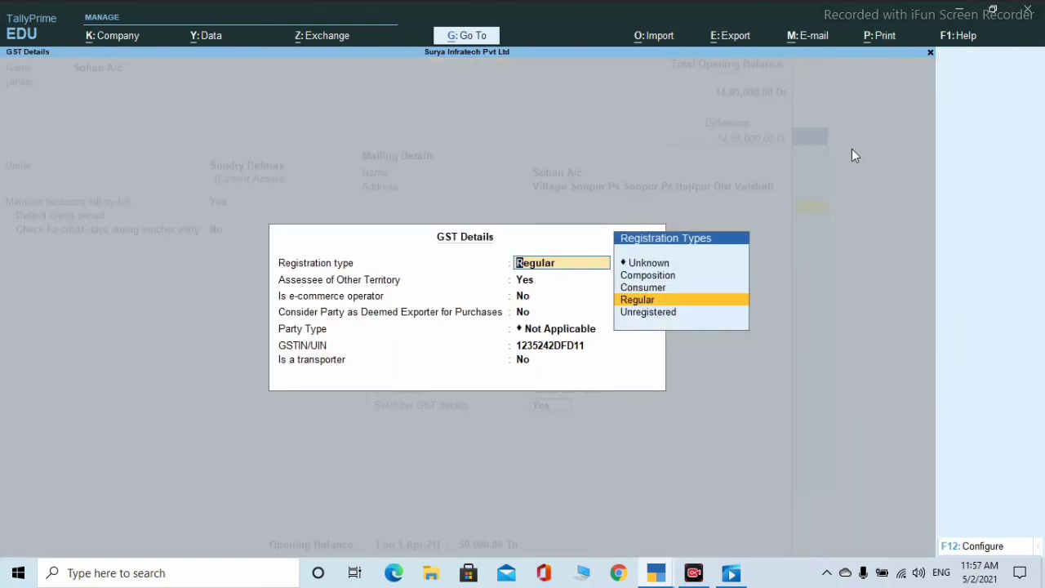
key("Return")
key("Return")
key("Return")
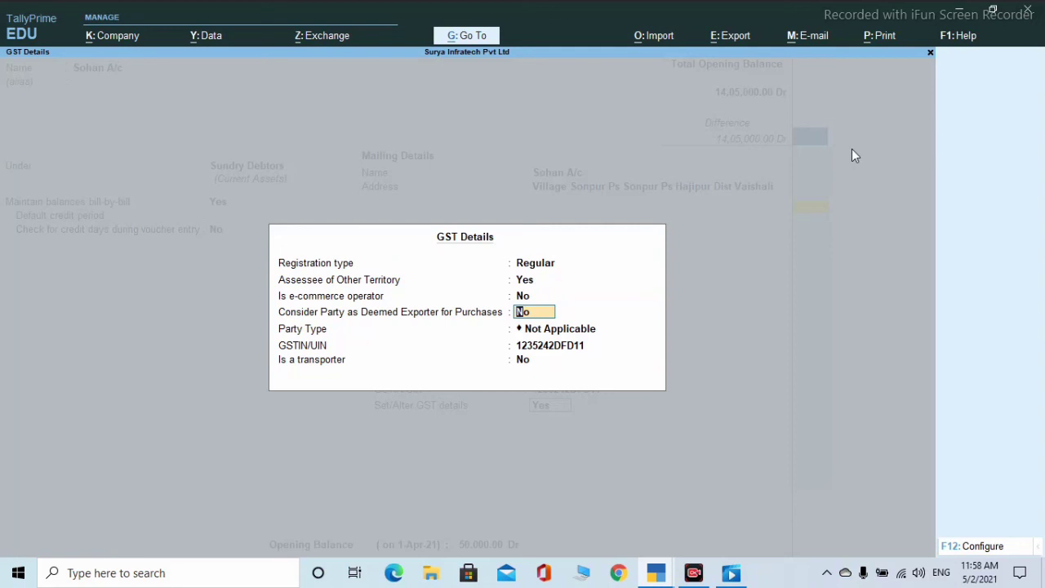
- Set the party type to SEZ, keep the GSTIN and bill-wise breakup, and exit the ledger
key("Return")
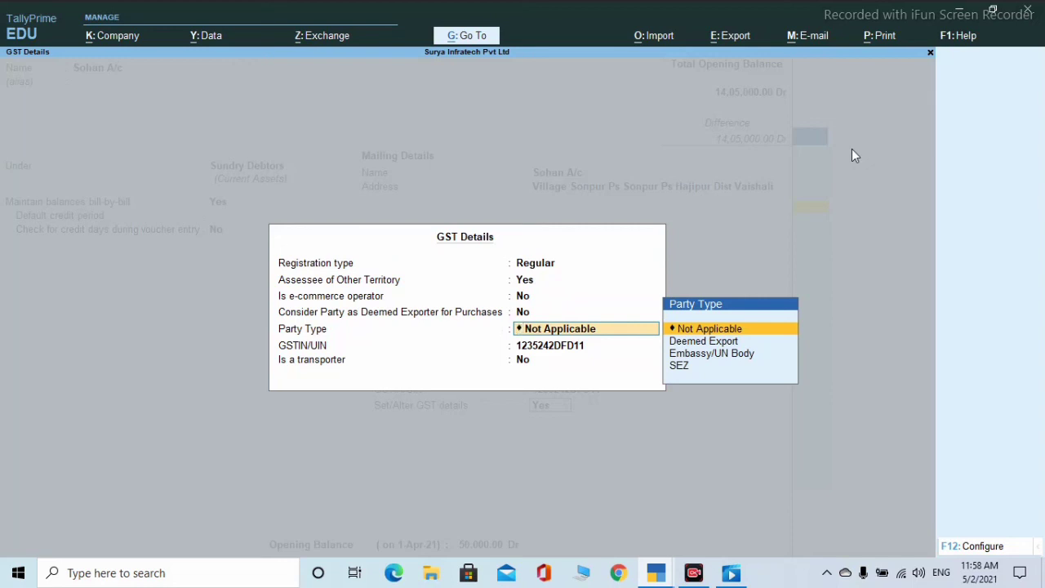
key("Down")
key("Down")
key("Down")
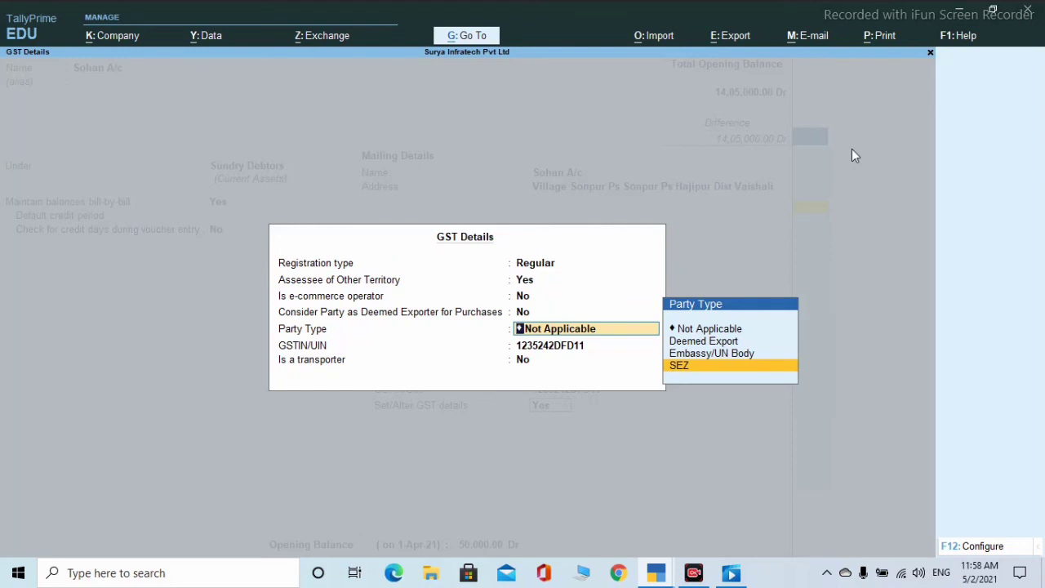
key("Return")
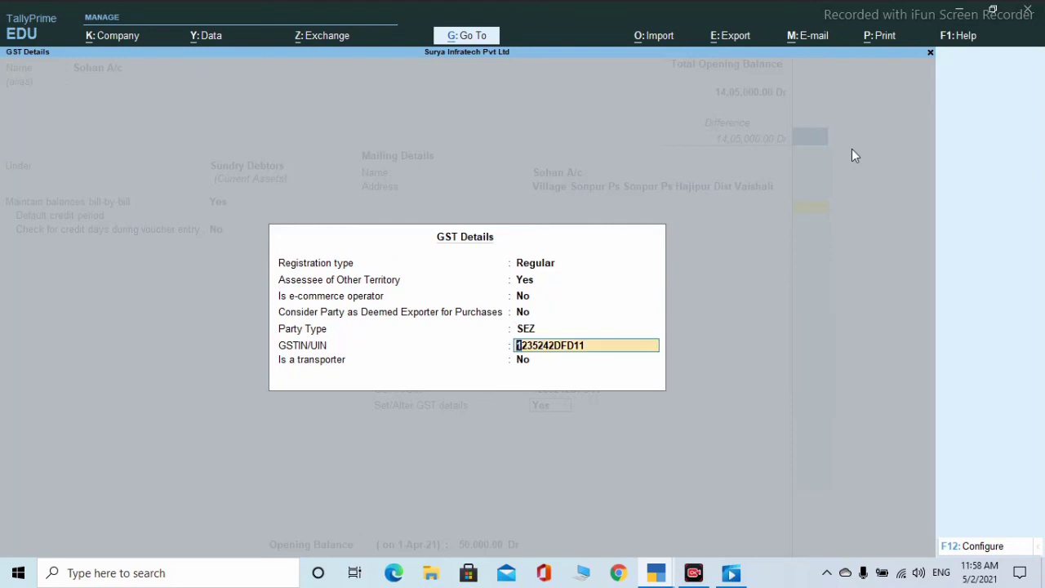
key("Return")
key("Return")
key("Return")
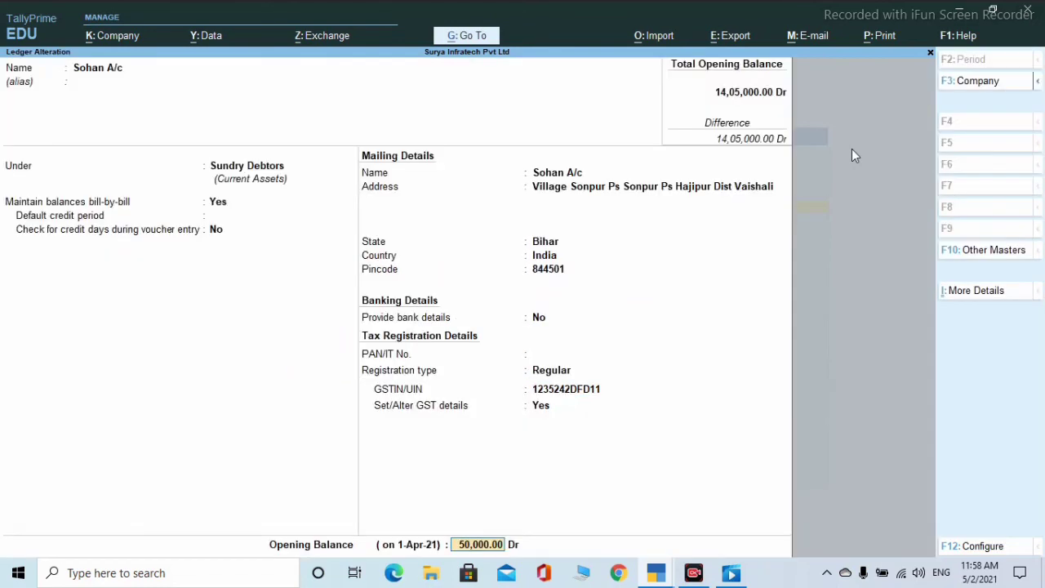
key("Return")
key("Return")
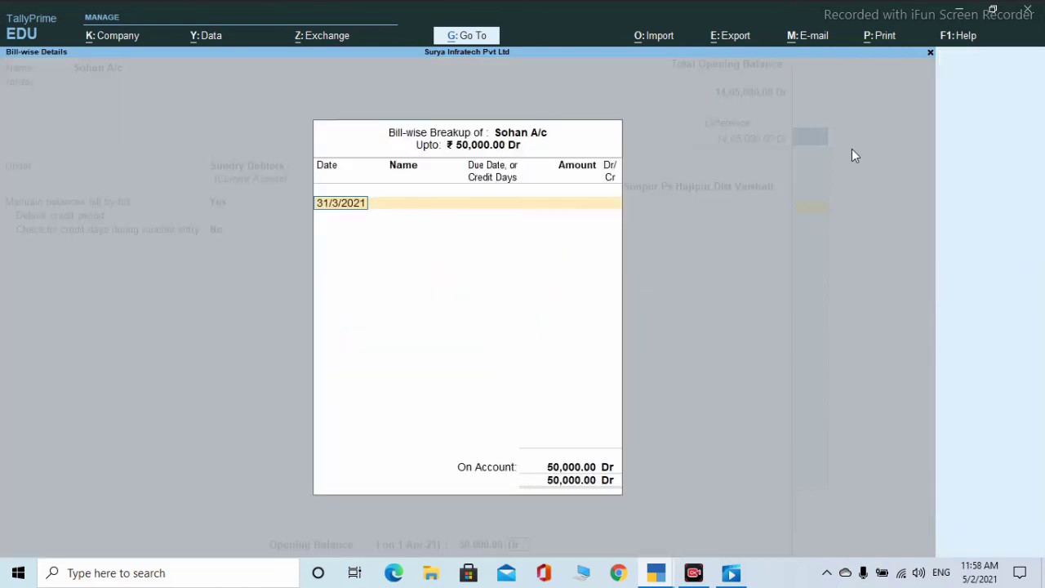
key("Return")
key("Return")
key("n")
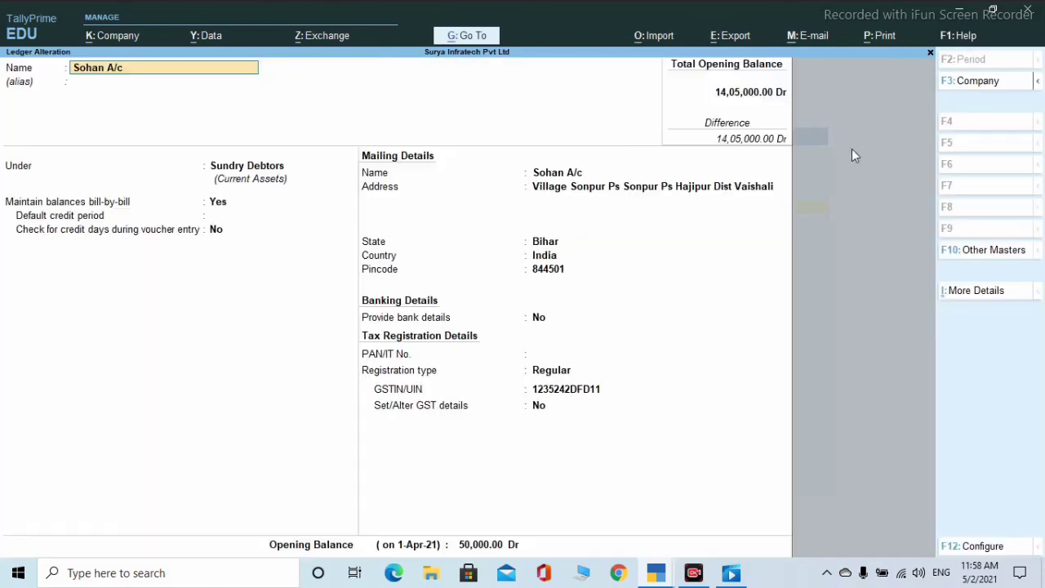
key("Escape")
key("Escape")
key("Escape")
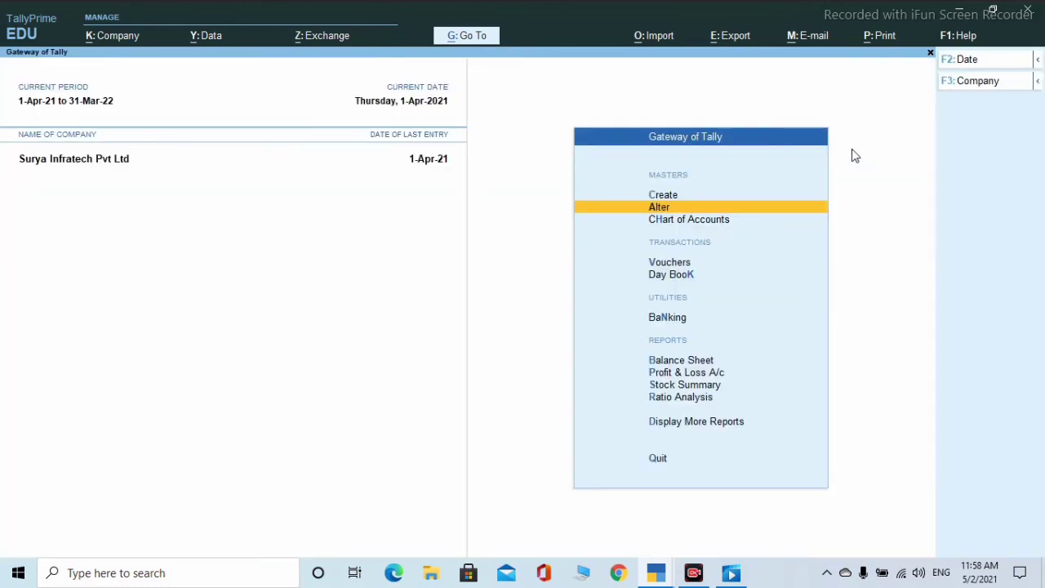
- Start a purchase voucher with supplier invoice number 10 and Cash as the party
key("Up")
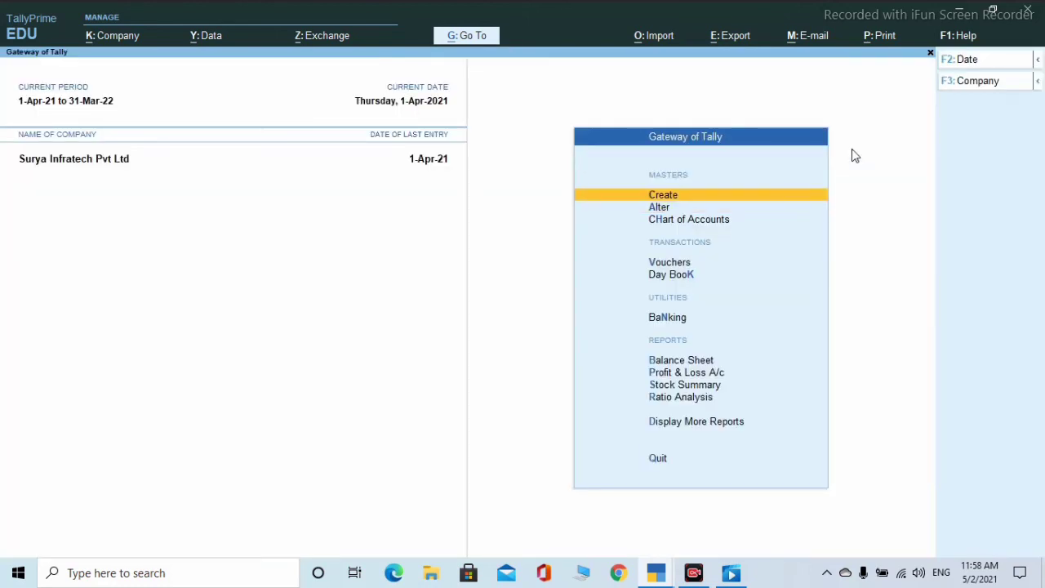
key("Down")
key("Down")
key("Down")
key("Return")
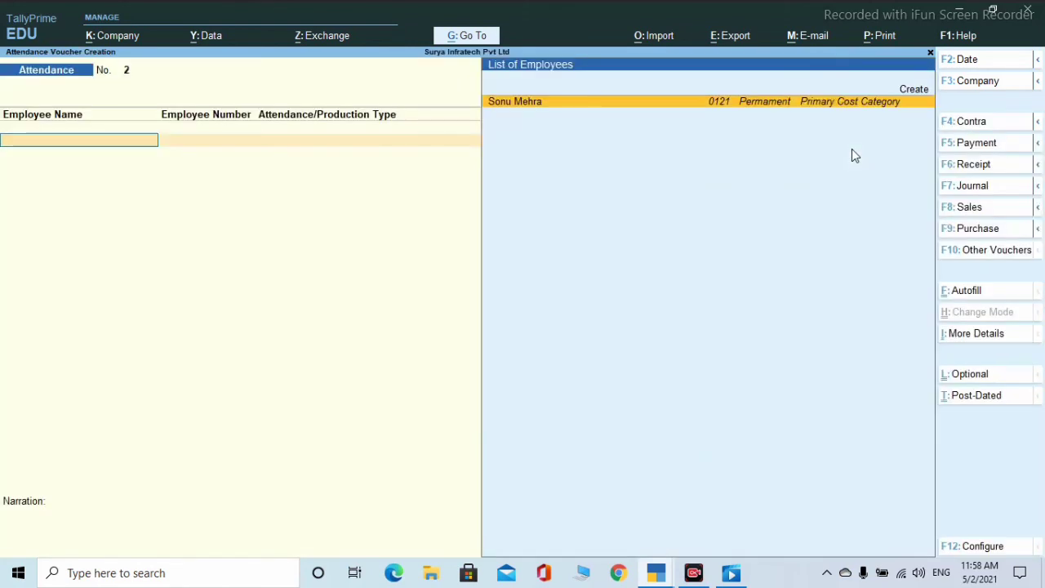
left_click(977, 231)
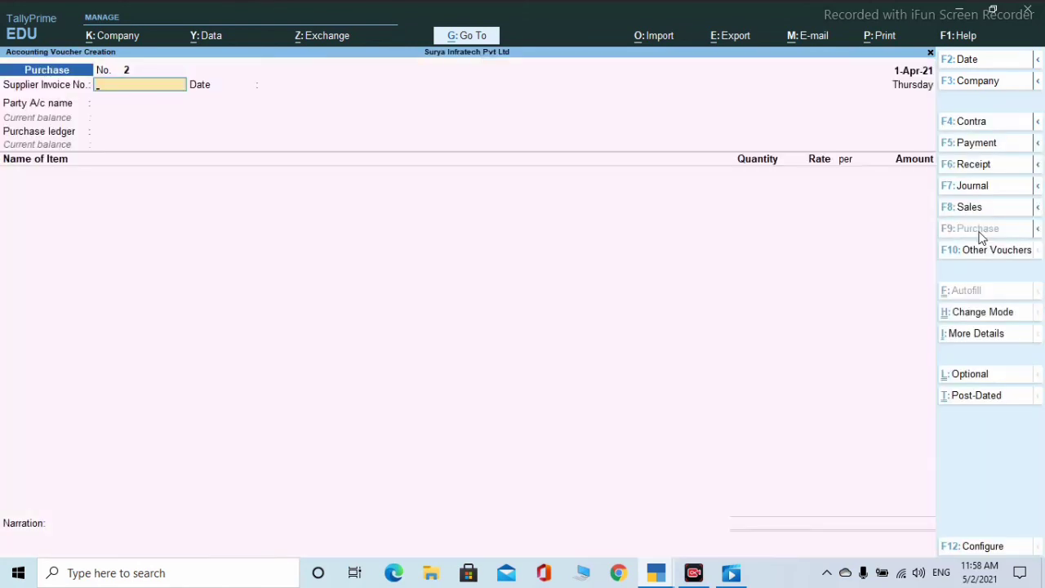
type("10")
key("Return")
key("Return")
key("Return")
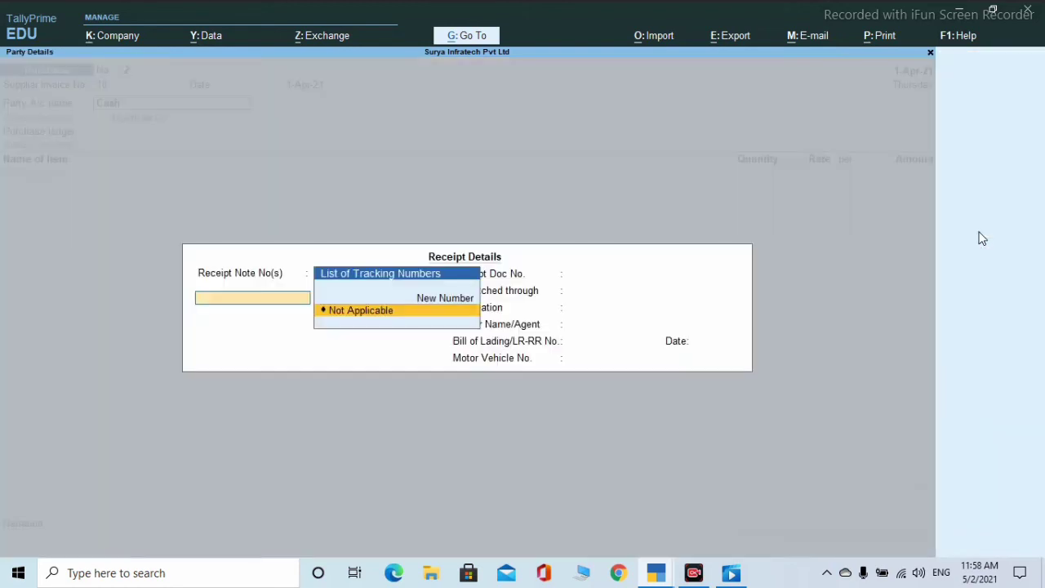
key("Return")
key("Return")
key("Return")
key("Return")
key("Return")
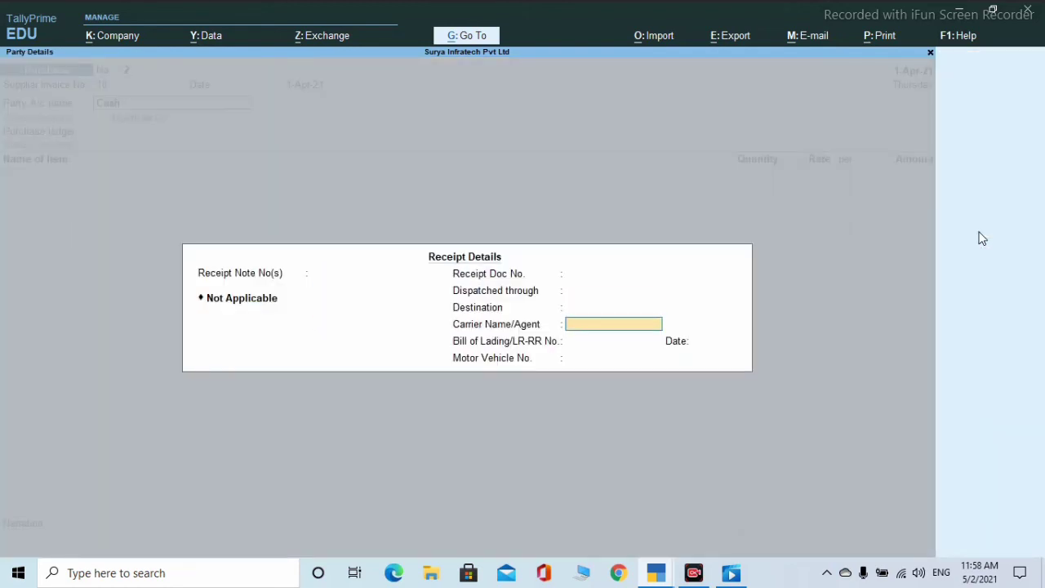
key("Return")
key("Return")
key("Return")
key("Return")
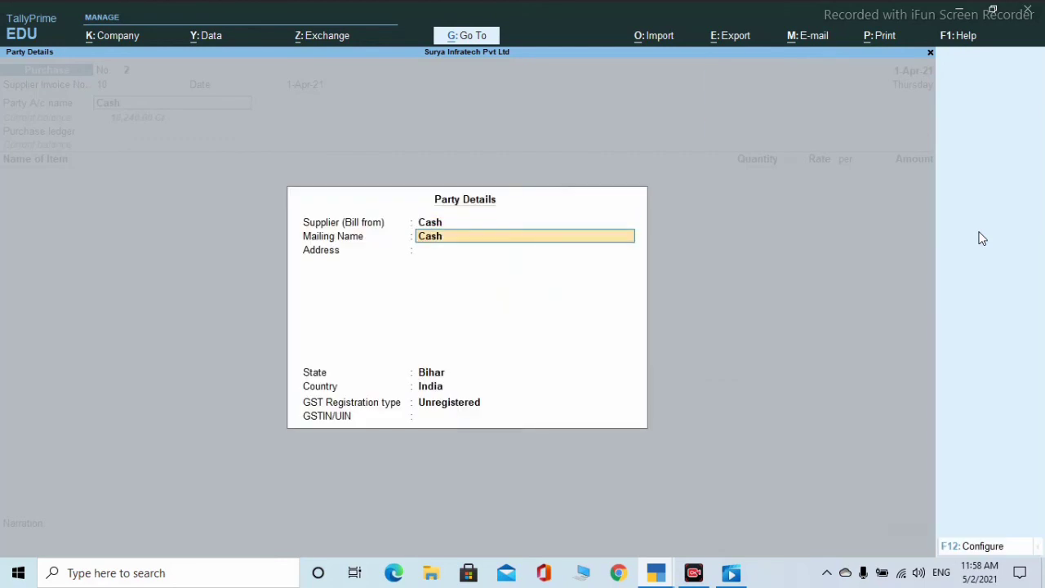
key("Return")
key("Return")
key("Return")
key("Return")
key("Return")
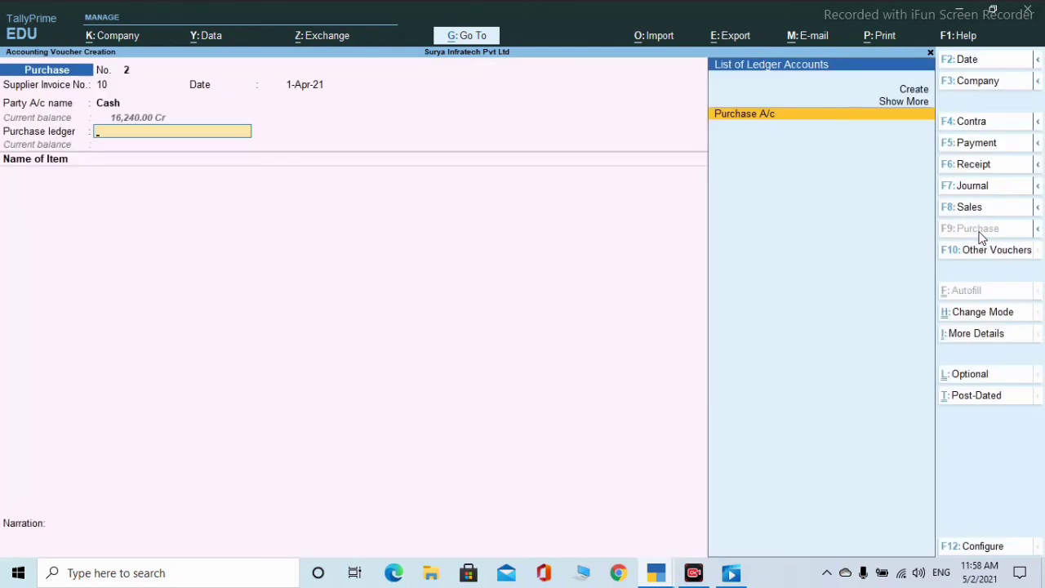
key("Return")
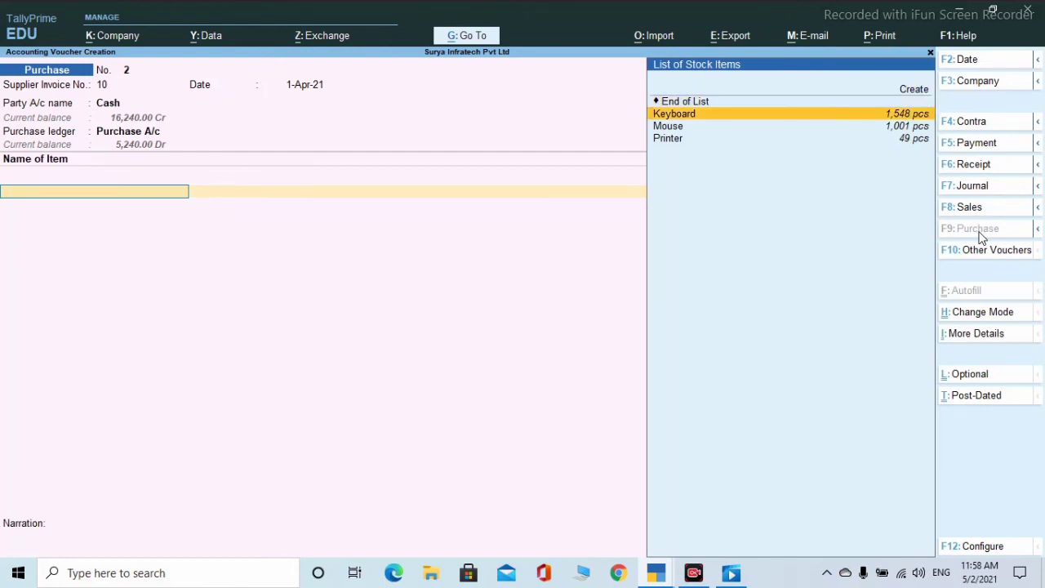
- Add 8,500 pcs of Keyboard from Hajipur at the default rate
key("Return")
key("Return")
key("Return")
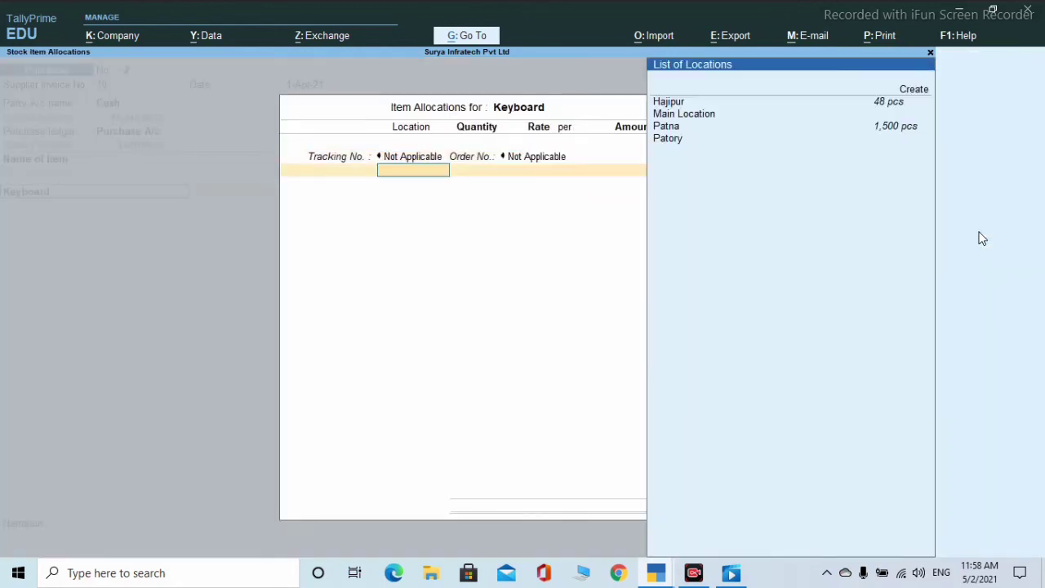
key("Return")
type("8500")
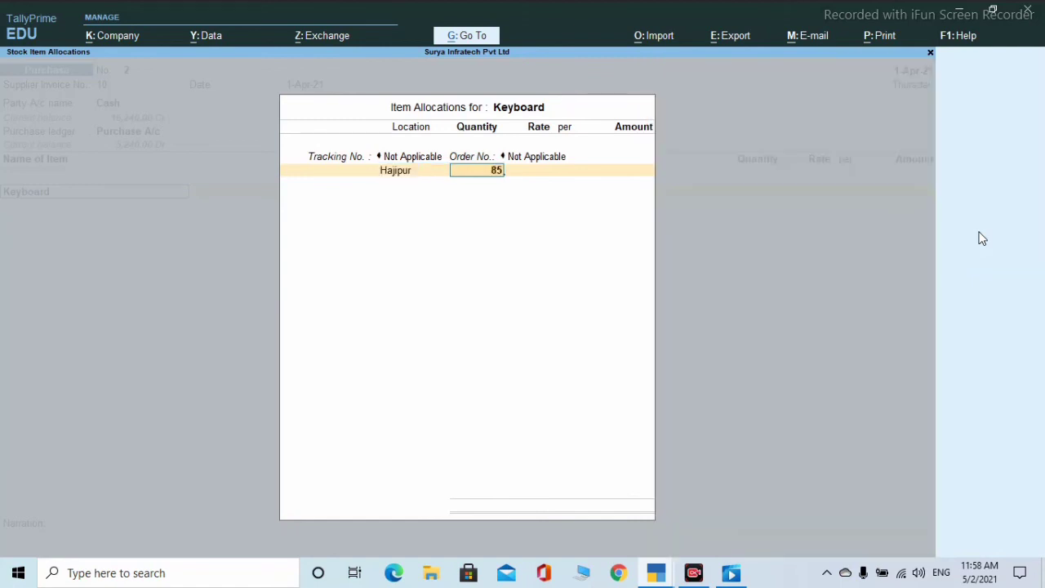
key("Return")
key("Return")
key("Return")
key("Return")
key("Return")
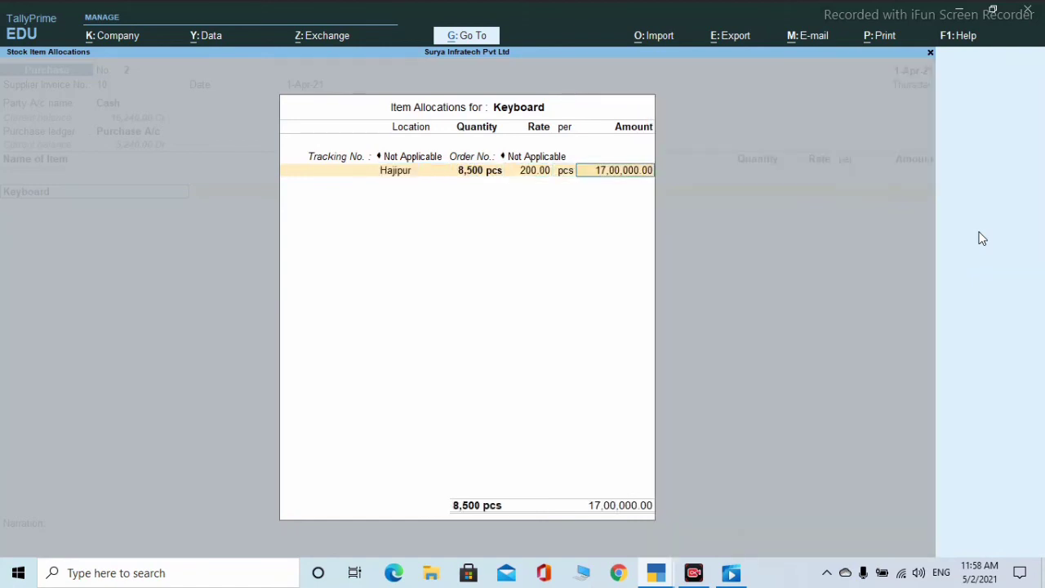
key("Return")
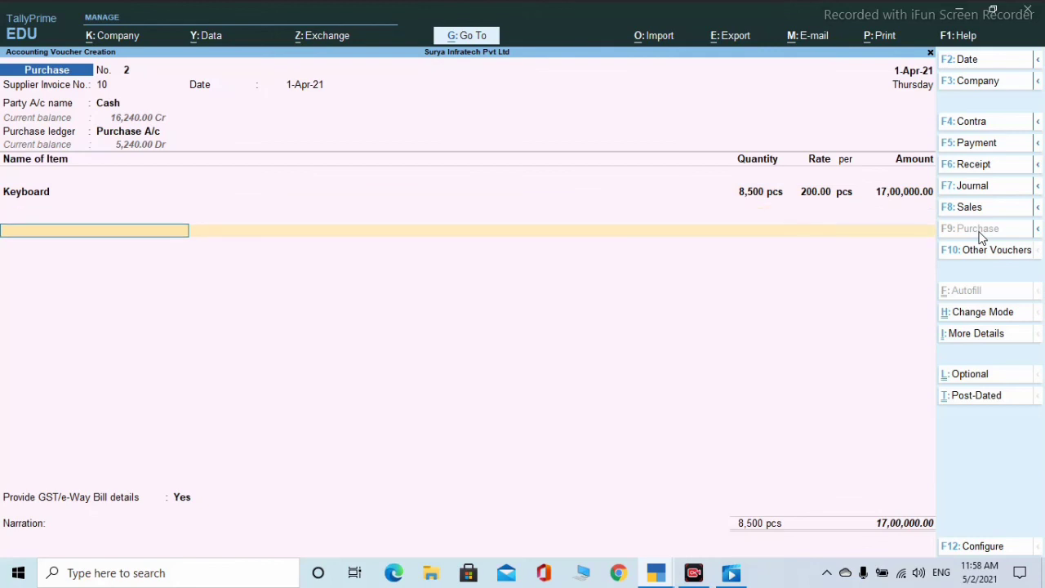
- Put Cgst on the first tax row with an amount of 76,500.00
key("Up")
key("Up")
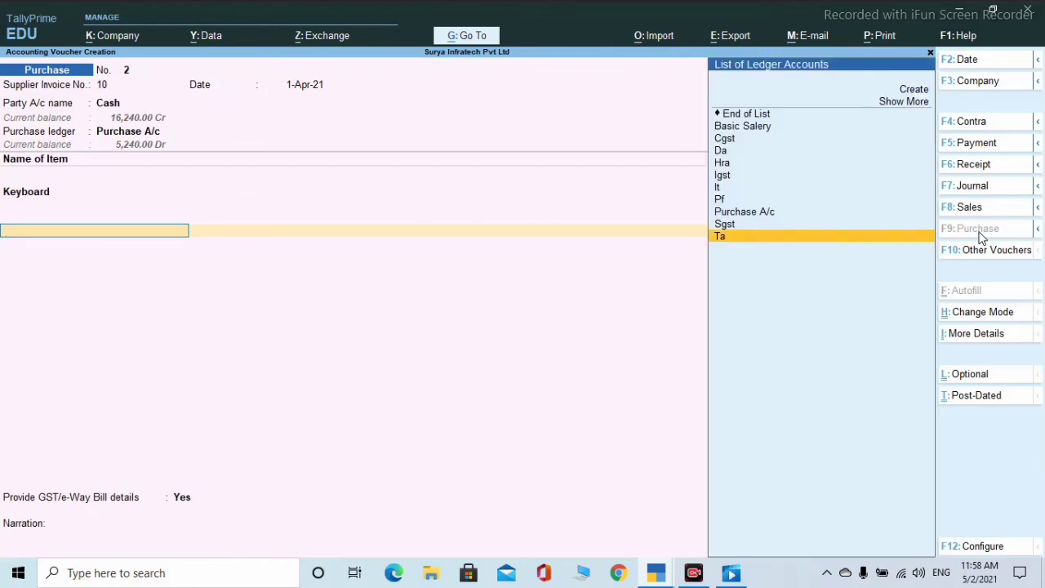
key("Return")
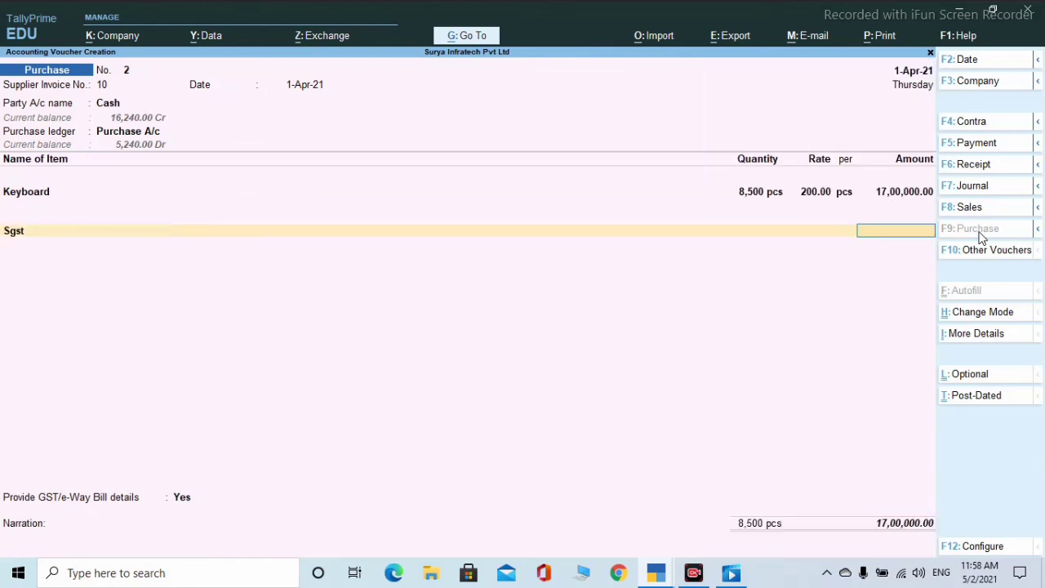
key("BackSpace")
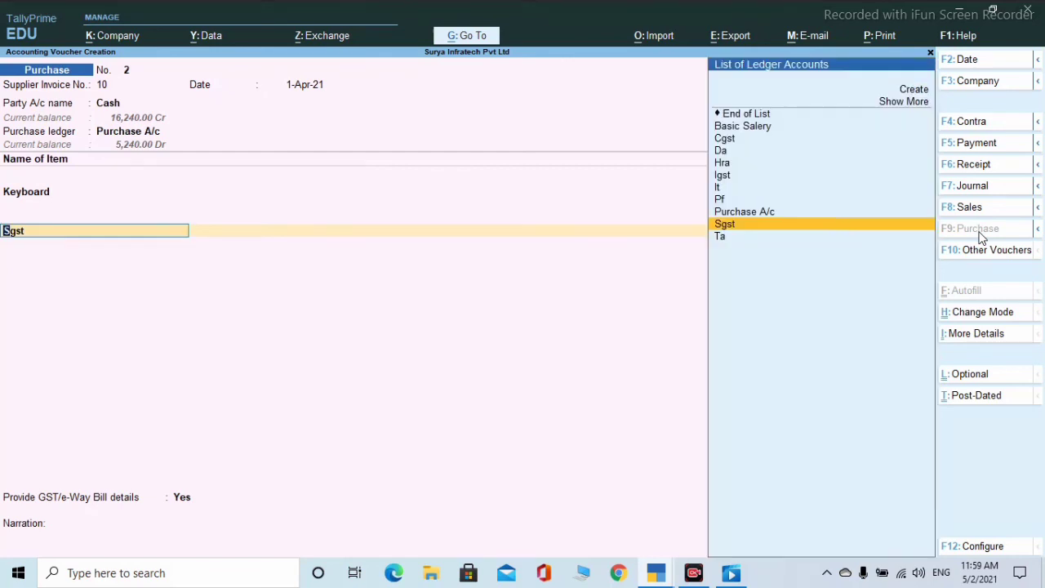
type("I")
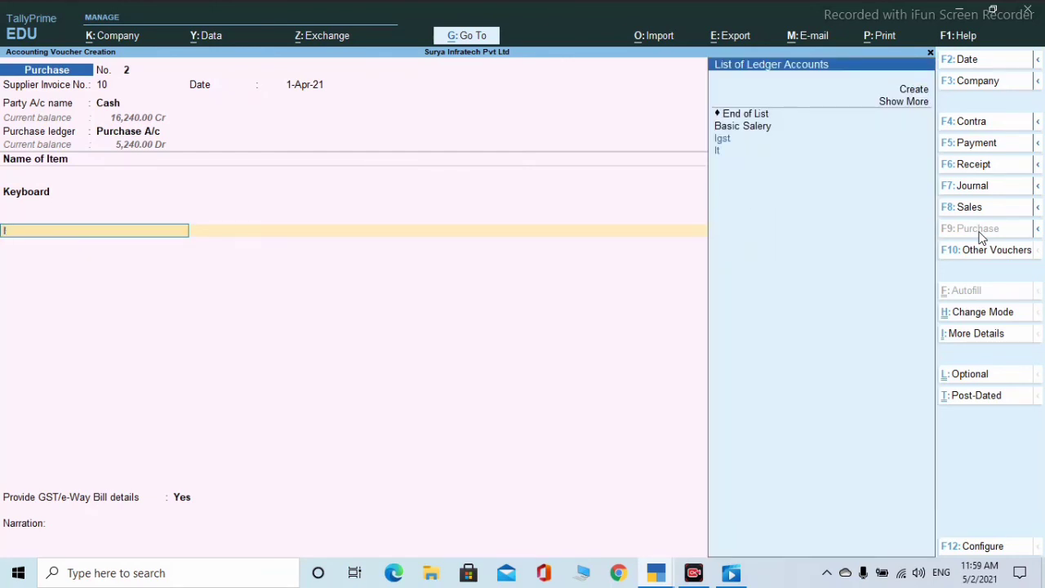
key("Up")
key("Return")
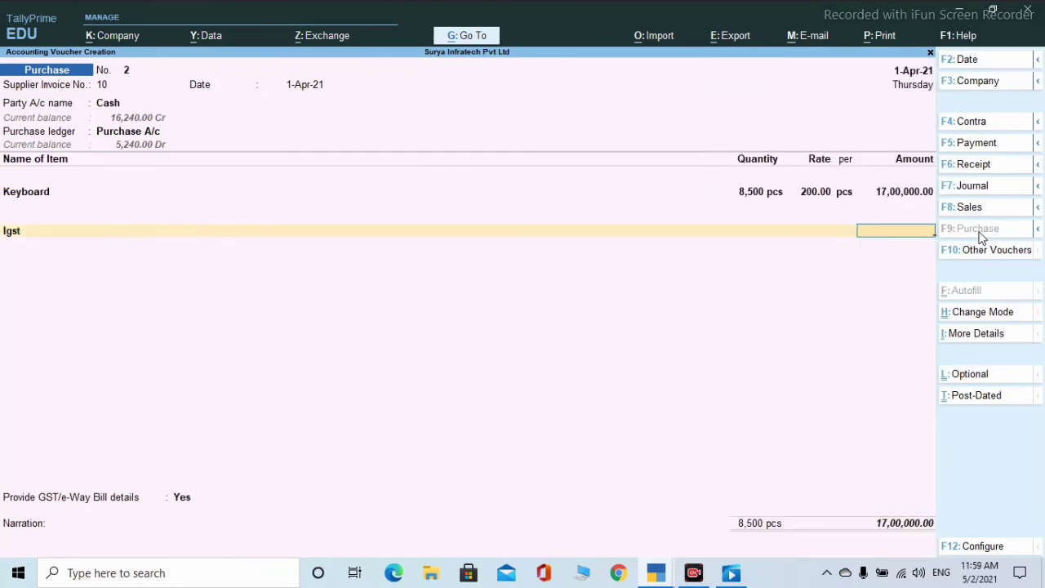
key("BackSpace")
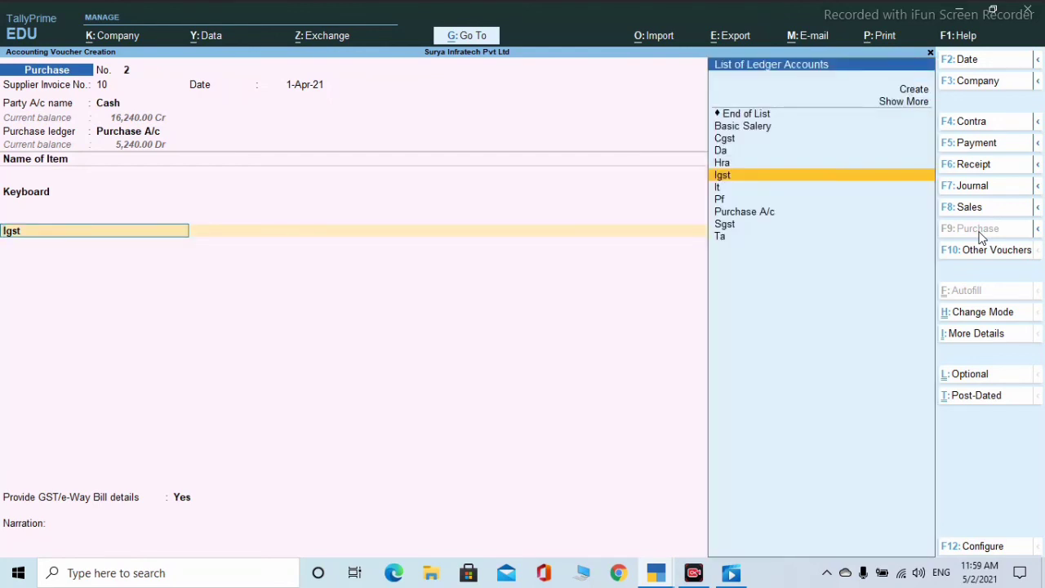
type("C")
key("Return")
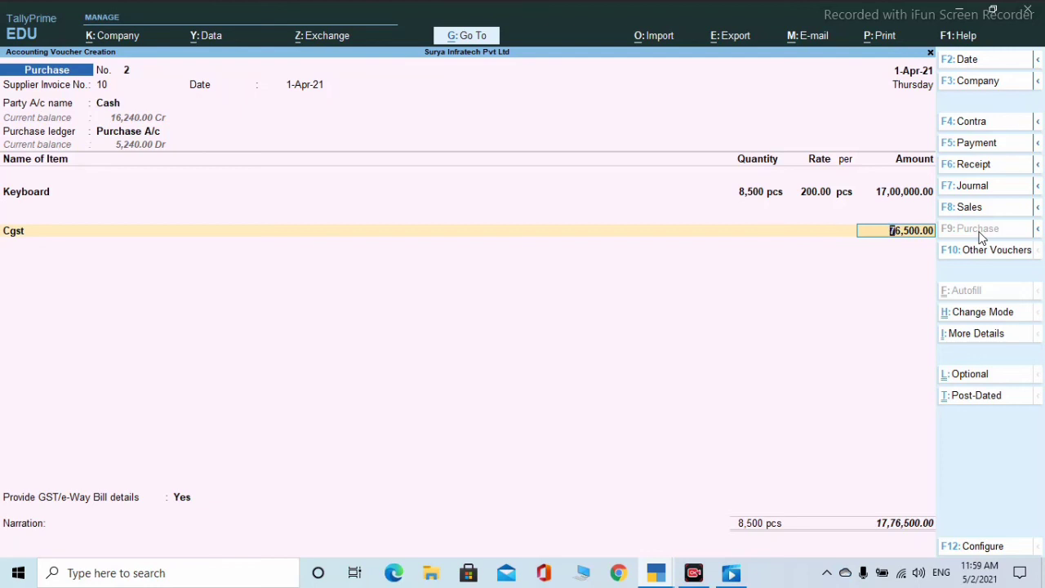
key("Return")
- Add an Sgst tax row and continue to the GST details
type("S")
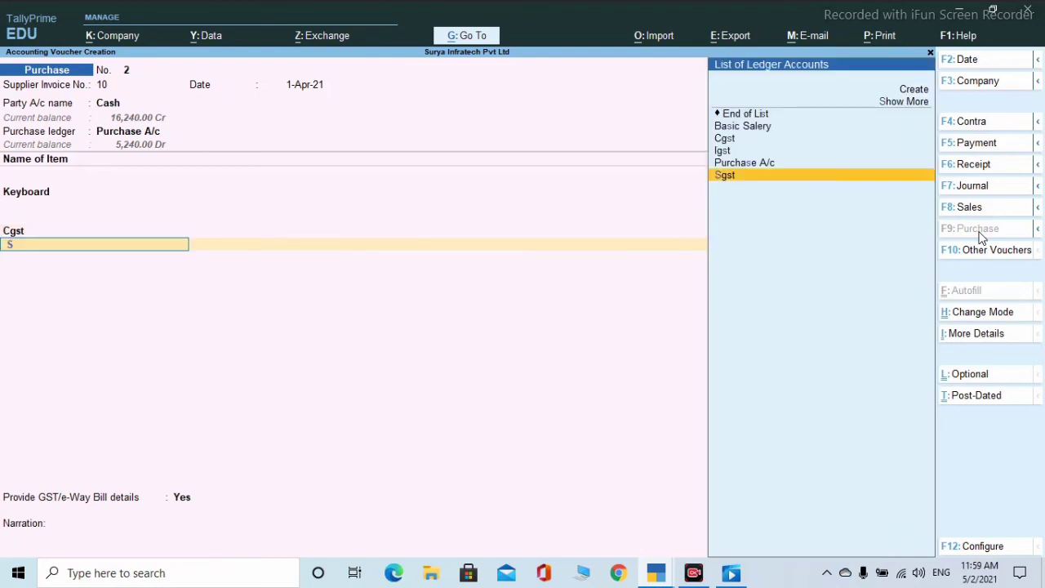
key("Return")
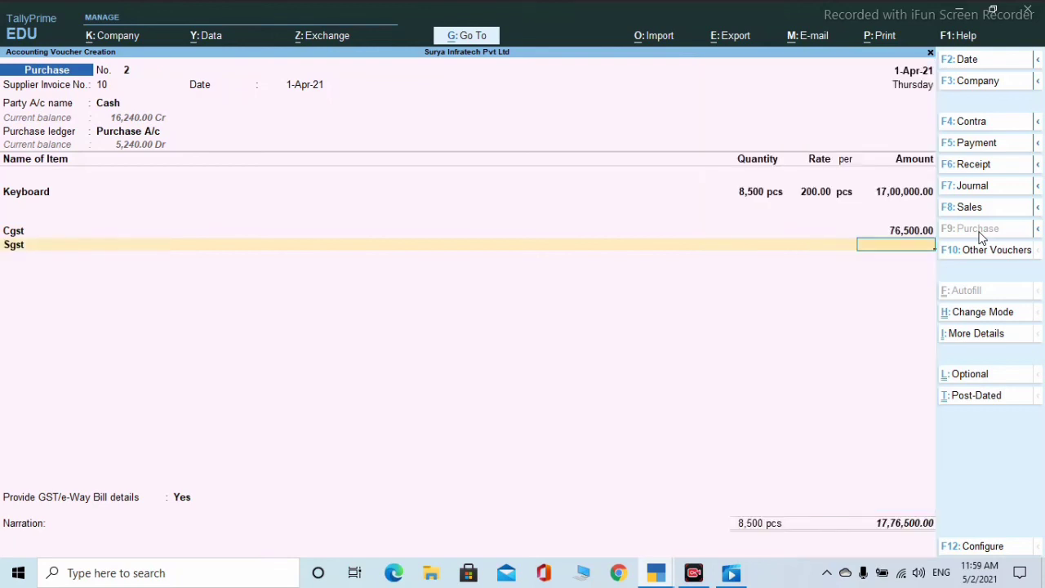
key("BackSpace")
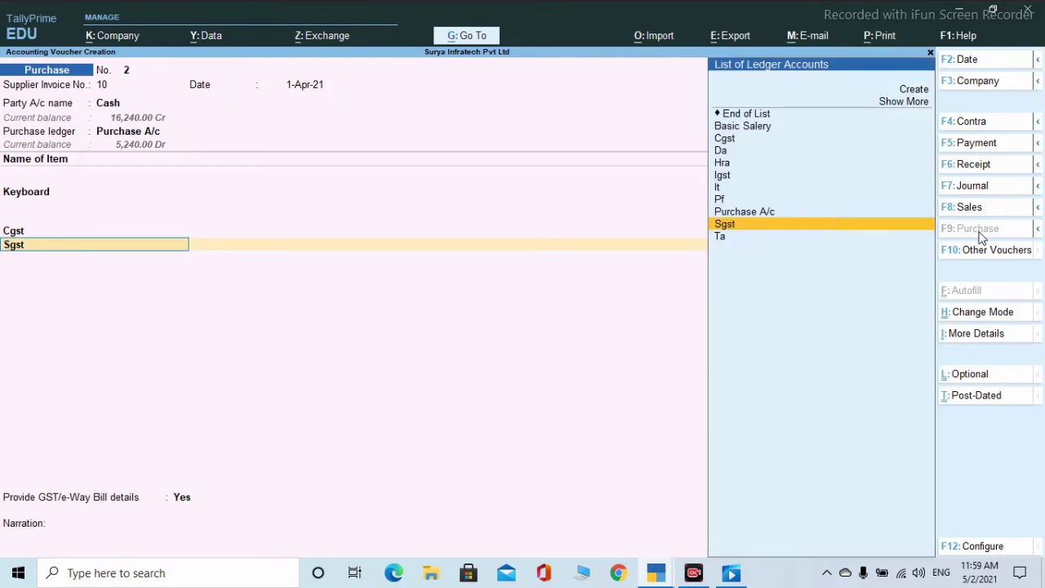
key("BackSpace")
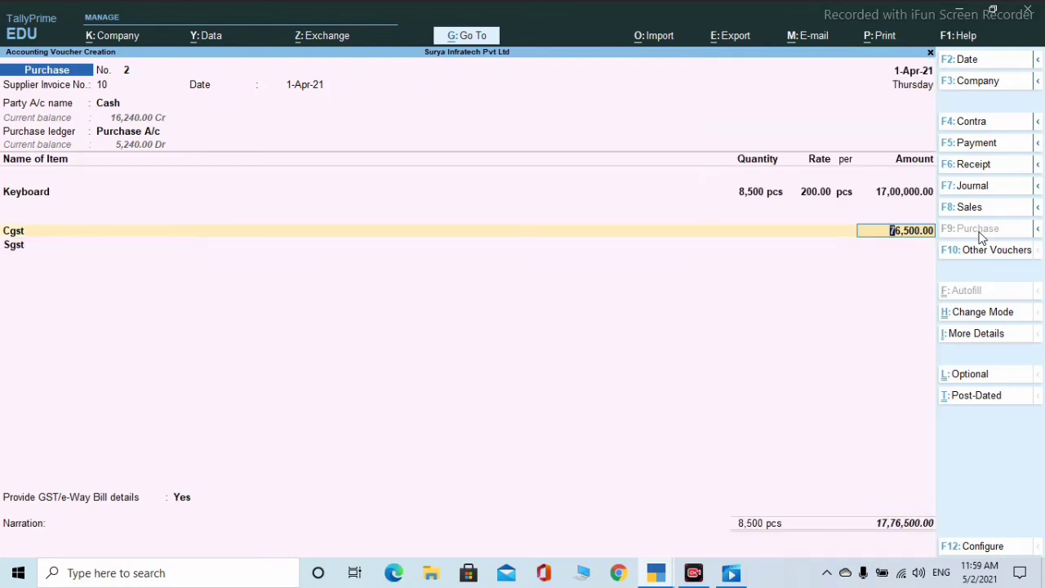
key("Return")
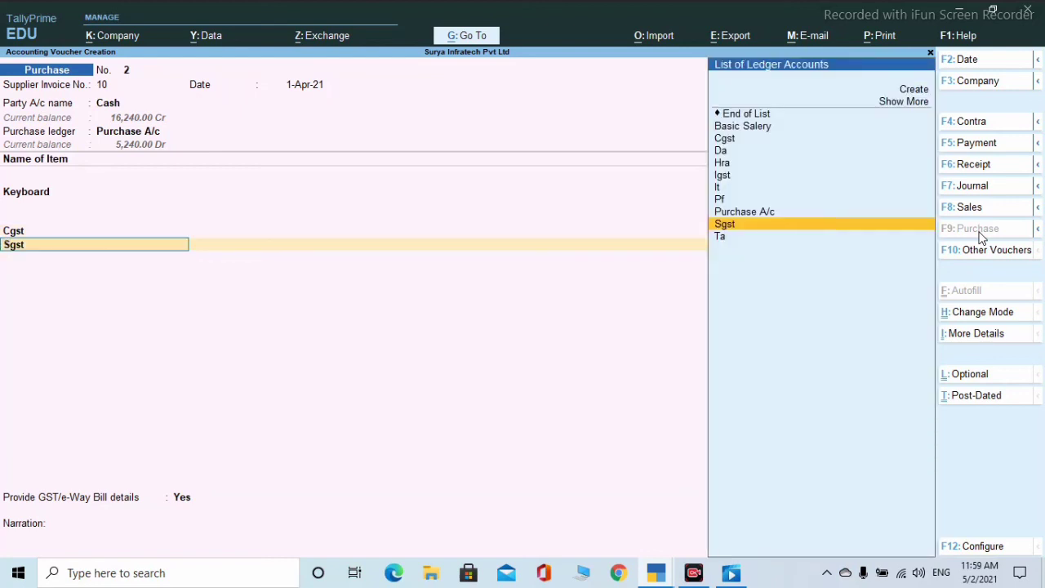
key("Return")
key("Return")
key("Return")
key("Return")
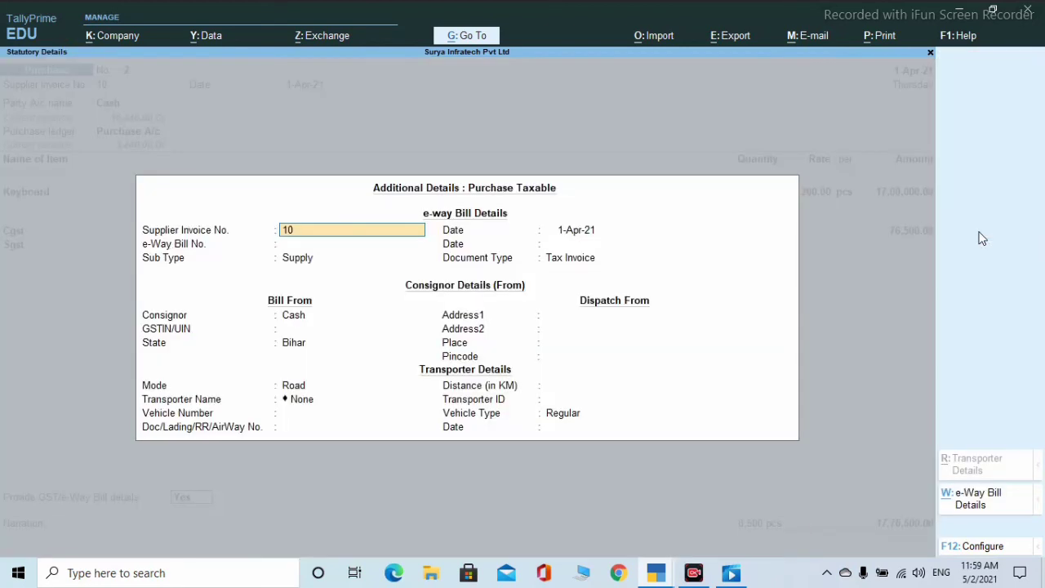
- Finish the e-way bill fields, dismiss the tax warning, save the purchase voucher, and reopen voucher entry
key("Return")
key("Return")
key("Return")
key("Return")
key("Return")
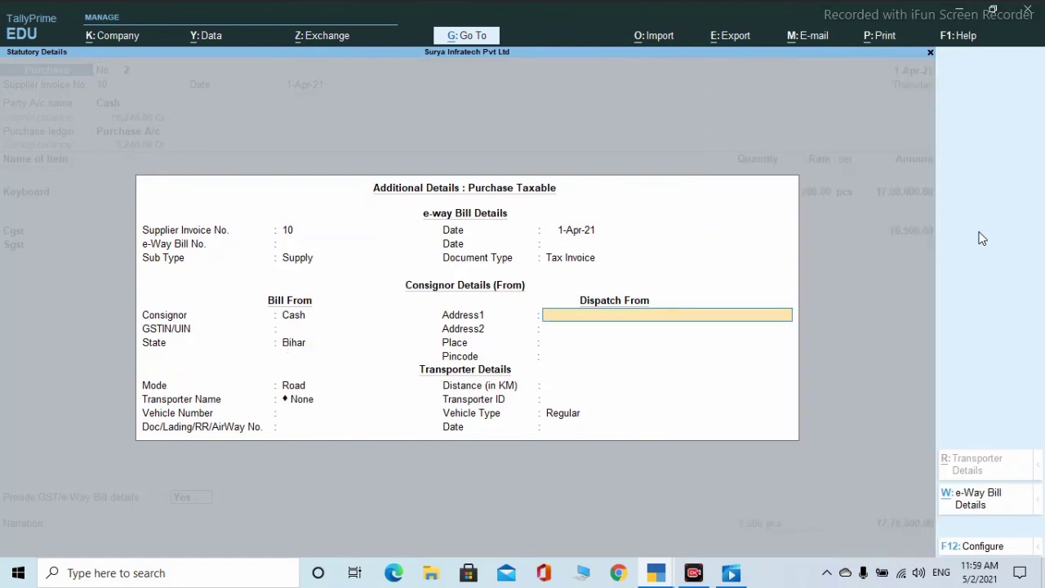
key("Return")
key("Return")
key("Return")
key("Return")
key("Return")
key("Return")
key("Return")
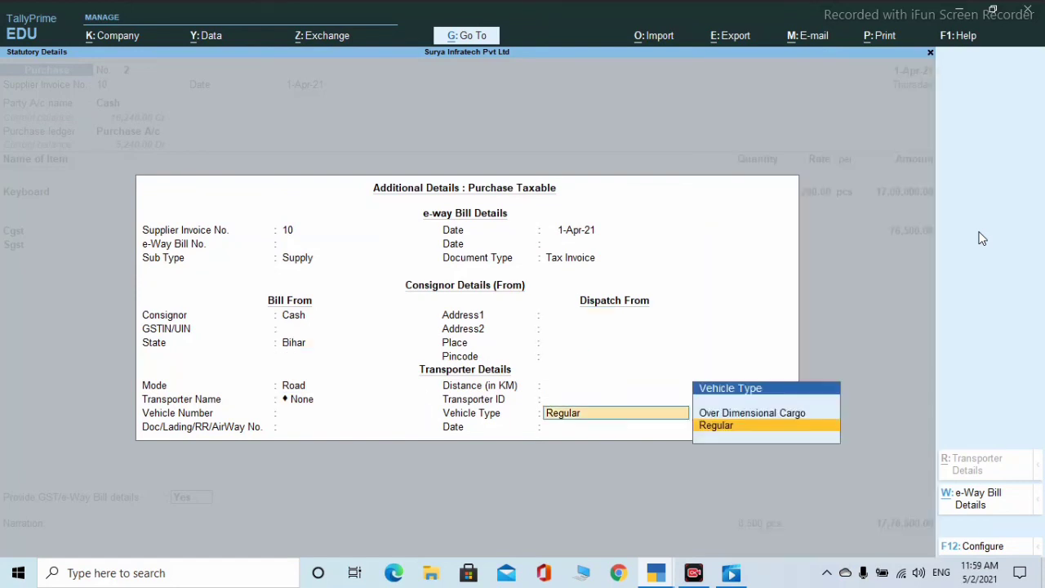
key("Return")
key("Return")
key("Return")
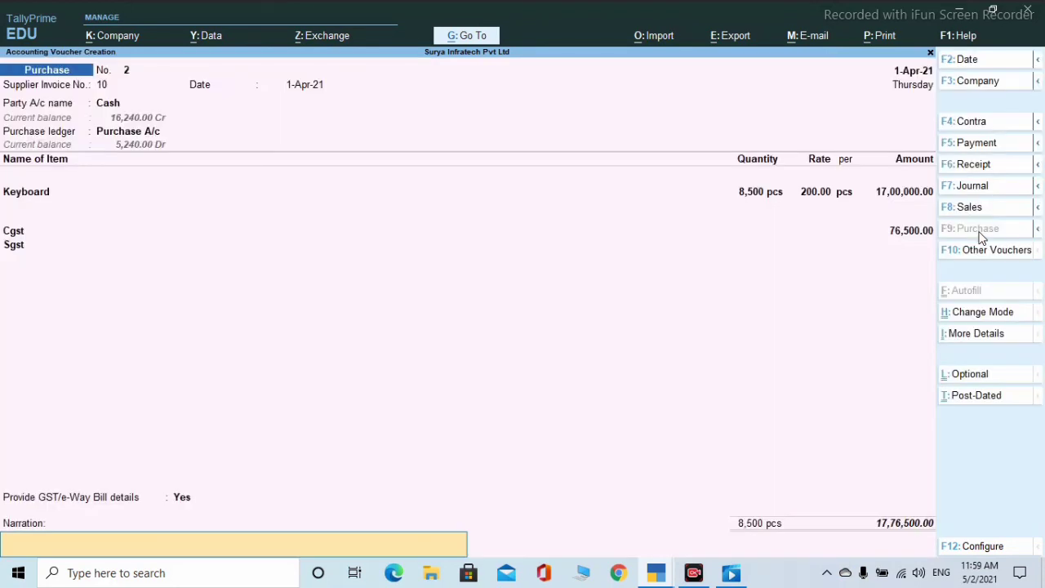
key("Return")
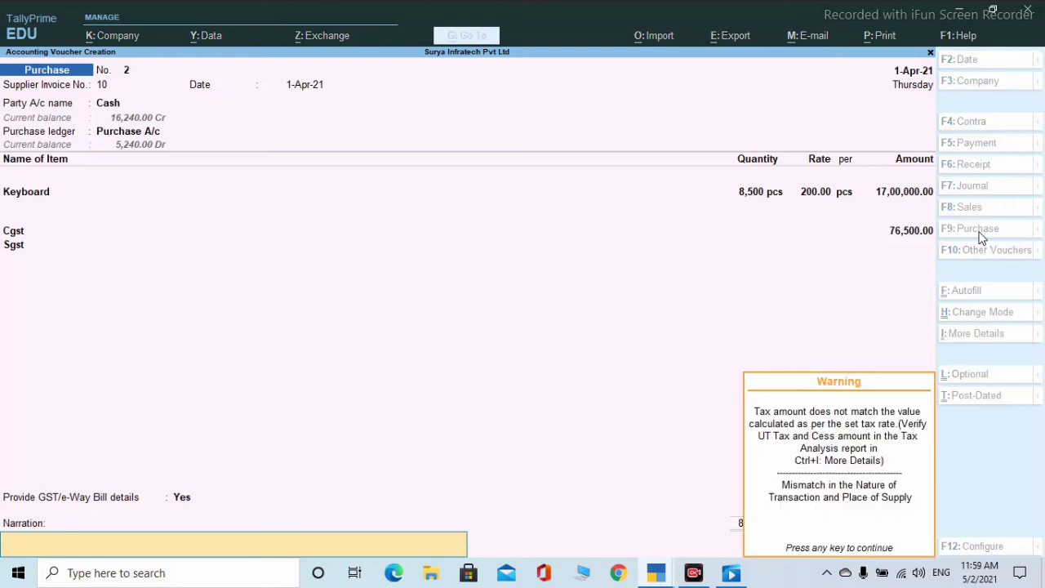
key("Return")
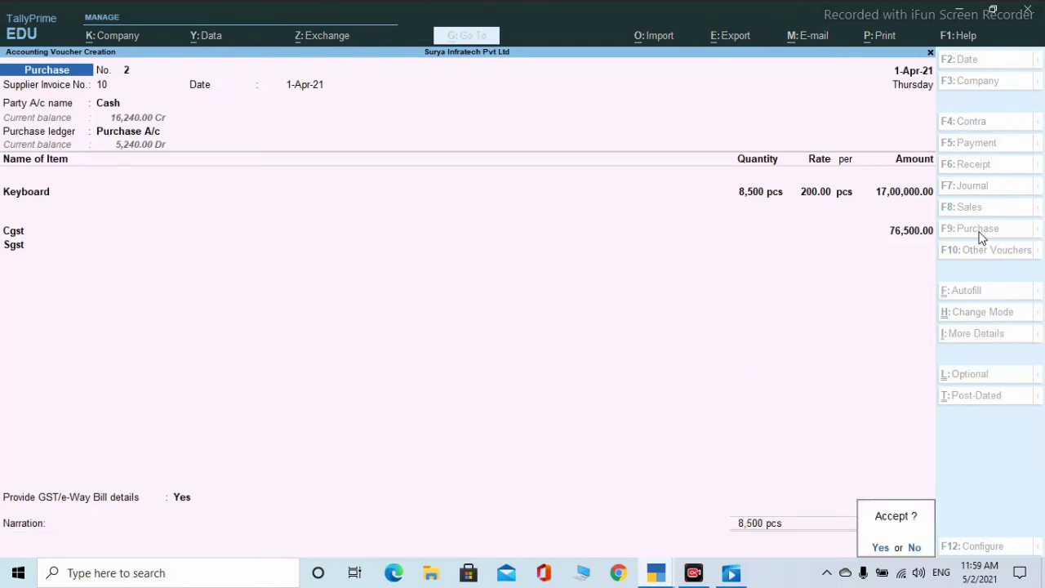
key("Escape")
key("Escape")
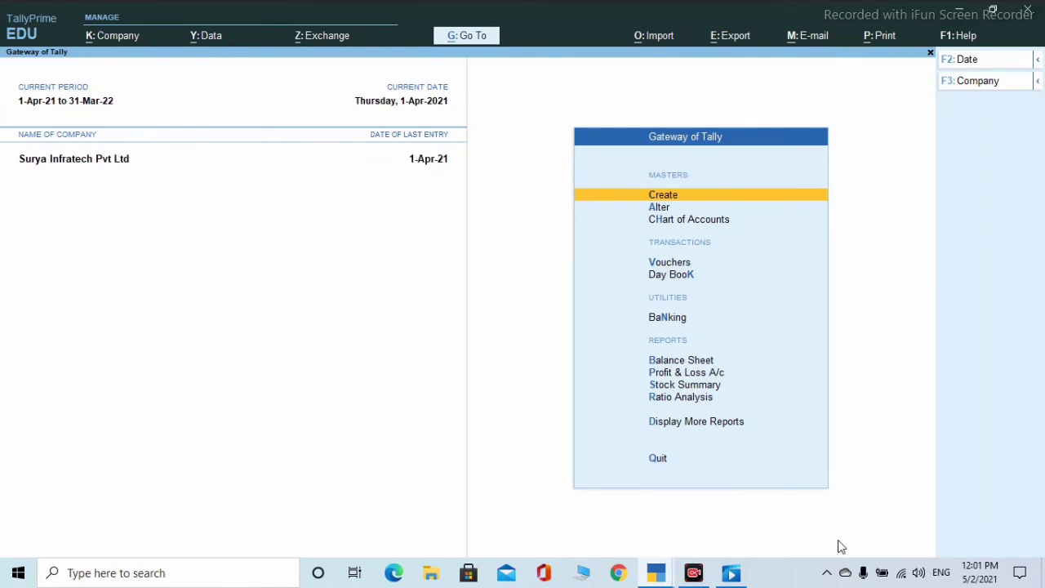
key("Down")
key("Down")
key("Down")
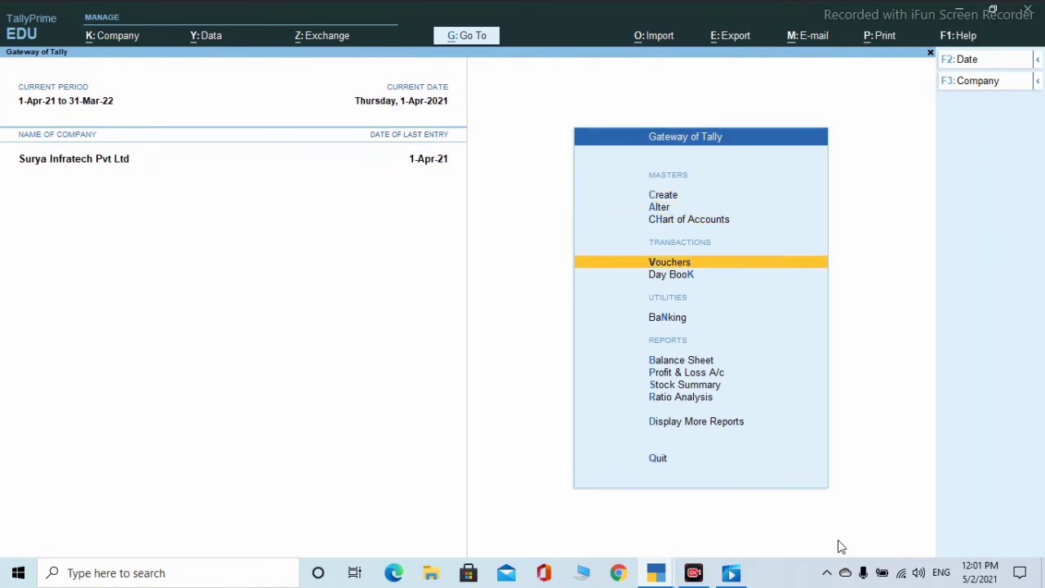
key("Return")
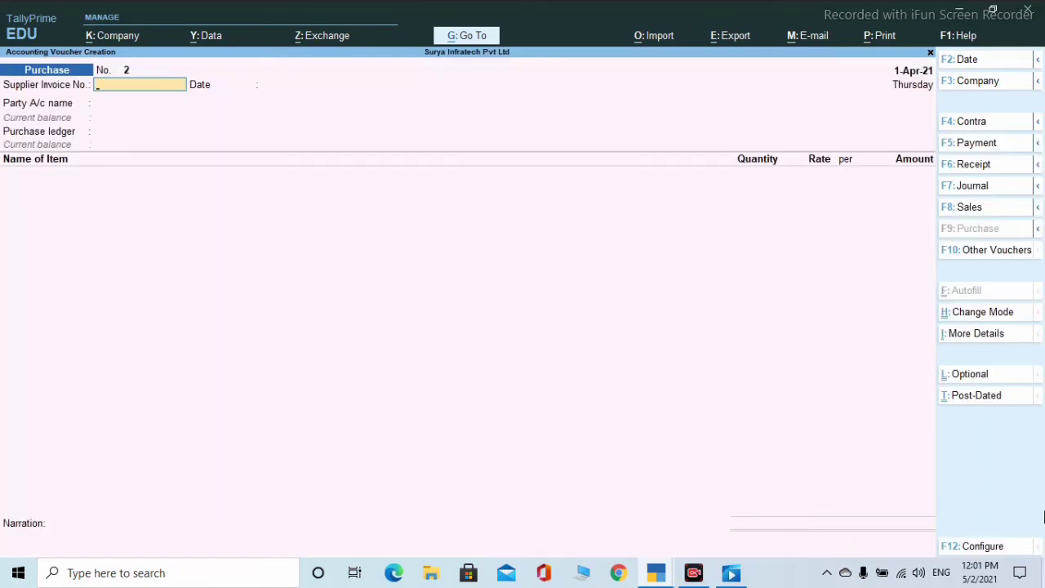
- Start a sales voucher for the customer's ledger, skipping dispatch and party details
left_click(974, 209)
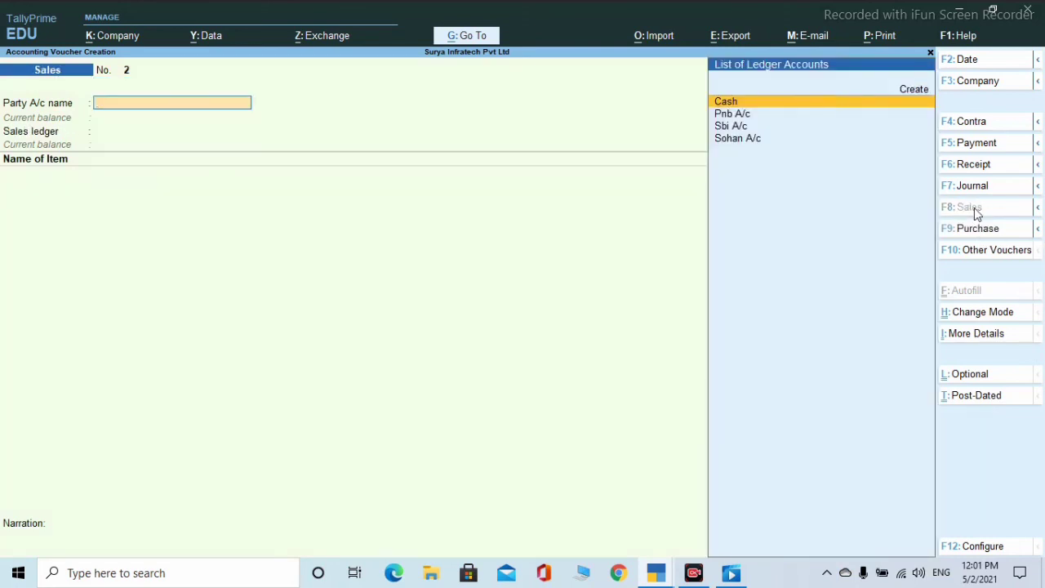
key("Down")
key("Down")
key("Down")
key("Return")
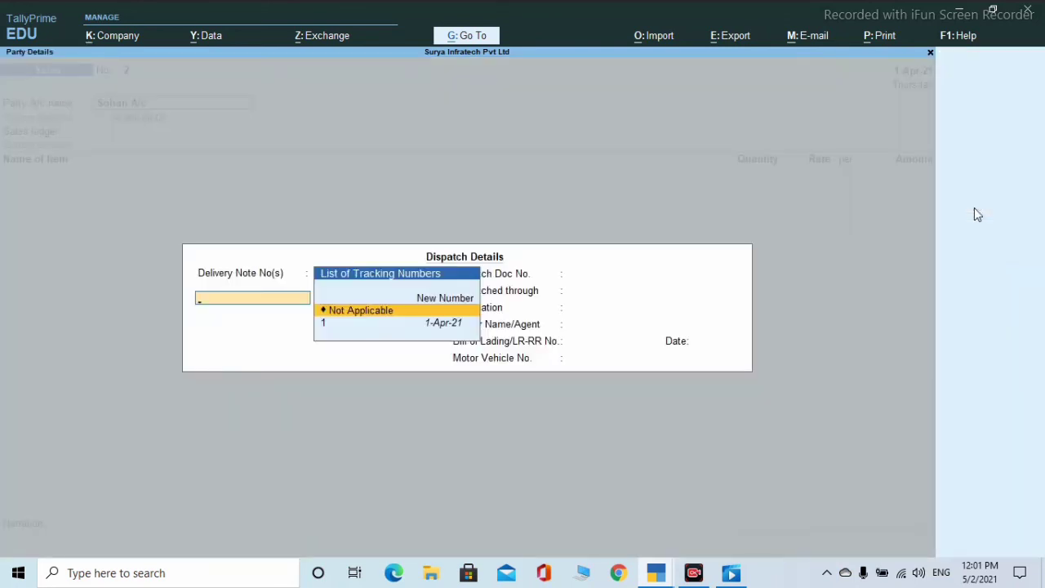
key("Return")
key("Return")
key("Return")
key("Return")
key("Return")
key("Return")
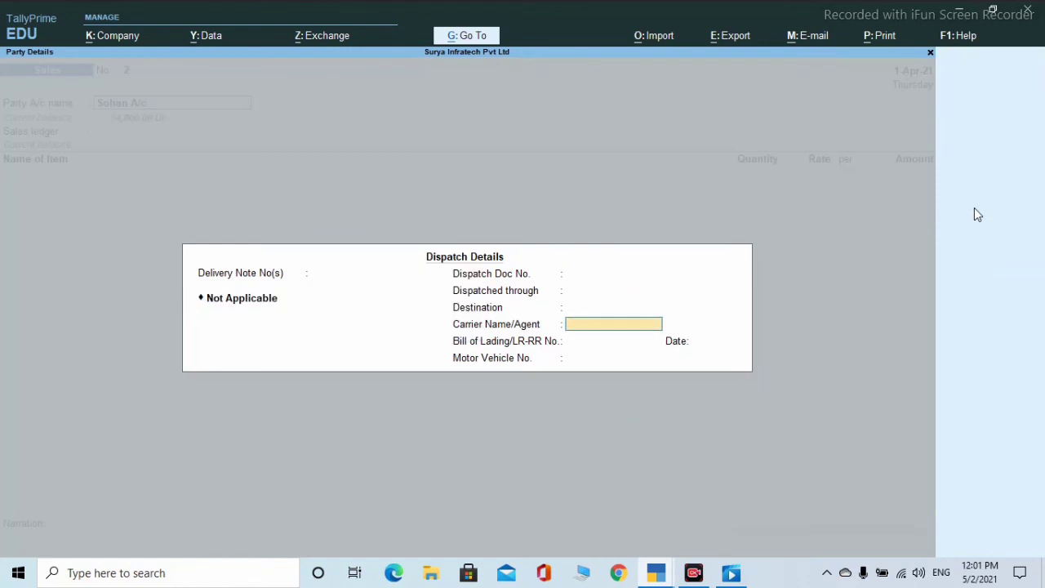
key("Return")
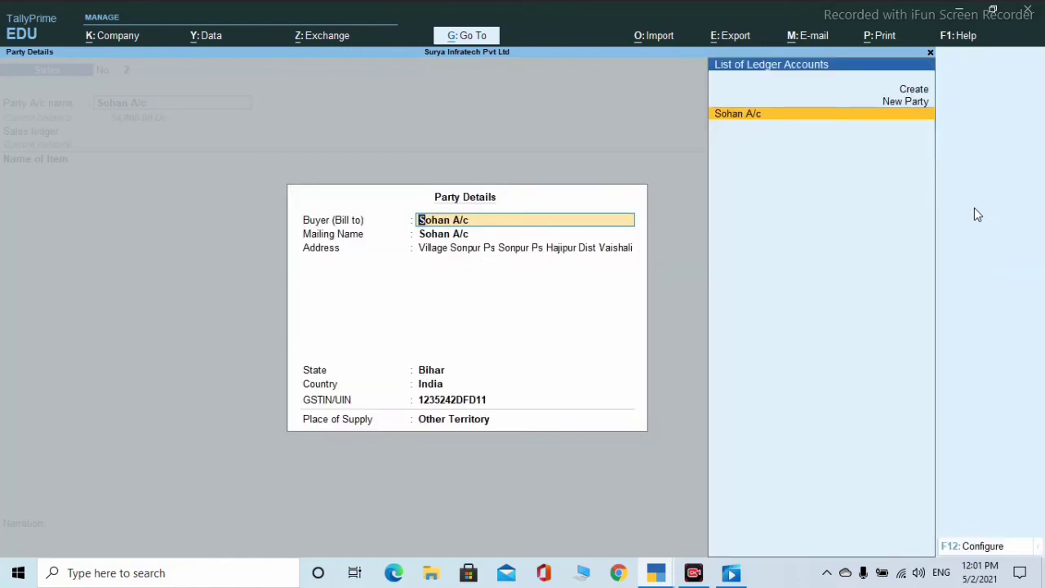
key("Return")
key("Return")
key("Return")
key("Return")
key("Return")
key("Return")
key("Return")
key("Return")
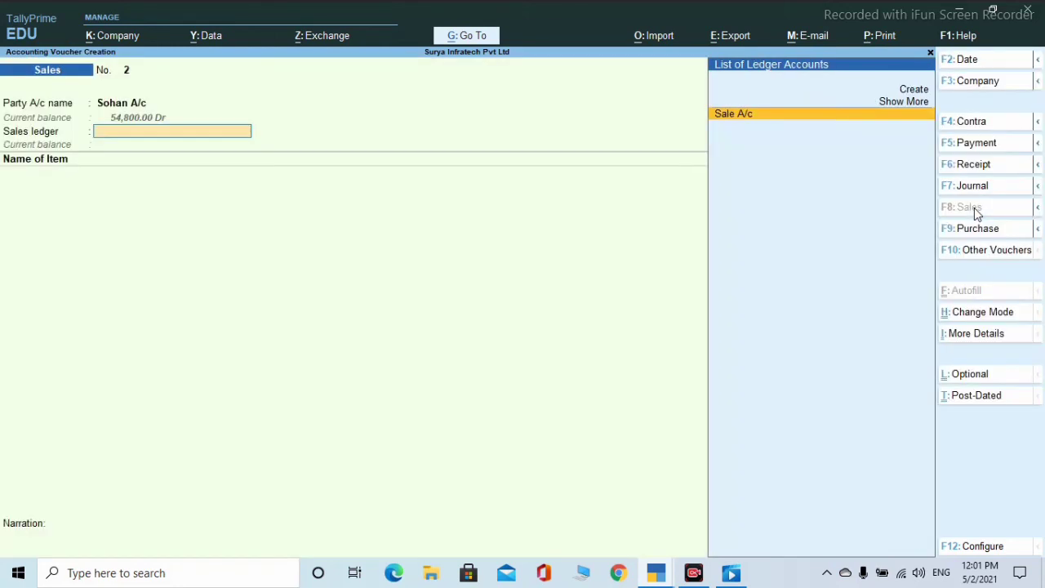
key("Return")
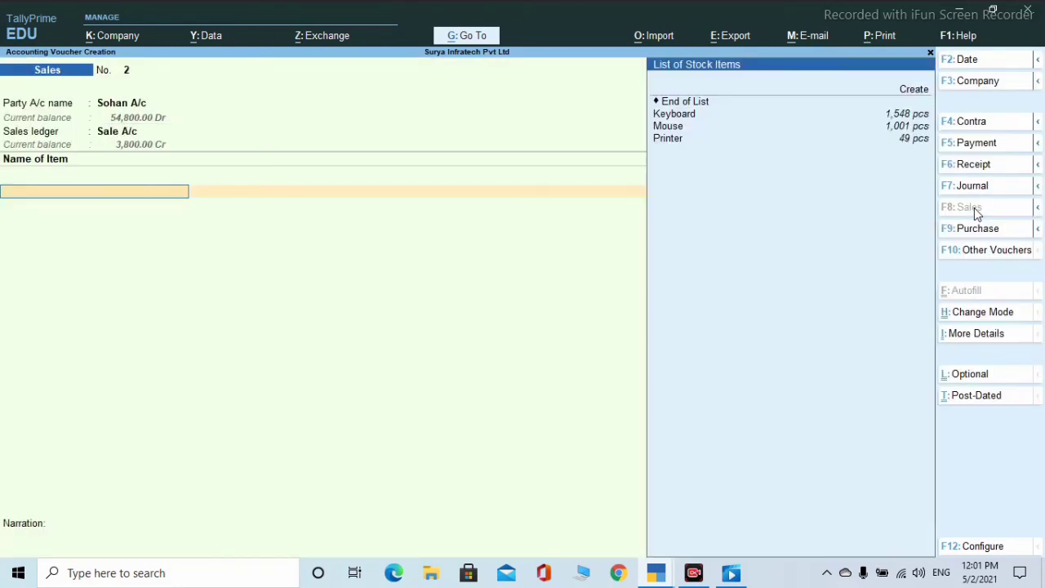
- Add 1,000 pcs of Keyboard from Hajipur at 200.00 each
key("Down")
key("Down")
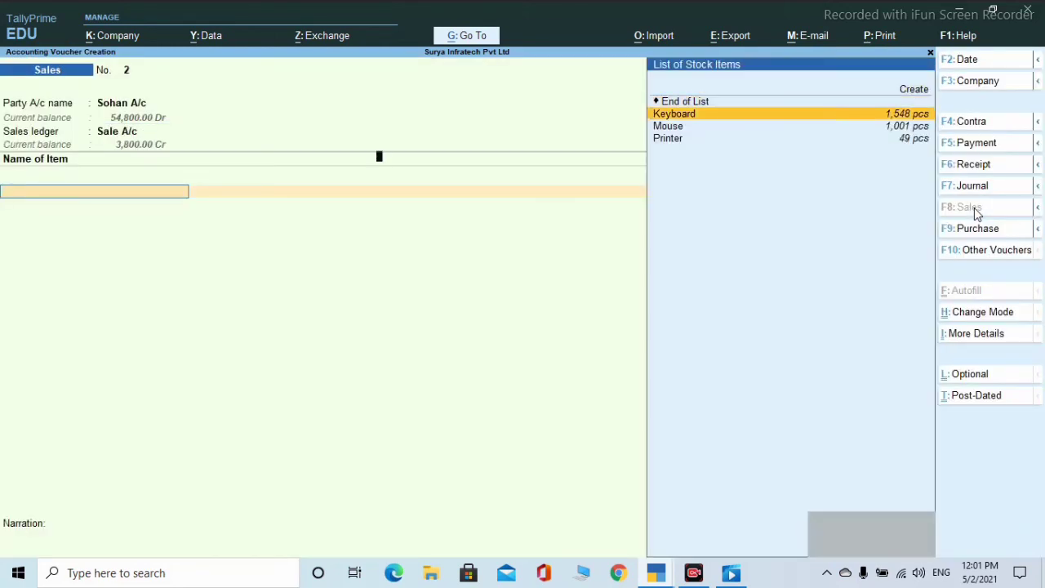
key("Return")
key("Return")
key("Return")
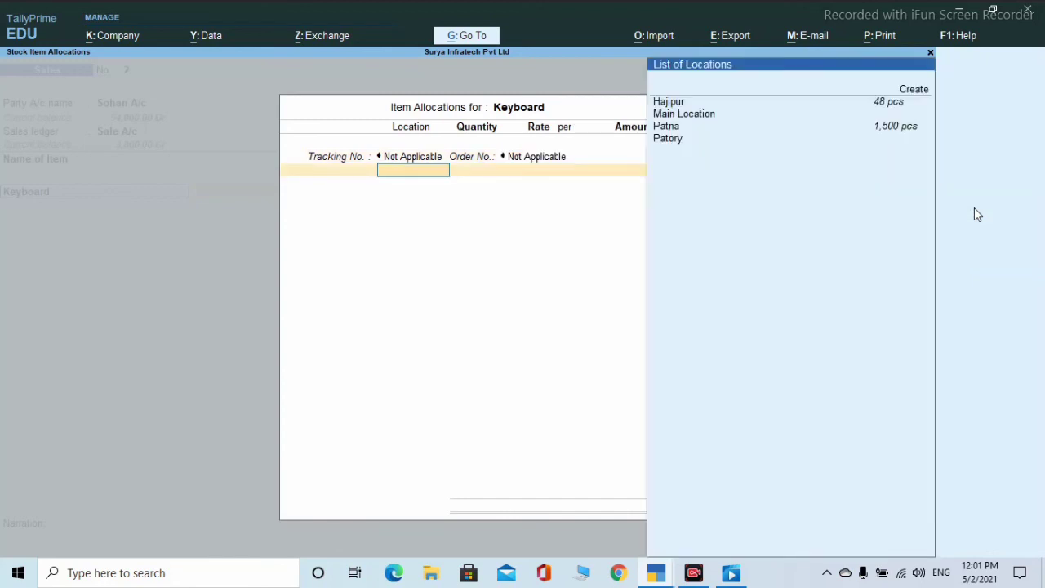
key("Down")
key("Return")
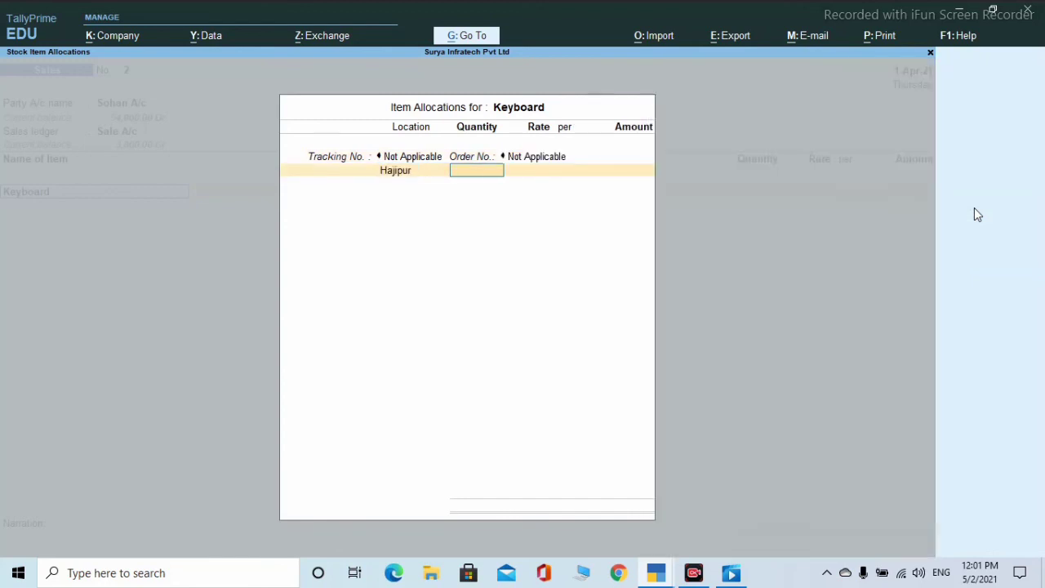
type("1000")
key("Return")
key("Return")
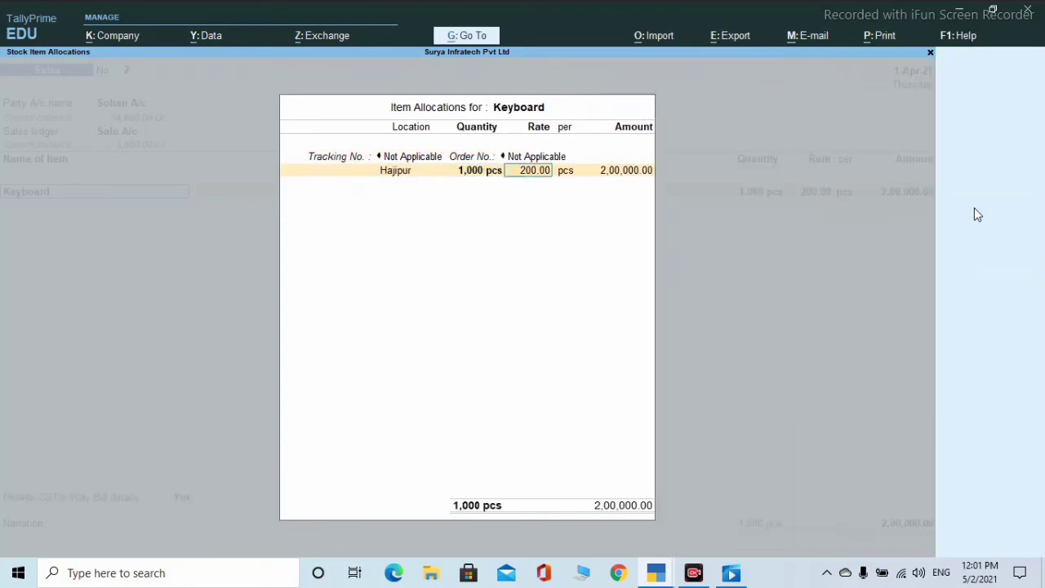
key("Return")
key("Return")
key("Return")
key("Return")
key("Return")
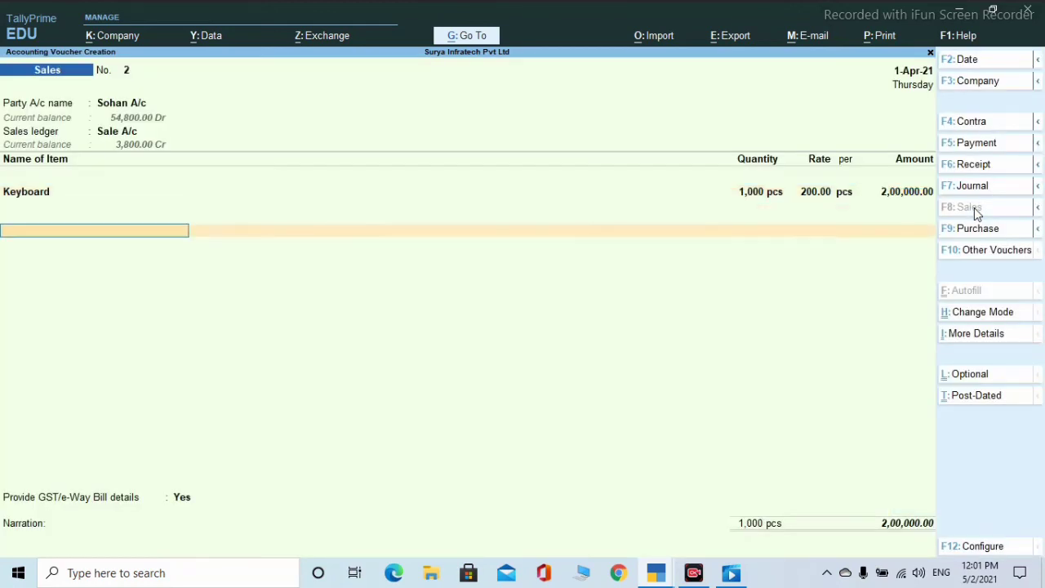
- Add Sgst and Cgst lines of 9,000.00 each, then begin an Igst line
key("Up")
key("Up")
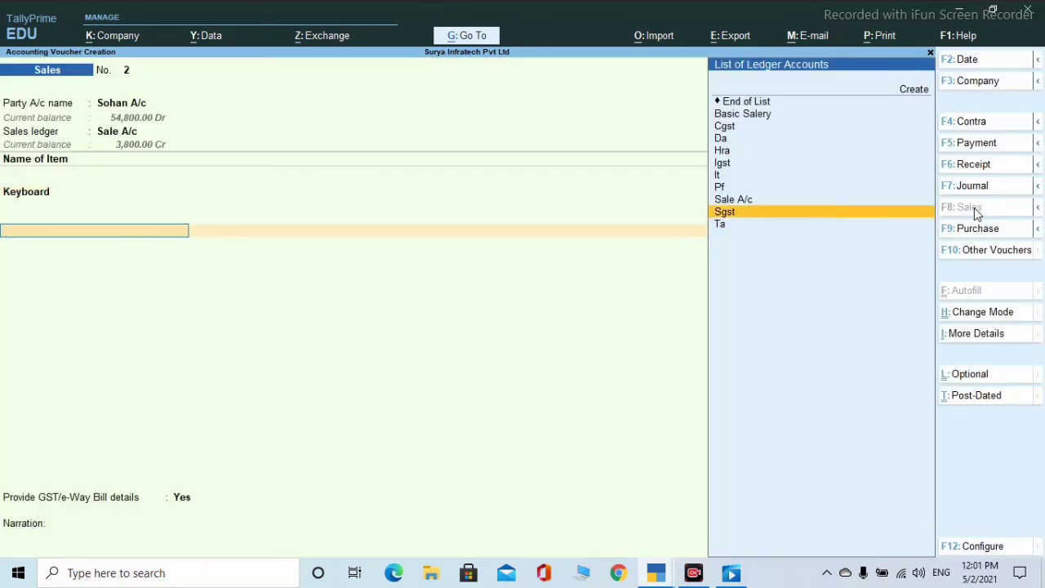
key("Return")
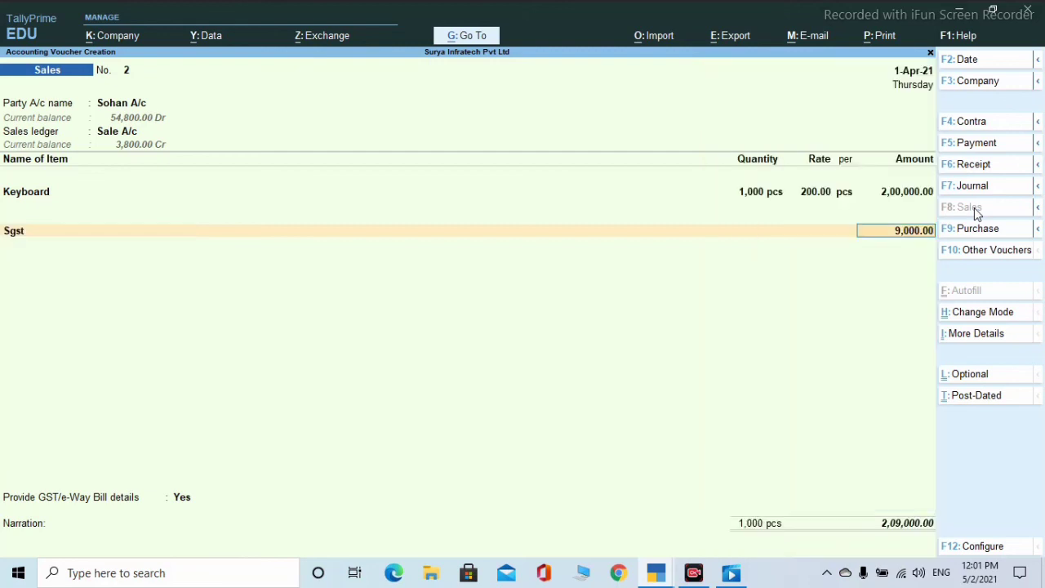
key("Return")
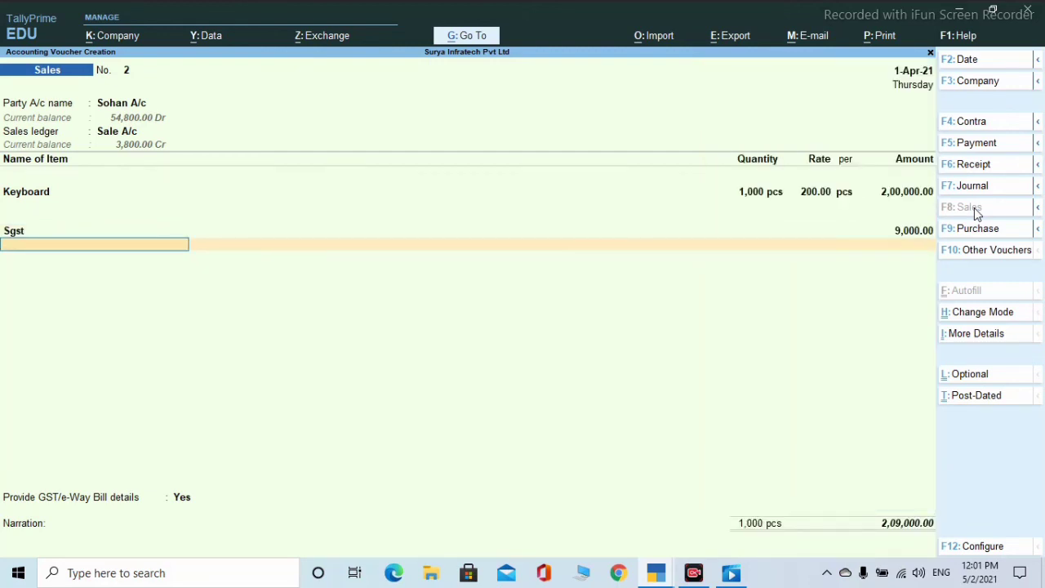
type("c")
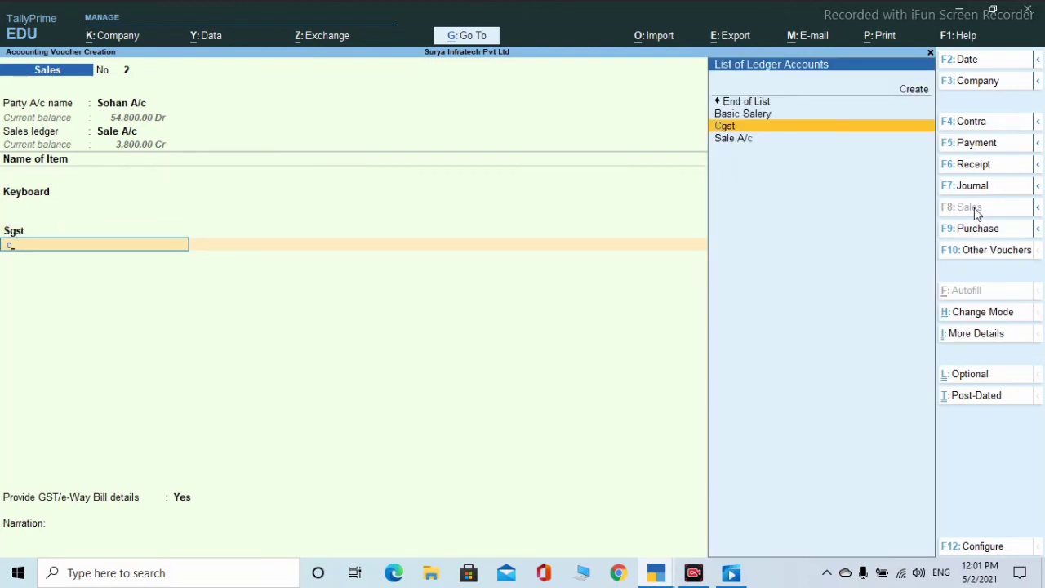
key("Return")
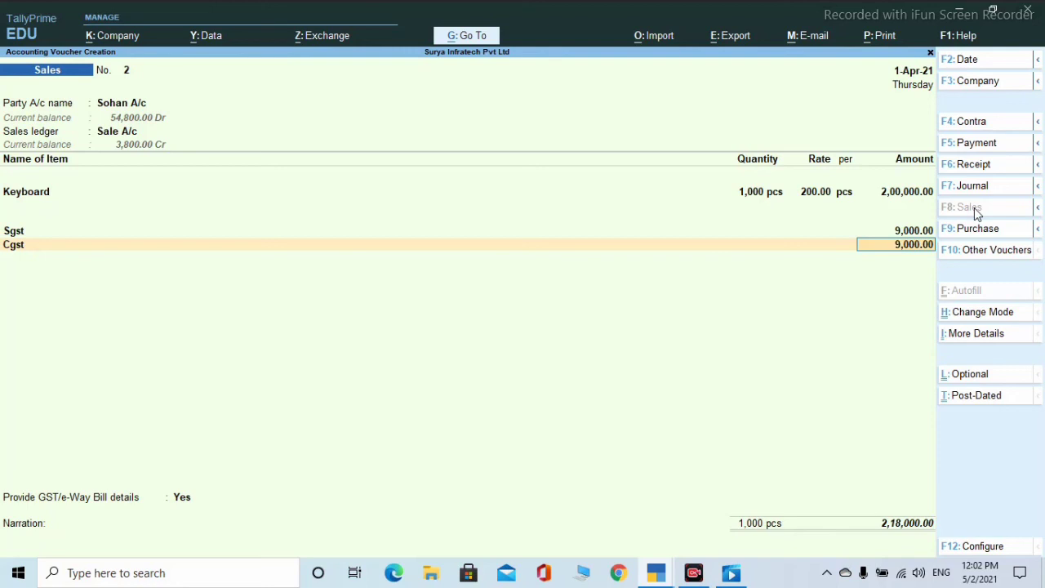
key("Return")
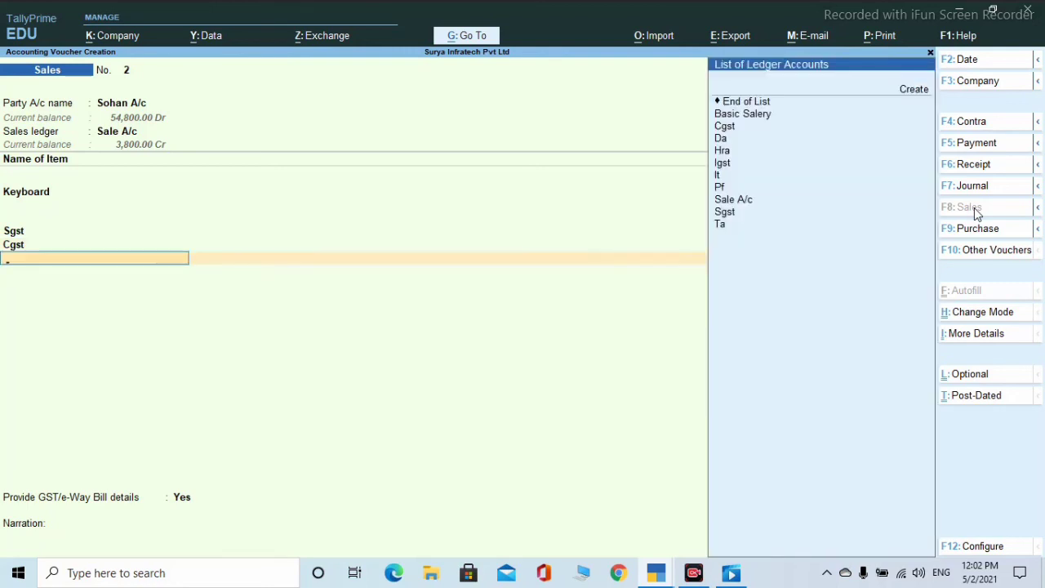
type("i")
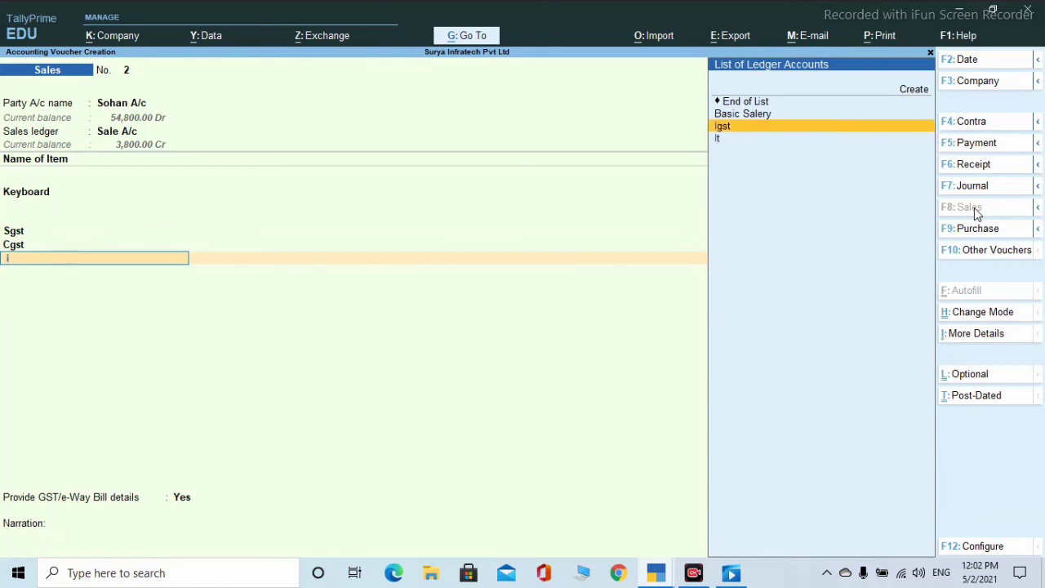
key("Return")
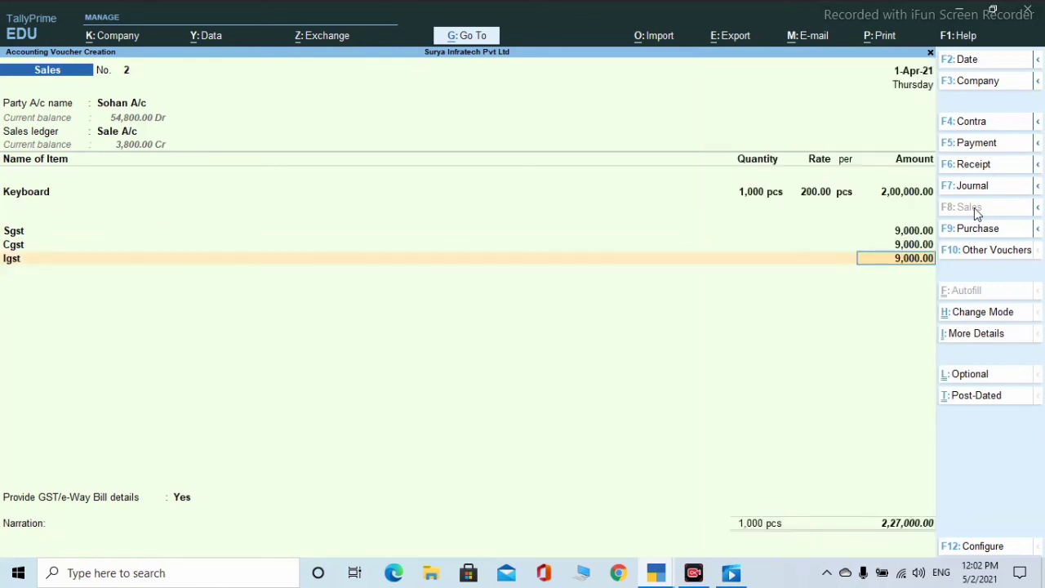